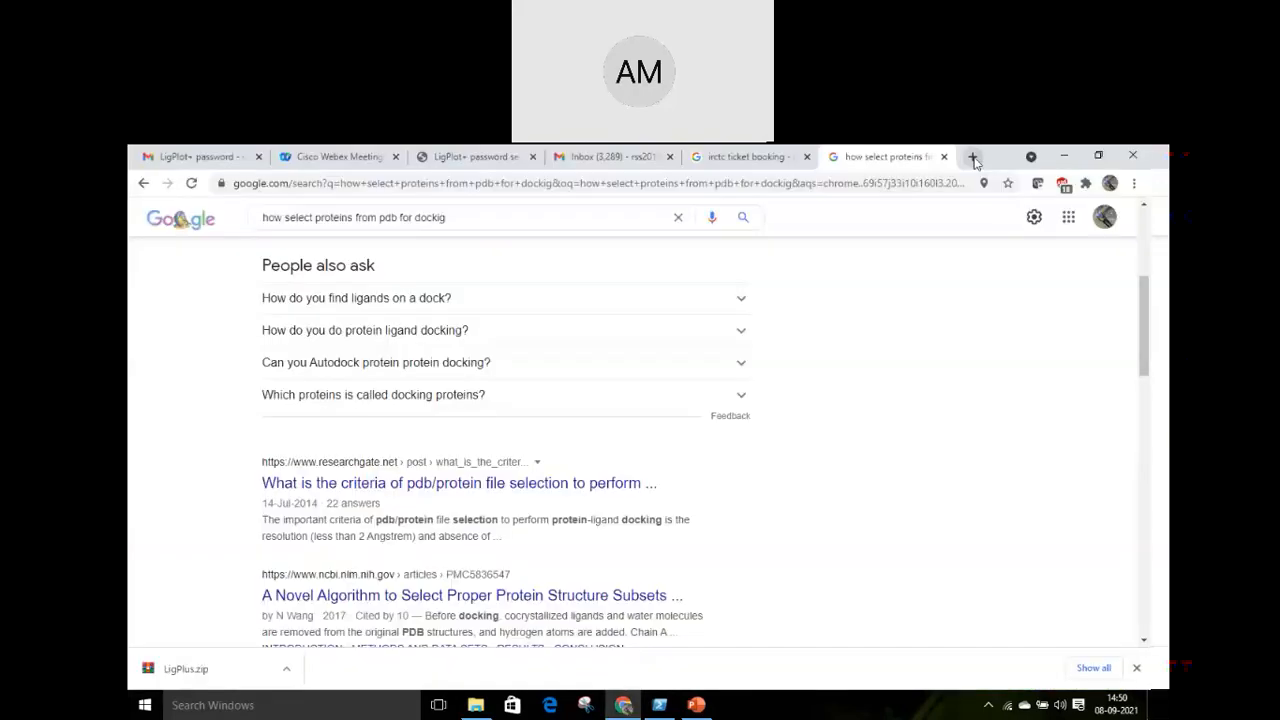
Search the web for pdb in a new browser tab and open the RCSB PDB homepage
left_click(972, 157)
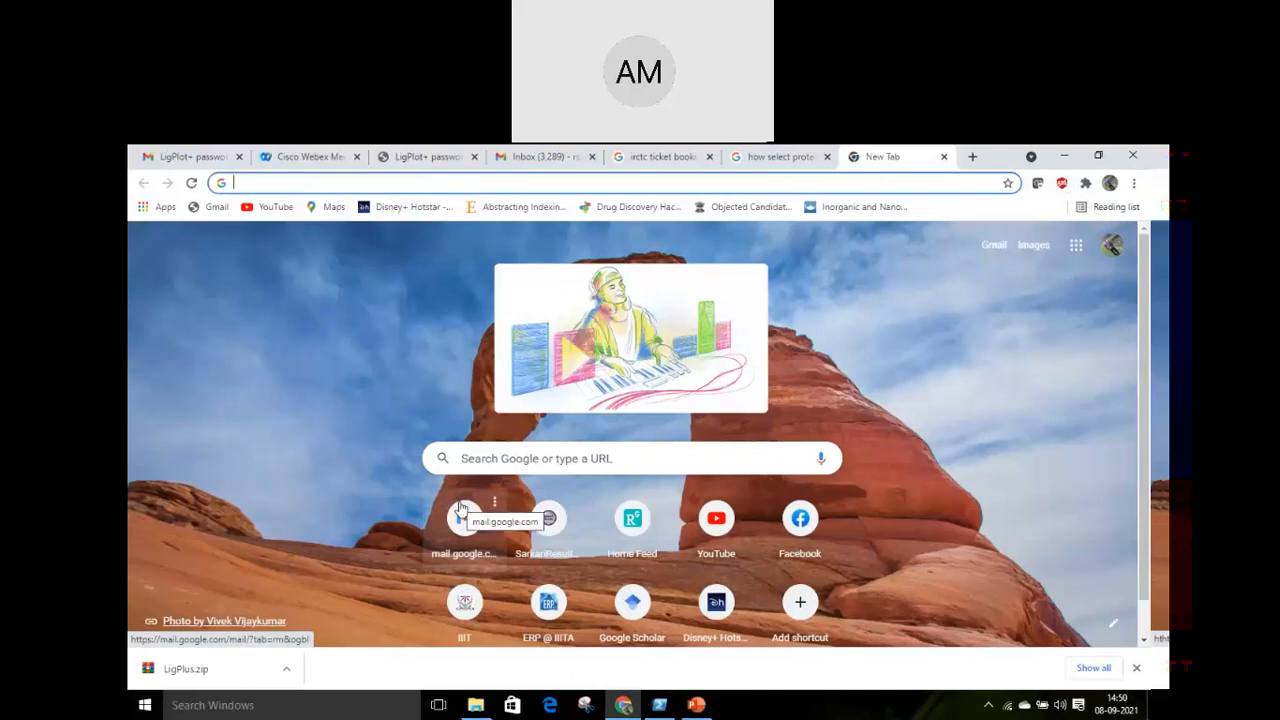
type("p")
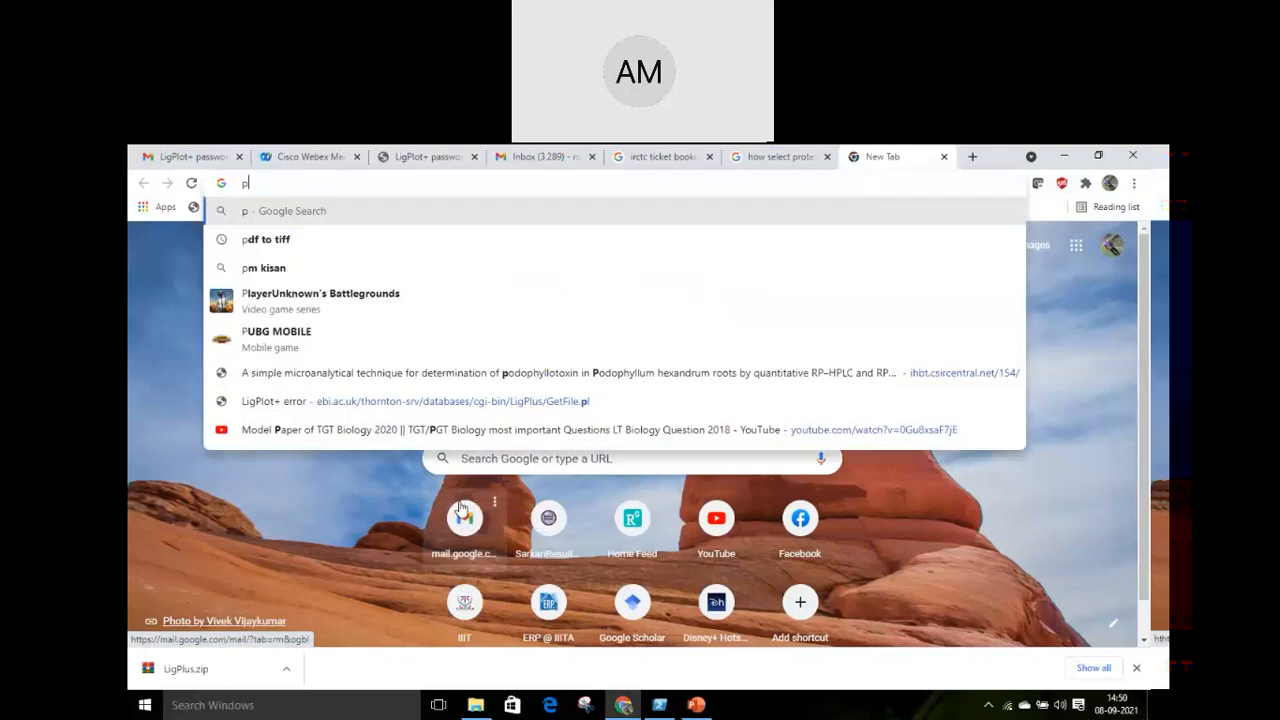
type("db")
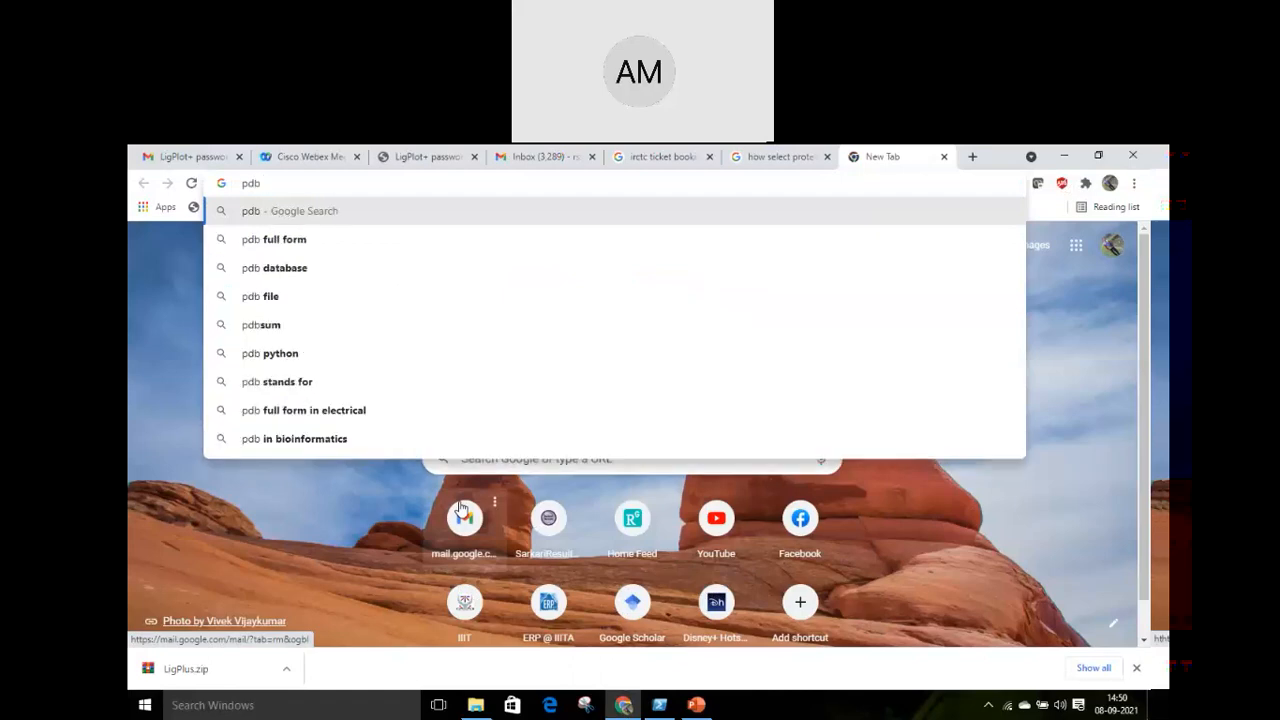
key("Return")
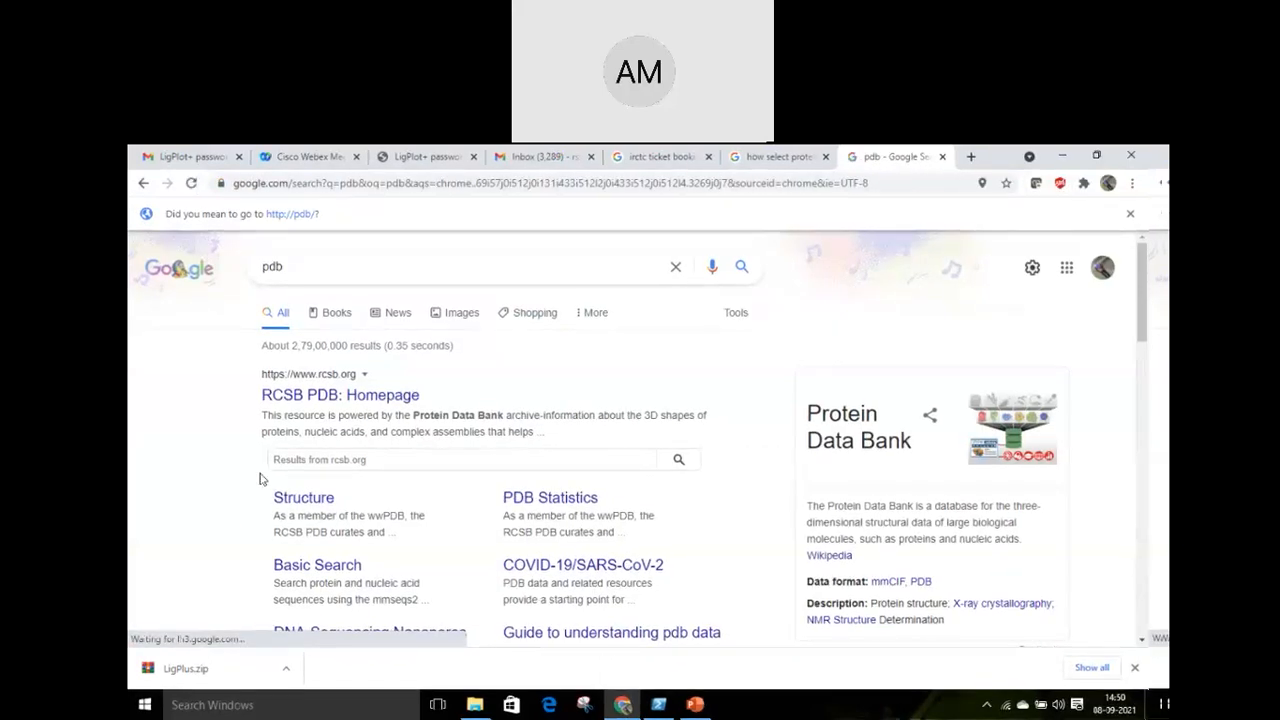
left_click(310, 396)
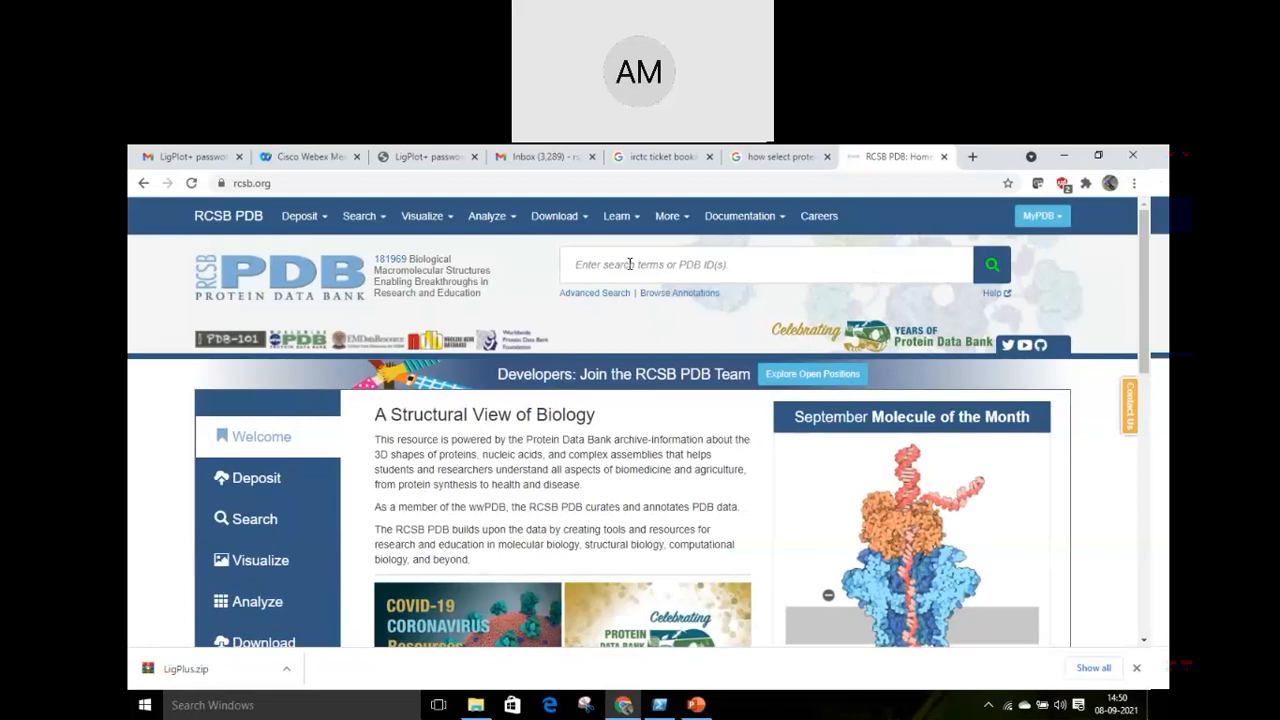
Search the Protein Data Bank for glucosidase
type("di")
key("BackSpace")
key("BackSpace")
type("g")
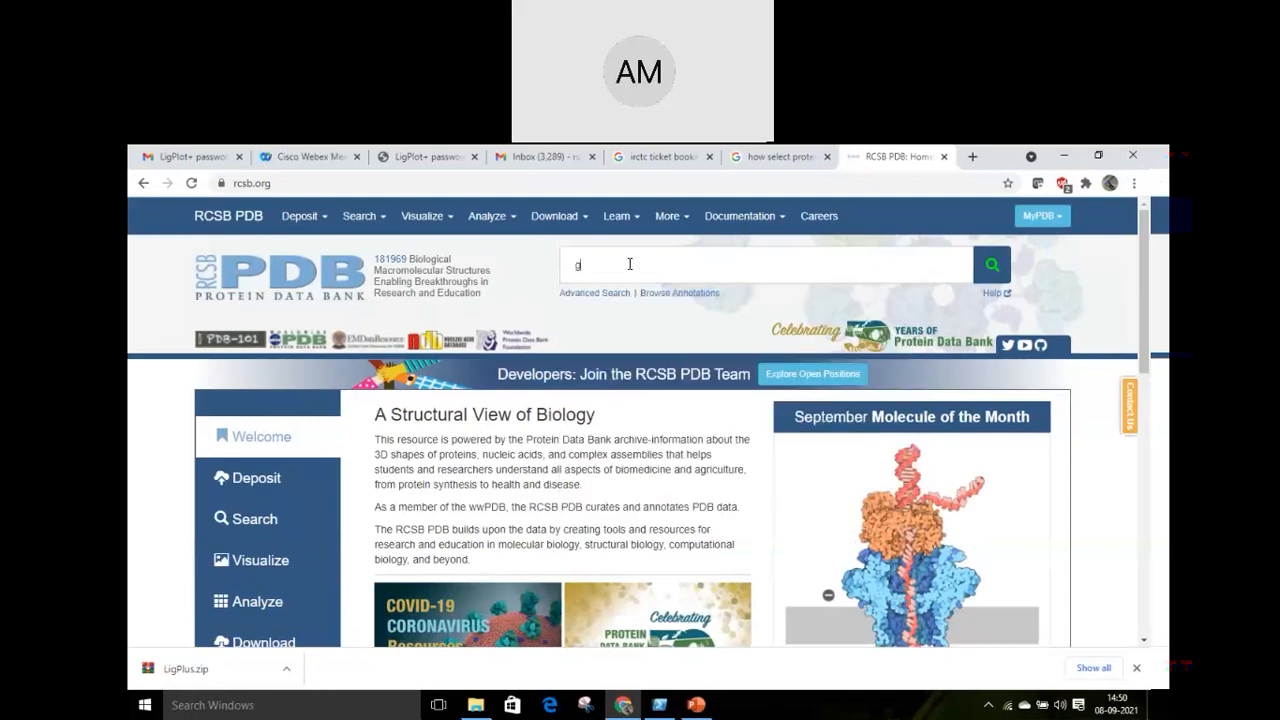
type("lucosida")
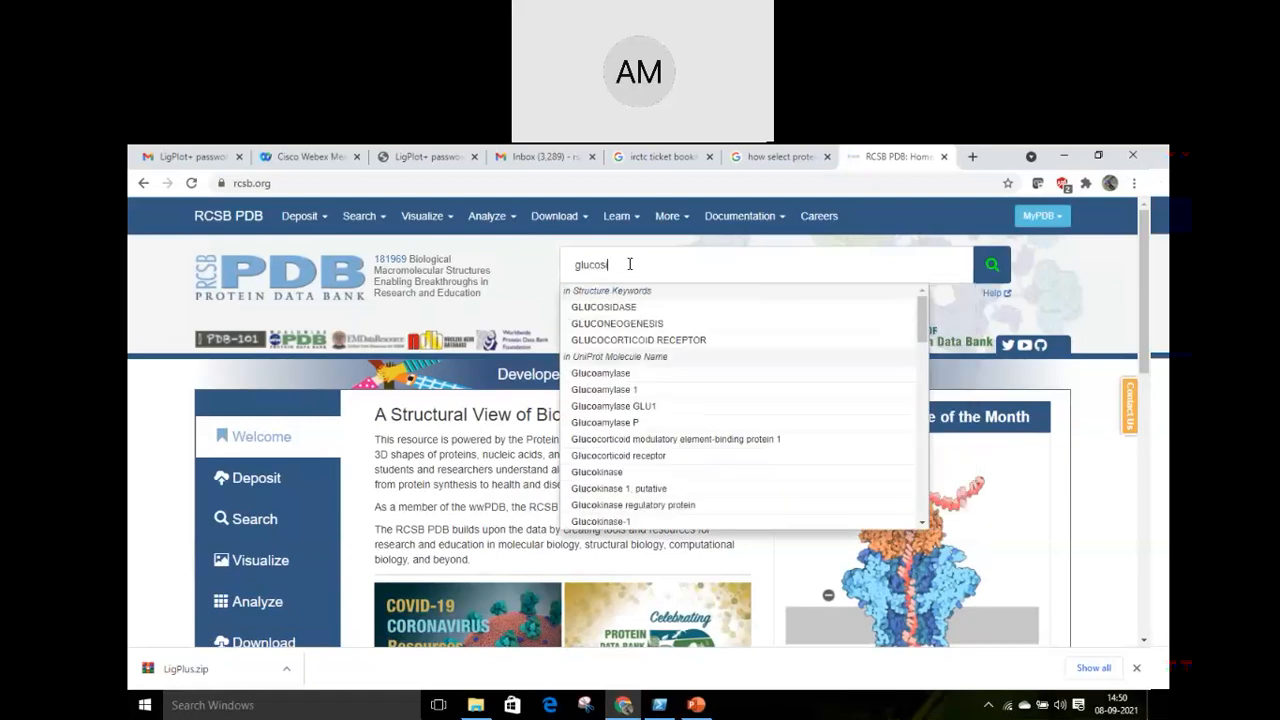
type("se")
key("Return")
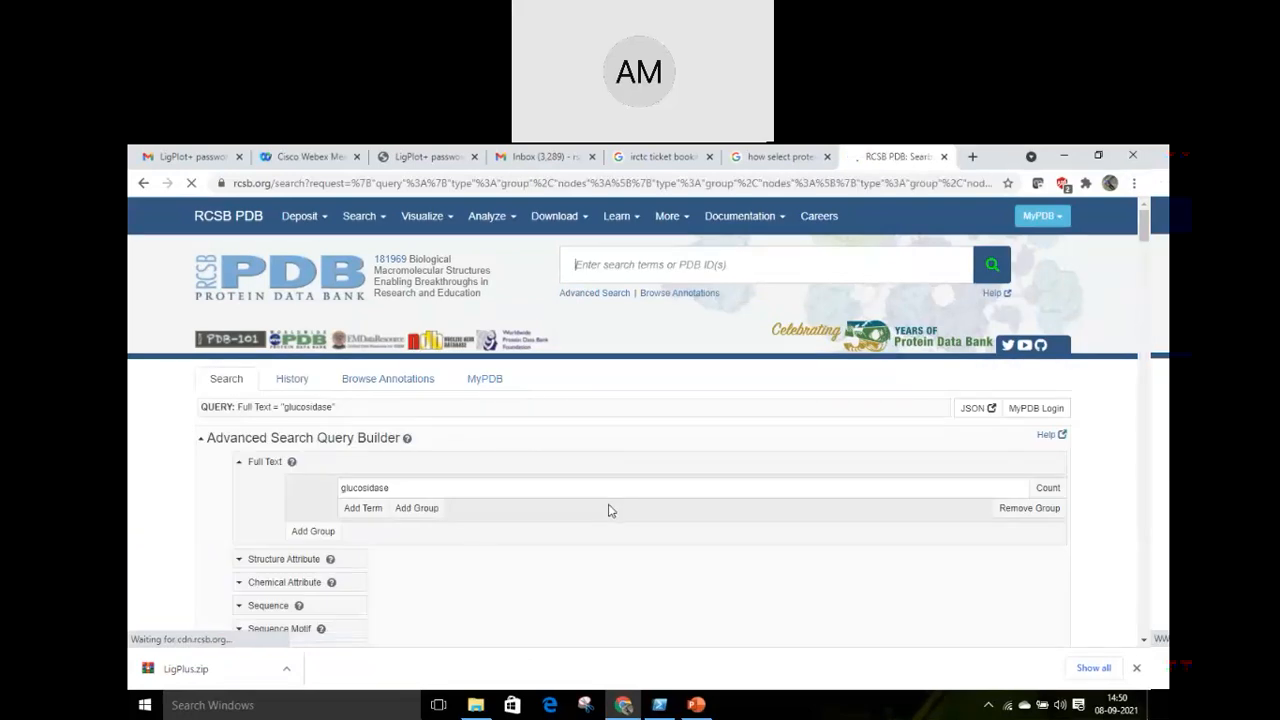
Open the 5IEE entry, murine endoplasmic reticulum alpha-glucosidase II with 1-deoxynojirimycin, from the search results
scroll(750, 455, "down", 5)
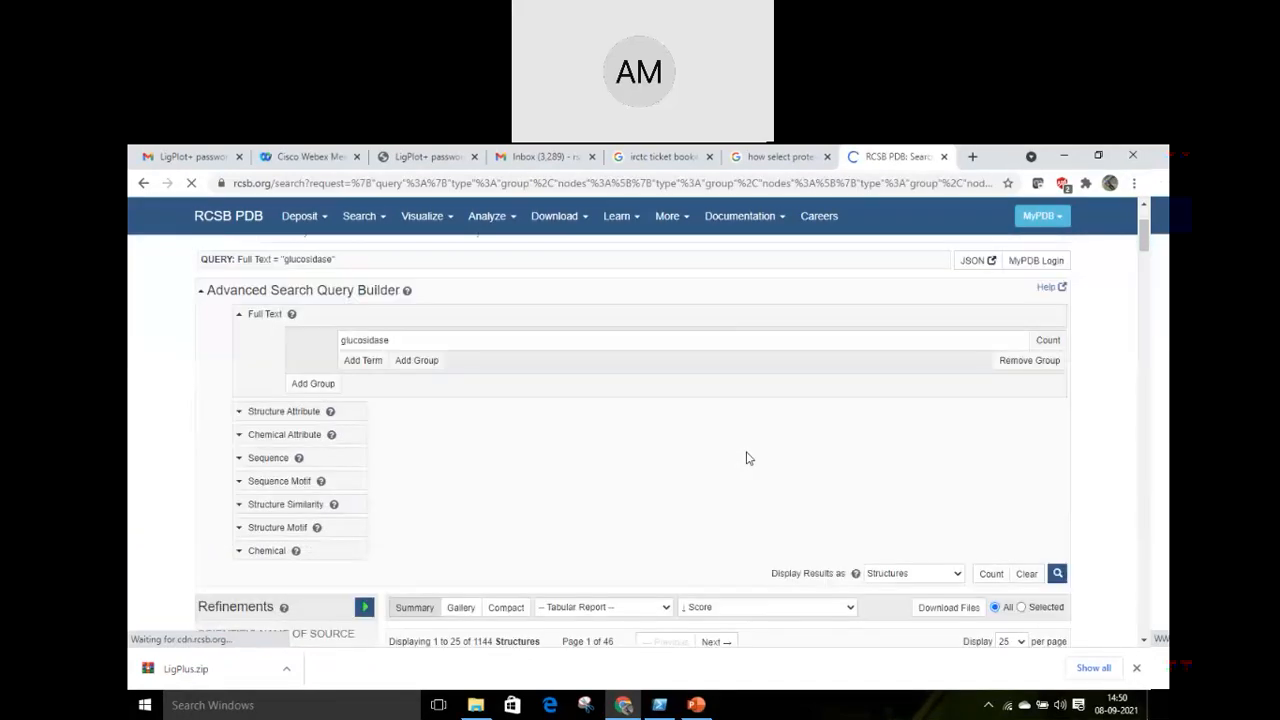
scroll(738, 512, "down", 1)
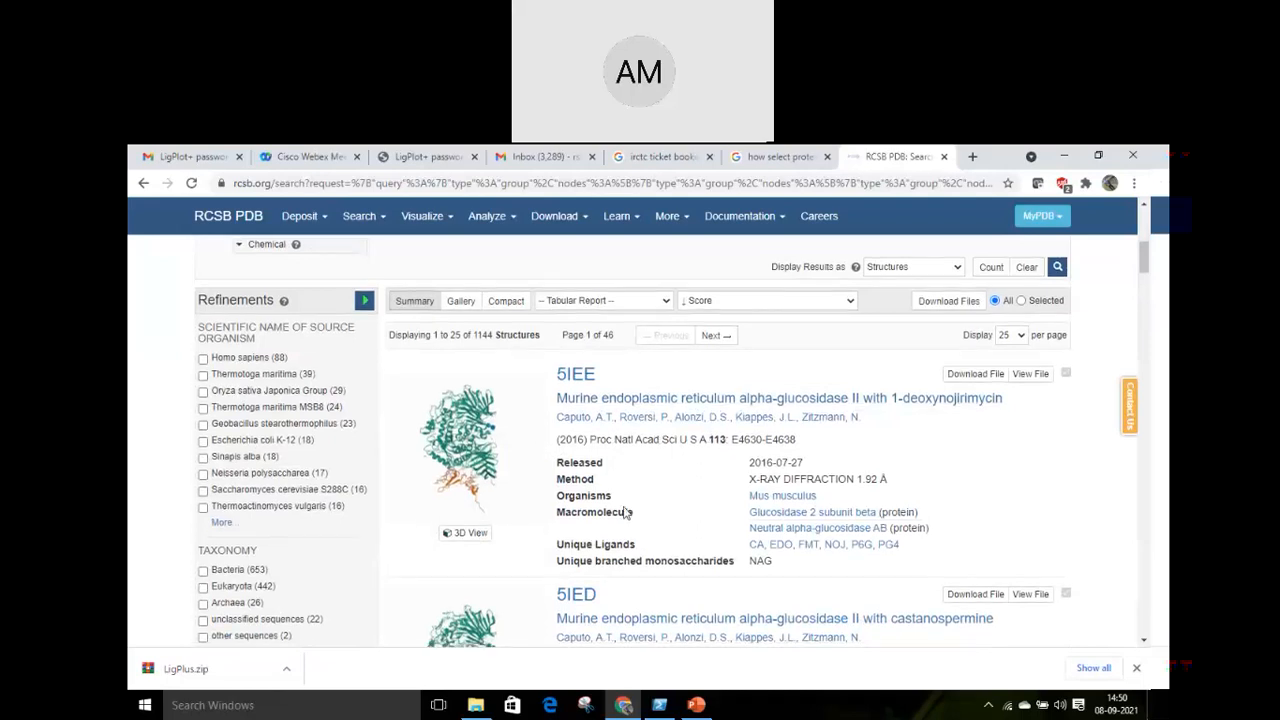
scroll(628, 500, "down", 1)
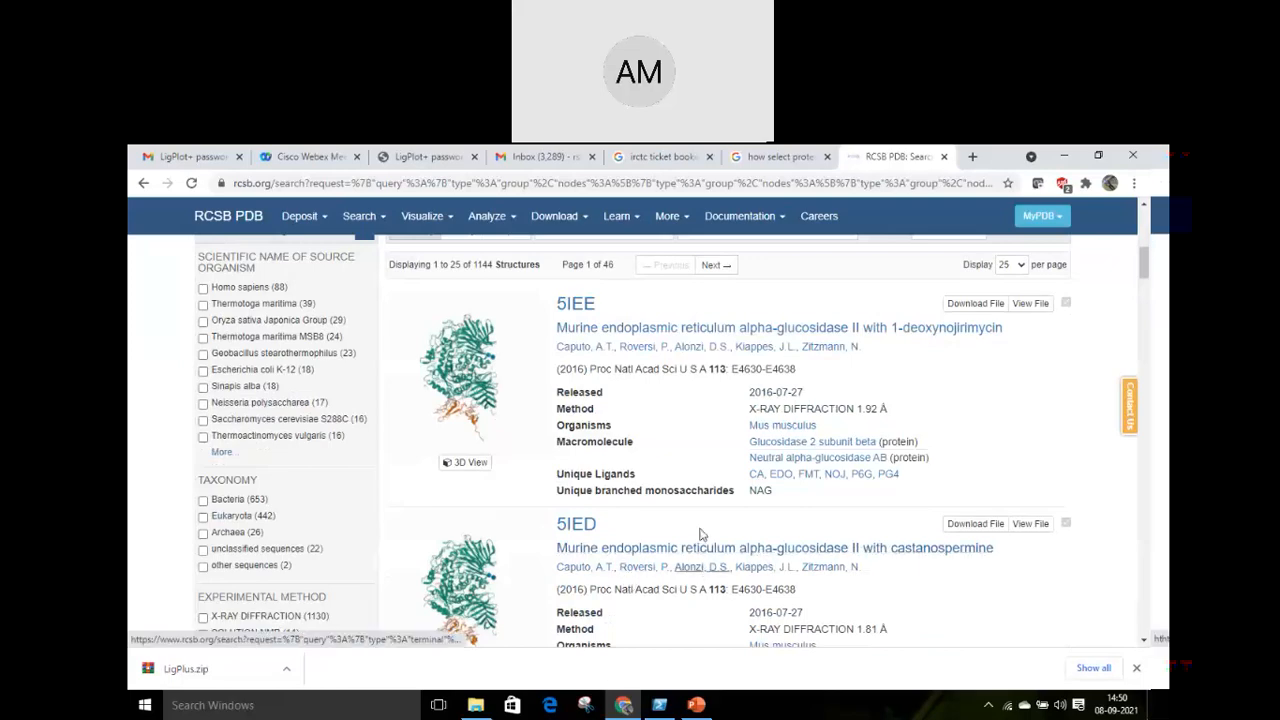
scroll(704, 536, "down", 1)
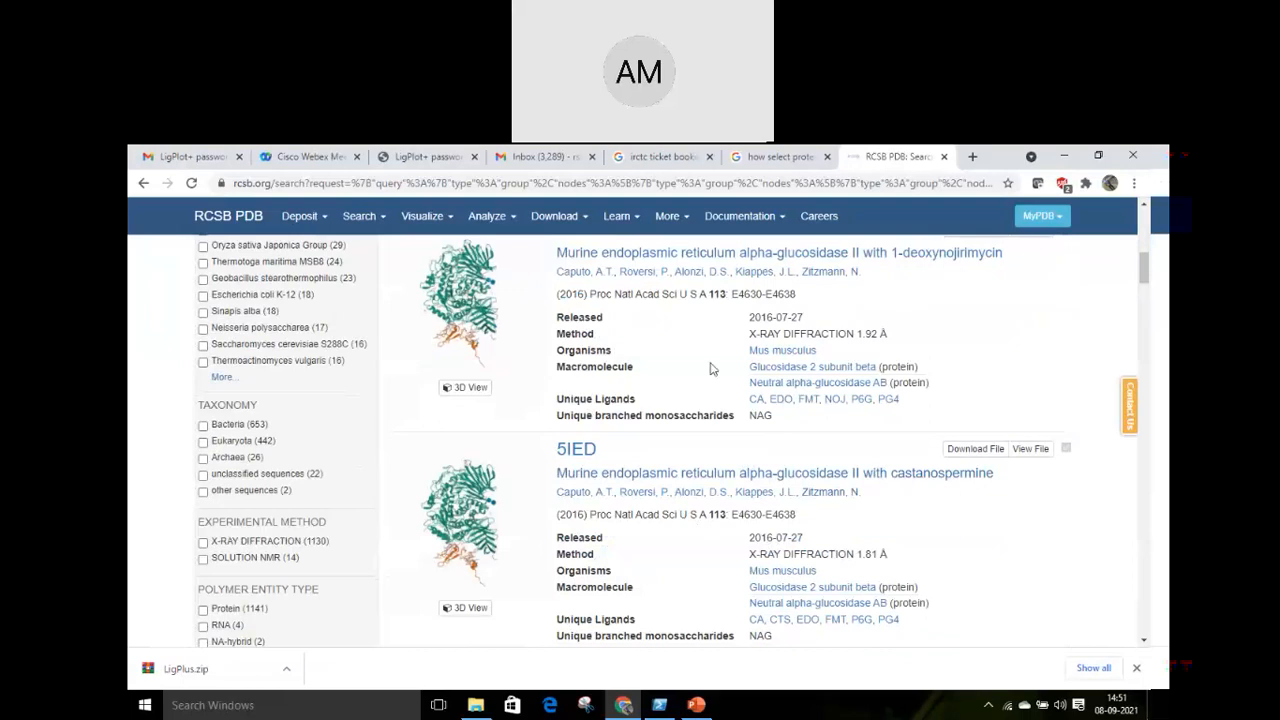
scroll(732, 371, "up", 1)
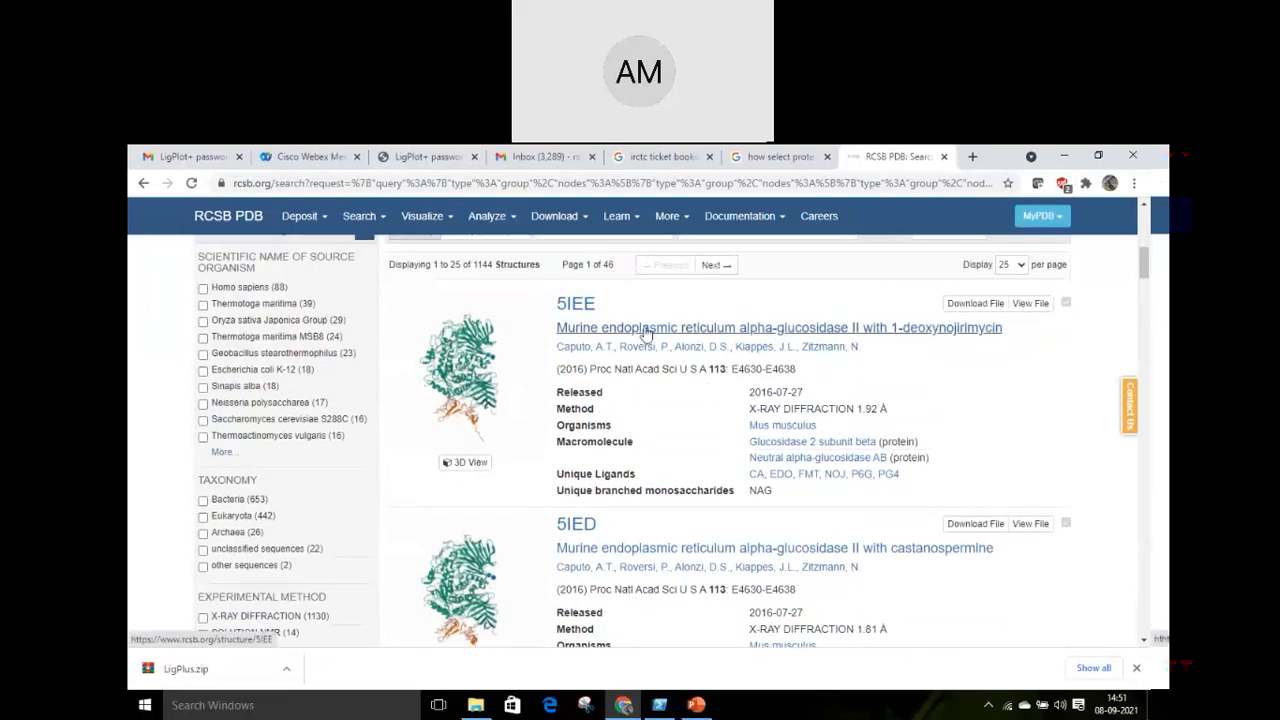
left_click(640, 330)
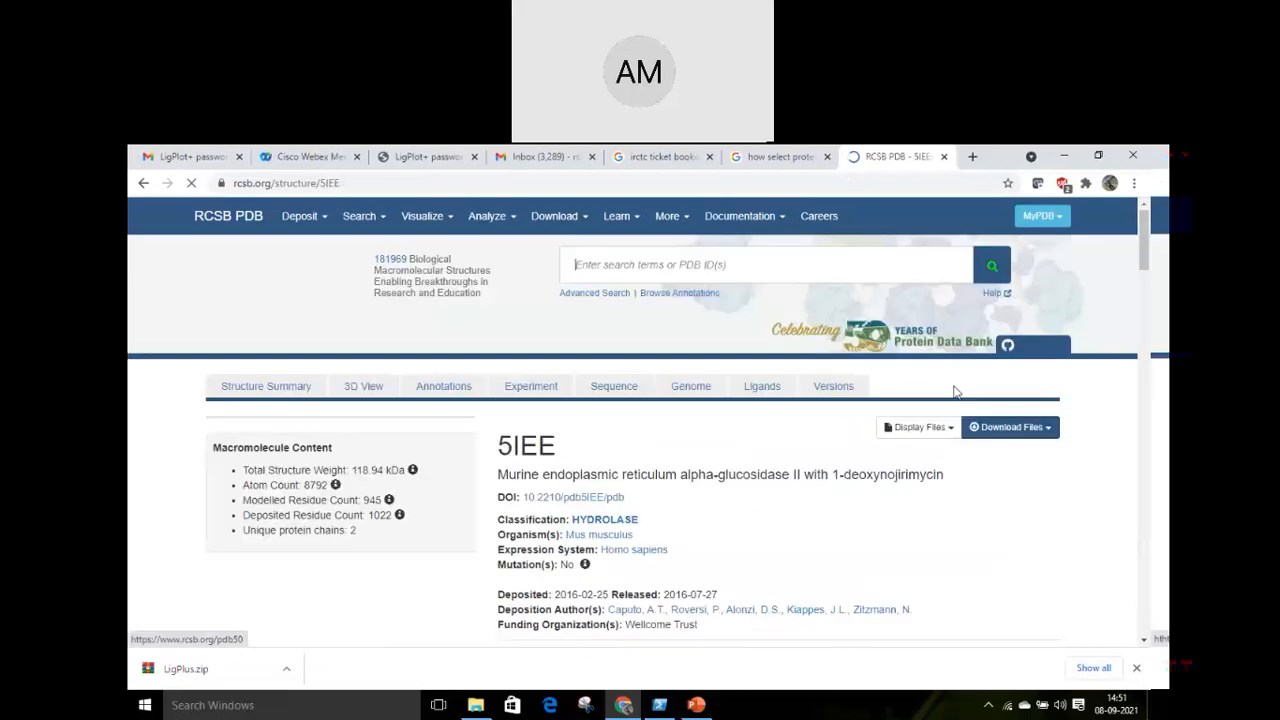
Download the 5IEE structure in PDB Format and show the downloaded file in its folder
left_click(998, 438)
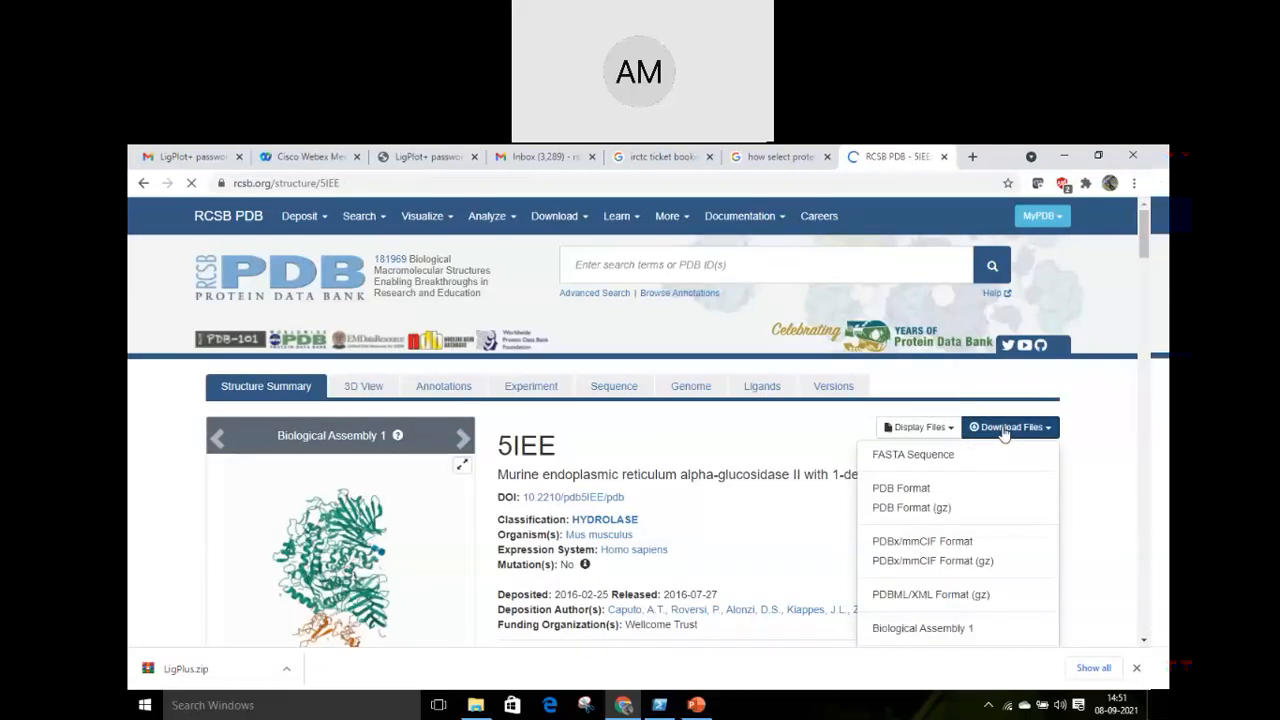
left_click(900, 498)
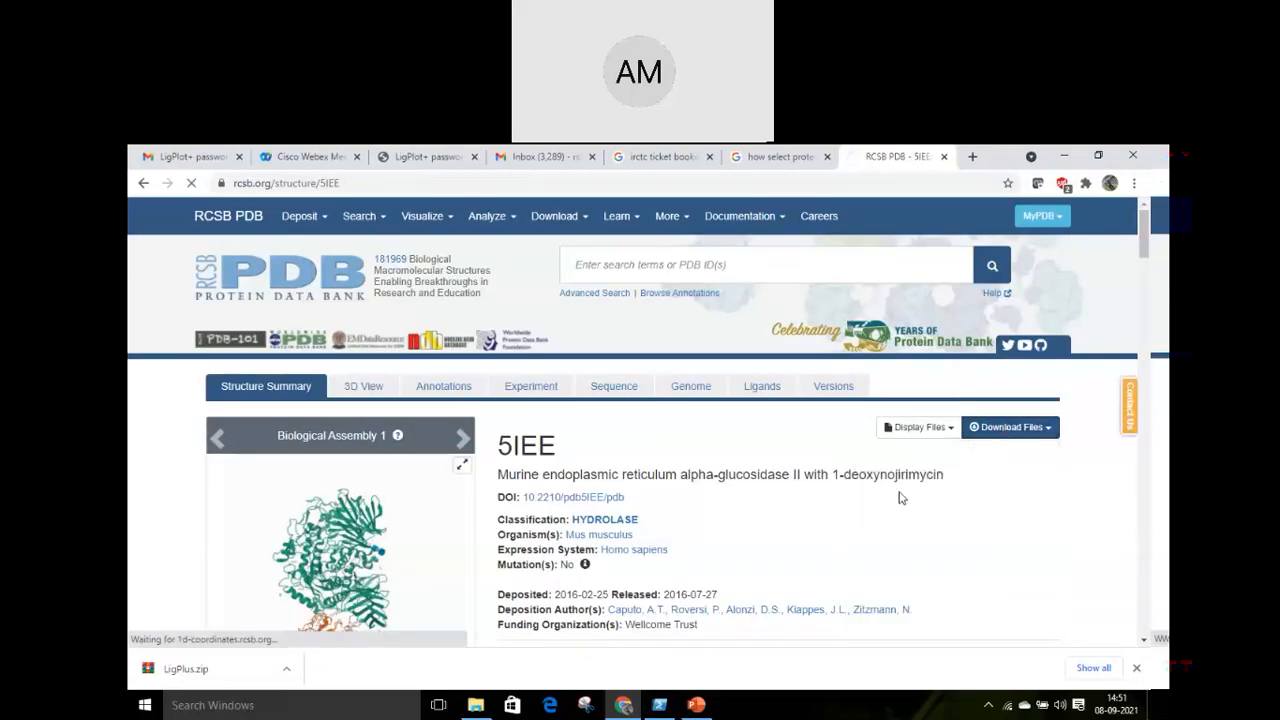
left_click(286, 668)
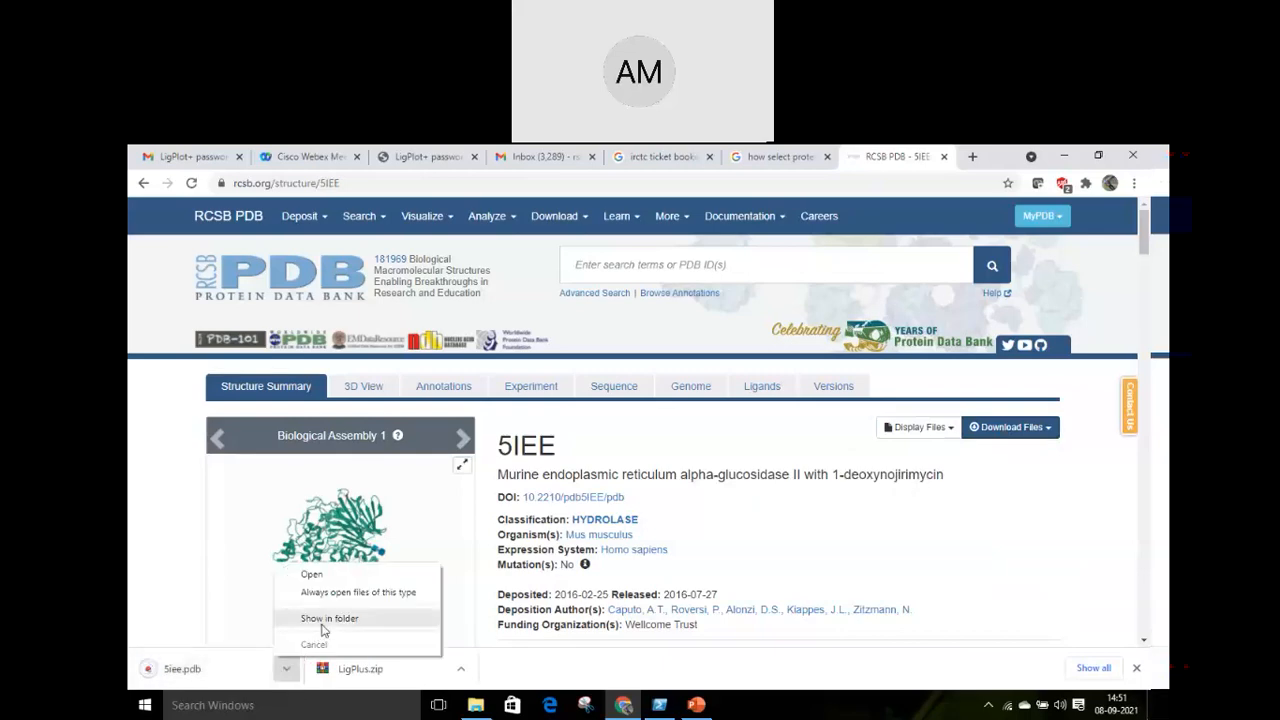
left_click(323, 622)
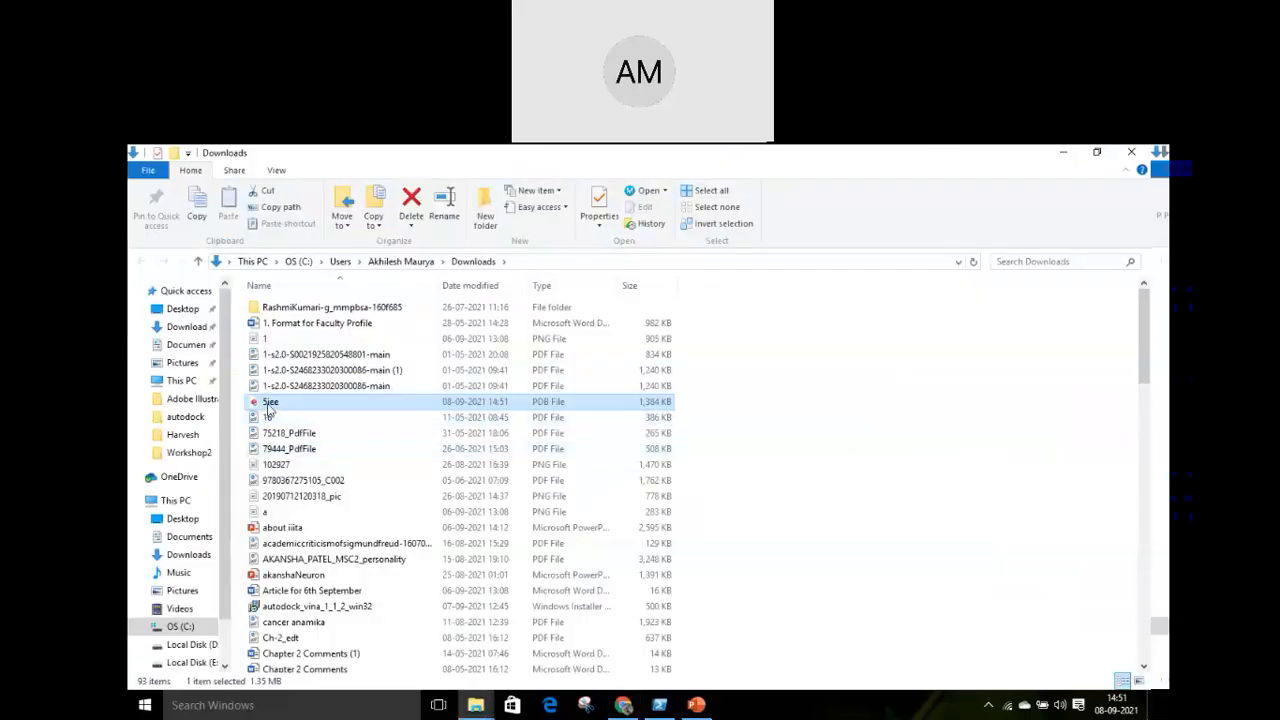
Put the downloaded 5iee file on the clipboard and create a new folder with the default name inside the autodock folder
right_click(266, 401)
left_click(304, 602)
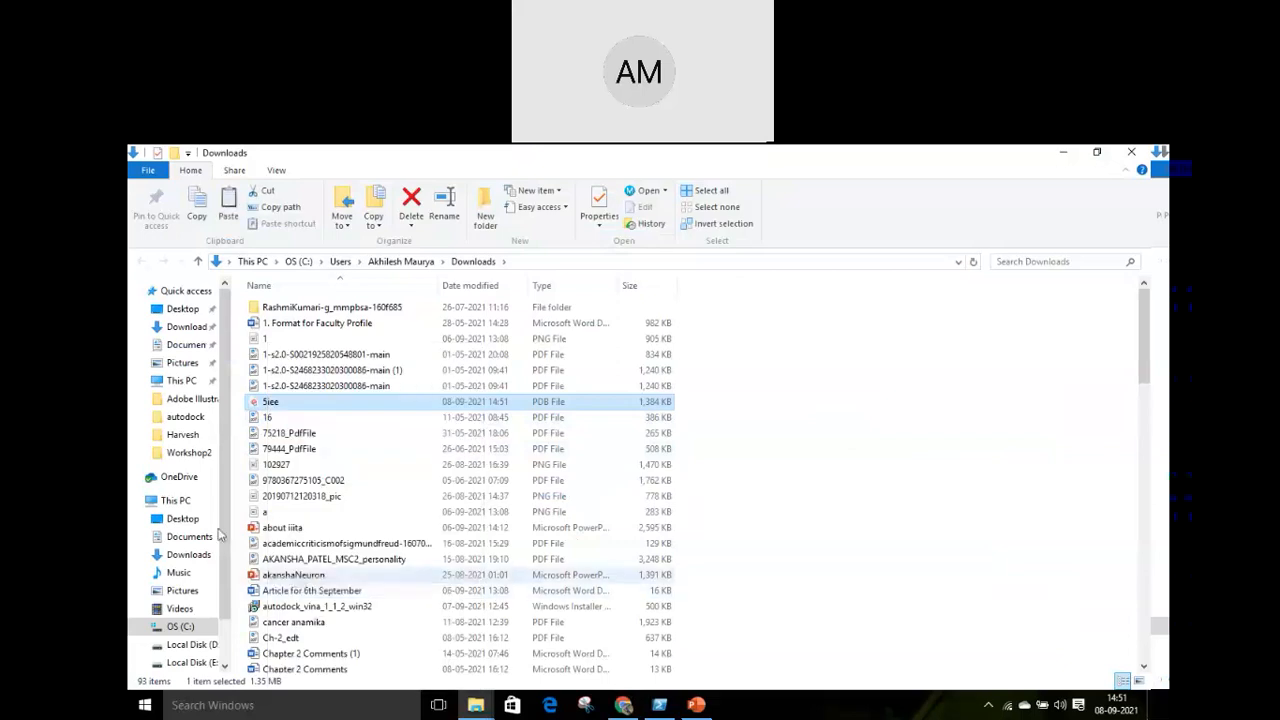
left_click(186, 416)
right_click(351, 505)
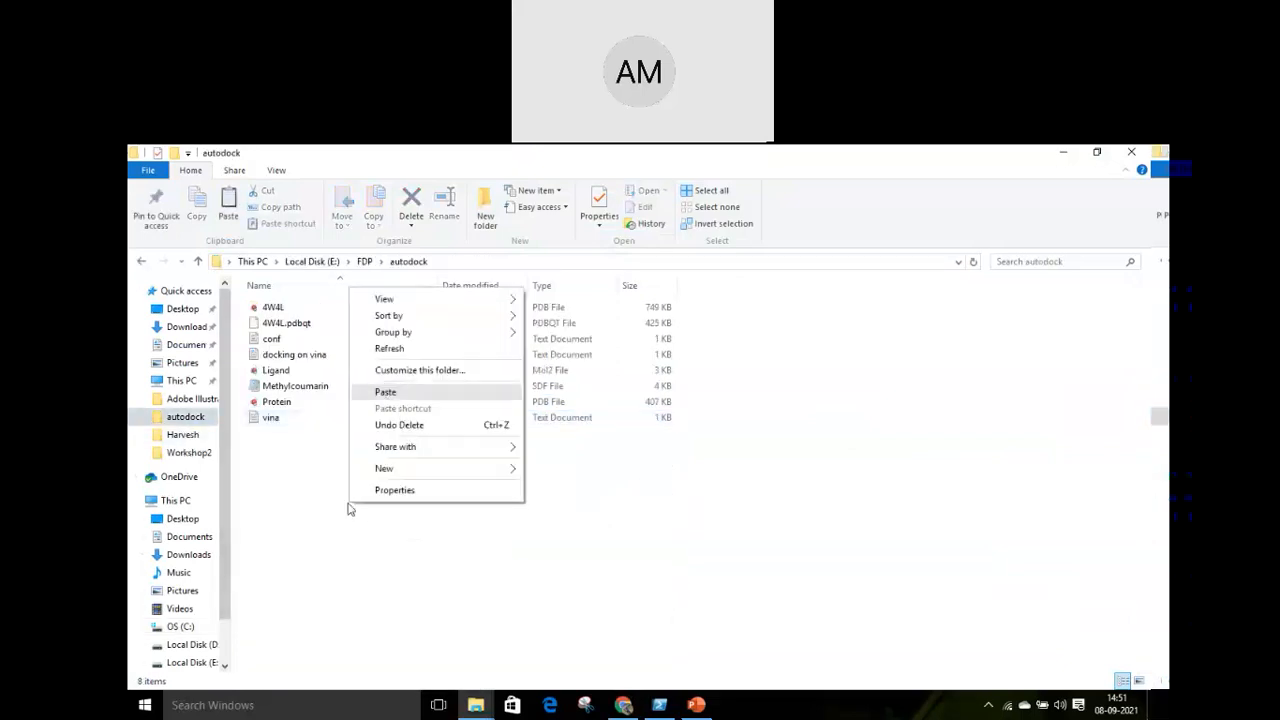
mouse_move(493, 474)
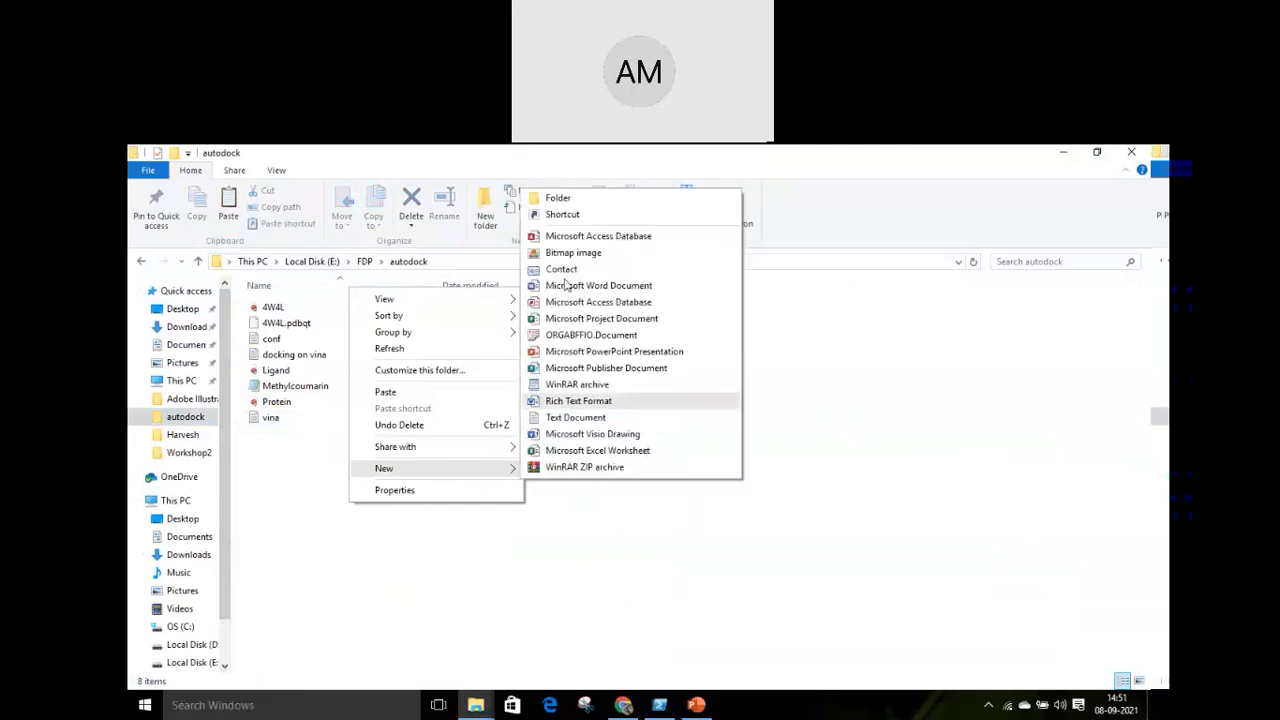
left_click(545, 191)
key("Return")
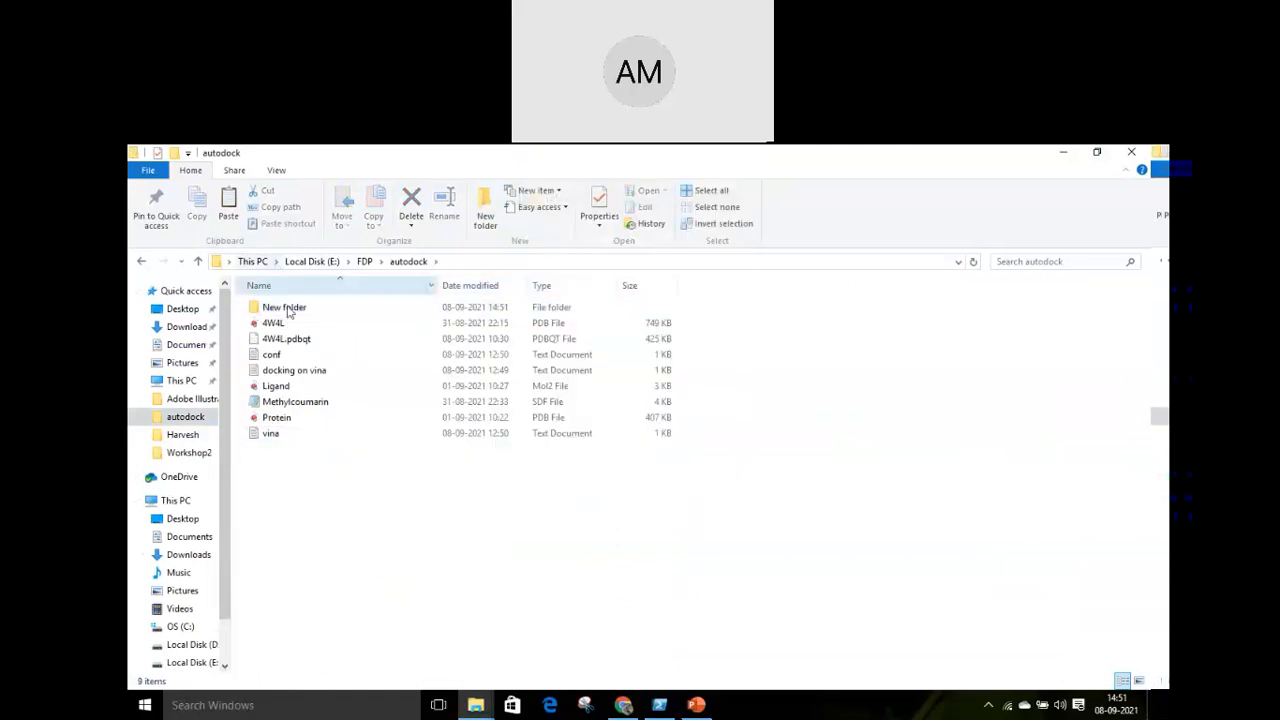
Paste the 5iee file into the new folder inside autodock
double_click(288, 307)
right_click(343, 431)
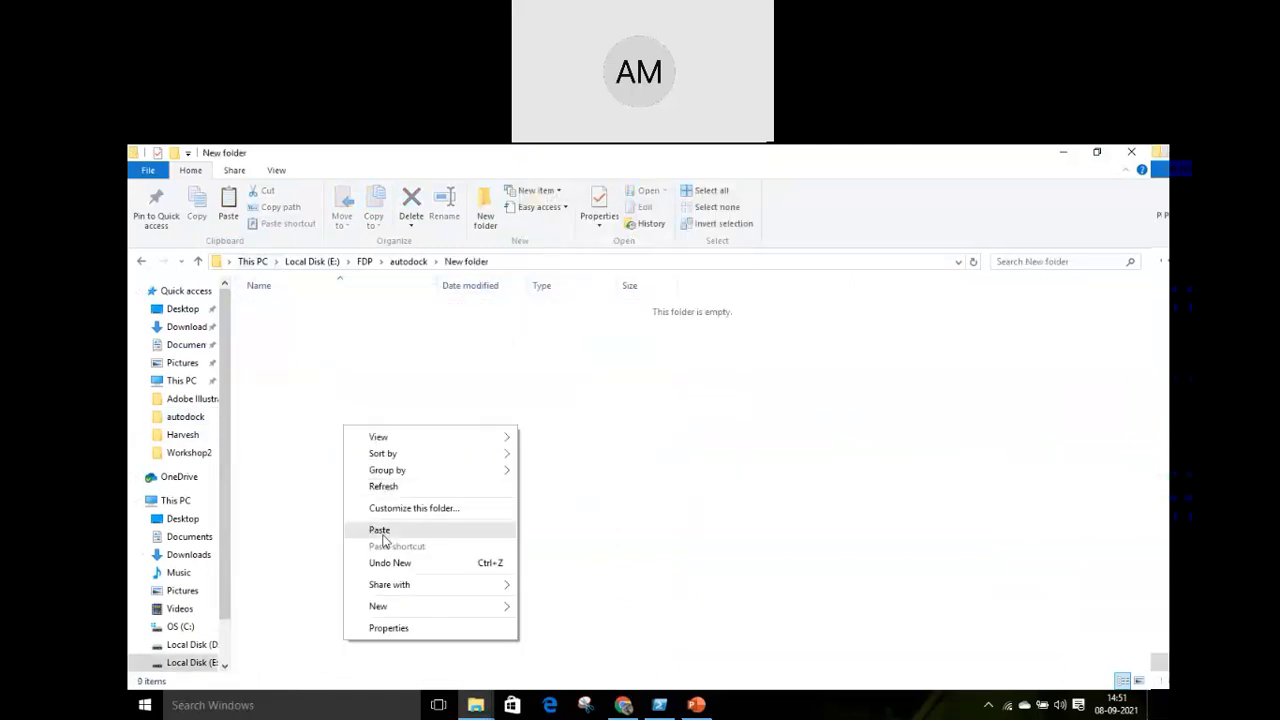
left_click(382, 531)
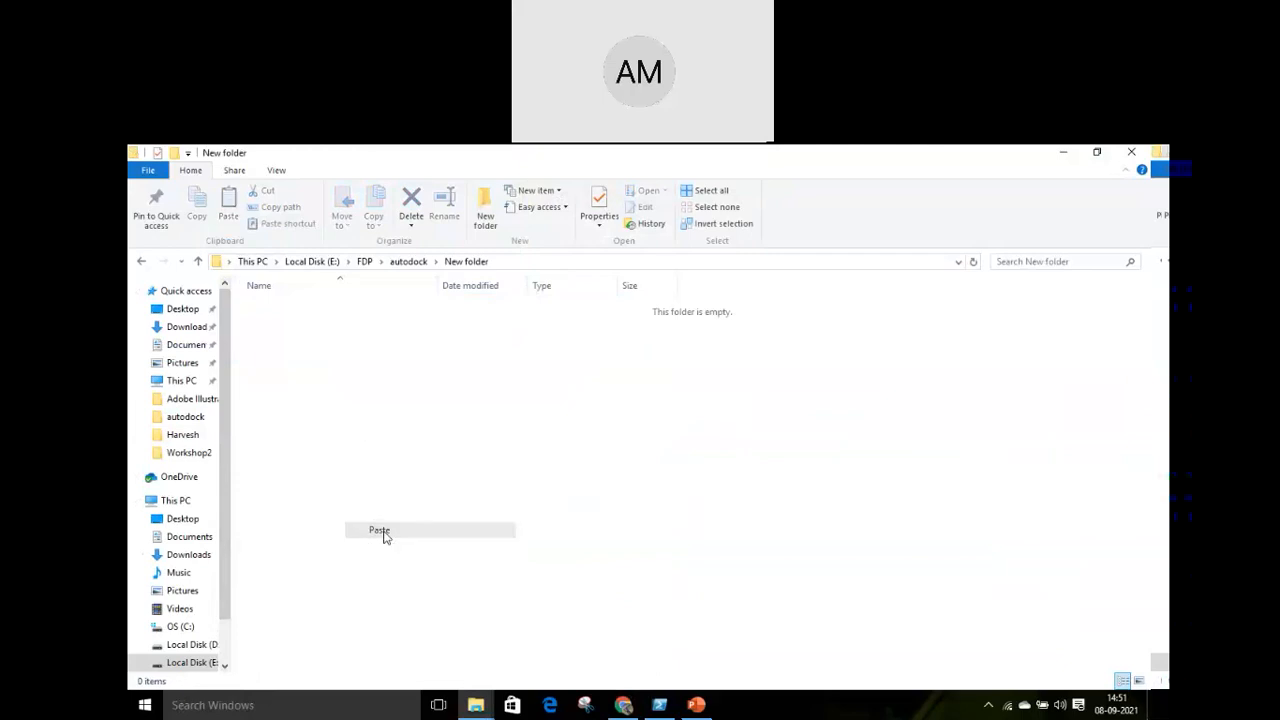
Switch back to Chrome, search the web for pubchem in a new tab and open the PubChem homepage
left_click(624, 705)
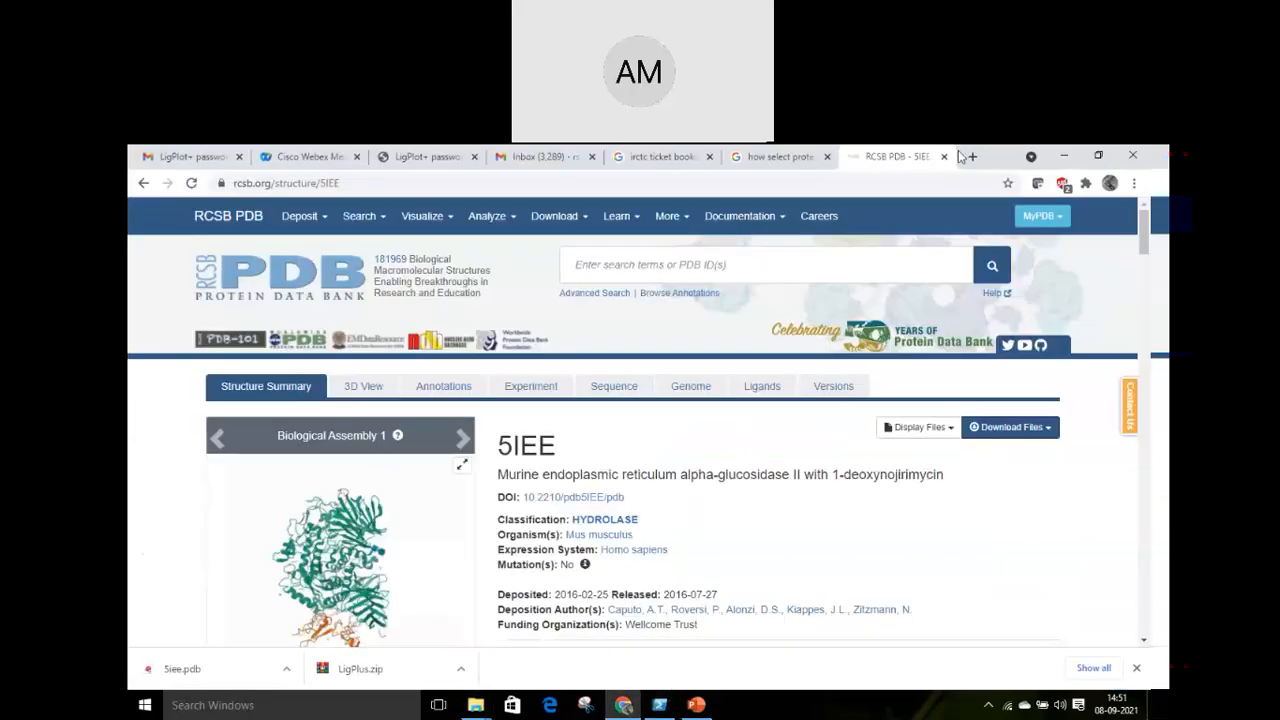
left_click(972, 156)
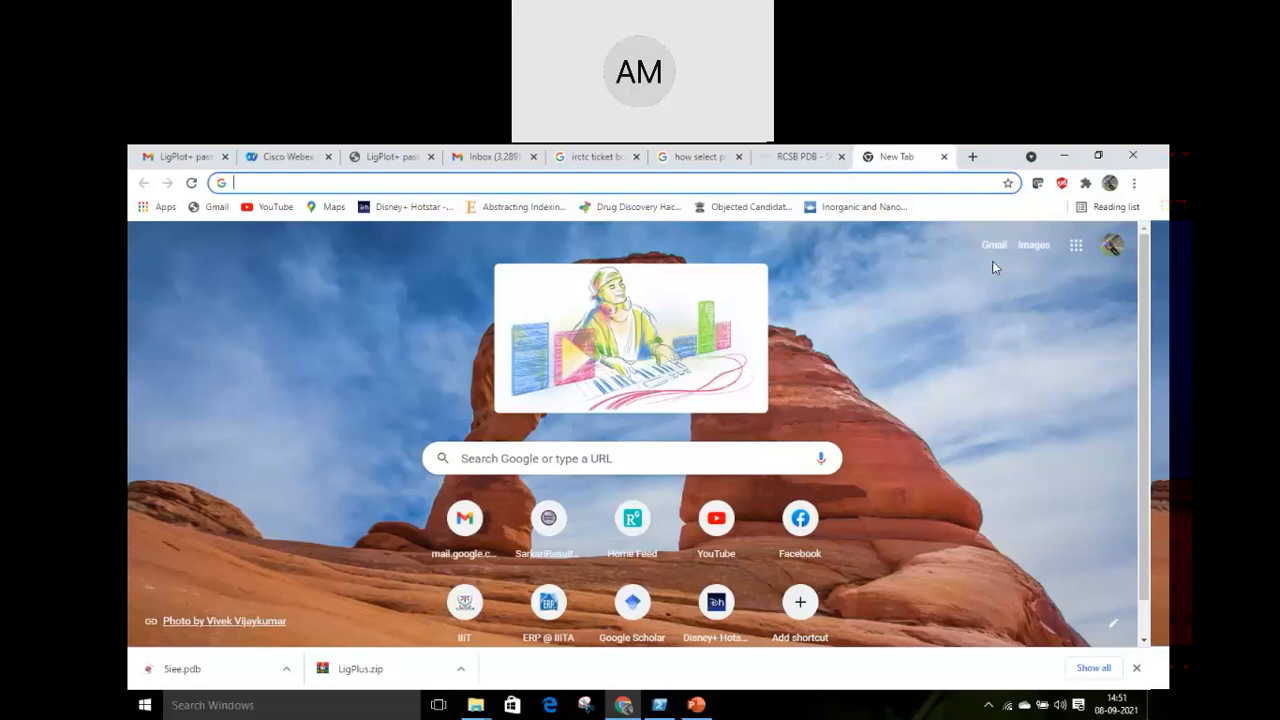
type("puc")
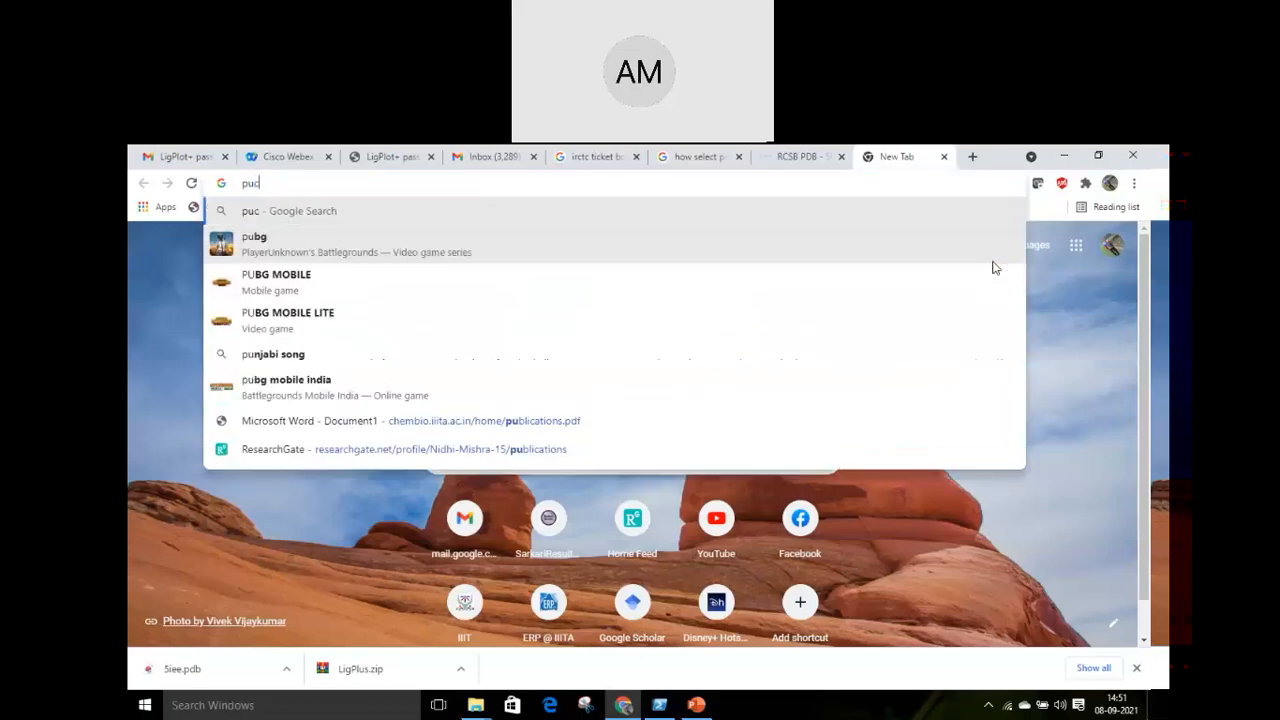
key("BackSpace")
type("bche")
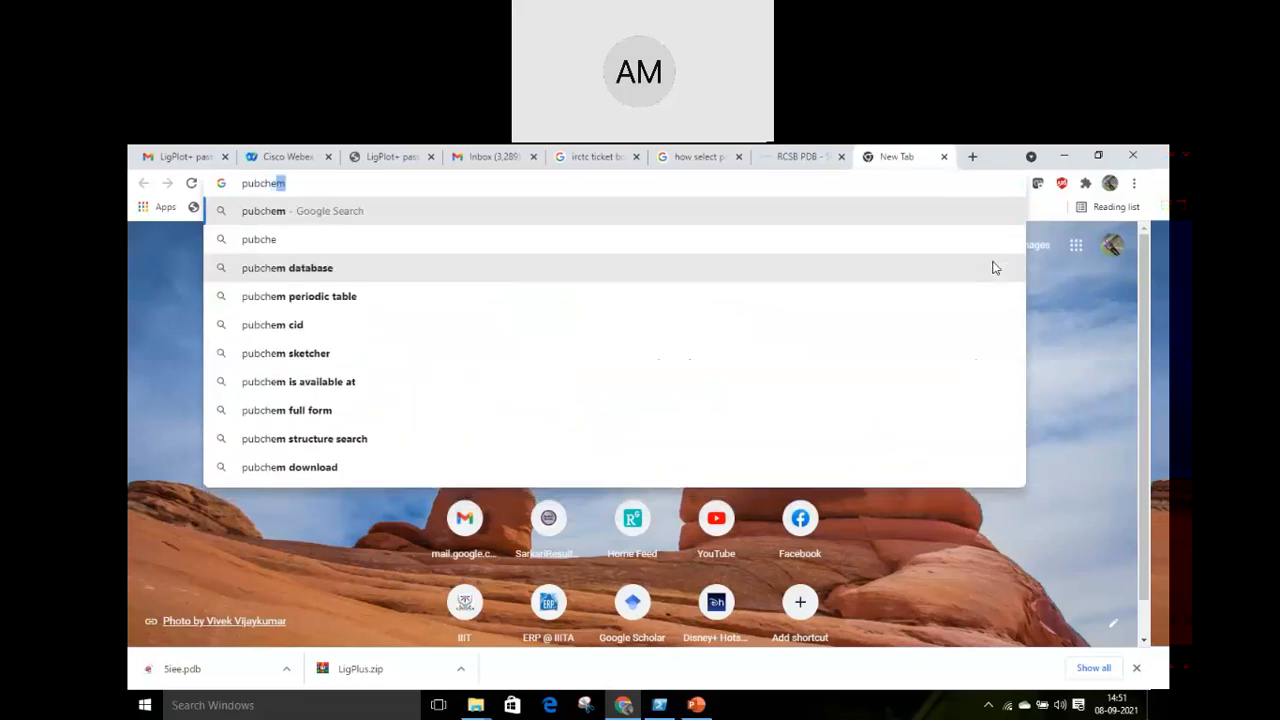
key("Return")
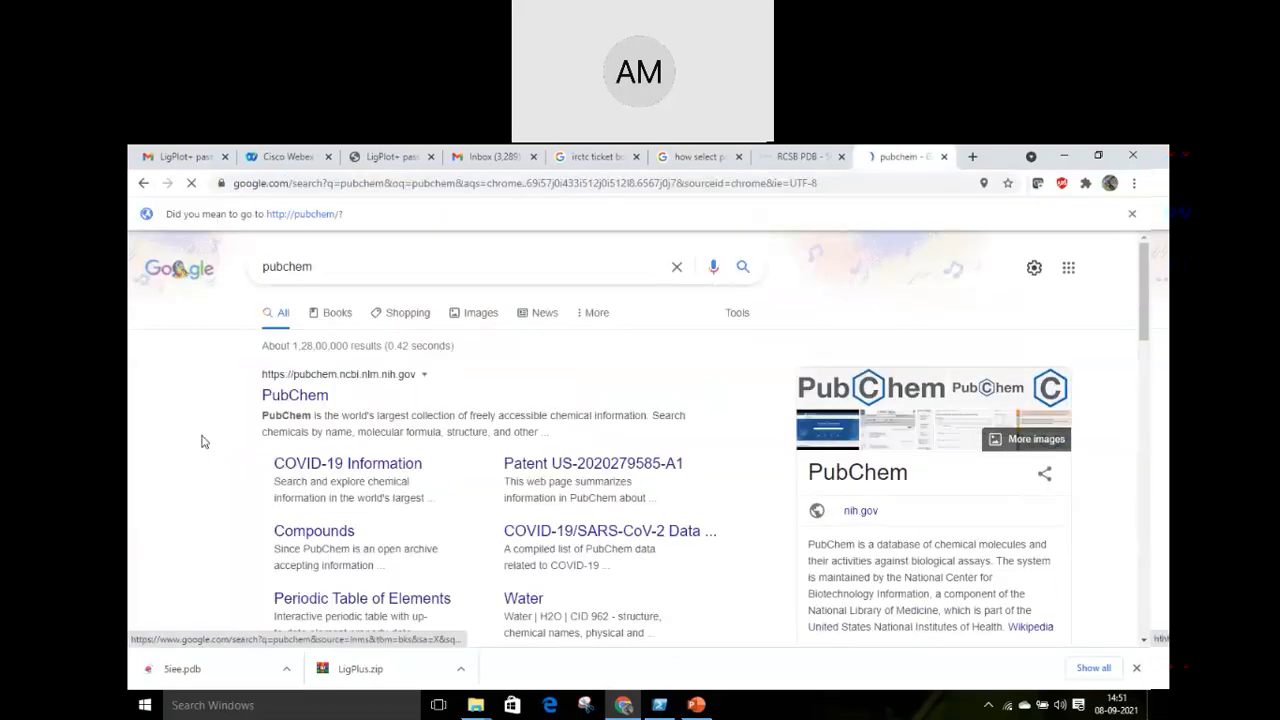
left_click(286, 396)
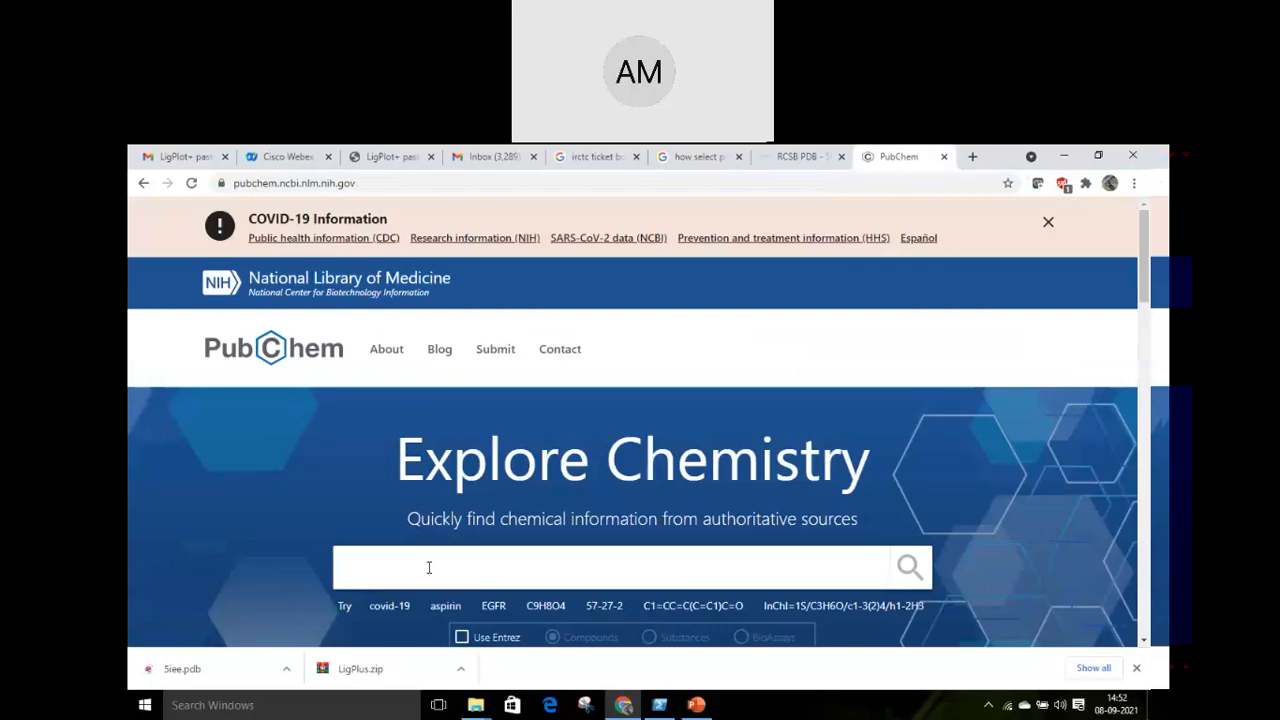
Search PubChem for coumarin
type("cou")
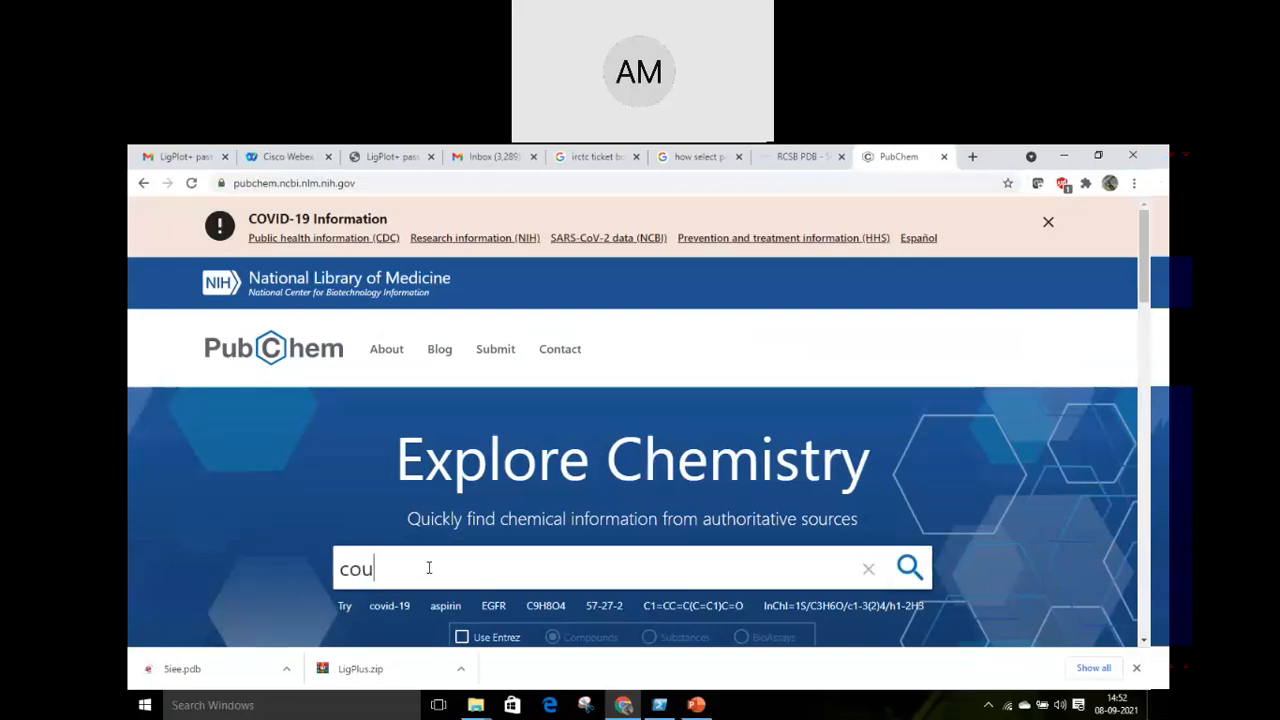
type("marin")
key("Return")
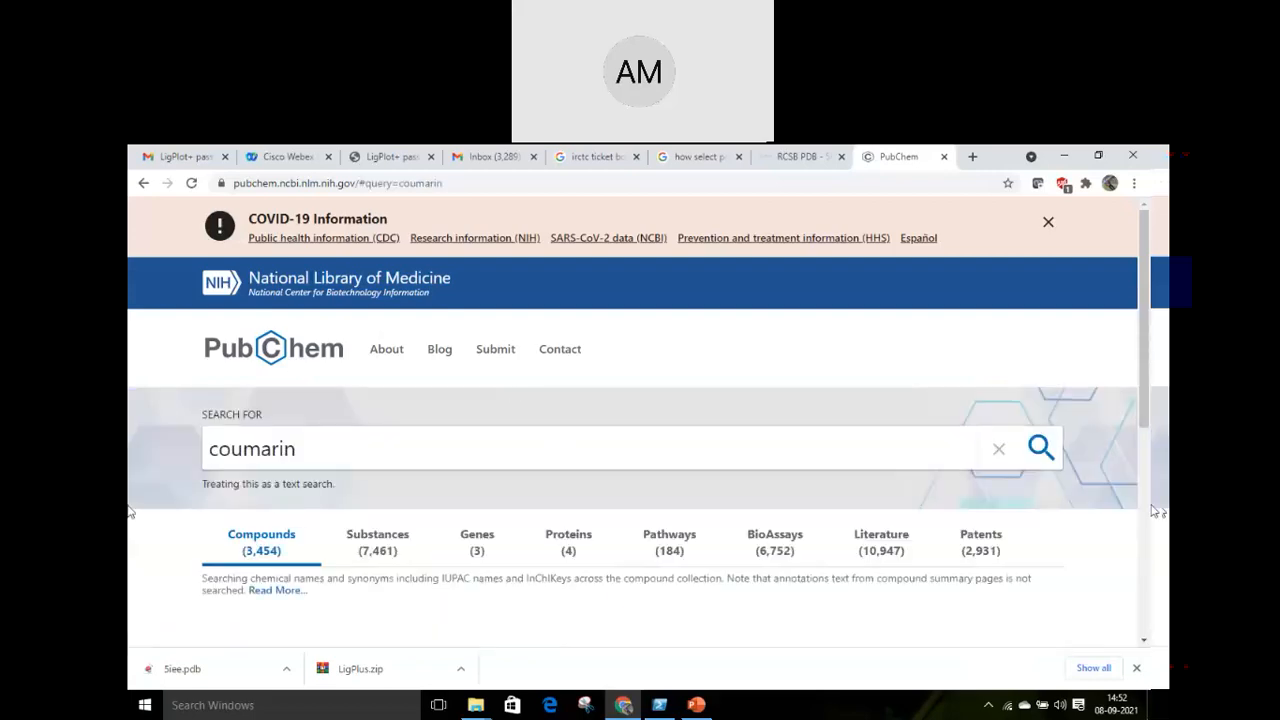
Open the Coumarin 153 compound record (CID 72652) from the compound results
scroll(645, 528, "down", 5)
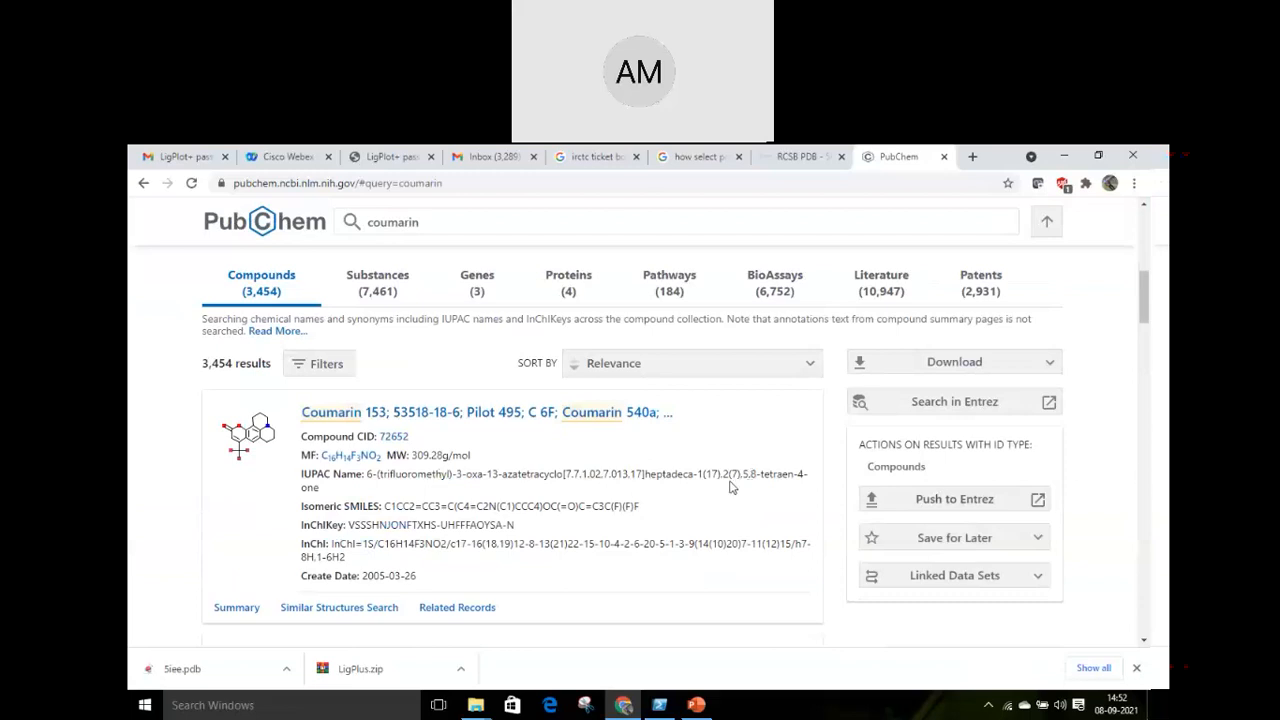
scroll(722, 484, "down", 1)
left_click(341, 340)
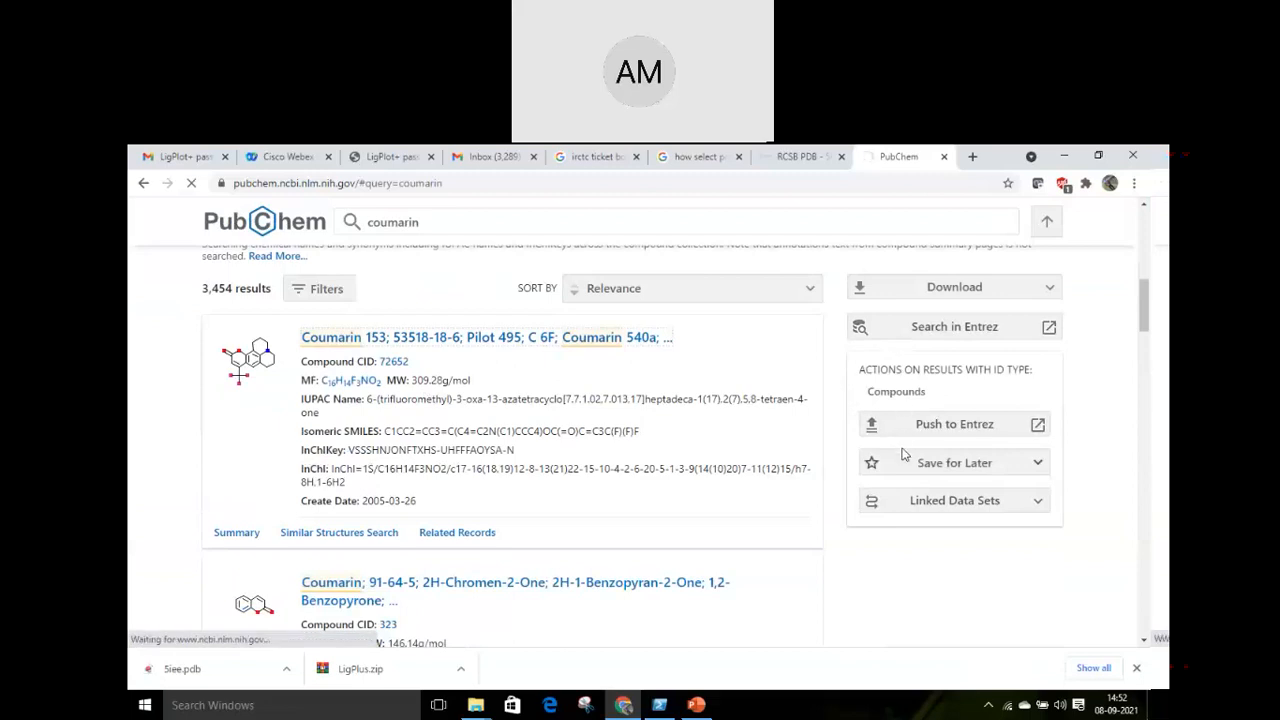
scroll(905, 452, "up", 2)
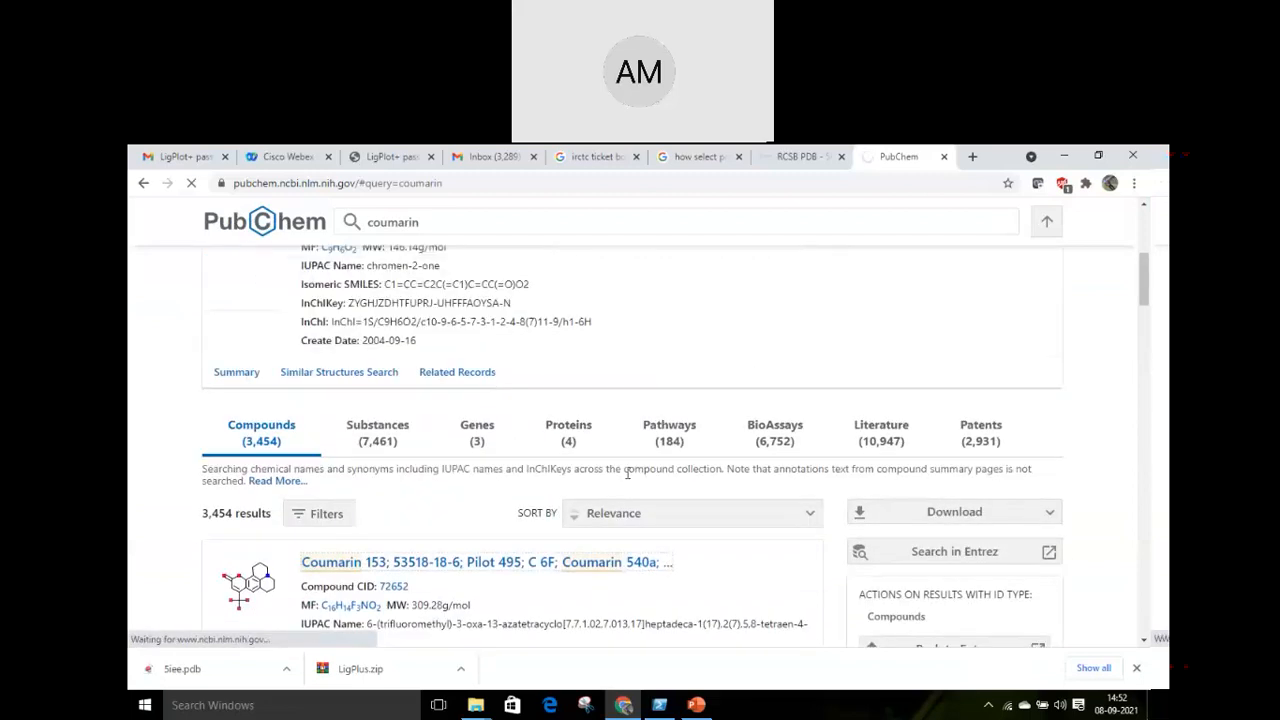
Open the Coumarin 153 record and save its 3D conformer in SDF format
scroll(630, 482, "down", 1)
left_click(341, 490)
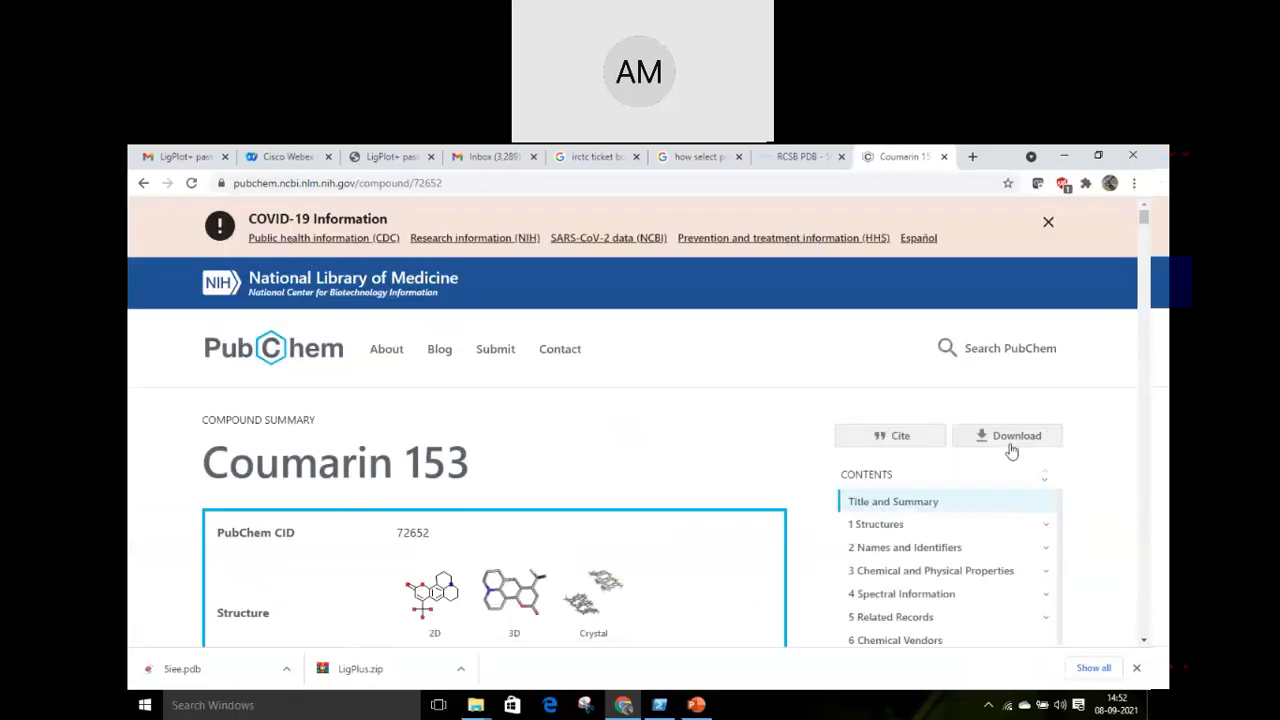
left_click(1011, 445)
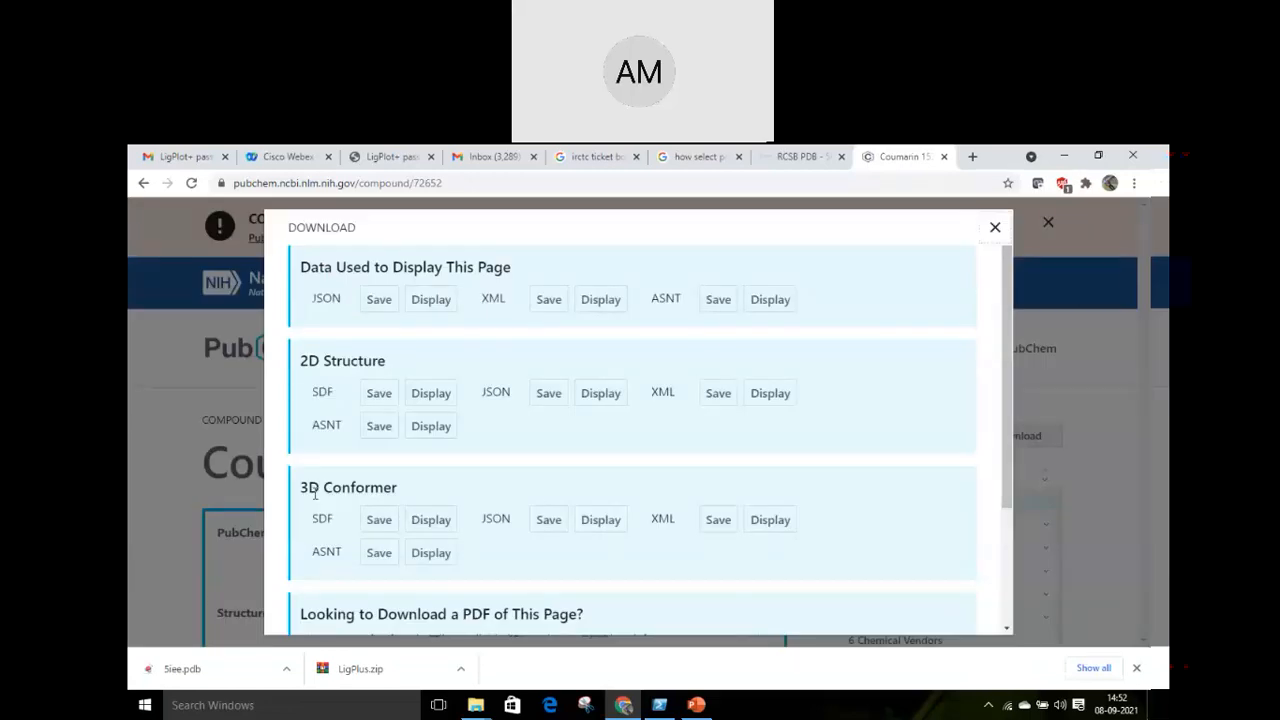
left_click(378, 524)
Move the downloaded Conformer3D_CID_72652 SDF file from Downloads into New folder inside autodock
left_click(286, 669)
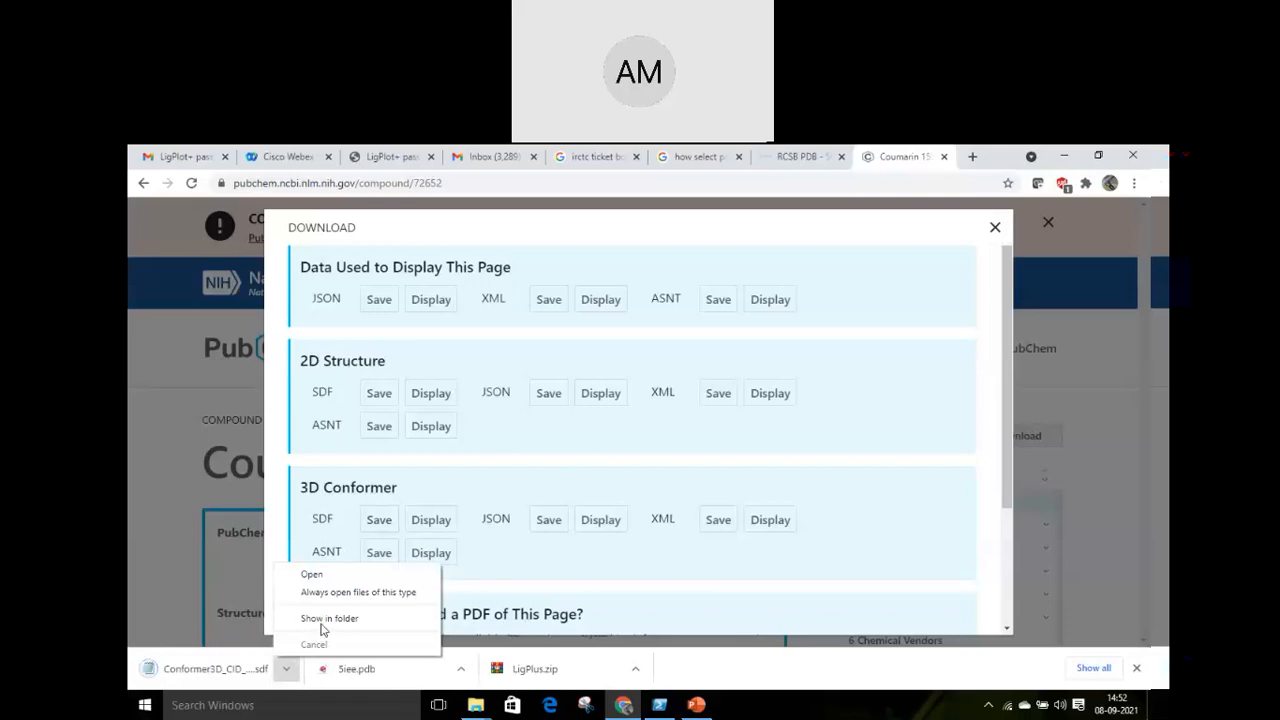
left_click(329, 618)
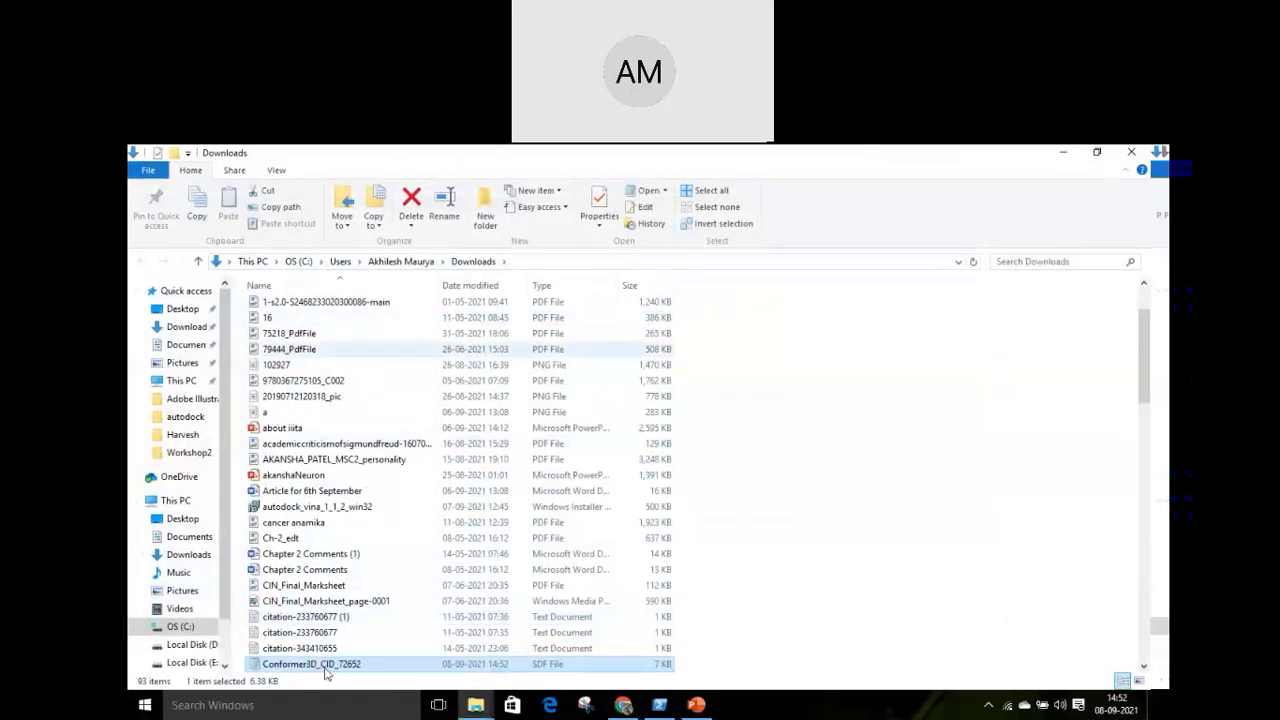
right_click(316, 668)
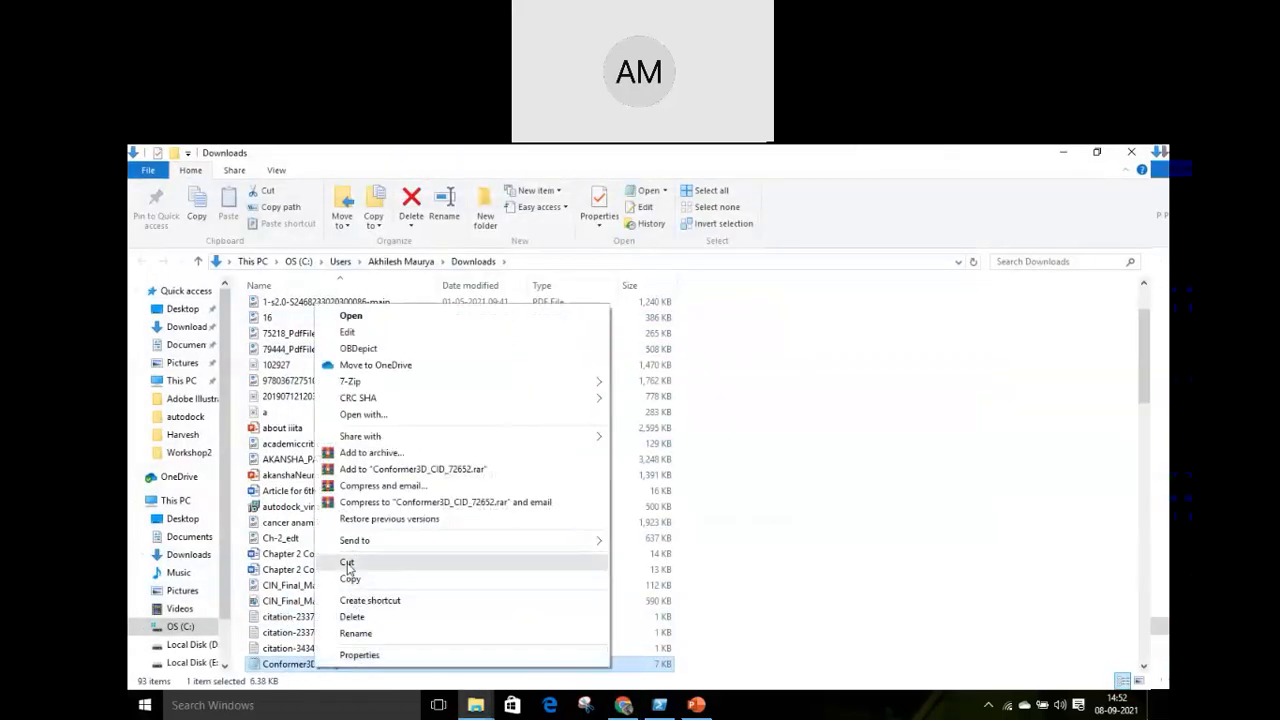
left_click(350, 574)
left_click(176, 418)
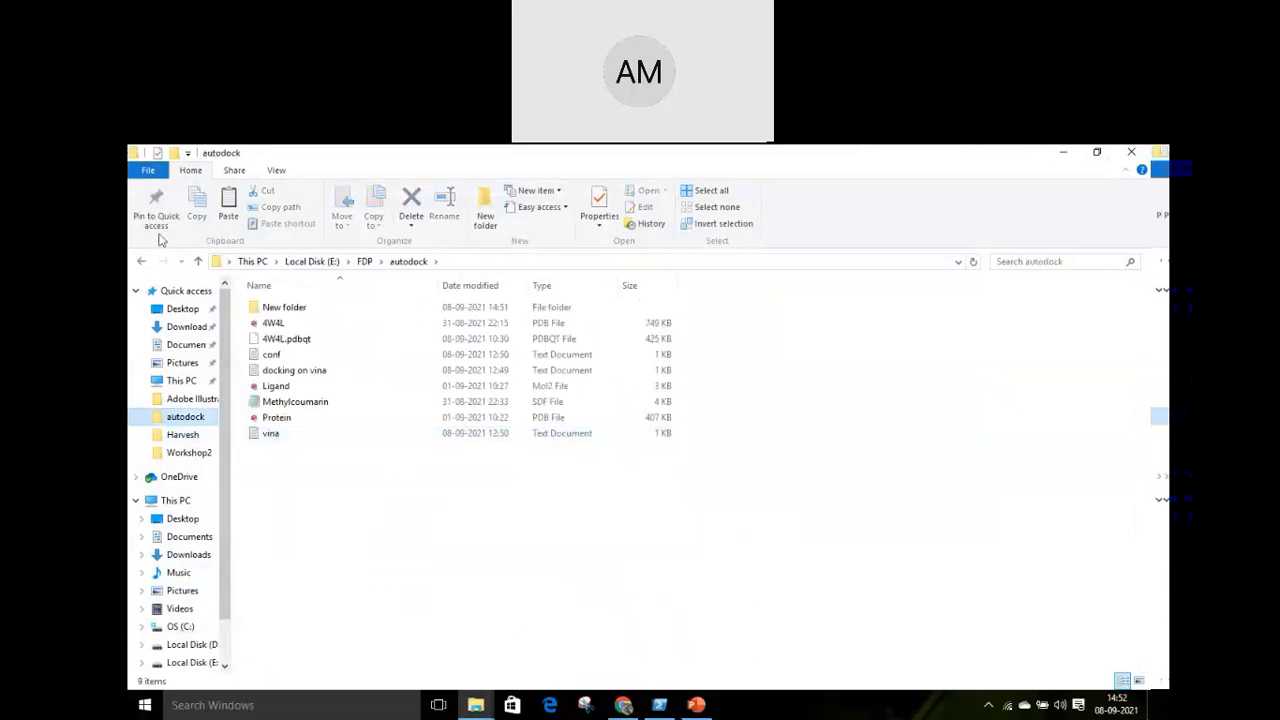
double_click(285, 312)
right_click(326, 381)
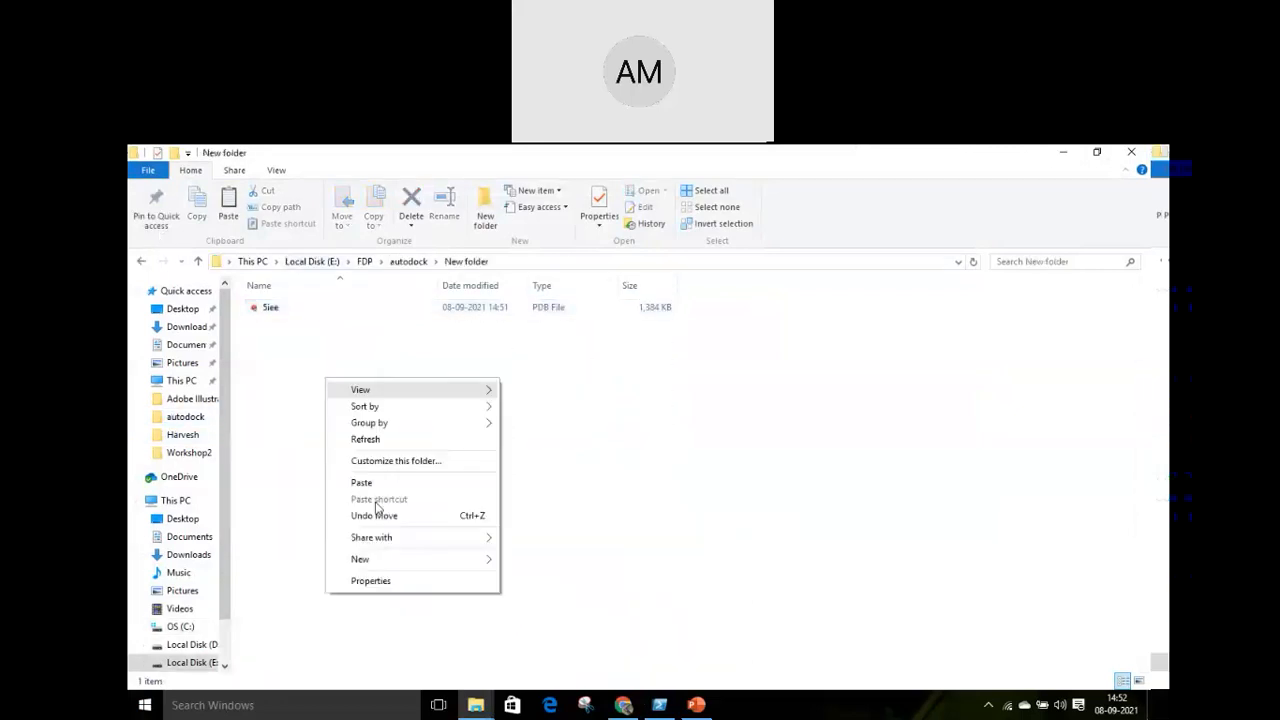
left_click(361, 483)
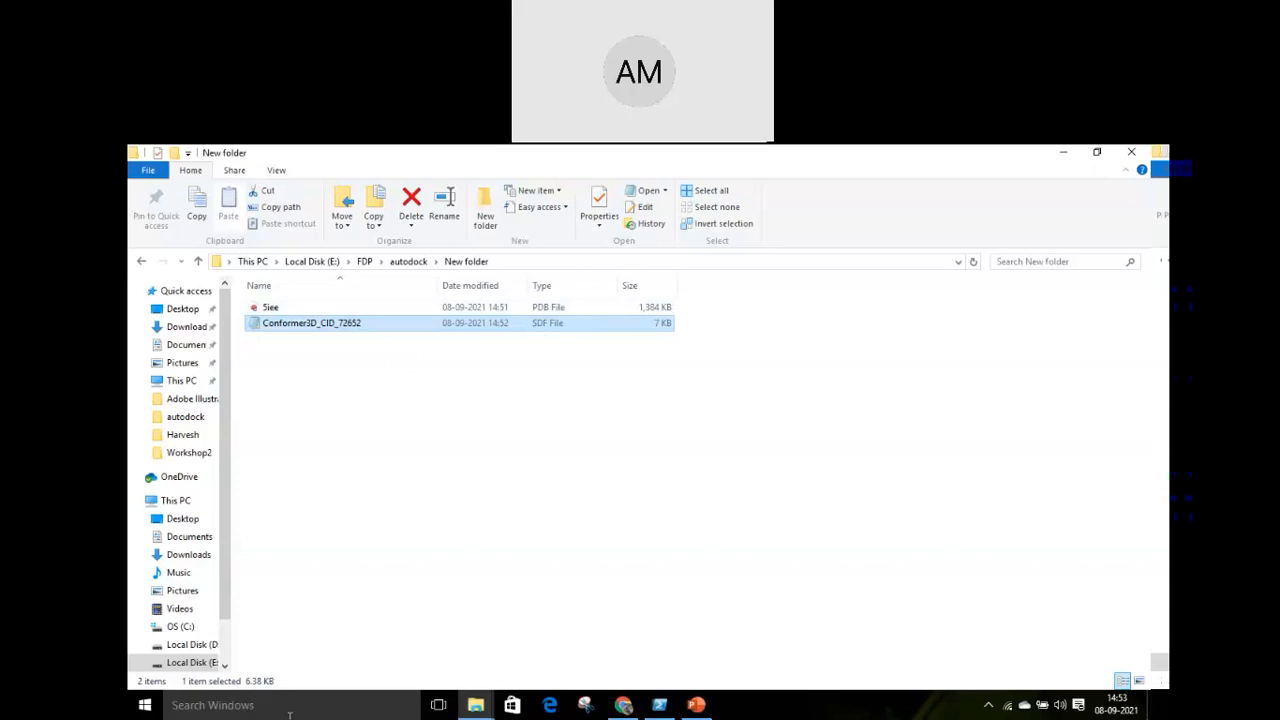
Start PyMOL from a Windows search and skip its activation
left_click(299, 708)
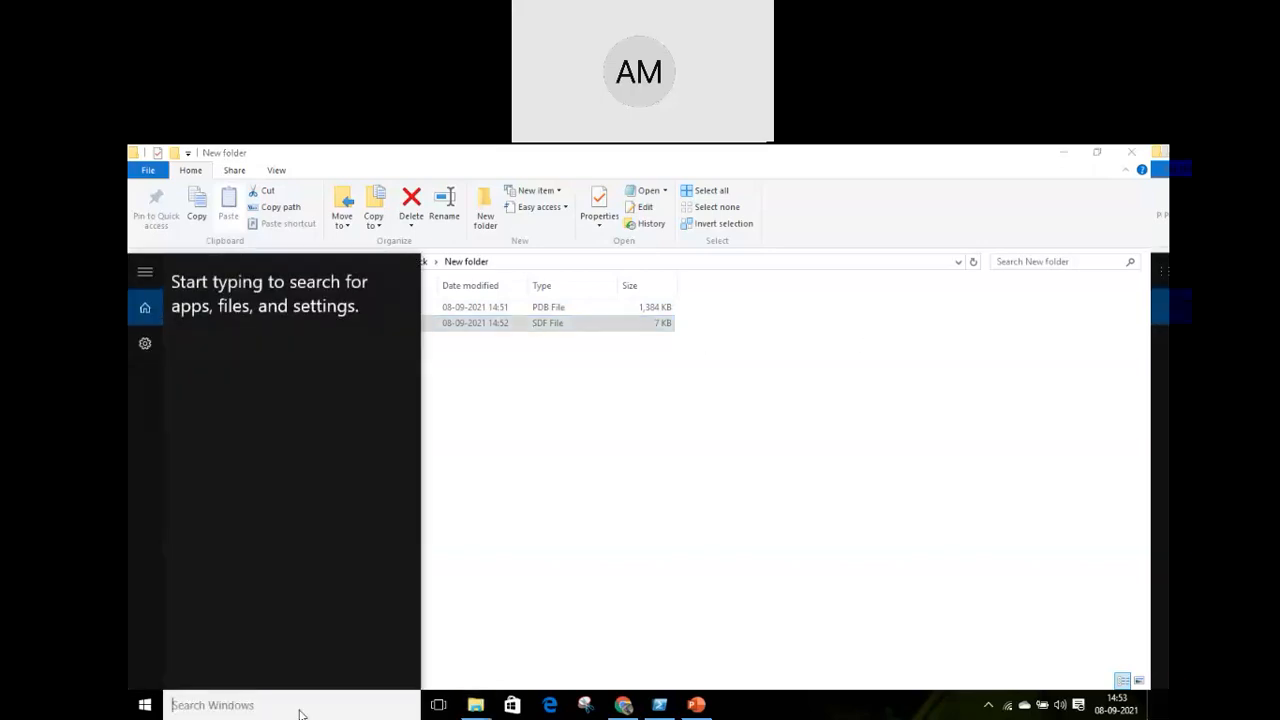
type("py")
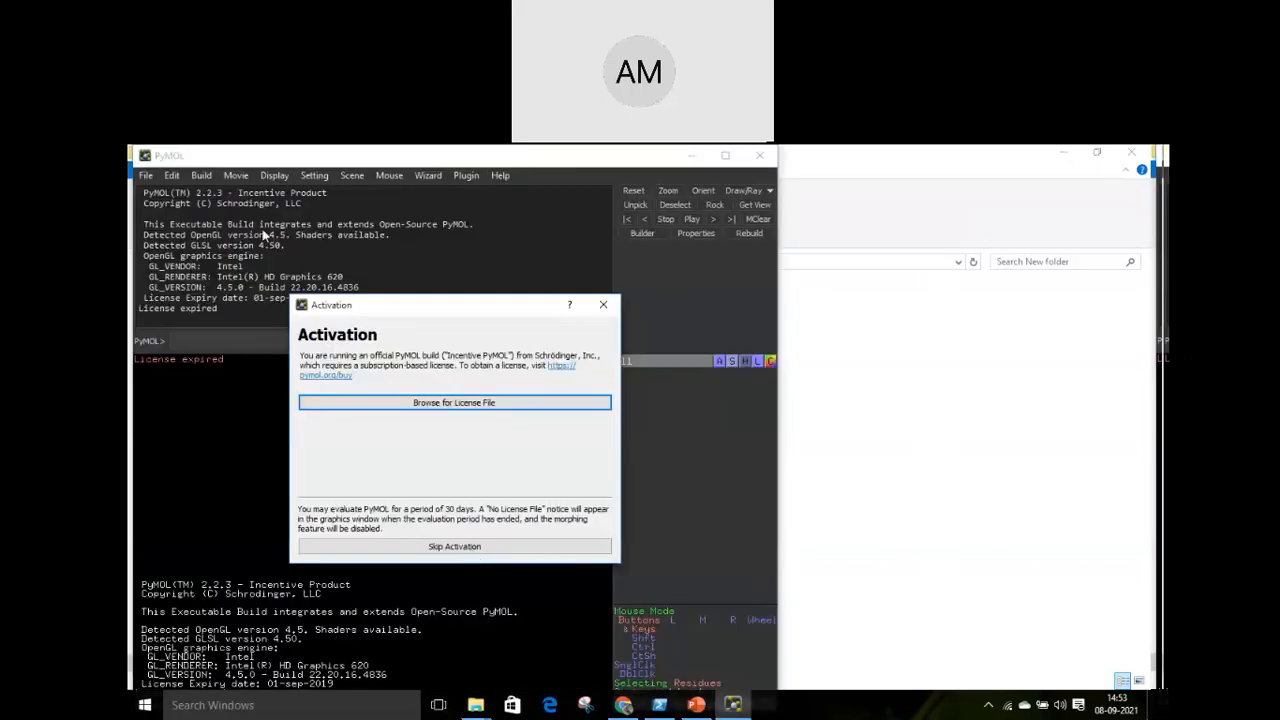
left_click(452, 543)
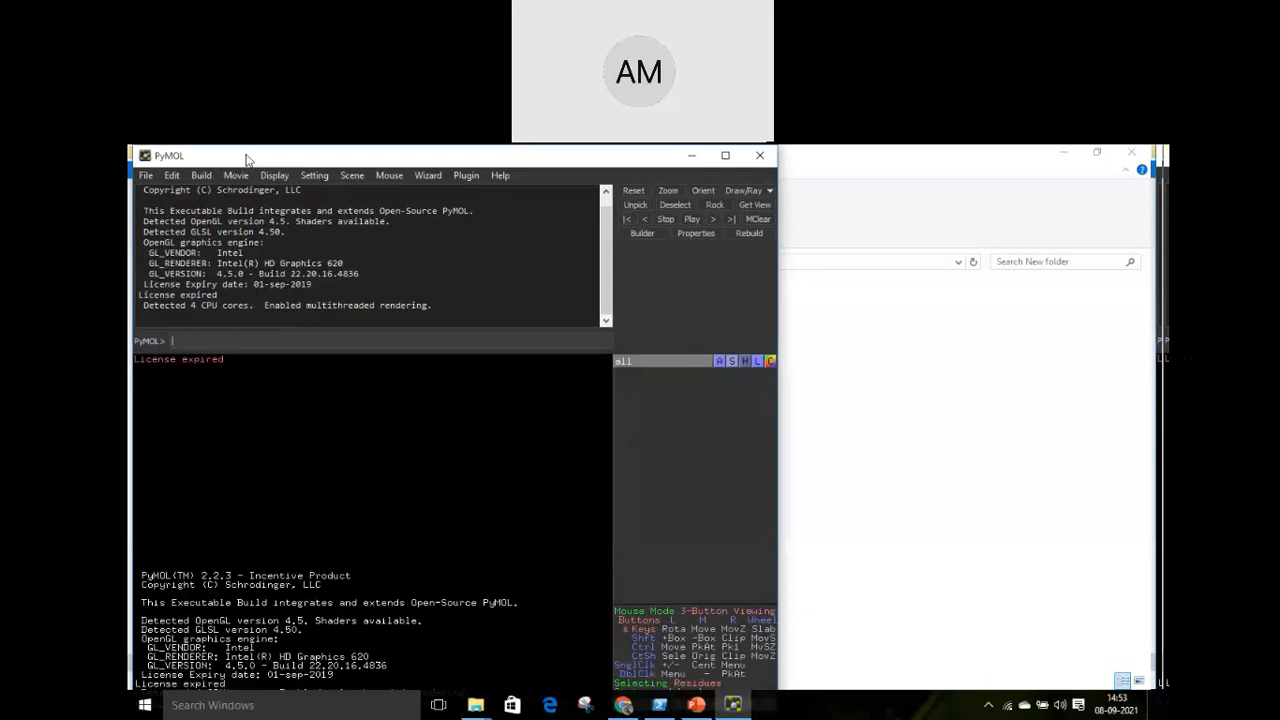
Load Conformer3D_CID_72652 from New folder into PyMOL and maximize the PyMOL window
left_click_drag(247, 160, 682, 212)
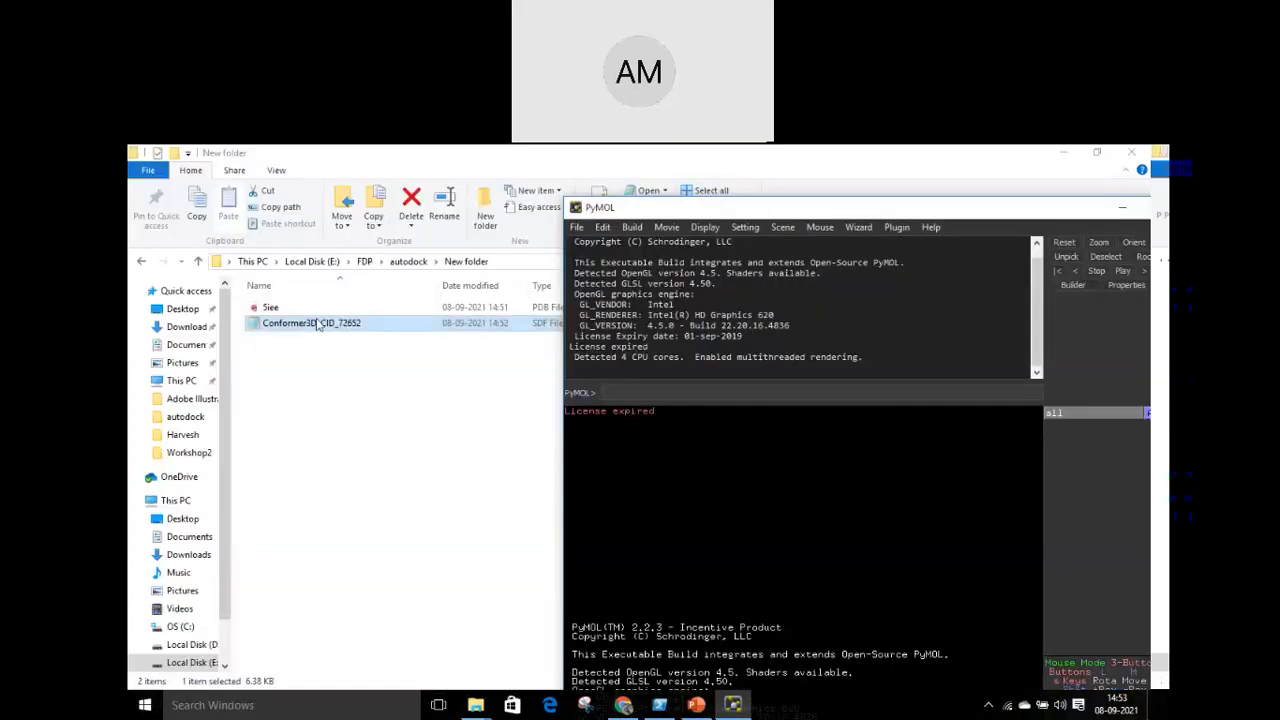
left_click_drag(318, 323, 800, 500)
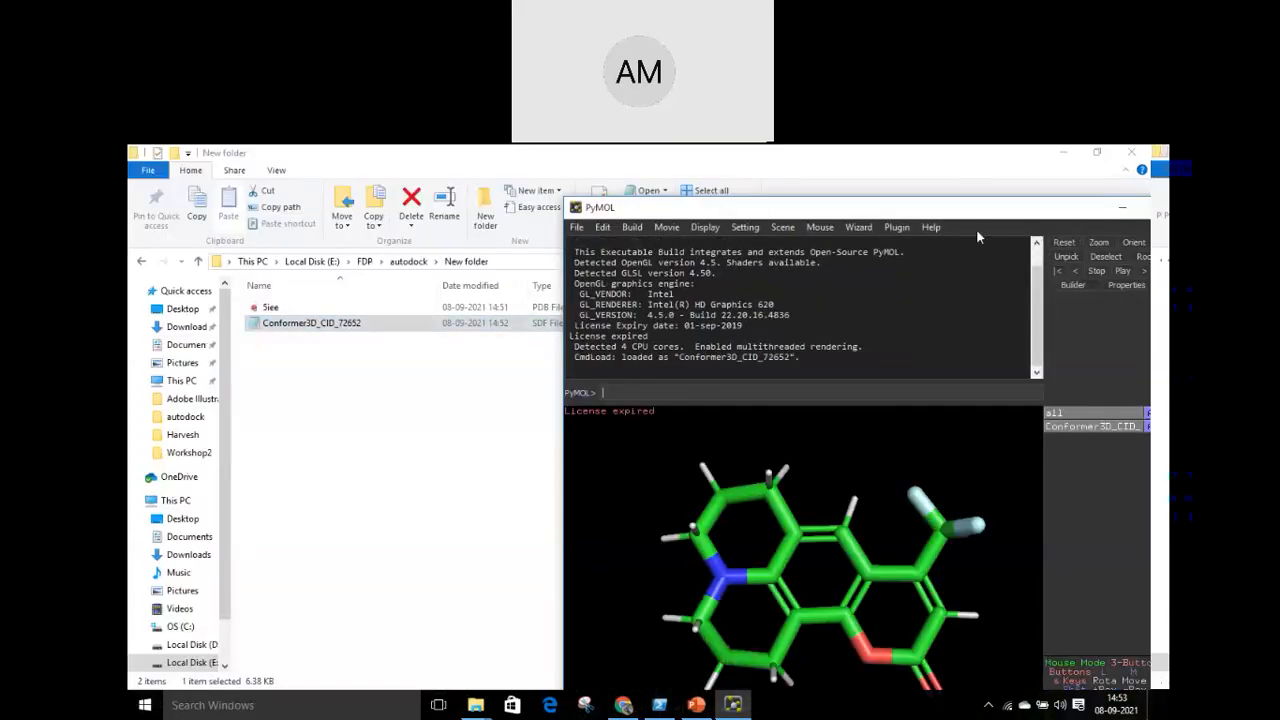
left_click(631, 227)
left_click(891, 214)
double_click(765, 208)
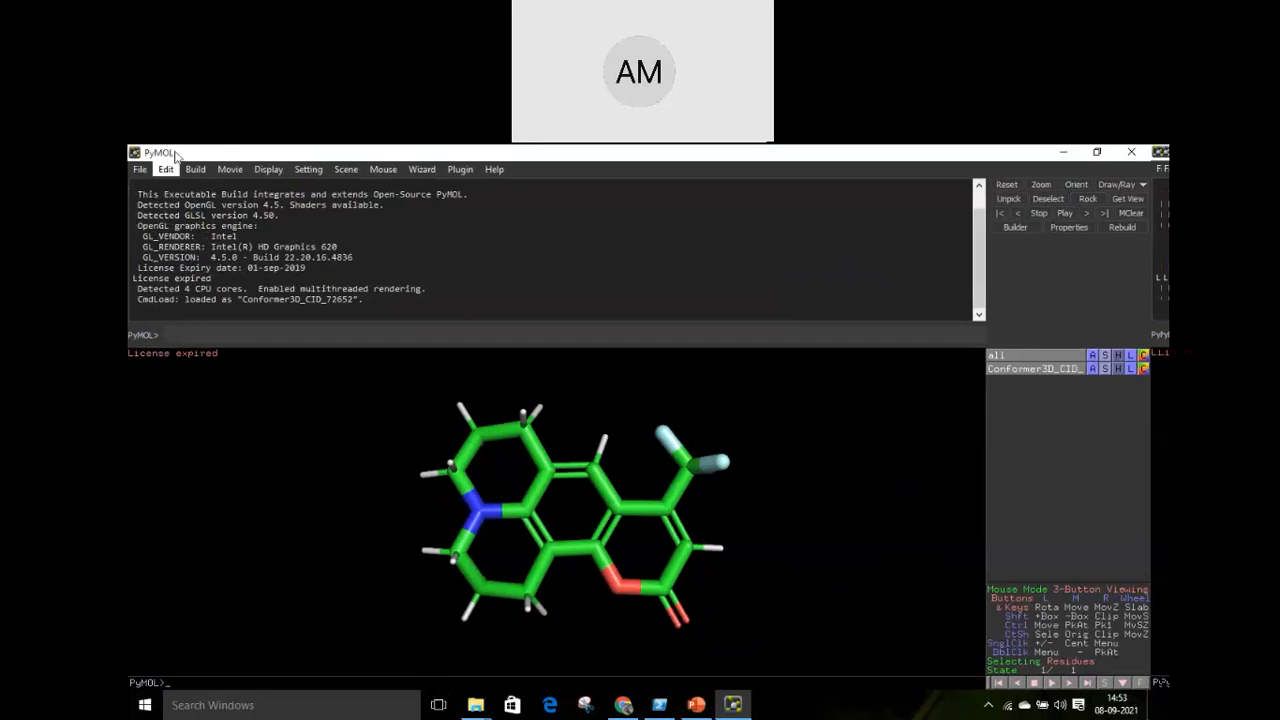
Export the loaded ligand molecule in MOL2 format as coumarin into New folder inside autodock
left_click(140, 169)
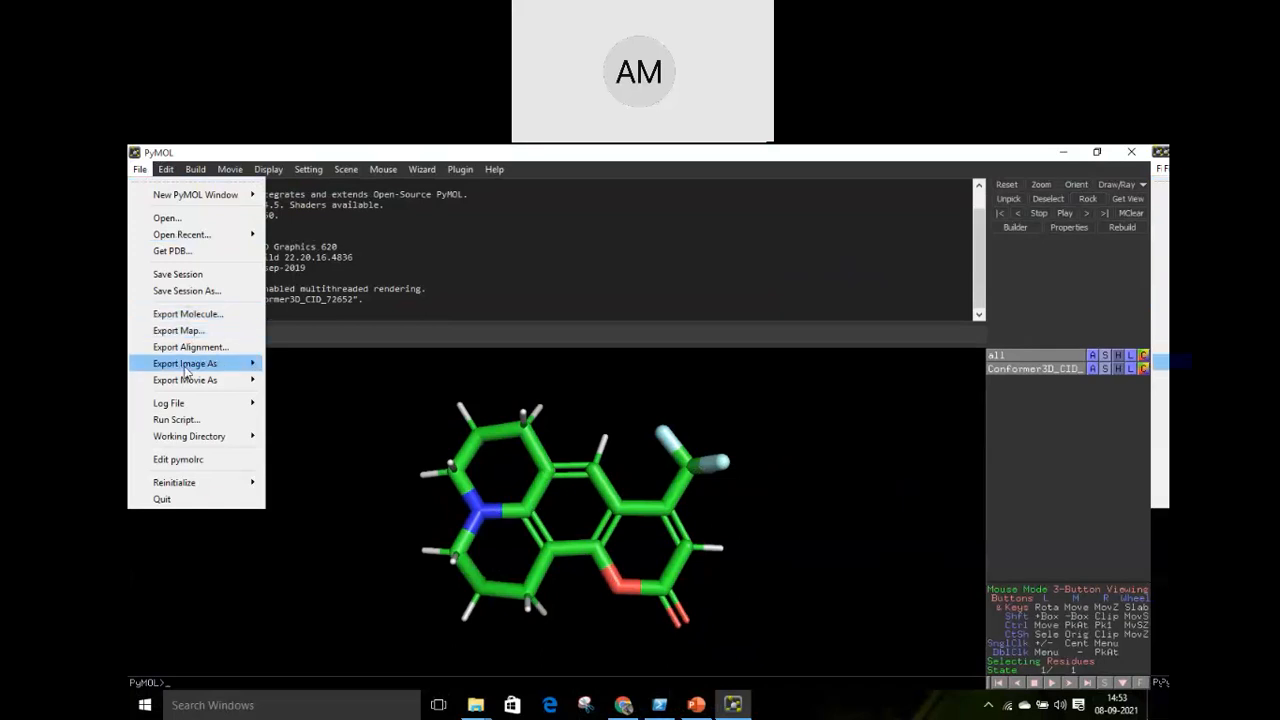
left_click(198, 318)
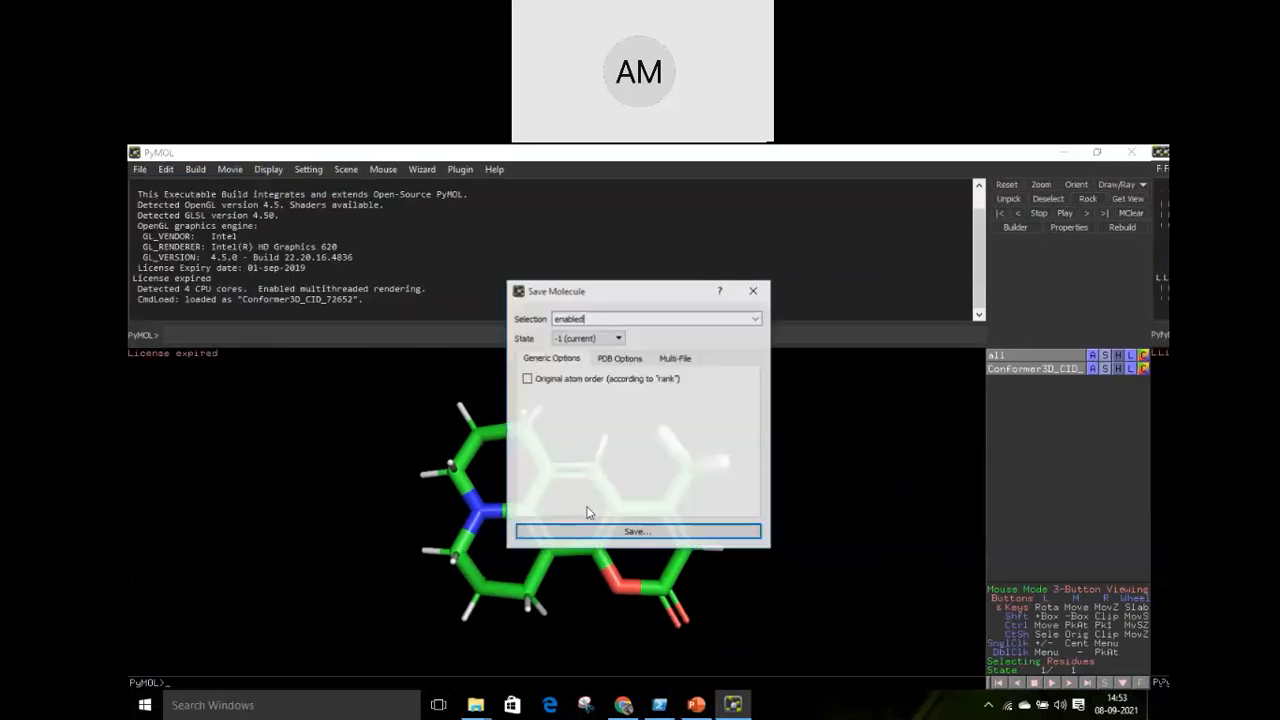
left_click(638, 532)
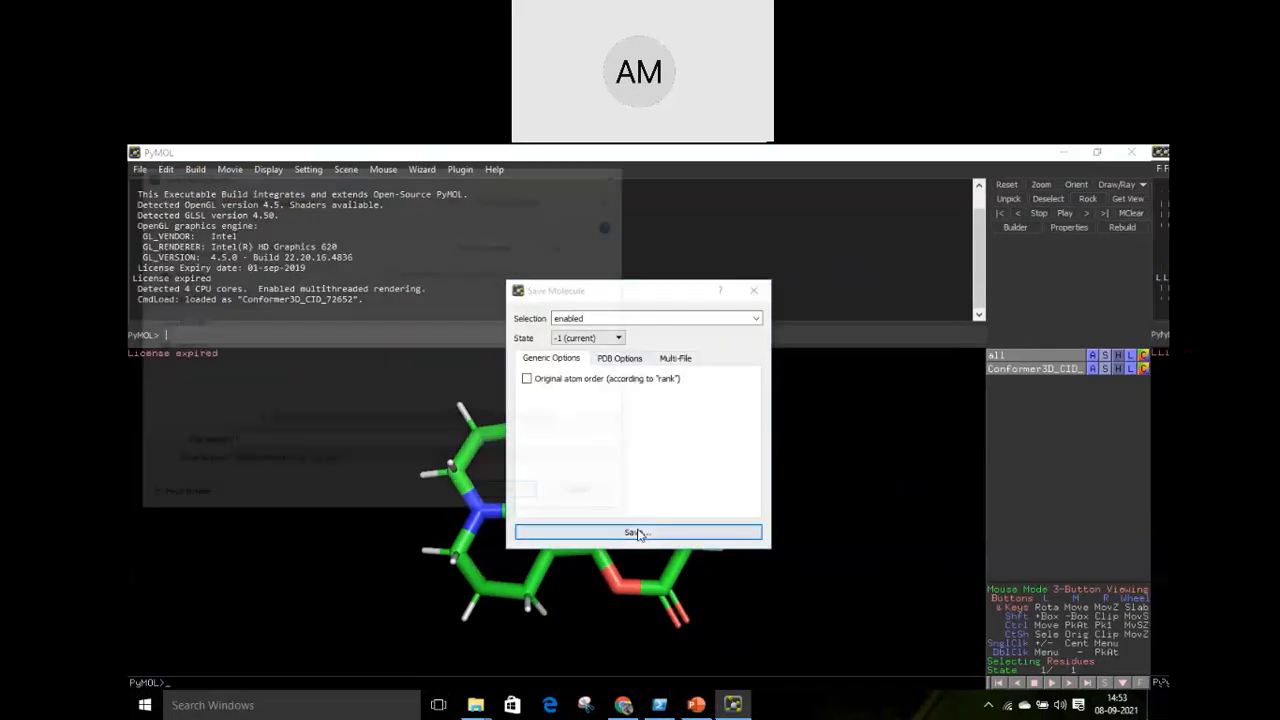
left_click(333, 464)
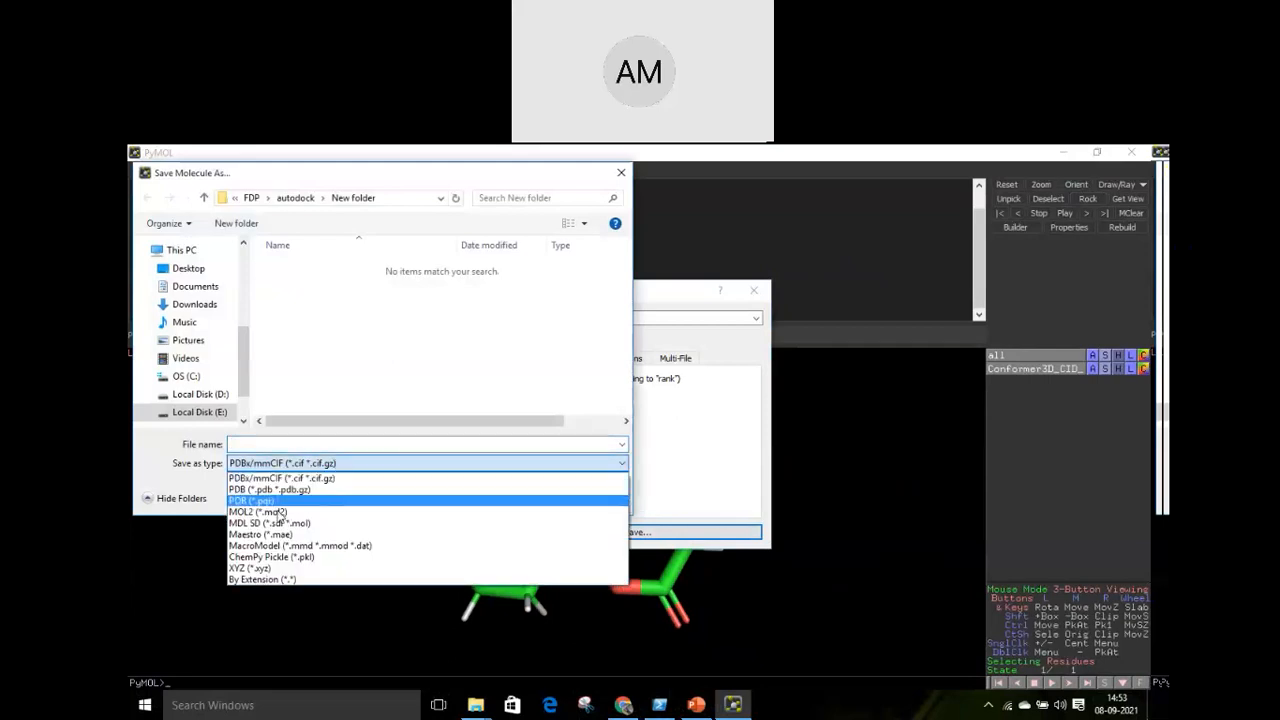
left_click(274, 512)
left_click(240, 444)
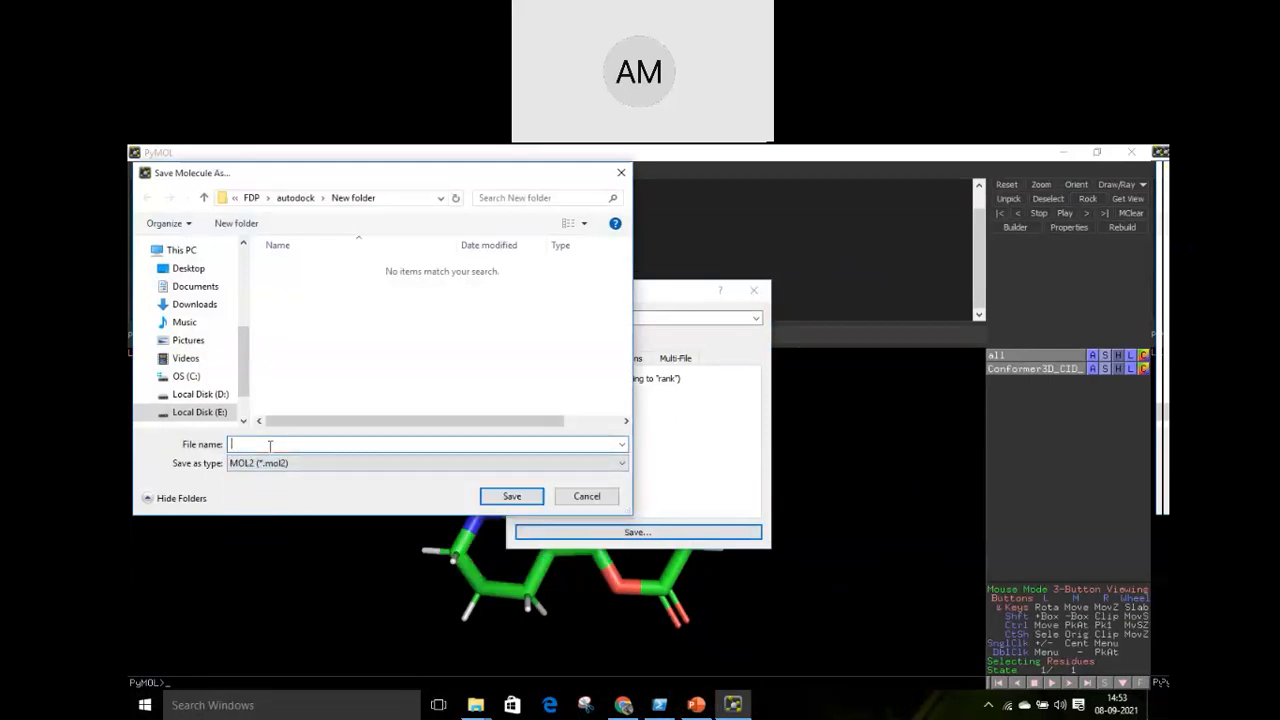
type("coumarin")
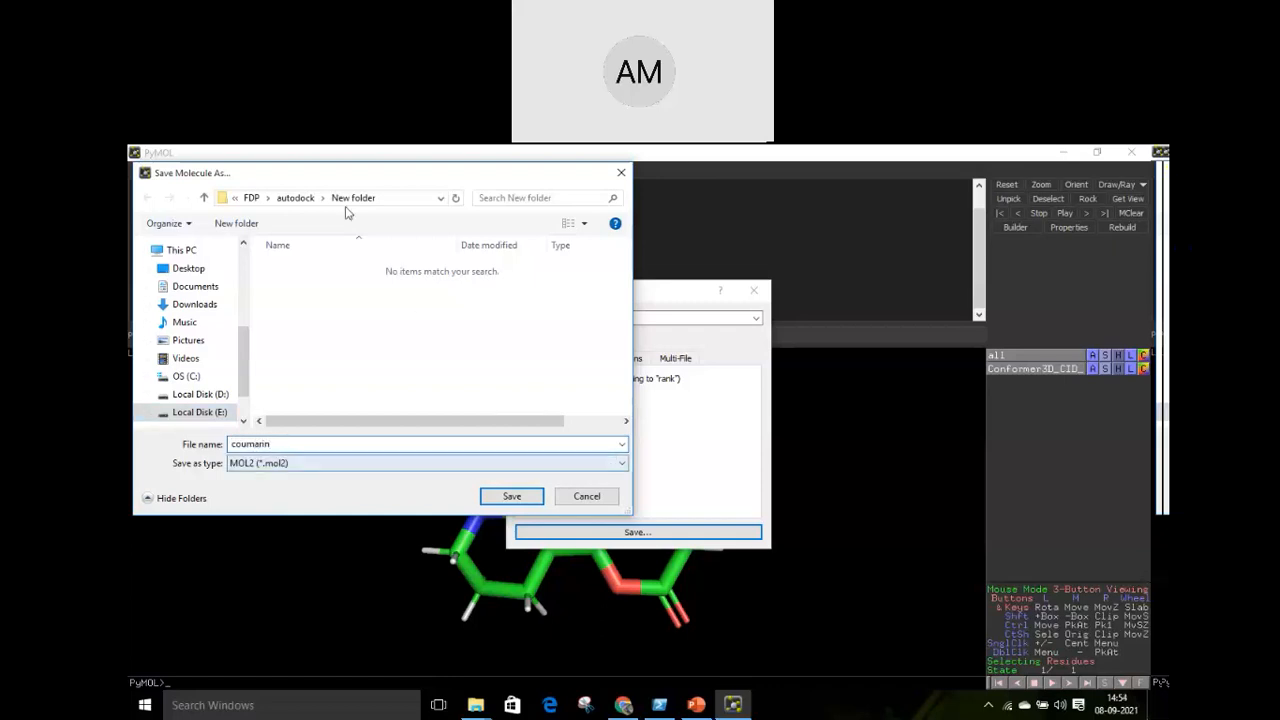
left_click(511, 500)
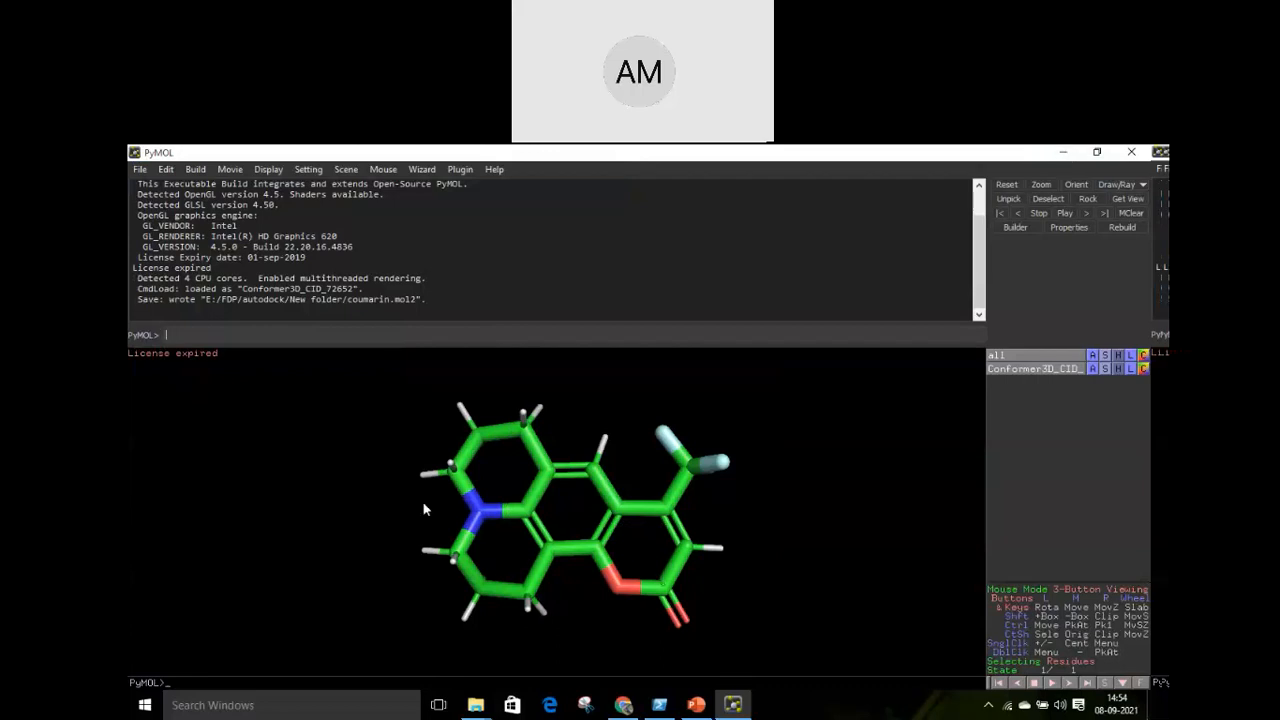
Load the 5iee protein file into the maximized PyMOL window and turn on the sequence display
left_click(1097, 153)
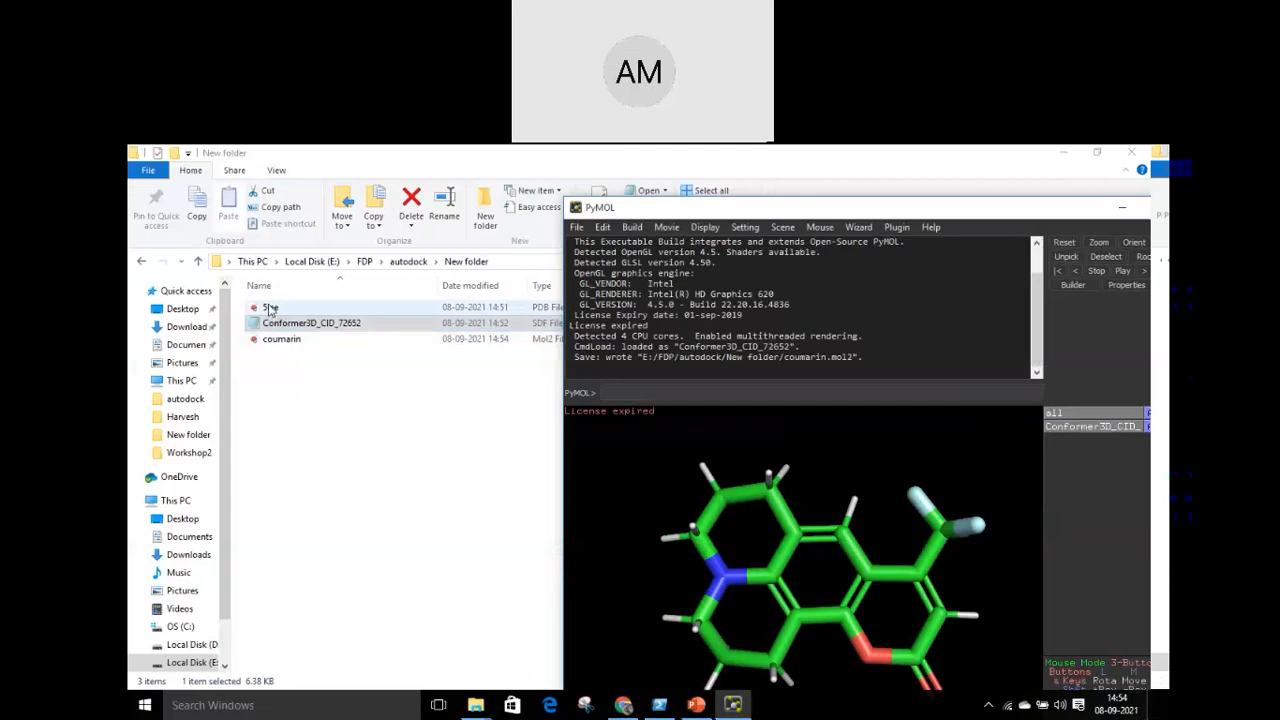
left_click_drag(269, 310, 800, 500)
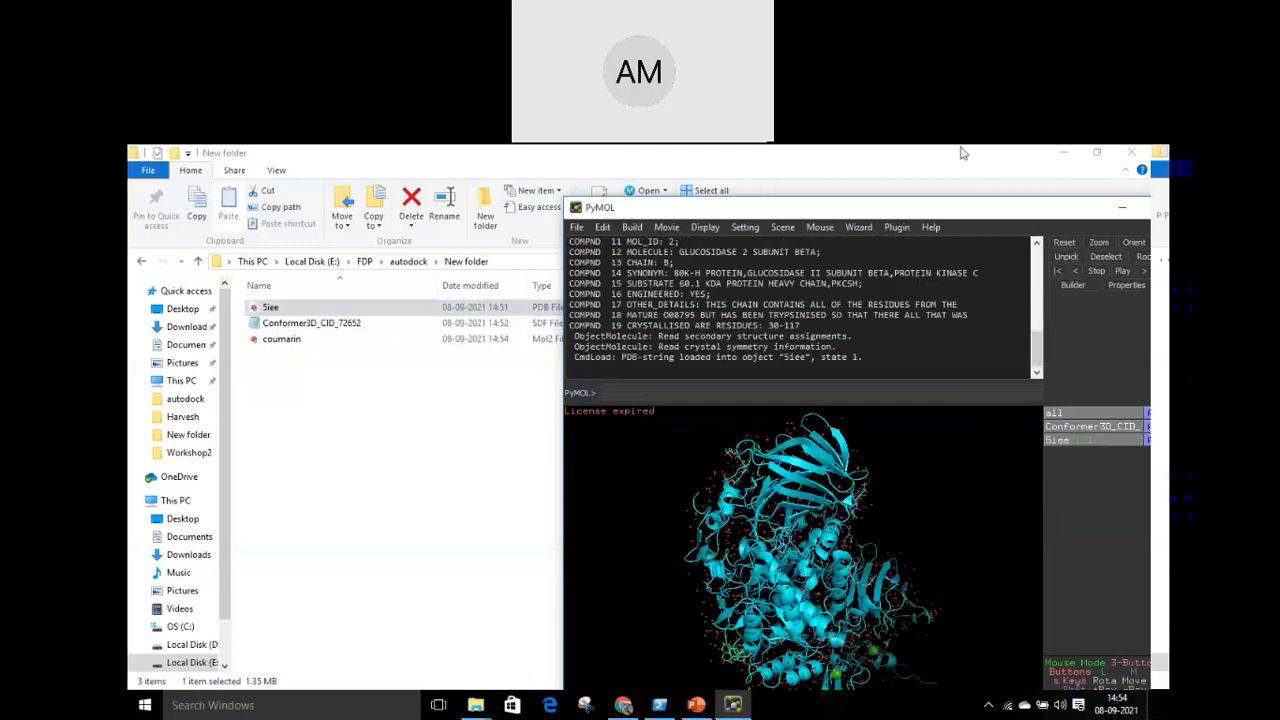
double_click(983, 213)
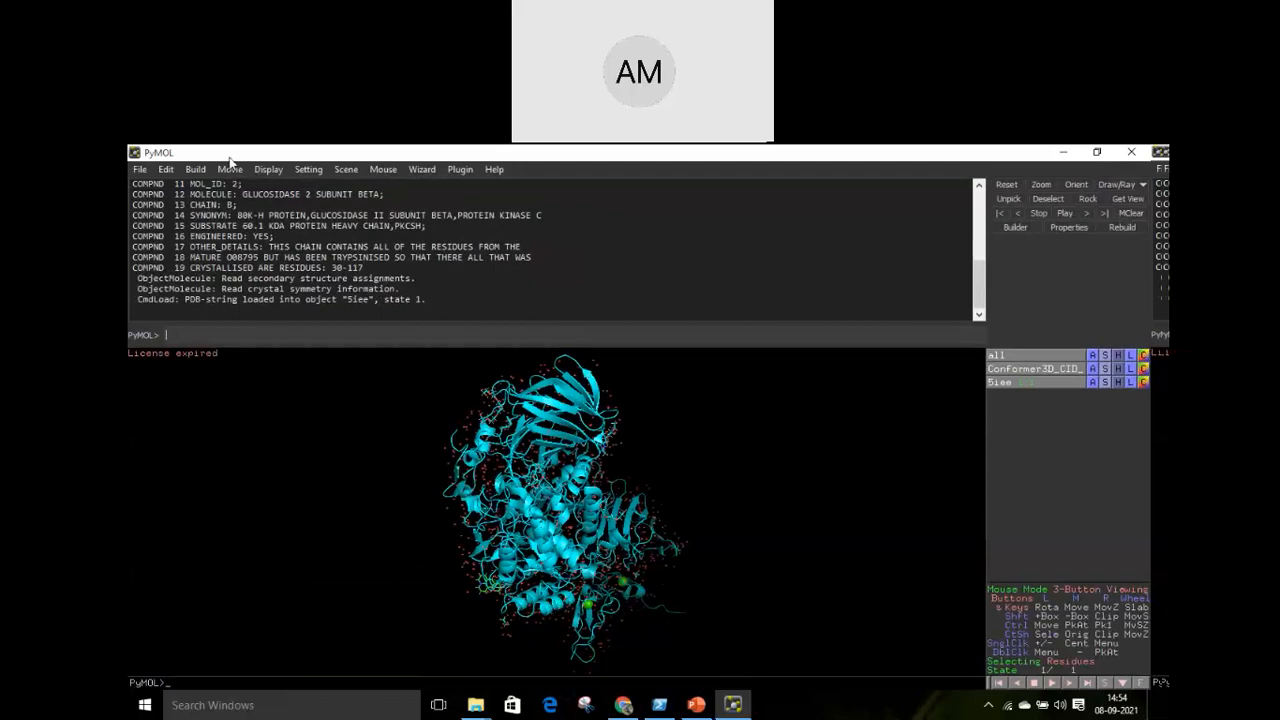
left_click(270, 169)
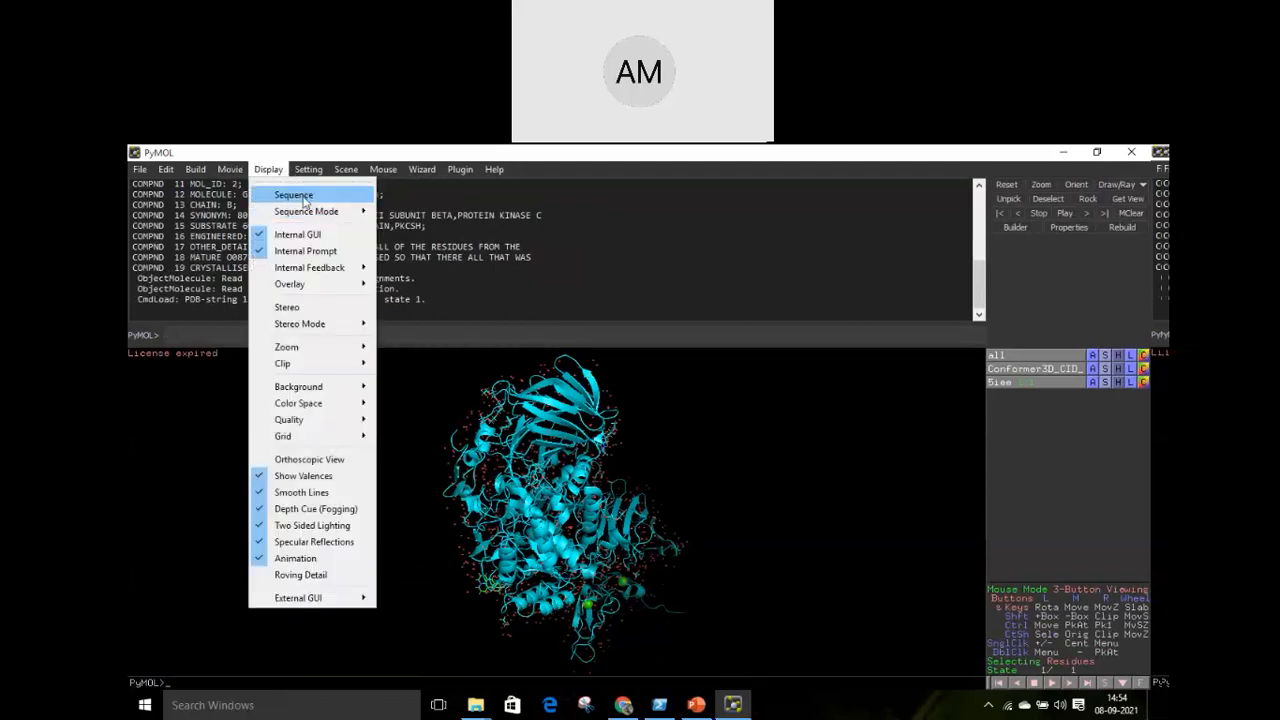
left_click(293, 195)
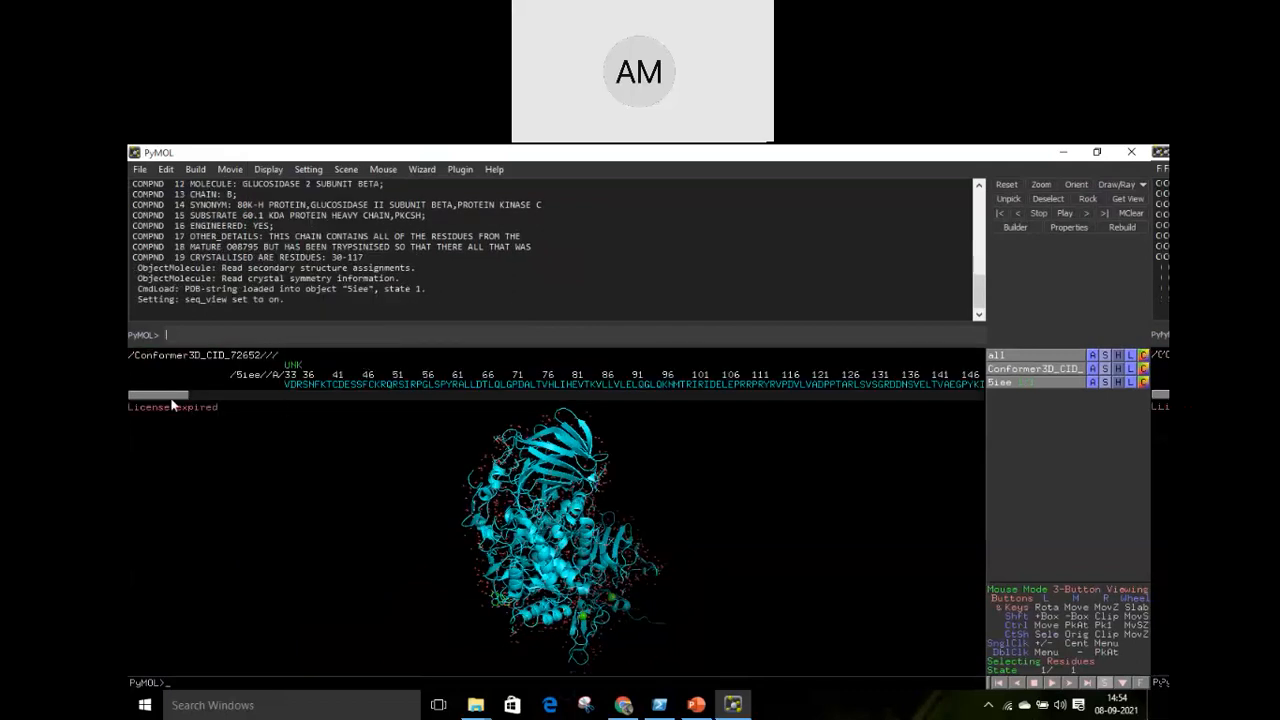
Select the non-protein residues from PG4 through P6G after residue 966 in the 5iee sequence and remove them
left_click_drag(172, 402, 654, 395)
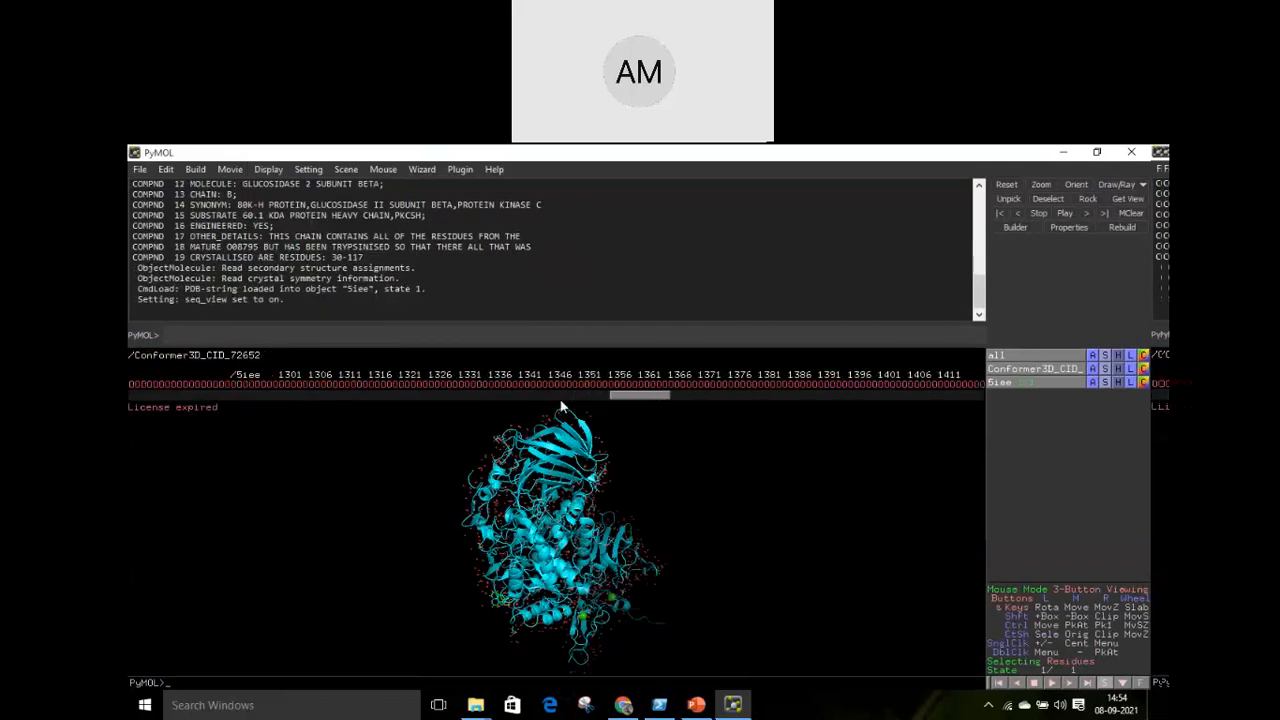
left_click_drag(562, 406, 527, 415)
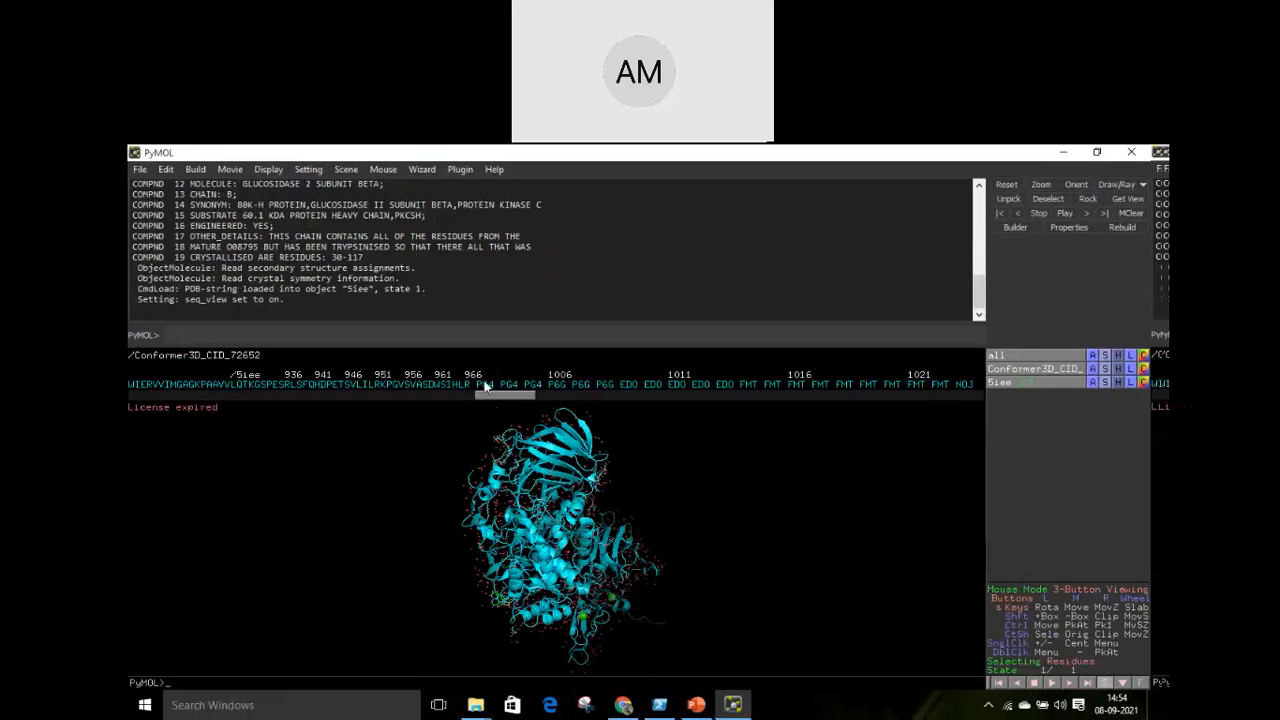
left_click(484, 386)
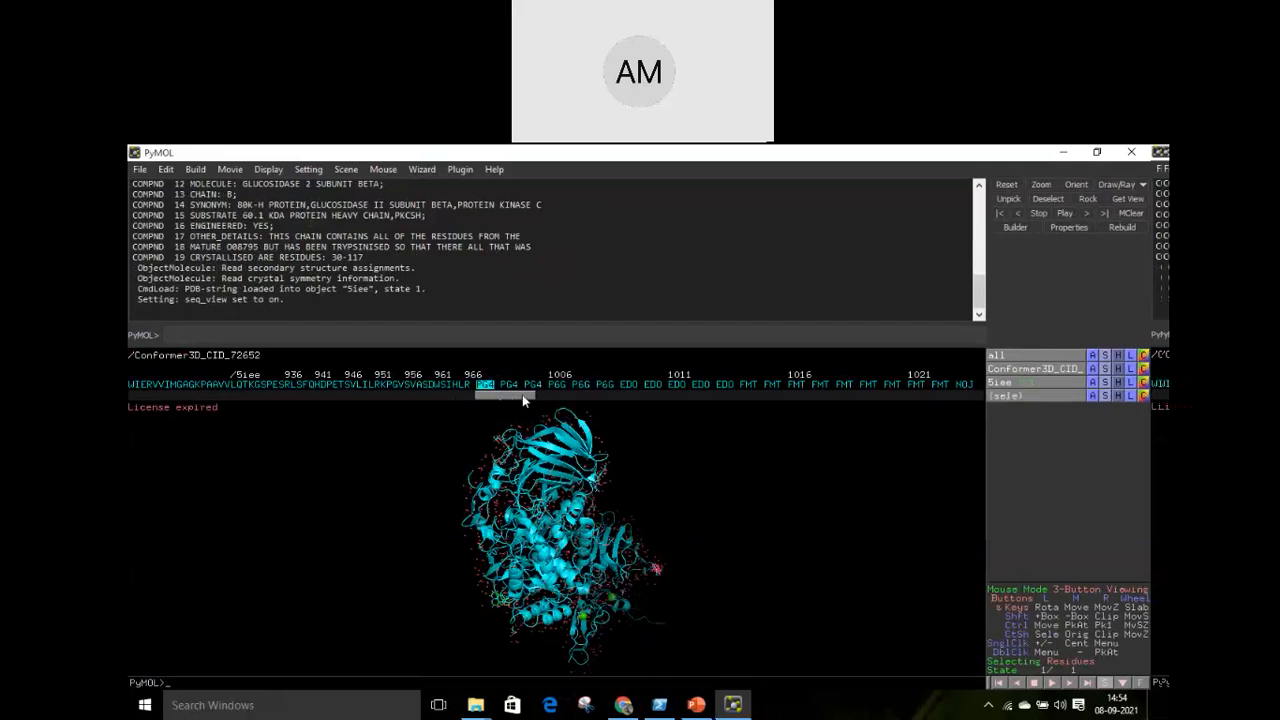
left_click_drag(522, 394, 537, 396)
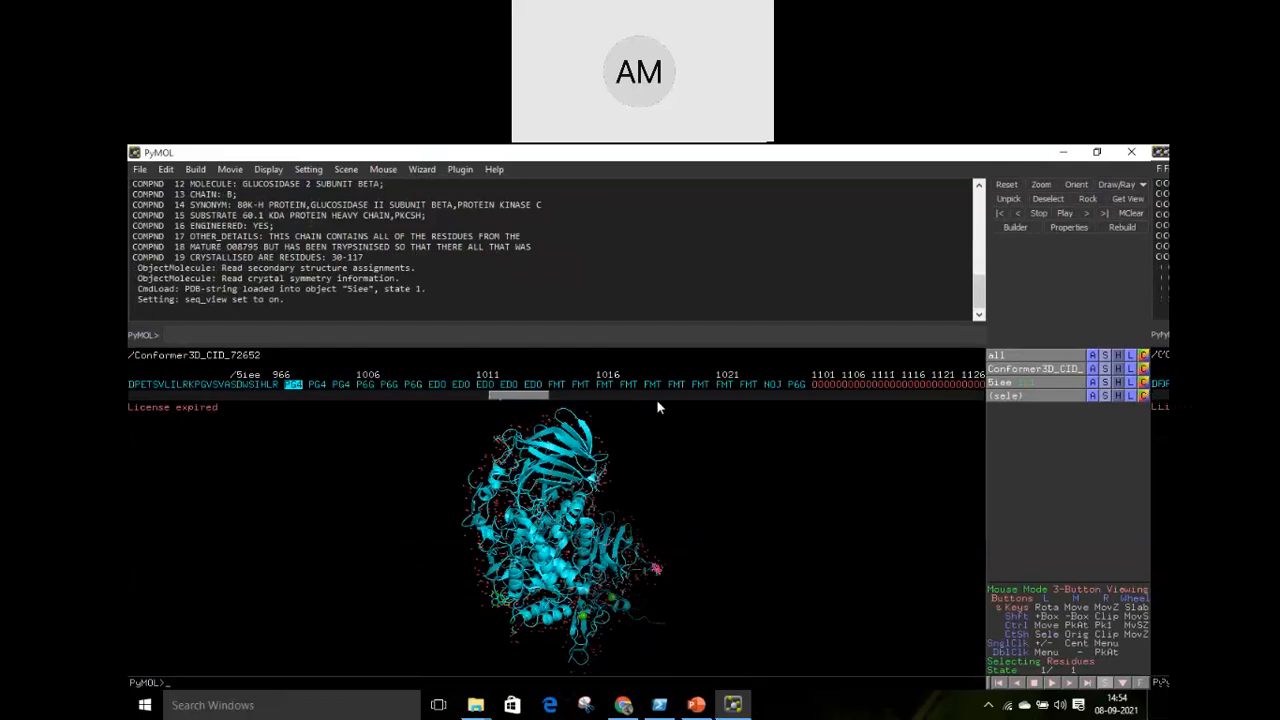
left_click(796, 384, "shift")
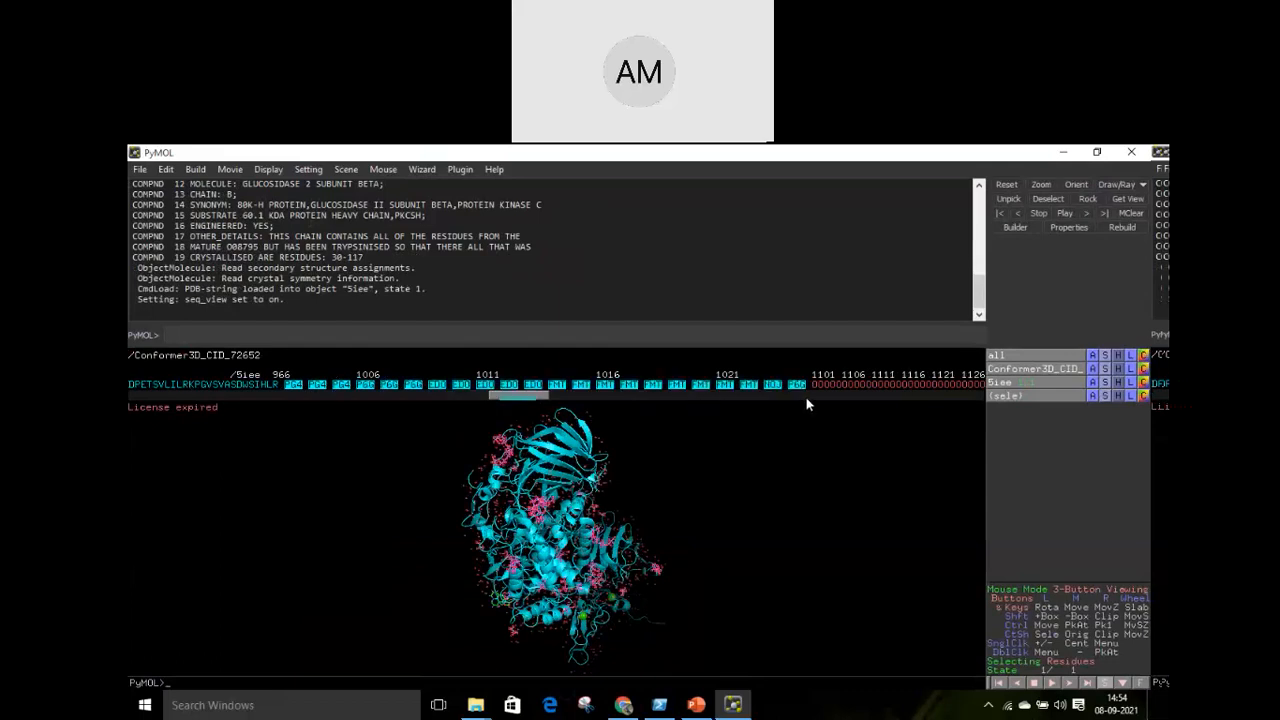
right_click(677, 391)
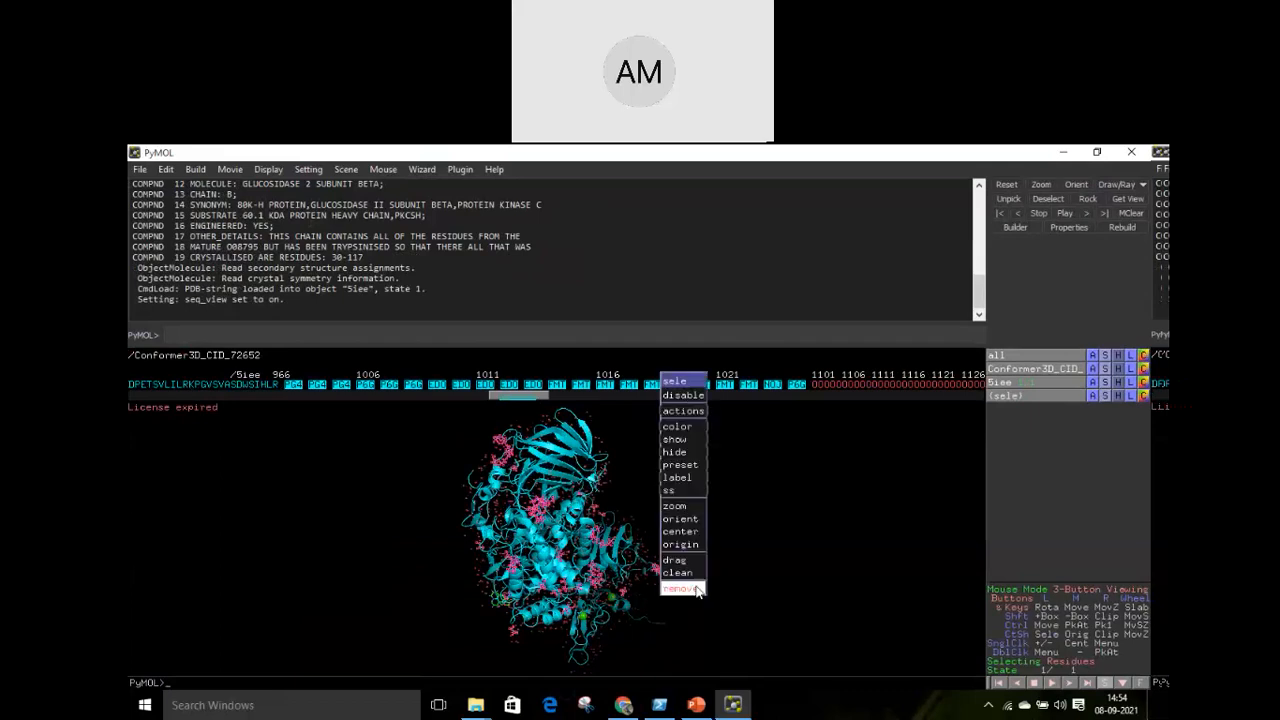
left_click(698, 585)
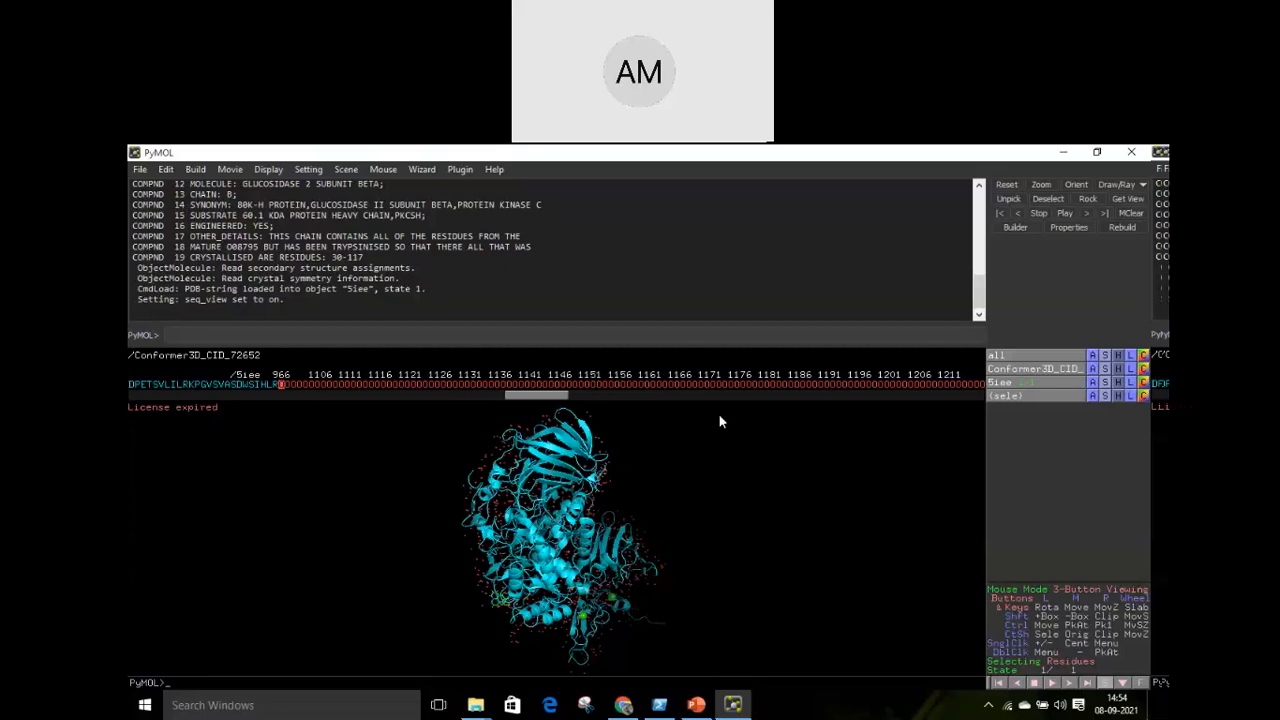
Select the water residues from residue 966 up to the start of chain B in the 5iee sequence and remove them
left_click_drag(550, 396, 658, 396)
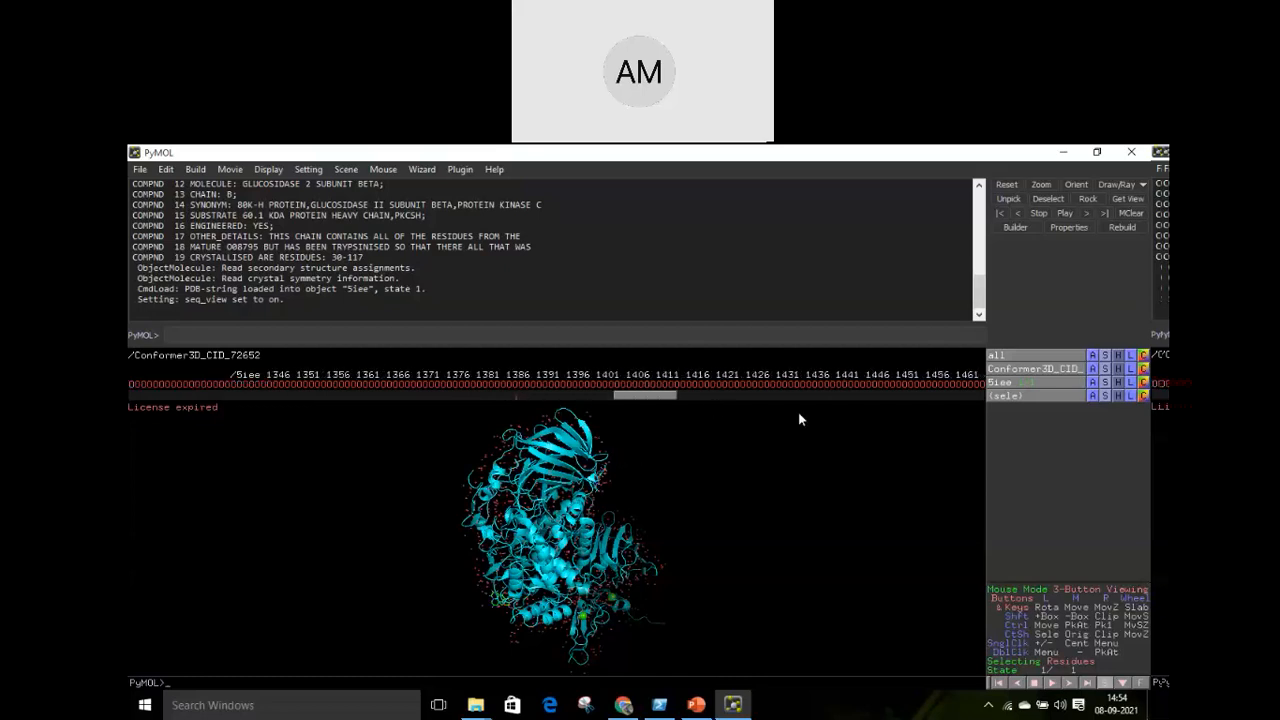
left_click_drag(799, 414, 899, 423)
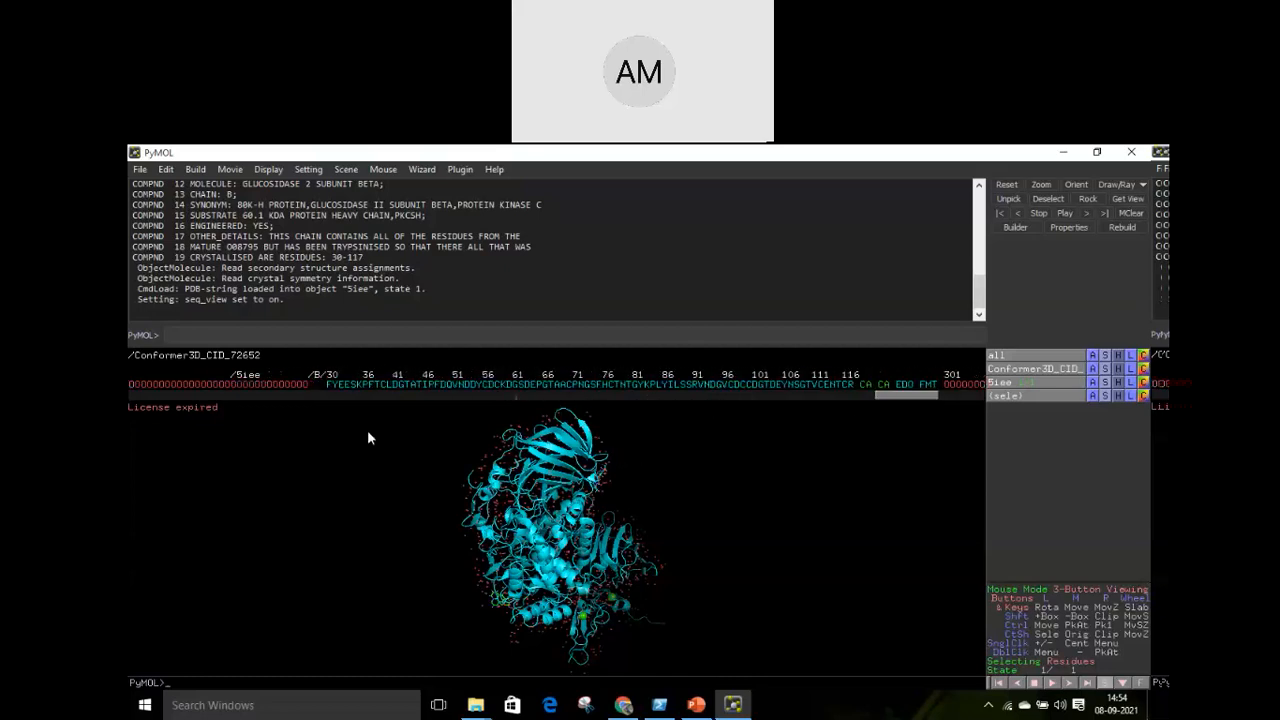
left_click(305, 384)
left_click(297, 381)
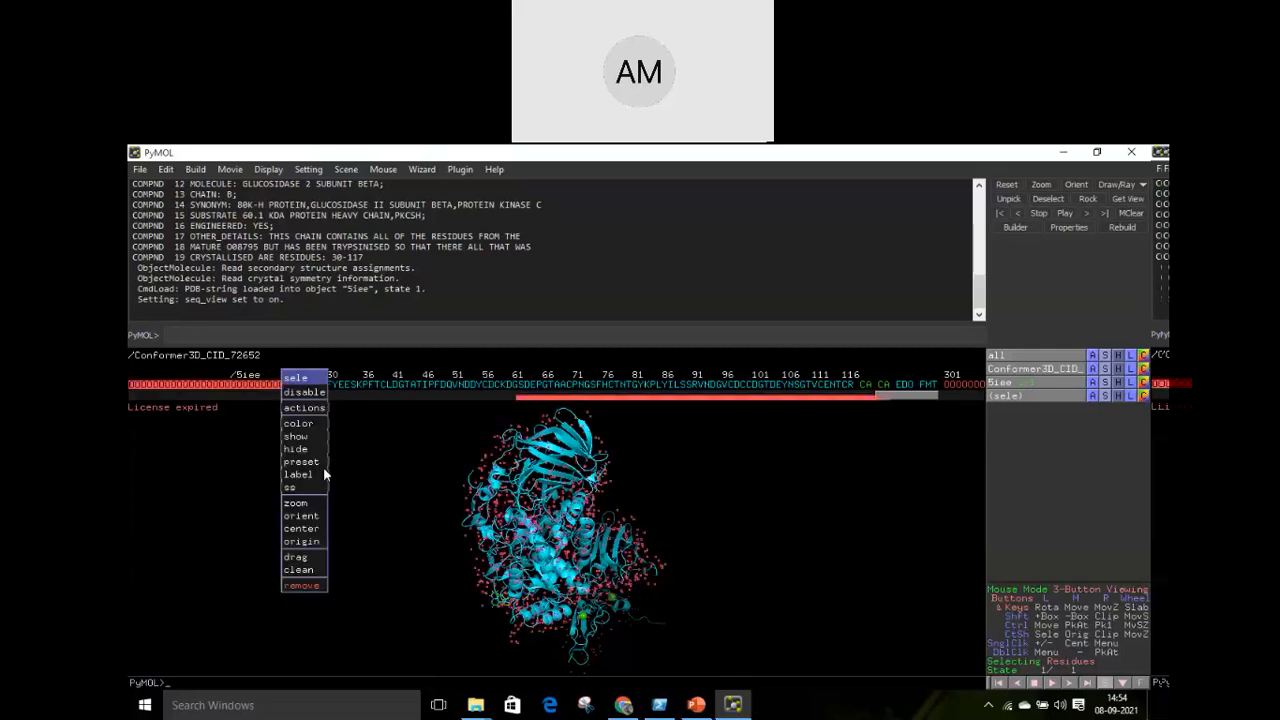
left_click(323, 585)
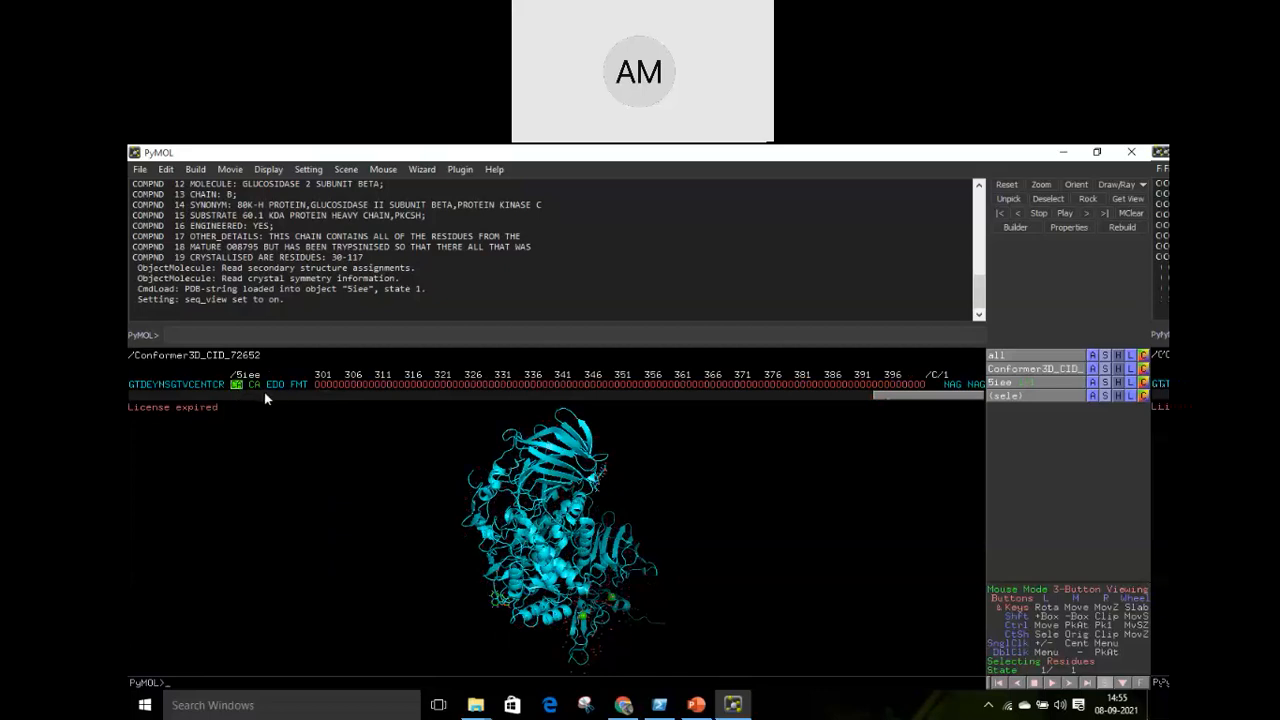
Remove the CA, EDO, FMT and water residues following chain B, and the NAG residues of chain C in 5iee
left_click(922, 385, "shift")
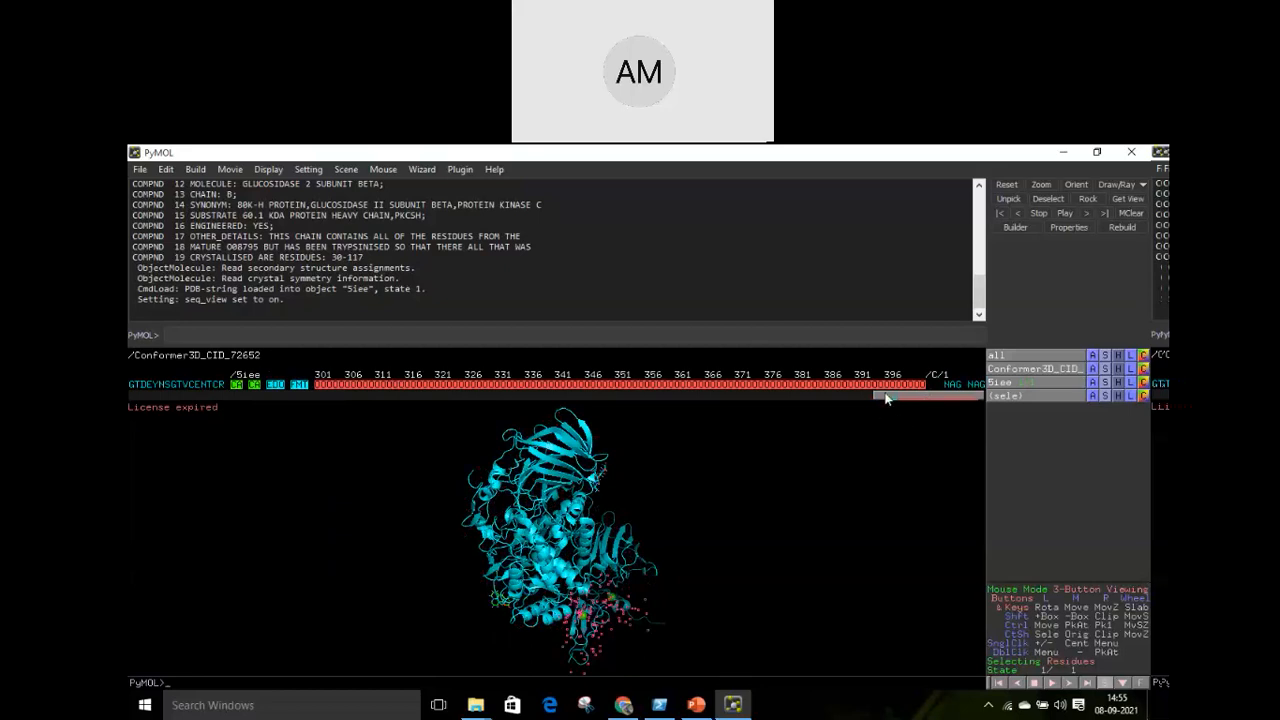
right_click(884, 385)
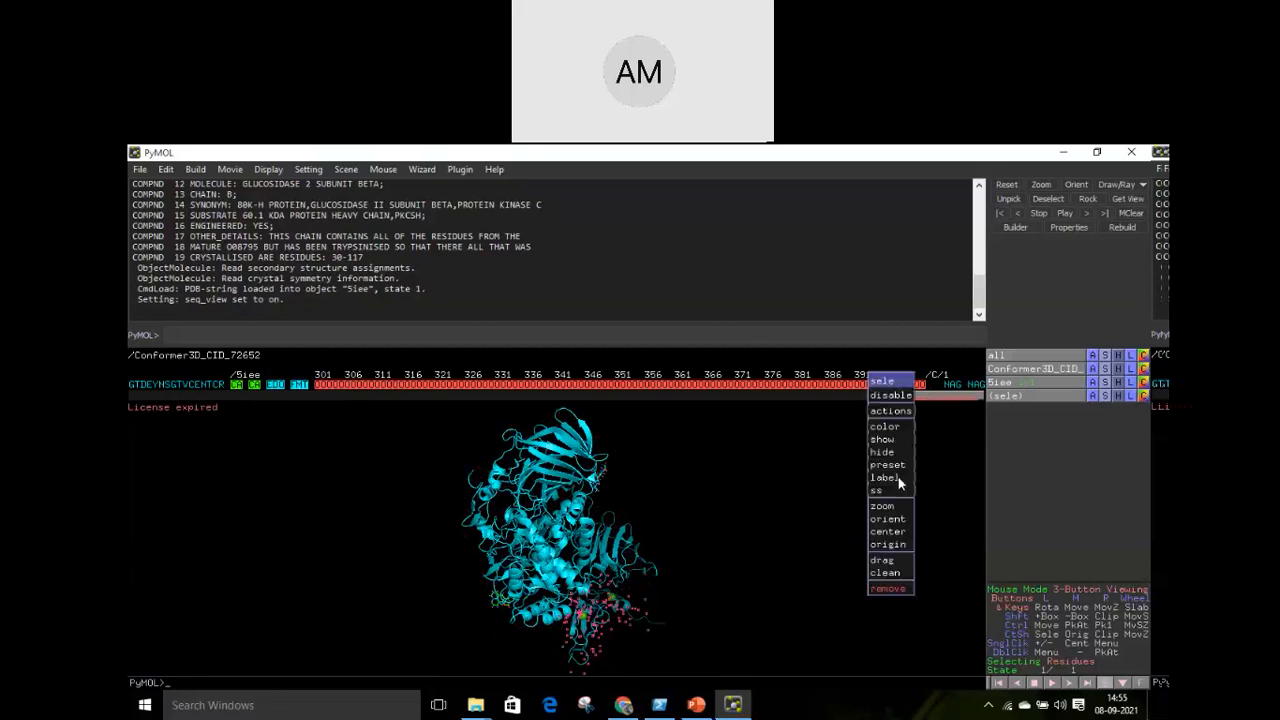
left_click(888, 588)
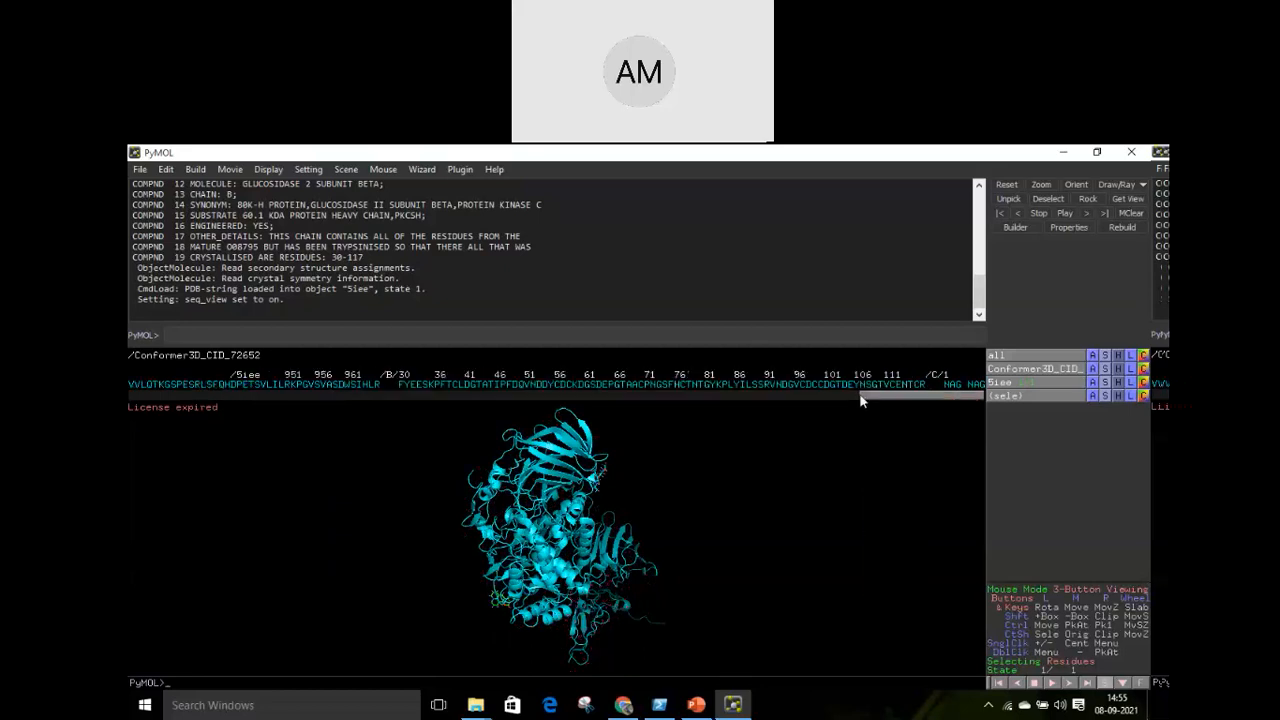
left_click(951, 385)
right_click(952, 385)
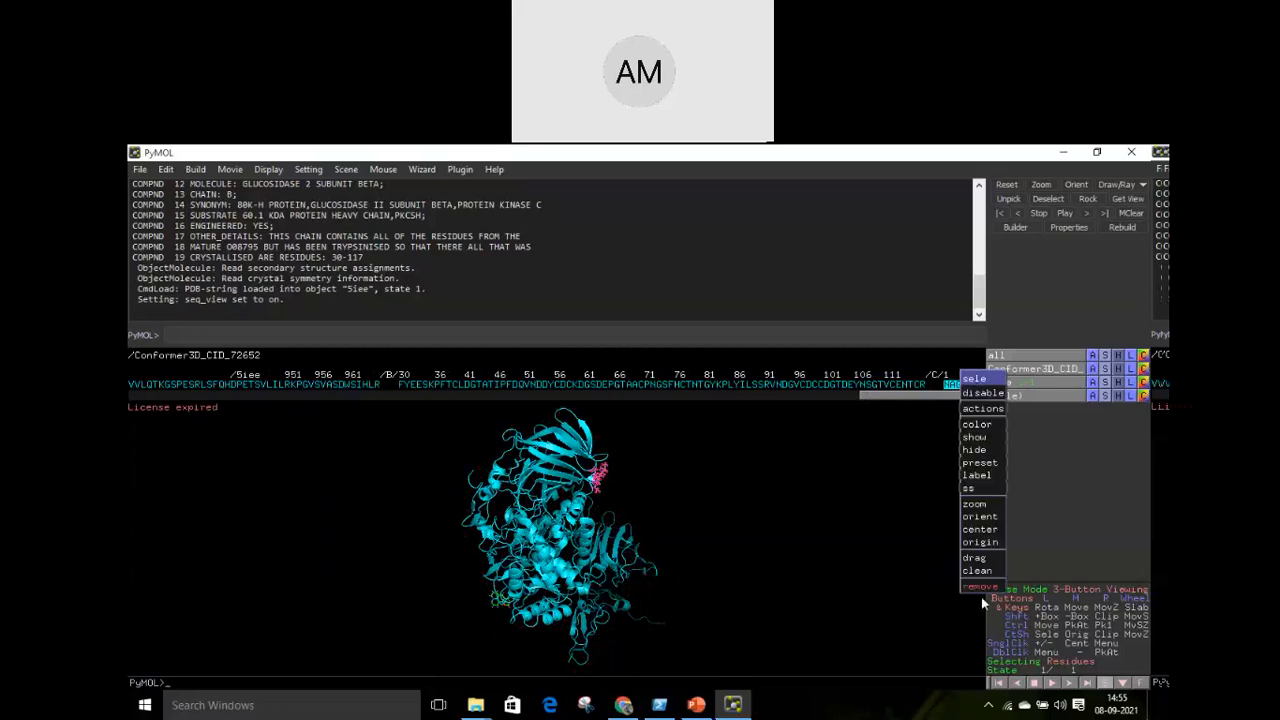
left_click(982, 588)
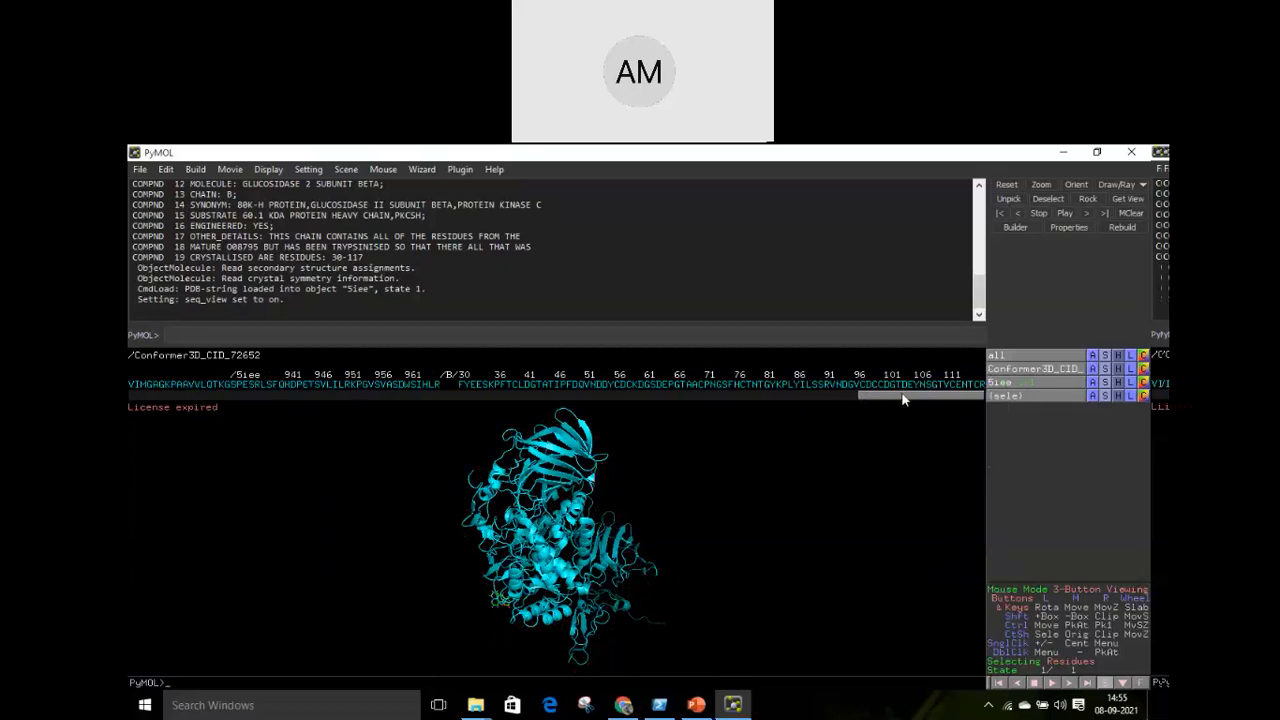
Remove the Conformer3D_CID_72652 ligand residue shown at the start of the sequence display
left_click_drag(900, 394, 163, 437)
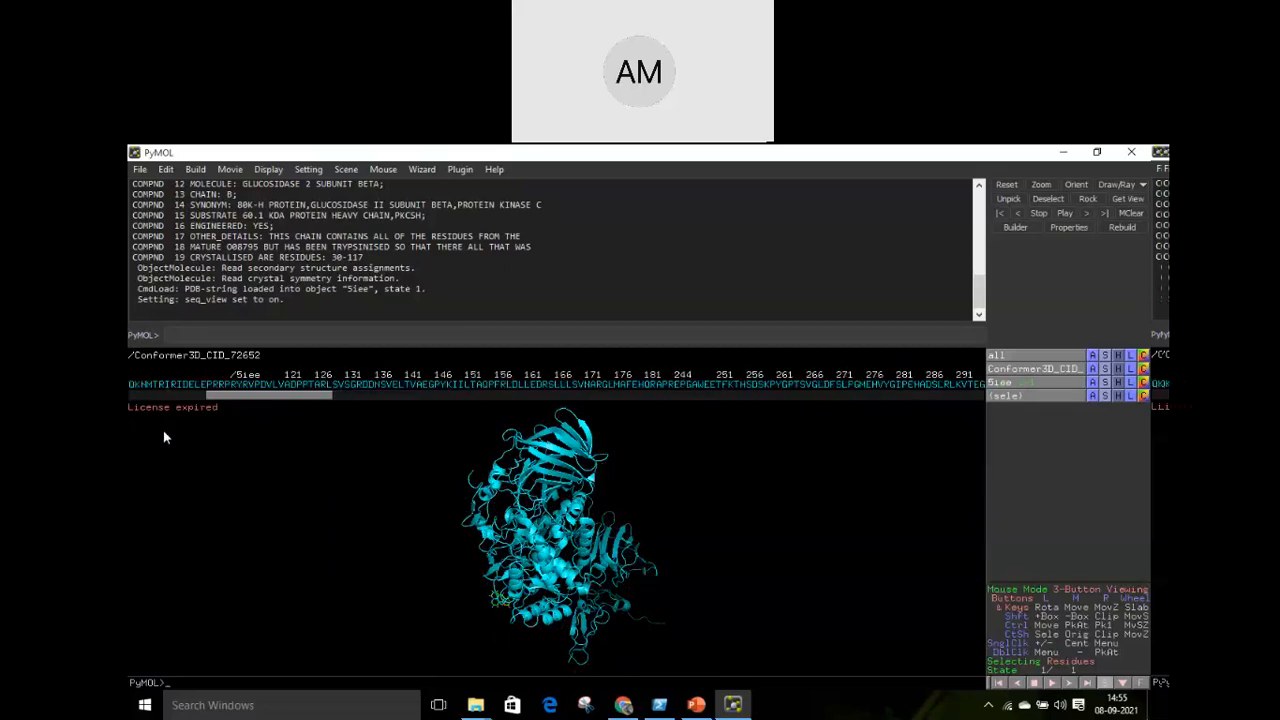
right_click(292, 368)
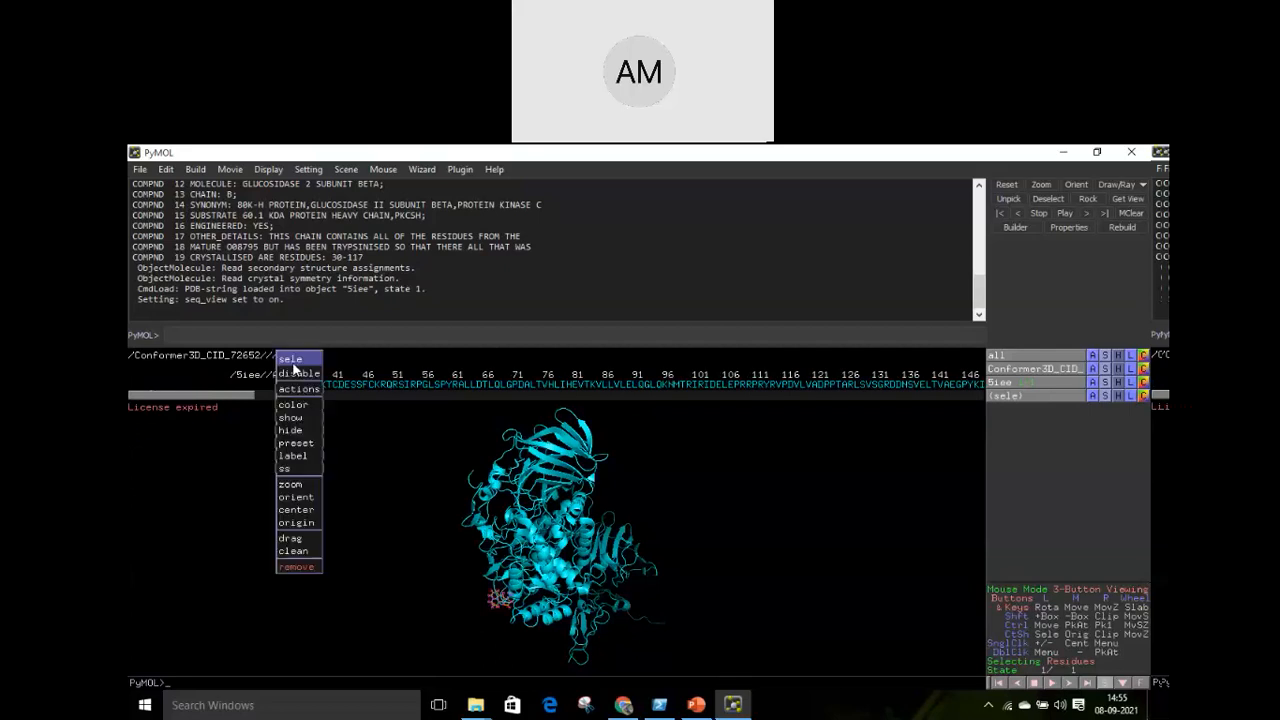
left_click(300, 551)
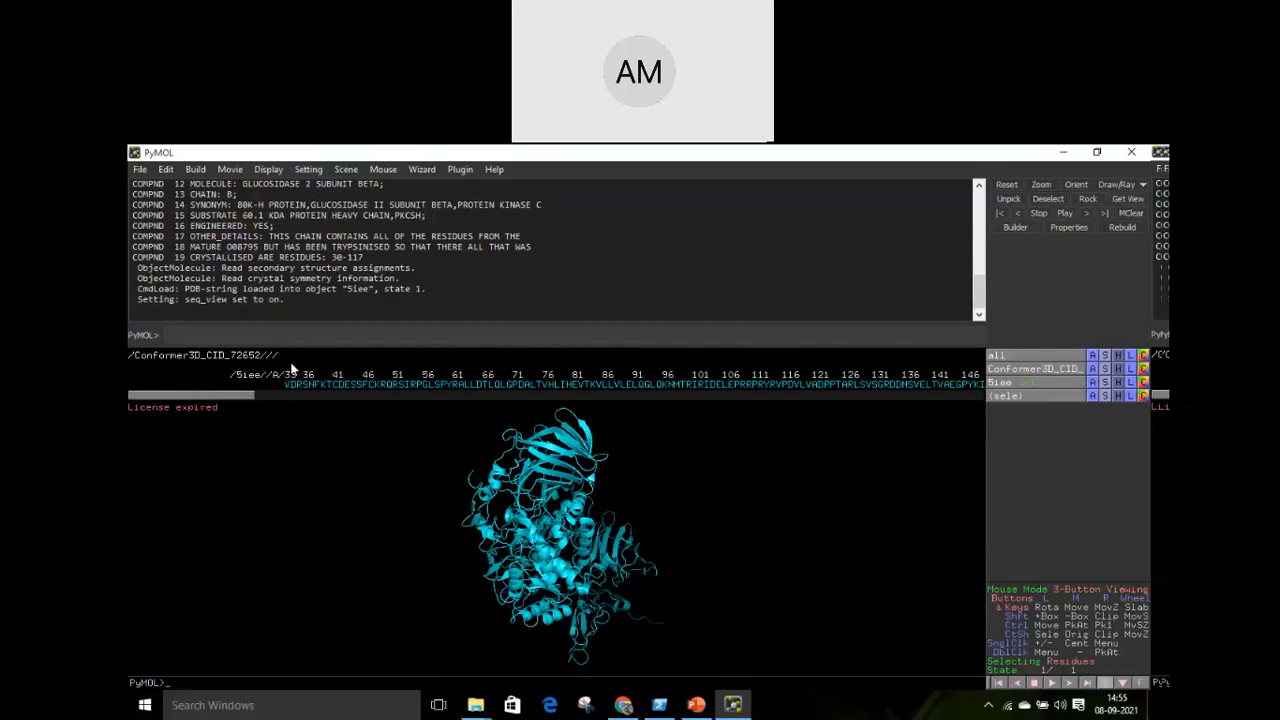
Export the cleaned molecule in PDB format as Protein into New folder inside autodock
left_click(140, 169)
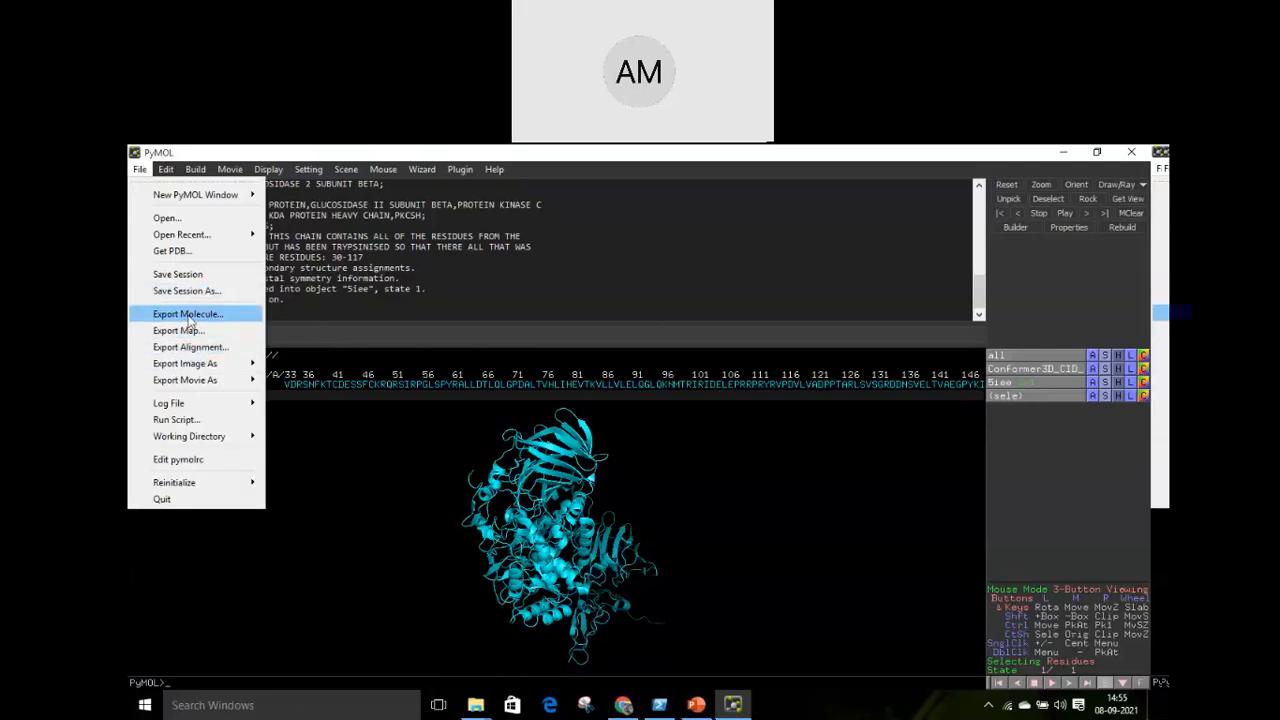
left_click(188, 314)
left_click(630, 532)
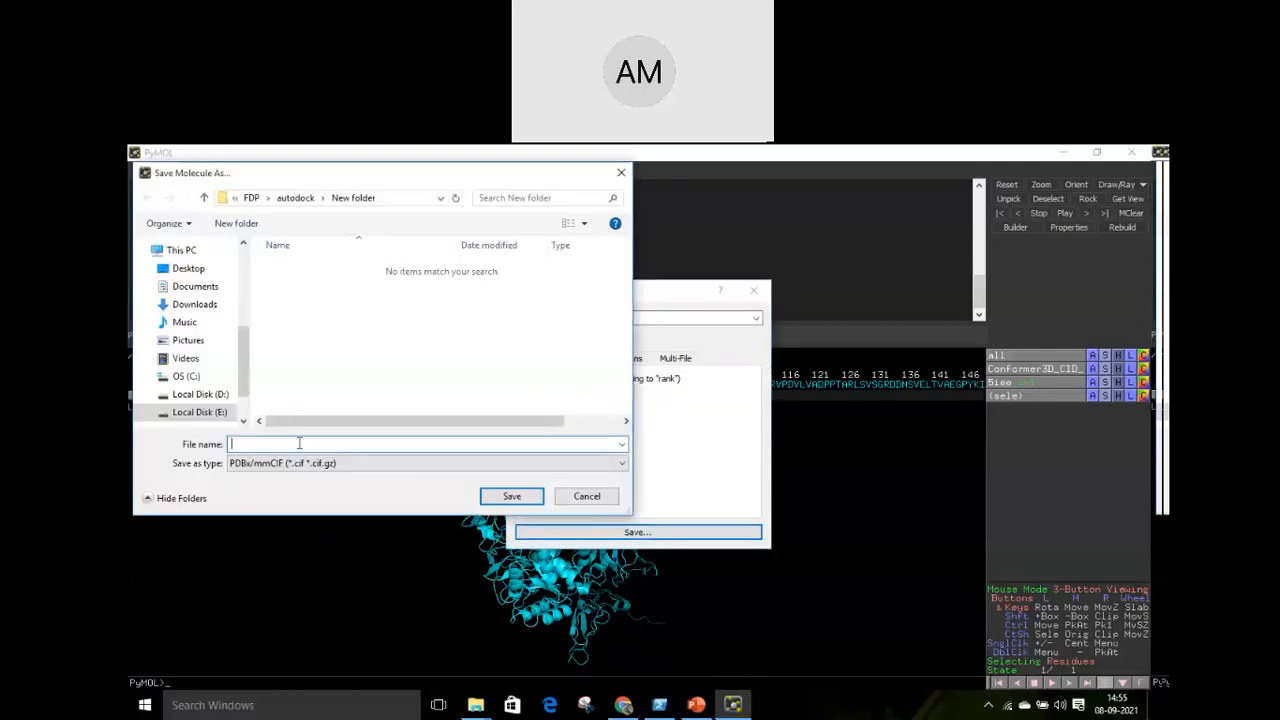
left_click(278, 464)
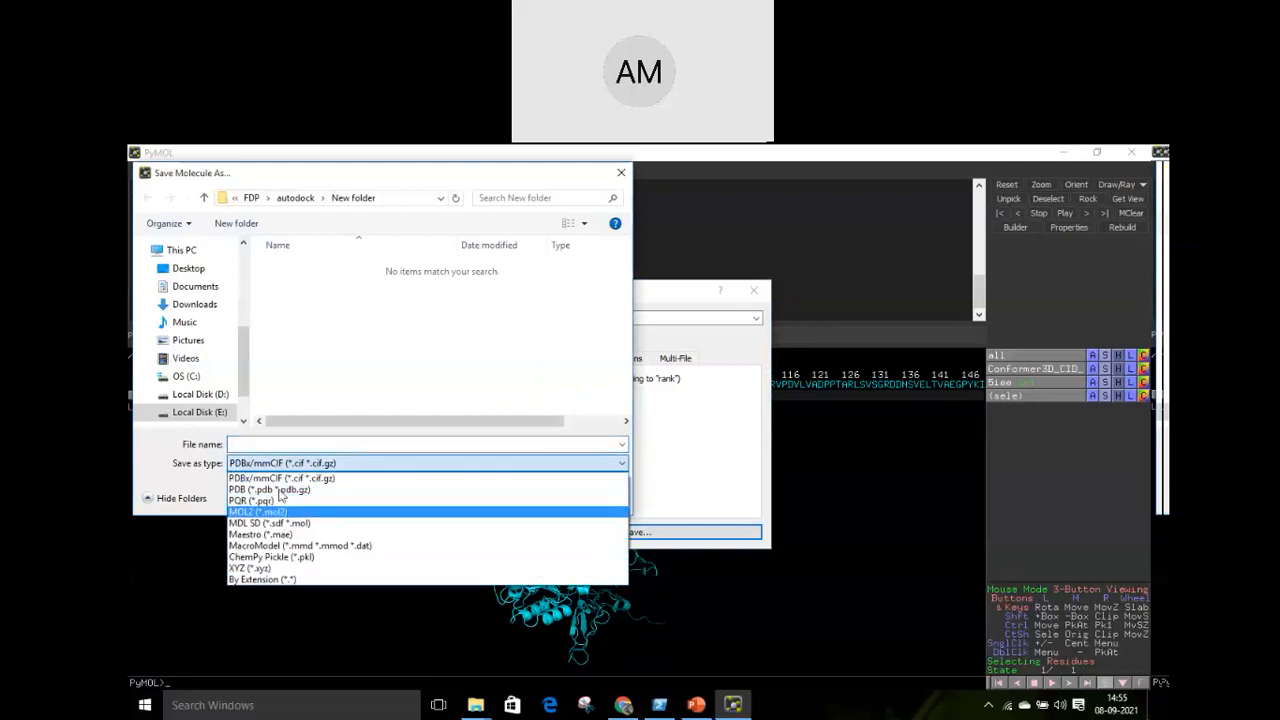
left_click(272, 489)
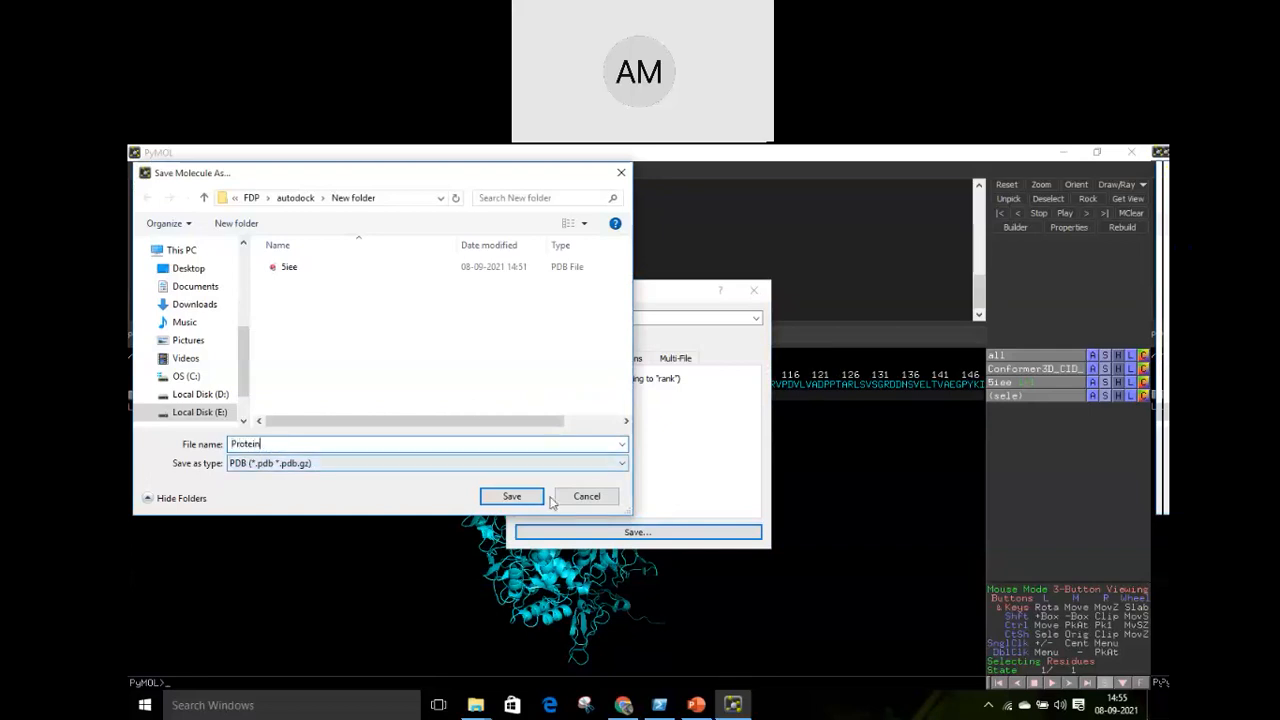
left_click(512, 496)
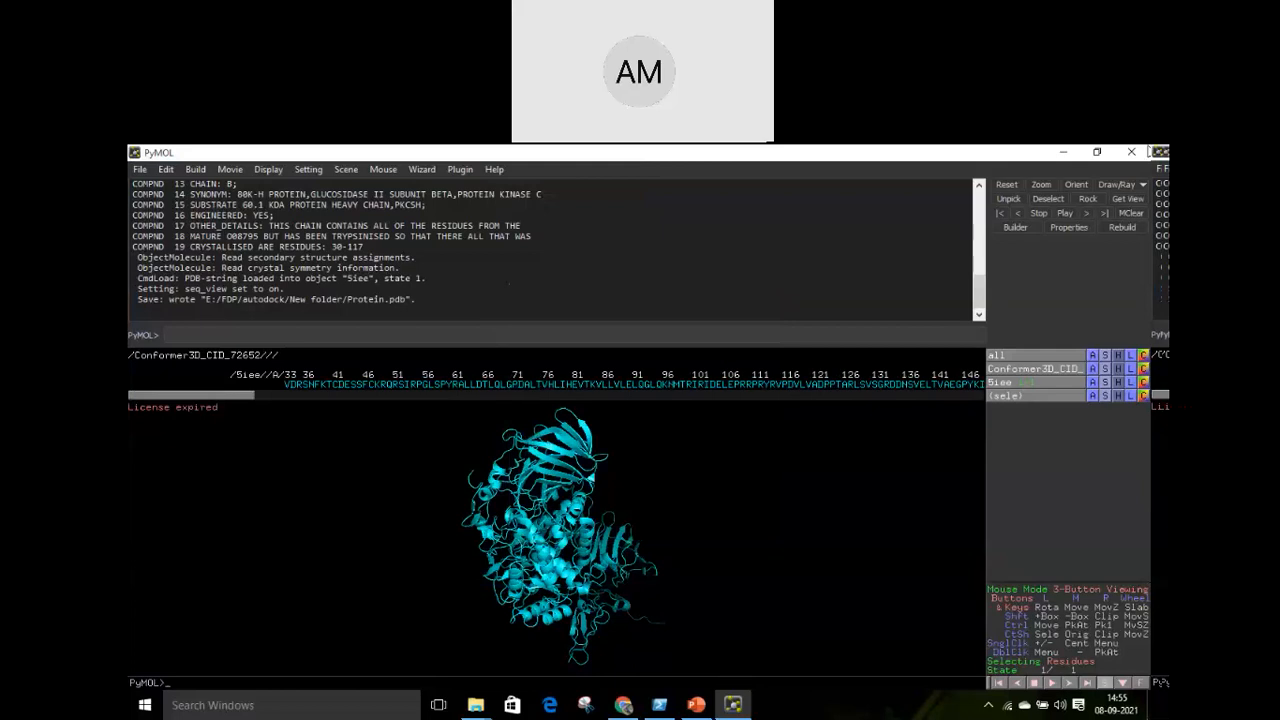
Minimize PyMOL, find and launch AutoDockTools-1.5.7 through the Windows search, and minimize its console window
left_click(1064, 152)
left_click(290, 705)
type("aur")
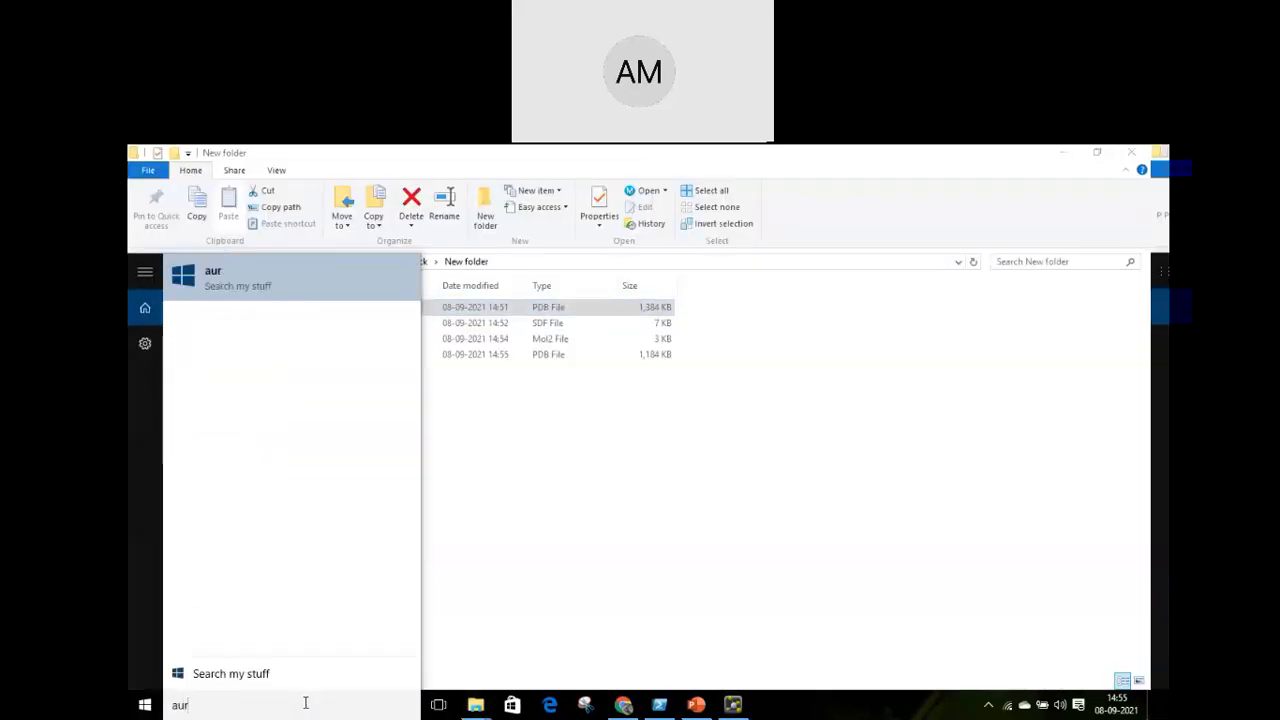
key("BackSpace")
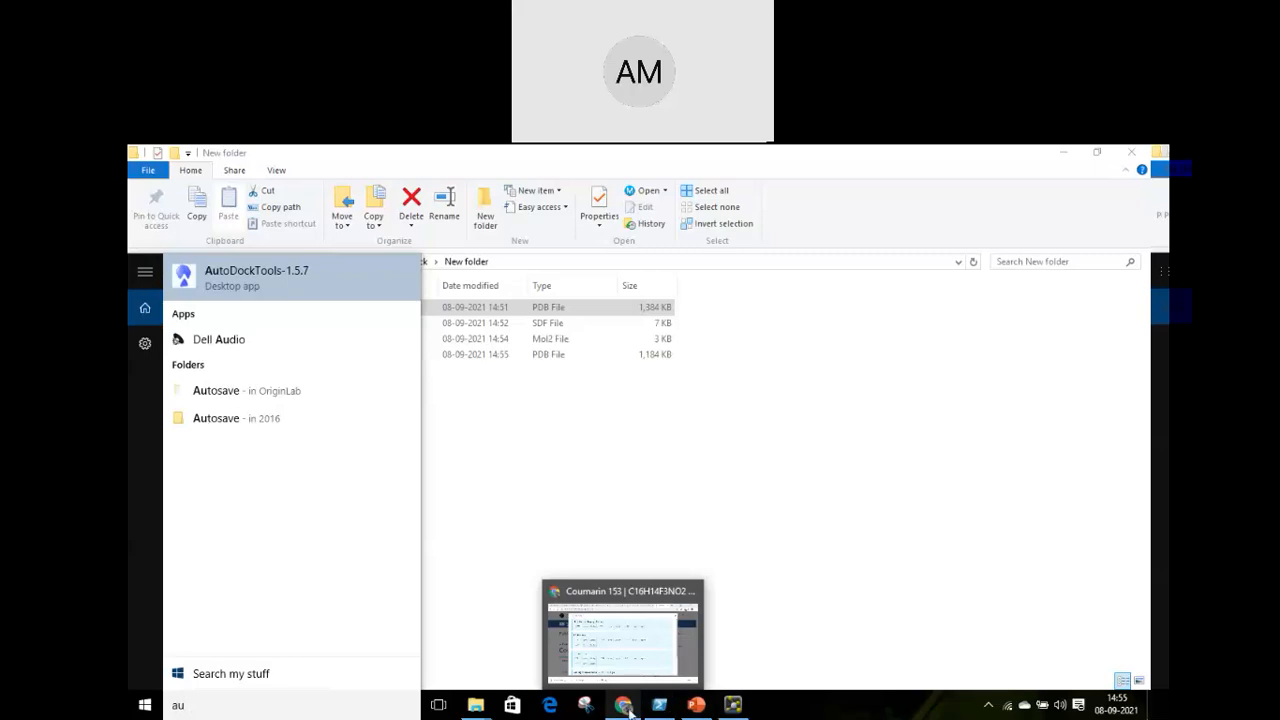
left_click(630, 160)
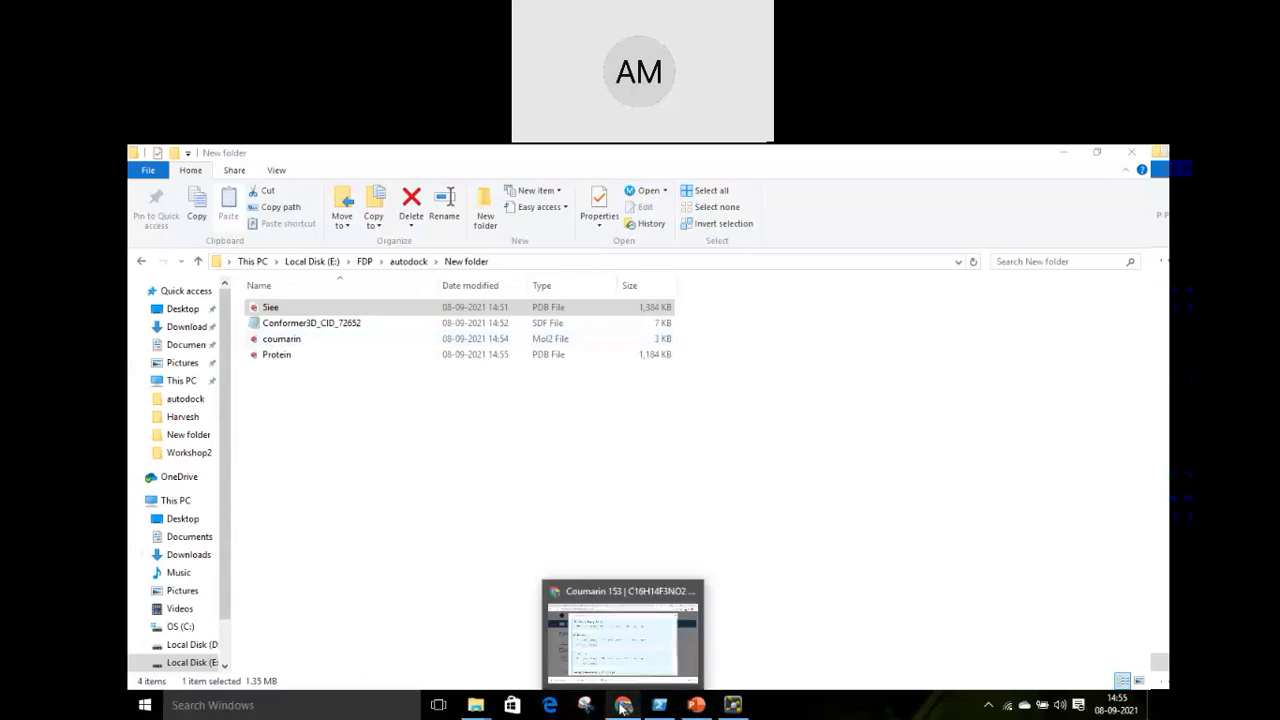
left_click(367, 705)
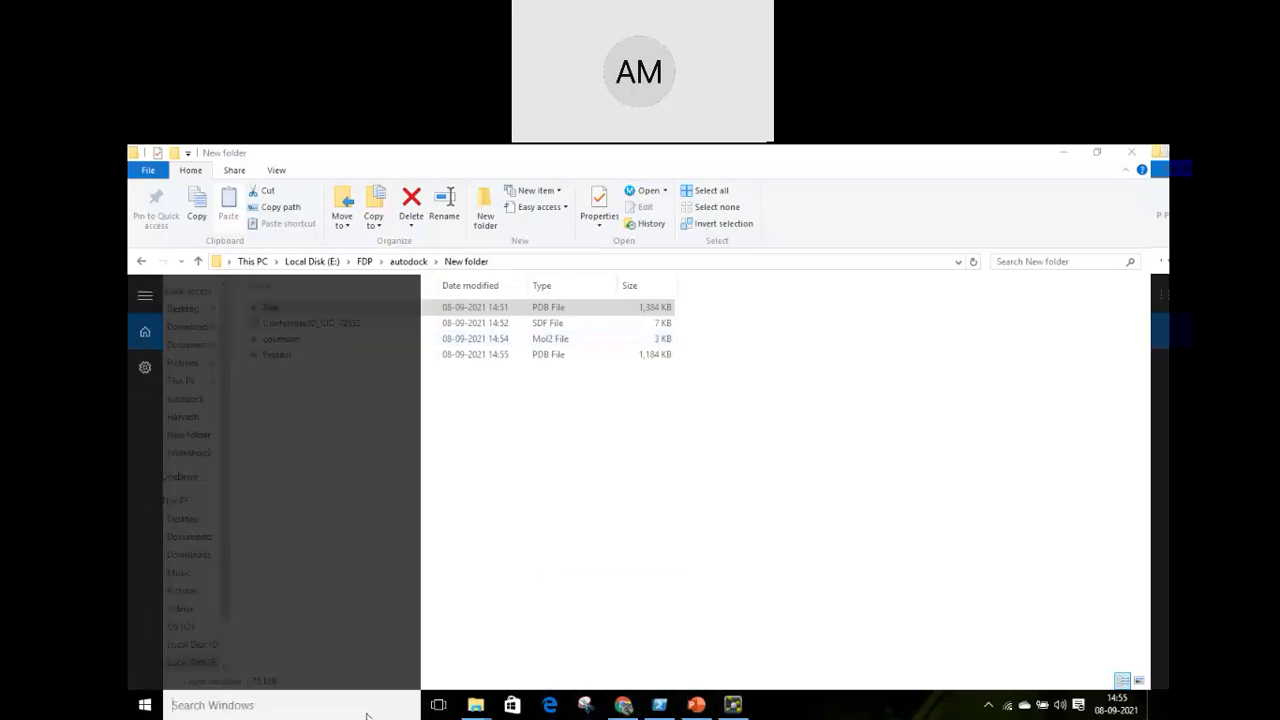
type("Aut")
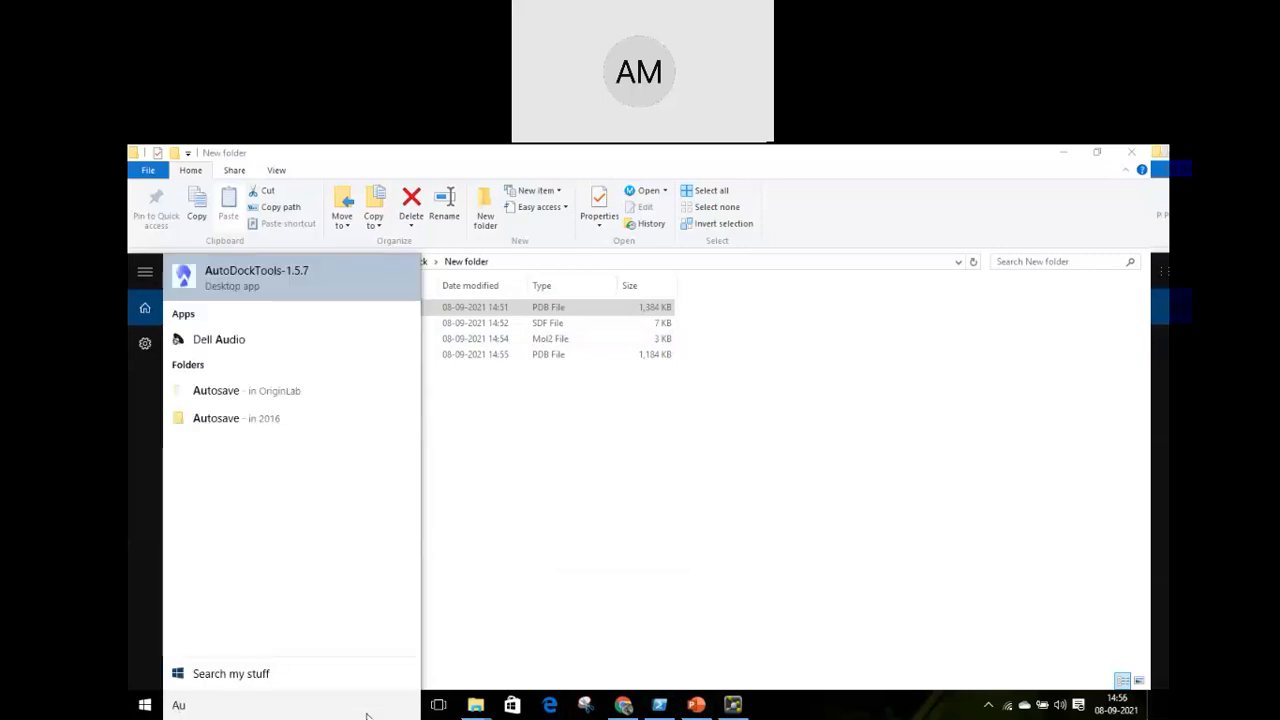
left_click(237, 277)
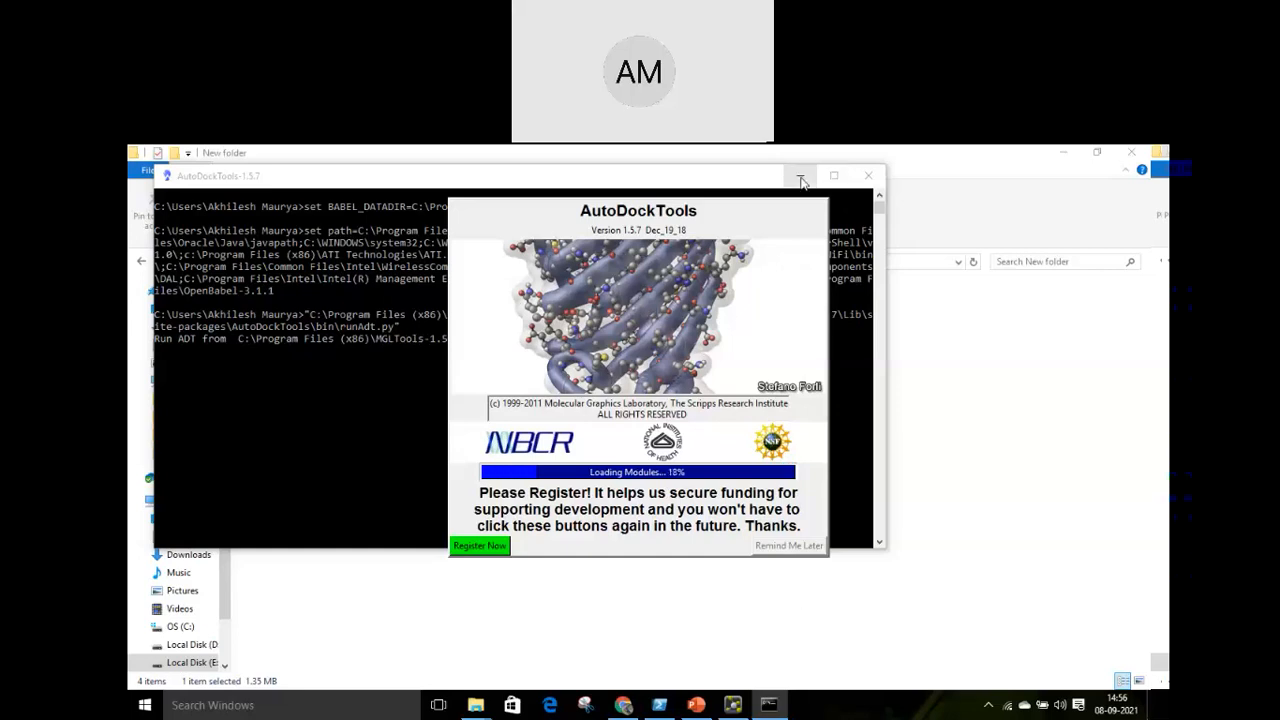
left_click(801, 178)
Bring back PyMOL as a smaller window and place it beside the file list of New folder
left_click(1100, 153)
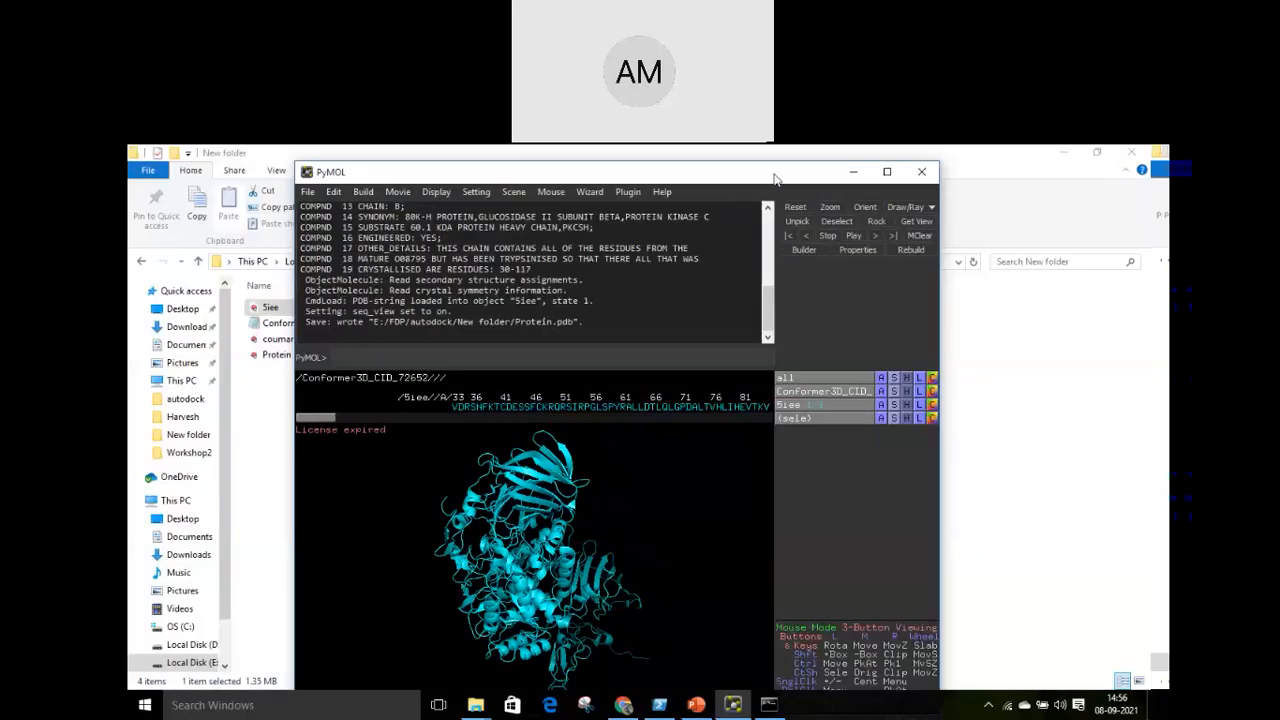
left_click_drag(776, 178, 943, 162)
left_click(712, 582)
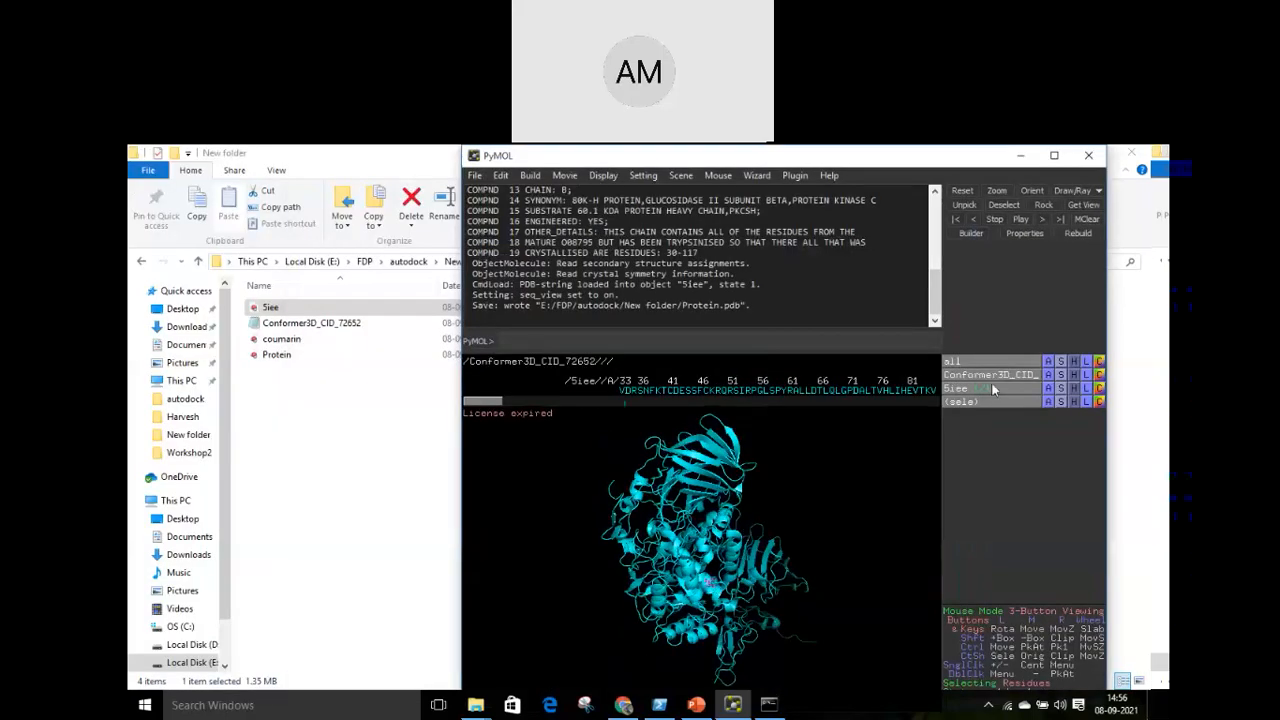
Delete everything loaded in PyMOL and load the original 5iee file from New folder again
left_click(1058, 362)
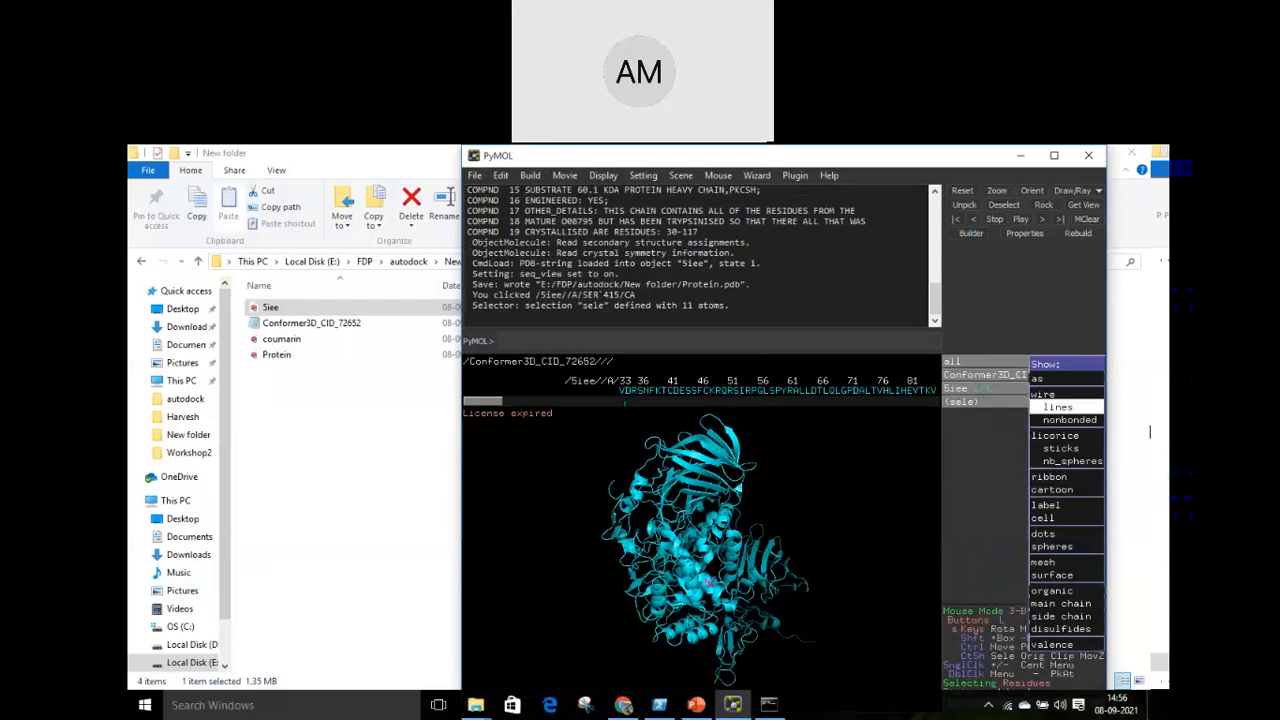
left_click(995, 362)
left_click(1003, 363)
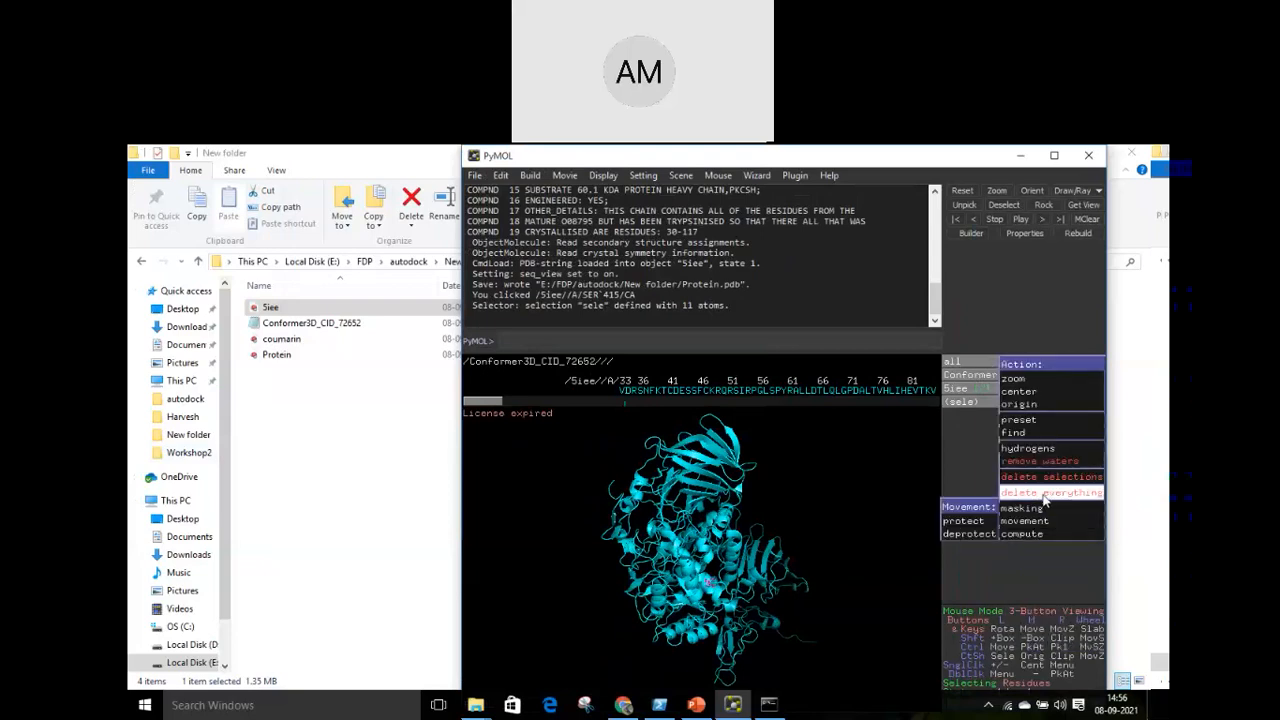
left_click(1044, 495)
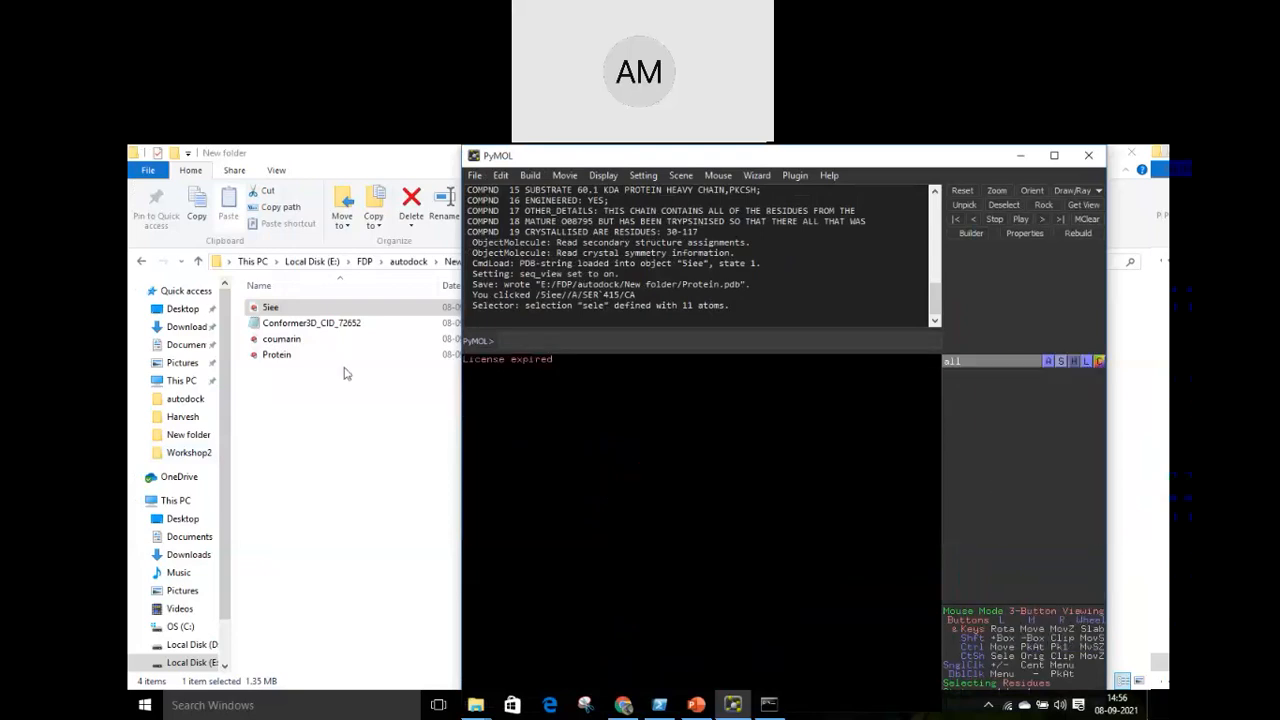
left_click(270, 309)
left_click_drag(270, 309, 620, 611)
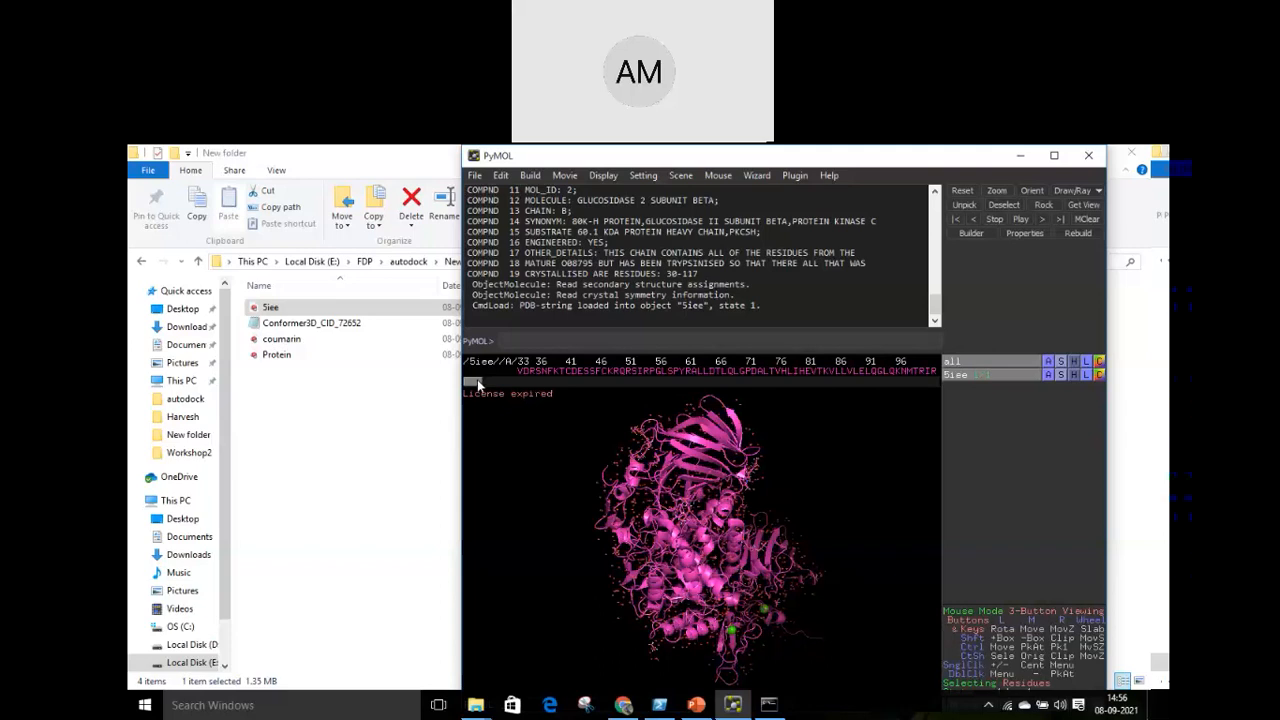
Select the residues from the first PG4 after residue 966 through the last water before chain B and remove them
left_click_drag(478, 385, 520, 389)
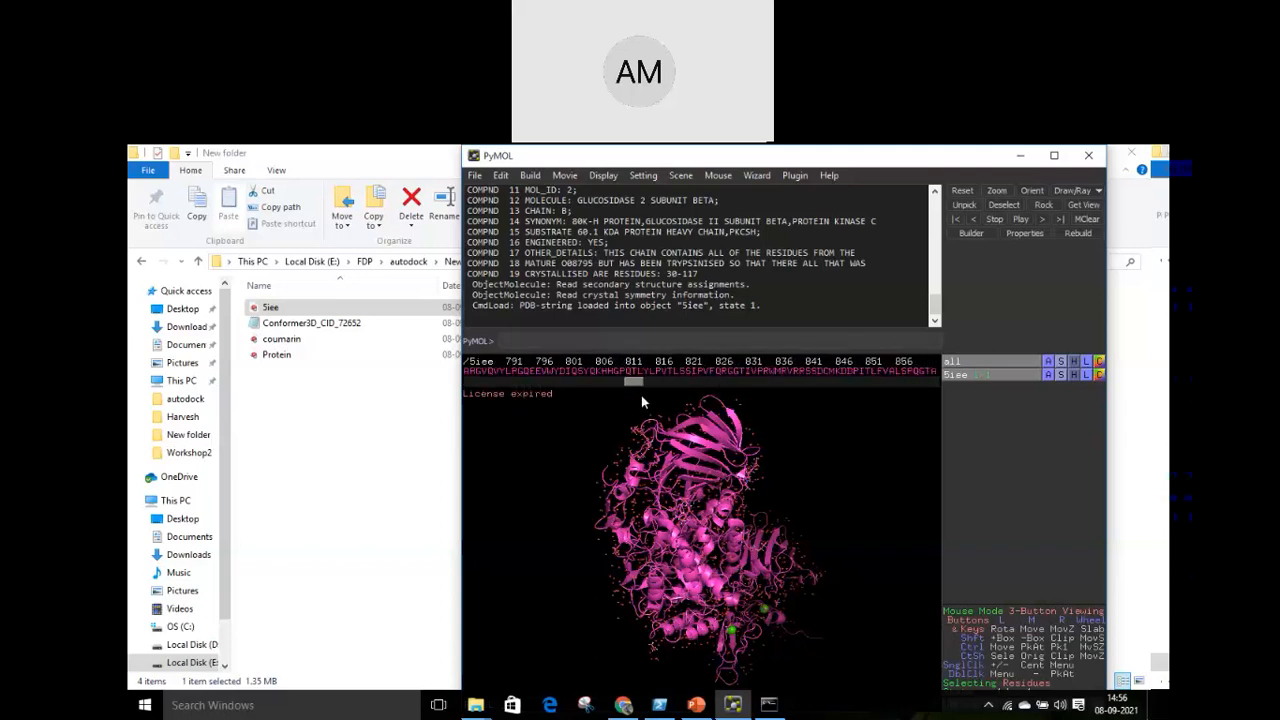
left_click_drag(642, 401, 672, 391)
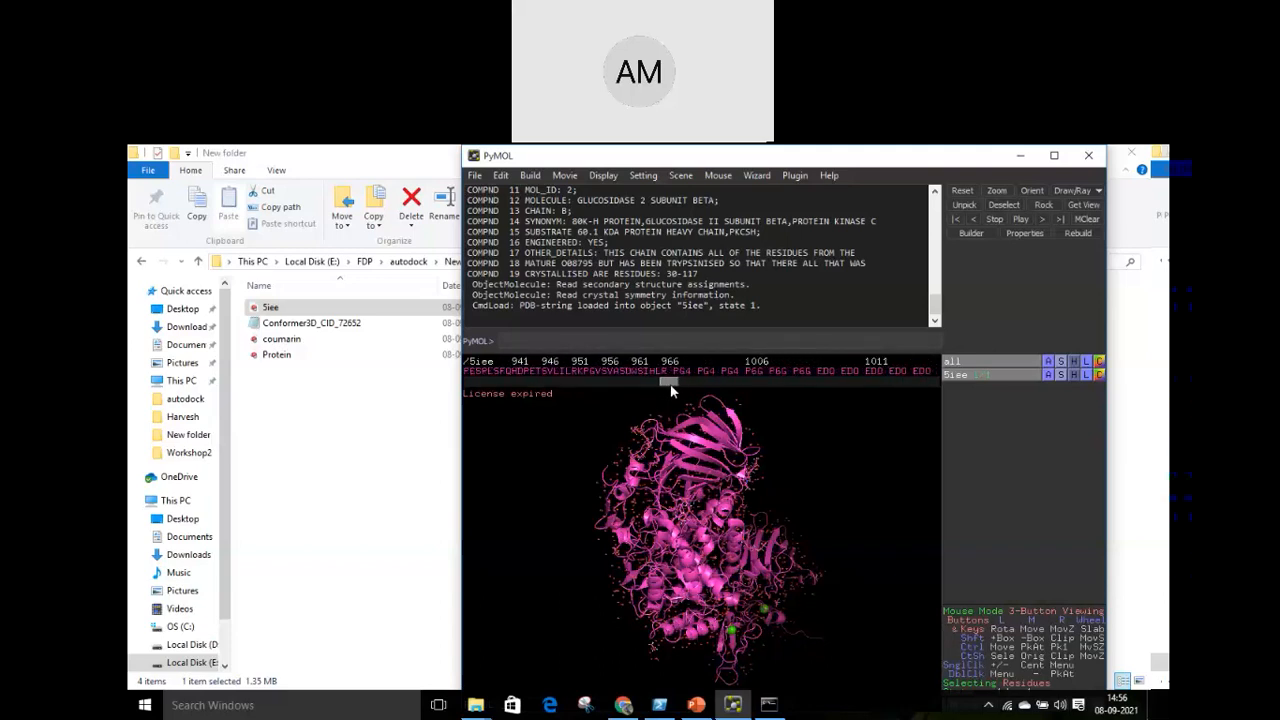
left_click(680, 371)
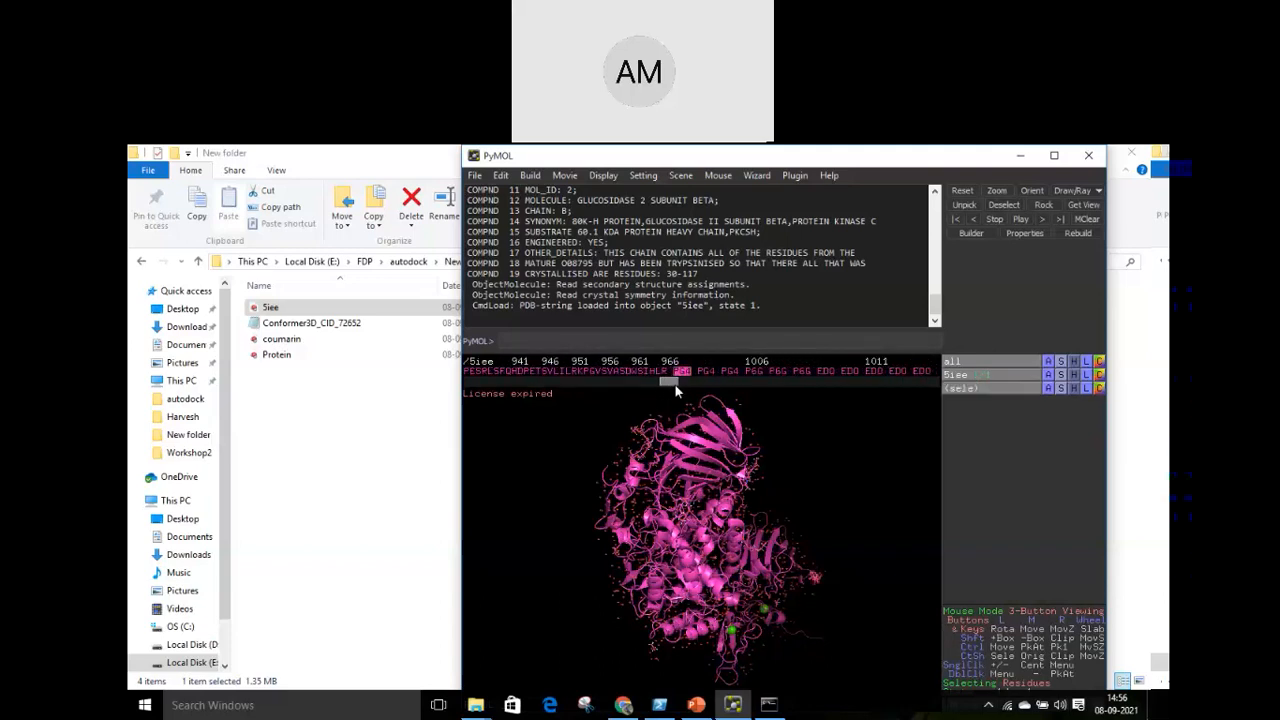
left_click_drag(678, 385, 905, 392)
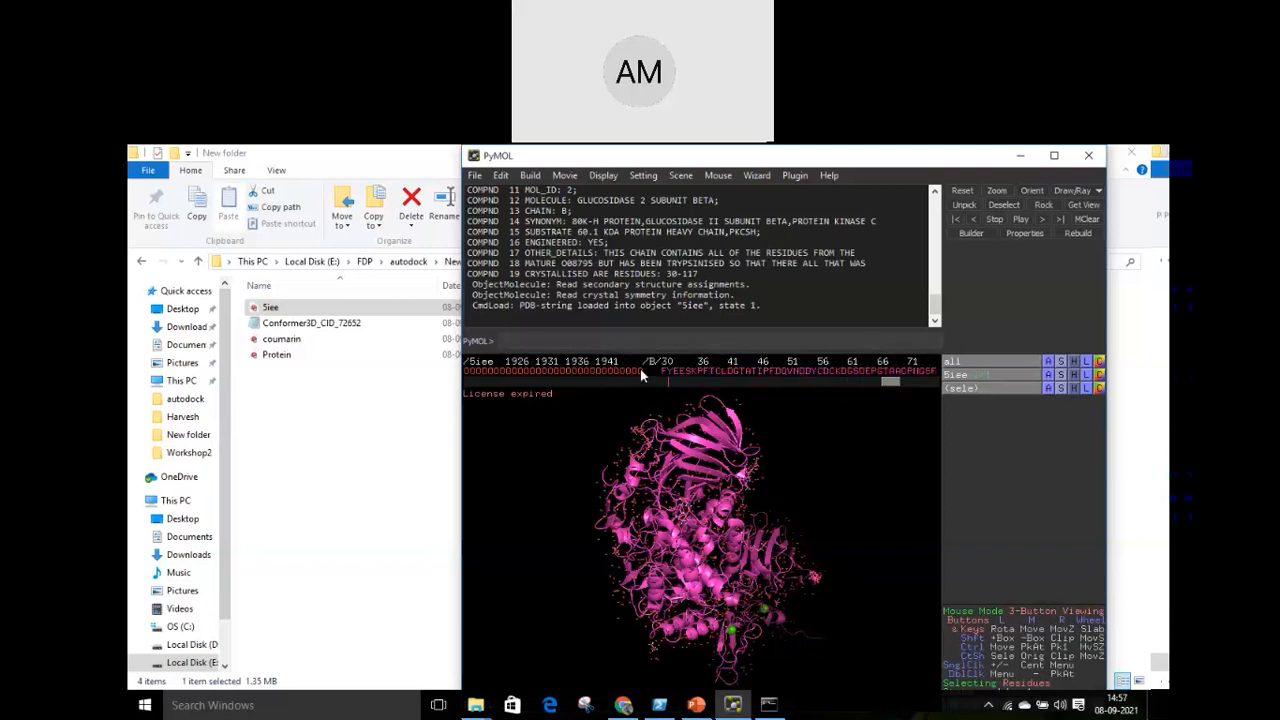
left_click(640, 378)
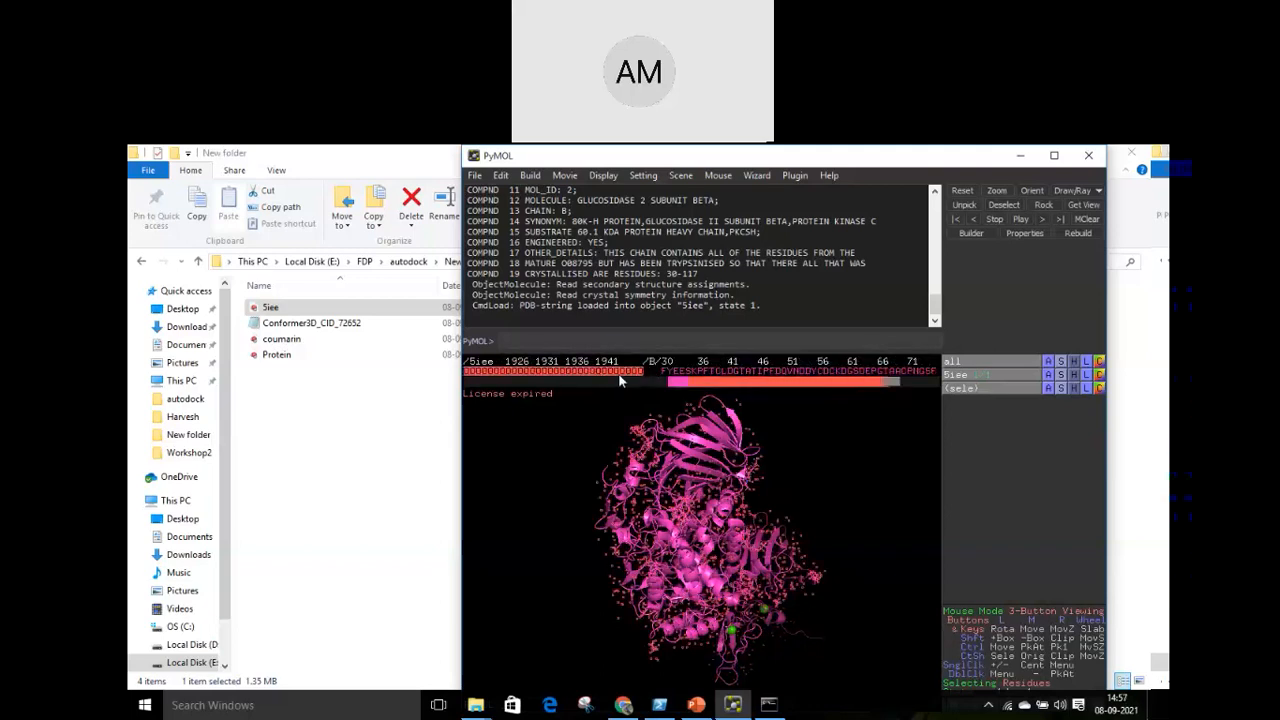
right_click(640, 378)
left_click(640, 578)
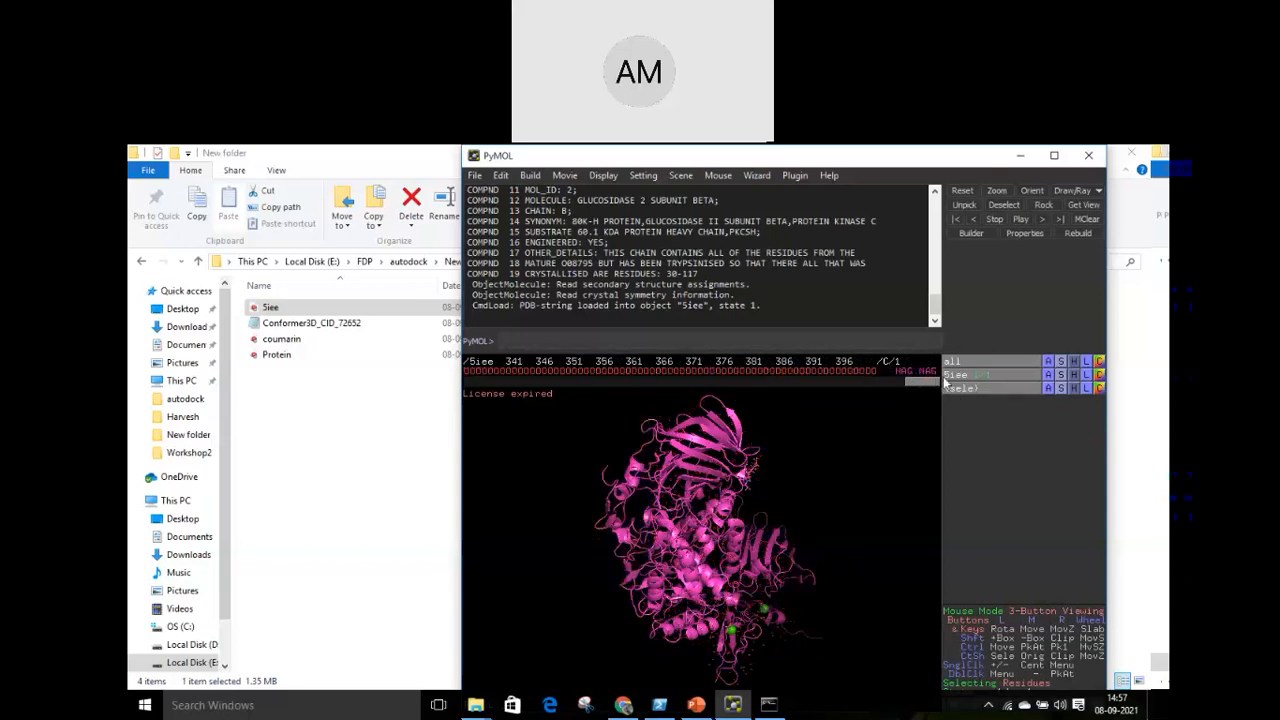
Select the non-protein residues from the end of chain B through the end of the sequence and remove them
mouse_move(910, 382)
left_mouse_down()
mouse_move(840, 384)
mouse_move(866, 395)
mouse_move(916, 374)
left_mouse_up()
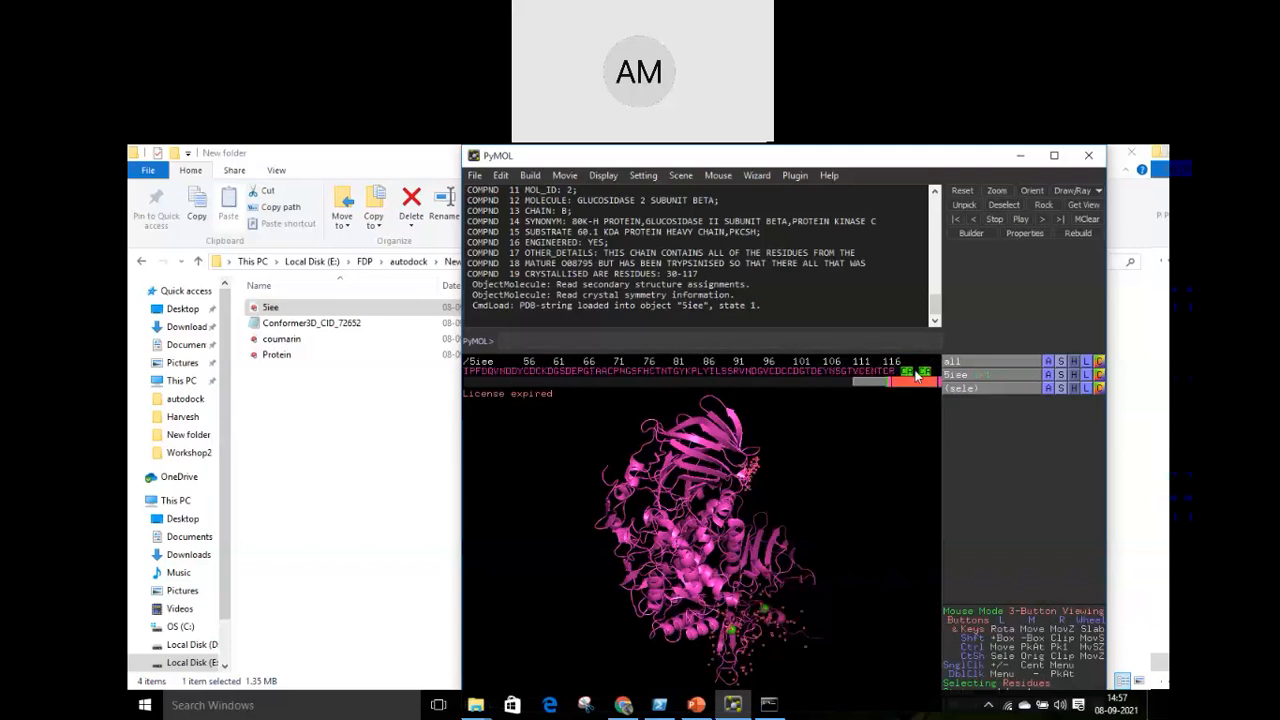
right_click(916, 375)
left_click(918, 572)
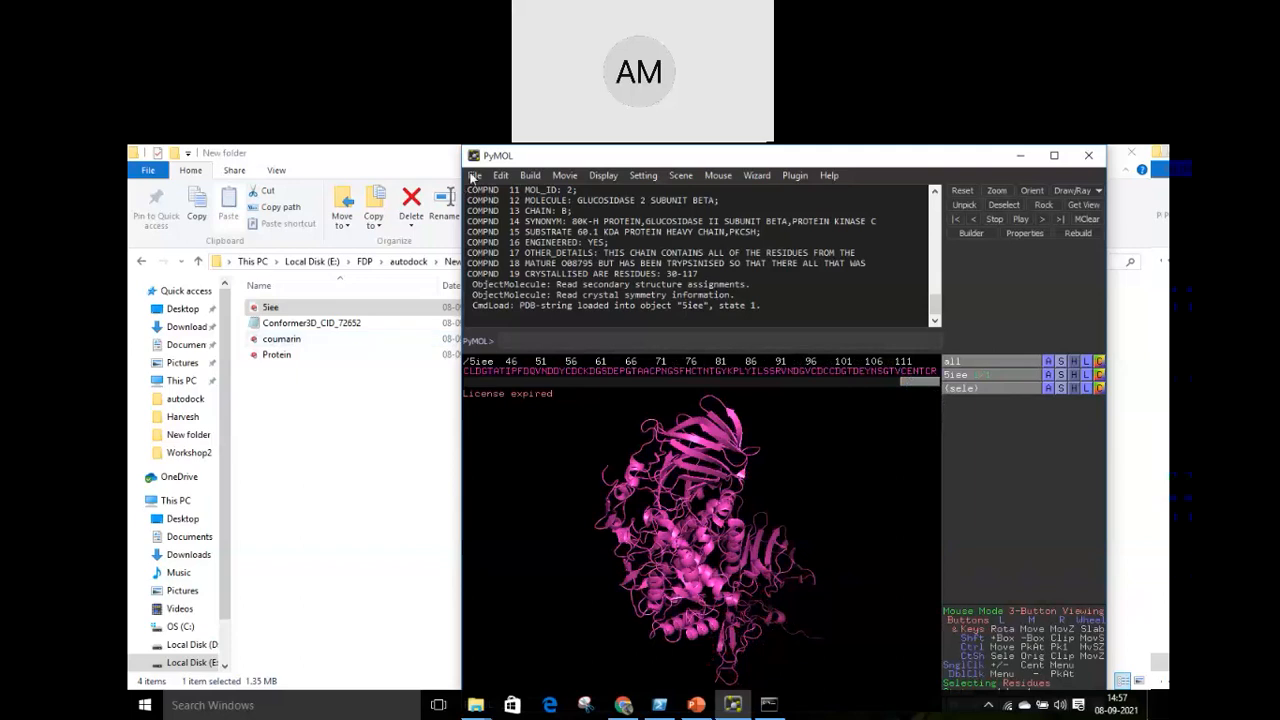
Export the cleaned molecule as protein in PDB format to New folder, overwriting the existing Protein file
left_click(474, 176)
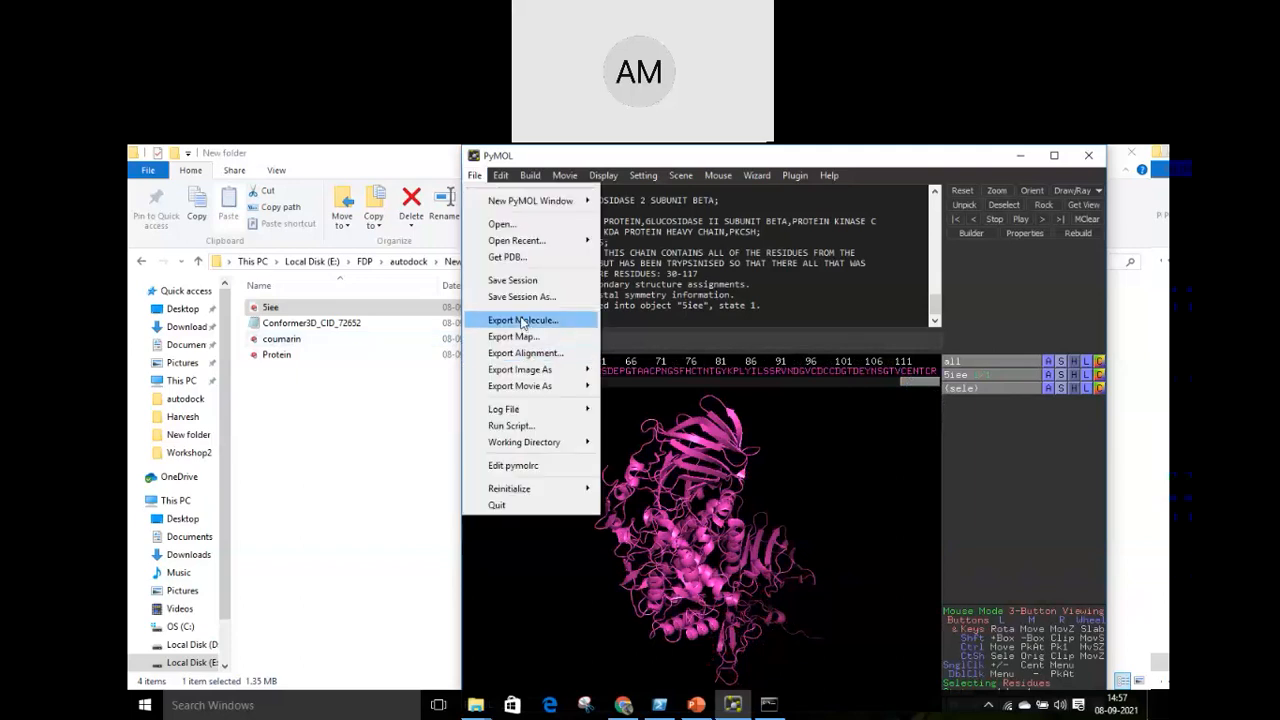
left_click(521, 320)
left_click(800, 547)
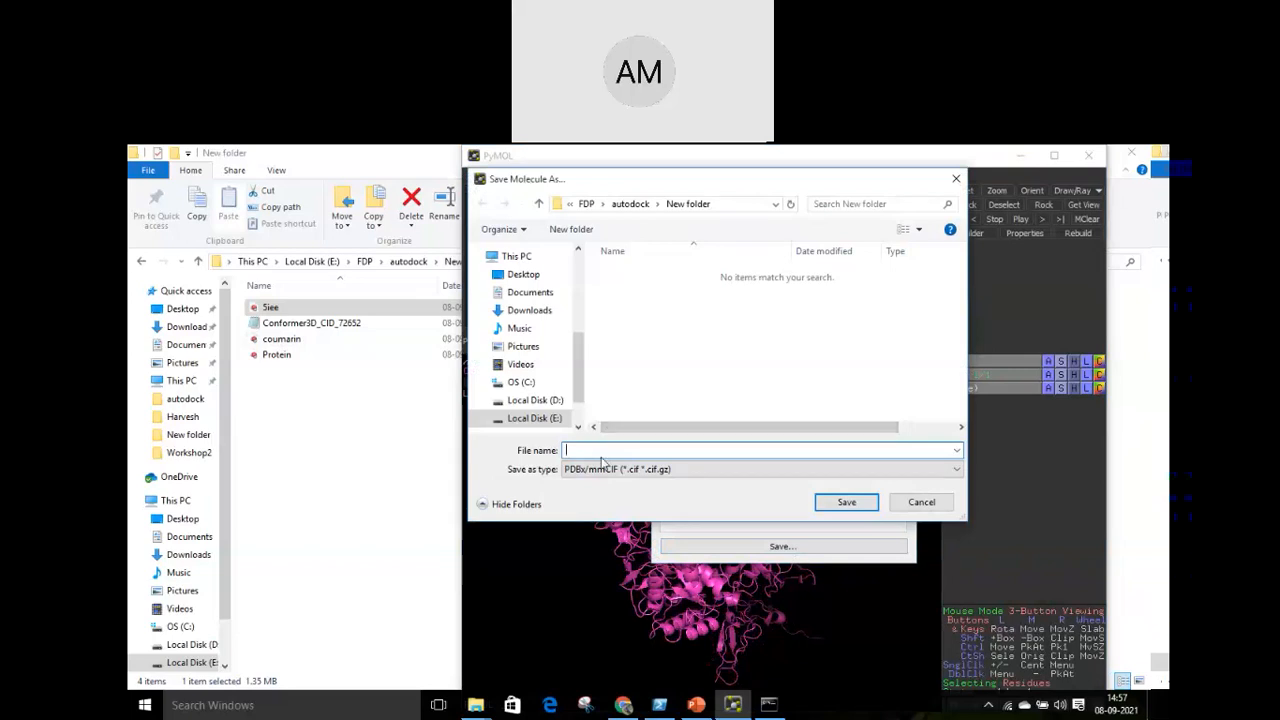
type("protein")
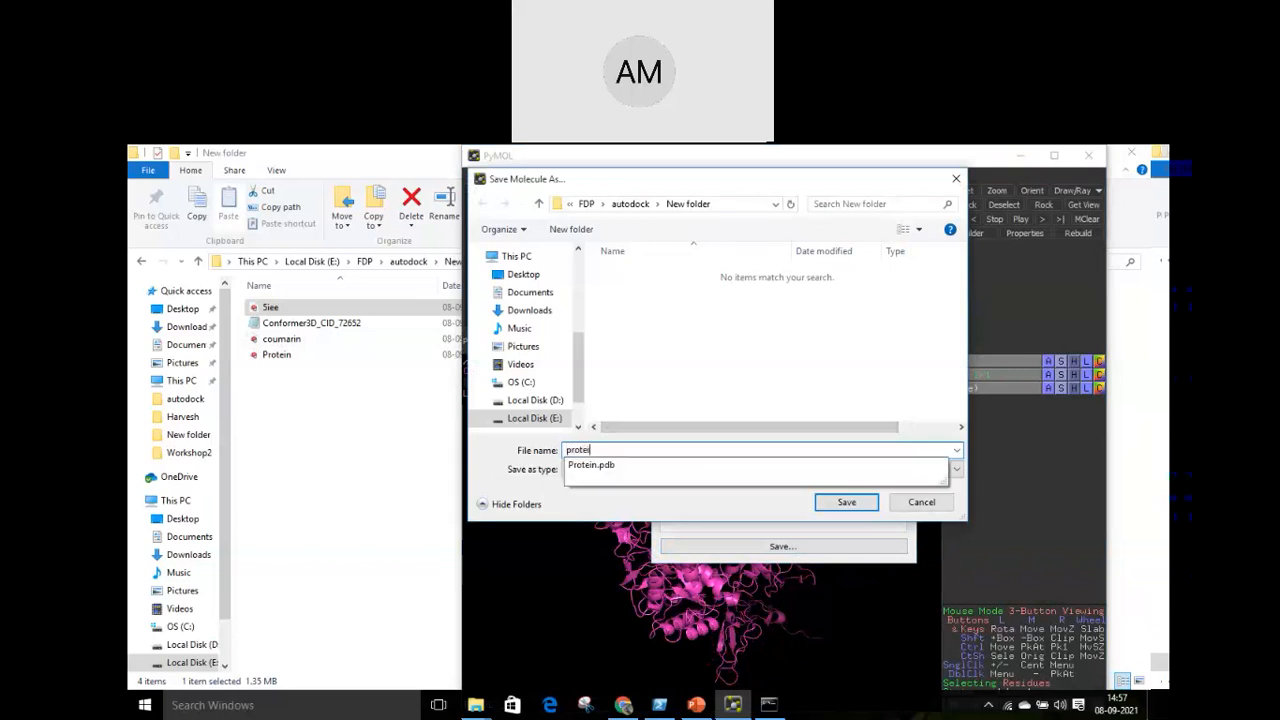
left_click(701, 417)
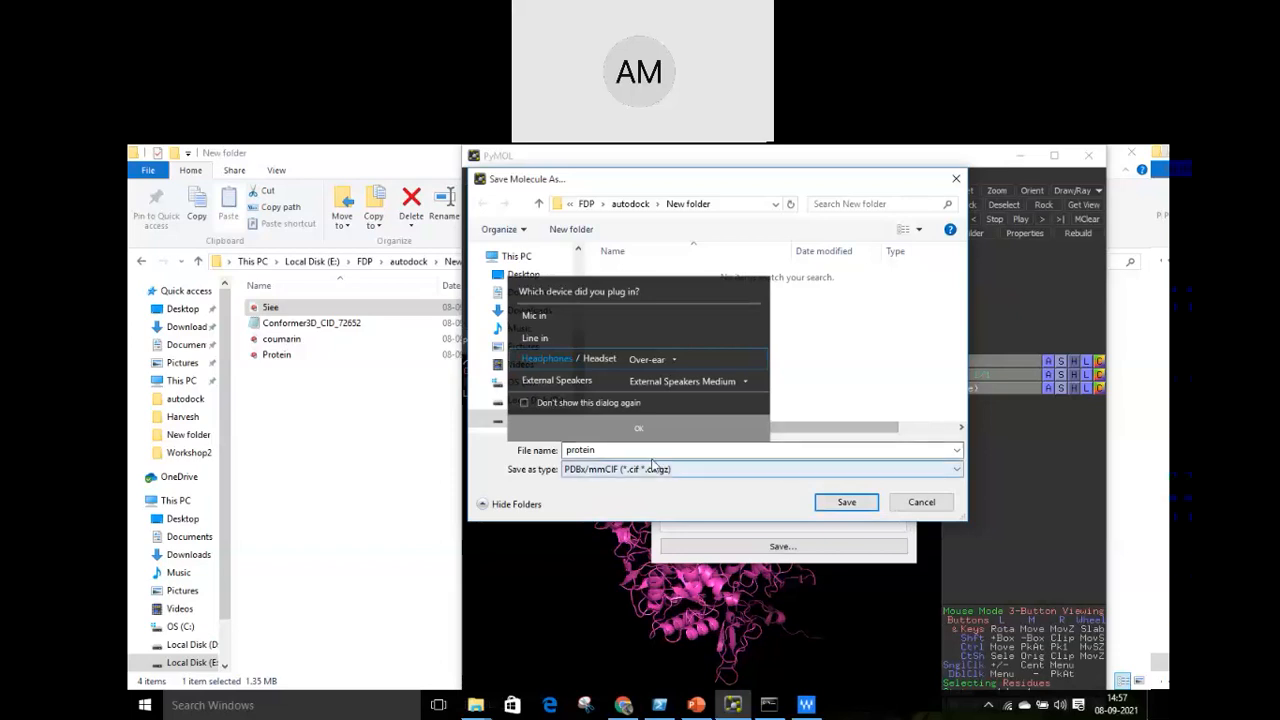
left_click(650, 430)
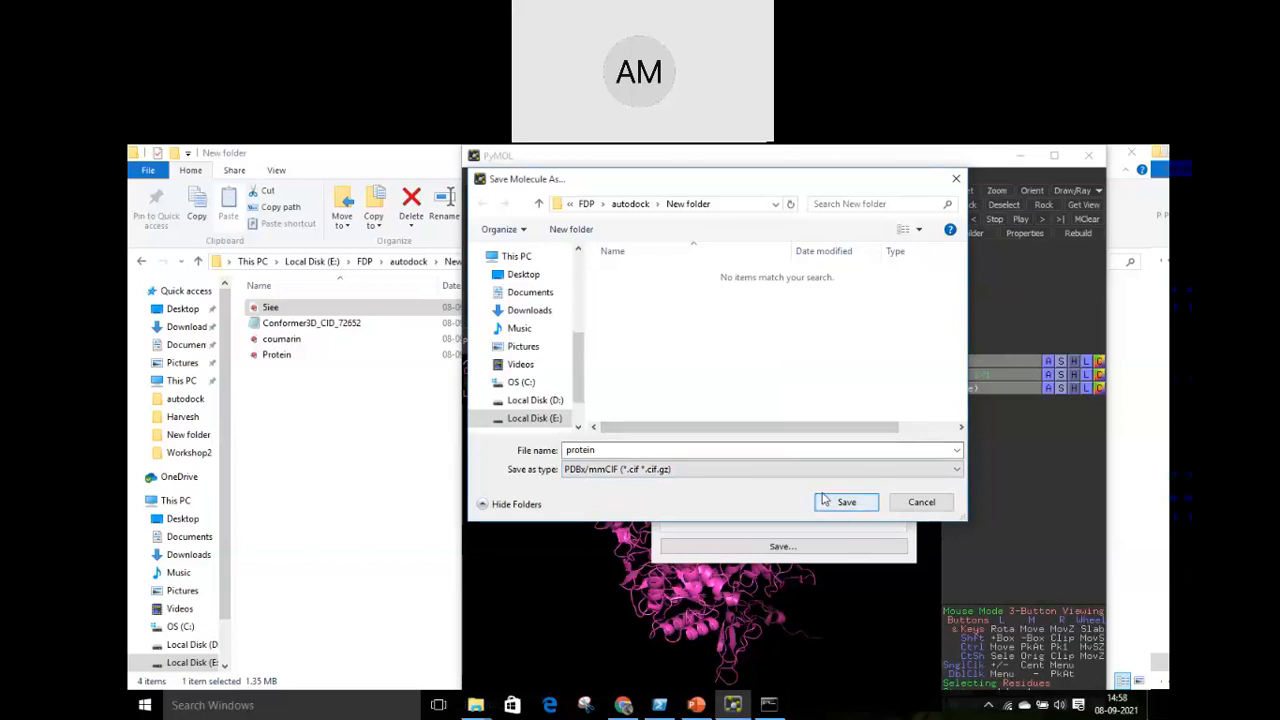
left_click(800, 469)
left_click(835, 497)
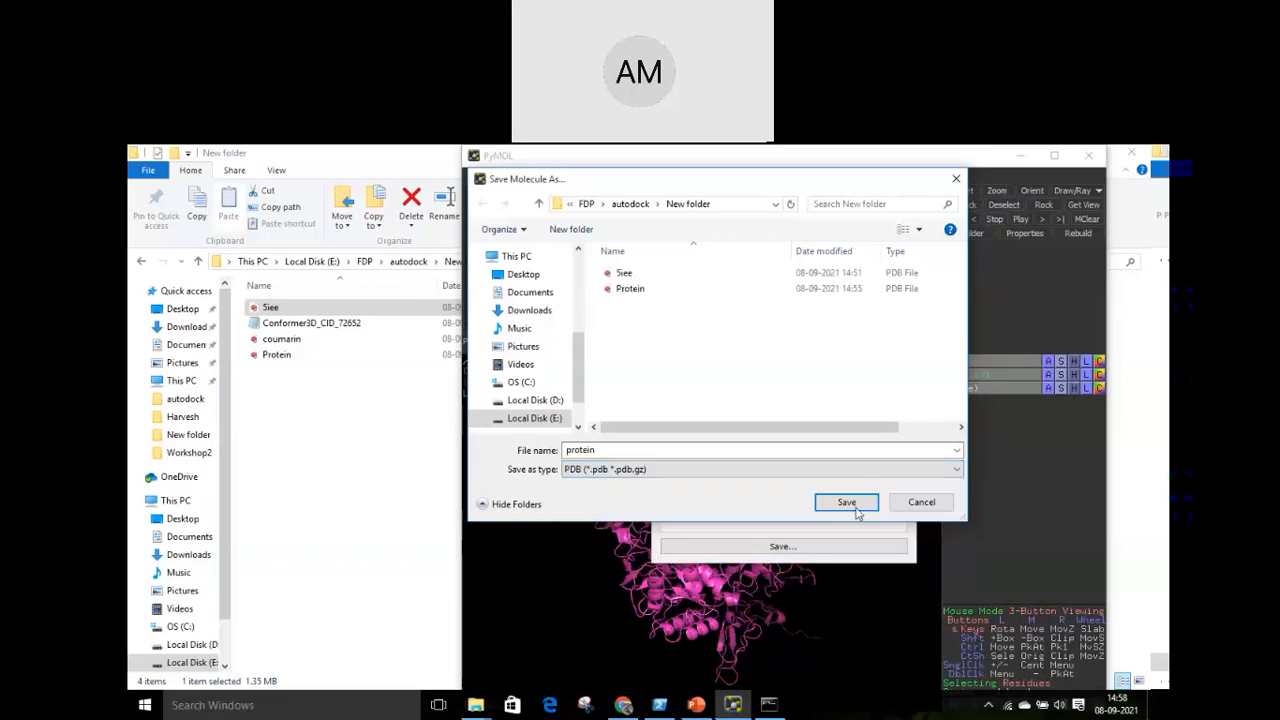
left_click(846, 502)
left_click(686, 431)
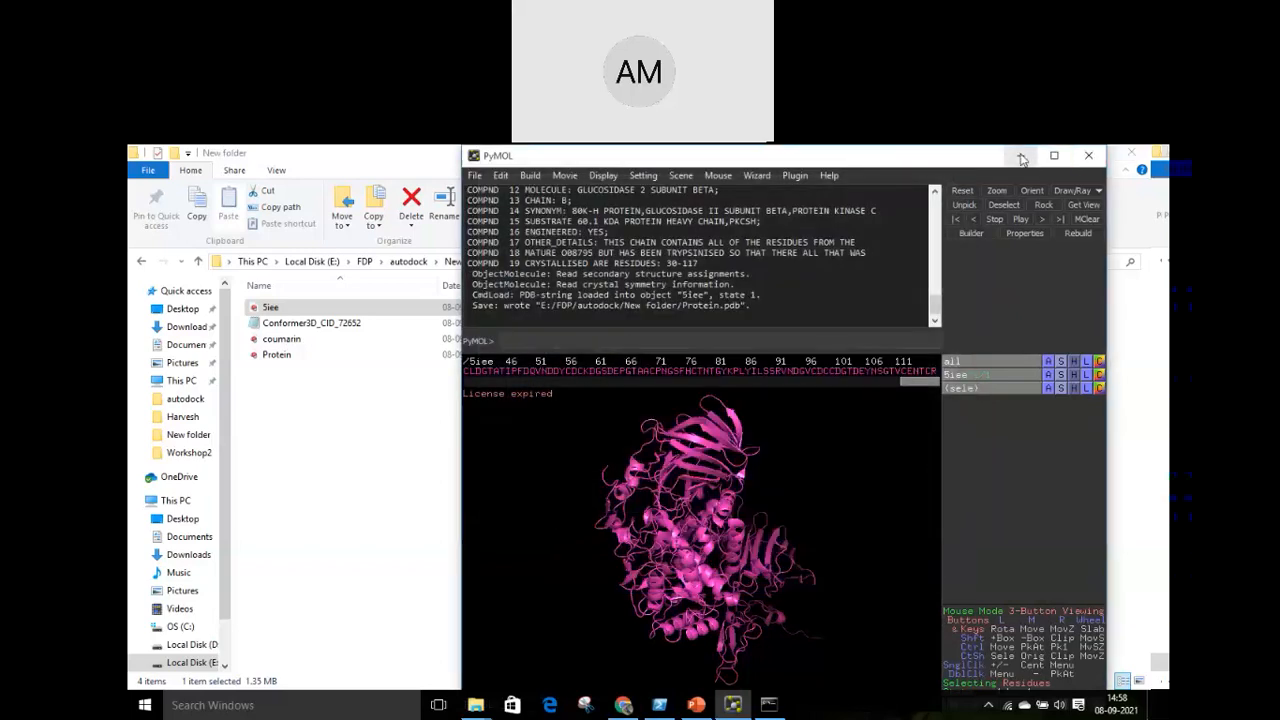
Minimize PyMOL and close the AutoDockTools-1.5.7 console window that is still running
left_click(1021, 156)
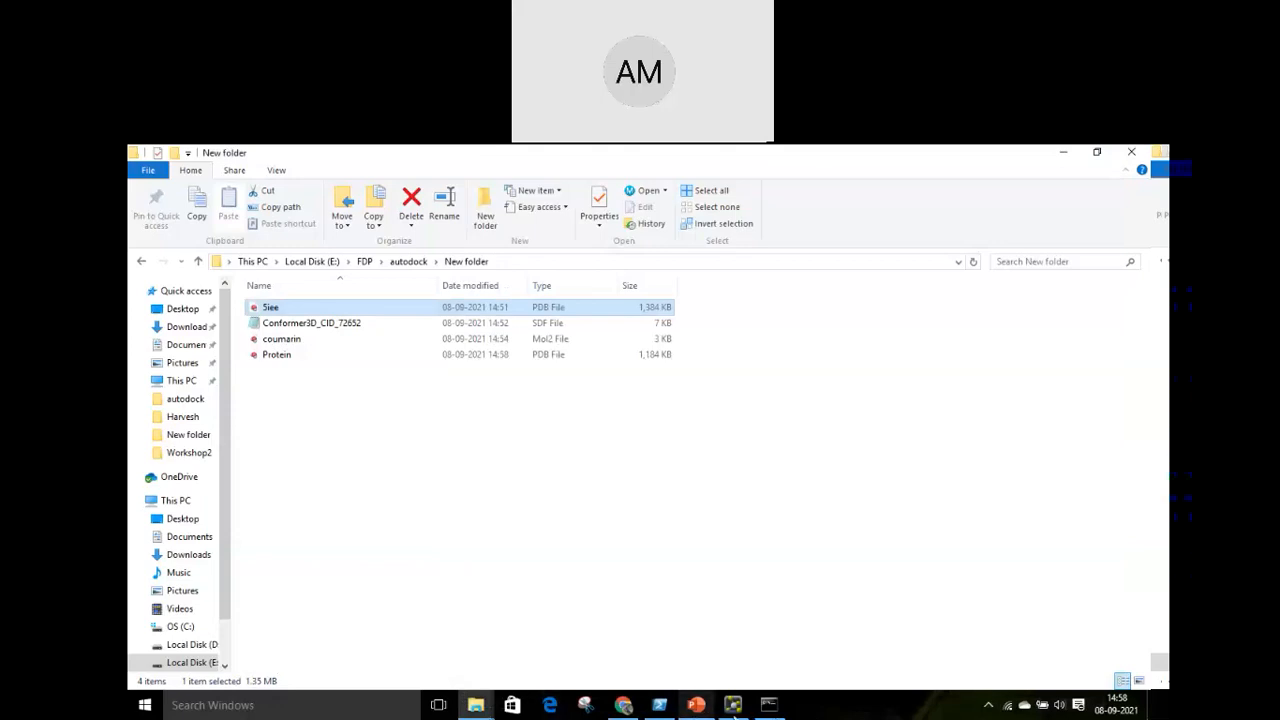
left_click(767, 705)
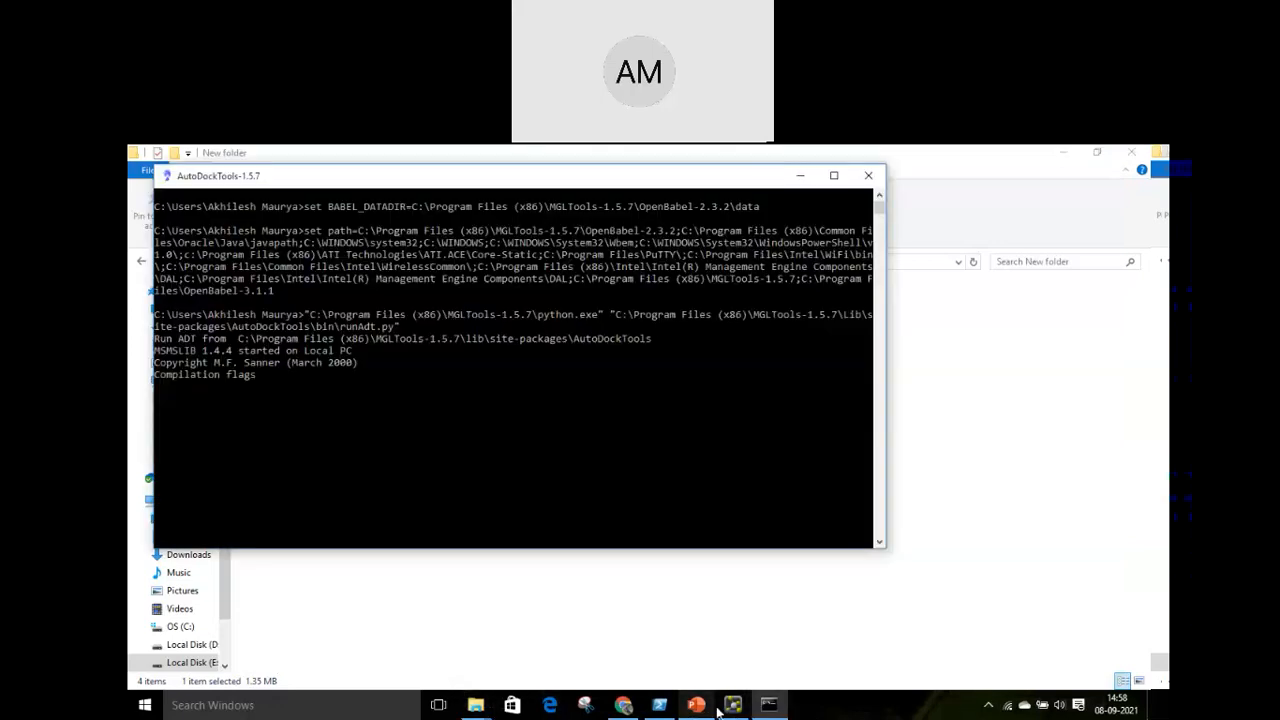
left_click(869, 175)
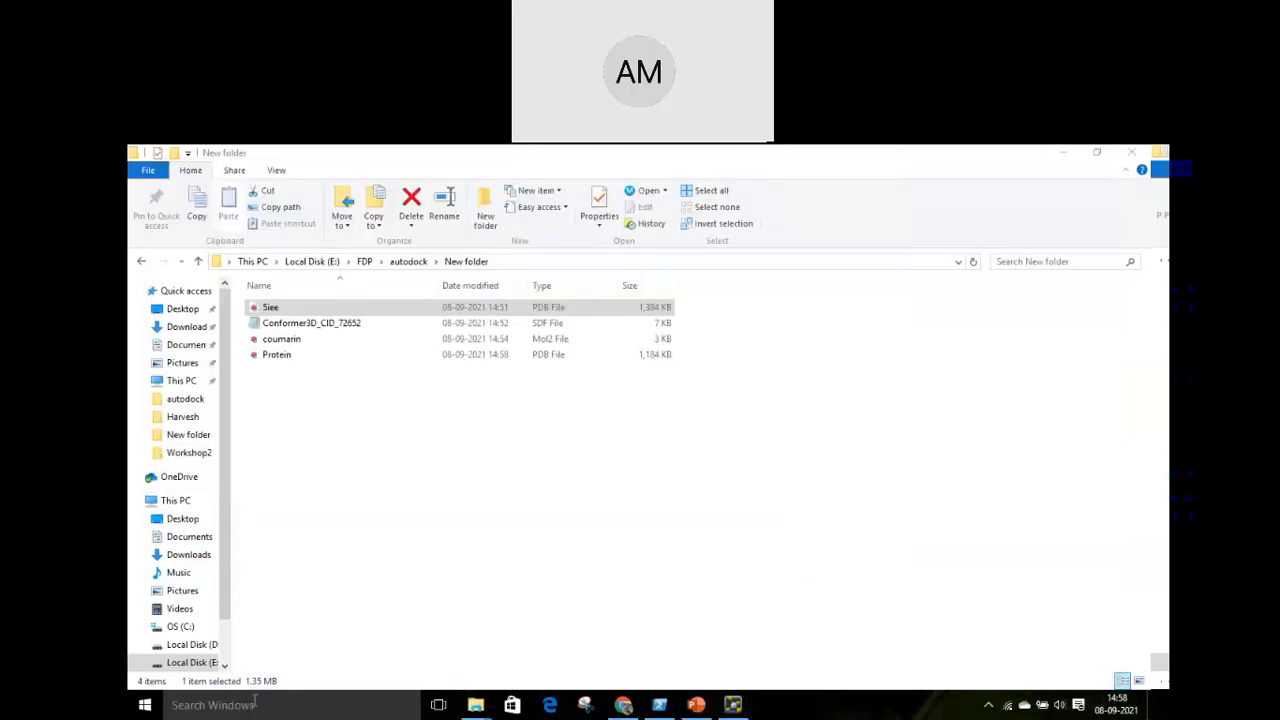
Search Windows for AutoDockTools-1.5.7, launch it again and postpone the registration request
left_click(298, 705)
type("a")
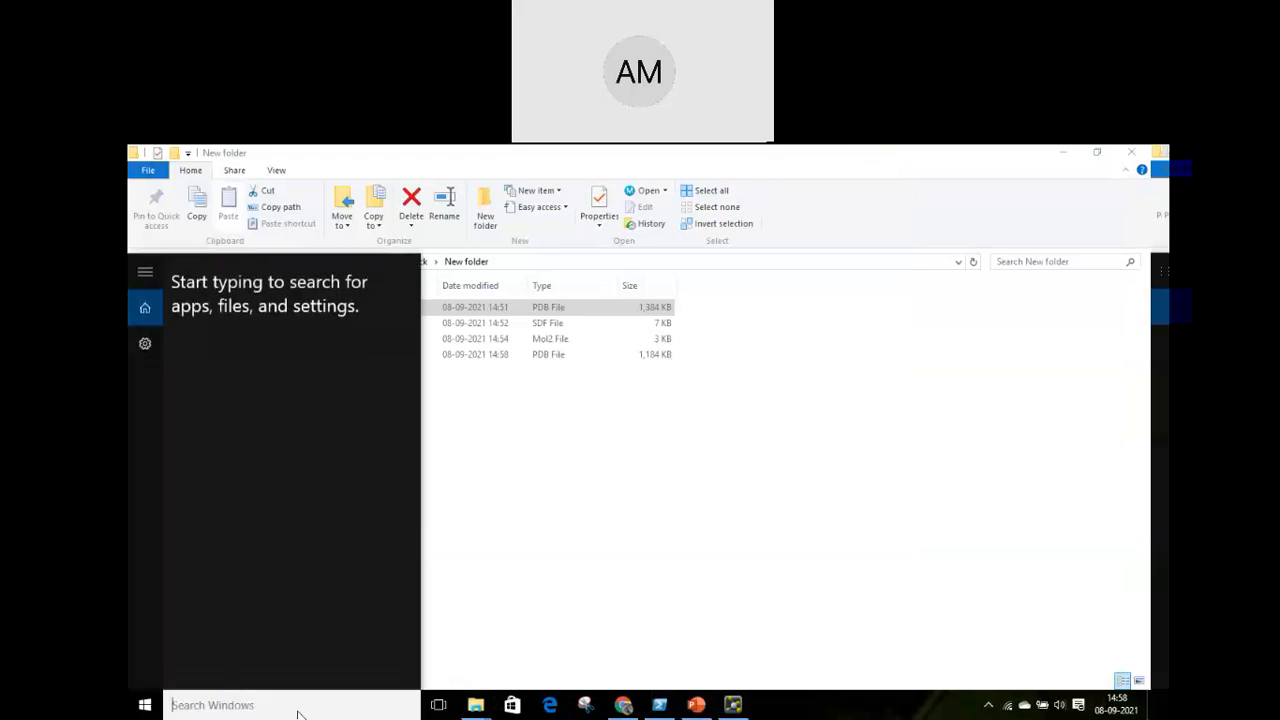
type("ut")
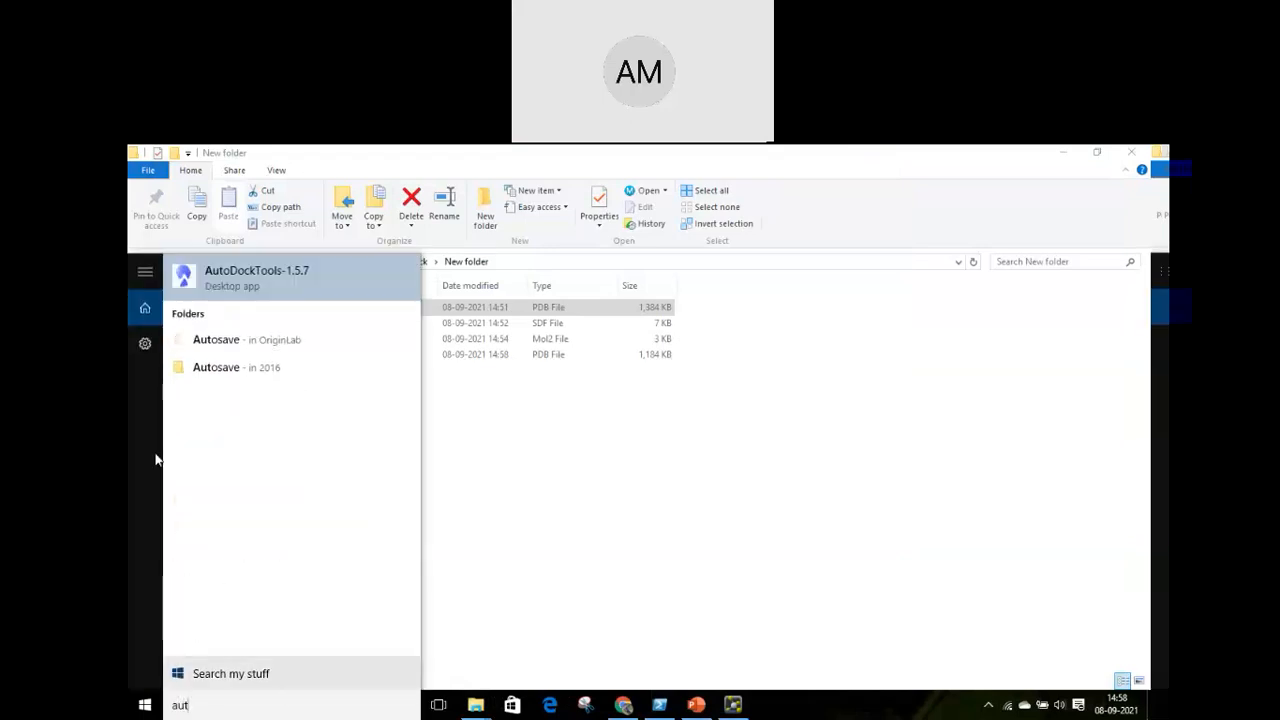
left_click(277, 284)
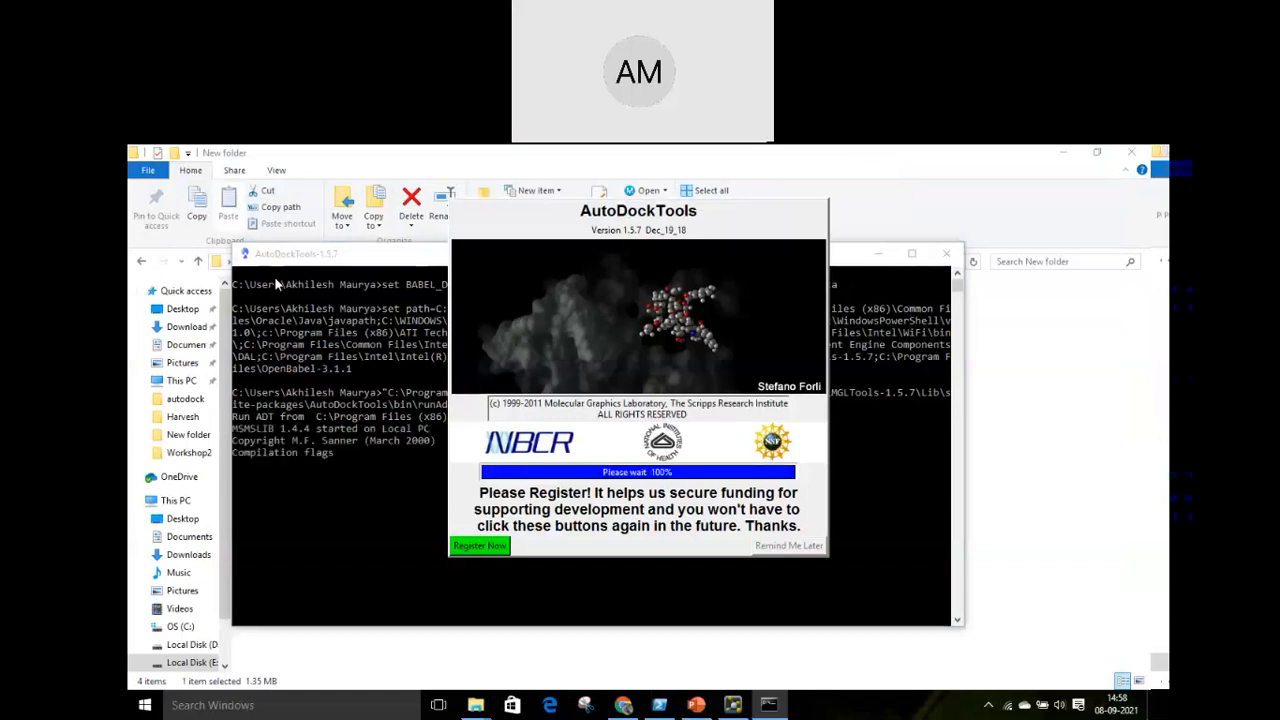
left_click(786, 546)
left_click(651, 240)
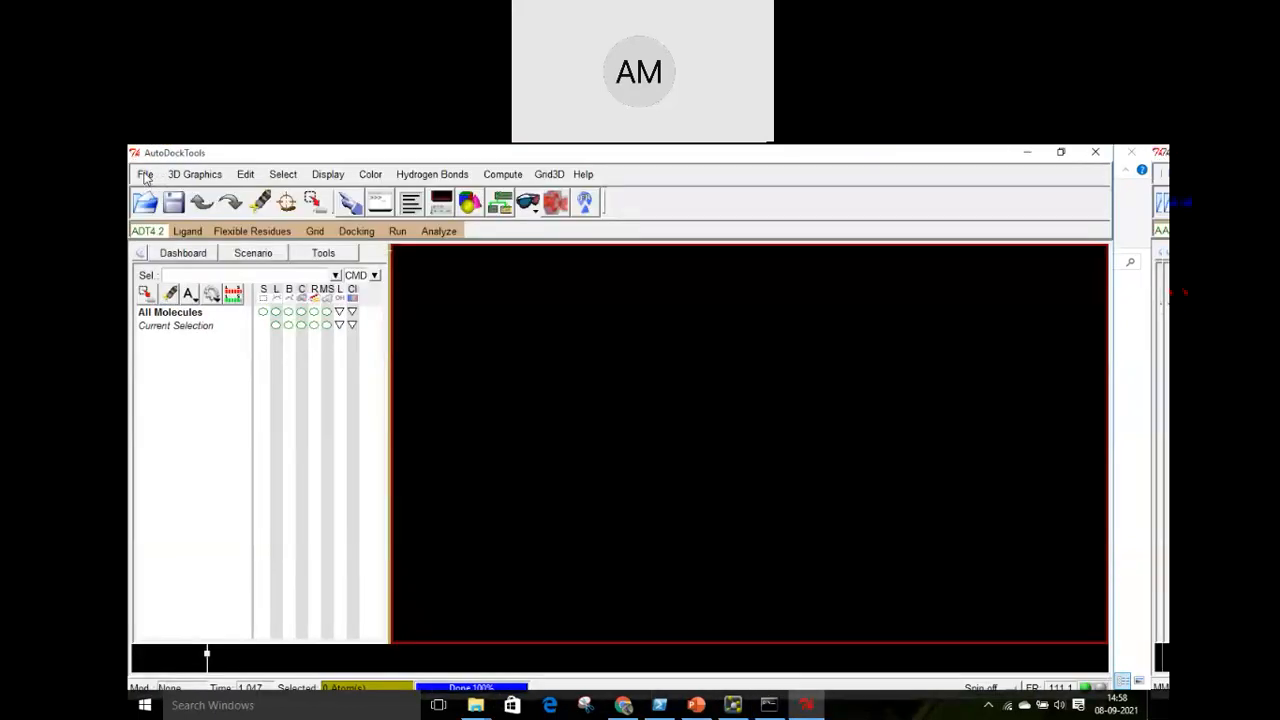
Start reading a molecule into AutoDockTools and browse from the Desktop to This PC
left_click(146, 177)
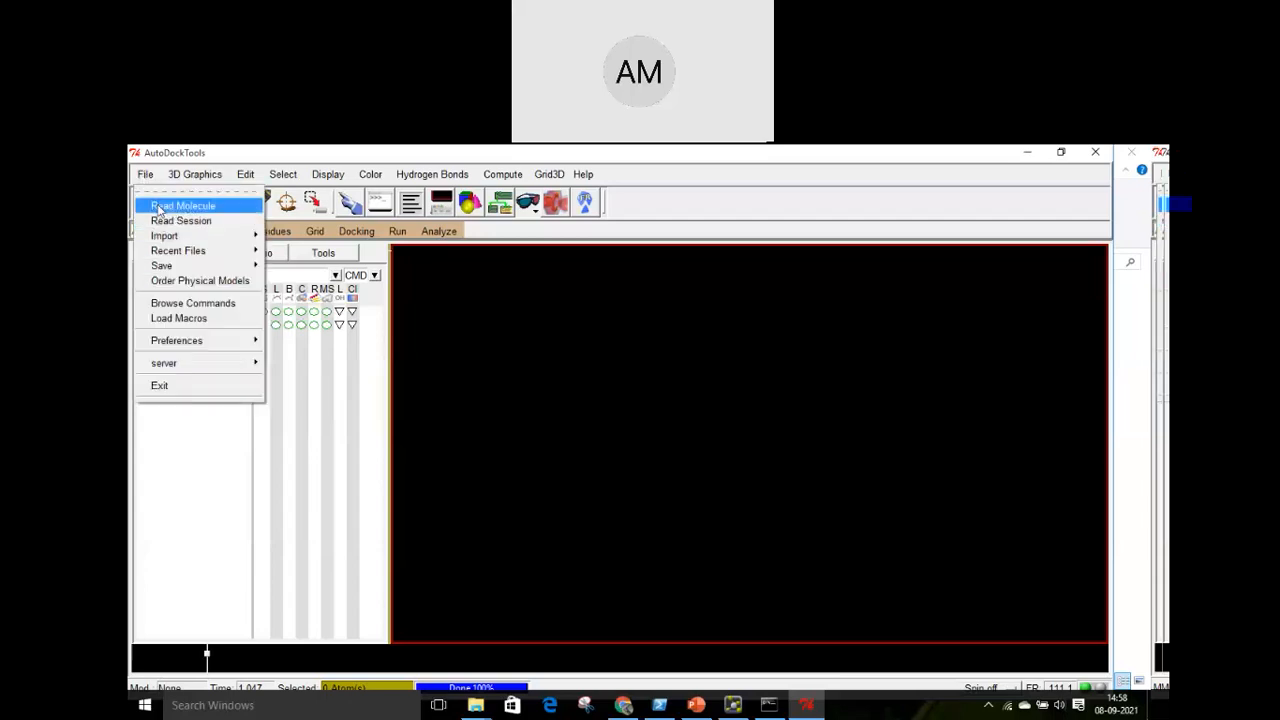
left_click(158, 206)
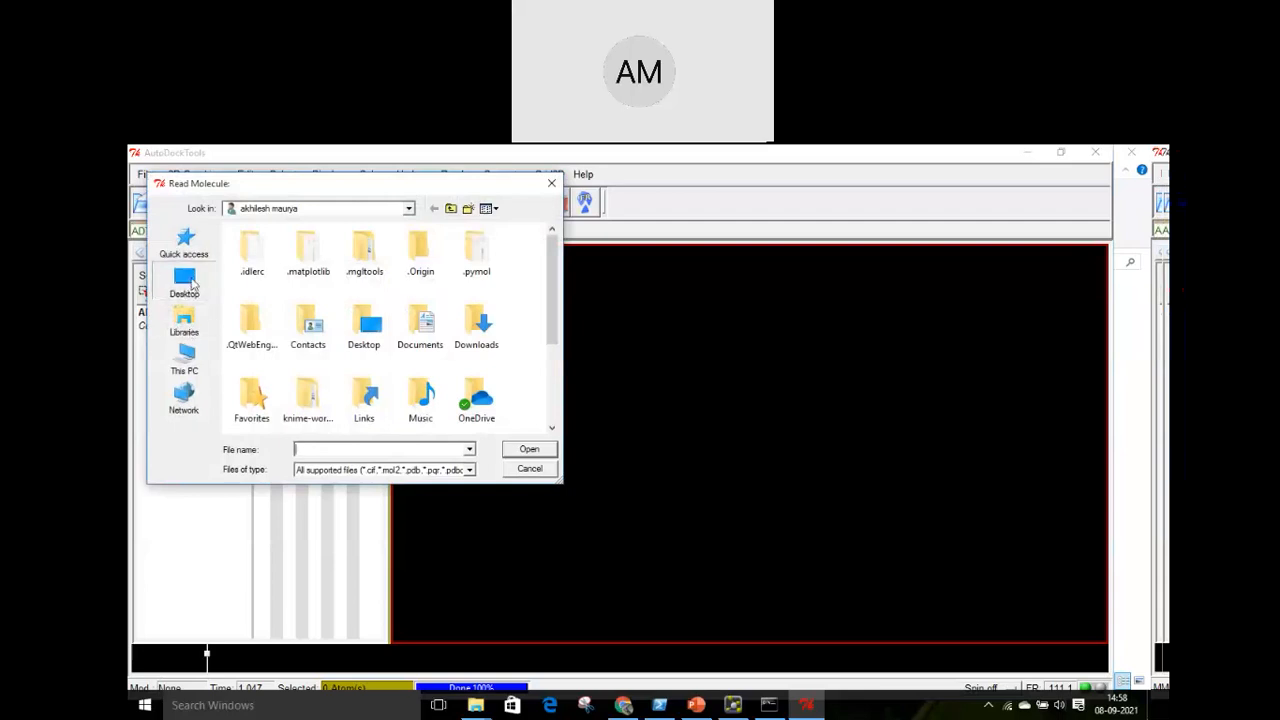
left_click(185, 285)
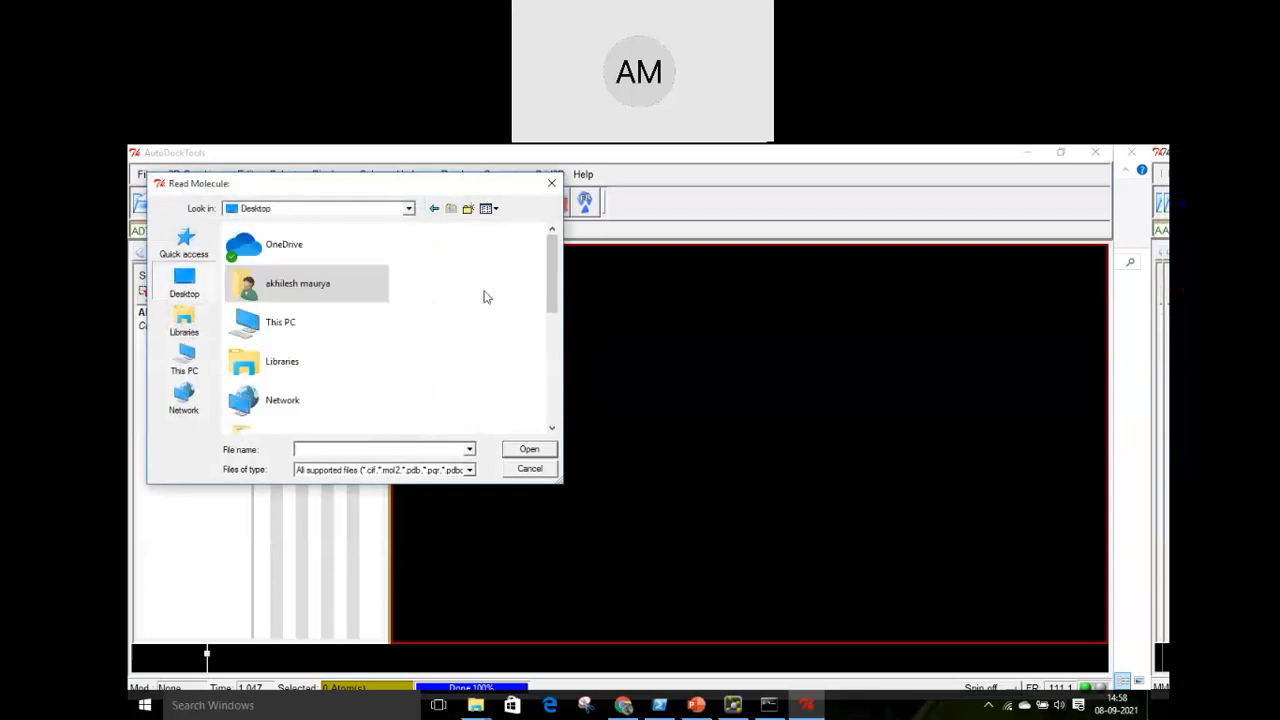
key("Down")
left_click_drag(551, 282, 548, 372)
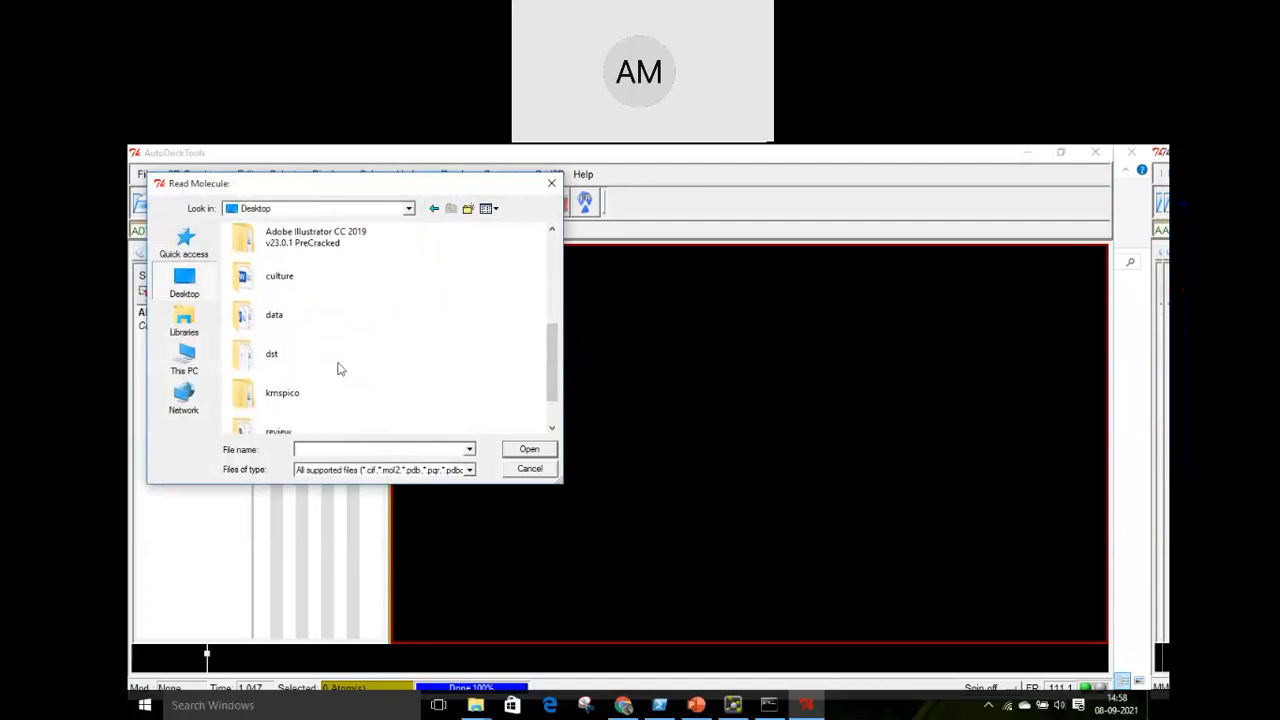
left_click(294, 362)
scroll(295, 376, "down", 1)
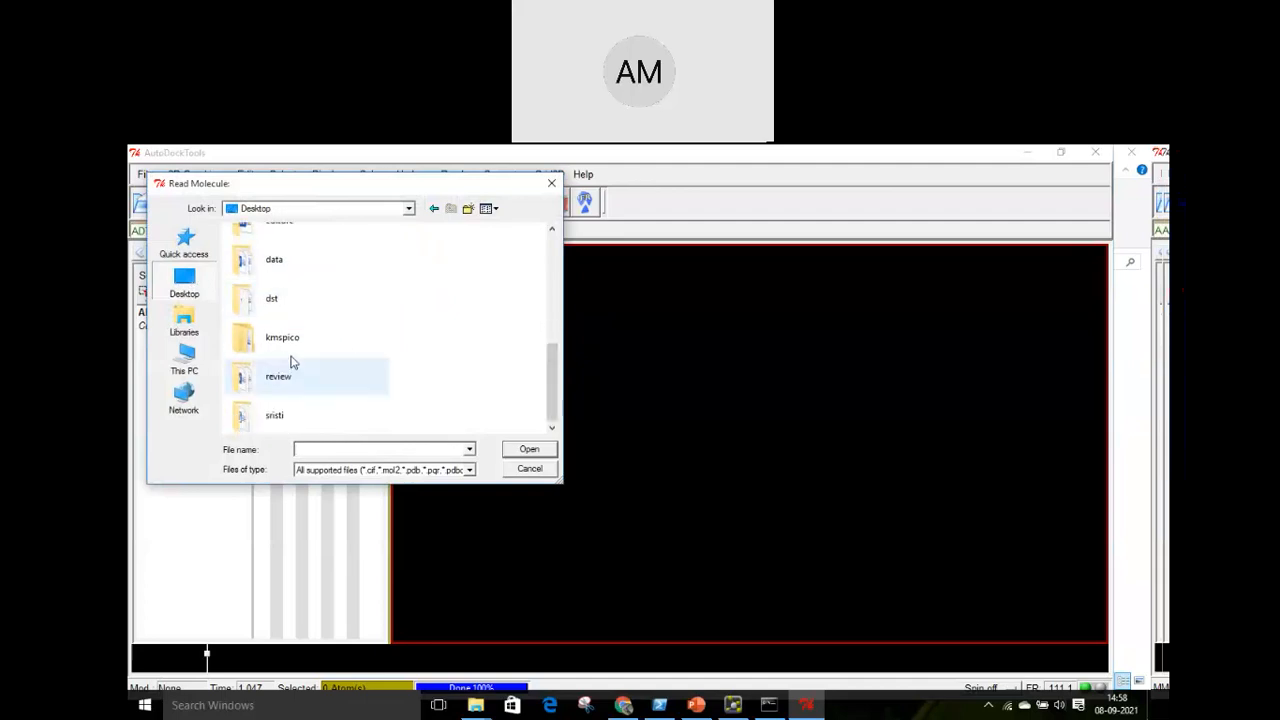
scroll(294, 362, "up", 3)
scroll(293, 359, "down", 2)
scroll(293, 358, "down", 1)
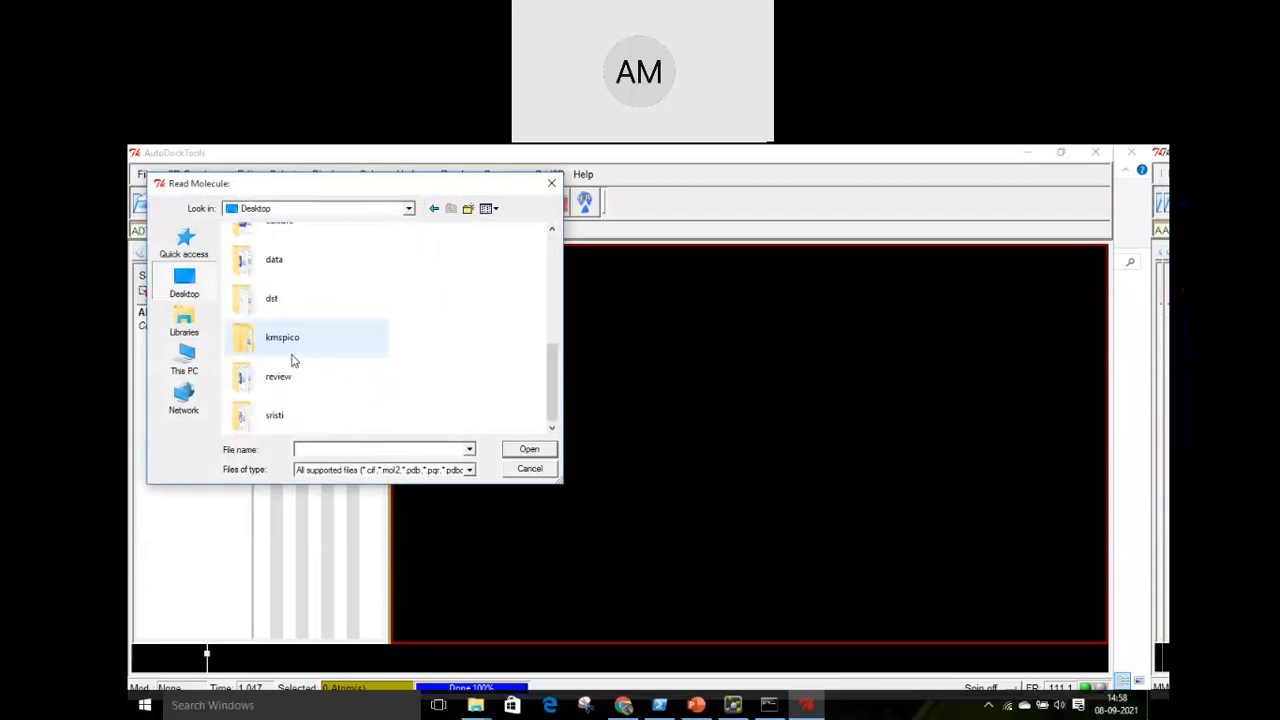
scroll(295, 360, "up", 3)
double_click(289, 334)
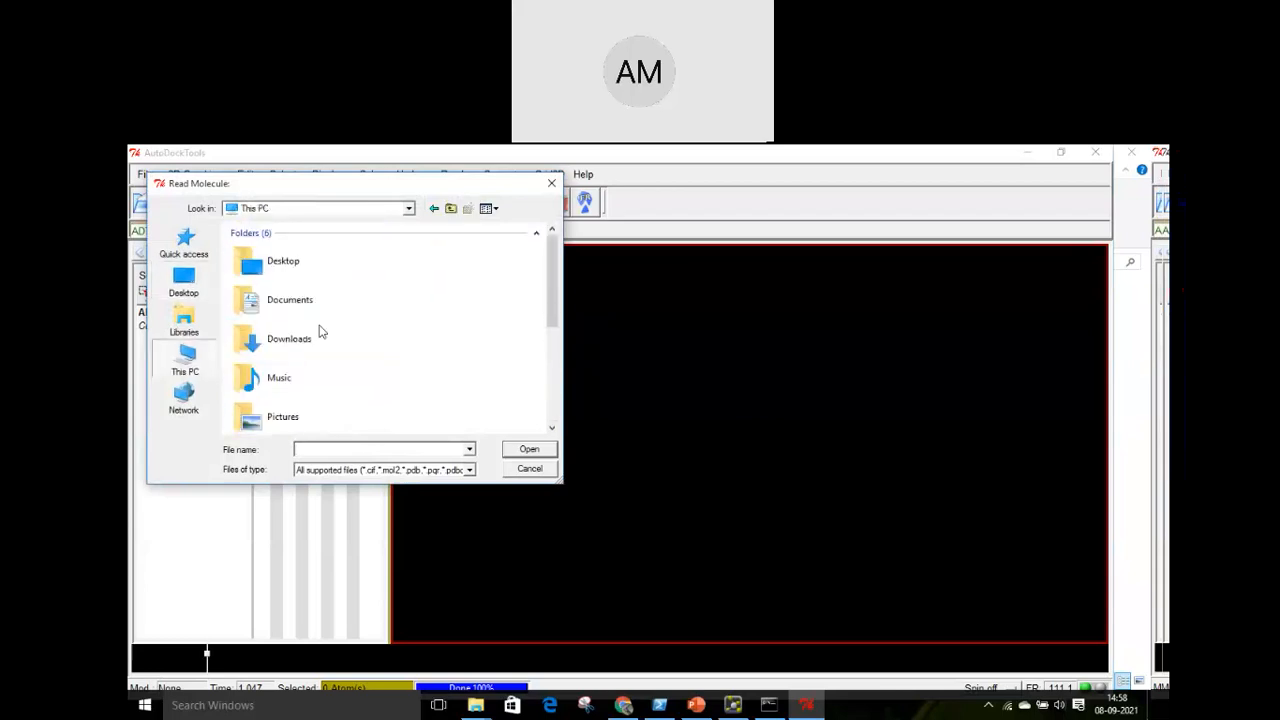
Load the Protein PDB file from New folder under FDP\autodock on Local Disk (E:)
scroll(366, 331, "down", 3)
double_click(324, 374)
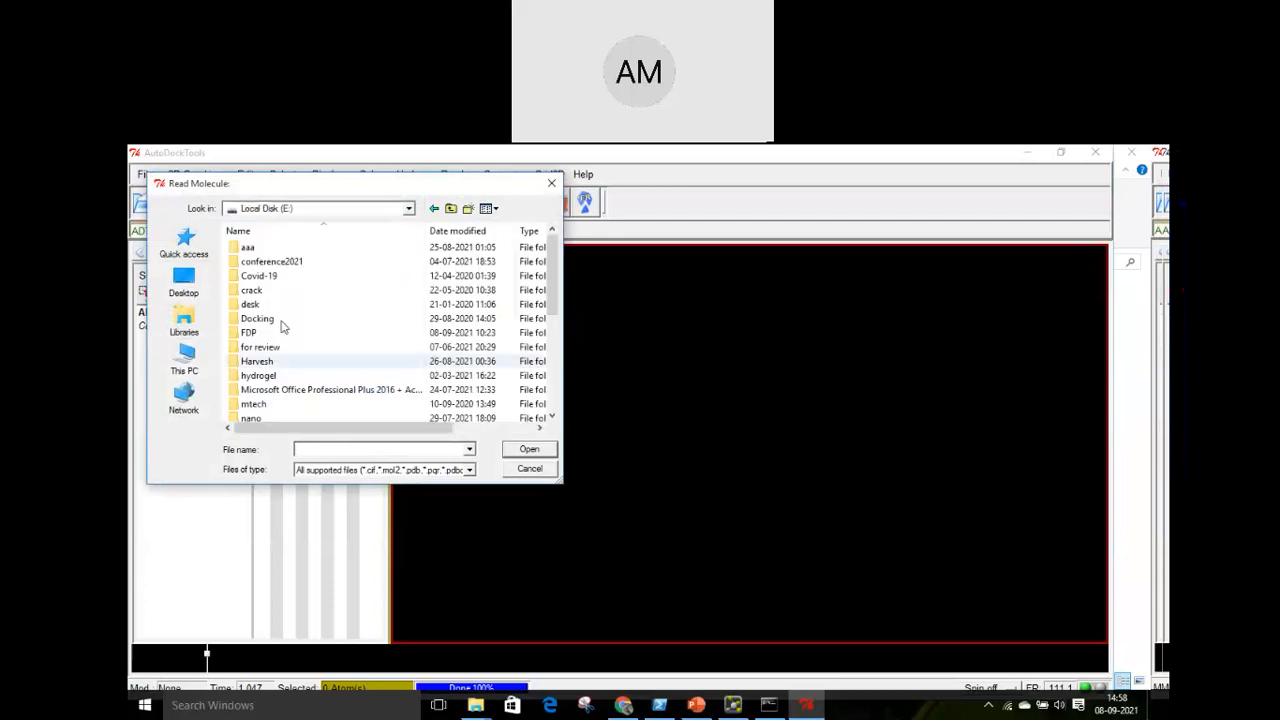
double_click(250, 333)
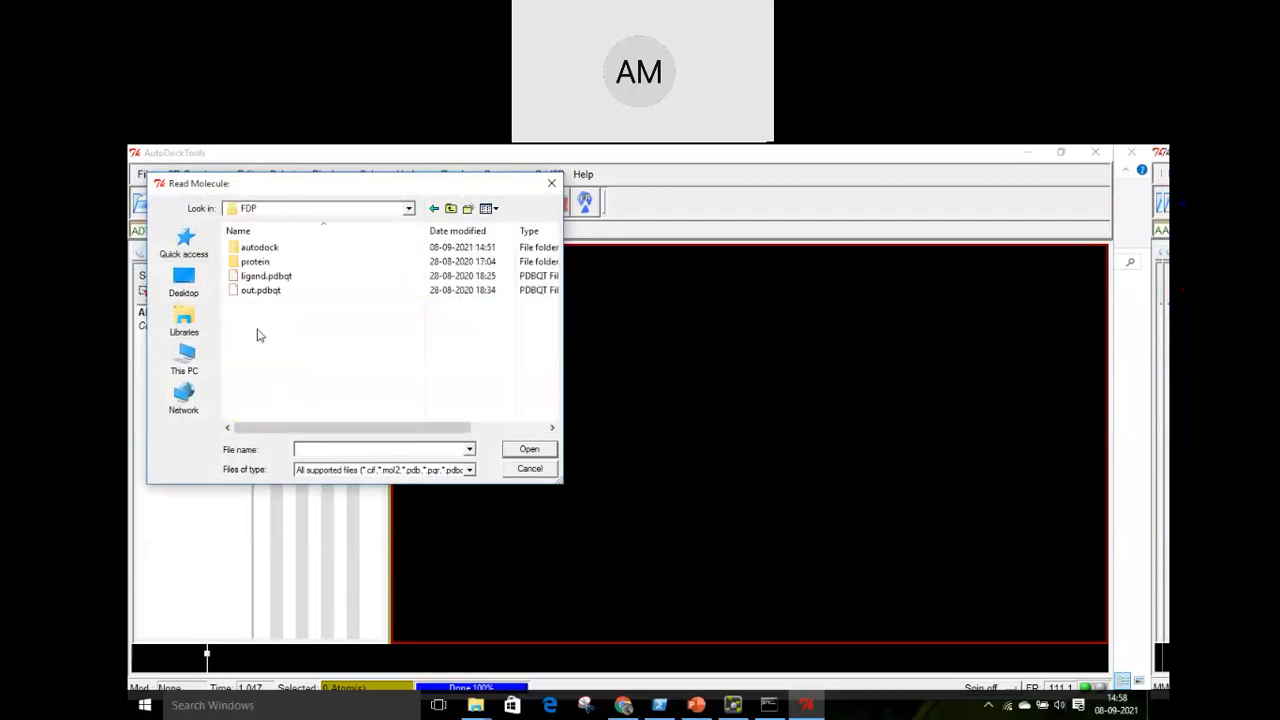
double_click(258, 262)
double_click(255, 247)
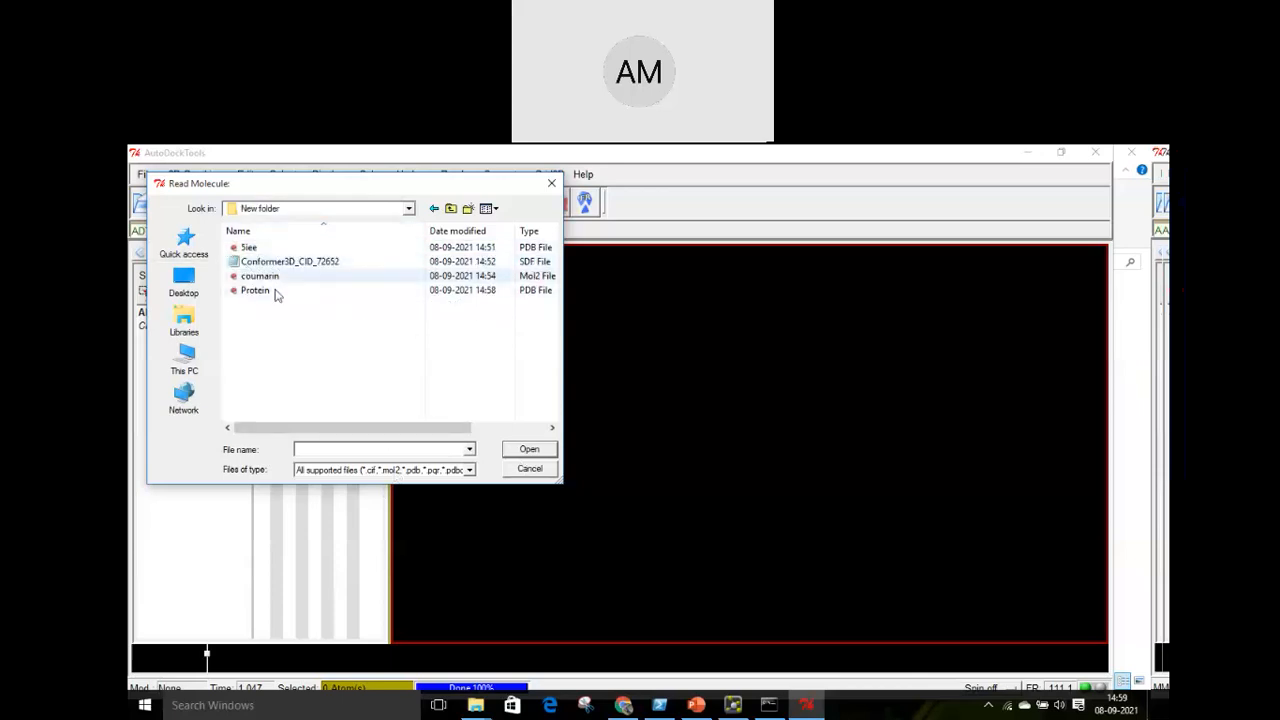
left_click(262, 291)
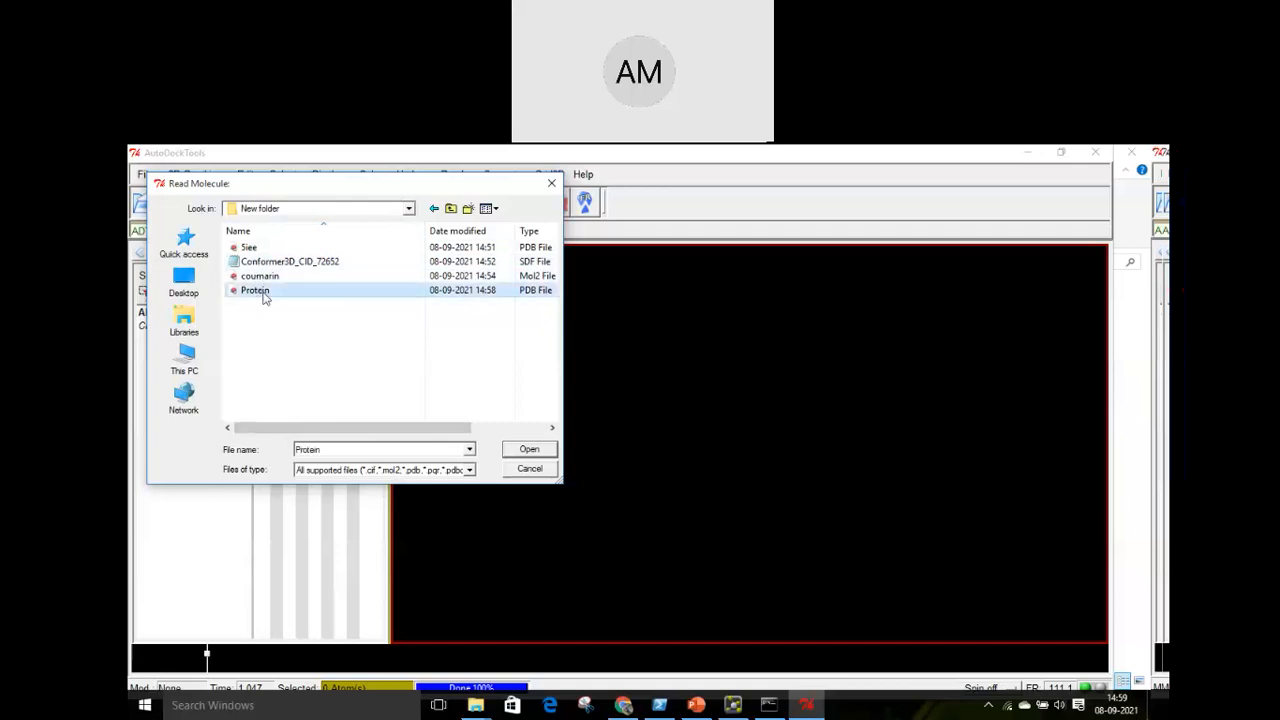
left_click(530, 451)
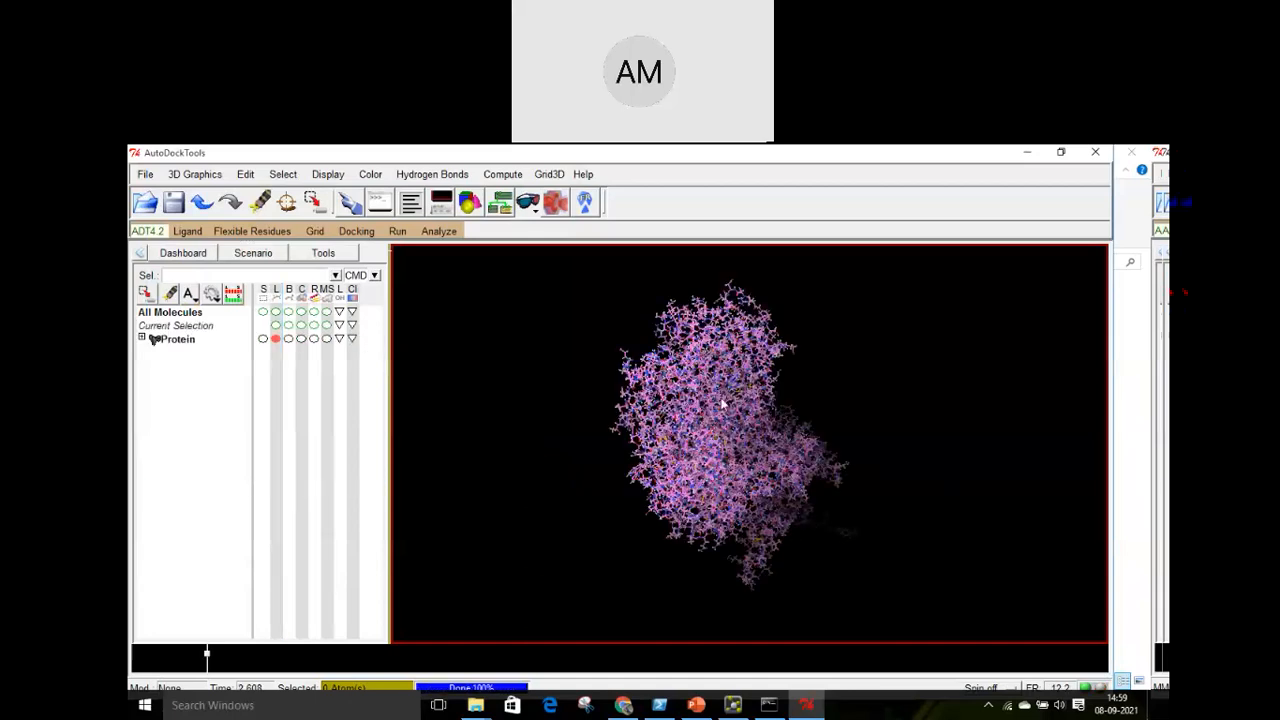
Inspect the loaded protein from another angle and delete its water molecules
right_click_drag(676, 408, 798, 423)
middle_click_drag(878, 456, 197, 360)
middle_click_drag(832, 433, 799, 438)
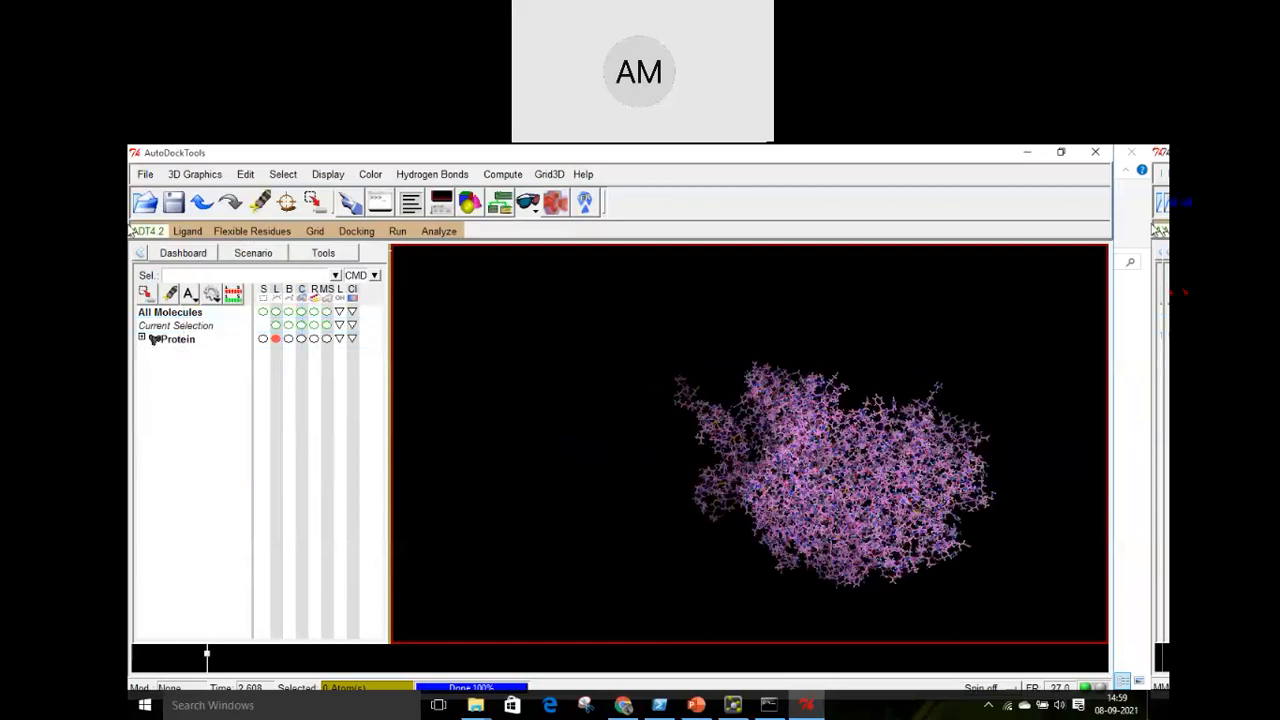
left_click(245, 175)
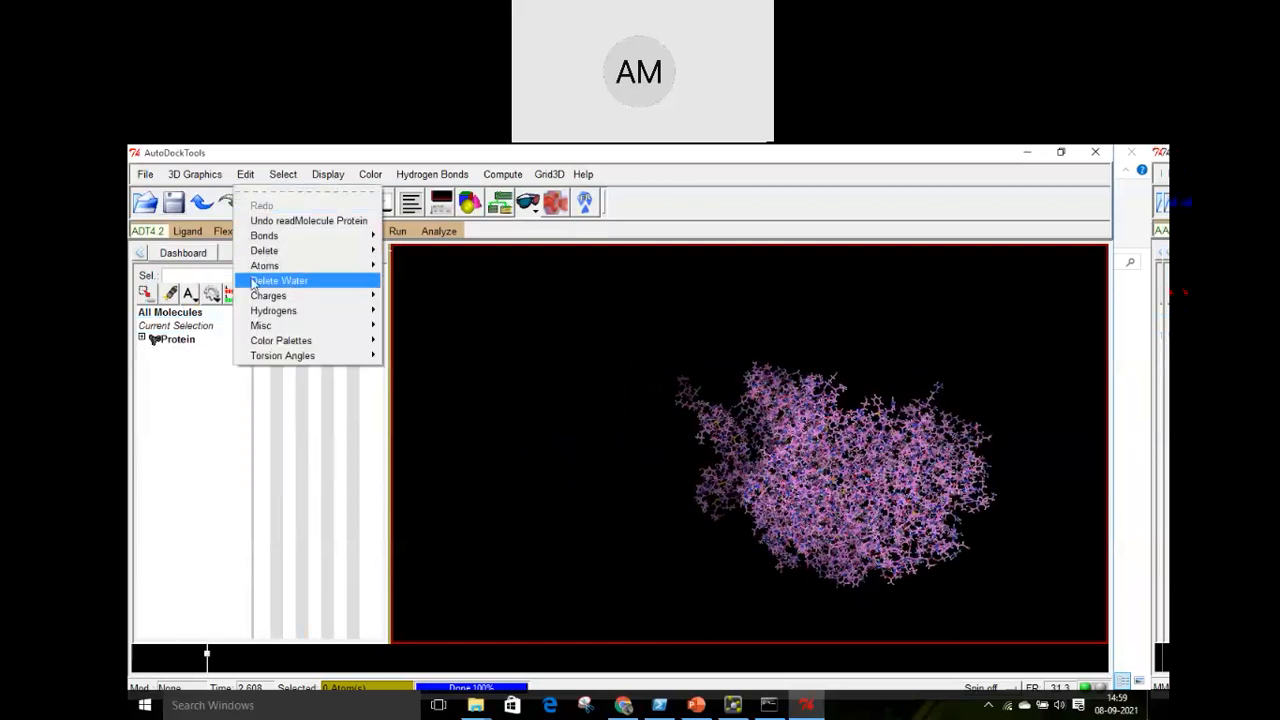
mouse_move(272, 260)
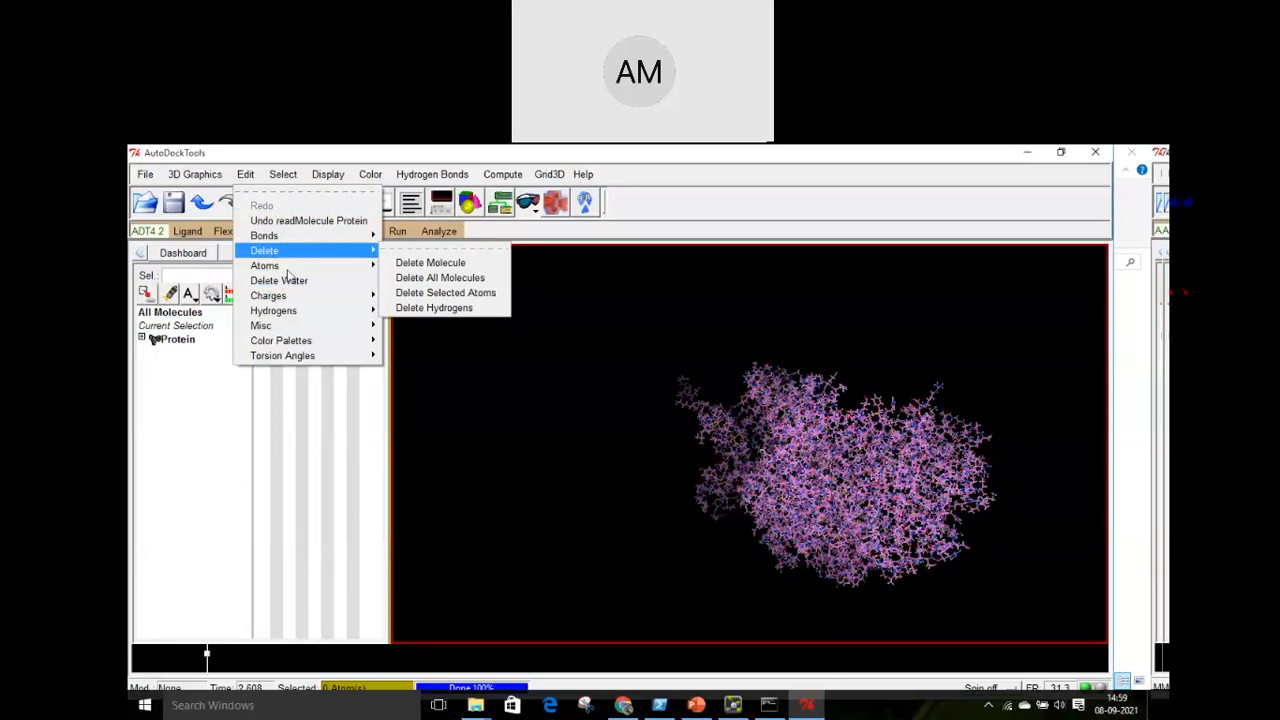
left_click(279, 280)
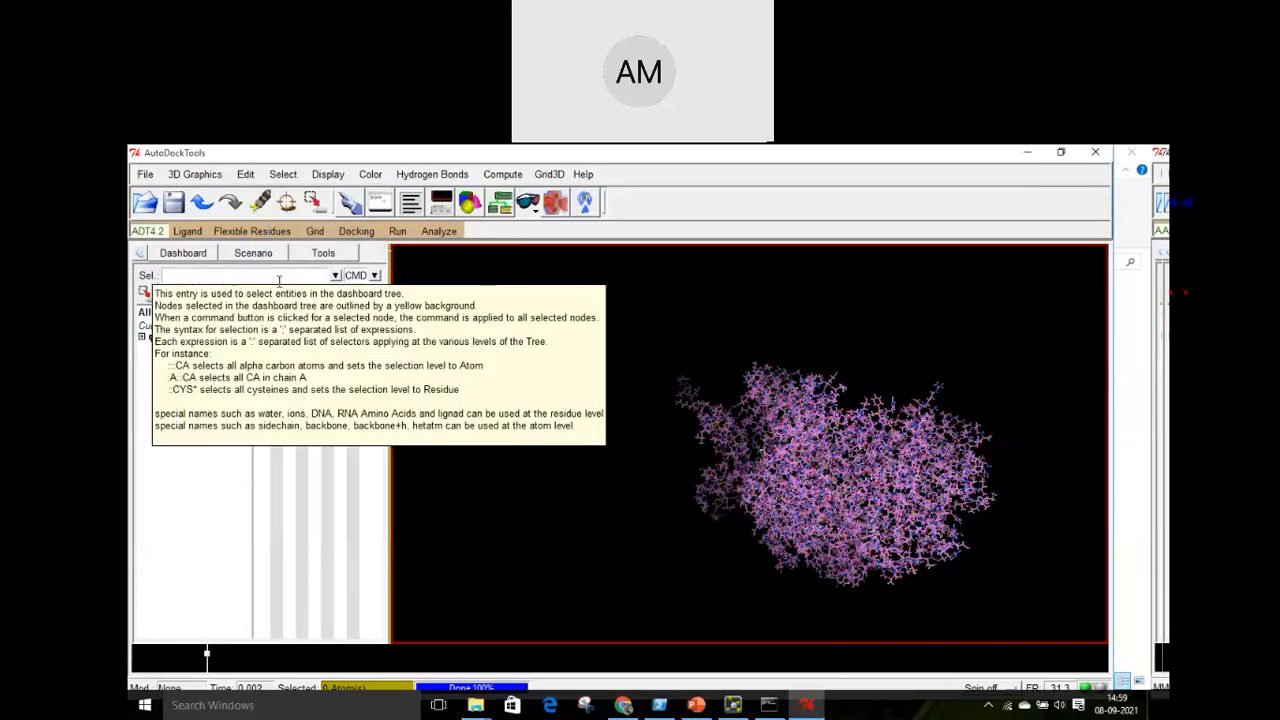
Add polar-only hydrogens to the protein with the noBondOrder method, renumbering atoms to include the new hydrogens
left_click(245, 175)
mouse_move(283, 313)
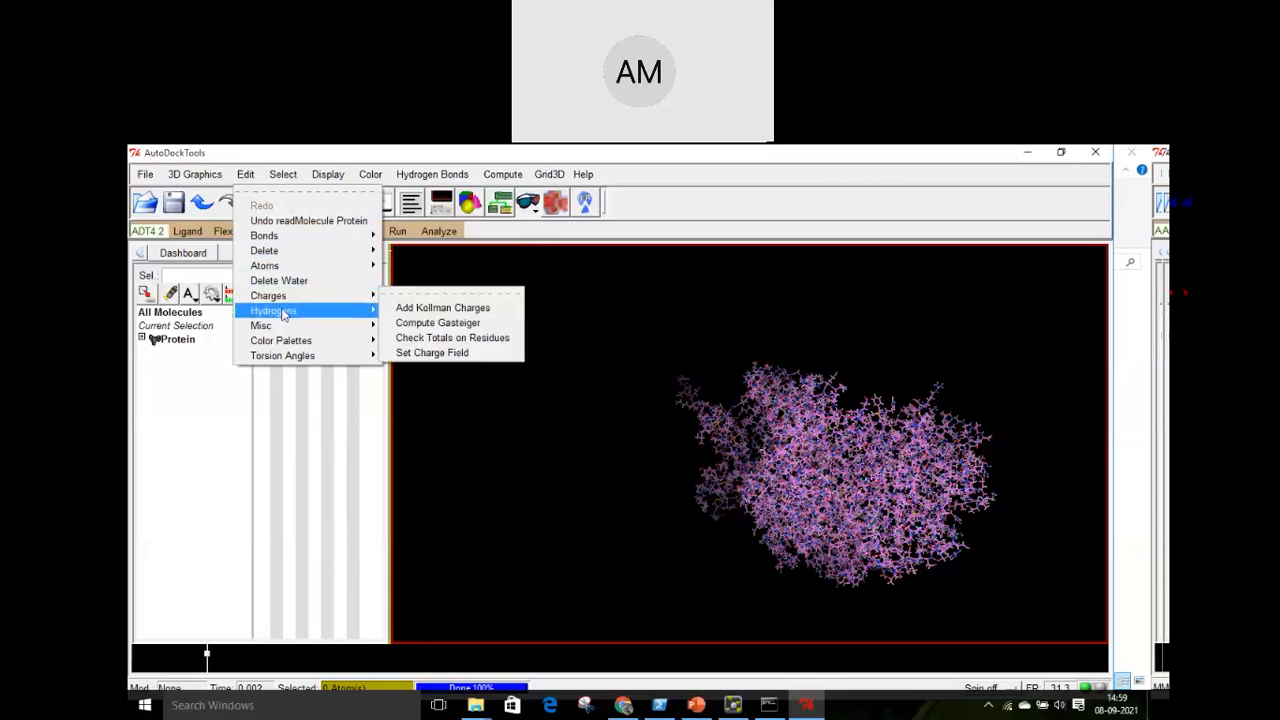
left_click(405, 324)
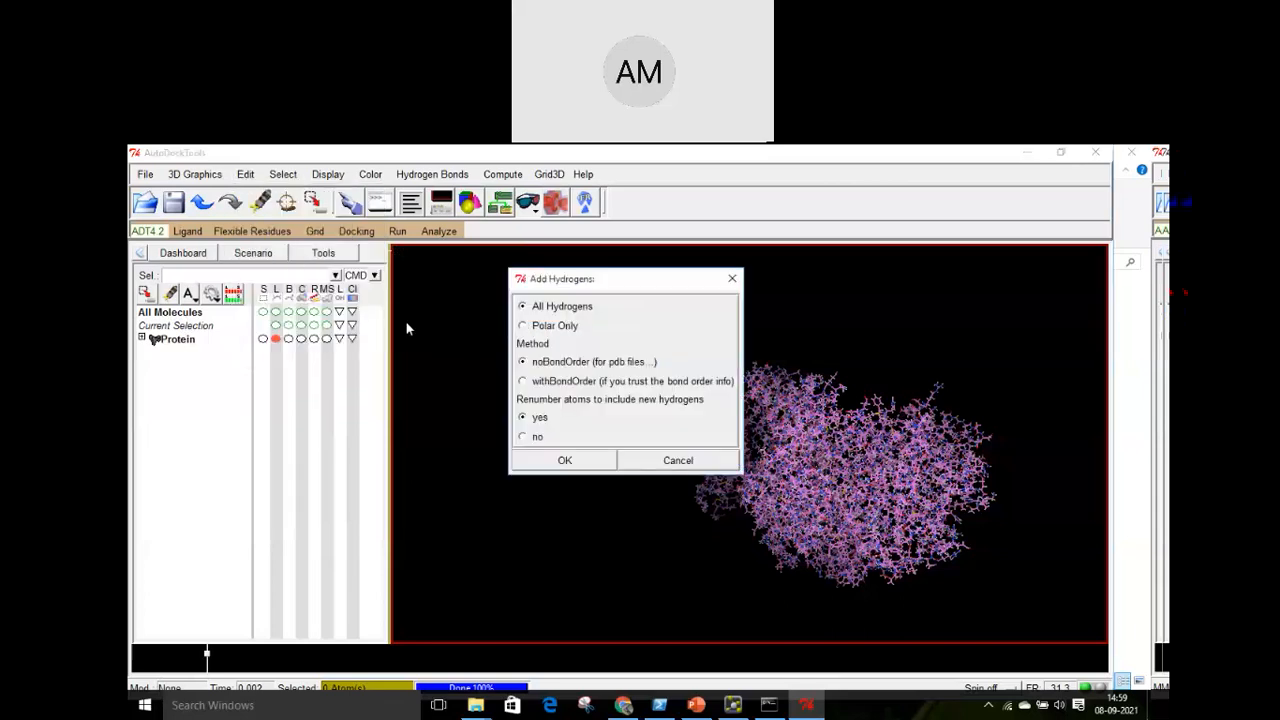
left_click(521, 327)
left_click(571, 460)
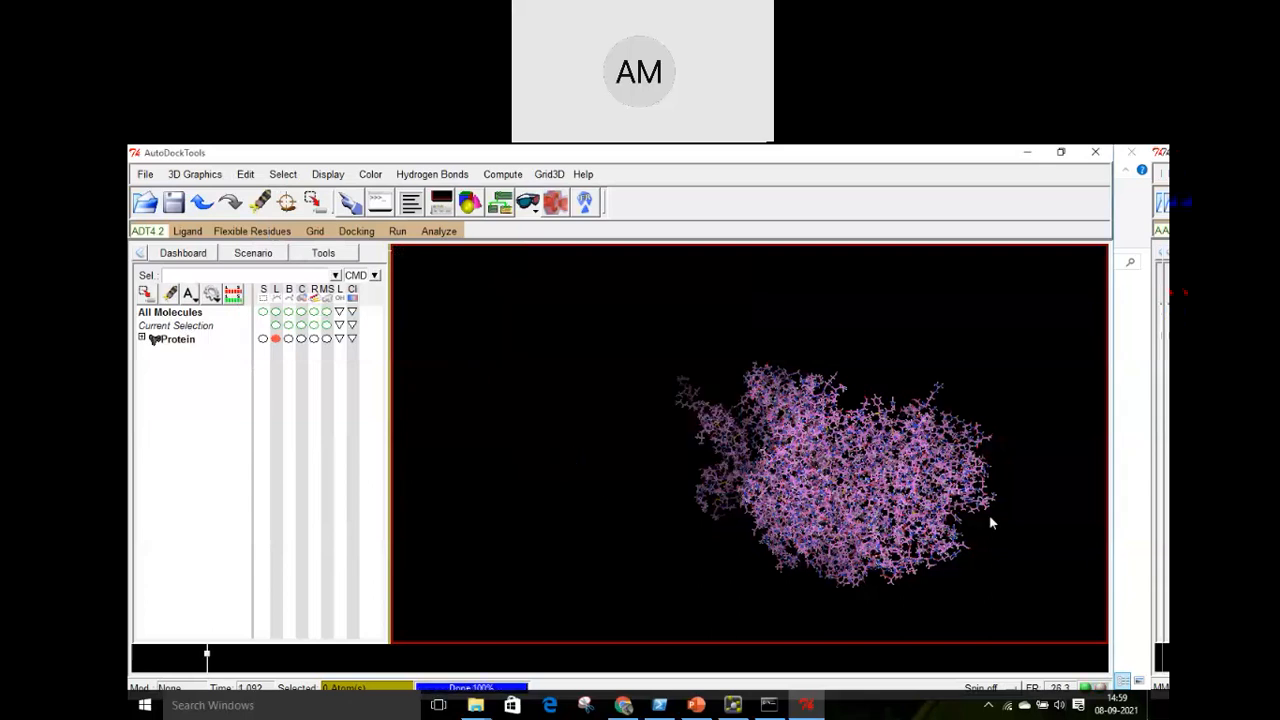
Add Kollman charges to the protein and accept the charge notice
left_click(245, 175)
mouse_move(358, 298)
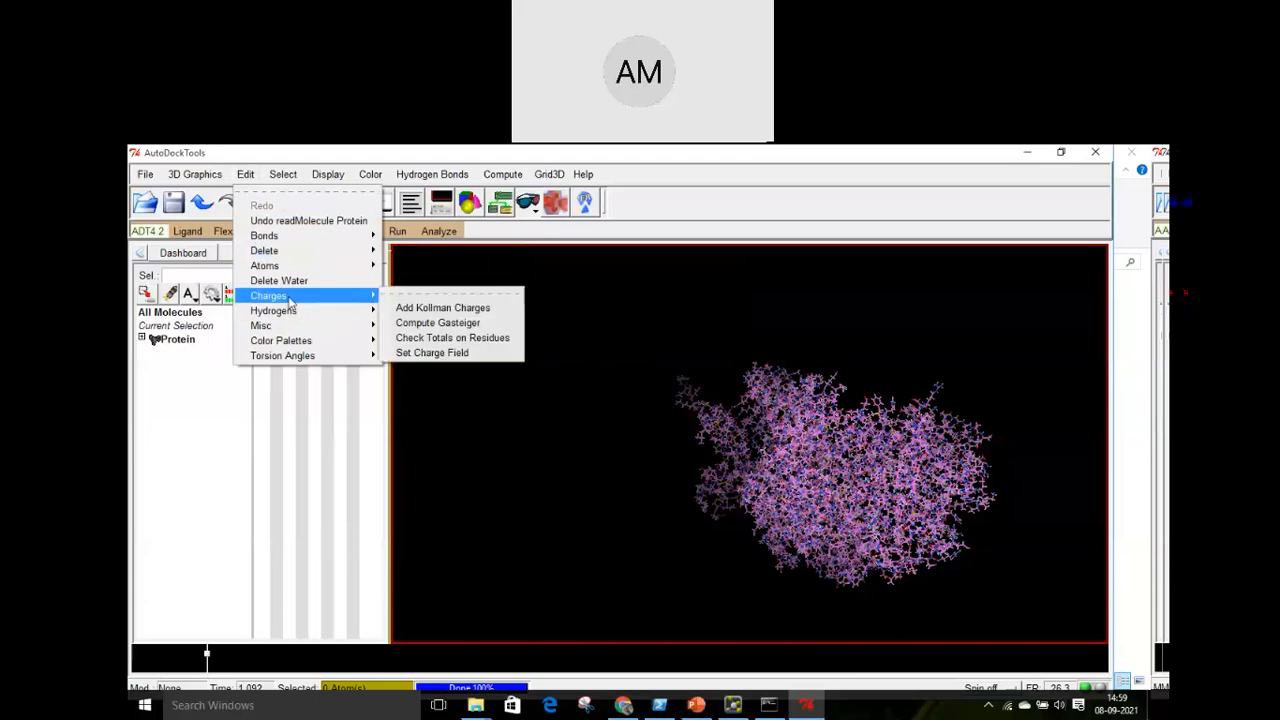
left_click(437, 310)
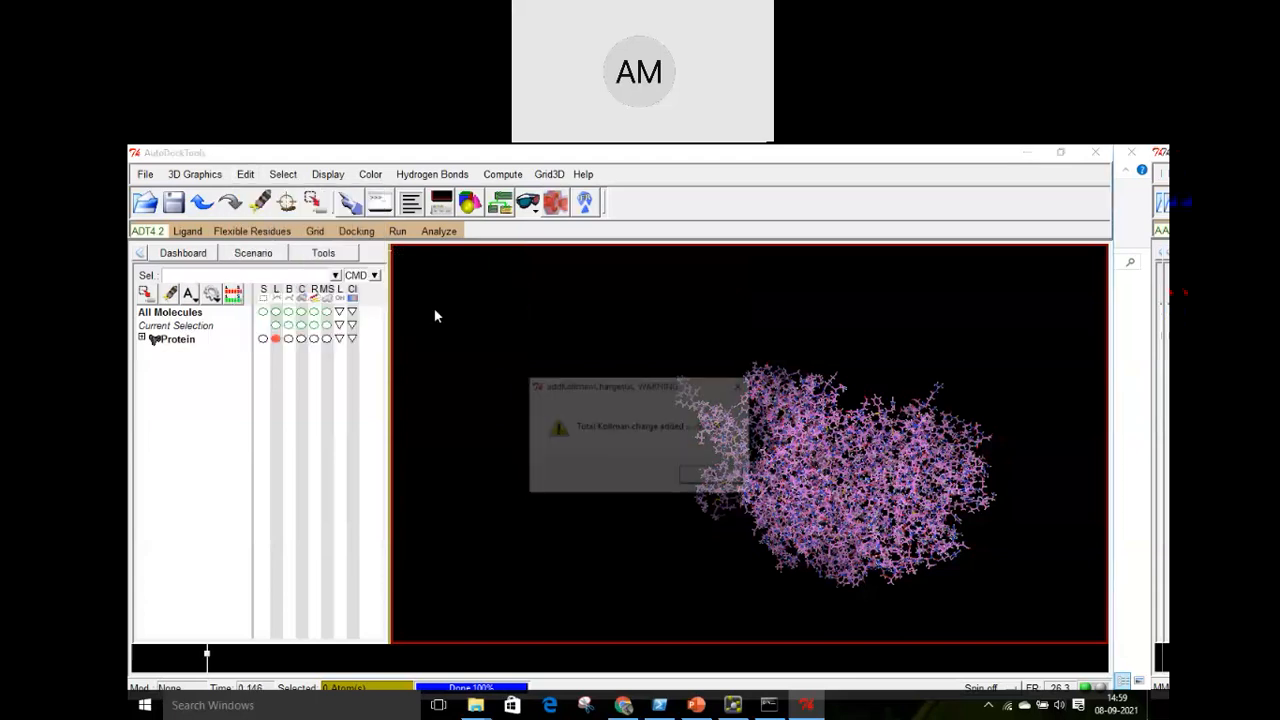
left_click(714, 477)
Check the charge totals on the protein's residues and dismiss the results
left_click(245, 174)
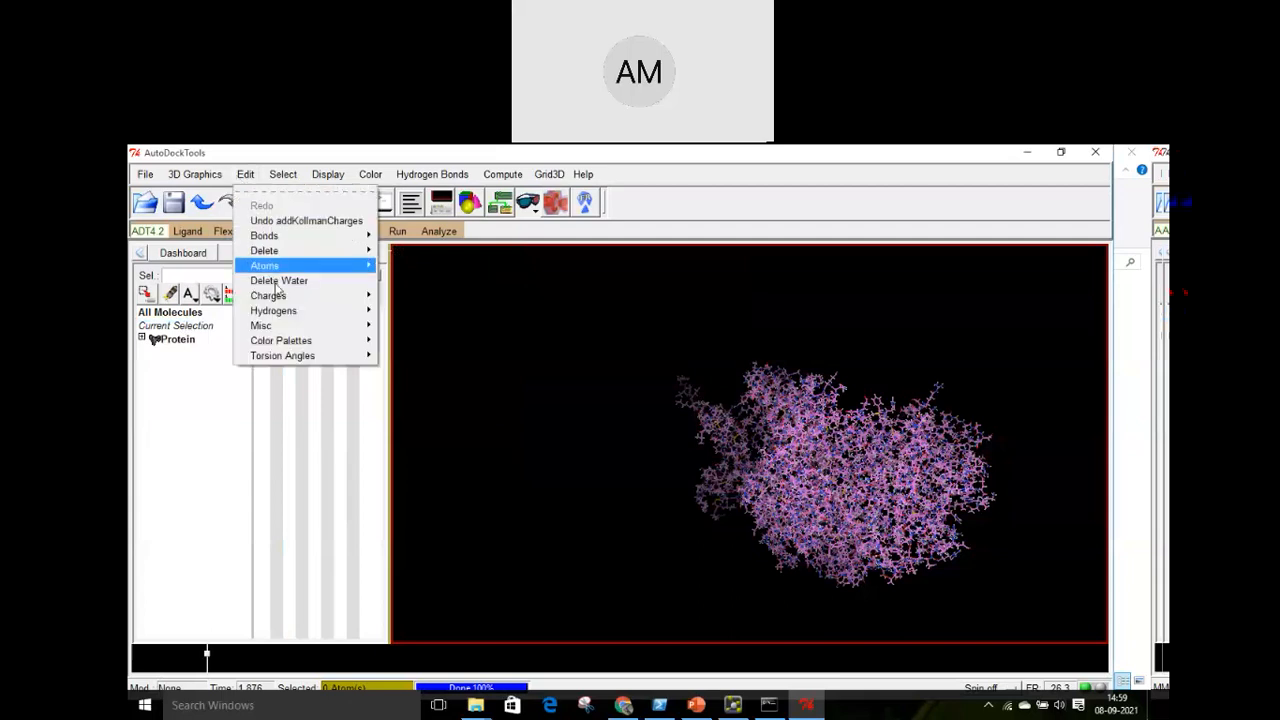
mouse_move(279, 299)
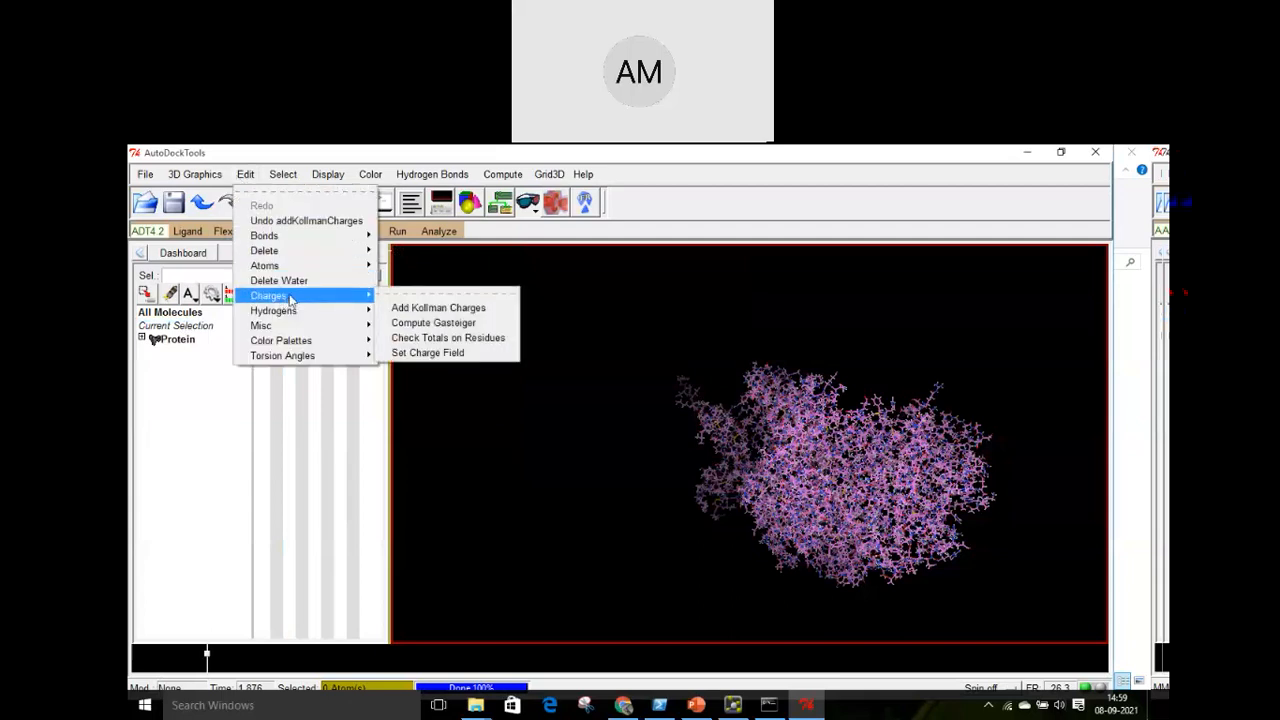
left_click(409, 341)
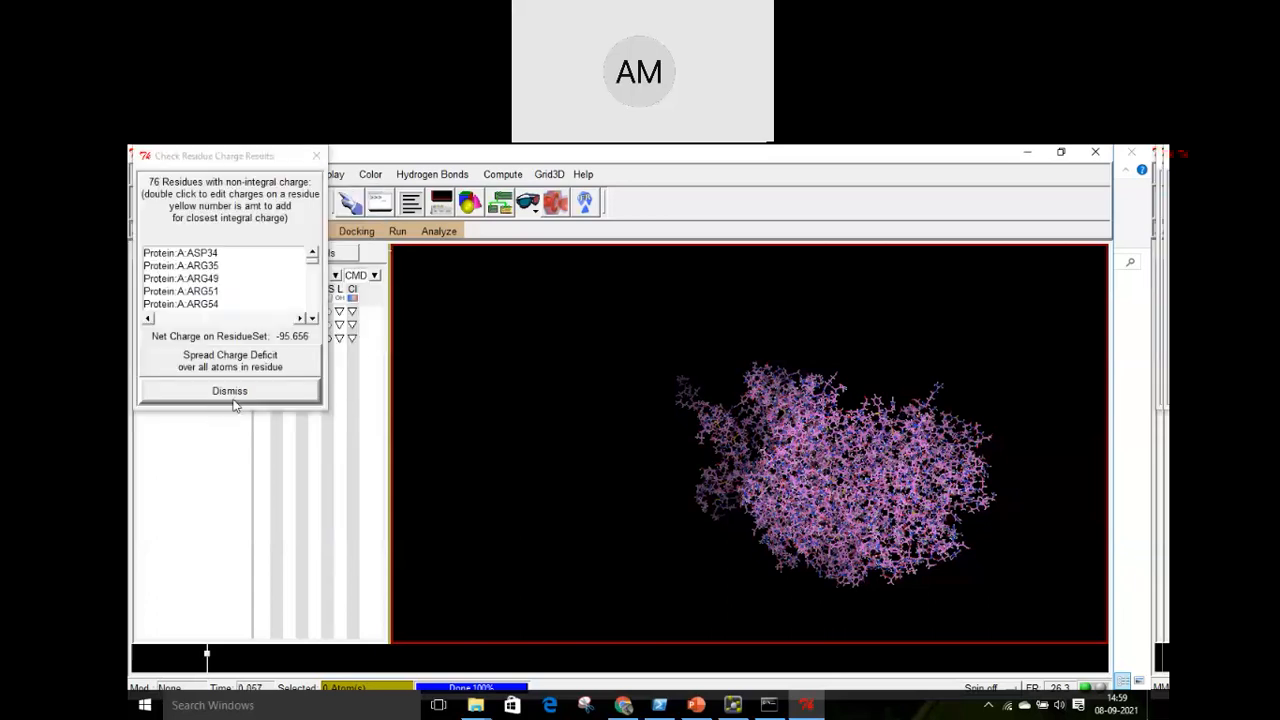
left_click(230, 391)
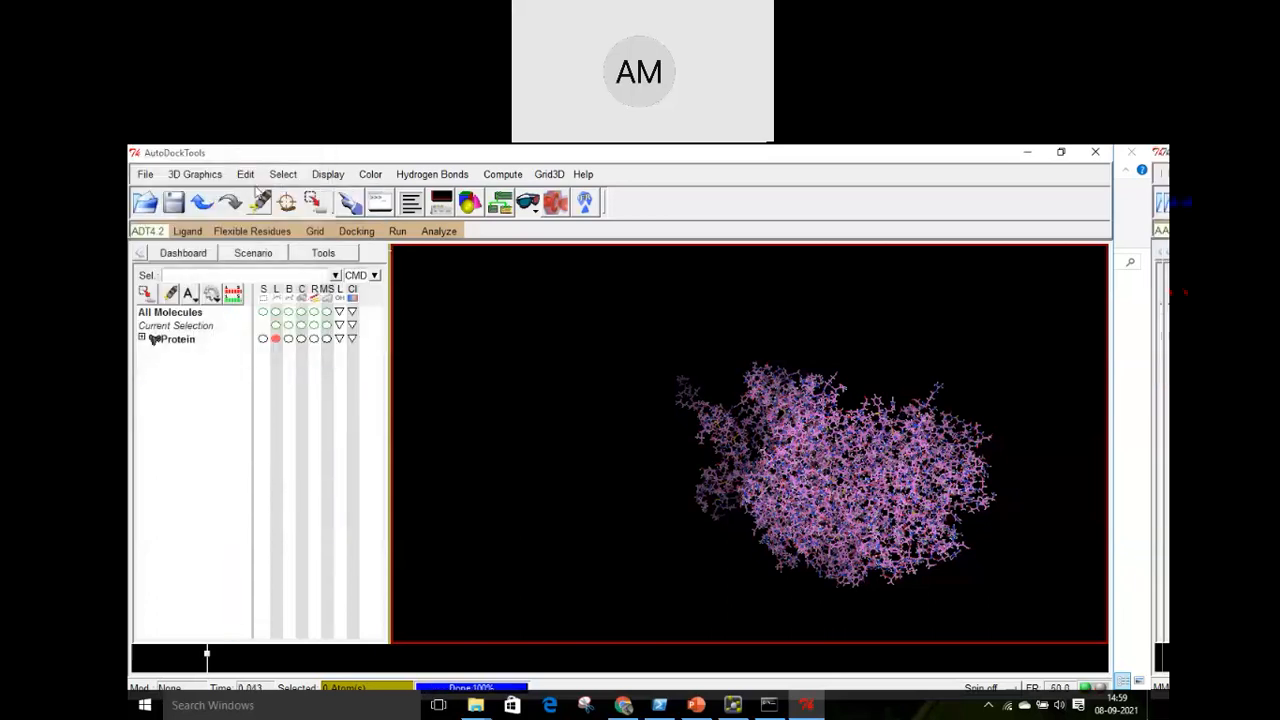
Assign AD4 atom types to the protein
left_click(245, 174)
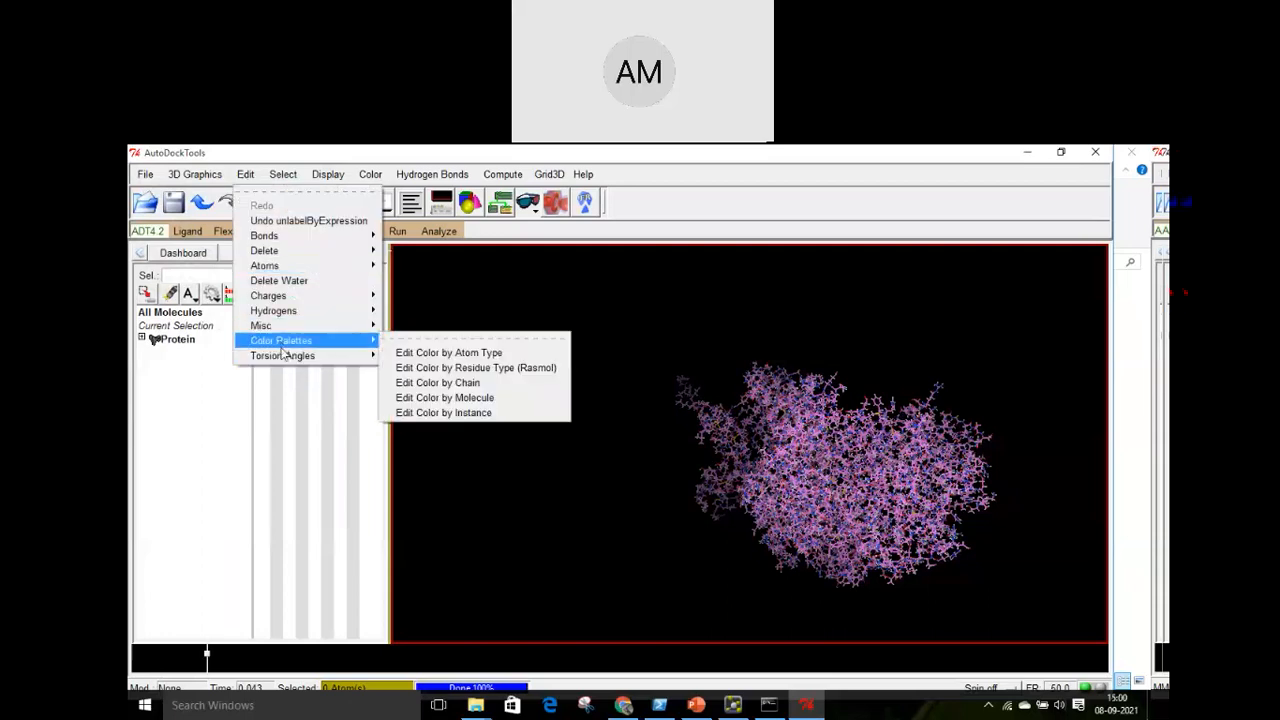
mouse_move(294, 300)
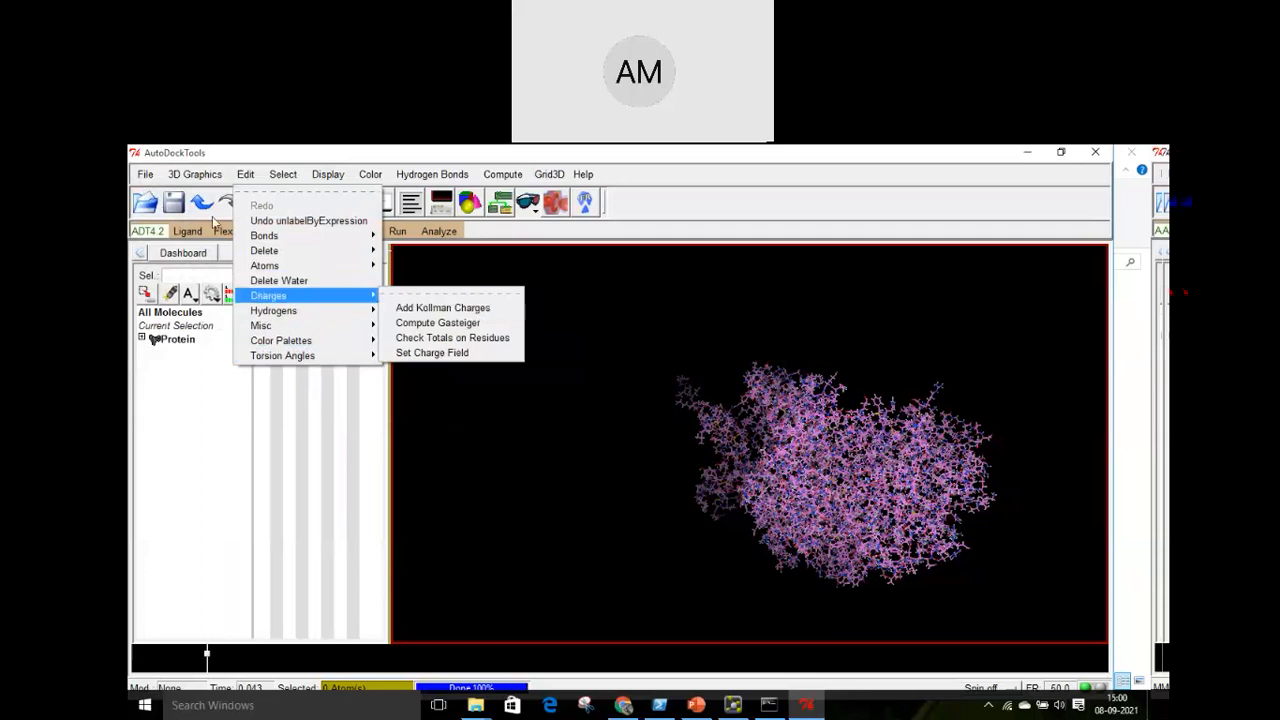
left_click(247, 176)
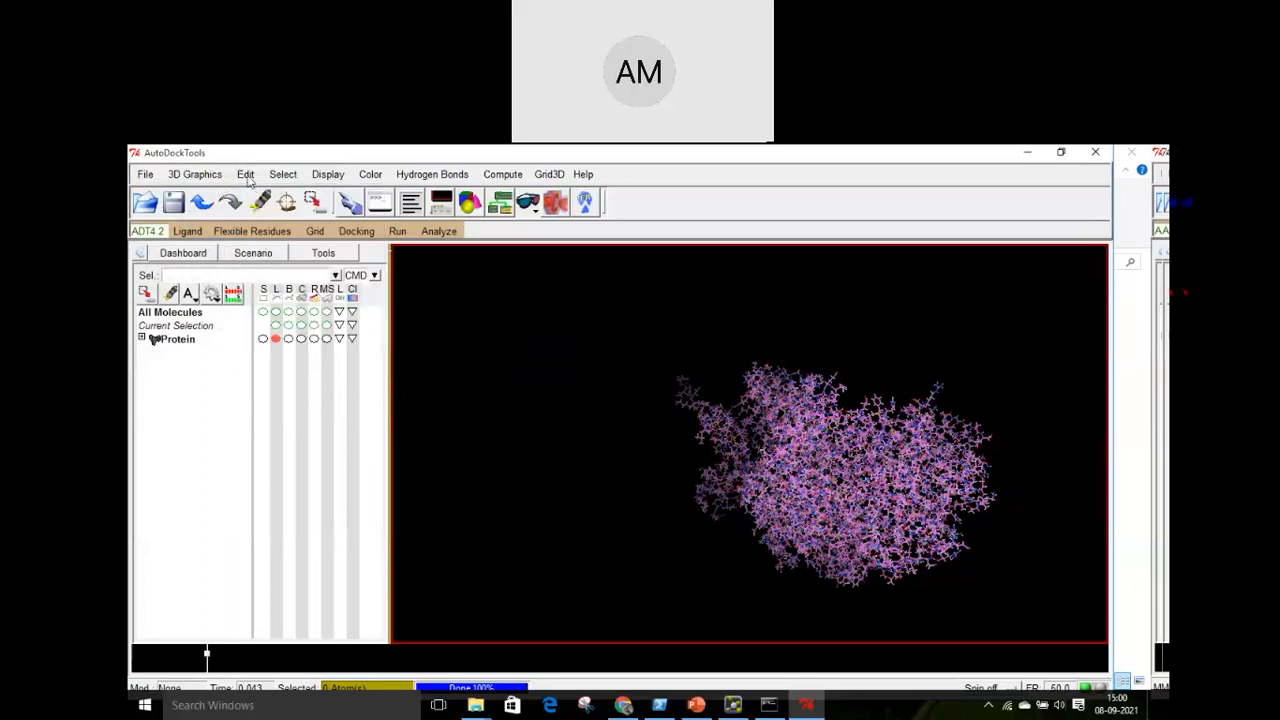
left_click(247, 176)
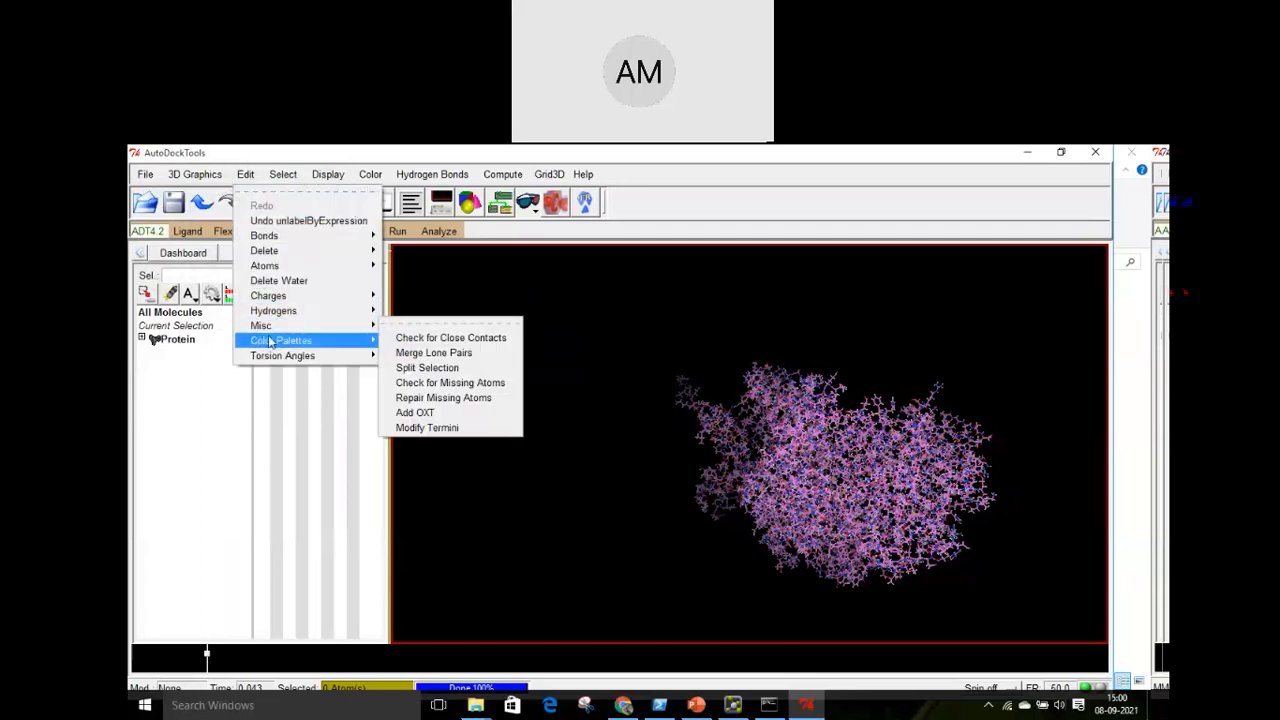
mouse_move(280, 325)
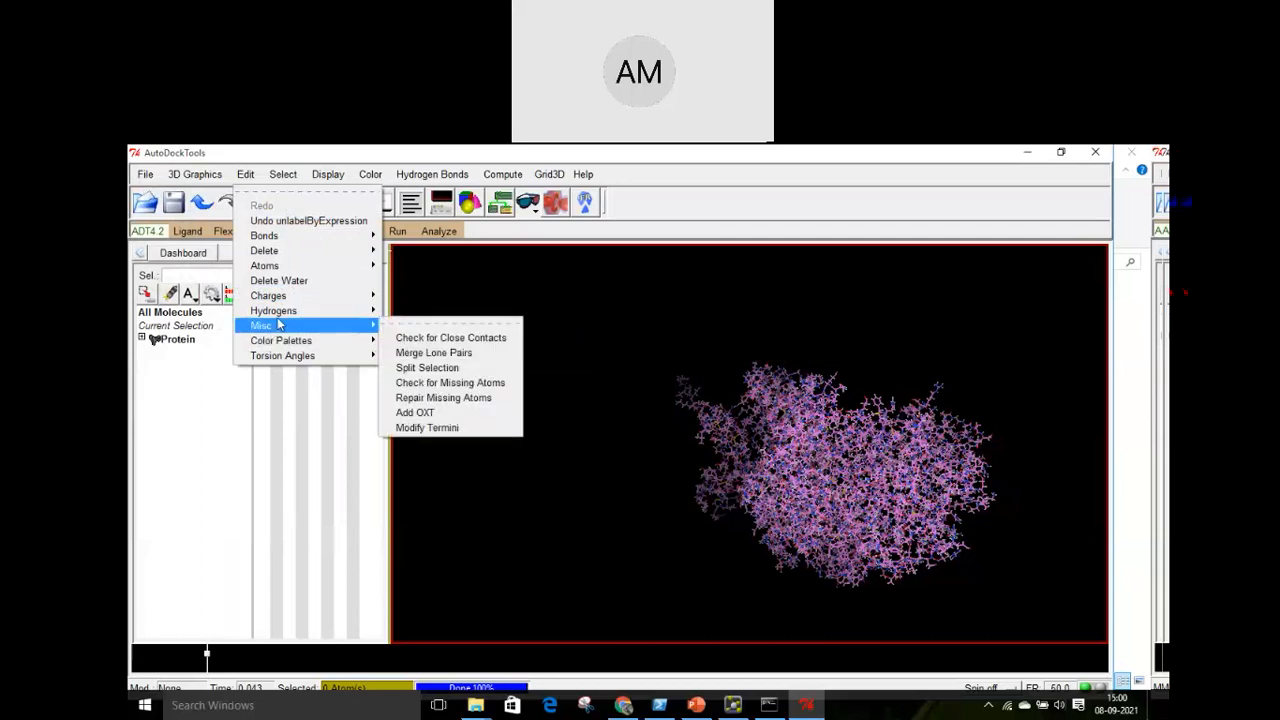
mouse_move(283, 300)
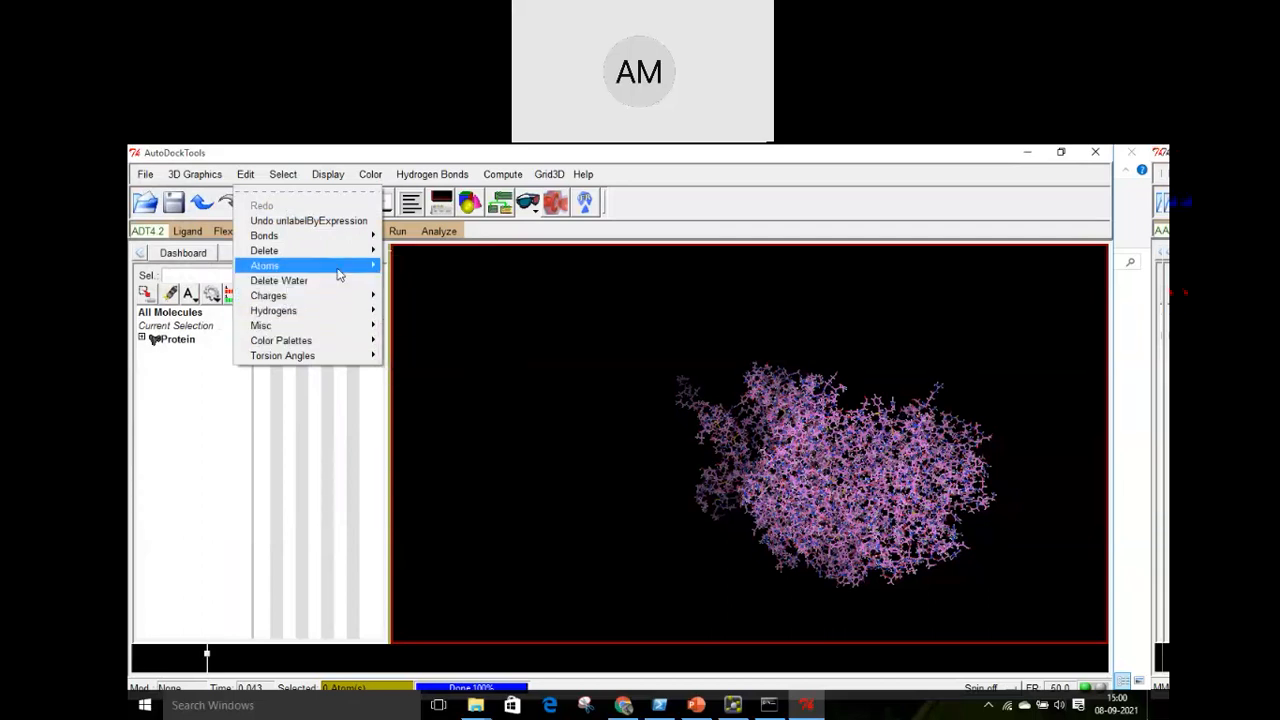
mouse_move(338, 275)
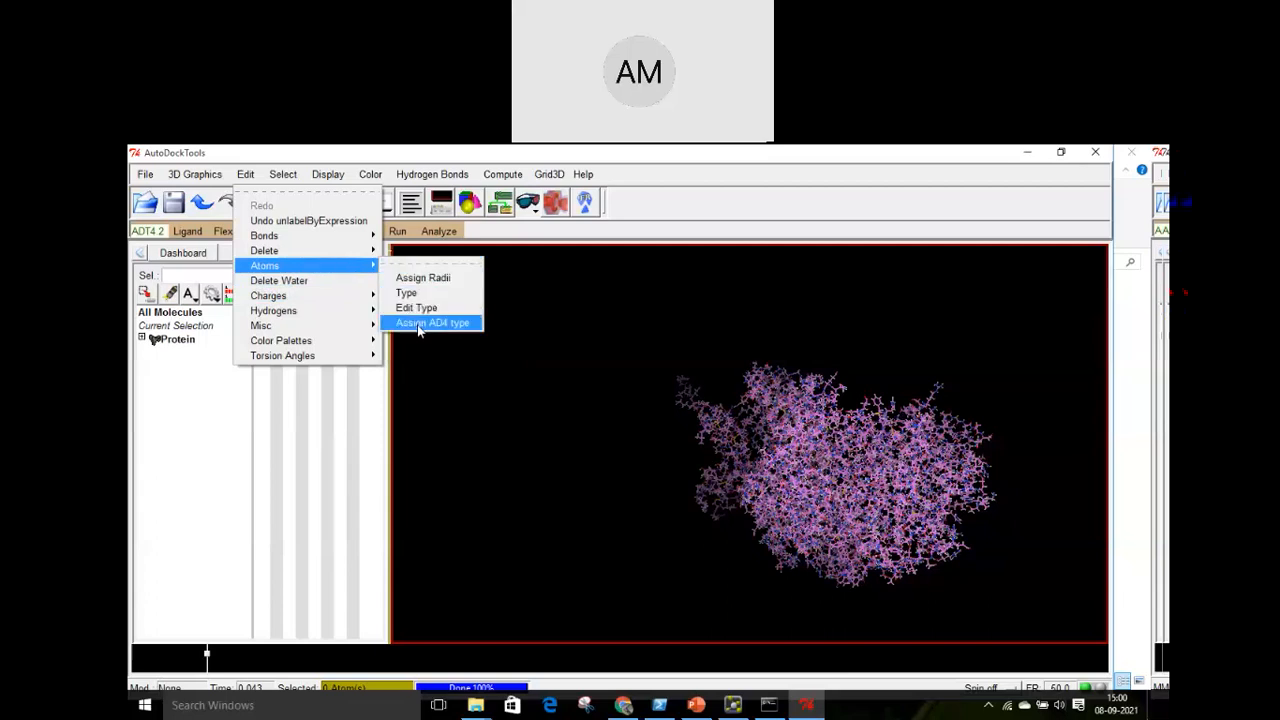
left_click(419, 324)
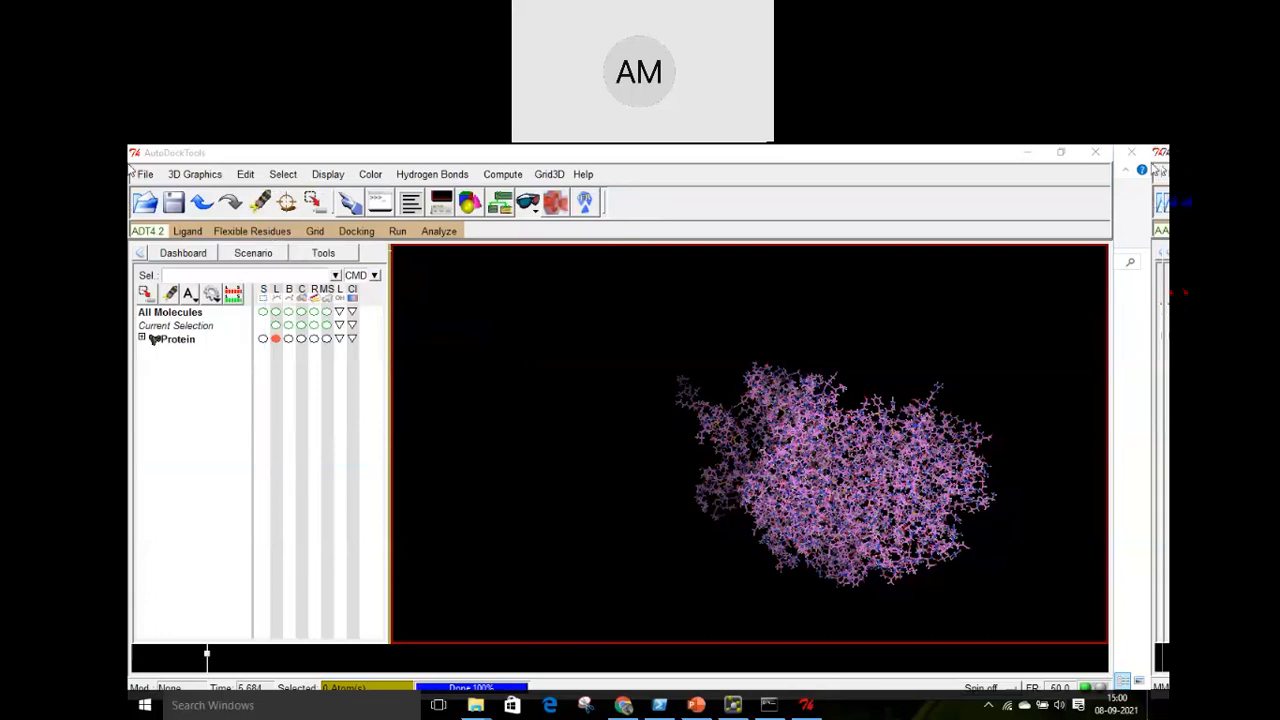
Write the protein to Protein.pdbqt, replacing the default record selection with the ATOM, CONECT and END records
left_click(145, 174)
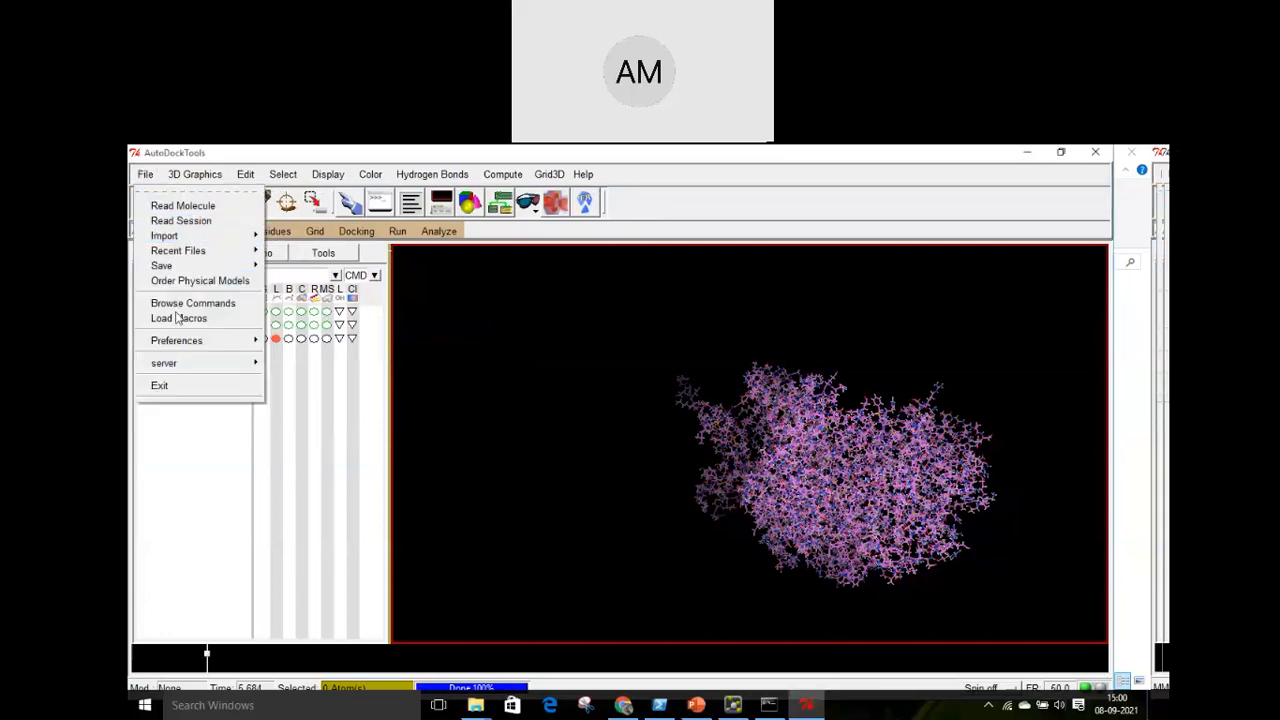
mouse_move(187, 249)
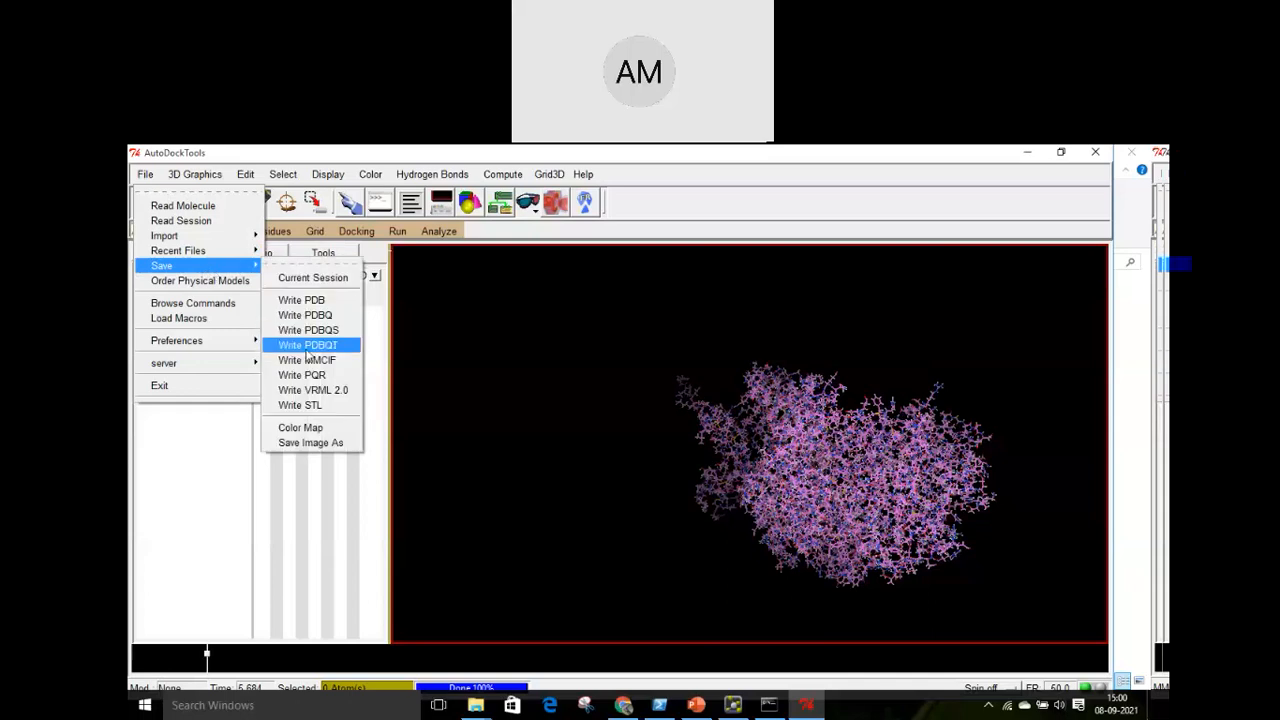
left_click(306, 352)
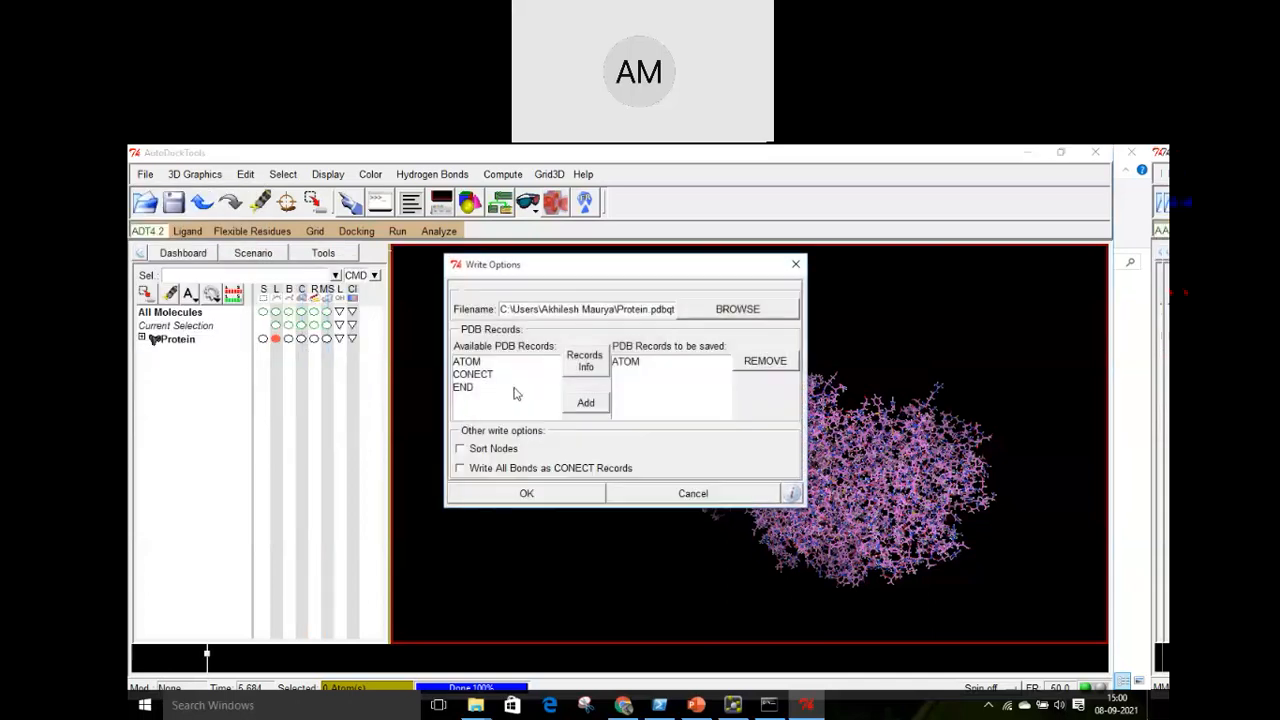
left_click(626, 366)
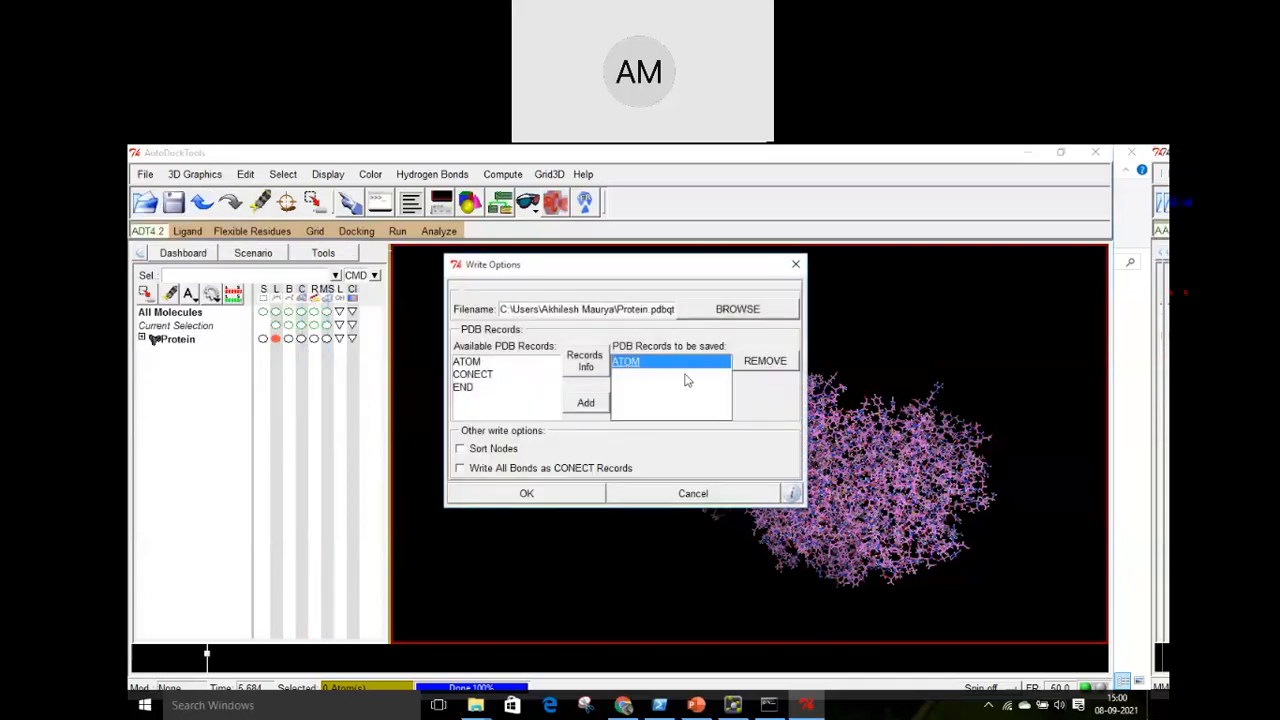
left_click(760, 362)
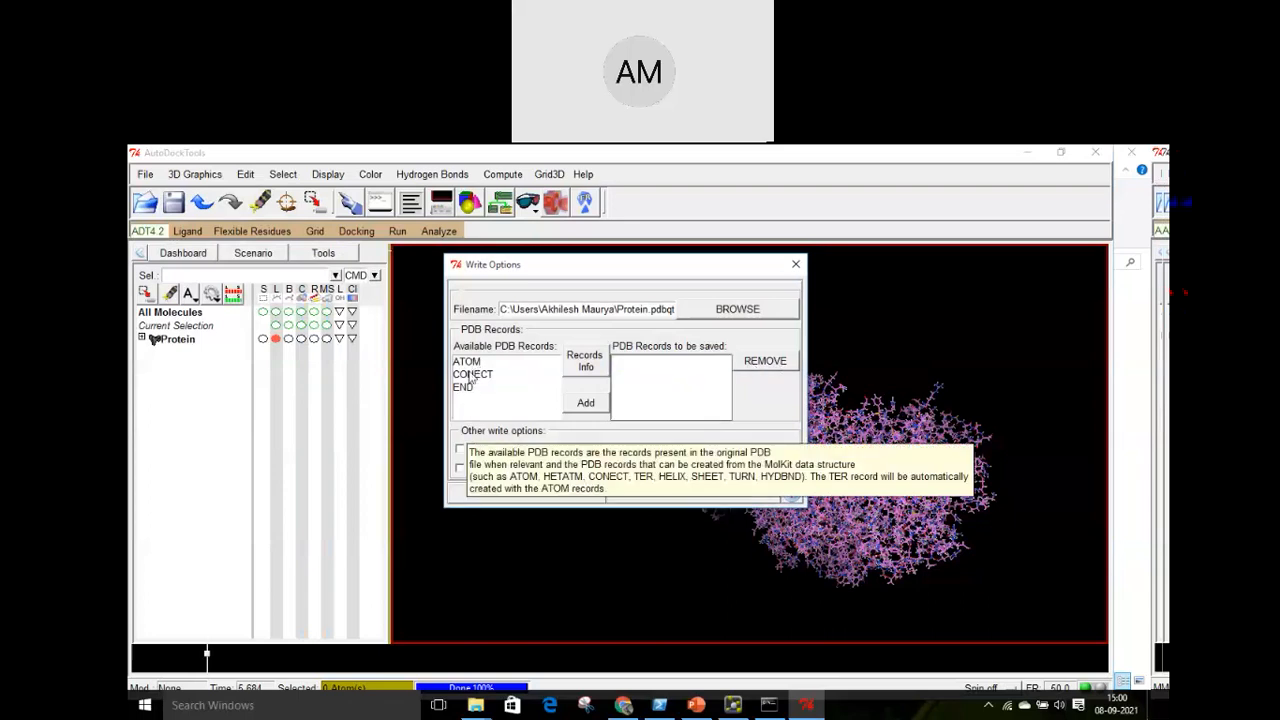
left_click_drag(468, 362, 468, 388)
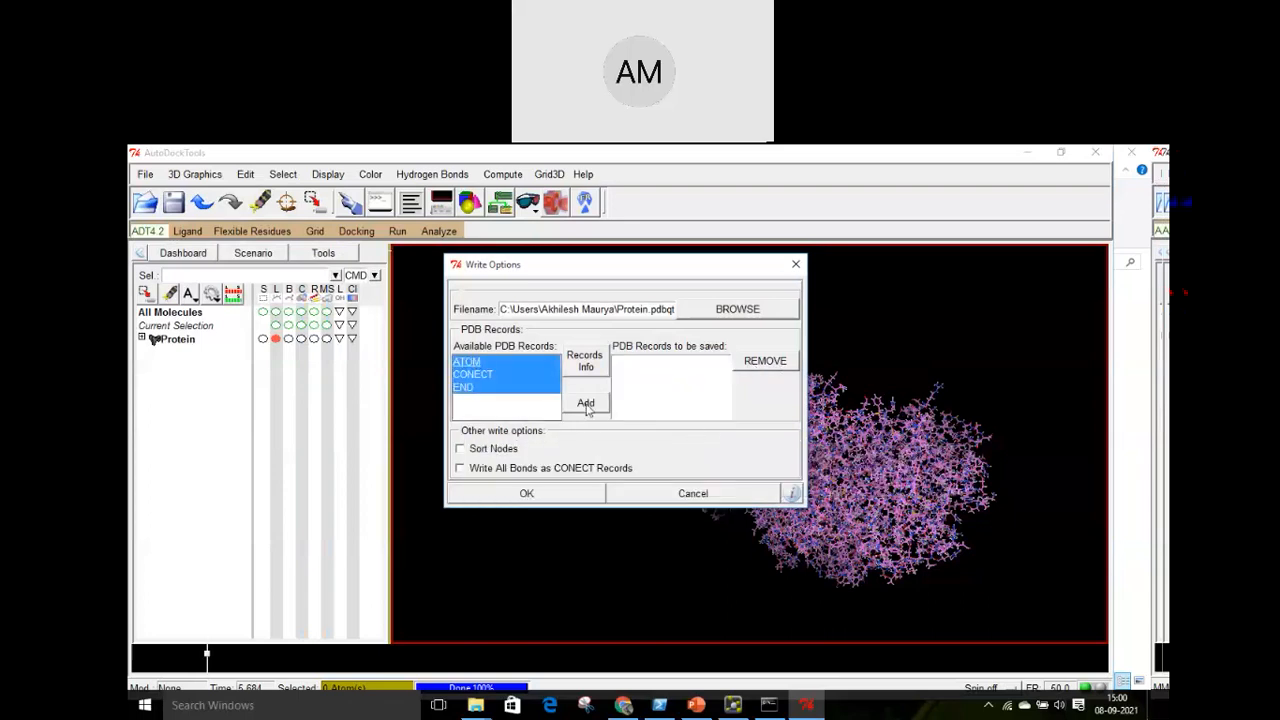
left_click(588, 404)
left_click(561, 496)
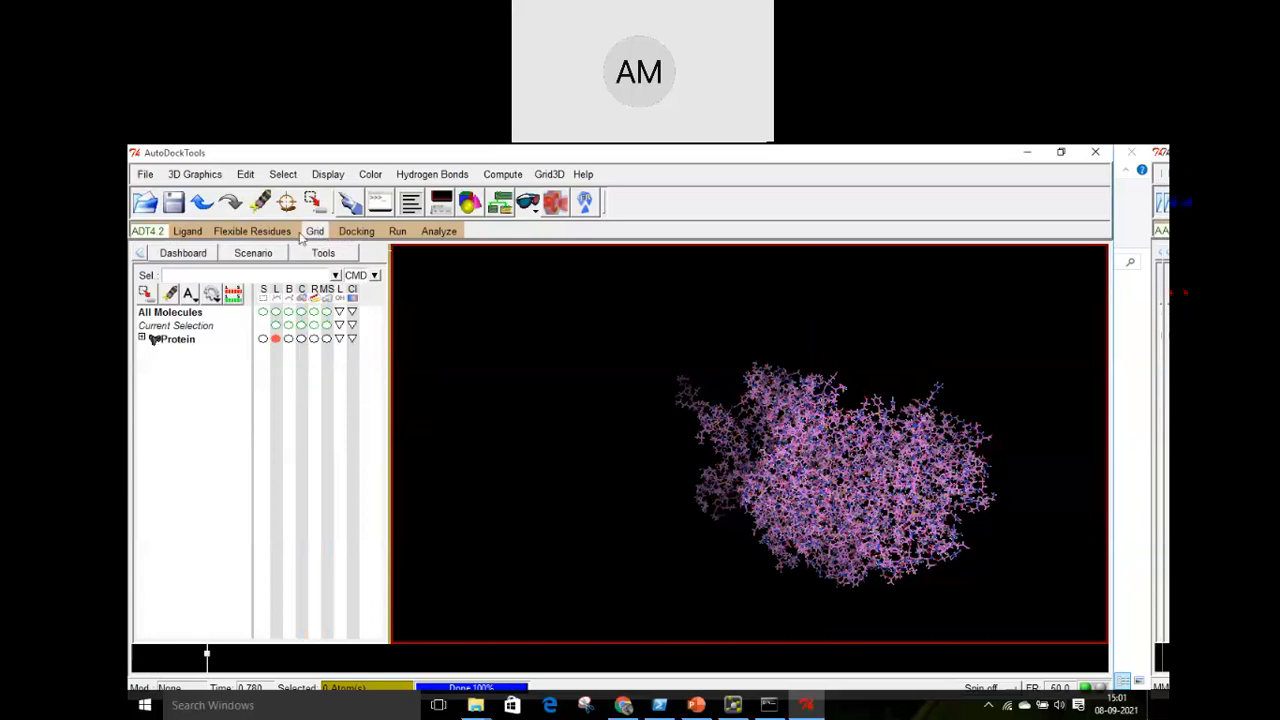
Write the protein to Protein.pdbqt again with only the default ATOM records
left_click(314, 232)
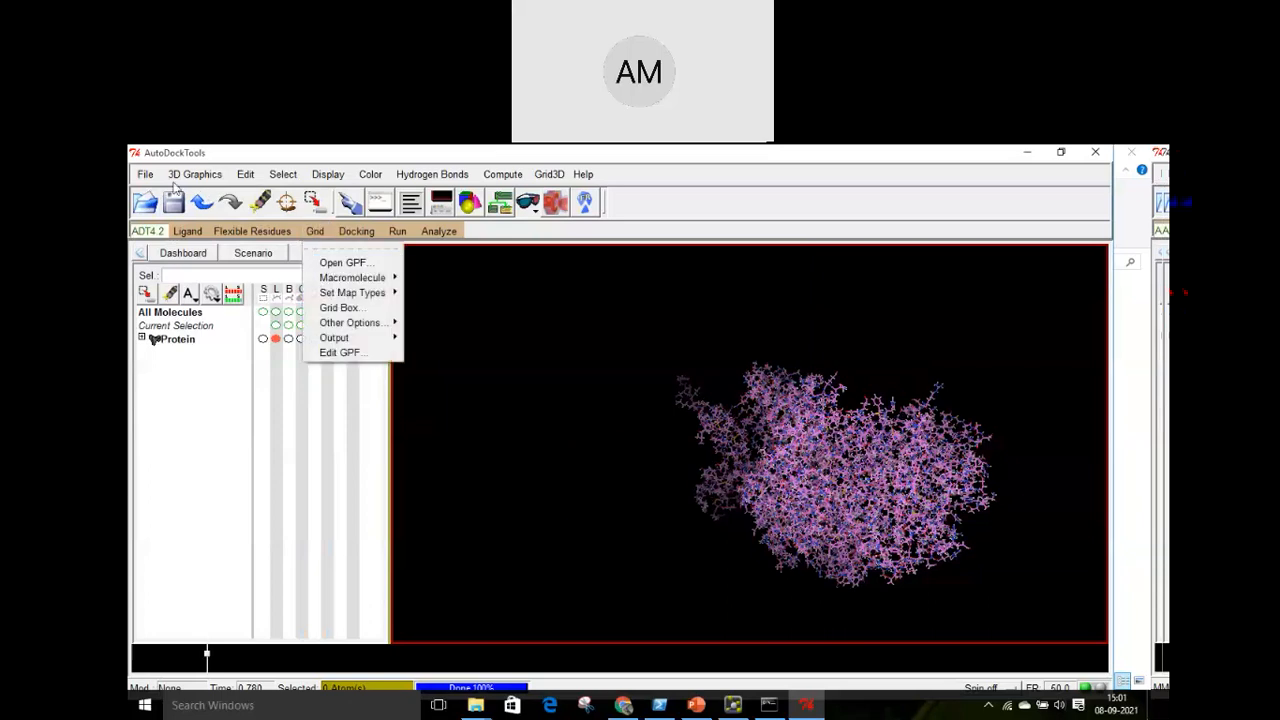
left_click(145, 175)
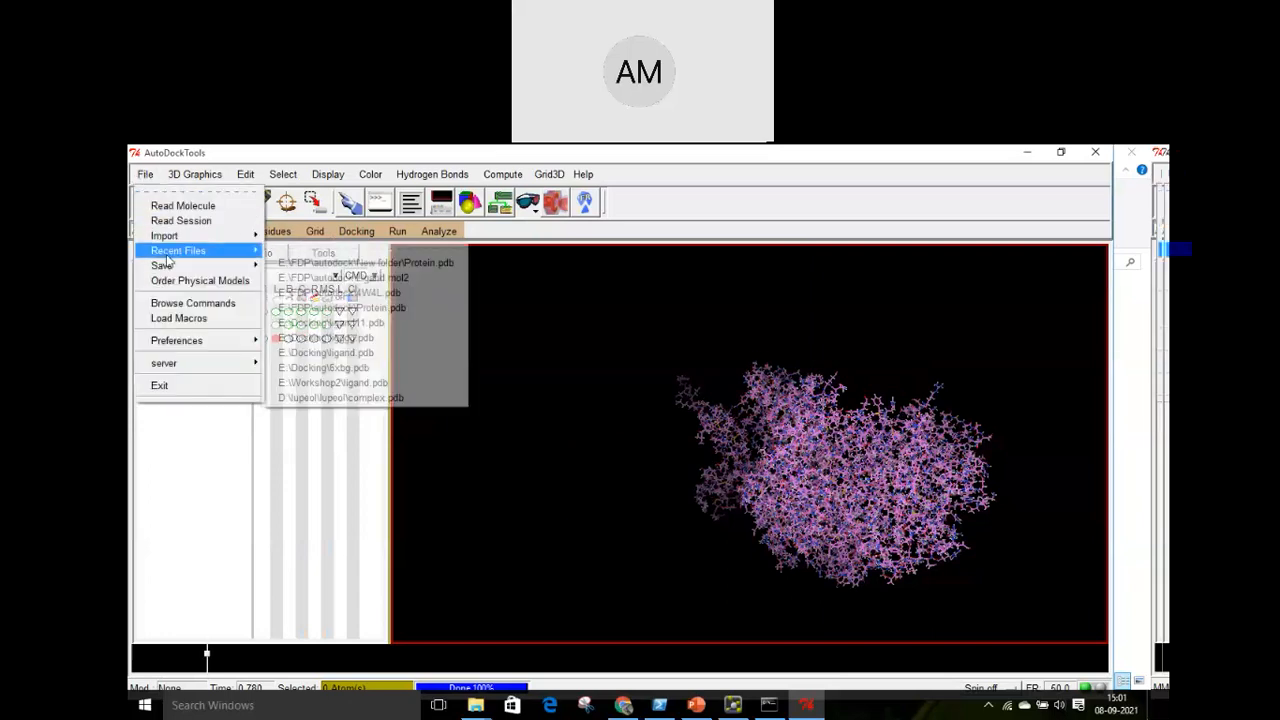
mouse_move(258, 265)
left_click(312, 346)
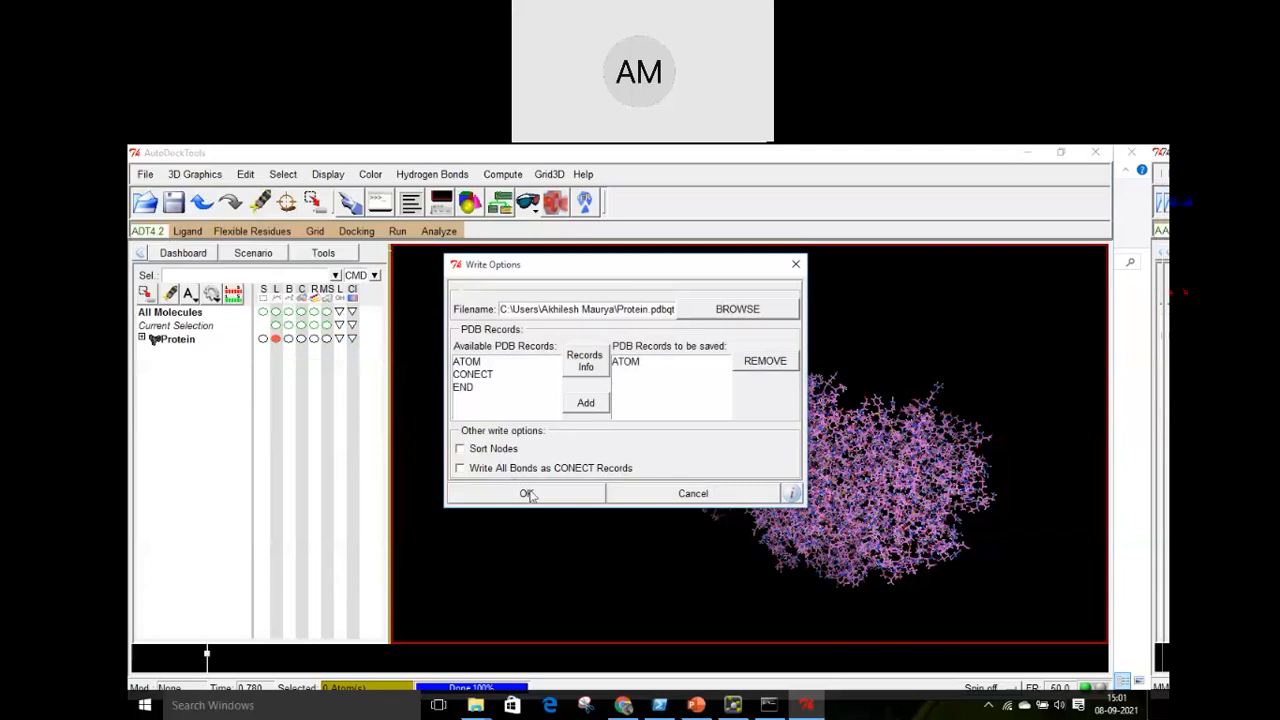
left_click(540, 493)
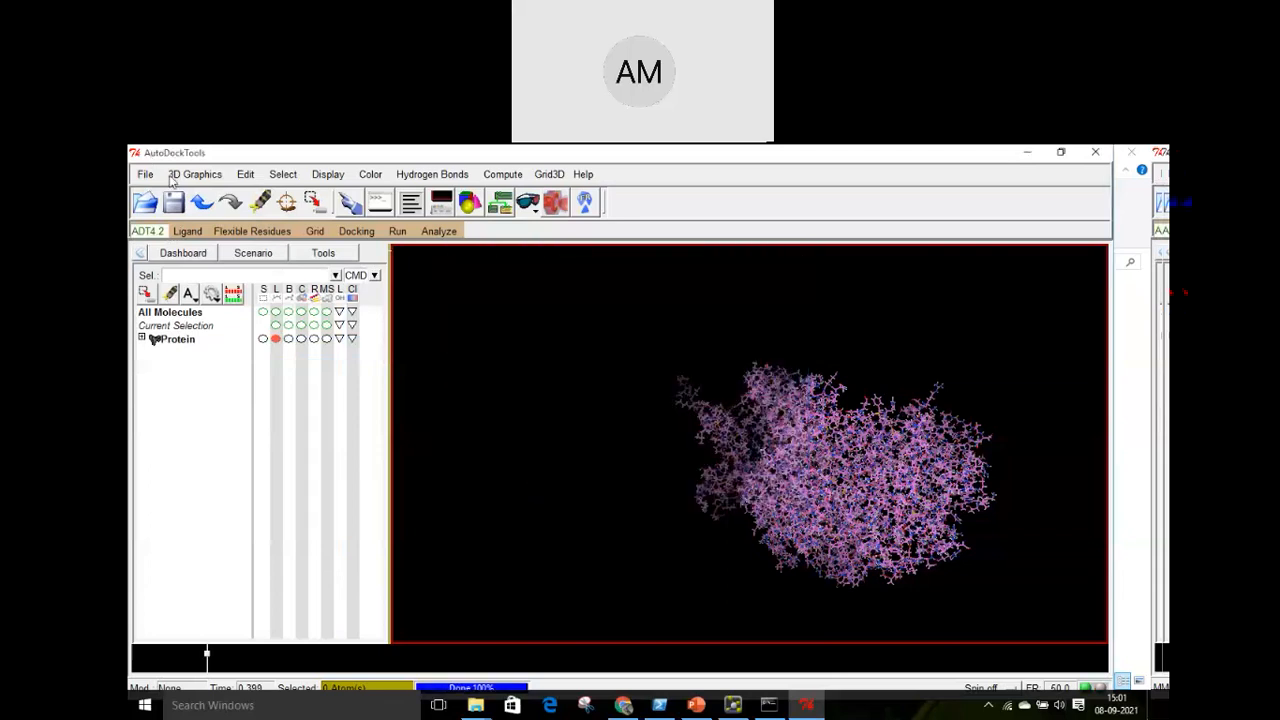
Save the protein as Protein.pdbqt in PDBQT format, including the ATOM, CONECT and END records
left_click(145, 174)
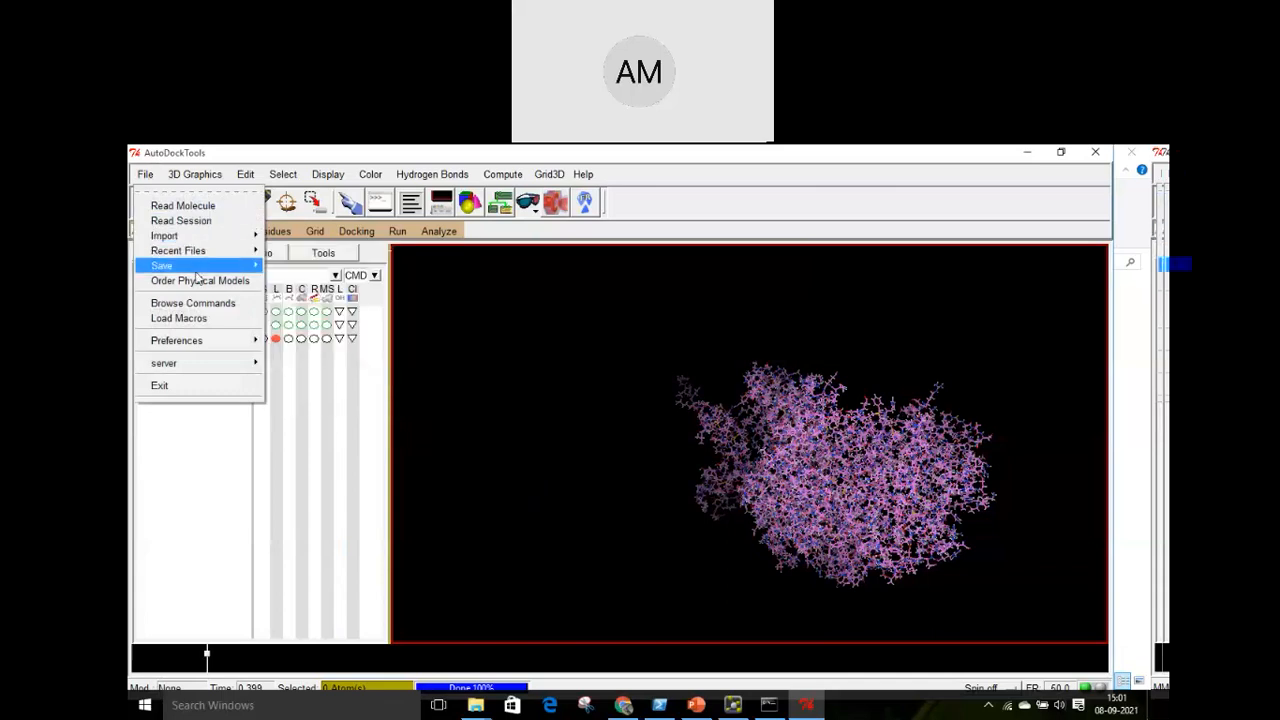
mouse_move(206, 342)
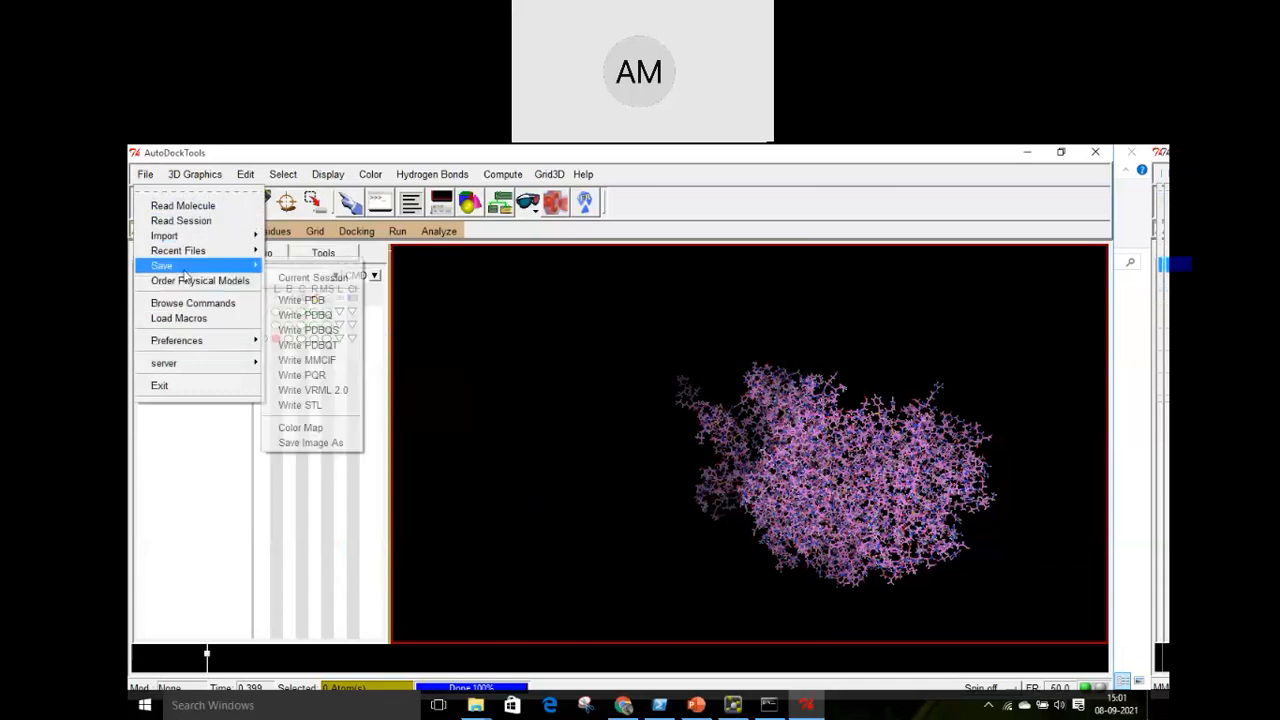
left_click(318, 345)
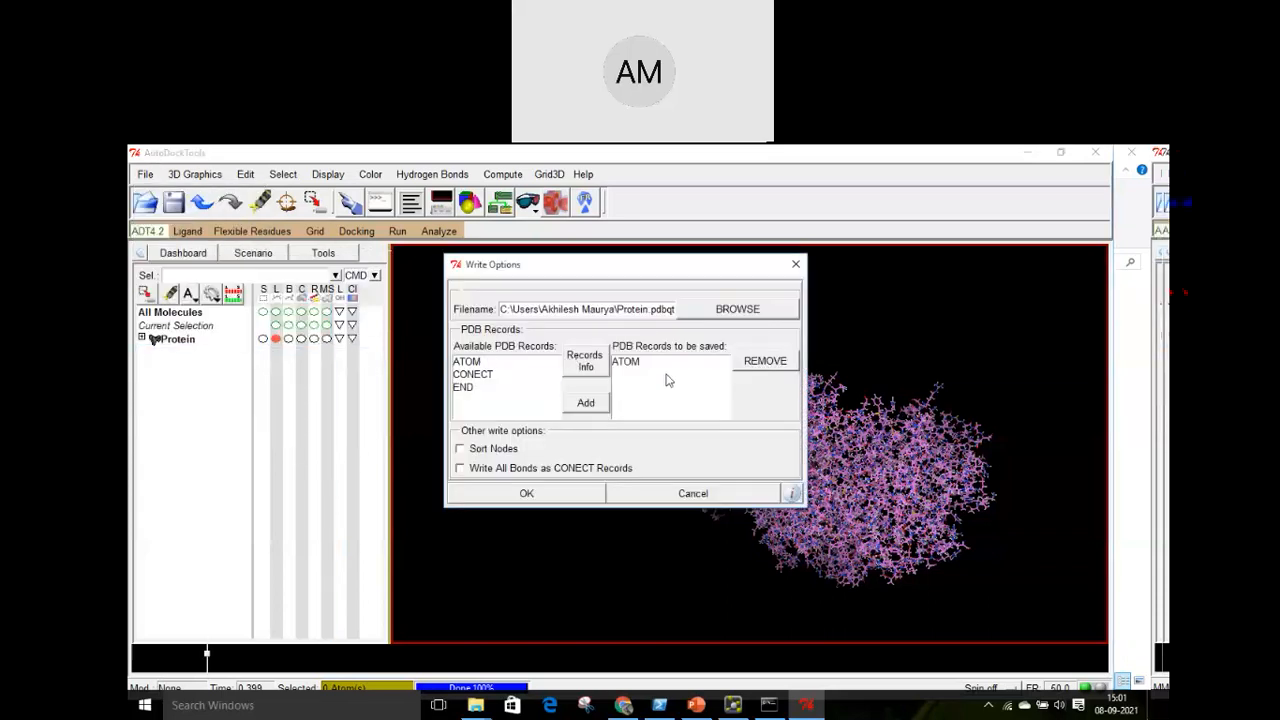
left_click_drag(477, 391, 470, 363)
left_click(602, 408)
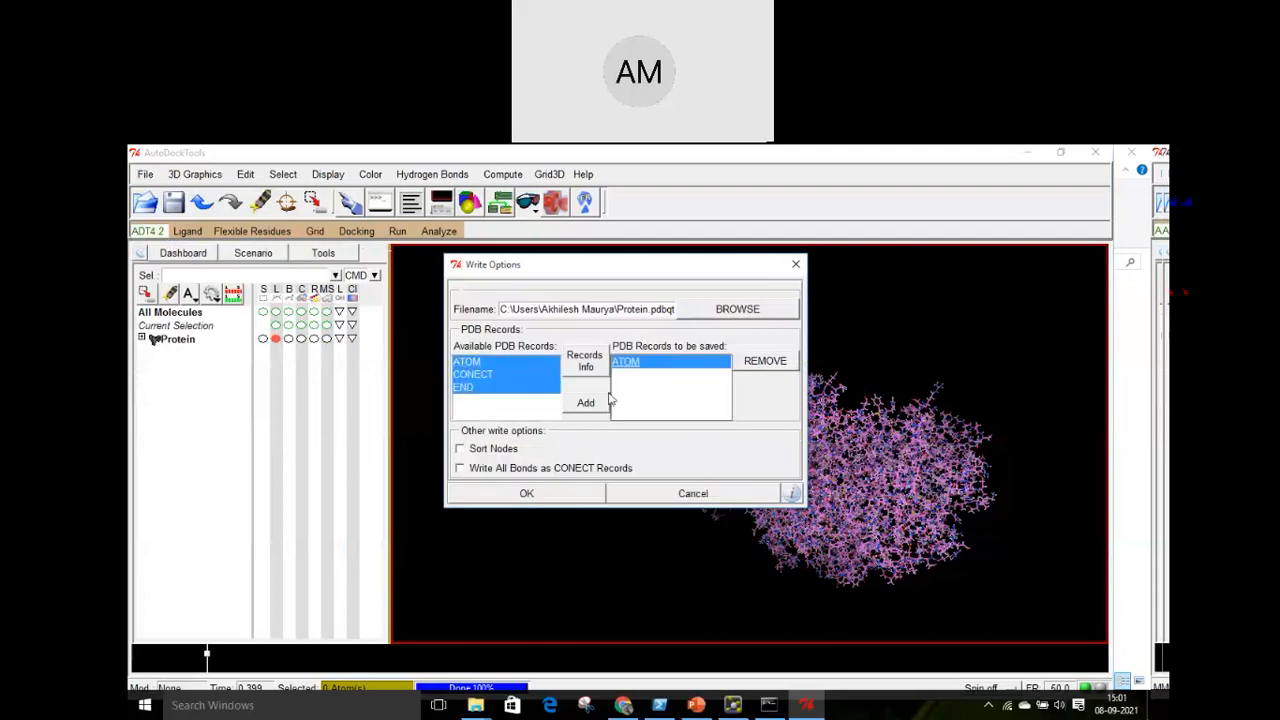
left_click(591, 403)
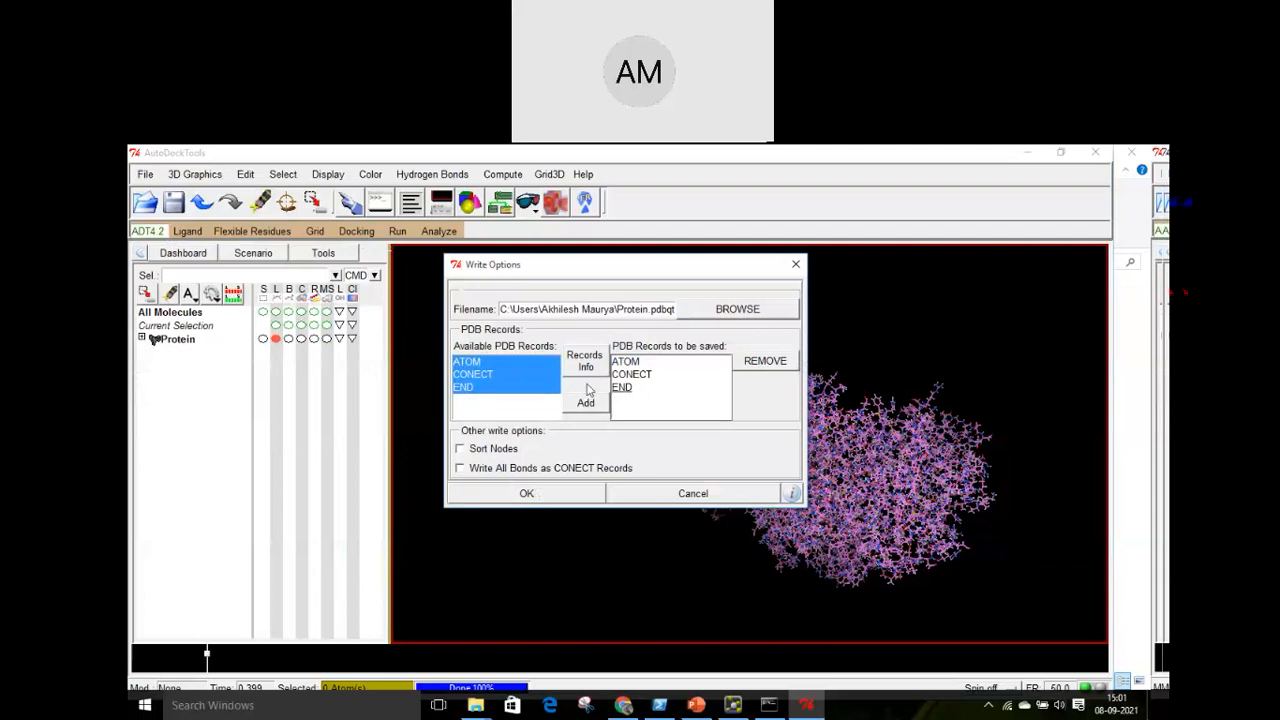
left_click(527, 494)
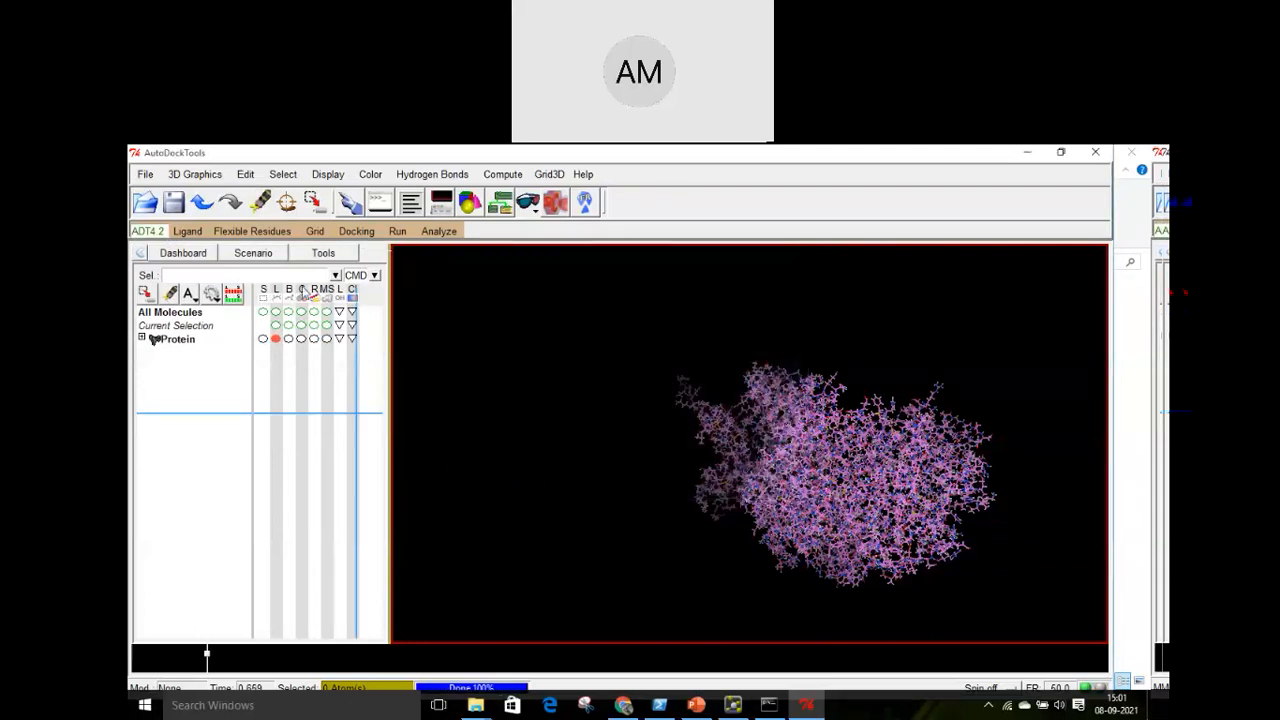
left_click(314, 232)
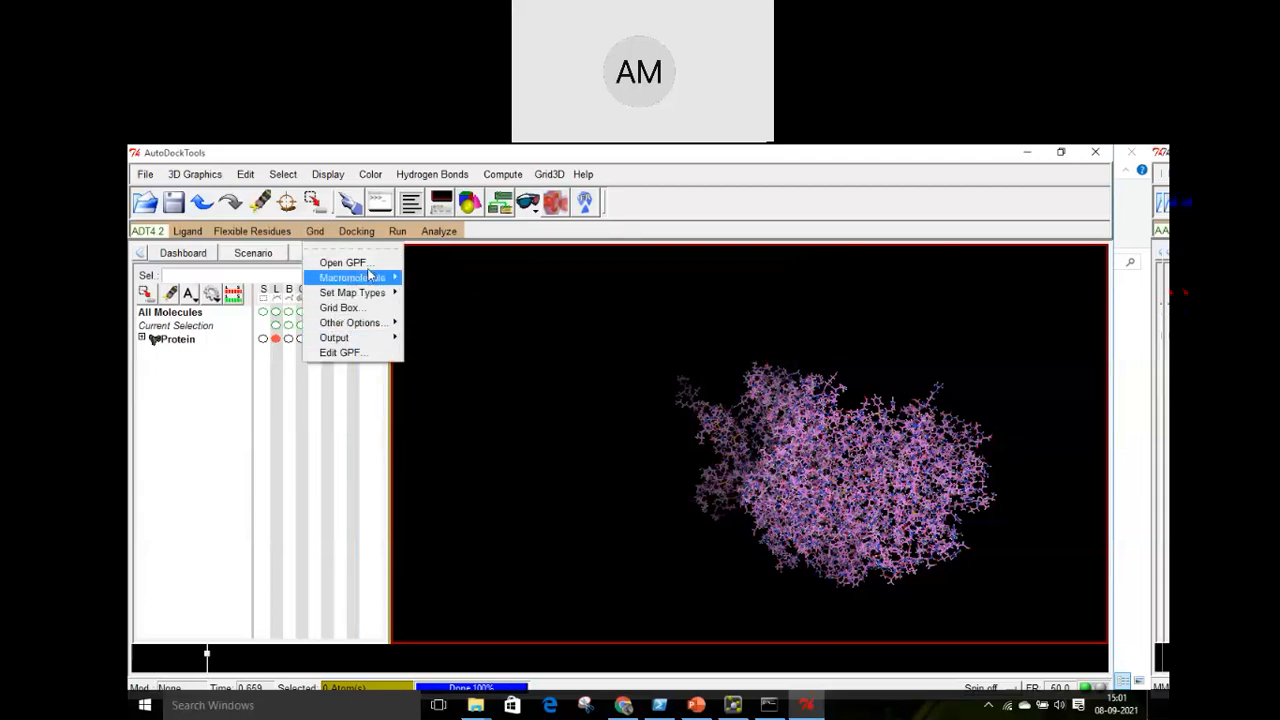
mouse_move(383, 283)
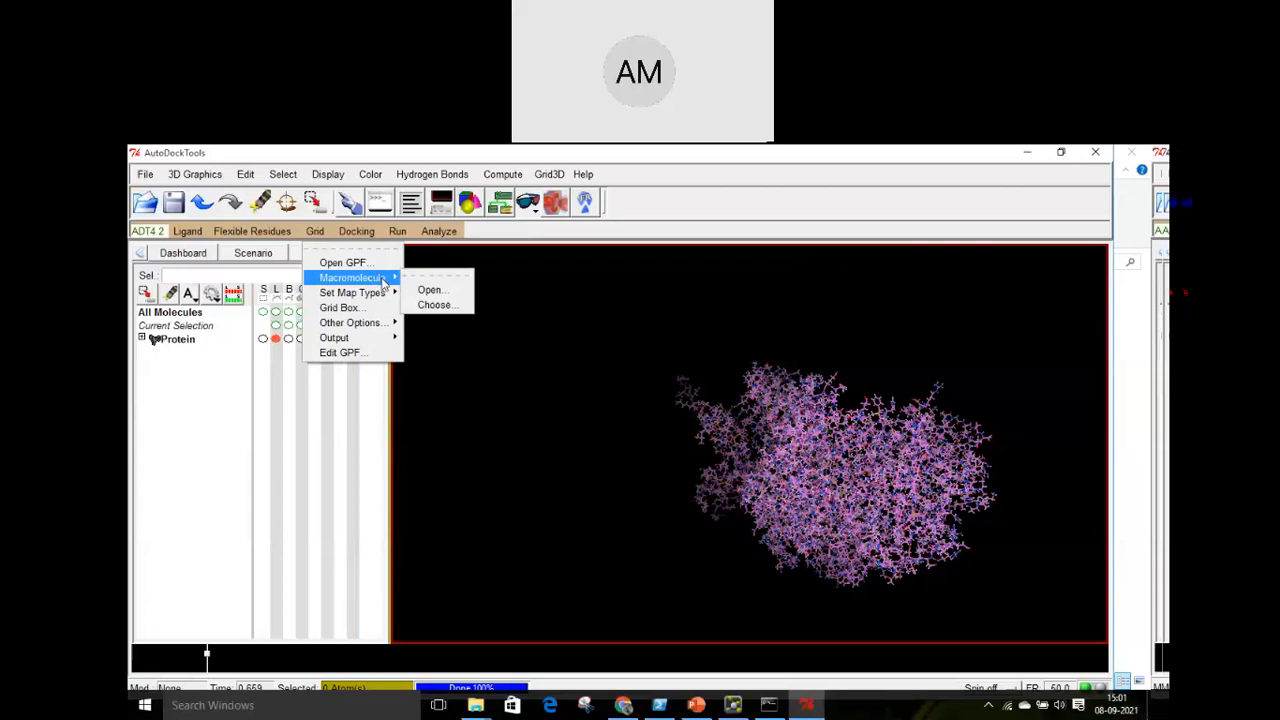
left_click(432, 291)
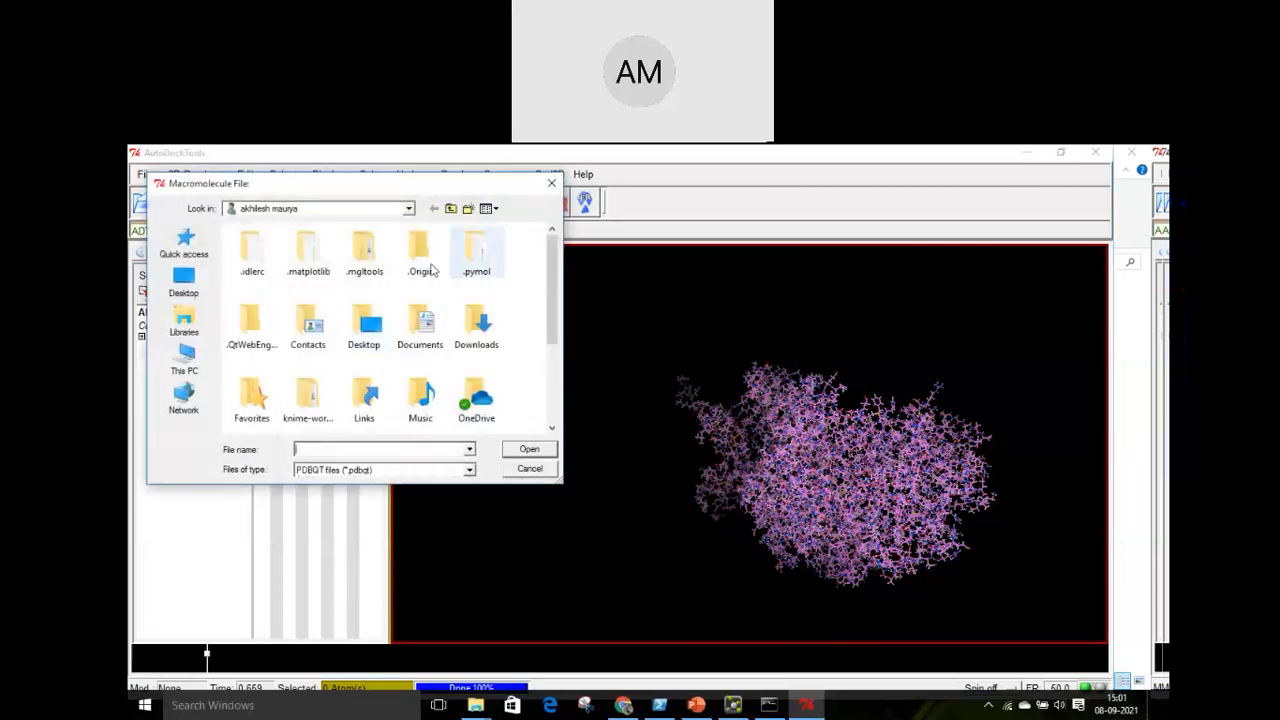
left_click(551, 183)
left_click(316, 231)
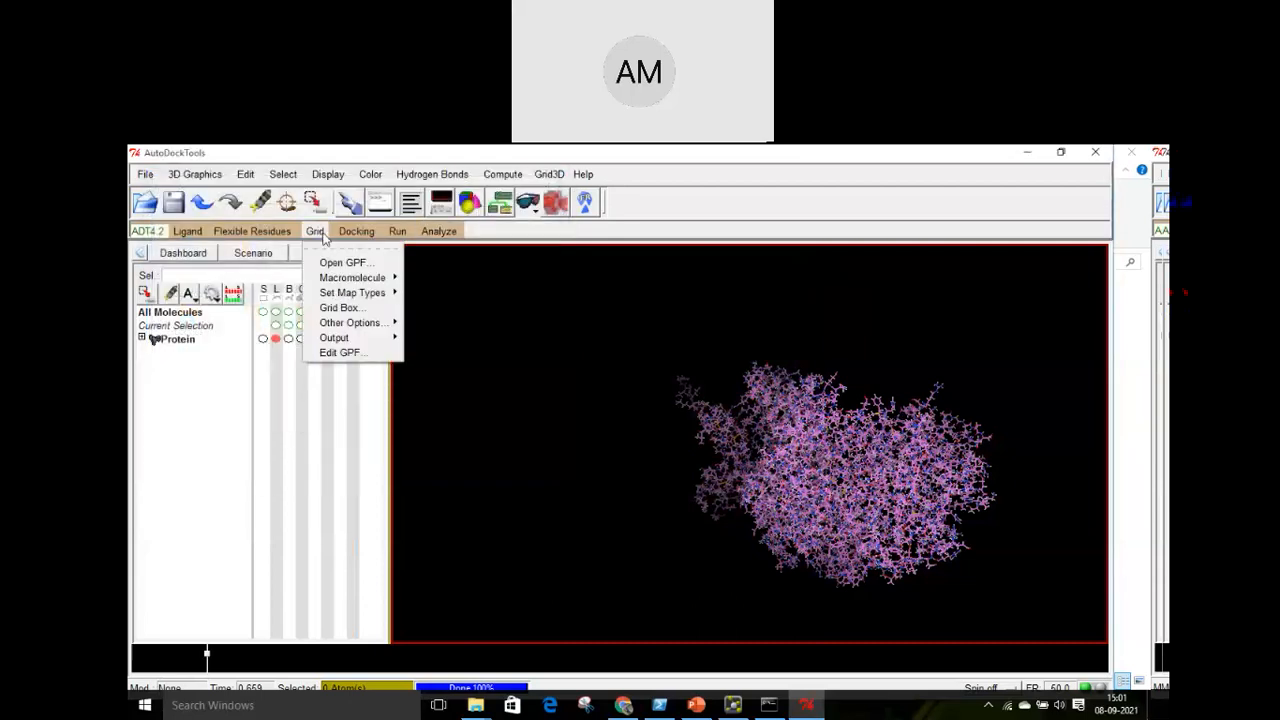
mouse_move(348, 276)
left_click(245, 175)
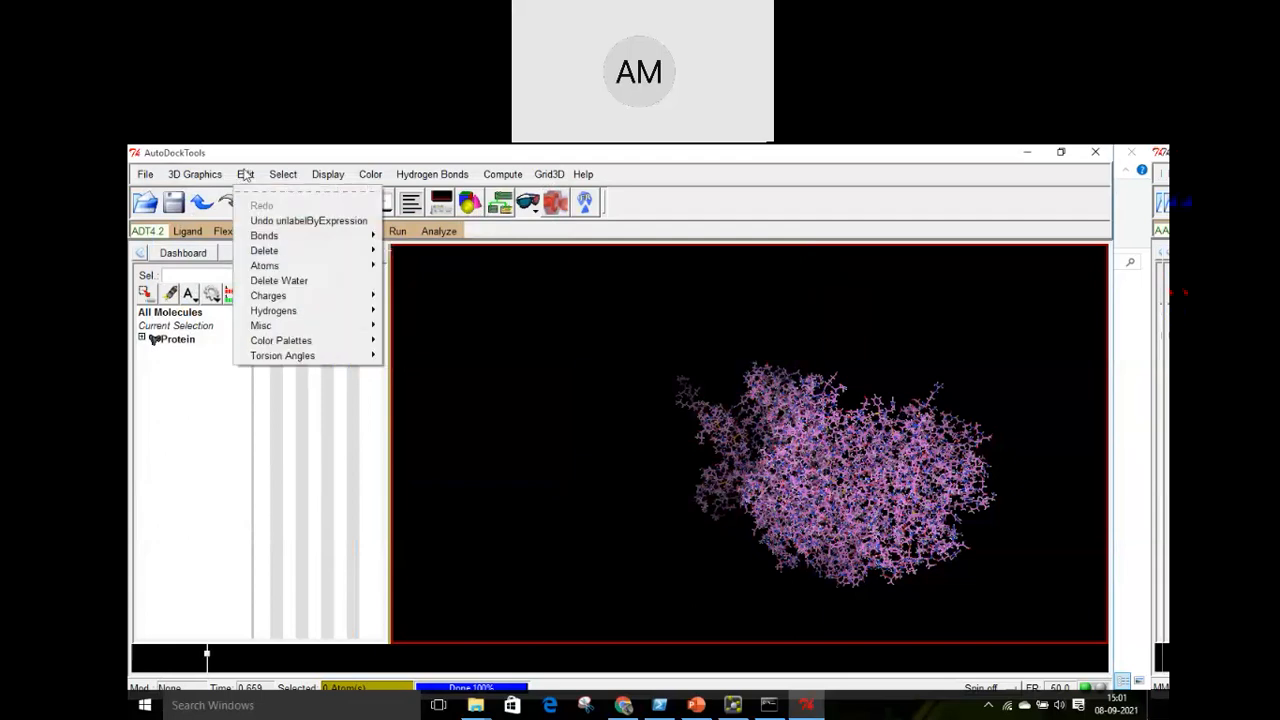
left_click(290, 177)
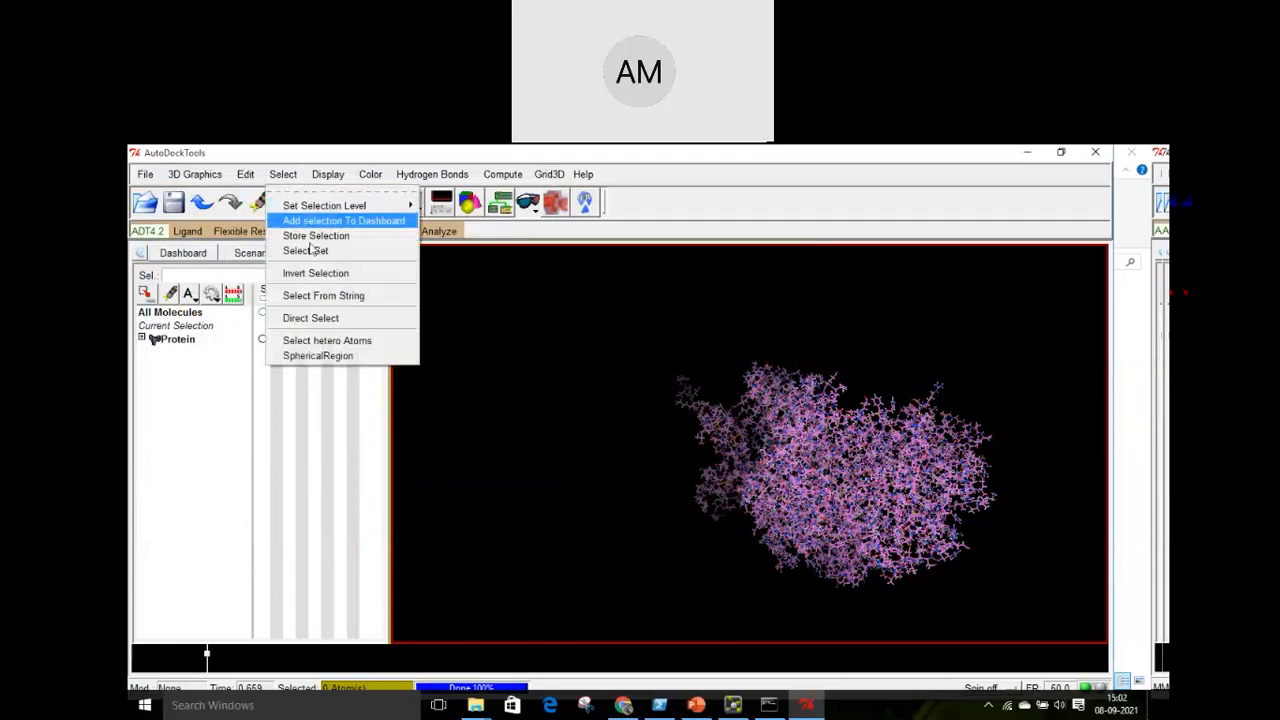
left_click(147, 174)
left_click(147, 175)
mouse_move(170, 250)
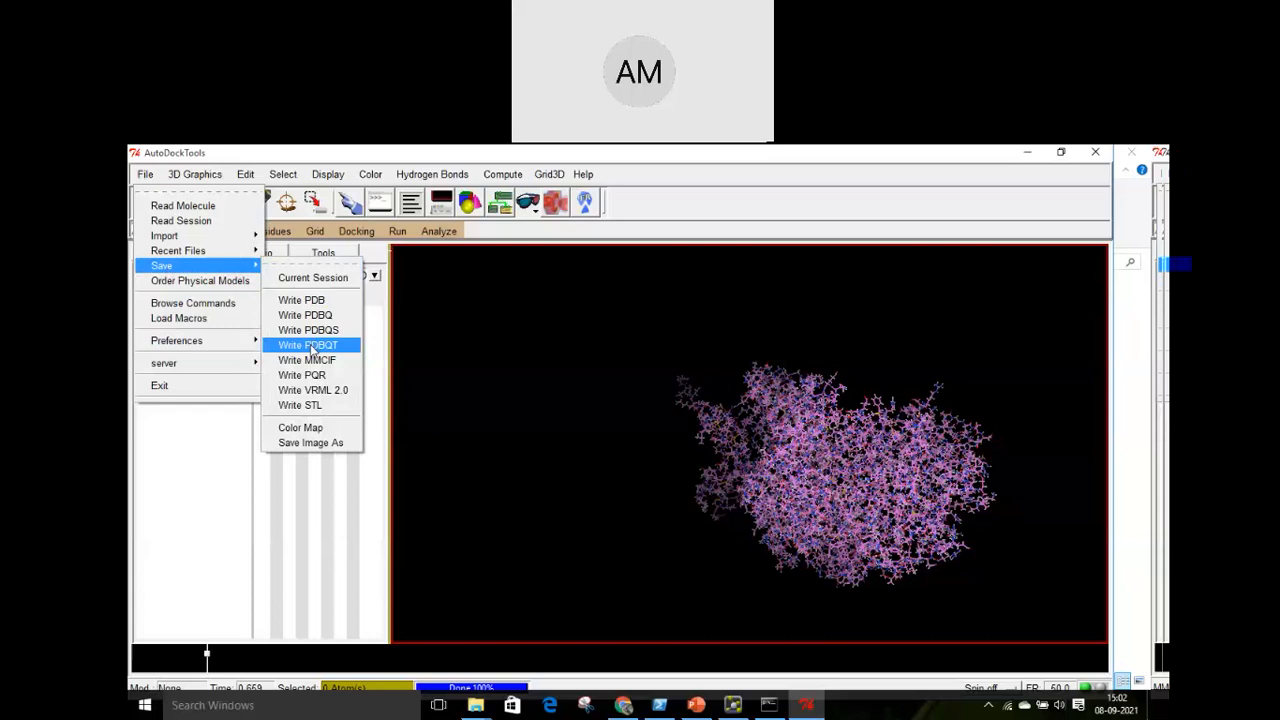
left_click(310, 278)
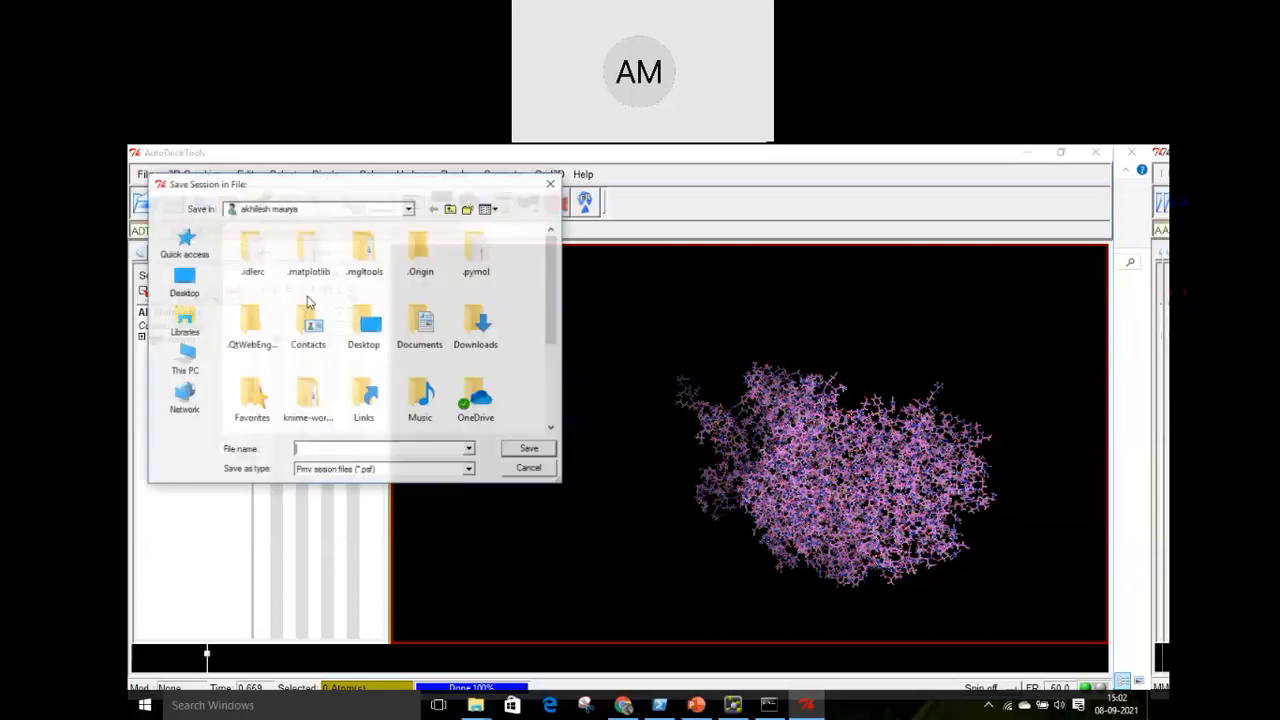
left_click(343, 470)
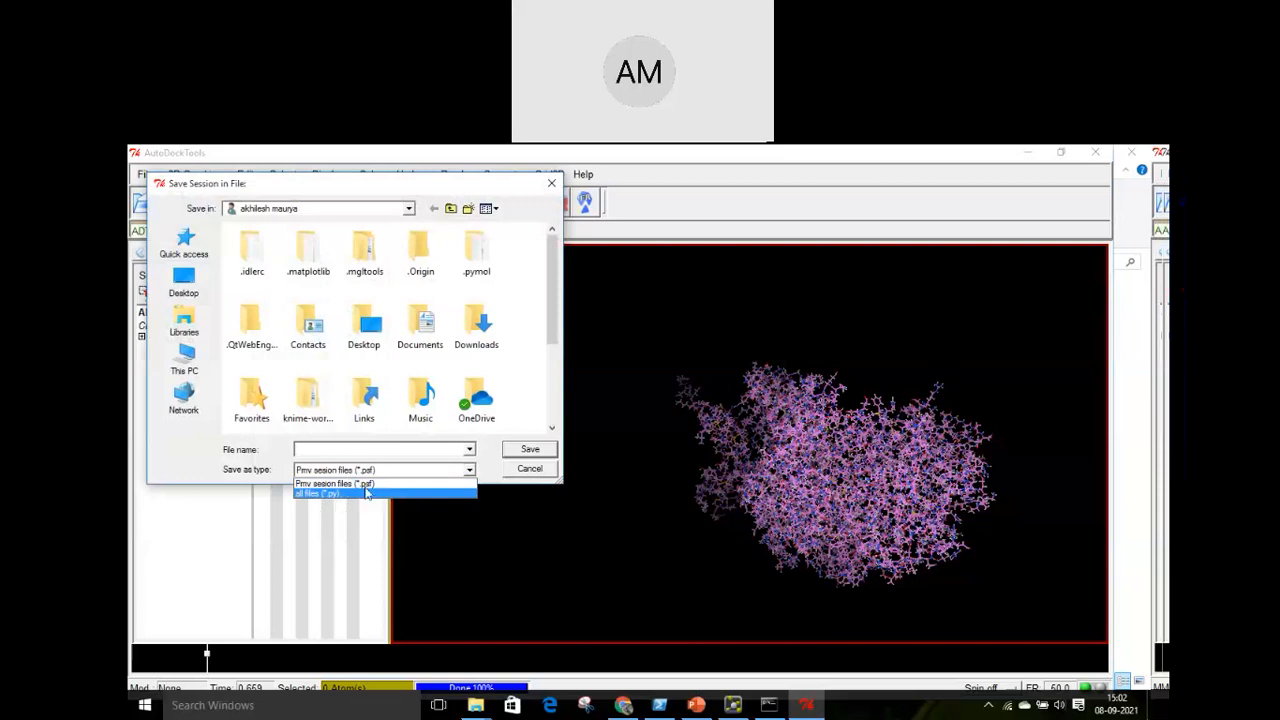
left_click(553, 184)
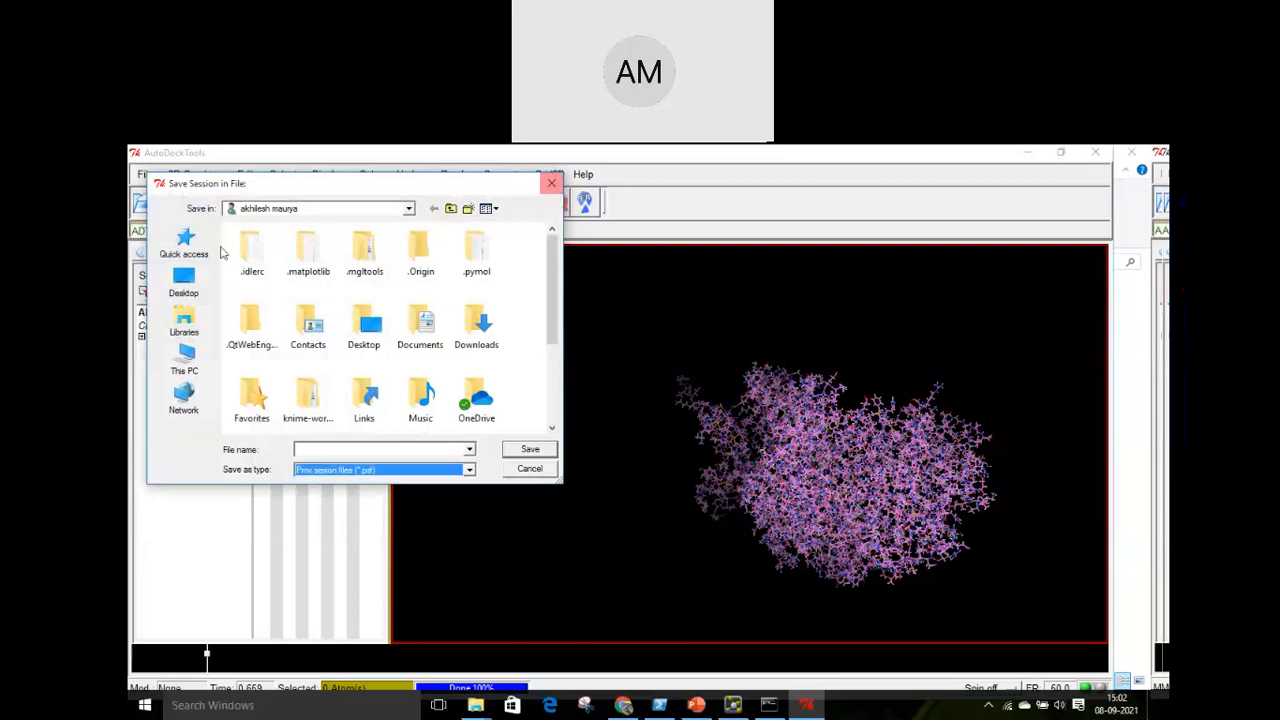
left_click(552, 183)
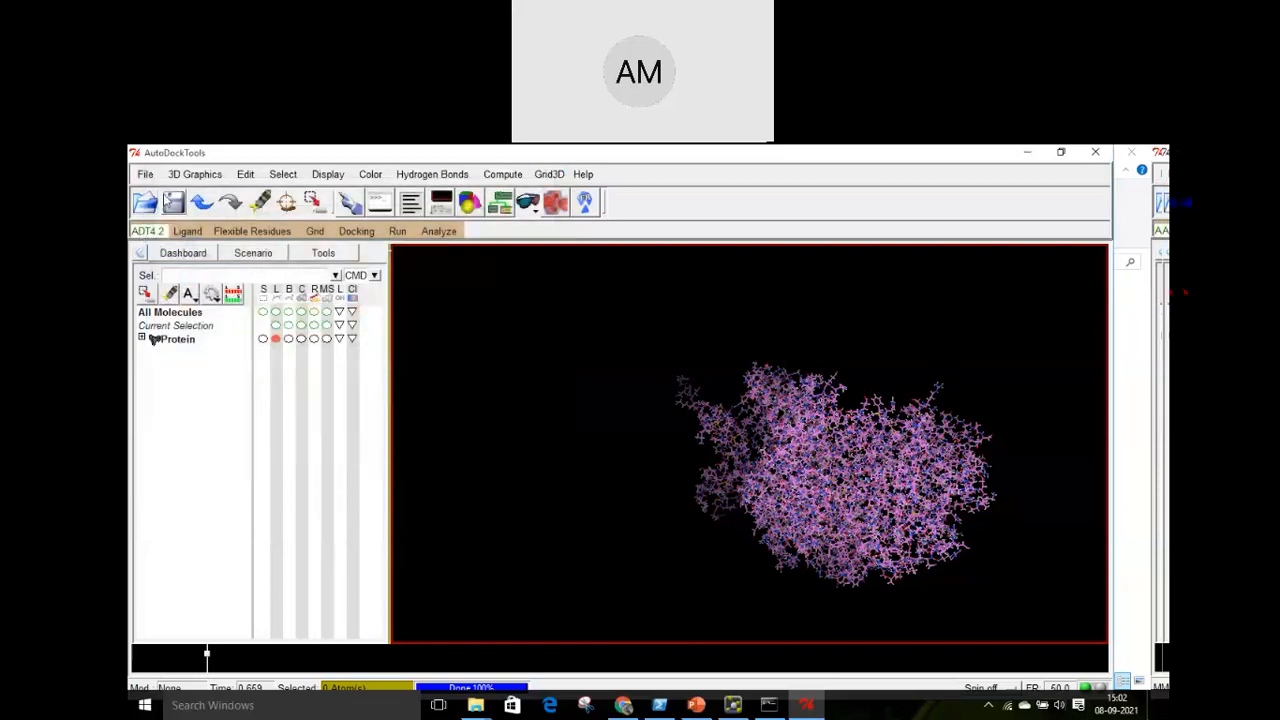
Write the protein to Protein.pdbqt again, replacing the default record selection with the ATOM, CONECT and END records
left_click(145, 175)
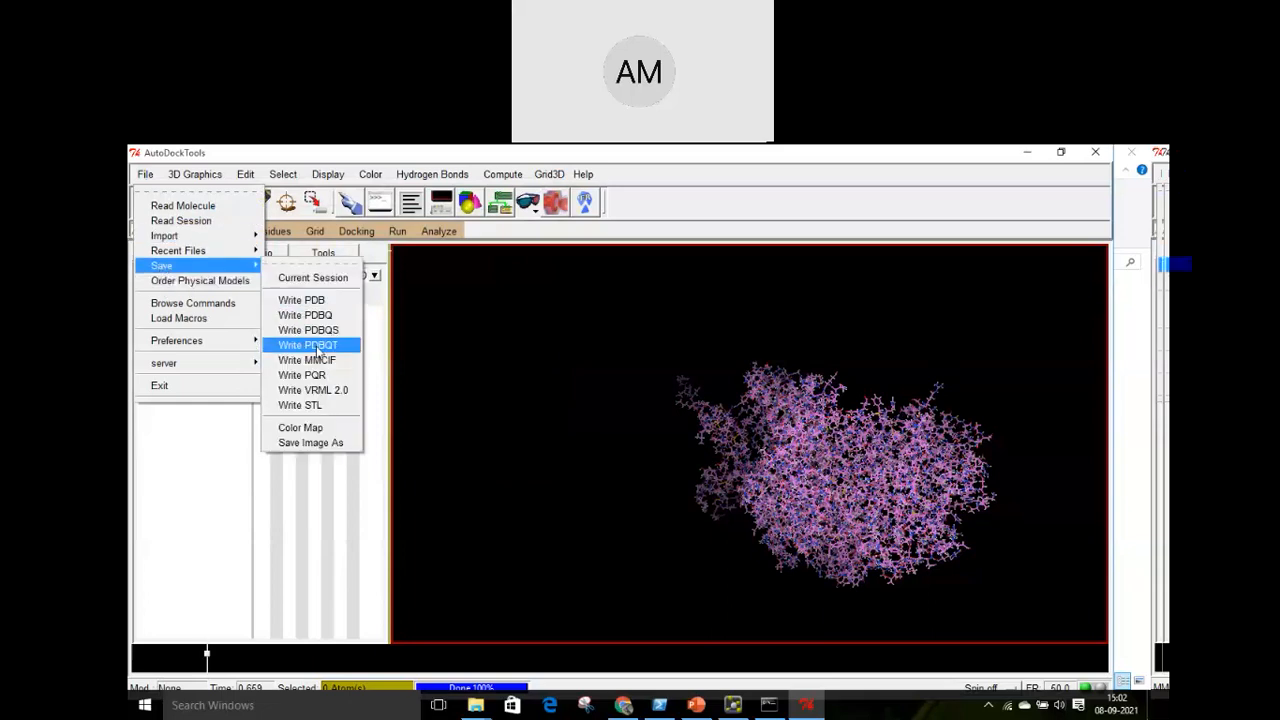
left_click(317, 346)
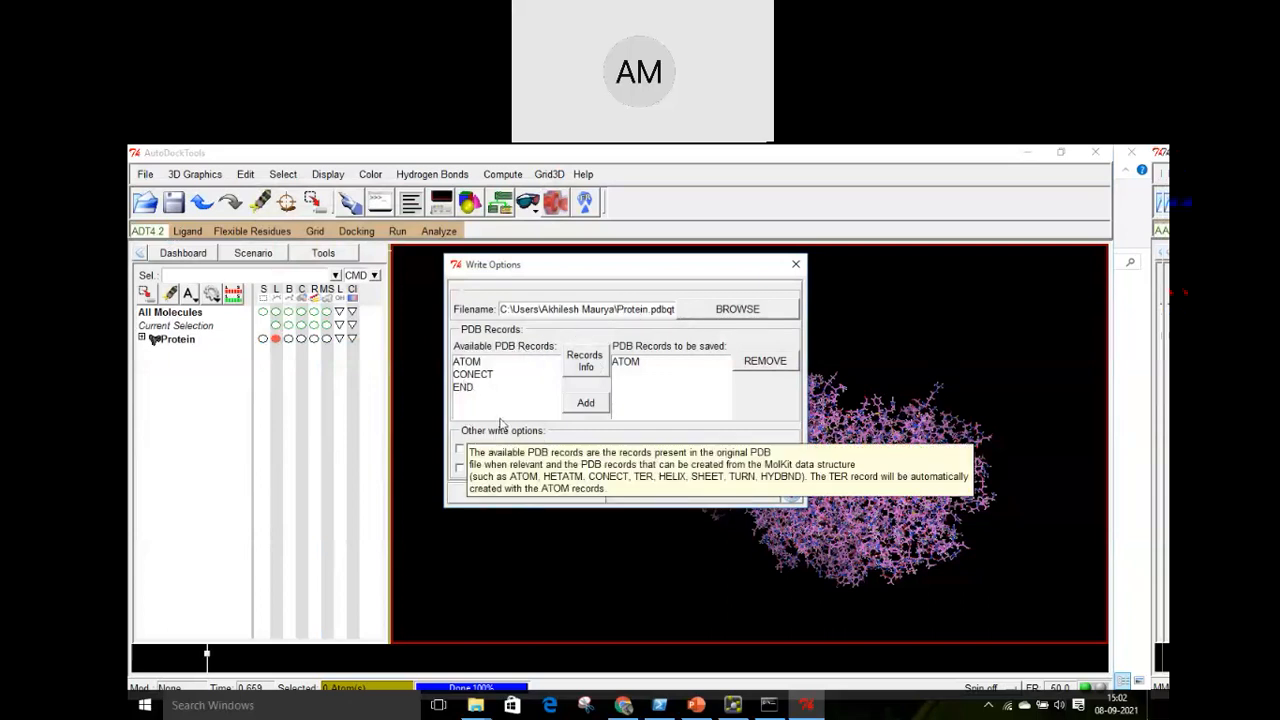
left_click(686, 366)
left_click(765, 362)
left_click_drag(479, 413, 468, 361)
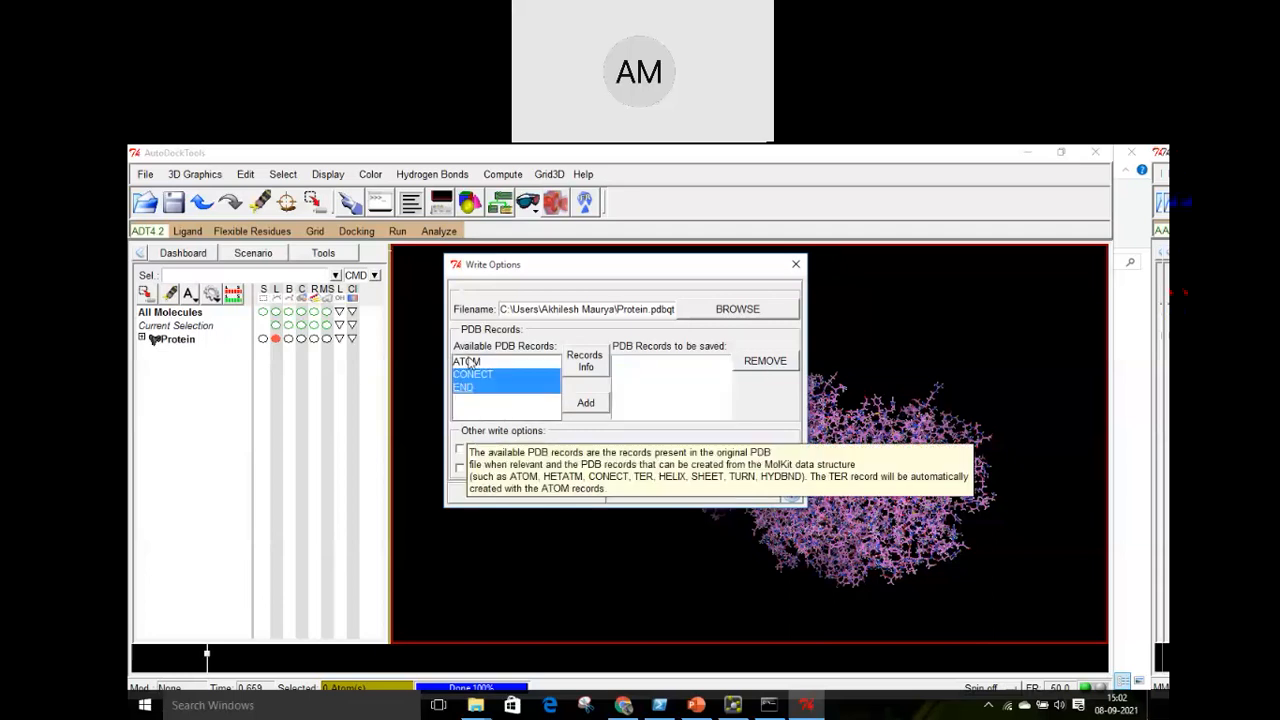
left_click(585, 402)
left_click(526, 493)
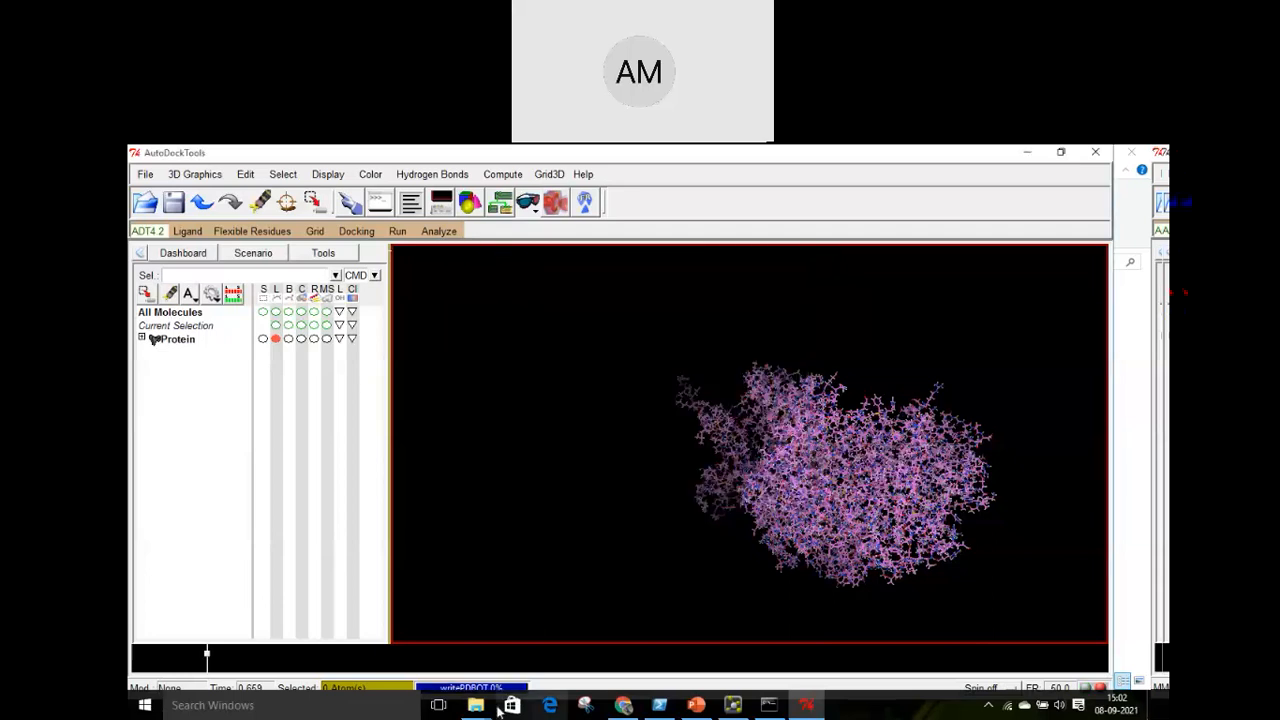
Switch to File Explorer to check New folder for the written PDBQT file, and return to AutoDockTools
mouse_move(476, 705)
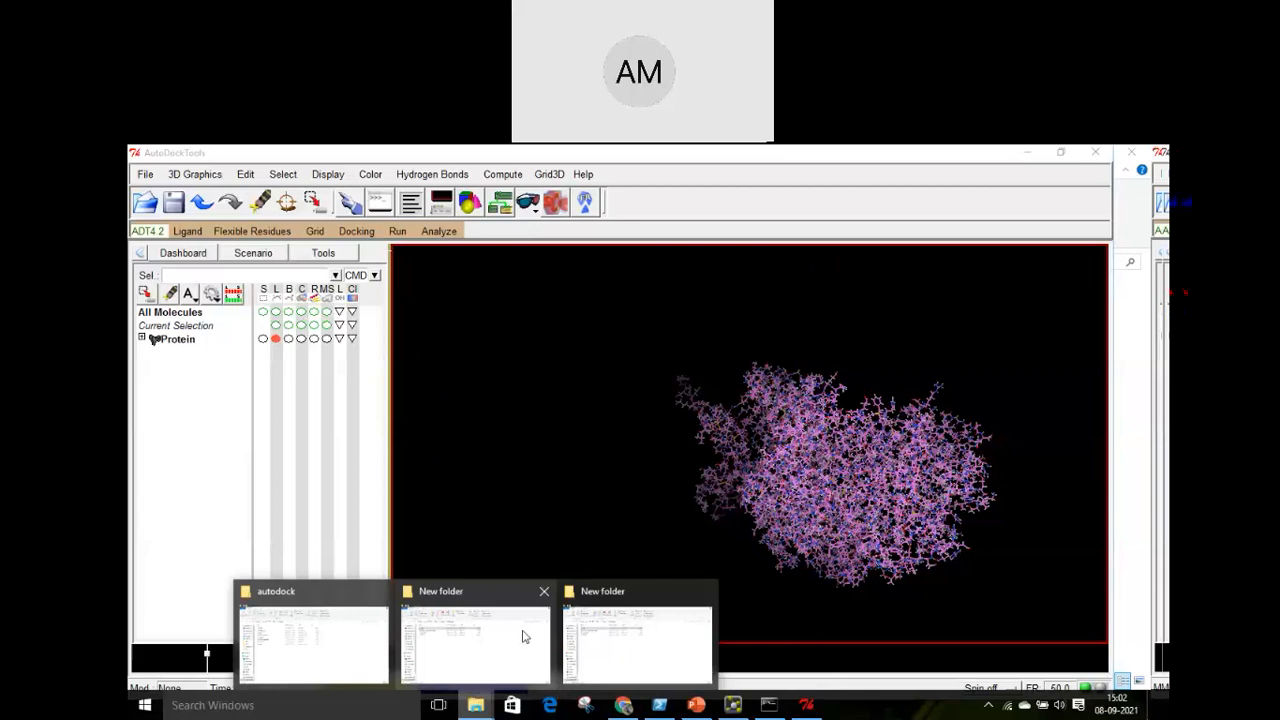
left_click(608, 636)
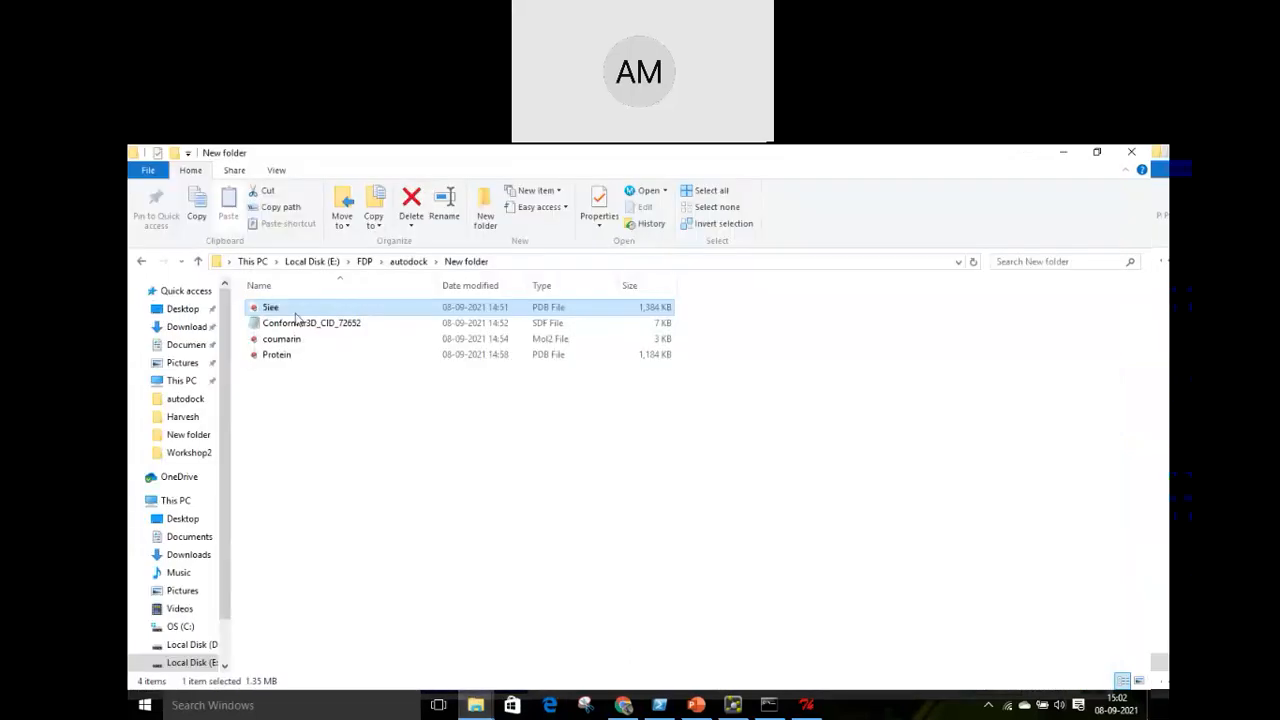
left_click(806, 705)
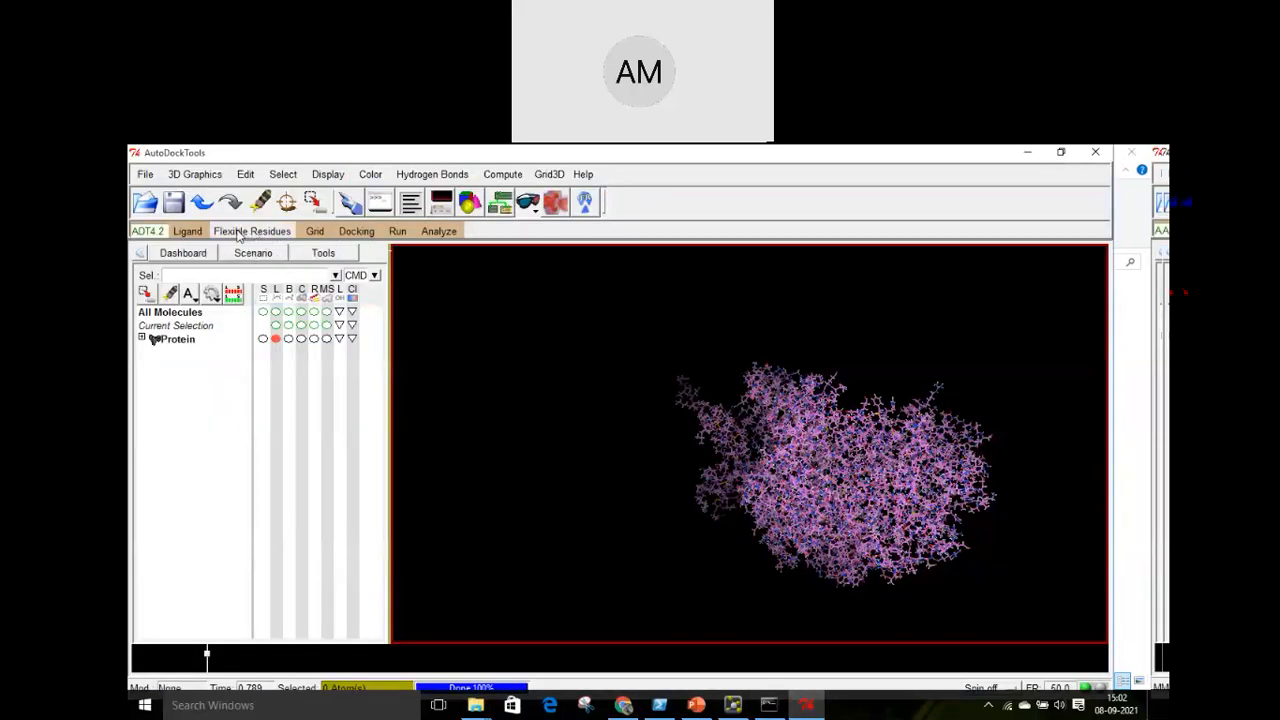
left_click(246, 232)
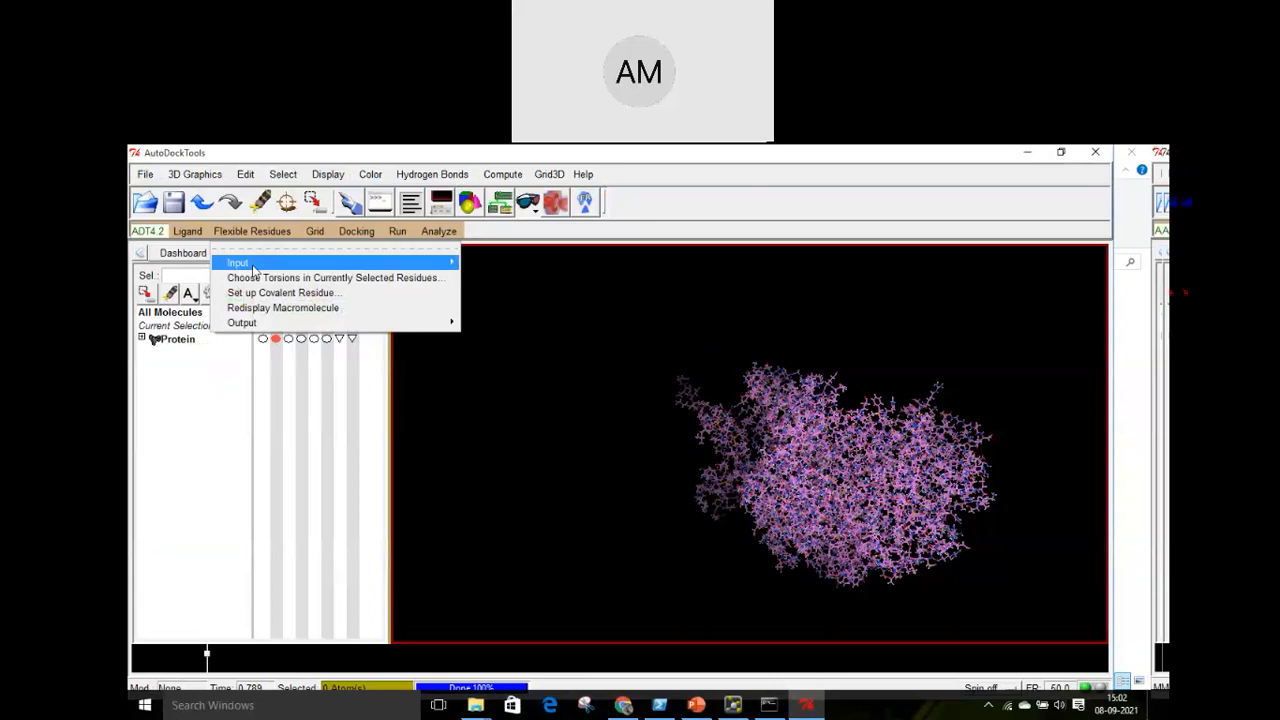
mouse_move(250, 264)
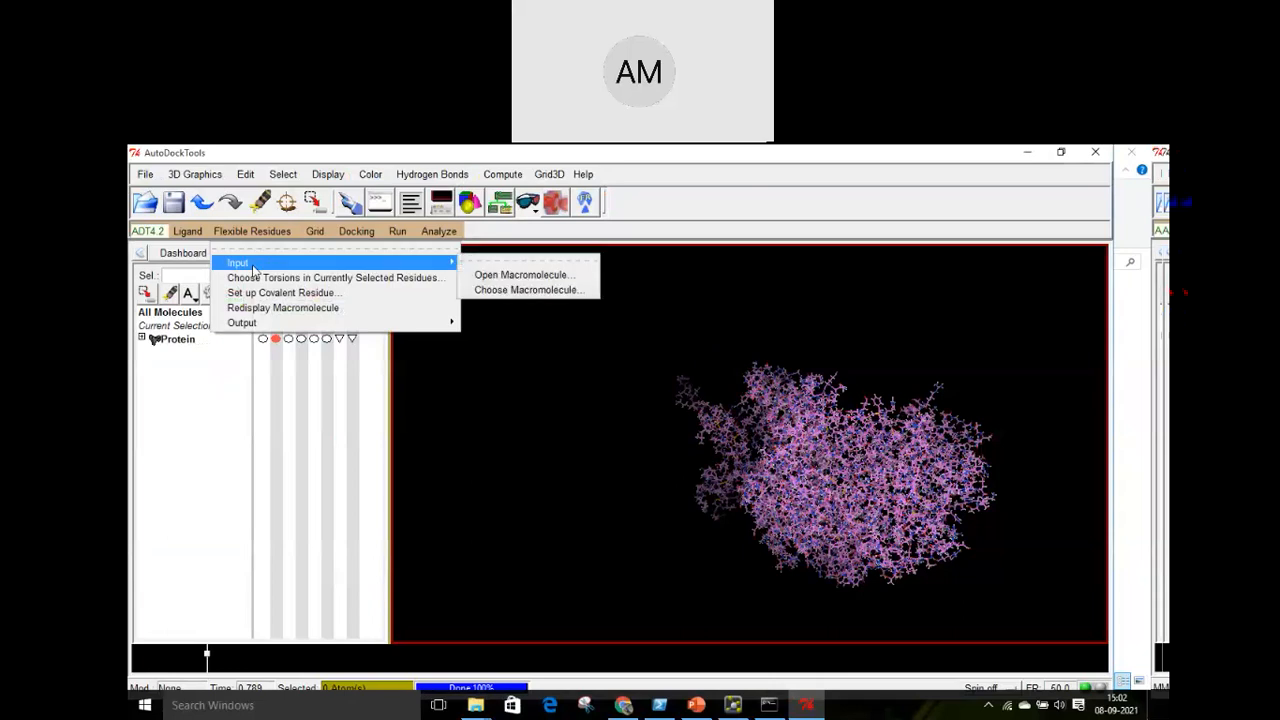
left_click(513, 276)
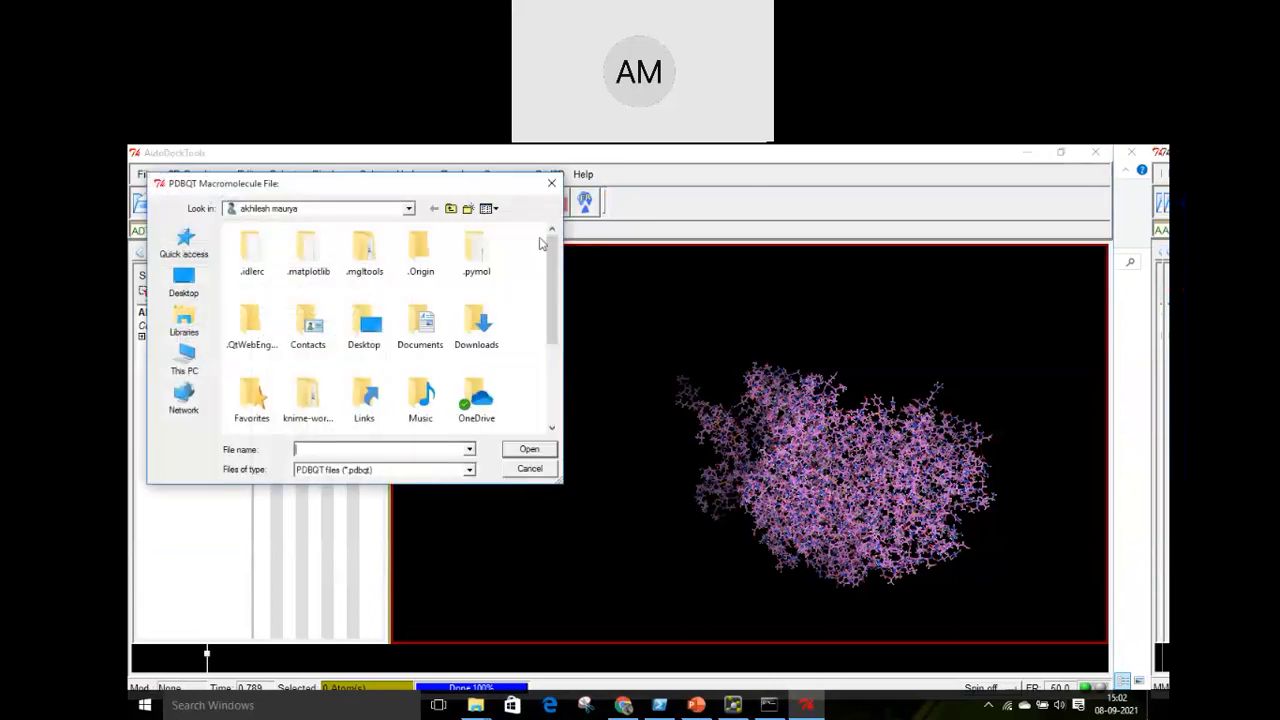
left_click_drag(300, 195, 308, 259)
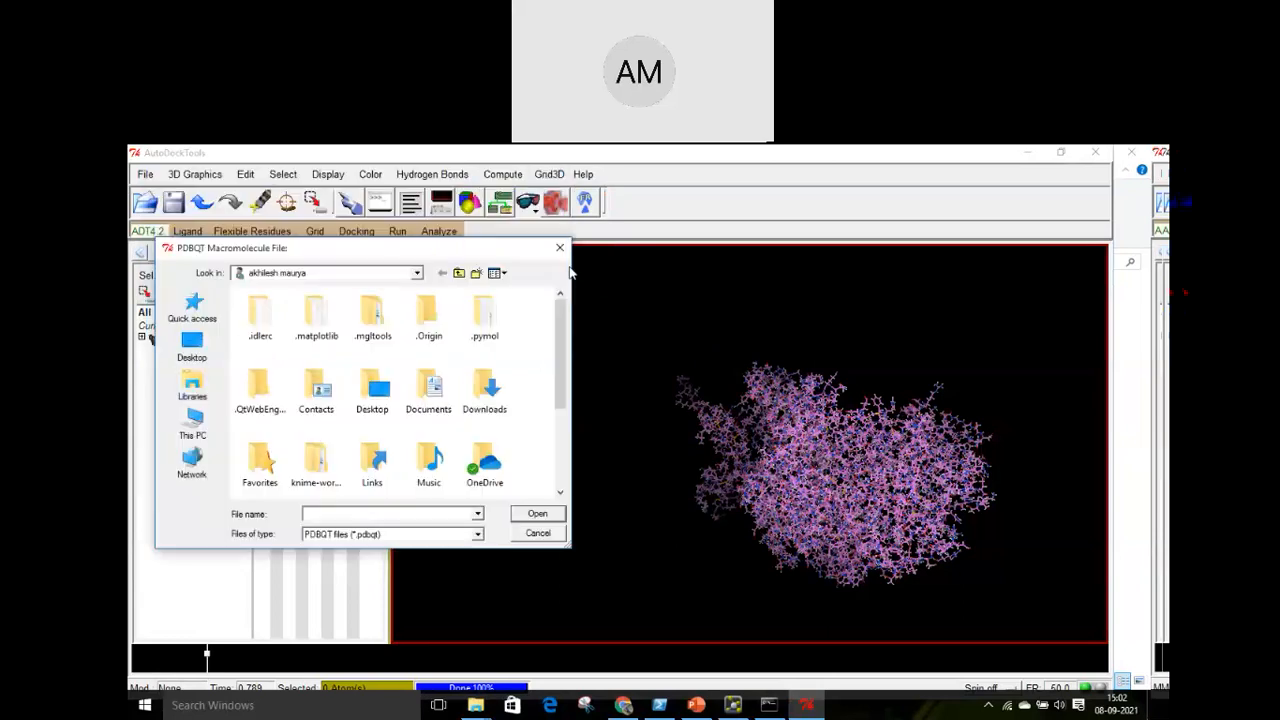
left_click(559, 247)
Start saving a flexible PDBQT output and browse to FDP\autodock\New folder on Local Disk (E:)
left_click(252, 231)
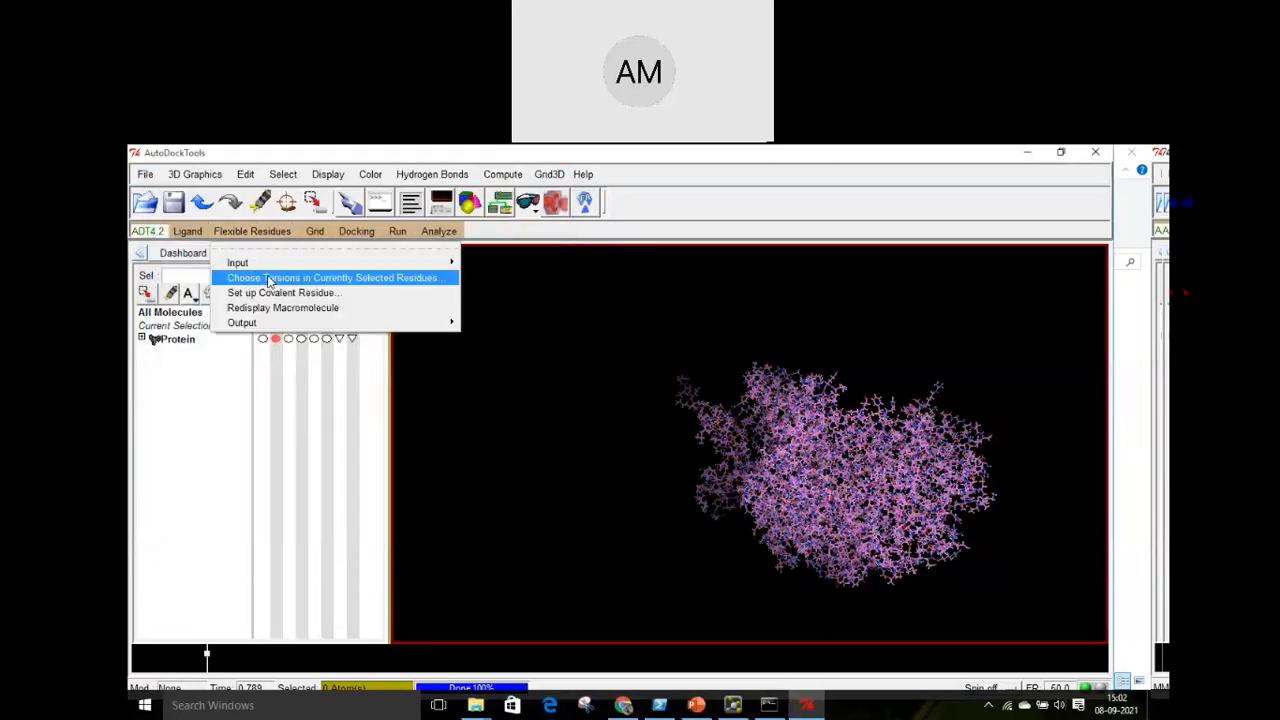
mouse_move(353, 328)
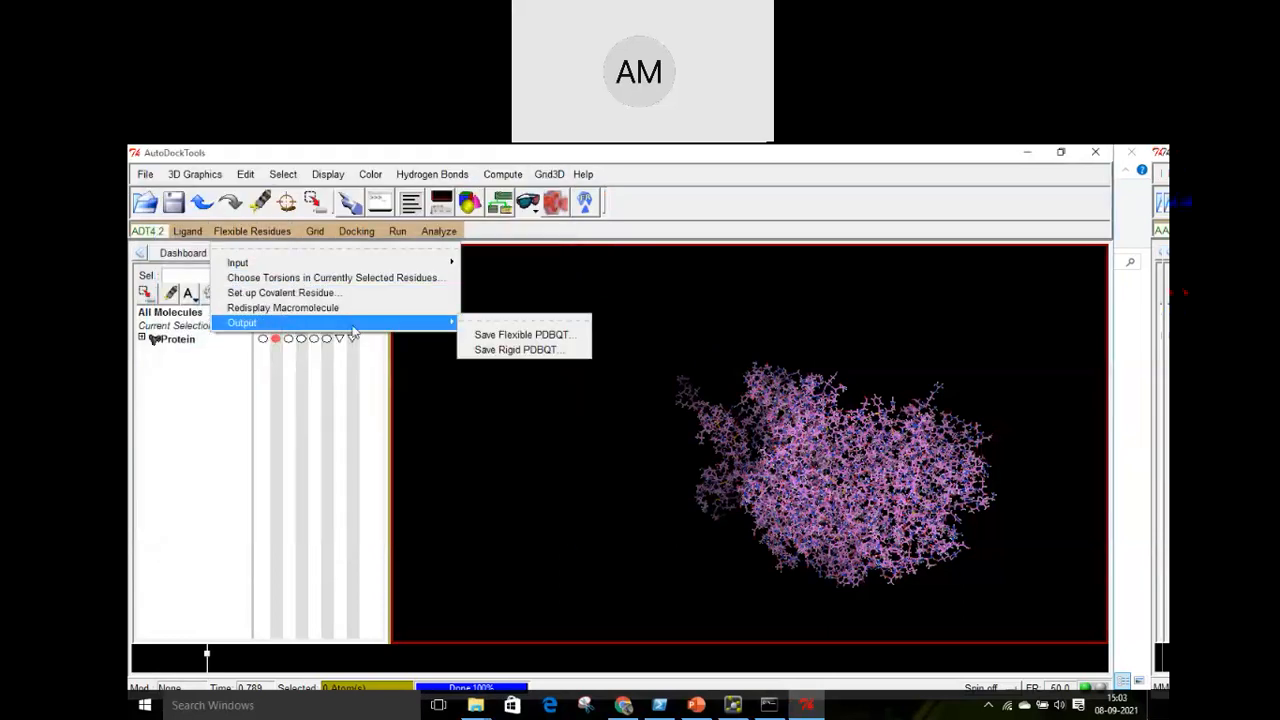
left_click(537, 334)
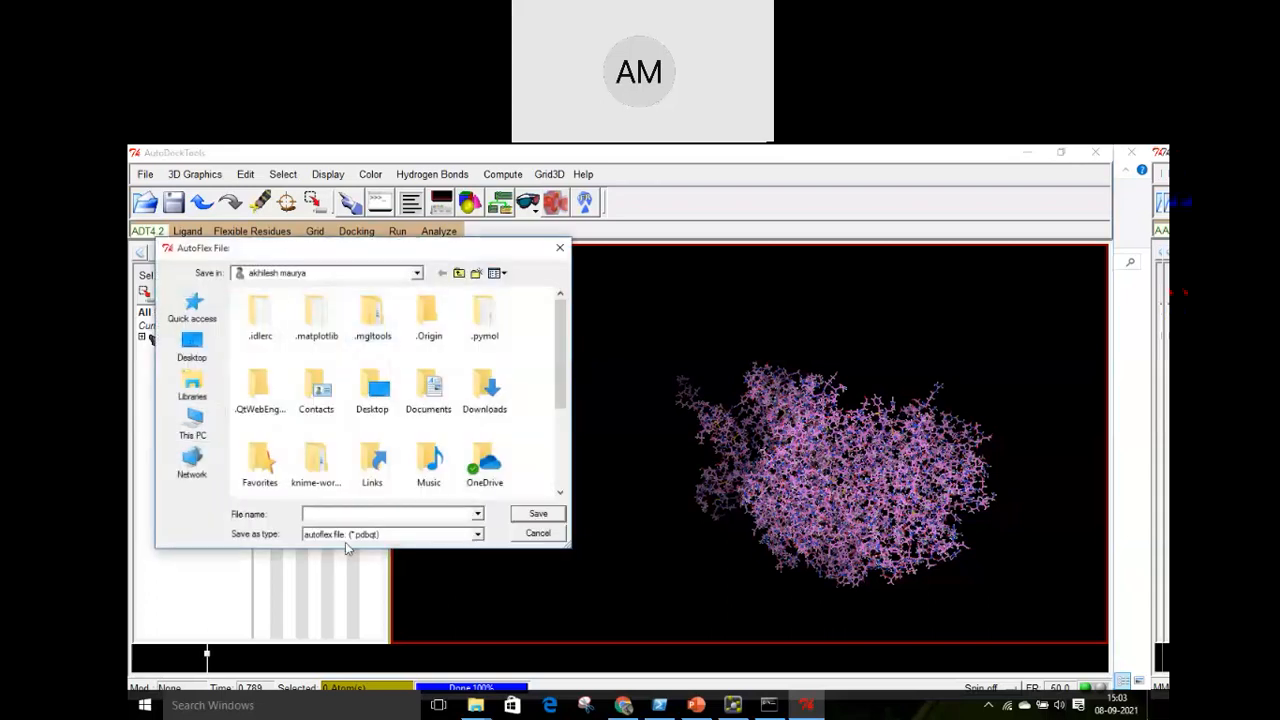
left_click(200, 428)
scroll(375, 368, "down", 5)
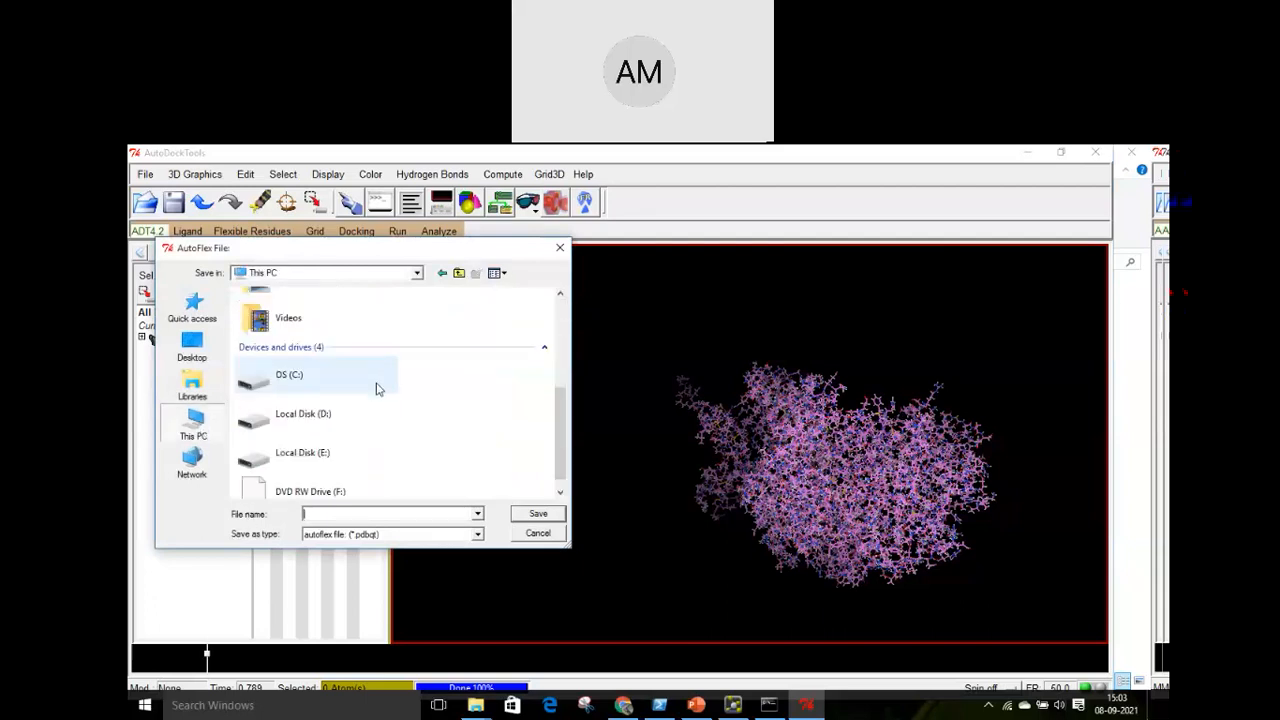
double_click(298, 448)
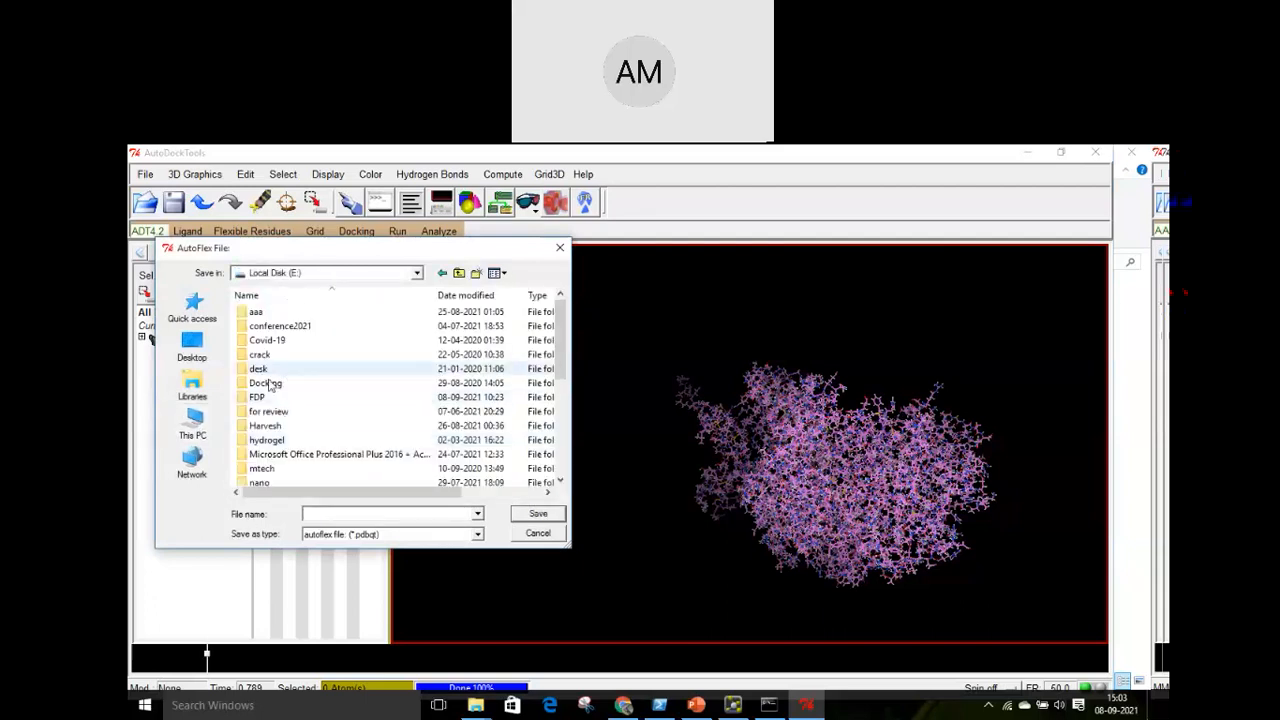
double_click(260, 397)
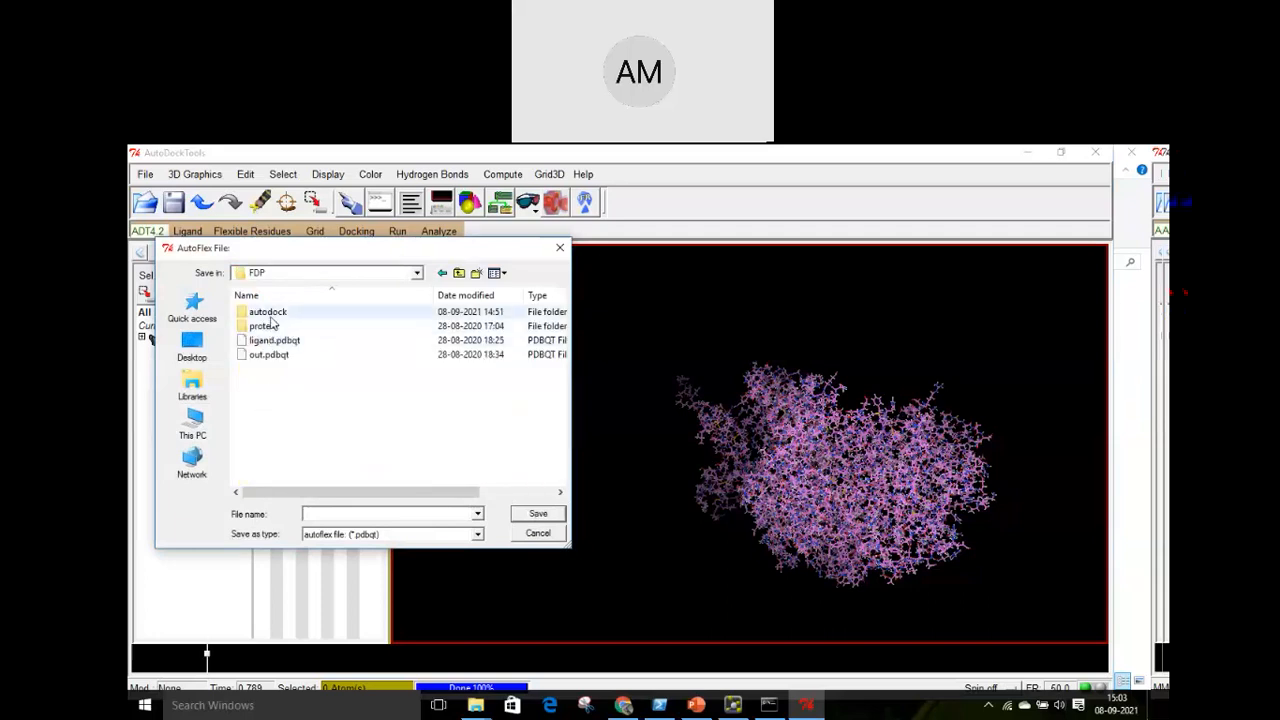
double_click(270, 313)
double_click(272, 312)
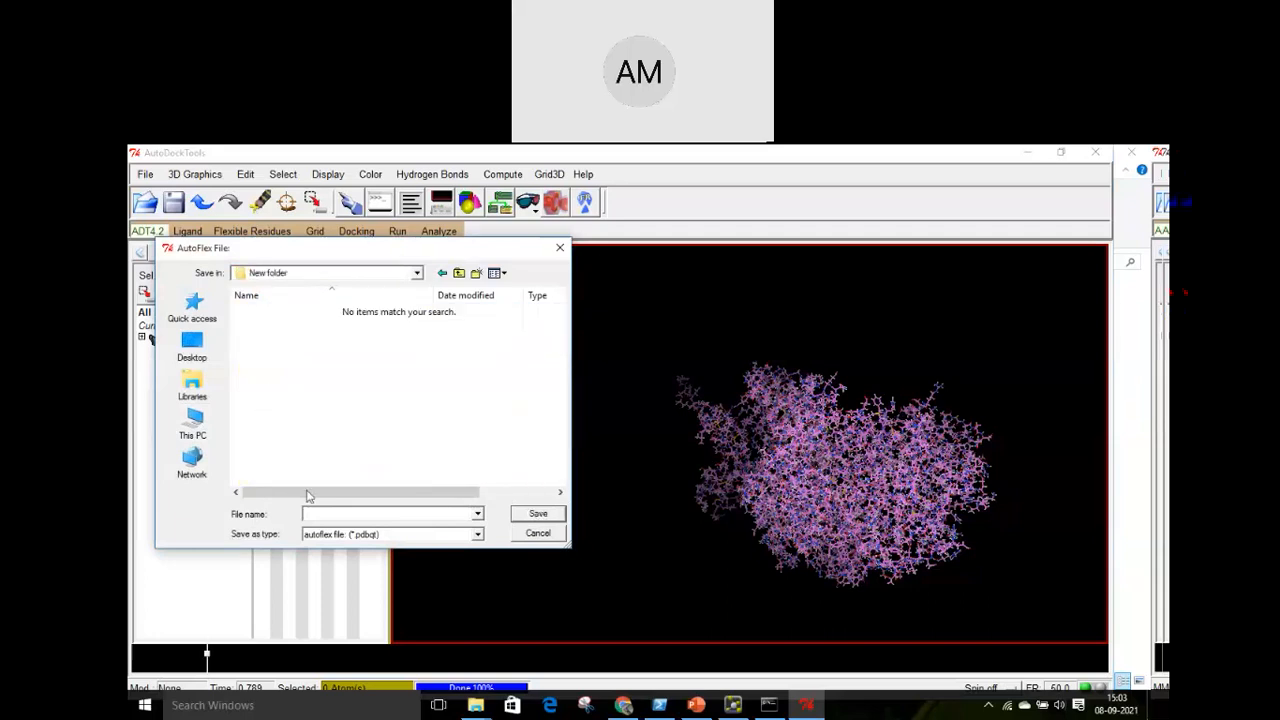
Try to save the flexible residue output as Protein.pdbqt in New folder
left_click(321, 515)
type("p")
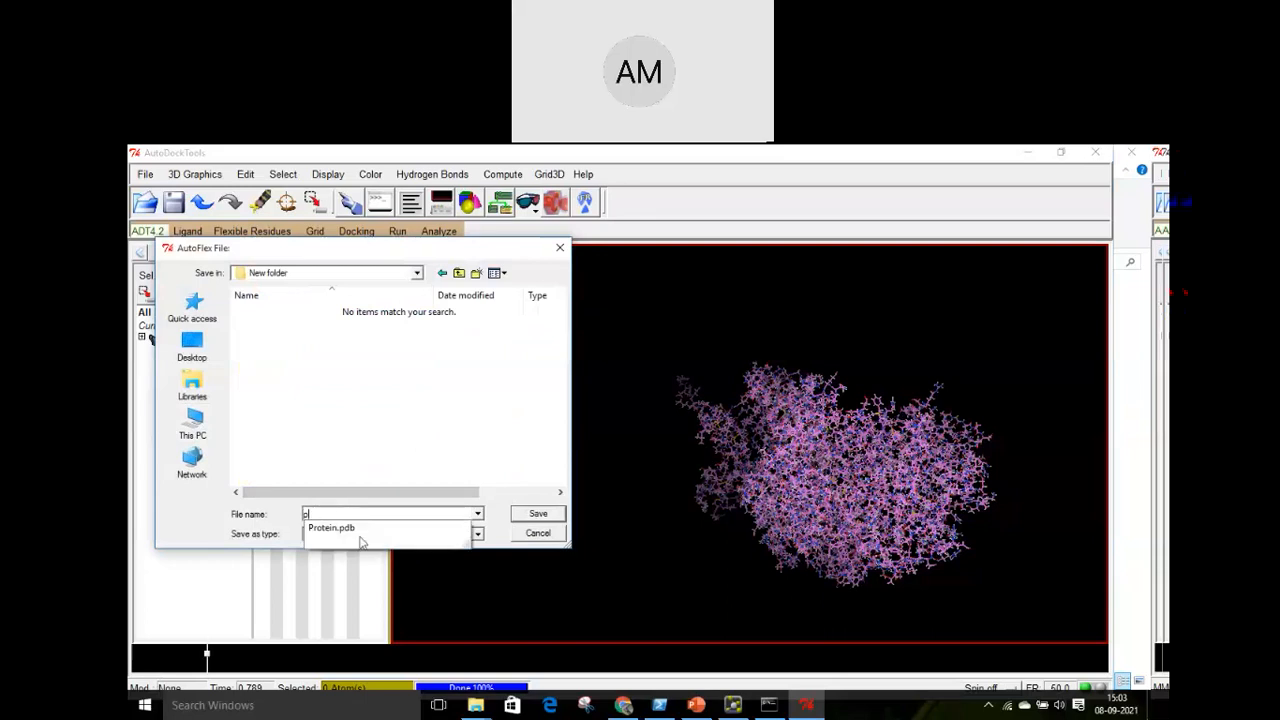
left_click(335, 527)
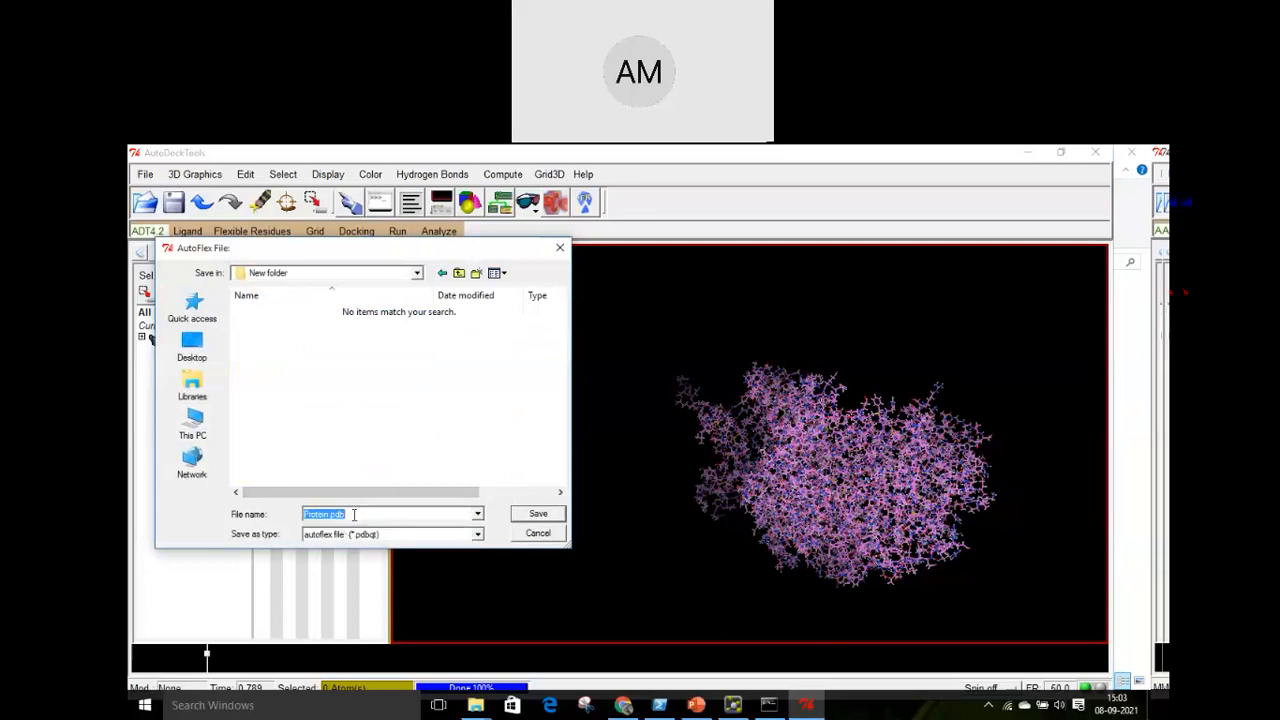
left_click(362, 513)
key("BackSpace")
key("BackSpace")
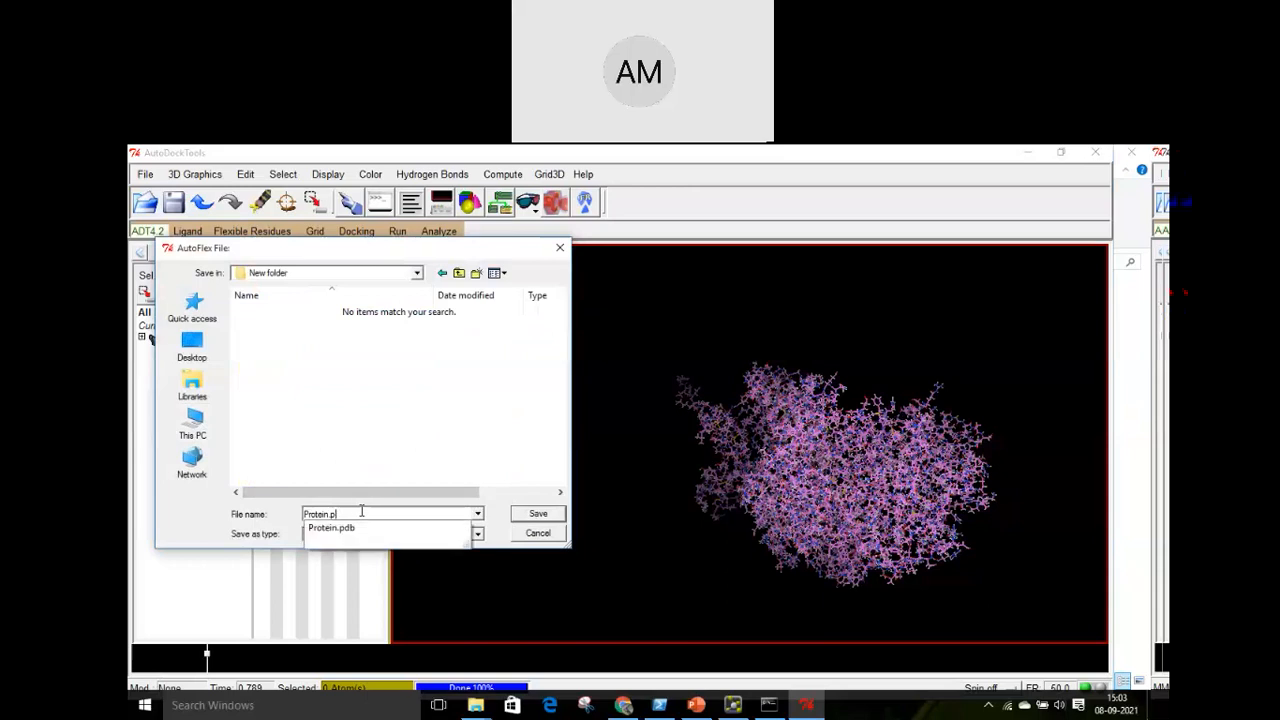
type("dbqt")
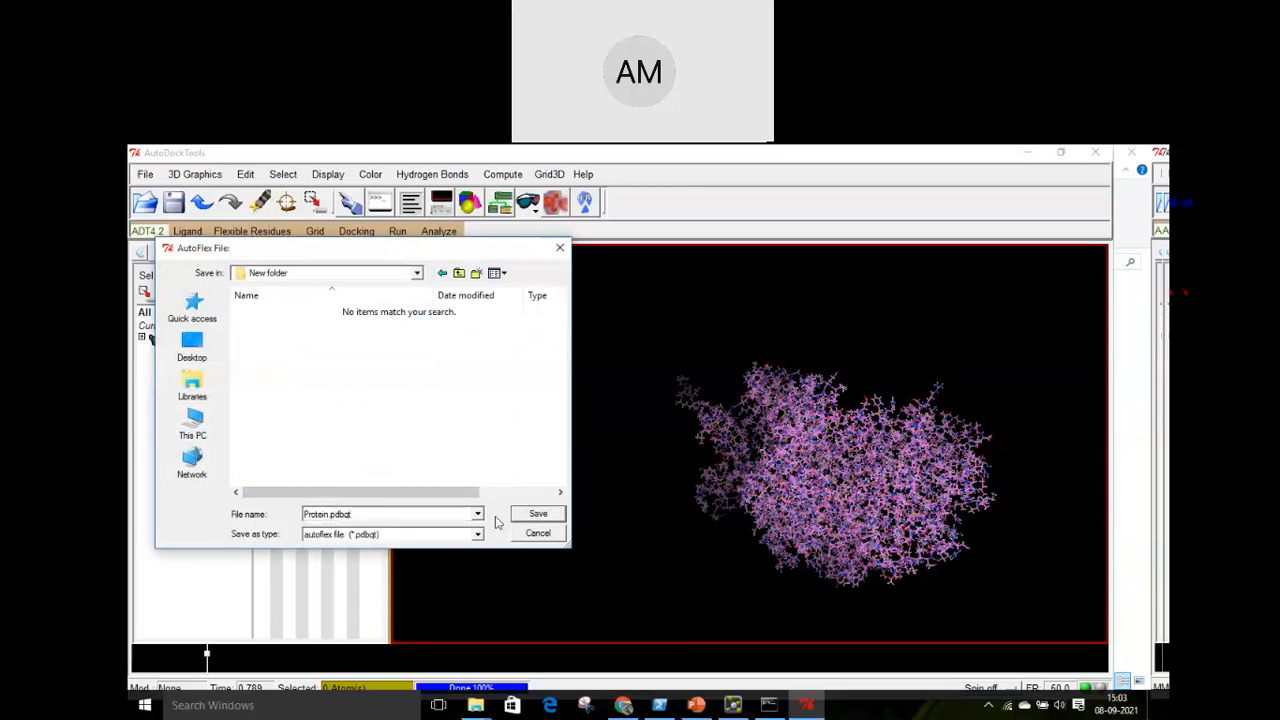
left_click(532, 515)
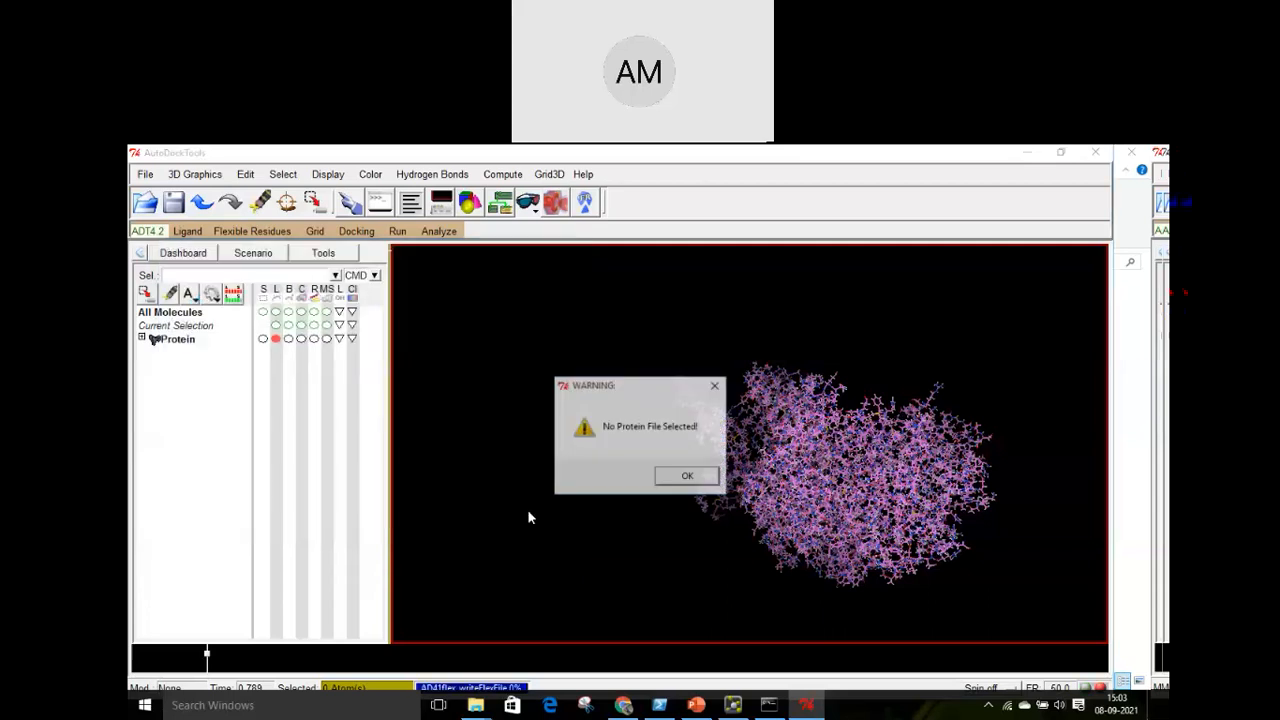
left_click(673, 478)
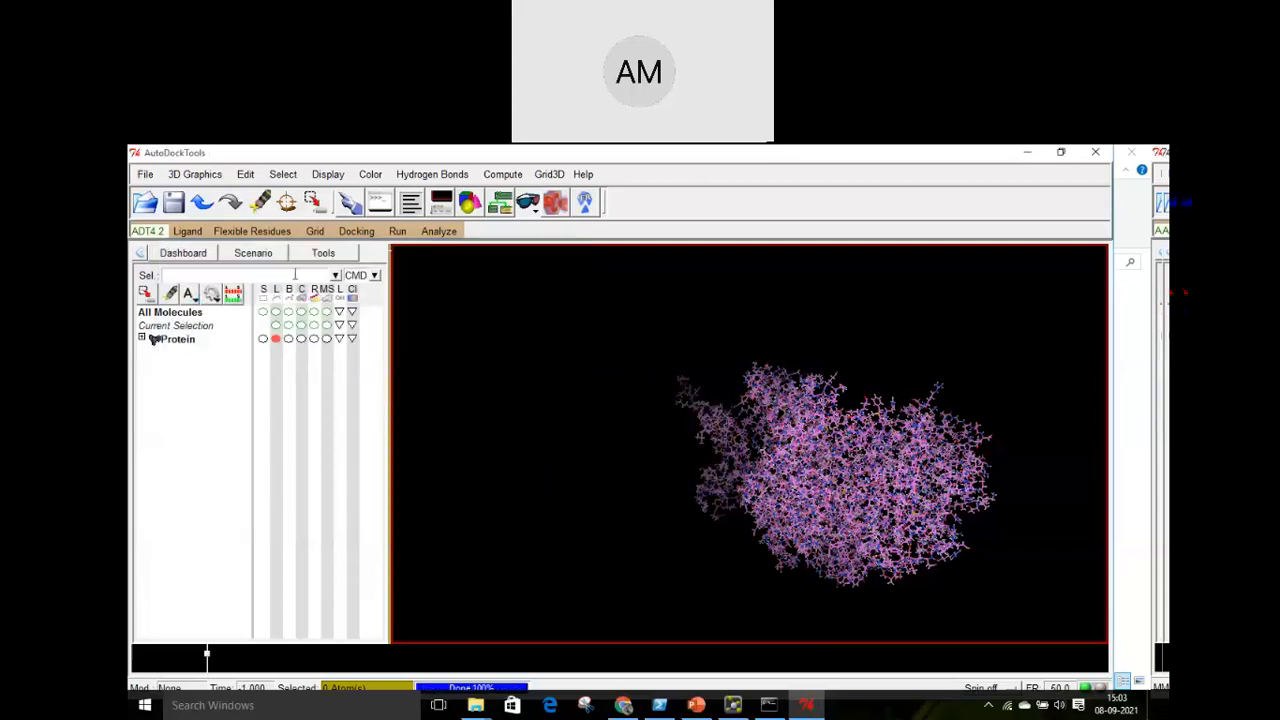
left_click(265, 231)
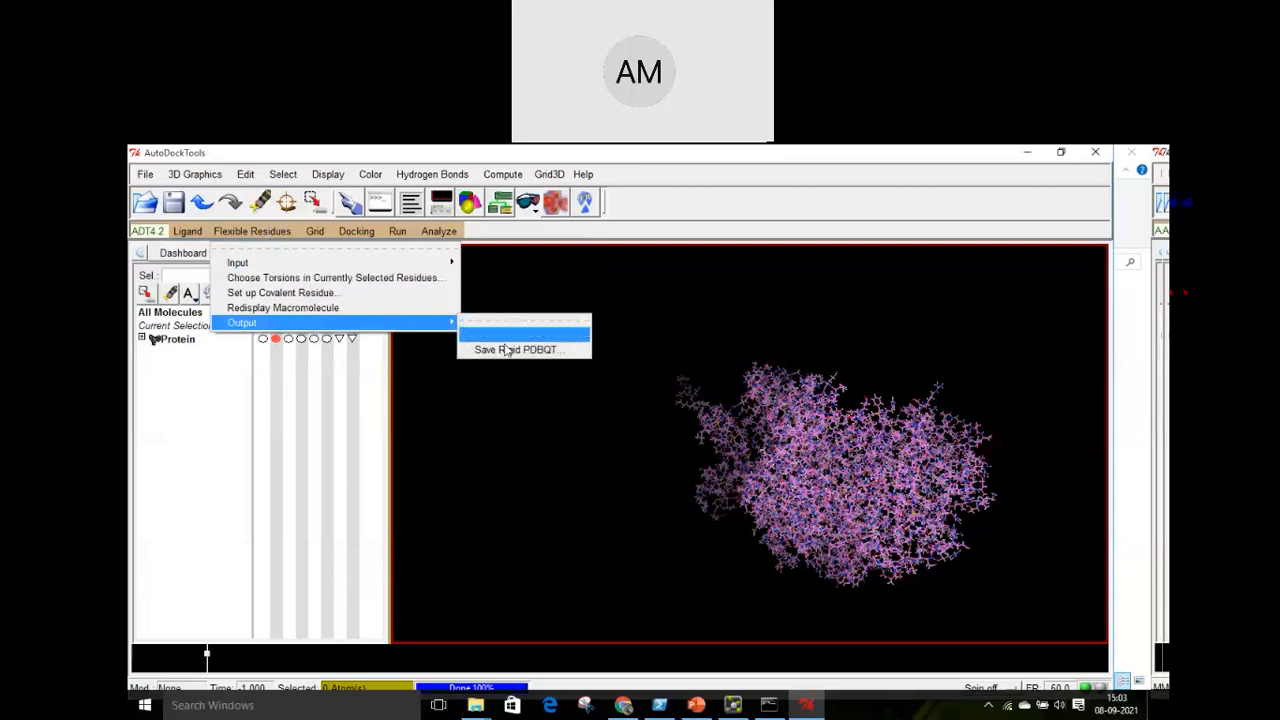
left_click(315, 231)
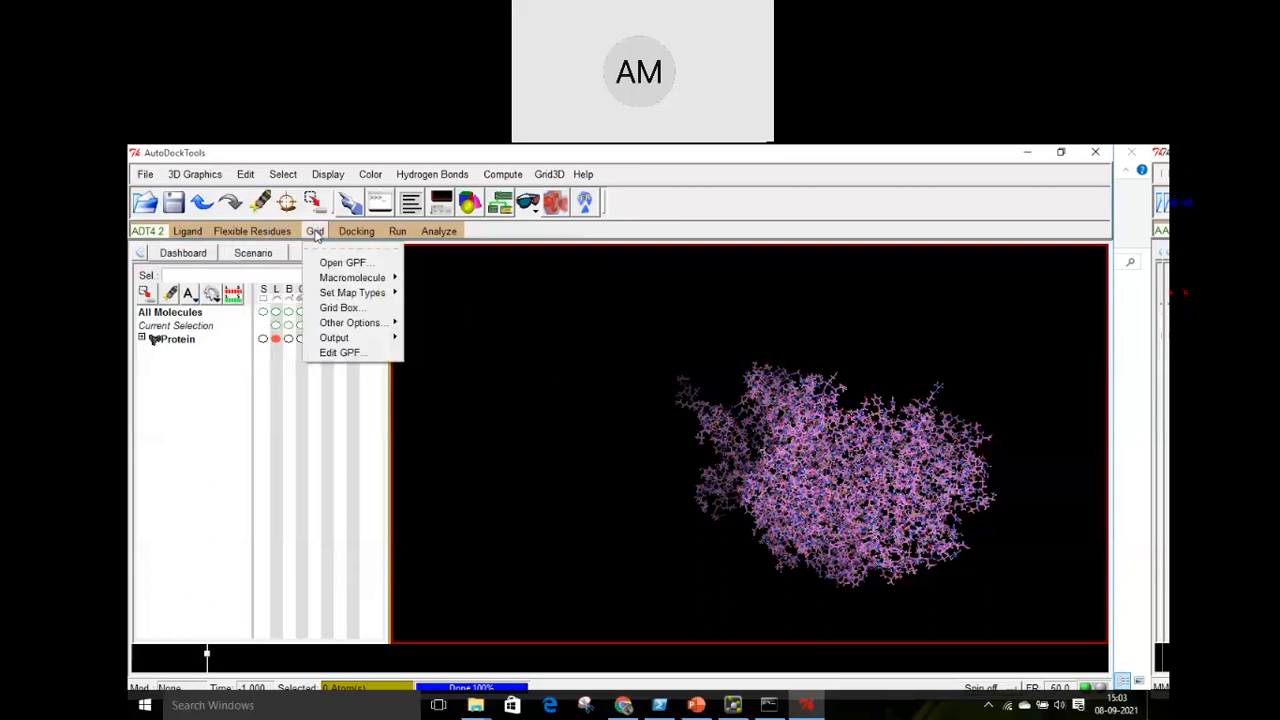
mouse_move(362, 278)
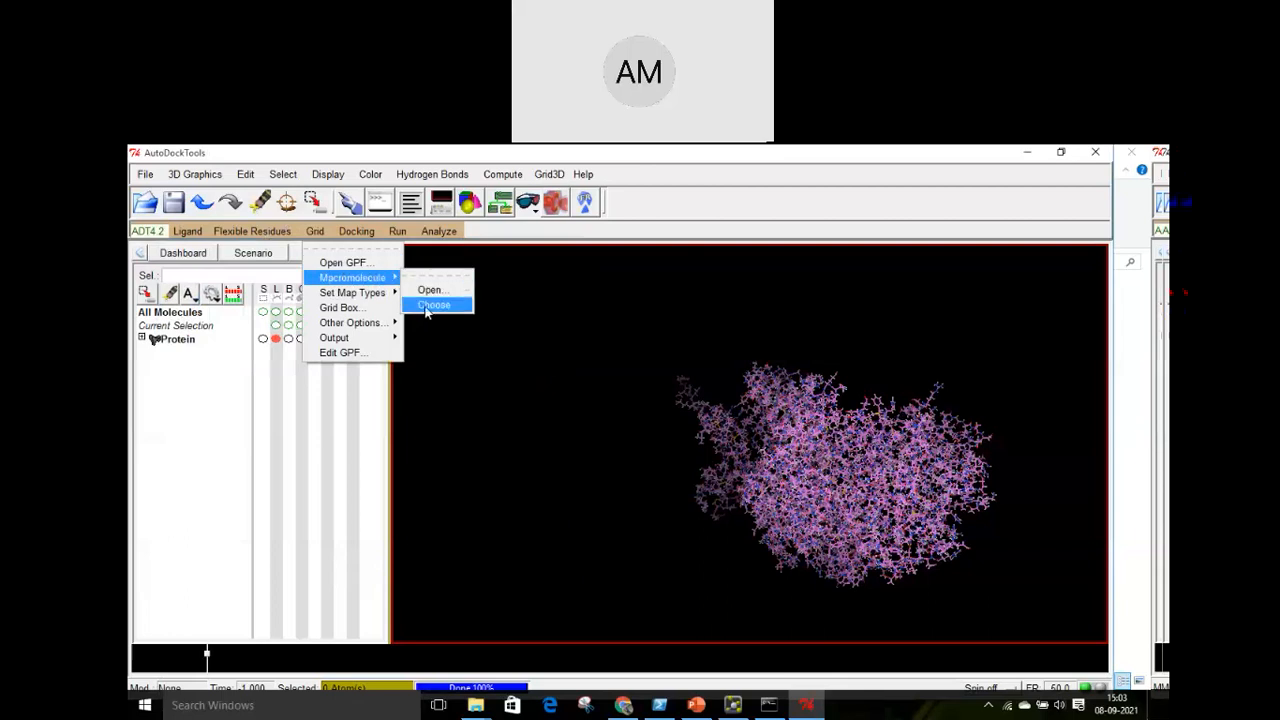
left_click(426, 306)
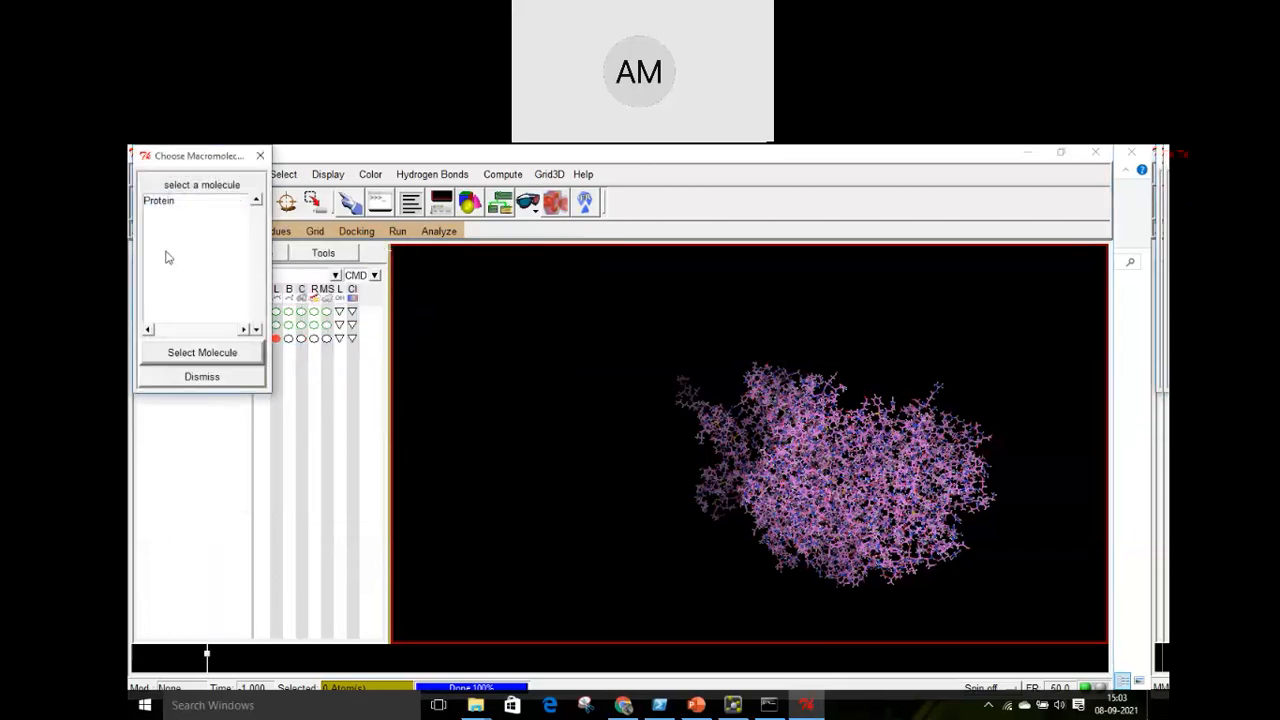
left_click(160, 201)
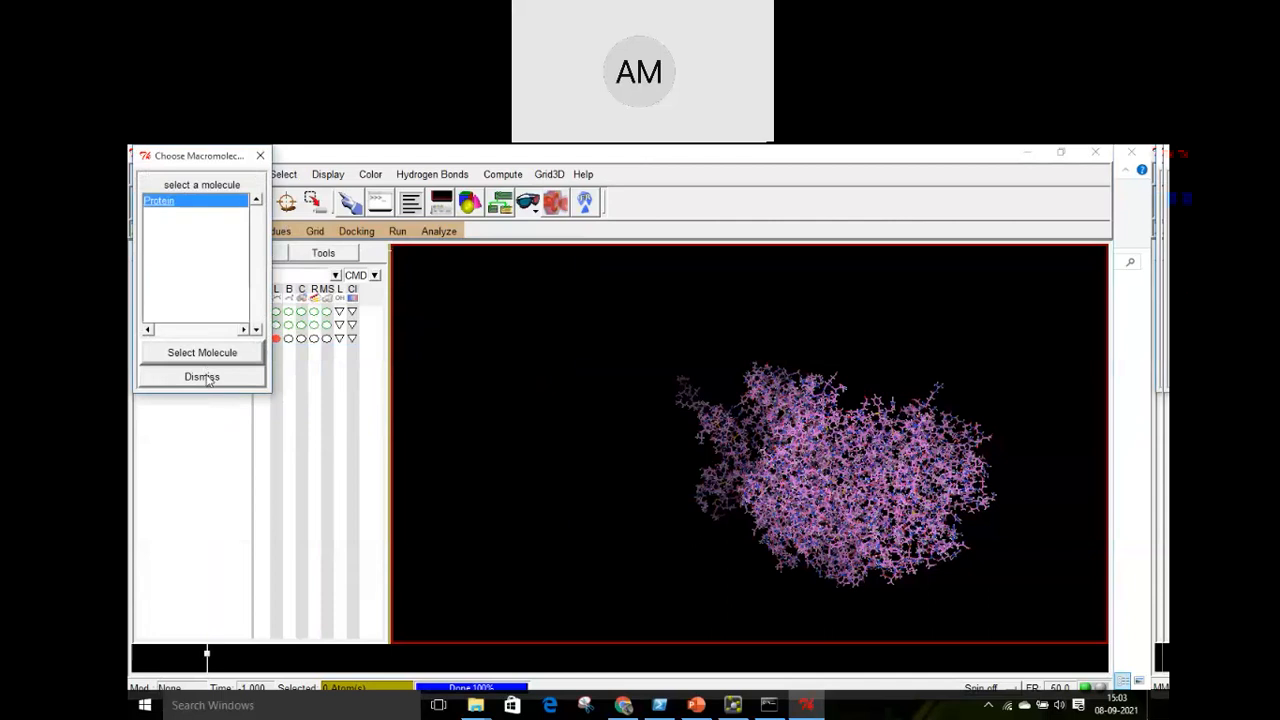
left_click(203, 377)
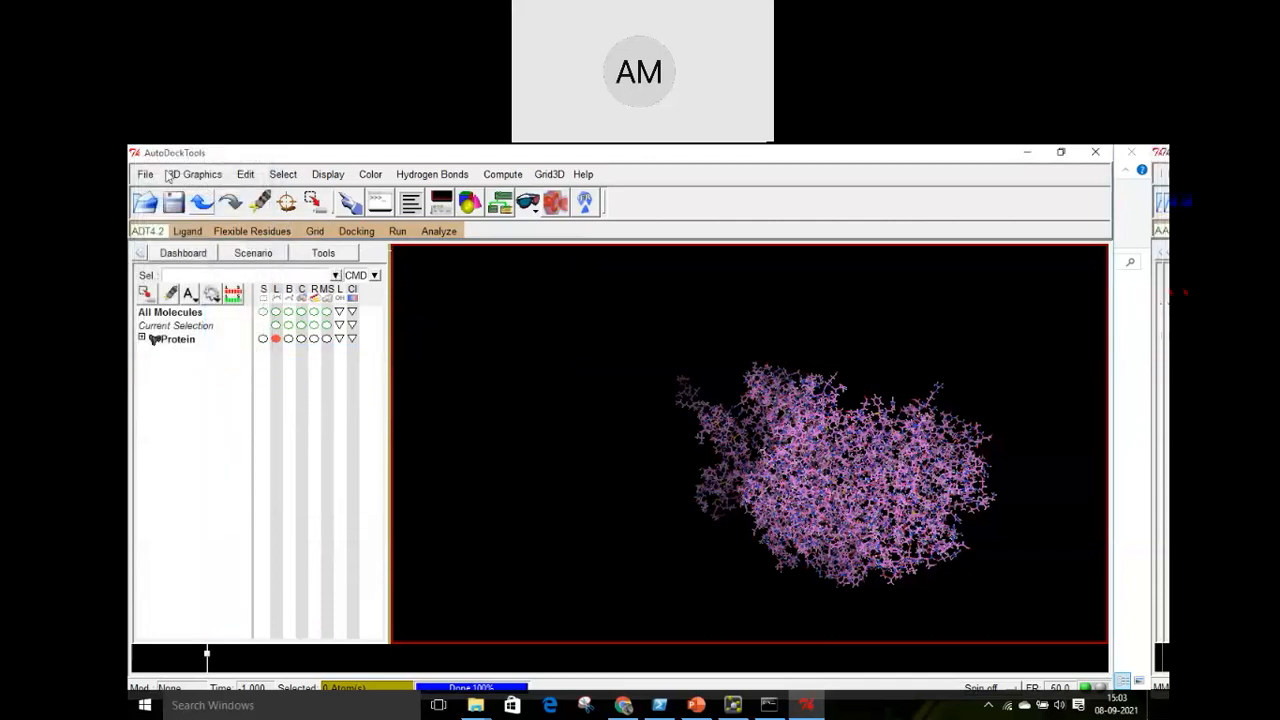
Write the protein to Protein.pdbqt in the default user folder, replacing the preset record selection with the ATOM, CONECT and END records
left_click(145, 175)
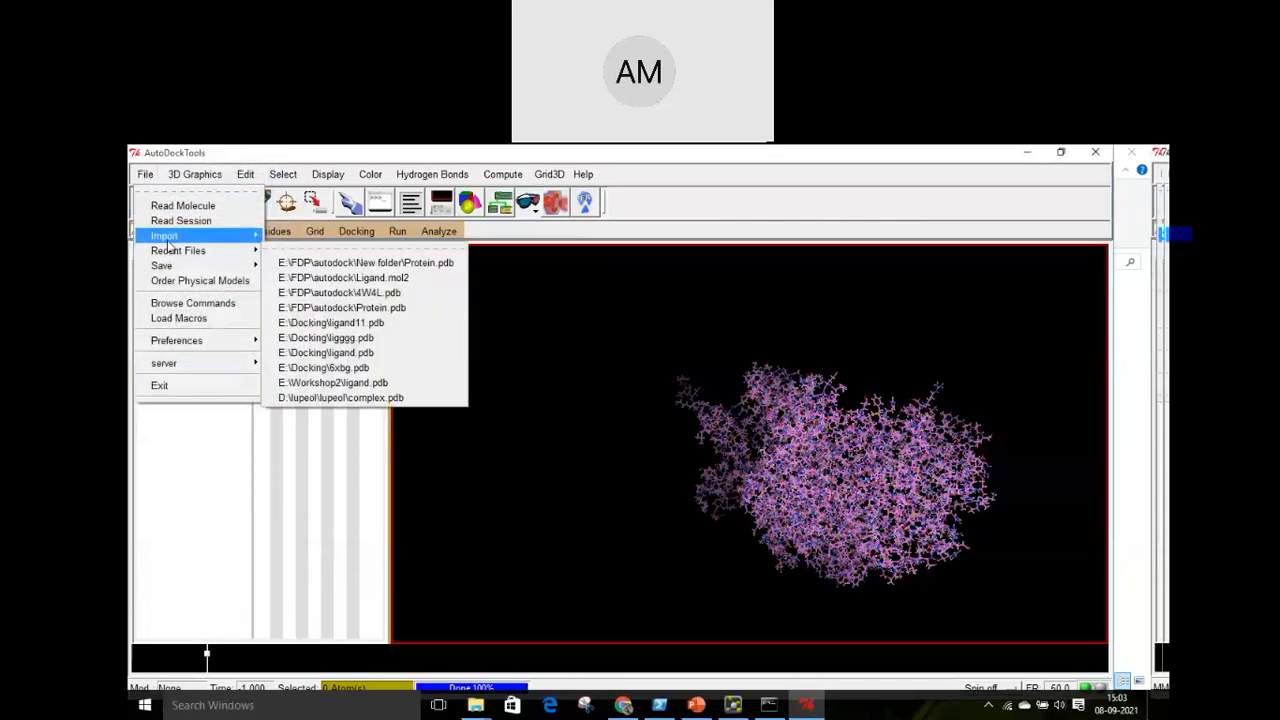
mouse_move(163, 266)
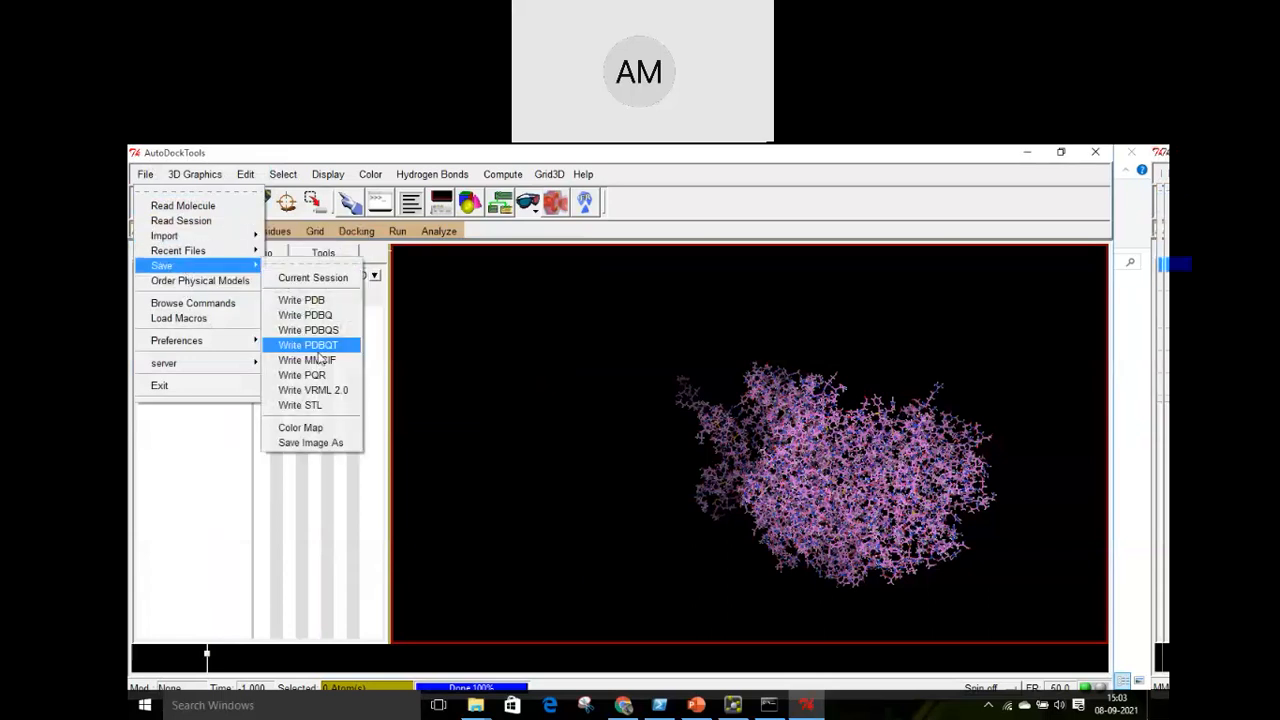
left_click(310, 345)
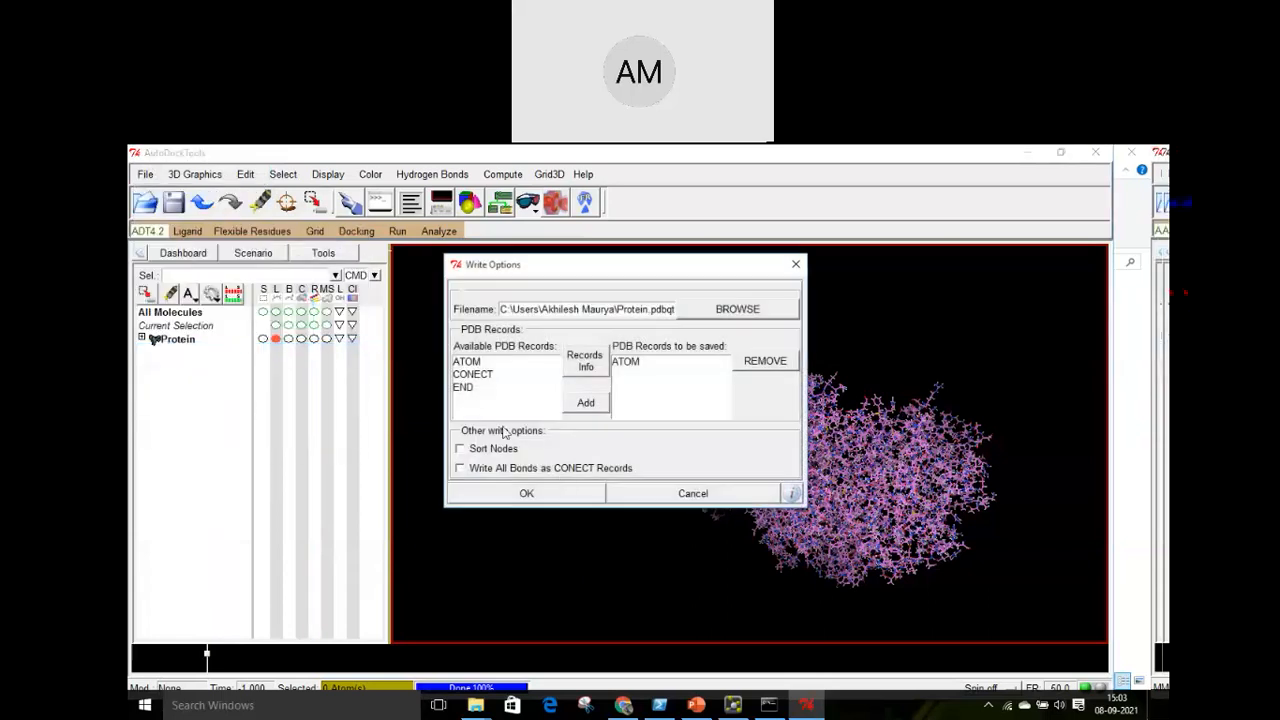
left_click(465, 387)
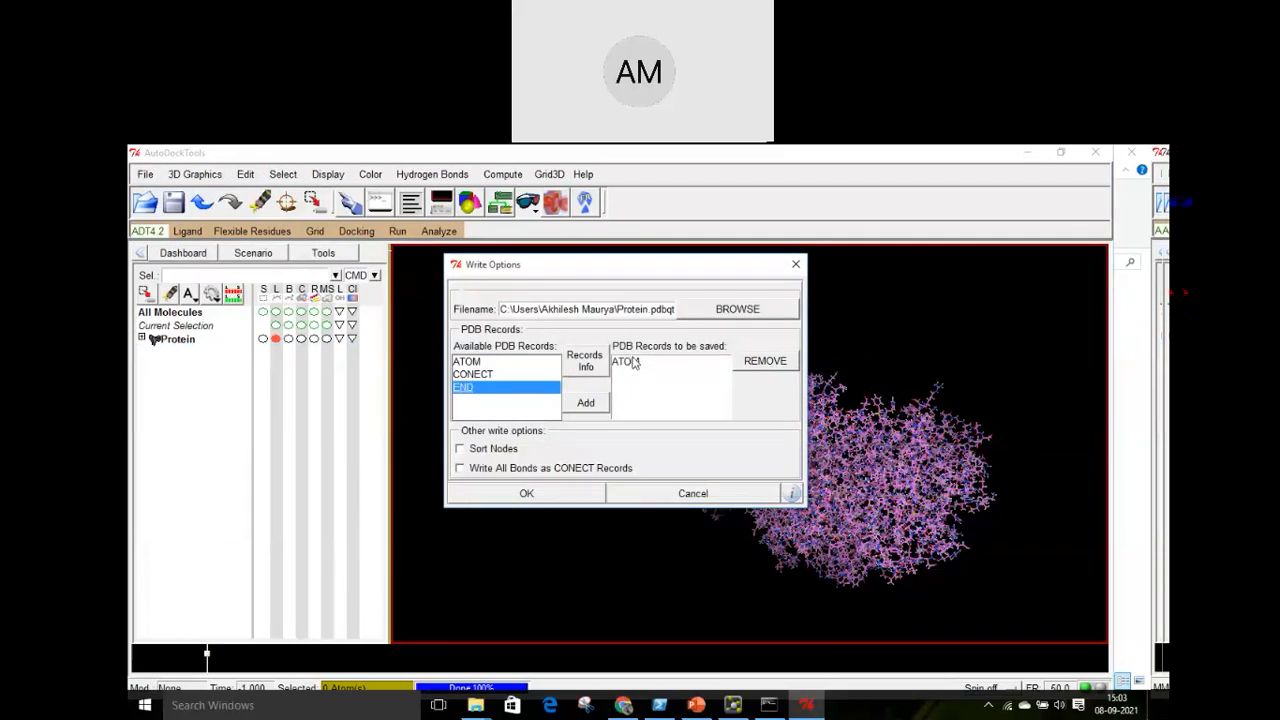
left_click(630, 362)
left_click(752, 365)
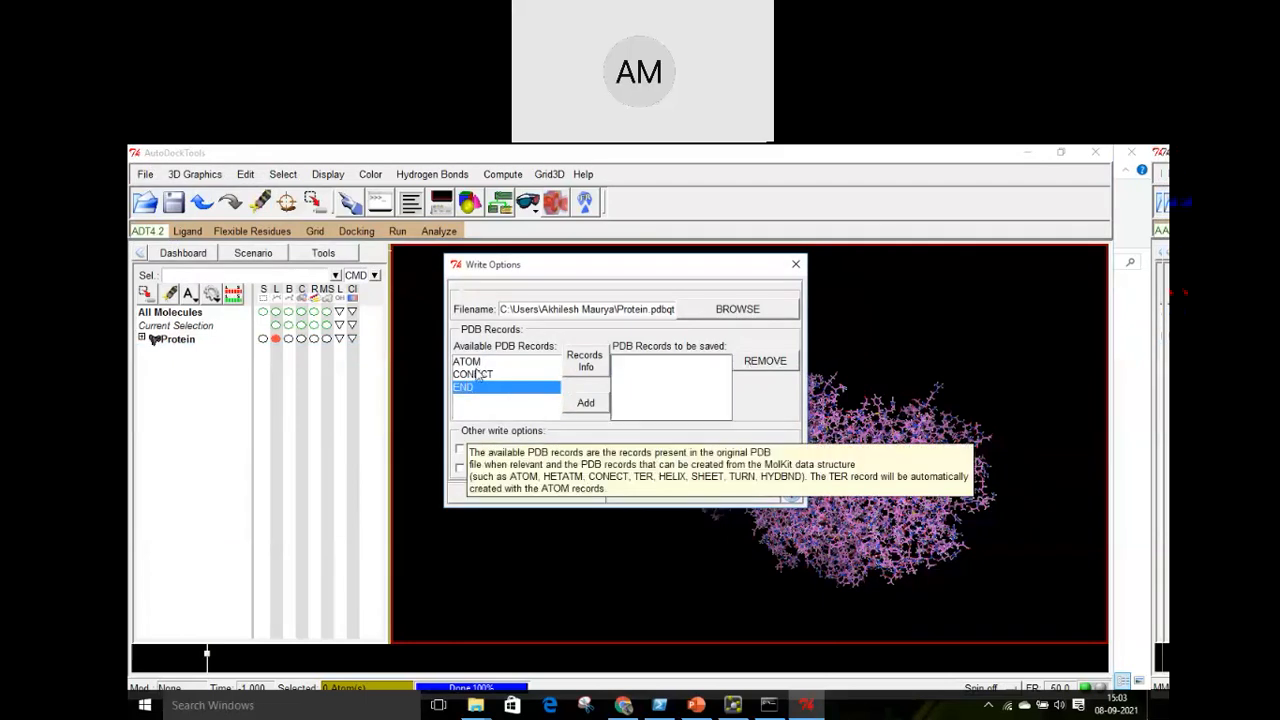
left_click(468, 362, "shift")
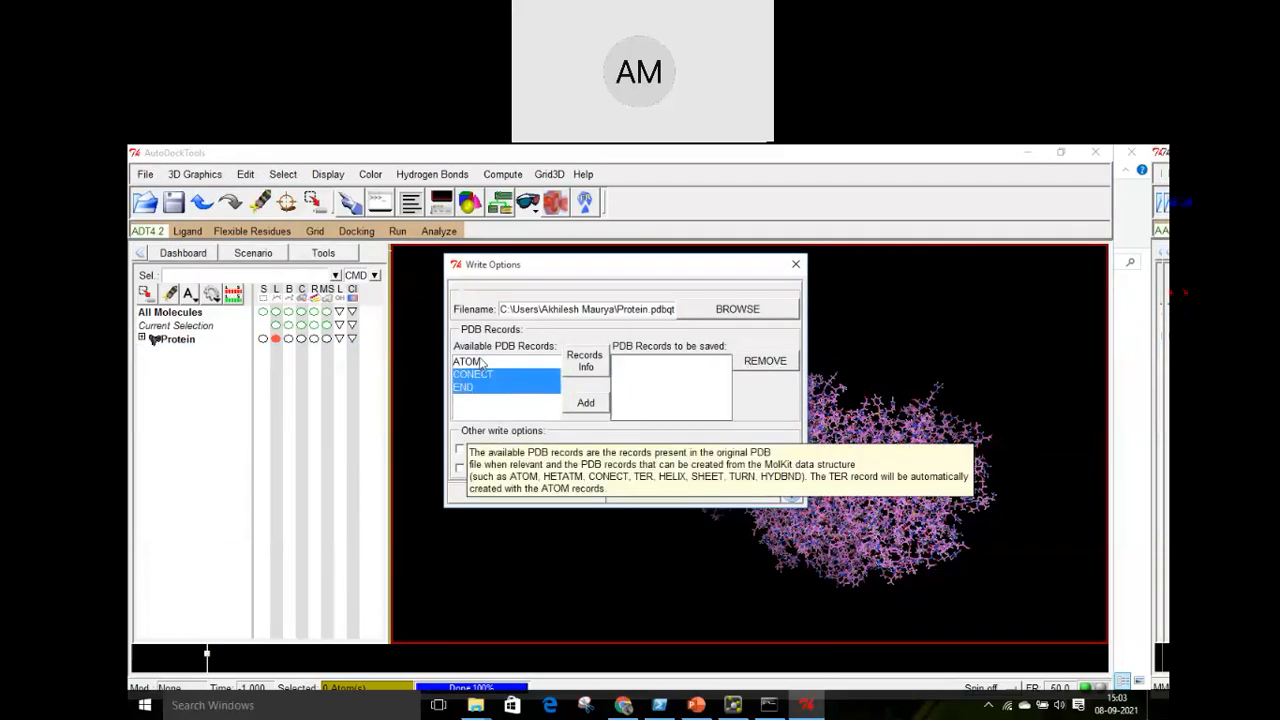
left_click(587, 403)
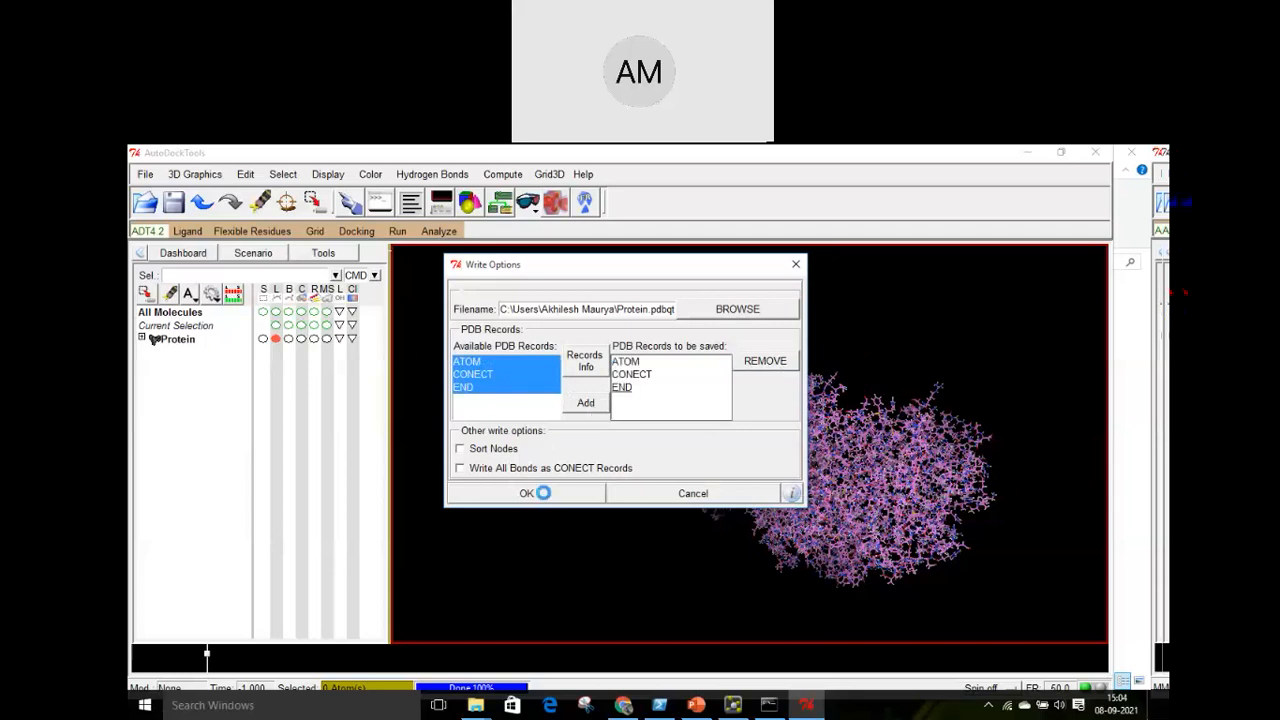
left_click(541, 494)
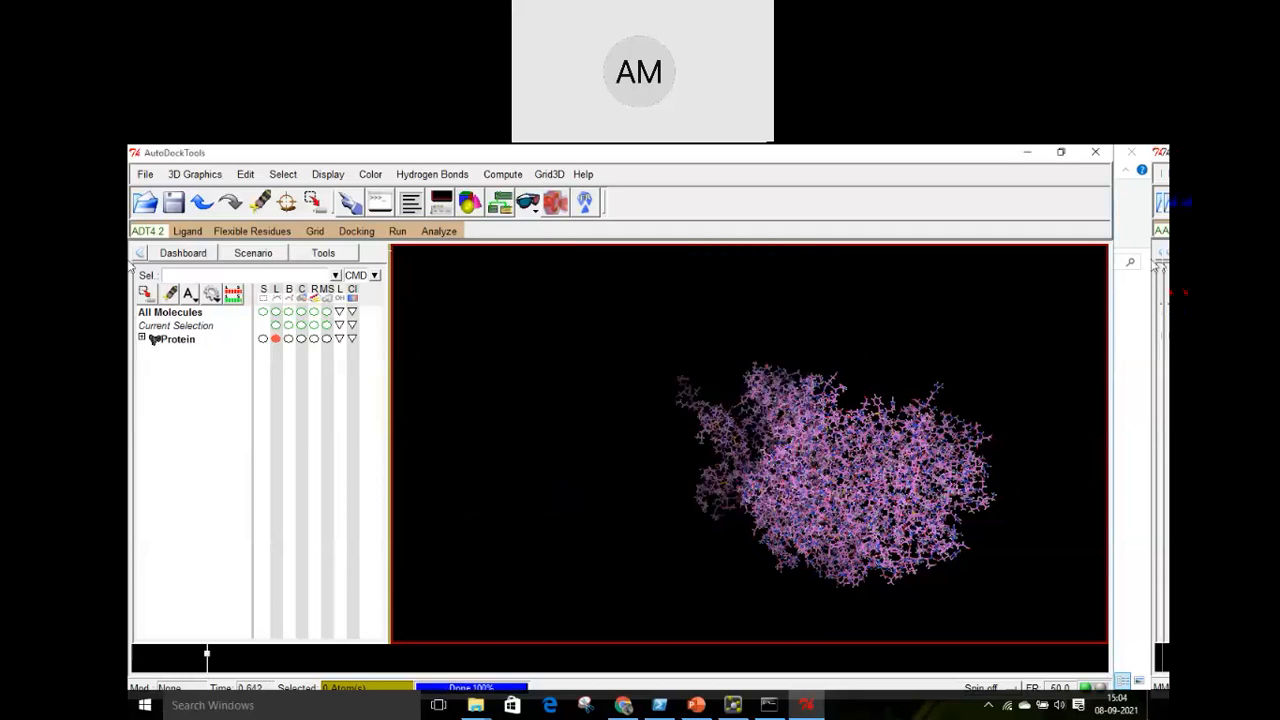
left_click(146, 176)
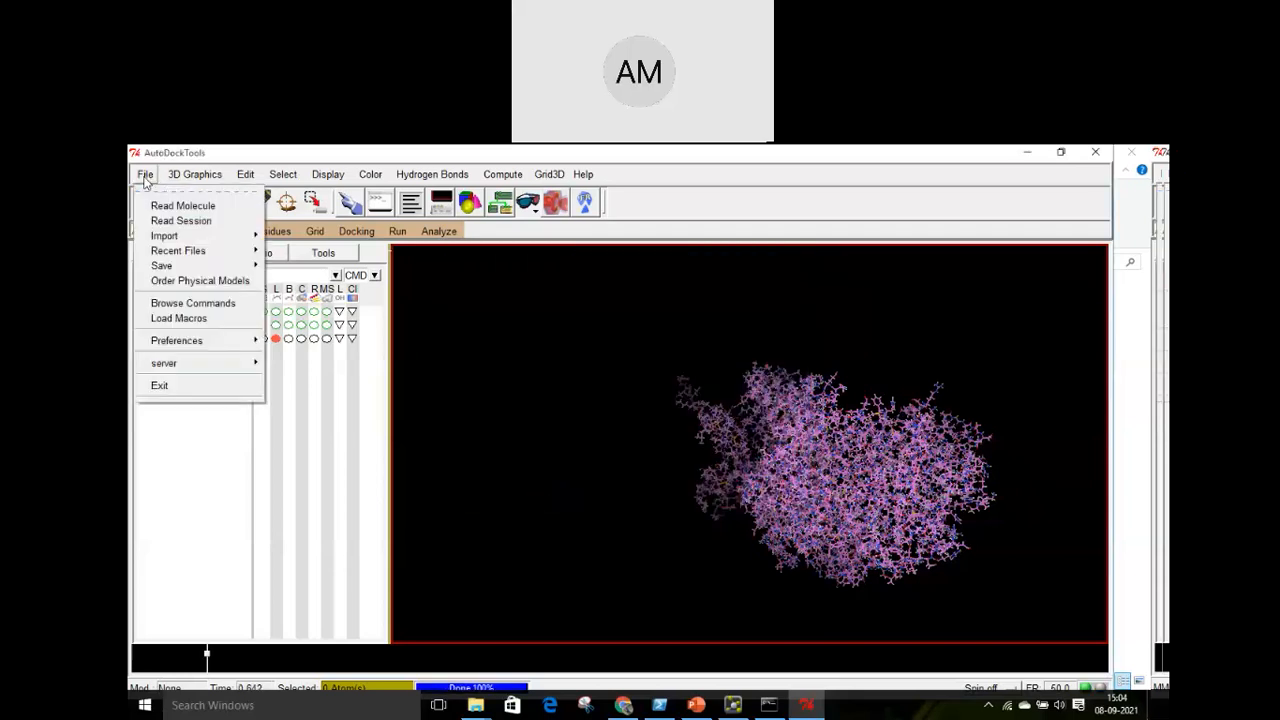
mouse_move(173, 342)
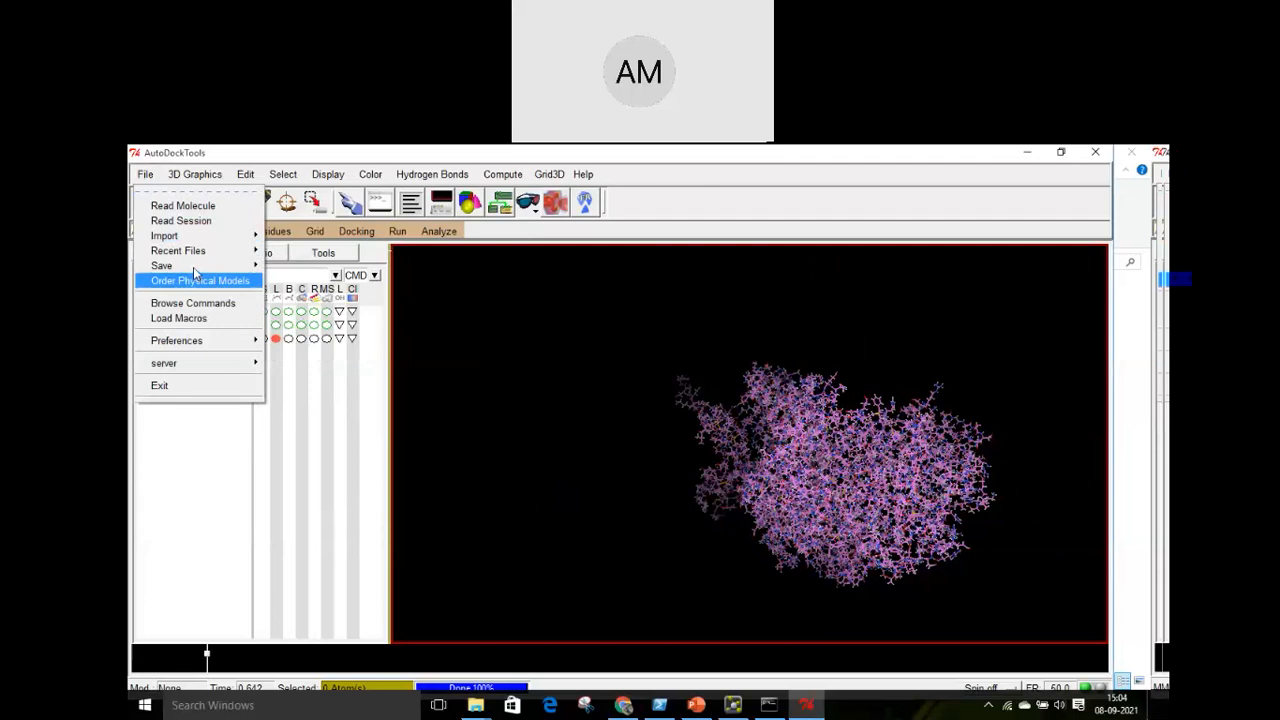
mouse_move(203, 258)
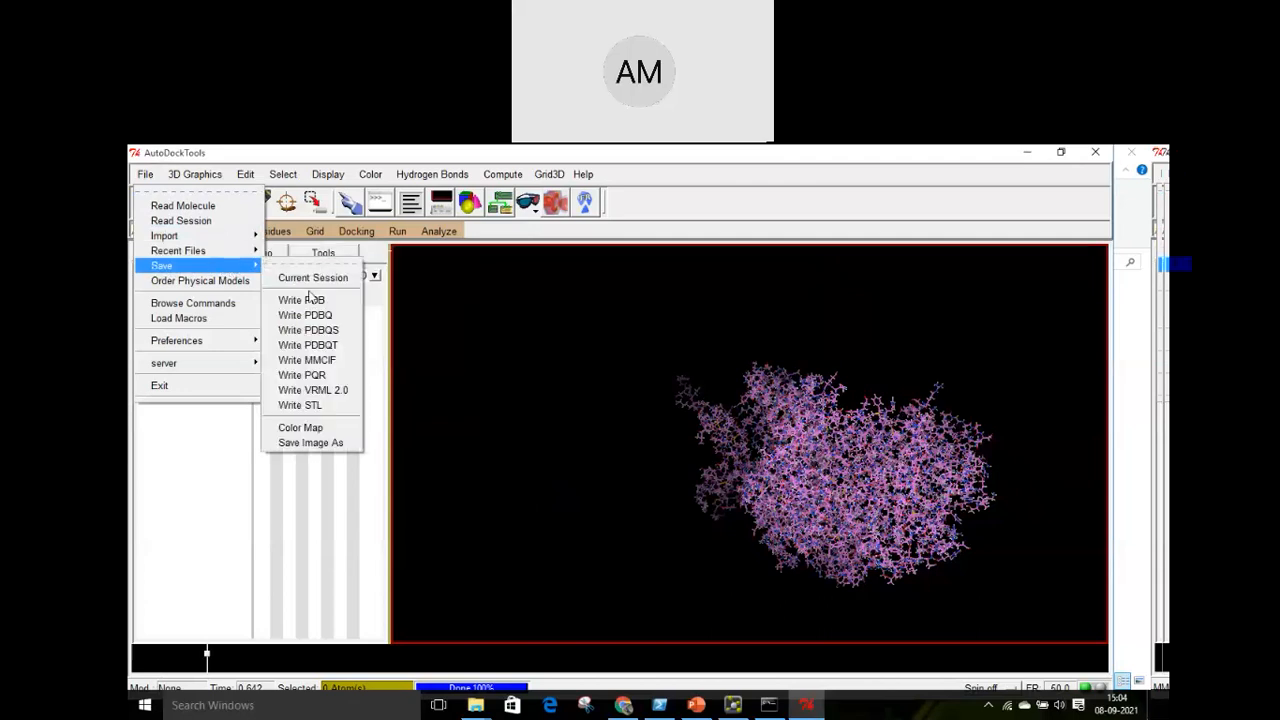
left_click(328, 346)
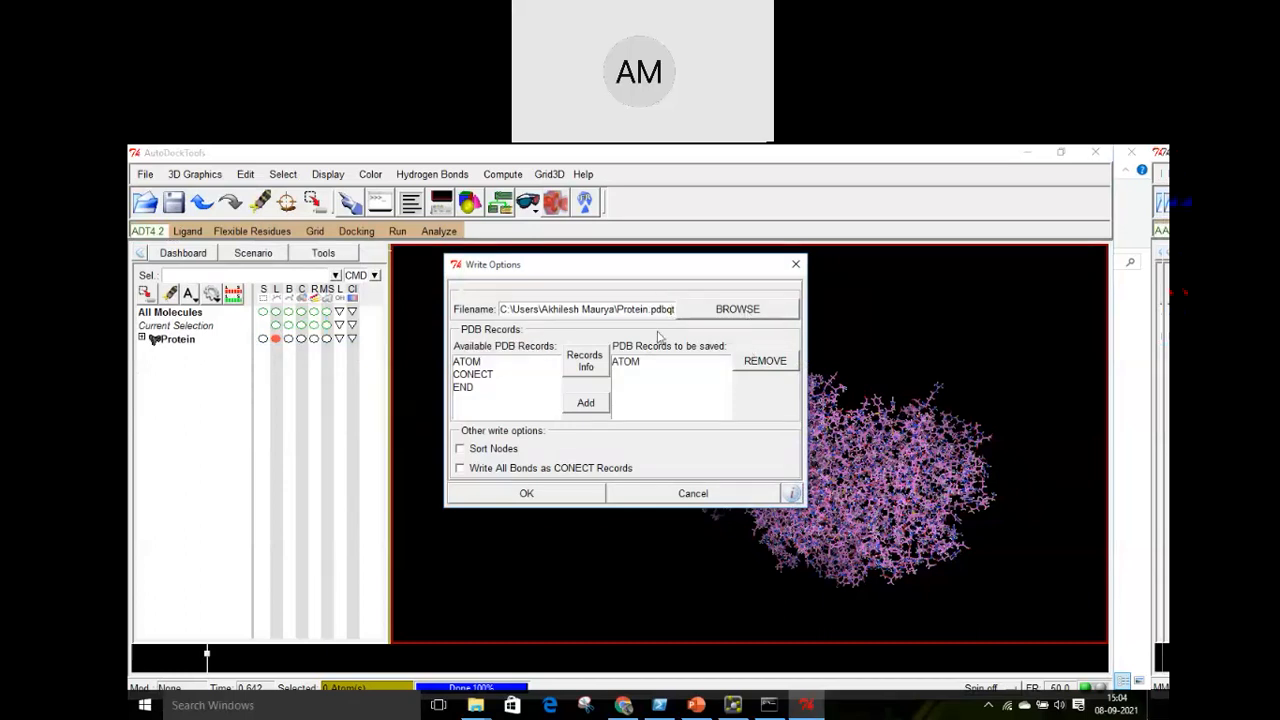
left_click(795, 266)
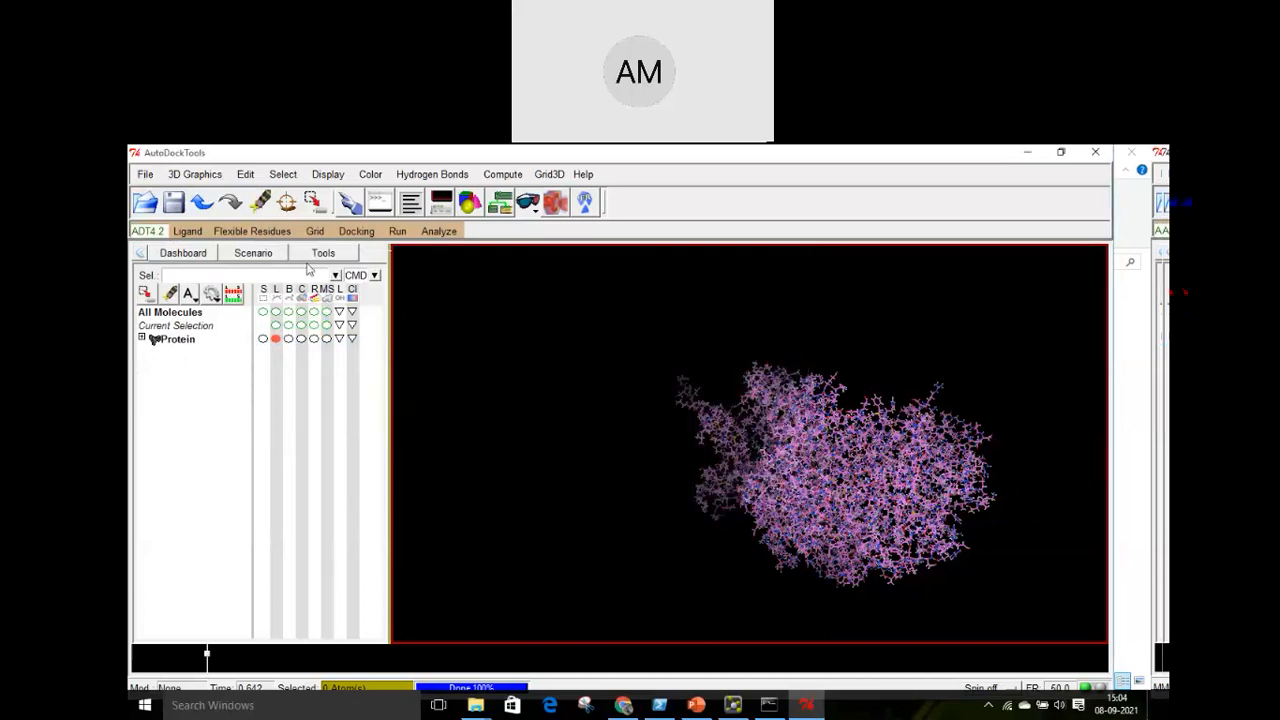
Choose Protein as the grid macromolecule and accept its initialization with merged non-polar hydrogens
left_click(312, 231)
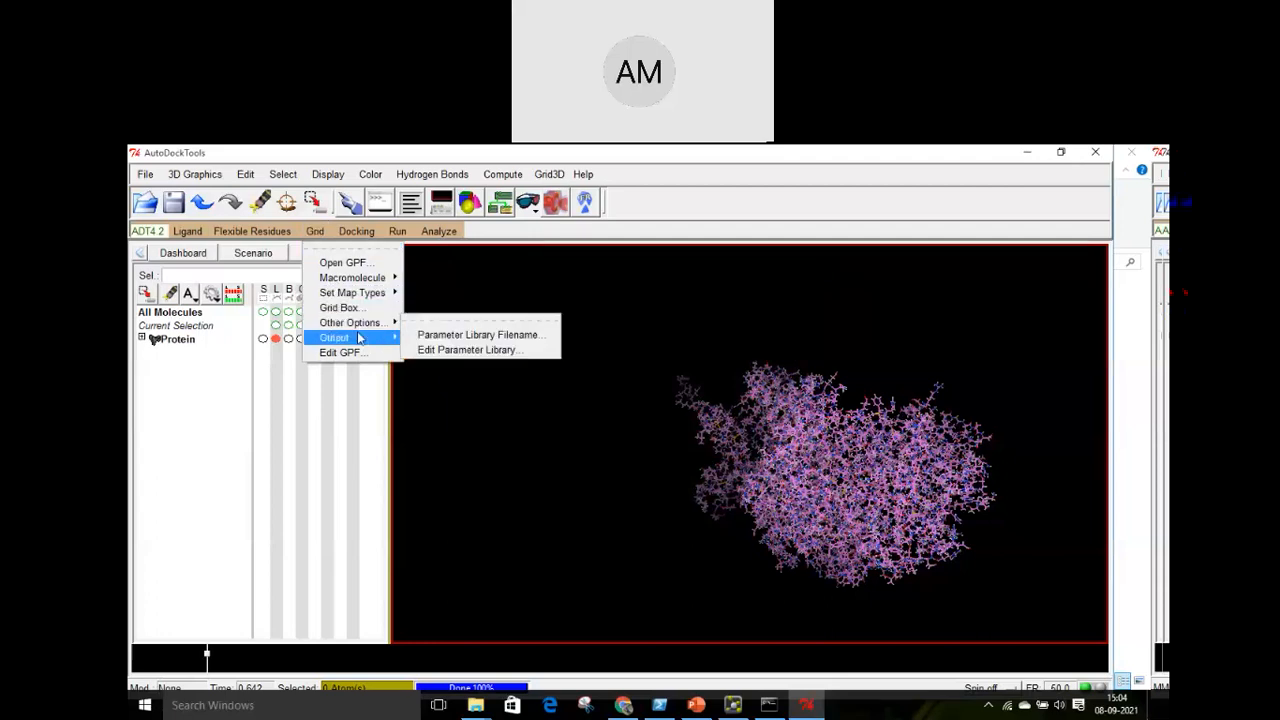
mouse_move(358, 338)
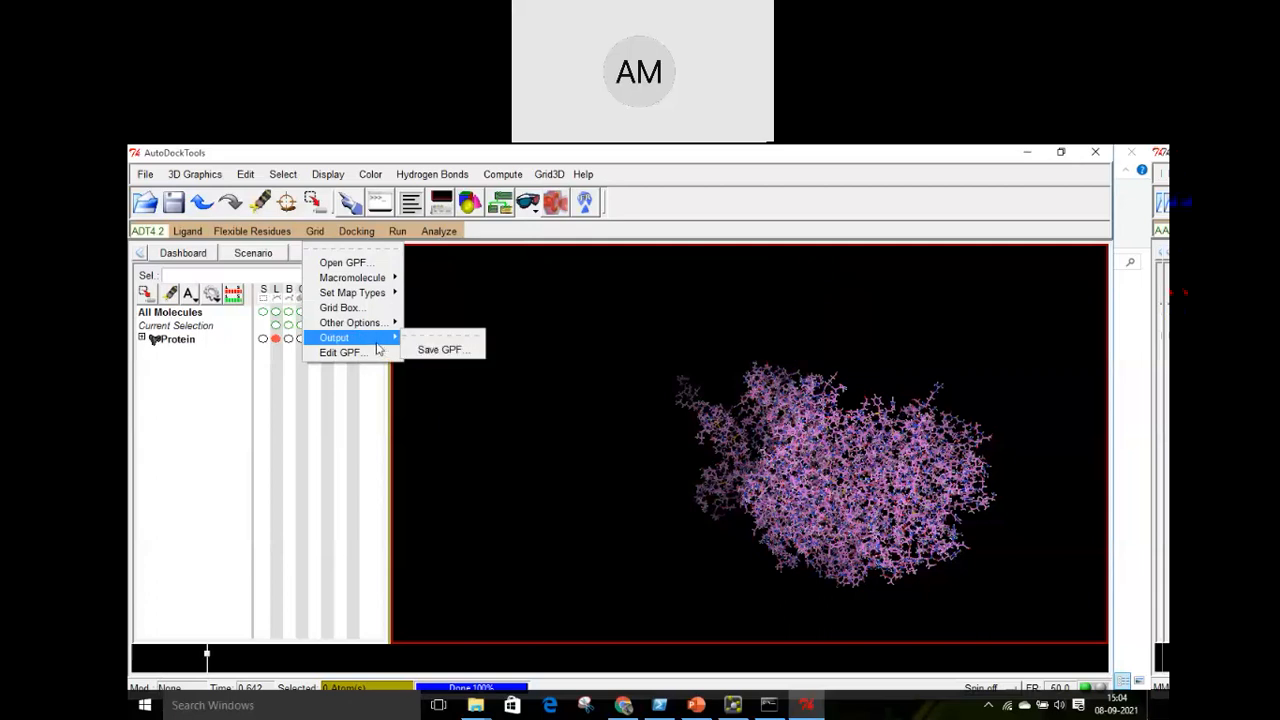
mouse_move(373, 280)
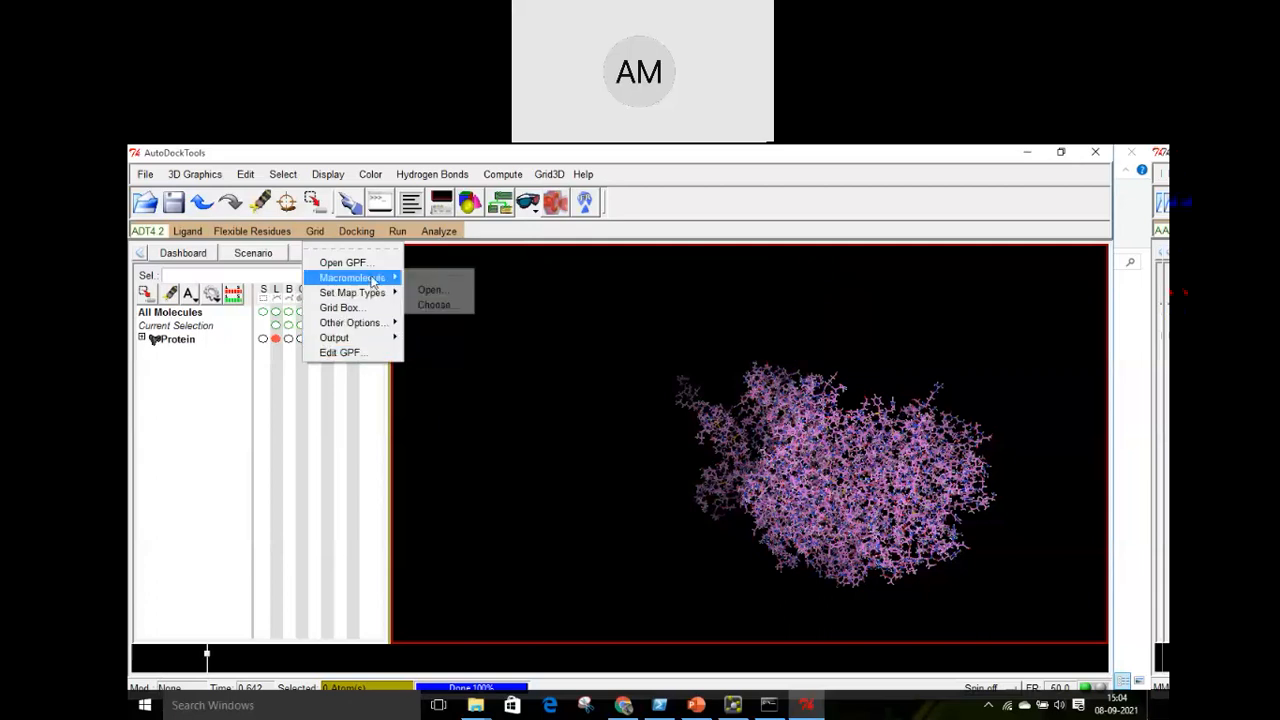
left_click(432, 304)
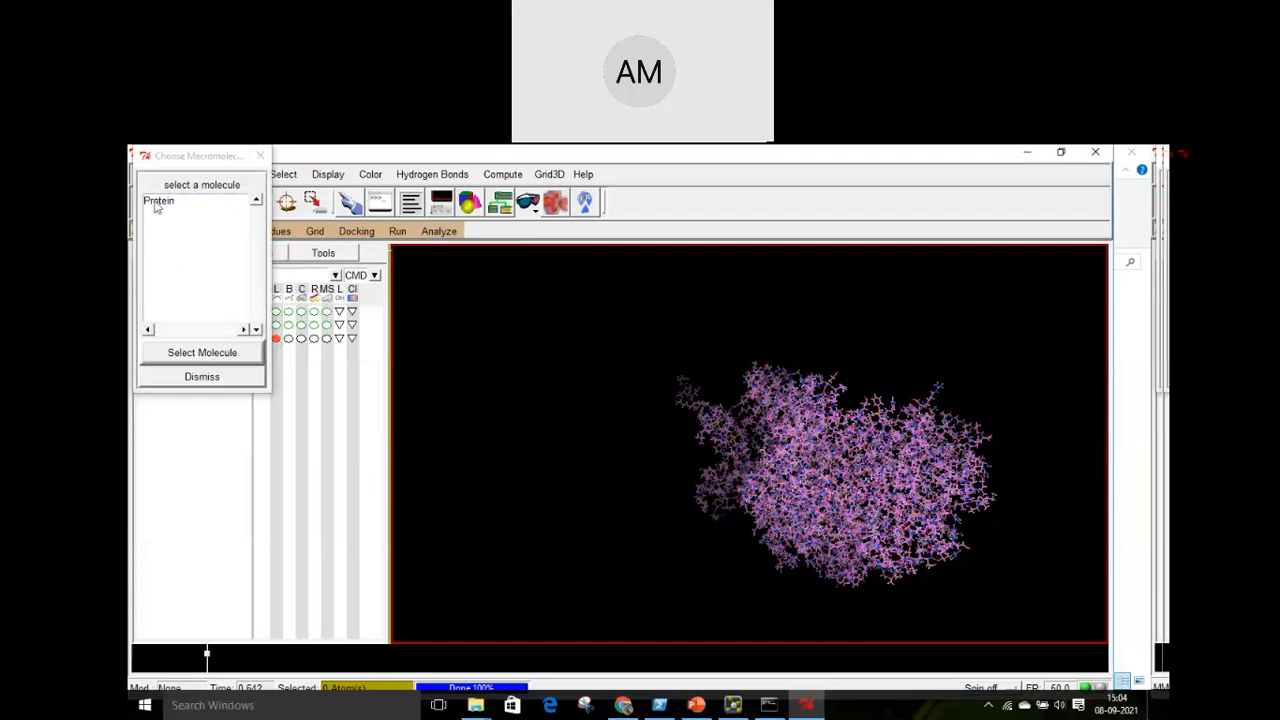
left_click(157, 202)
left_click(202, 354)
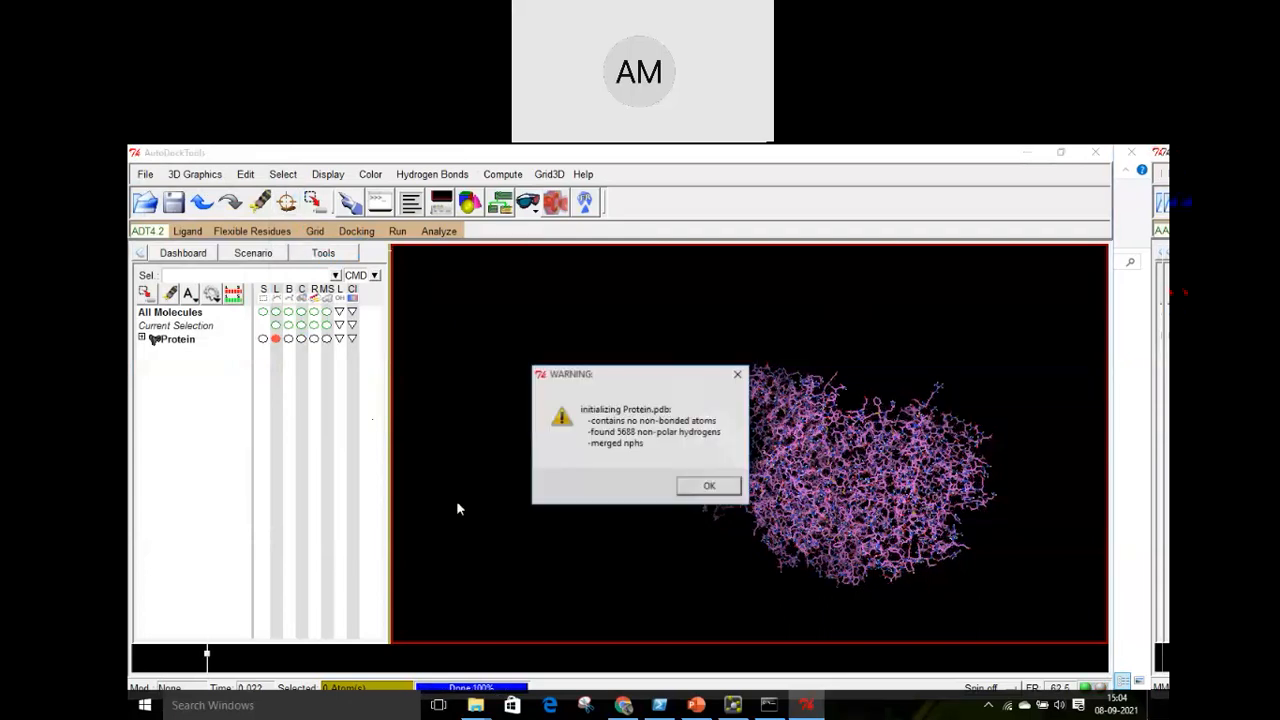
left_click(709, 487)
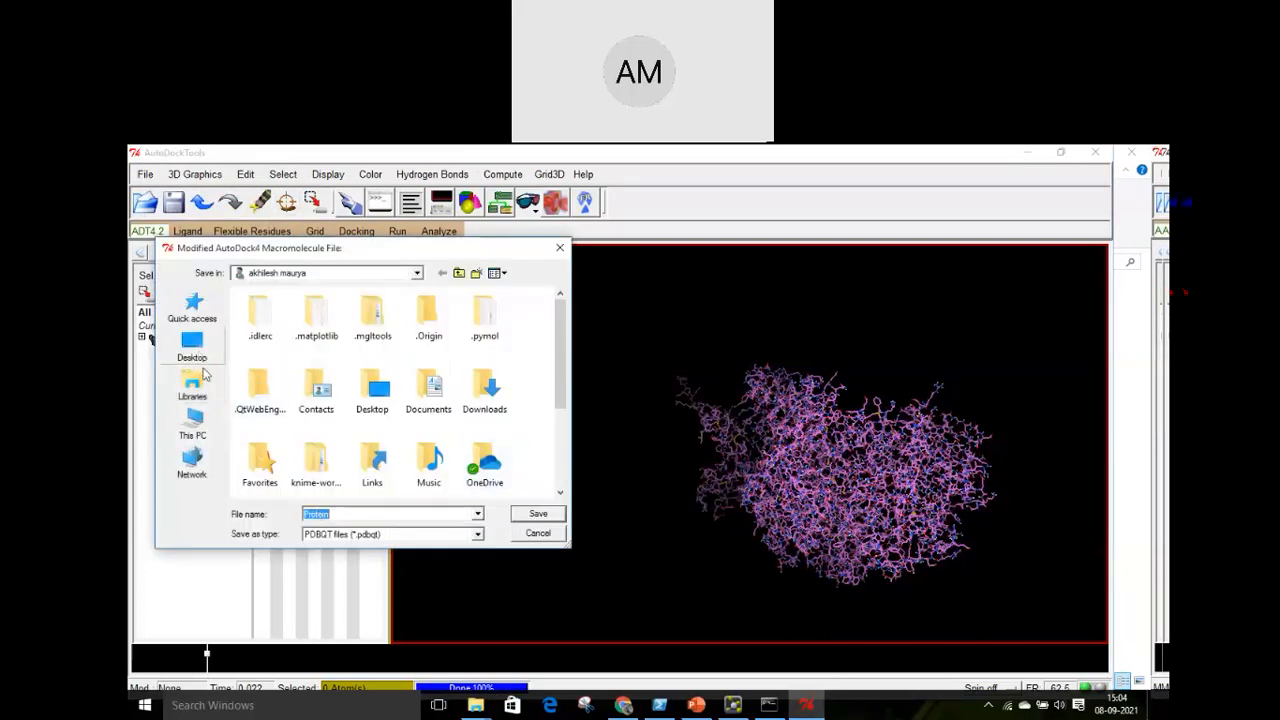
Save the modified AutoDock4 macromolecule as Protein1 in FDP\autodock\New folder on Local Disk (E:), and dismiss the zero-charge warning
left_click(197, 424)
scroll(296, 395, "down", 3)
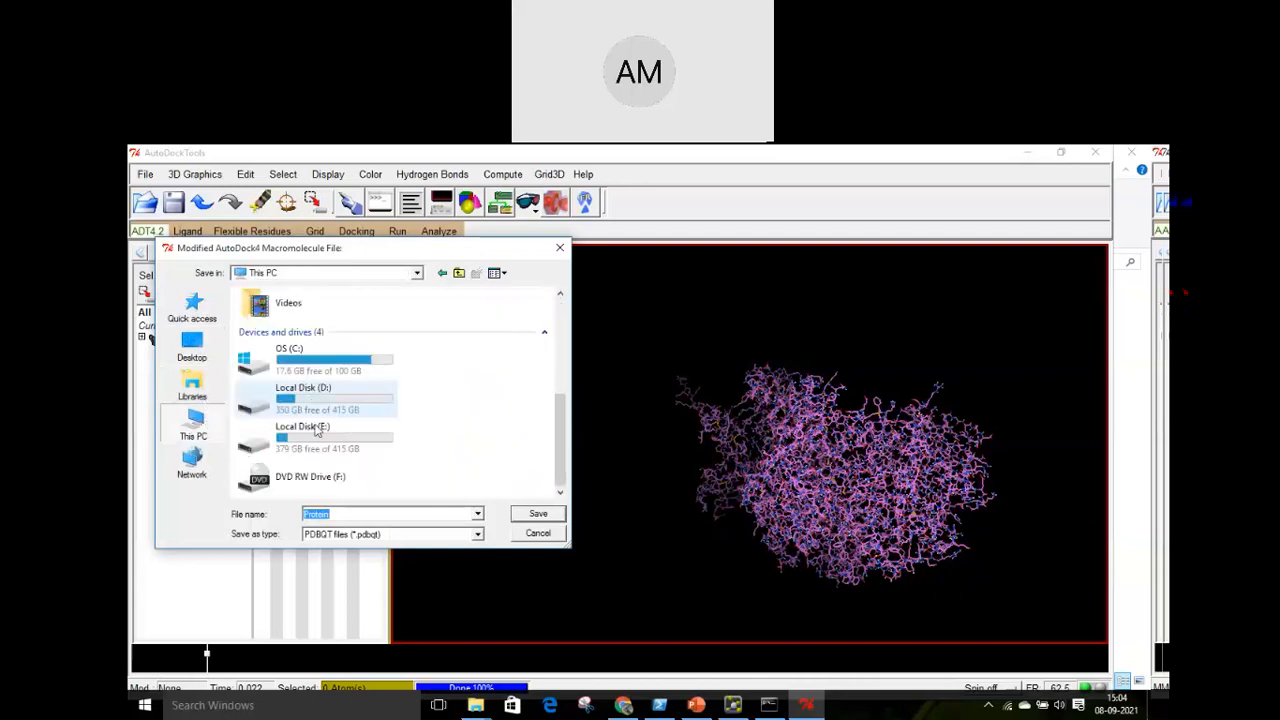
double_click(312, 424)
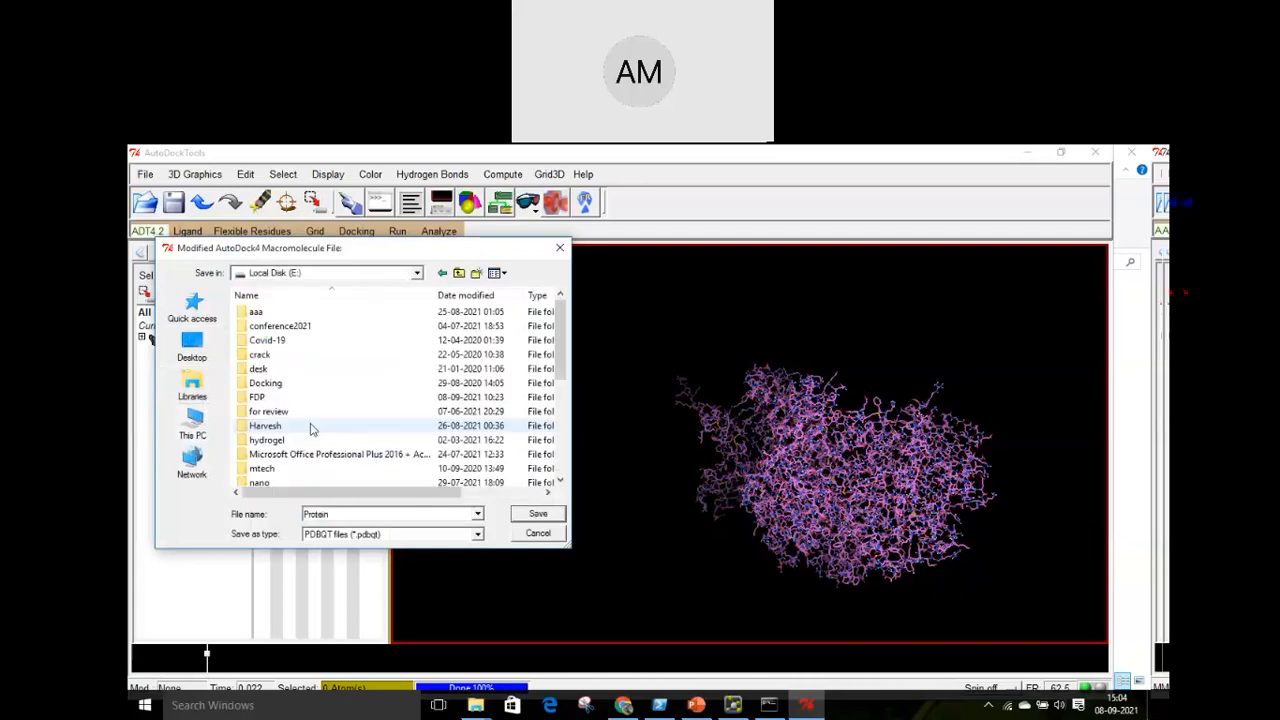
double_click(266, 398)
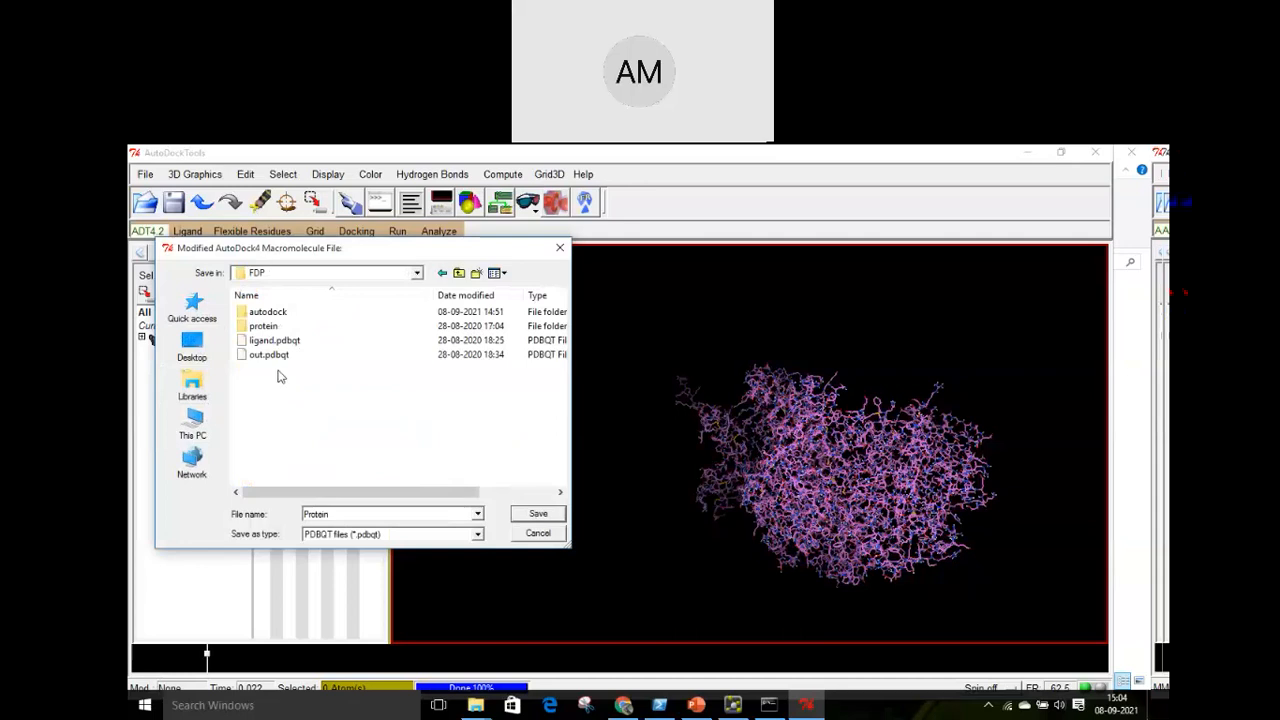
double_click(270, 312)
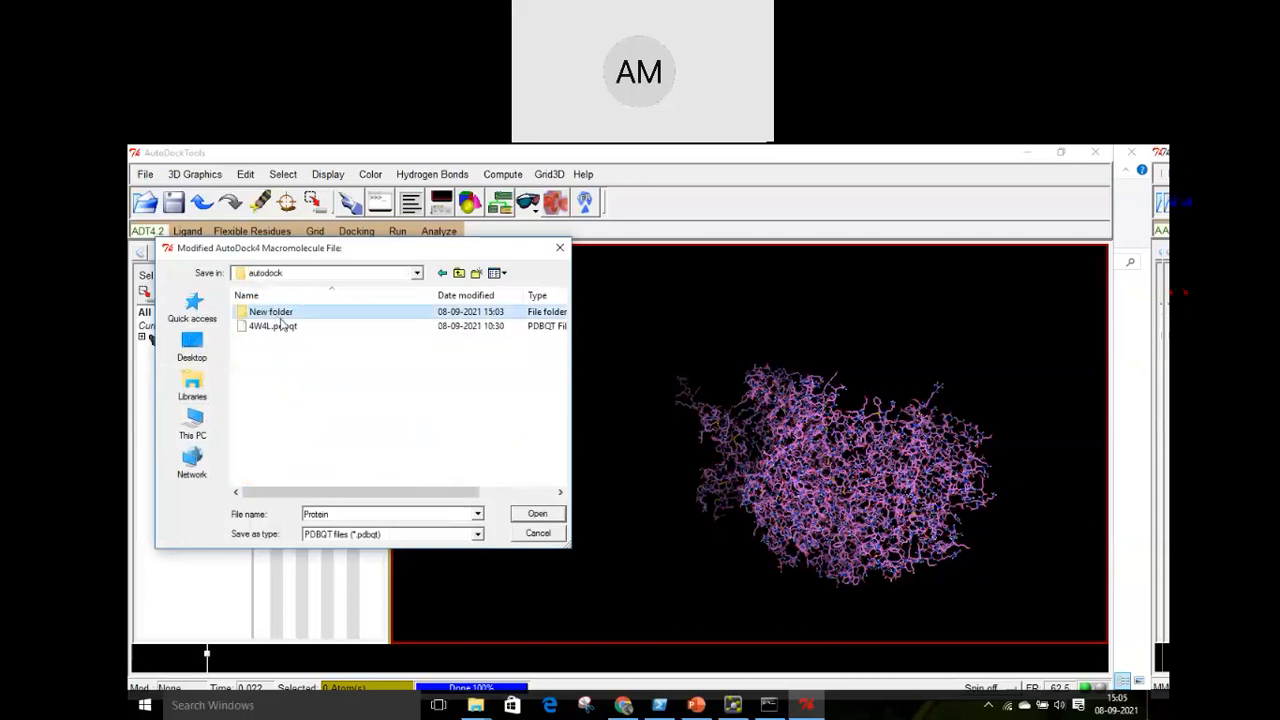
double_click(281, 316)
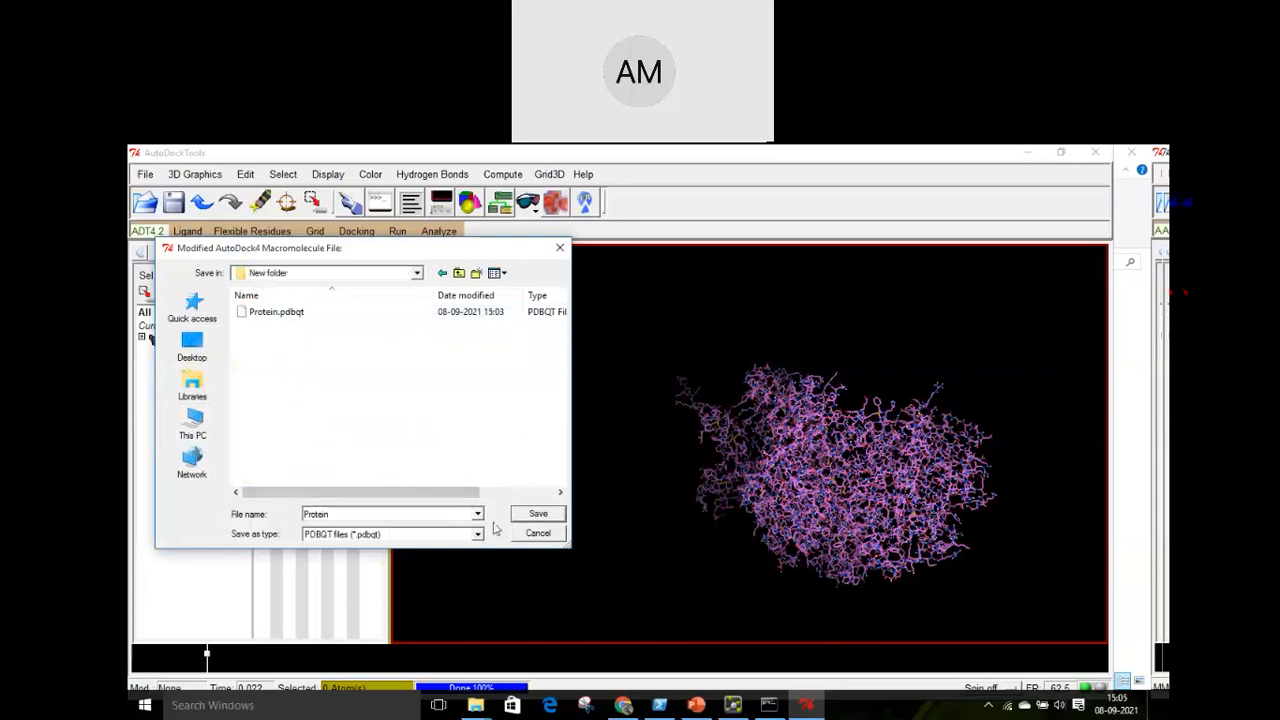
double_click(344, 513)
key("Right")
left_click(538, 515)
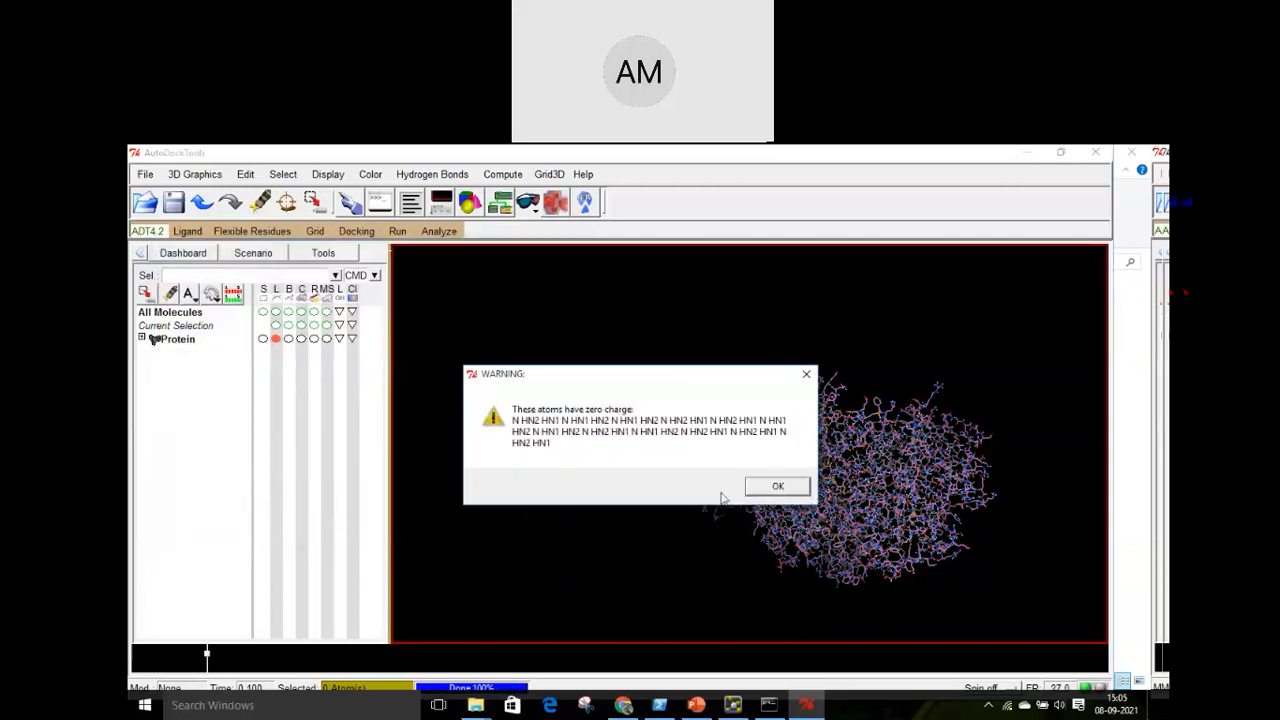
left_click(778, 487)
Switch to File Explorer to check New folder and its parent autodock folder for the saved macromolecule, and return to AutoDockTools
mouse_move(476, 705)
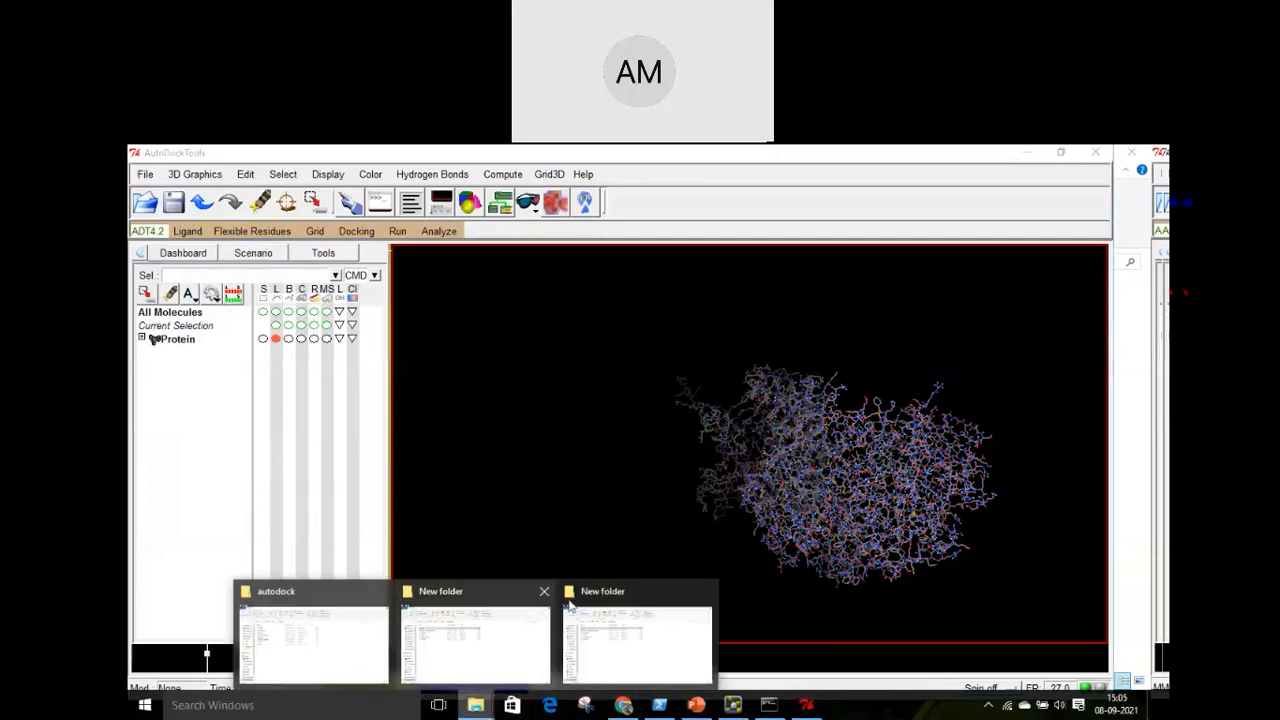
left_click(610, 635)
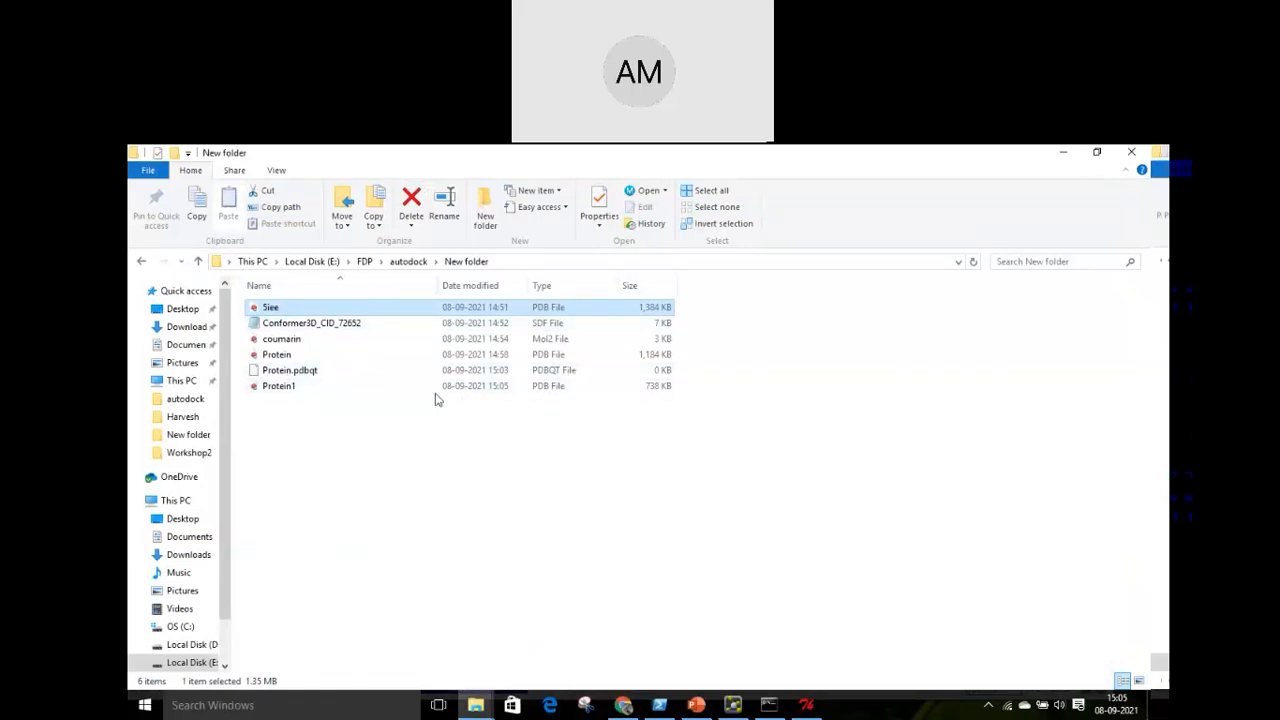
left_click(198, 261)
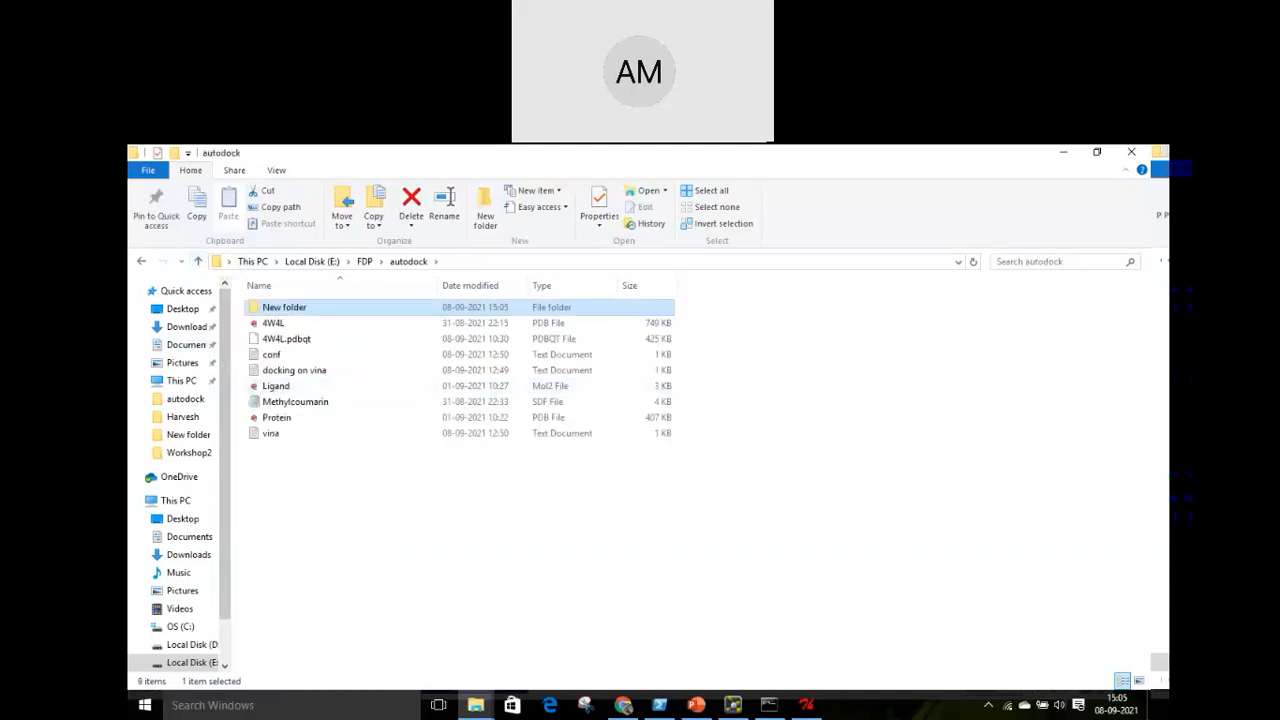
left_click(806, 705)
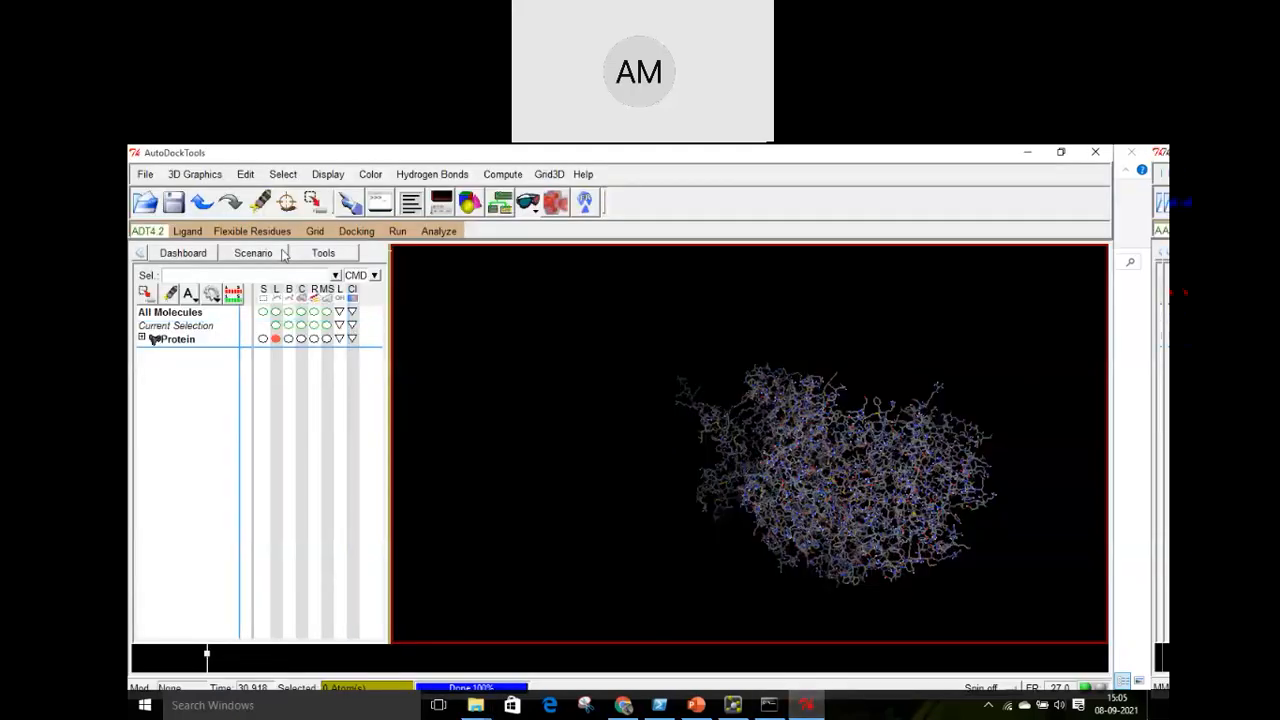
Start opening a ligand input file and browse to FDP\autodock\New folder on Local Disk (E:)
left_click(187, 231)
mouse_move(216, 274)
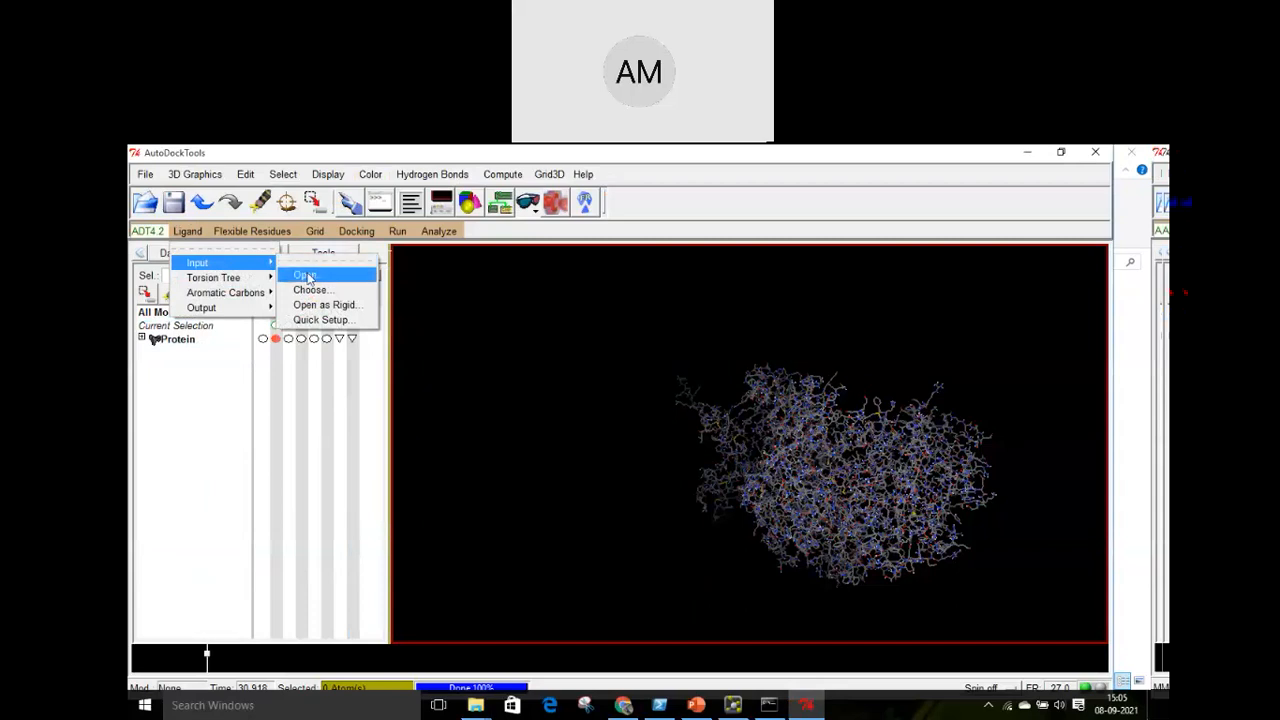
left_click(306, 277)
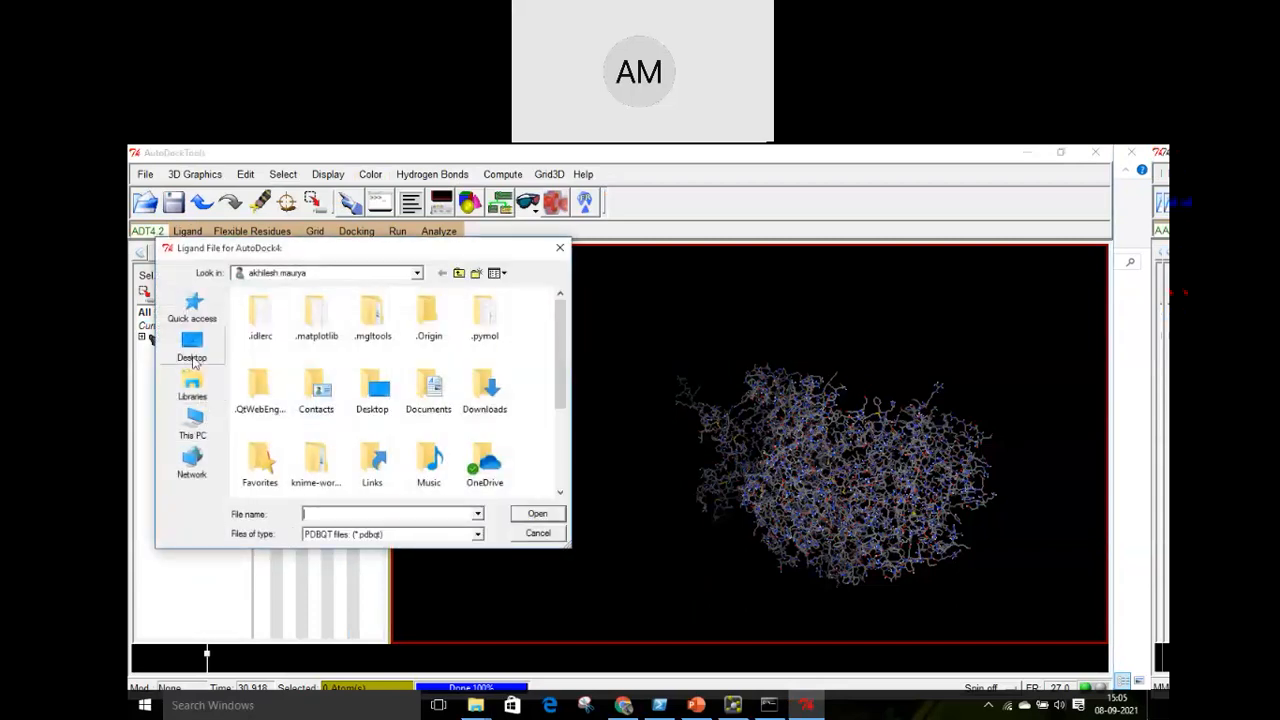
left_click(192, 354)
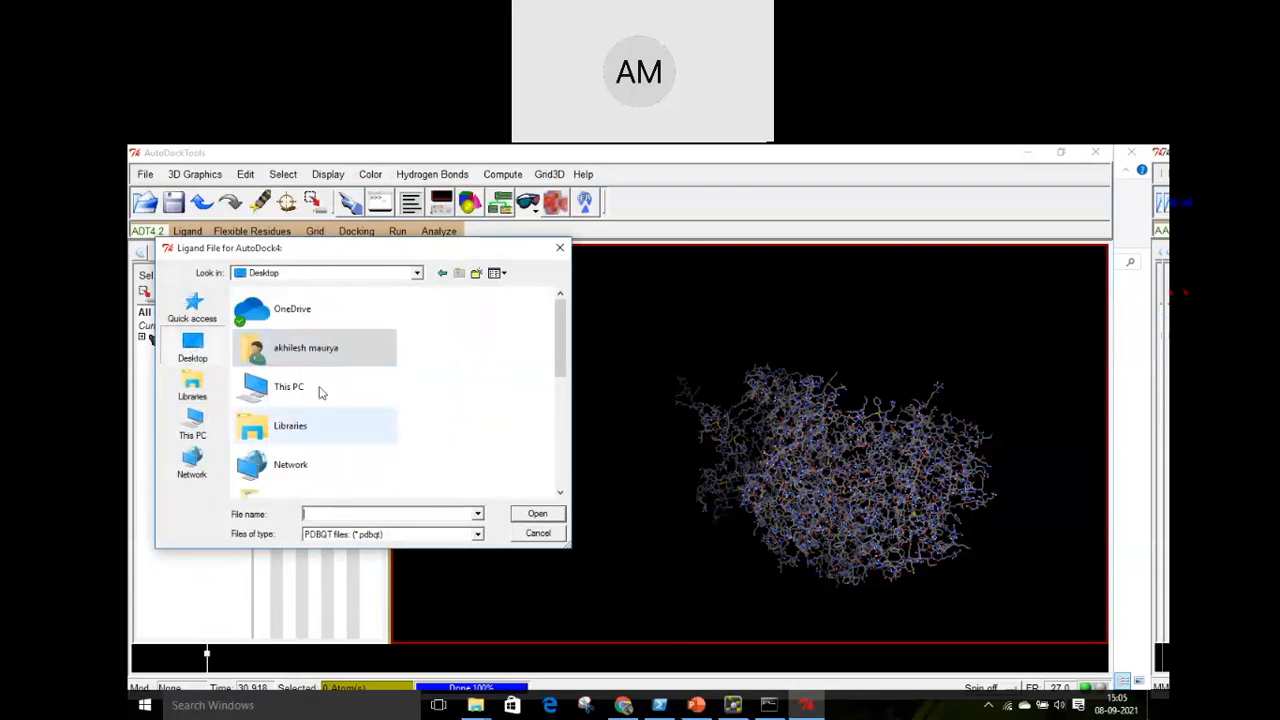
scroll(310, 410, "down", 5)
scroll(301, 428, "up", 5)
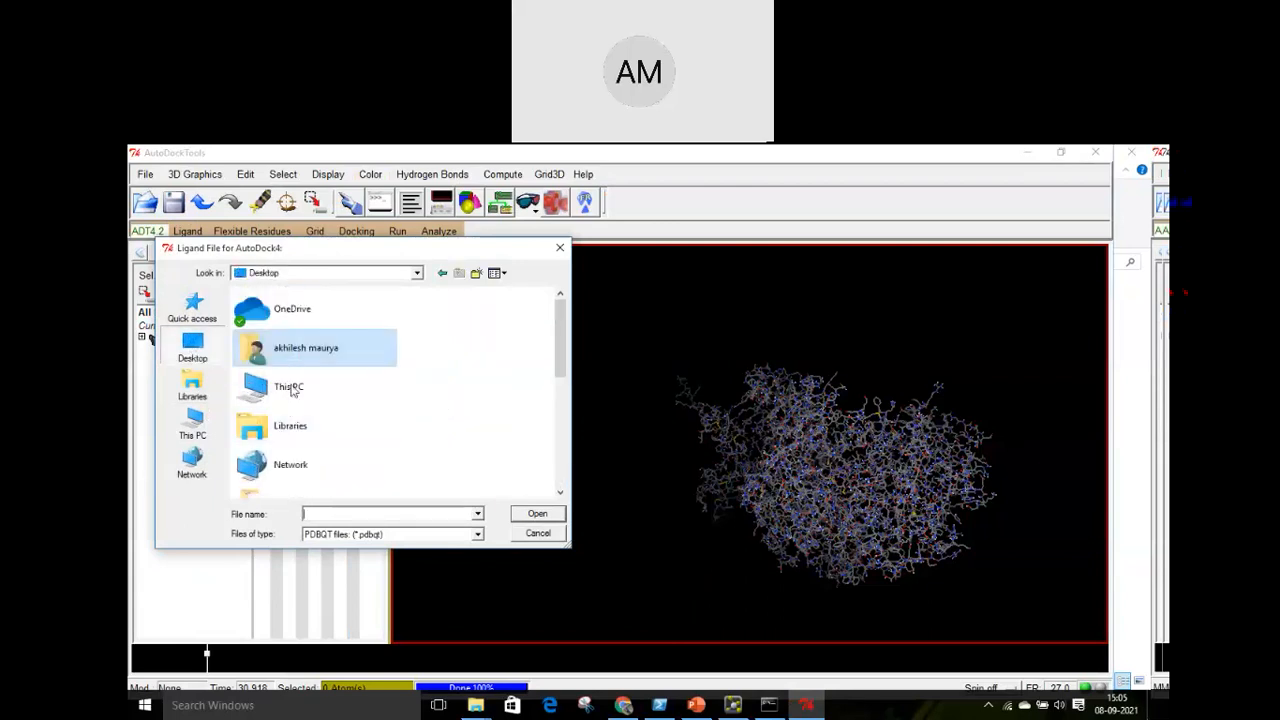
left_click(291, 388)
left_click_drag(557, 343, 534, 489)
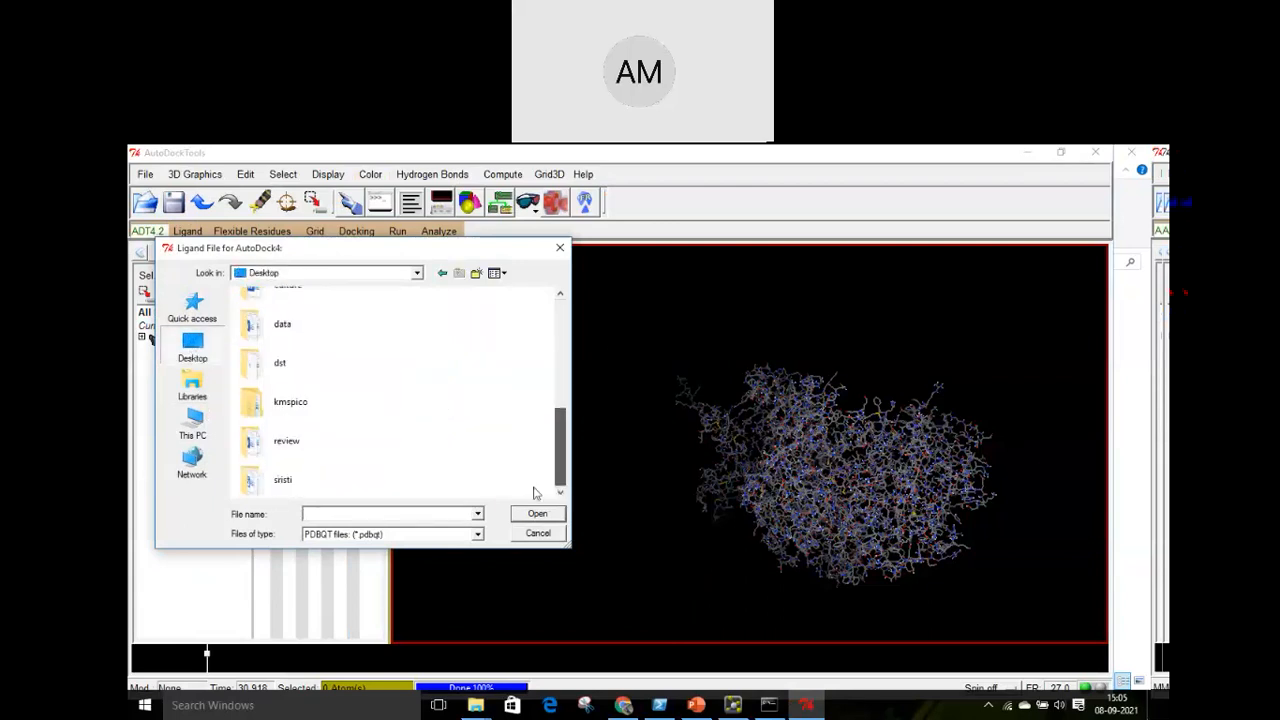
scroll(307, 408, "up", 5)
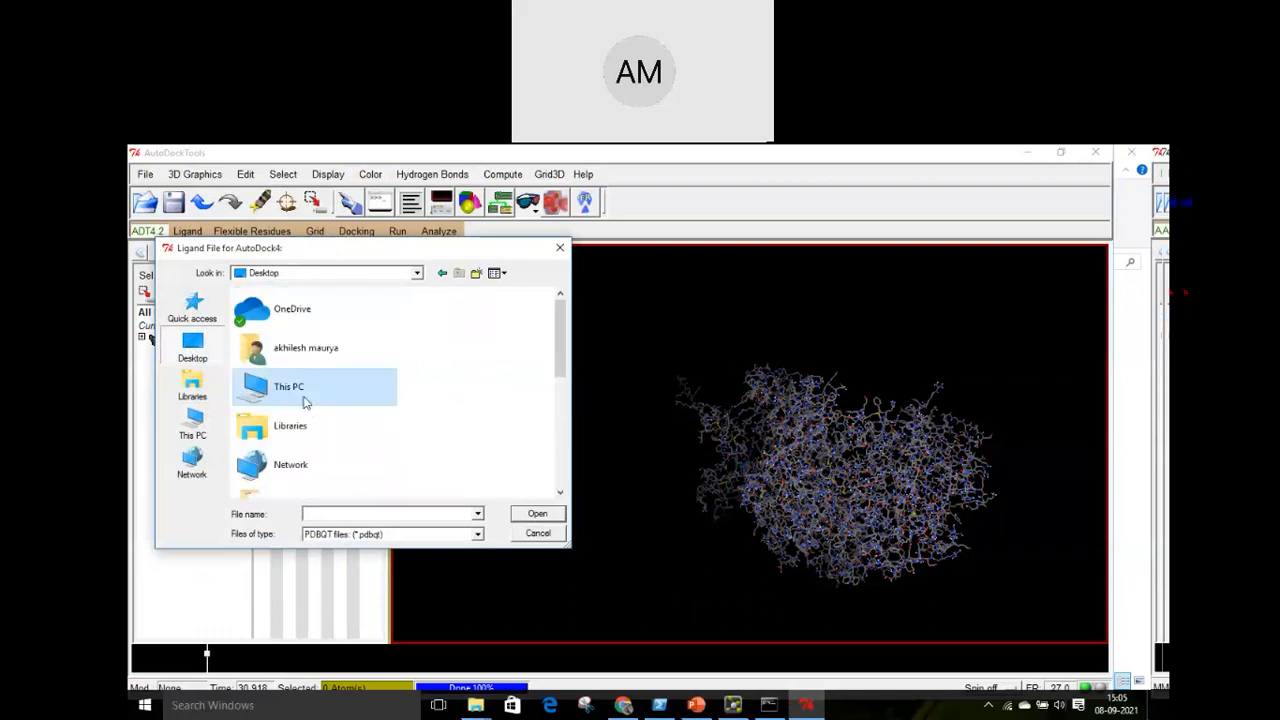
double_click(306, 398)
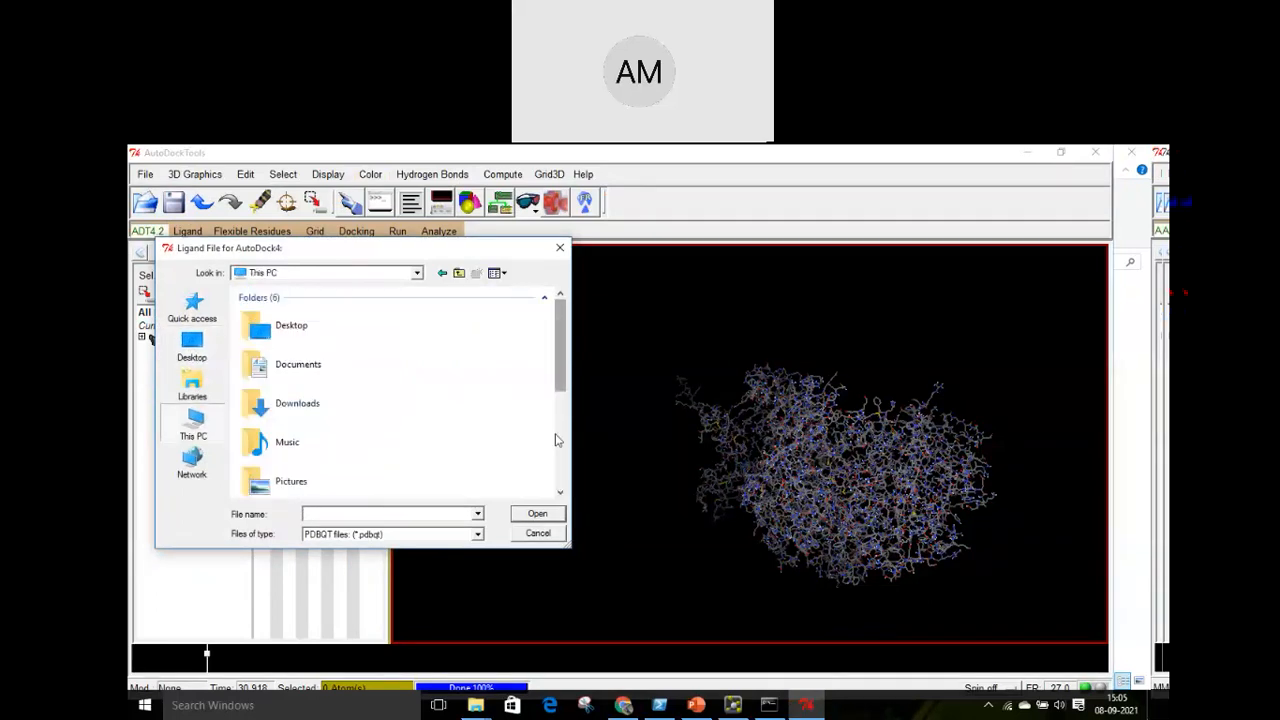
scroll(434, 480, "down", 5)
double_click(316, 452)
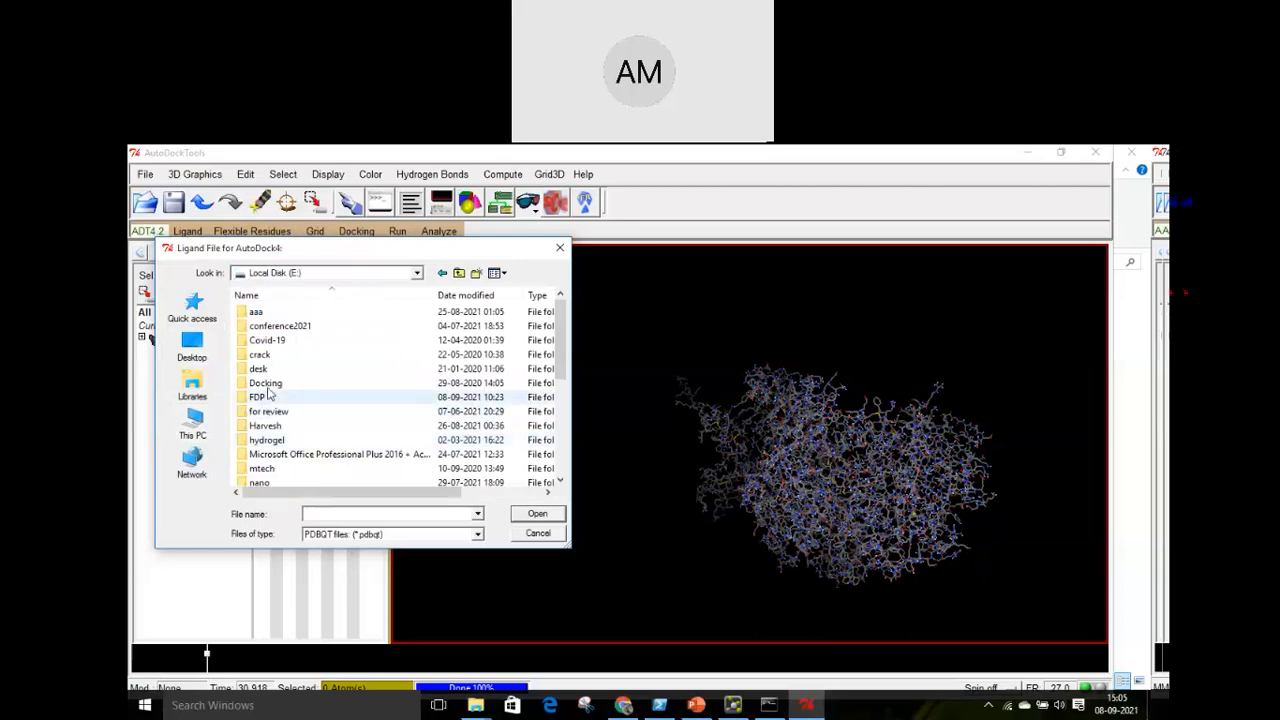
double_click(266, 397)
double_click(261, 313)
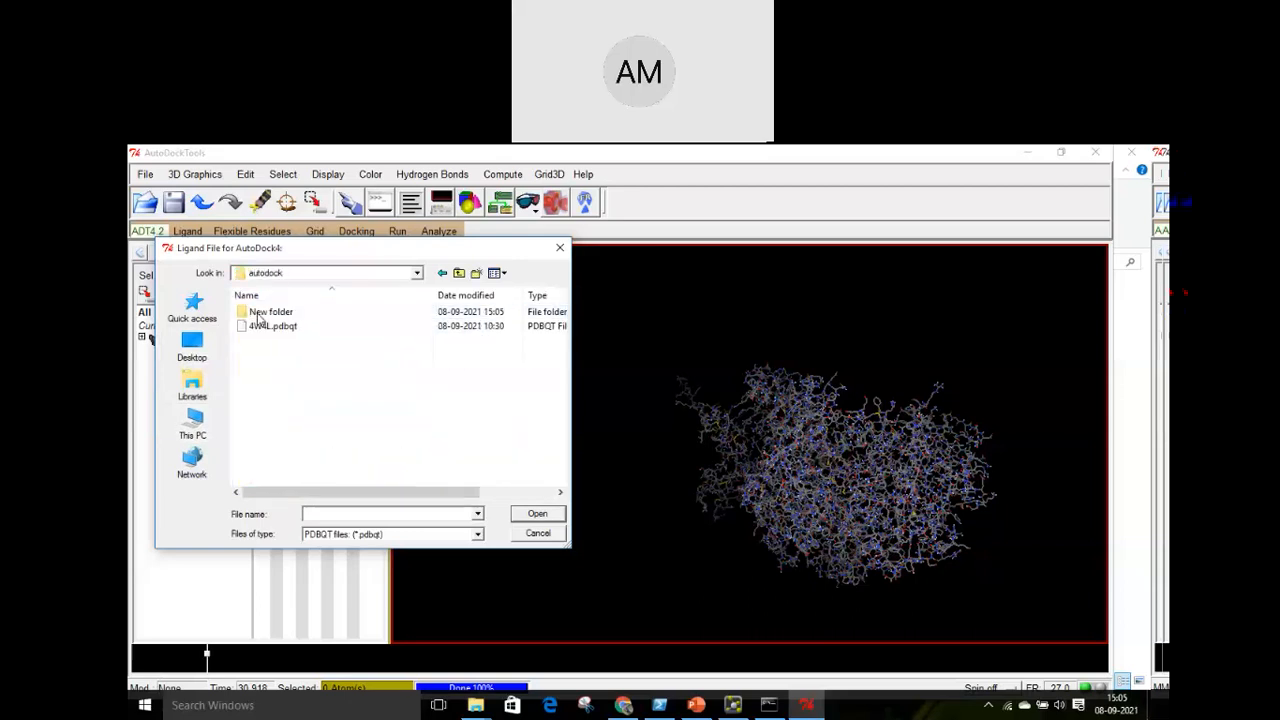
double_click(262, 313)
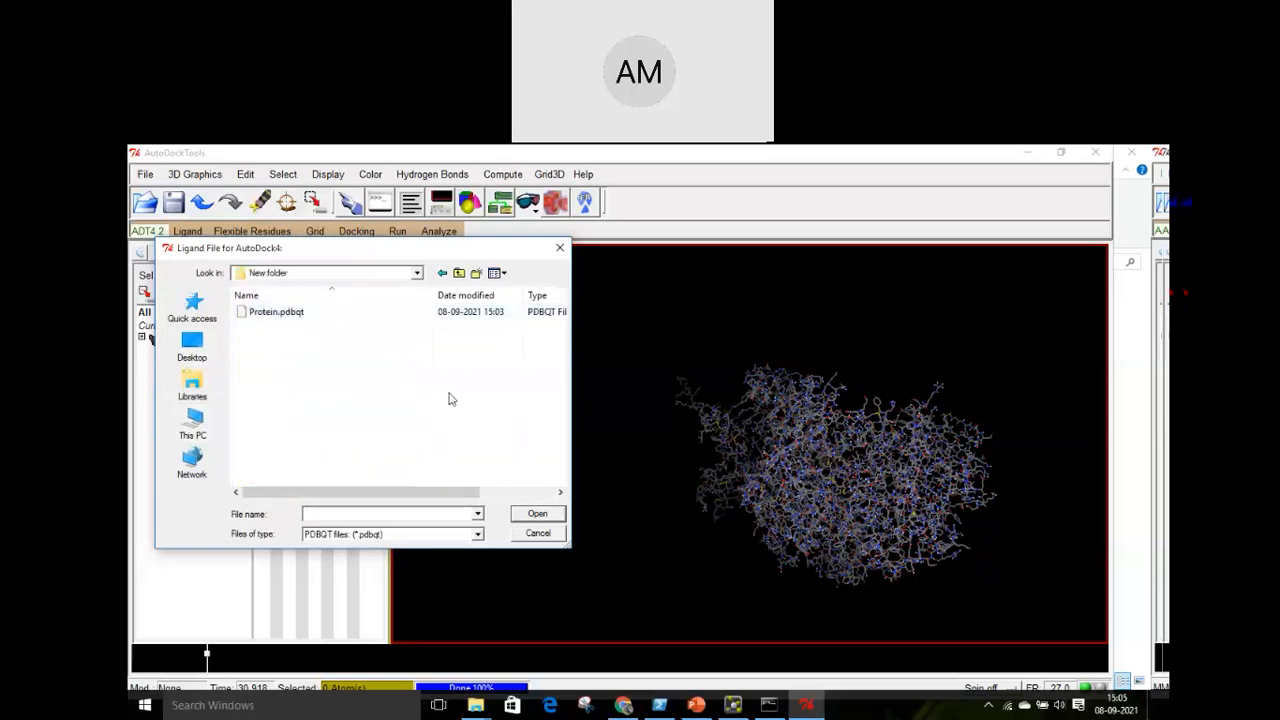
List all file types, load the coumarin Mol2 file as the ligand, and dismiss its setup summary
left_click(420, 536)
left_click(370, 584)
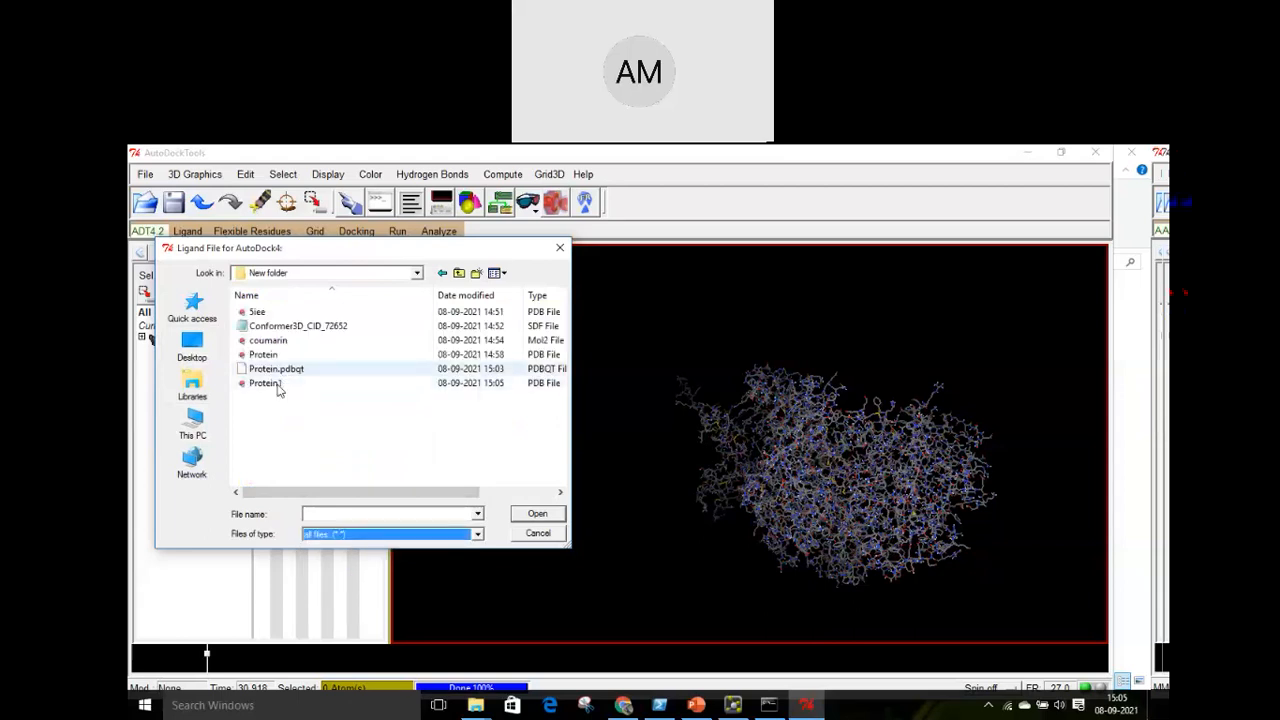
left_click(268, 340)
left_click(536, 514)
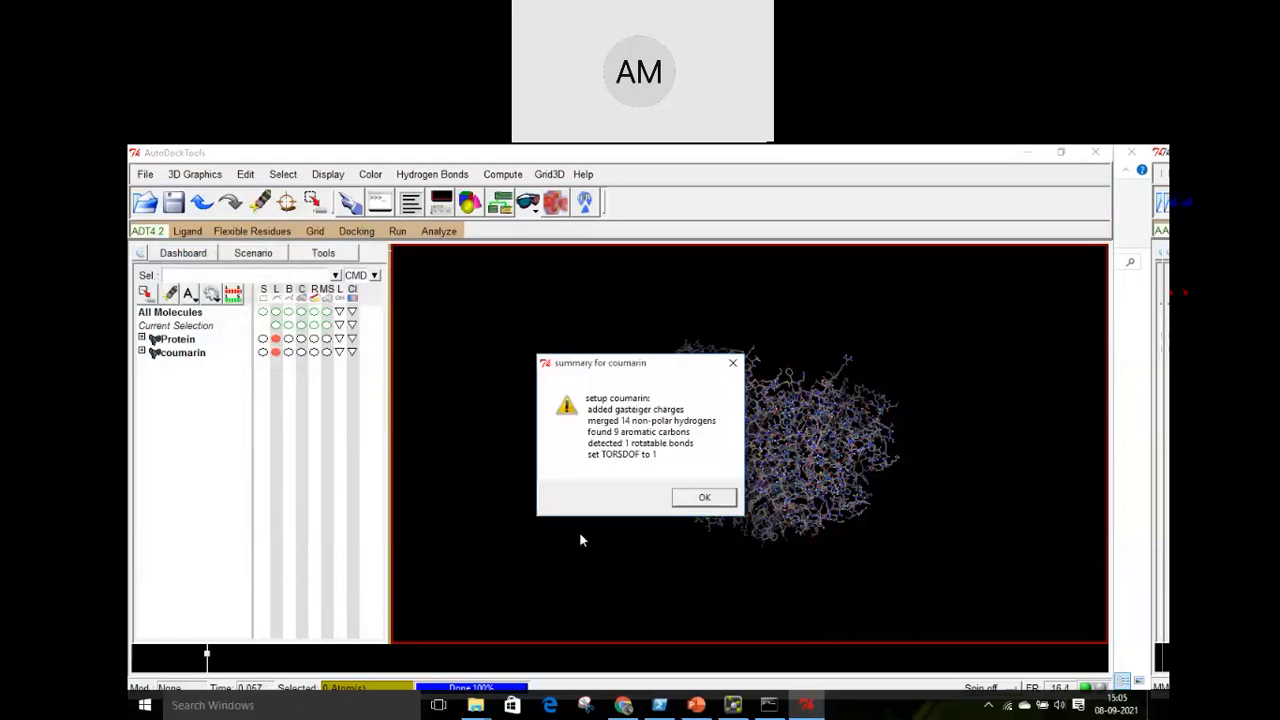
left_click(704, 498)
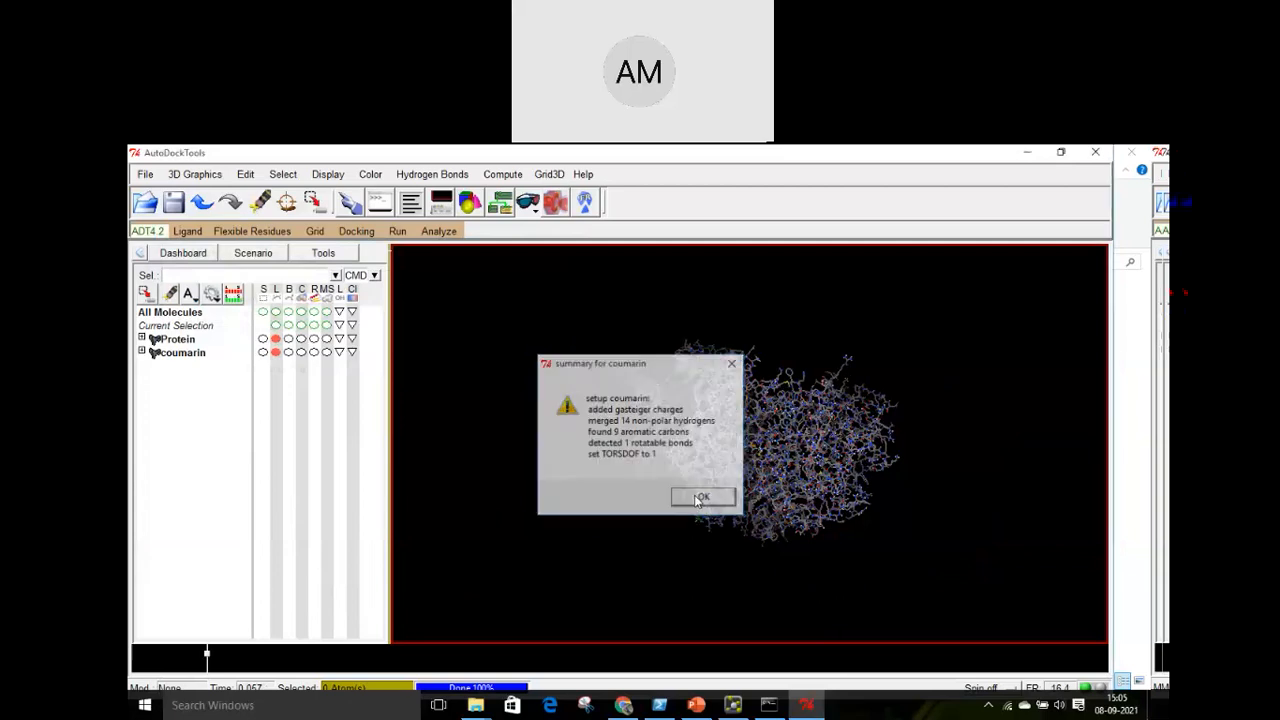
Hide the protein's line display and detect the torsion tree root of the coumarin ligand
left_click(275, 340)
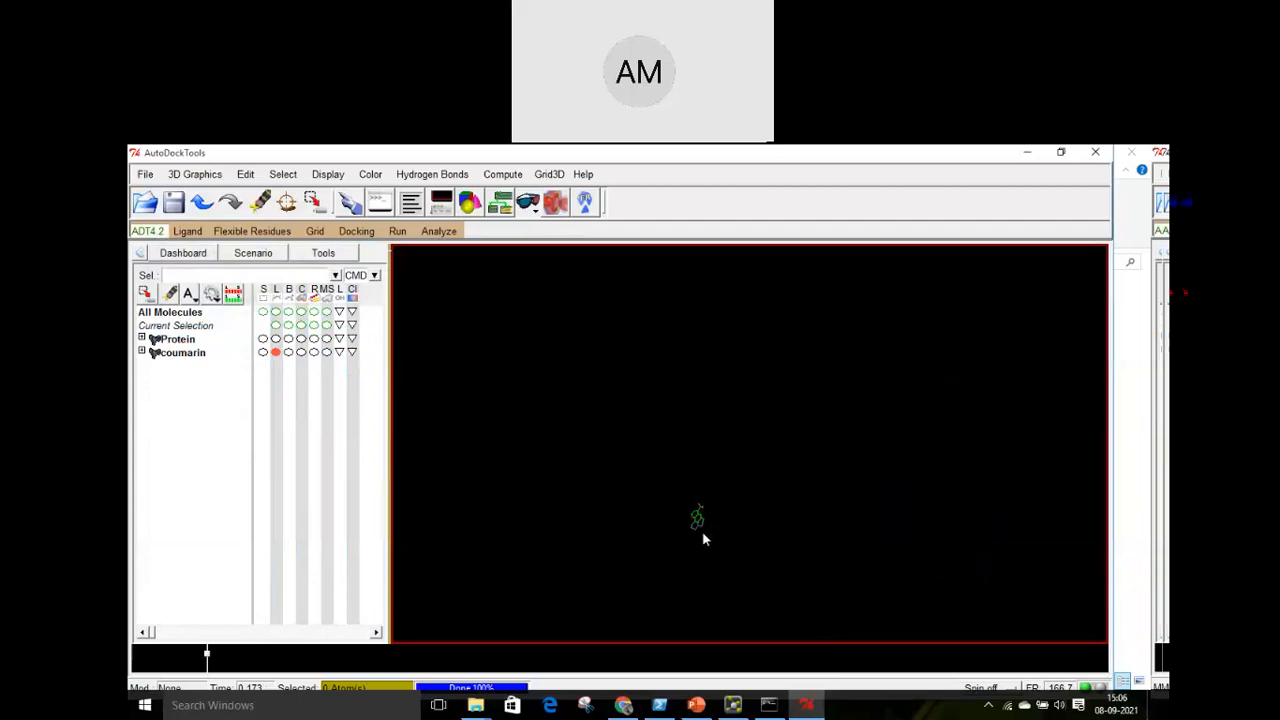
left_click_drag(702, 539, 712, 392)
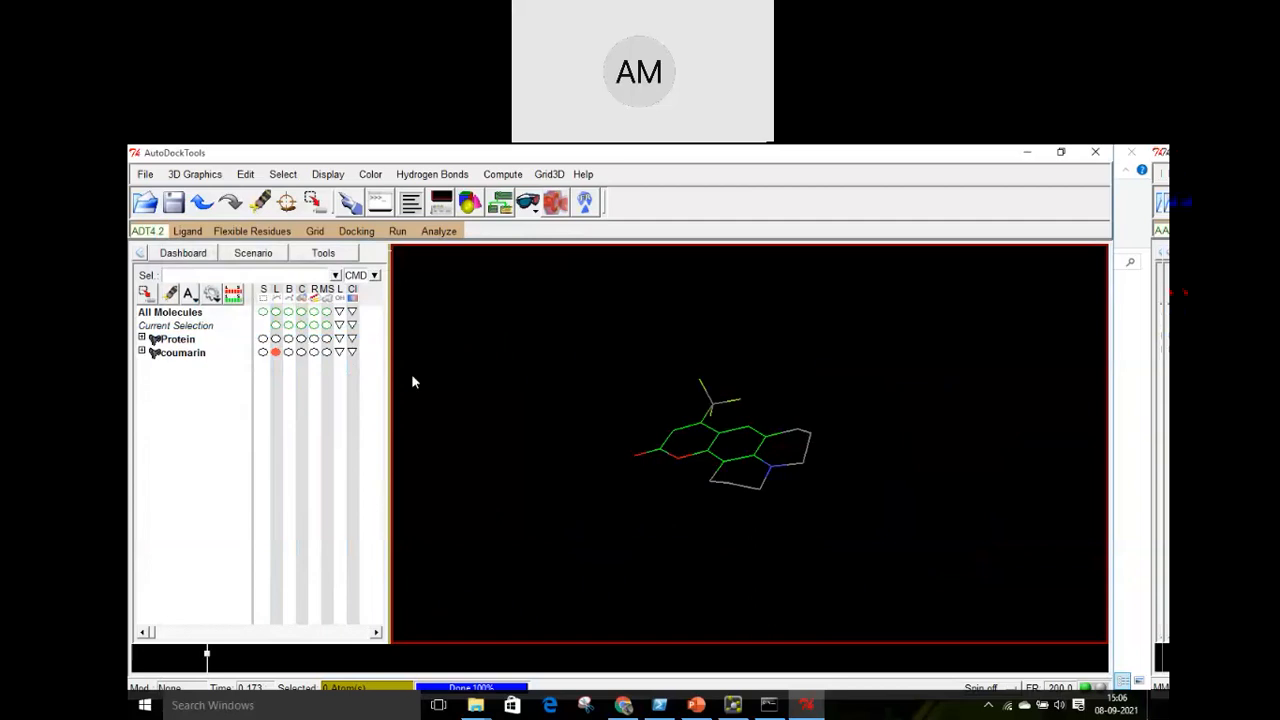
left_click(199, 230)
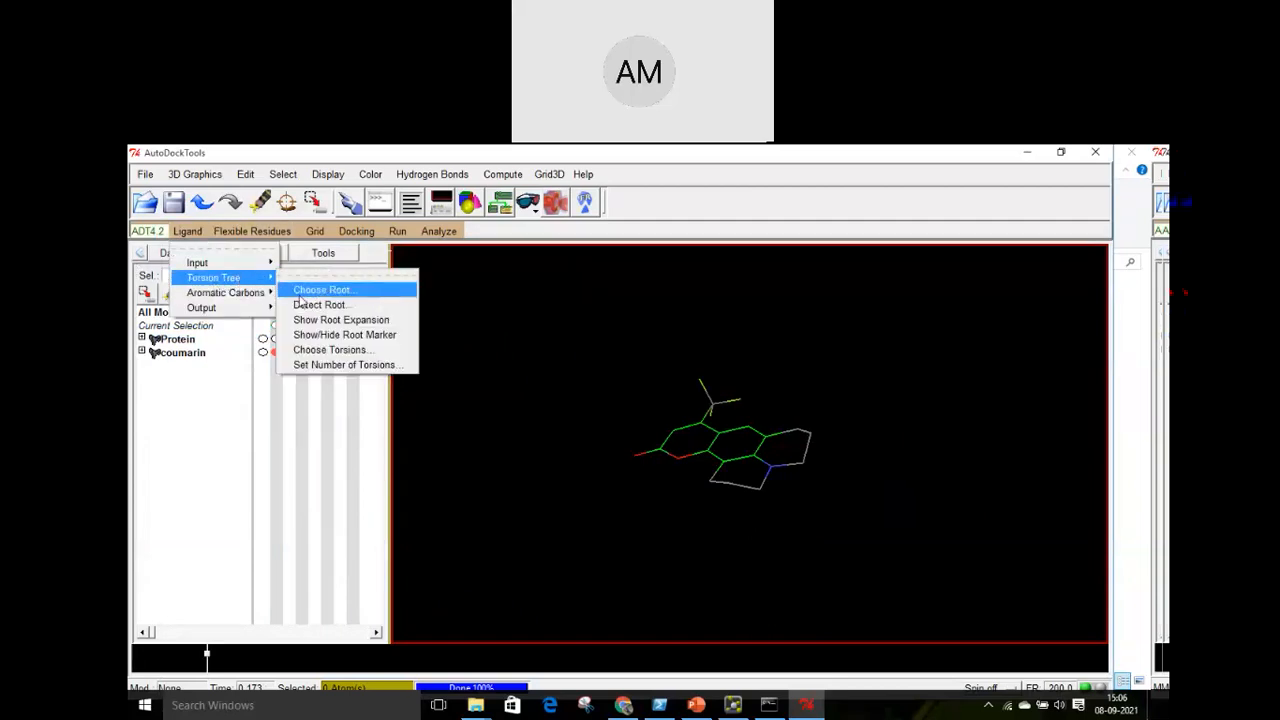
left_click(306, 290)
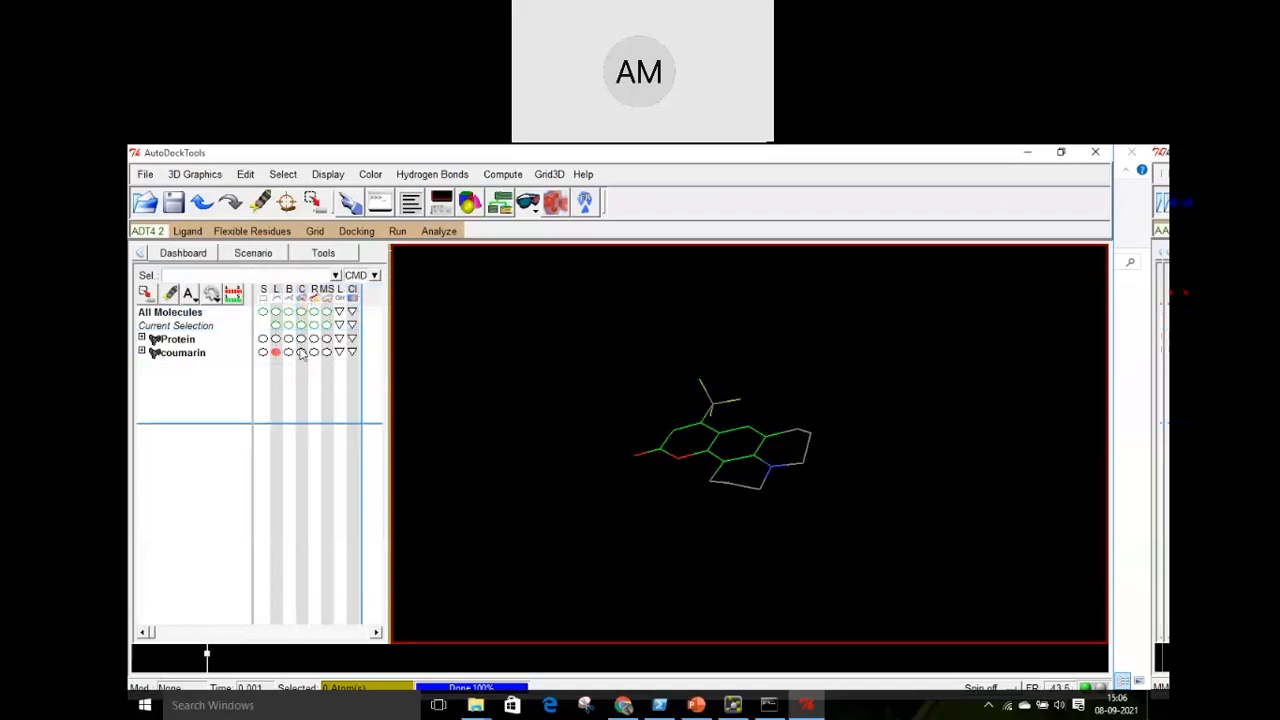
left_click(187, 231)
mouse_move(218, 284)
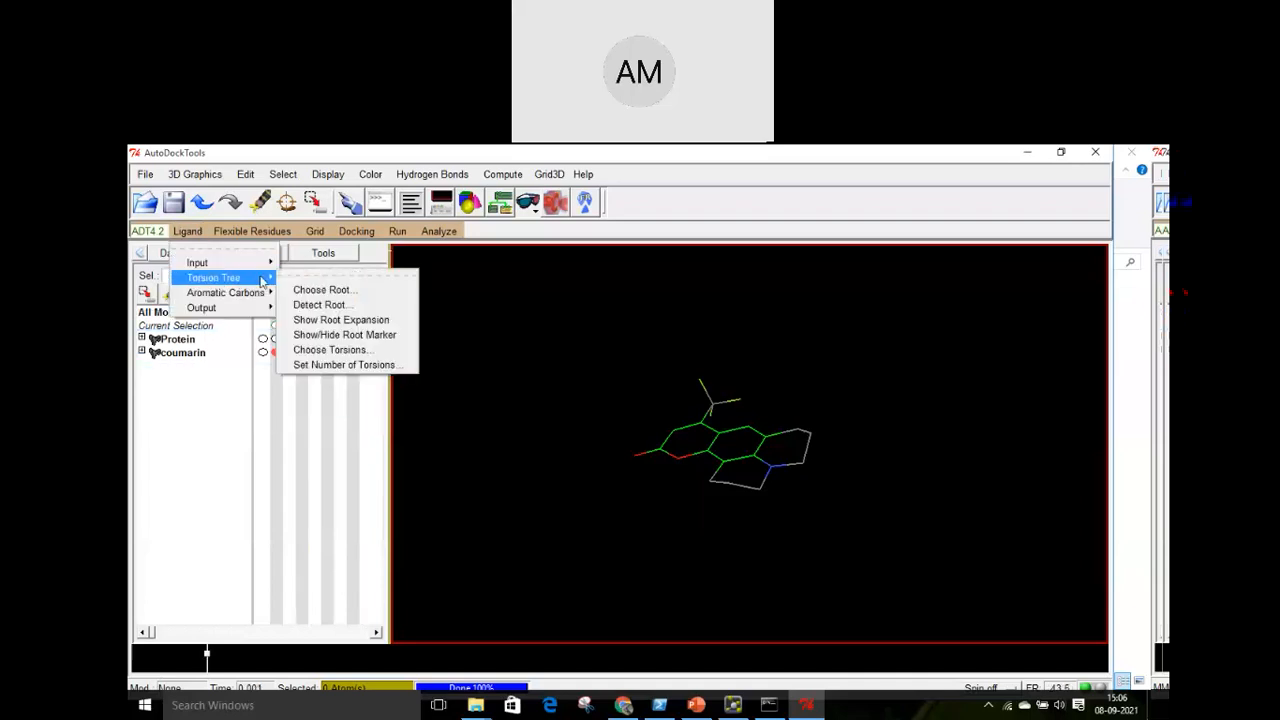
left_click(320, 305)
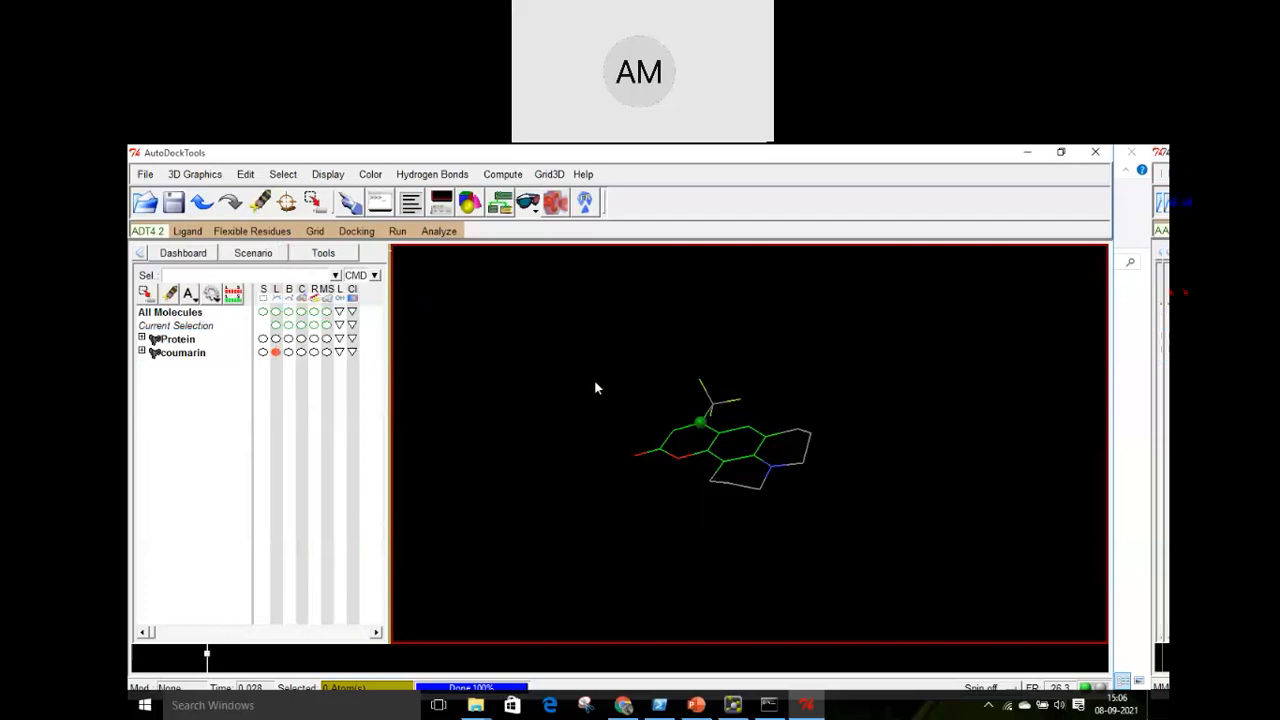
Hide the root marker on the coumarin ligand
left_click(187, 231)
mouse_move(233, 278)
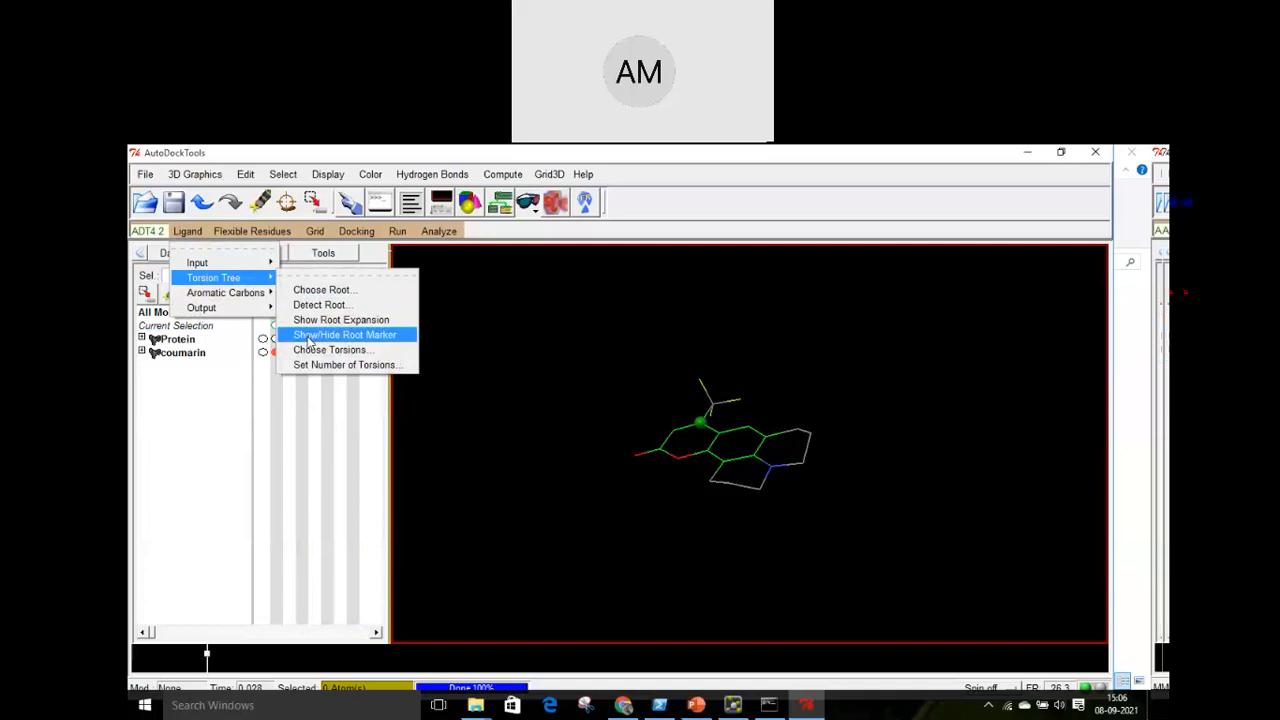
left_click(310, 341)
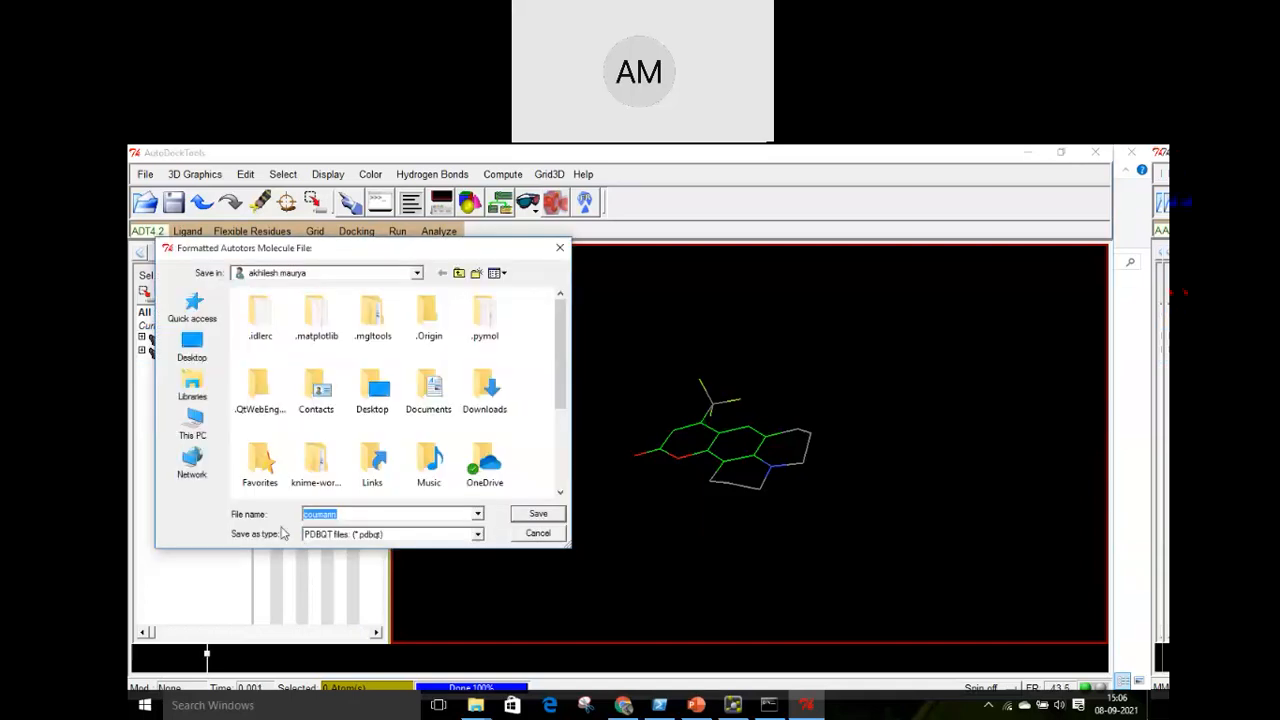
Save the ligand in PDBQT format as coumarin in FDP\autodock\New folder on Local Disk (E:)
left_click(345, 515)
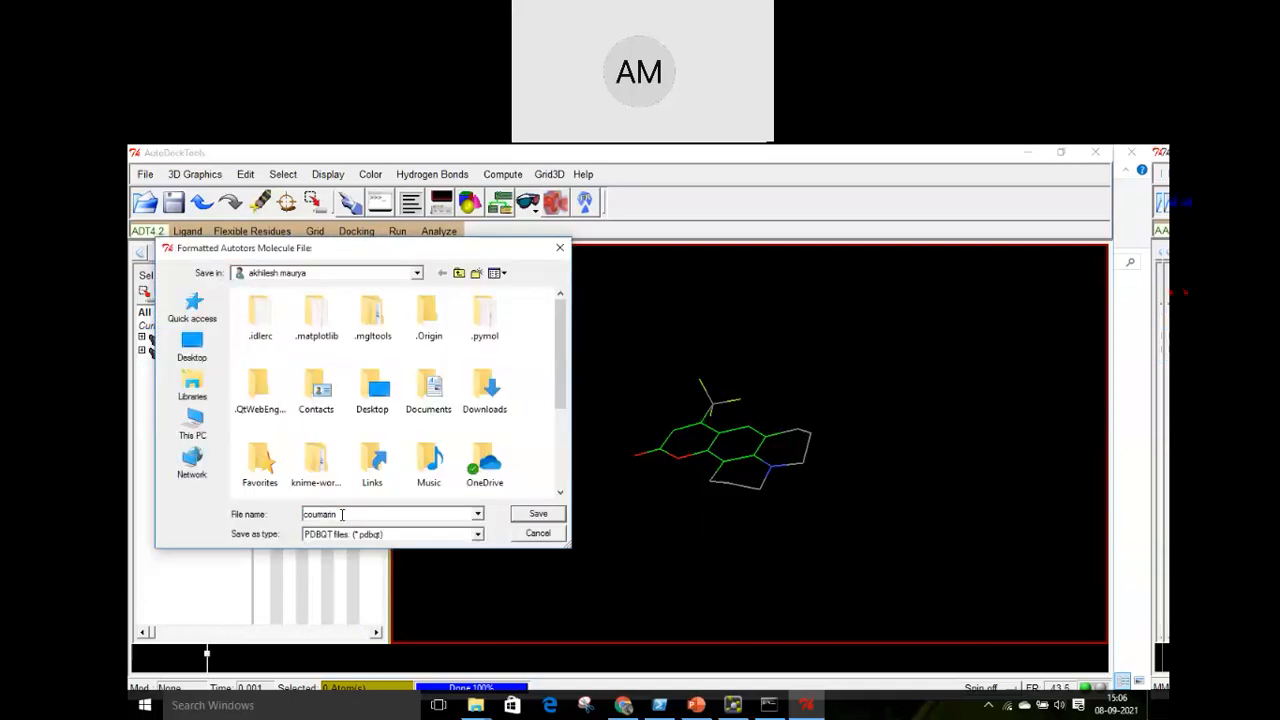
left_click(192, 422)
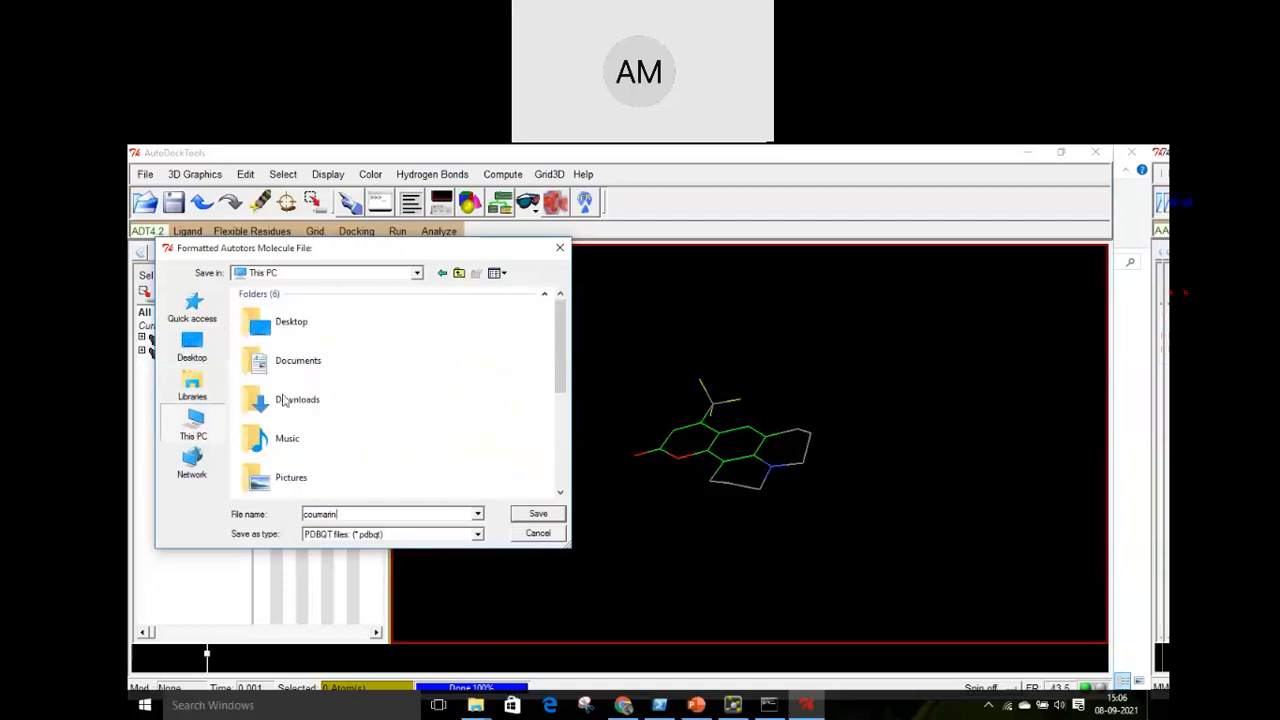
scroll(274, 394, "down", 5)
double_click(320, 430)
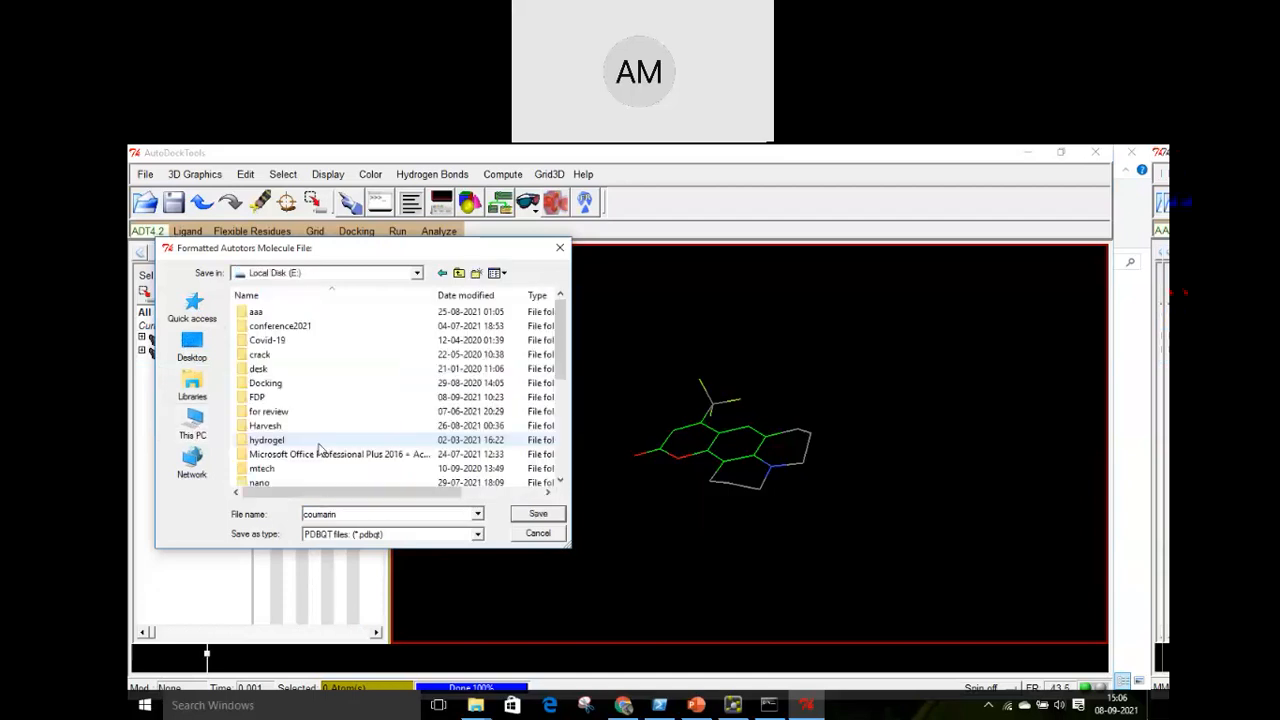
scroll(300, 390, "down", 2)
scroll(280, 375, "up", 1)
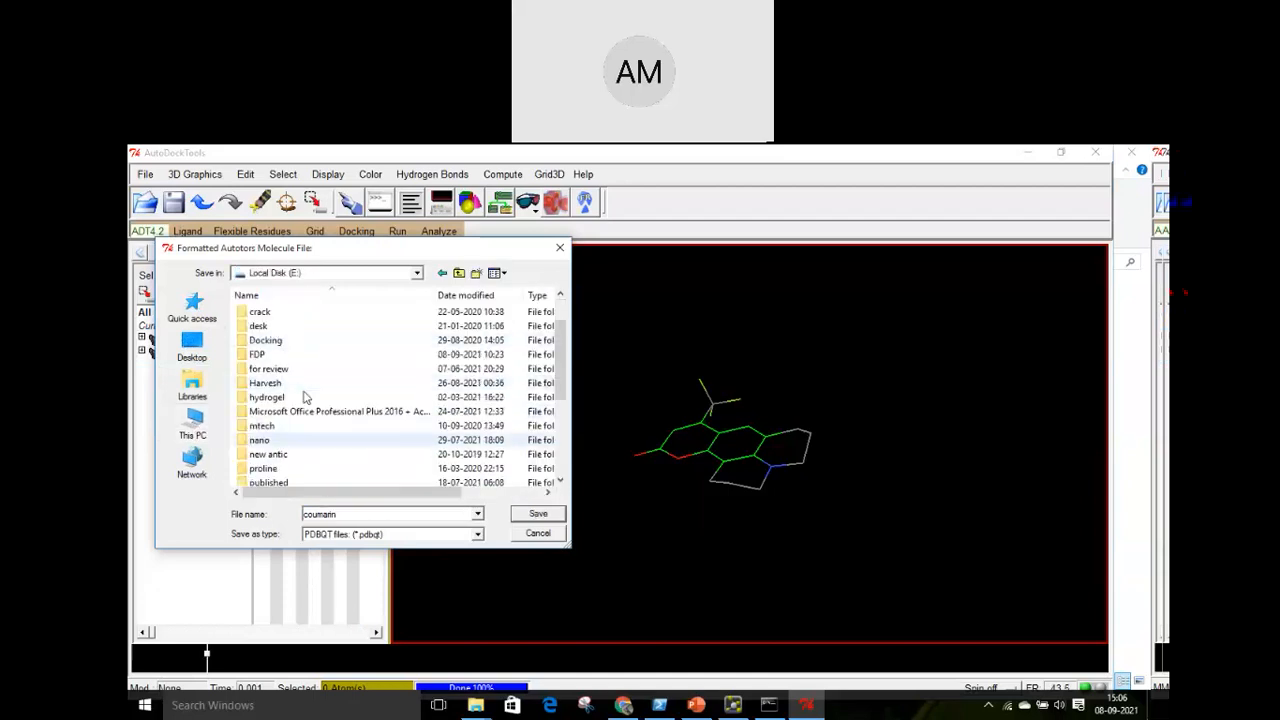
left_click(262, 358)
double_click(262, 356)
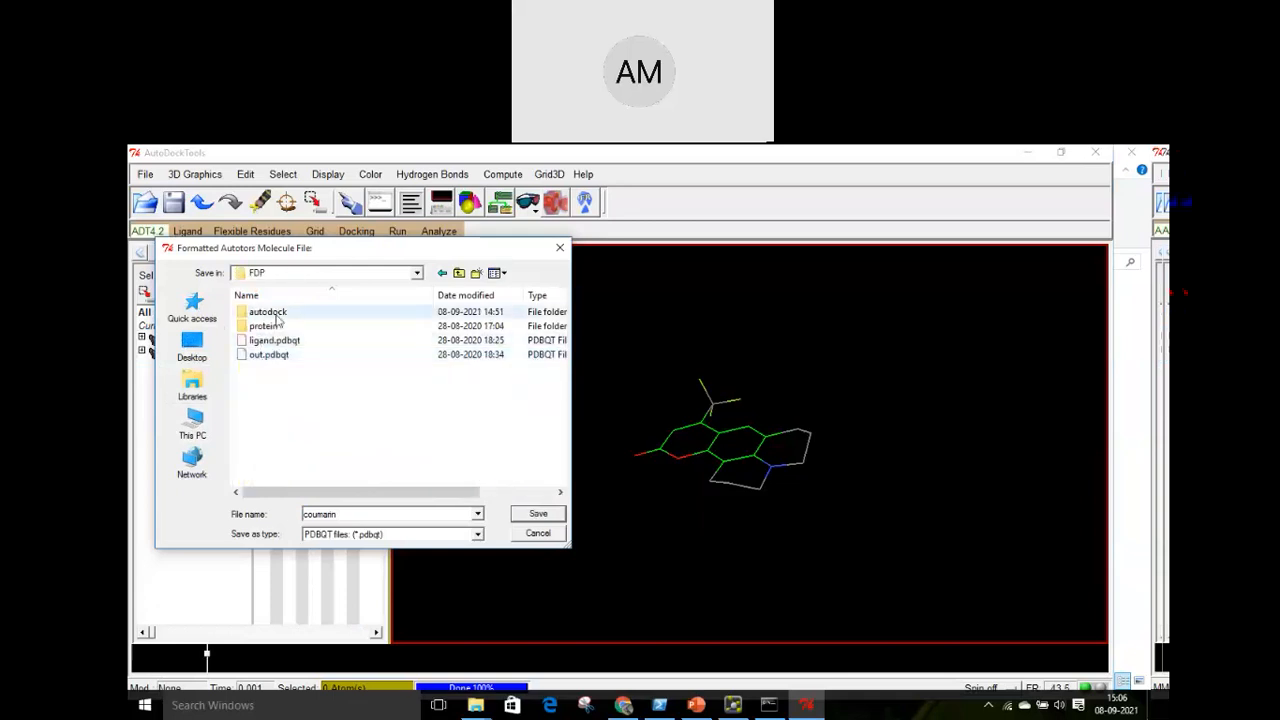
double_click(276, 314)
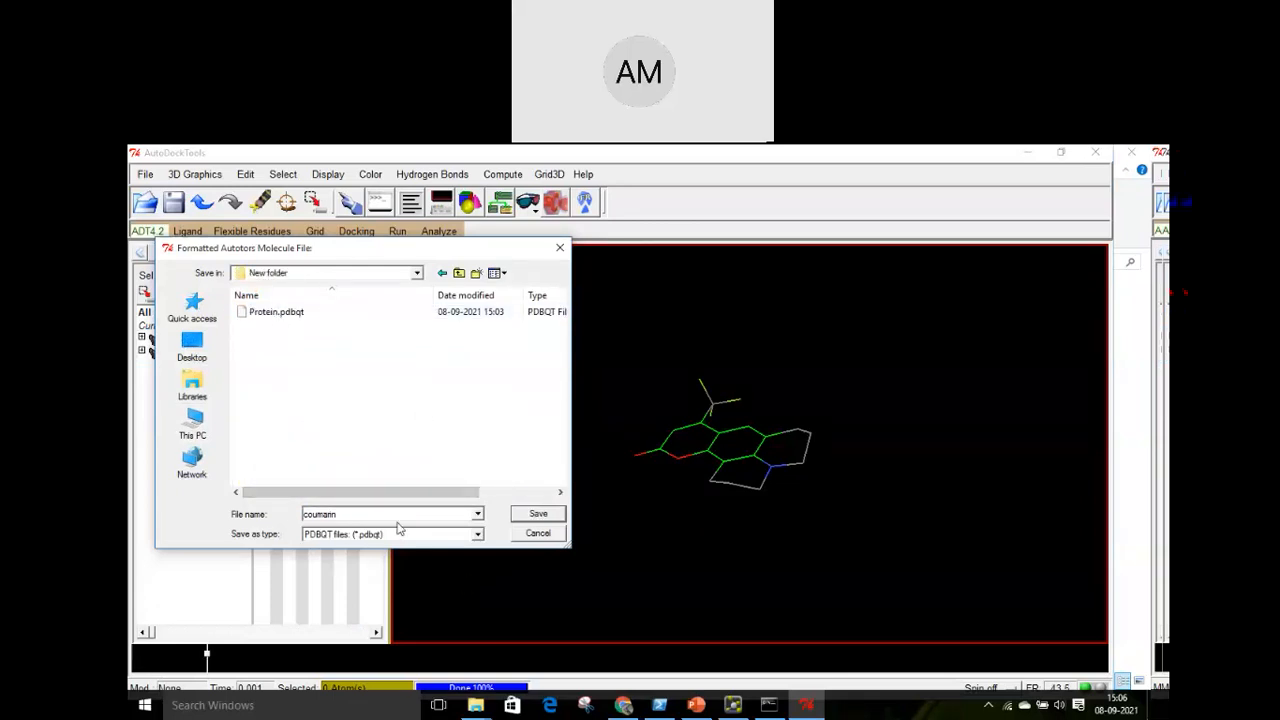
left_click(538, 514)
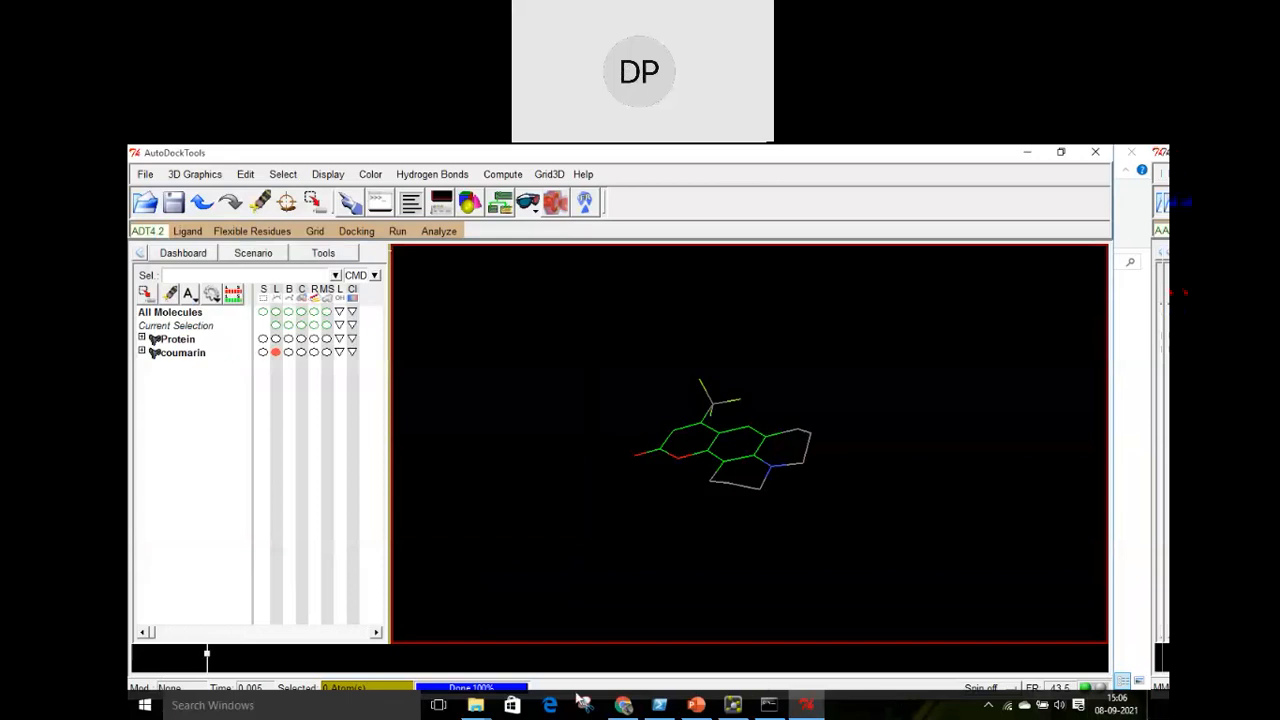
Switch to File Explorer, check New folder for the saved coumarin PDBQT file, and select Methylcoumarin in the parent autodock folder
mouse_move(630, 709)
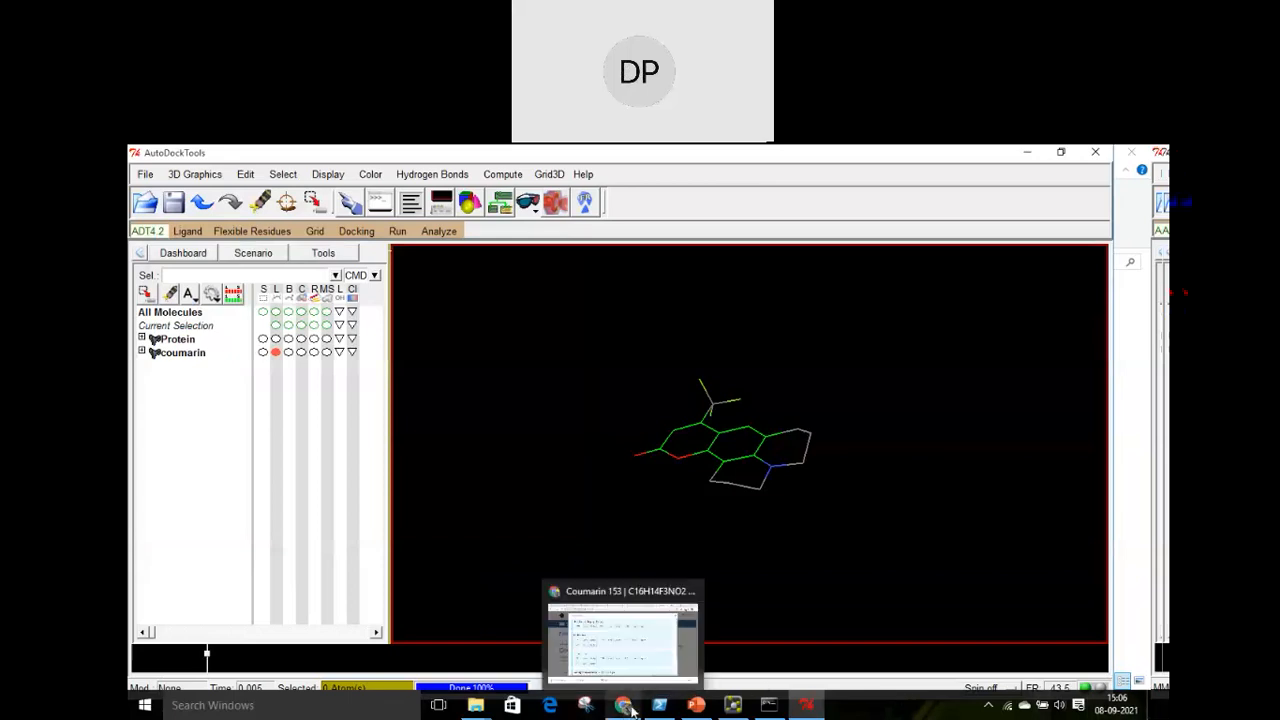
mouse_move(475, 705)
left_click(629, 651)
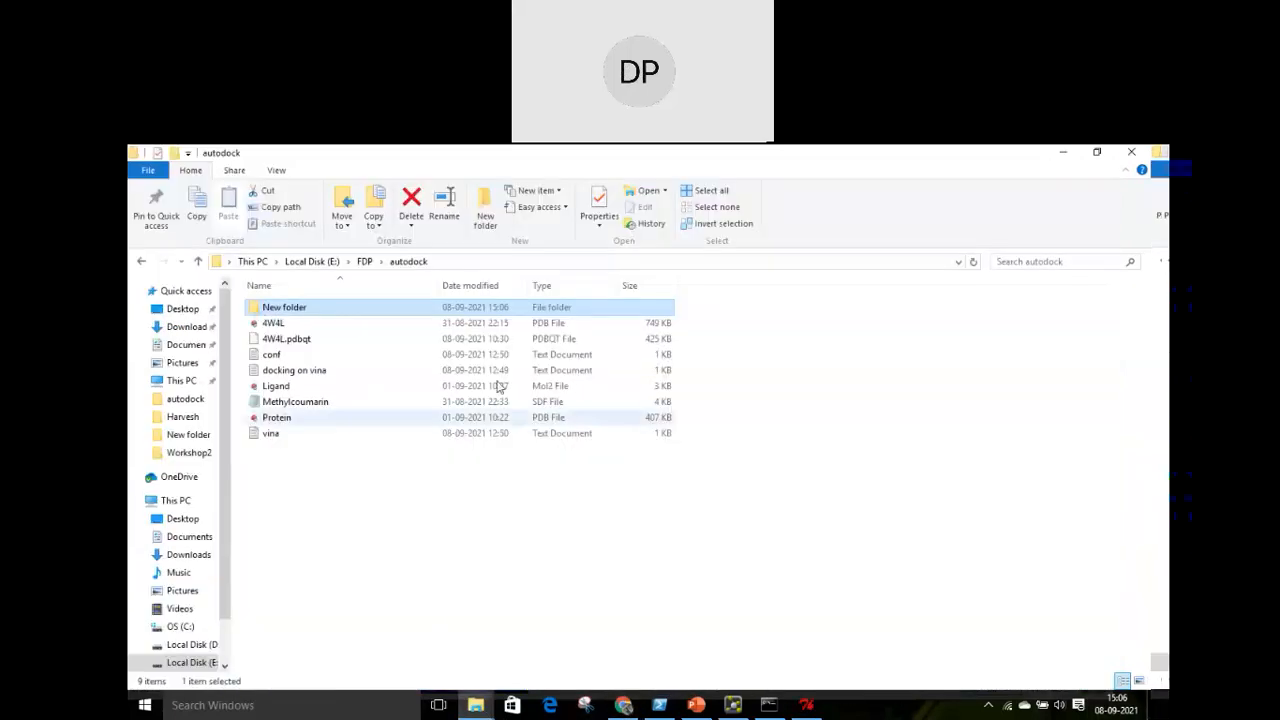
double_click(293, 310)
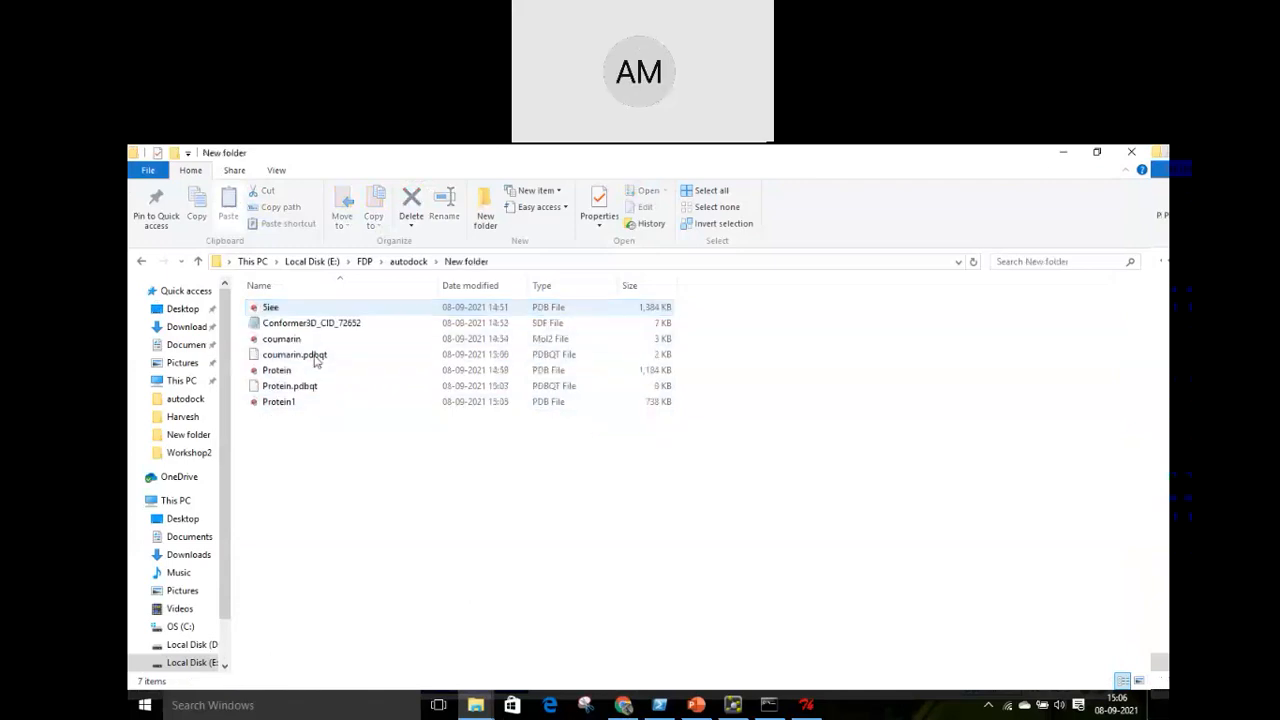
left_click(198, 262)
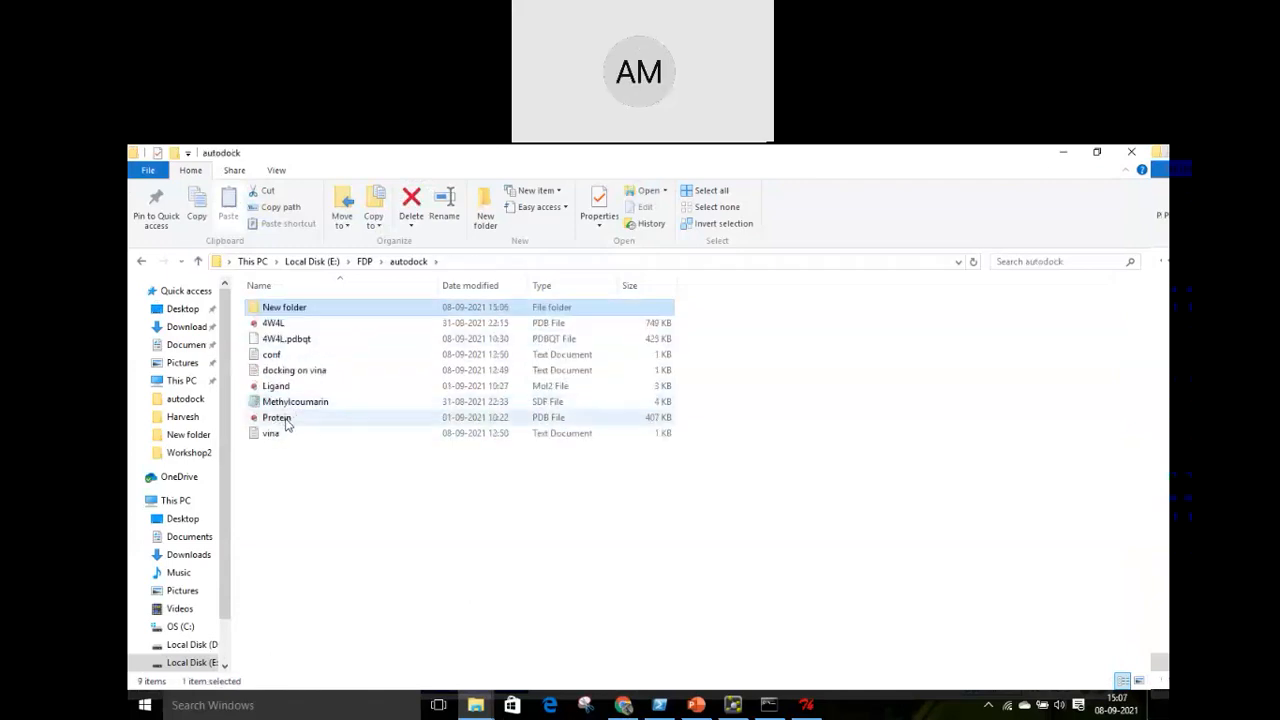
left_click(294, 404)
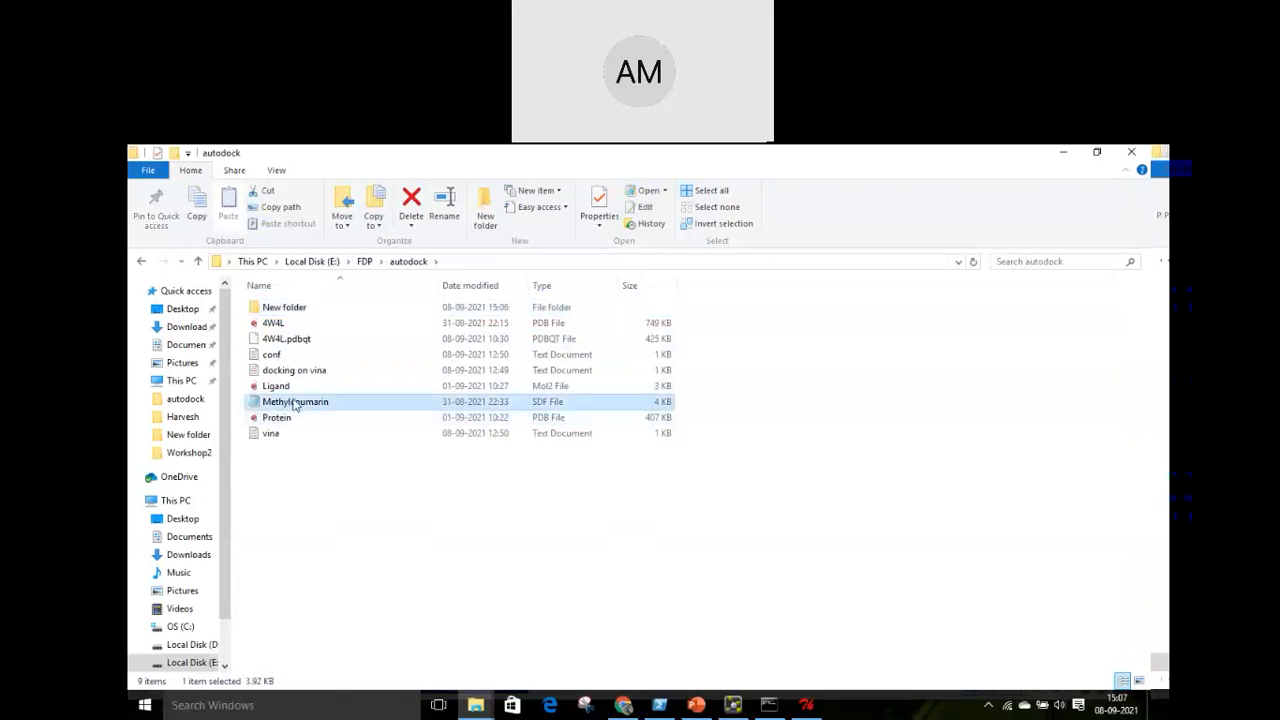
Rename the 4W4L.pdbqt file in the autodock folder as protein.pdbqt
left_click(306, 338, "ctrl")
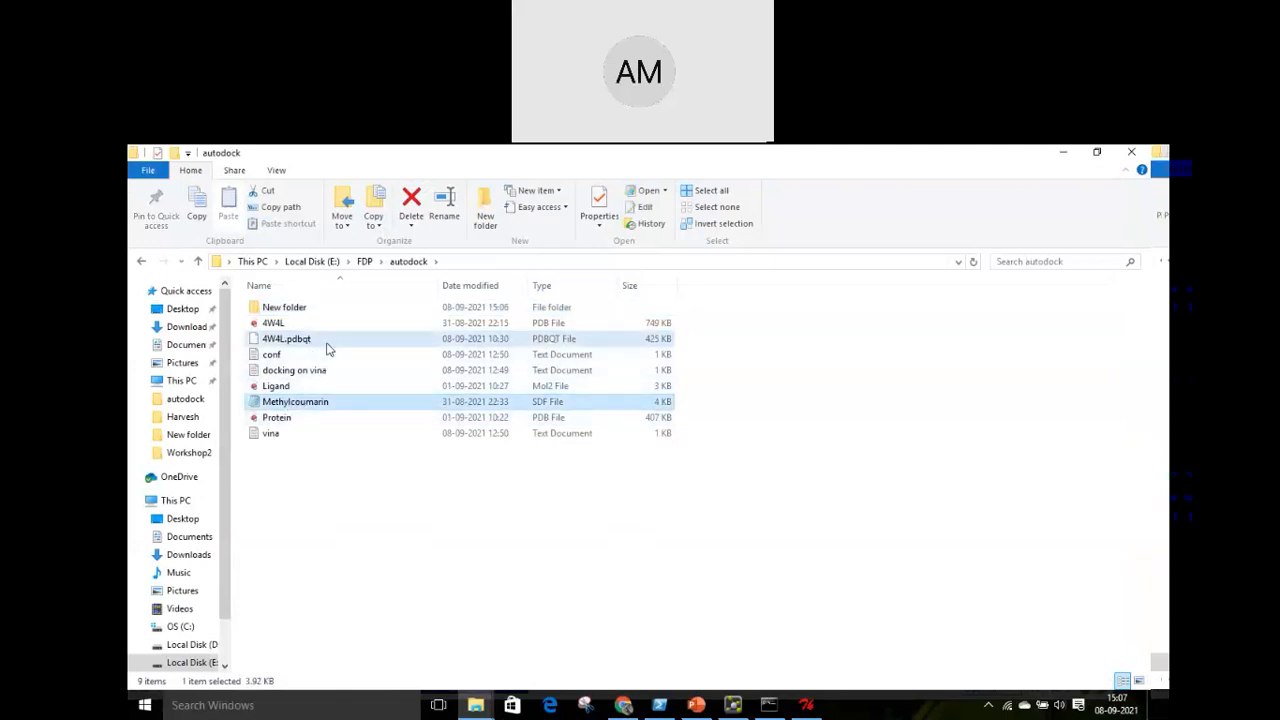
right_click(294, 345)
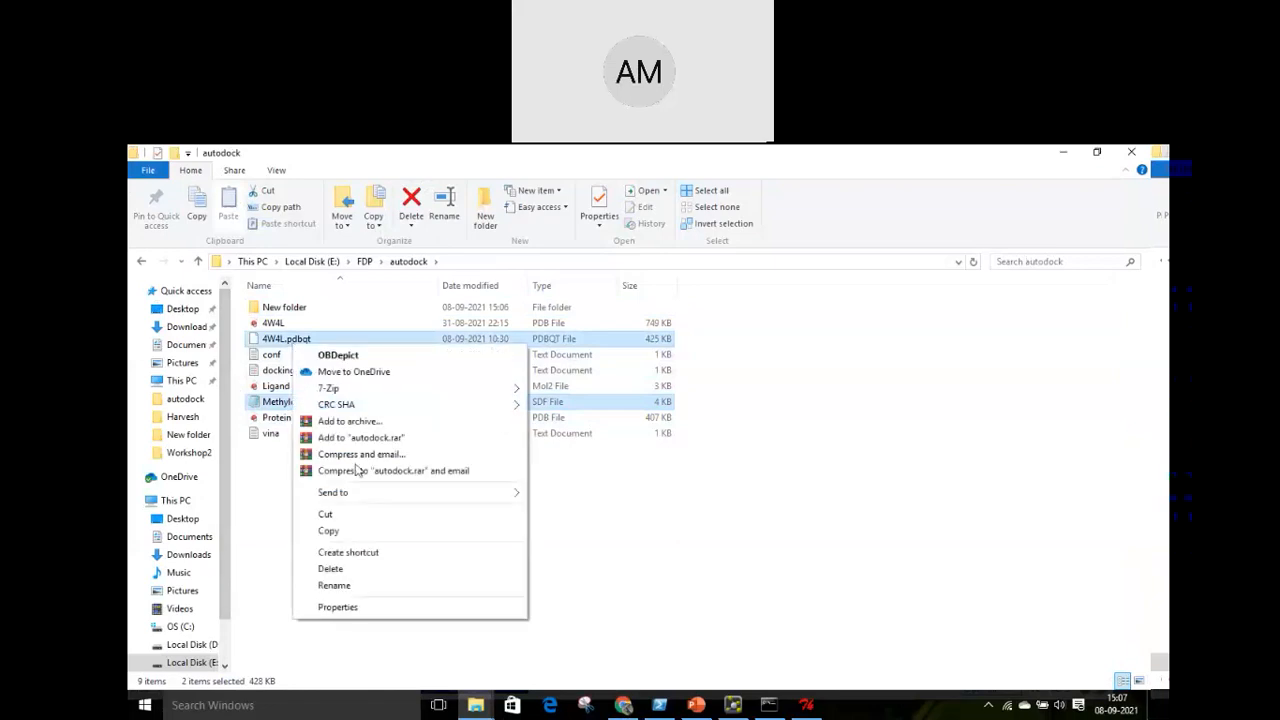
left_click(282, 342)
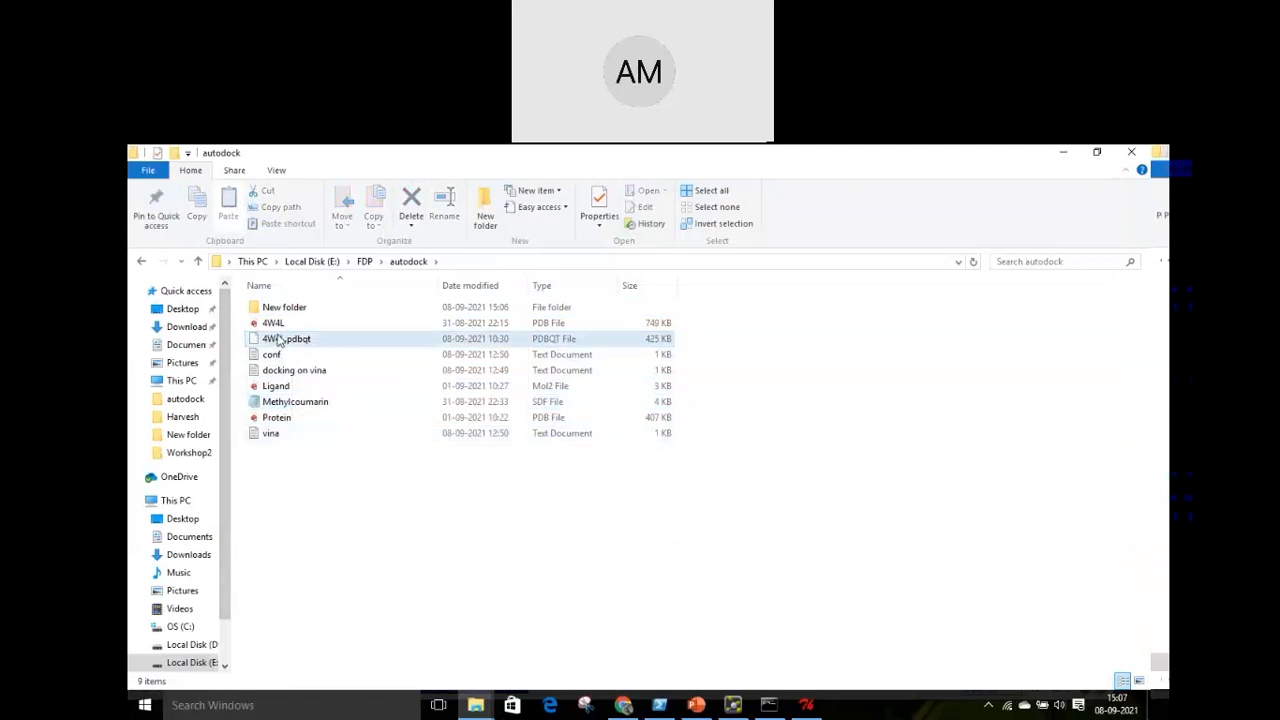
right_click(282, 344)
left_click(322, 613)
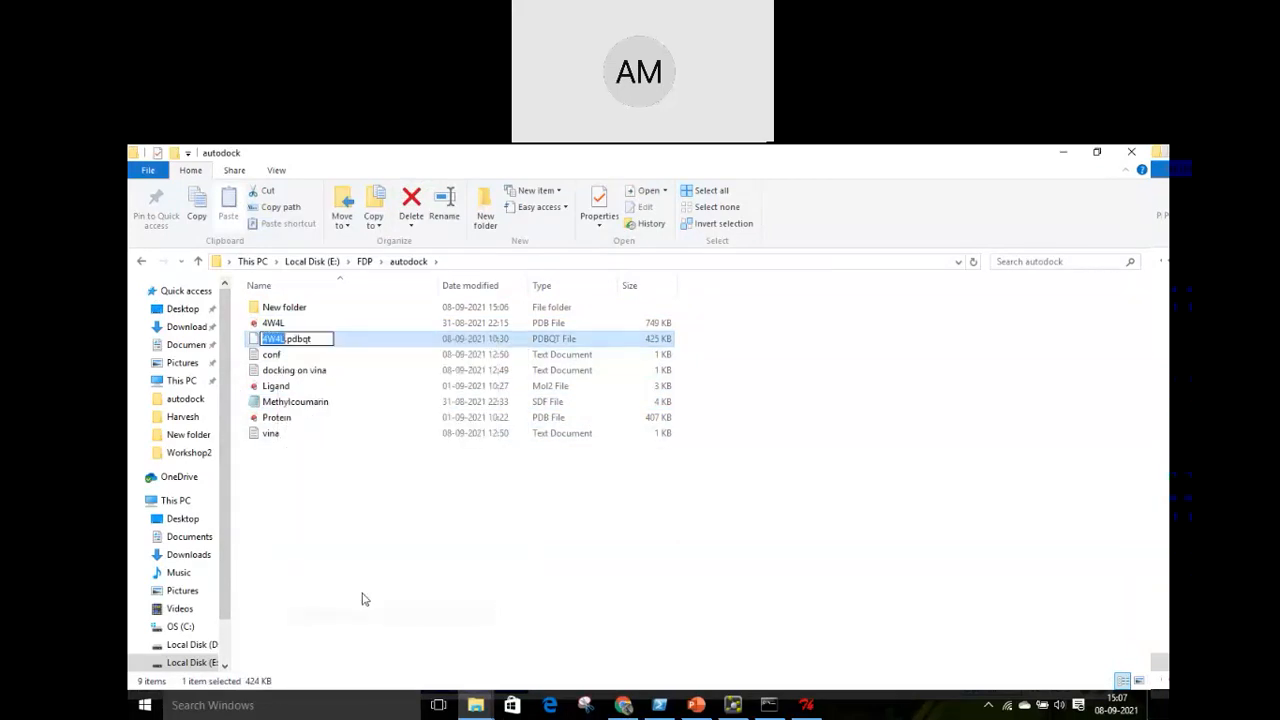
type("protein")
left_click(416, 581)
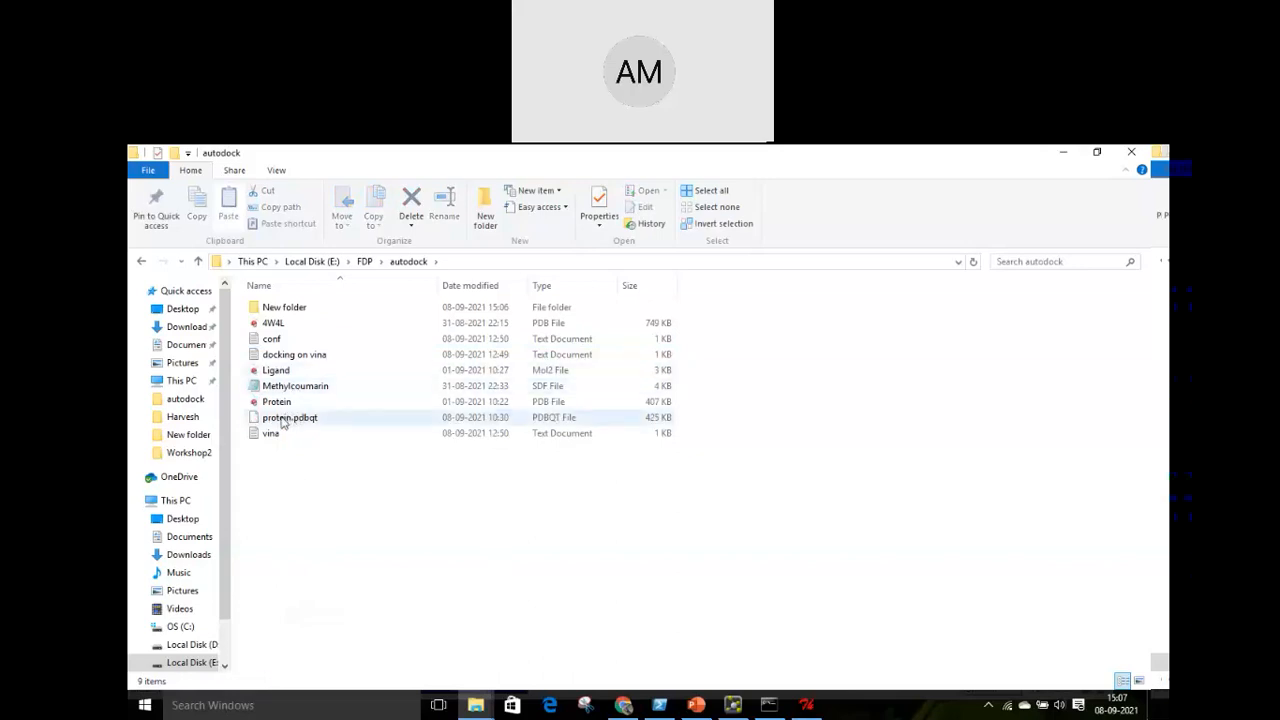
Move protein.pdbqt and the Methylcoumarin SDF file into New folder, replacing the existing protein.pdbqt there
left_click(283, 419)
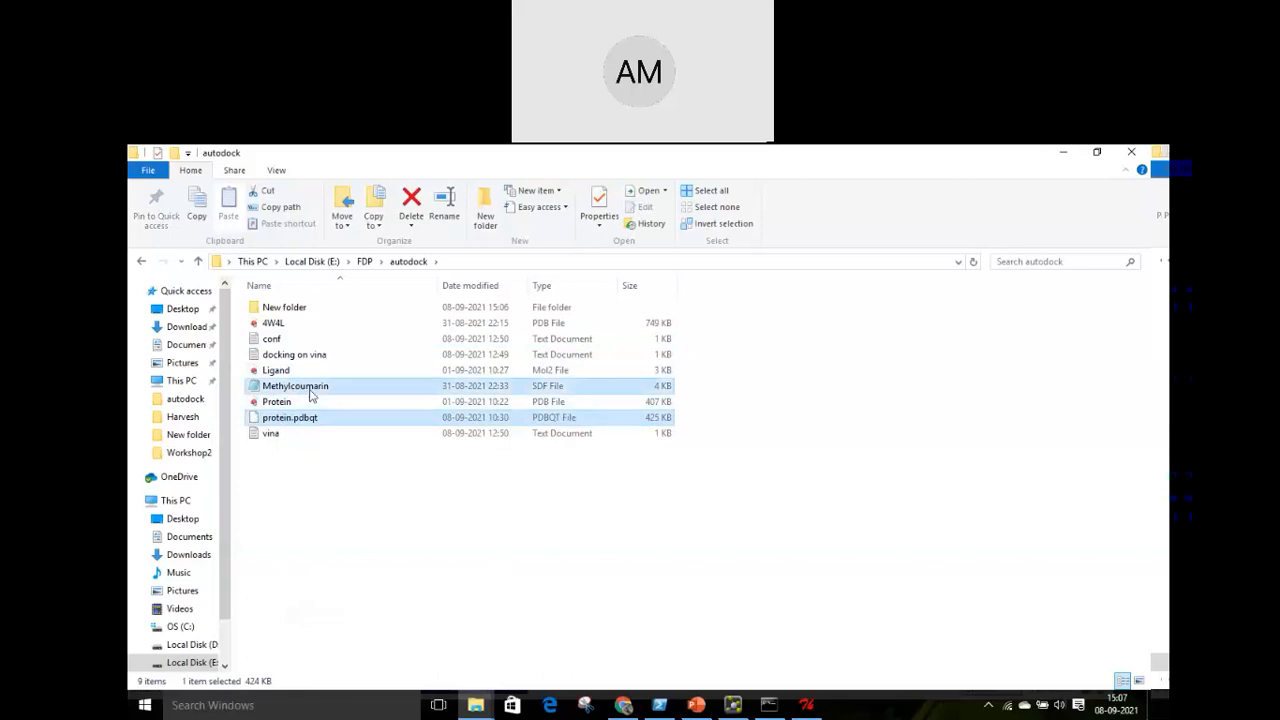
left_click(310, 388, "ctrl")
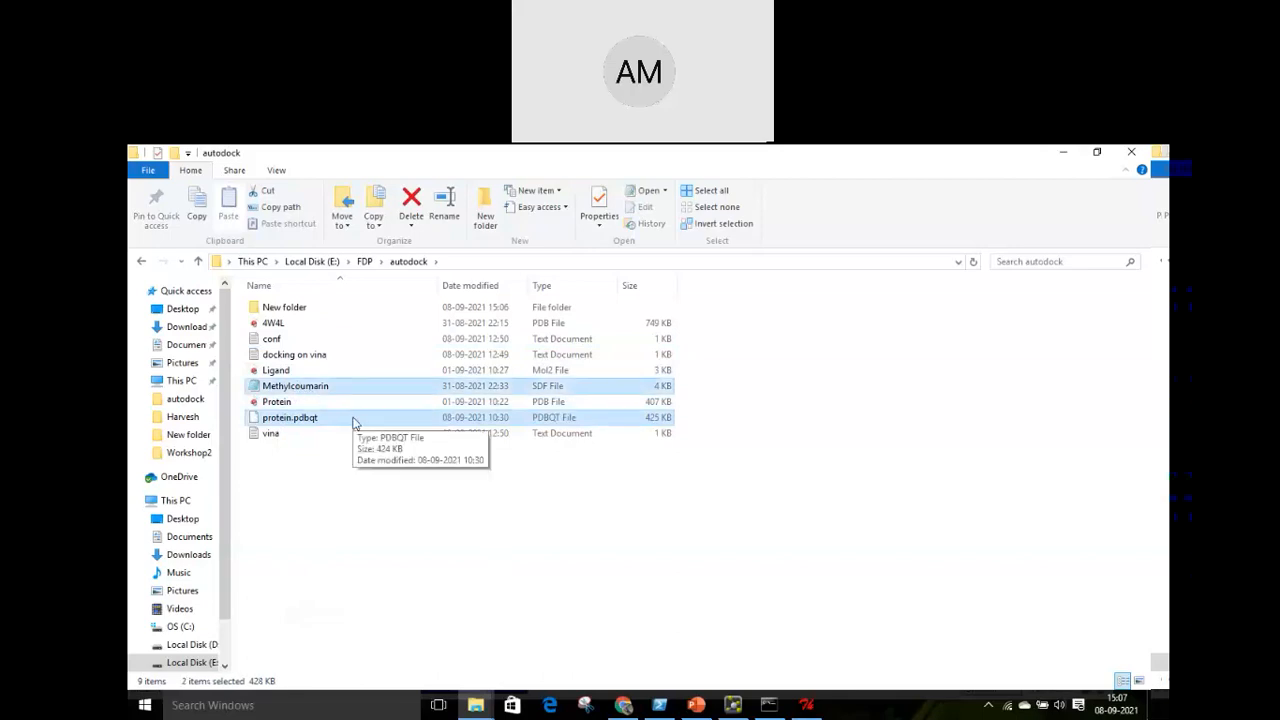
double_click(292, 308)
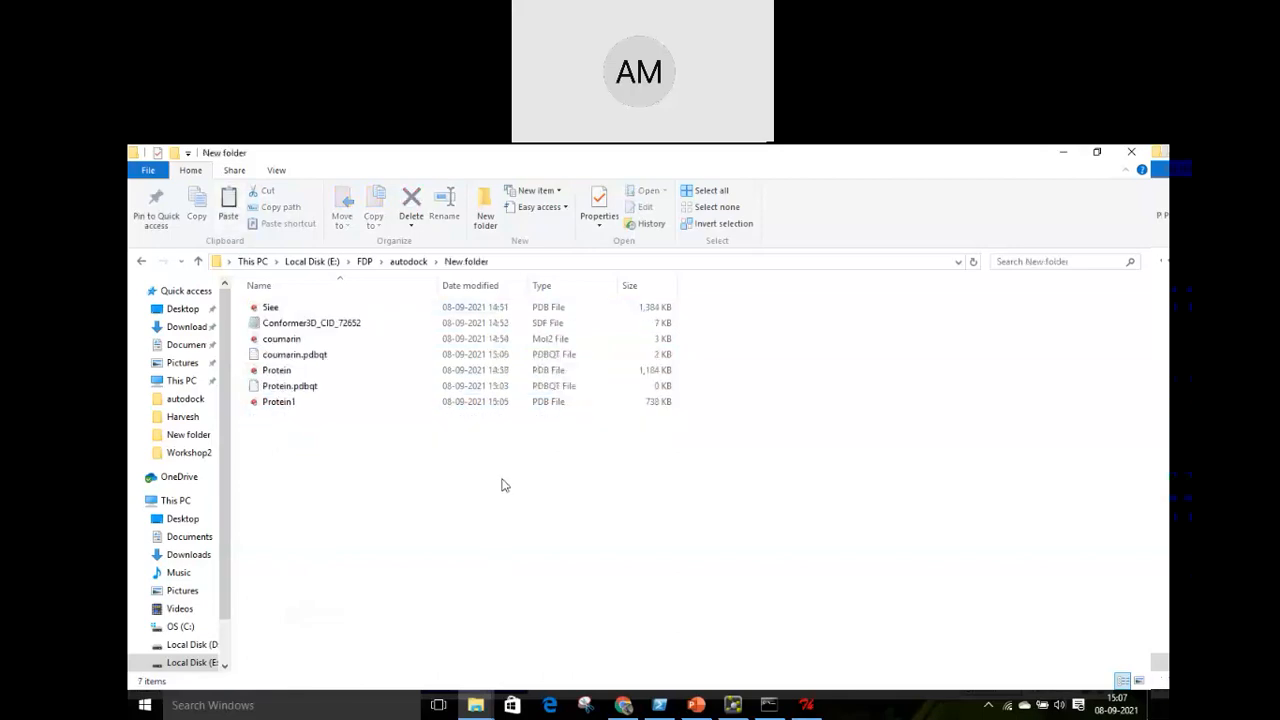
key("ctrl+v")
left_click(562, 312)
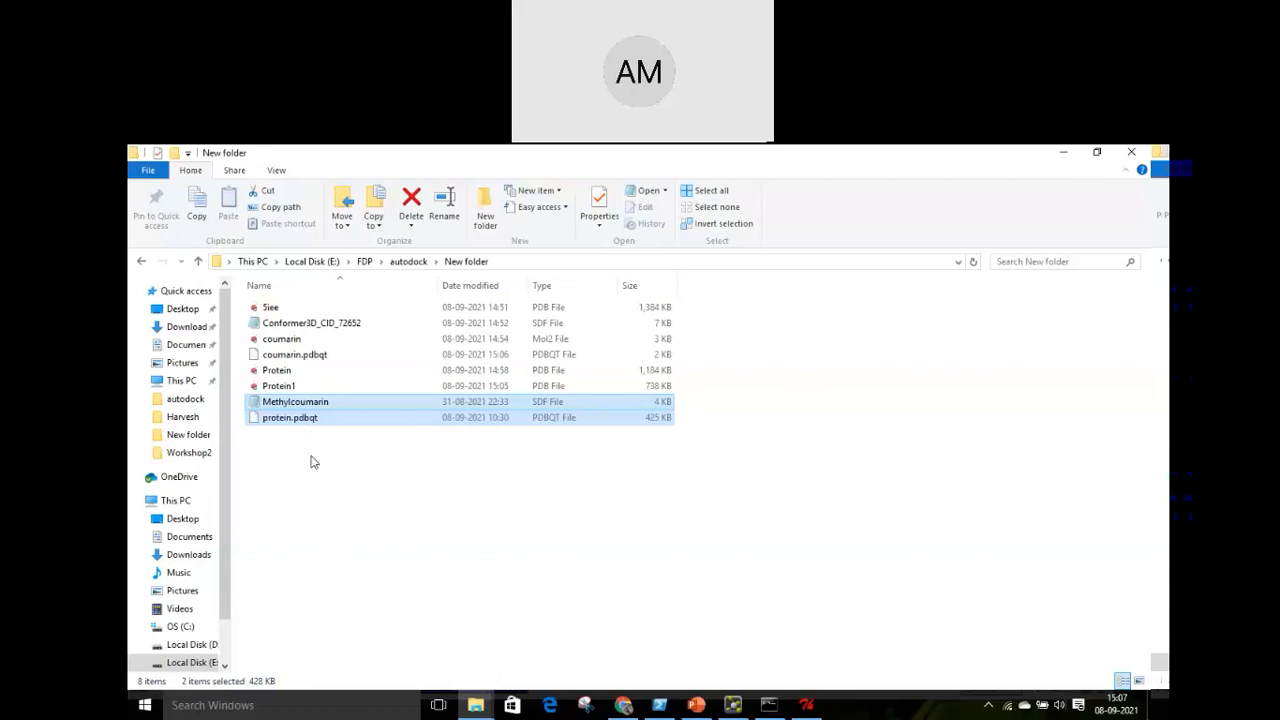
Switch to AutoDockTools, read in protein.pdbqt from New folder, and hide the line display of the coumarin molecule
left_click(808, 706)
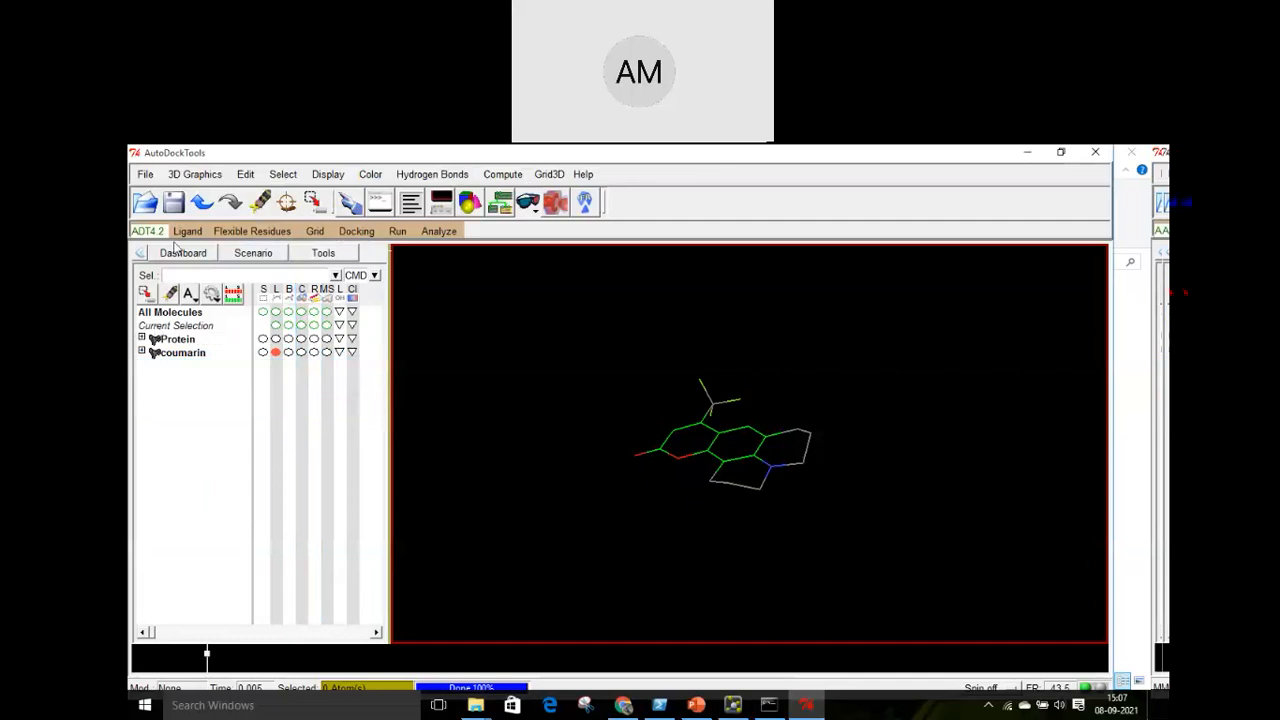
left_click(146, 175)
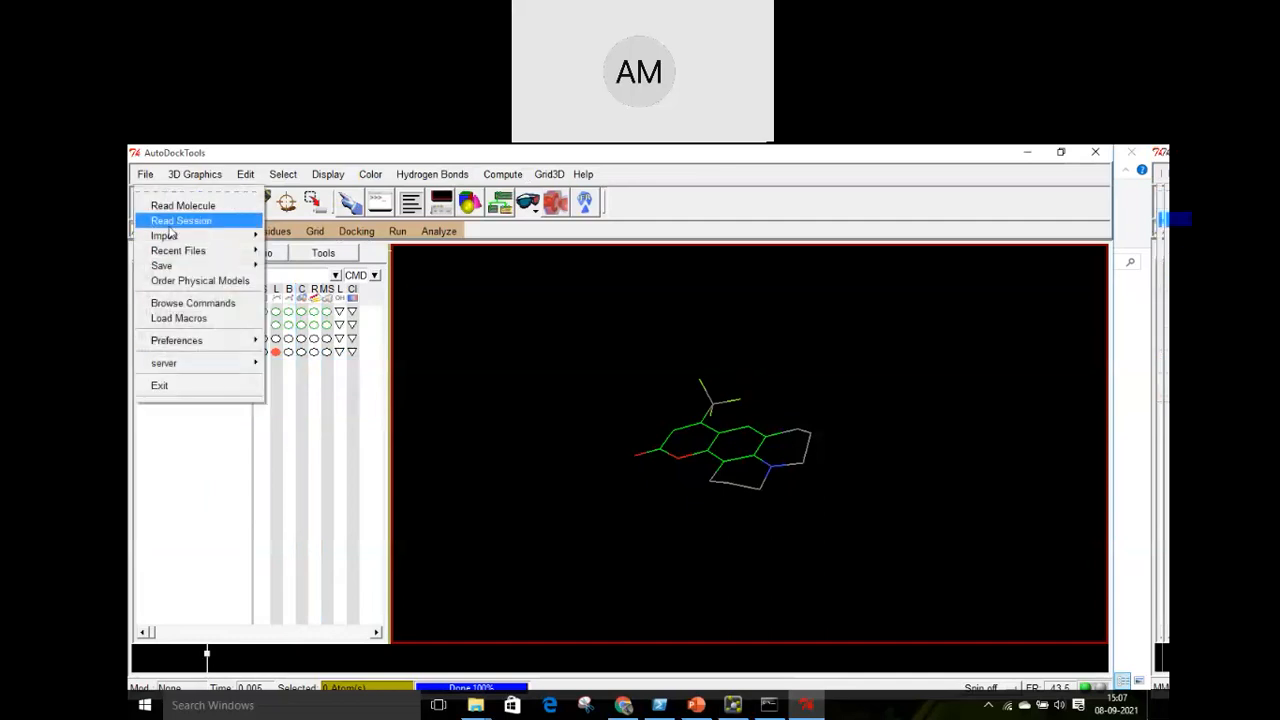
left_click(182, 205)
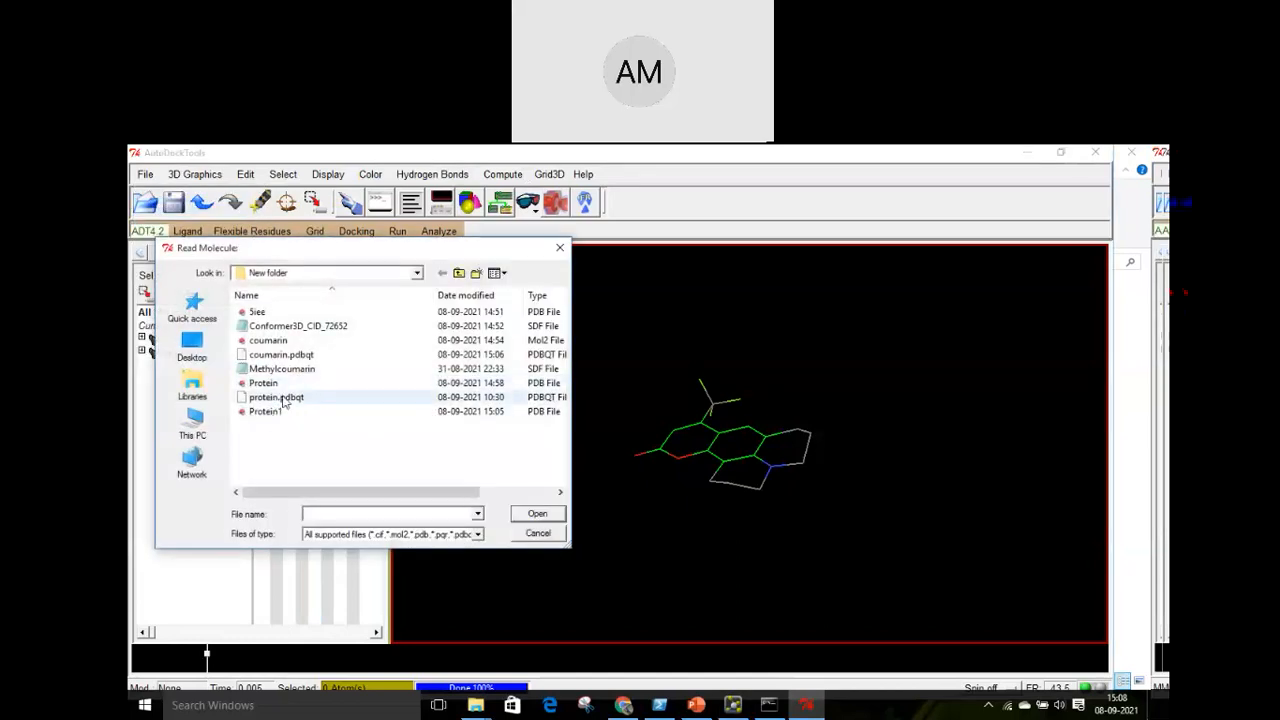
left_click(284, 398)
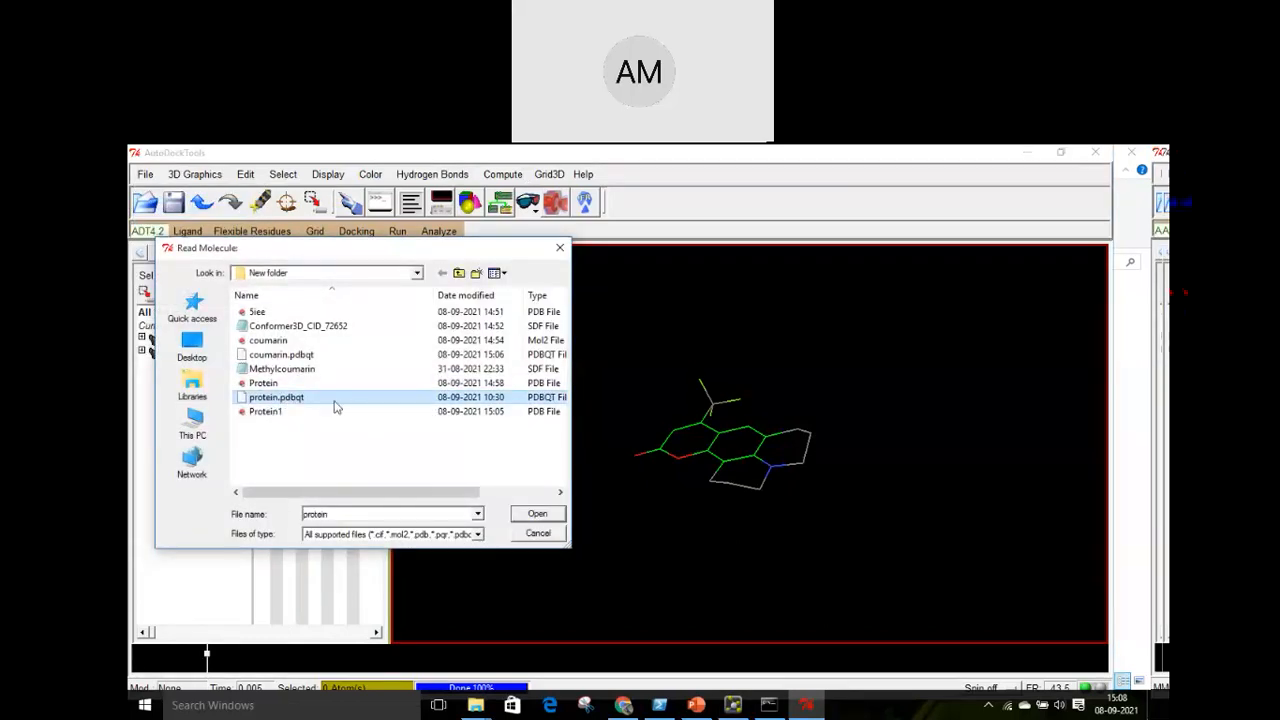
left_click(537, 514)
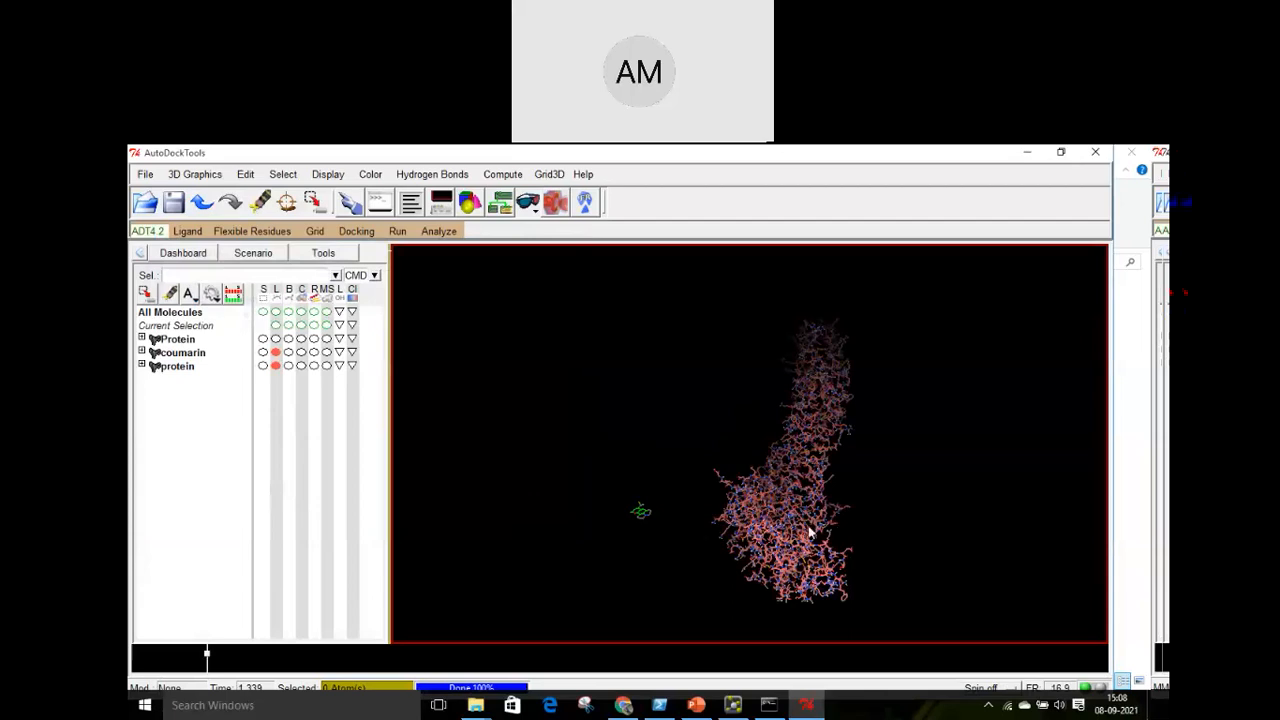
left_click_drag(810, 535, 620, 460)
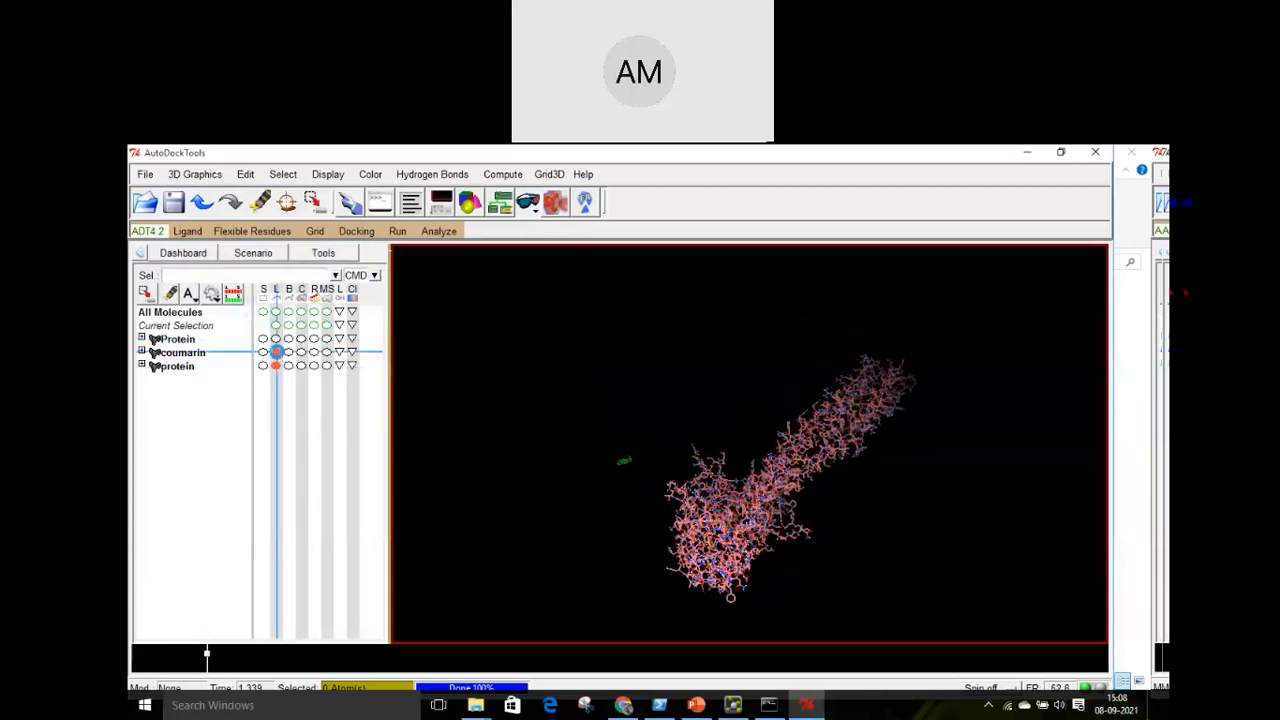
left_click(276, 352)
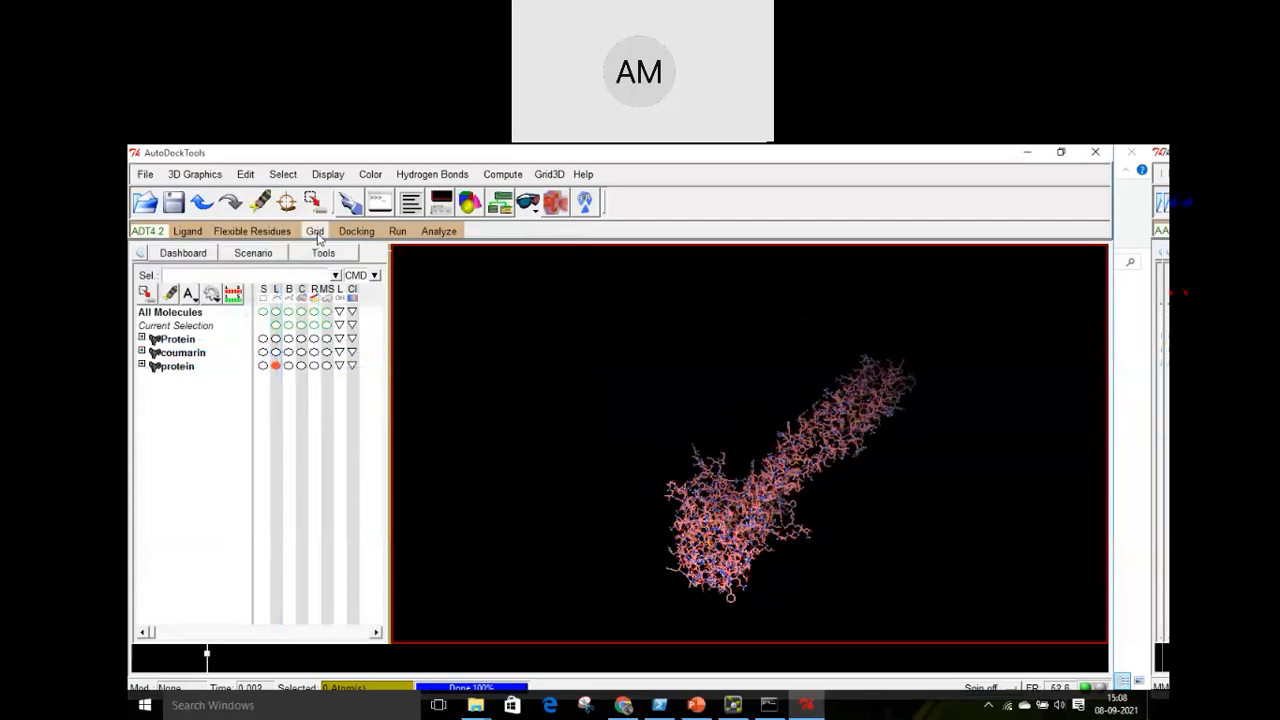
Open the Grid Box options and set the number of points to 88 in x and 62 in y
left_click(317, 233)
mouse_move(346, 279)
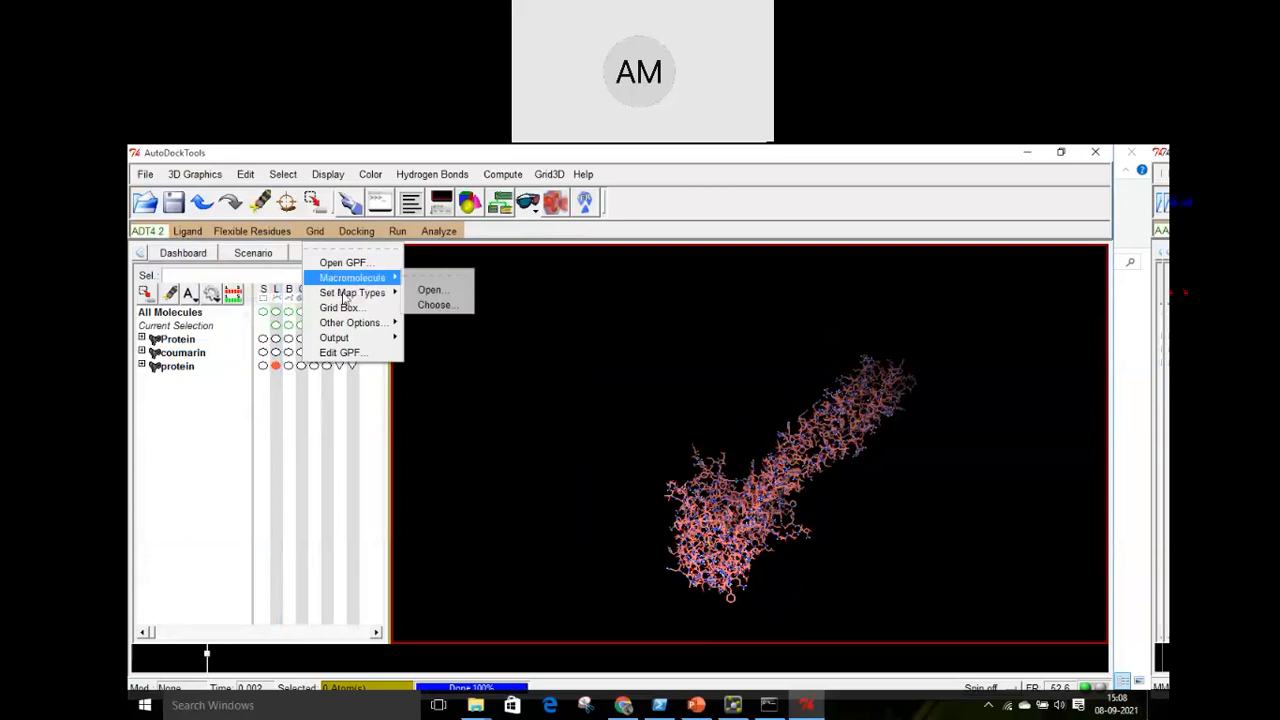
left_click(345, 308)
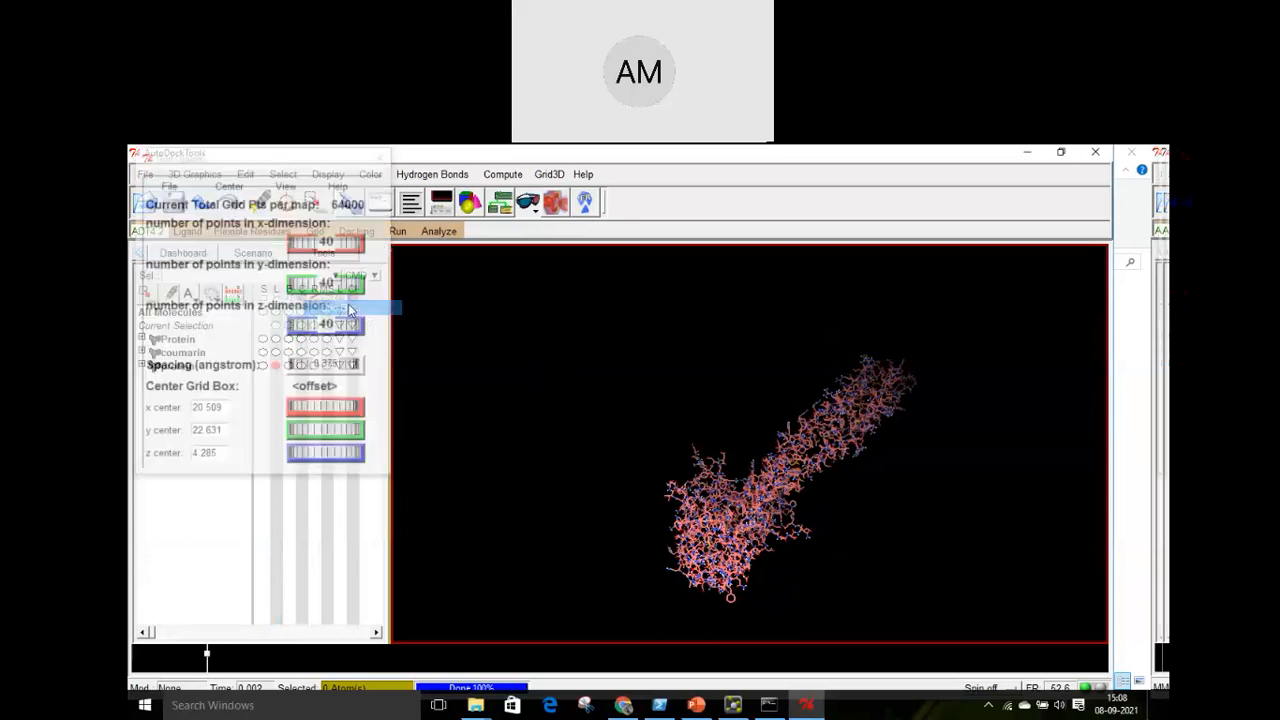
left_click_drag(704, 453, 870, 505)
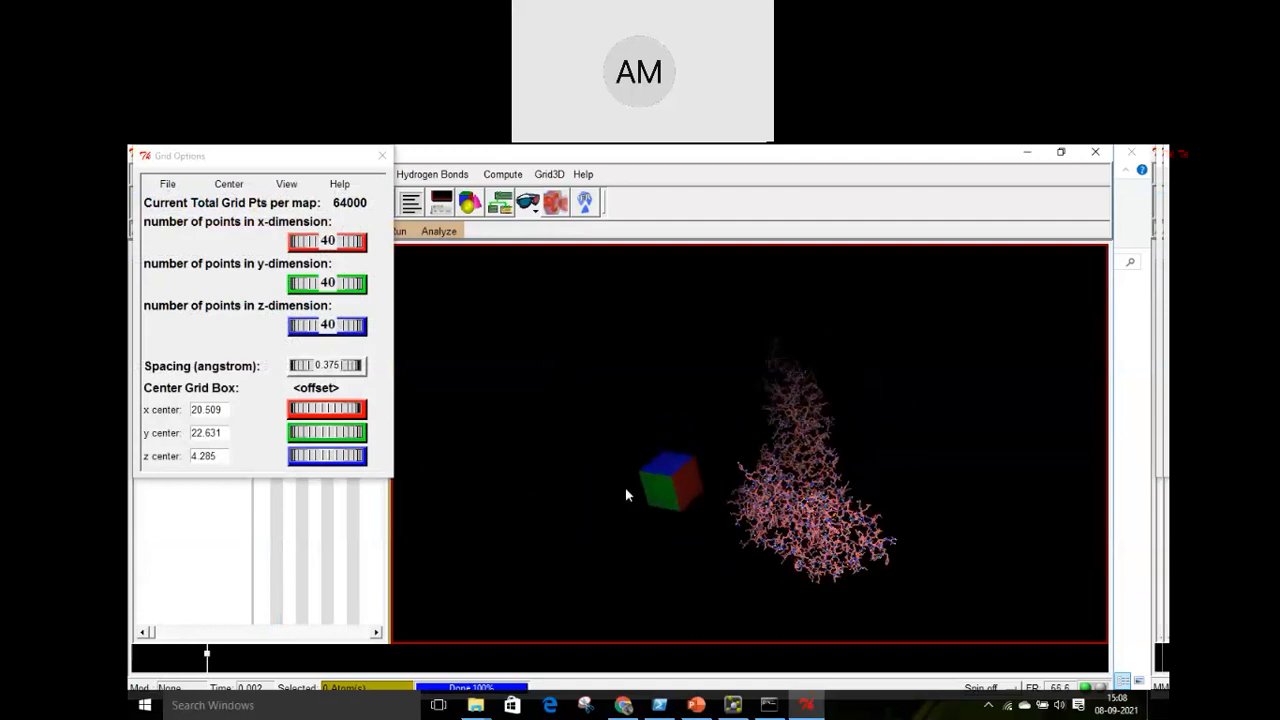
left_click_drag(310, 246, 345, 245)
left_click_drag(315, 283, 340, 283)
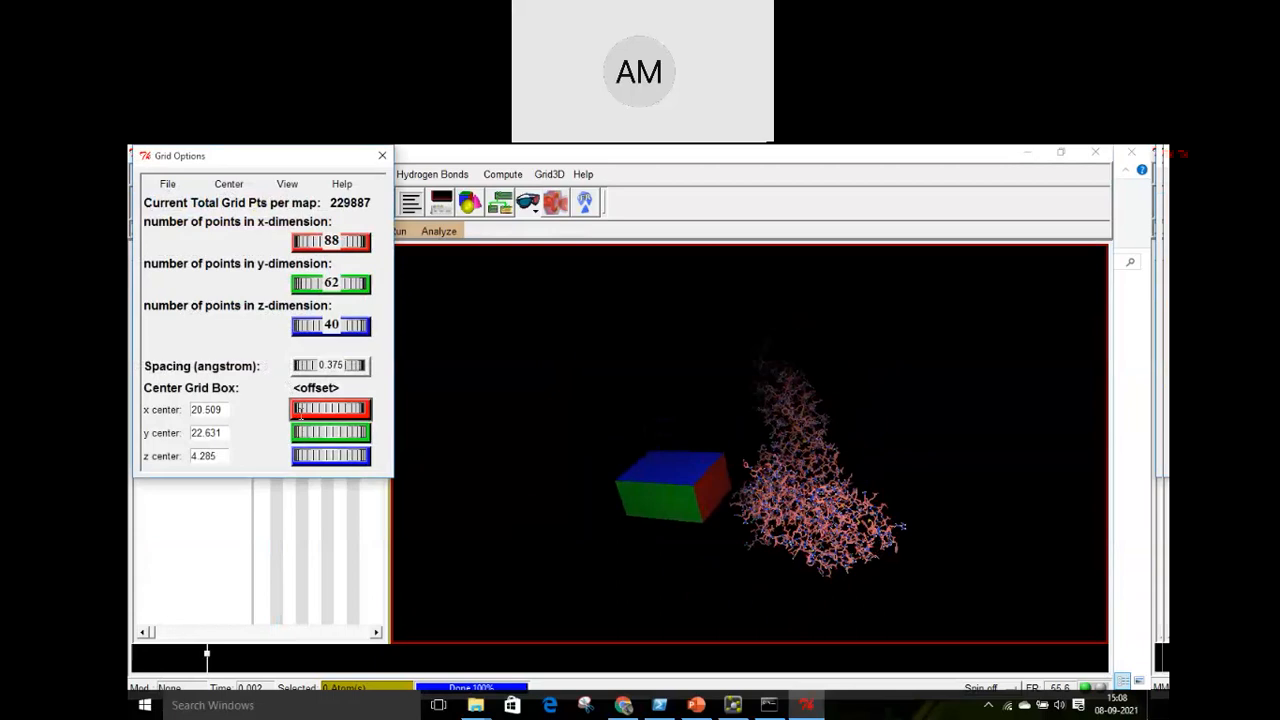
Position the grid box over the protein with offsets x -42.639, y 16.528, z 17.167, and set the spacing to 0.647 angstrom
left_click_drag(330, 408, 352, 432)
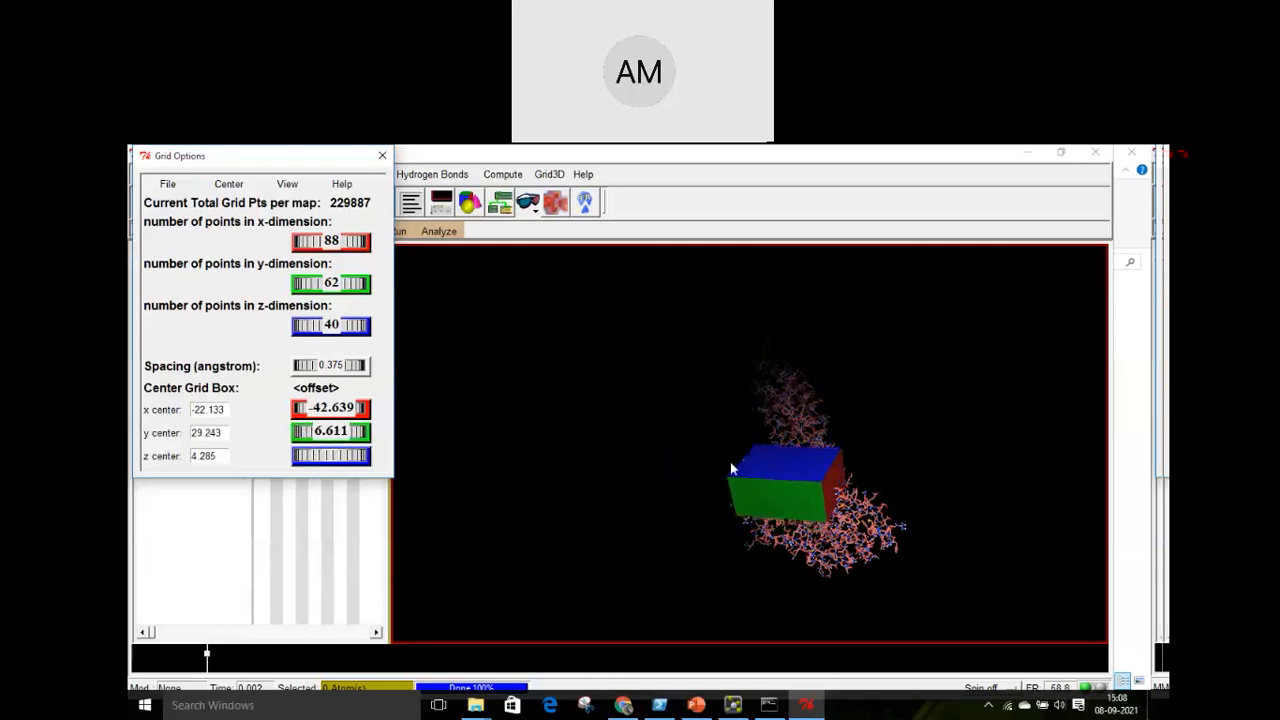
left_click_drag(731, 469, 655, 490)
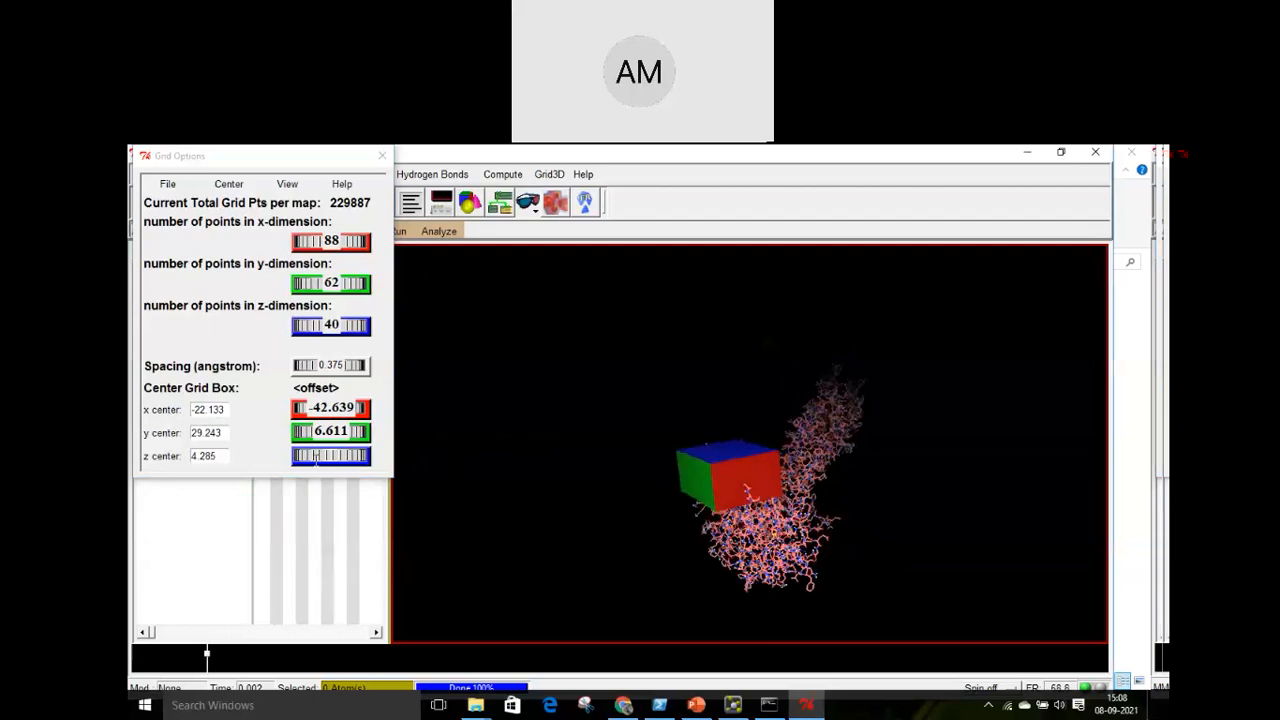
left_click_drag(314, 458, 345, 432)
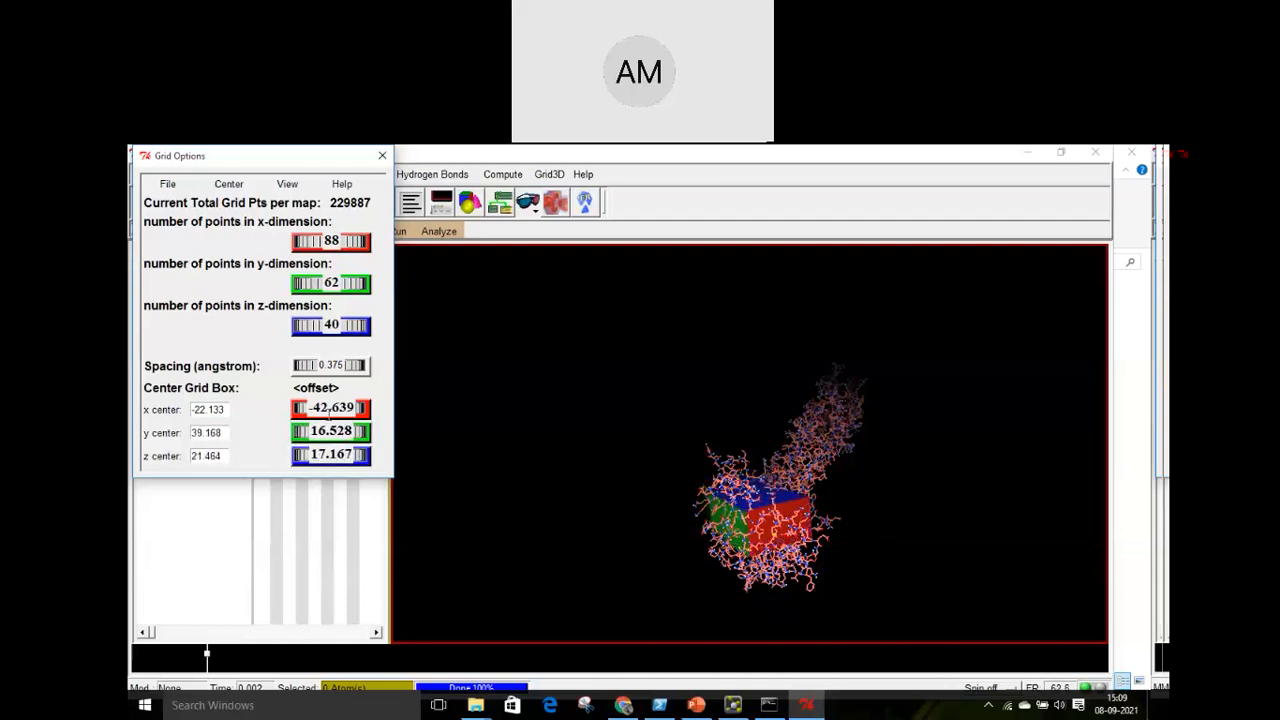
left_click_drag(312, 366, 705, 650)
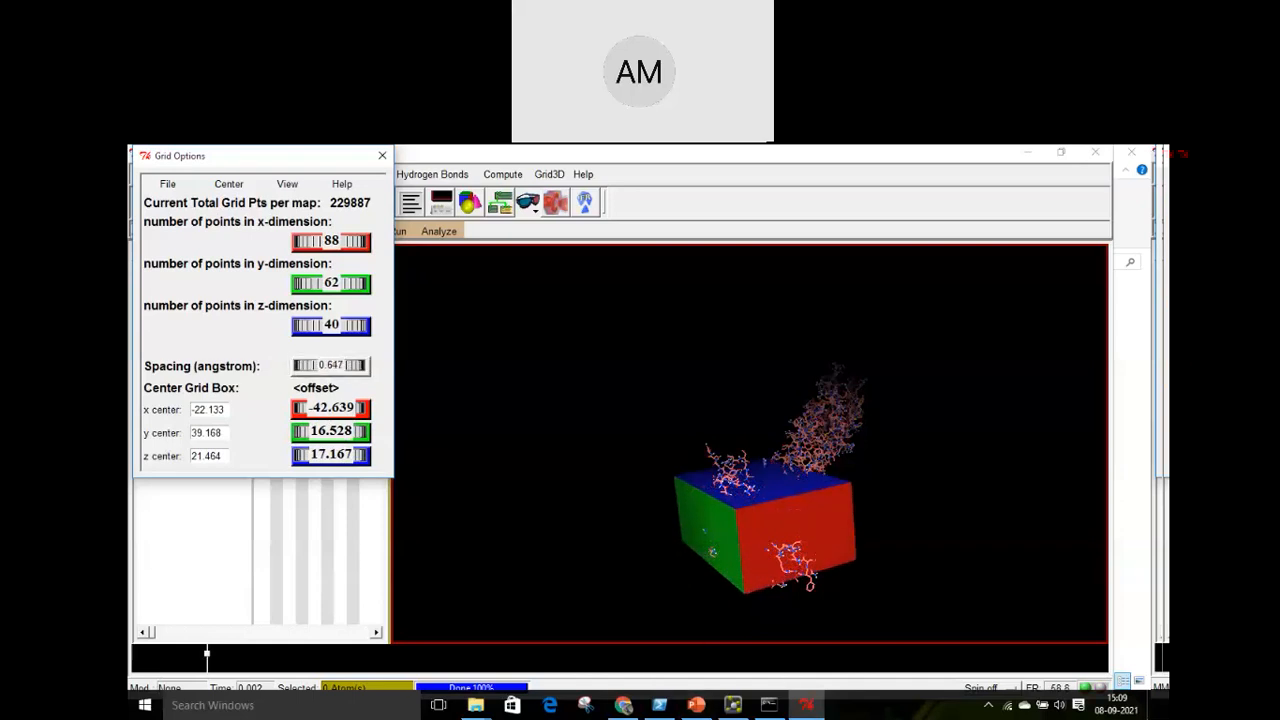
Switch to File Explorer and copy the vina text file from the autodock folder into New folder
left_click(477, 706)
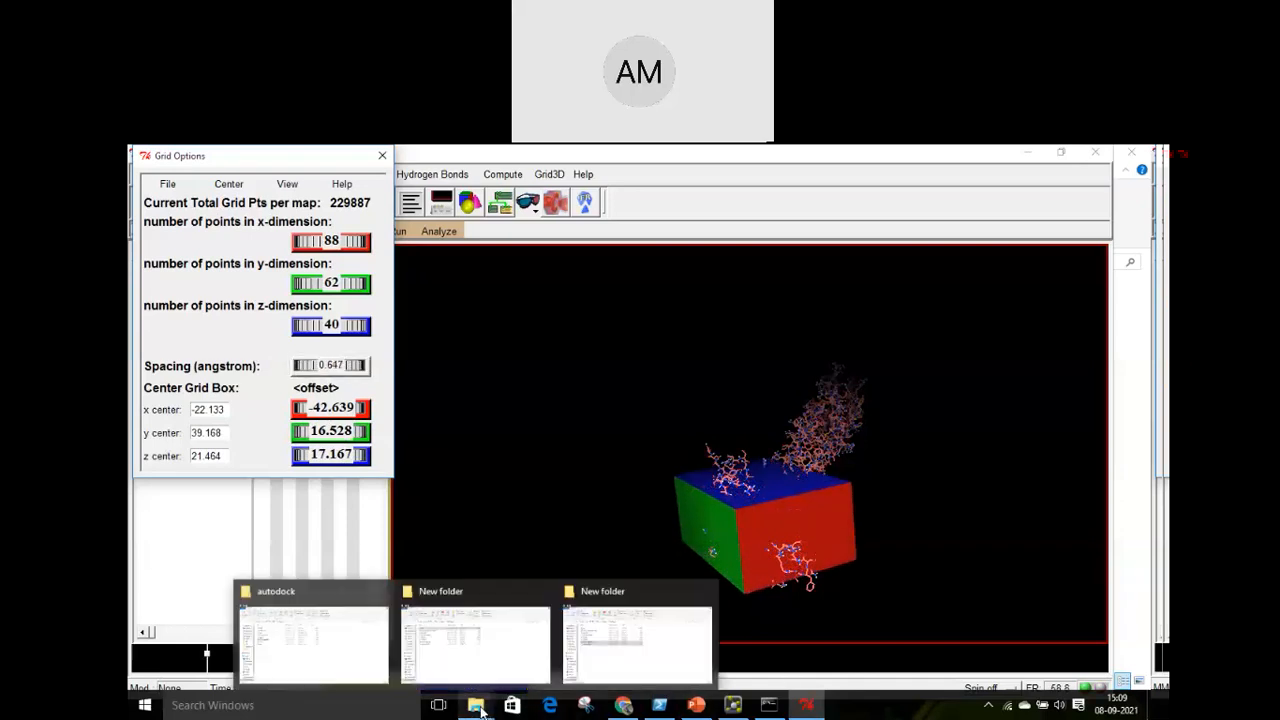
left_click(632, 655)
left_click(408, 261)
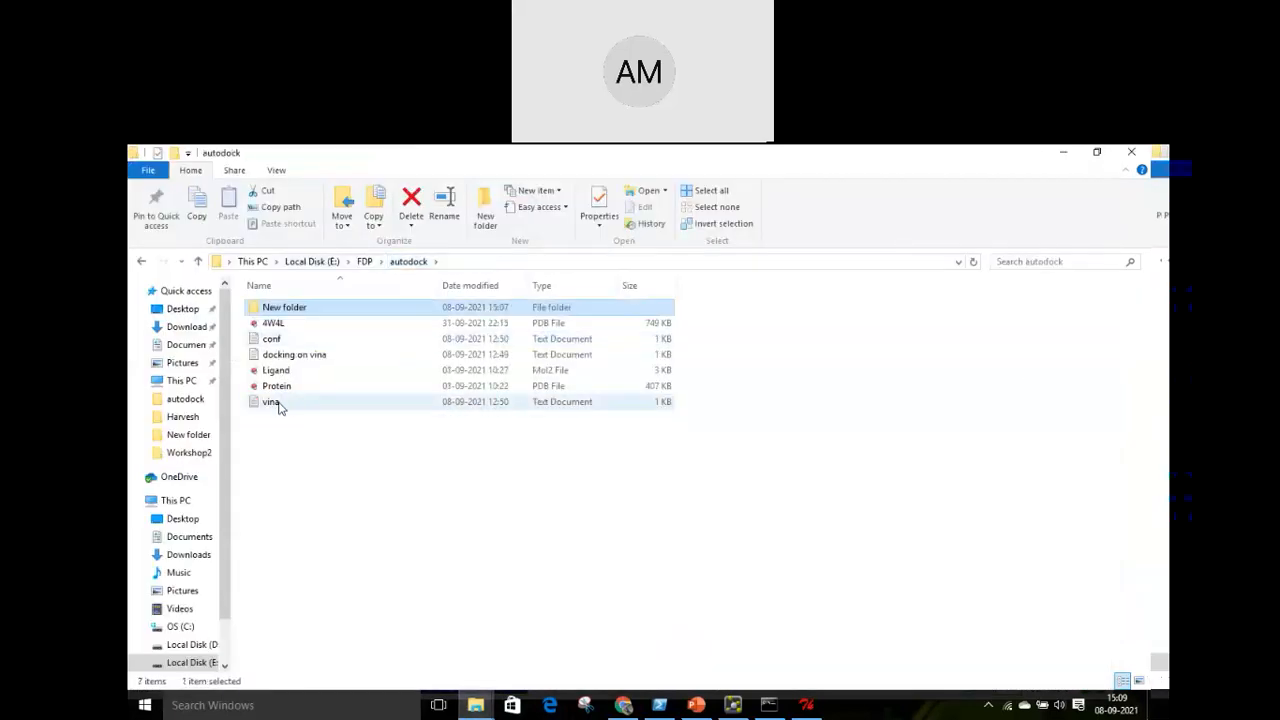
left_click(280, 404)
right_click(280, 405)
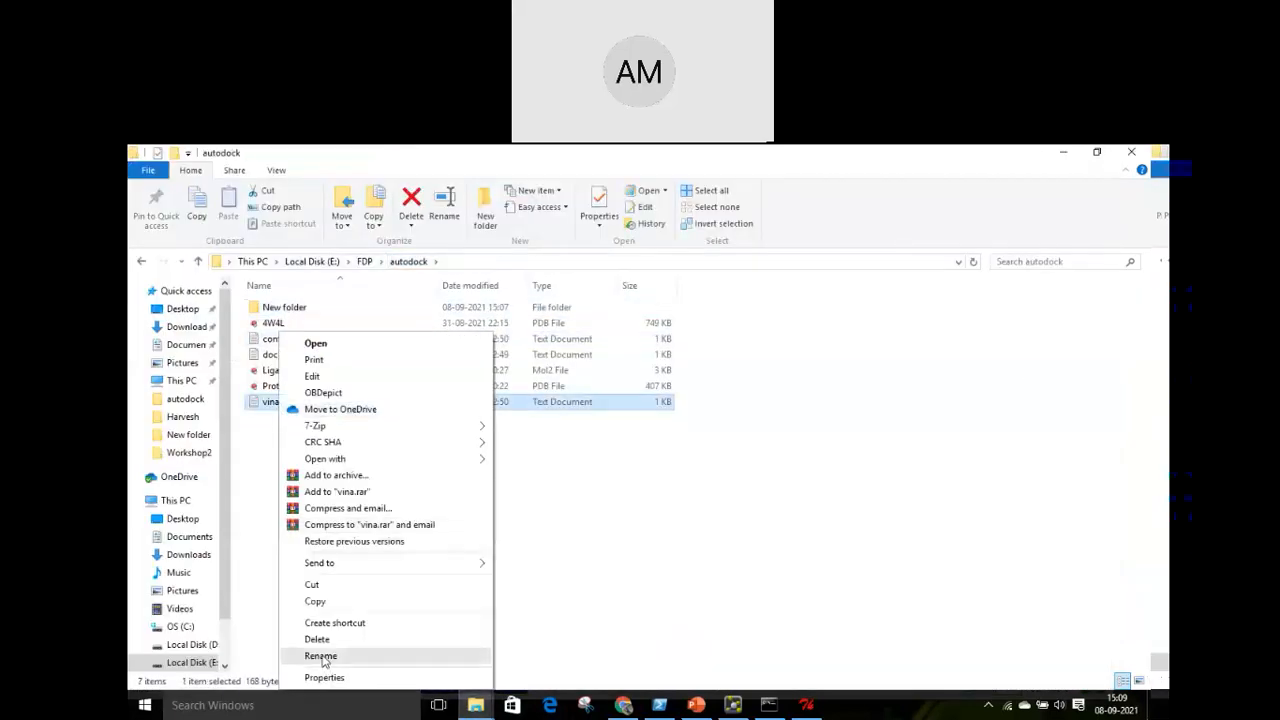
left_click(315, 601)
double_click(285, 307)
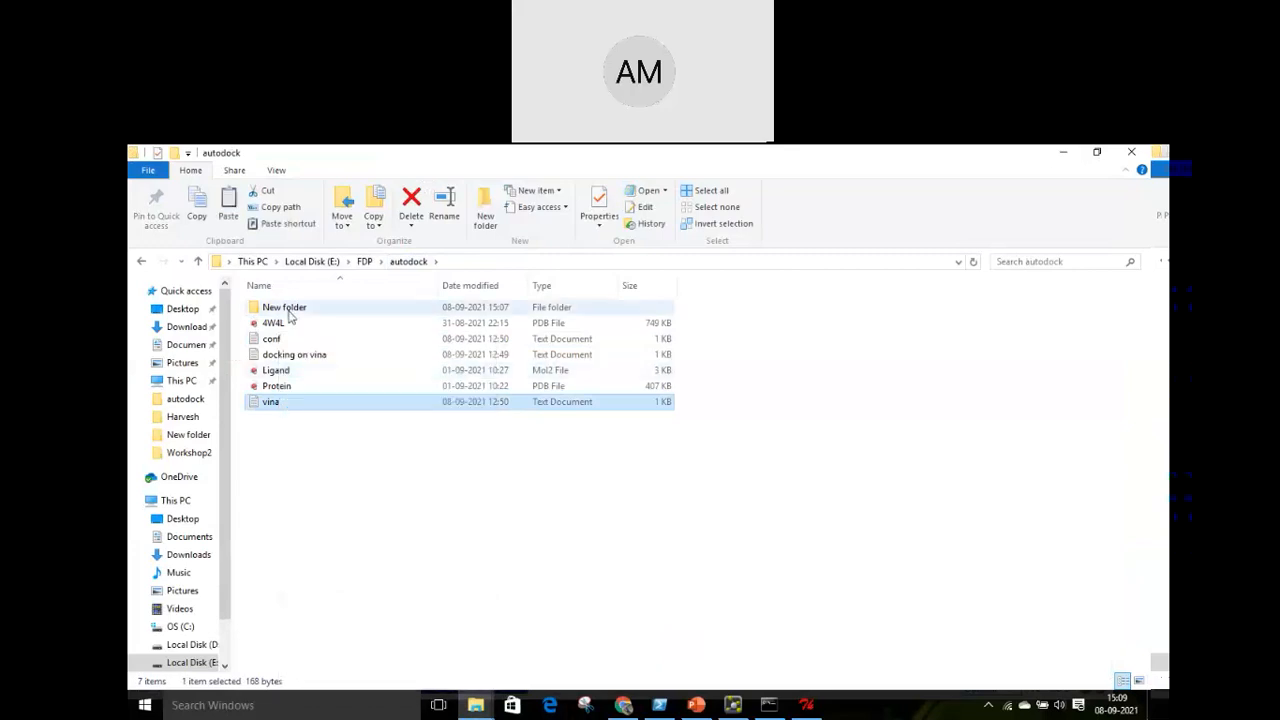
right_click(418, 524)
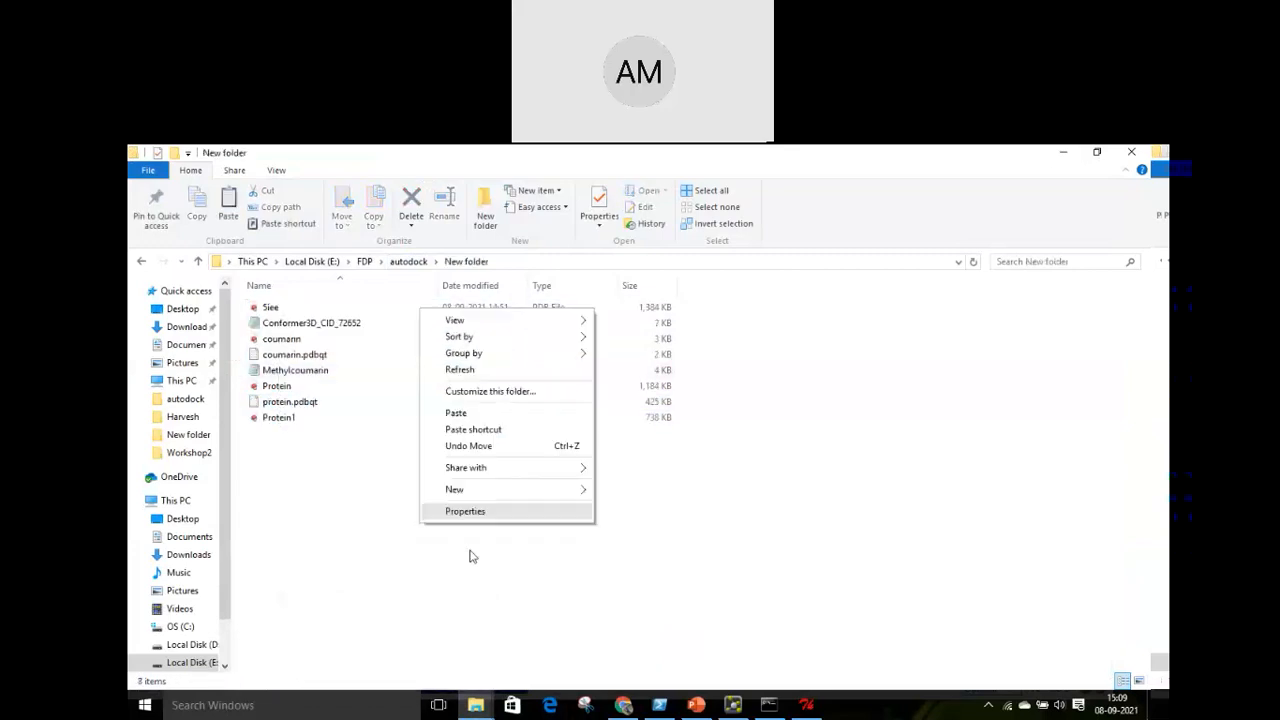
left_click(457, 413)
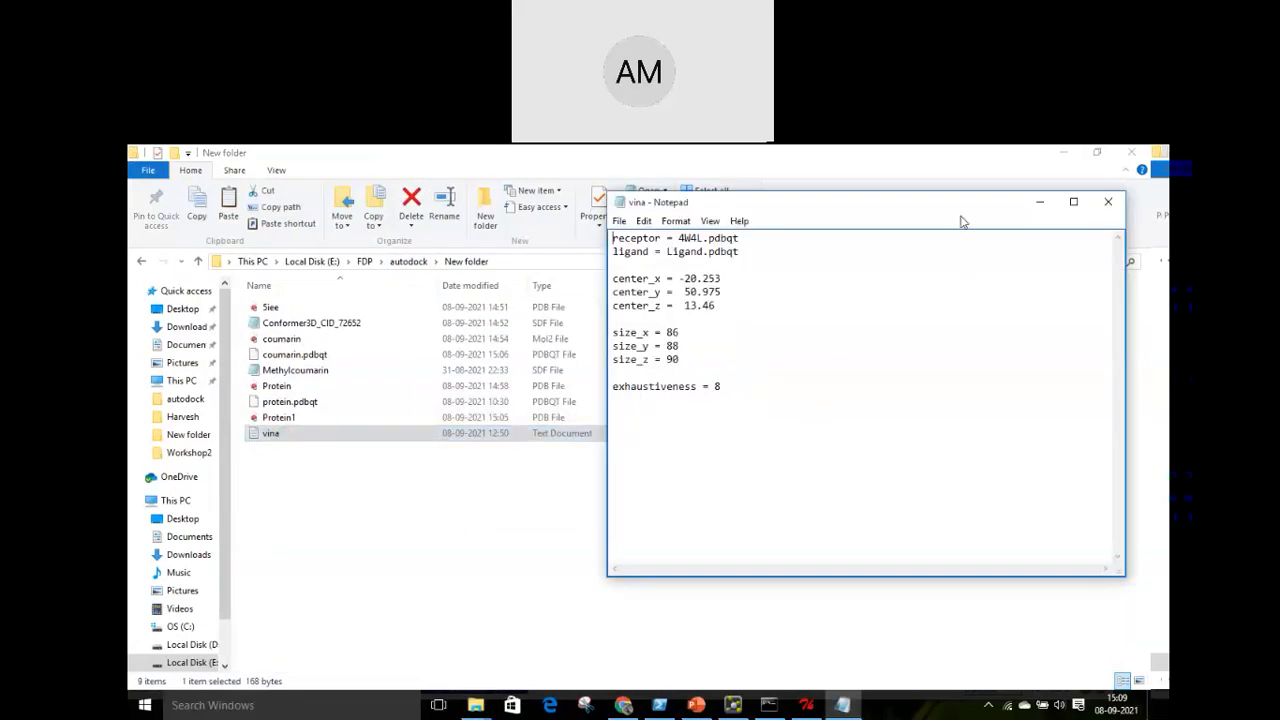
Compare the center and size entries in the vina text file with the AutoDockTools grid settings, and close the file
left_click_drag(963, 206, 788, 332)
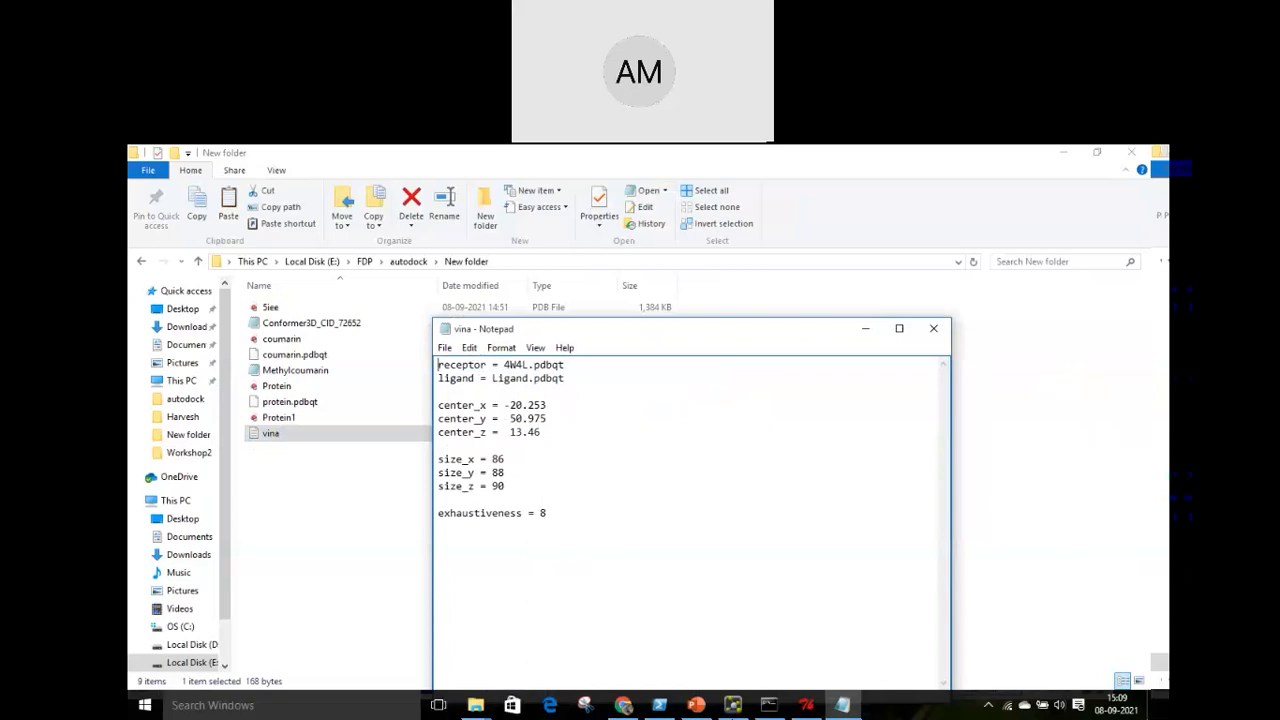
left_click(808, 706)
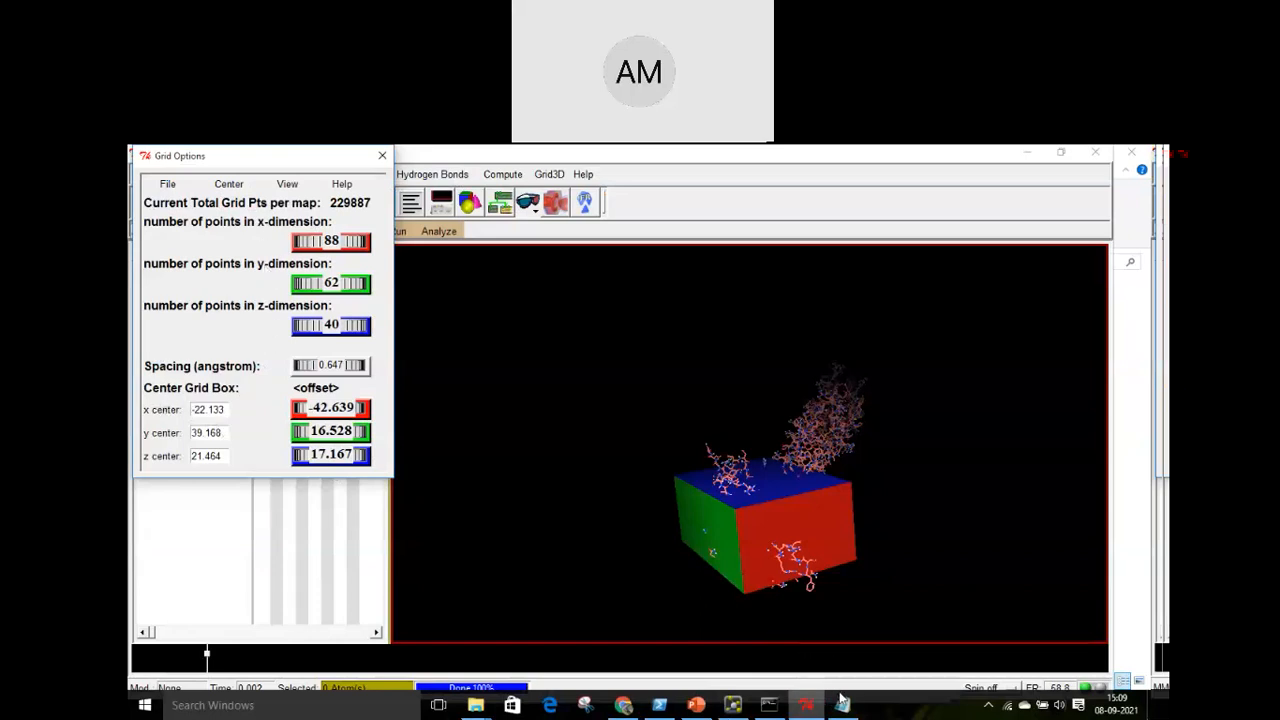
left_click(841, 704)
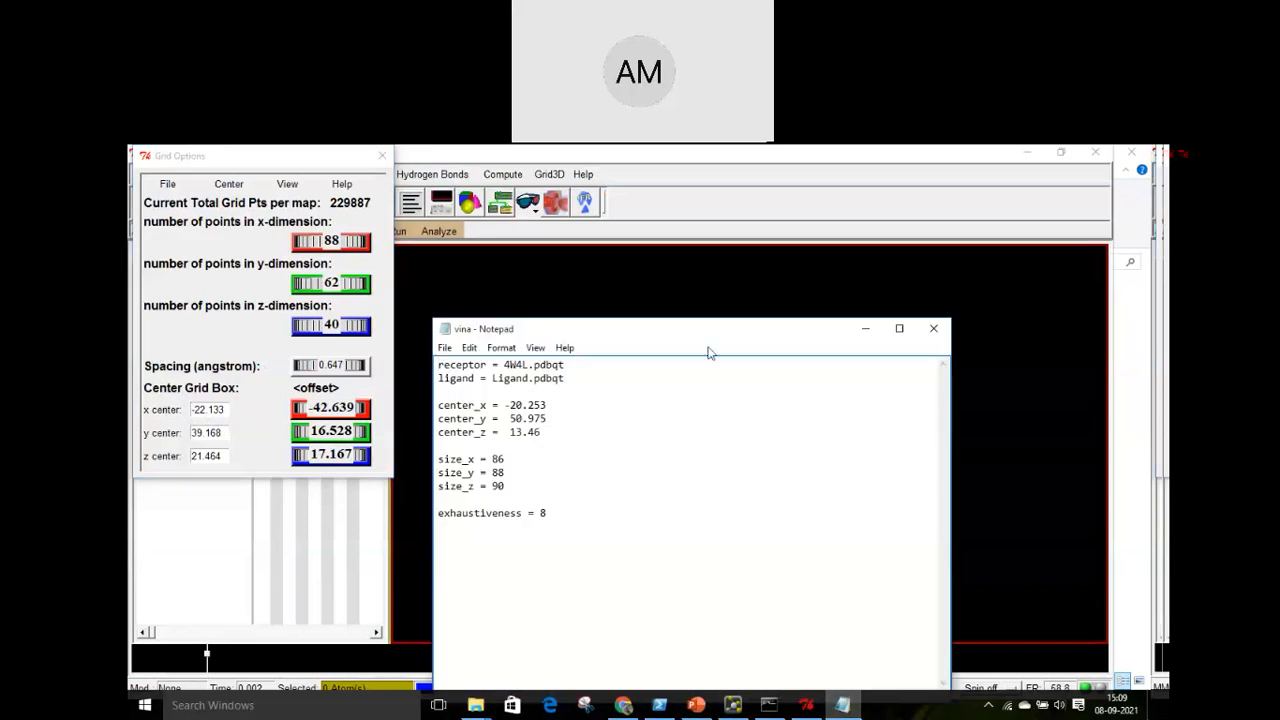
left_click_drag(710, 332, 728, 283)
left_click(953, 287)
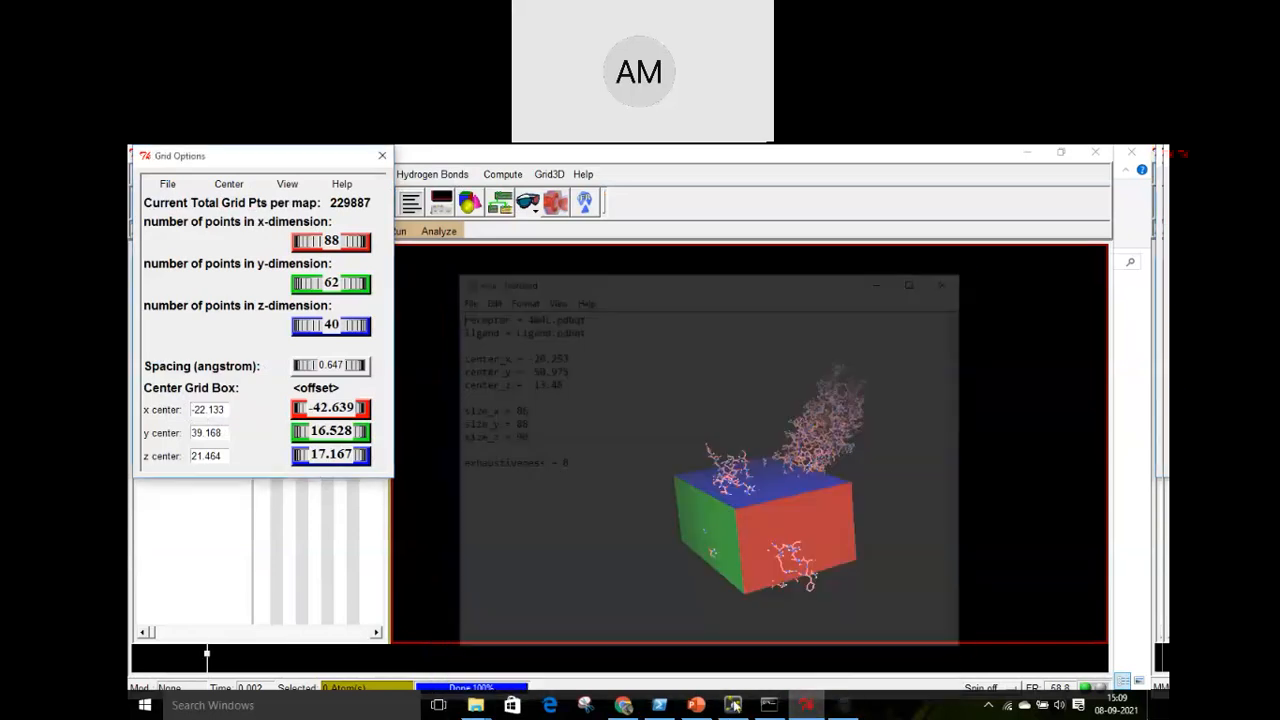
Open the vina text file from New folder beside the Grid Options and set center_x to -22.133
left_click(477, 706)
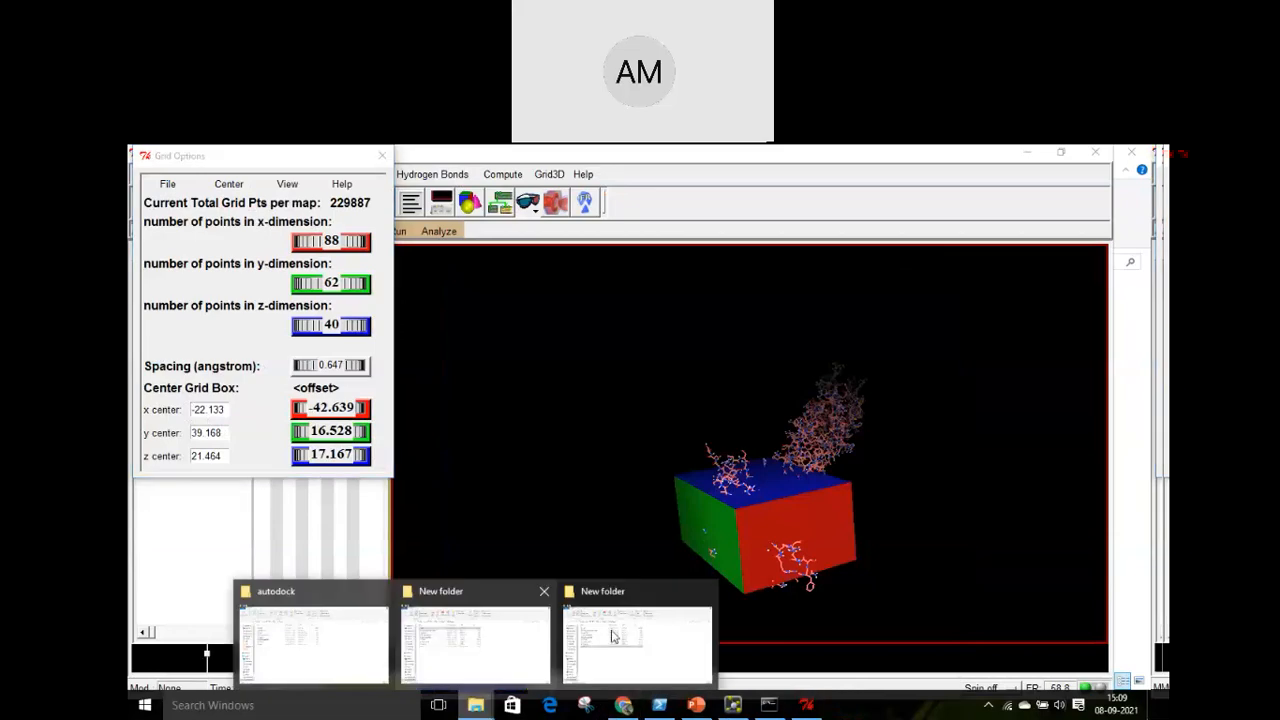
left_click(613, 636)
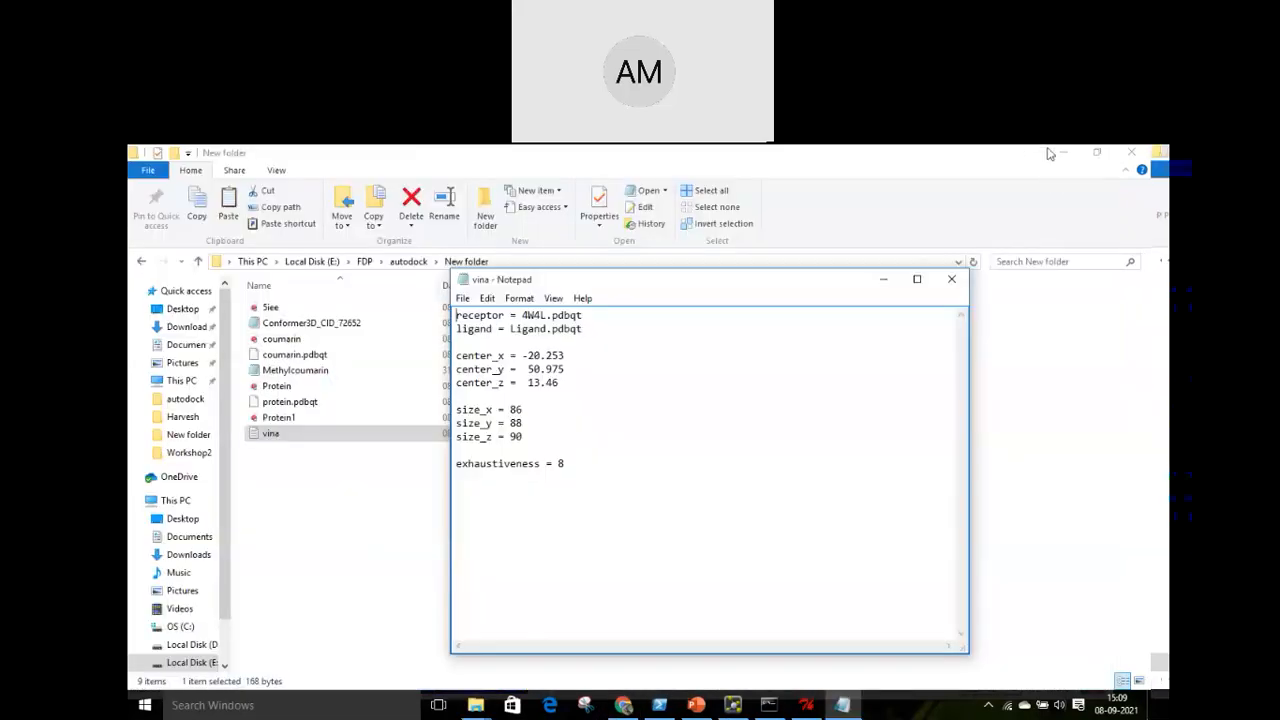
left_click(1052, 153)
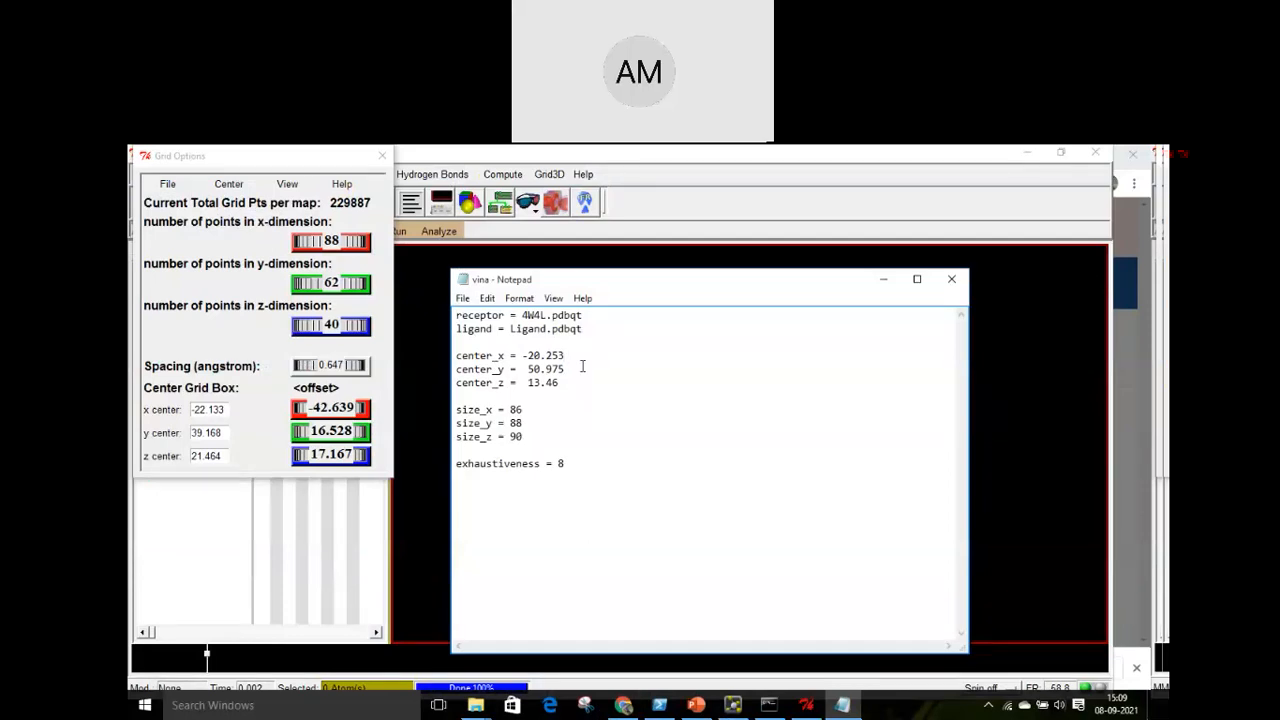
key("BackSpace")
key("BackSpace")
key("BackSpace")
key("BackSpace")
key("BackSpace")
key("BackSpace")
In the vina text file, set center_y to 39.168 and center_z to 21.464
left_click(576, 369)
key("BackSpace")
key("BackSpace")
key("BackSpace")
key("BackSpace")
key("BackSpace")
key("BackSpace")
type("39.168")
key("Down")
key("BackSpace")
key("BackSpace")
key("BackSpace")
key("BackSpace")
key("BackSpace")
type("21.464")
Set the search box dimensions in the vina file to size_x 88, size_y 62 and size_z 40
key("BackSpace")
type("8")
left_click(610, 418)
key("BackSpace")
key("BackSpace")
type("62")
key("Down")
key("BackSpace")
key("BackSpace")
type("40")
Change the receptor entry in the vina file to protein.pdbqt
left_click(546, 316)
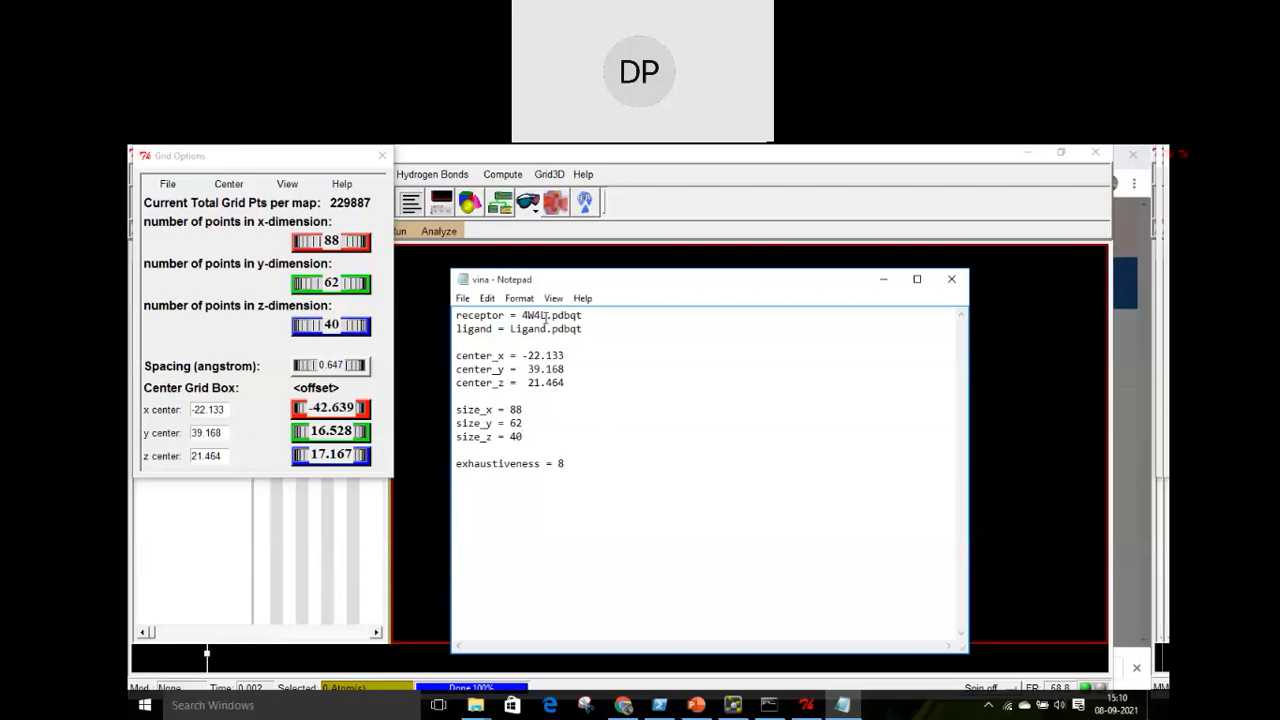
key("BackSpace")
key("BackSpace")
key("BackSpace")
key("BackSpace")
type("prote")
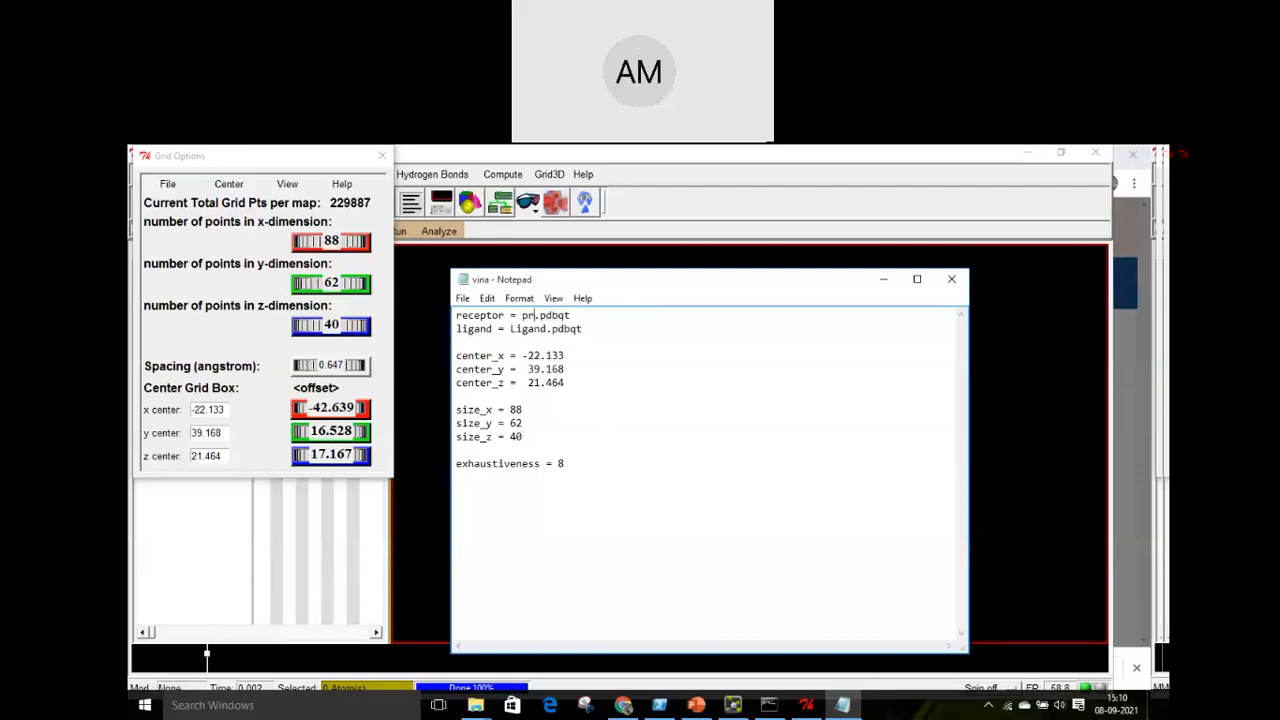
type("in")
Check the ligand file name in New folder, set the ligand entry to coumarin.pdbqt, and save the vina file
left_click(480, 705)
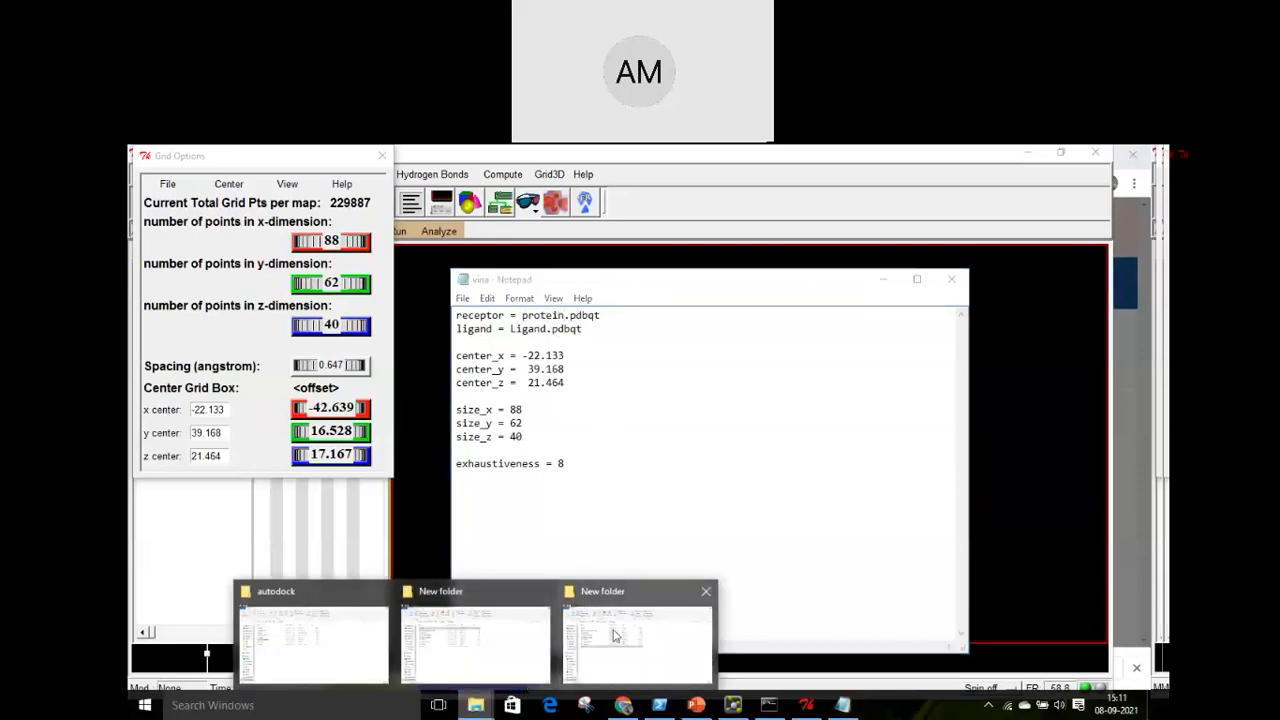
left_click(614, 636)
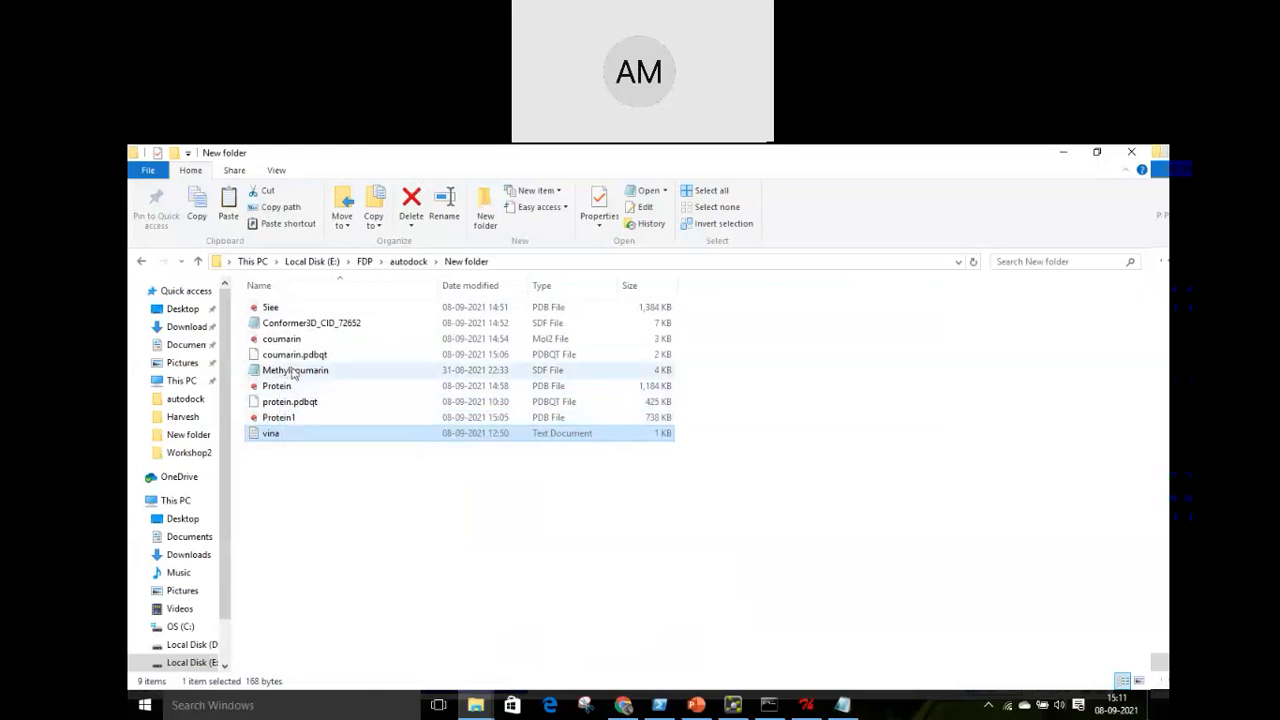
left_click(843, 705)
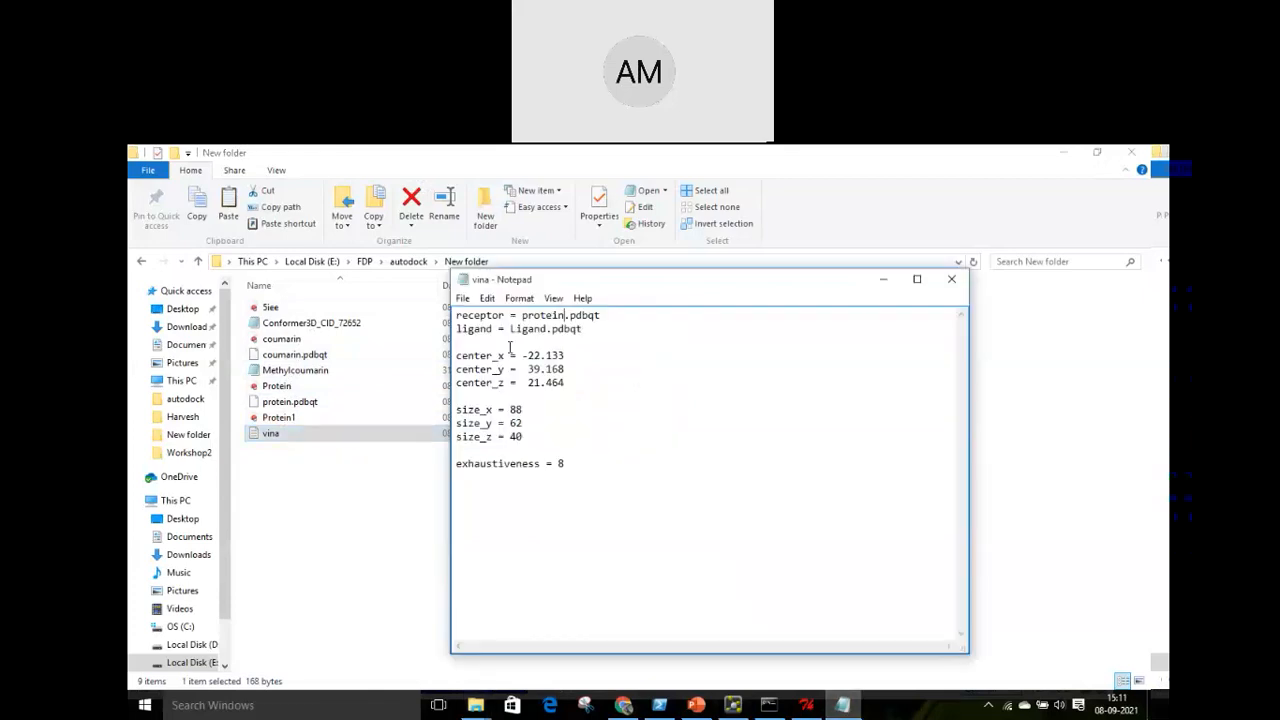
left_click(548, 330)
key("BackSpace")
key("BackSpace")
key("BackSpace")
key("BackSpace")
key("BackSpace")
key("BackSpace")
type("coumarin")
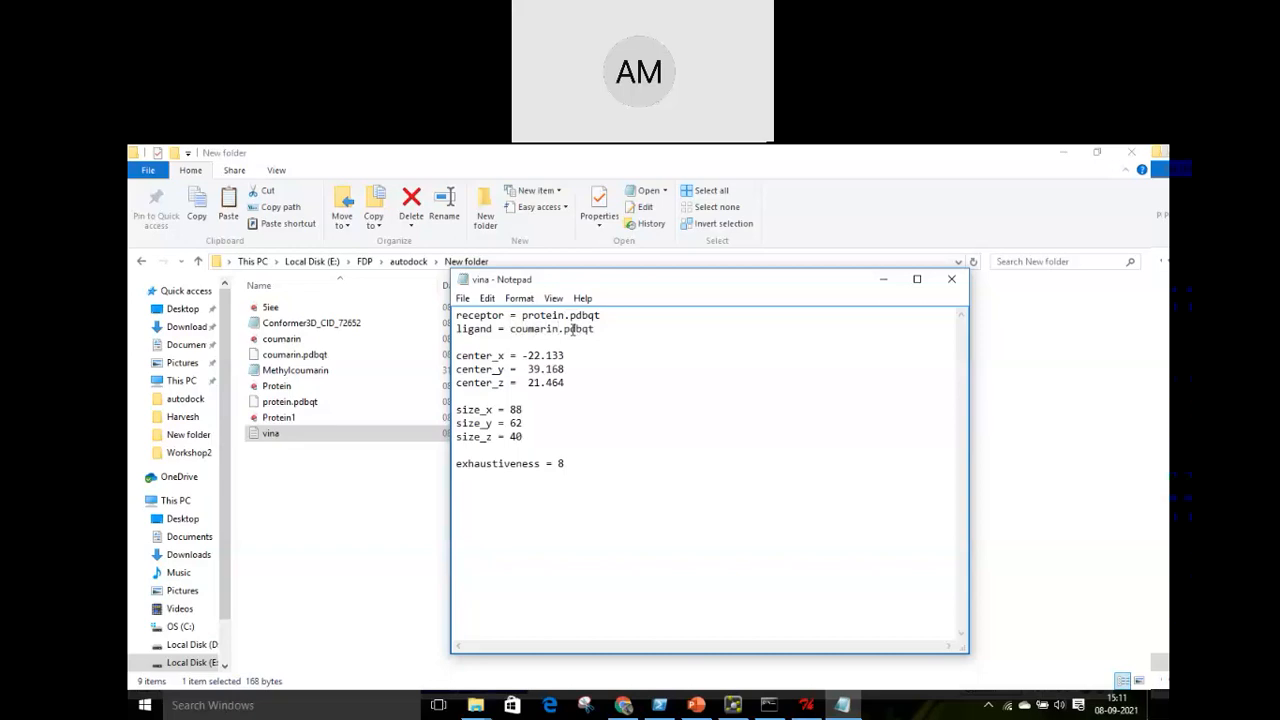
key("ctrl+s")
left_click(883, 287)
Open Windows PowerShell and change the working directory to E:\FDP\autodock\New folder
left_click(370, 709)
type("p")
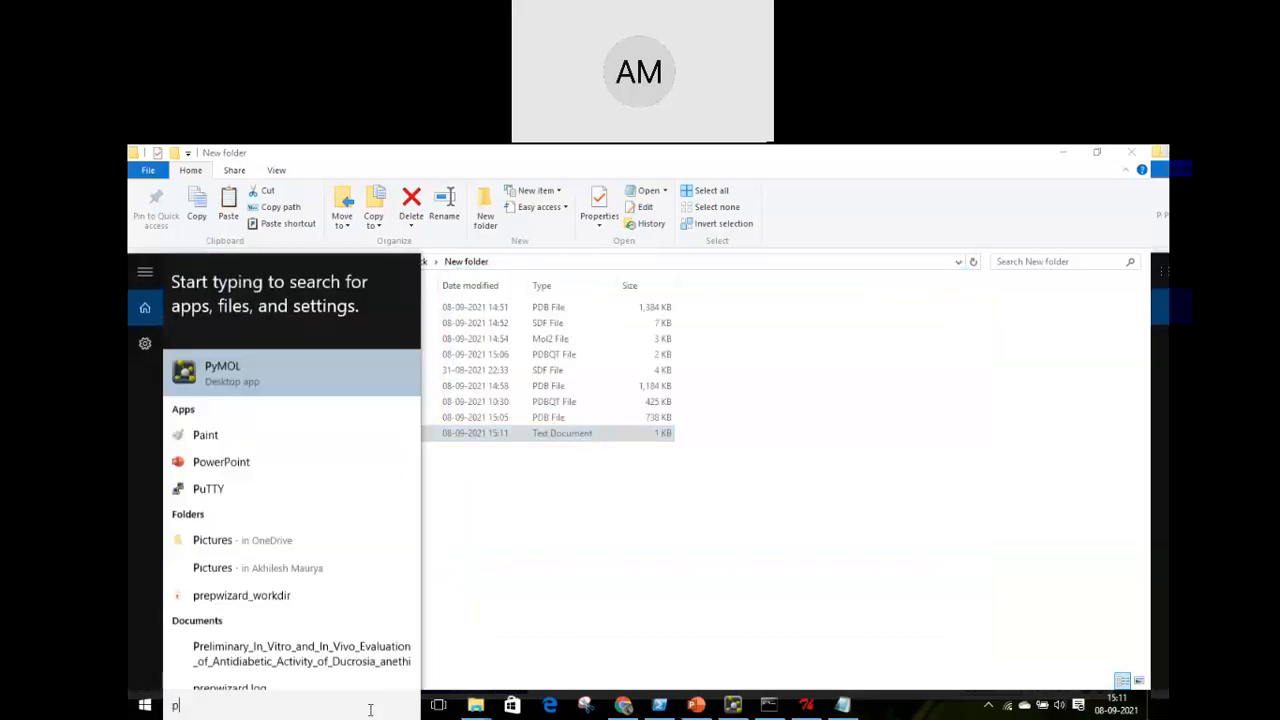
type("o")
key("Return")
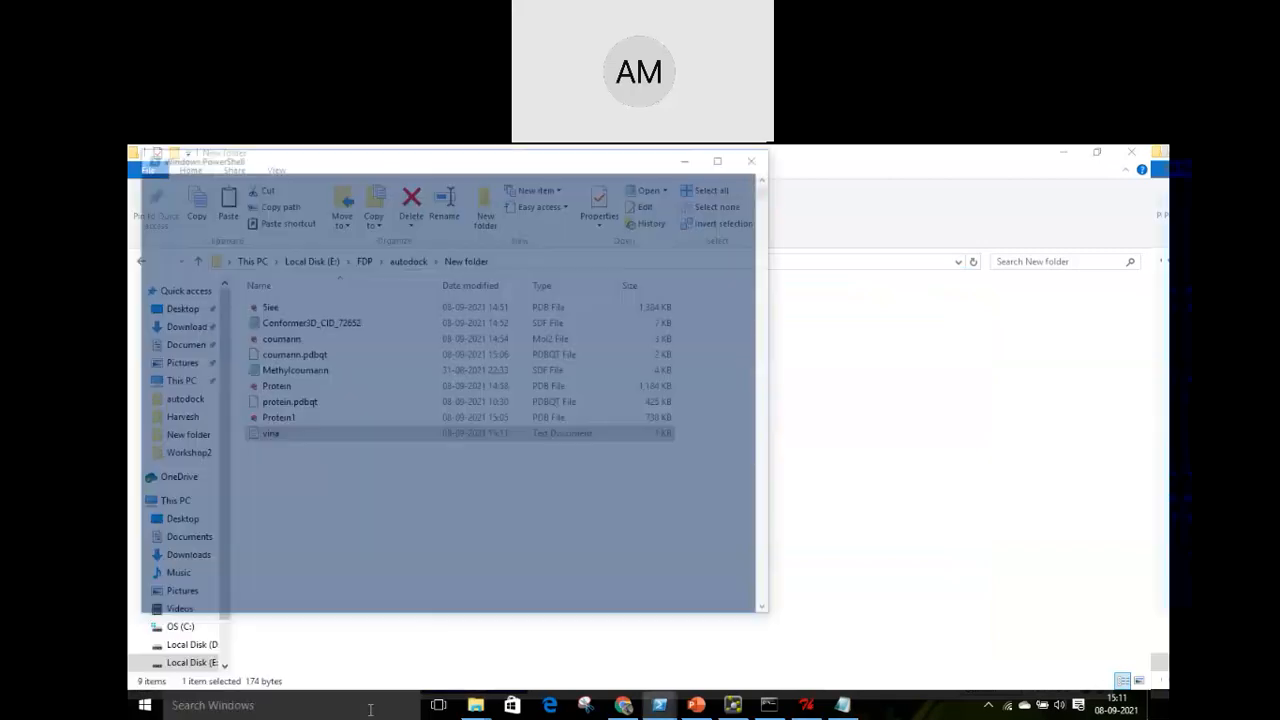
type("& 'C:\\Program Files (x86)\\The Scripps Research Institute\\Vina\\vina.exe' --config vina.txt --out out --log log")
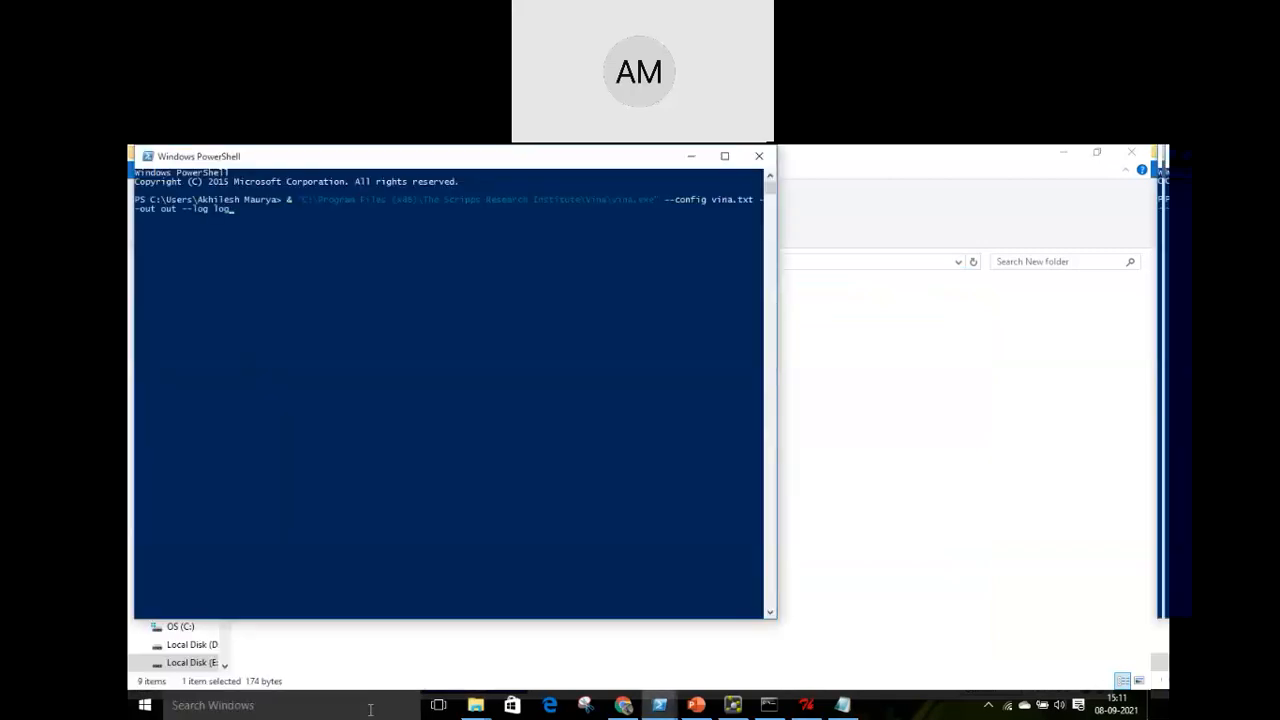
key("Up")
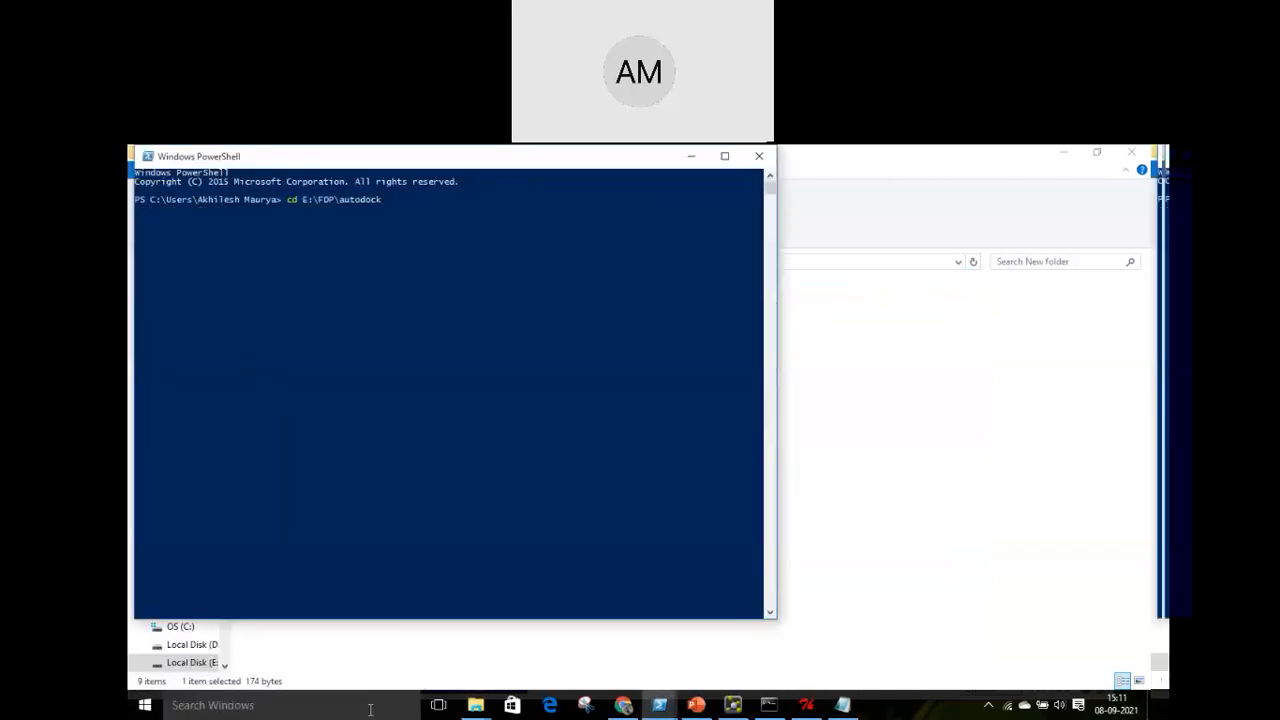
key("Return")
type("cd")
left_click_drag(263, 162, 452, 326)
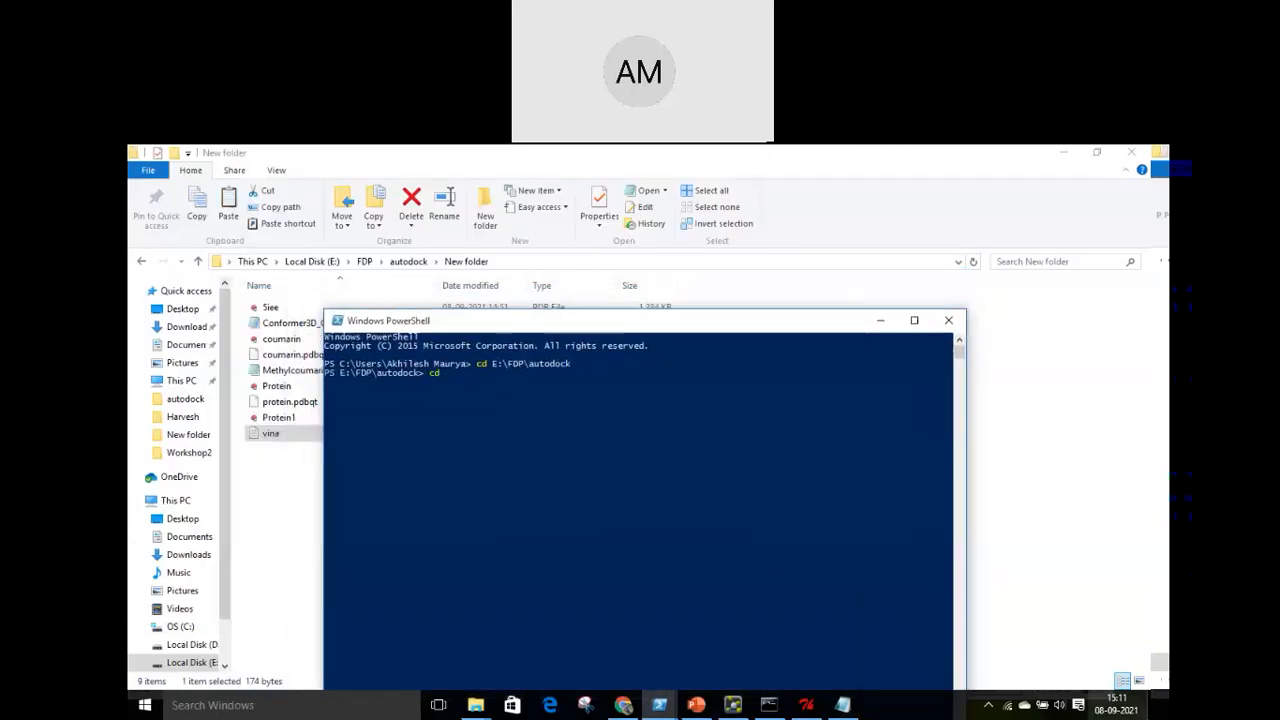
key("Return")
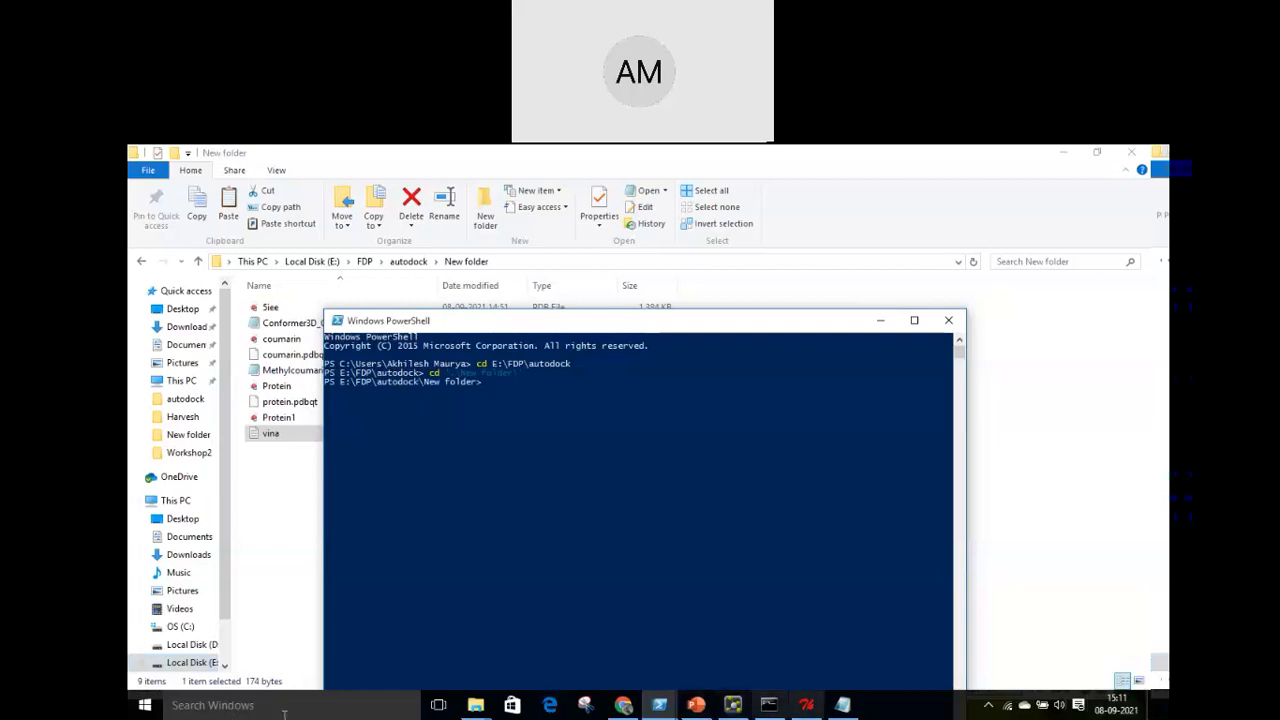
Browse in File Explorer to C:\Program Files (x86)\The Scripps Research Institute\Vina and select the folder's full path
left_click(279, 712)
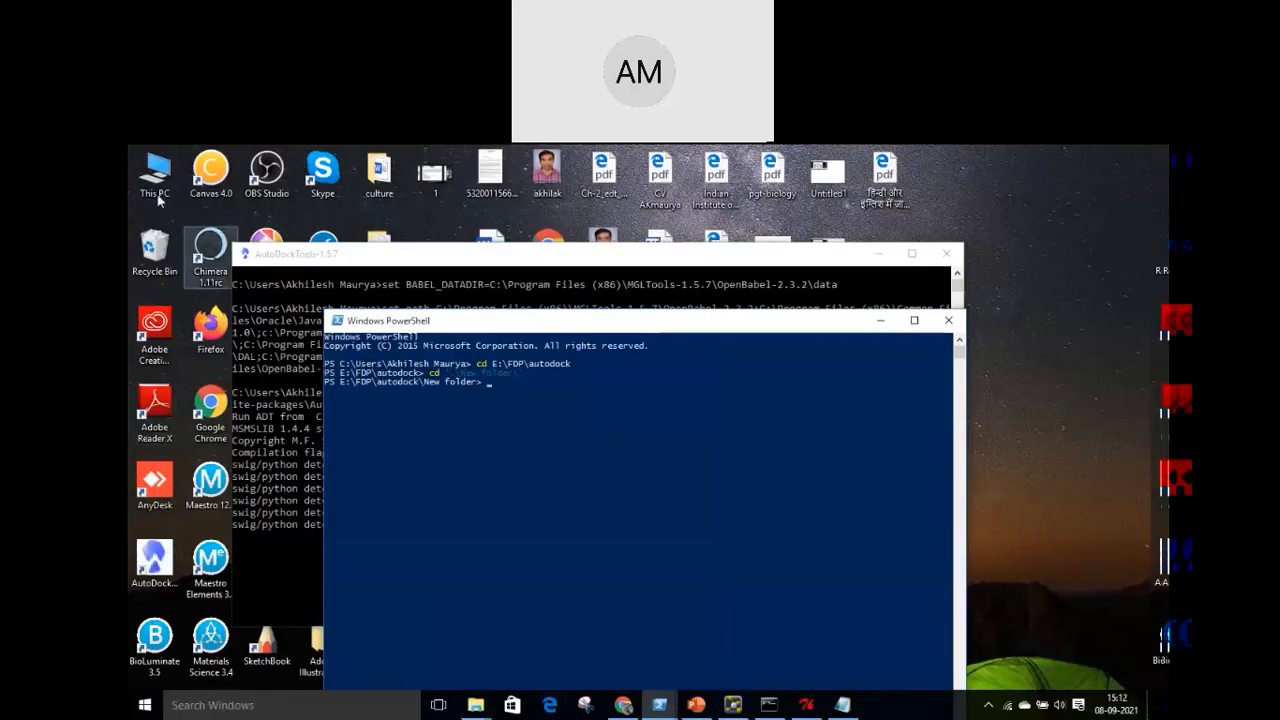
double_click(156, 190)
double_click(286, 425)
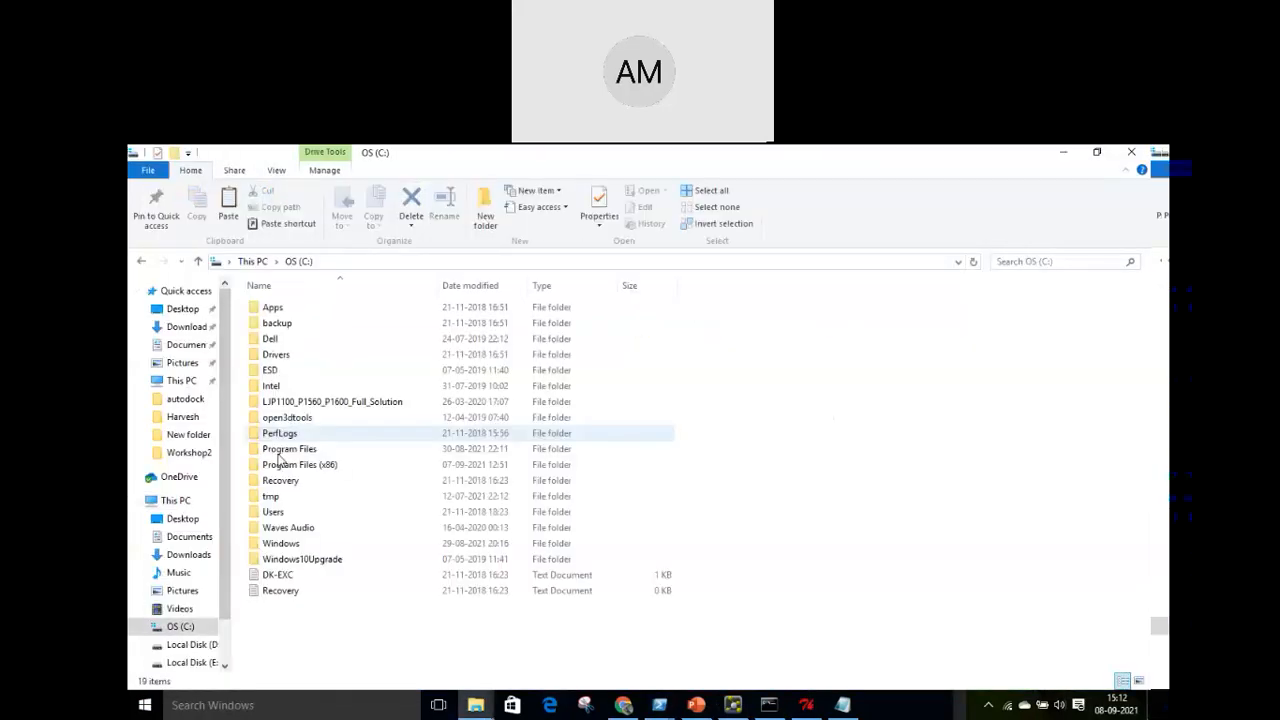
double_click(280, 467)
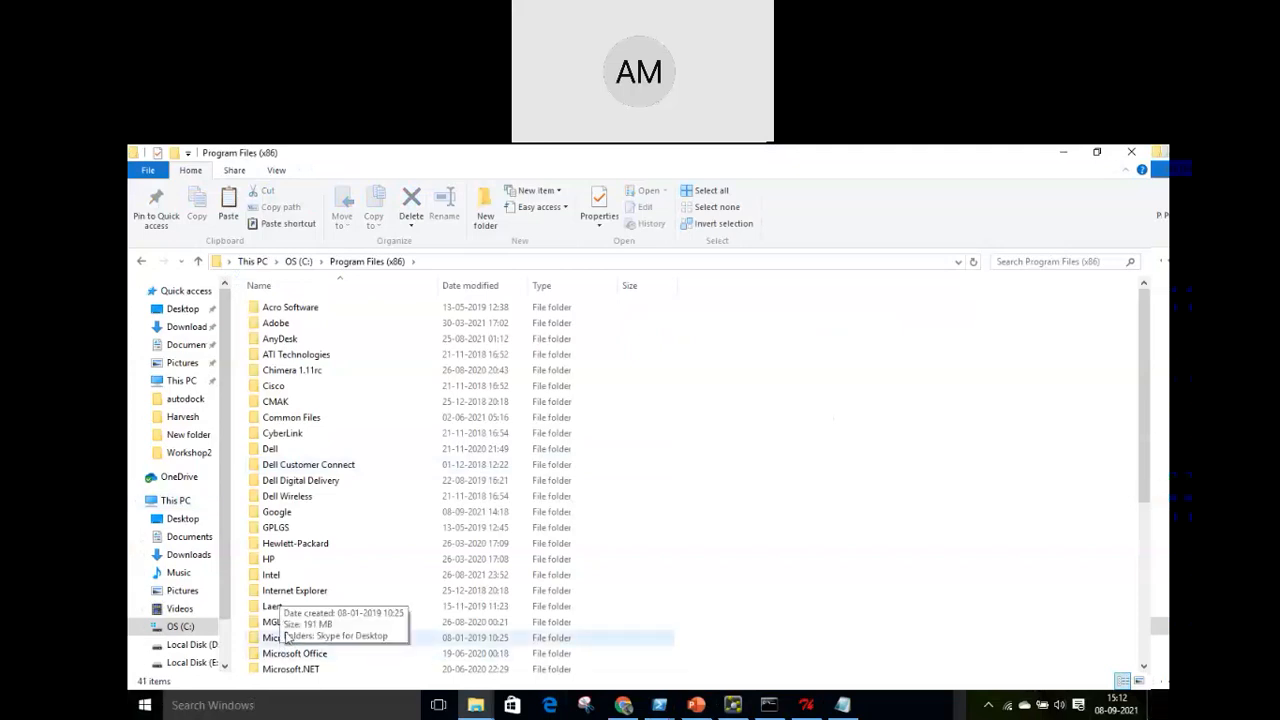
scroll(290, 610, "down", 4)
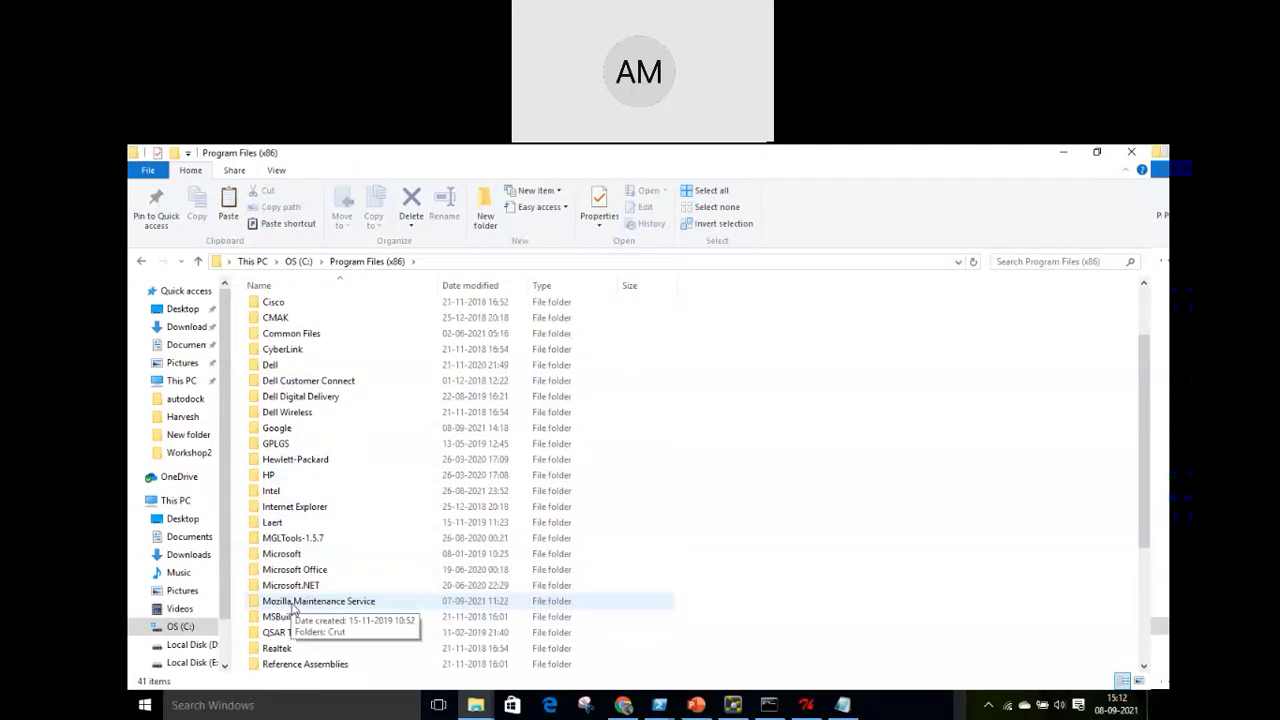
double_click(300, 601)
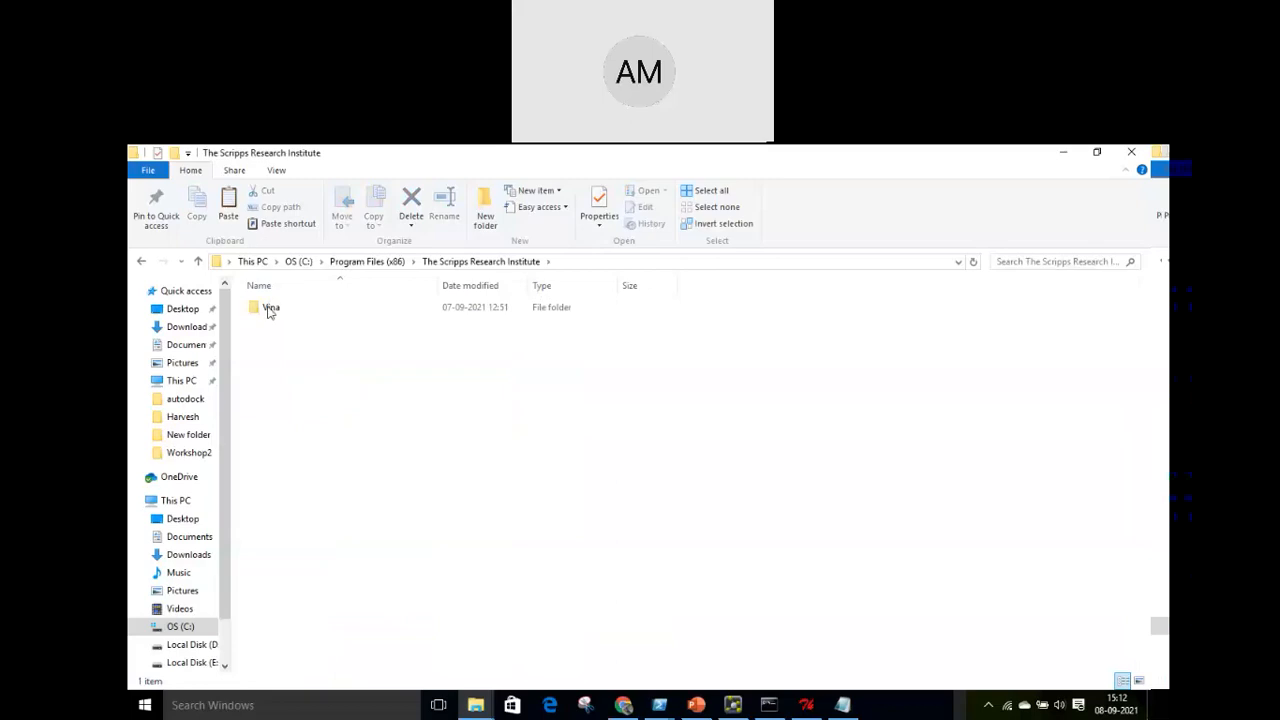
left_click(268, 309)
double_click(268, 309)
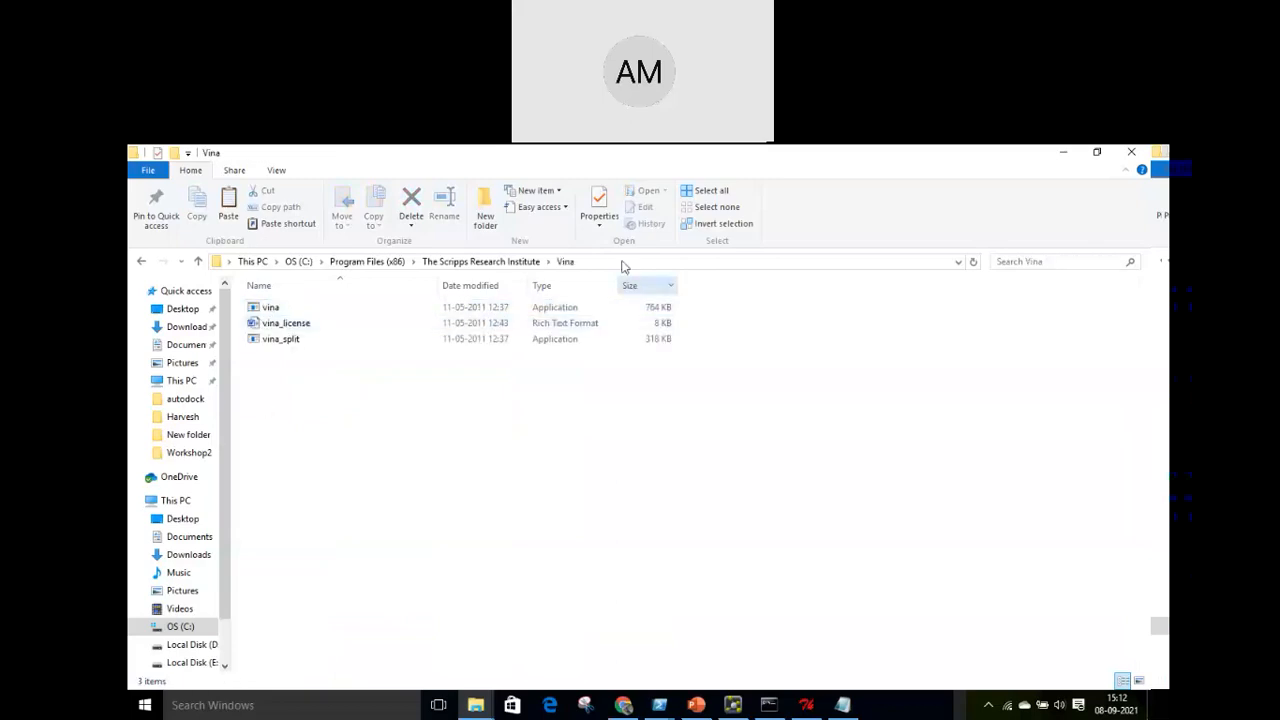
left_click(622, 261)
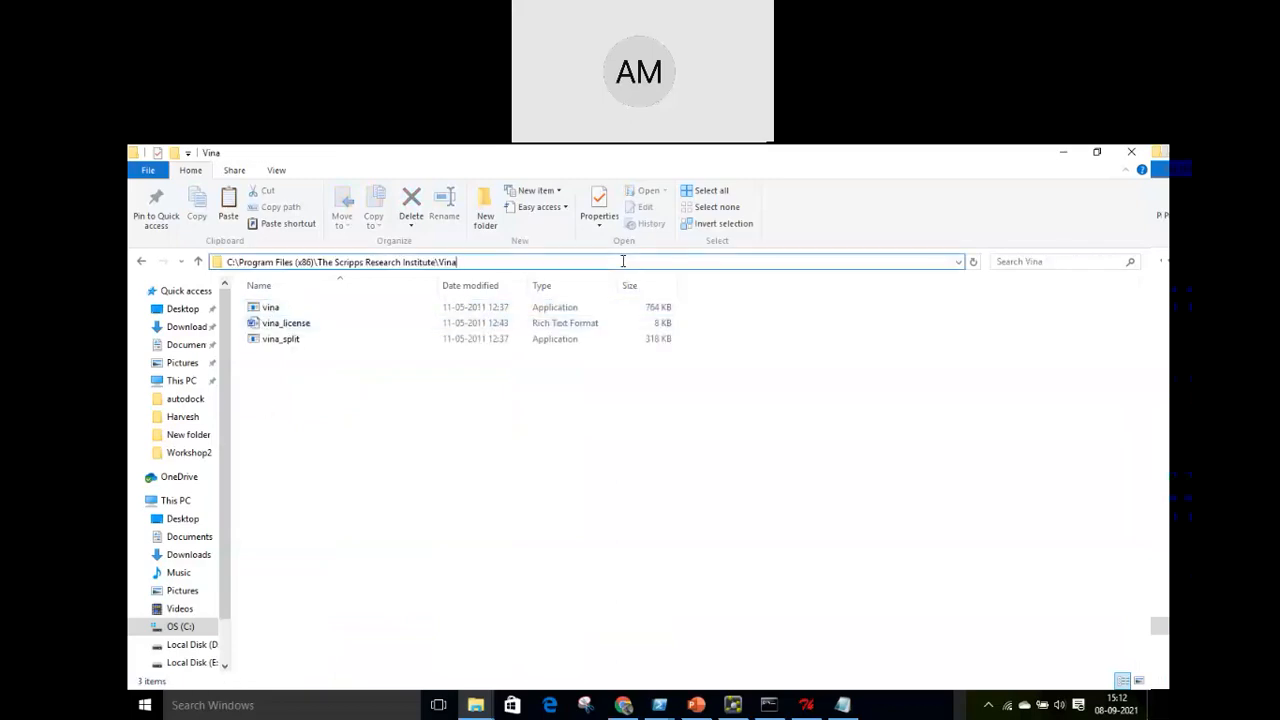
left_click_drag(457, 262, 216, 285)
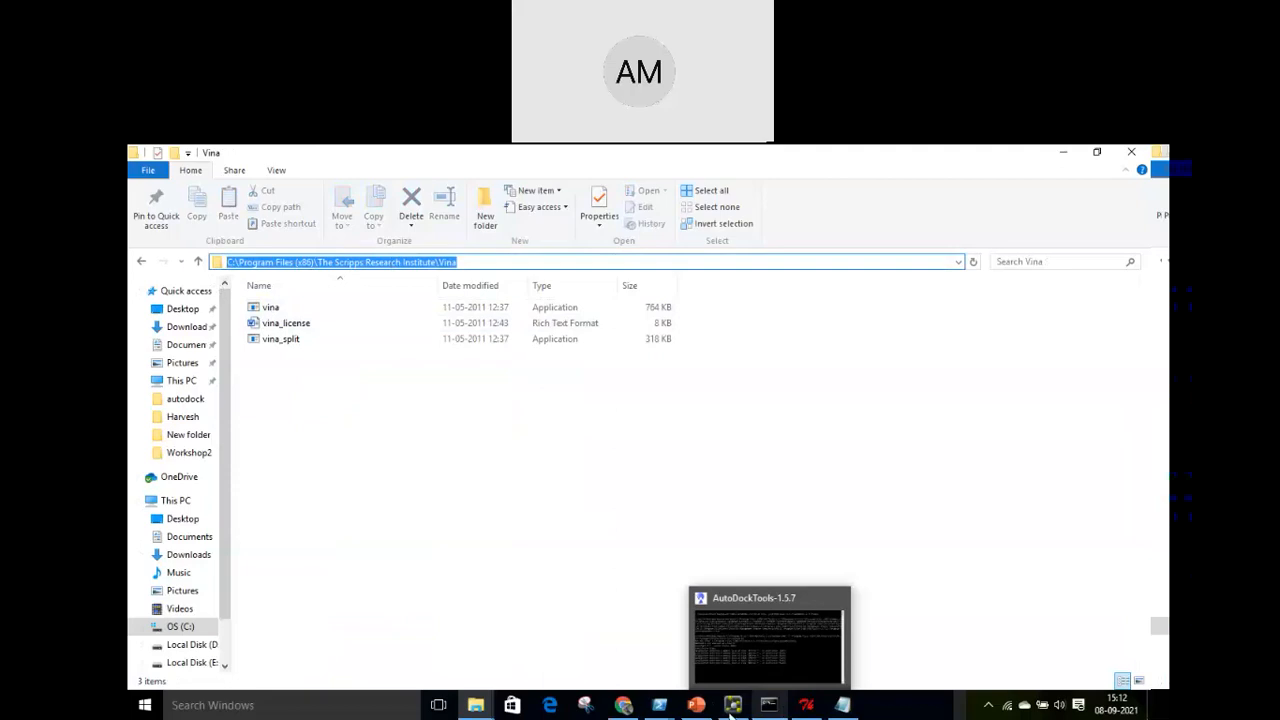
Open the docking on vina text file in the autodock folder and copy its vina.exe command ending in --config vina.txt --out out --log log
left_click(659, 705)
left_click(663, 610)
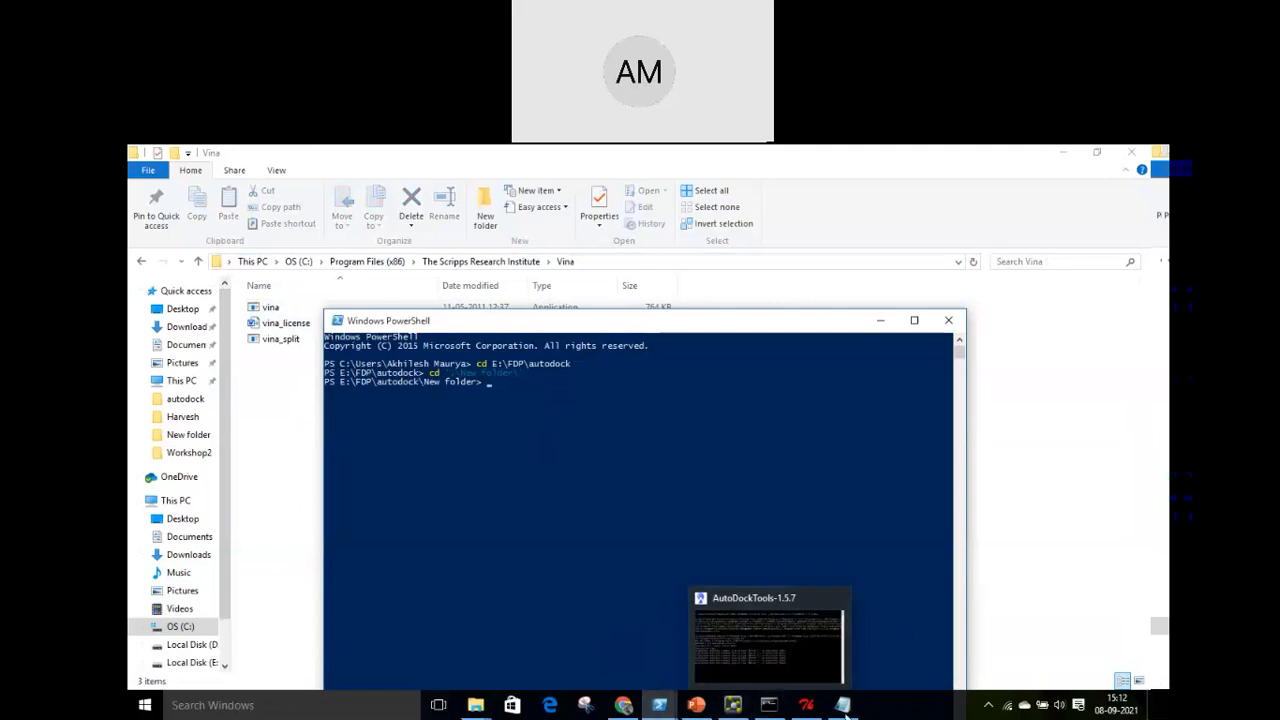
left_click(476, 705)
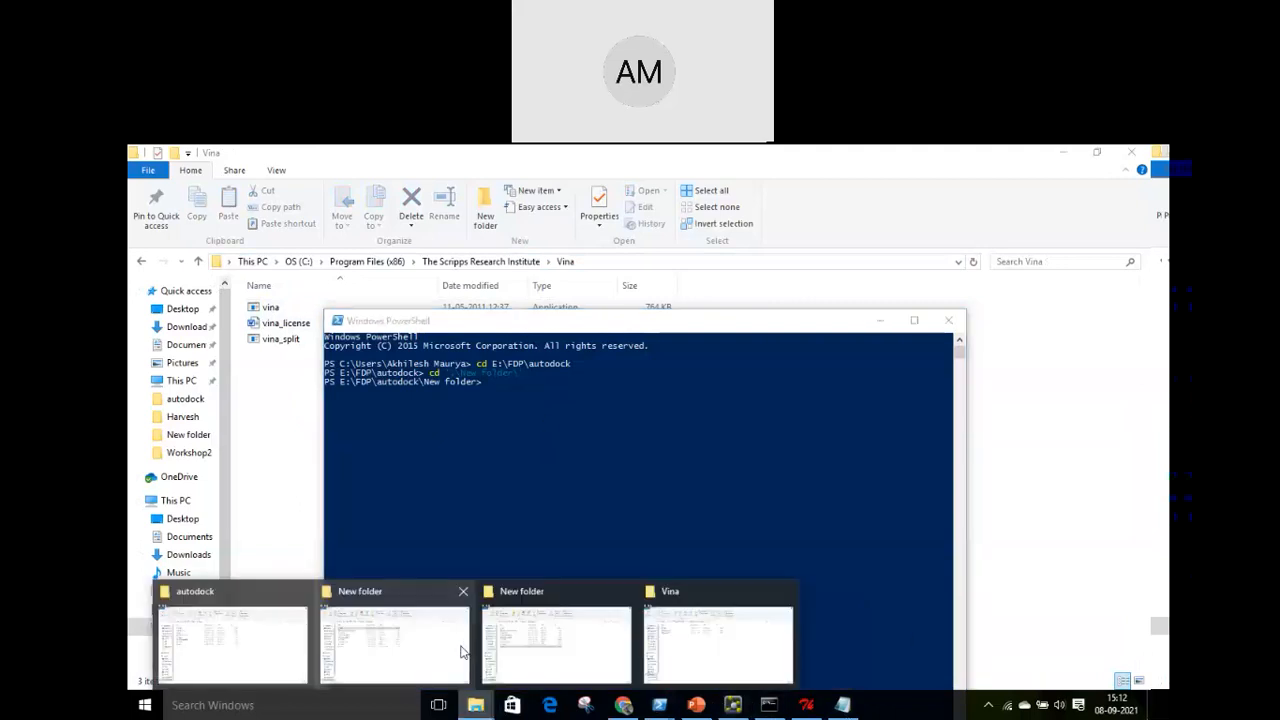
left_click(556, 652)
double_click(294, 354)
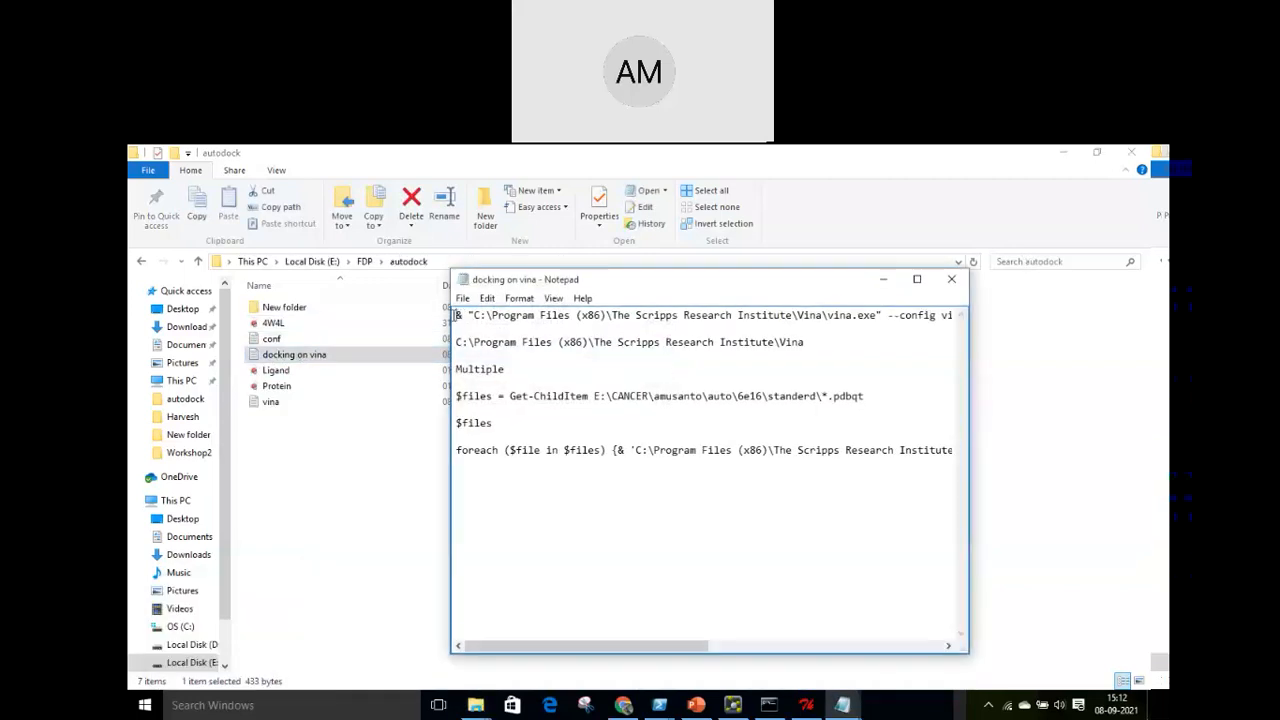
left_click_drag(456, 315, 1023, 322)
key("ctrl+c")
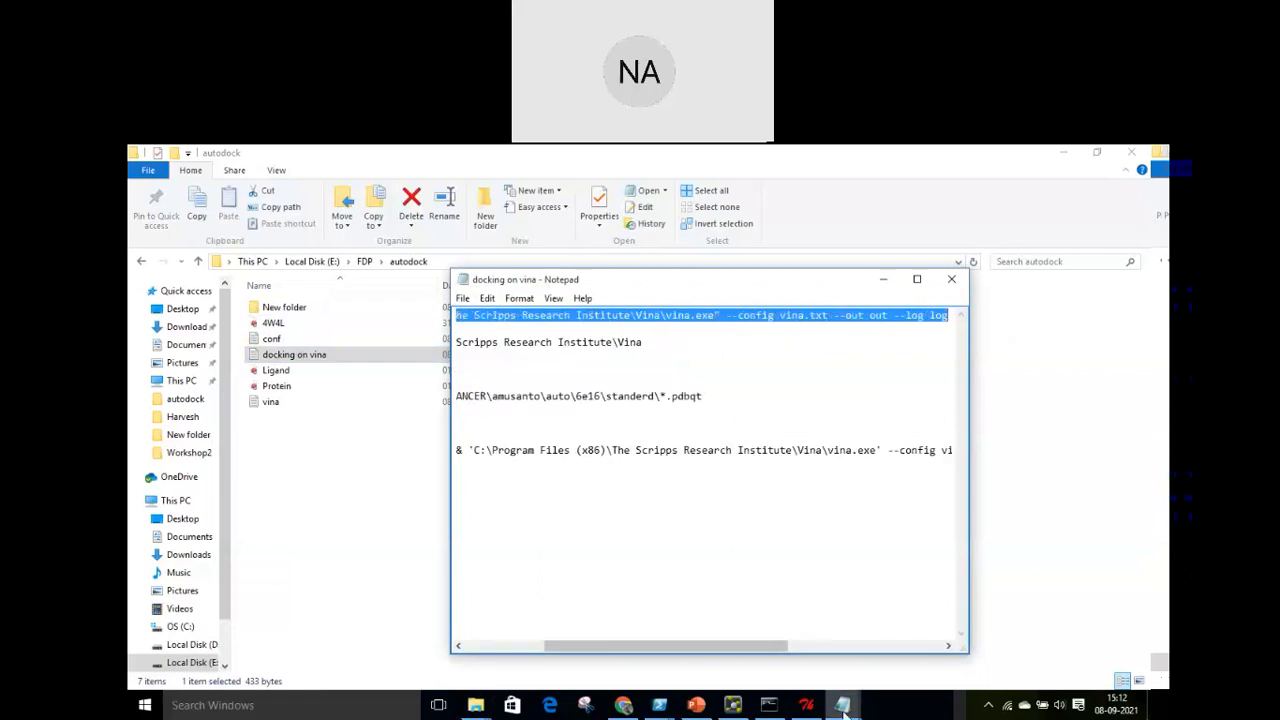
Switch to PowerShell, paste the copied vina.exe command, maximize the window, and run the docking
mouse_move(659, 705)
left_click(711, 649)
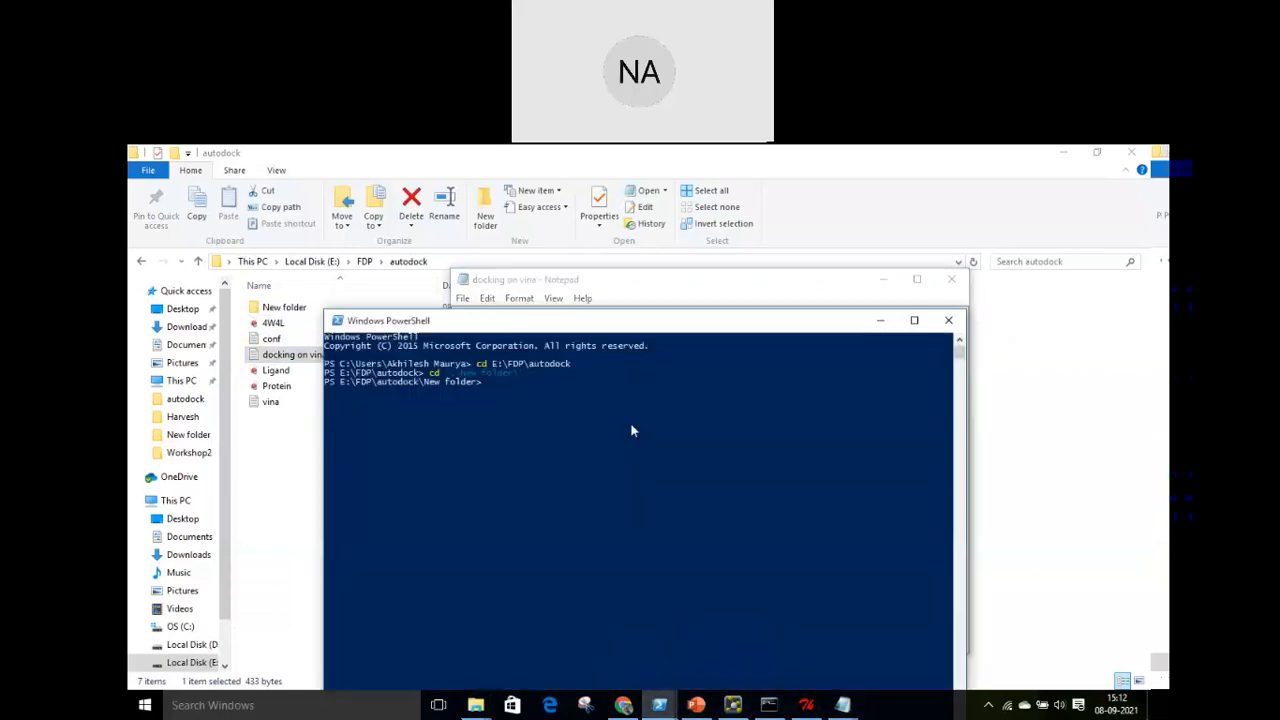
right_click(631, 430)
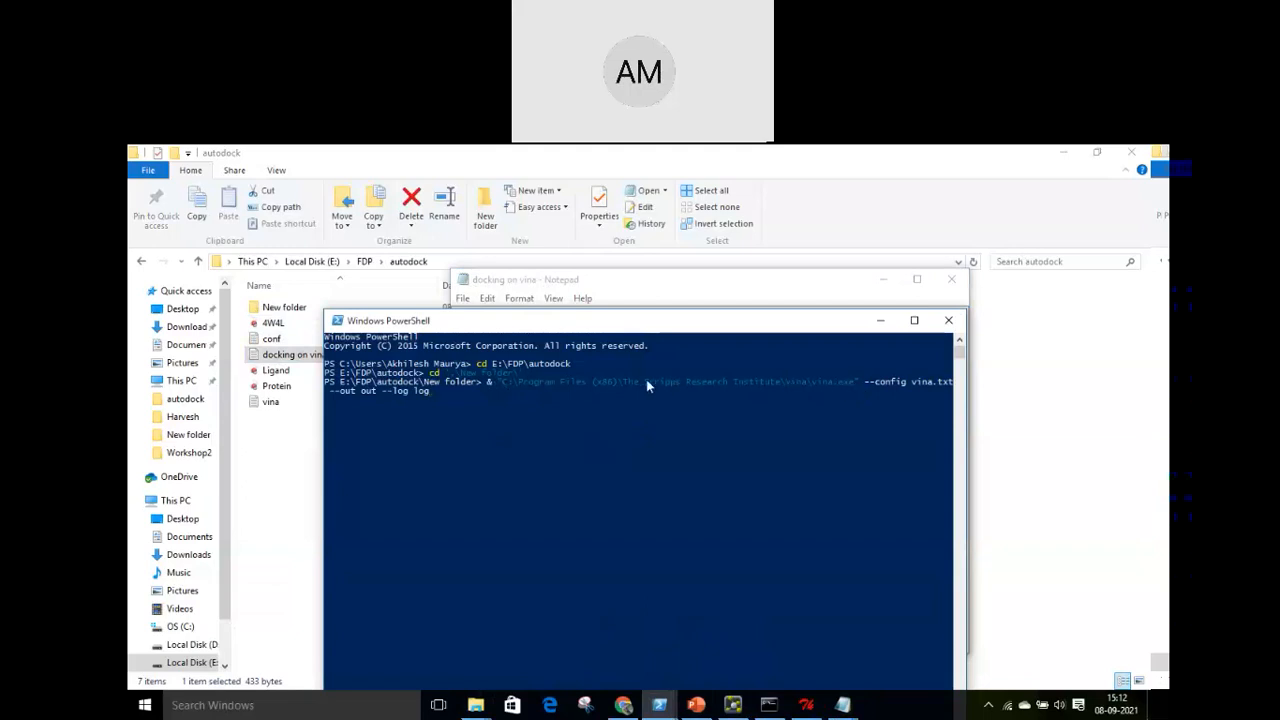
left_click(914, 320)
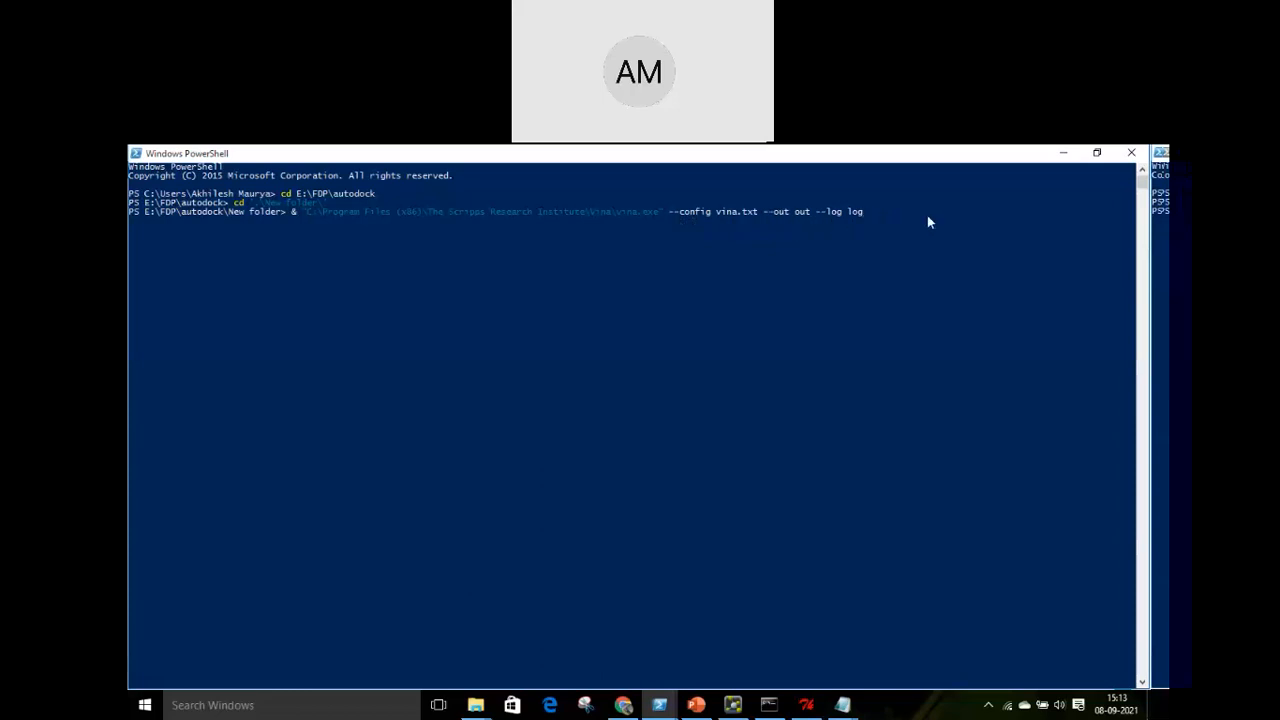
key("Return")
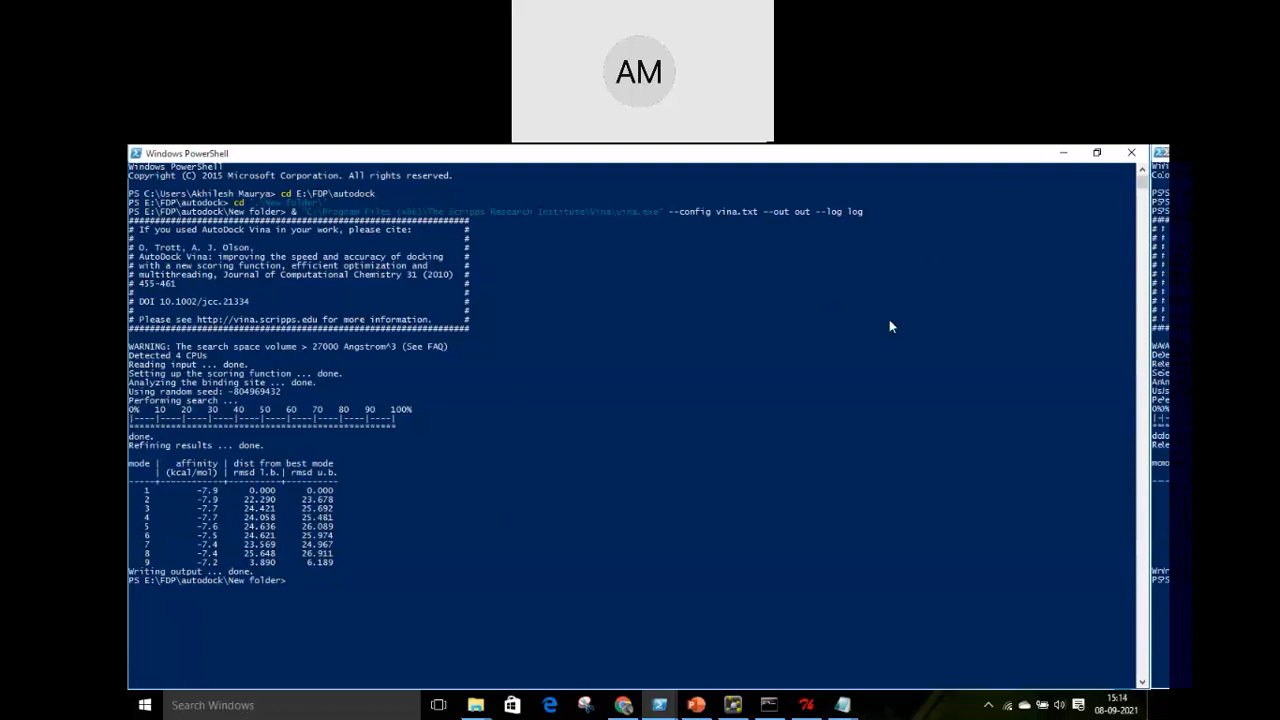
Minimize PowerShell and the Notepad file, open New folder in File Explorer, and create a subfolder in it named ligand
left_click(1062, 153)
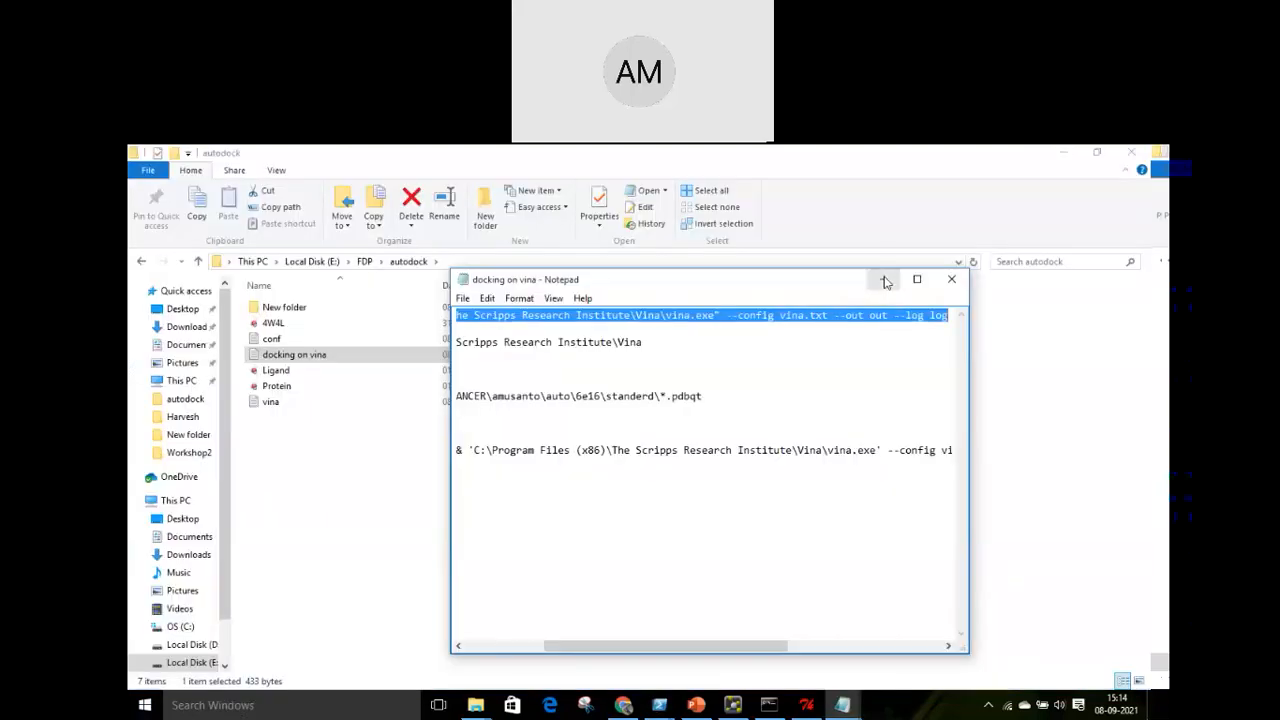
left_click(884, 280)
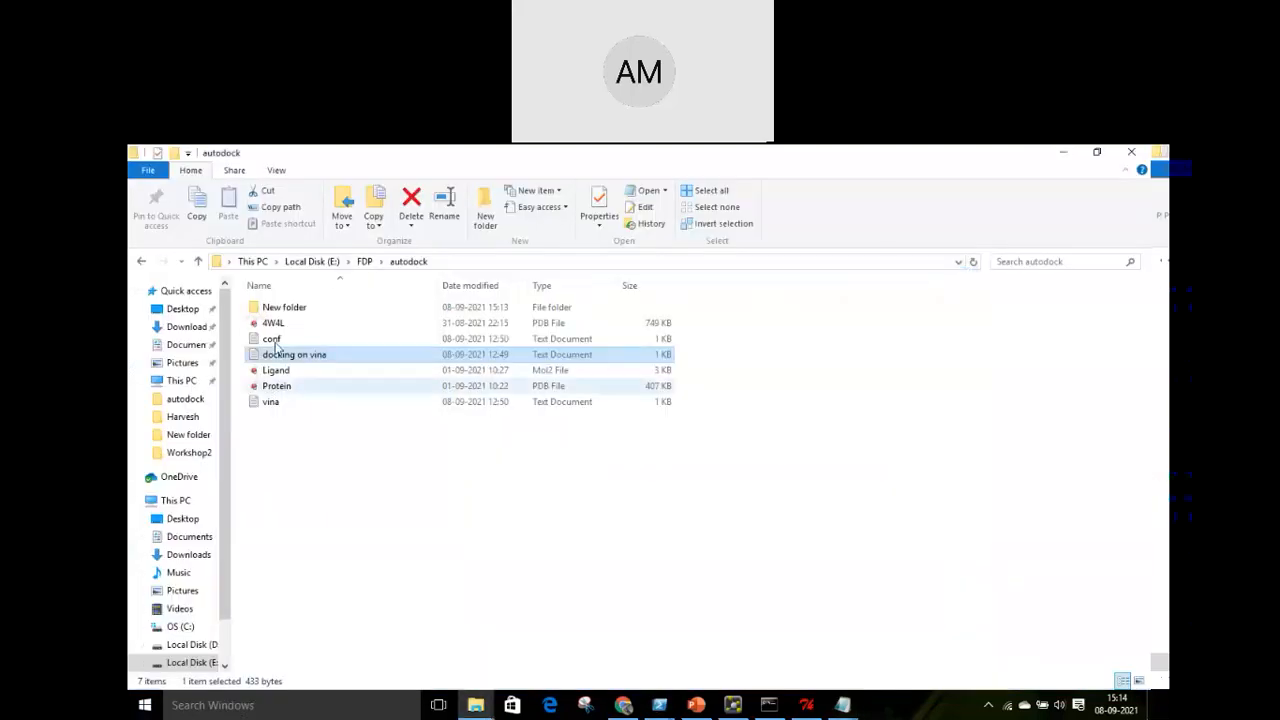
double_click(295, 312)
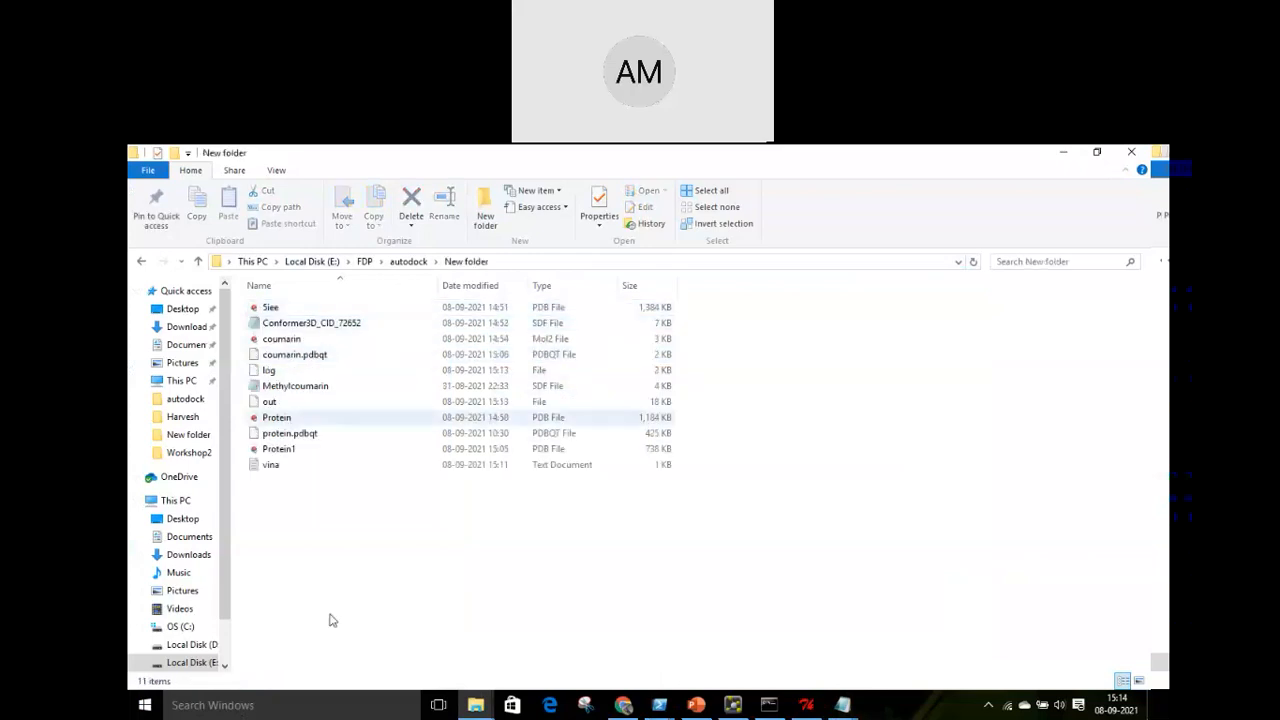
right_click(366, 545)
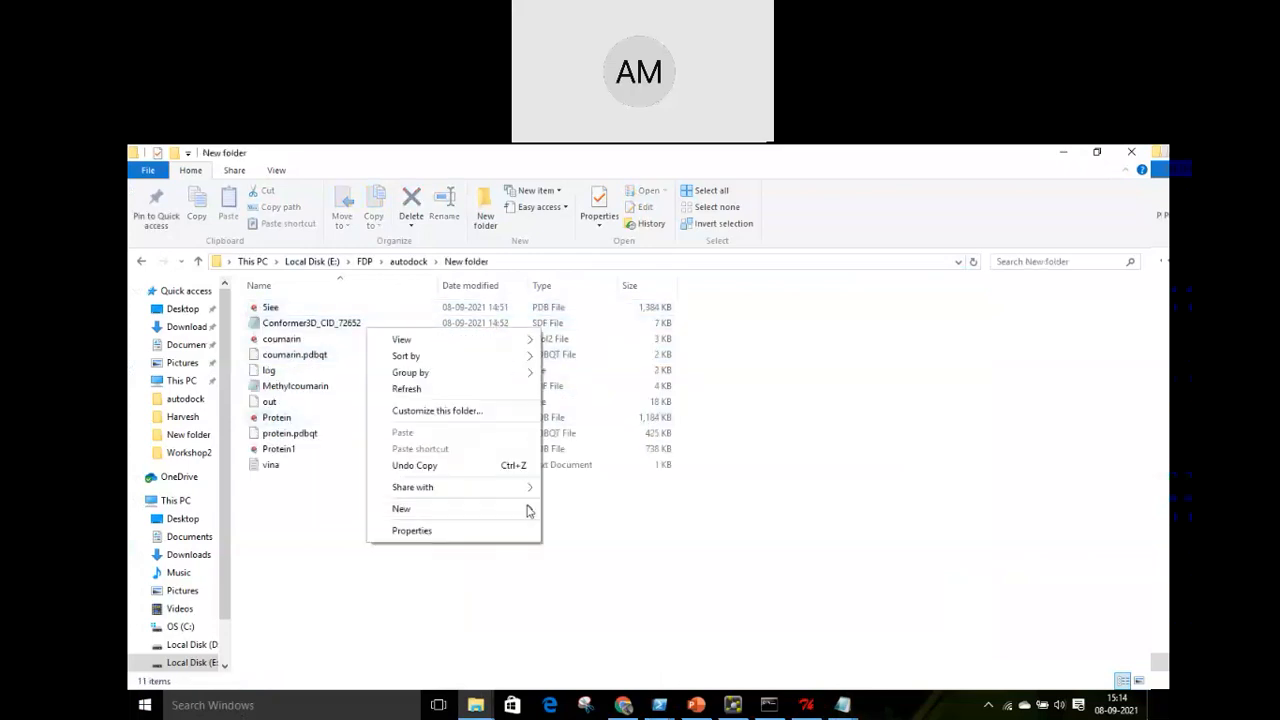
mouse_move(530, 511)
left_click(575, 238)
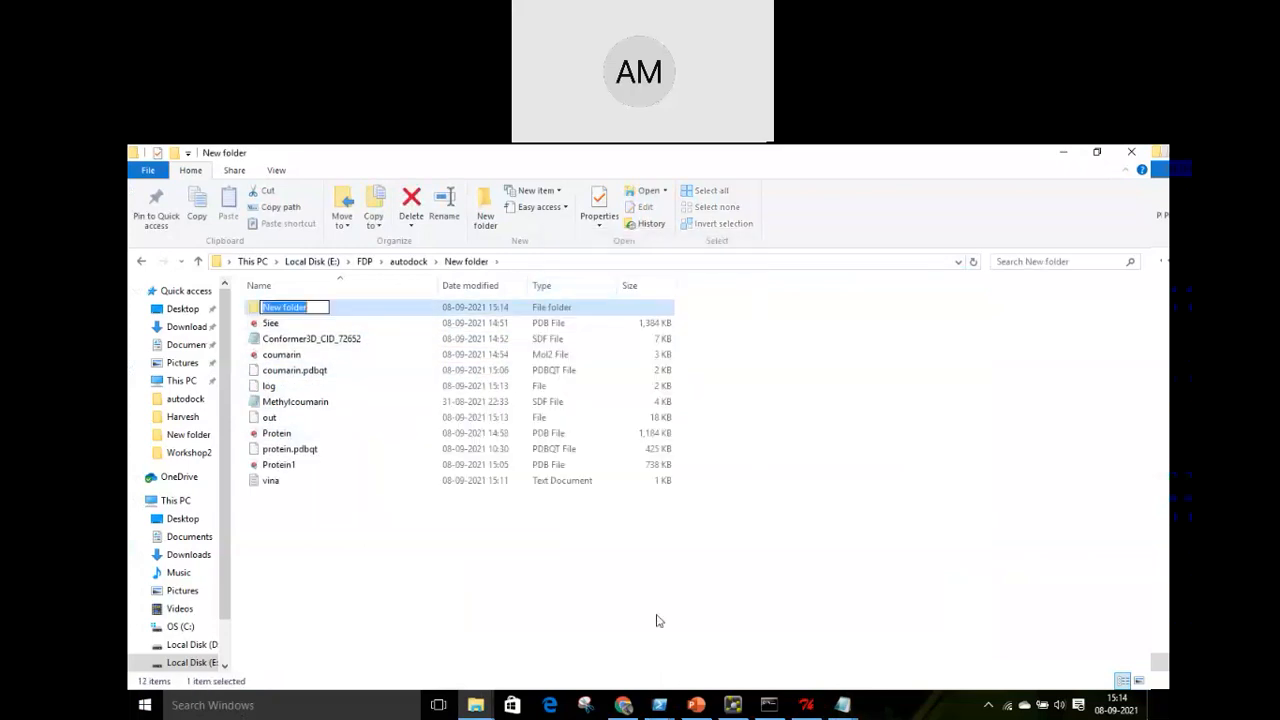
type("ligand")
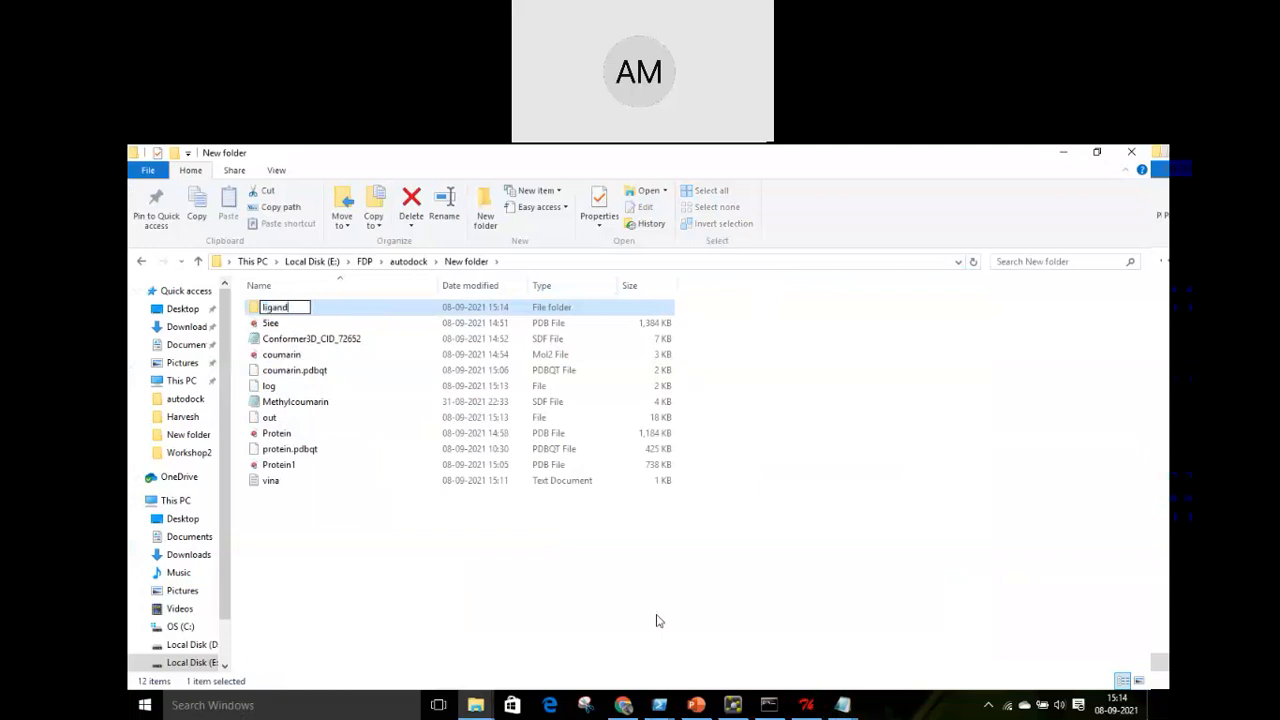
left_click(400, 586)
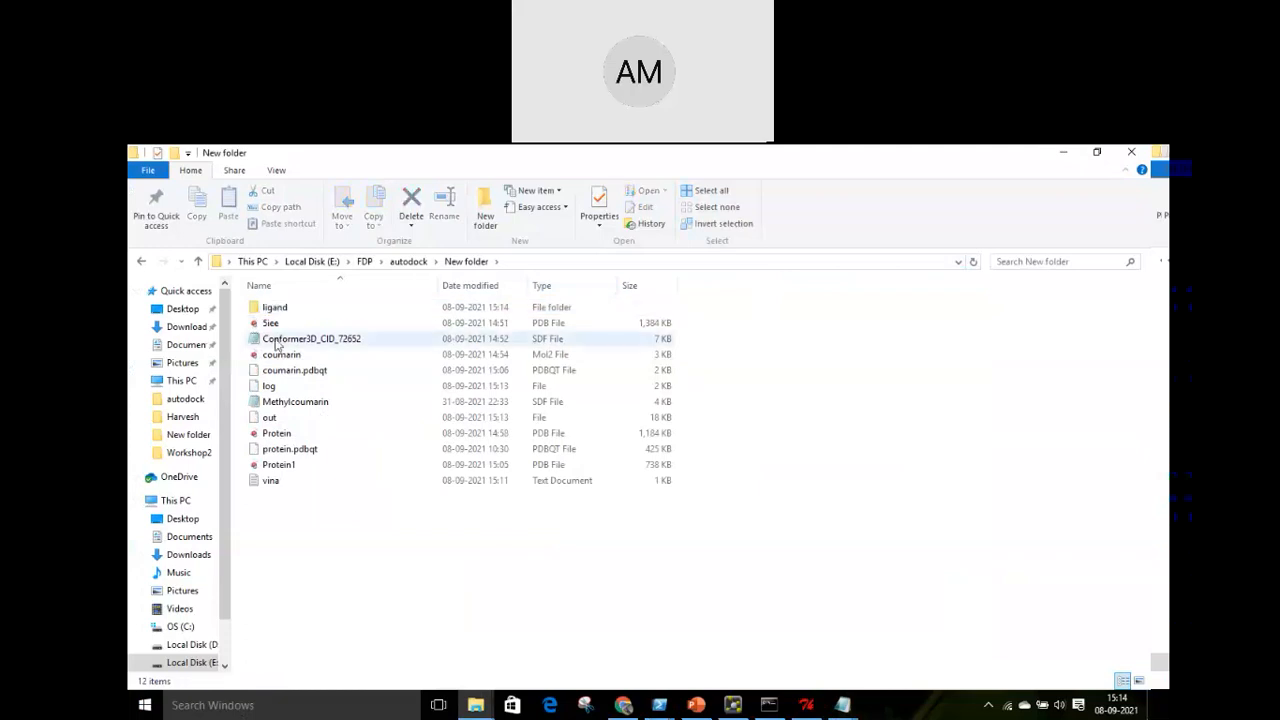
Copy the coumarin.pdbqt file from New folder into the ligand subfolder
left_click(295, 402)
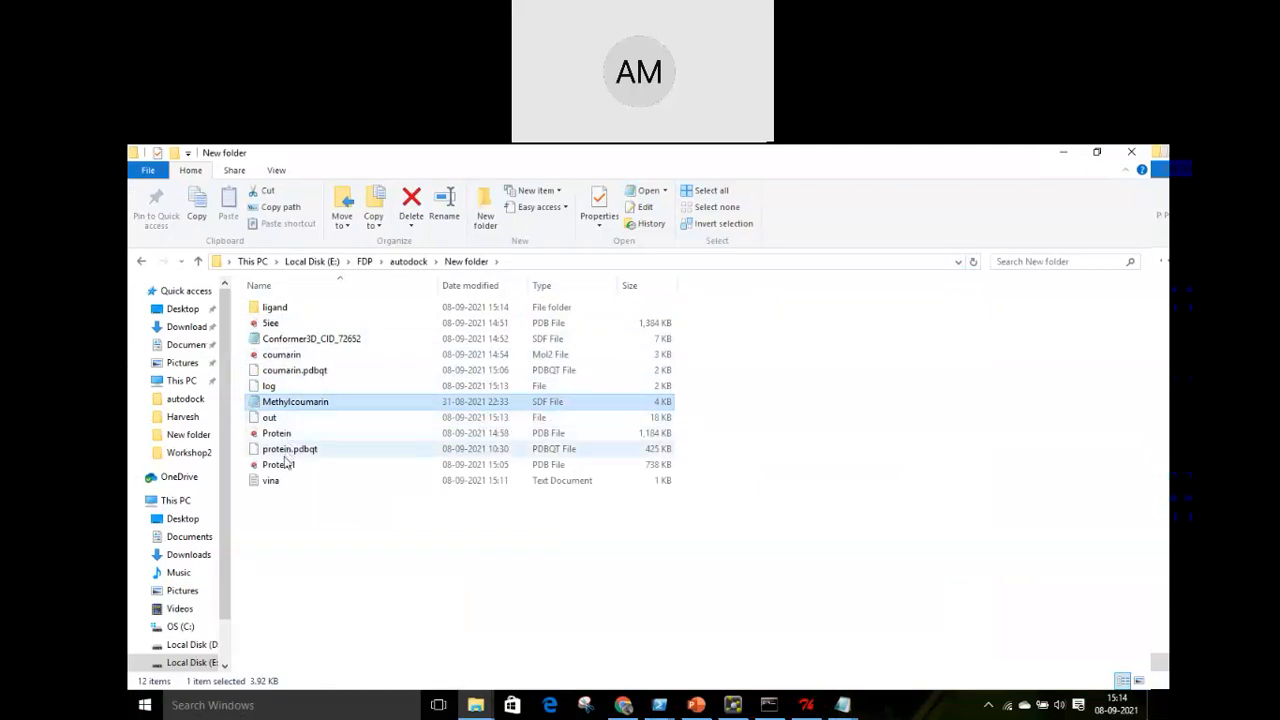
left_click(289, 372)
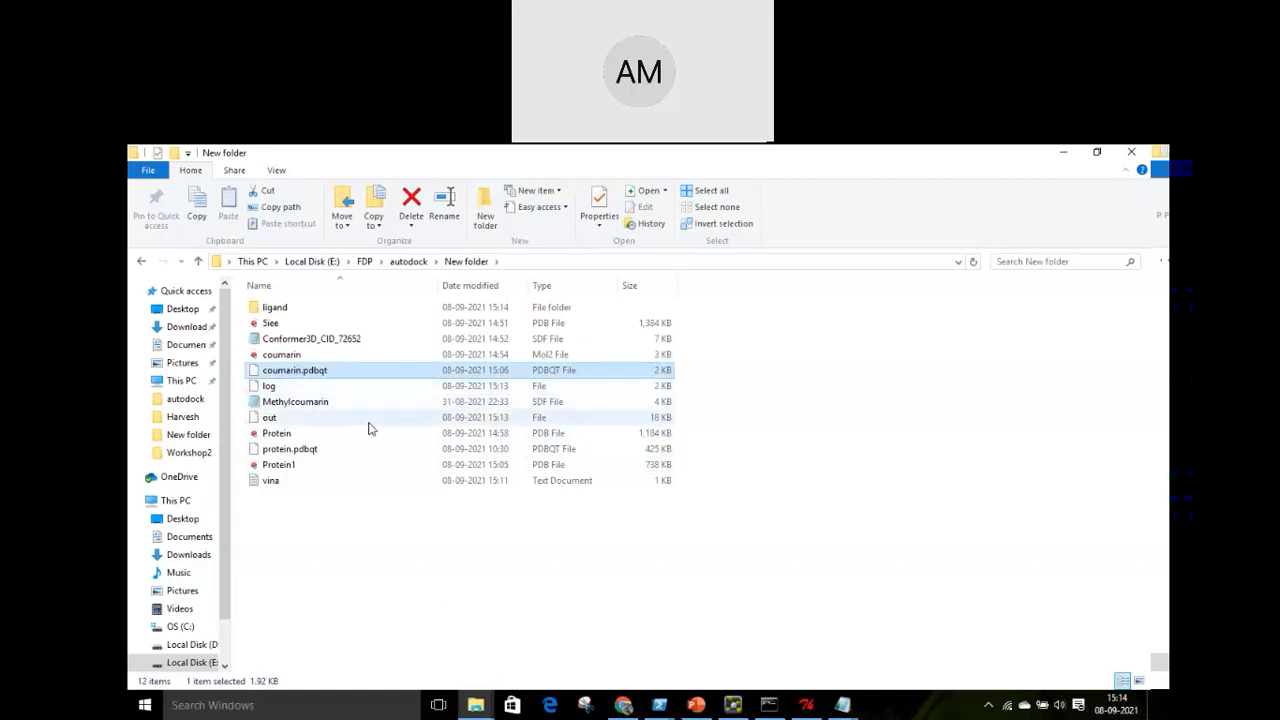
key("ctrl+x")
double_click(275, 307)
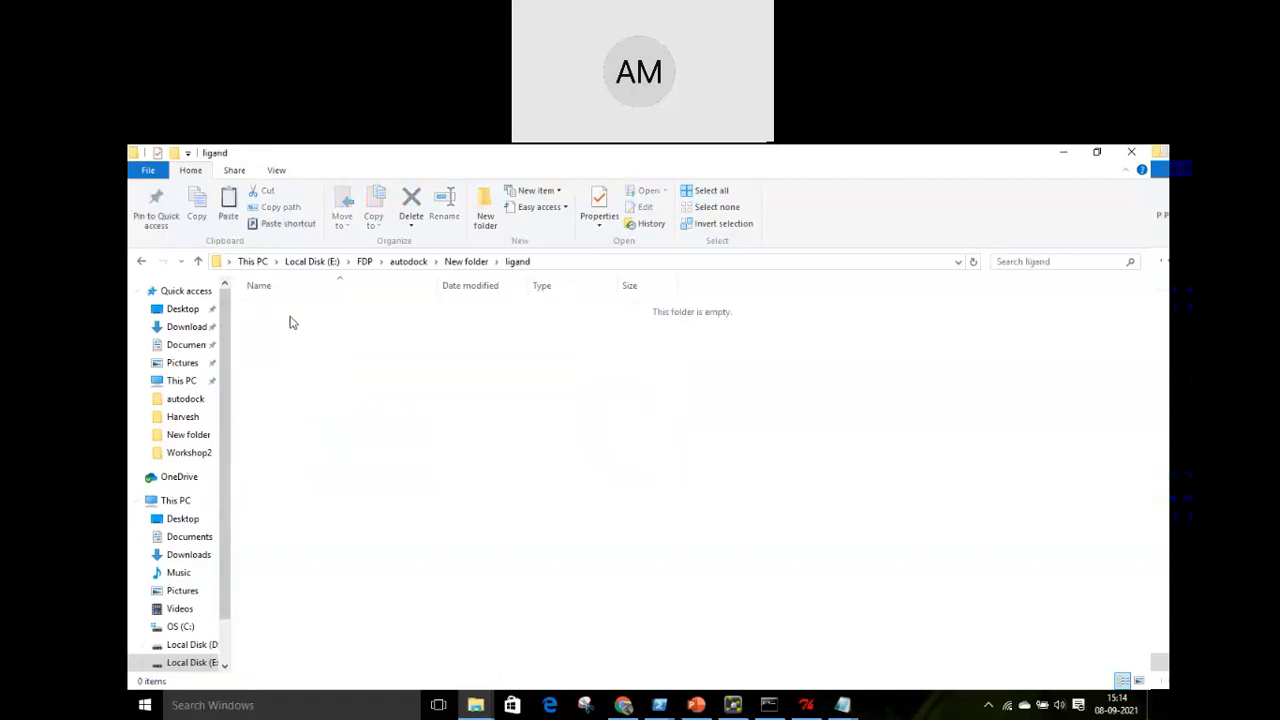
key("ctrl+v")
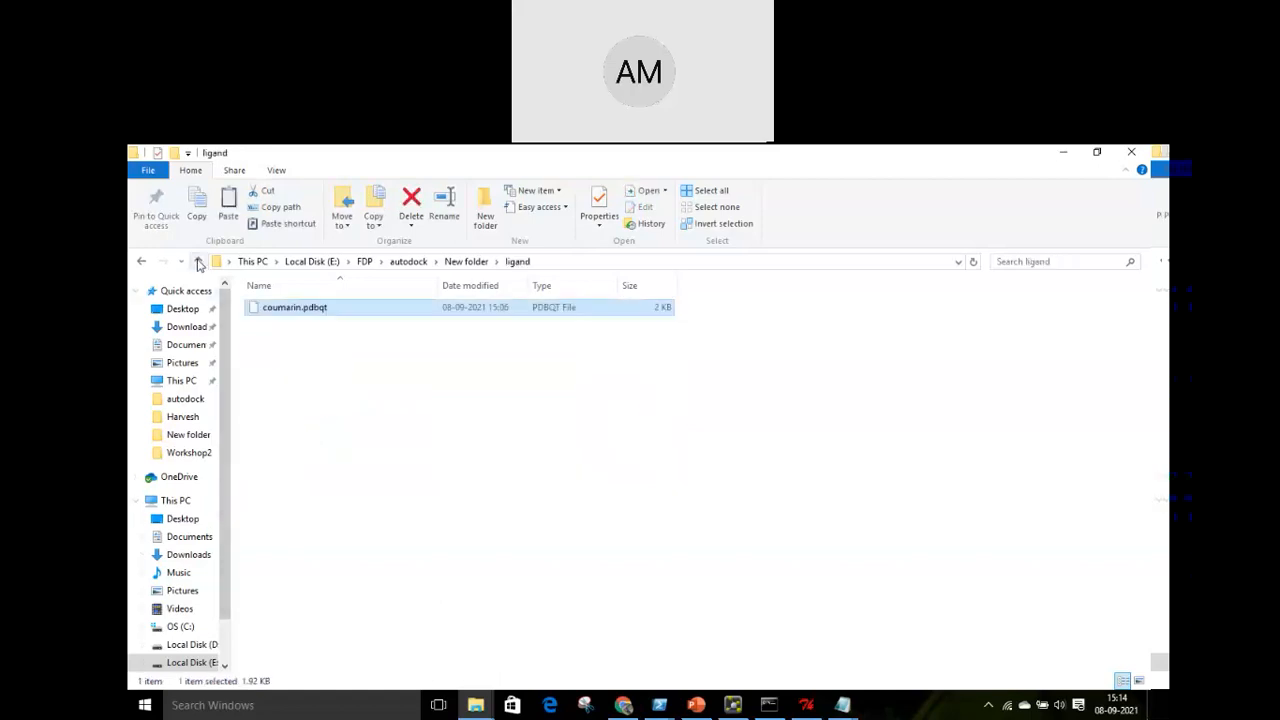
Copy ligand.pdbqt from the FDP folder into autodock\New folder\ligand and return to New folder
left_click(198, 262)
left_click(409, 265)
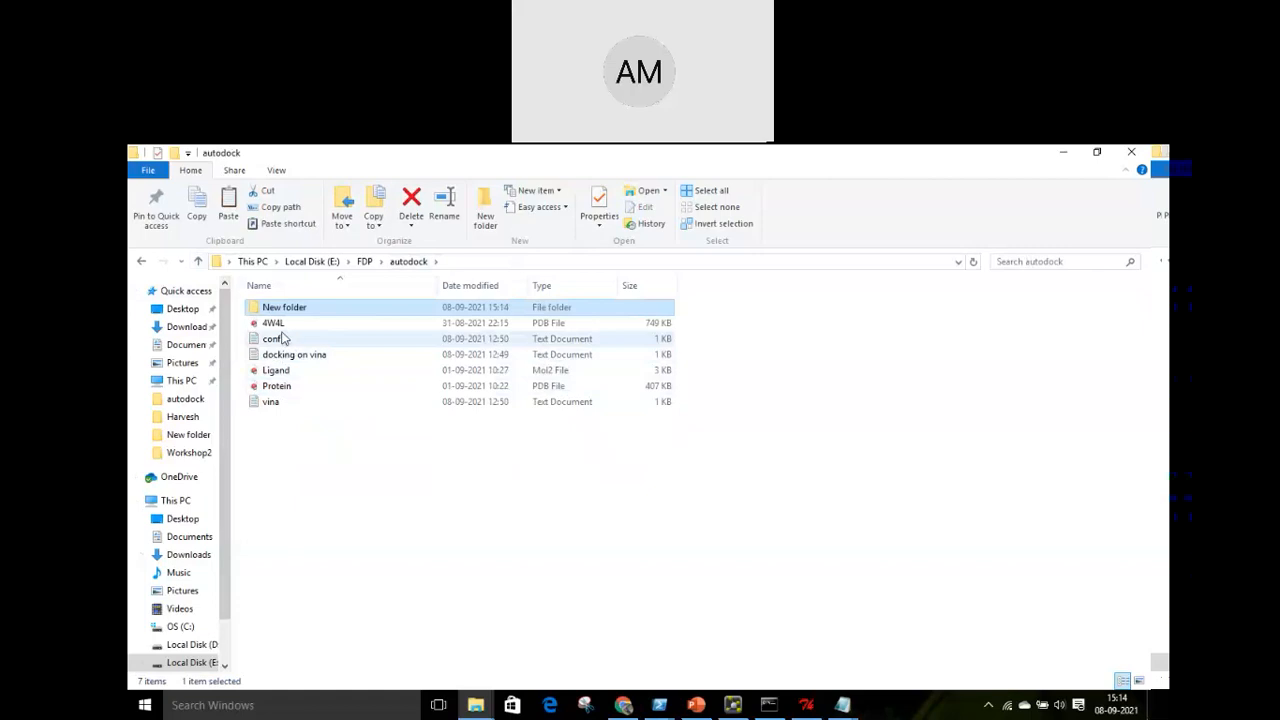
left_click(199, 262)
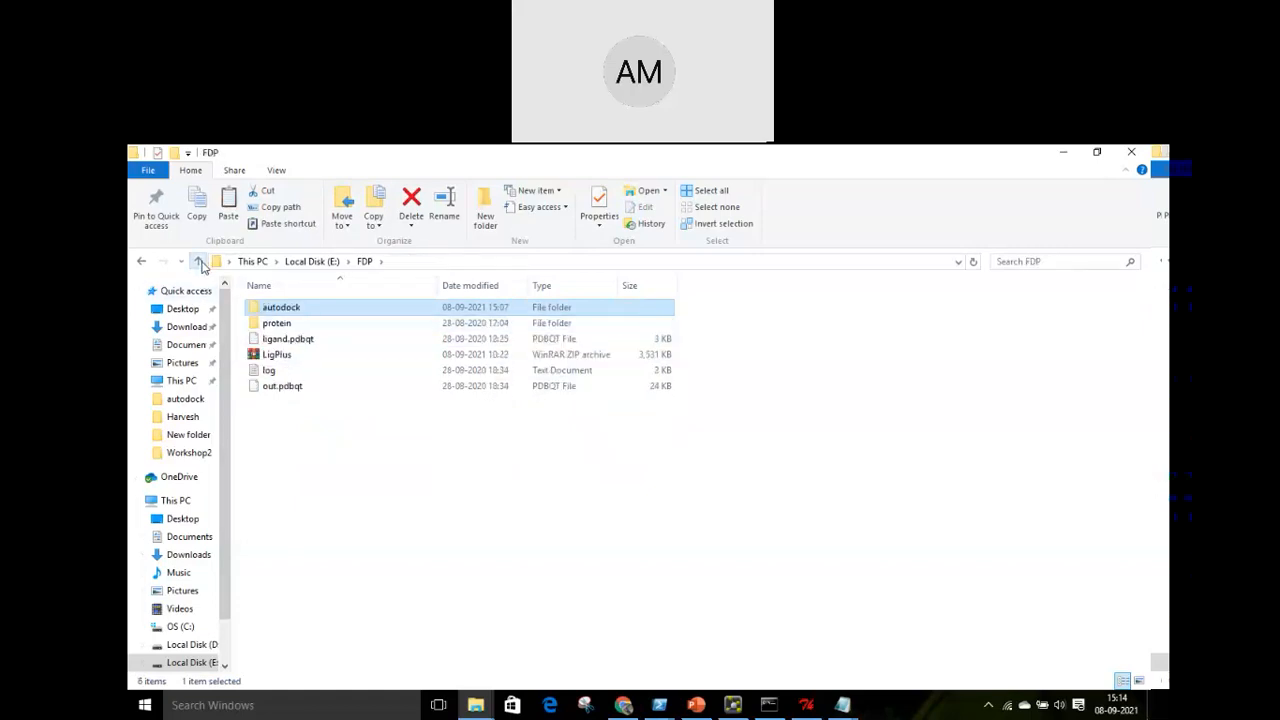
left_click(290, 340)
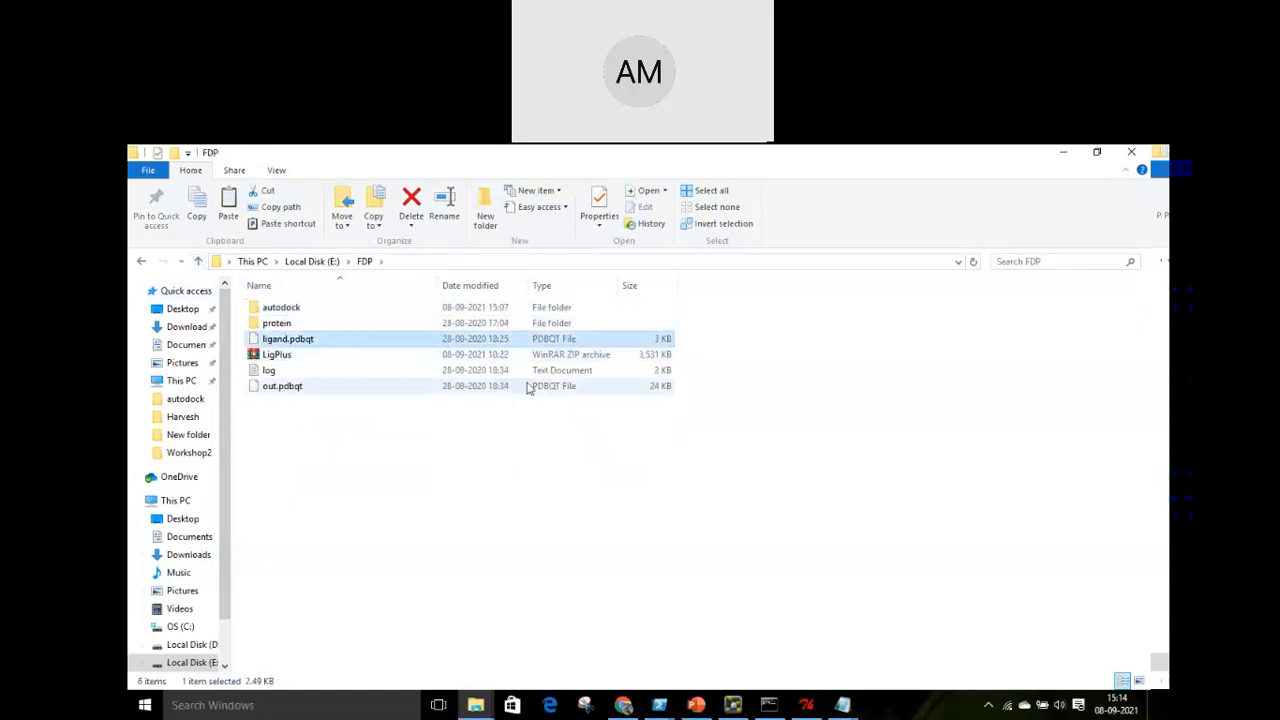
double_click(296, 311)
double_click(295, 309)
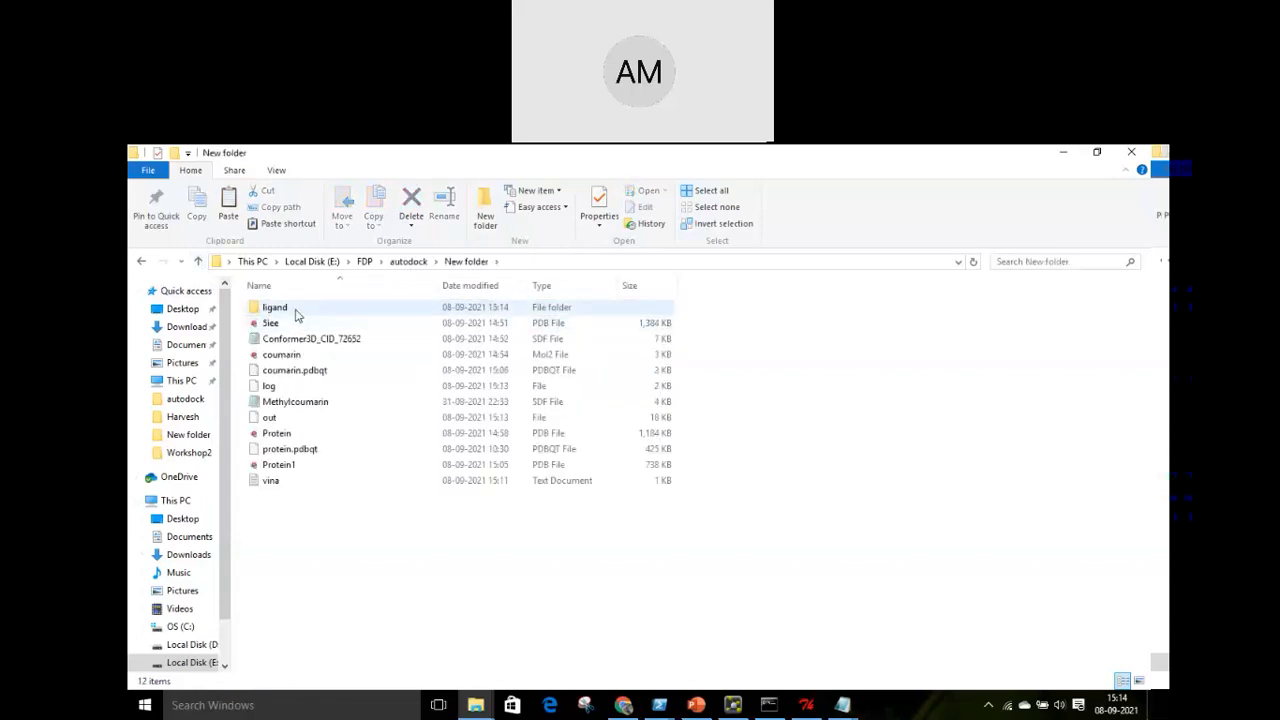
double_click(296, 311)
key("ctrl+v")
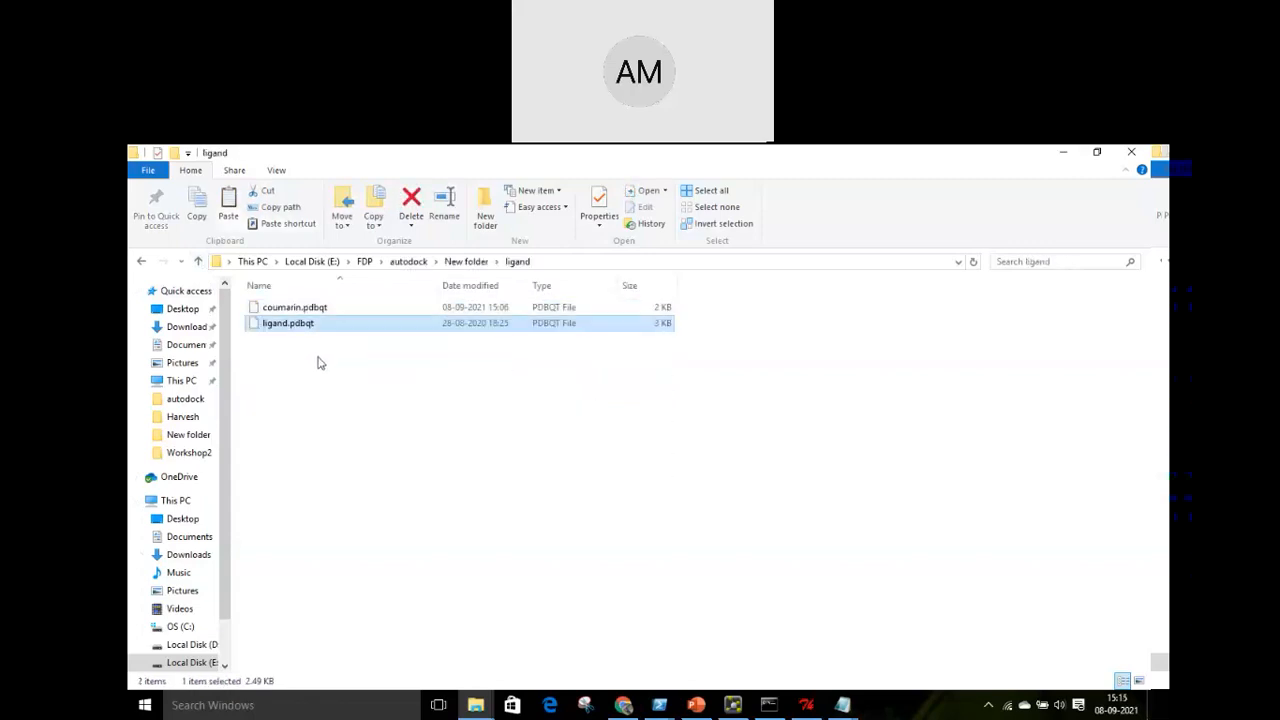
left_click(198, 262)
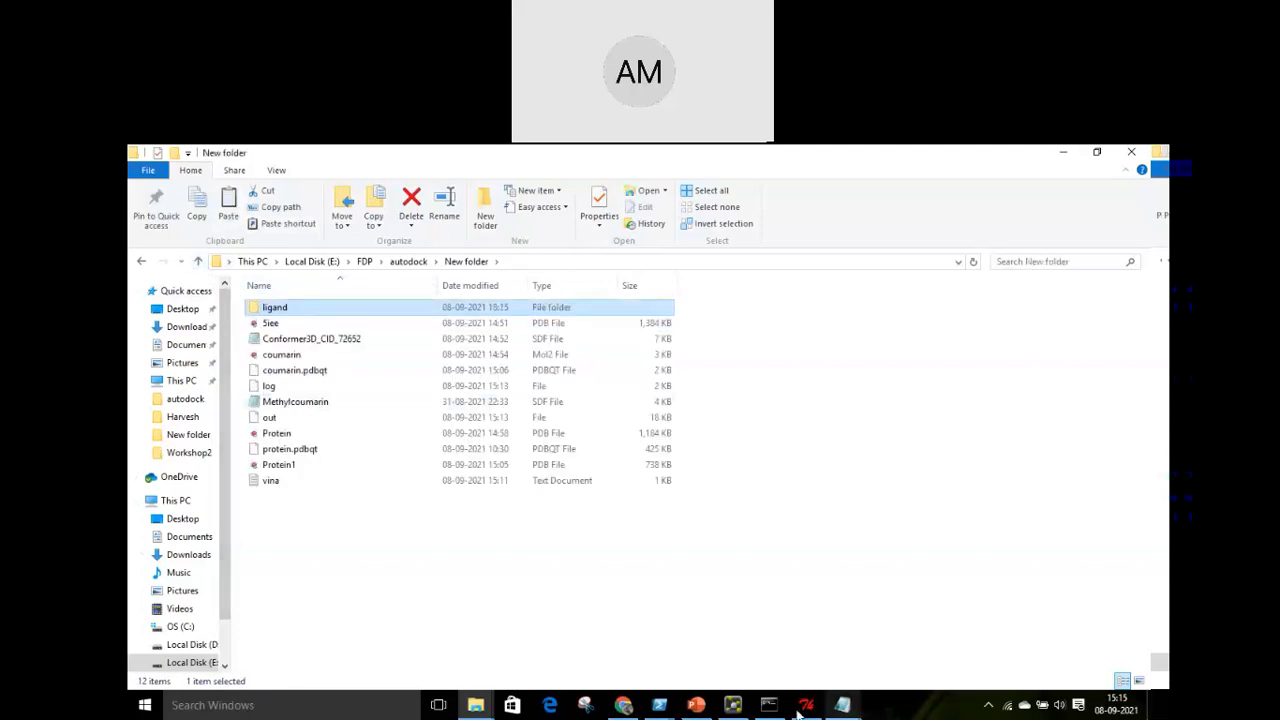
Open the docking on vina text file in E:\FDP\autodock and copy files = Get-ChildItem E:\CANCER\amusanto\auto\6e16\standerd\*.pdbqt from it
left_click(659, 705)
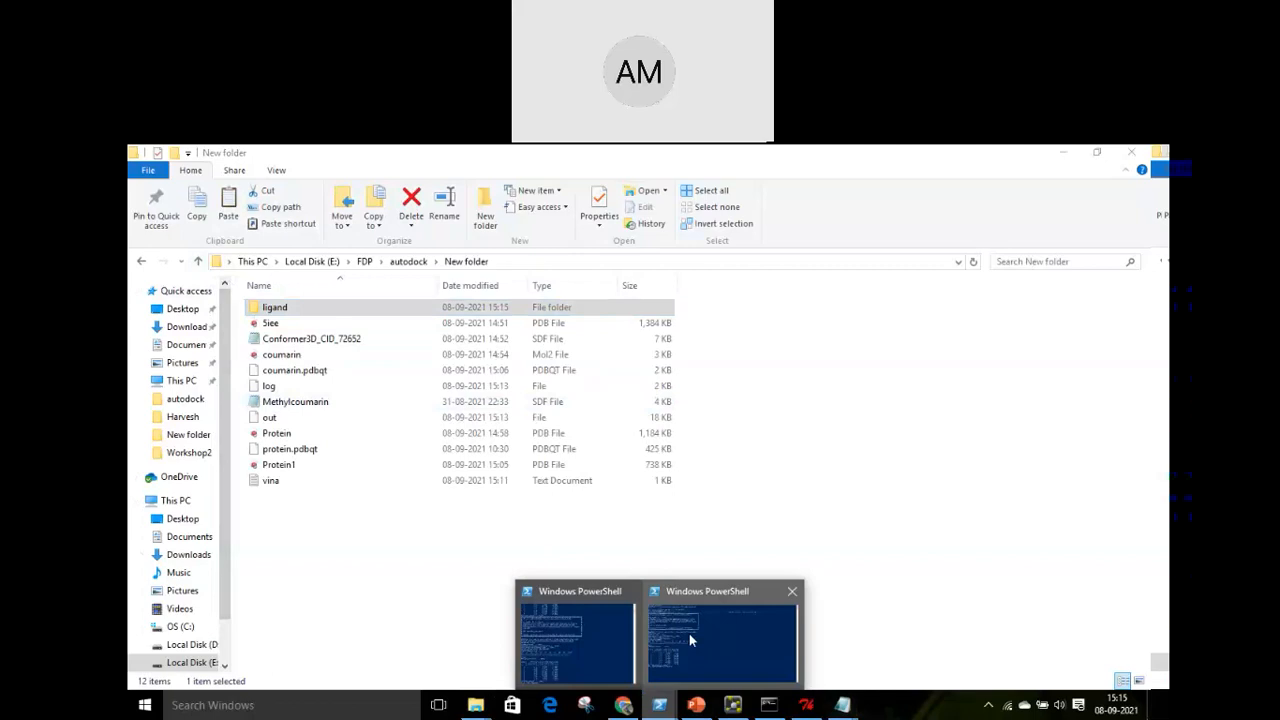
left_click(689, 633)
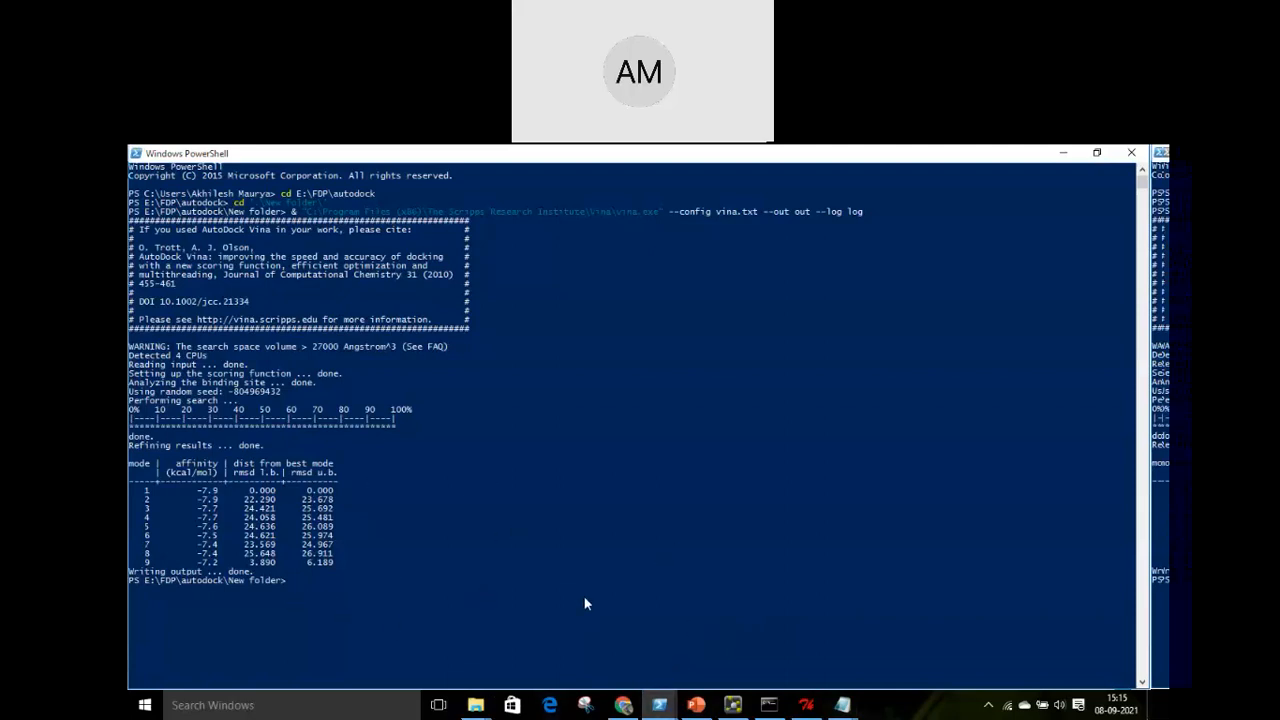
left_click(475, 705)
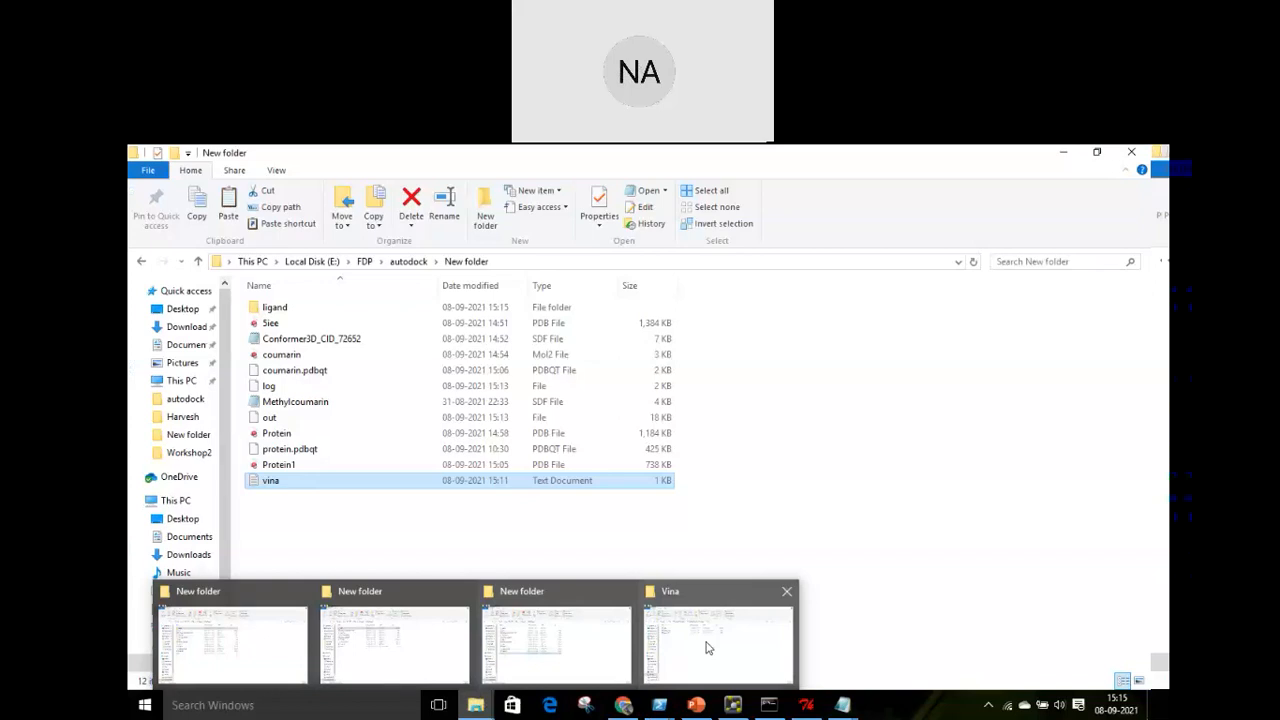
left_click(312, 261)
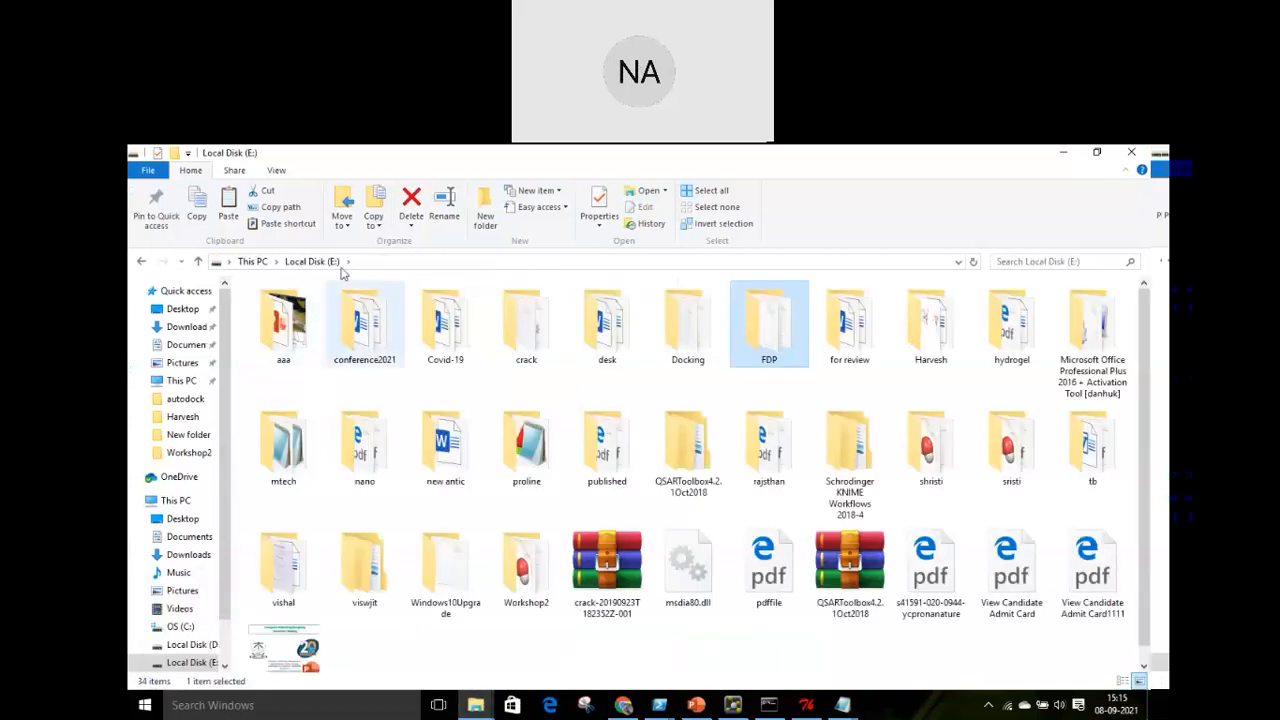
double_click(770, 322)
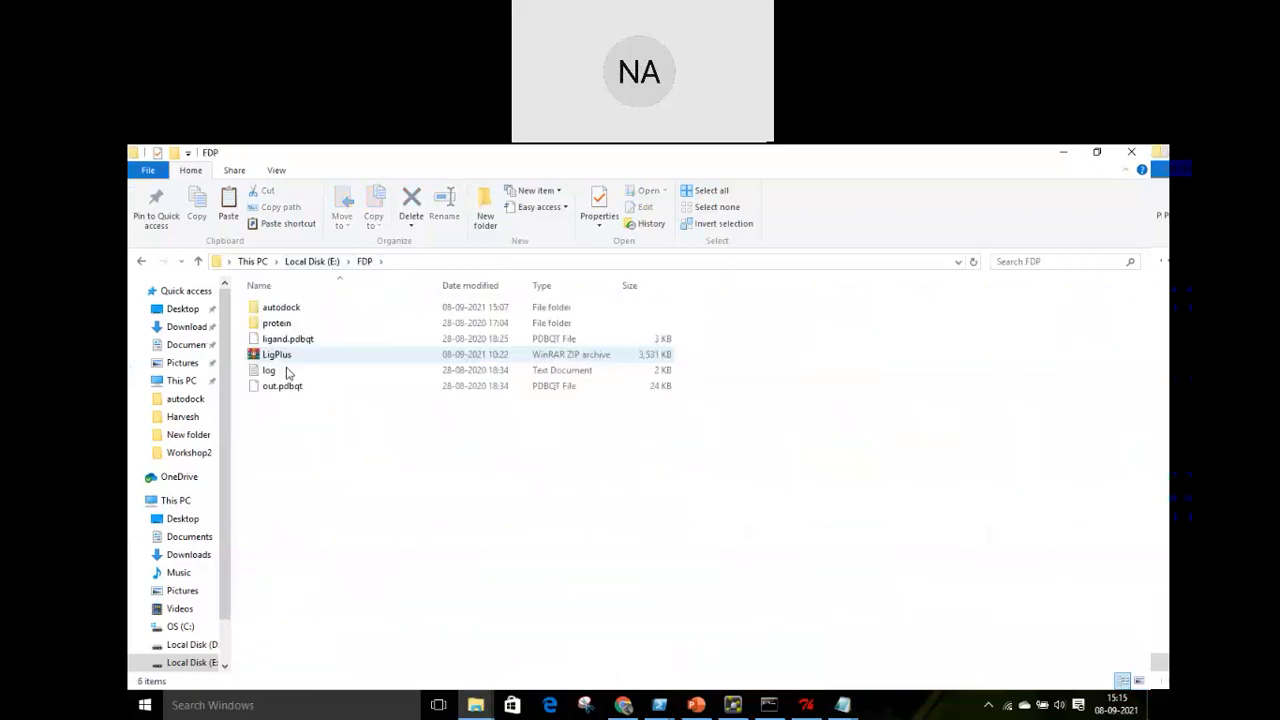
double_click(281, 308)
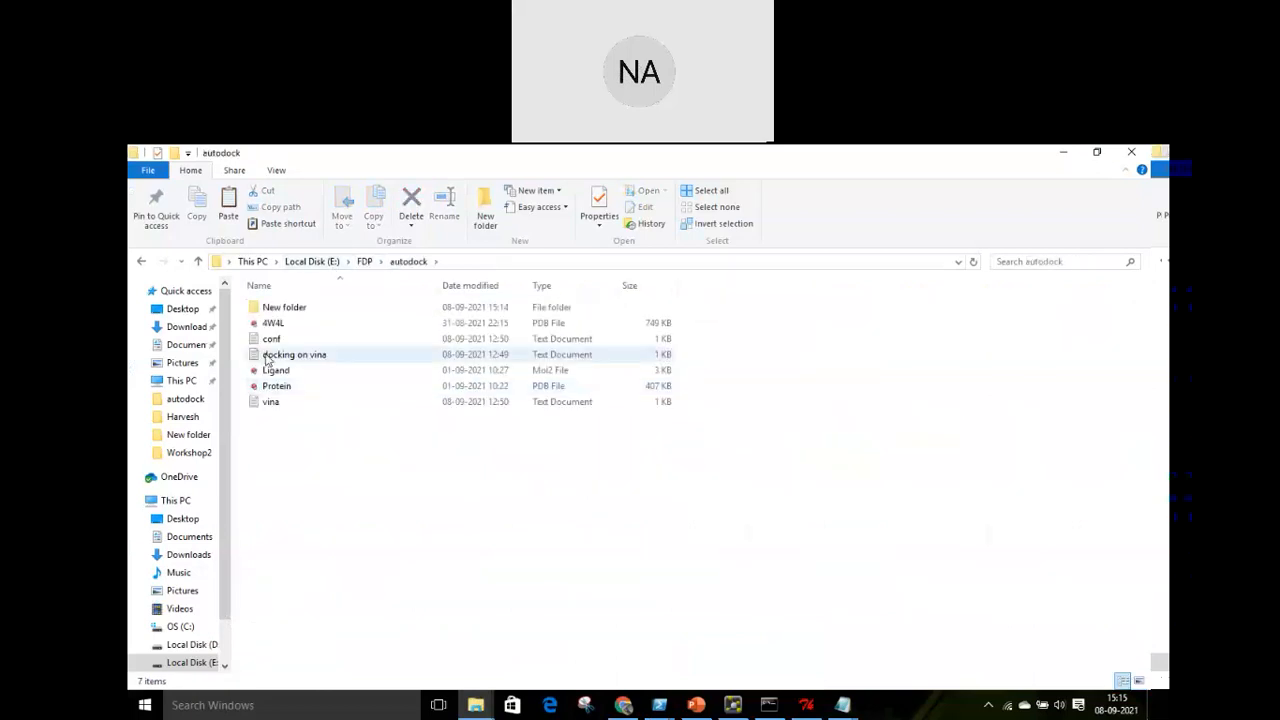
double_click(268, 356)
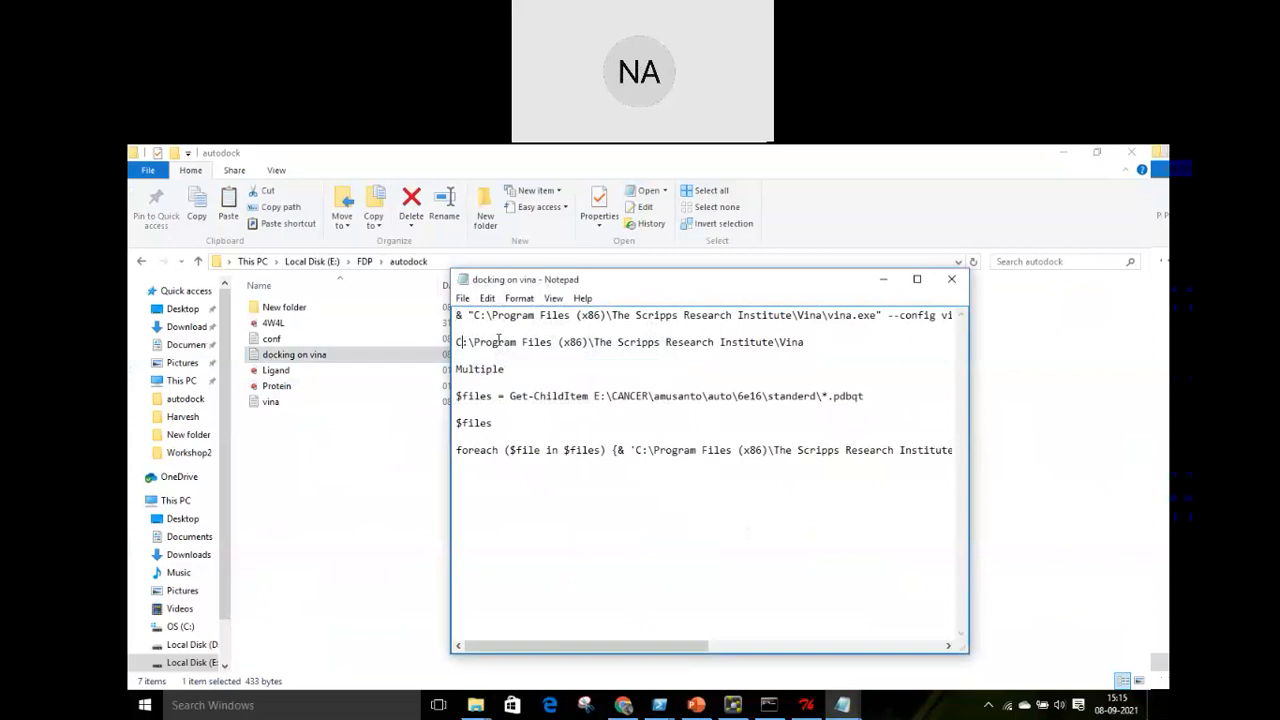
left_click_drag(462, 342, 500, 342)
left_click_drag(462, 396, 860, 413)
key("ctrl+c")
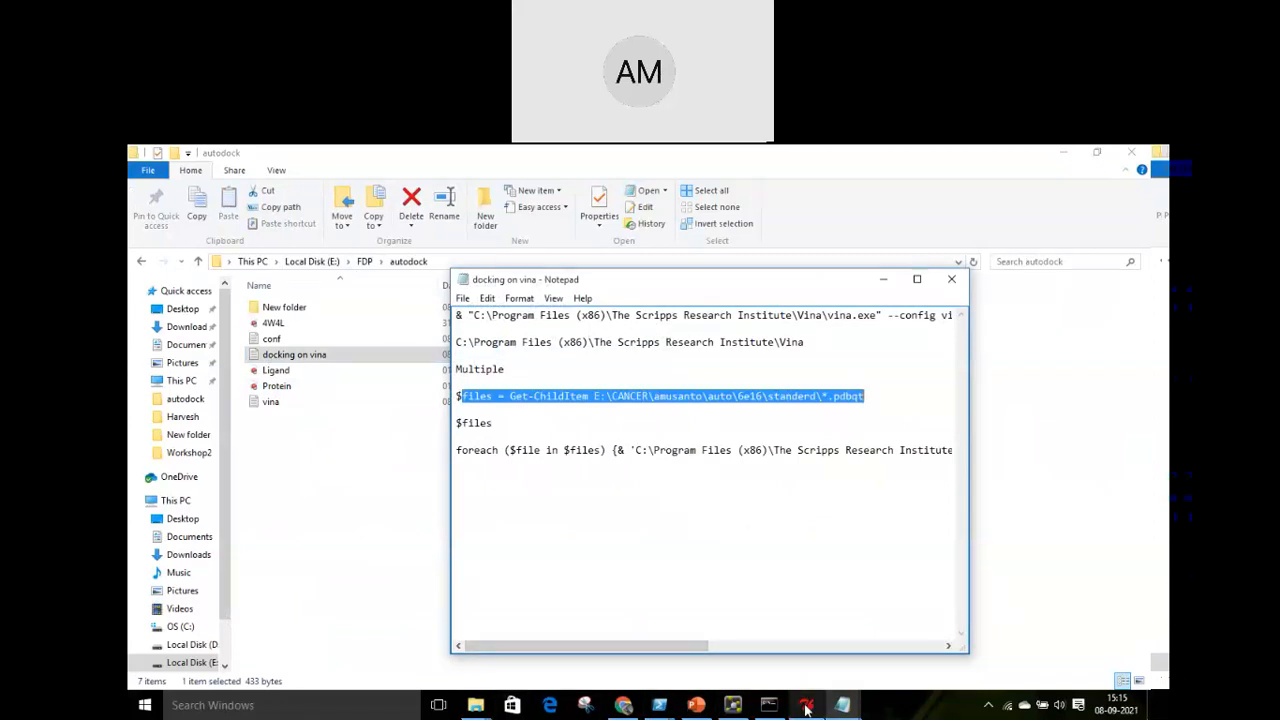
Paste the copied Get-ChildItem command into the PowerShell window with the docking results and delete the path preceding \*.pdbqt
mouse_move(659, 705)
left_click(699, 645)
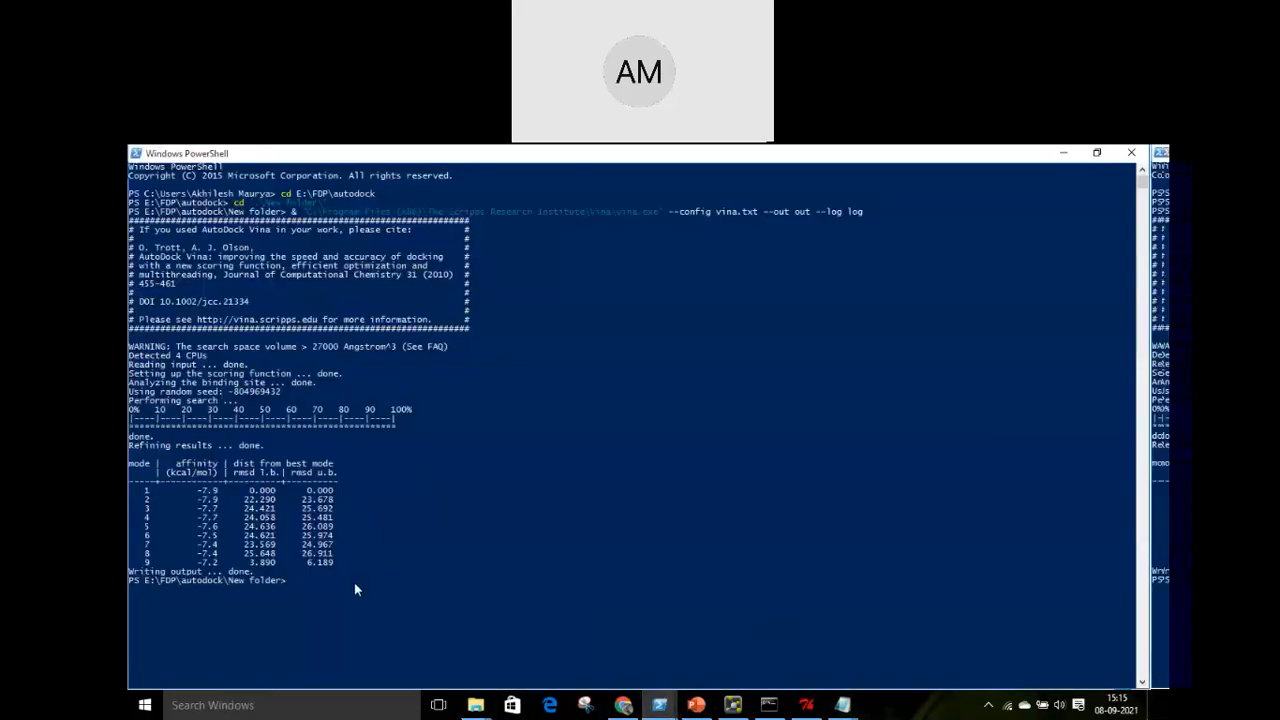
right_click(355, 583)
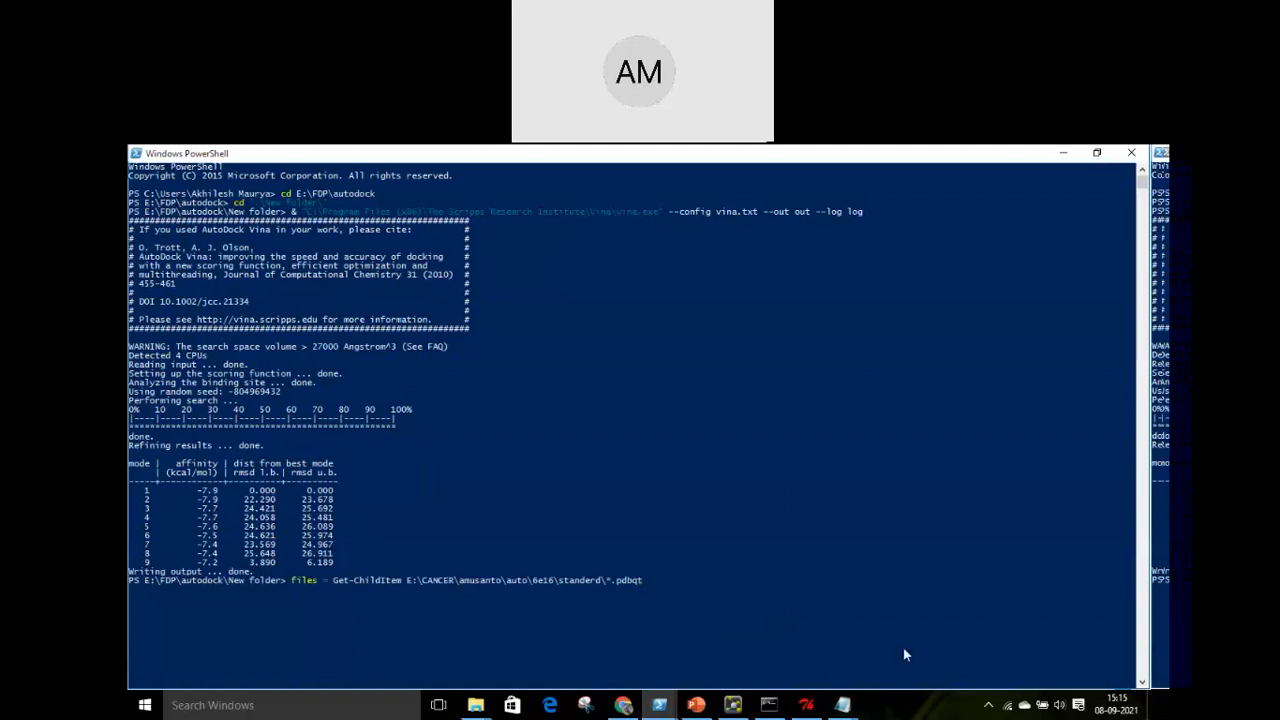
key("BackSpace")
key("BackSpace")
key("BackSpace")
key("BackSpace")
key("BackSpace")
key("BackSpace")
key("BackSpace")
key("BackSpace")
key("BackSpace")
key("BackSpace")
key("BackSpace")
key("BackSpace")
key("BackSpace")
key("BackSpace")
key("BackSpace")
key("BackSpace")
key("BackSpace")
key("BackSpace")
key("BackSpace")
key("BackSpace")
key("BackSpace")
key("BackSpace")
key("BackSpace")
key("BackSpace")
key("BackSpace")
key("BackSpace")
key("BackSpace")
key("BackSpace")
key("BackSpace")
key("BackSpace")
key("BackSpace")
key("BackSpace")
key("BackSpace")
key("BackSpace")
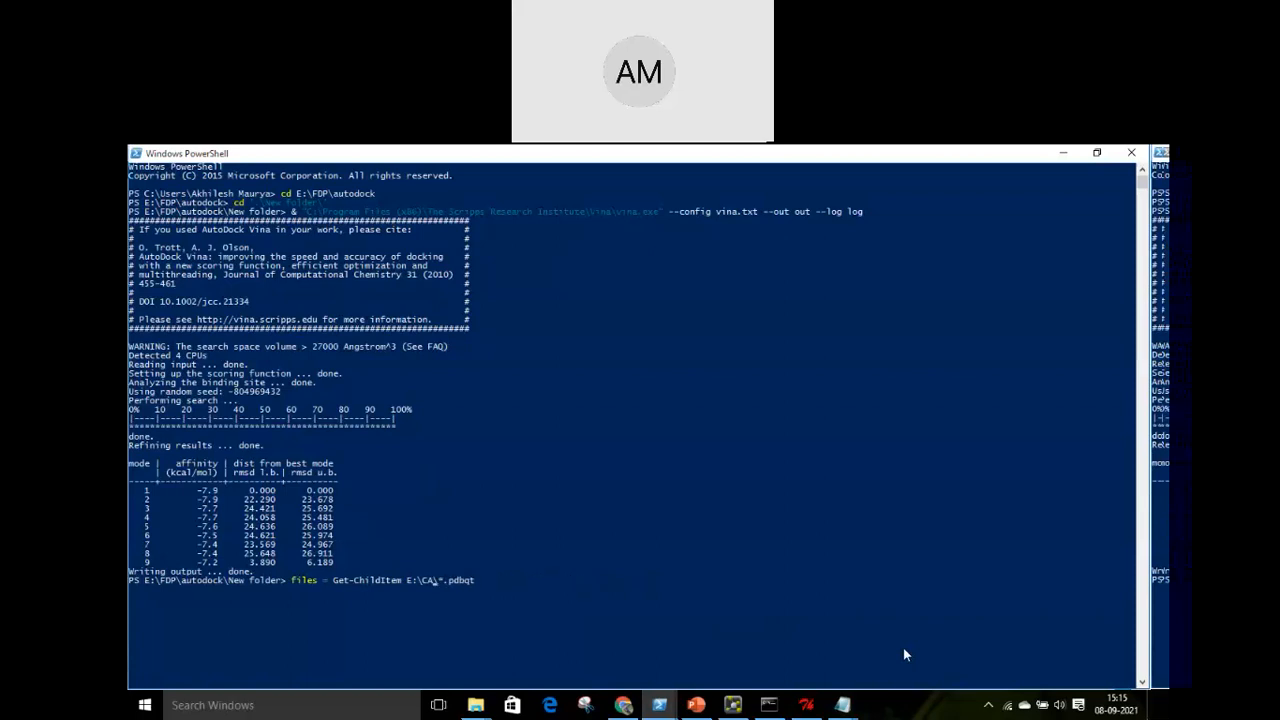
key("BackSpace")
Open the ligand subfolder of New folder in File Explorer and copy its full path, E:\FDP\autodock\New folder\ligand
left_click(472, 706)
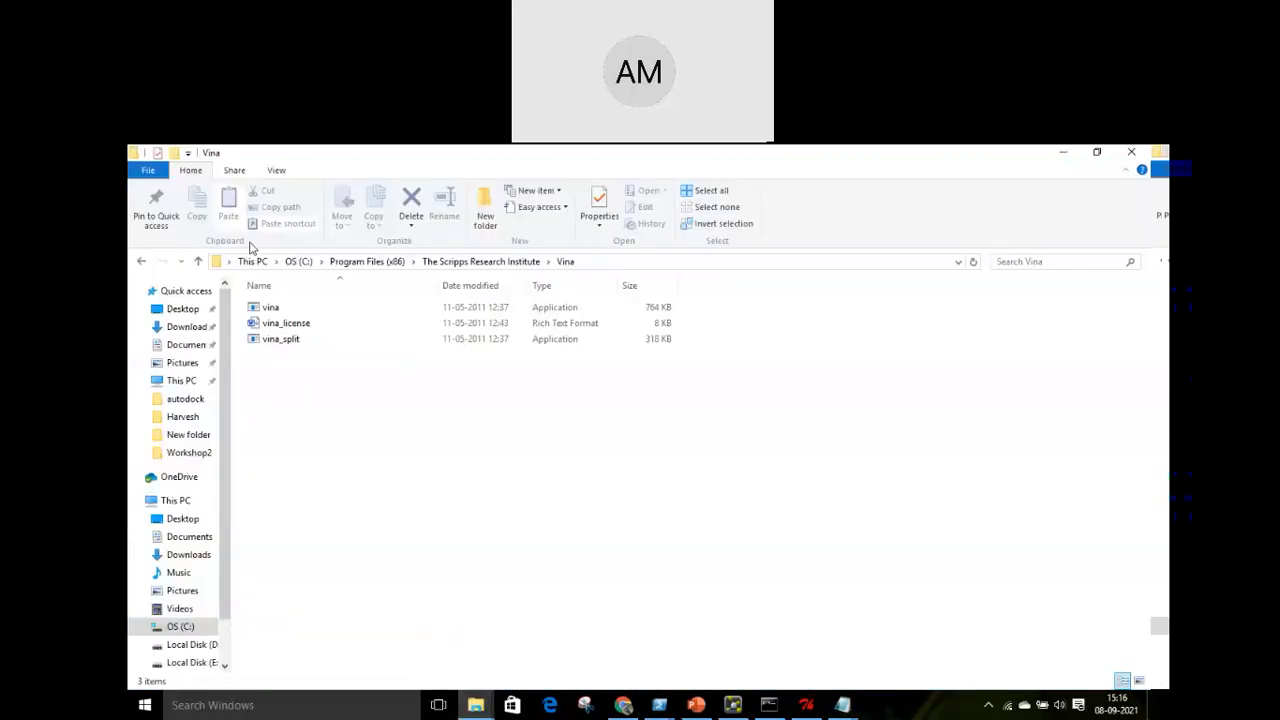
mouse_move(490, 708)
left_click(543, 620)
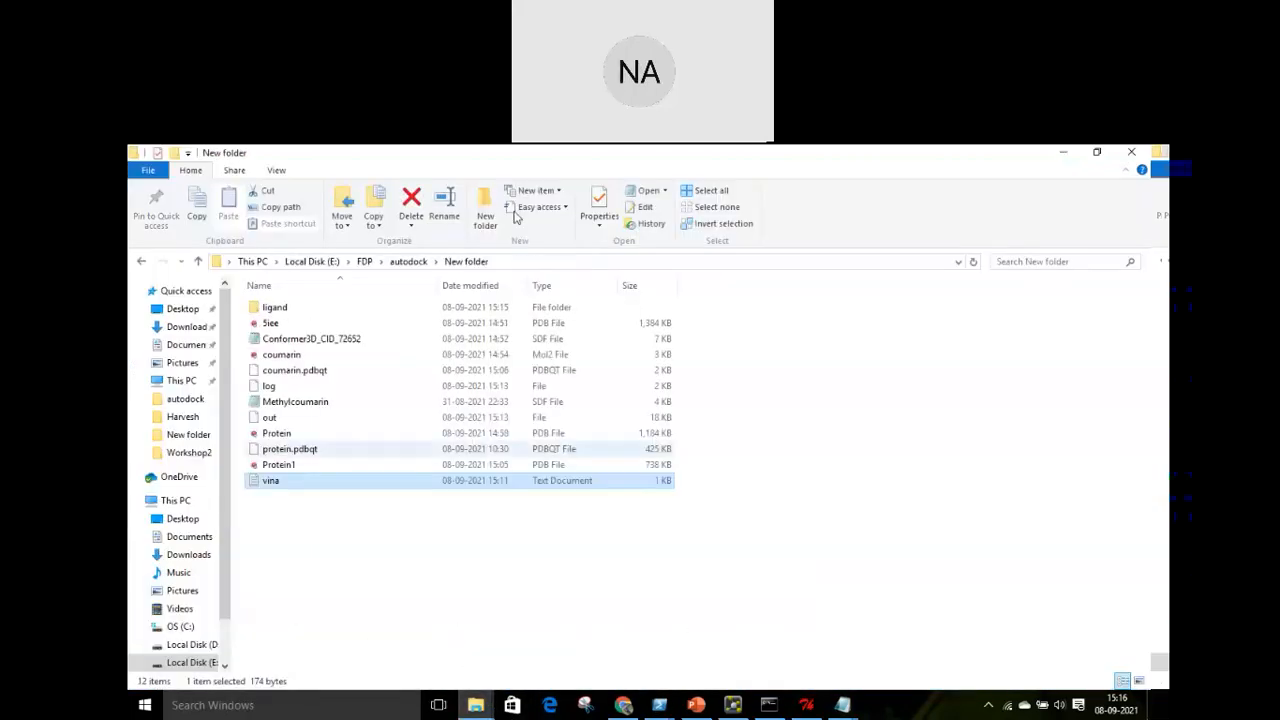
left_click(541, 261)
left_click_drag(541, 261, 228, 262)
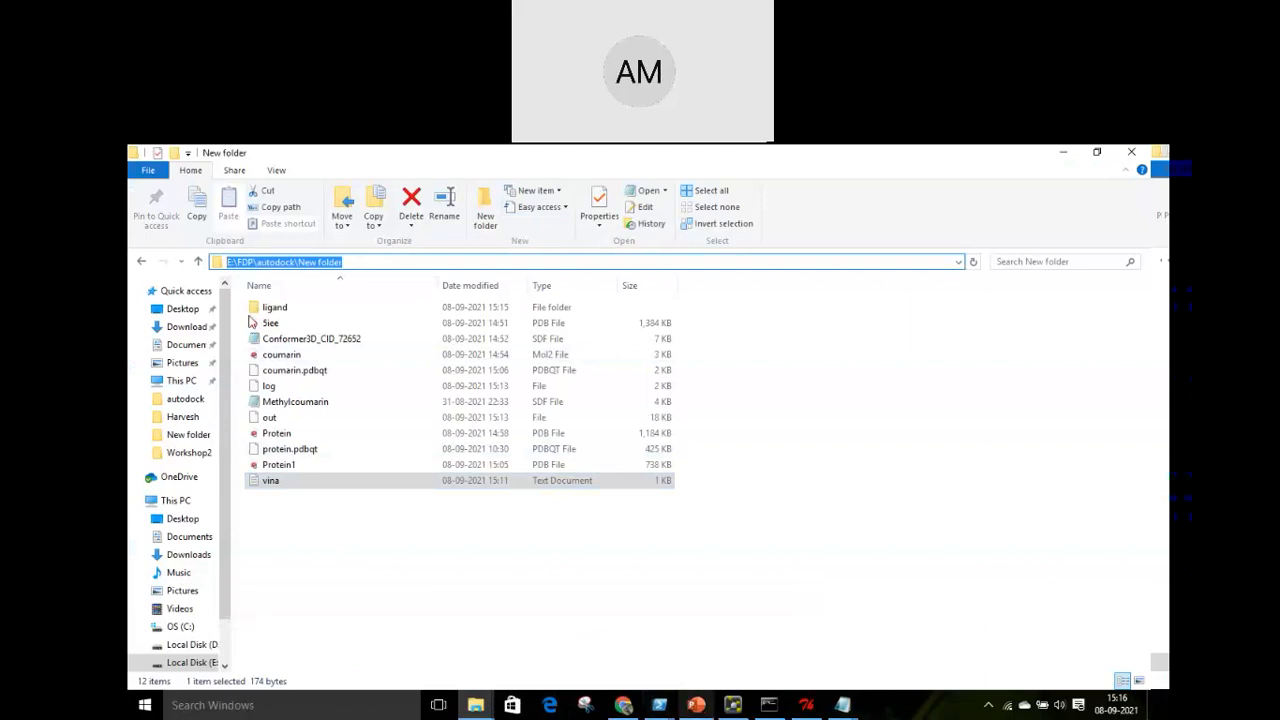
left_click(282, 307)
double_click(282, 305)
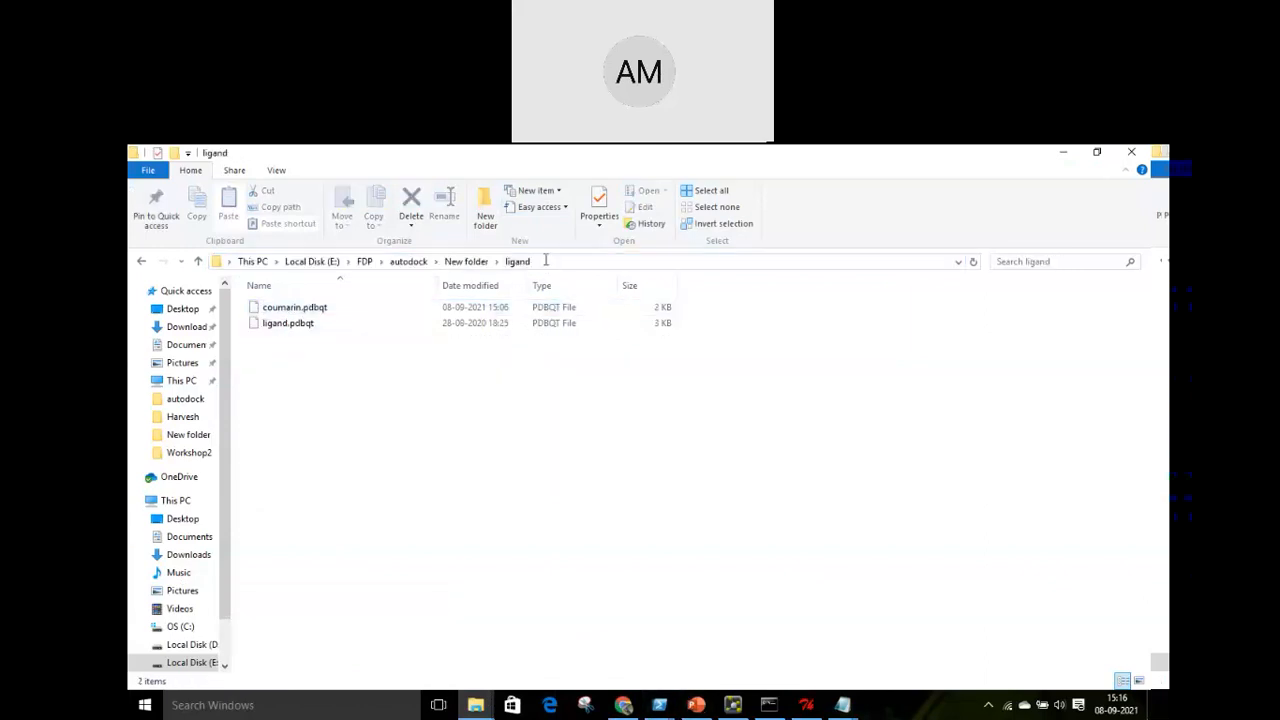
left_click(546, 259)
left_click_drag(546, 259, 220, 256)
key("ctrl+c")
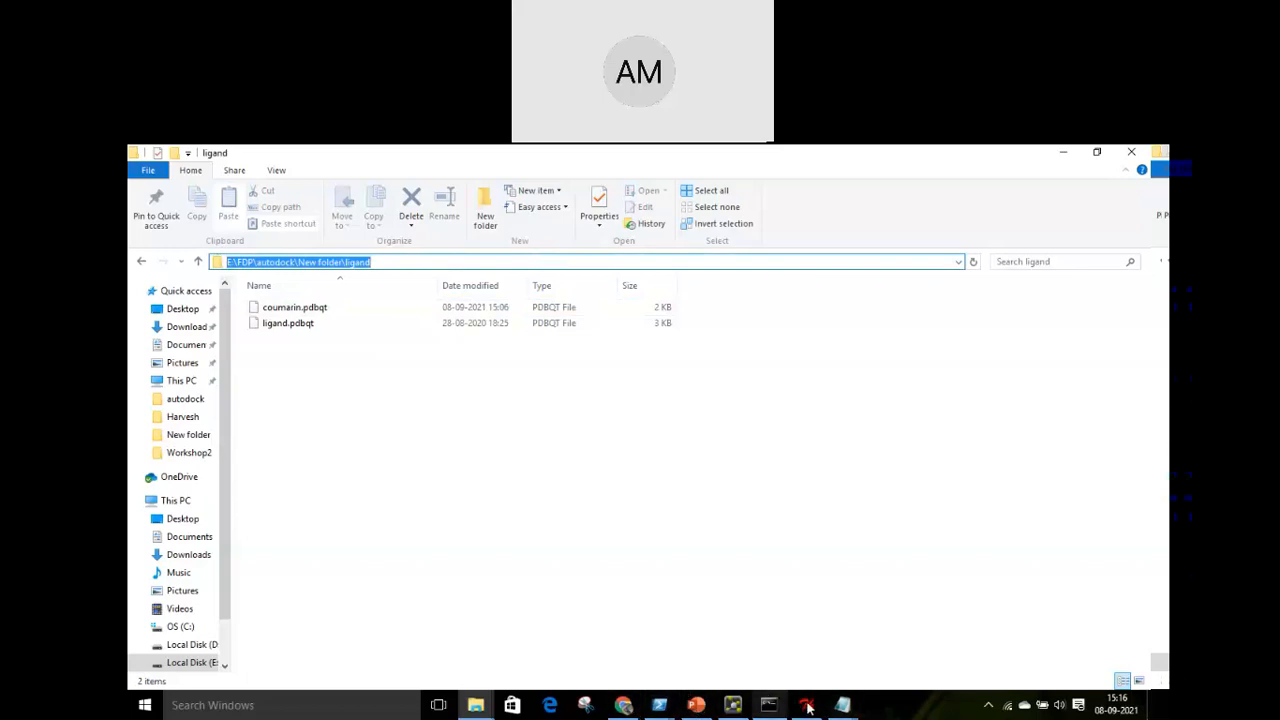
Return to the PowerShell window and insert the copied ligand folder path before \*.pdbqt in the Get-ChildItem command
mouse_move(659, 705)
left_click(703, 625)
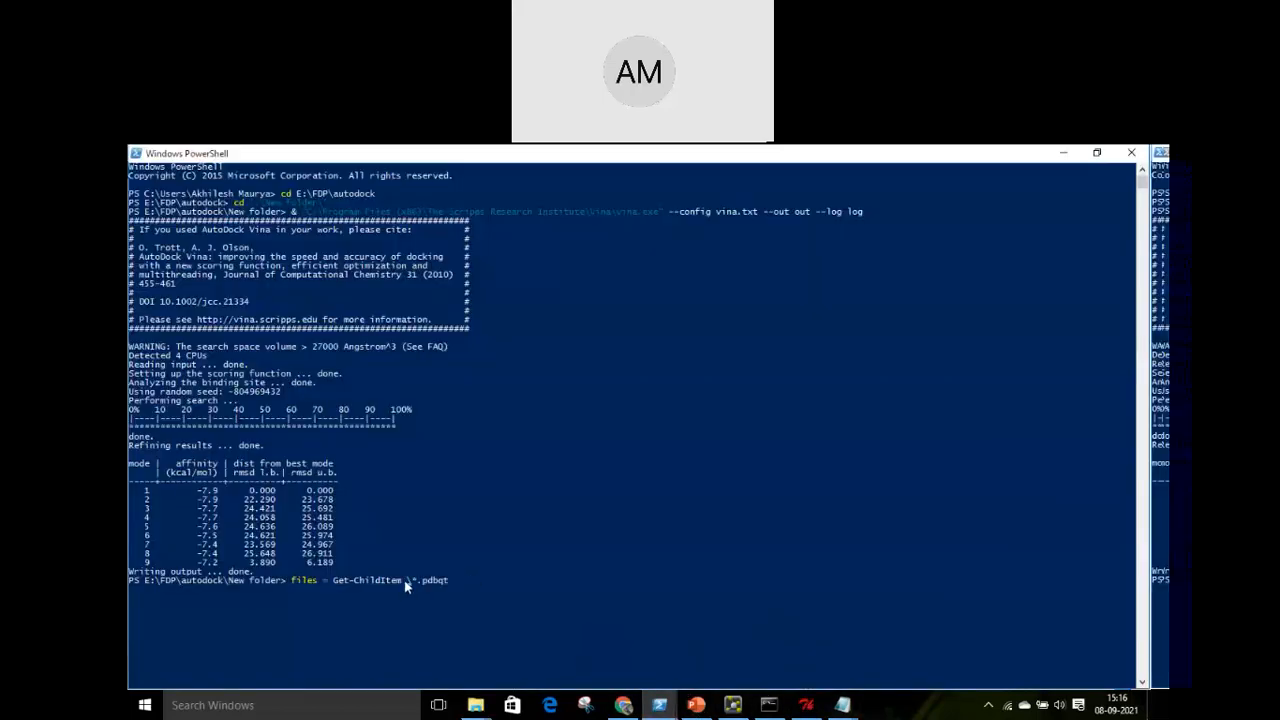
key("ctrl+v")
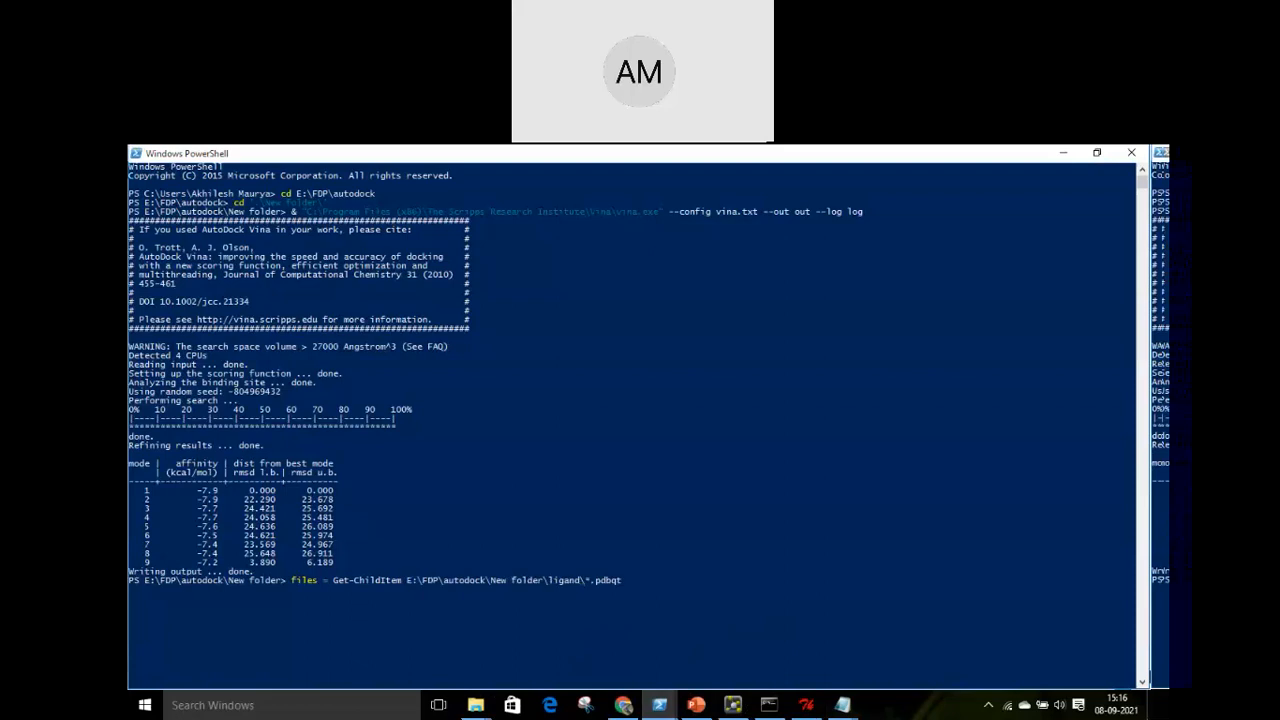
Try to run the files = Get-ChildItem command for the ligand folder, correct the variable to $files, and run it again
key("Return")
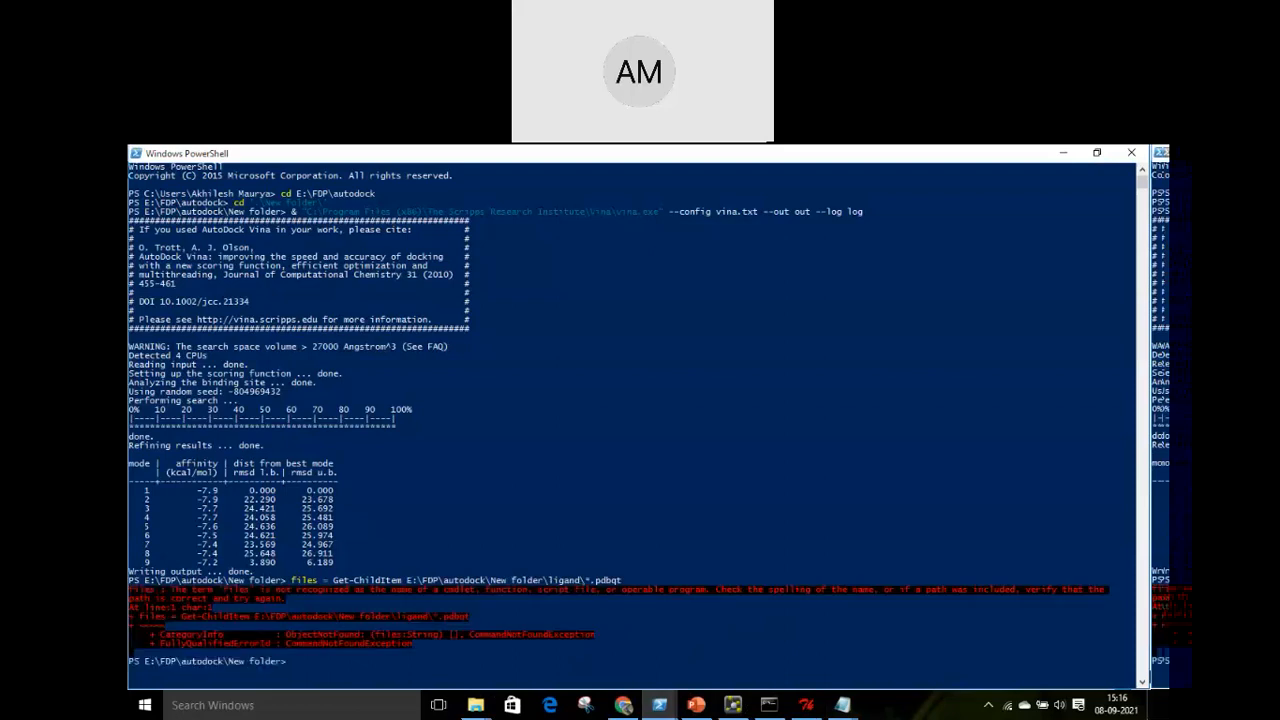
key("Up")
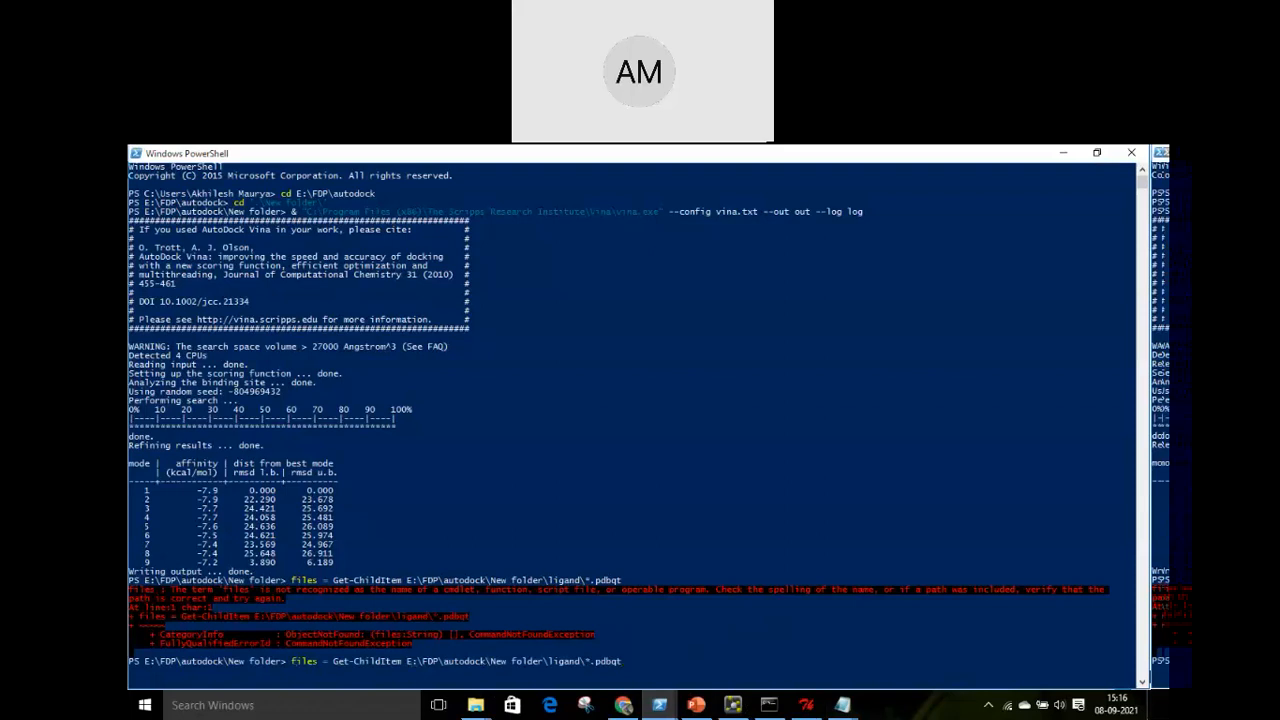
type("$")
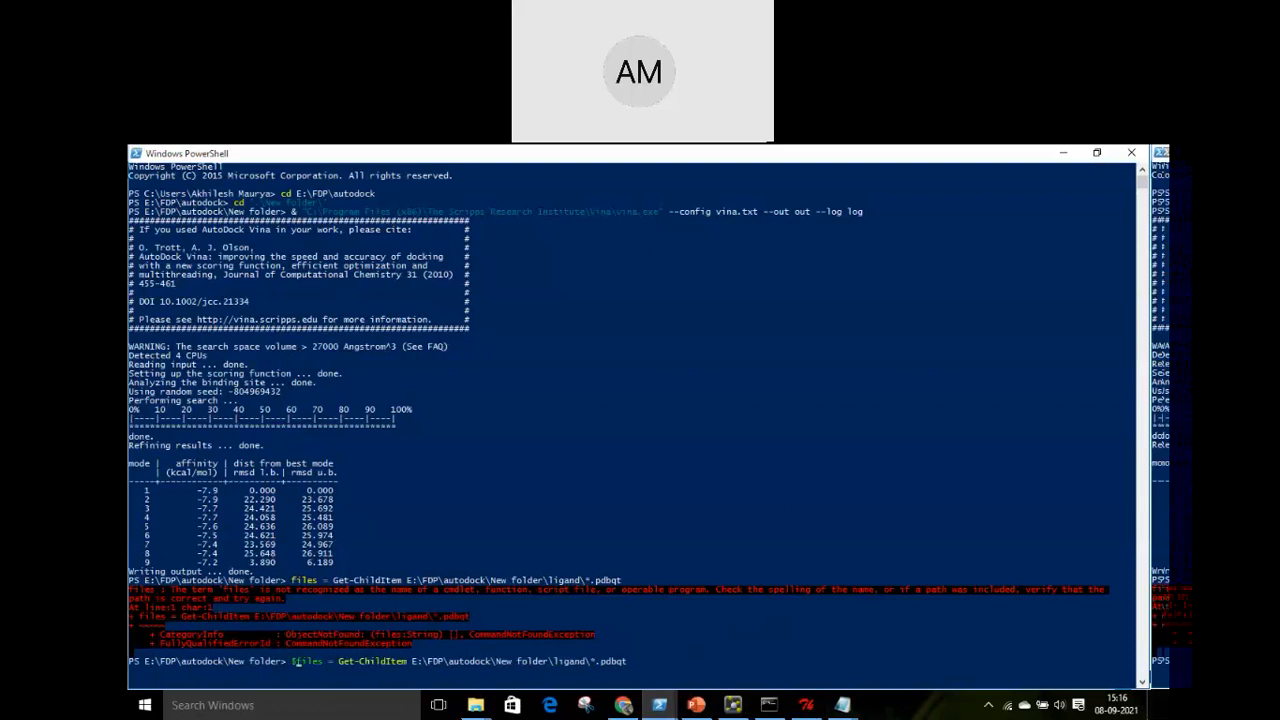
key("Return")
Check the recalled $files command against the docking on vina text file and try to run the same command again
key("Up")
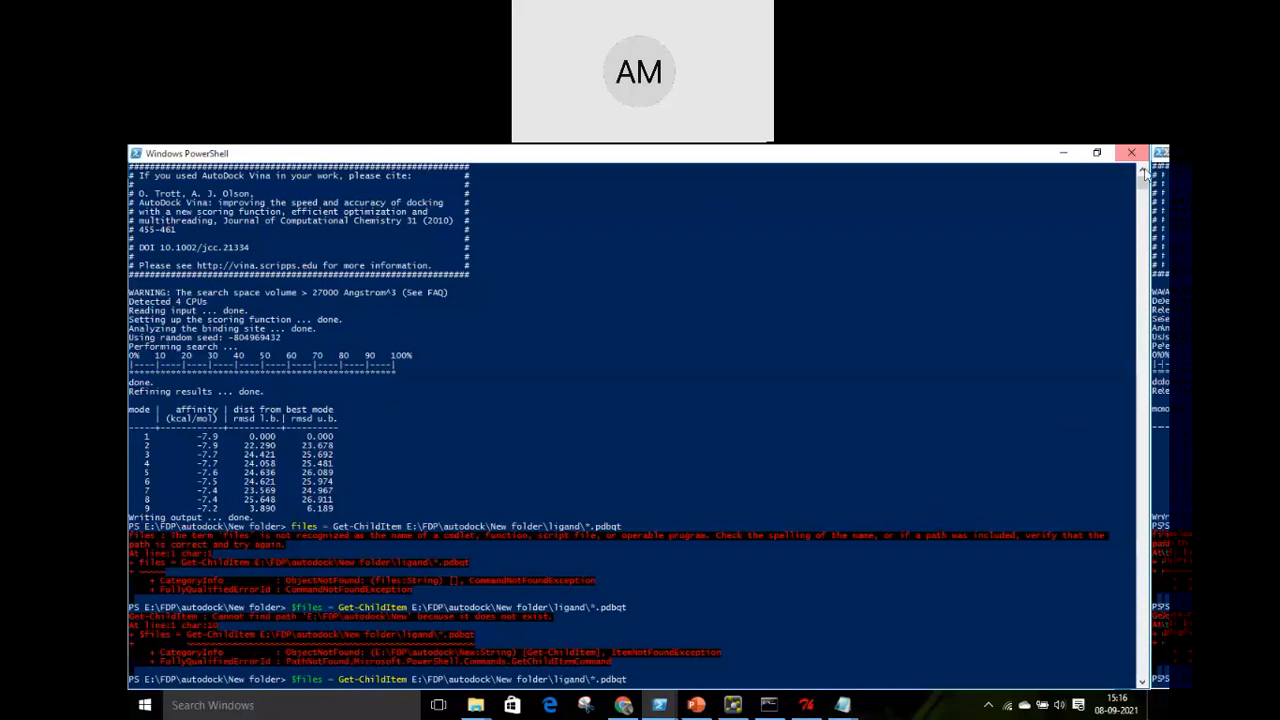
left_click_drag(1142, 183, 1143, 200)
scroll(561, 562, "up", 5)
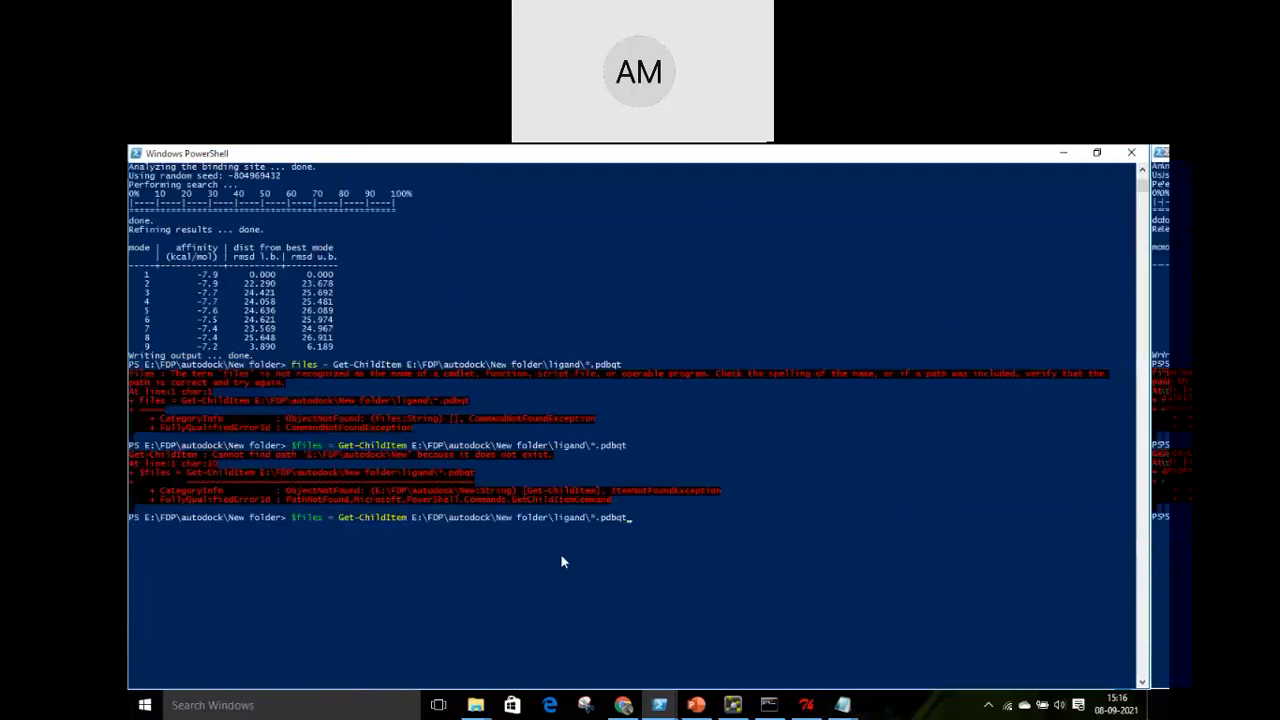
left_click(843, 705)
left_click(932, 655)
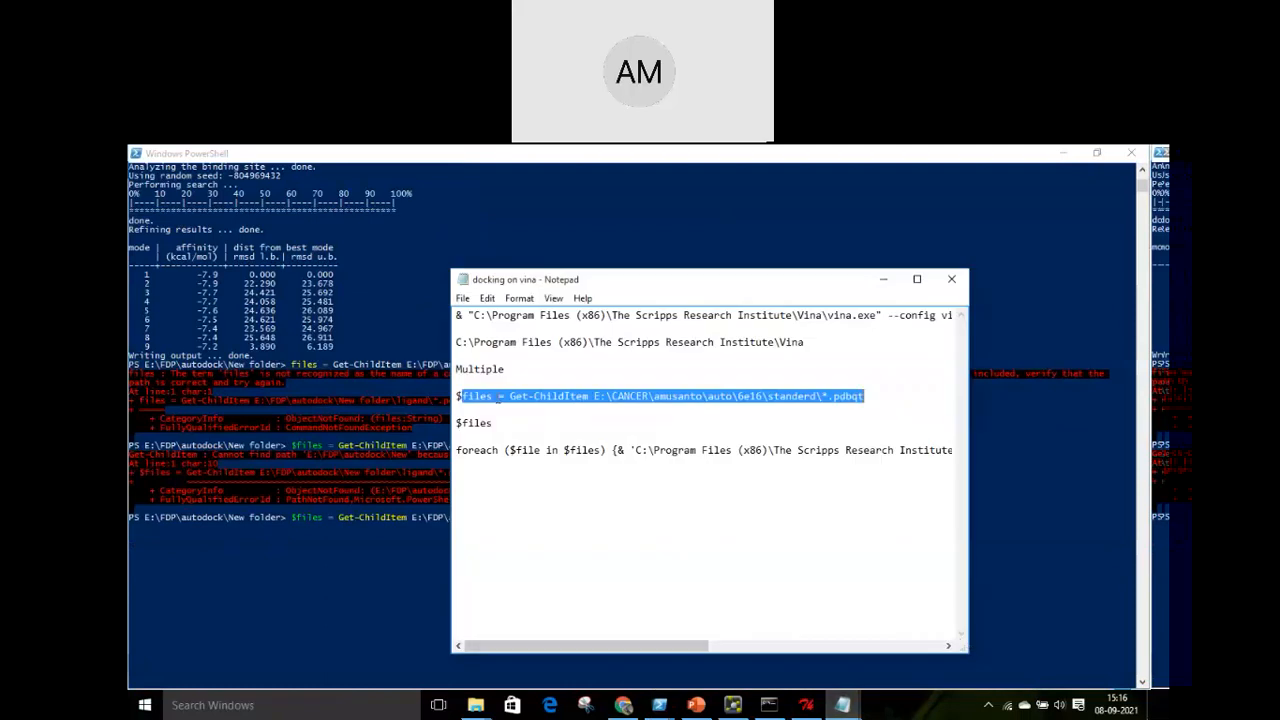
left_click(497, 398)
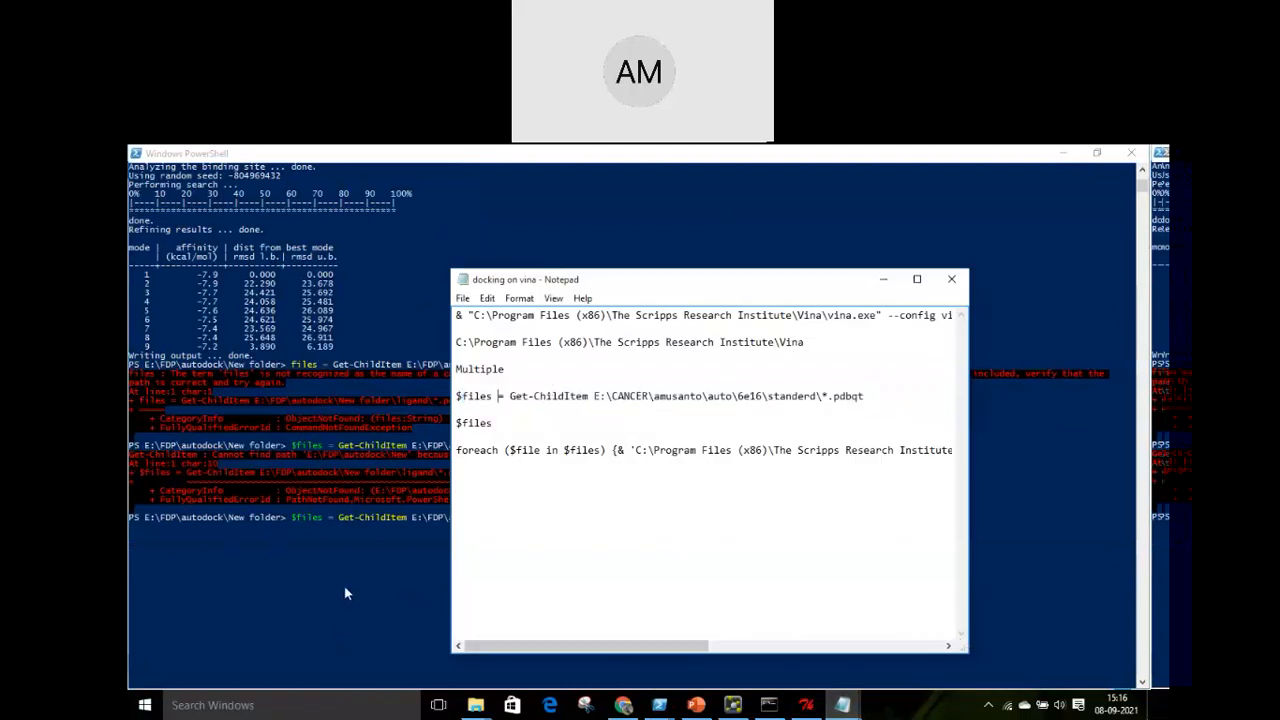
left_click(363, 577)
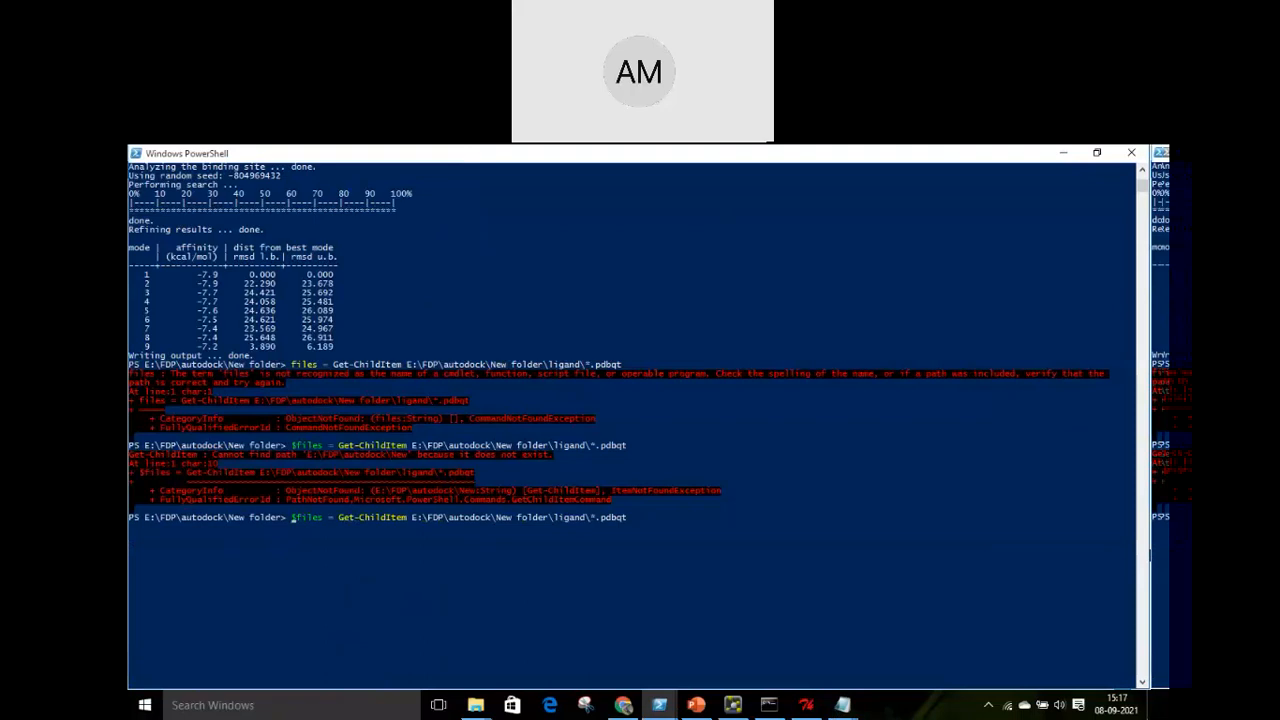
key("Return")
key("Up")
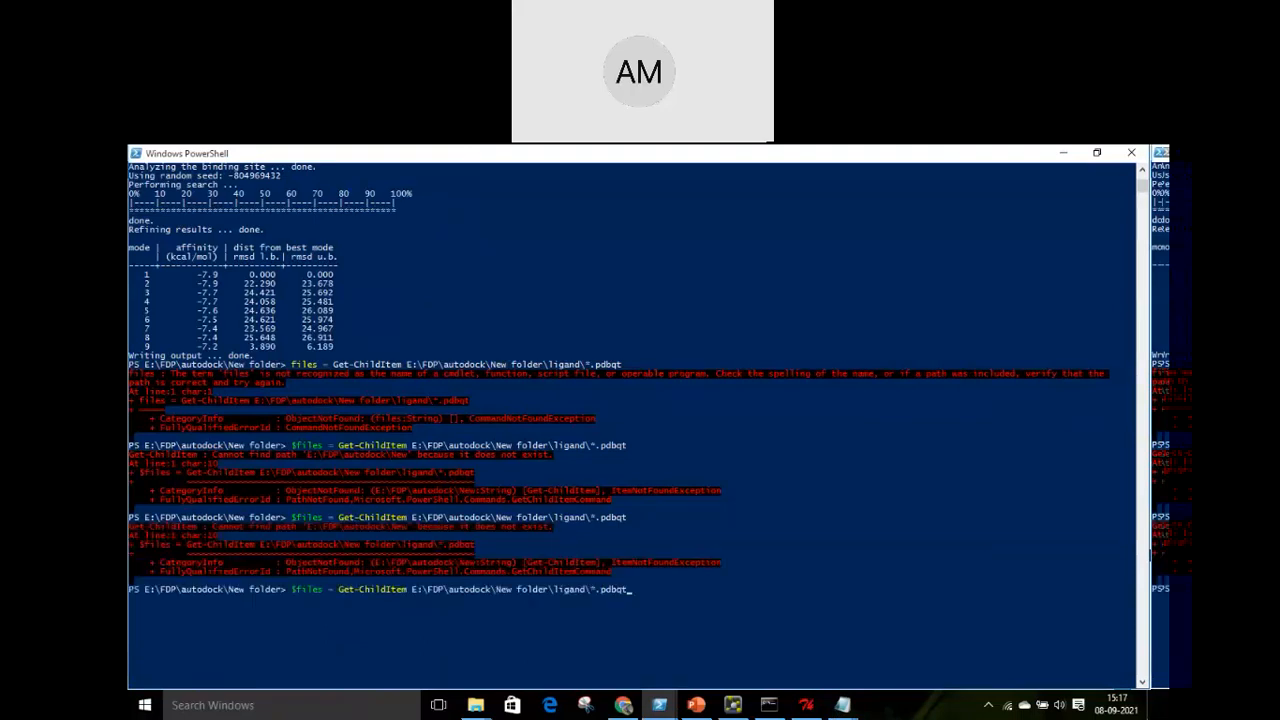
In the other PowerShell window, recall the ligand2 Get-ChildItem command, replace ligand2 with new file\ligand, and try to run it
key("Left")
key("Left")
key("Left")
mouse_move(660, 705)
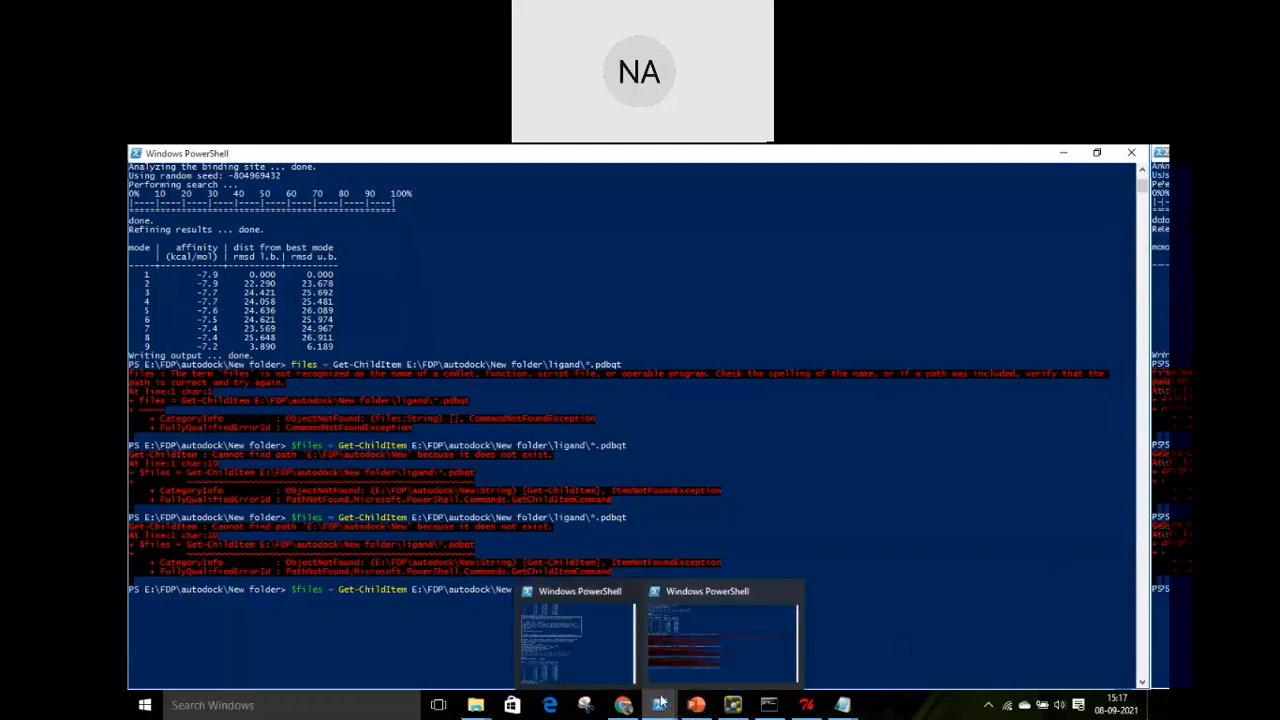
left_click(595, 655)
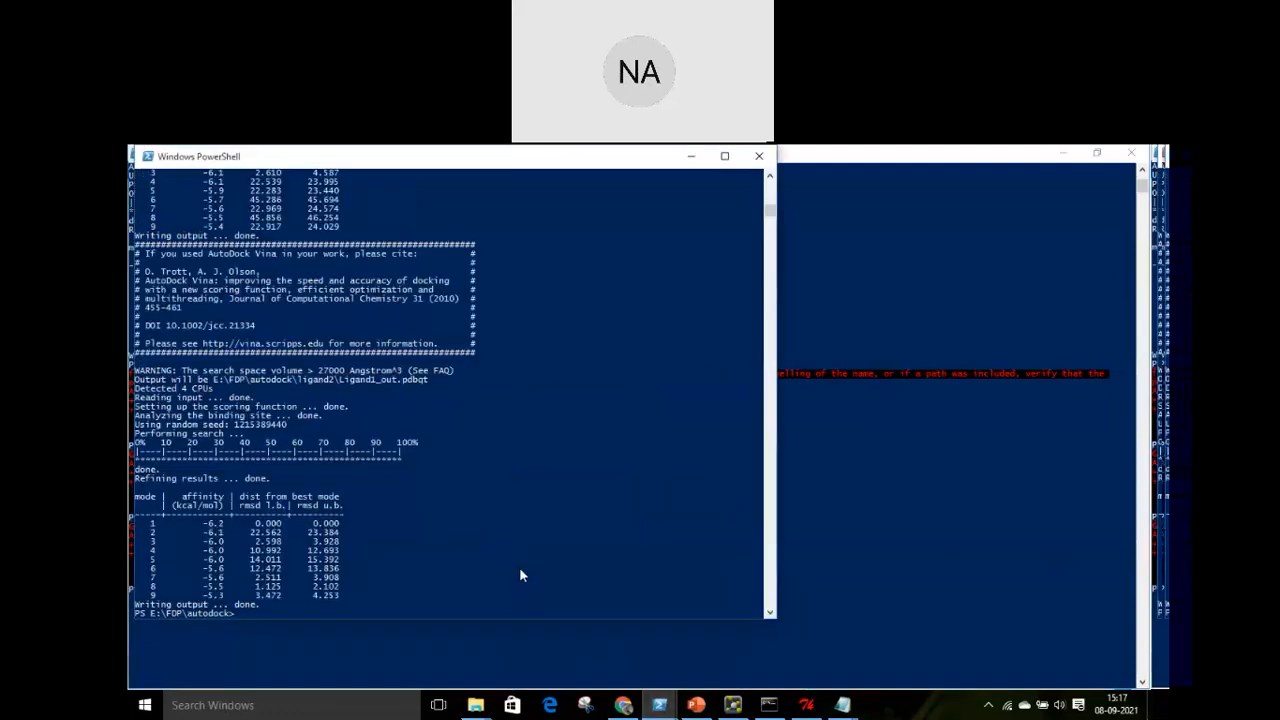
type("foreach ($file in $files) {& 'C:\\Program Files (x86)\\The Scripps Research Institute\\Vina\\vina.exe' --config conf.txt --ligand $file.FullName --log $file.baseName}")
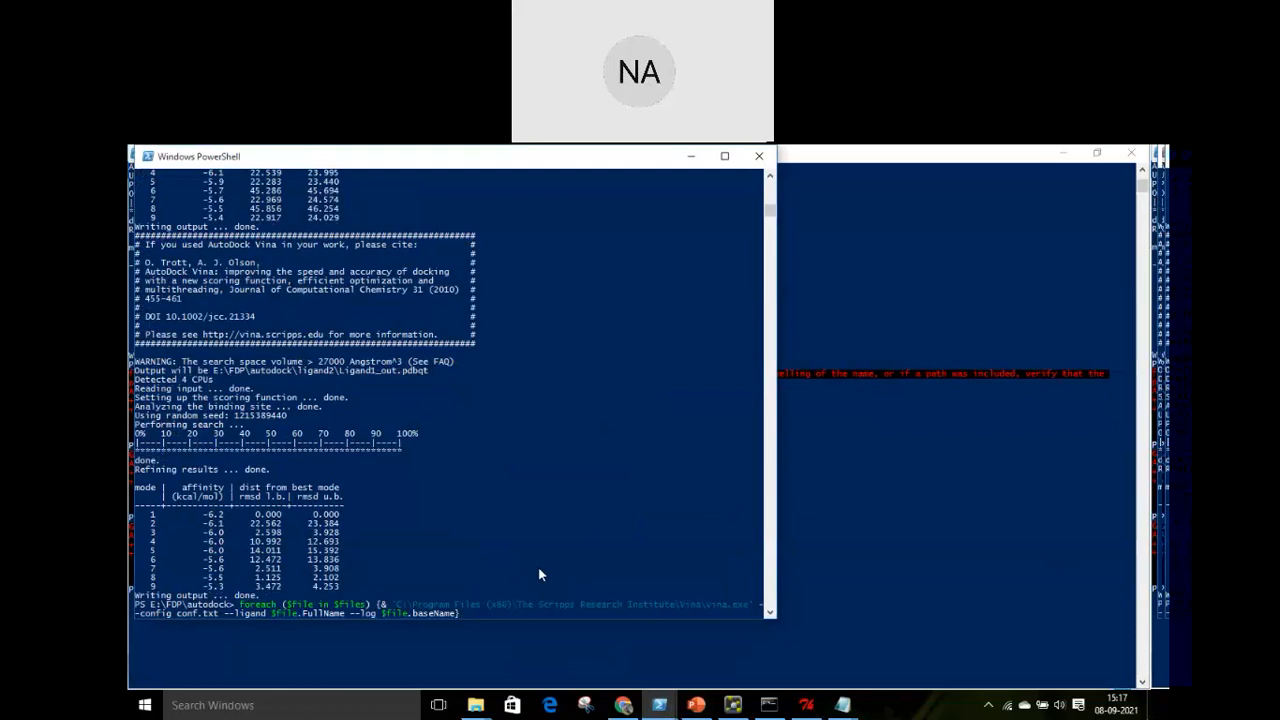
key("Escape")
type("$files = Get-ChildItem E:\\FDP\\autodock\\ligand2\\*.pdbqt")
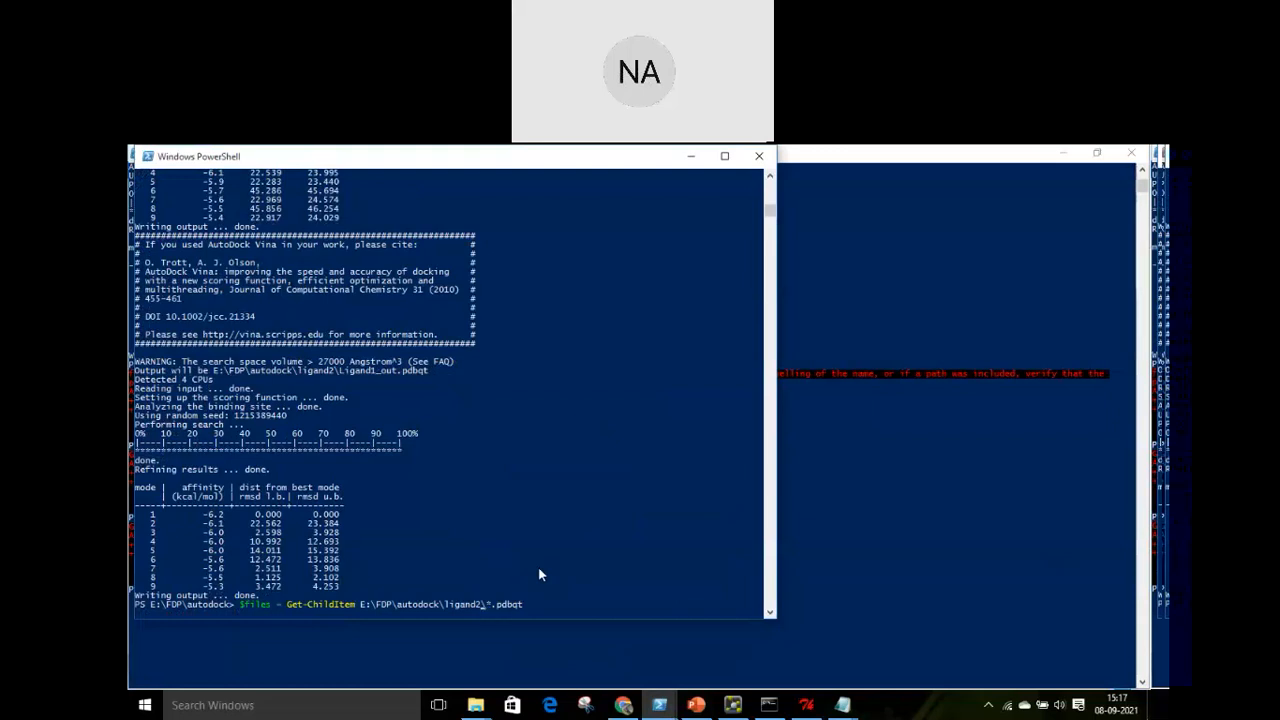
key("BackSpace")
key("BackSpace")
key("BackSpace")
key("BackSpace")
key("BackSpace")
key("BackSpace")
key("BackSpace")
type("new file\\ligand")
key("Return")
key("Up")
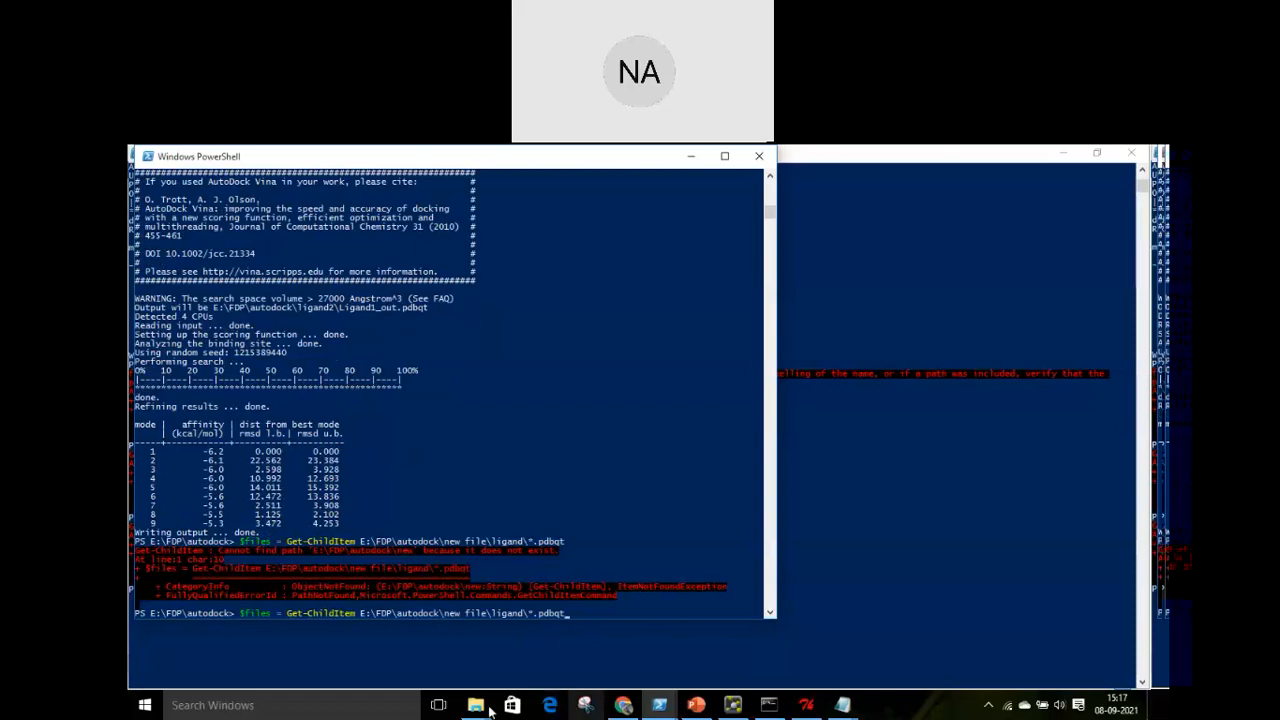
Close the Vina folder window and show the full path of the ligand folder in File Explorer
mouse_move(490, 708)
left_click(697, 630)
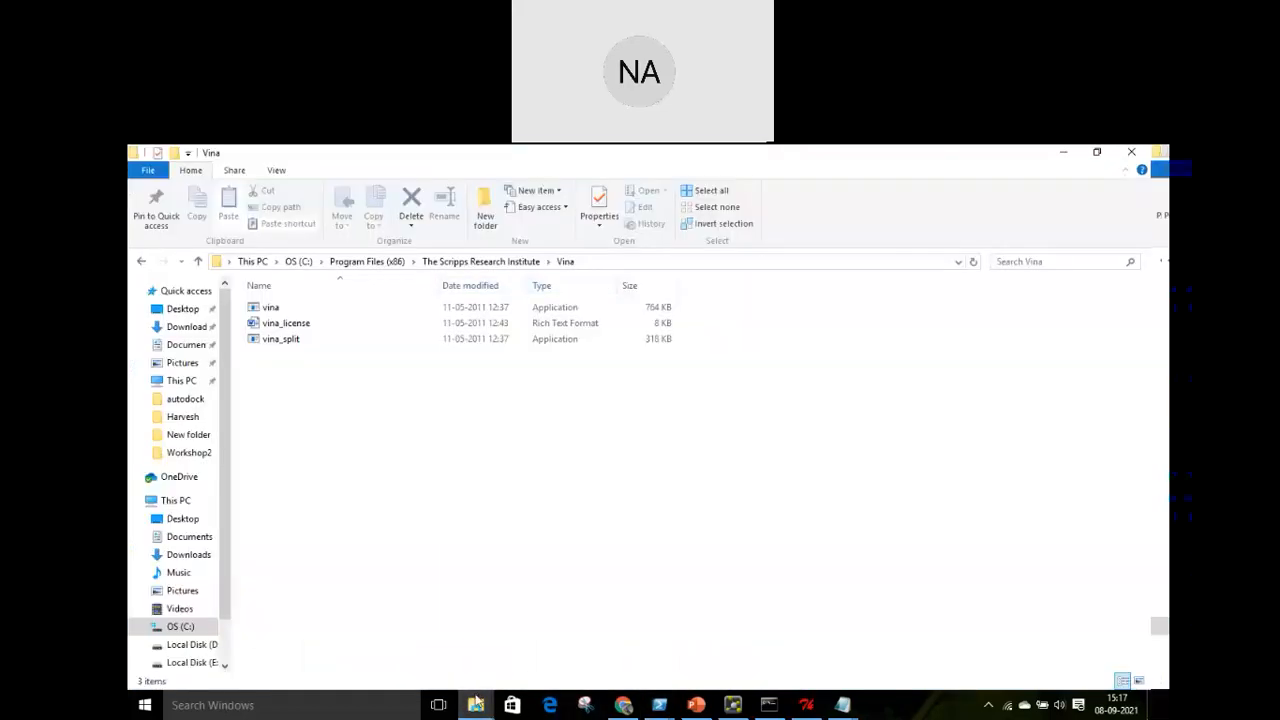
left_click(1131, 152)
mouse_move(476, 705)
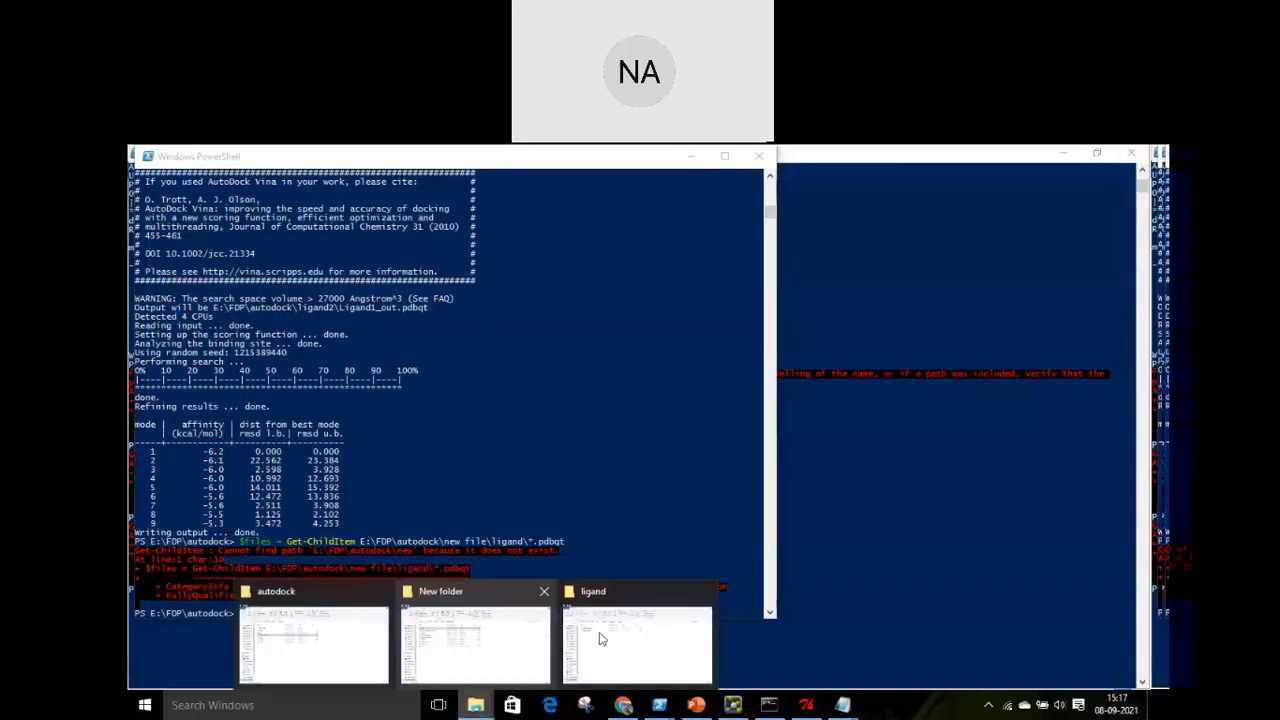
left_click(601, 638)
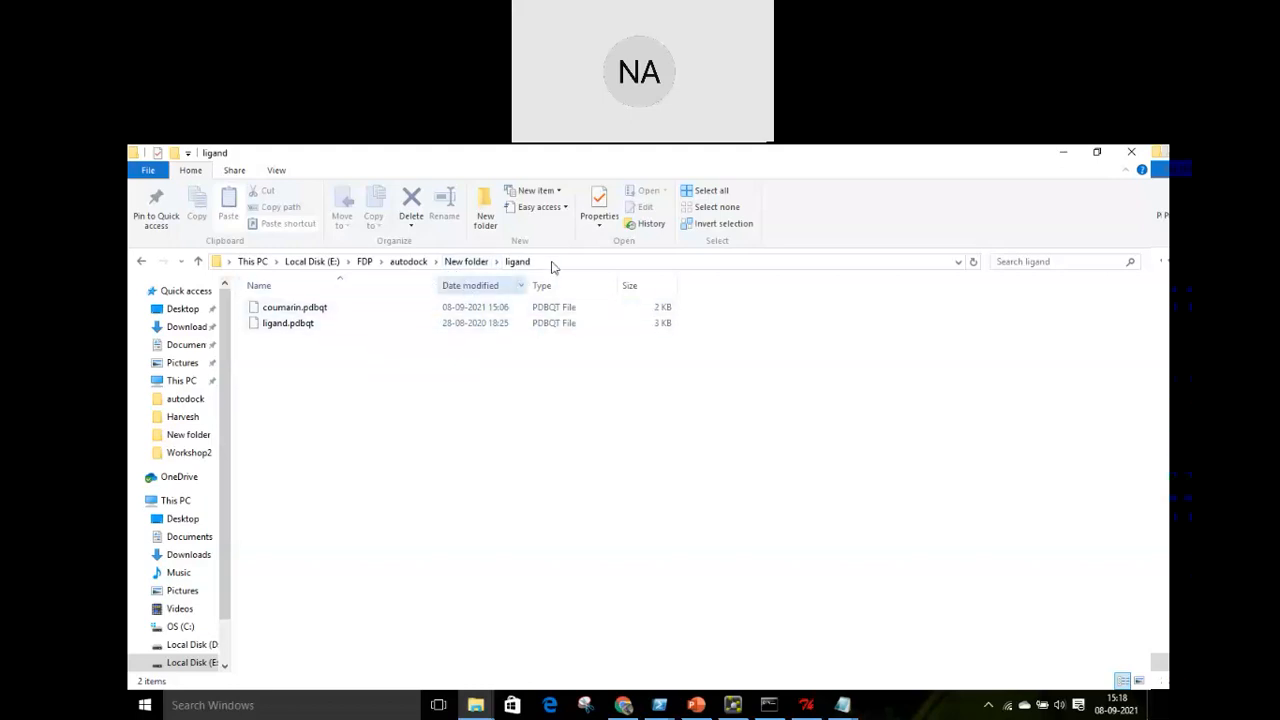
left_click(556, 263)
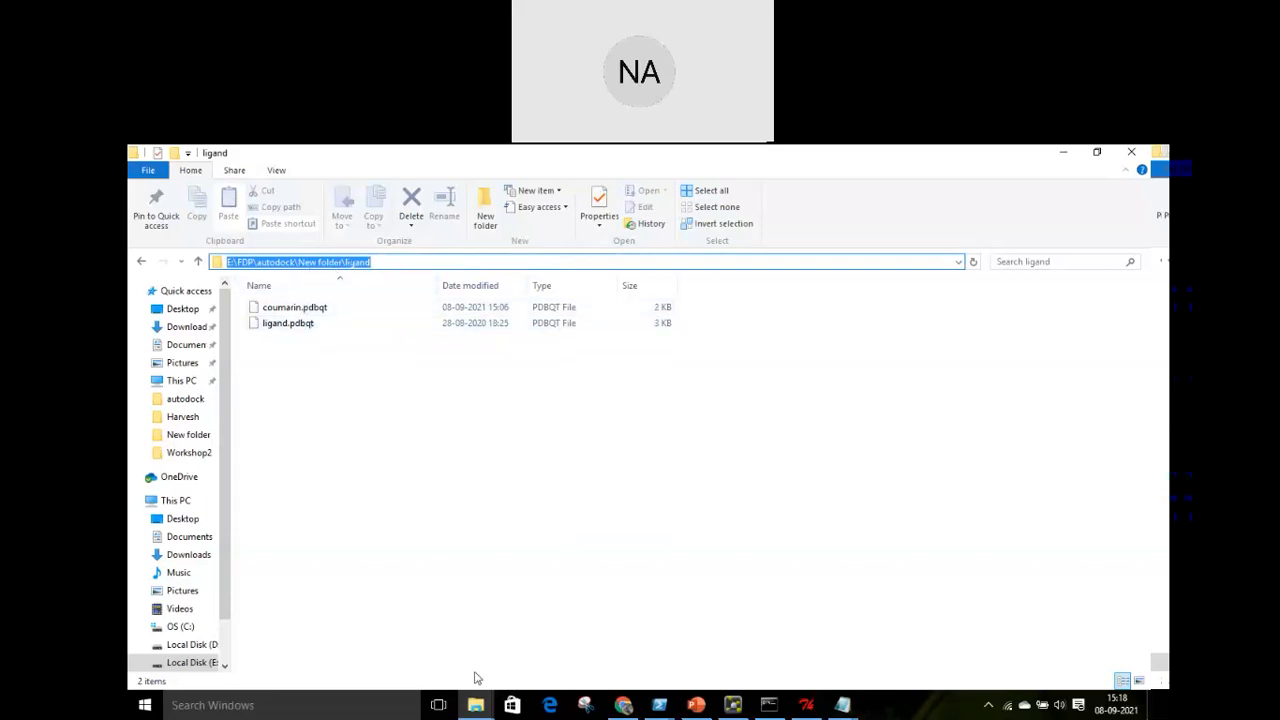
Check New folder inside the autodock folder, return to autodock, and select its full path, E:\FDP\autodock
left_click(477, 707)
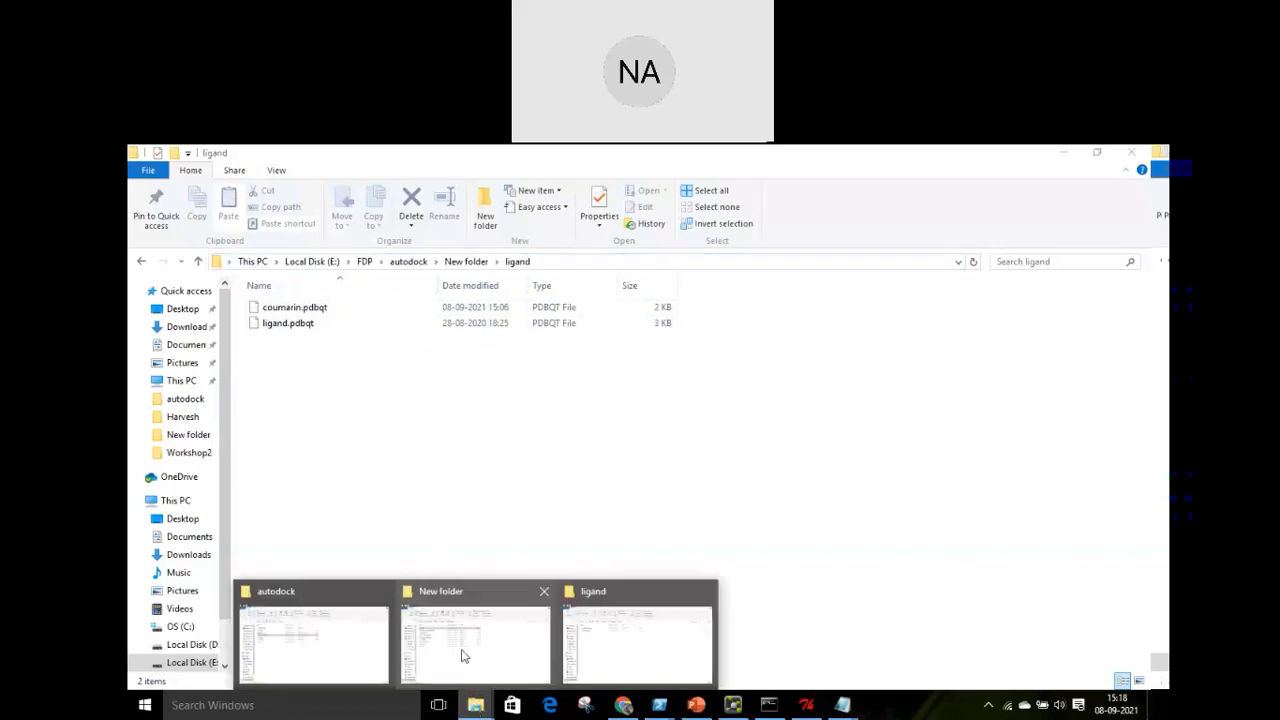
left_click(320, 640)
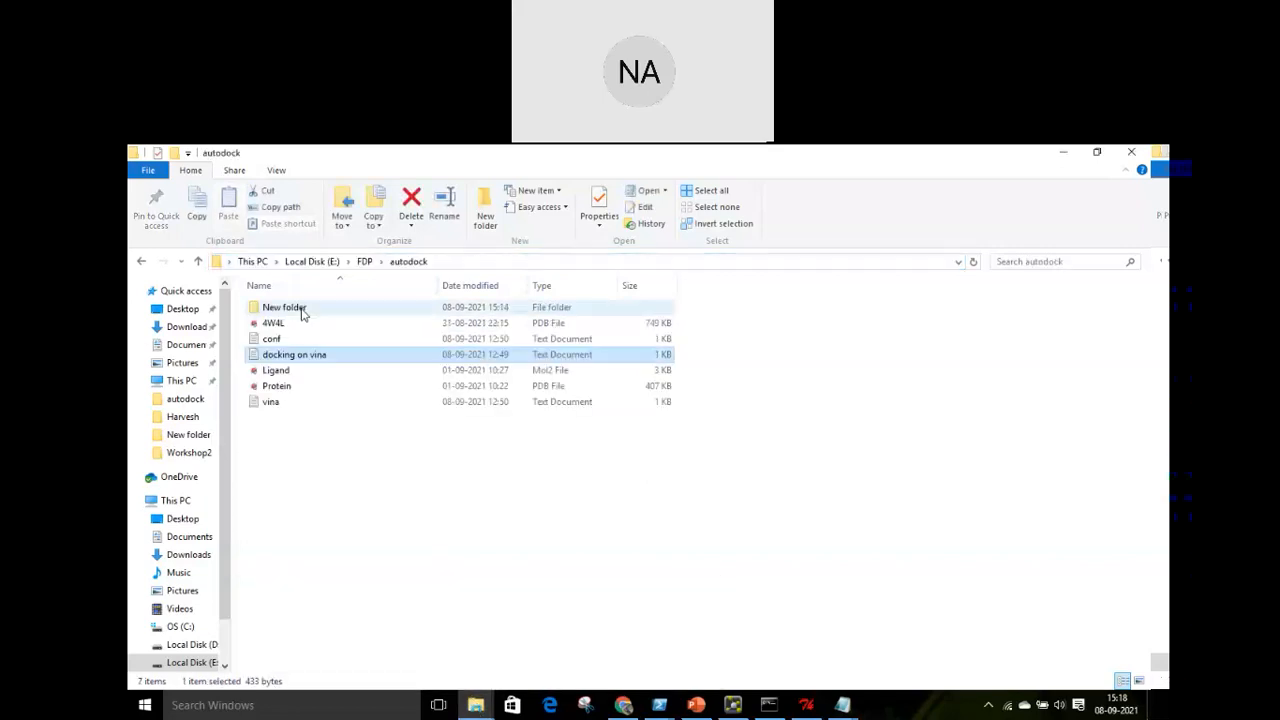
double_click(290, 308)
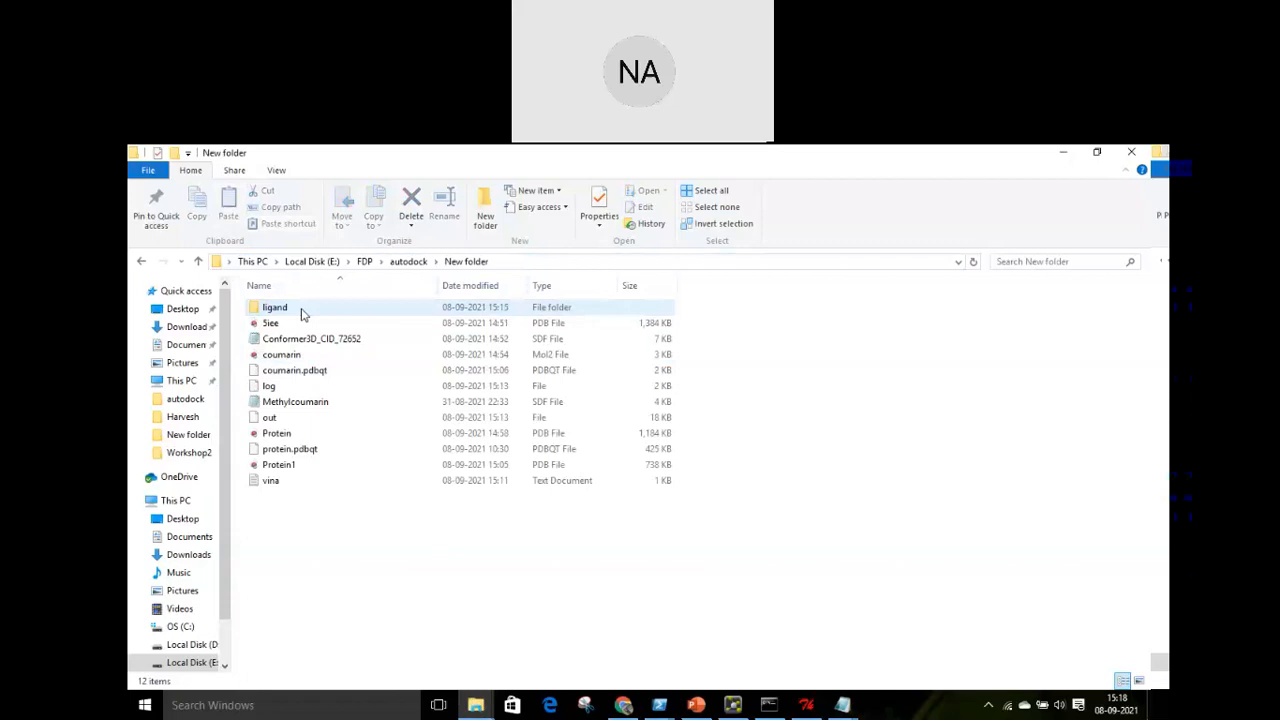
left_click(197, 263)
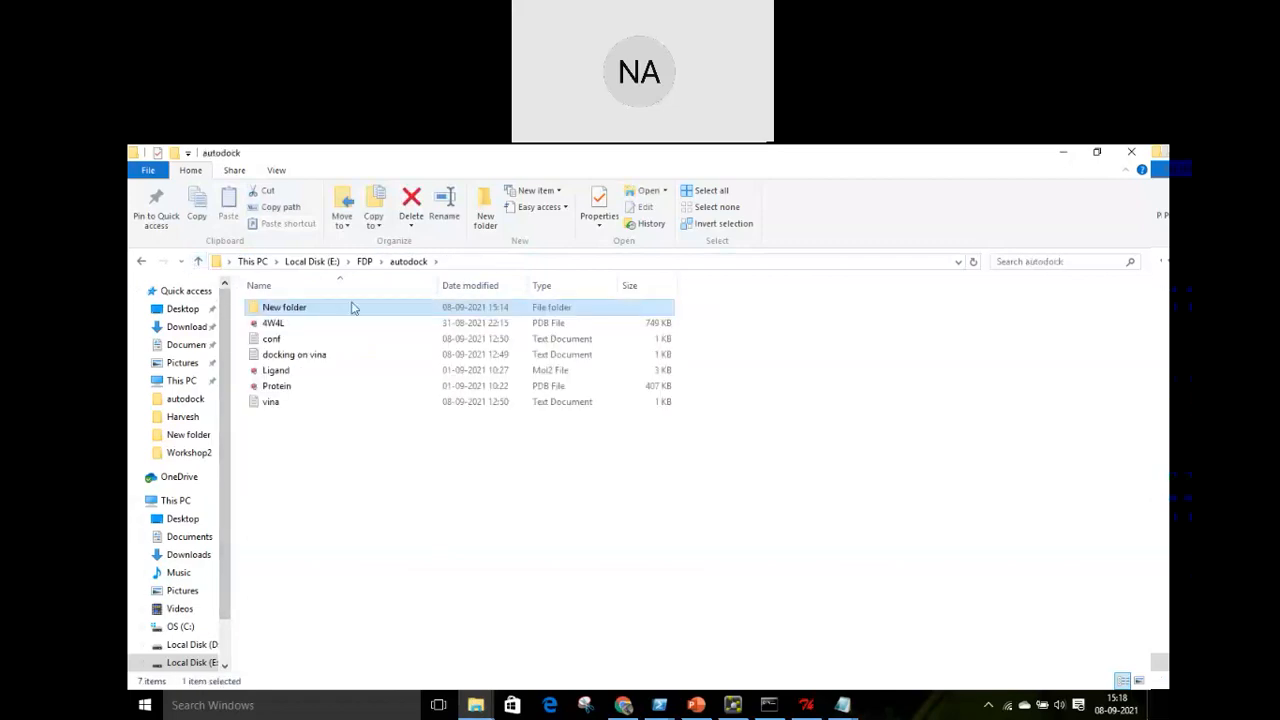
left_click(470, 263)
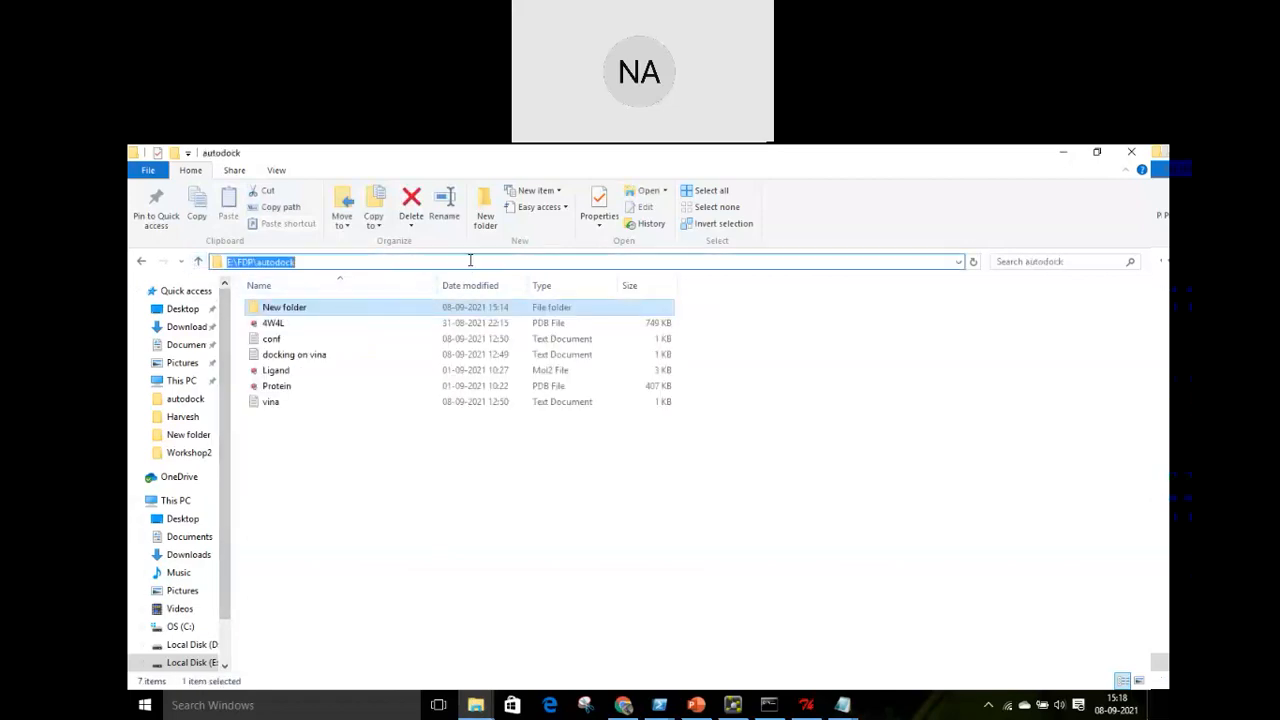
left_click(469, 262)
left_click_drag(305, 261, 212, 264)
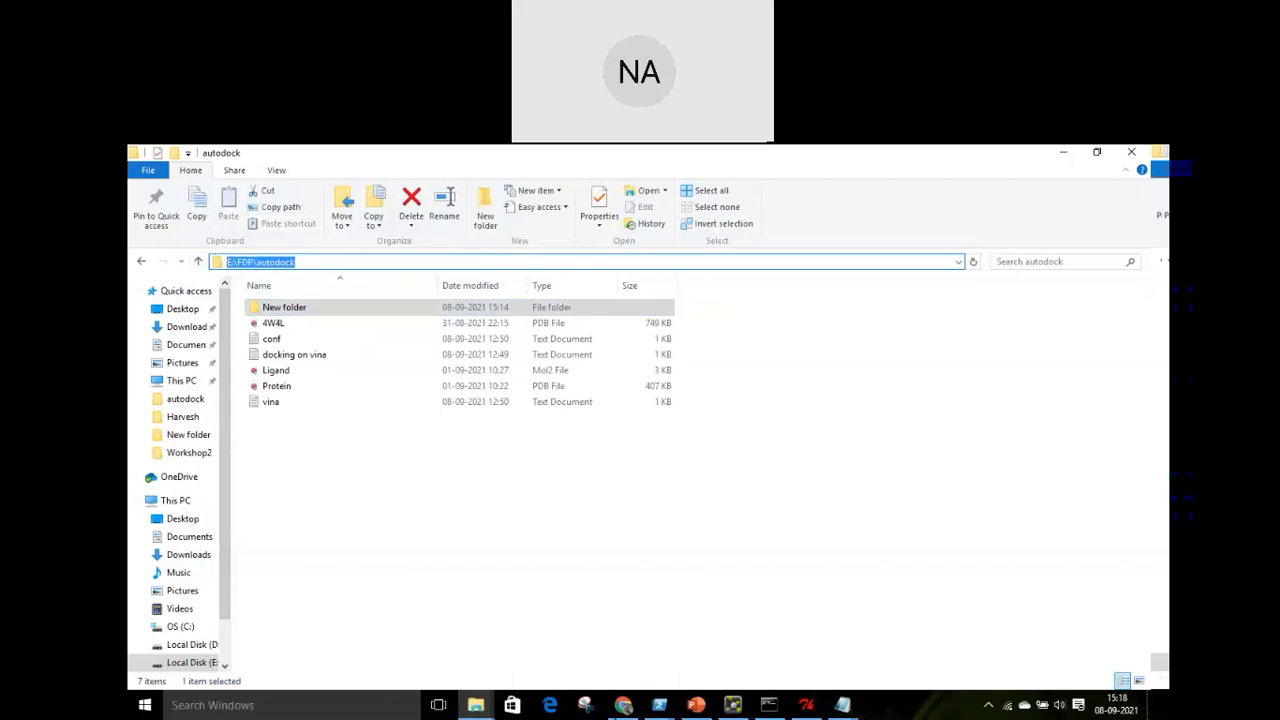
In the PowerShell window at E:\FDP\autodock, recall the ligand2 Get-ChildItem command, replace ligand2 with new folder\ligand, and try to run it
left_click(660, 707)
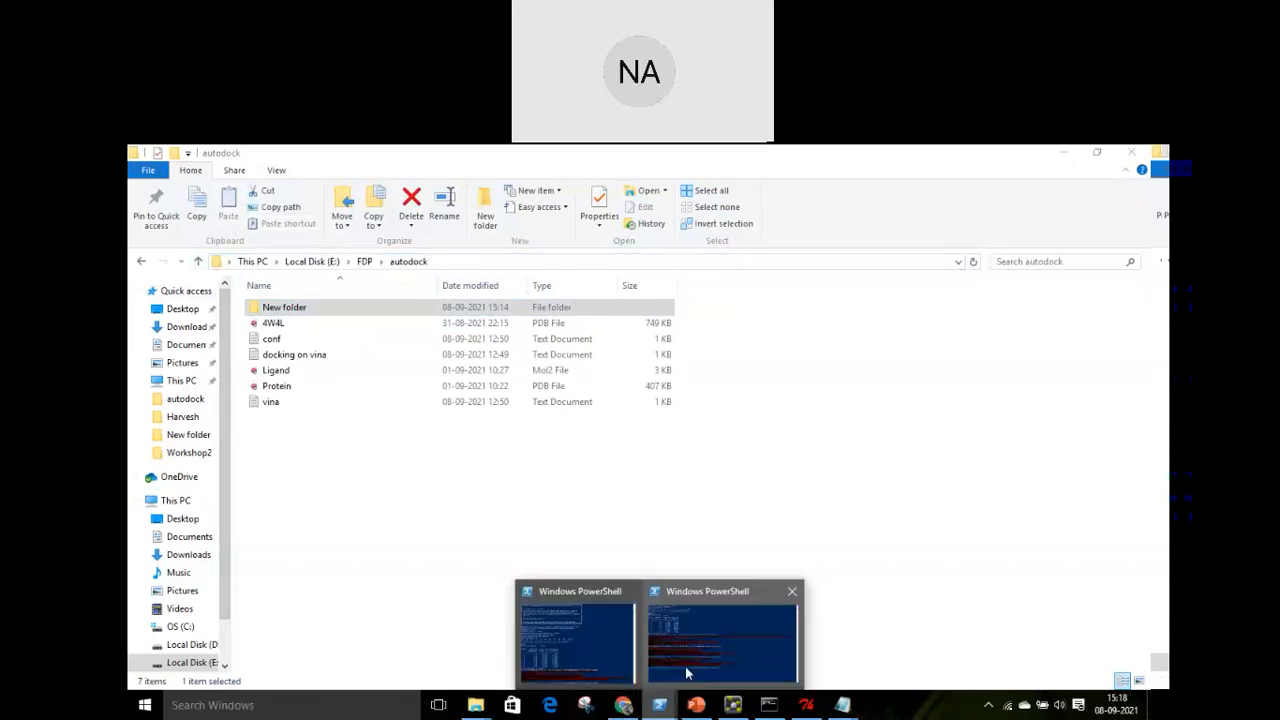
left_click(571, 668)
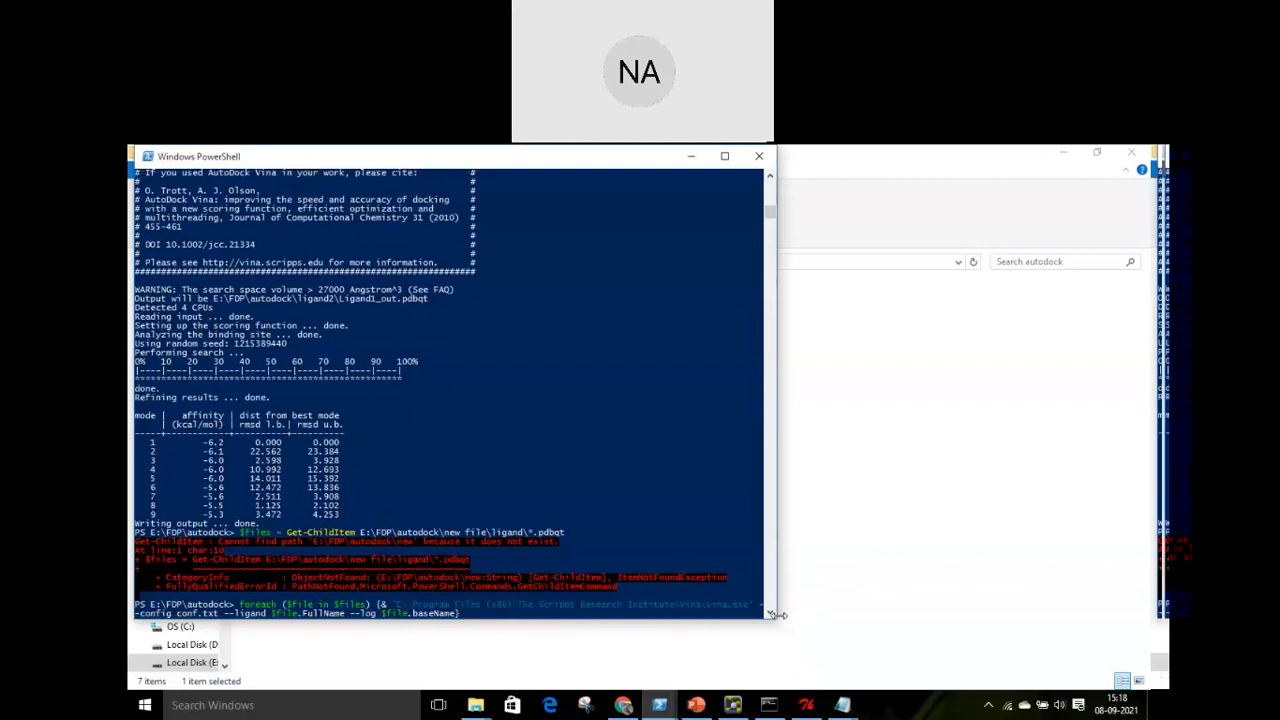
key("Up")
key("Up")
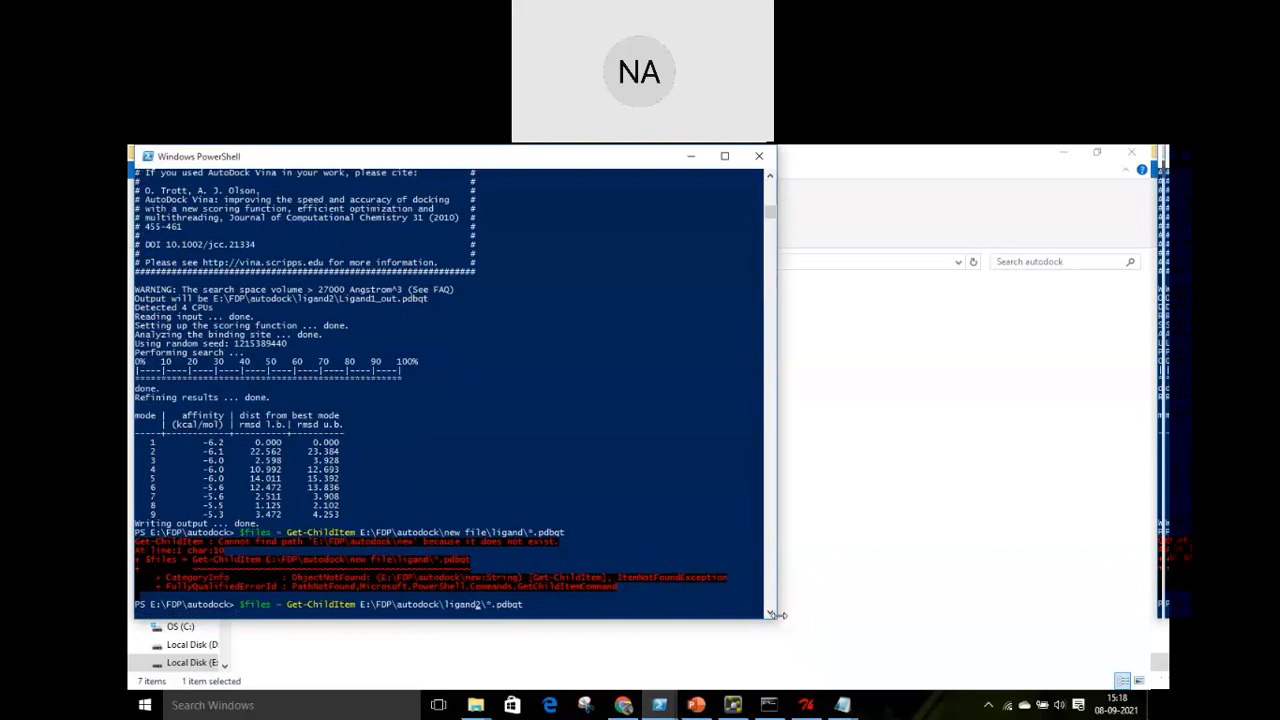
key("Left")
key("Left")
key("Left")
key("Left")
key("Left")
key("Left")
key("Left")
key("Left")
key("BackSpace")
key("BackSpace")
key("BackSpace")
key("BackSpace")
key("BackSpace")
key("BackSpace")
key("BackSpace")
type("new folder\\ligand\\")
key("Return")
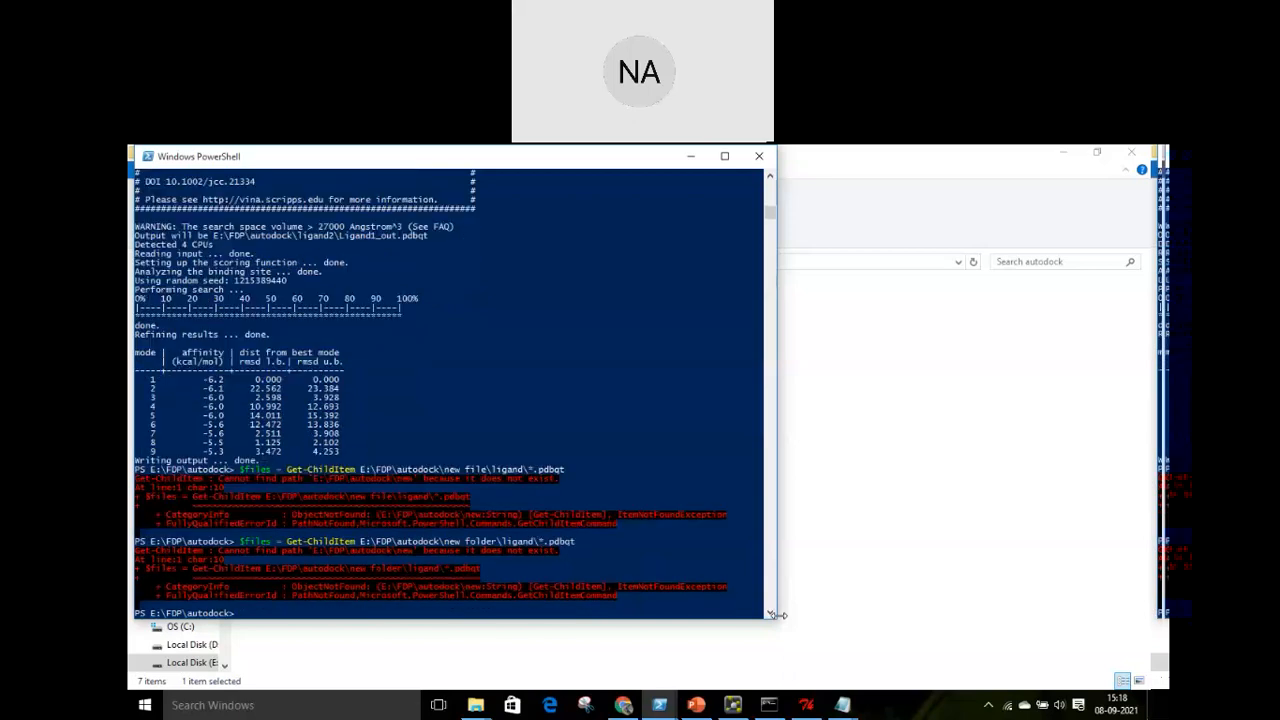
Recall and copy the command $files = Get-ChildItem E:\FDP\autodock\new folder\ligand\*.pdbqt
key("Up")
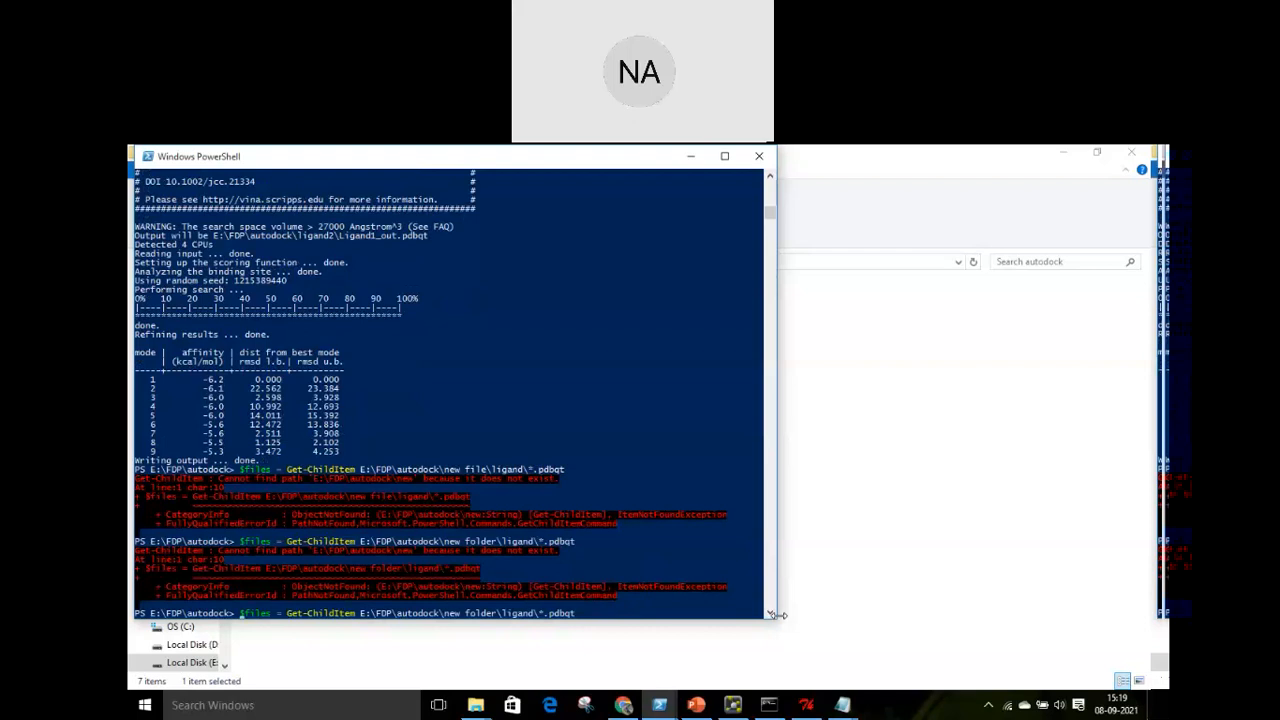
left_click_drag(579, 613, 241, 408)
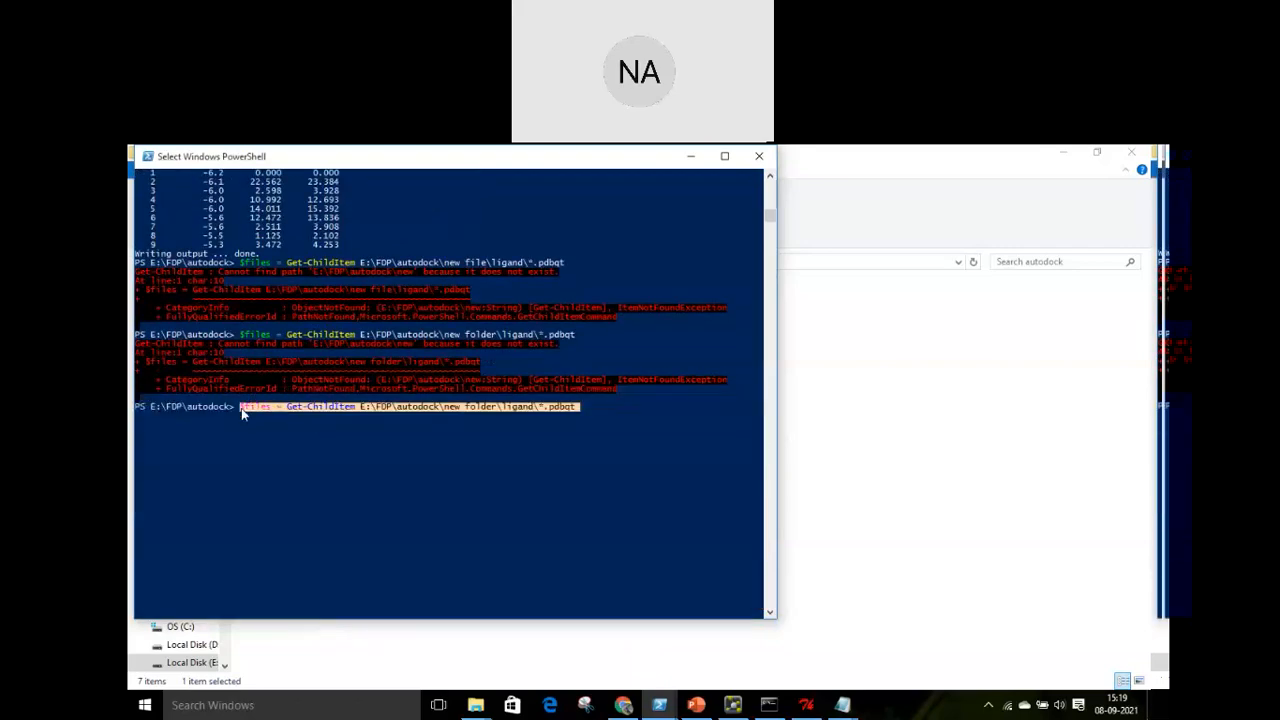
right_click(643, 491)
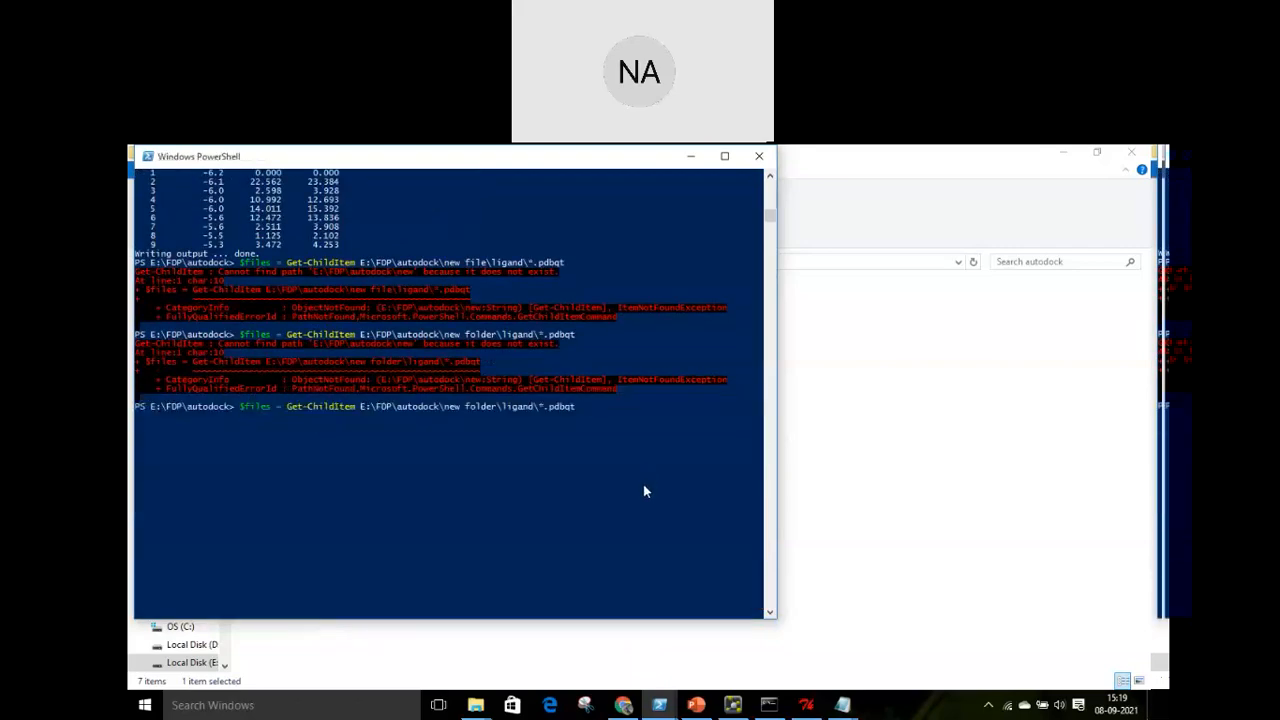
In the PowerShell window at E:\FDP\autodock\New folder, replace the pending command with the copied $files = Get-ChildItem command and try to run it
left_click(670, 705)
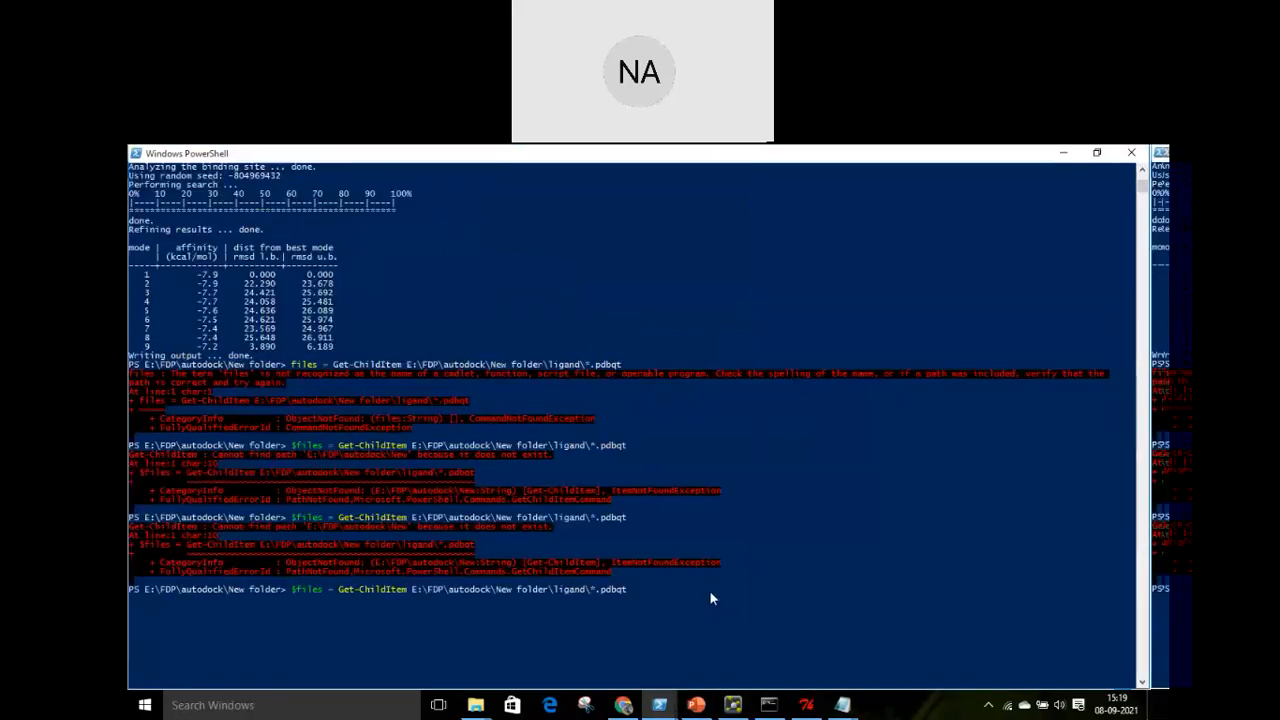
key("BackSpace")
key("BackSpace")
key("BackSpace")
key("BackSpace")
key("BackSpace")
key("BackSpace")
key("BackSpace")
key("BackSpace")
key("BackSpace")
key("BackSpace")
key("BackSpace")
key("BackSpace")
key("BackSpace")
key("BackSpace")
key("BackSpace")
key("BackSpace")
key("BackSpace")
key("BackSpace")
key("BackSpace")
key("BackSpace")
key("BackSpace")
key("BackSpace")
key("BackSpace")
key("BackSpace")
key("BackSpace")
key("BackSpace")
key("BackSpace")
key("BackSpace")
key("BackSpace")
key("BackSpace")
key("BackSpace")
key("BackSpace")
key("BackSpace")
key("BackSpace")
key("BackSpace")
key("BackSpace")
key("BackSpace")
key("BackSpace")
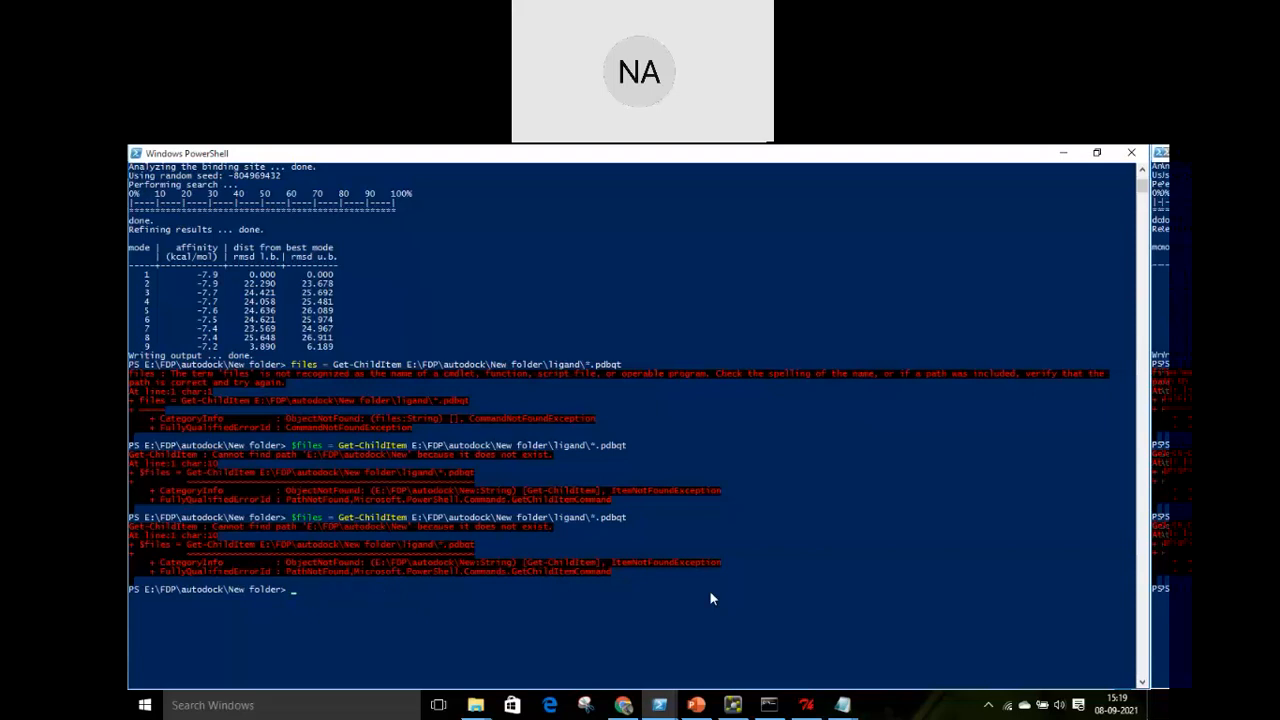
right_click(370, 592)
key("Return")
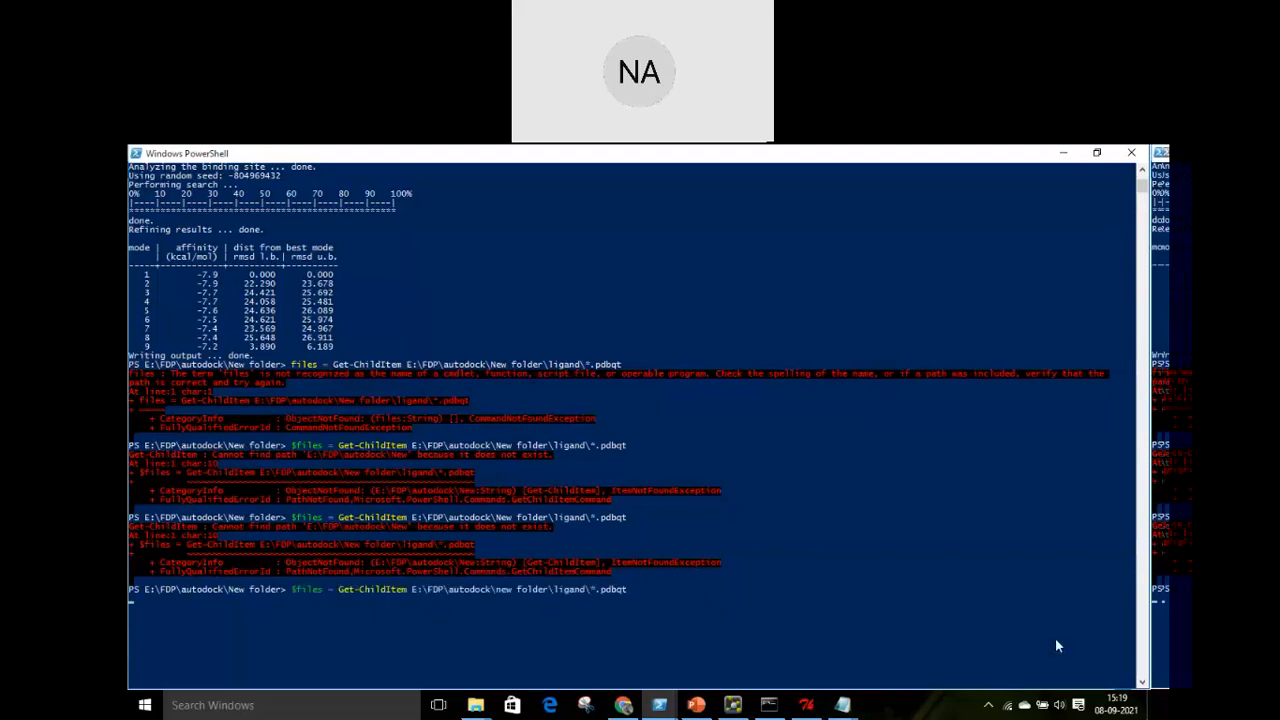
key("Up")
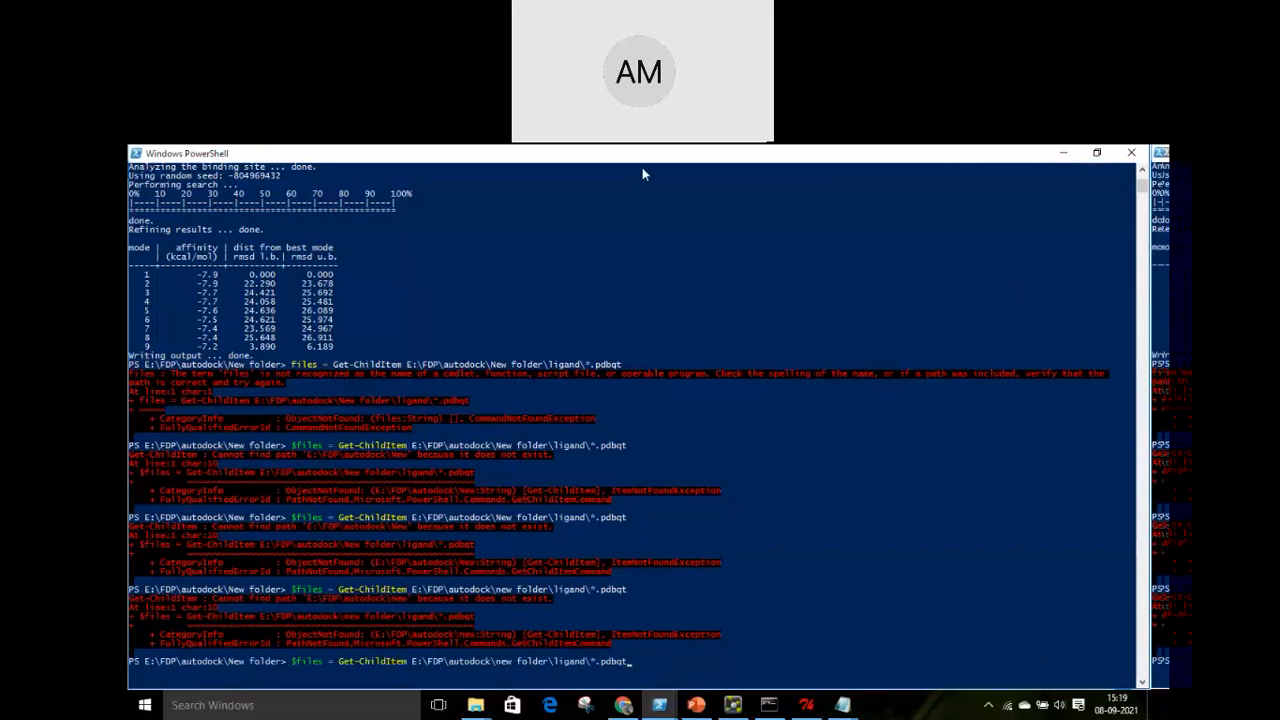
Close the PowerShell window and the File Explorer windows for the autodock and ligand folders
key("alt+Tab")
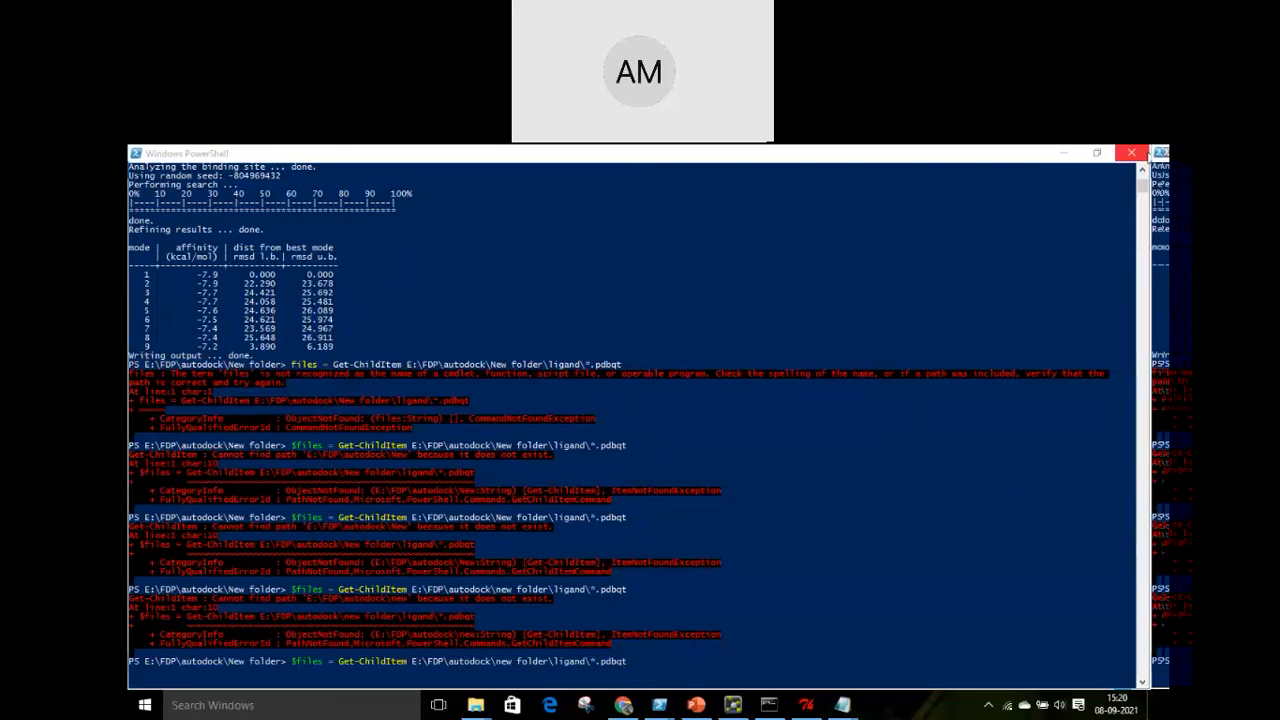
left_click(1097, 153)
left_click(760, 154)
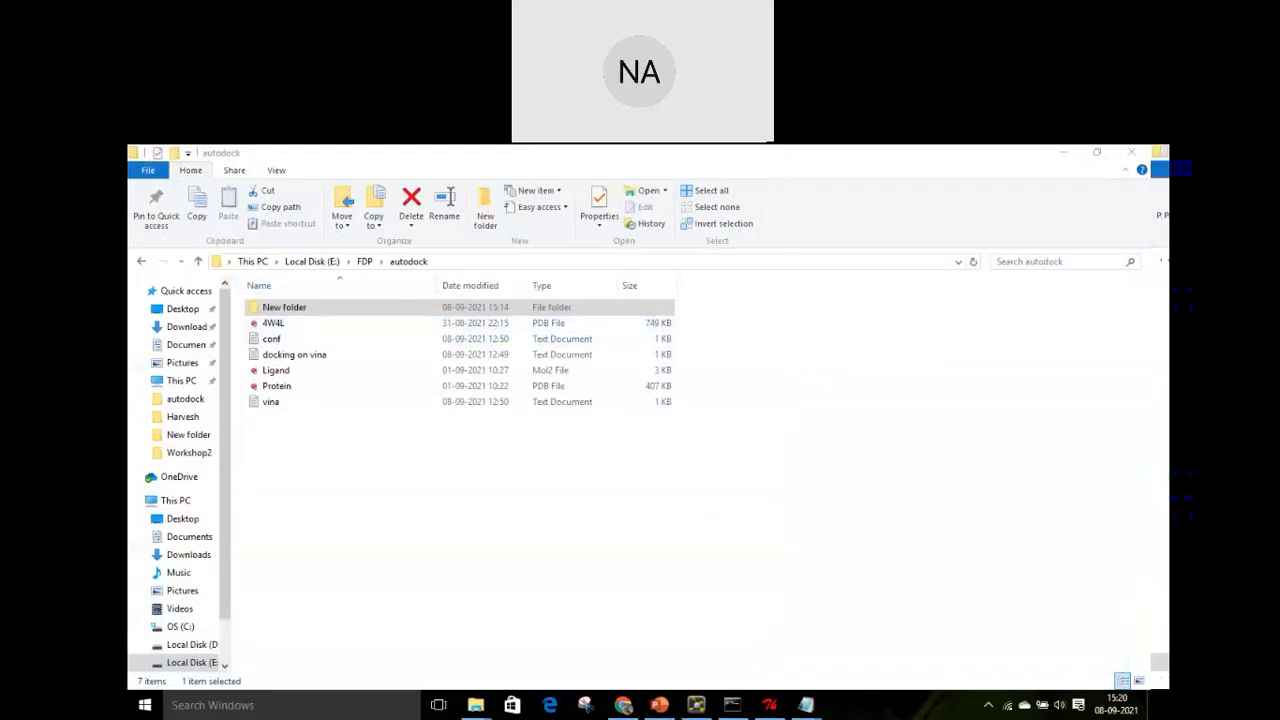
left_click(1133, 152)
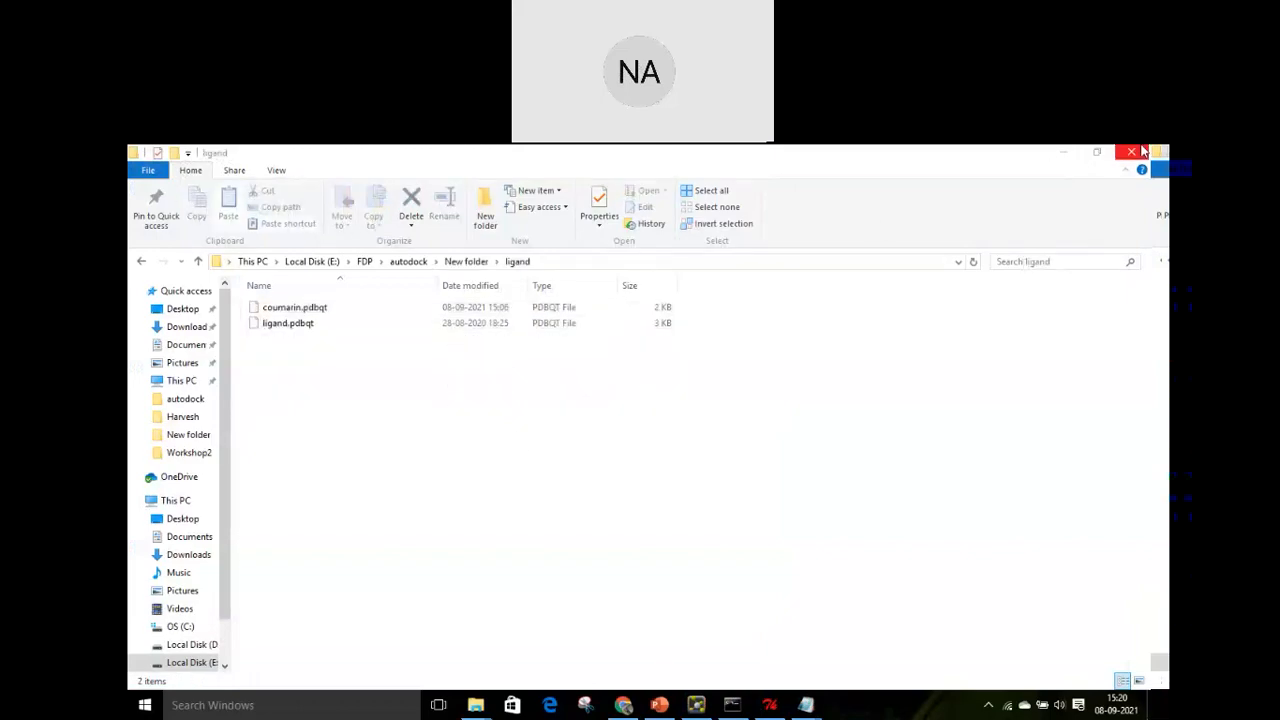
left_click(1142, 150)
left_click(948, 257)
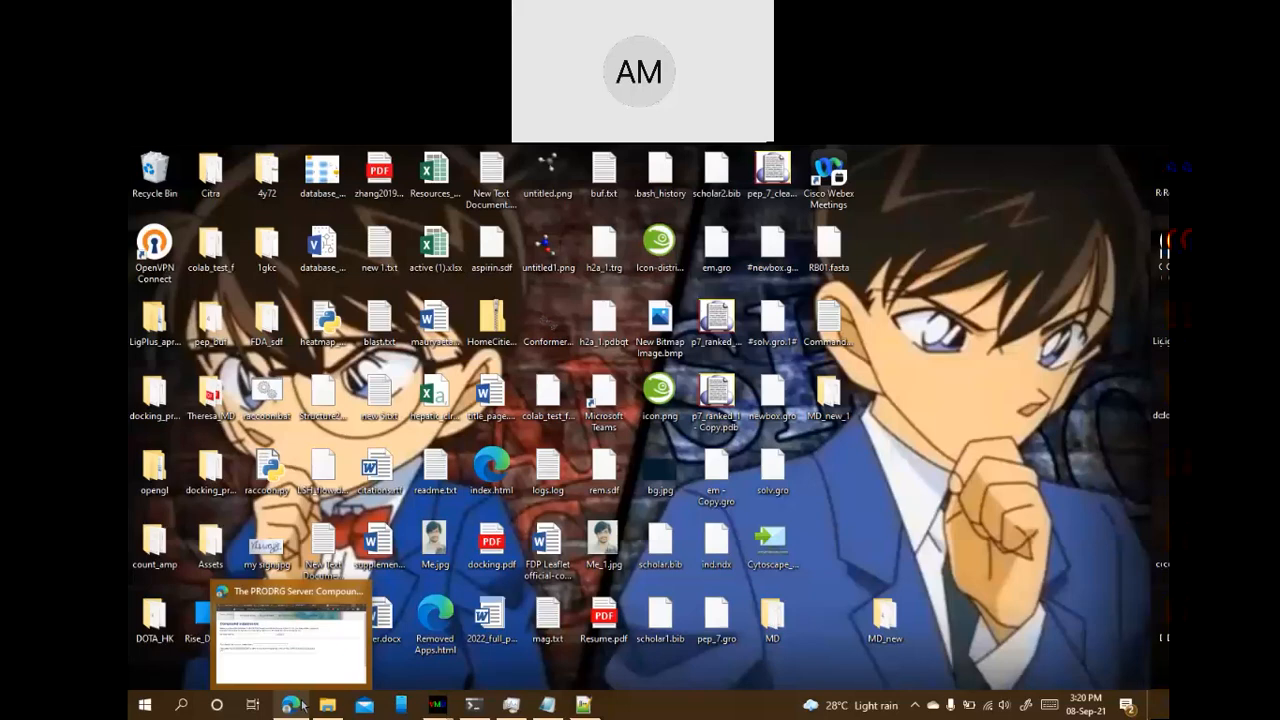
left_click(293, 705)
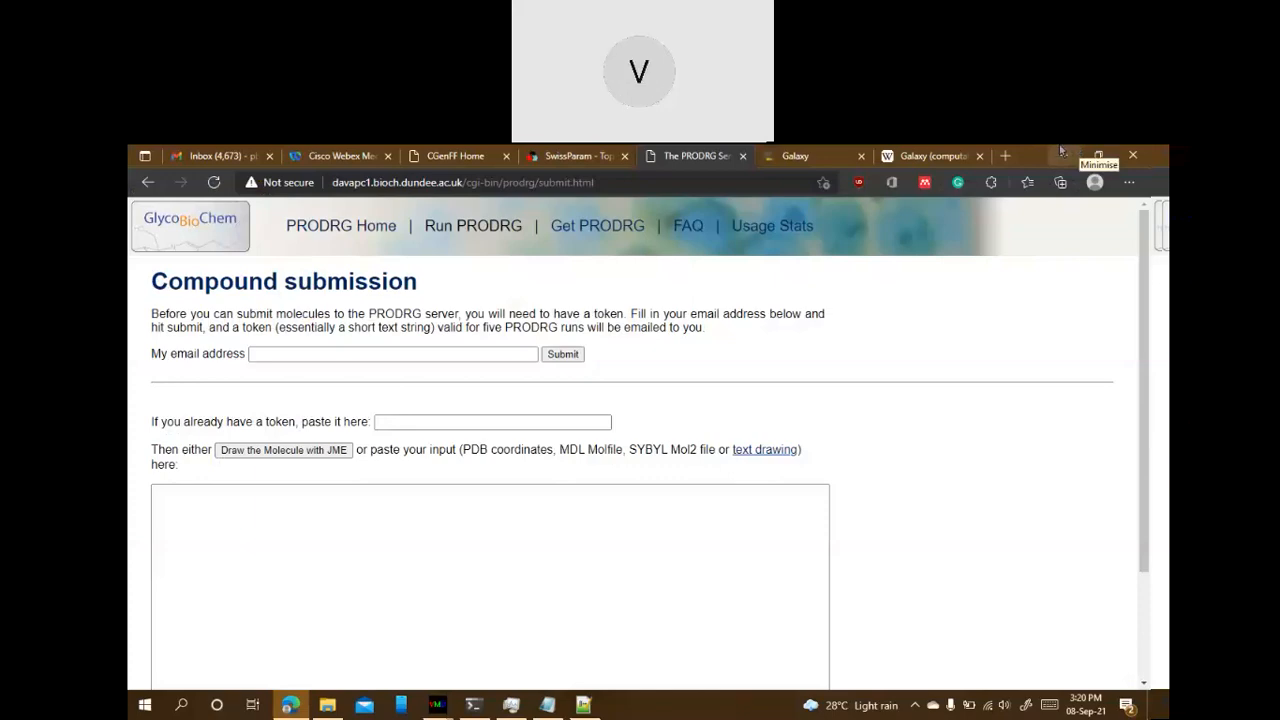
left_click(1062, 150)
Switch to VMD and arrange its OpenGL display and main window alongside the Desktop folder MD_new
mouse_move(437, 705)
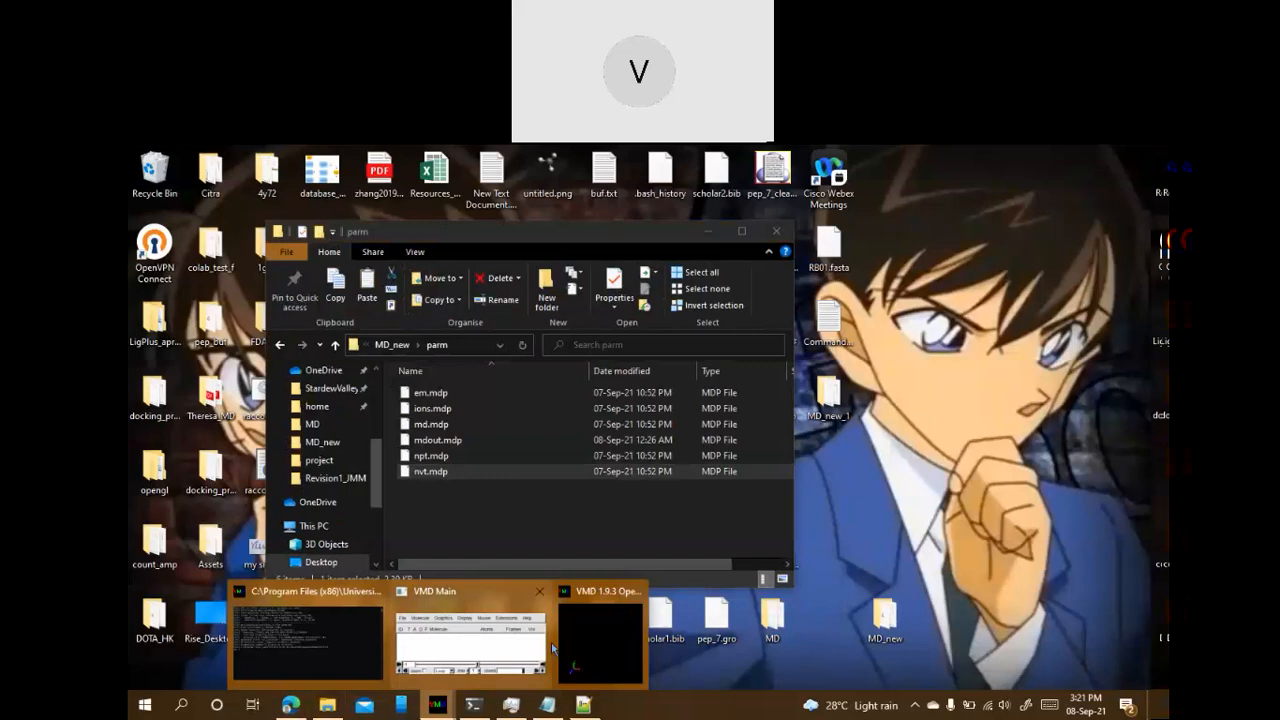
left_click(565, 648)
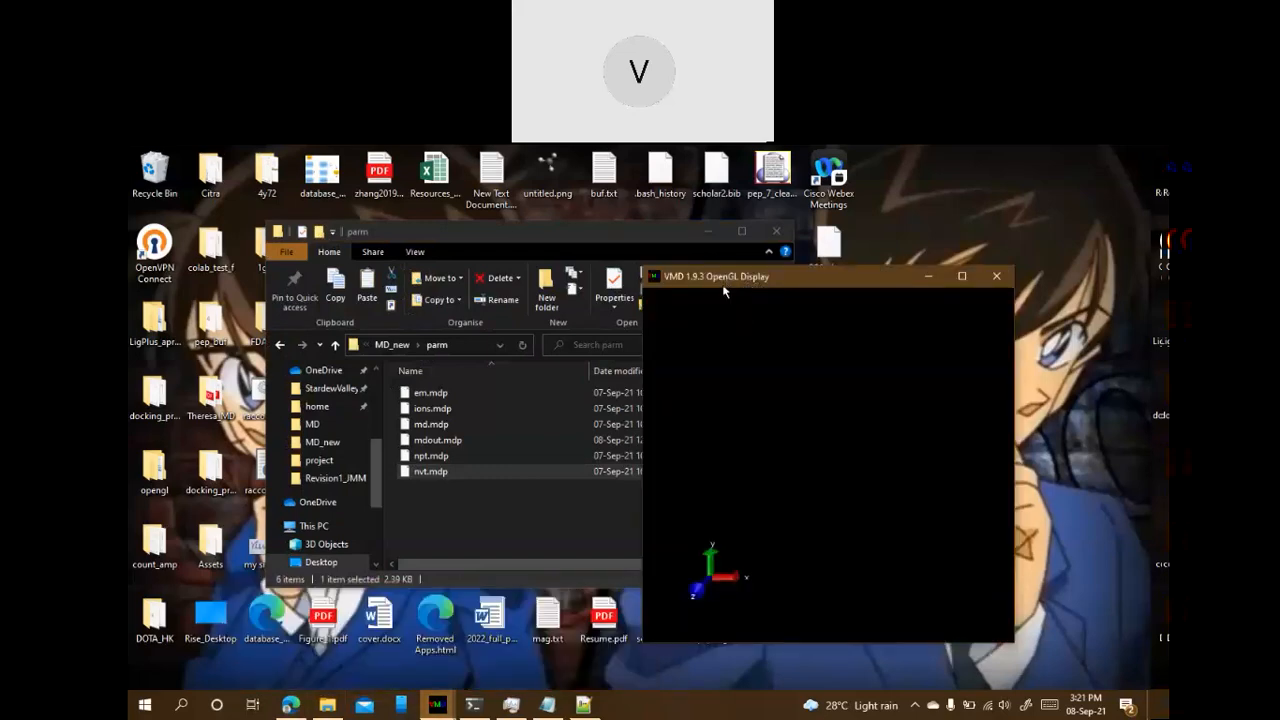
left_click(335, 344)
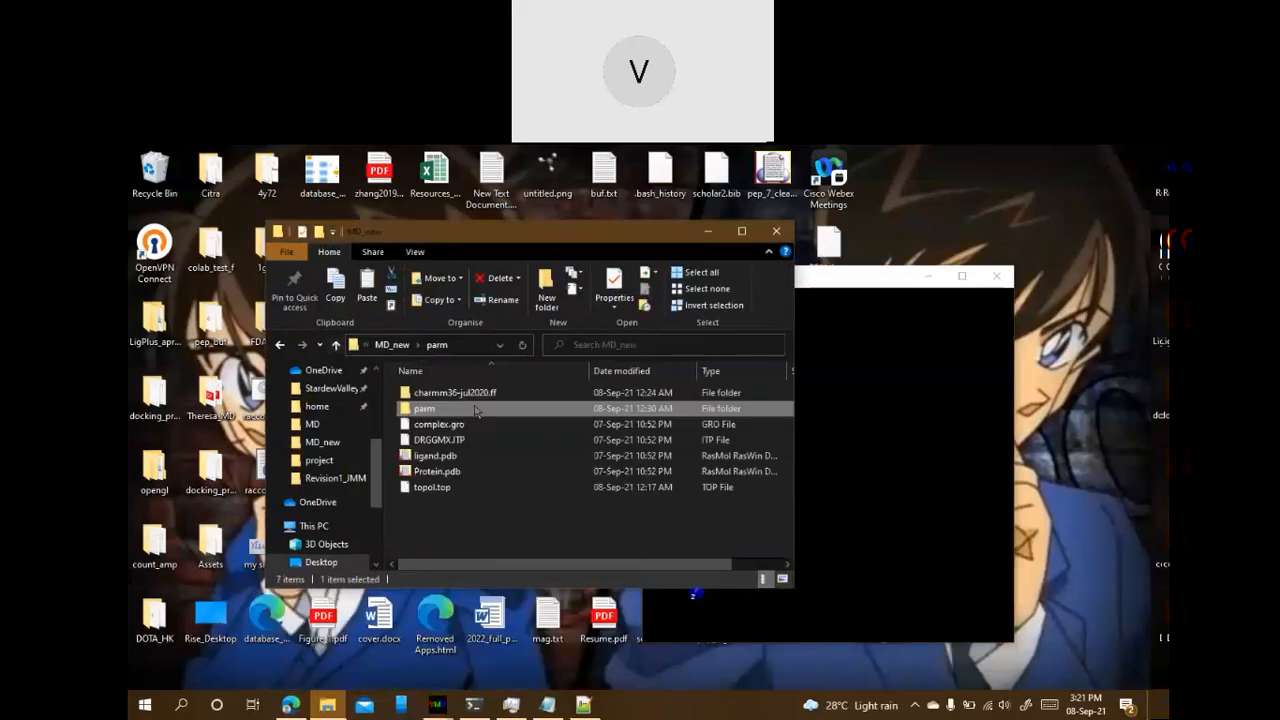
left_click_drag(528, 233, 446, 223)
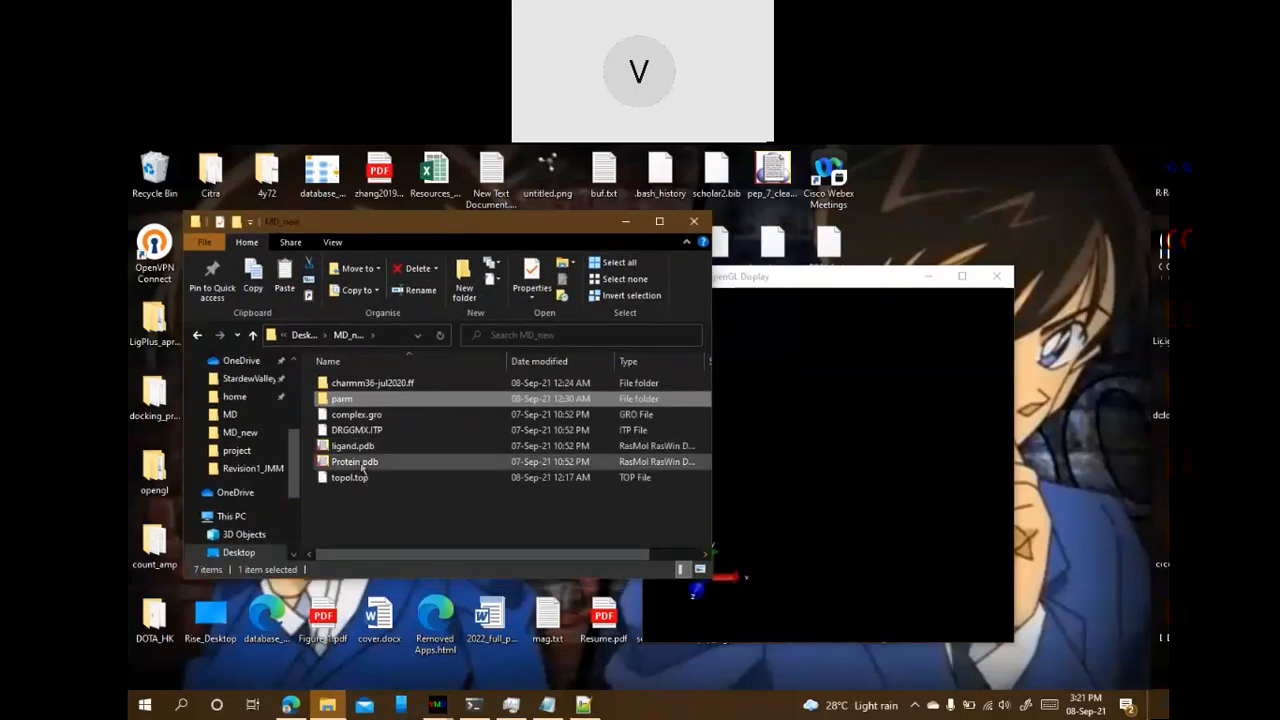
left_click(438, 705)
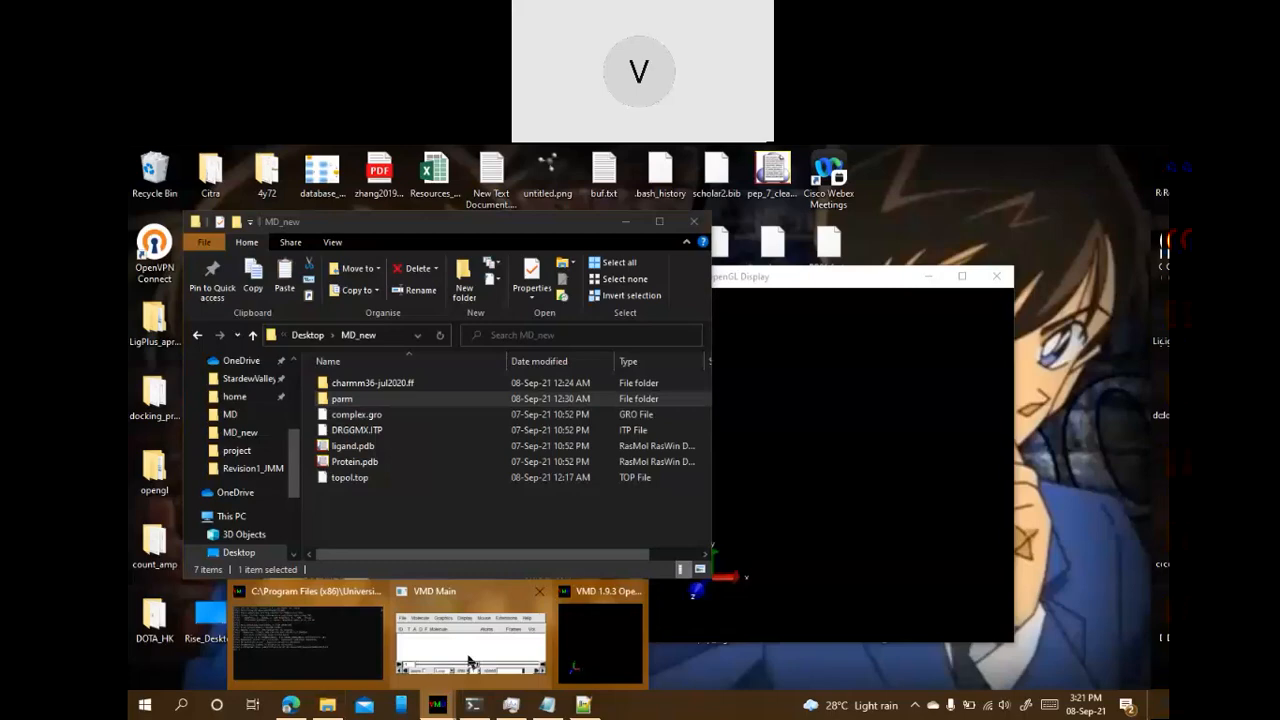
left_click(470, 662)
left_click_drag(680, 371, 630, 373)
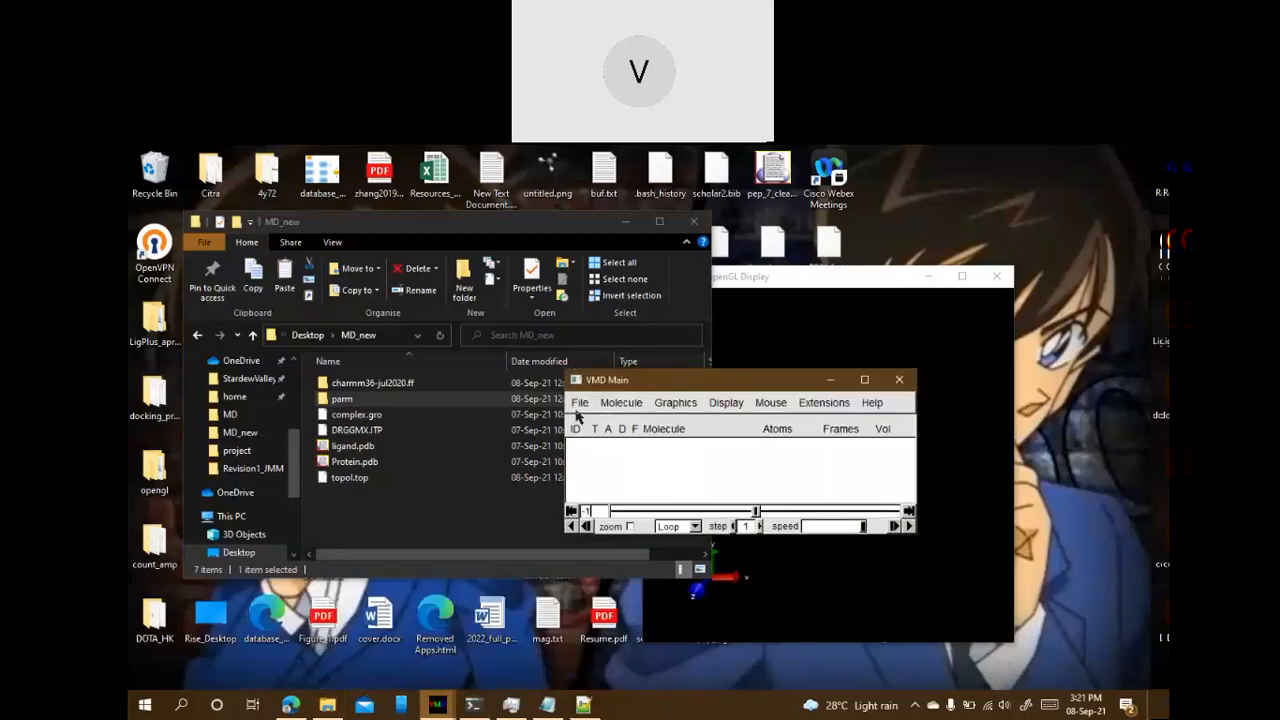
Load Protein.pdb from the MD_new folder as a new molecule in VMD and enlarge it in the display
left_click(580, 402)
left_click(604, 422)
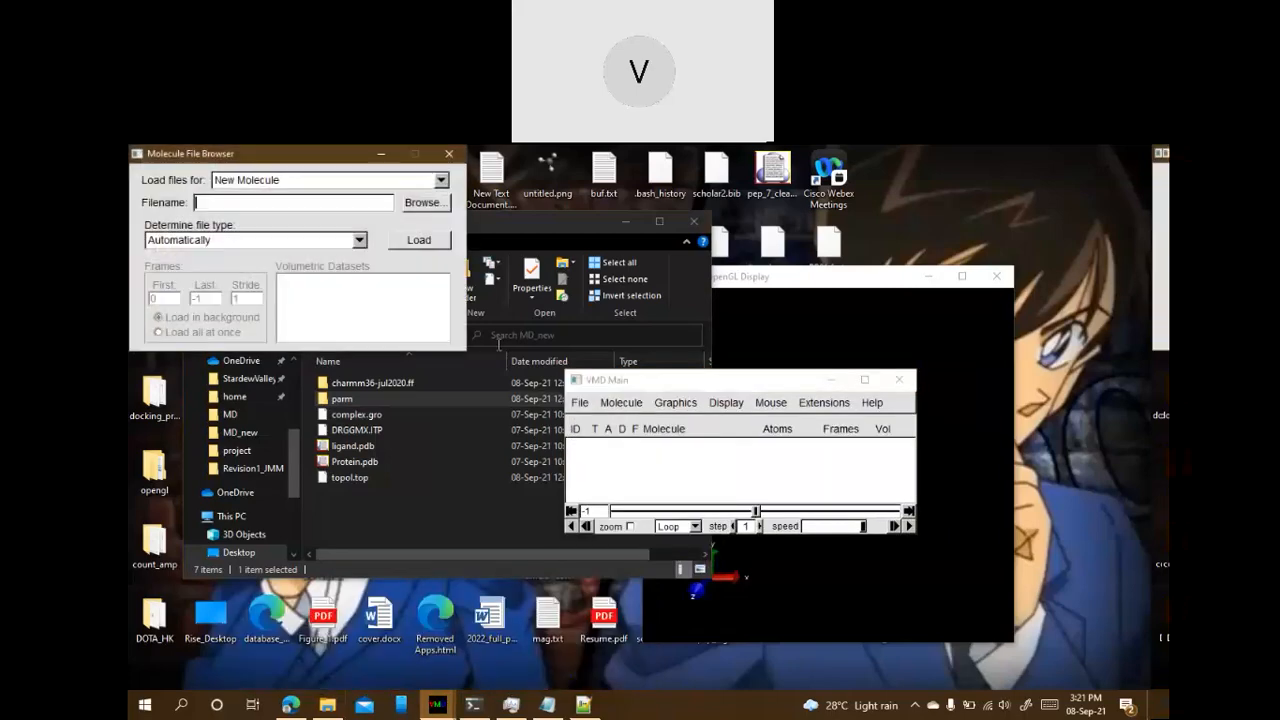
left_click(416, 204)
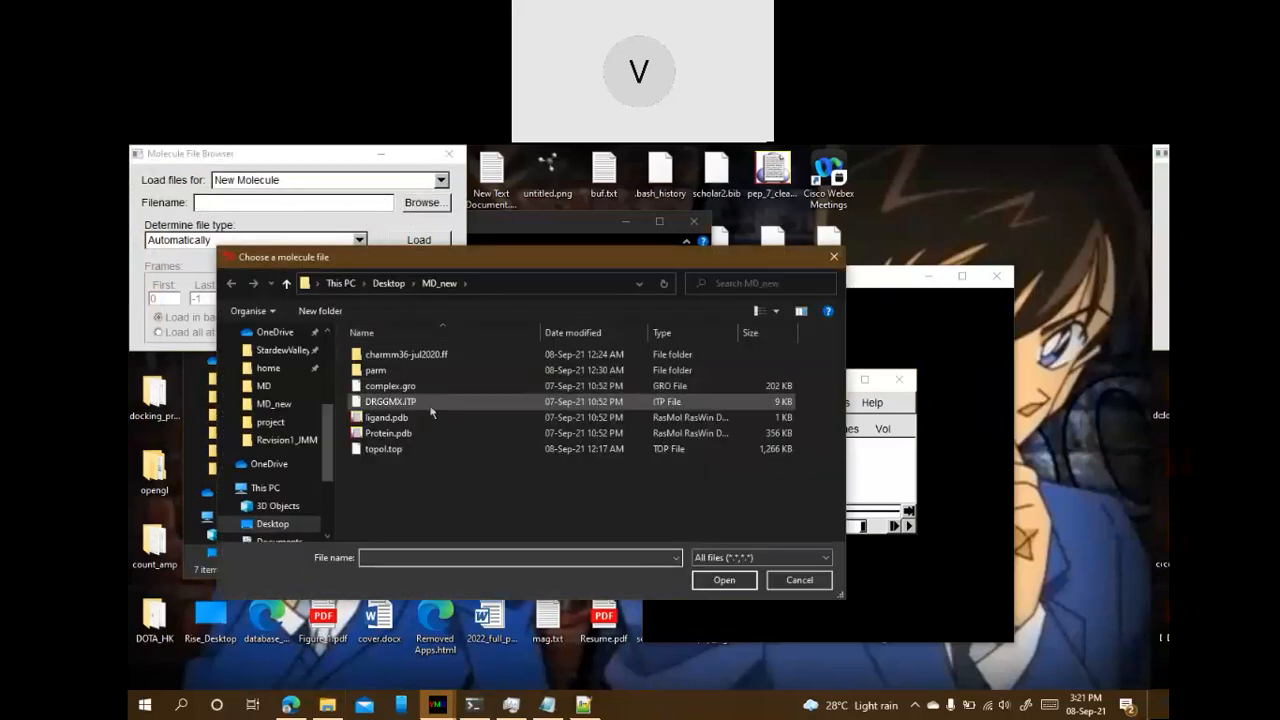
left_click(390, 433)
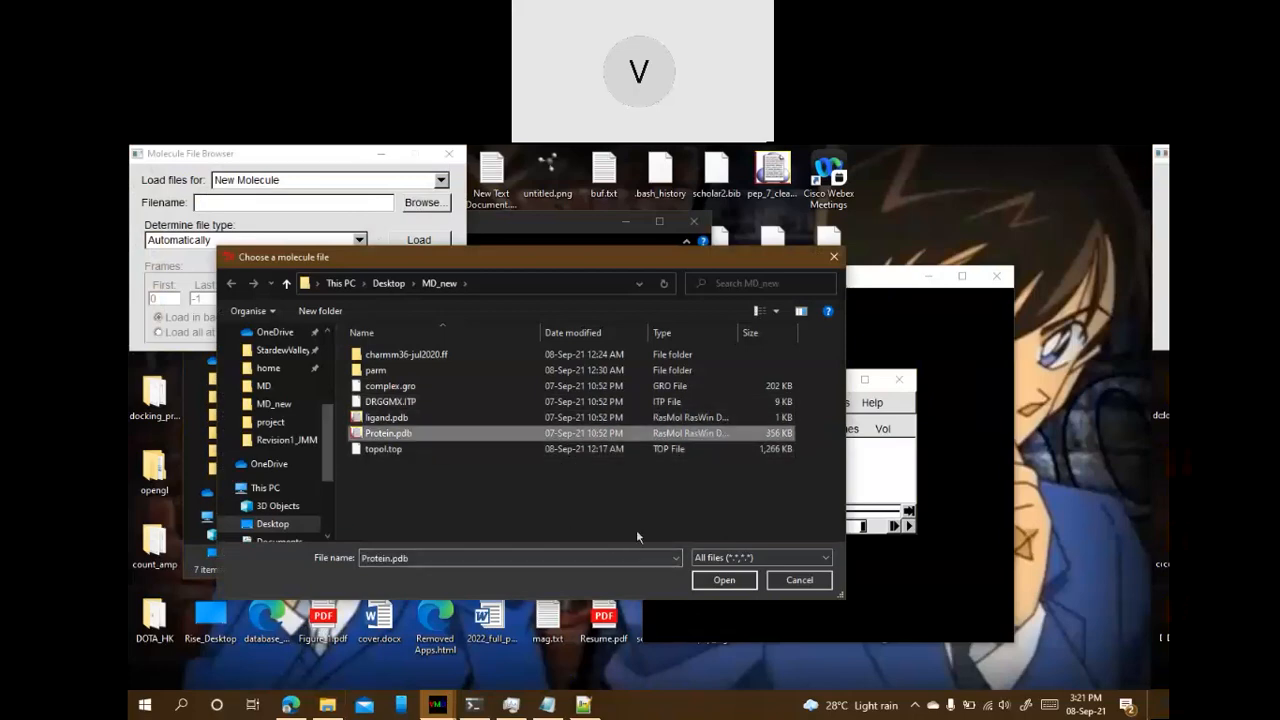
left_click(722, 582)
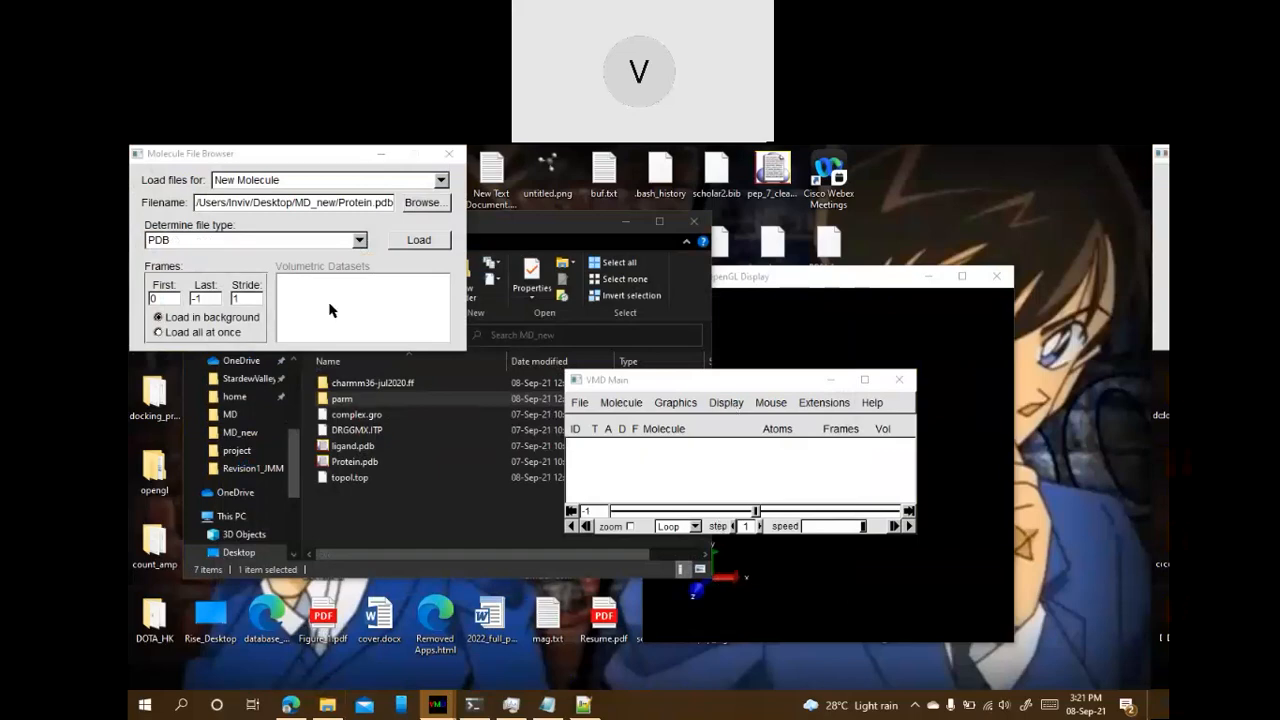
left_click(418, 241)
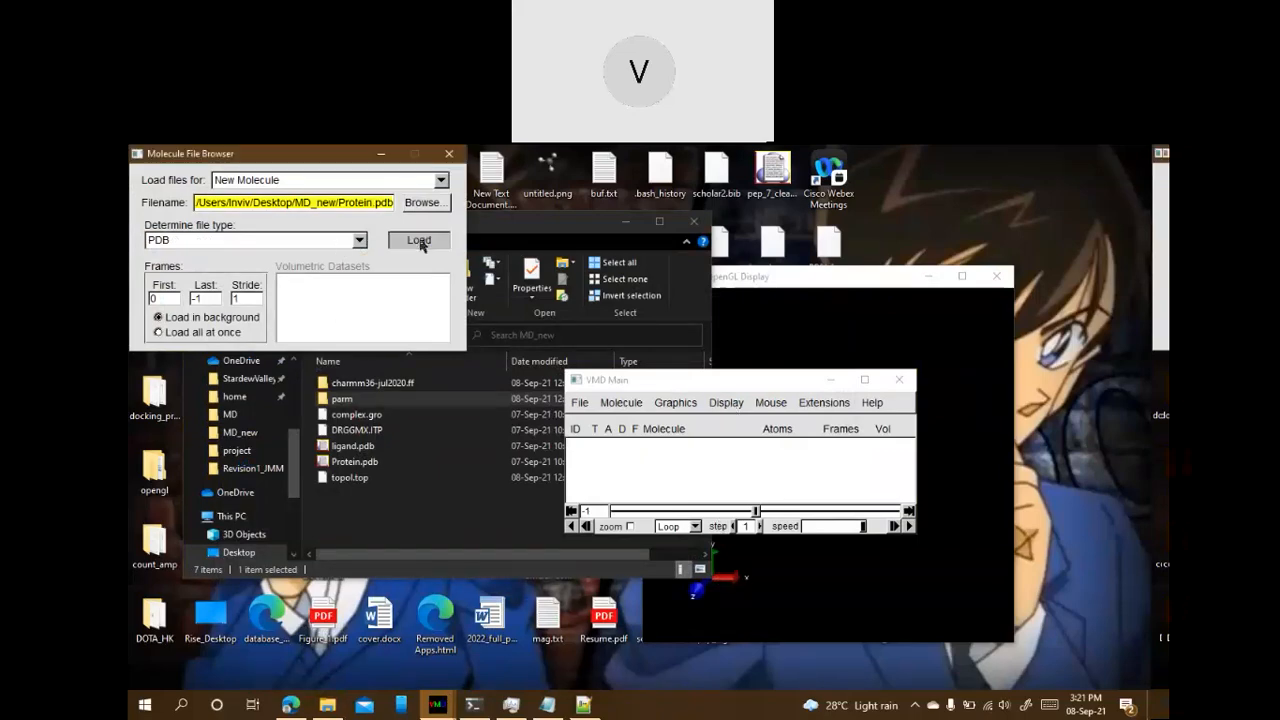
left_click_drag(709, 389, 478, 445)
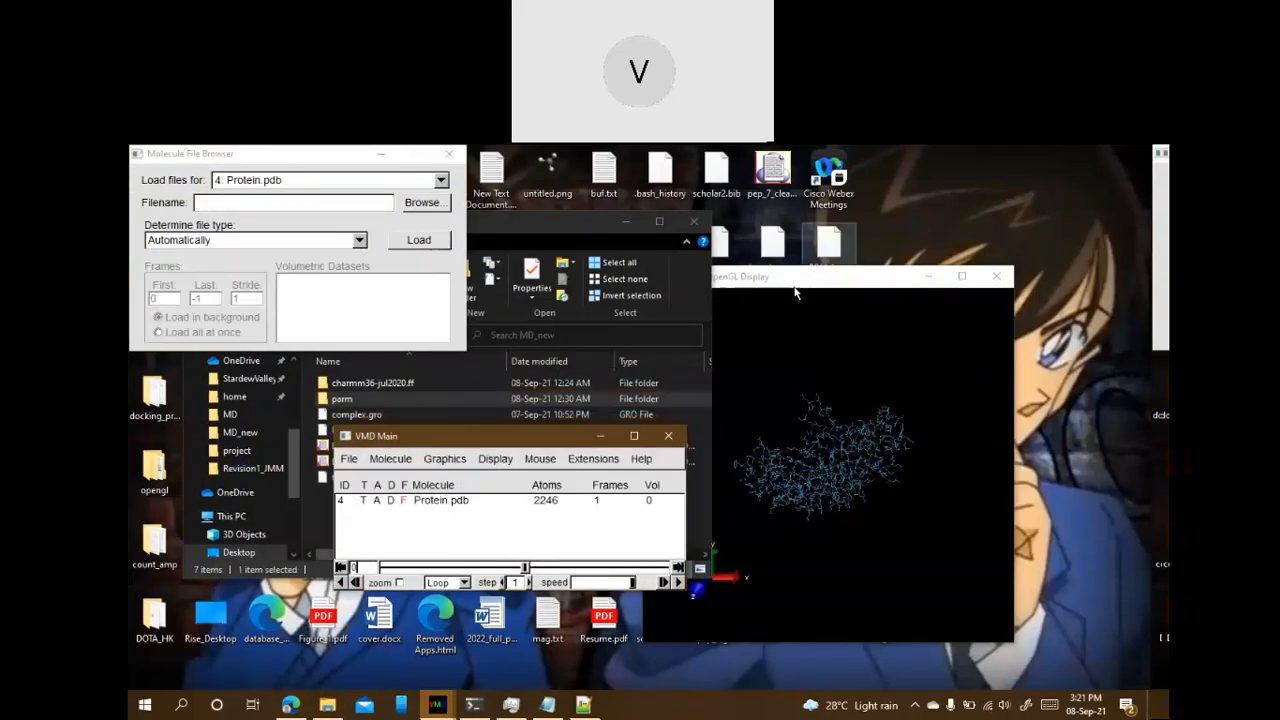
left_click_drag(790, 282, 710, 254)
scroll(760, 423, "up", 2)
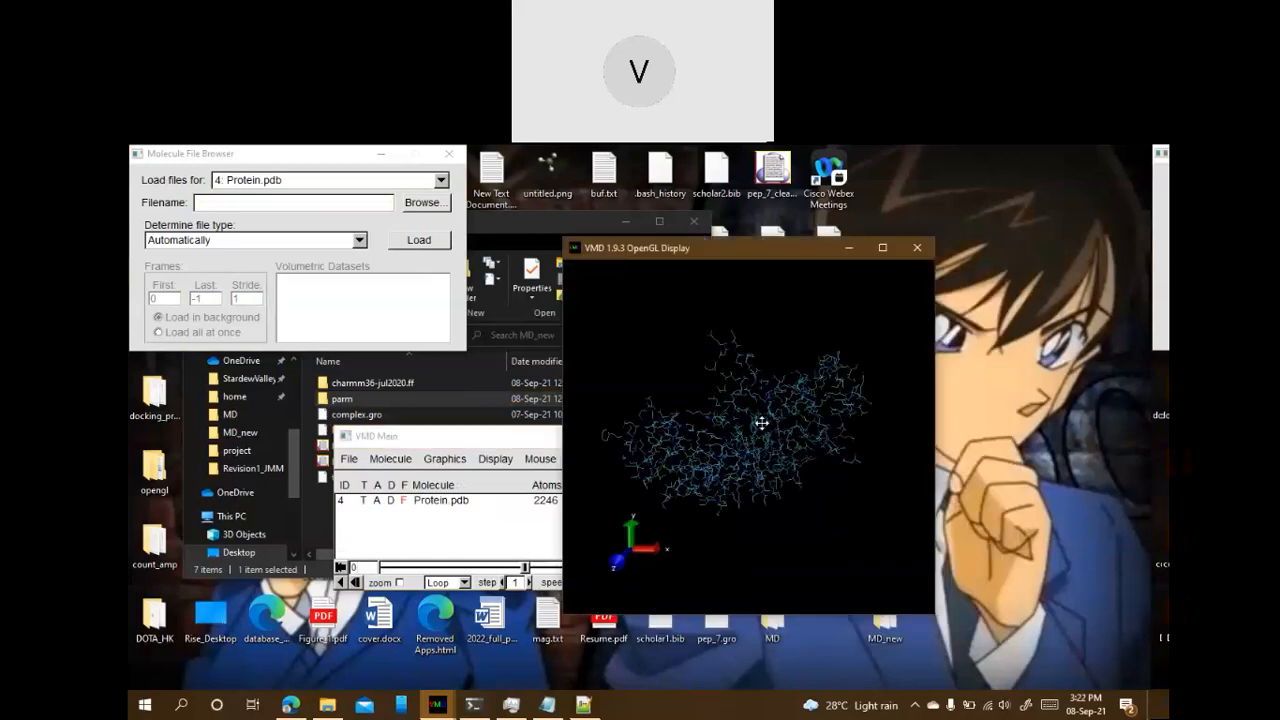
left_click(420, 443)
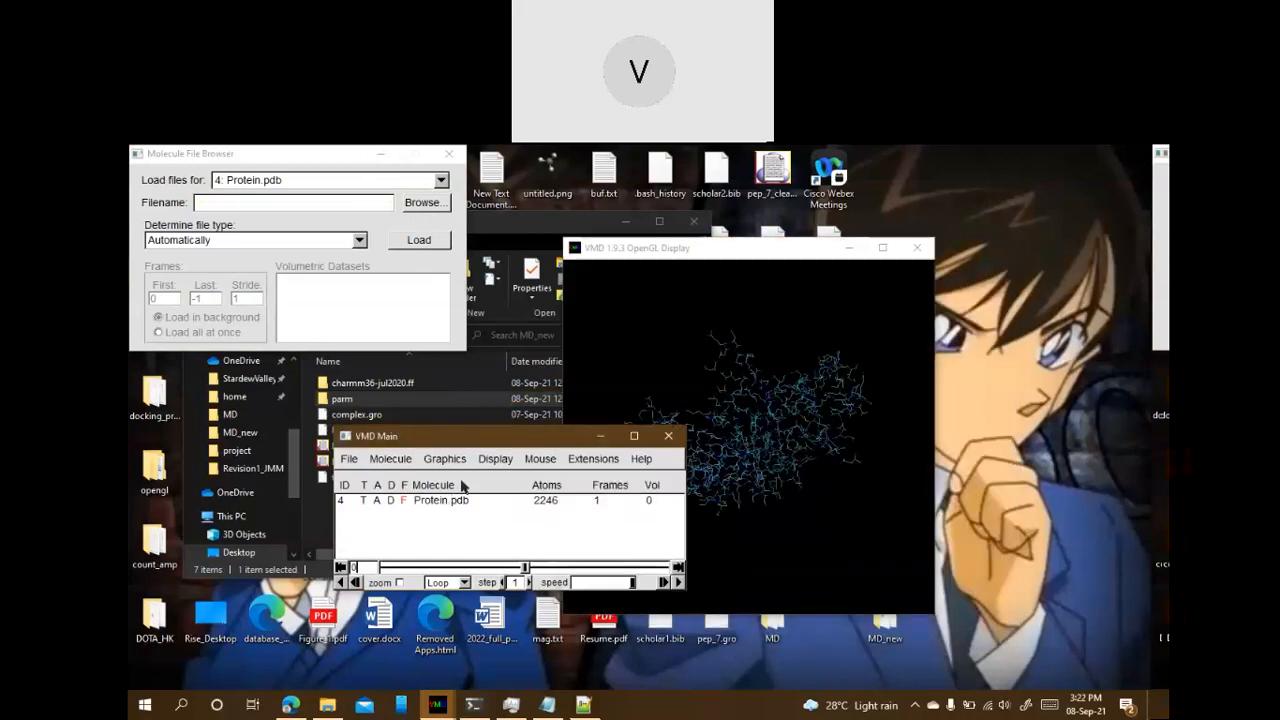
left_click_drag(493, 442, 479, 435)
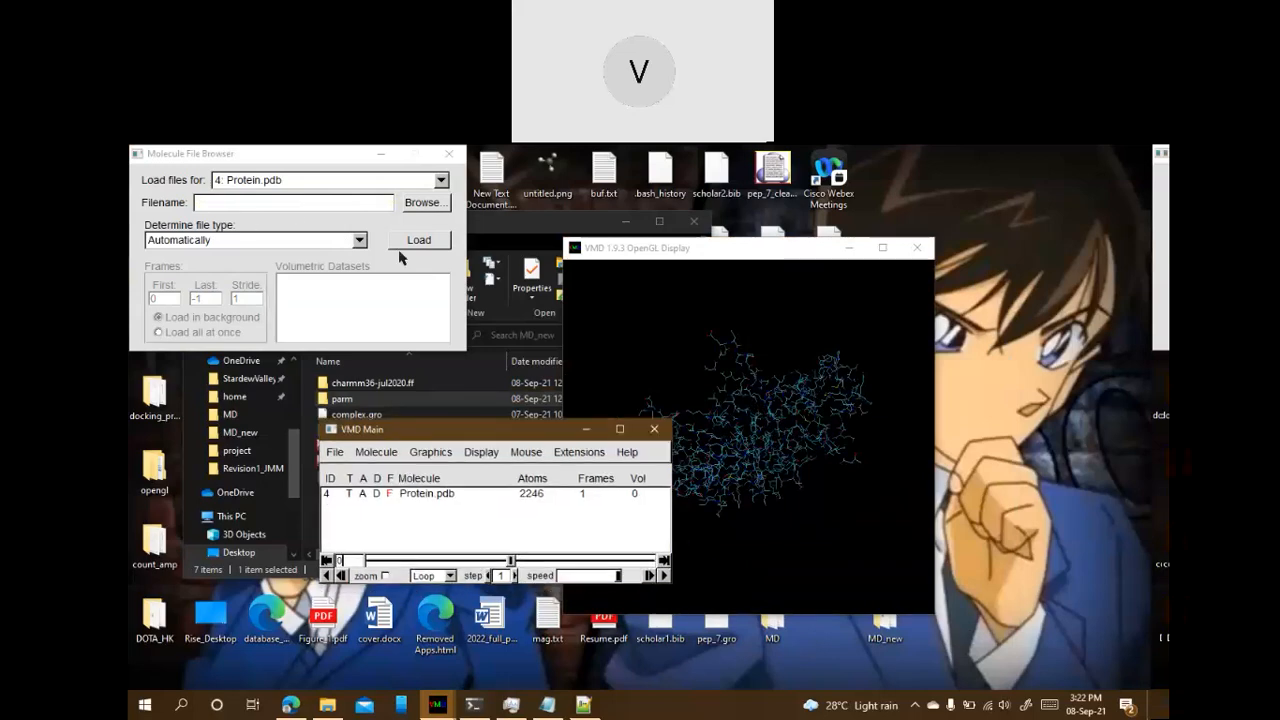
left_click(422, 203)
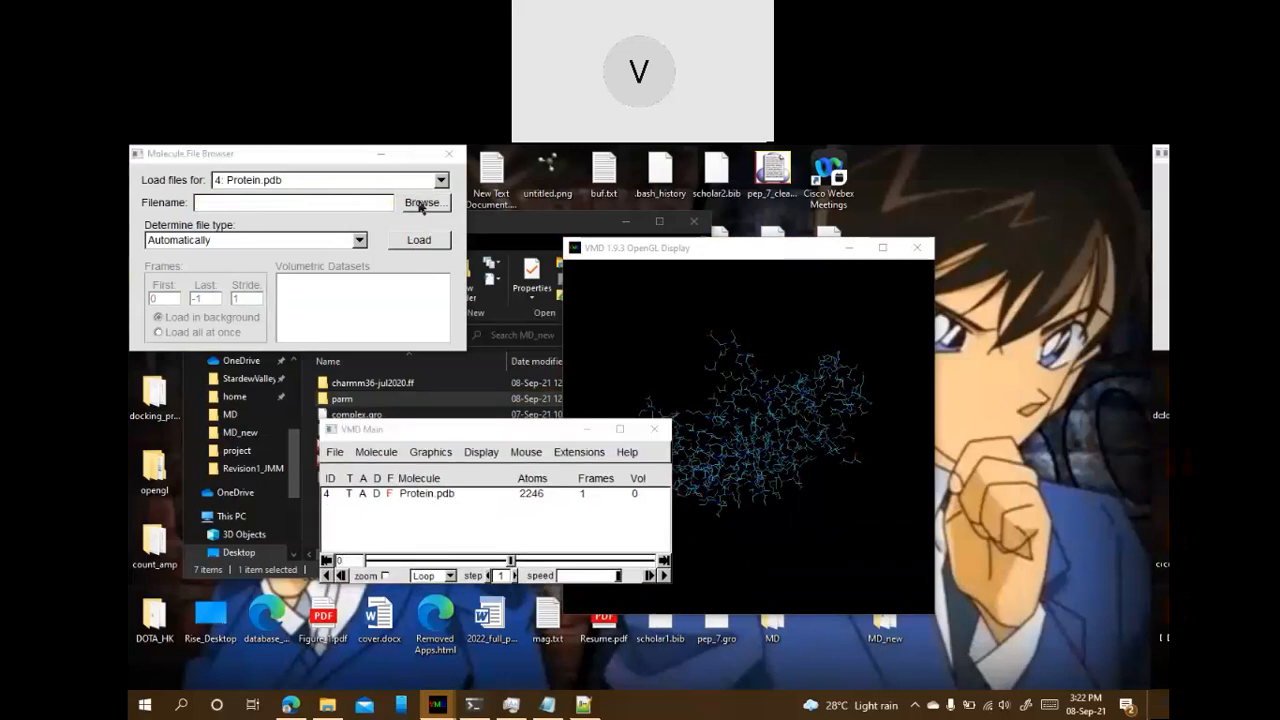
left_click(833, 256)
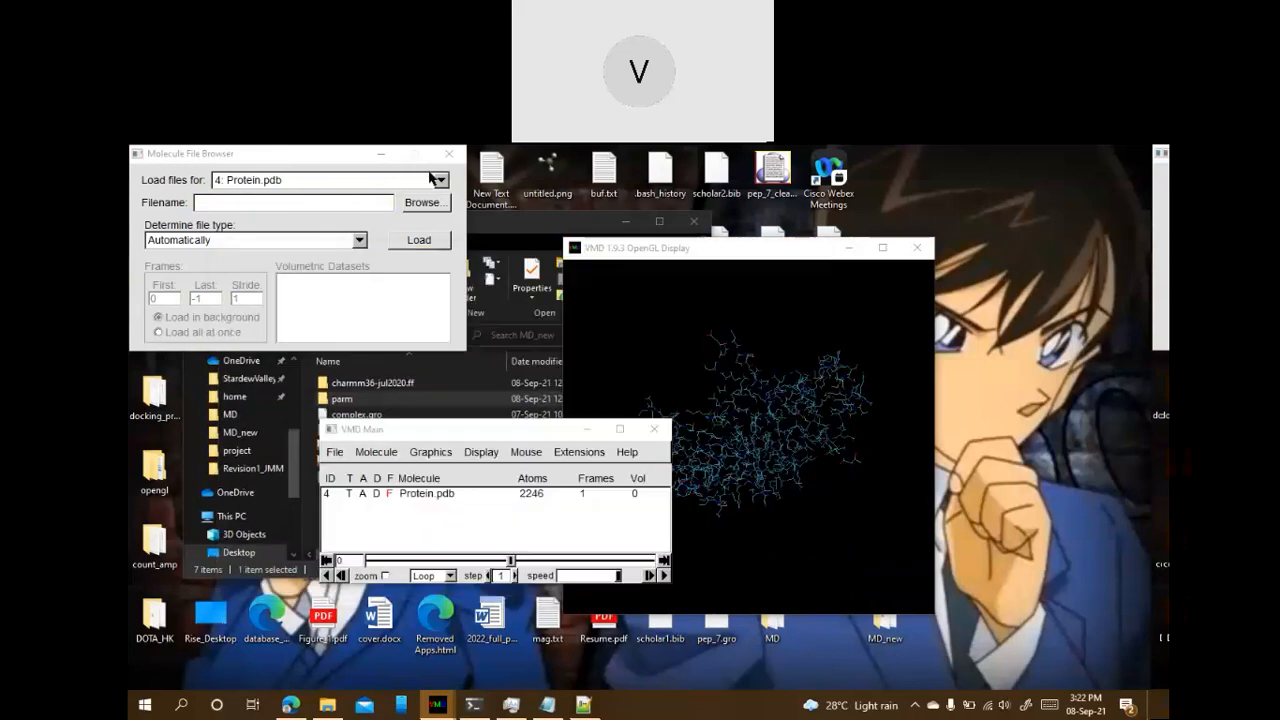
left_click(449, 154)
Load ligand.pdb from the MD_new folder as a separate new molecule and inspect it within the protein
left_click(332, 452)
left_click(356, 469)
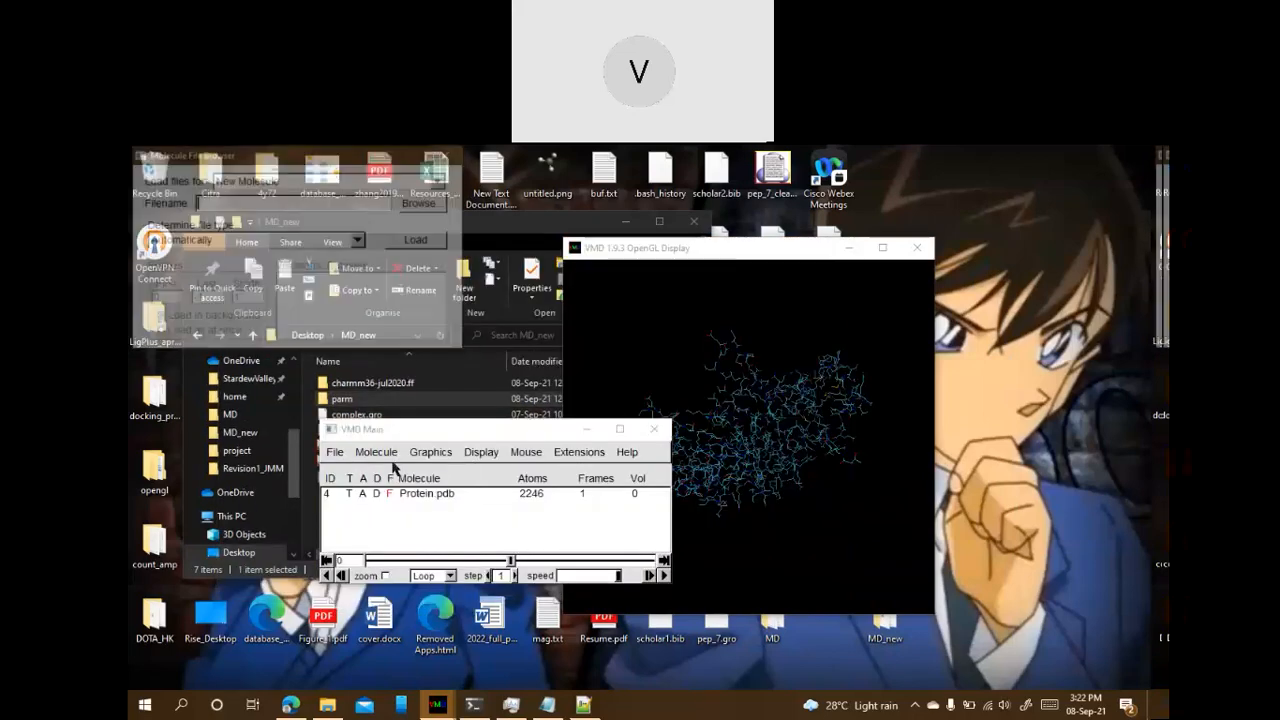
left_click(420, 203)
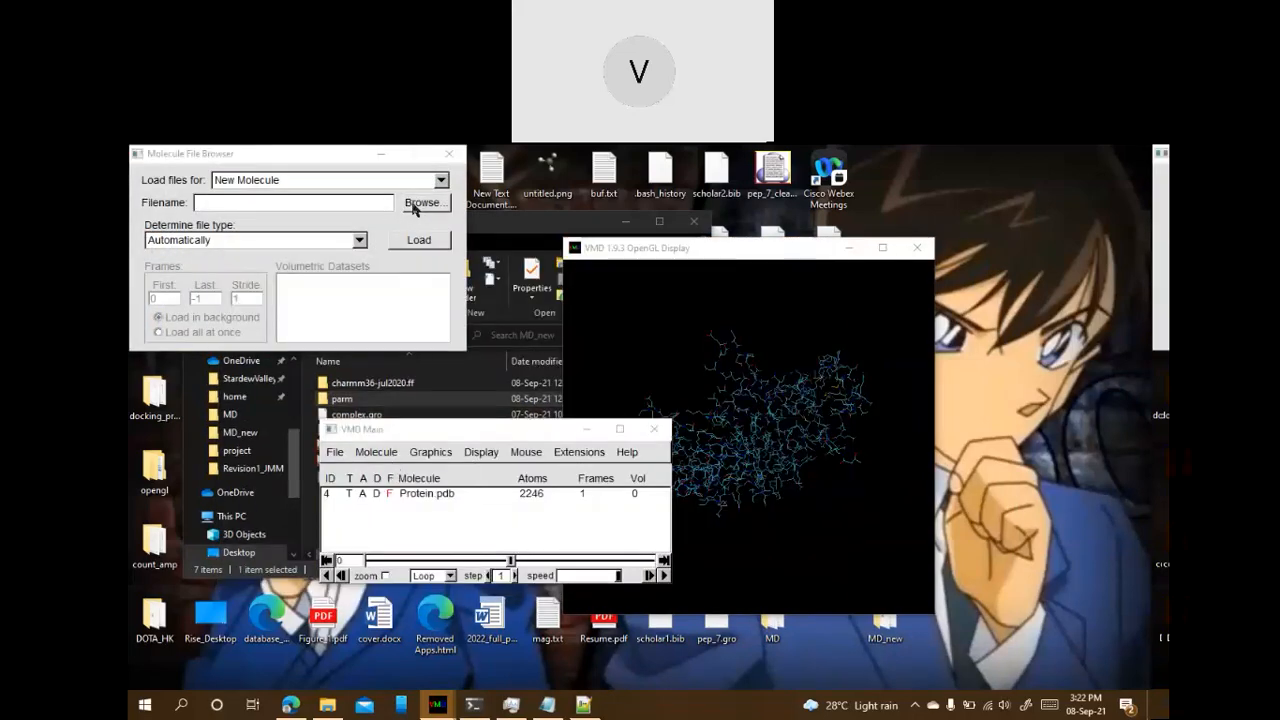
left_click(390, 417)
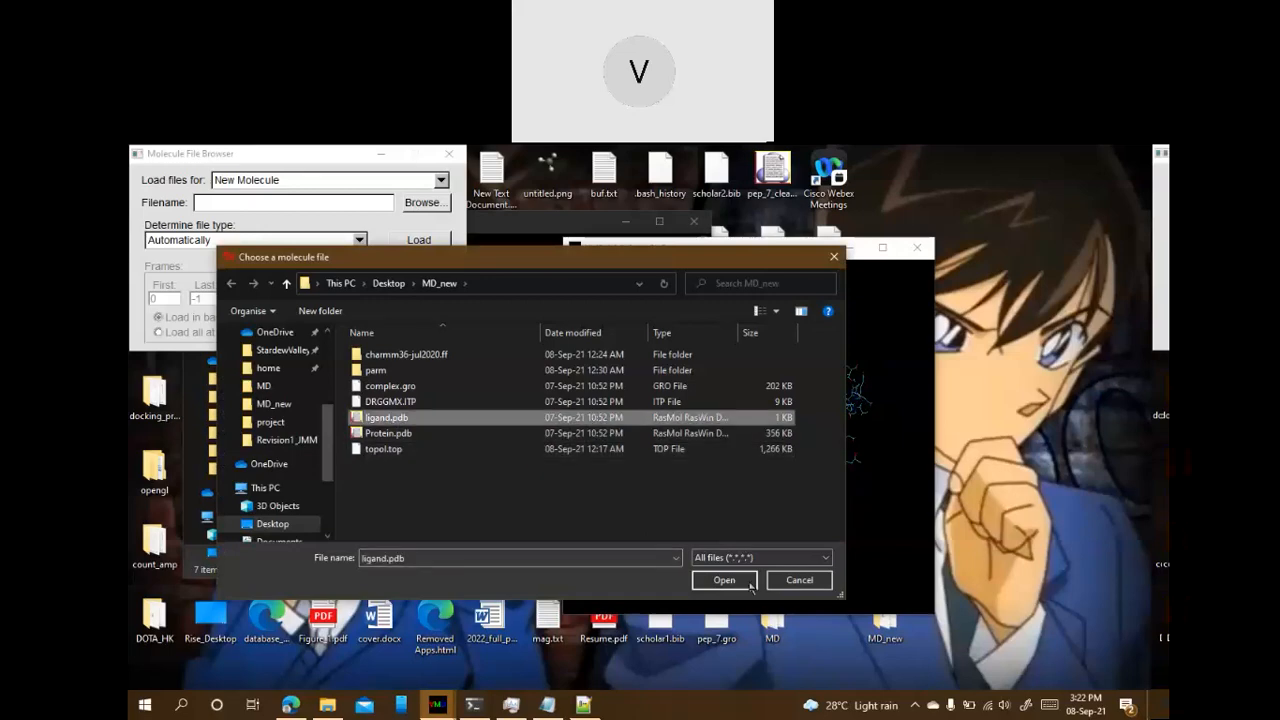
left_click(751, 586)
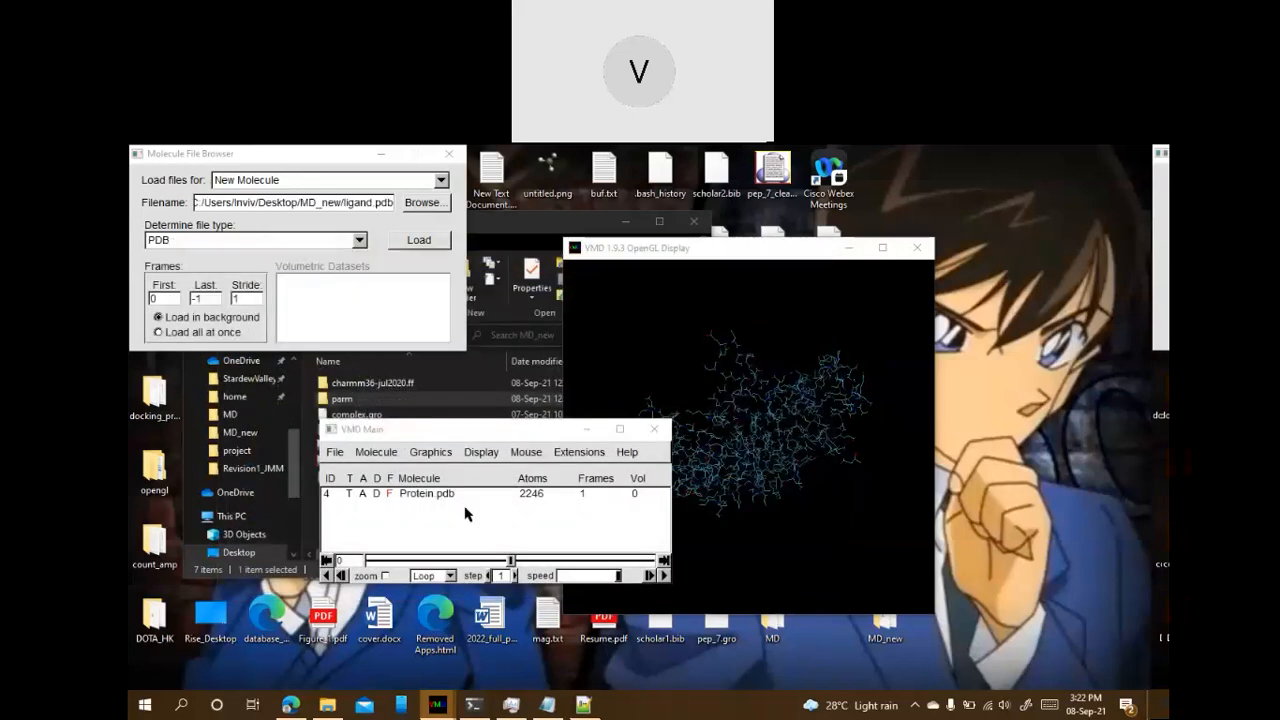
left_click(431, 245)
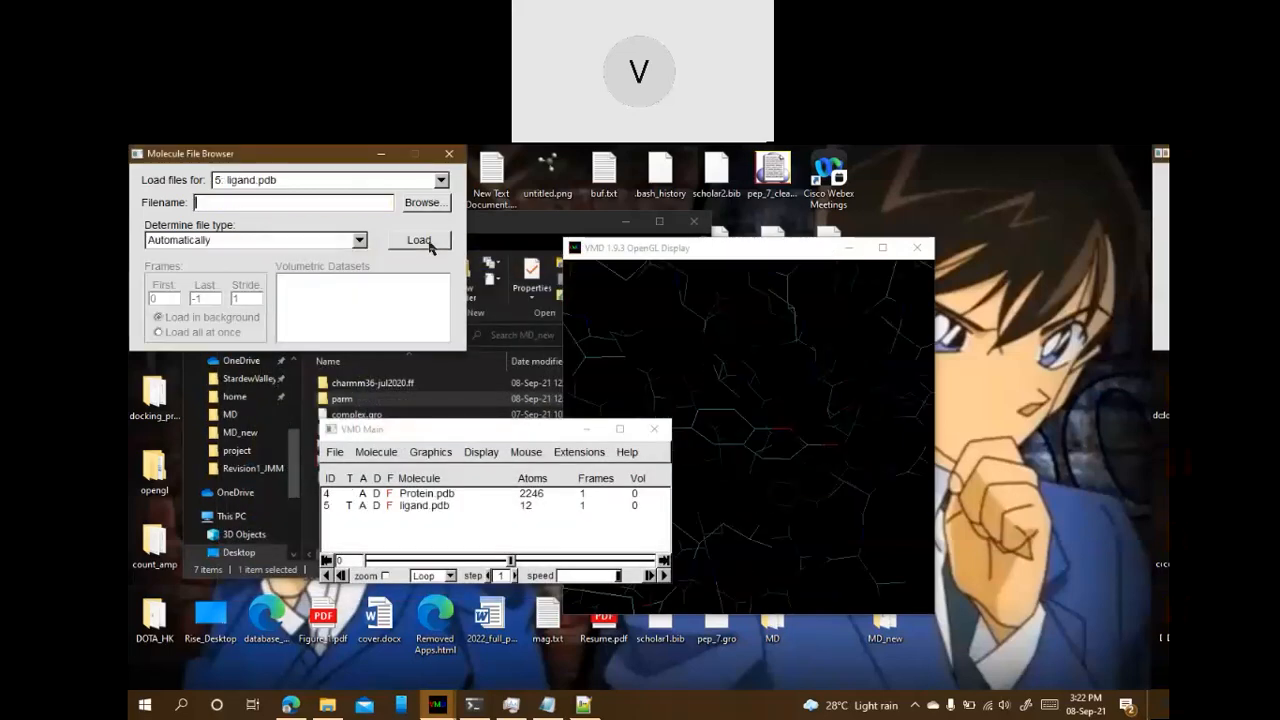
left_click_drag(749, 409, 737, 437)
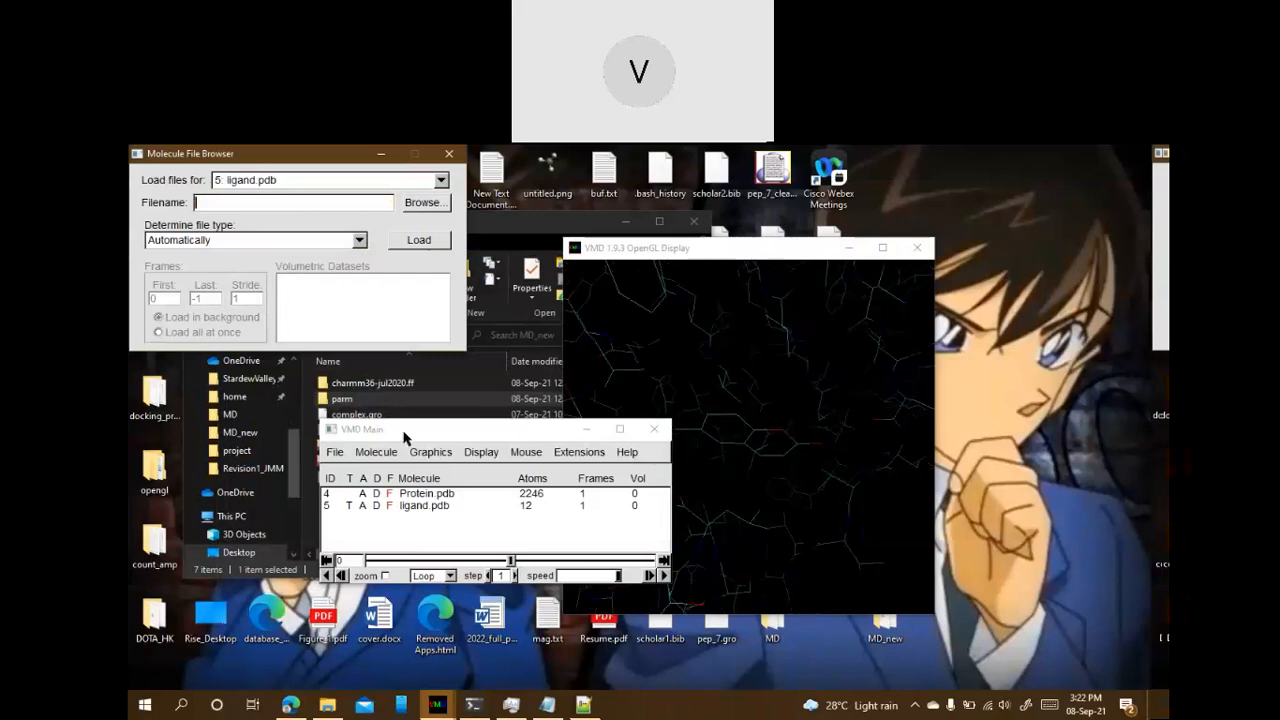
Delete both loaded molecules, Protein.pdb and ligand.pdb, from VMD
left_click(408, 505)
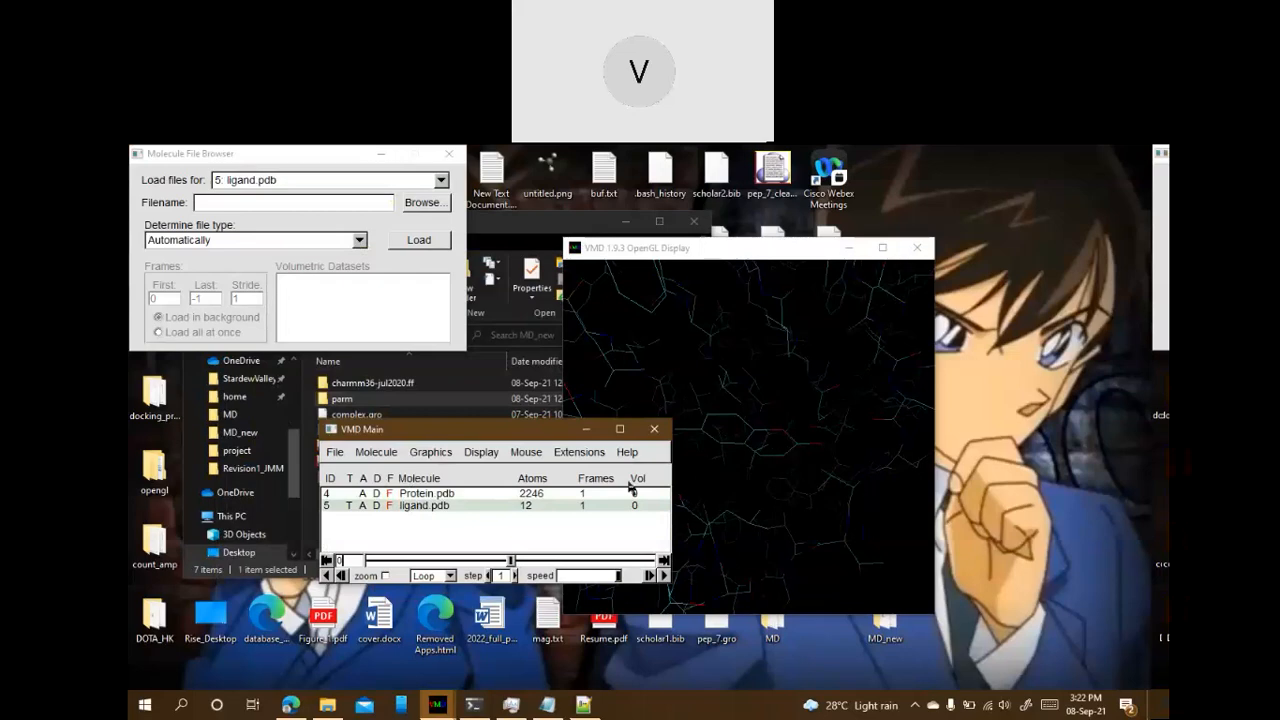
left_click_drag(516, 430, 450, 415)
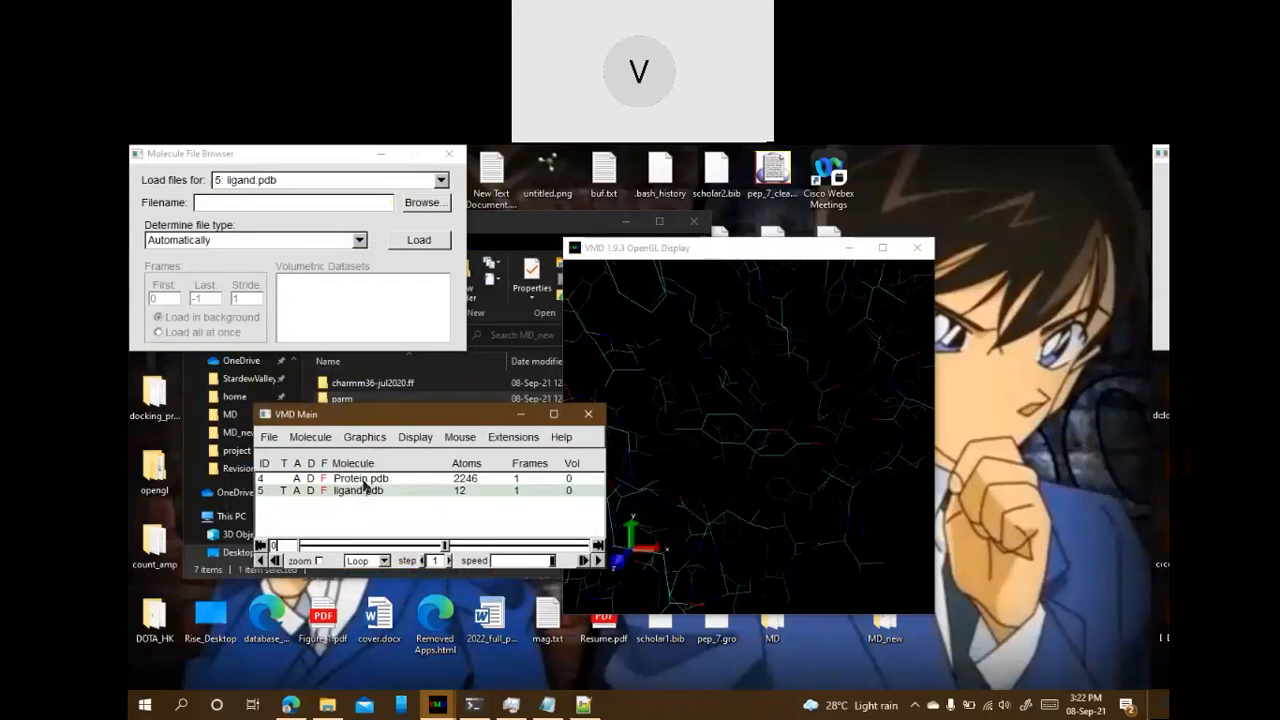
left_click(384, 479)
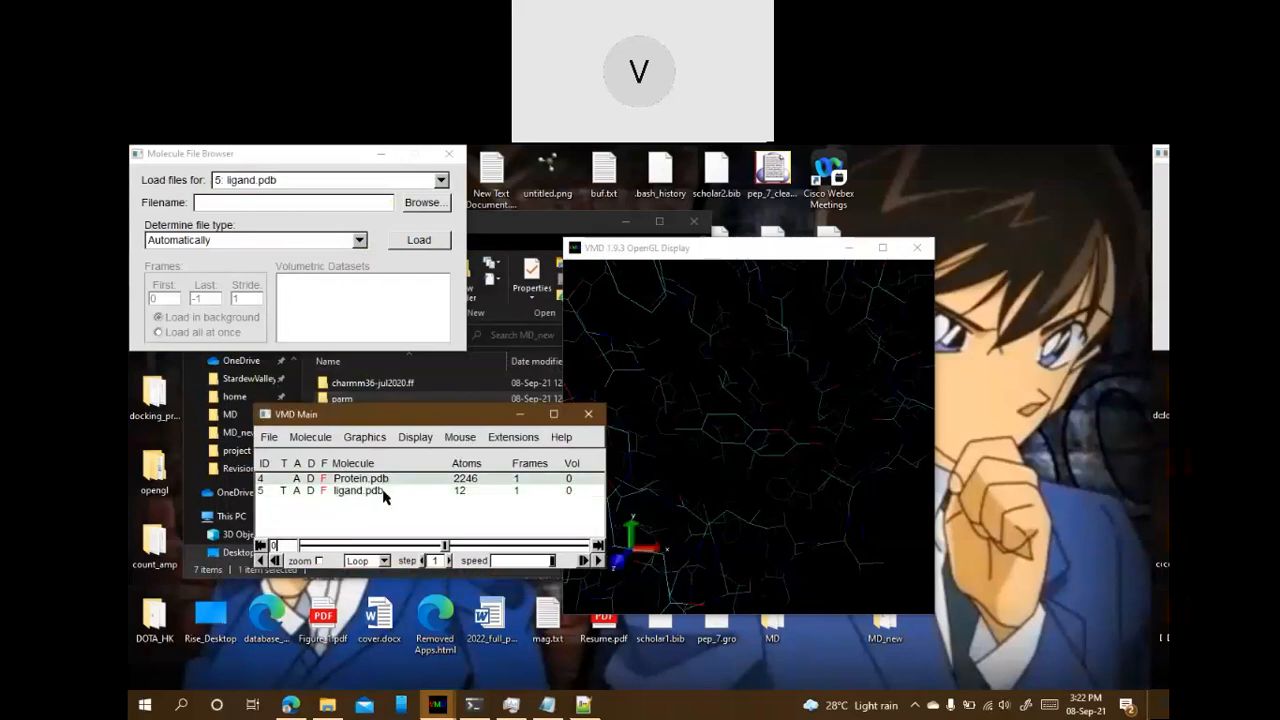
right_click(376, 492)
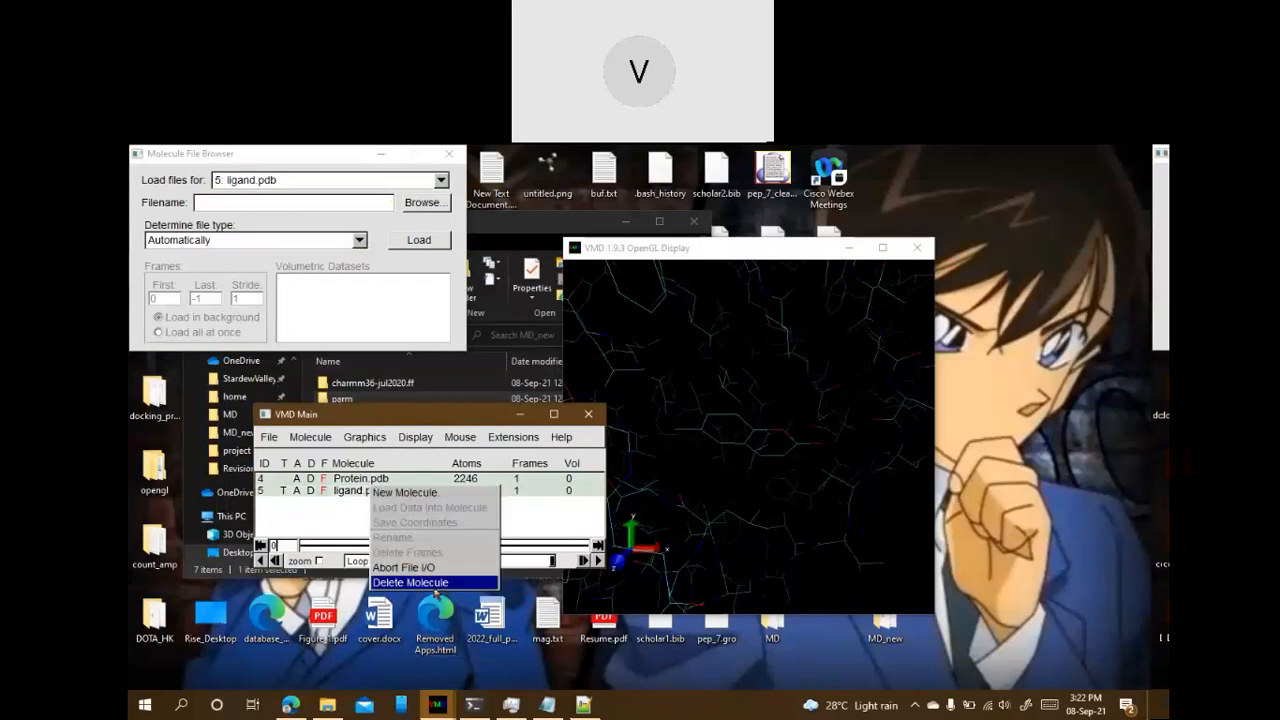
left_click(432, 582)
Load complex.gro from the MD_new folder as a new molecule in VMD
left_click(422, 206)
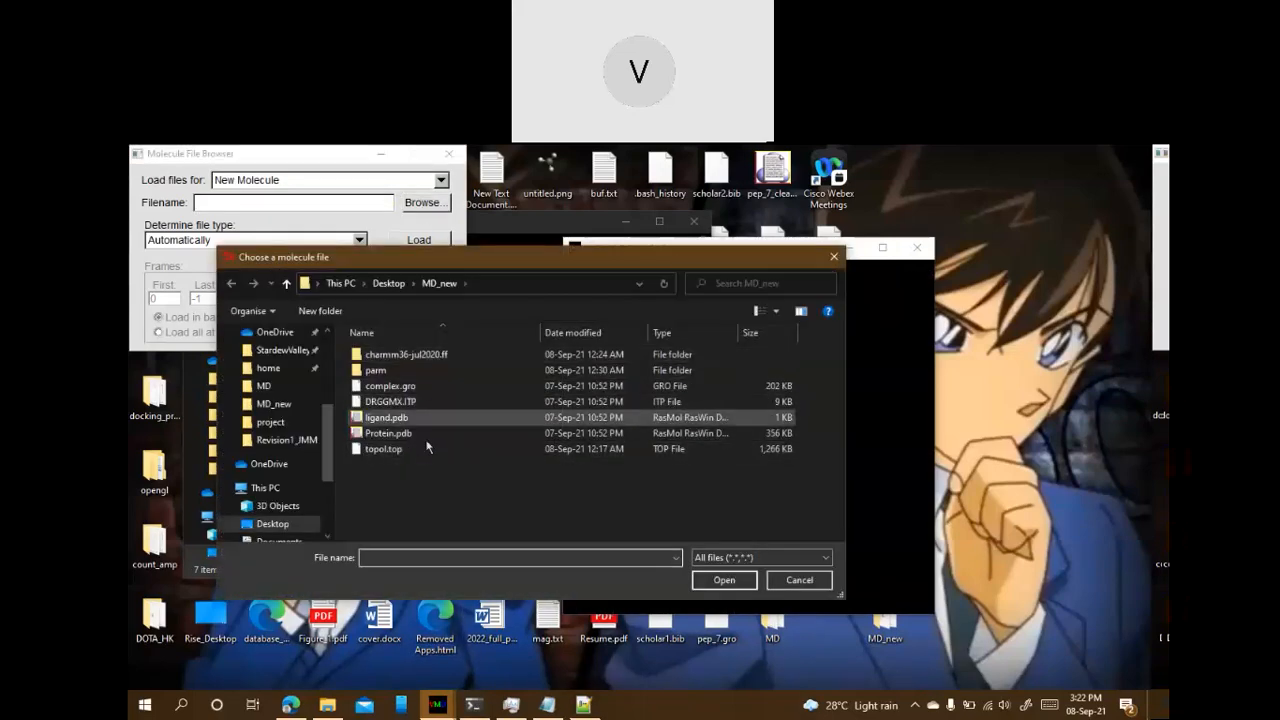
left_click(392, 386)
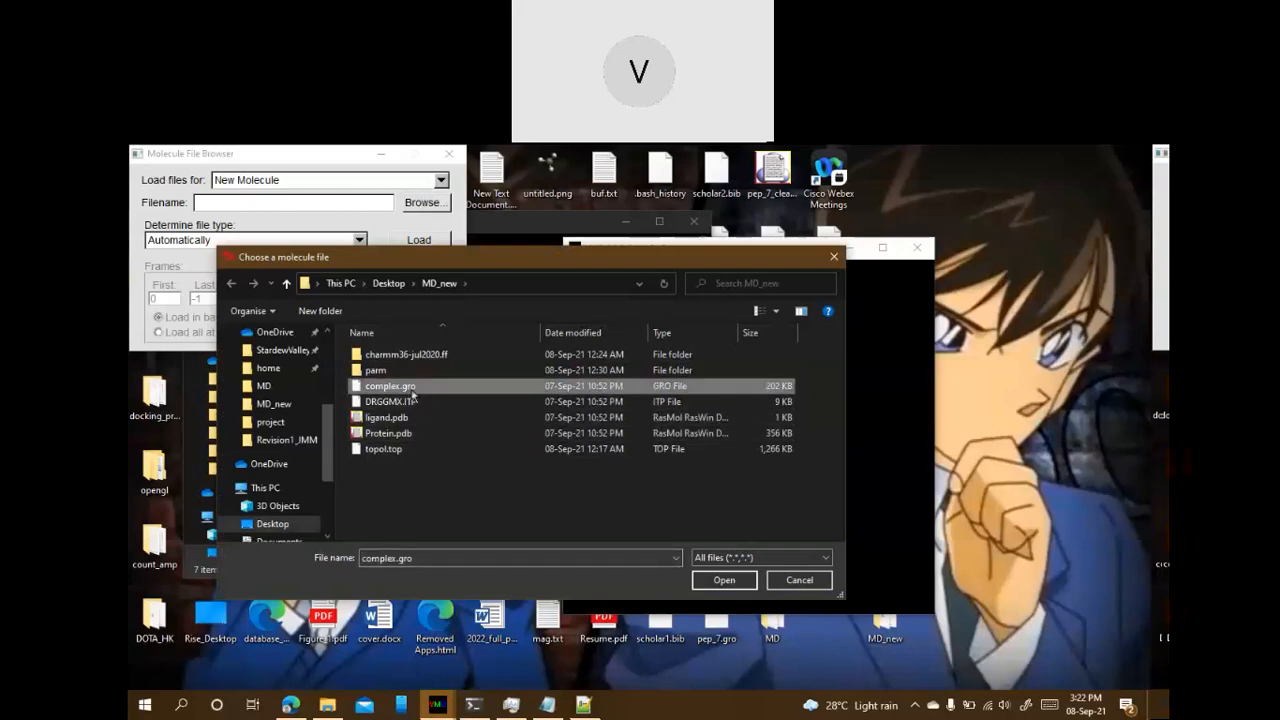
left_click(726, 582)
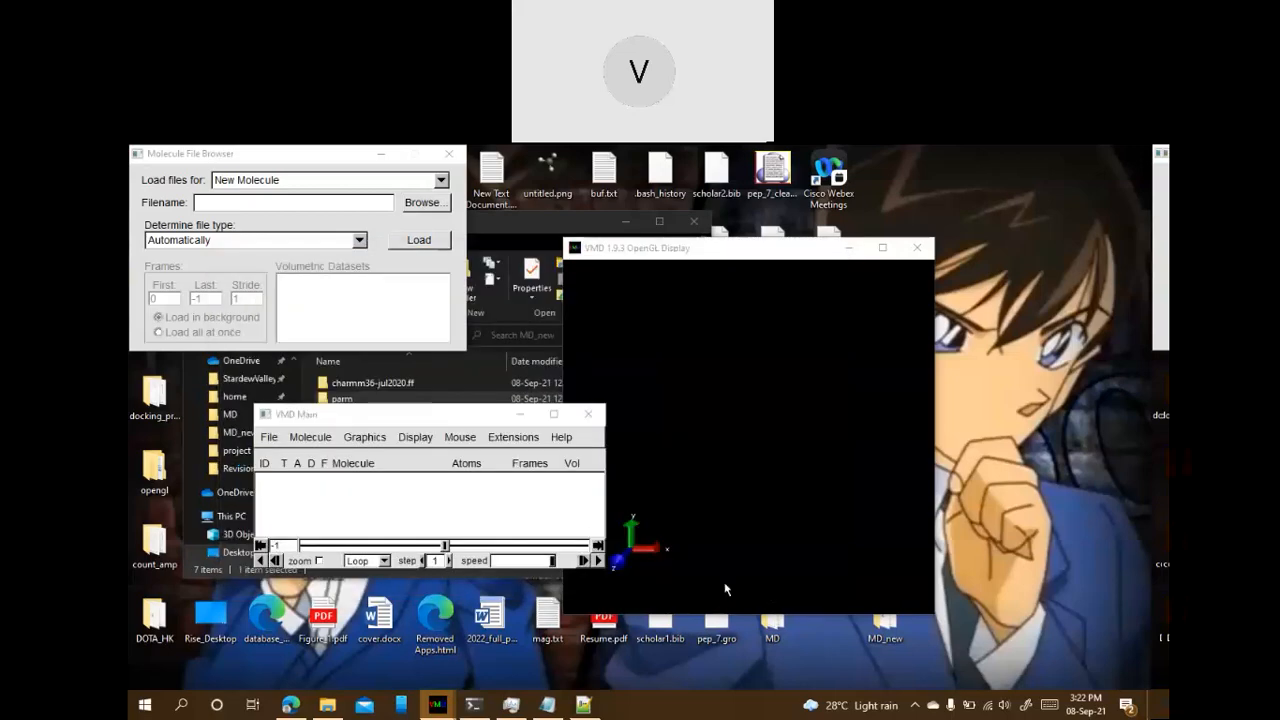
left_click(417, 242)
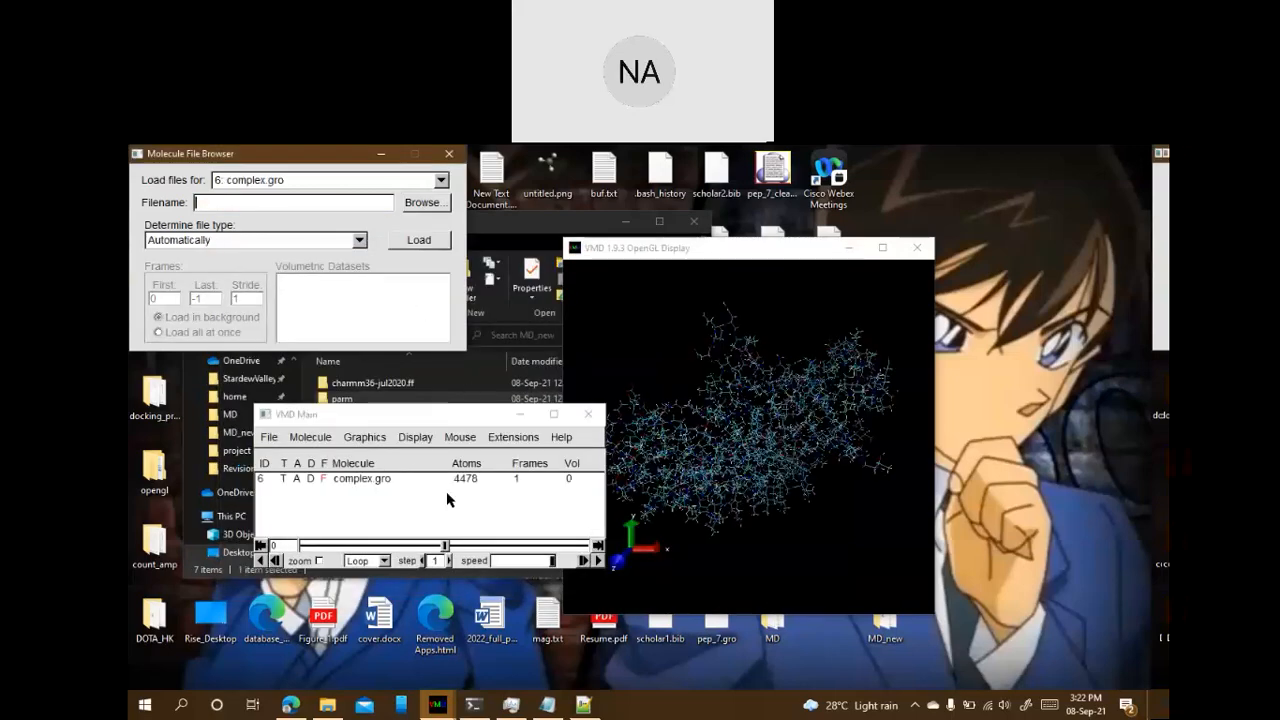
Open the graphical representations of complex.gro and restrict the existing representation's atom selection to protein
left_click(375, 441)
left_click(385, 454)
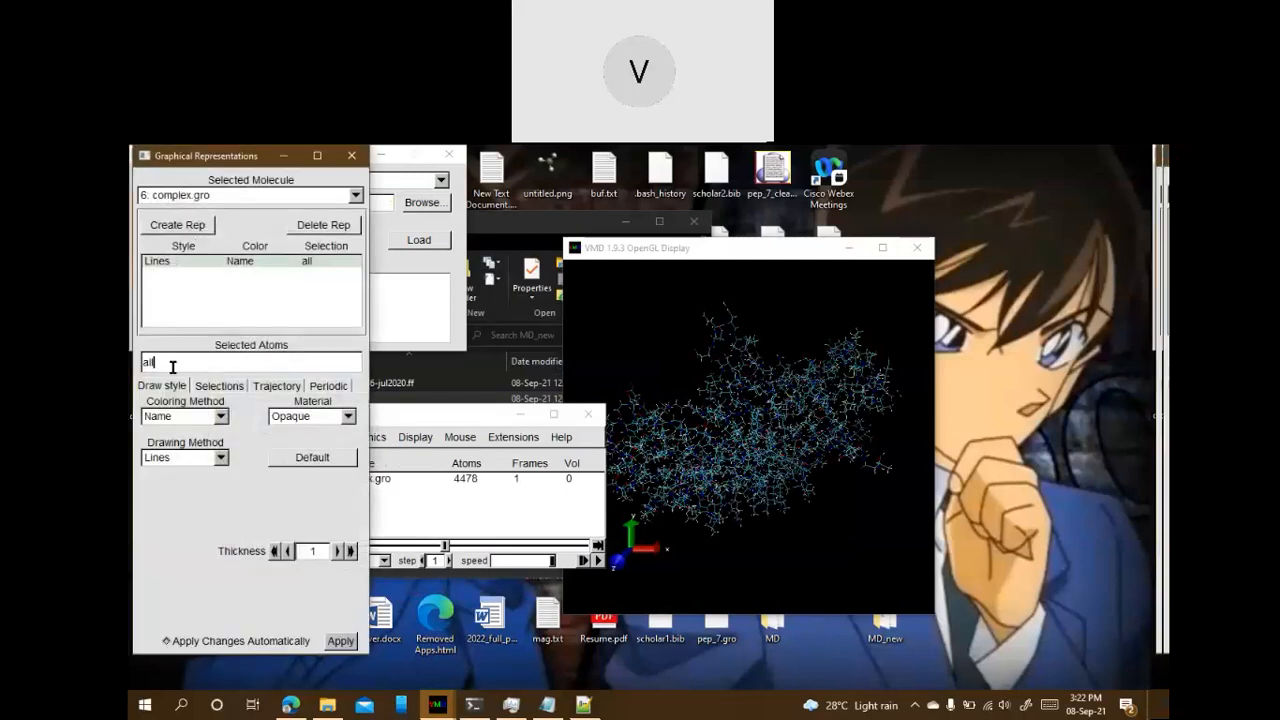
type("rotein")
key("Left")
key("Left")
key("Left")
key("Left")
key("Left")
key("Left")
type("p")
key("Return")
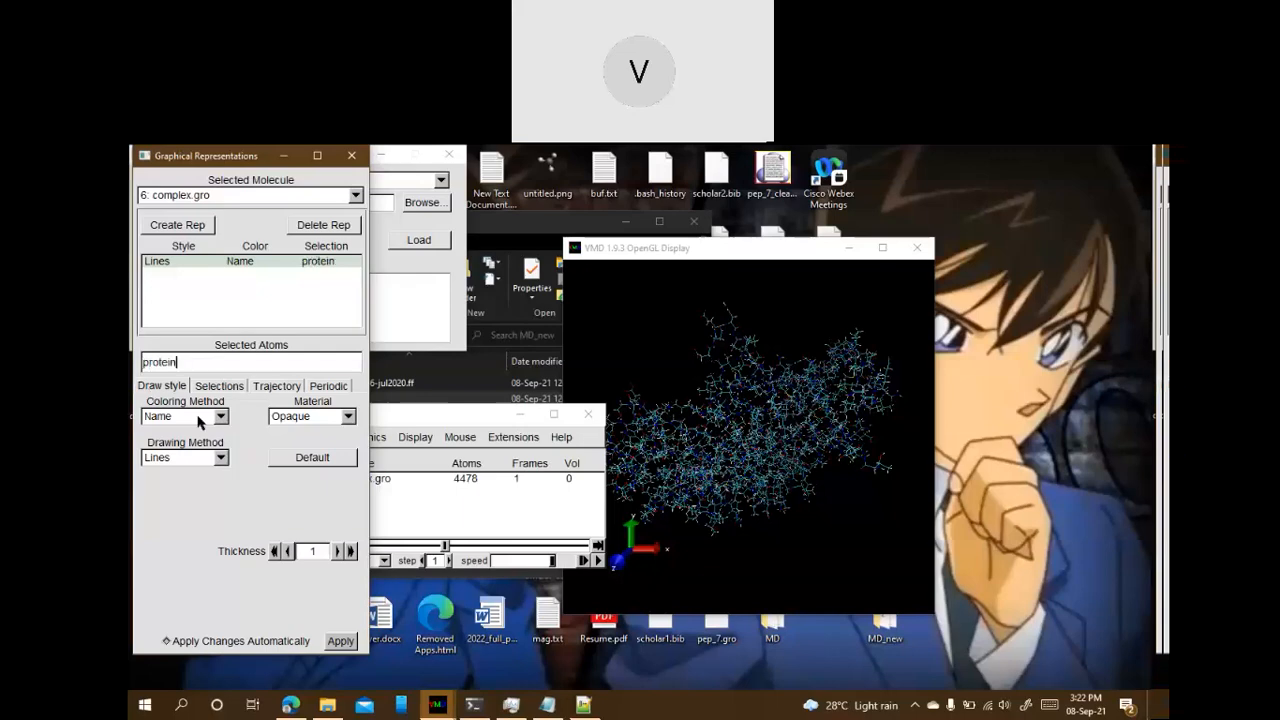
Try Secondary Structure coloring on the protein representation and switch it to ColorID 0, blue
left_click(215, 417)
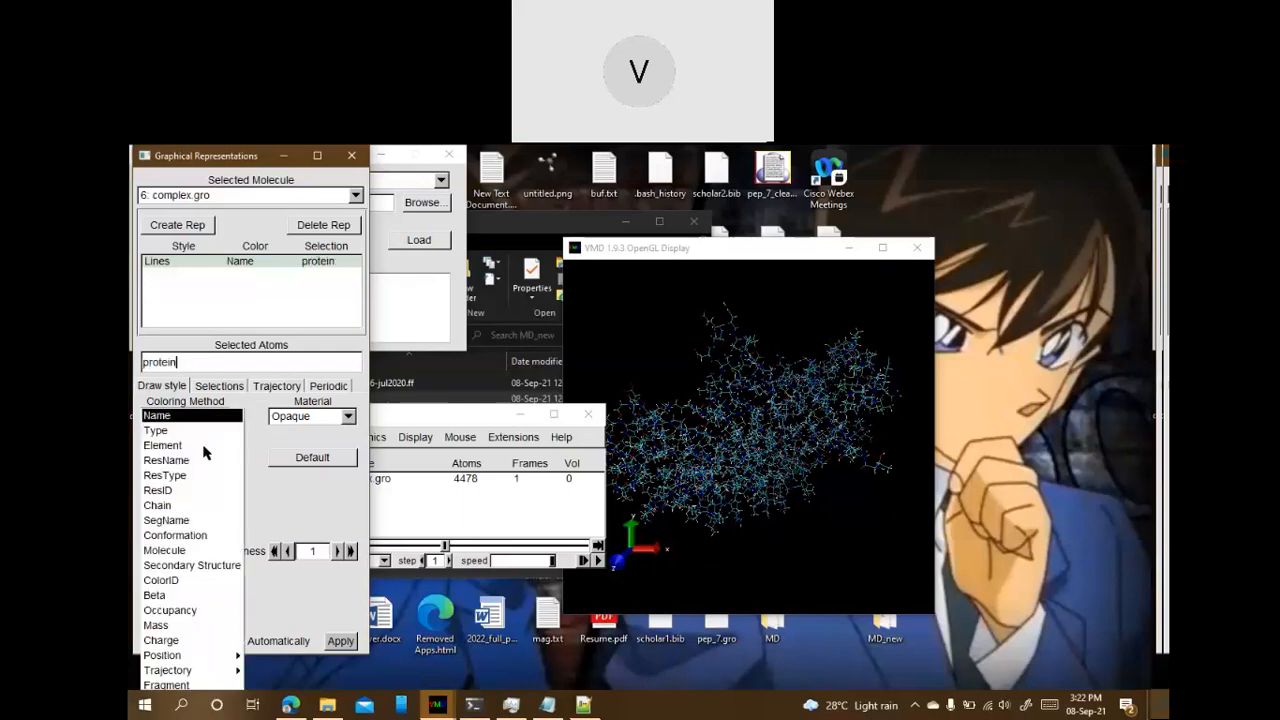
left_click(183, 566)
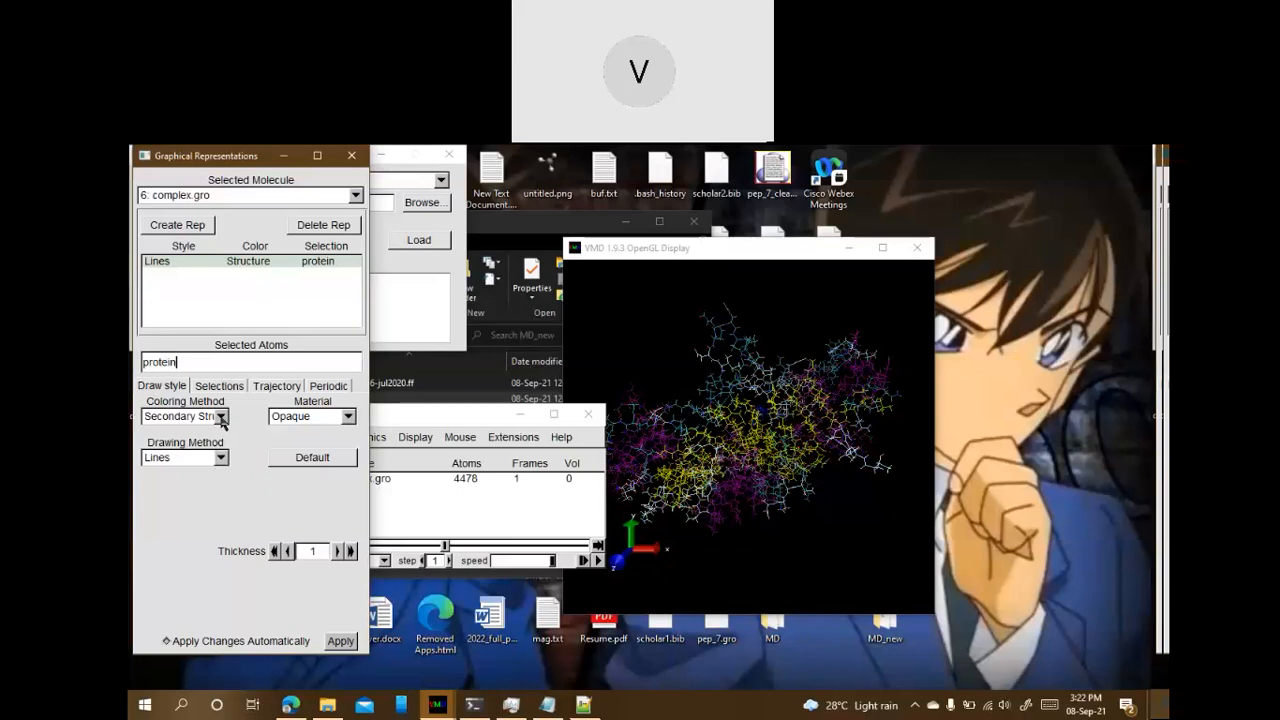
left_click(222, 419)
left_click(271, 407)
left_click(224, 418)
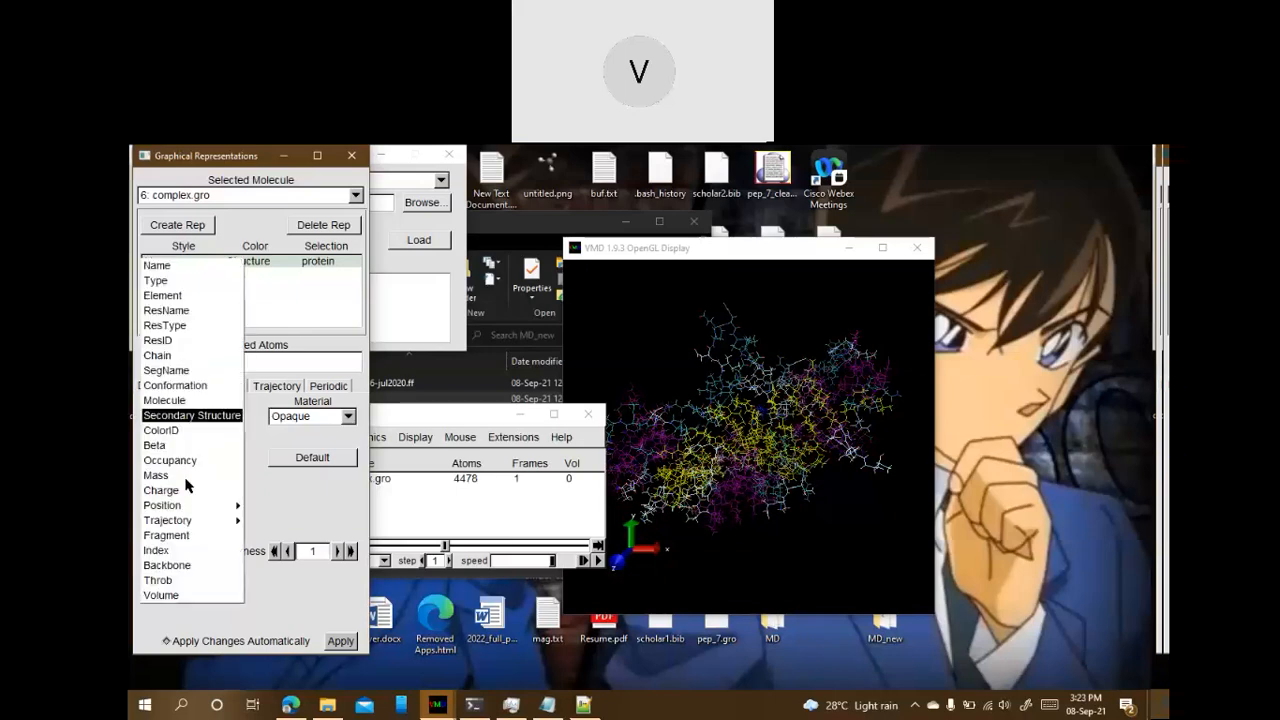
left_click(163, 430)
left_click(266, 417)
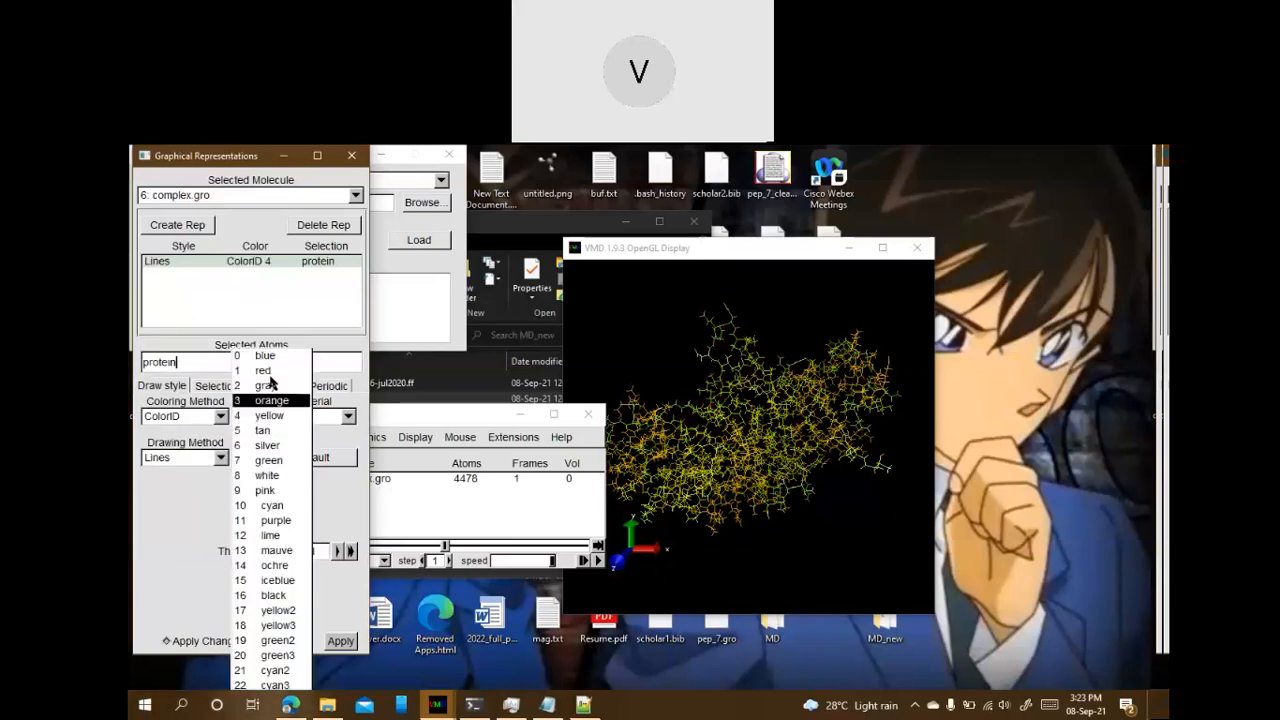
left_click(264, 355)
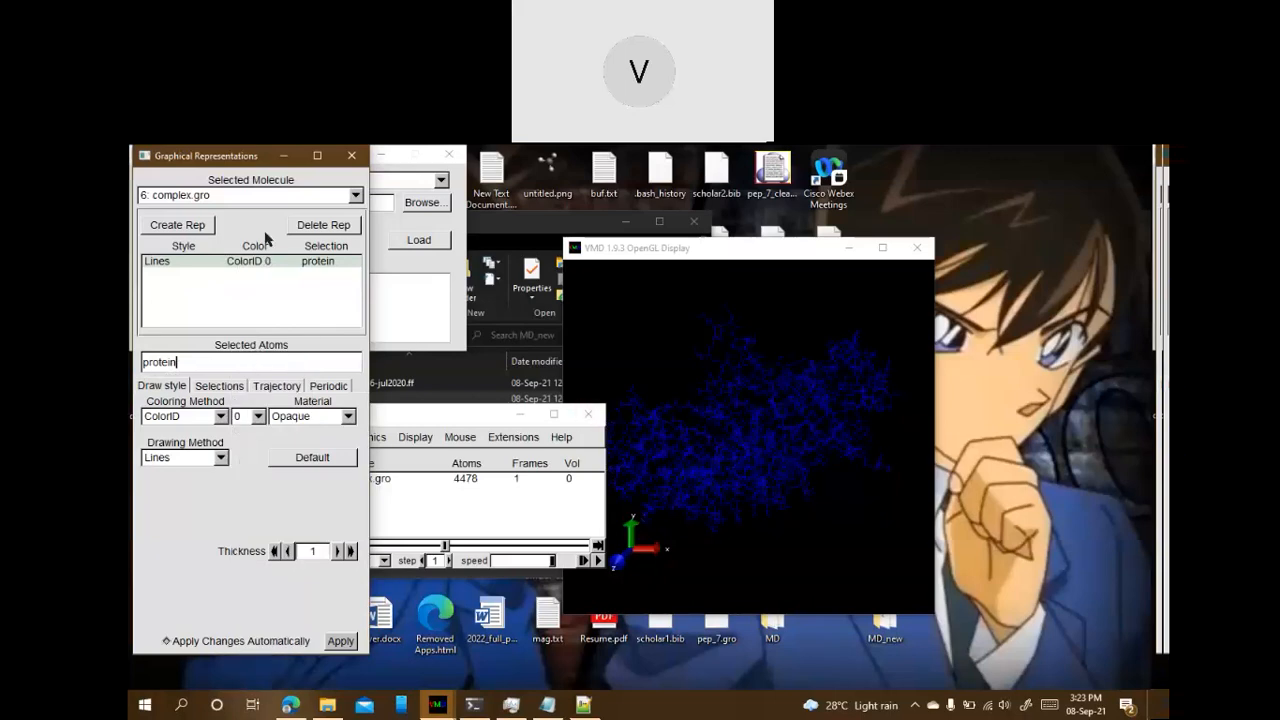
Create a second representation of complex.gro with the atom selection resname UNL for the ligand
double_click(158, 362)
left_click(204, 231)
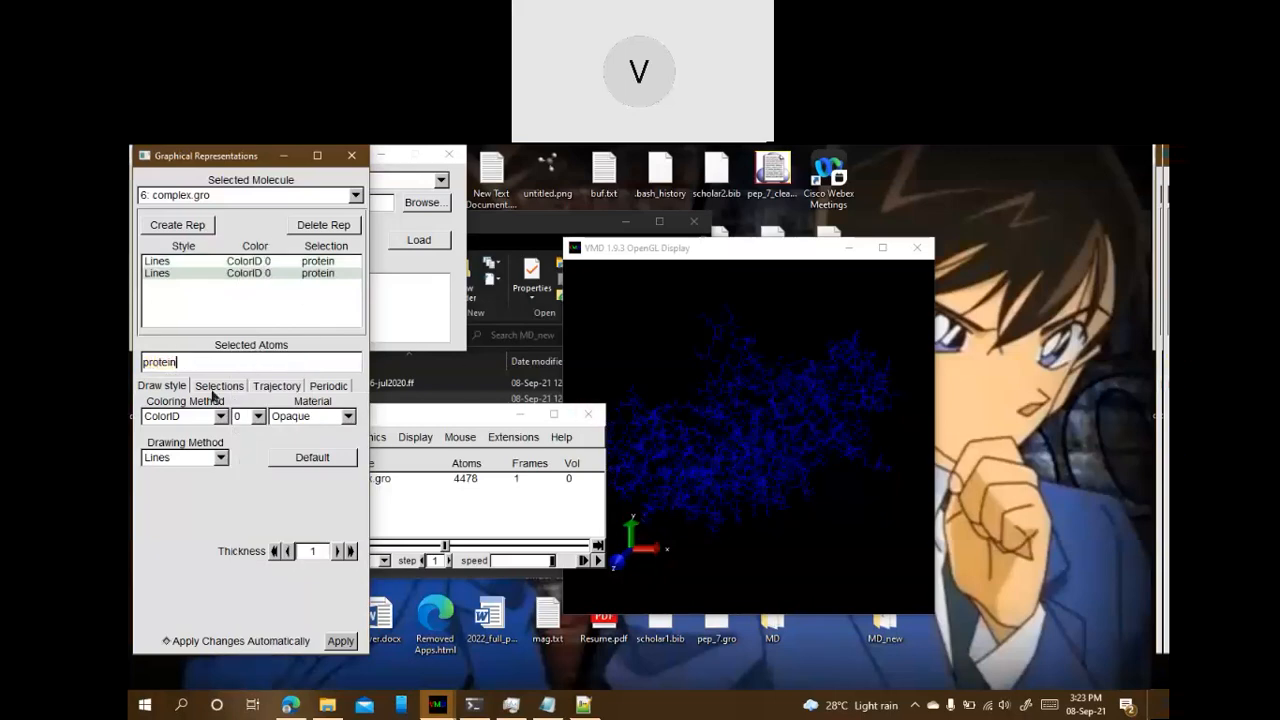
double_click(152, 362)
type("resanme")
key("BackSpace")
key("BackSpace")
key("BackSpace")
type("name UNL")
key("Return")
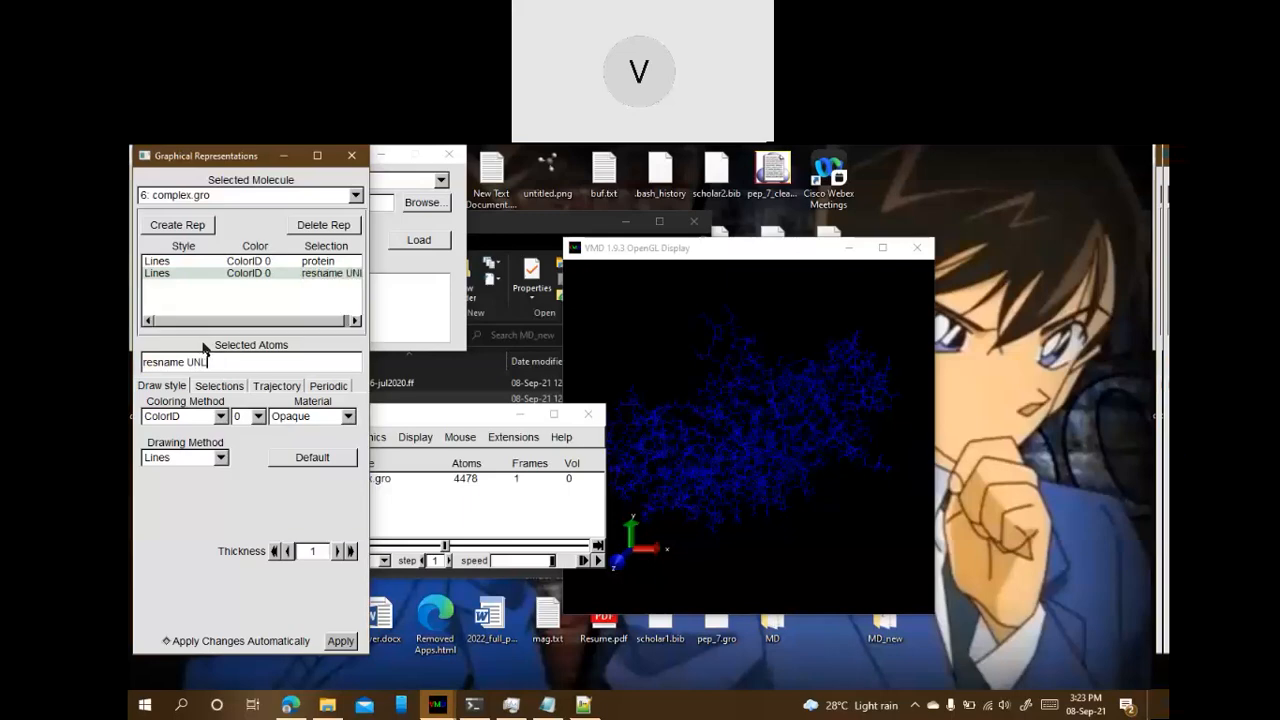
Color the resname UNL representation with ColorID 1, red, and inspect the ligand up close inside the protein
left_click(258, 416)
left_click(260, 435)
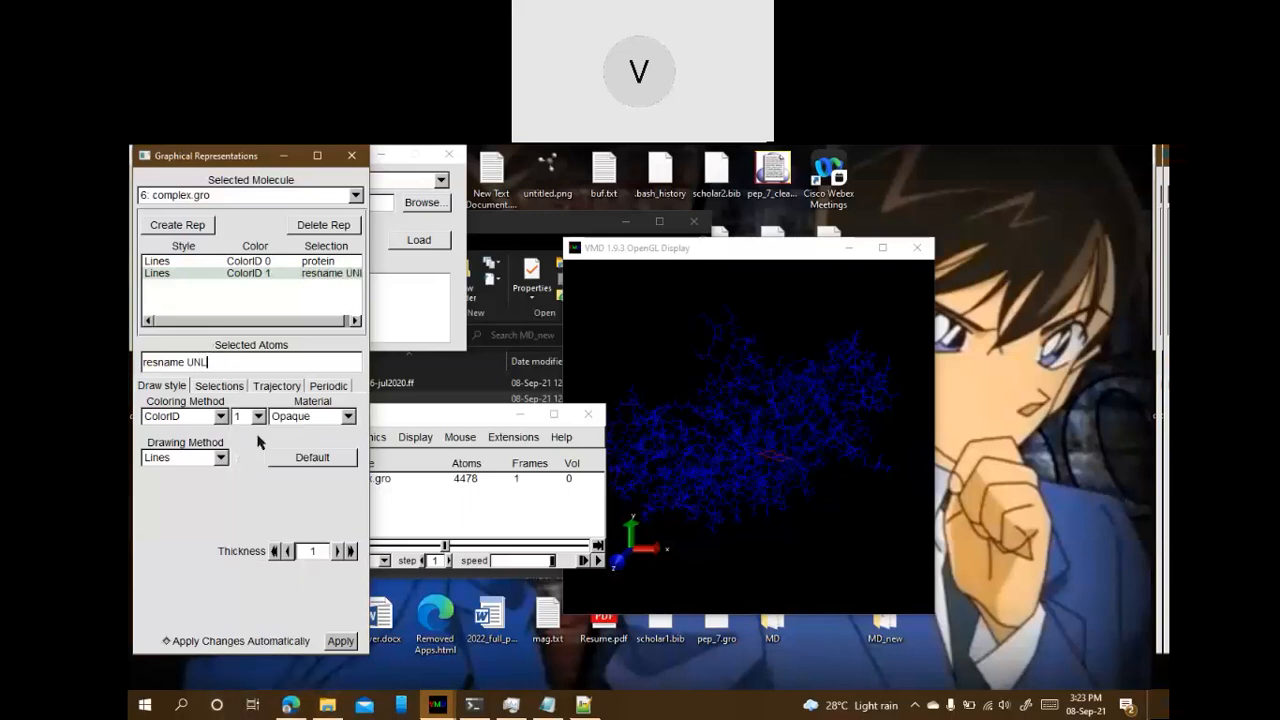
scroll(840, 475, "up", 3)
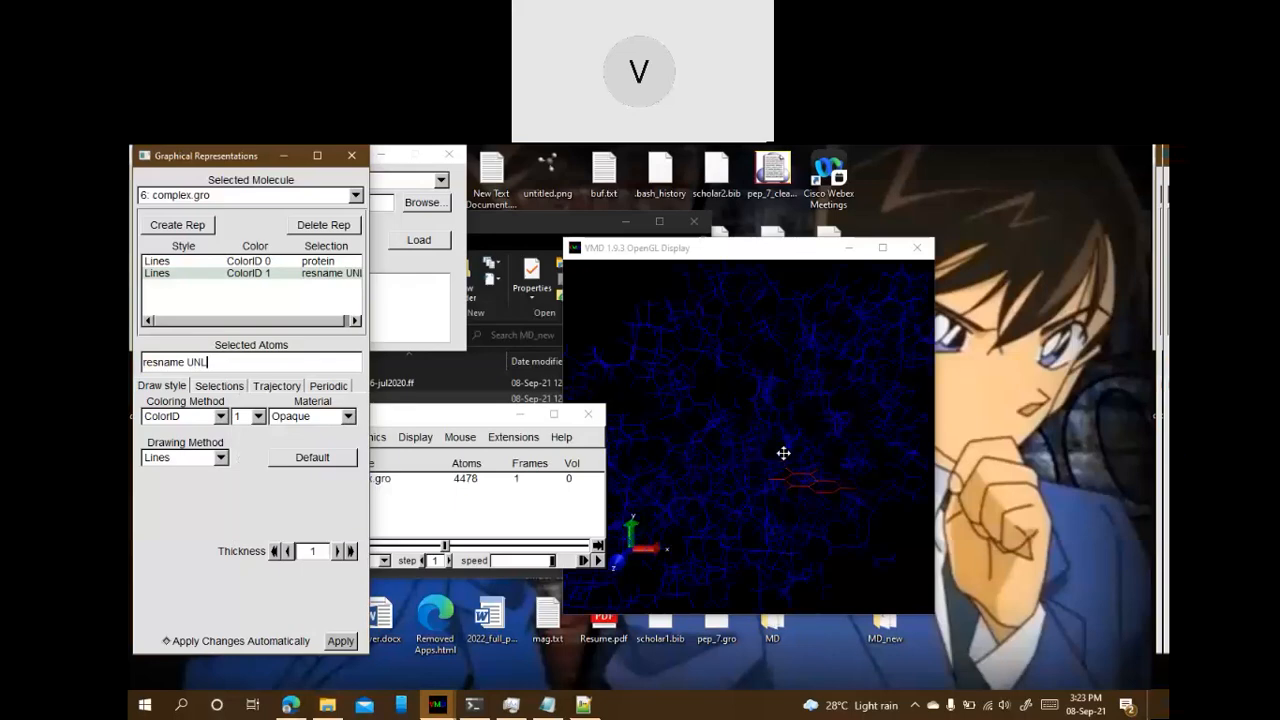
left_click_drag(800, 426, 751, 405)
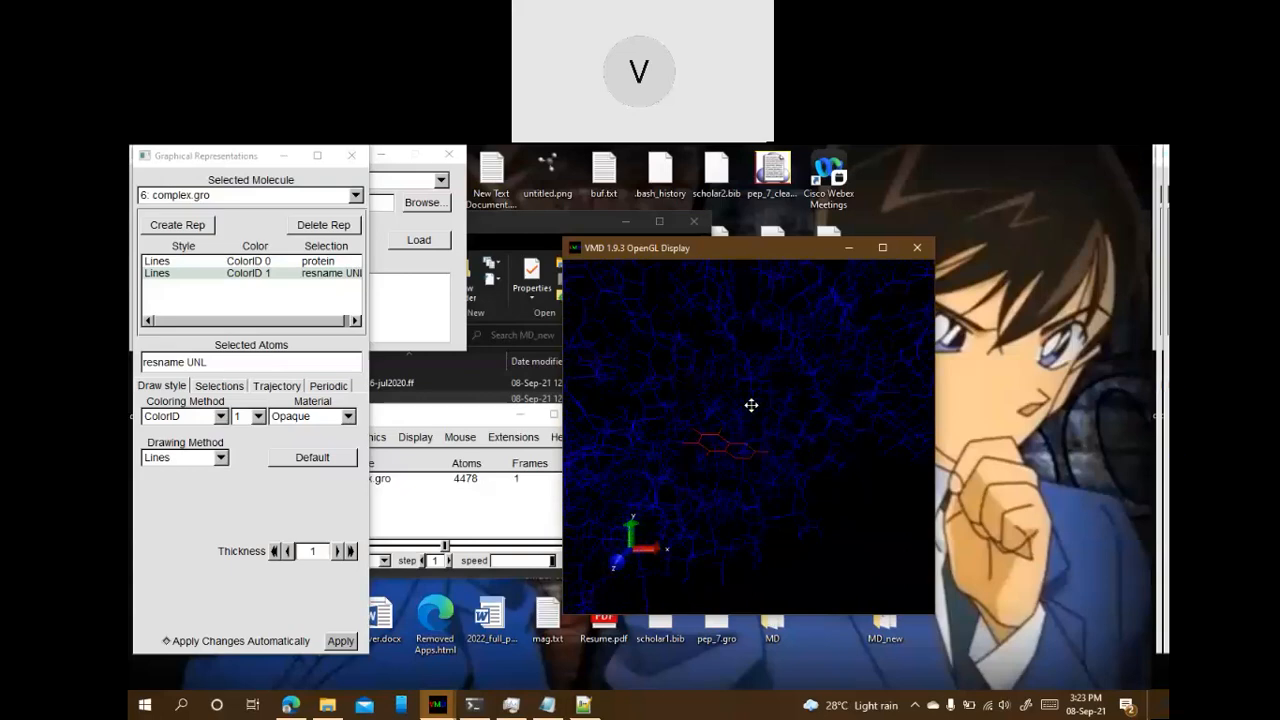
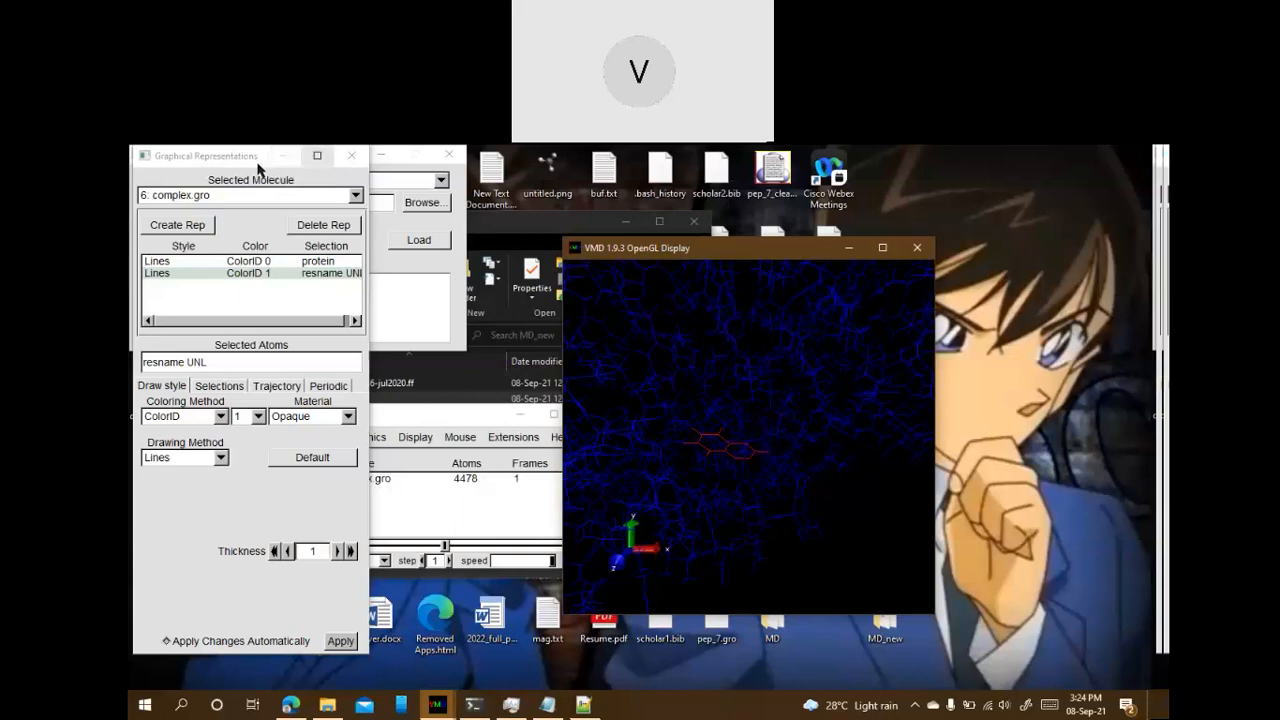
Minimize the representations window, bring up Commands.txt in Notepad to view the gmx editconf command, and return to the MD_new folder
left_click(284, 157)
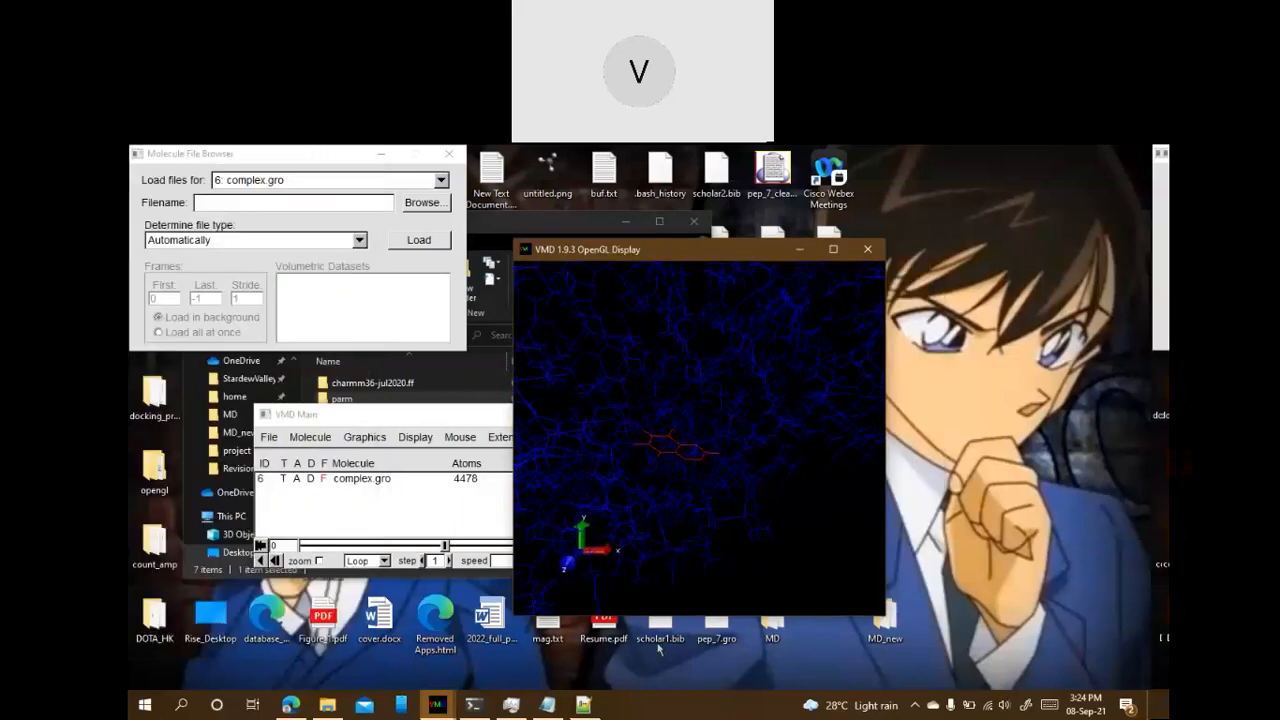
left_click(547, 705)
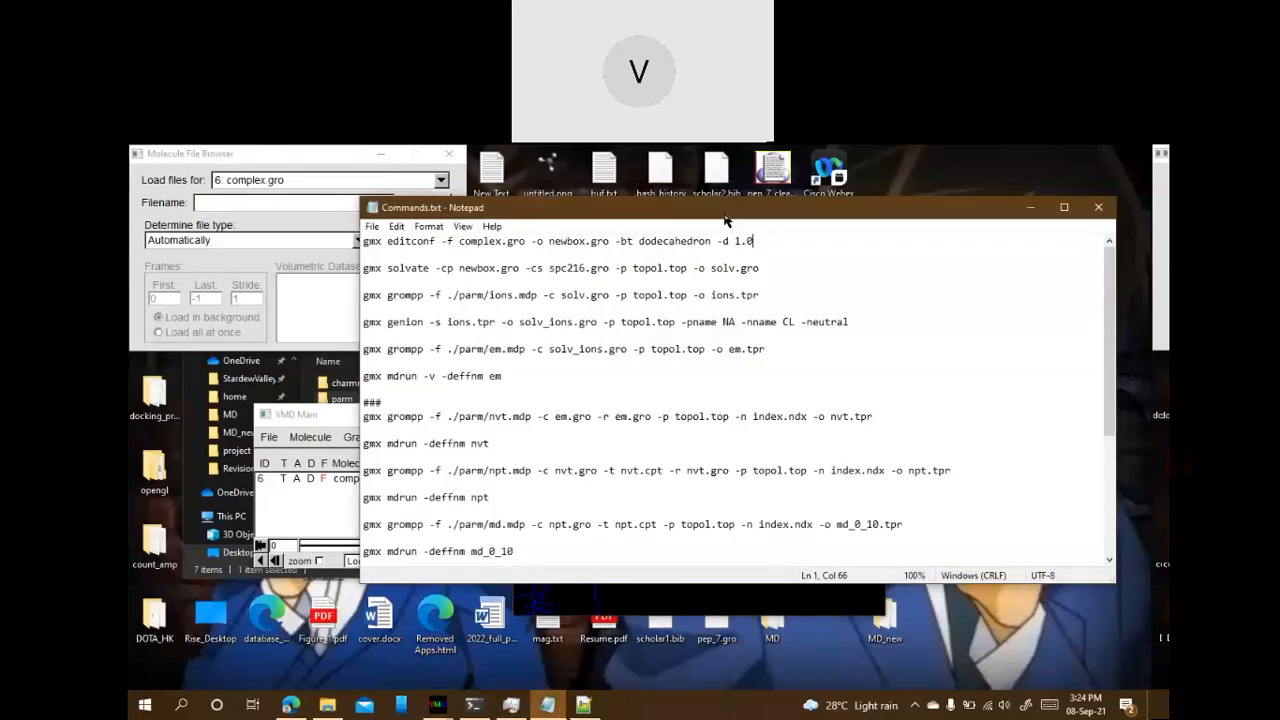
left_click(630, 272)
left_click_drag(728, 205, 446, 278)
left_click(471, 276)
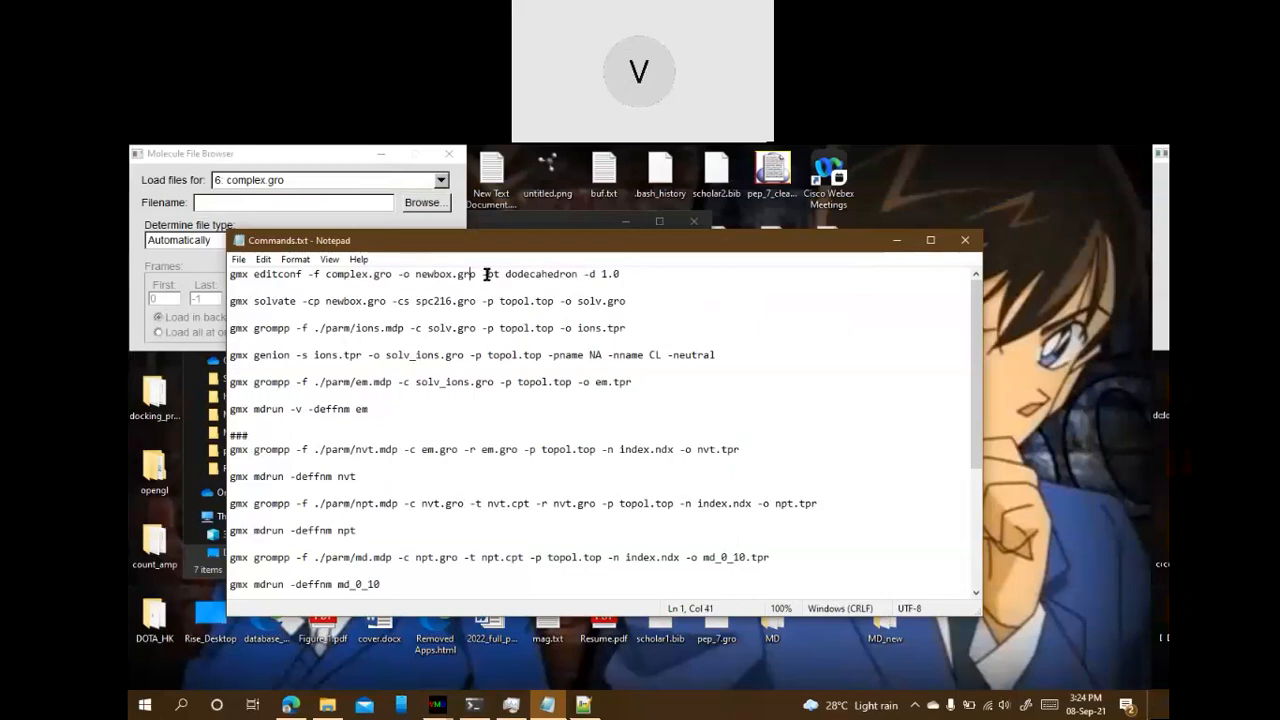
left_click(501, 225)
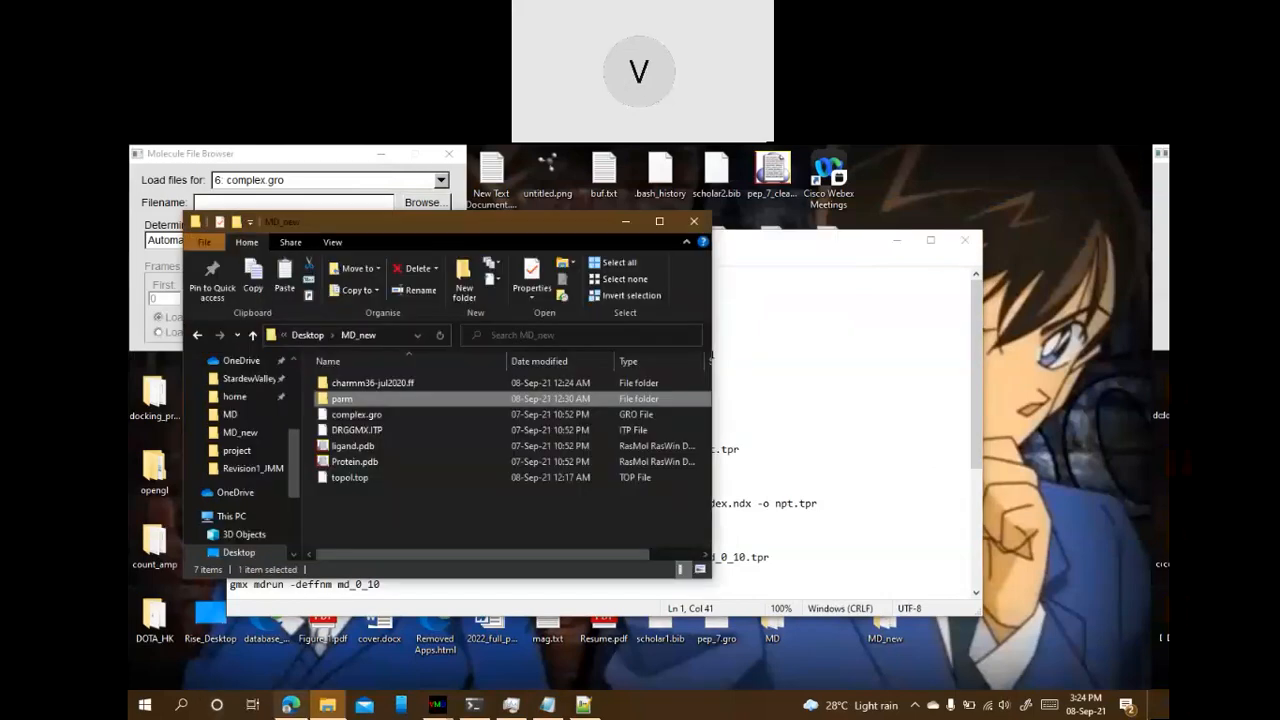
Switch to the browser, view the PRODRG submission and CGenFF home pages, and reduce the browser to a smaller window
left_click(290, 705)
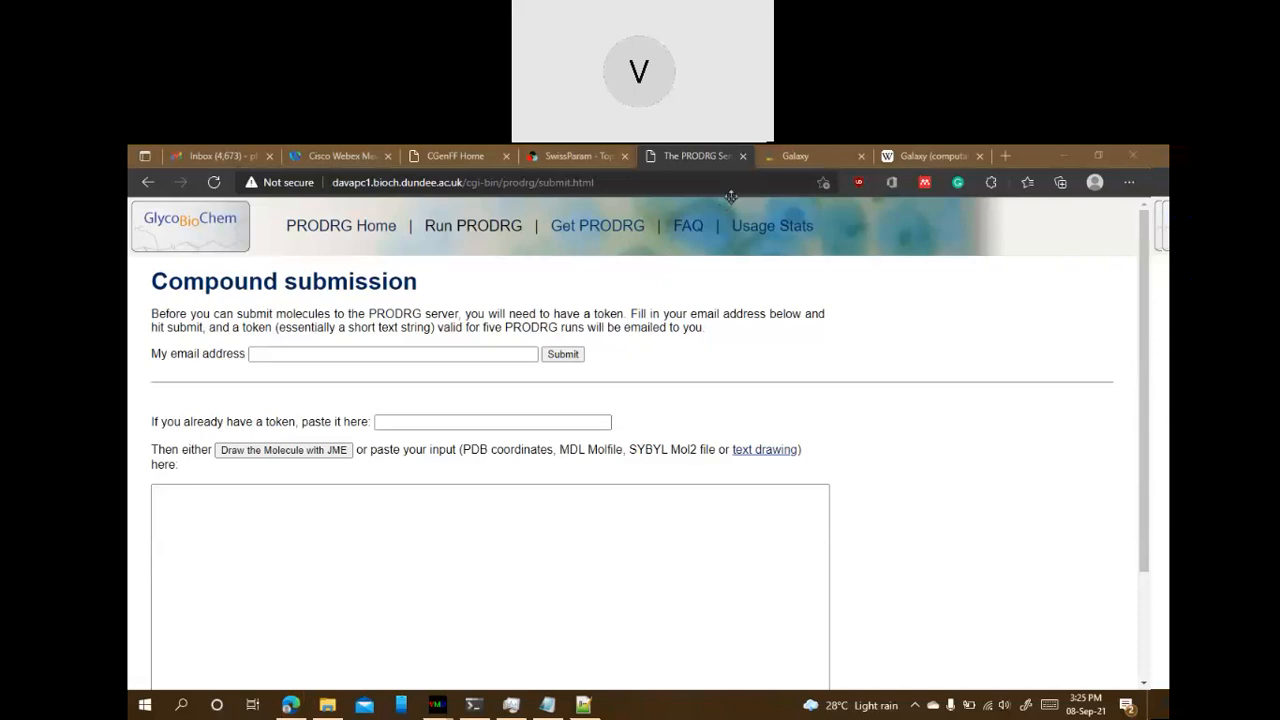
left_click(462, 157)
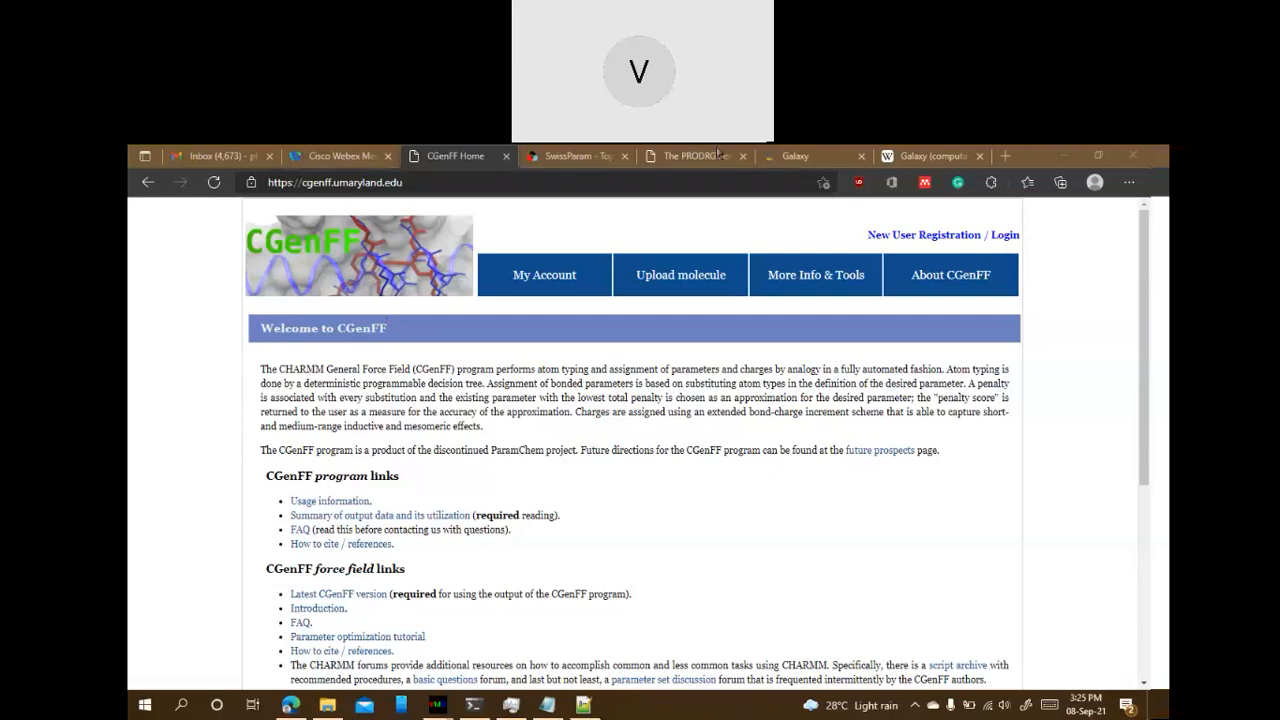
double_click(1042, 155)
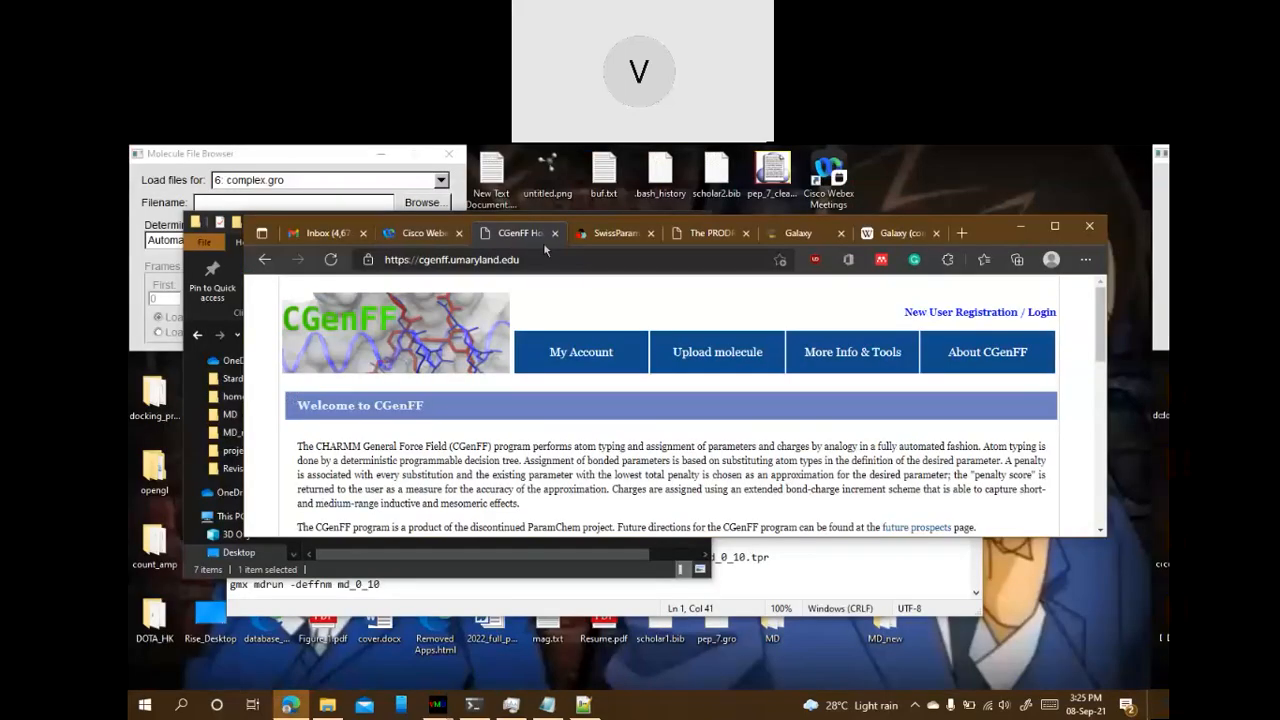
Examine the SwissParam page down to its mol2 upload section and compare it with the PRODRG and CGenFF pages
left_click(603, 232)
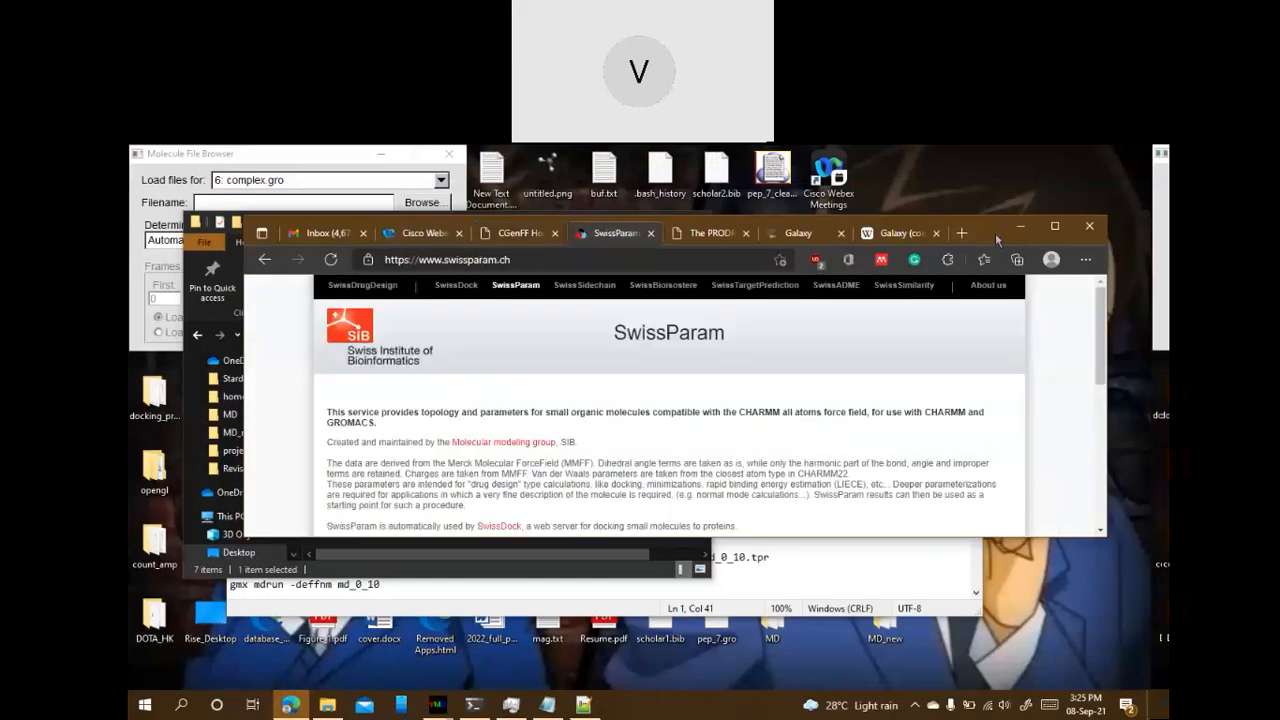
left_click_drag(994, 234, 895, 260)
scroll(510, 432, "down", 3)
scroll(510, 432, "down", 2)
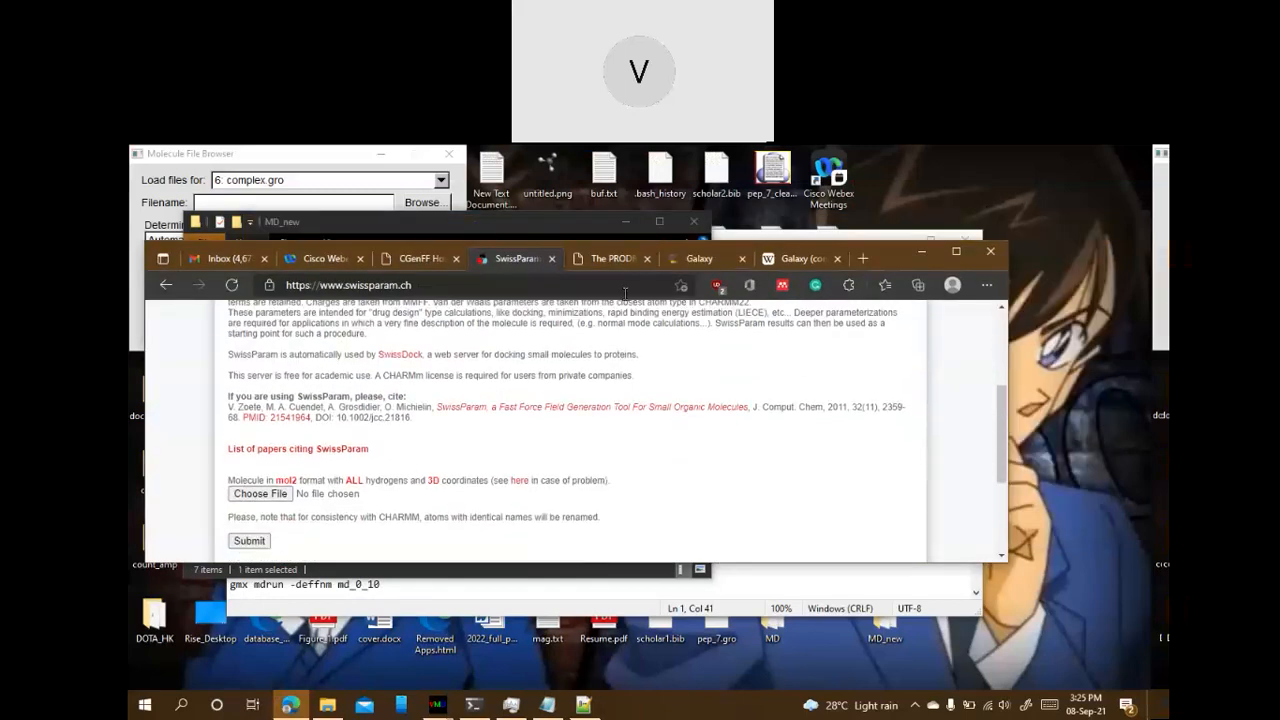
left_click(612, 258)
left_click(520, 259)
left_click(605, 259)
left_click(520, 259)
left_click(388, 260)
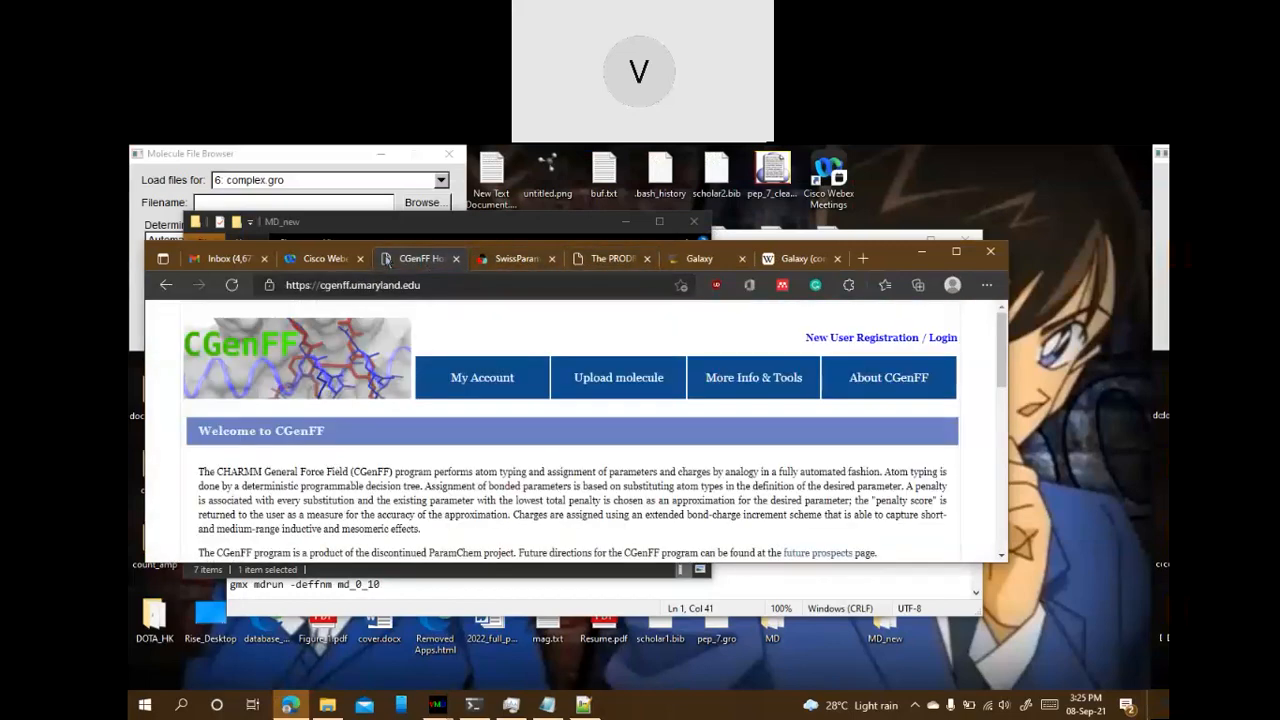
Point out DRGGMX.ITP and topol.top in the MD_new folder and return to the PRODRG compound submission page
left_click(327, 705)
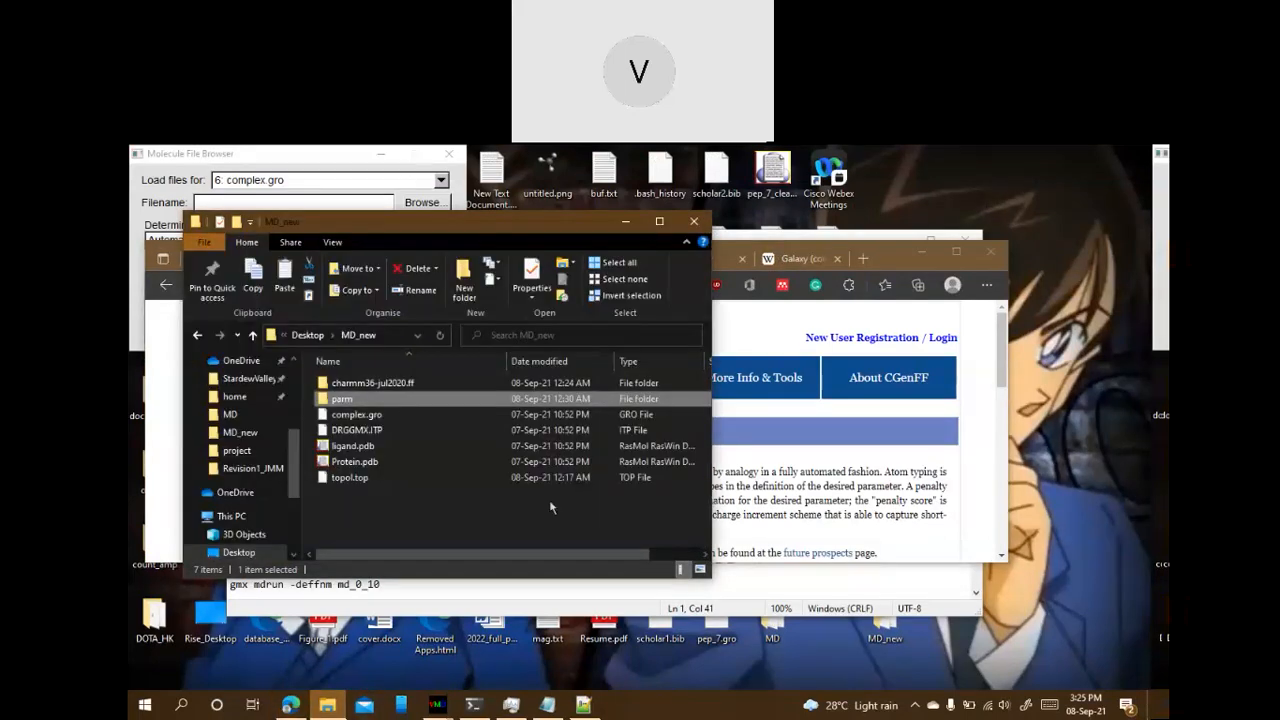
left_click(370, 431)
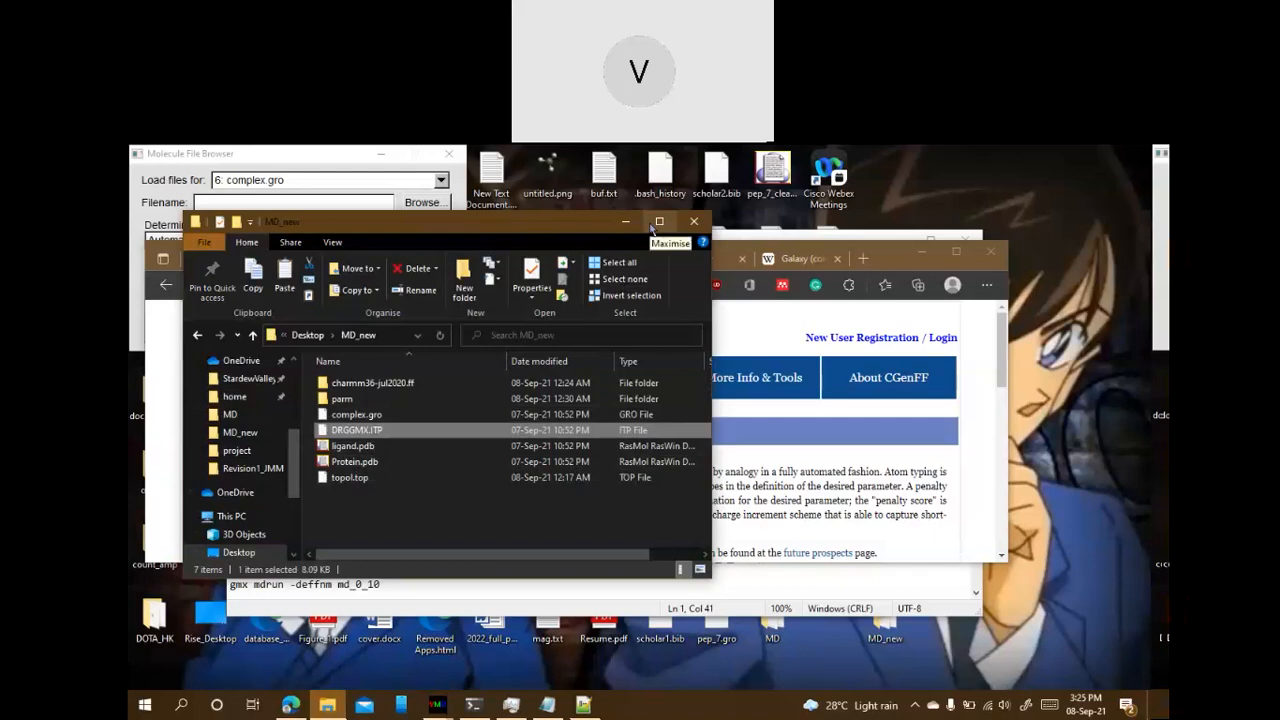
left_click(355, 478)
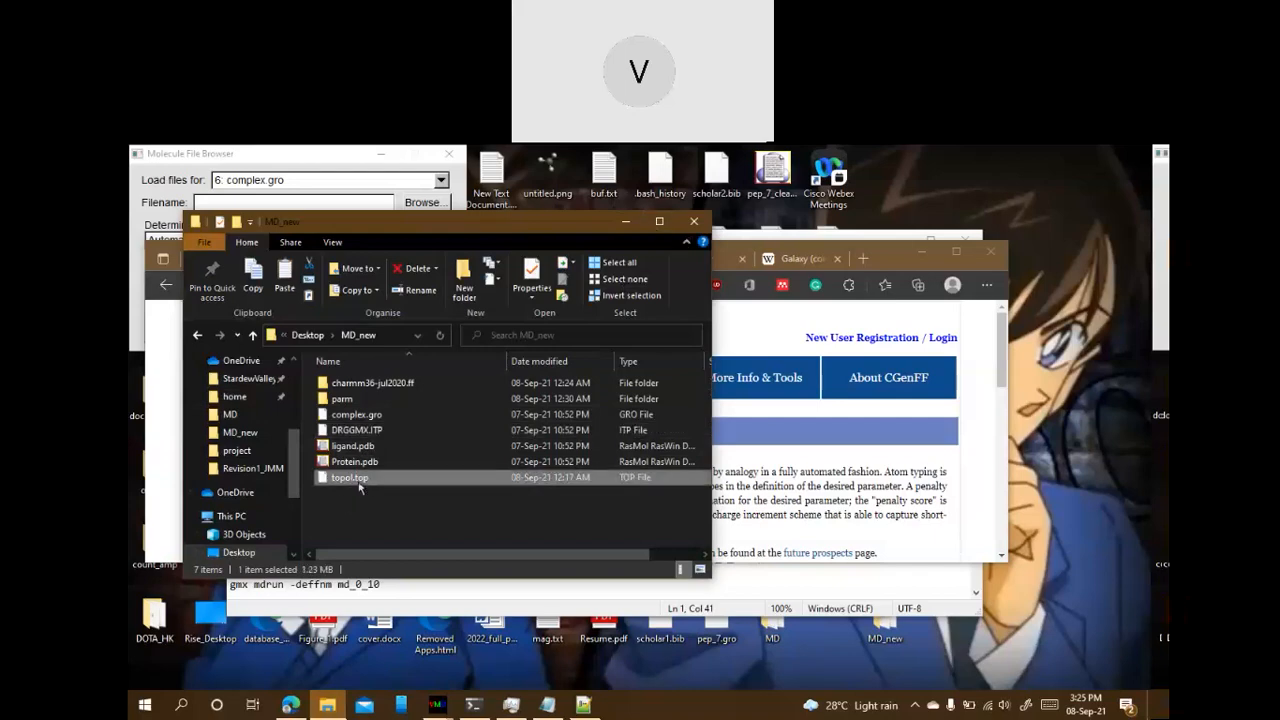
left_click(380, 432)
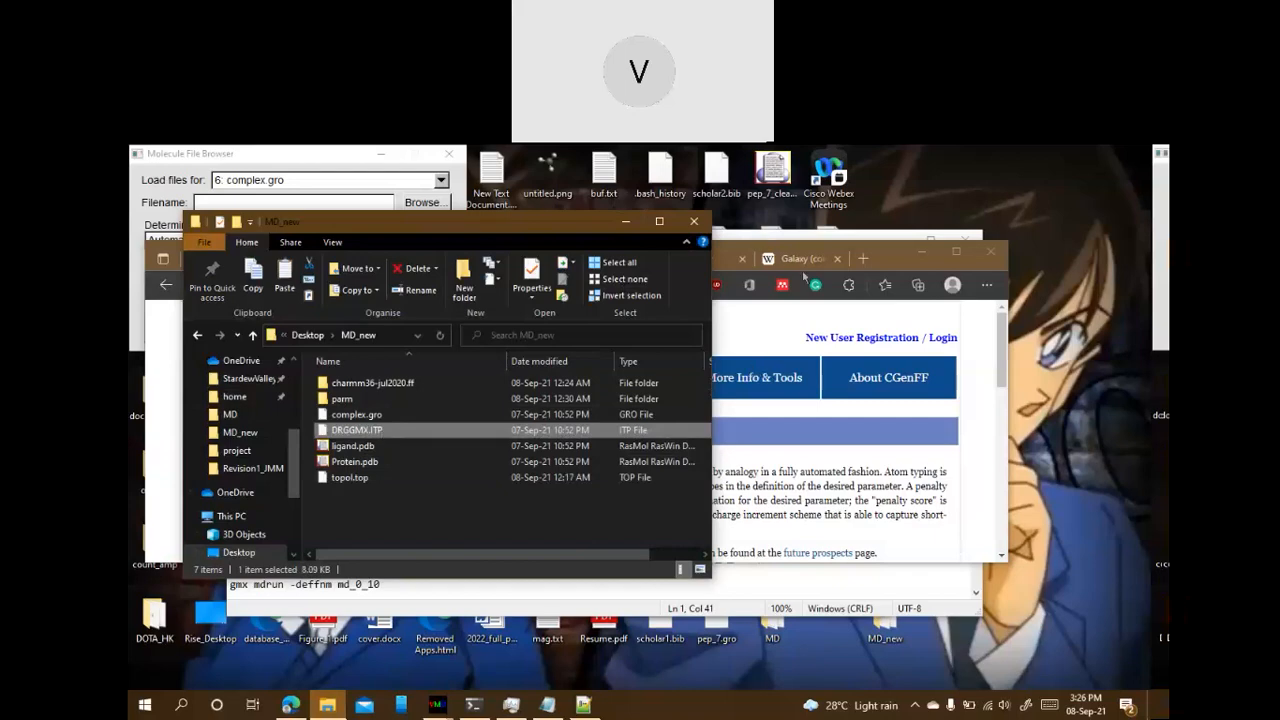
left_click(883, 264)
left_click(605, 258)
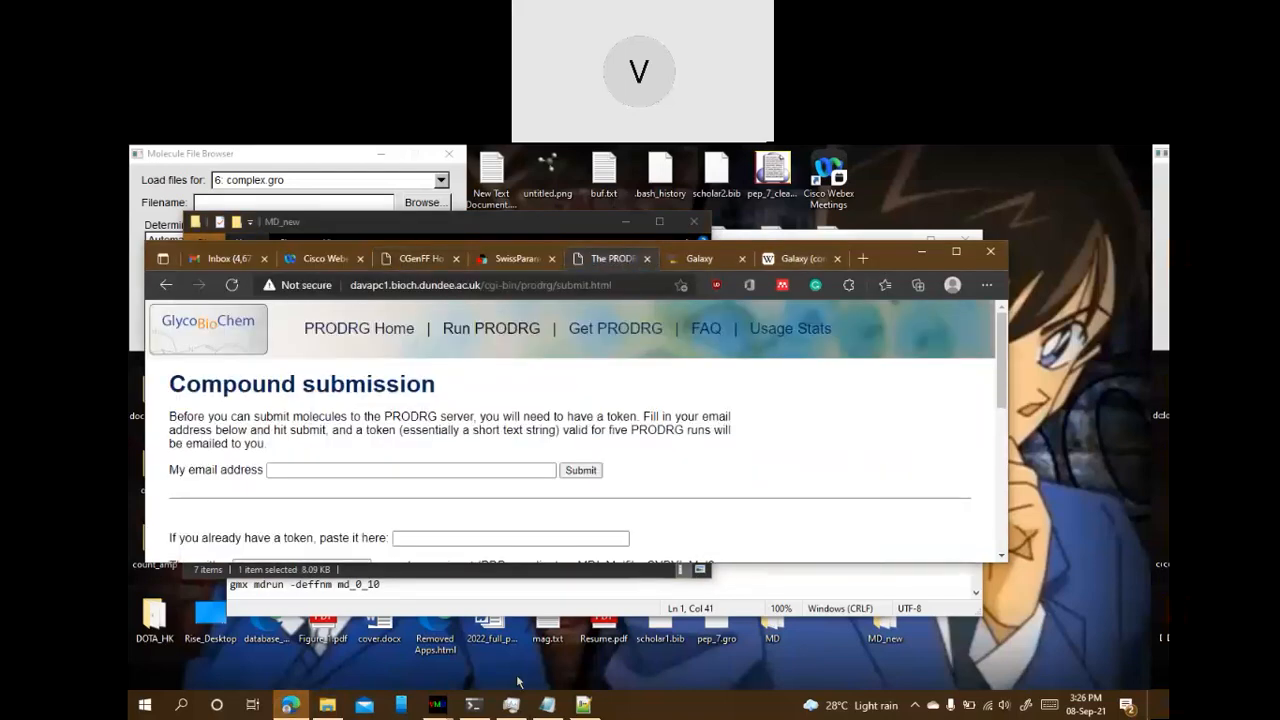
Glance at nvt.mdp in Notepad++, minimize it, and bring the GROMACS command list Commands.txt to the front in Notepad
left_click(585, 705)
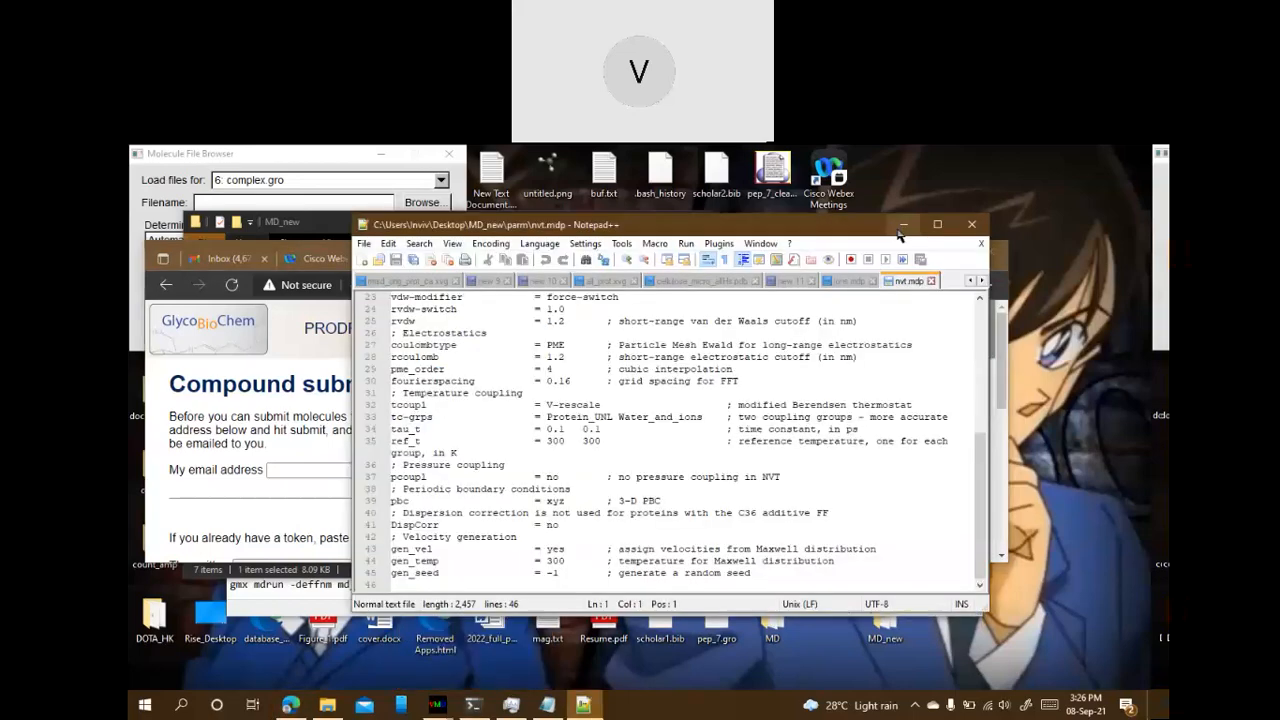
left_click(901, 227)
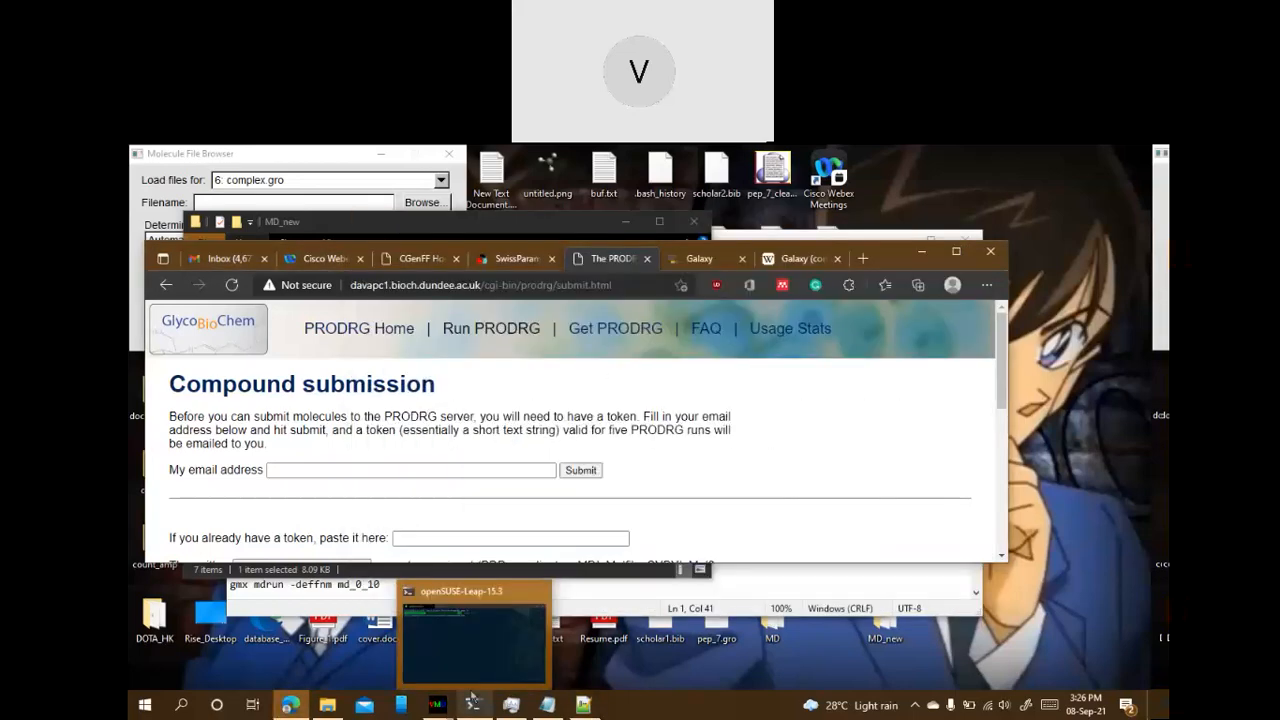
left_click(547, 704)
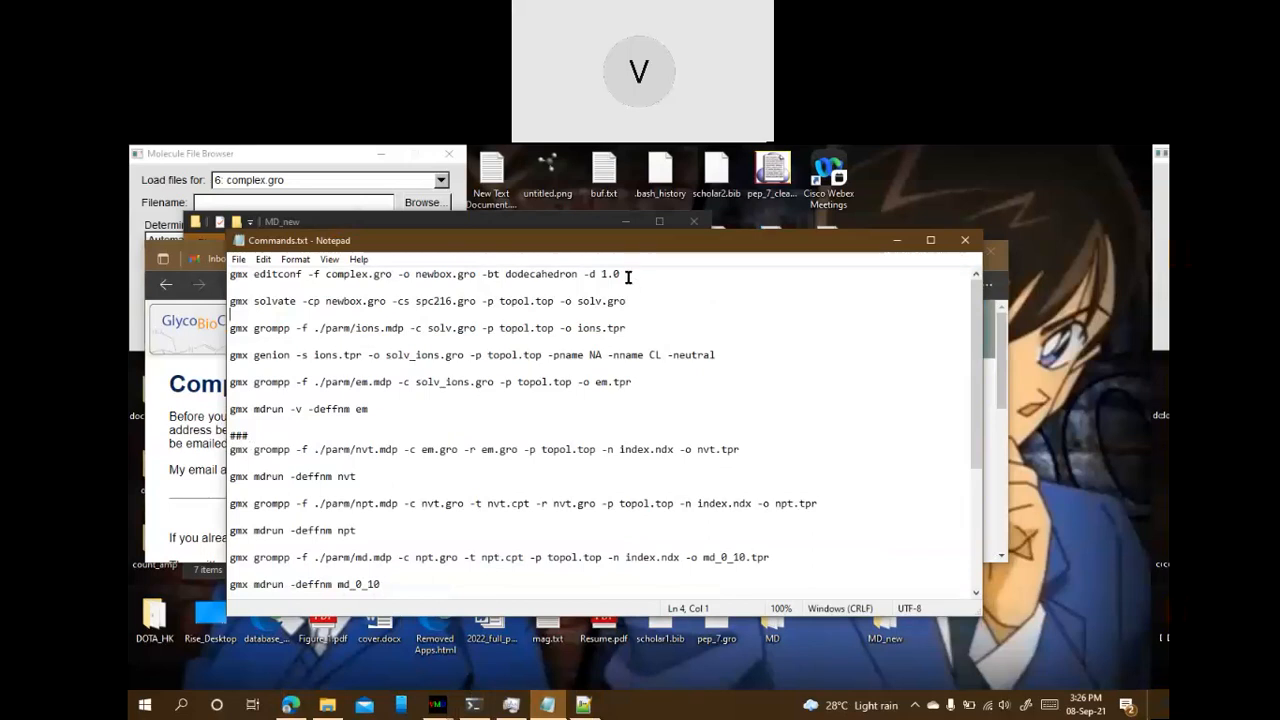
Copy the gmx editconf command from Commands.txt and run it in the openSUSE terminal to create newbox.gro with a dodecahedron box and -d 1.0
left_click_drag(626, 276, 231, 279)
key("ctrl+c")
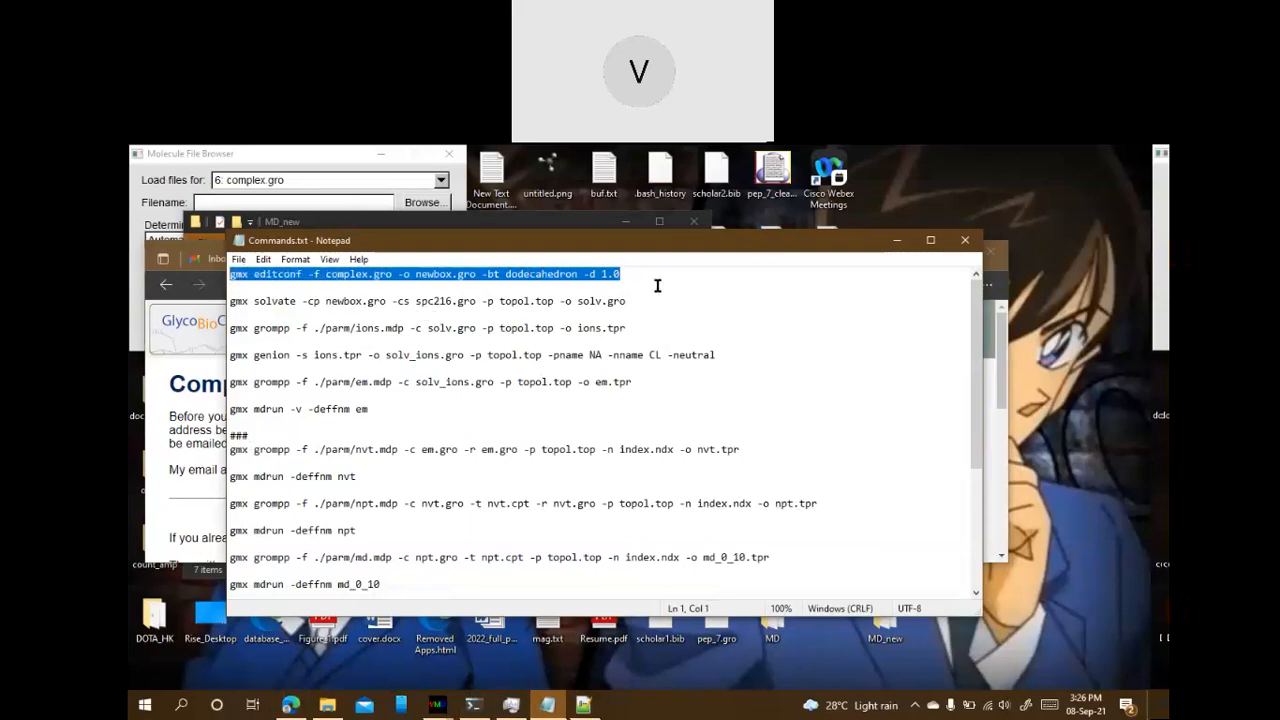
left_click(473, 708)
right_click(623, 437)
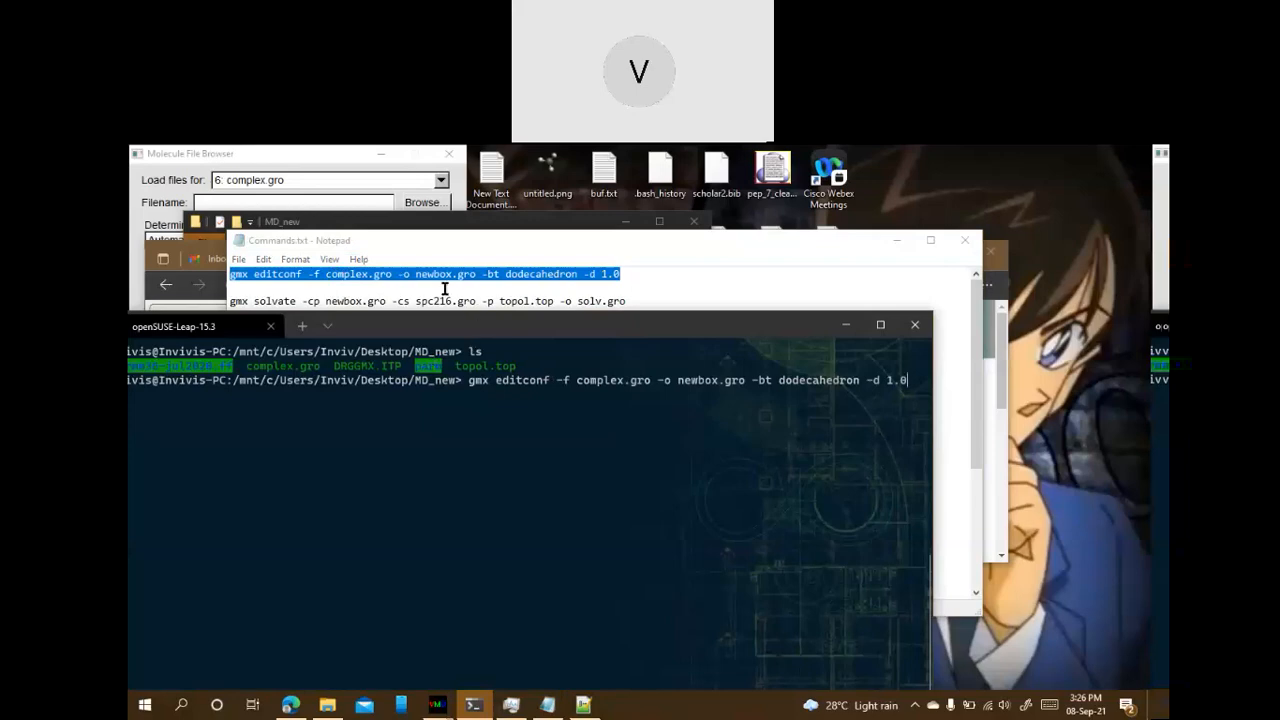
left_click(191, 326)
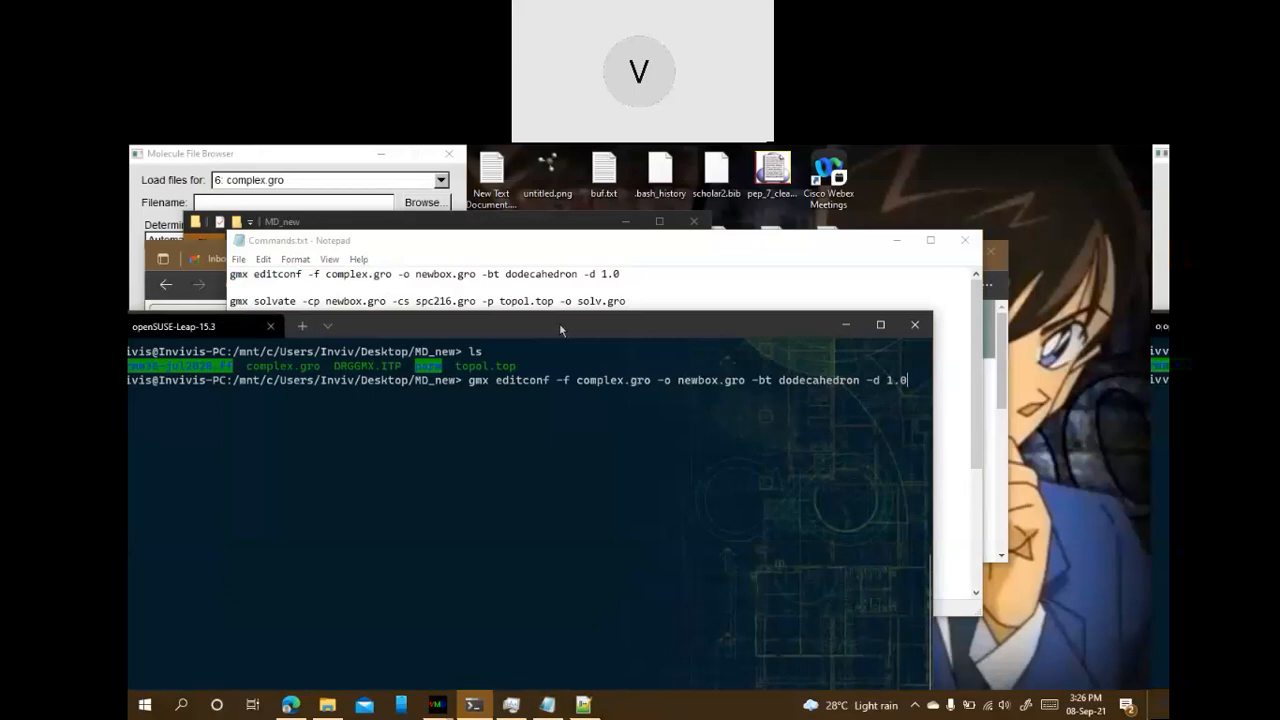
left_click_drag(559, 323, 476, 325)
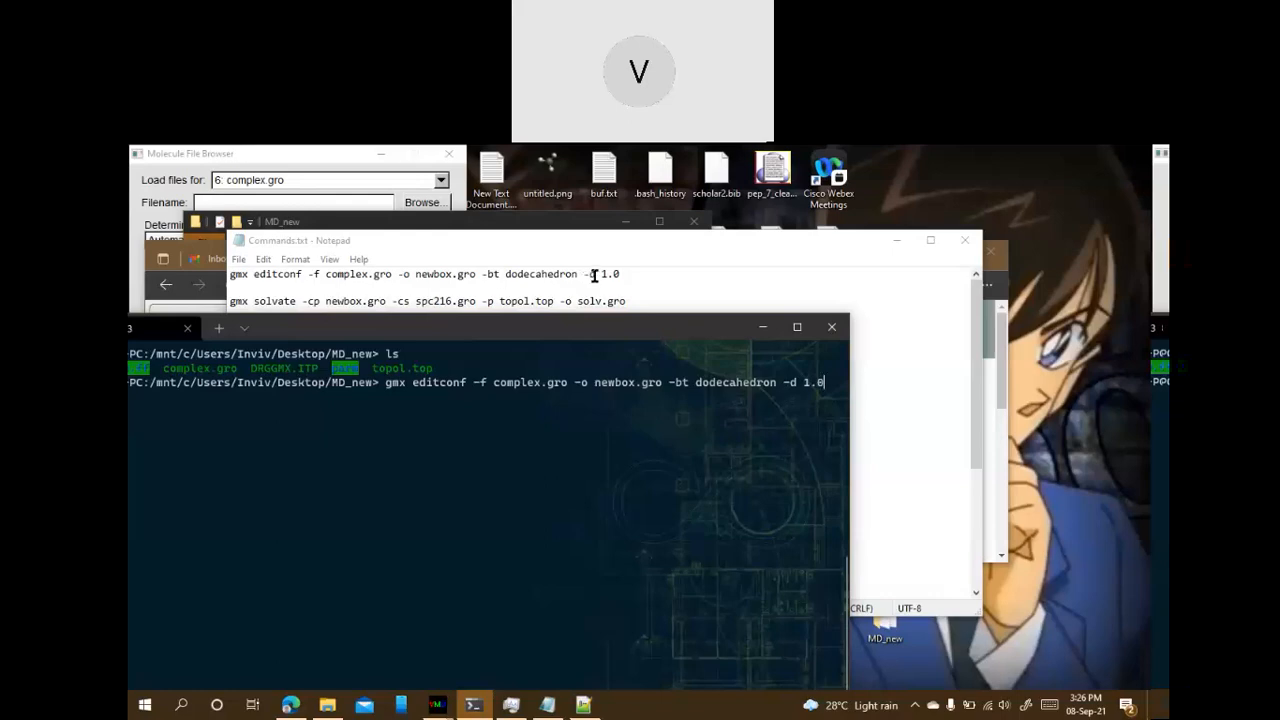
left_click_drag(610, 332, 634, 296)
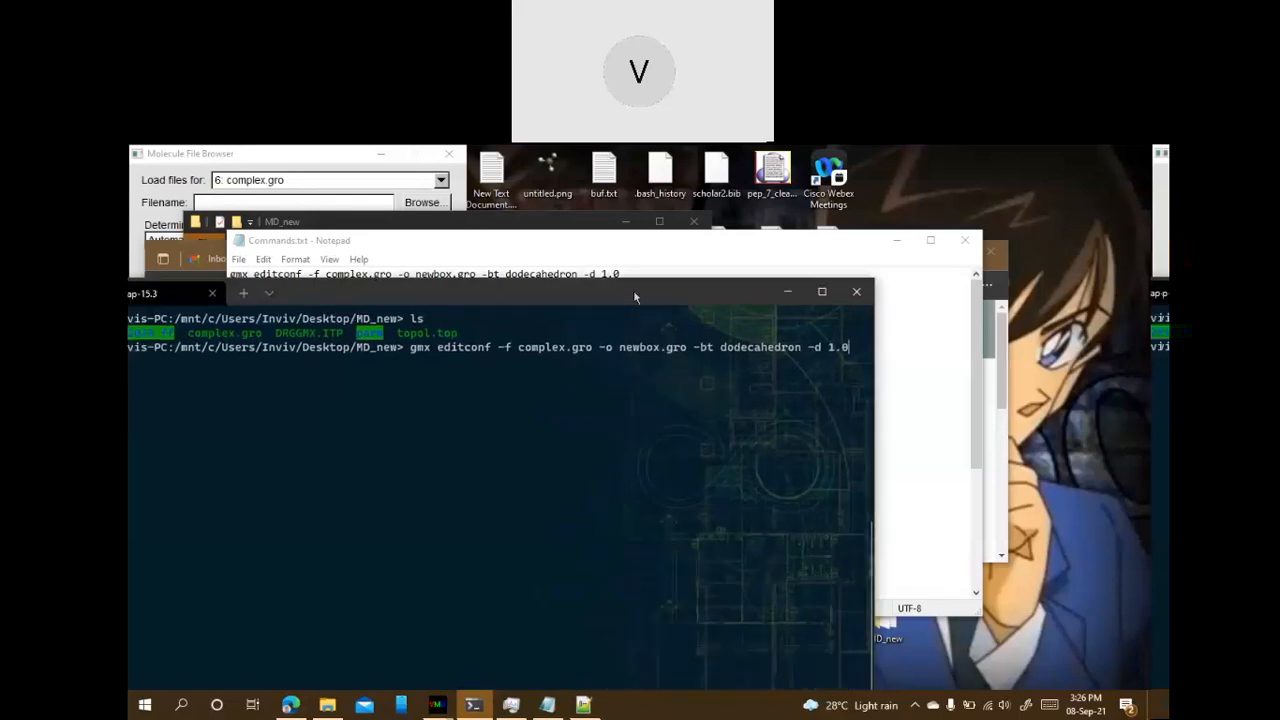
key("Return")
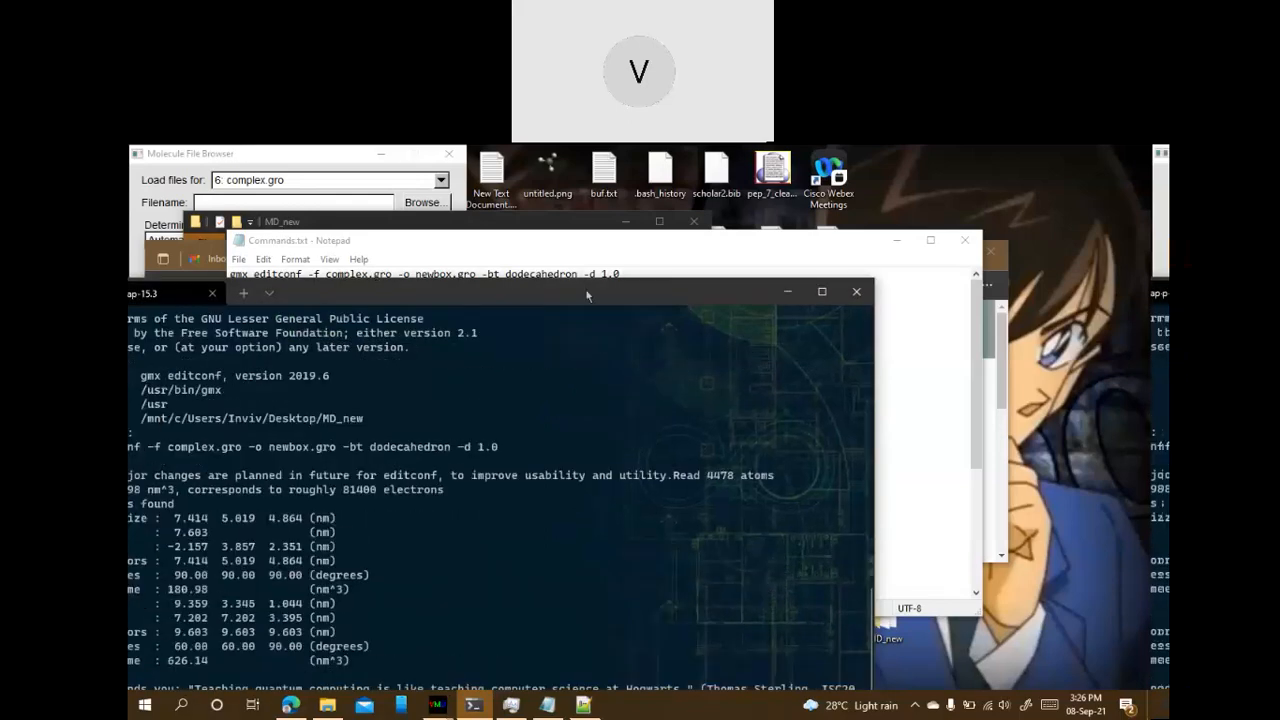
Examine the system size, box vectors, angles and volume lines in the editconf output
left_click_drag(587, 295, 751, 218)
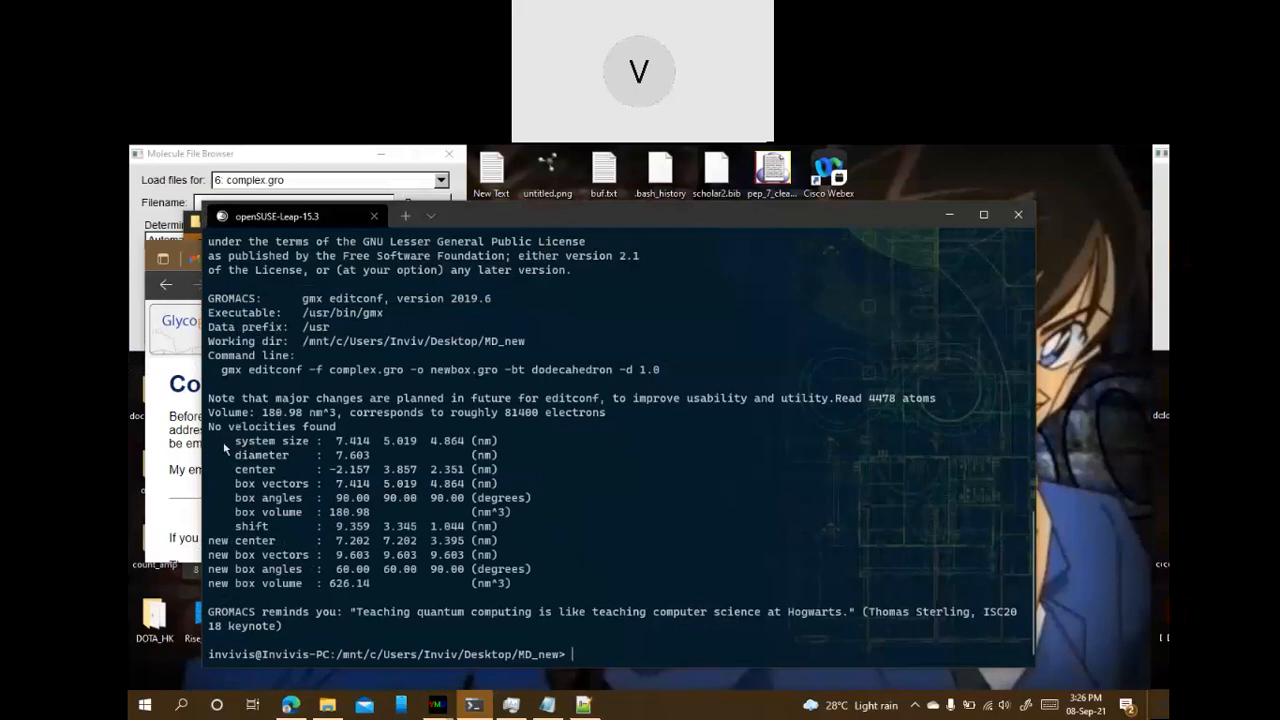
left_click_drag(236, 456, 430, 555)
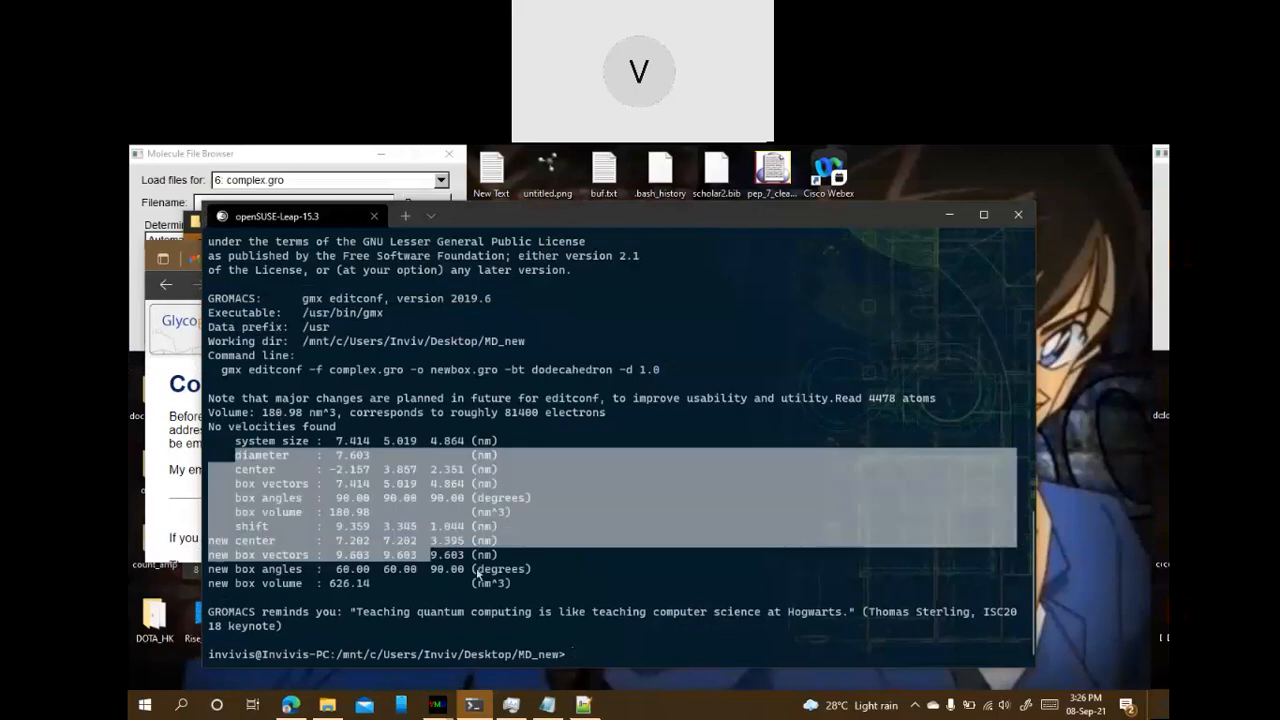
left_click_drag(284, 483, 410, 514)
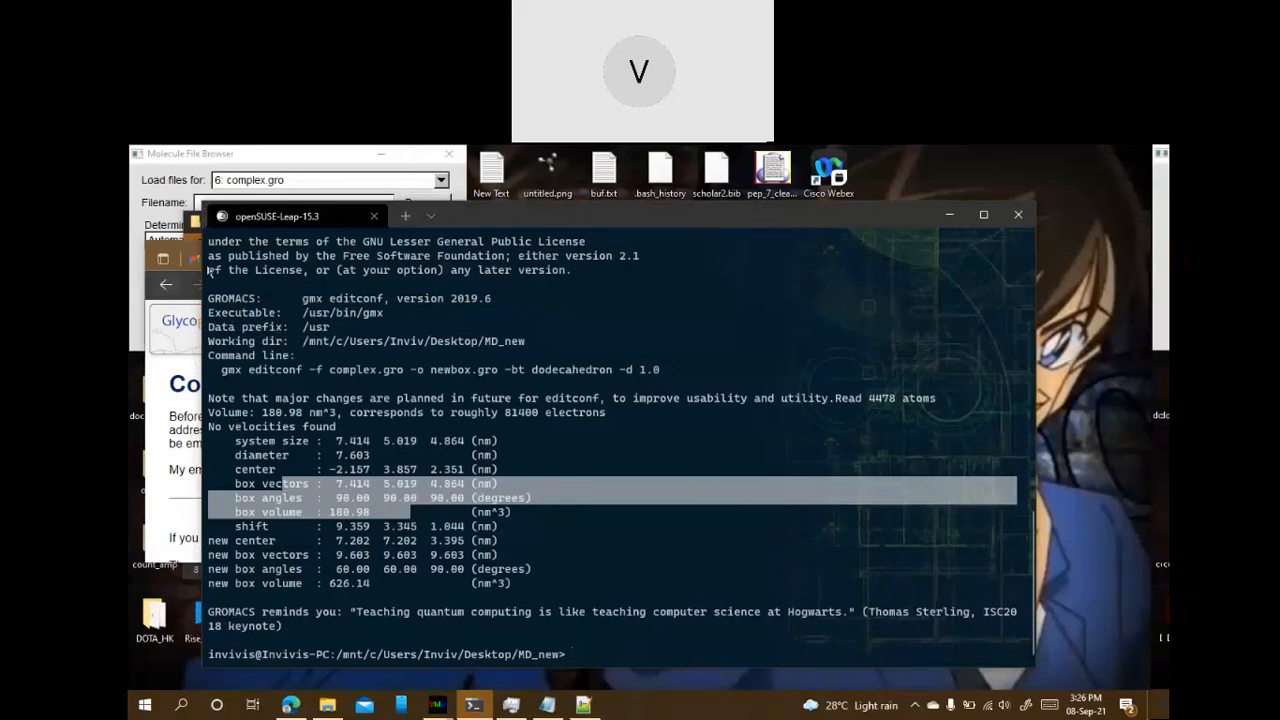
left_click_drag(543, 223, 614, 306)
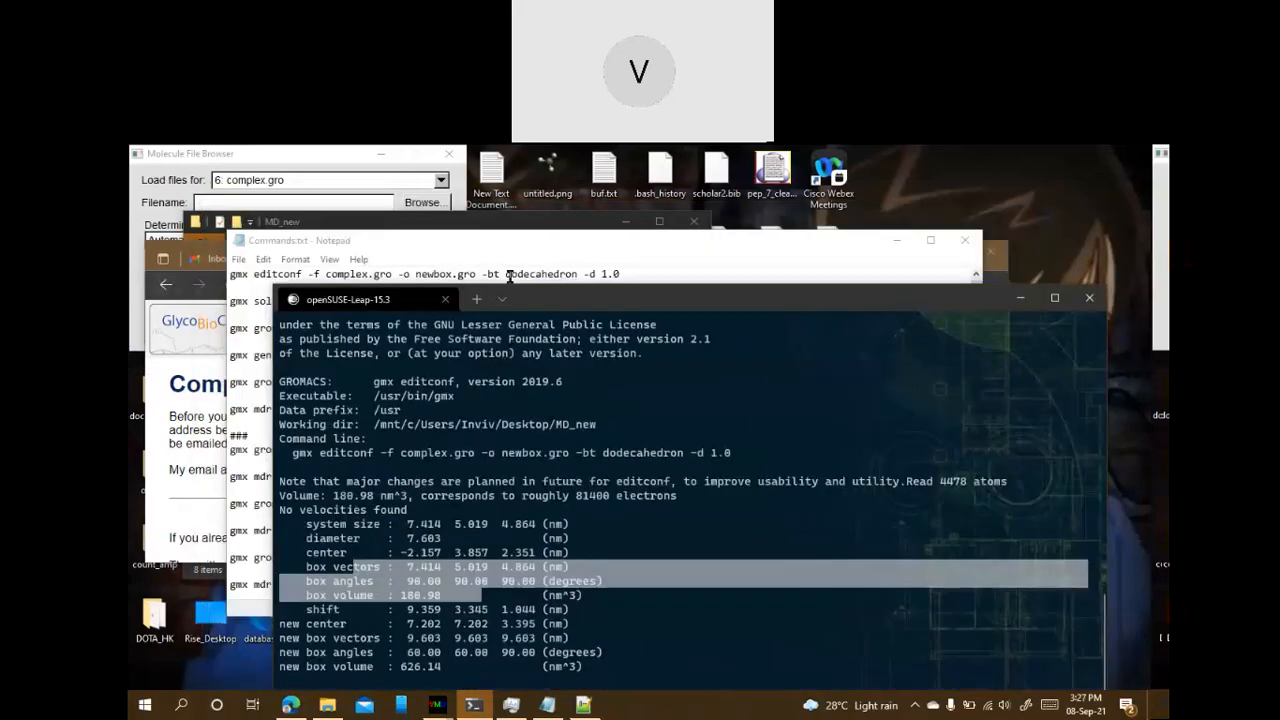
Copy the gmx solvate command from Commands.txt, minimize the file and reposition the terminal window
left_click(509, 275)
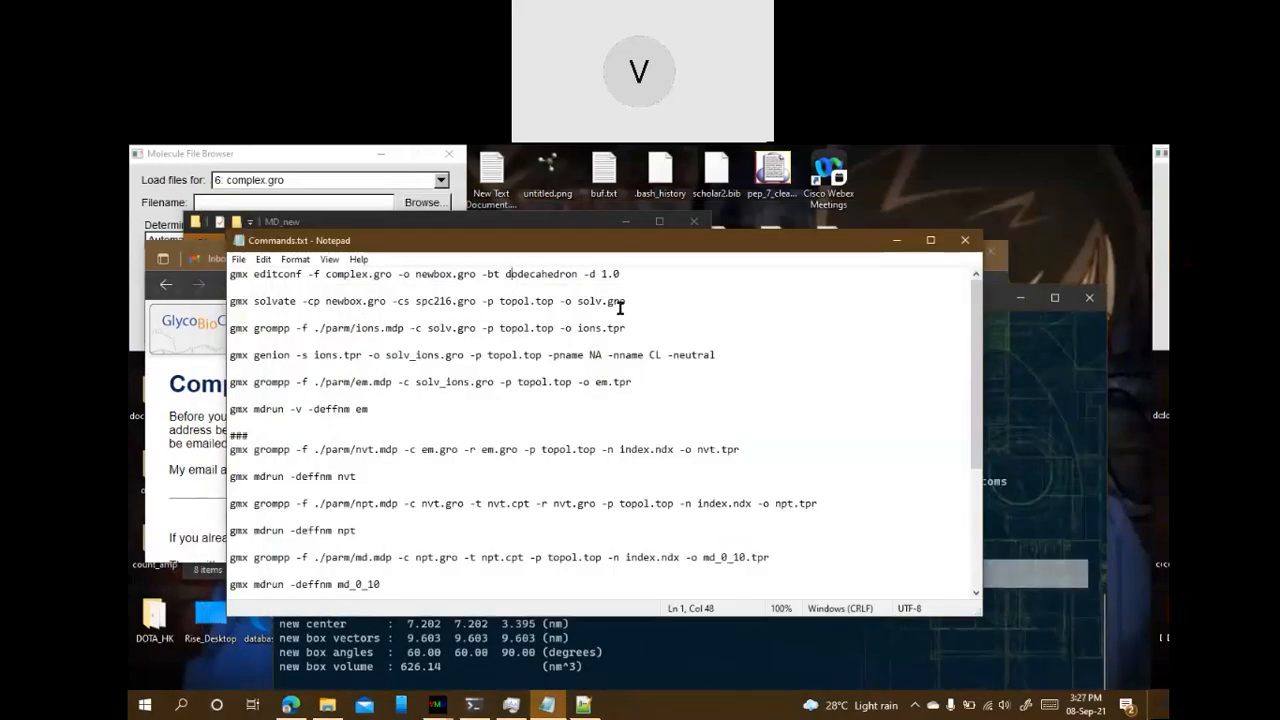
left_click_drag(630, 301, 230, 300)
key("ctrl+c")
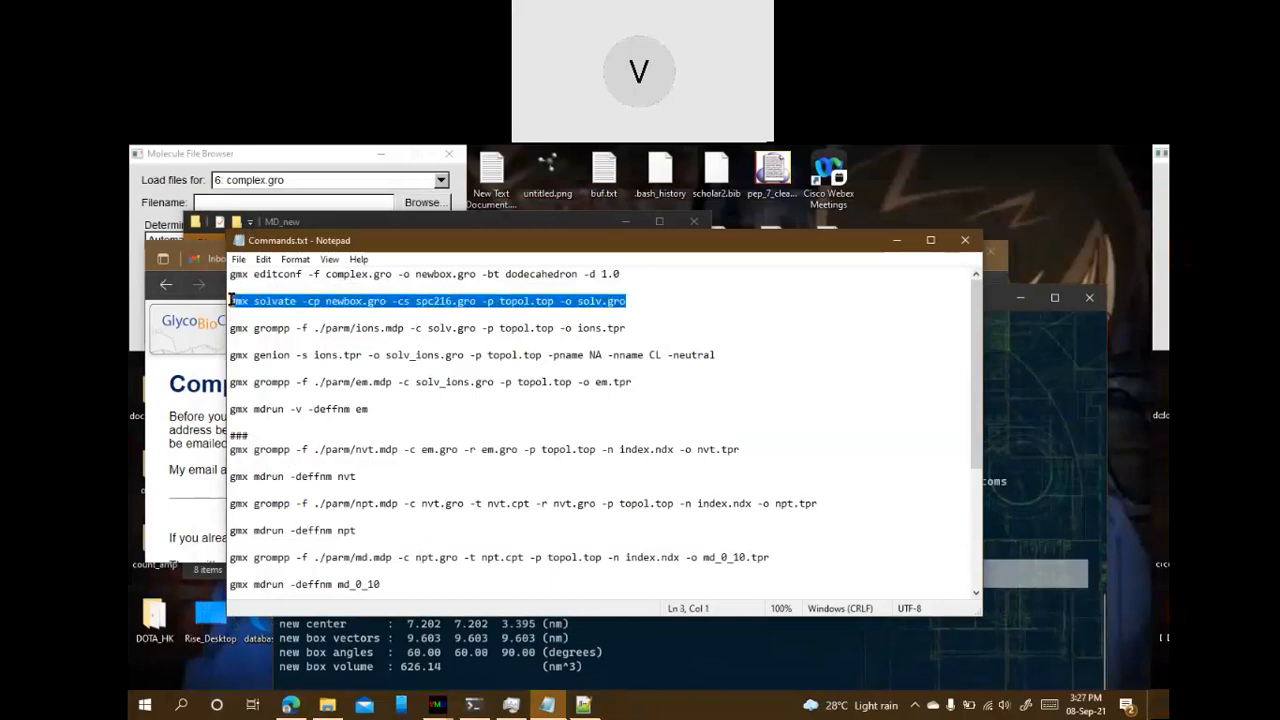
left_click(893, 245)
left_click_drag(688, 321, 558, 221)
scroll(631, 406, "down", 1)
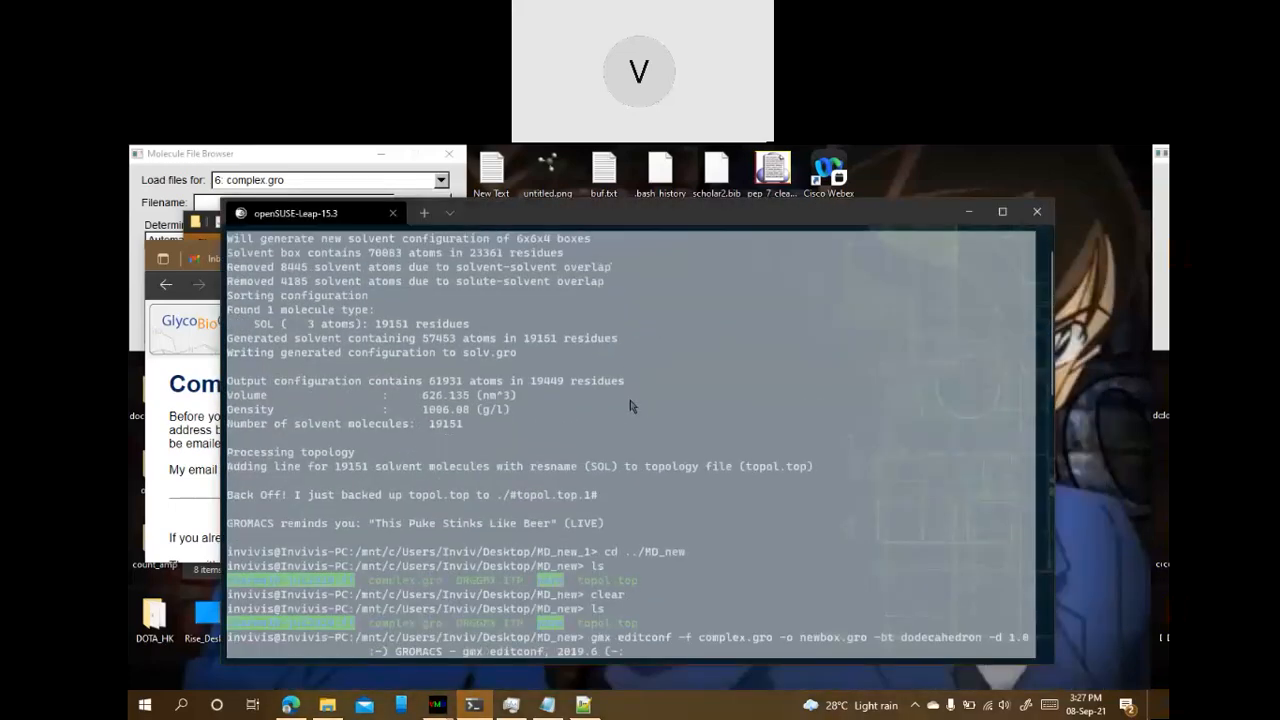
left_click(631, 406)
scroll(639, 468, "down", 18)
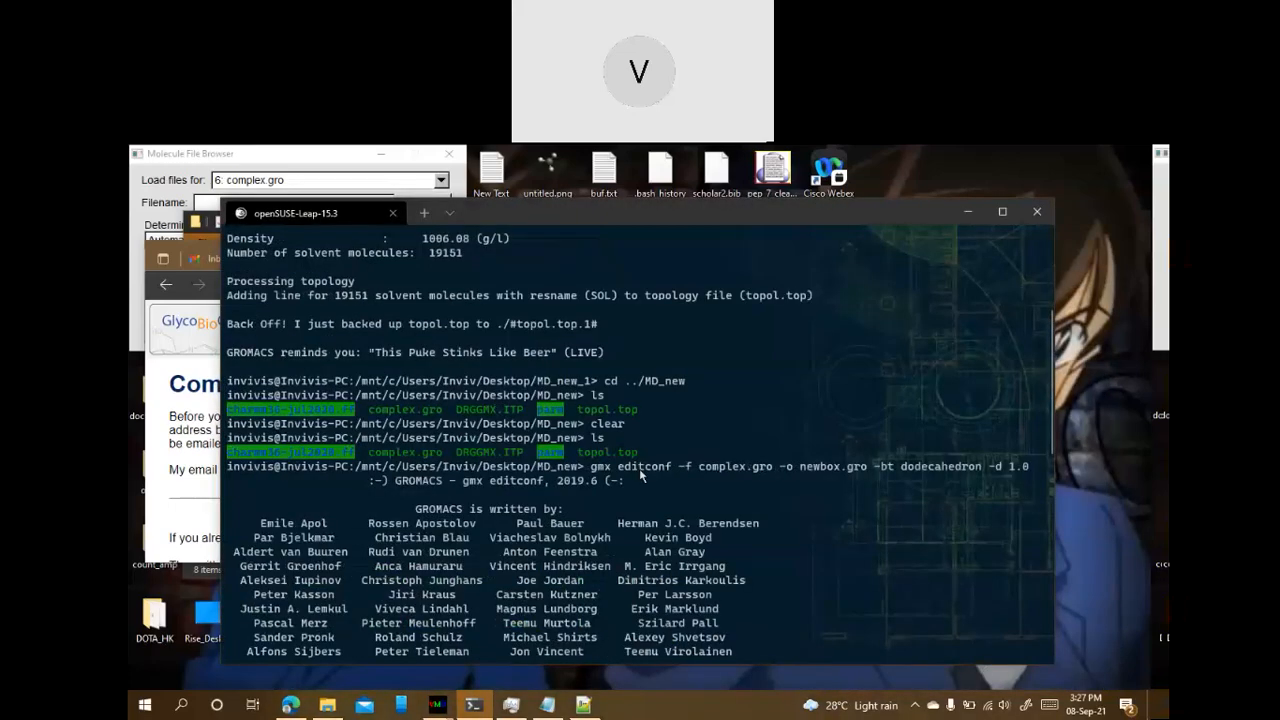
right_click(644, 483)
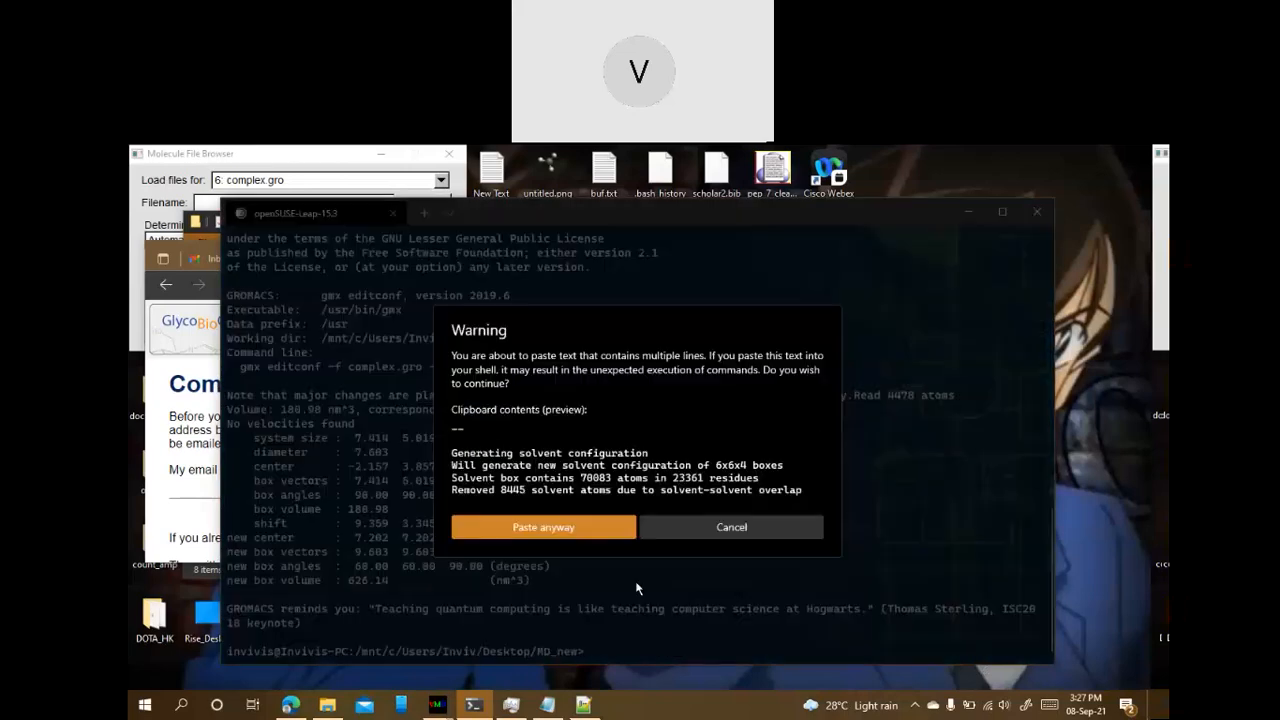
left_click(699, 526)
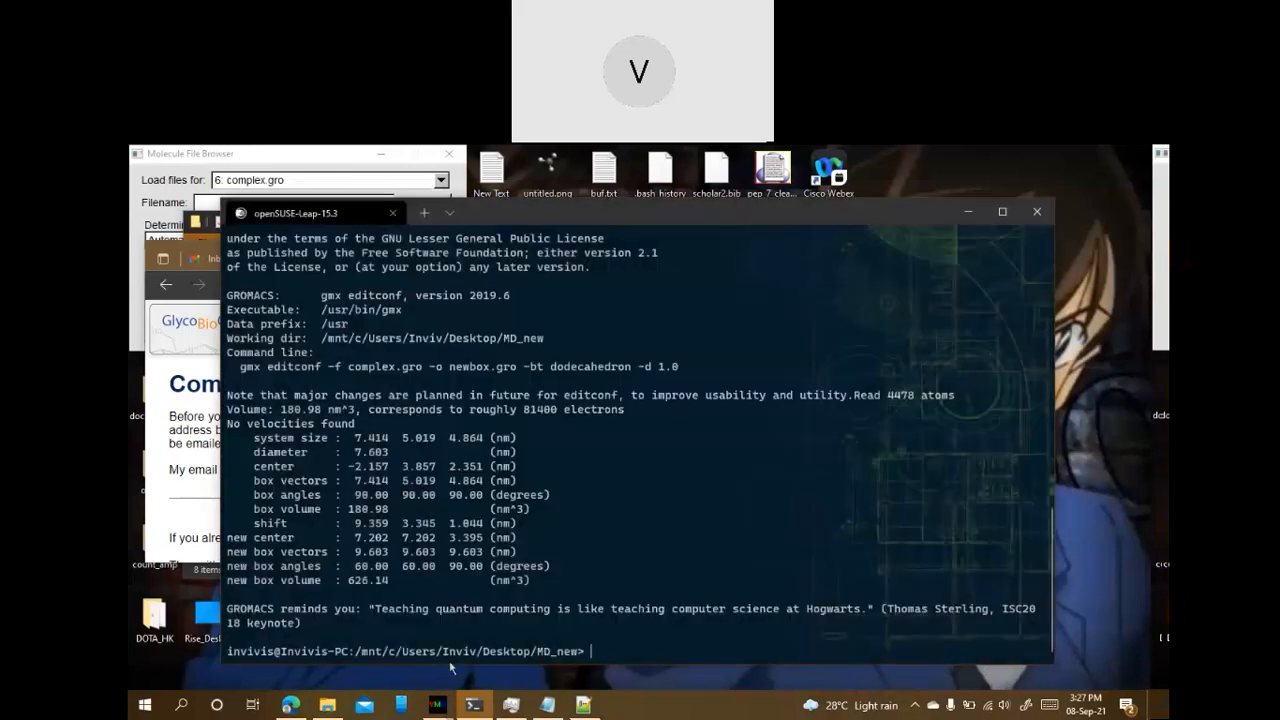
Bring the gmx solvate command from Commands.txt into the terminal again and run it to write solv.gro
left_click(541, 708)
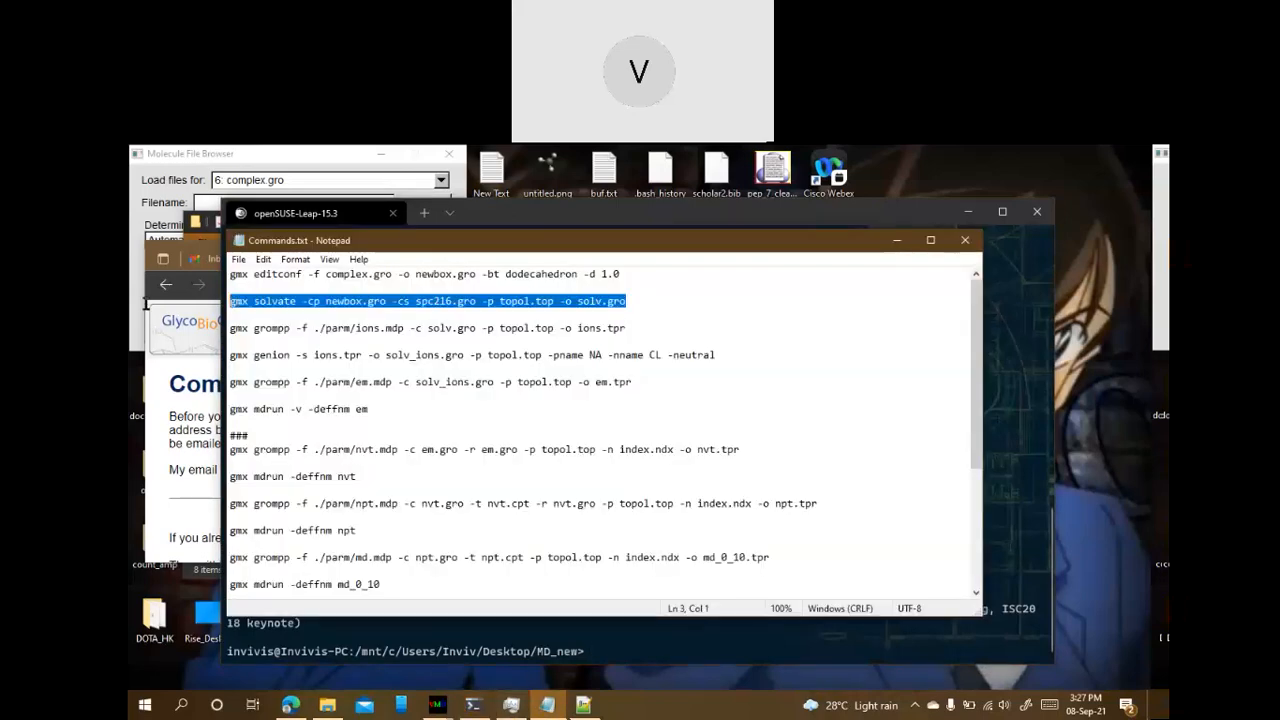
left_click(892, 240)
key("ctrl+v")
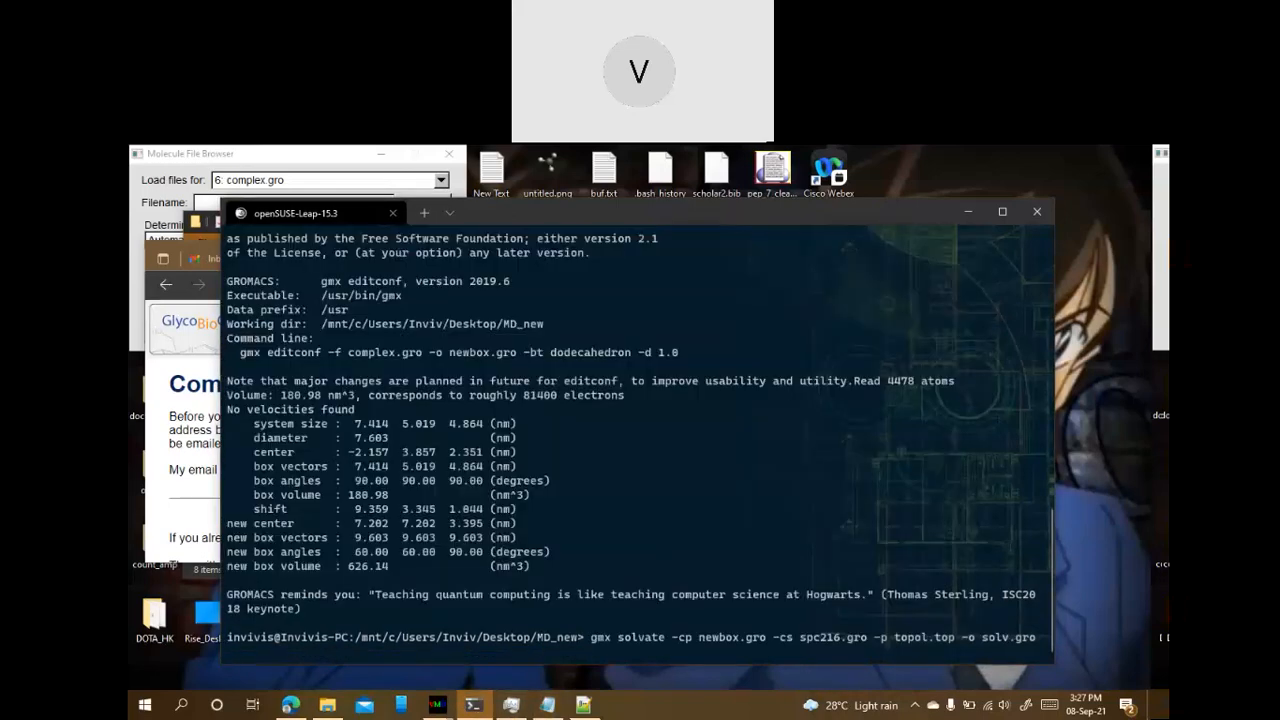
key("Return")
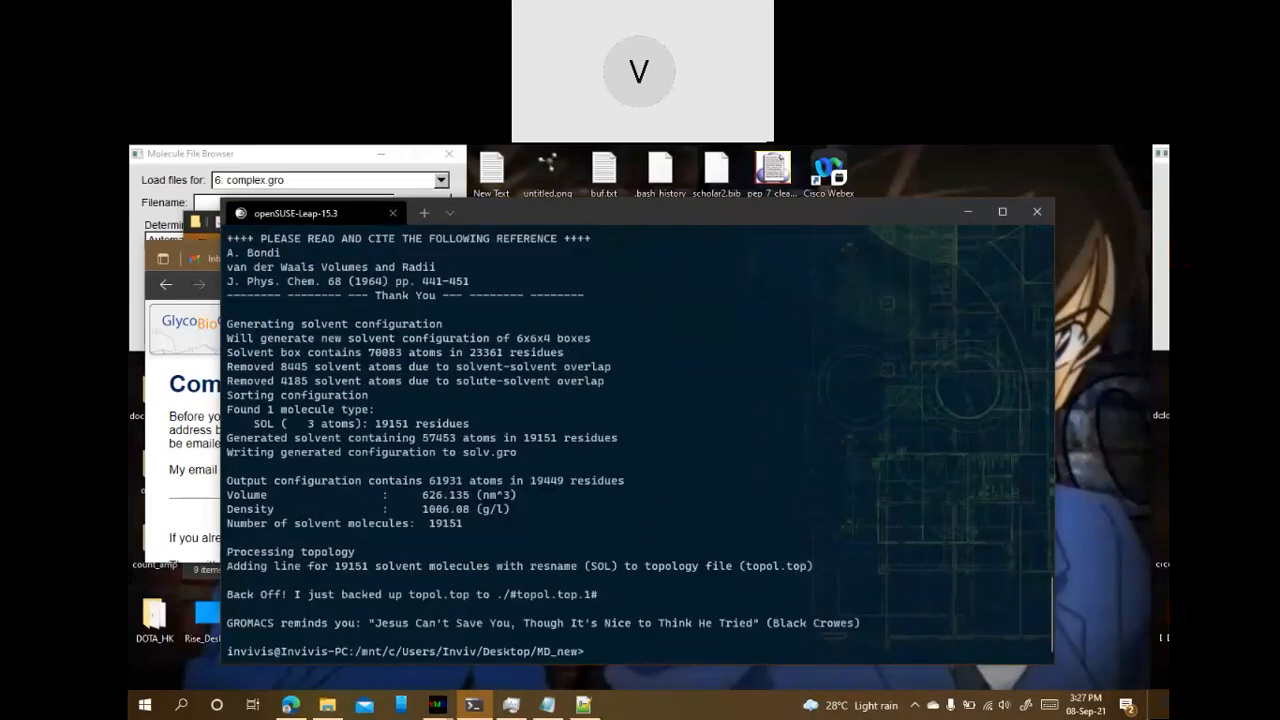
Switch to the MD_new folder and point out the solv.gro file
left_click(547, 705)
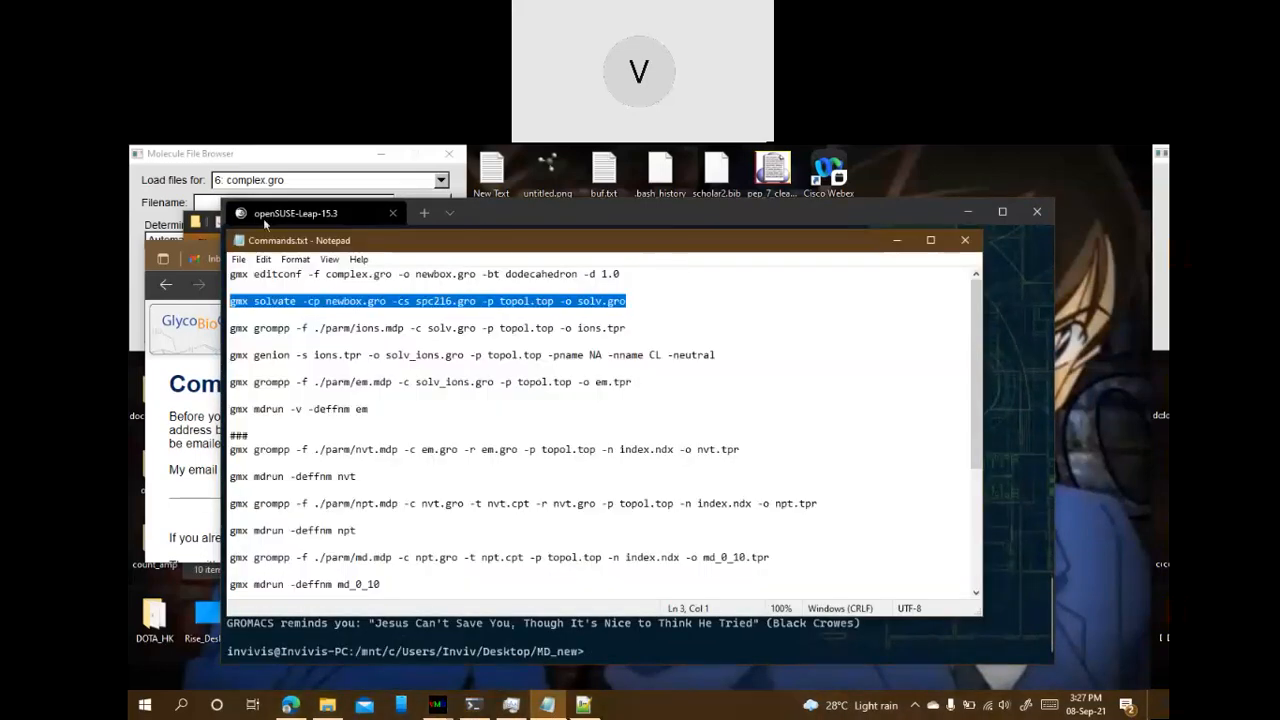
left_click(327, 705)
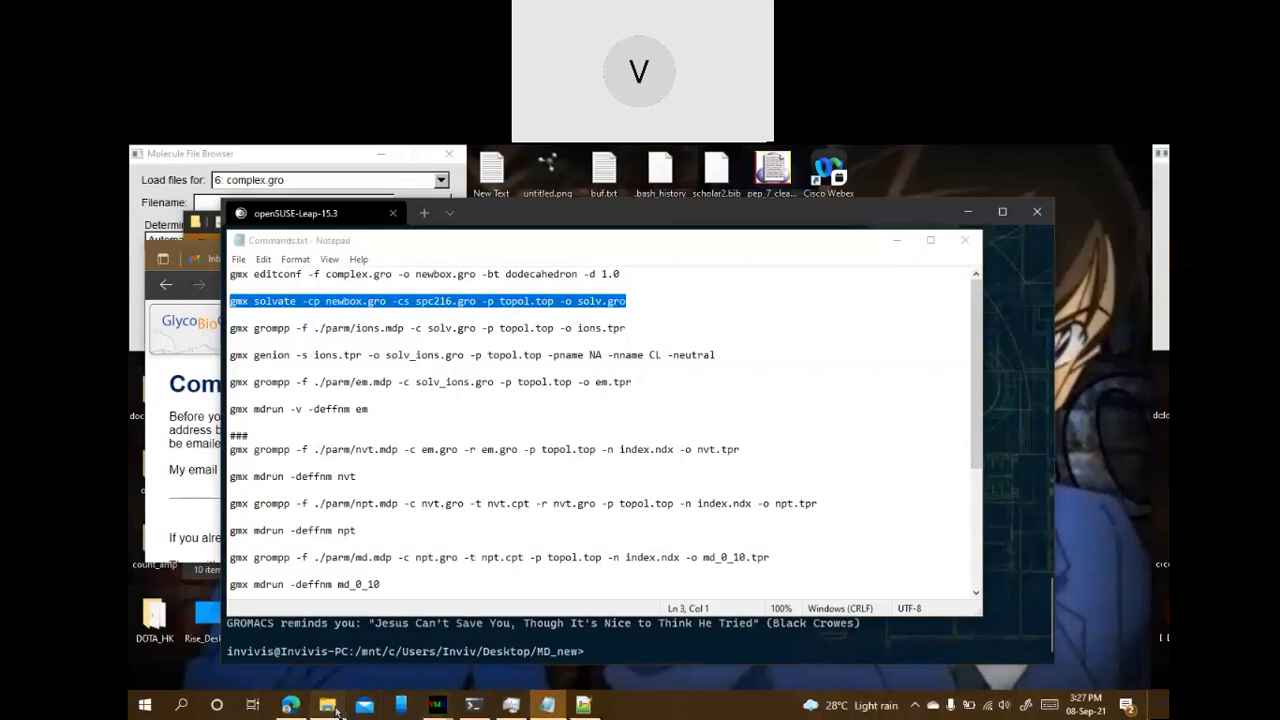
left_click(362, 510)
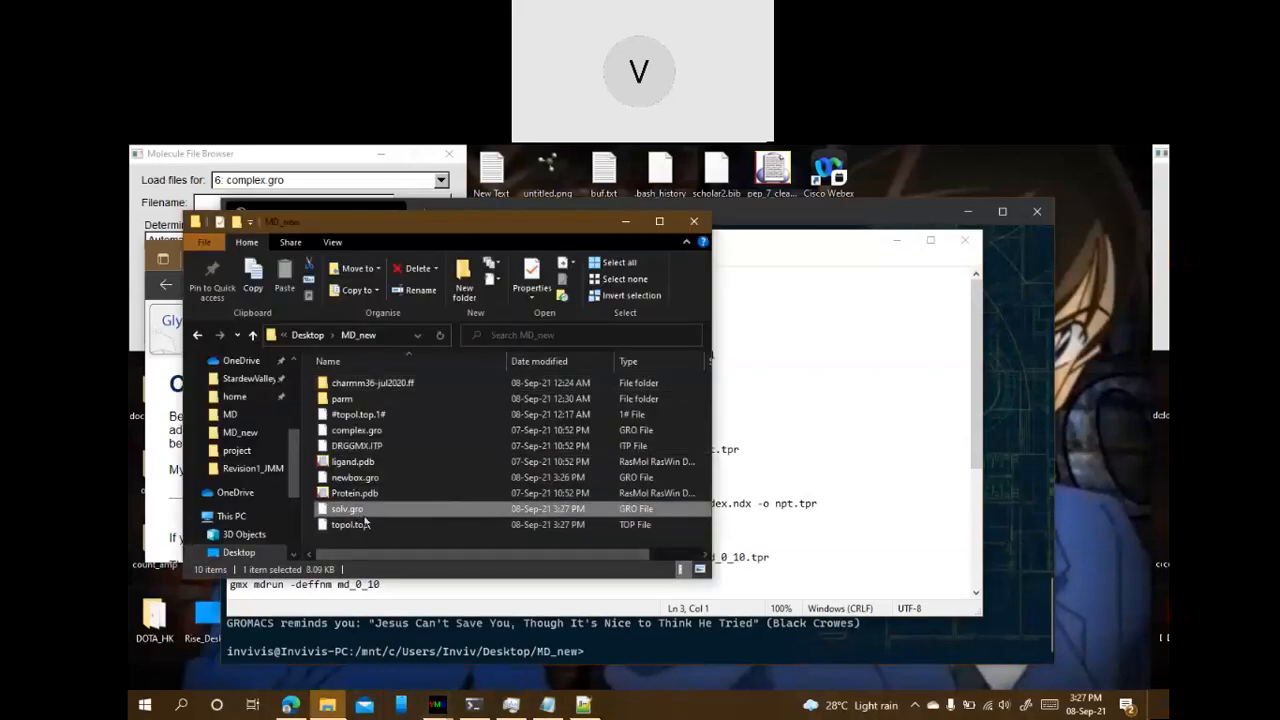
Switch to VMD and delete the complex.gro molecule
left_click(447, 710)
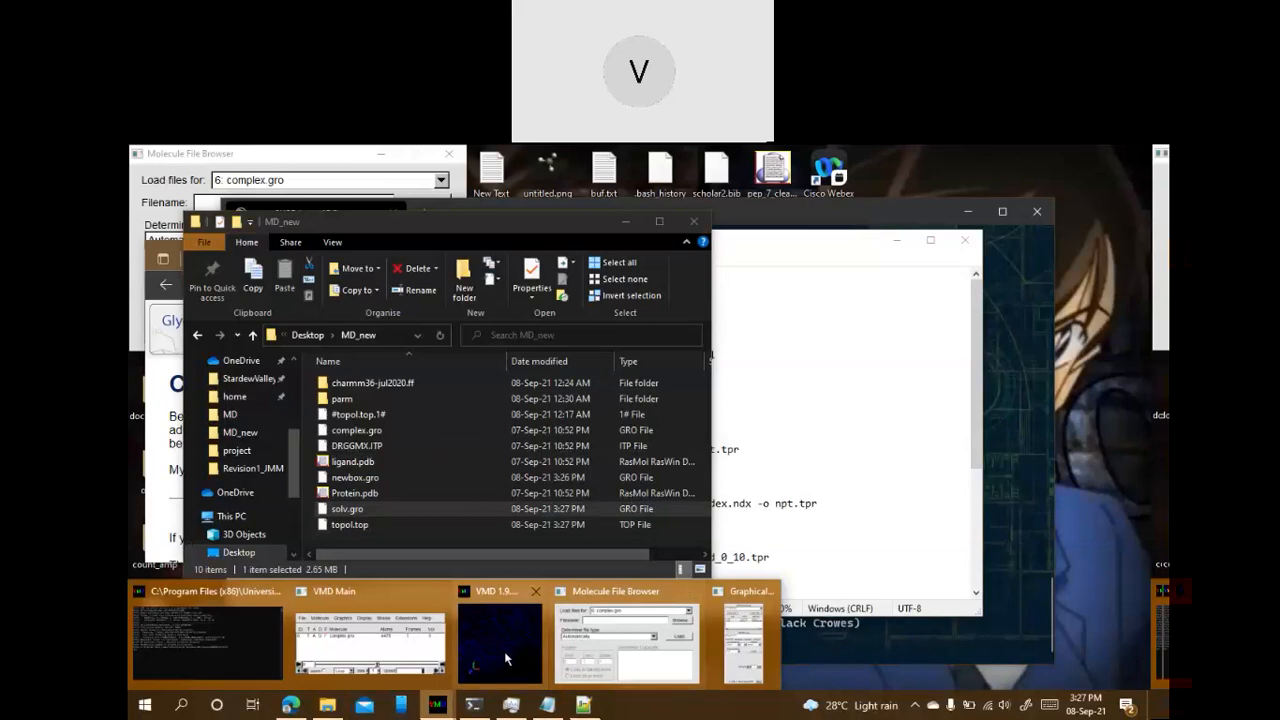
left_click(504, 651)
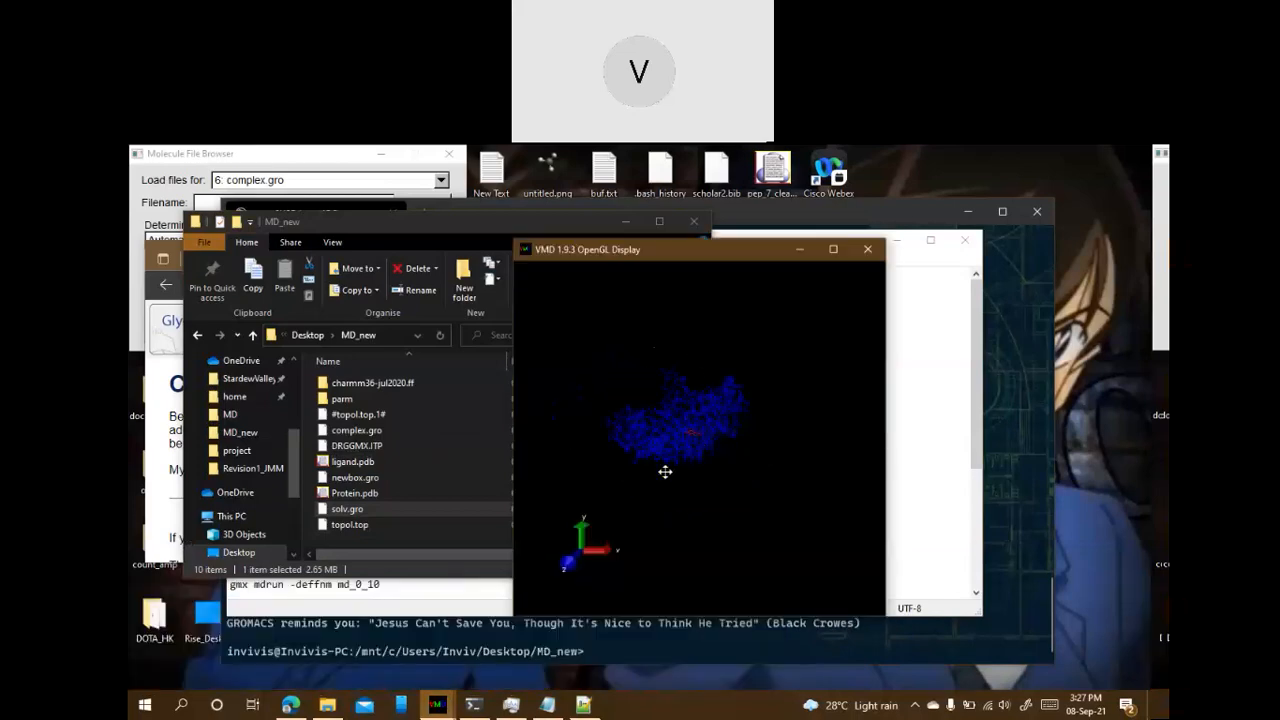
left_click(450, 708)
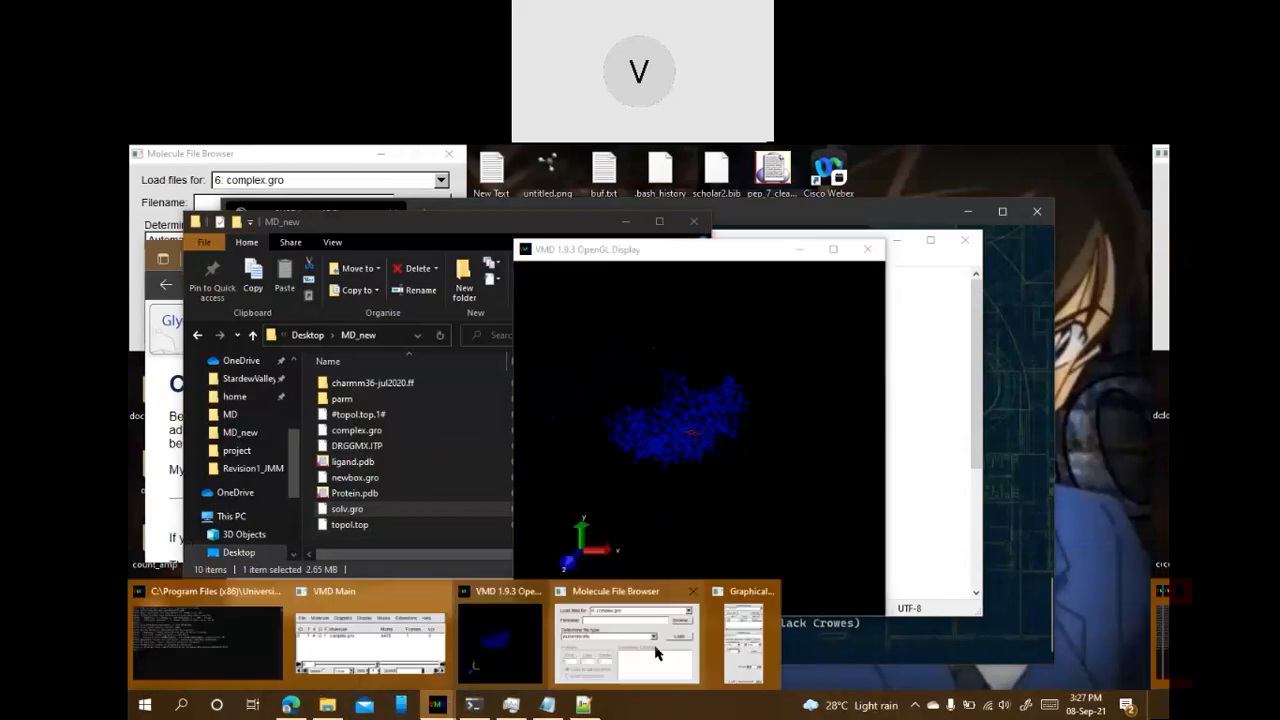
left_click(370, 630)
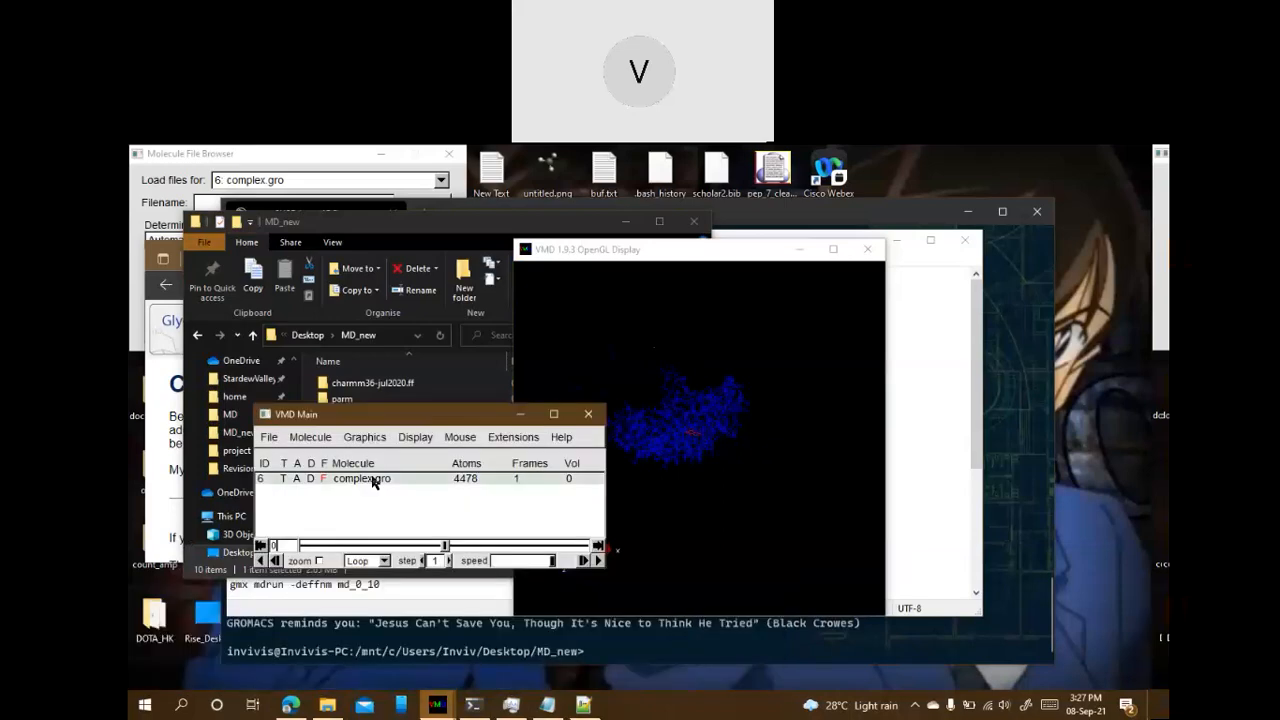
right_click(372, 478)
left_click(443, 572)
Load solv.gro from the MD_new folder as a new molecule in VMD
left_click(310, 437)
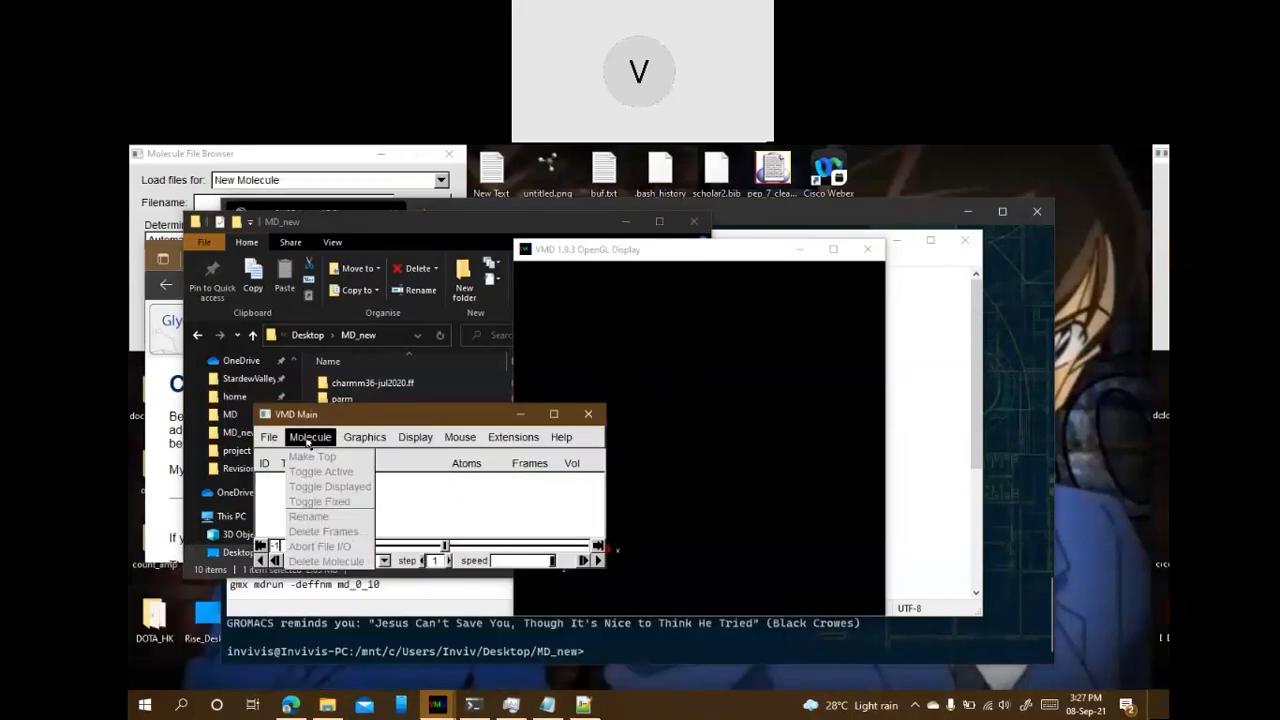
left_click(269, 437)
left_click(290, 463)
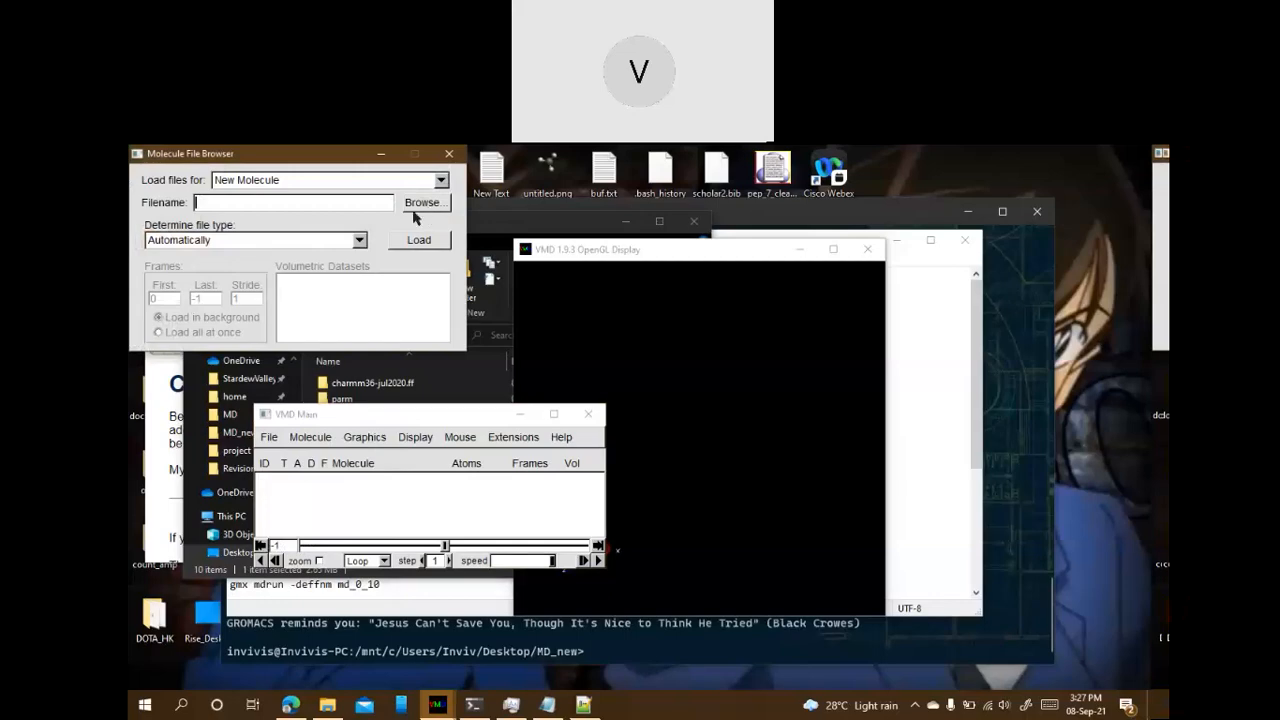
left_click(422, 206)
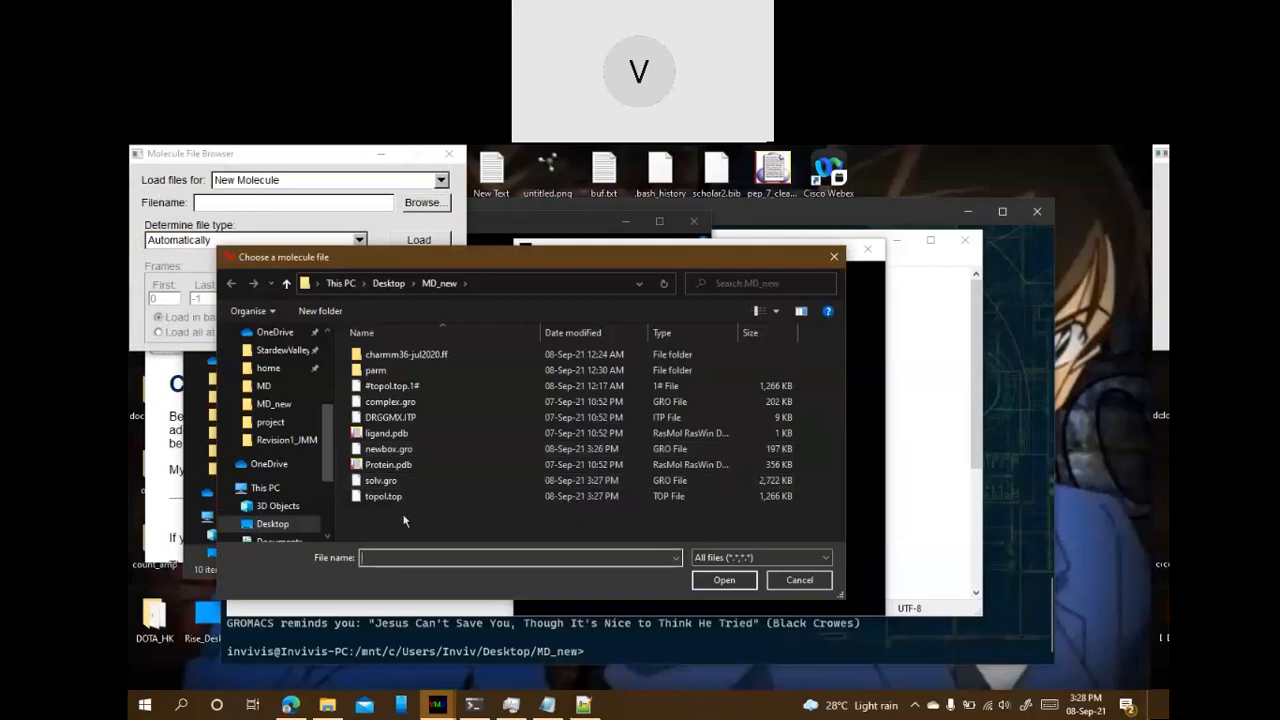
left_click(390, 481)
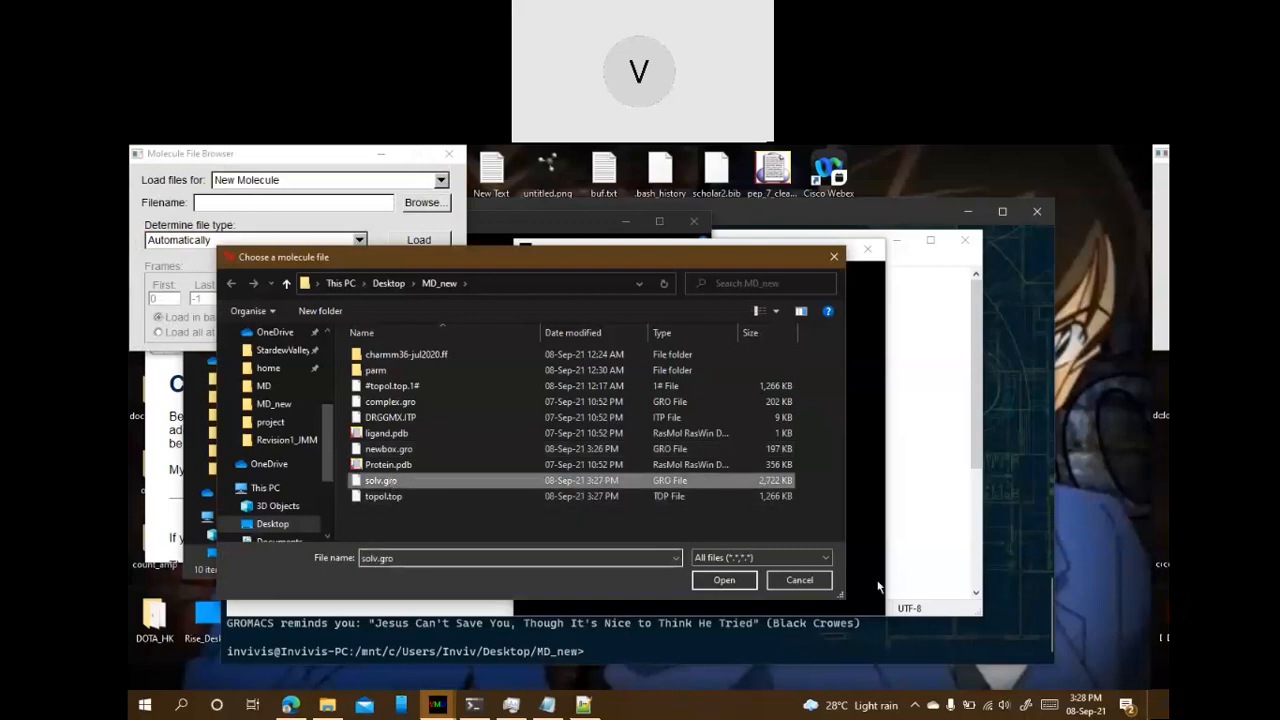
left_click(740, 584)
left_click(438, 244)
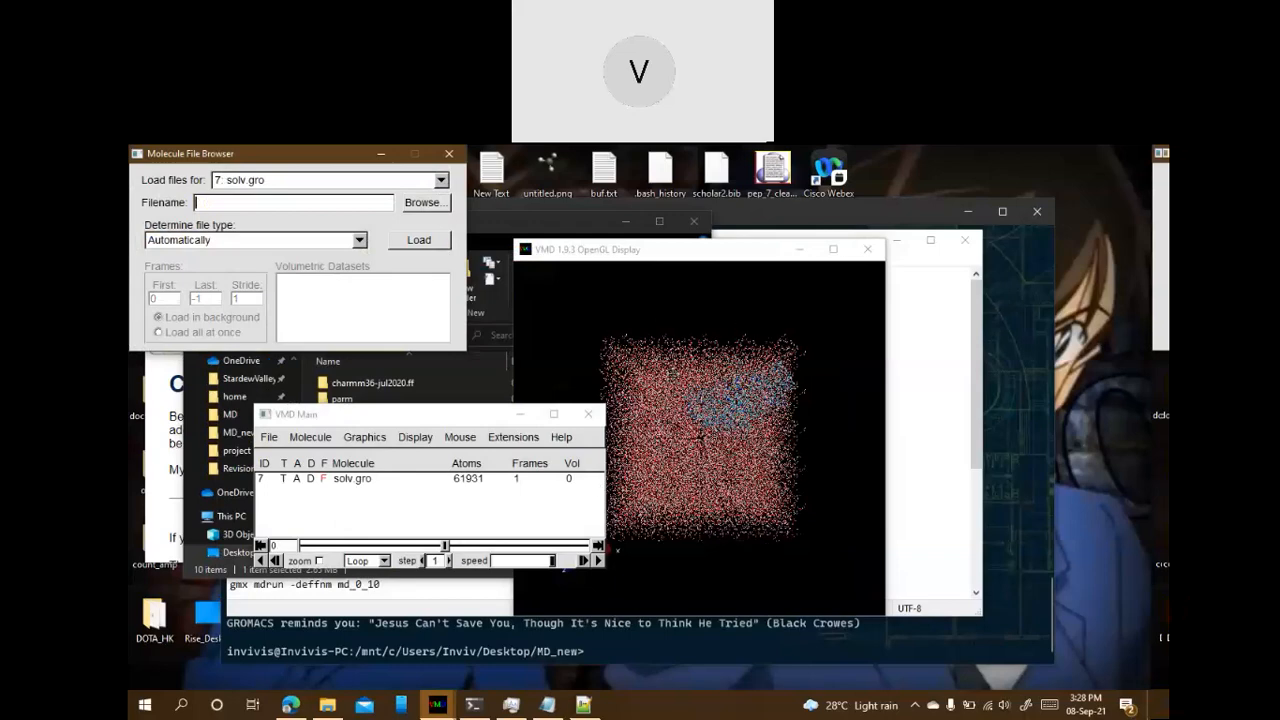
Rotate the solvated system in the VMD display to inspect the protein inside the water box
left_click_drag(672, 374, 663, 320)
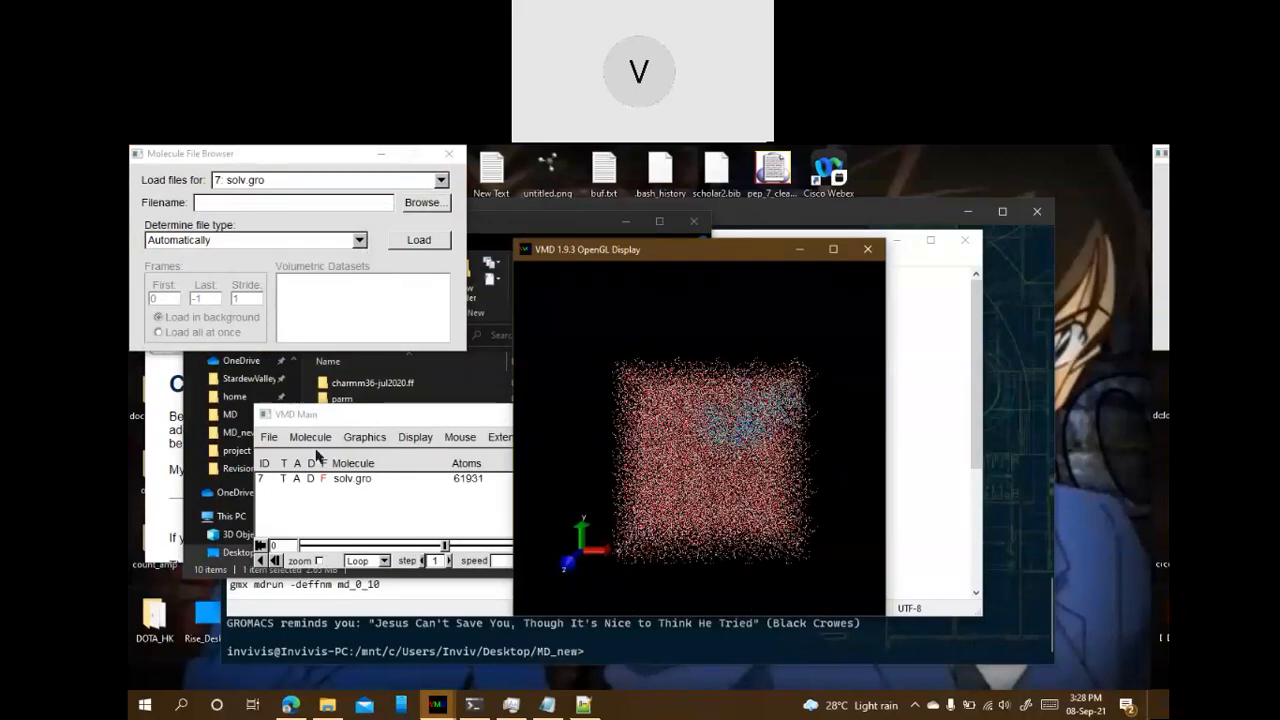
left_click(470, 438)
left_click(481, 458)
left_click_drag(665, 405, 700, 540)
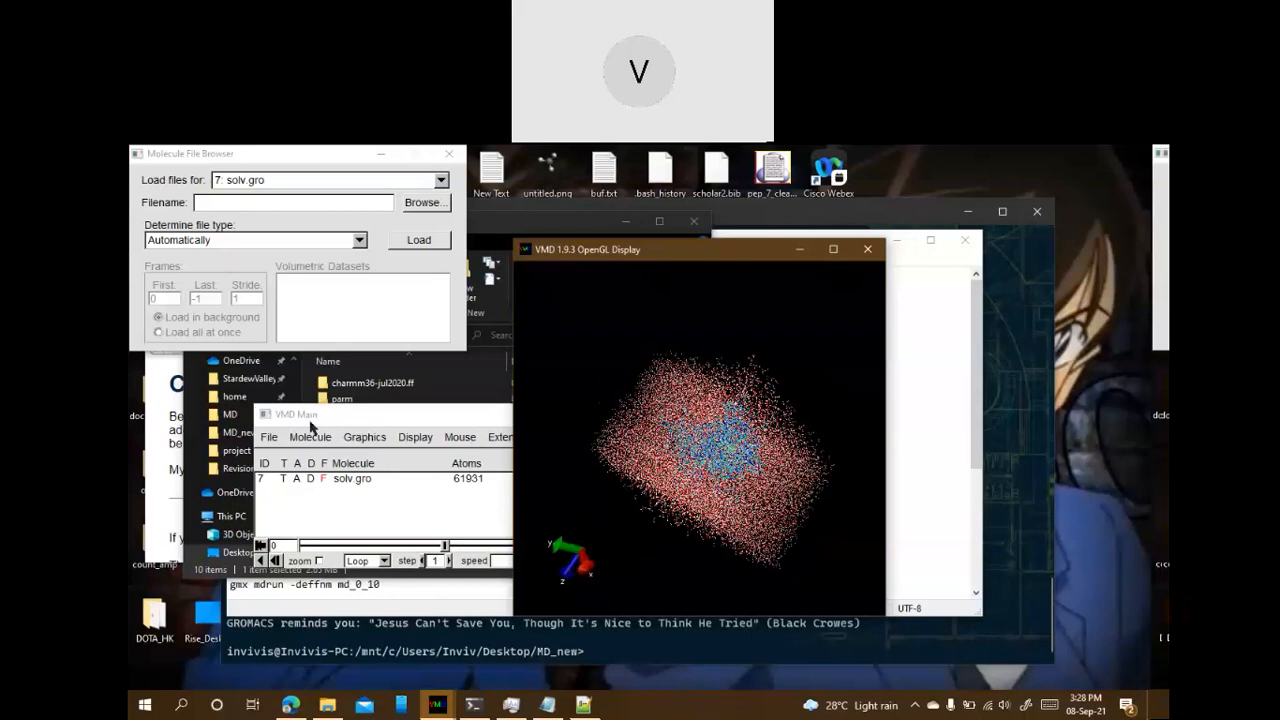
left_click(328, 414)
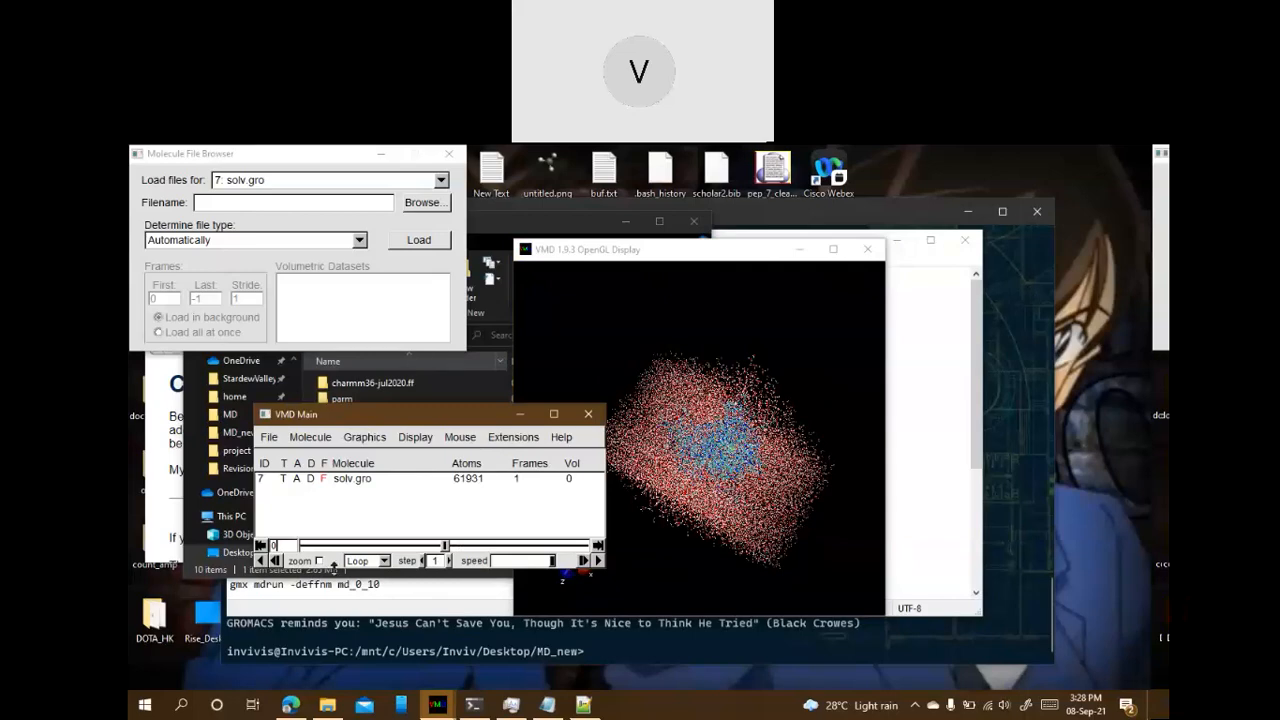
mouse_move(345, 716)
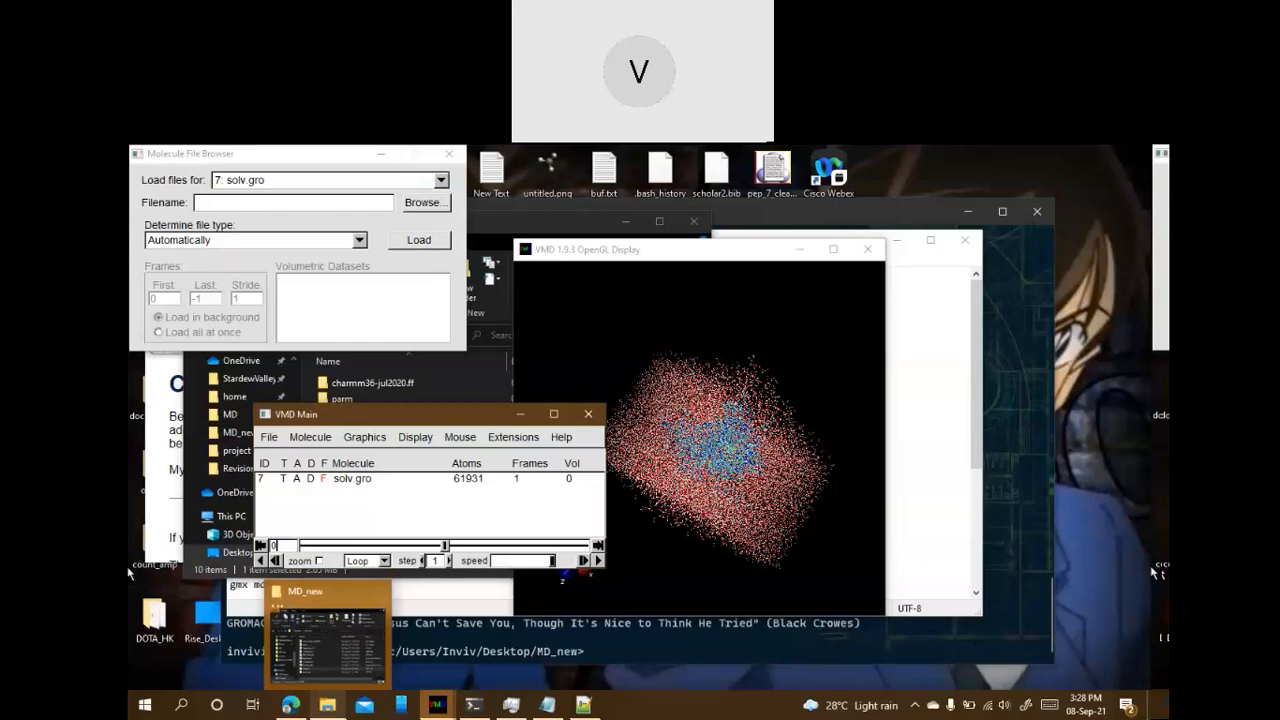
Switch to Commands.txt and highlight the NA and CL ion names, the ions grompp command and its parm/ions.mdp input
left_click(547, 705)
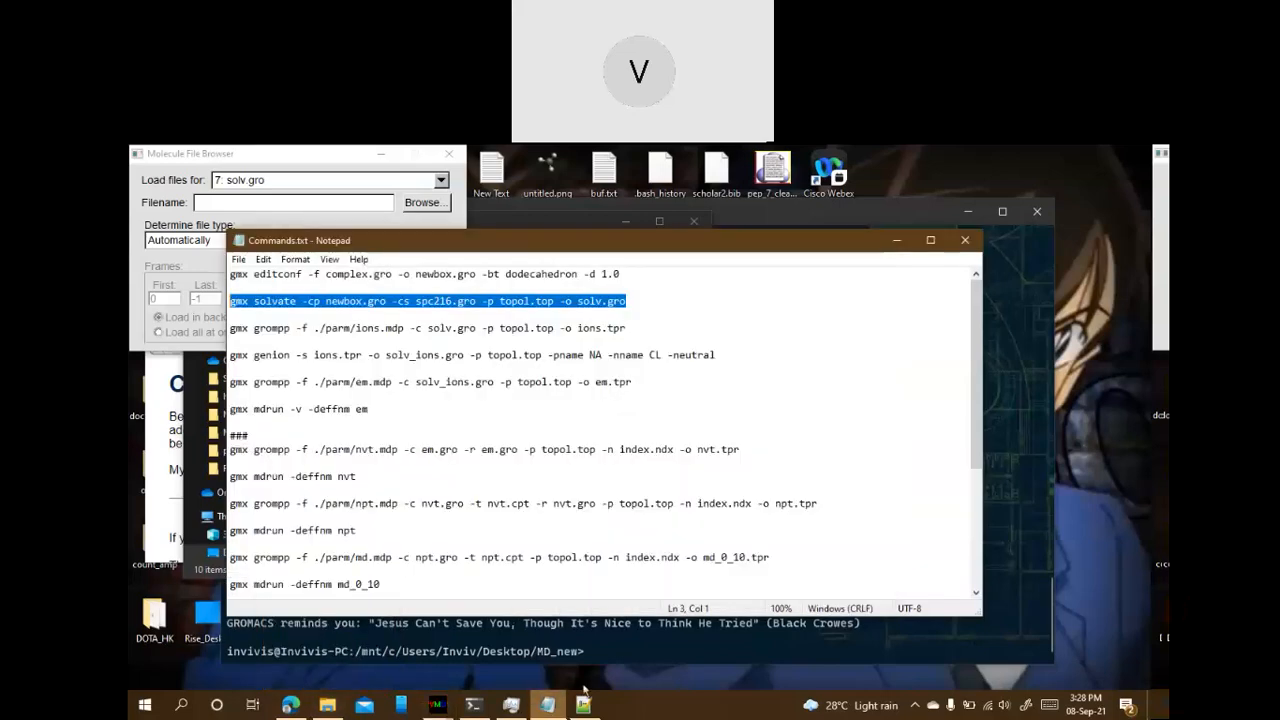
double_click(595, 355)
double_click(655, 355)
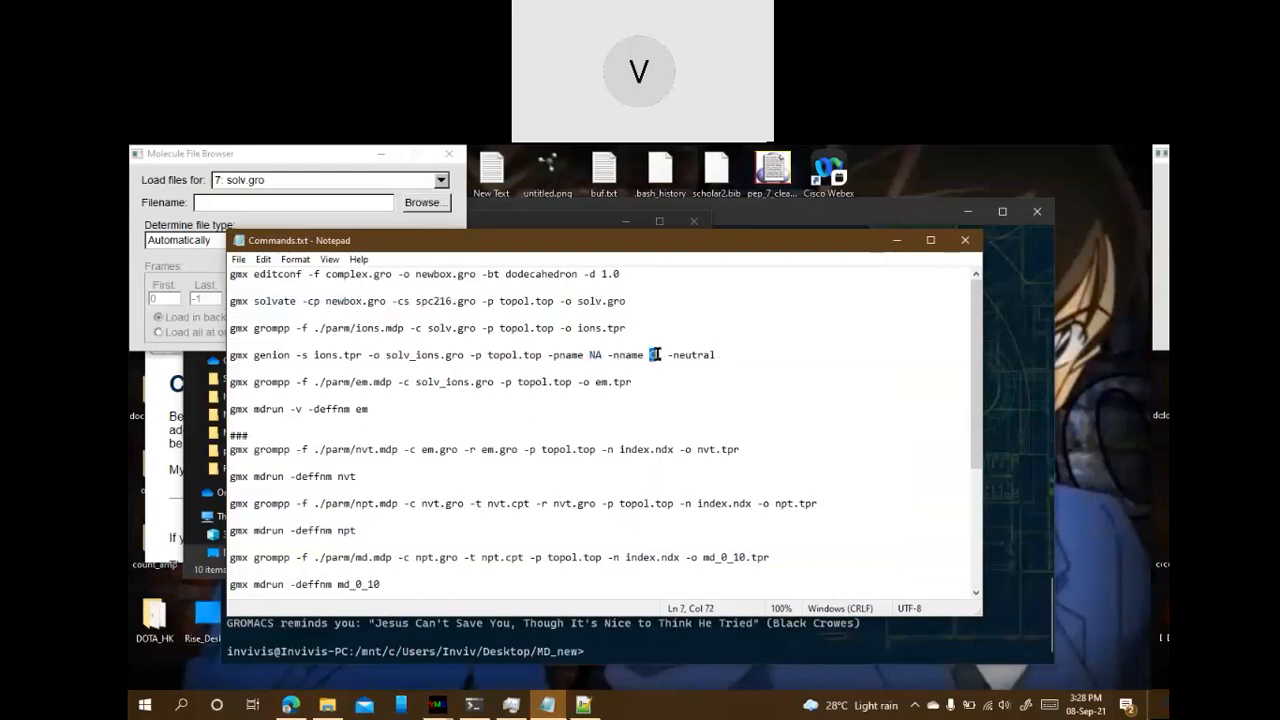
left_click_drag(627, 328, 229, 330)
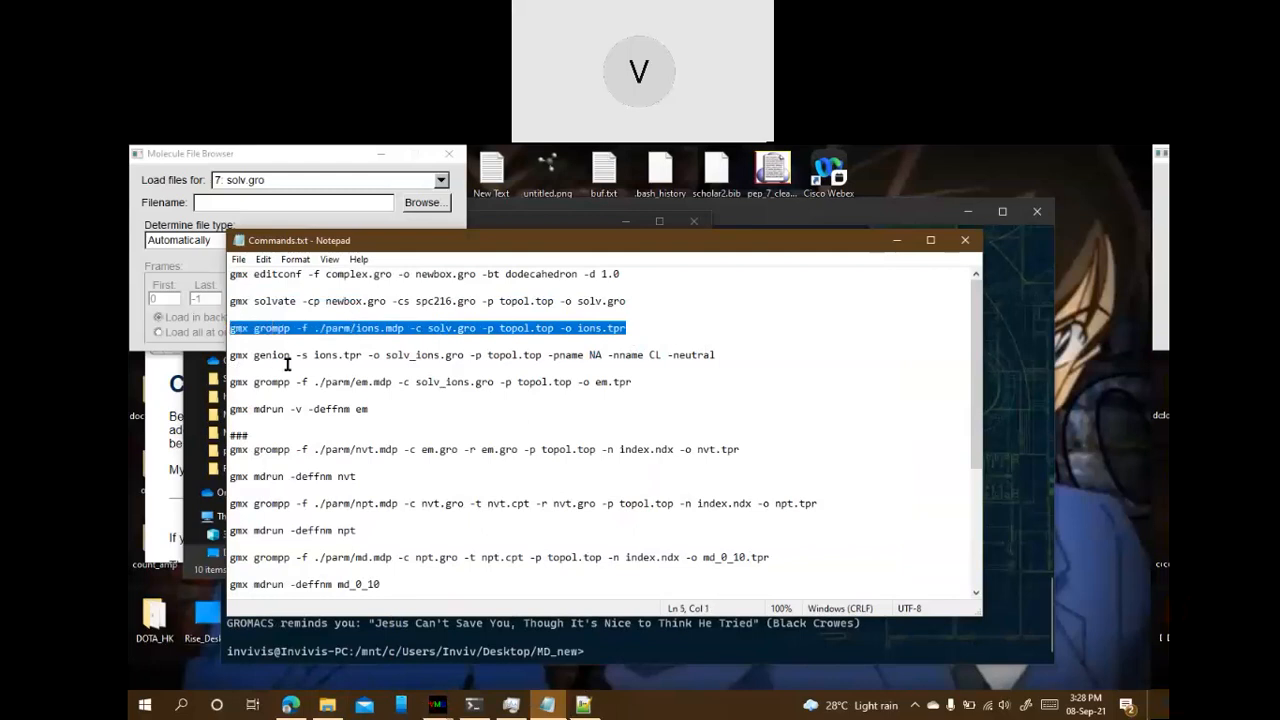
left_click(375, 340)
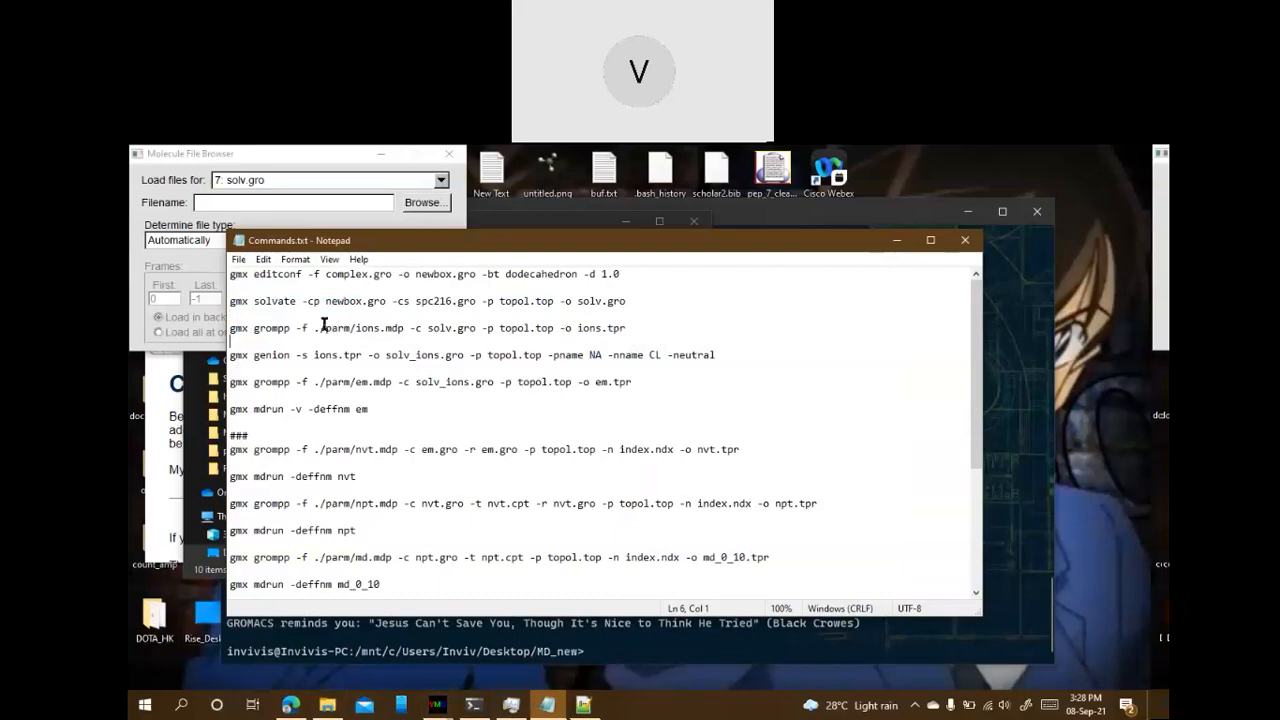
left_click_drag(325, 329, 404, 328)
left_click(404, 329)
Switch to the MD_new folder and open ions.mdp from its parm subfolder in Notepad++
left_click(327, 705)
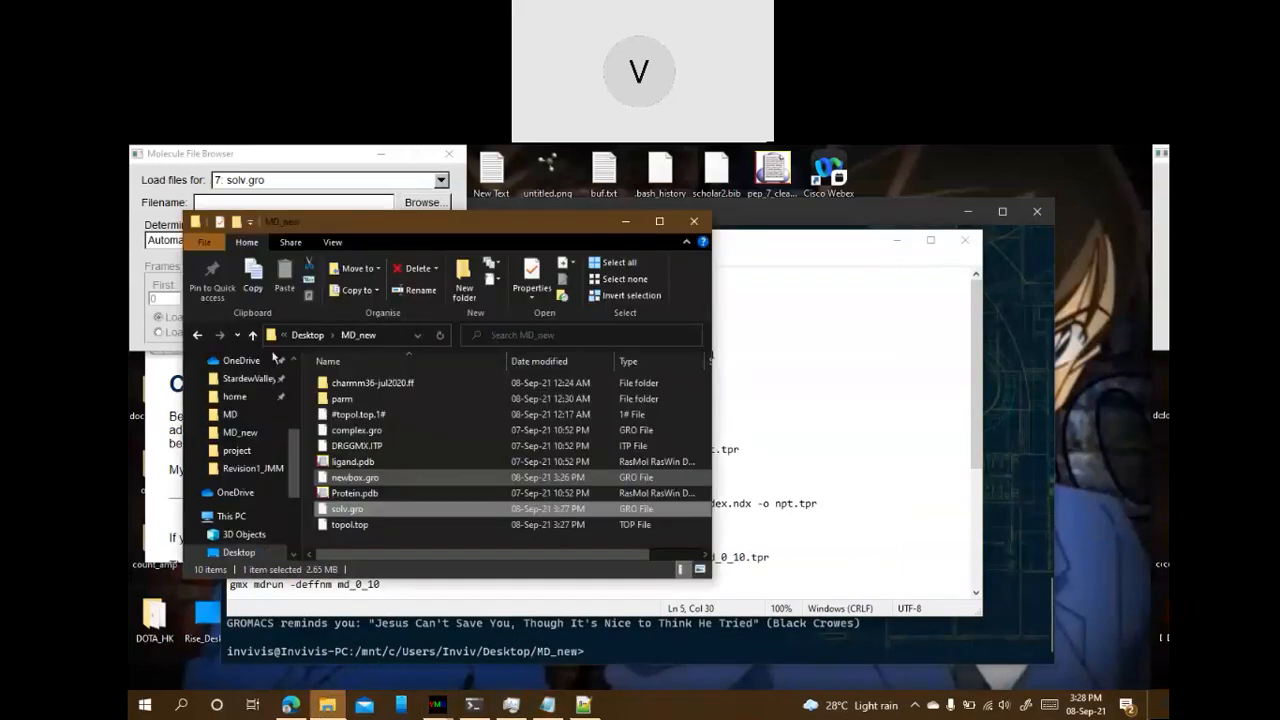
double_click(355, 399)
right_click(358, 400)
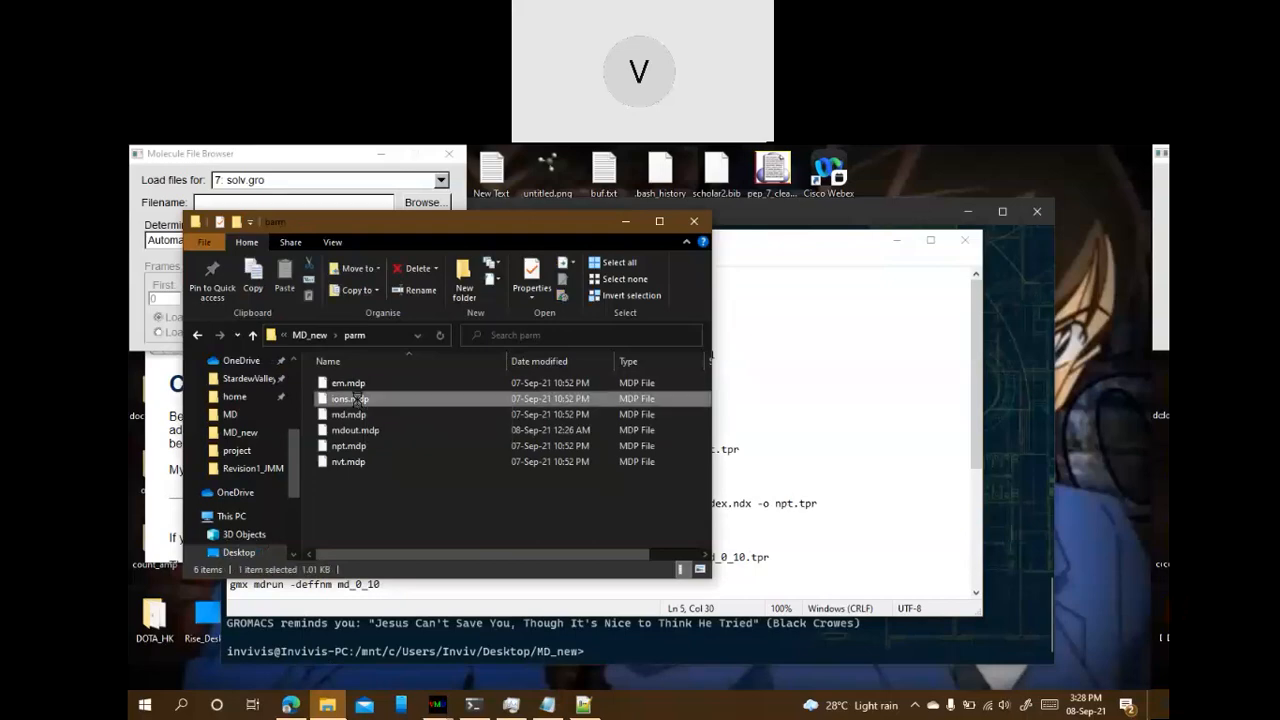
left_click(405, 471)
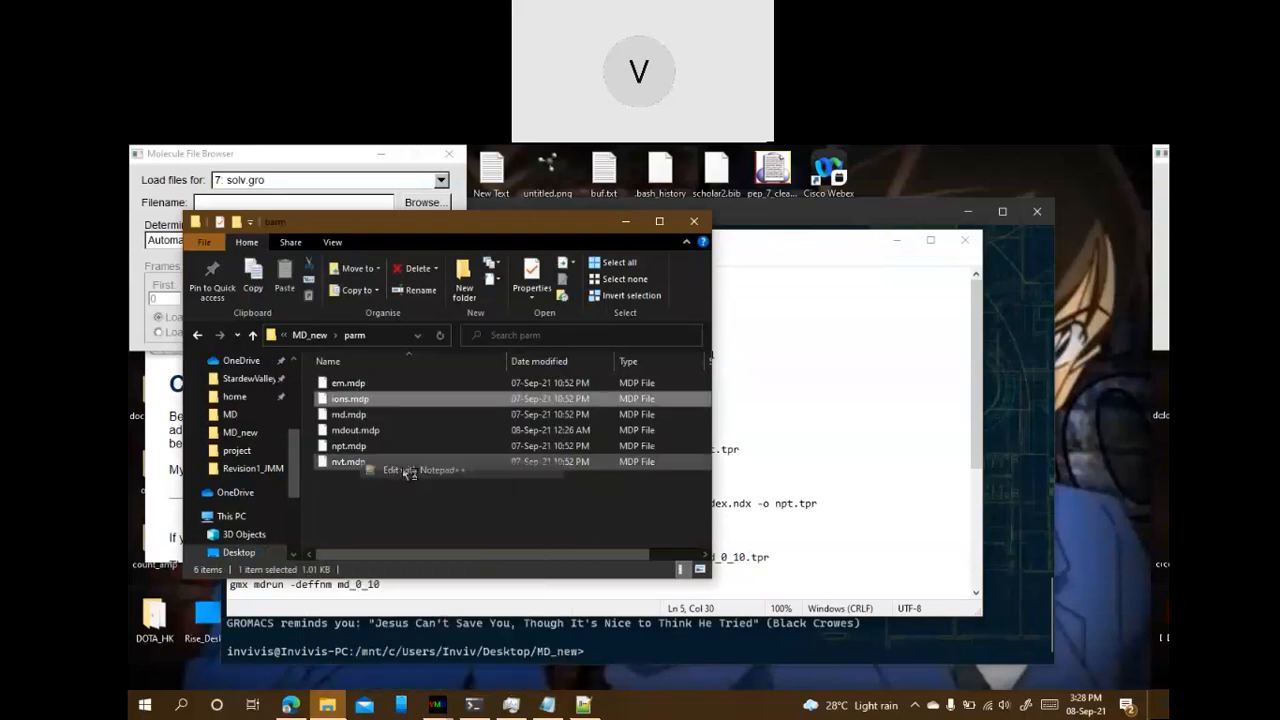
Examine the minimization and neighbour-list parameters in ions.mdp, and minimize the editor and the folder window
left_click_drag(497, 309, 529, 333)
left_click(535, 380)
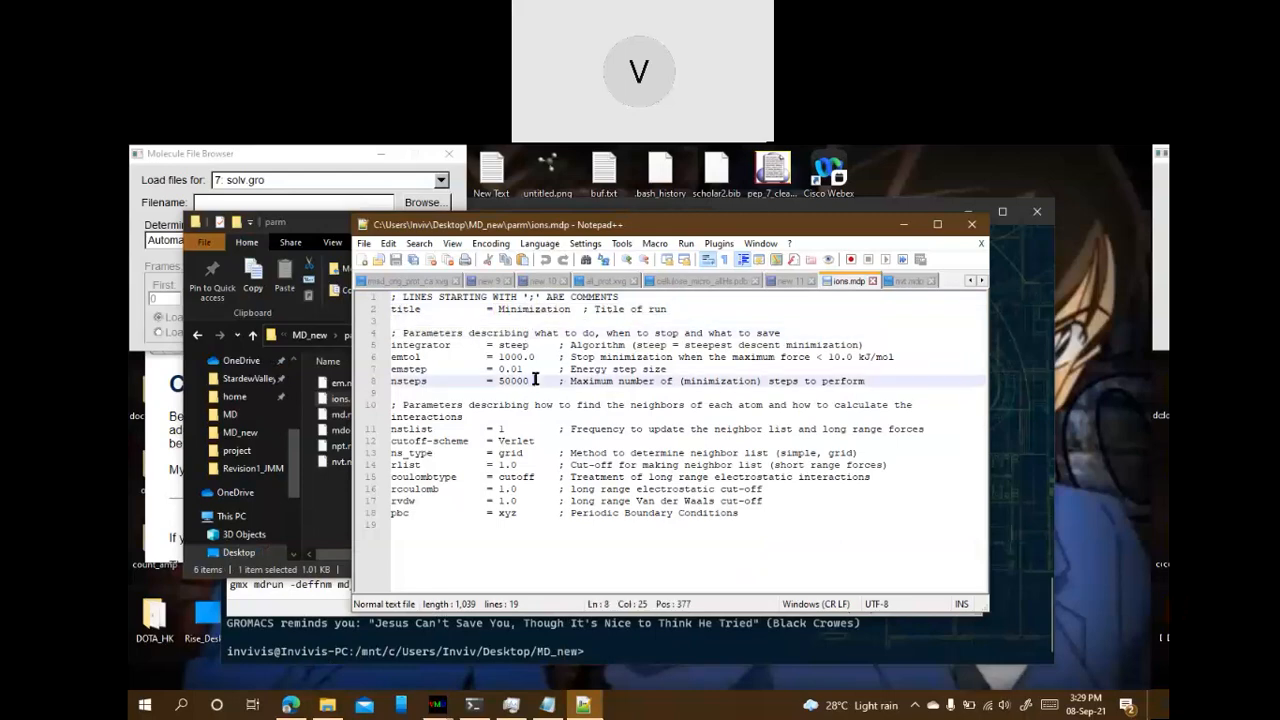
left_click(398, 345)
left_click_drag(504, 414, 540, 525)
left_click(538, 514)
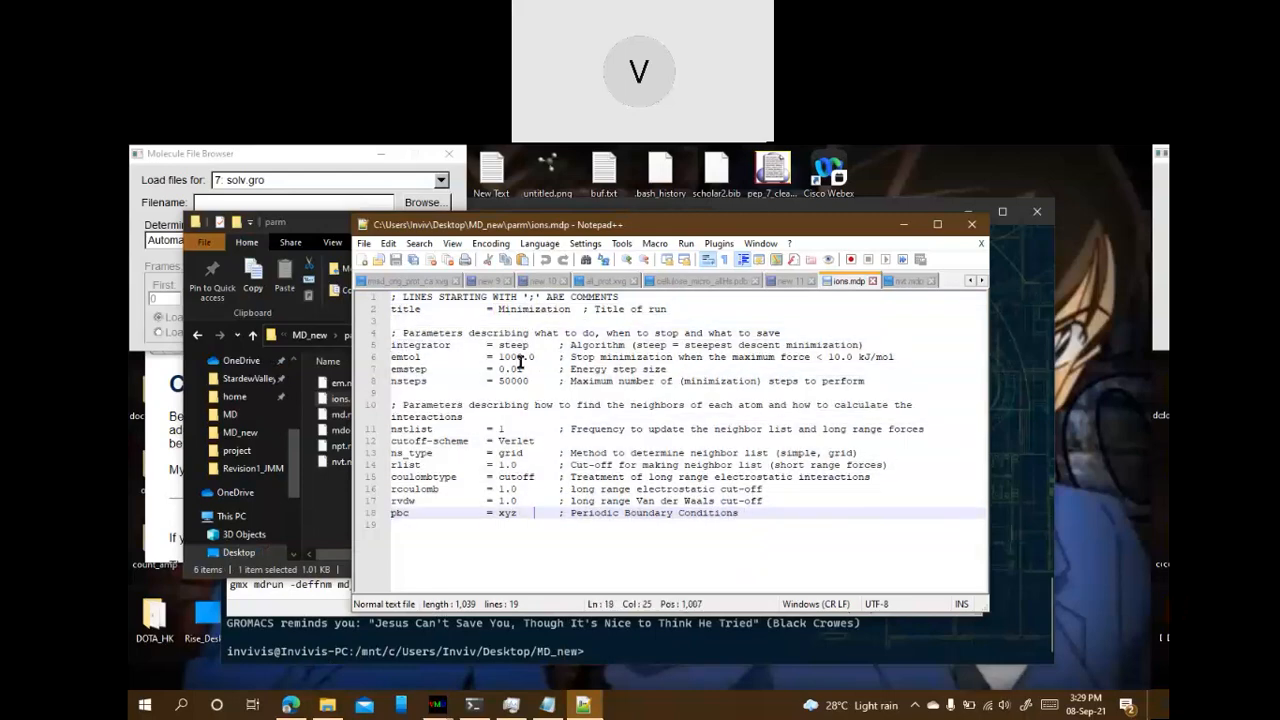
left_click_drag(464, 345, 529, 381)
left_click(529, 452)
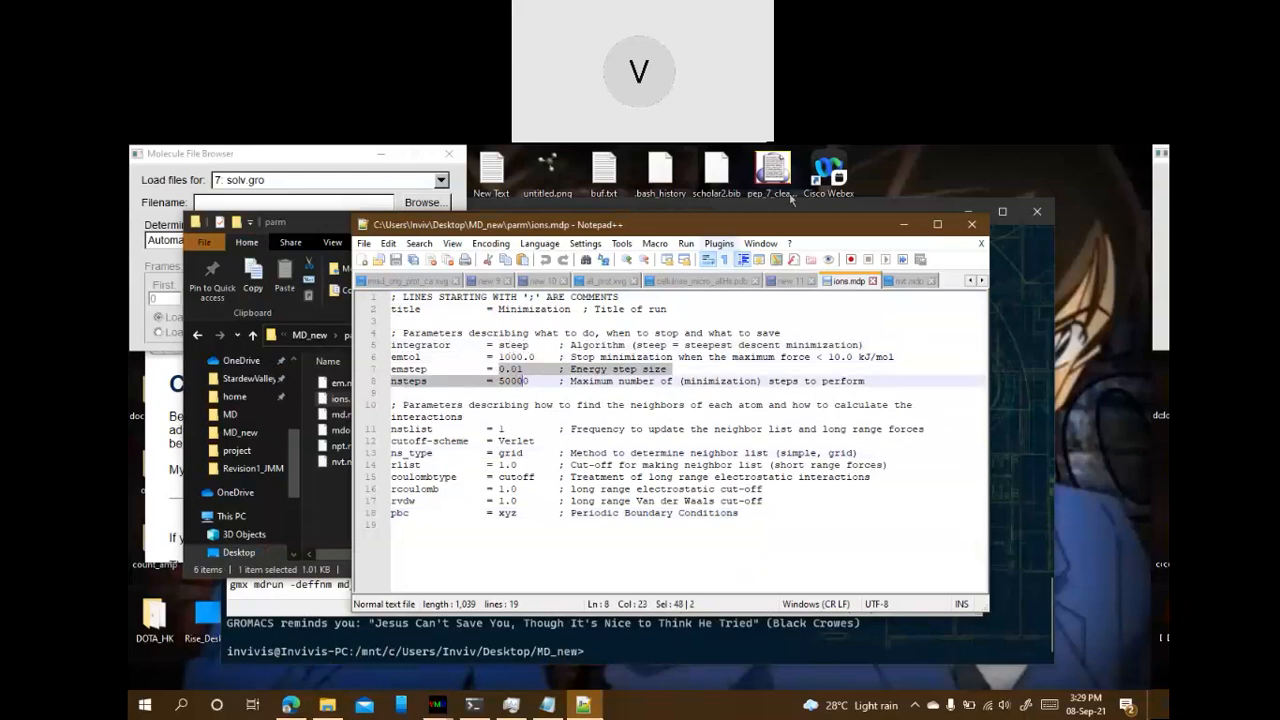
left_click(907, 226)
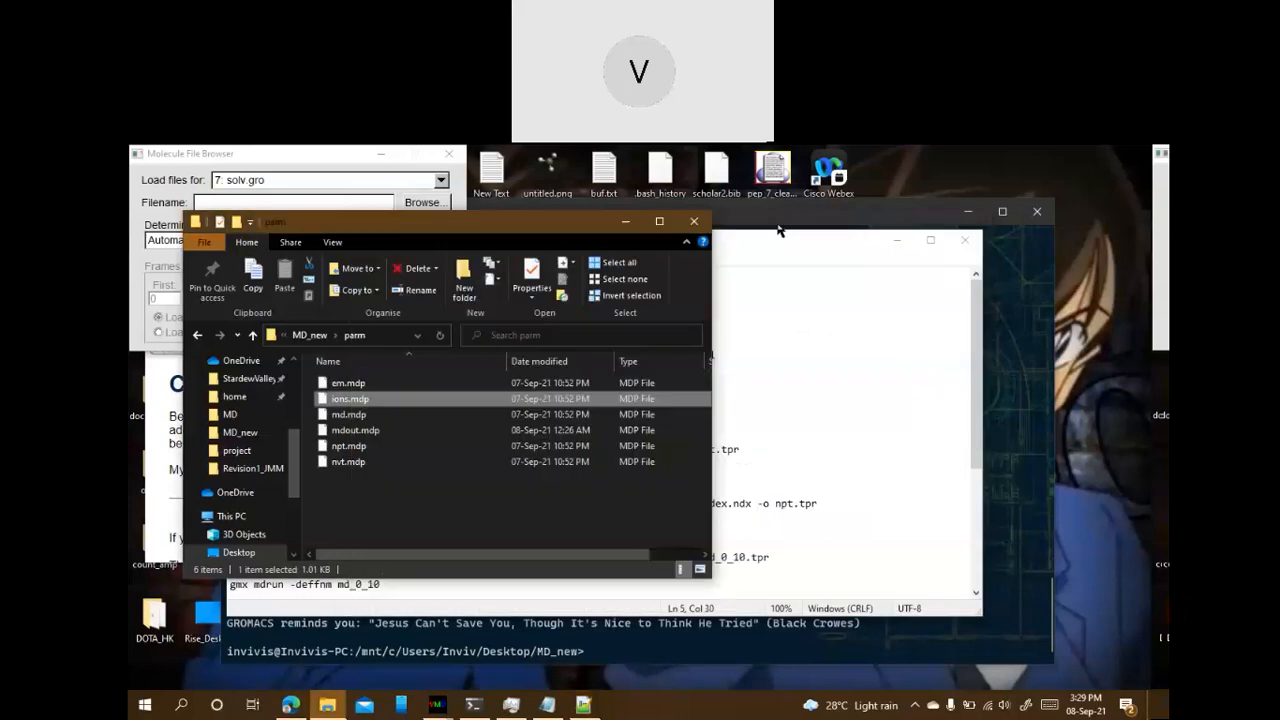
left_click(625, 222)
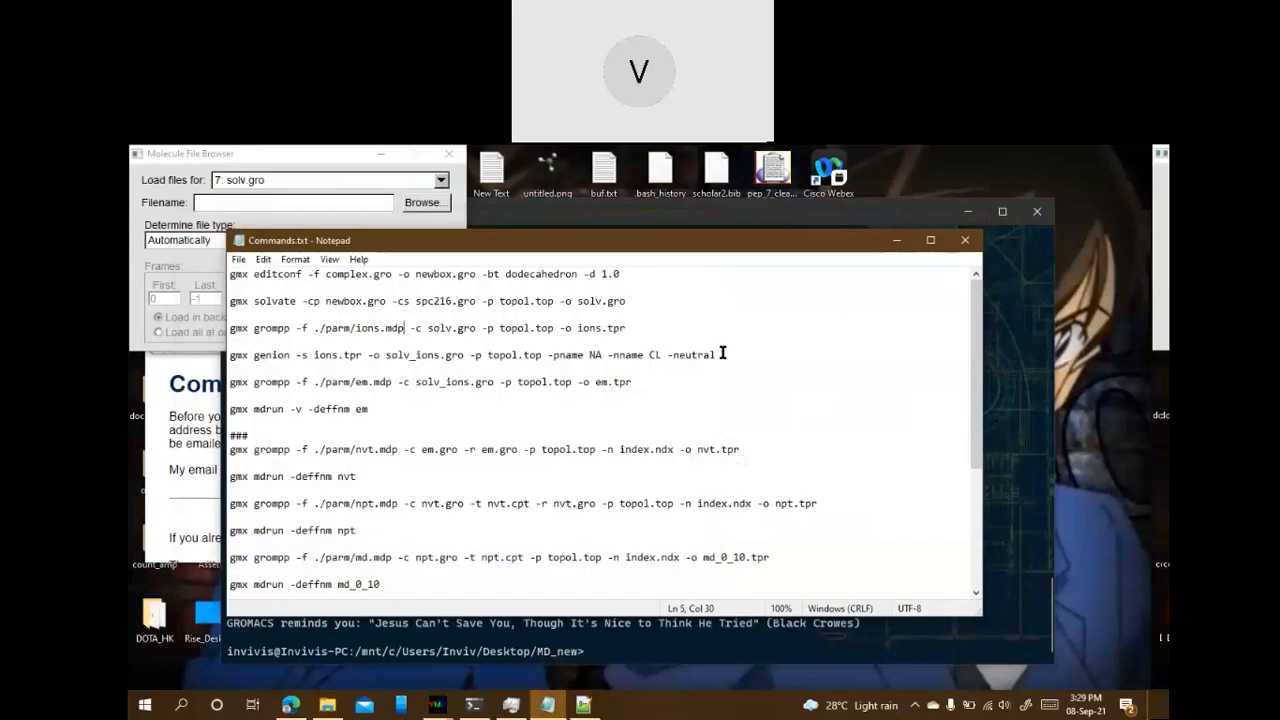
Try to run gmx genion -s ions.tpr -o solv_ions.gro -p topol.top -pname NA -nname CL -neutral in the terminal, copied from Commands.txt
left_click_drag(720, 354, 231, 358)
key("ctrl+c")
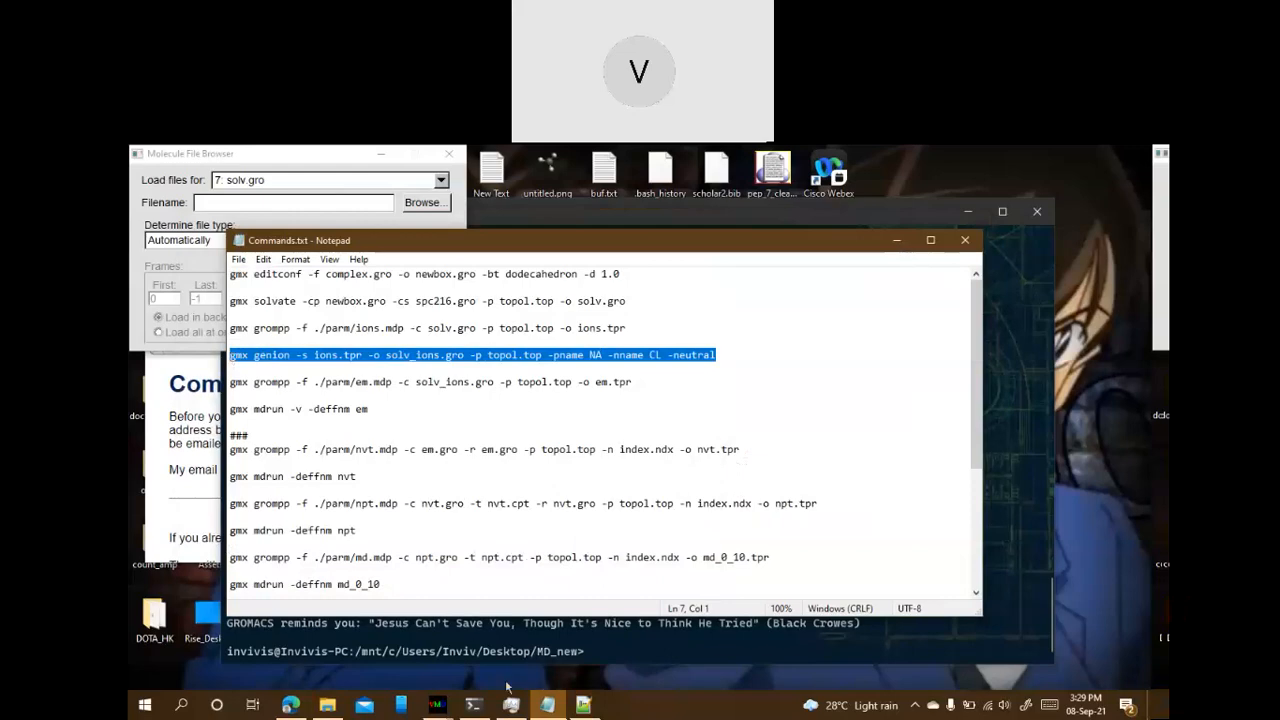
left_click(474, 704)
right_click(564, 584)
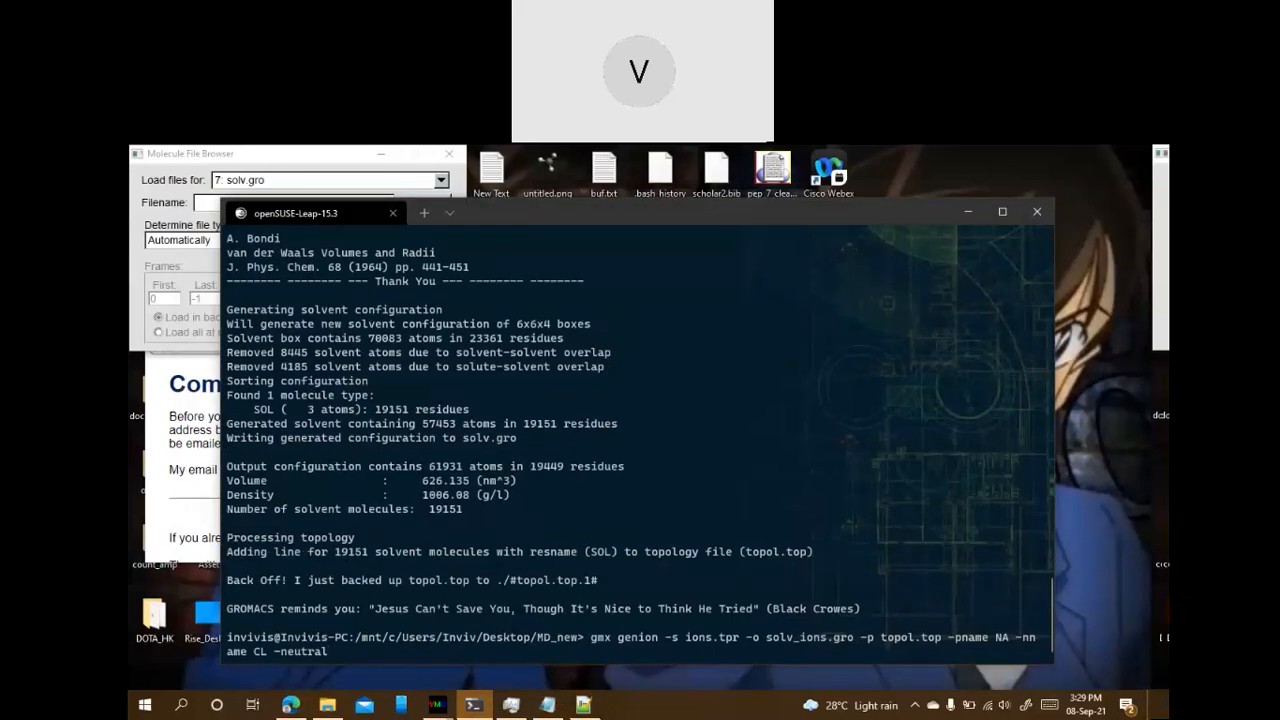
key("Return")
Try the genion command again with the input path changed to ./parm/ions.tpr, and recall it at the prompt
key("Up")
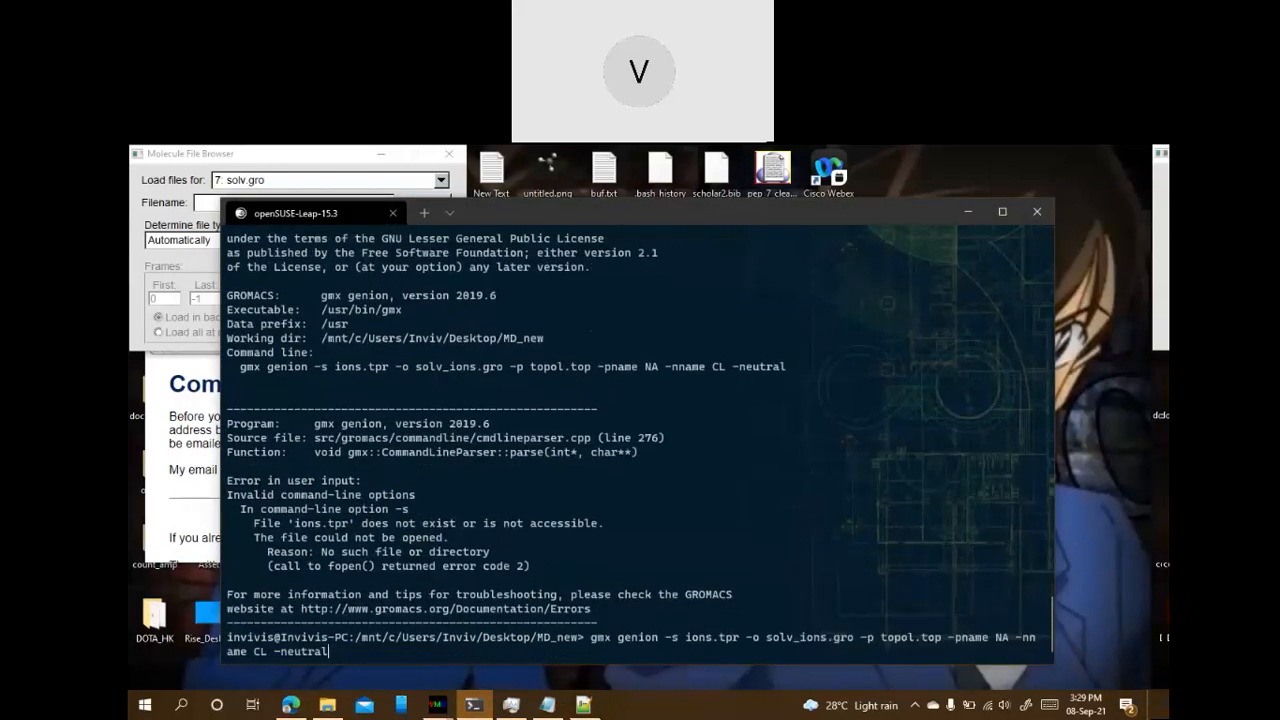
key("Left")
key("Left")
key("Left")
key("Left")
key("Left")
key("Left")
key("Left")
key("Left")
key("Left")
key("Left")
key("Left")
key("Left")
key("Left")
key("Left")
key("Left")
key("Left")
key("Left")
key("Left")
key("Left")
key("Left")
type("./parm/")
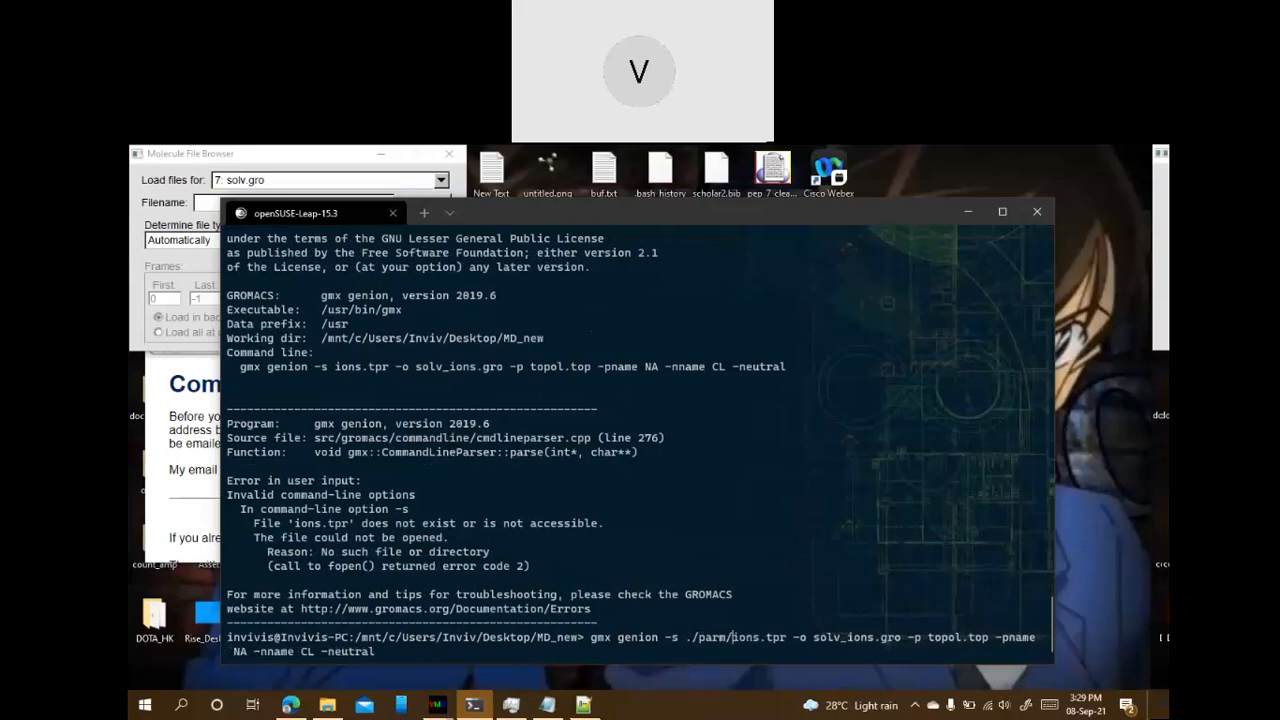
key("Return")
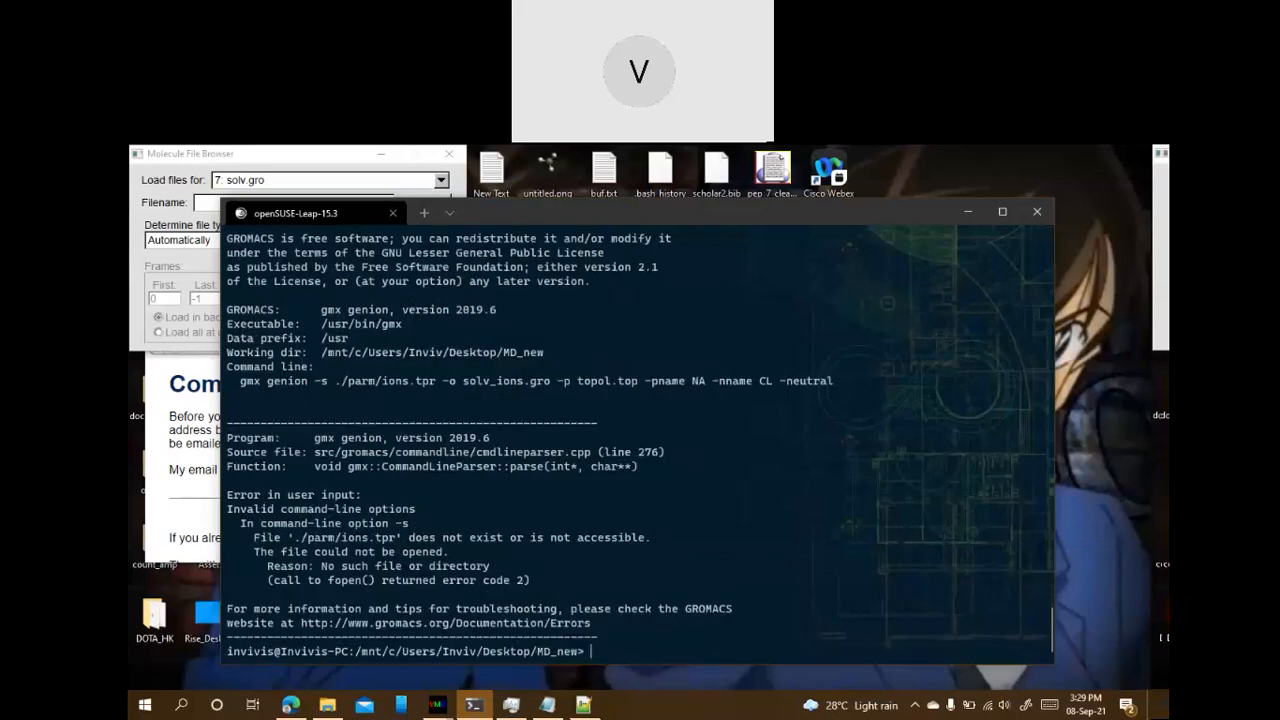
key("Up")
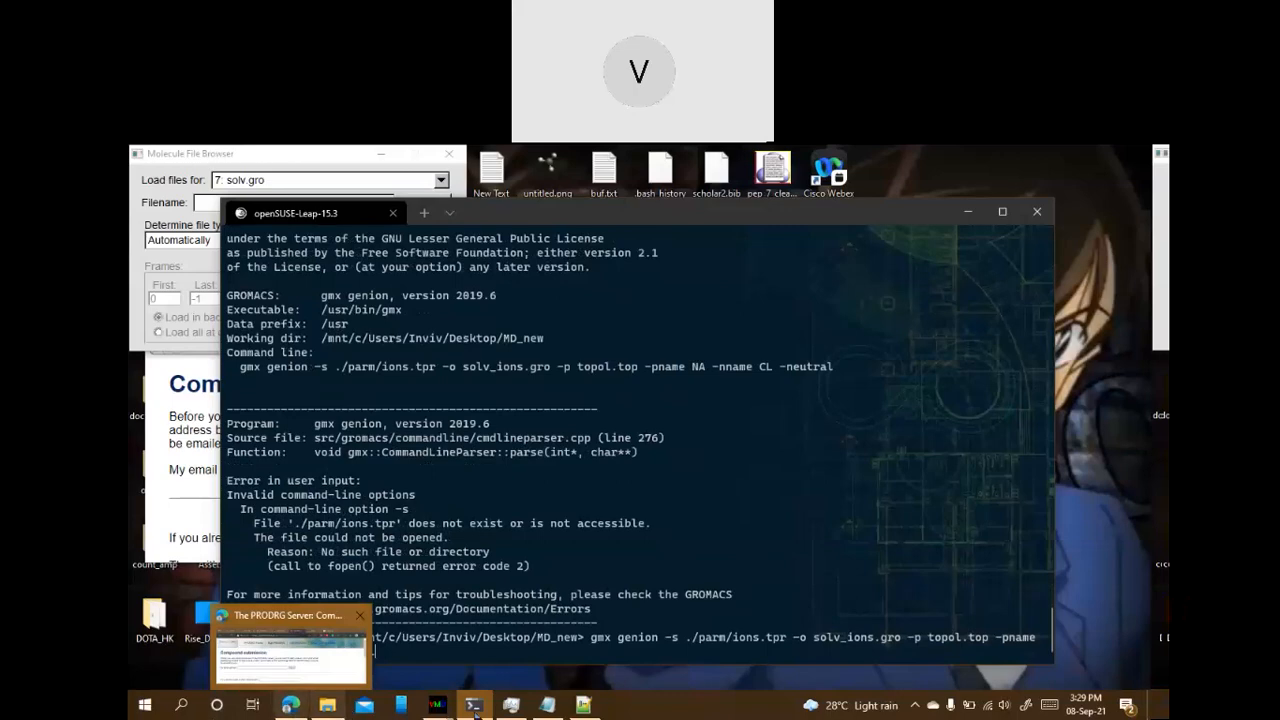
Copy gmx grompp -f ./parm/ions.mdp -c solv.gro -p topol.top -o ions.tpr from Commands.txt and run it in the terminal on an empty prompt
left_click(547, 705)
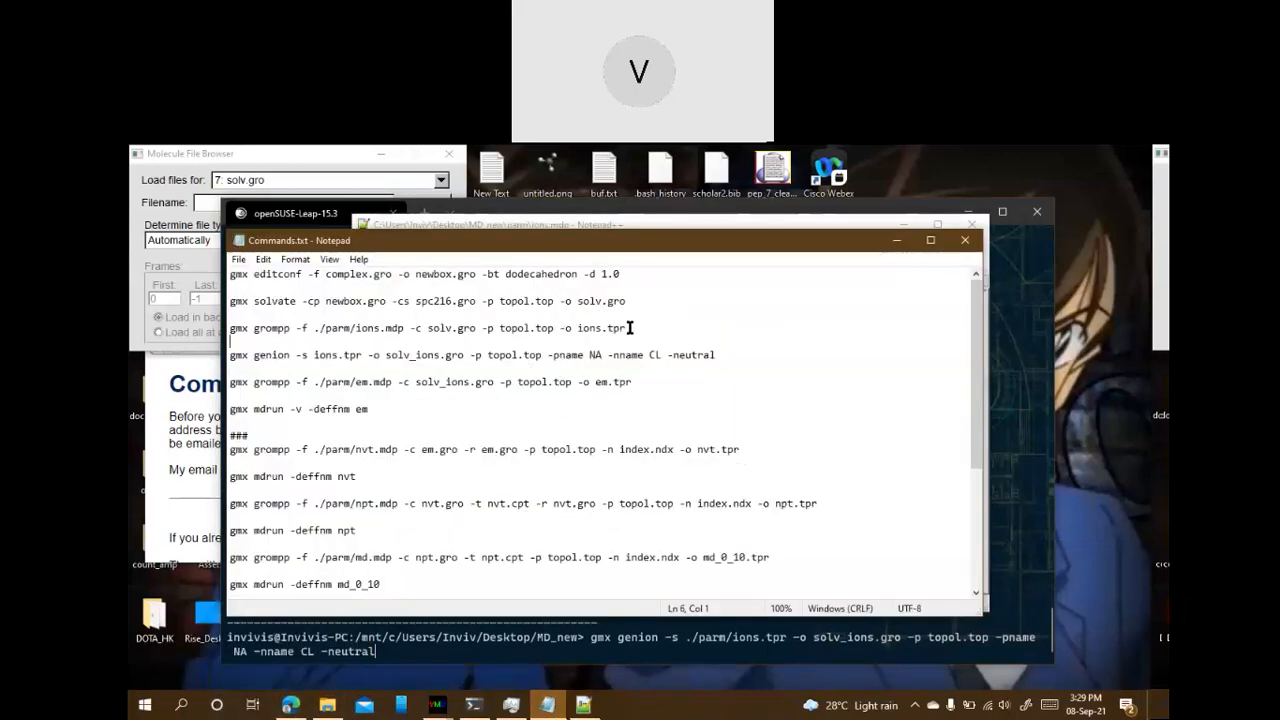
left_click_drag(628, 330, 231, 328)
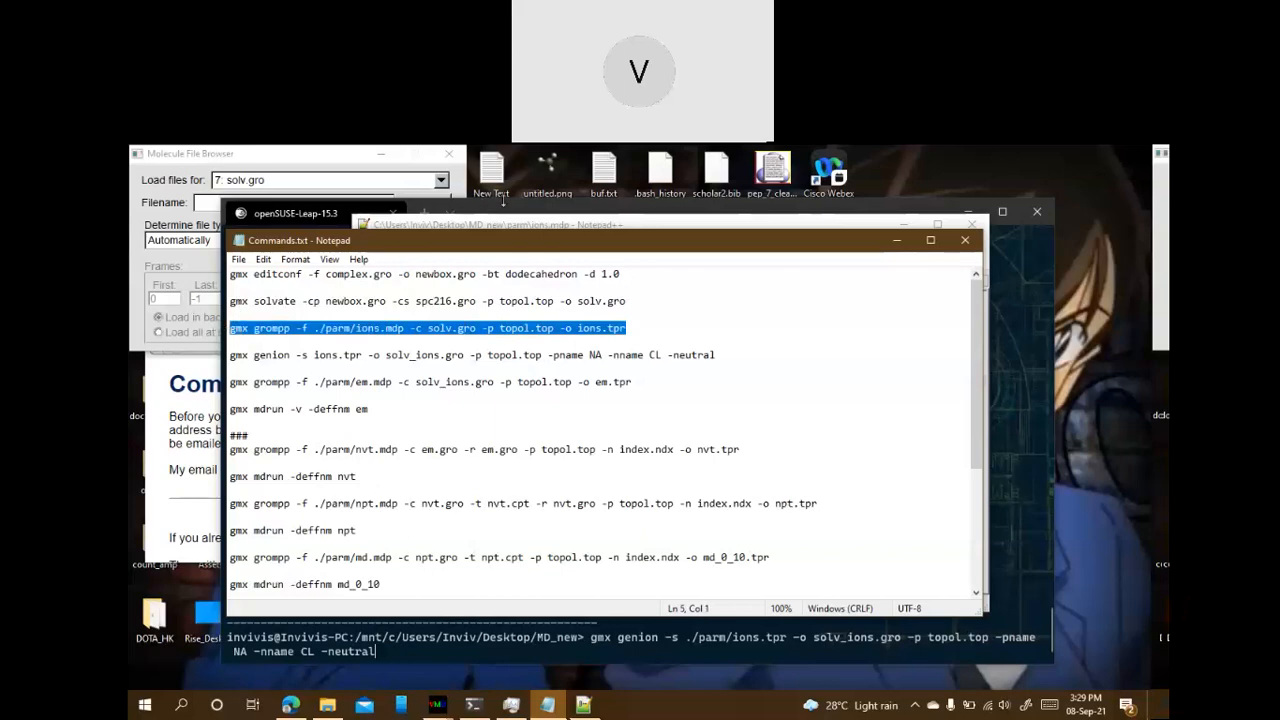
left_click(648, 503)
key("ctrl+c")
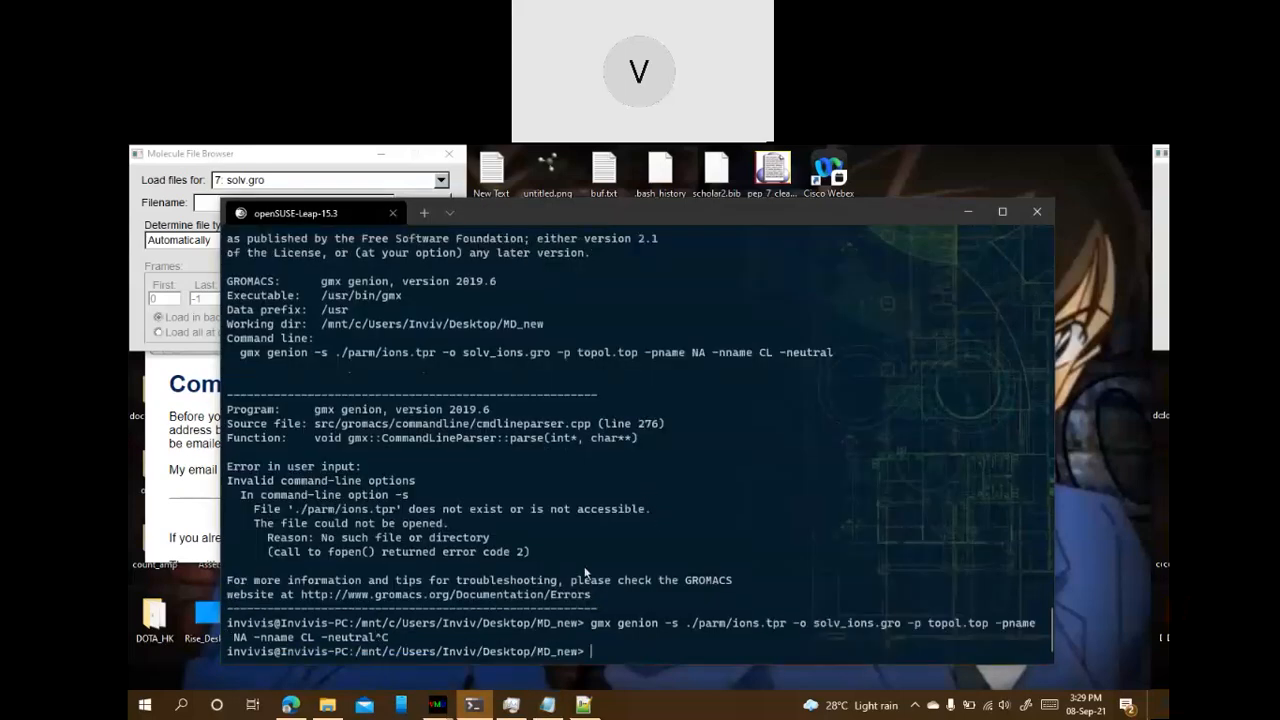
key("ctrl+v")
key("Return")
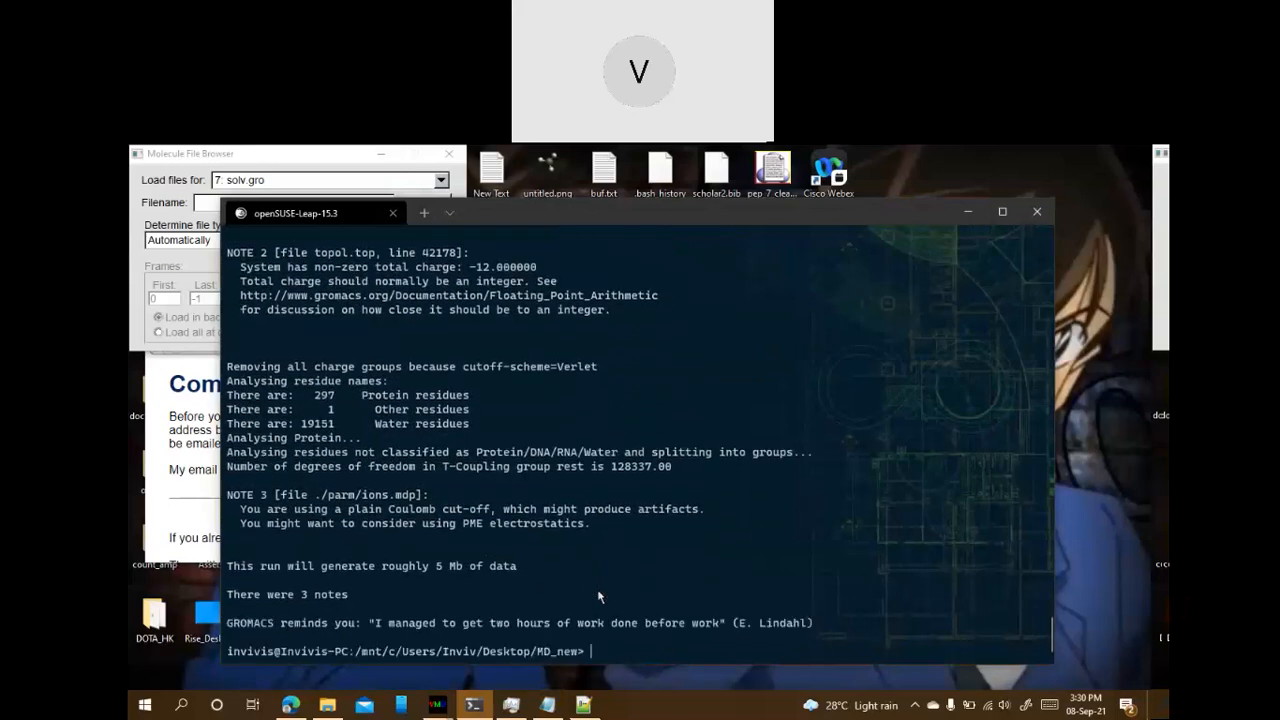
Copy gmx genion -s ions.tpr -o solv_ions.gro -p topol.top -pname NA -nname CL -neutral from Commands.txt and run it in the terminal
left_click(547, 705)
left_click_drag(716, 355, 229, 355)
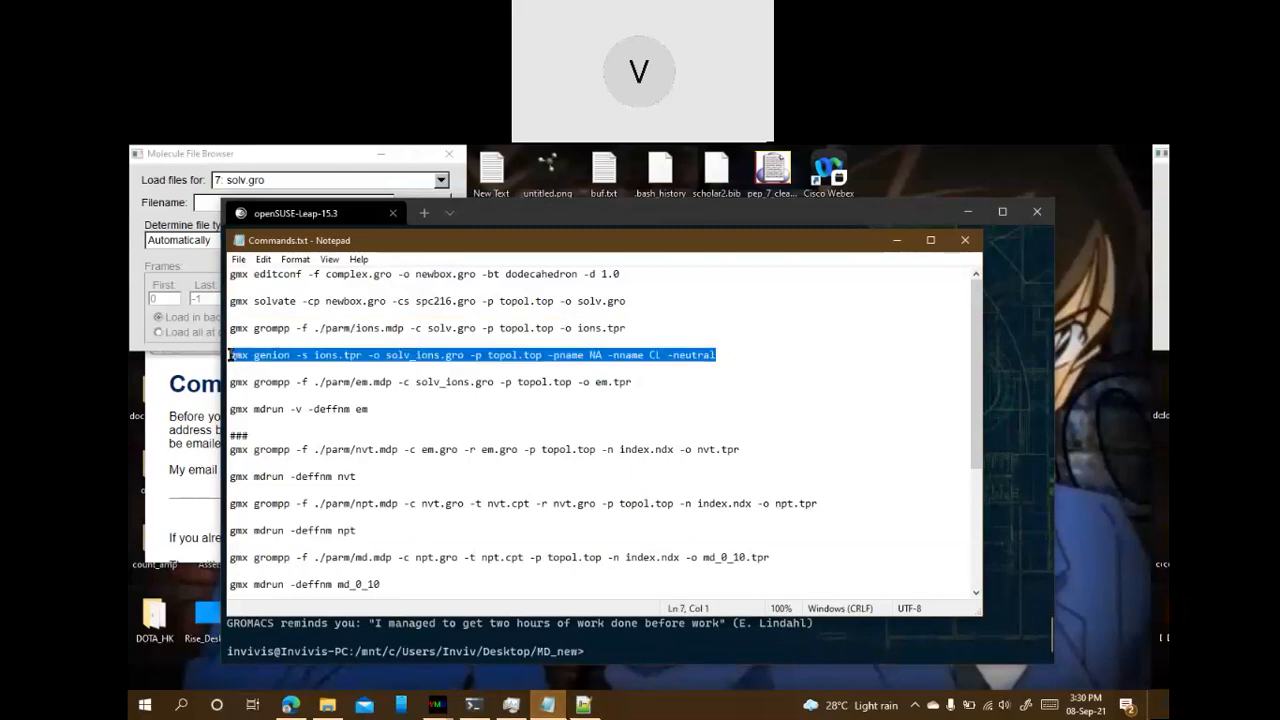
left_click(896, 241)
right_click(615, 507)
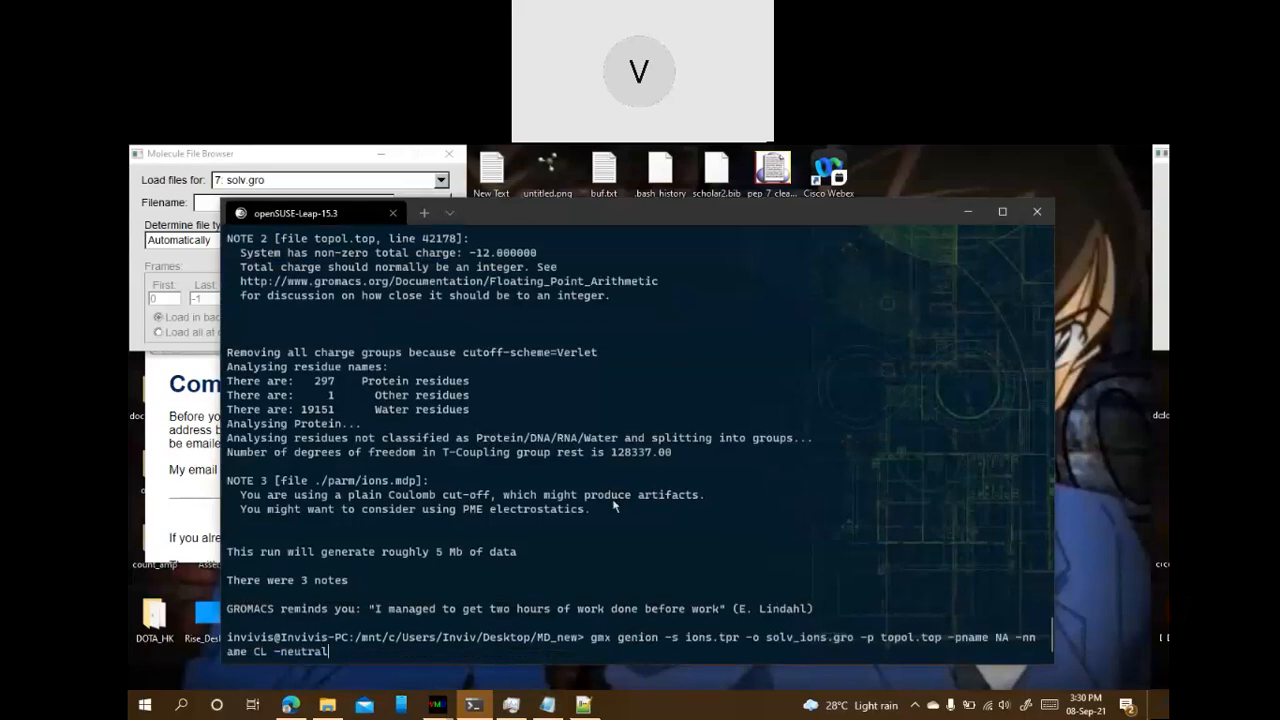
key("Return")
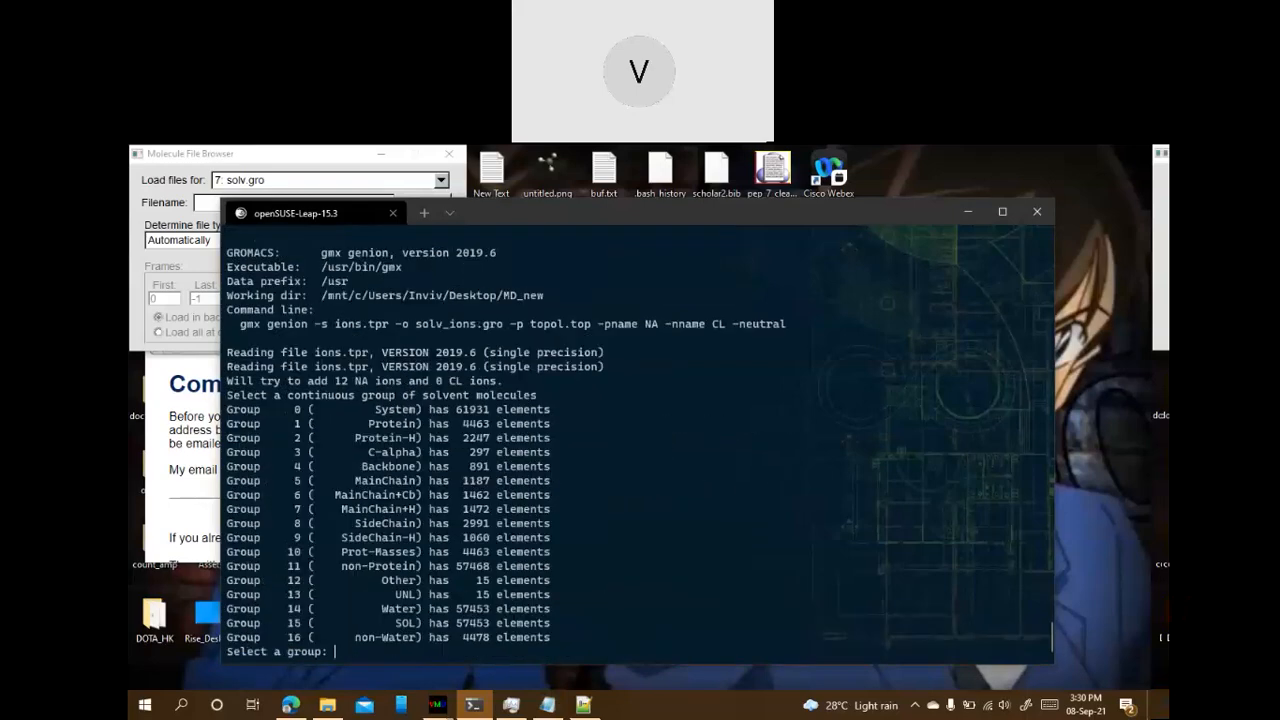
Choose group 15 (SOL) as the continuous group of solvent molecules for genion, and highlight the solvent replacement lines in the output
left_click_drag(424, 396, 512, 397)
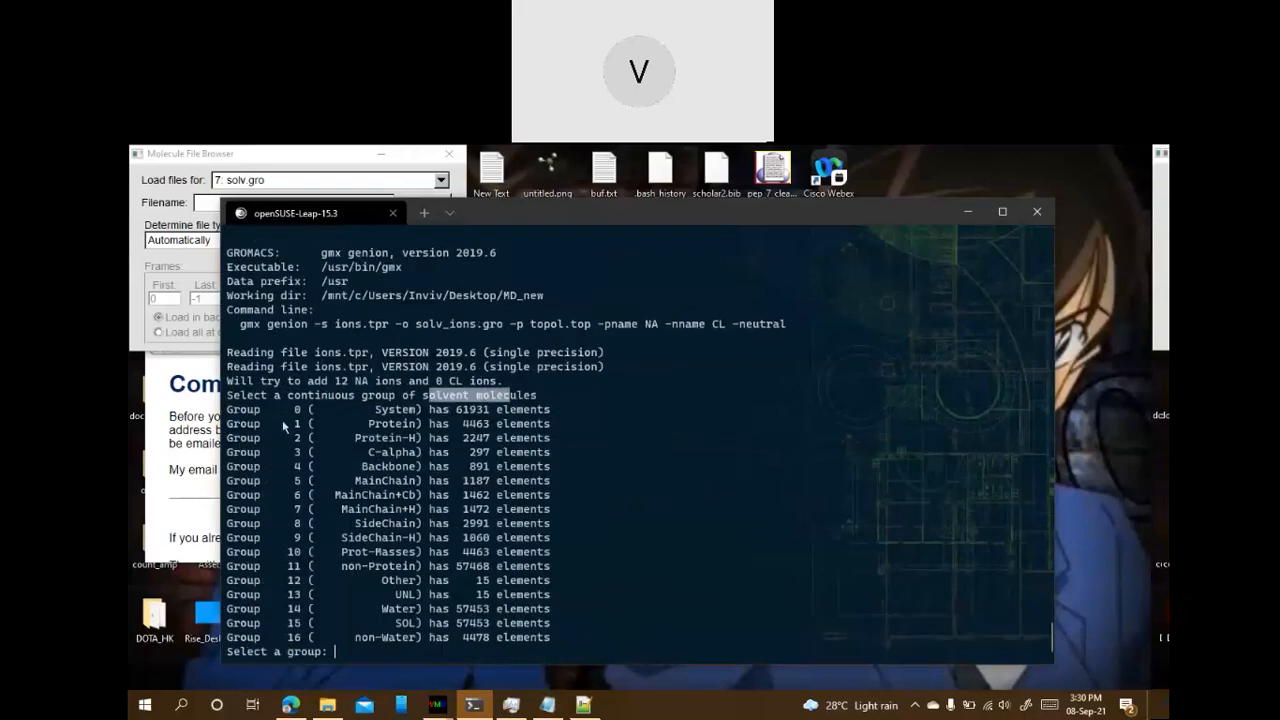
left_click_drag(301, 398, 369, 398)
left_click(418, 629)
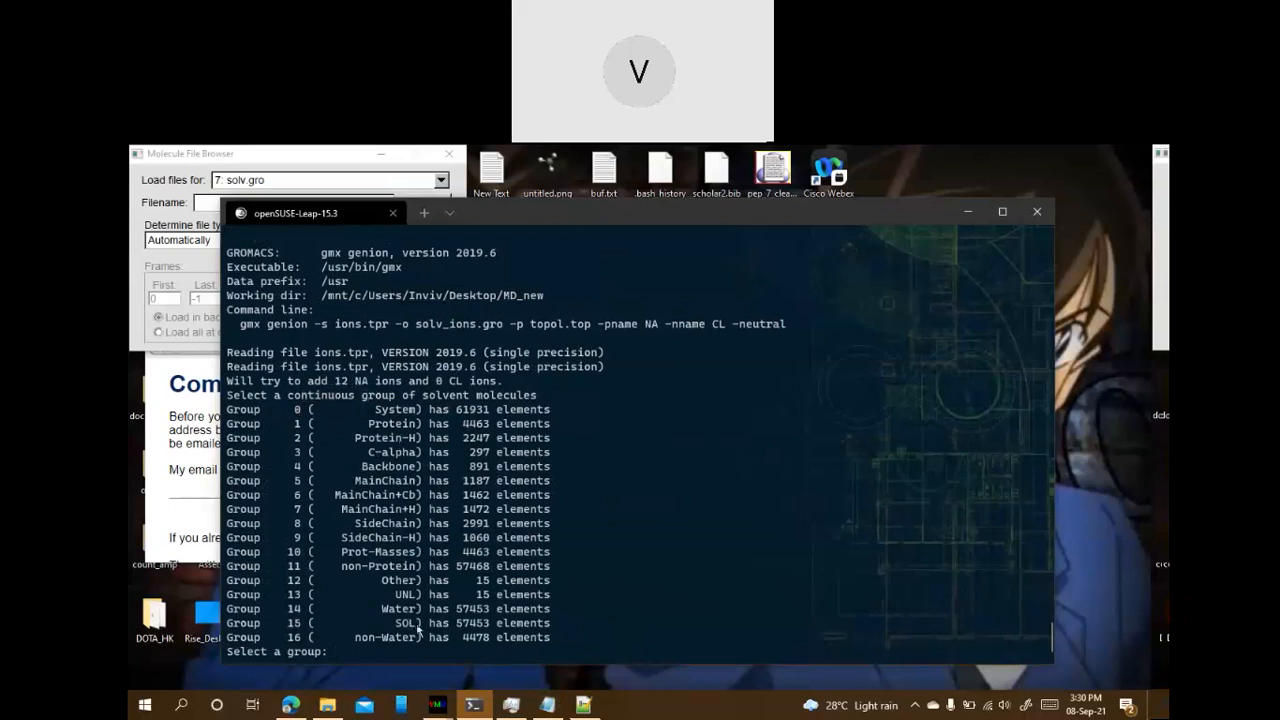
left_click_drag(422, 627, 390, 625)
left_click_drag(436, 610, 465, 623)
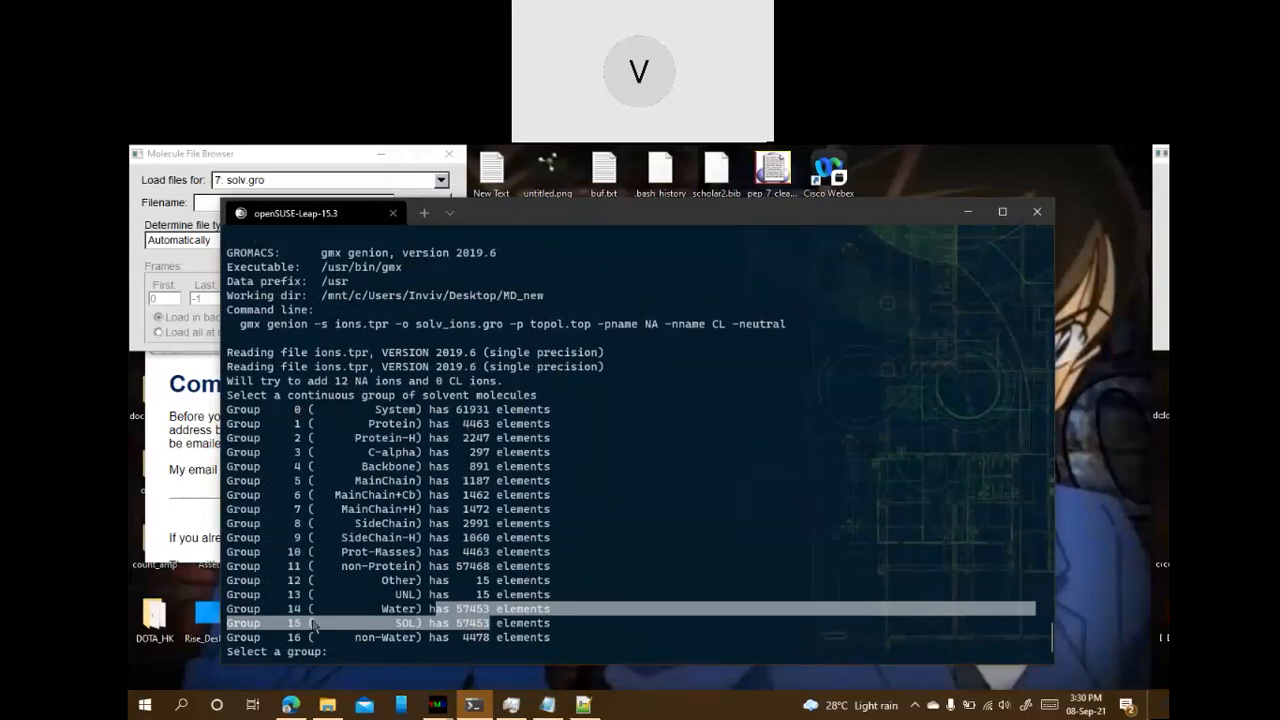
left_click_drag(297, 623, 416, 624)
left_click(398, 659)
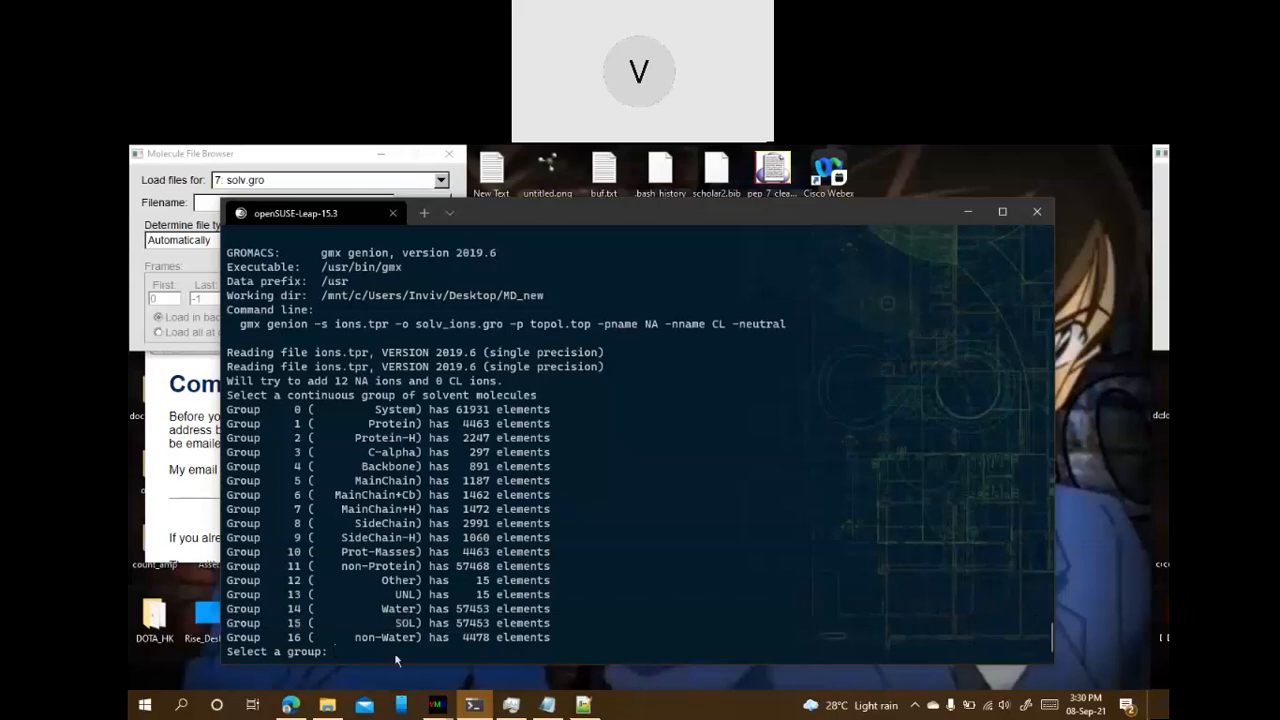
type("15")
key("Return")
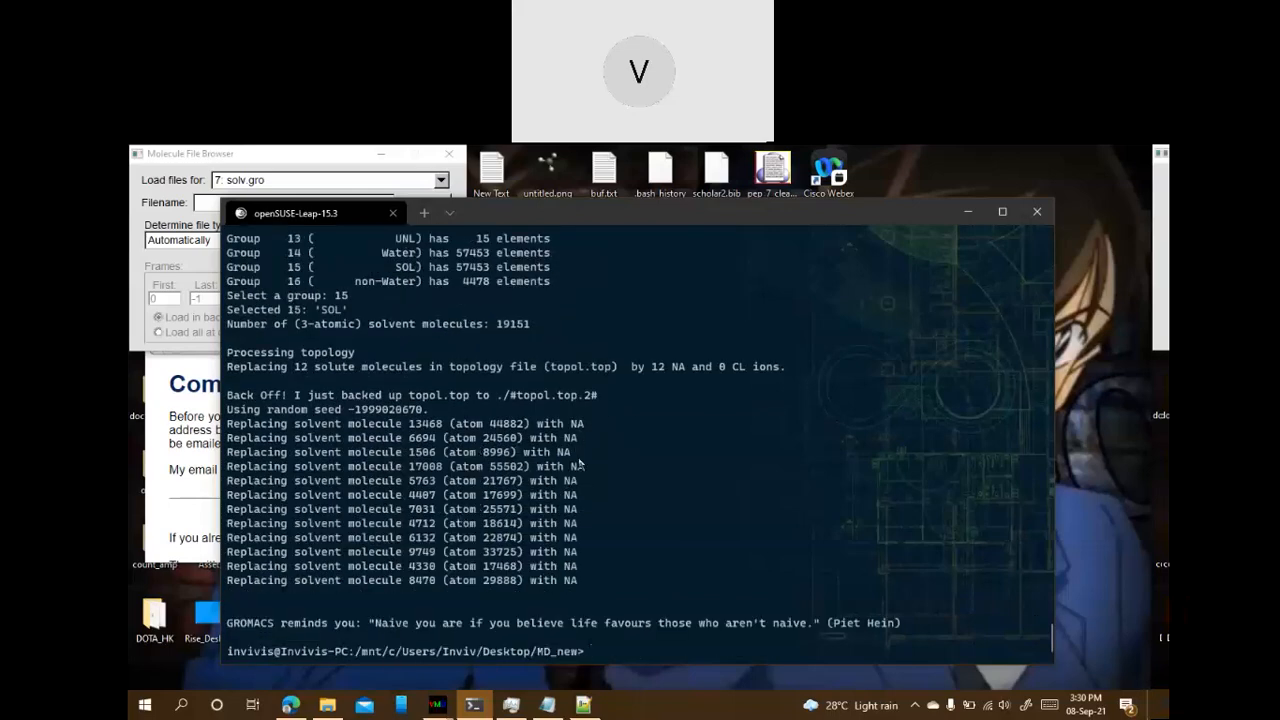
left_click_drag(506, 424, 578, 586)
left_click(594, 560)
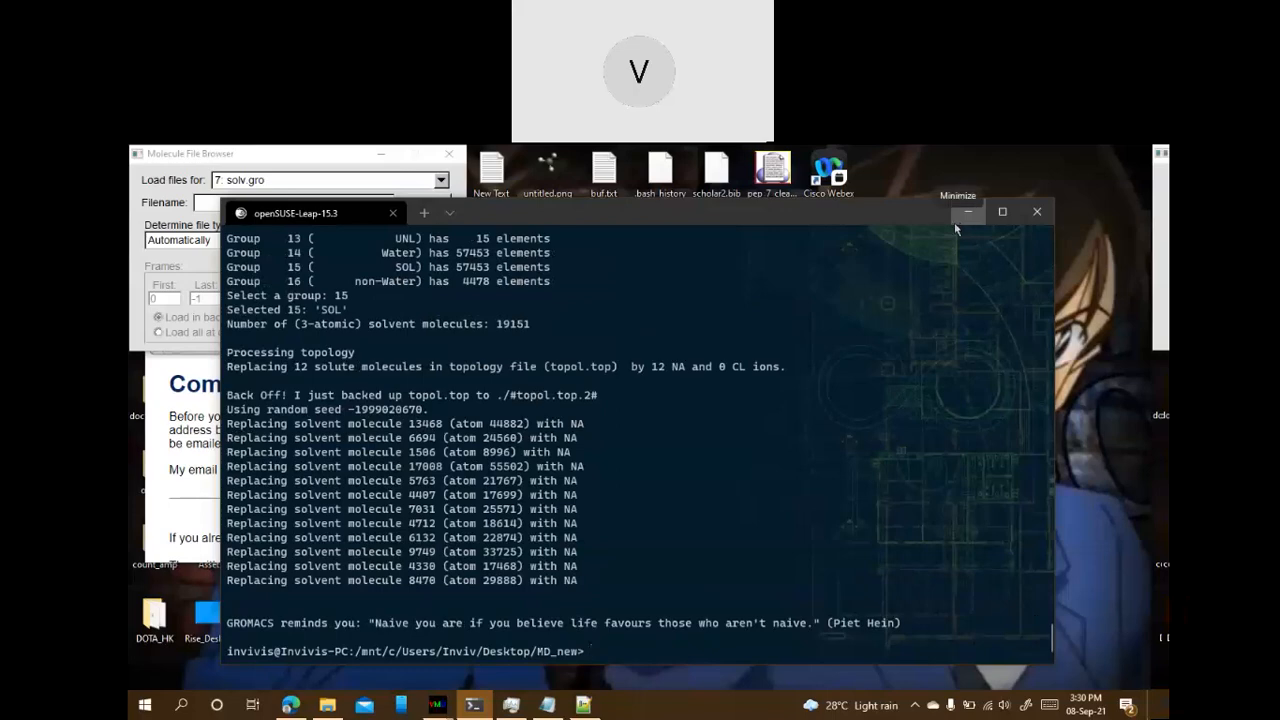
Copy gmx grompp -f ./parm/em.mdp -c solv_ions.gro -p topol.top -o em.tpr from Commands.txt and return to the terminal
left_click(547, 705)
left_click_drag(632, 382, 230, 382)
key("ctrl+c")
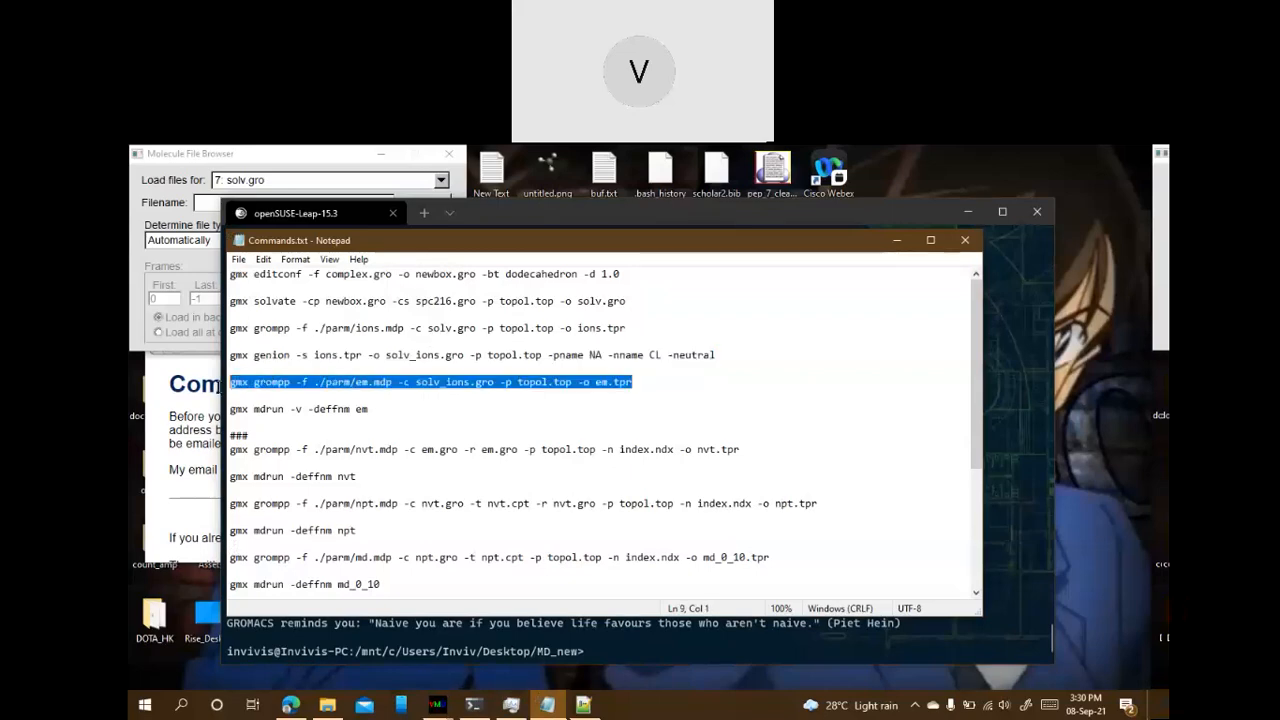
left_click(580, 220)
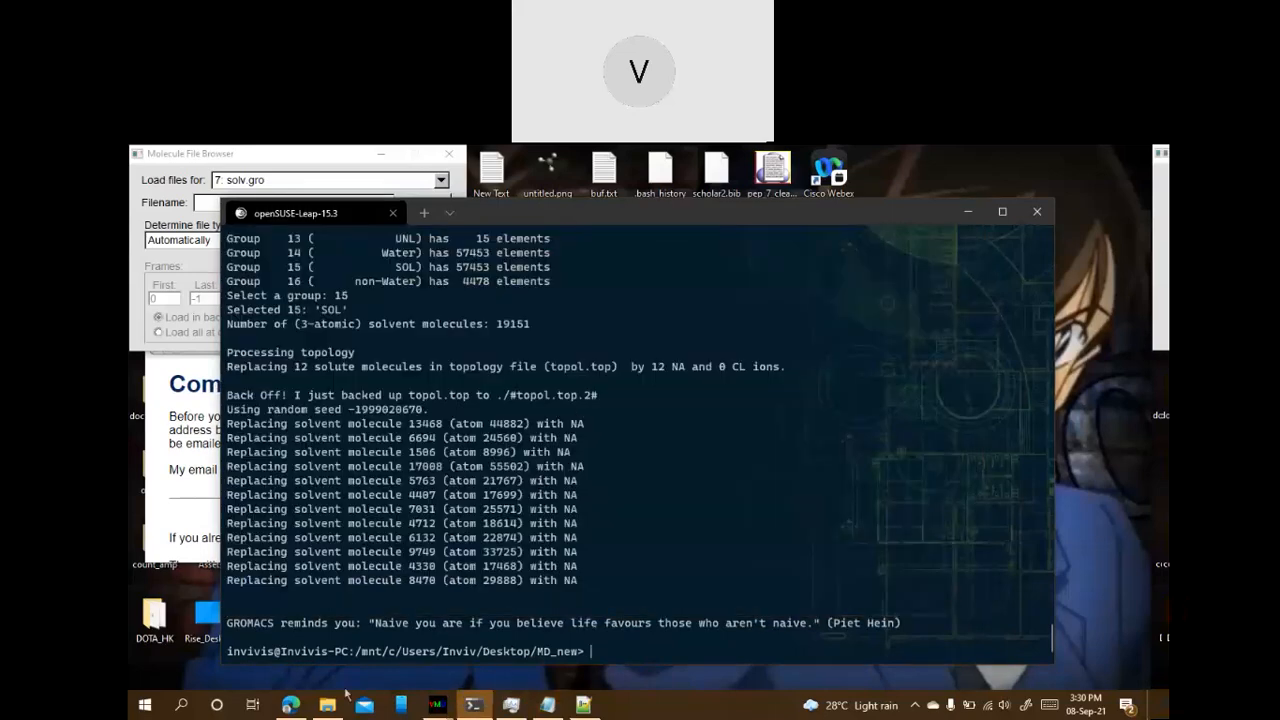
Switch to the parm folder and locate the em.mdp file
left_click(328, 705)
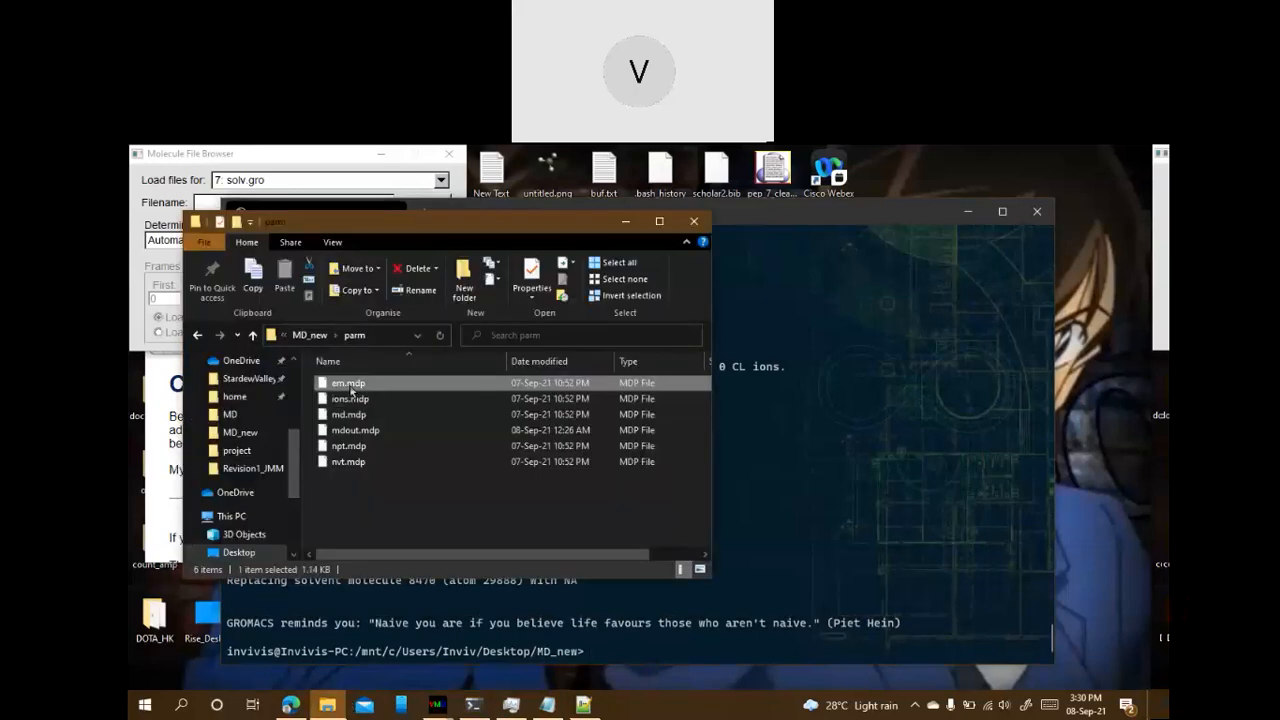
Open em.mdp from the parm folder in Notepad++ and review its minimization step, cutoff-scheme and coulombtype parameters
right_click(345, 378)
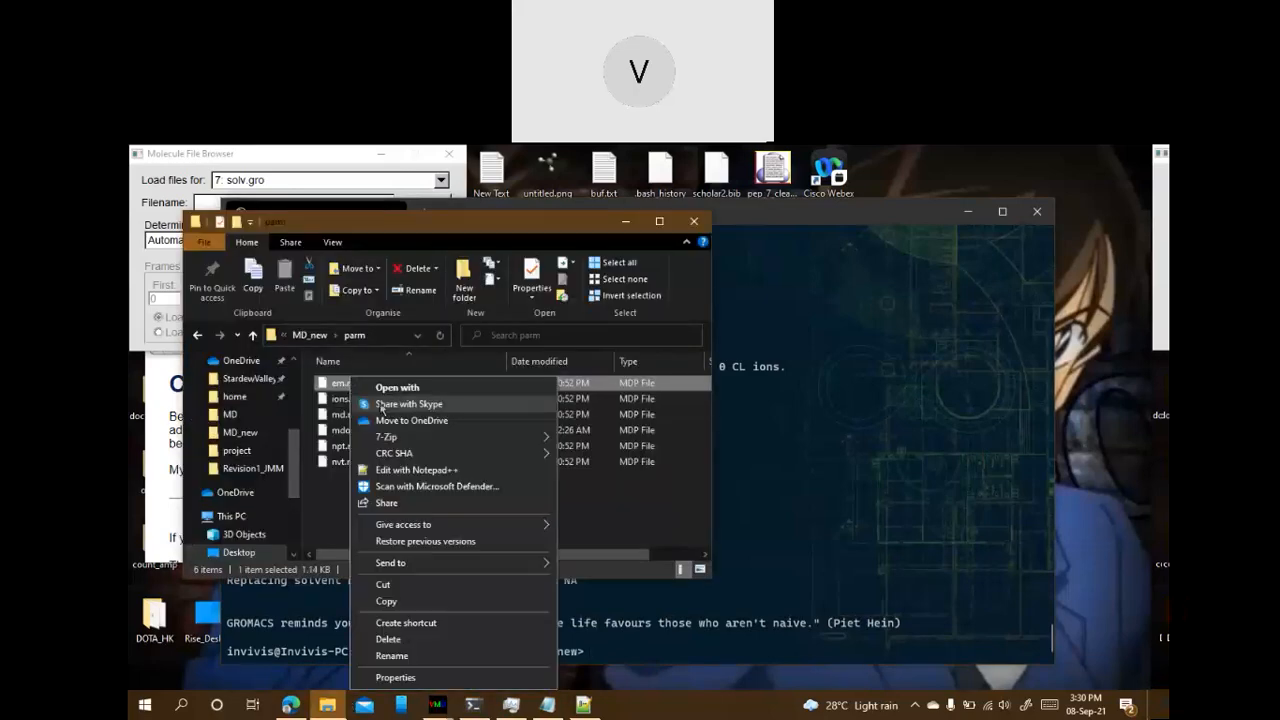
left_click(400, 465)
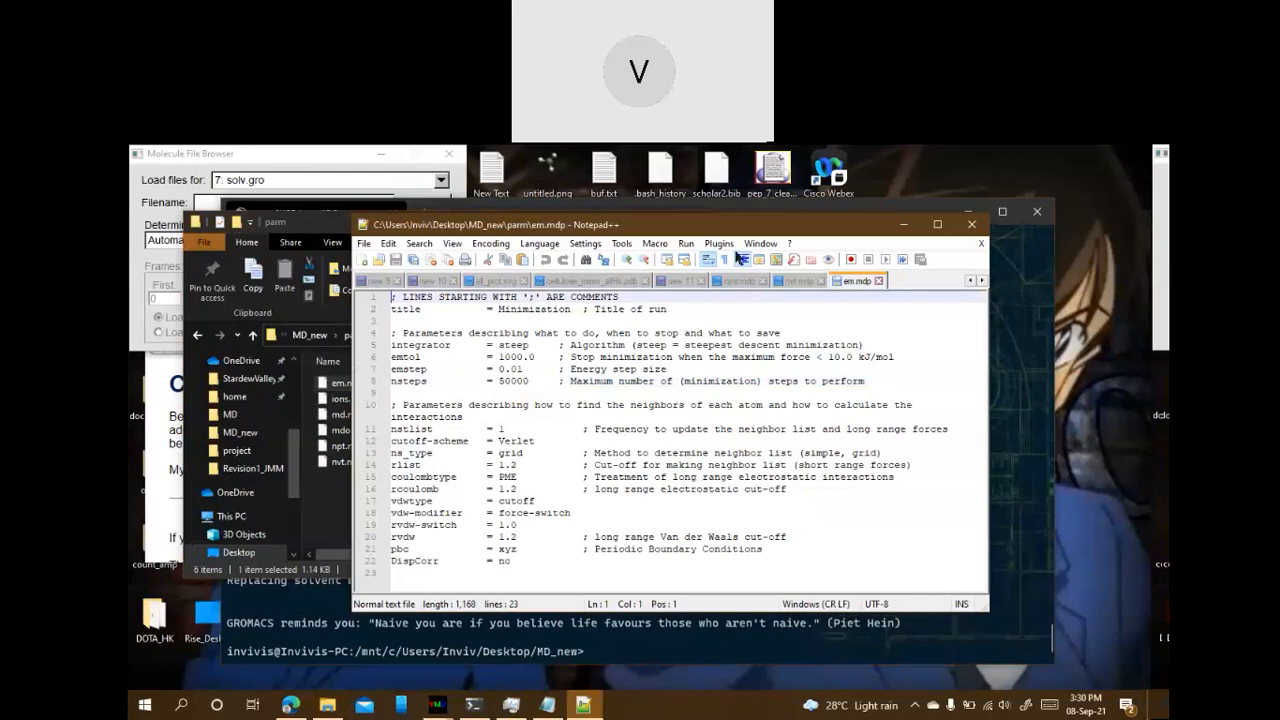
left_click_drag(738, 235, 556, 182)
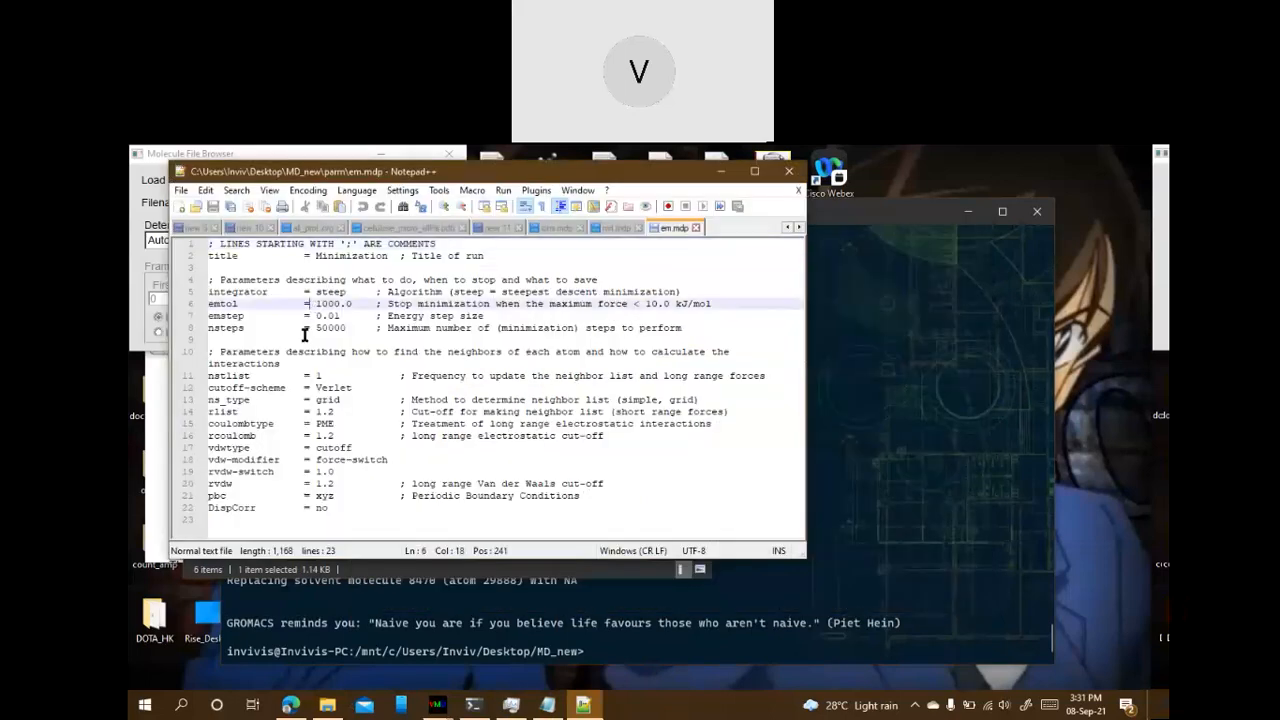
double_click(330, 328)
left_click(292, 388)
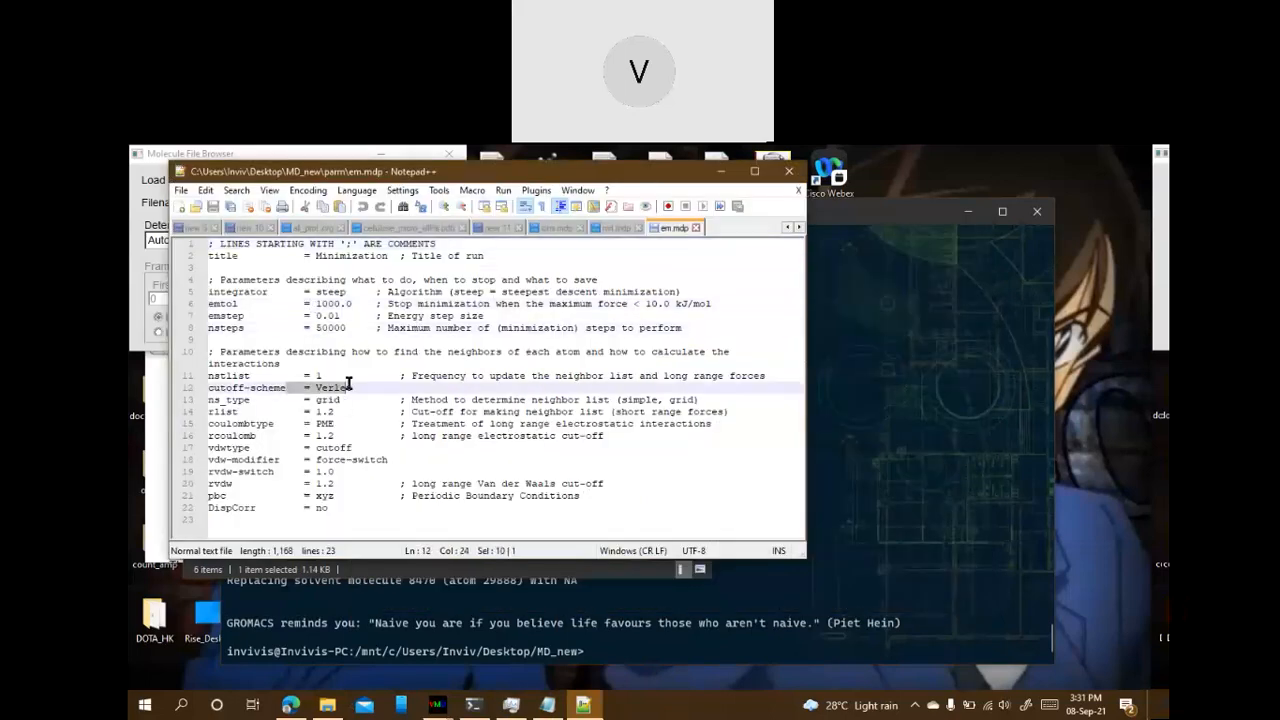
left_click(376, 424)
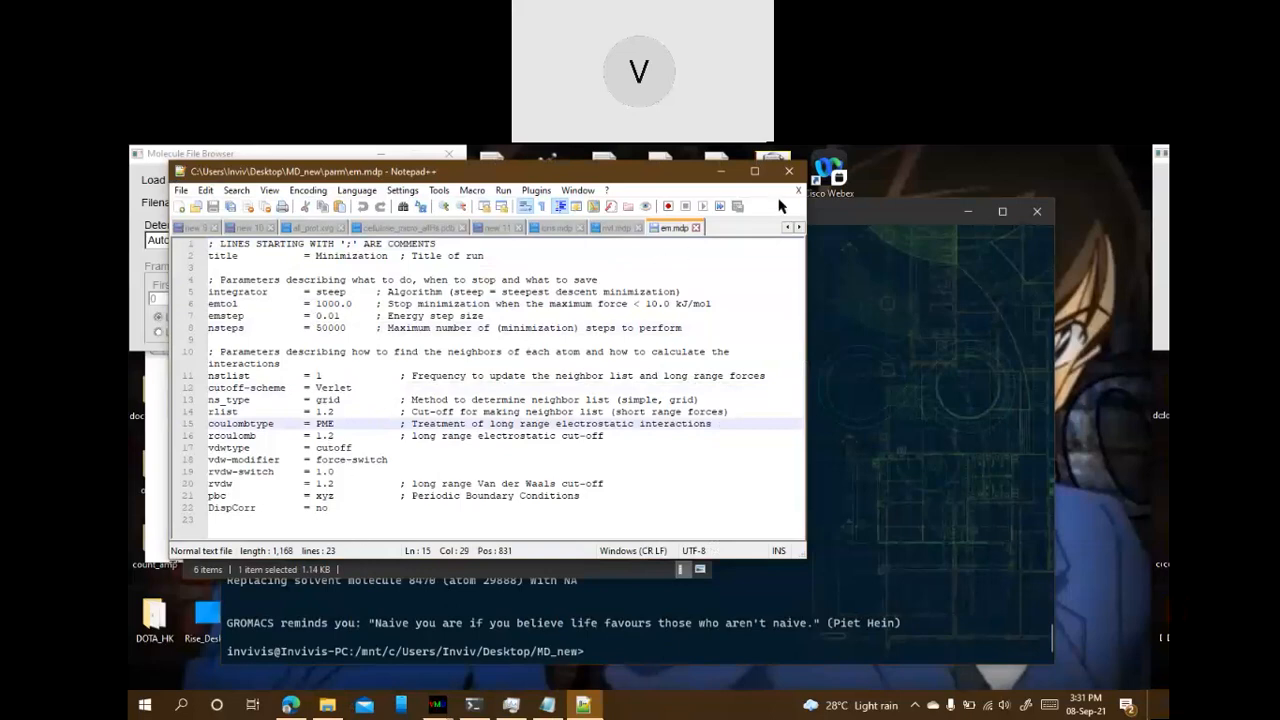
left_click(717, 178)
Run "gmx grompp -f ./parm/em.mdp -c solv_ions.gro -p topol.top -o em.tpr" in the openSUSE terminal
left_click(666, 534)
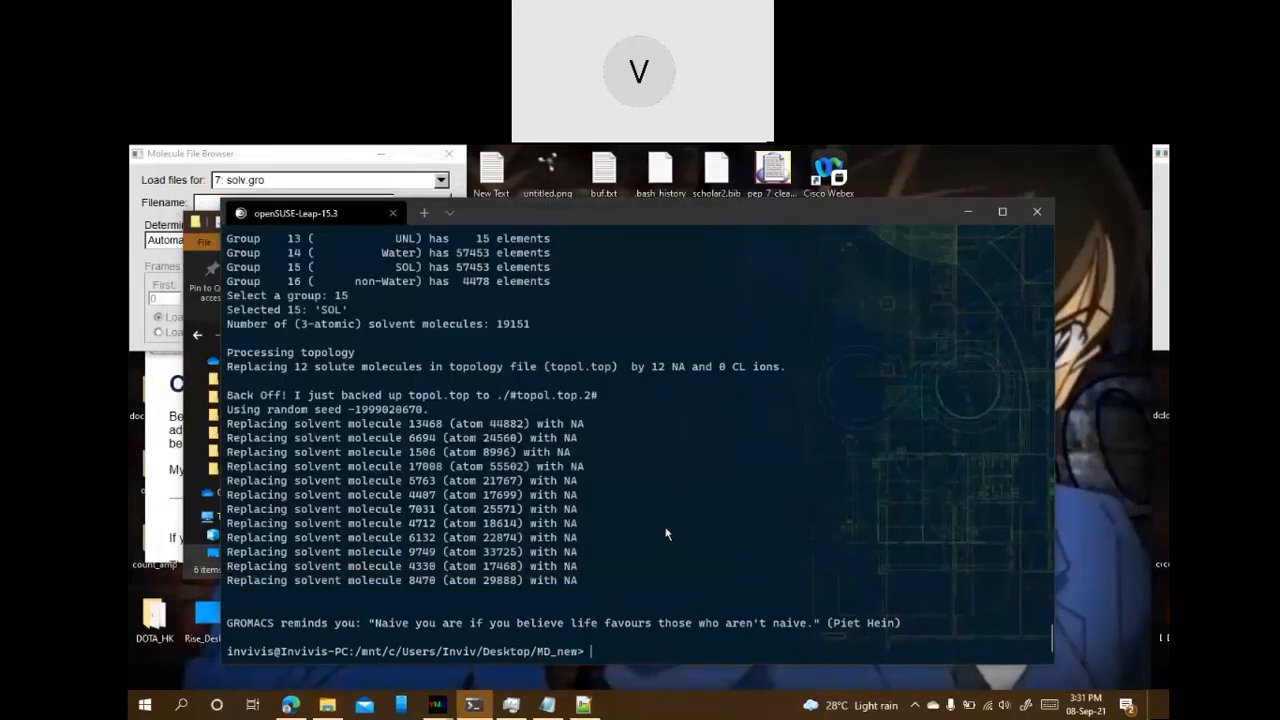
key("ctrl+v")
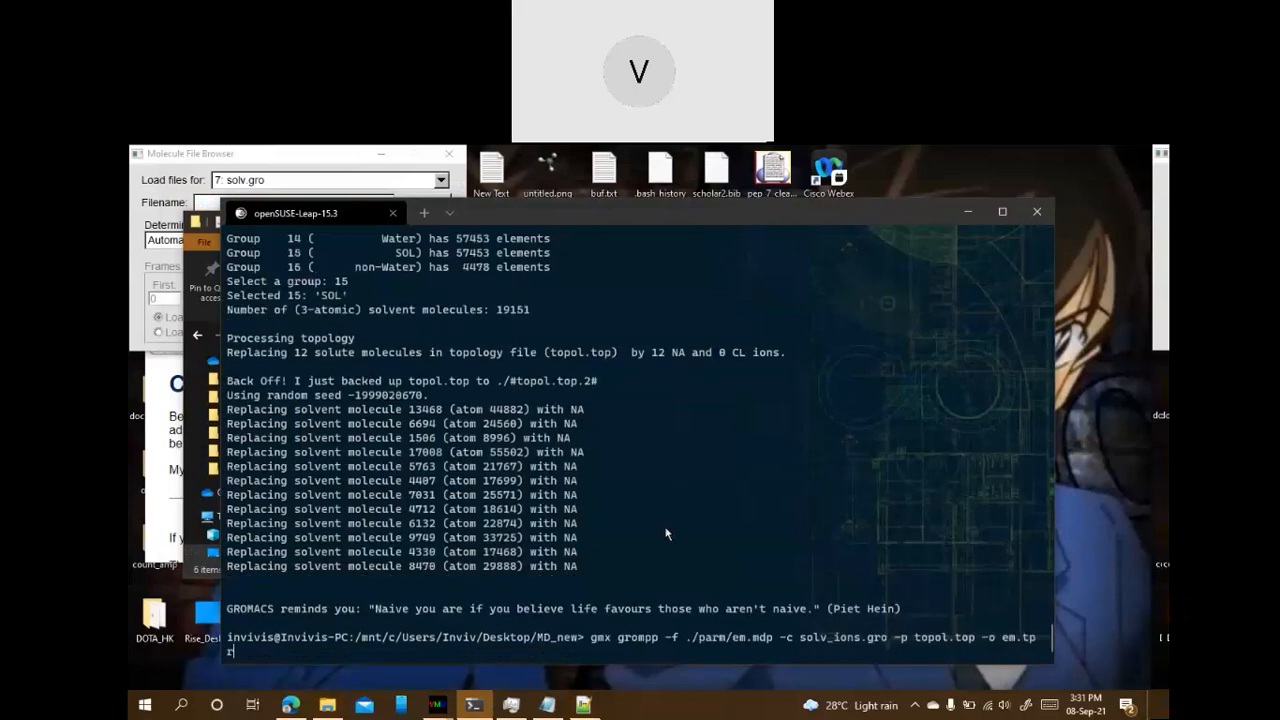
key("Return")
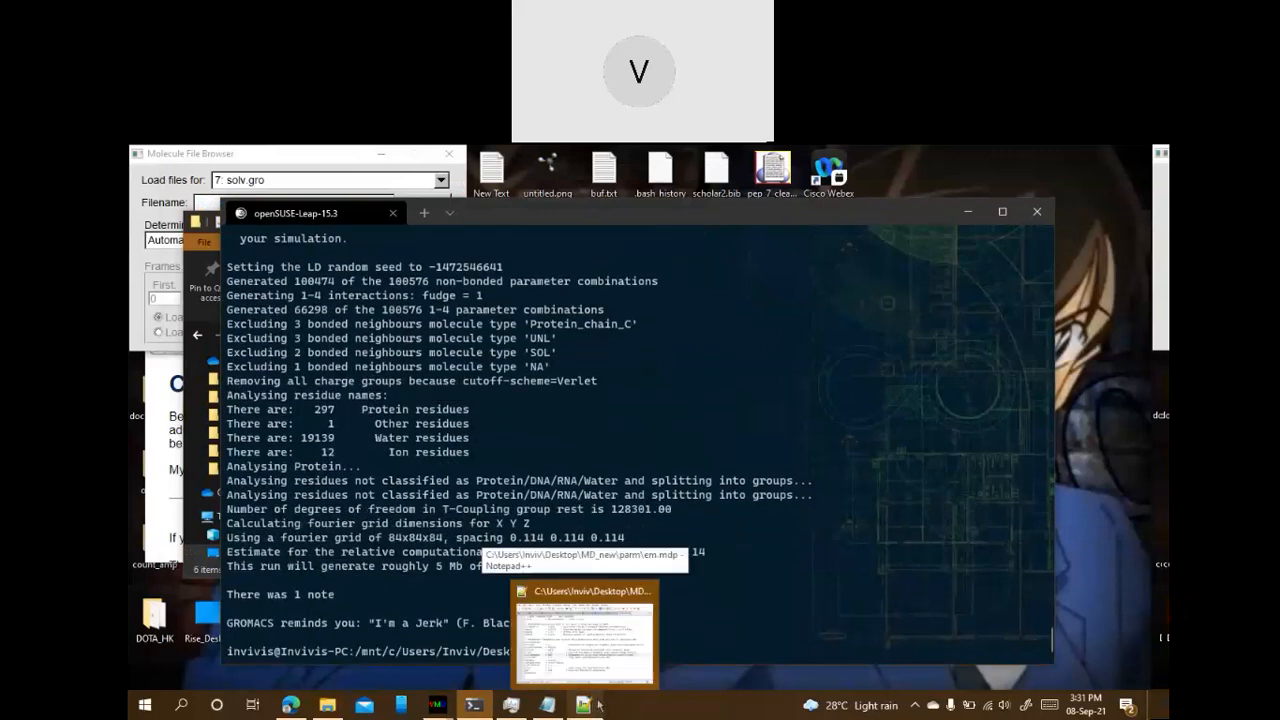
Copy "gmx mdrun -v -deffnm em" from Commands.txt and run it in the terminal to start the energy minimization
left_click(578, 628)
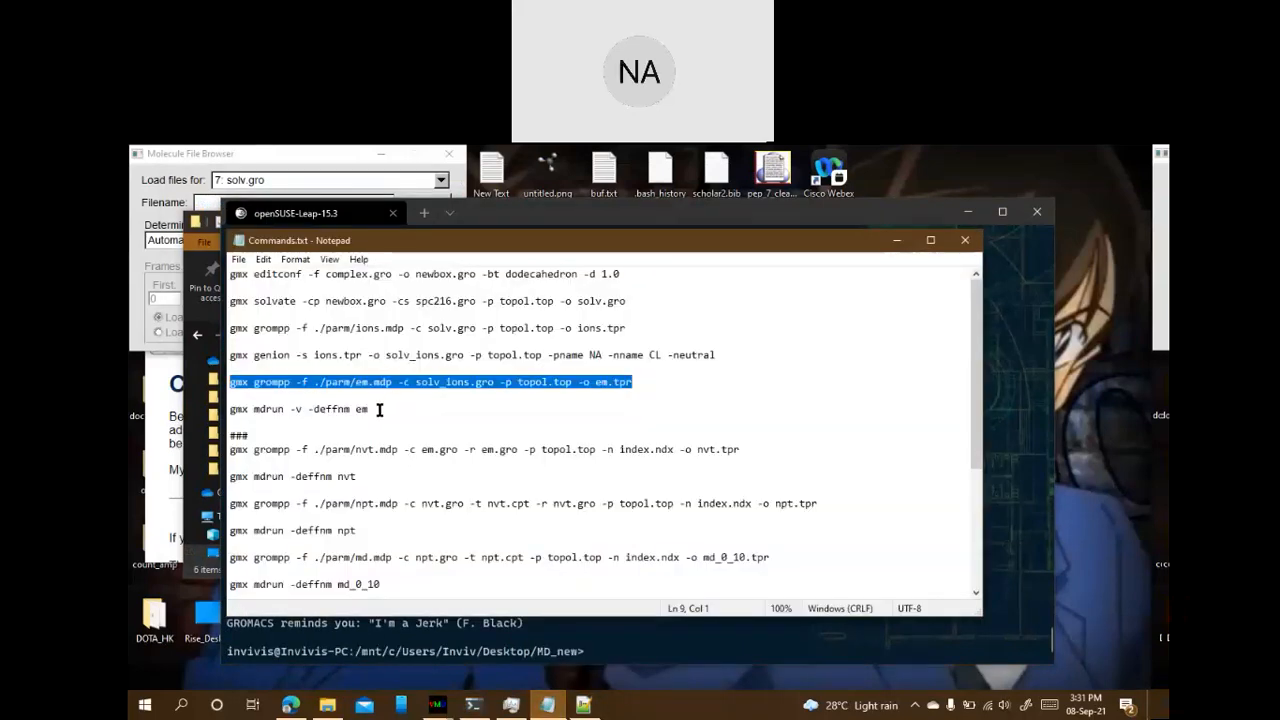
left_click_drag(368, 409, 228, 409)
key("ctrl+c")
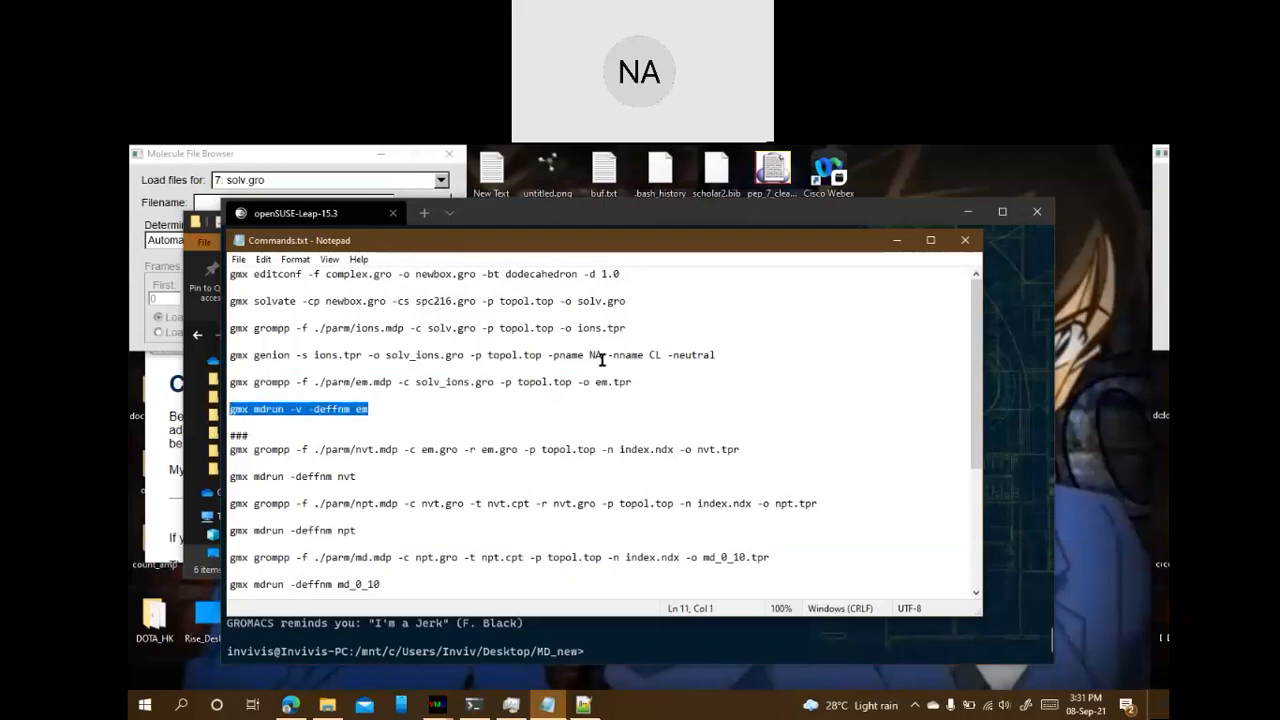
left_click(897, 245)
key("ctrl+v")
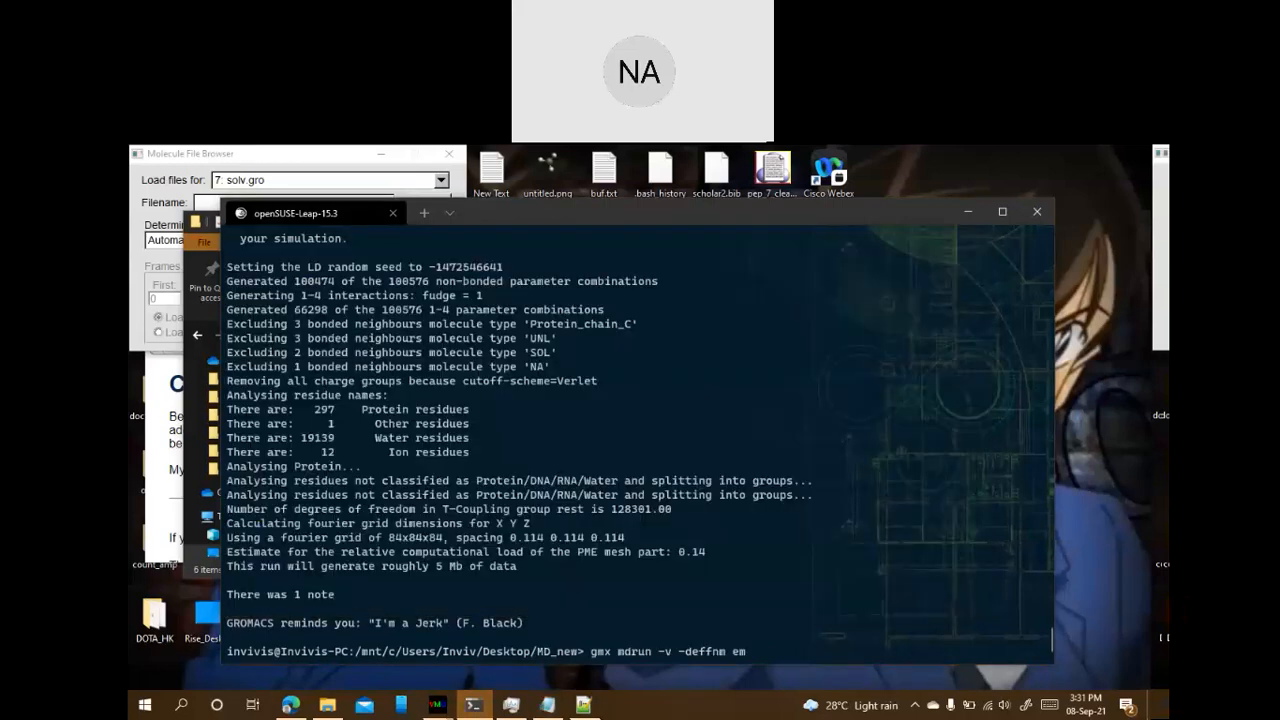
key("Return")
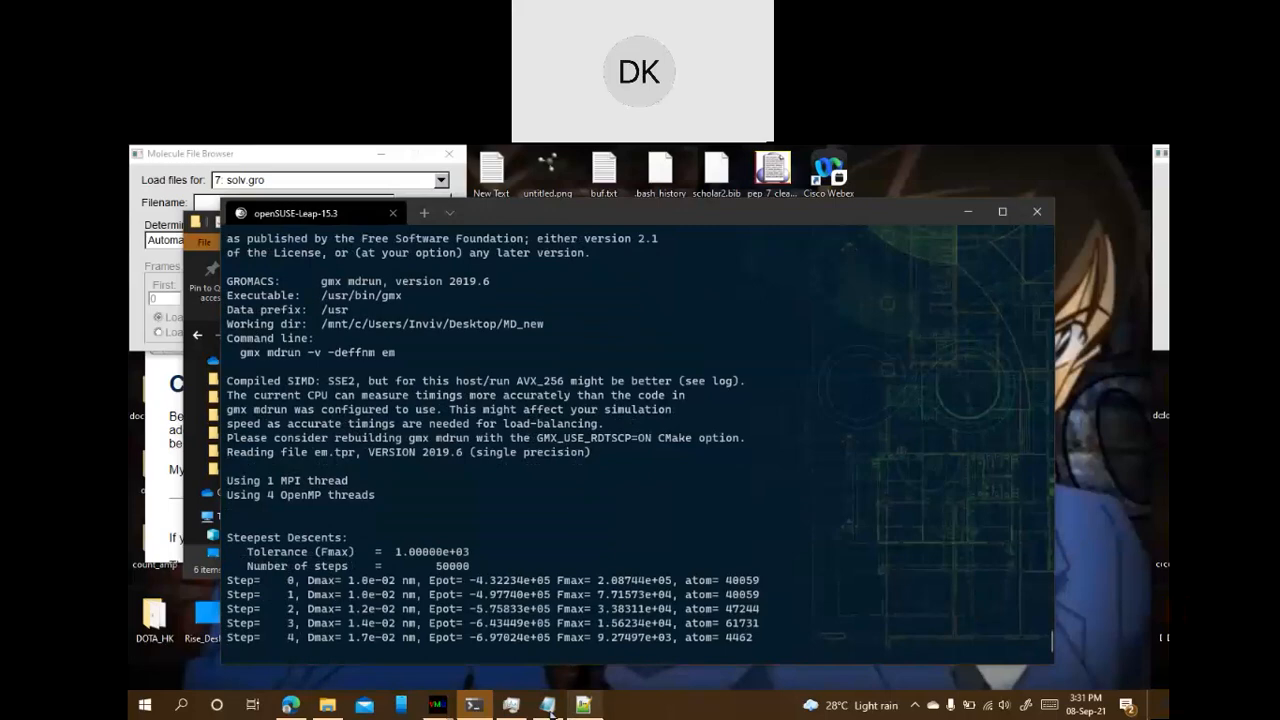
Review the nvt, npt and md grompp and mdrun commands in Commands.txt
left_click(550, 710)
left_click_drag(373, 433, 403, 440)
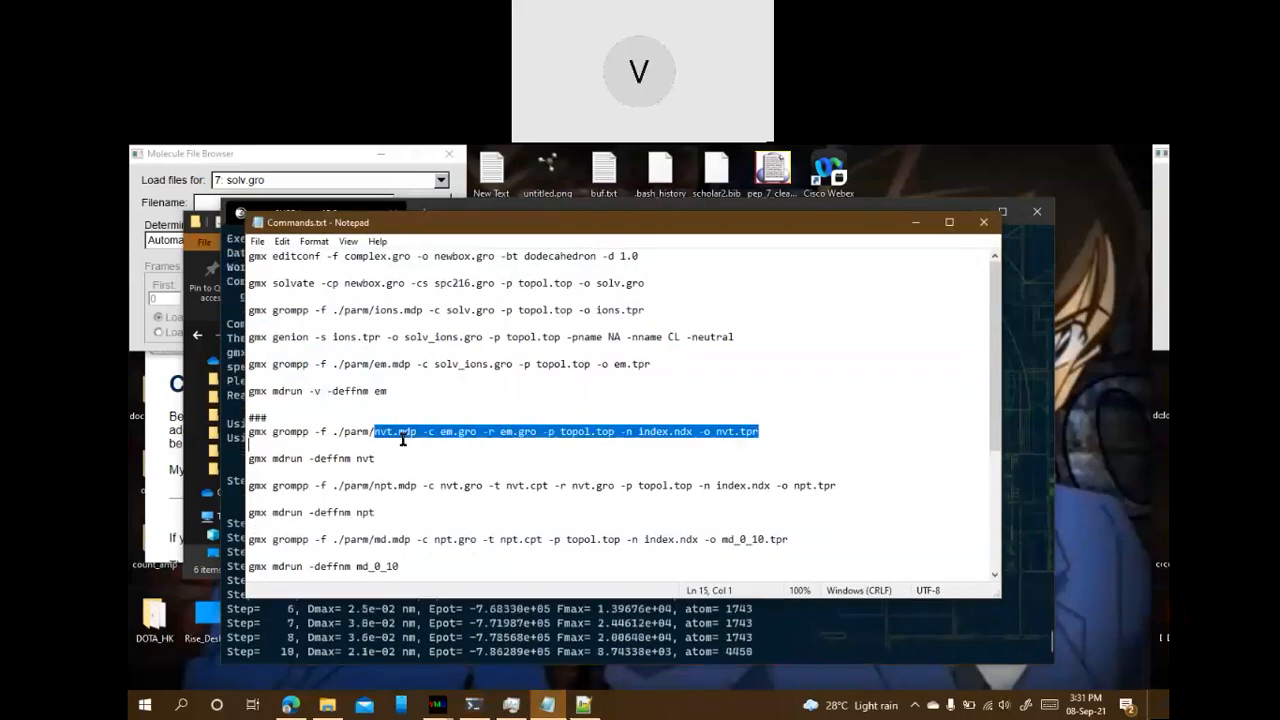
left_click_drag(381, 485, 375, 500)
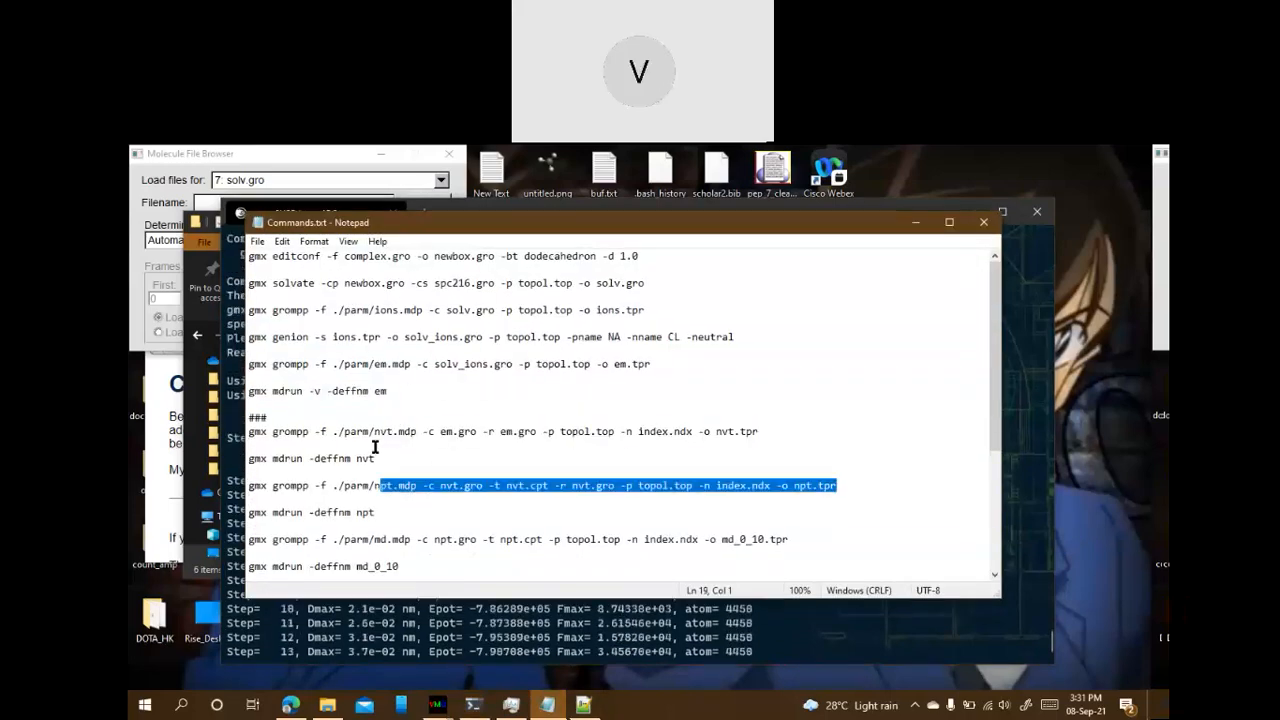
left_click(382, 431)
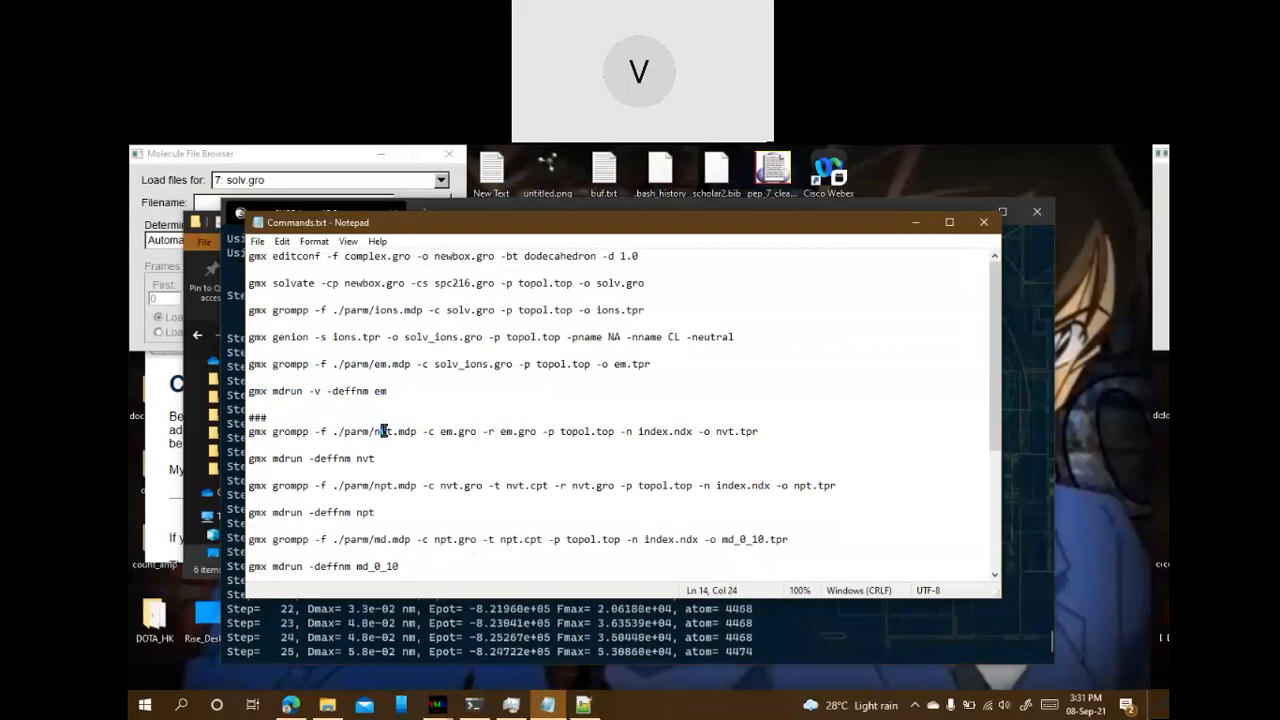
left_click_drag(380, 539, 393, 539)
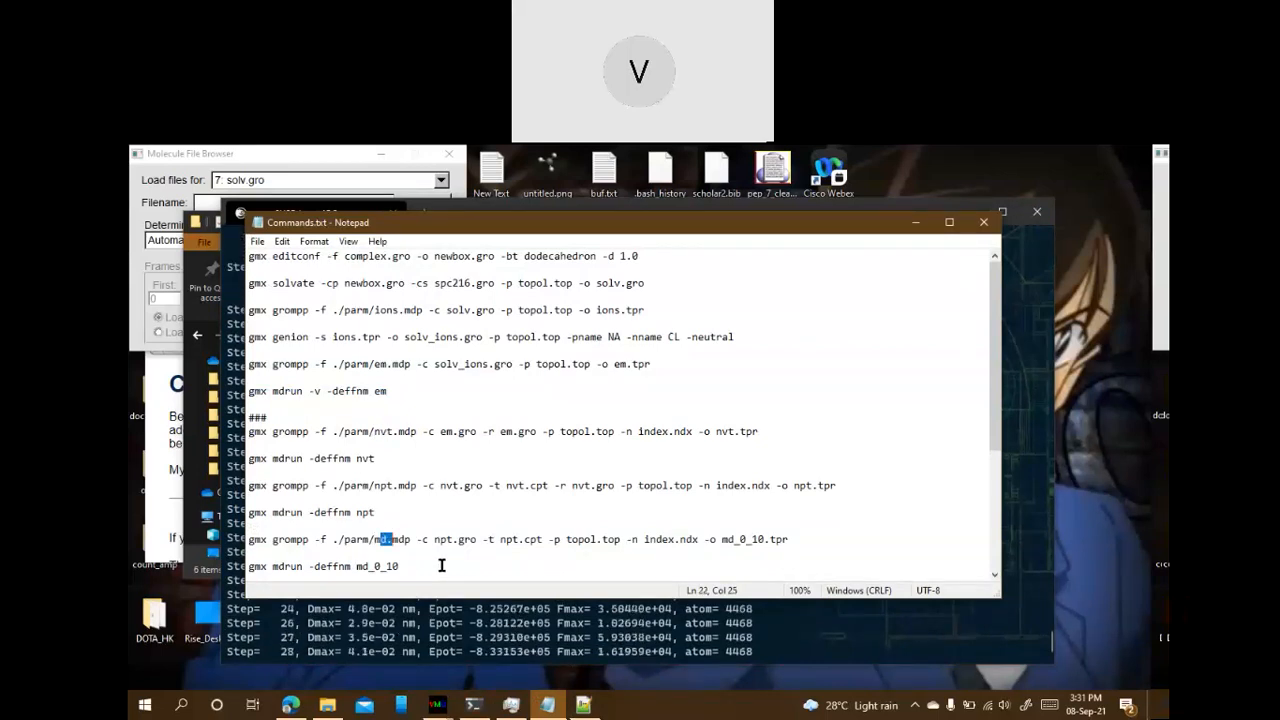
left_click(441, 566)
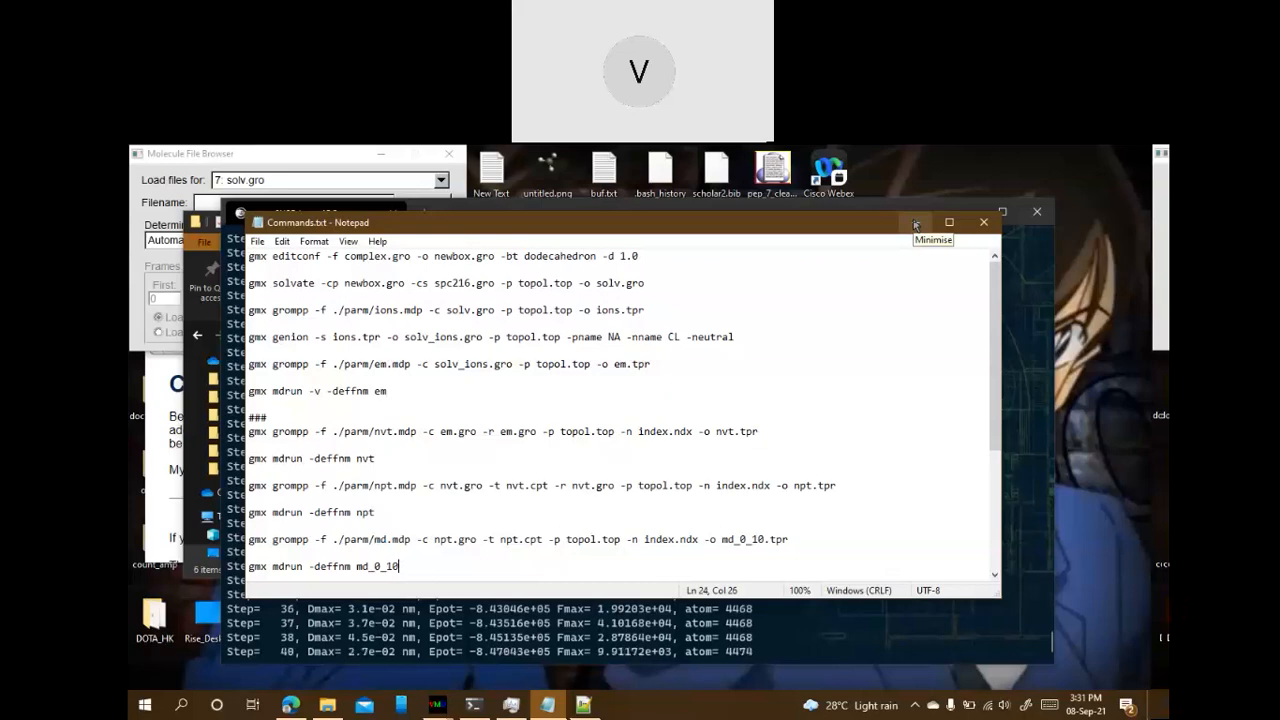
Return to the terminal and interrupt the running energy minimization
left_click_drag(890, 222, 844, 272)
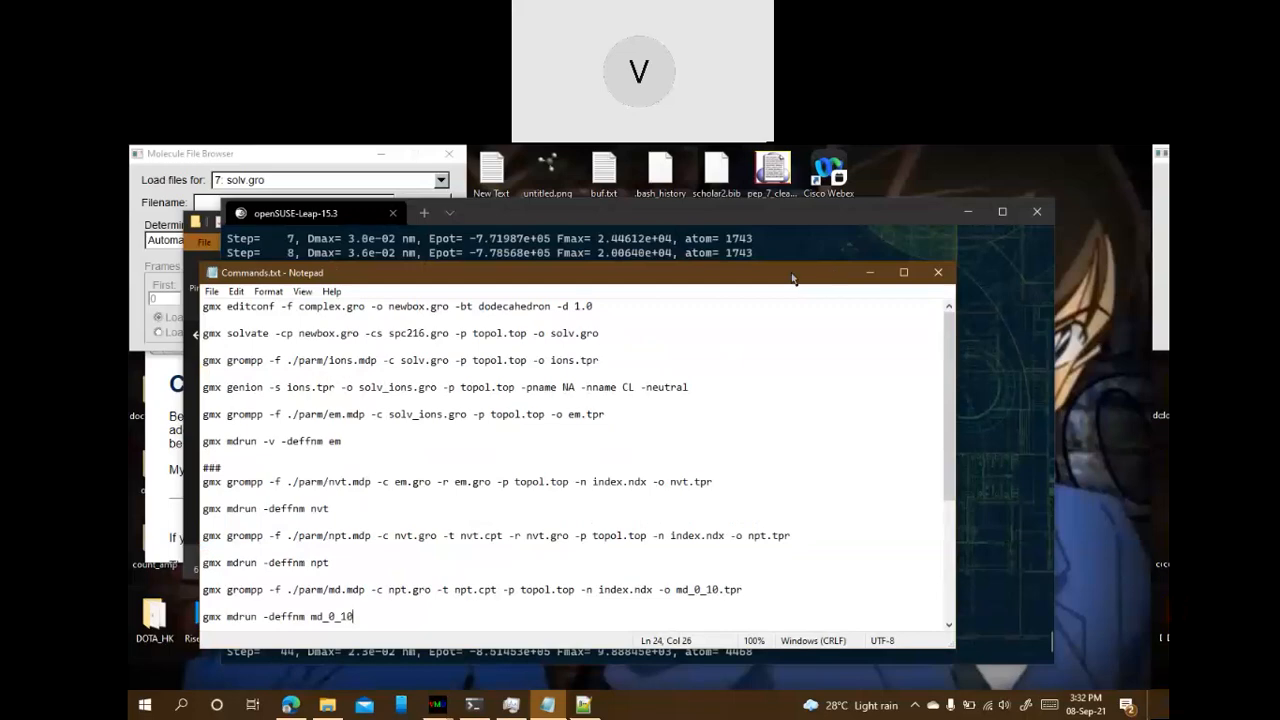
left_click_drag(792, 278, 820, 216)
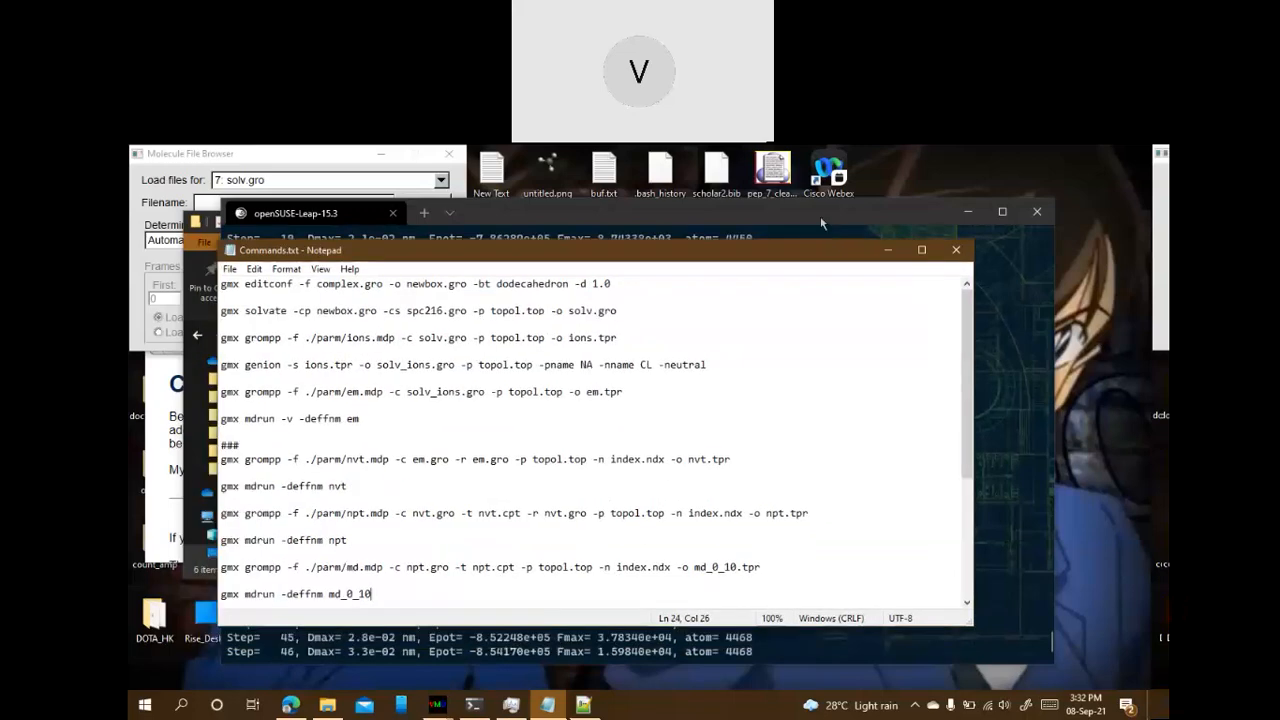
left_click(820, 216)
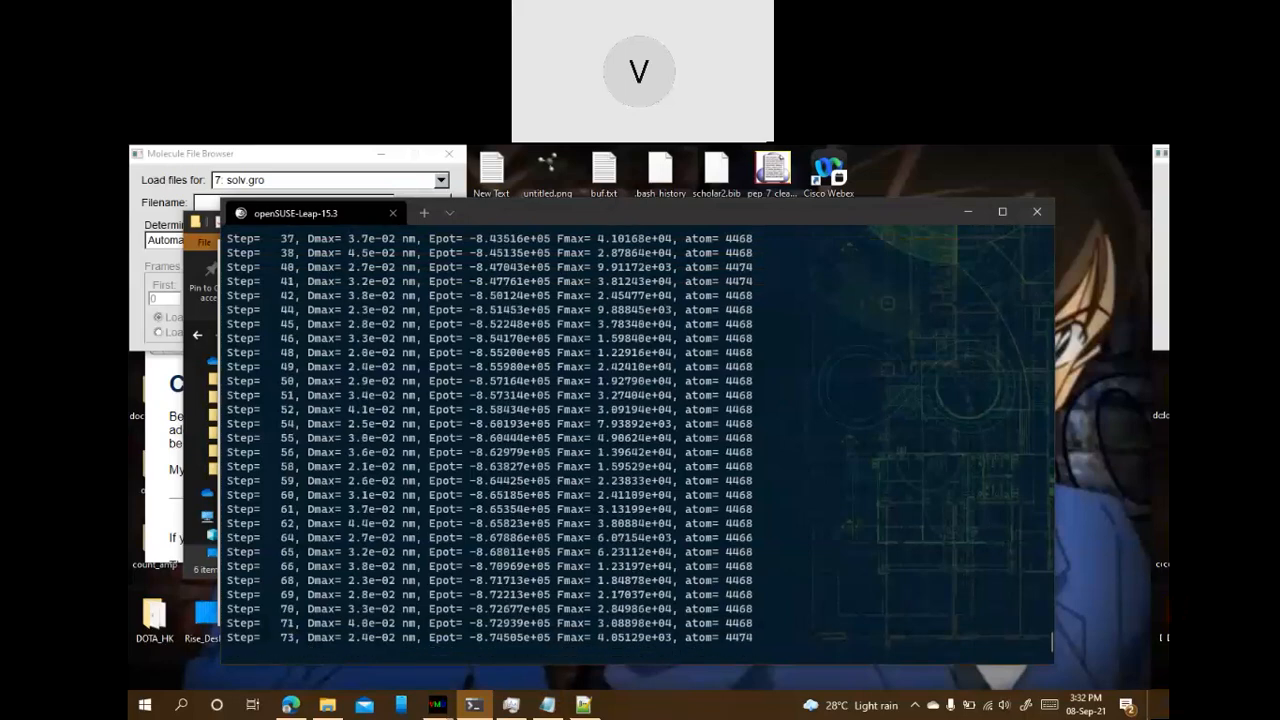
key("ctrl+c")
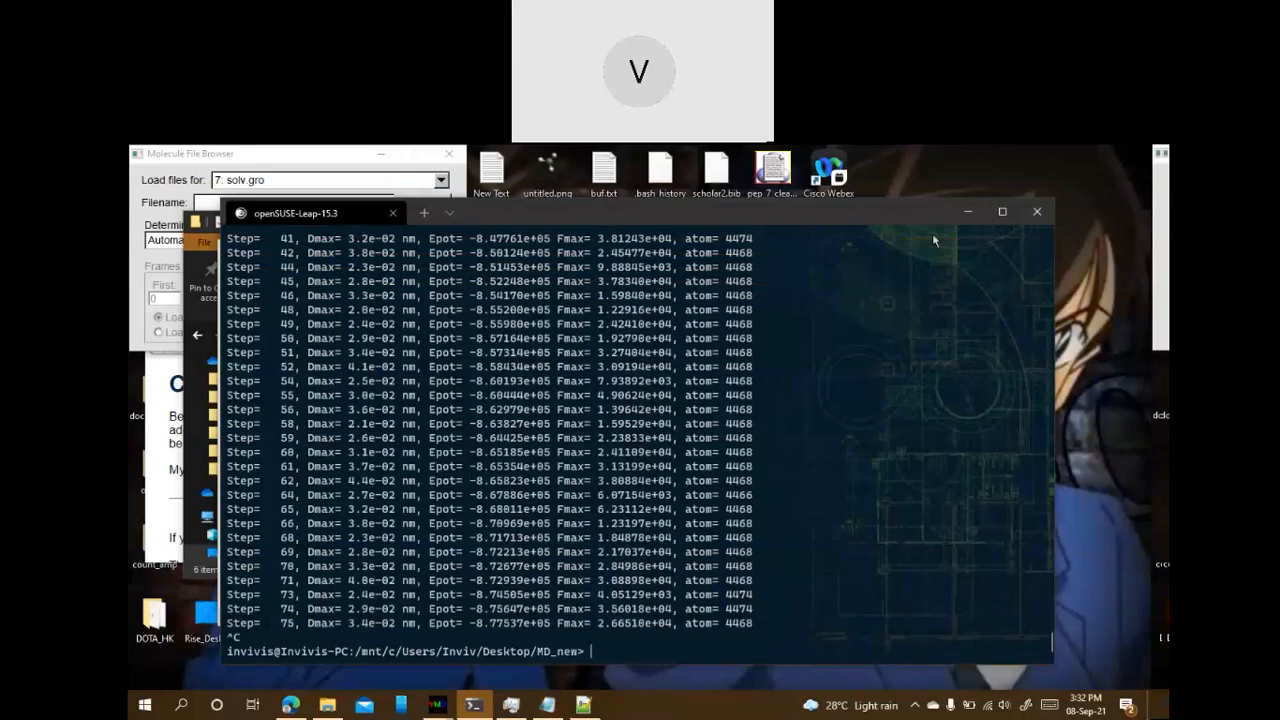
Maximize the File Explorer window and open the MD folder on the Desktop
left_click(205, 310)
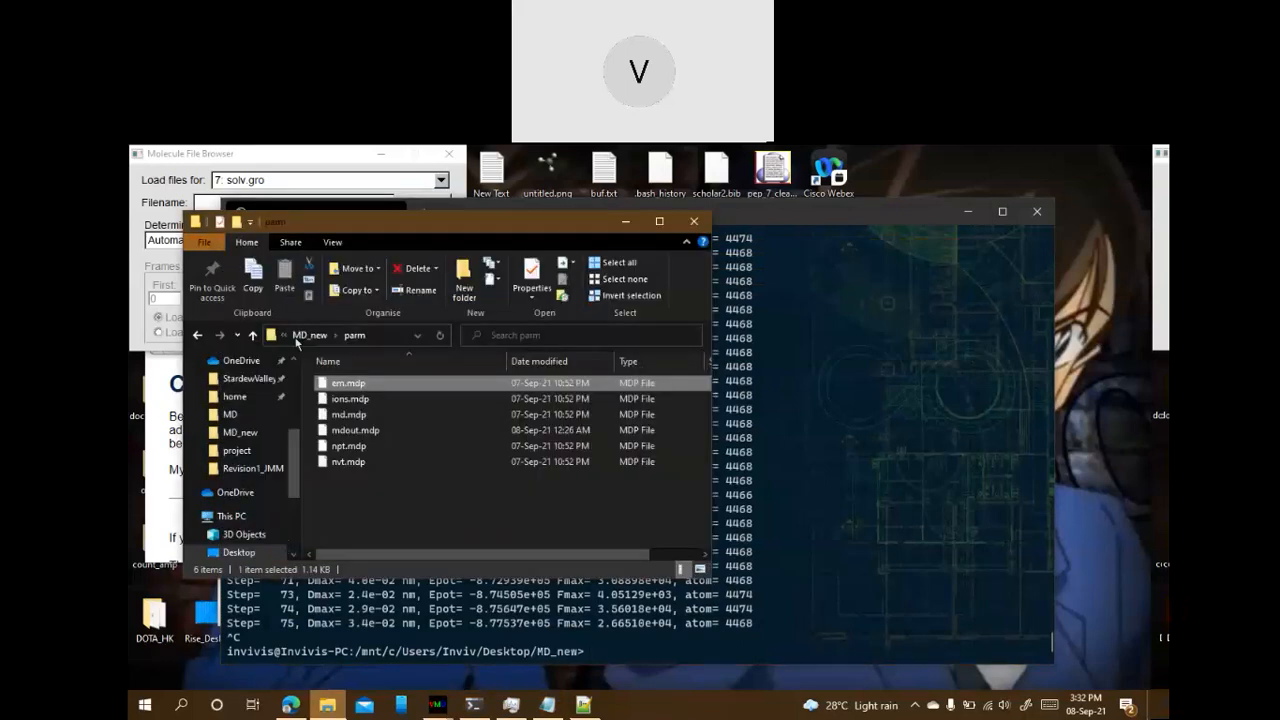
left_click(659, 222)
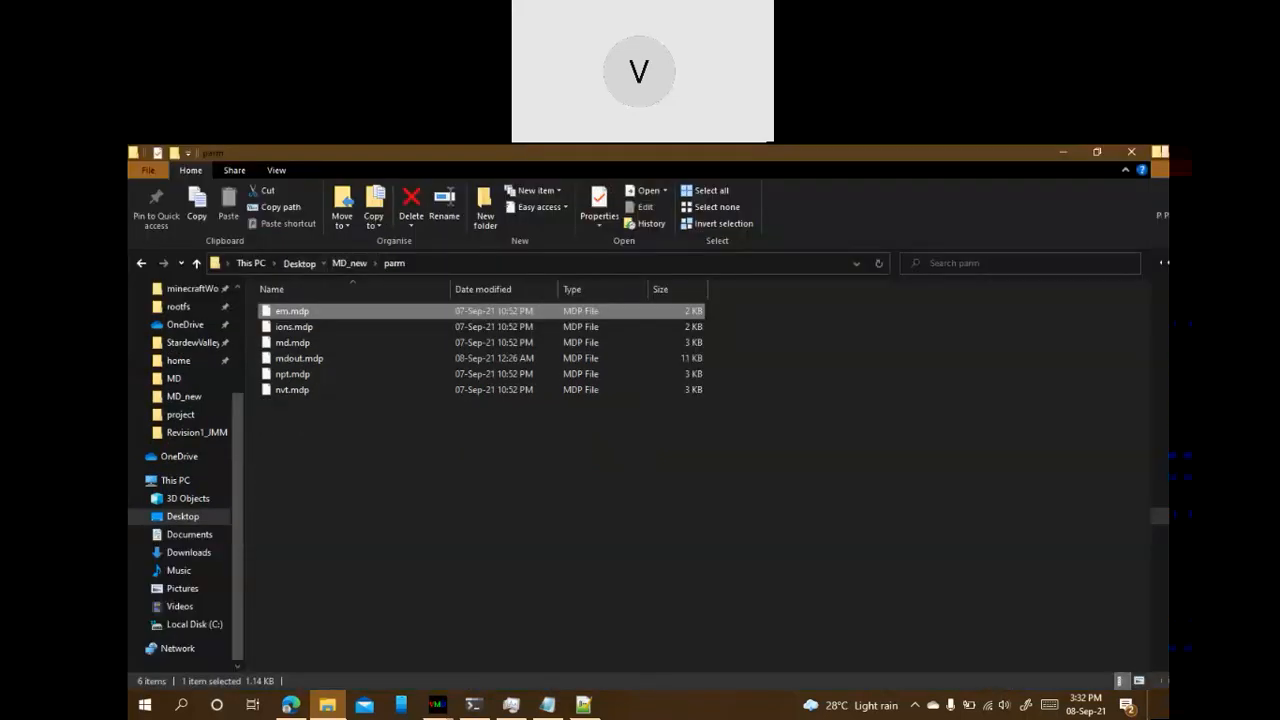
left_click(299, 263)
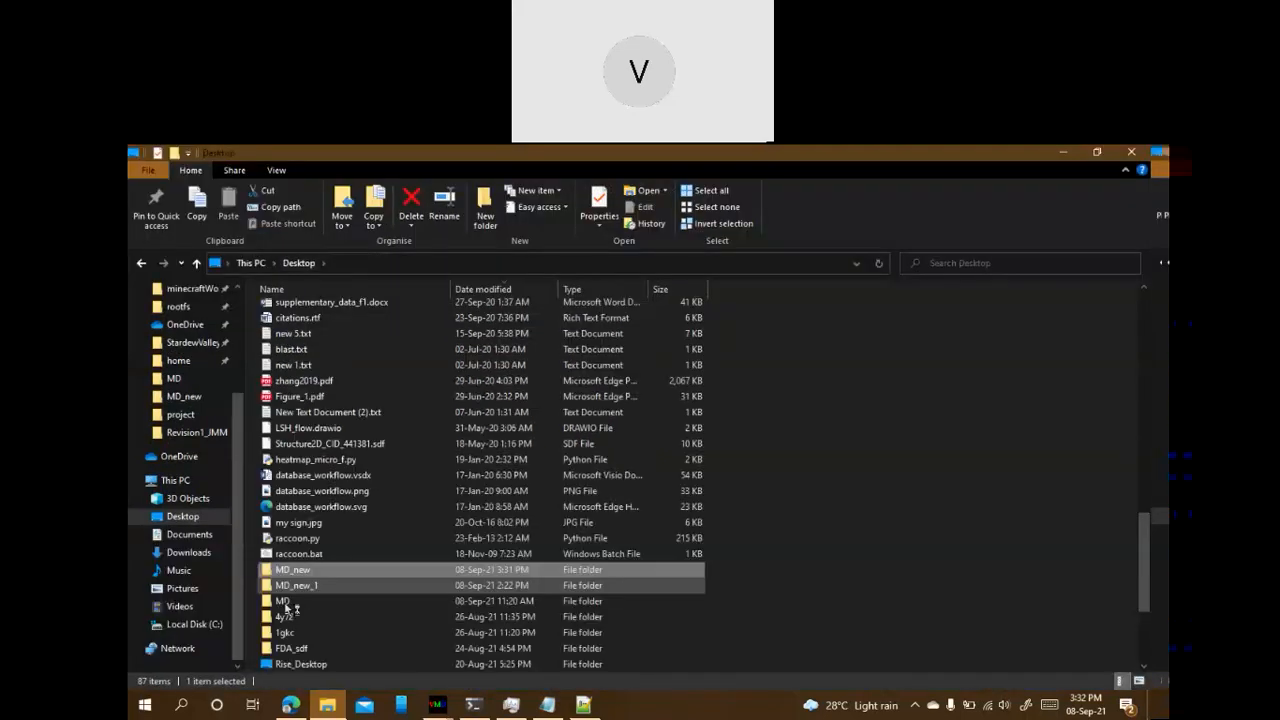
double_click(284, 602)
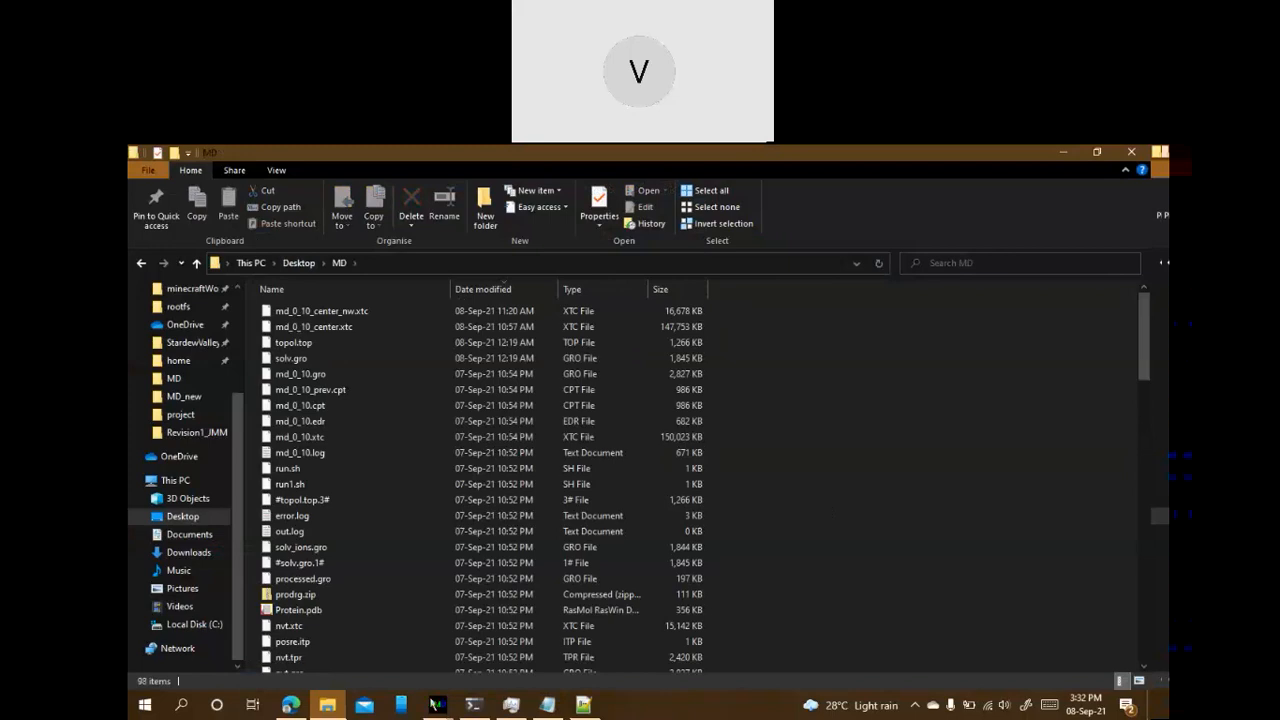
Switch to VMD and delete the solv.gro molecule from the molecule list
left_click(437, 704)
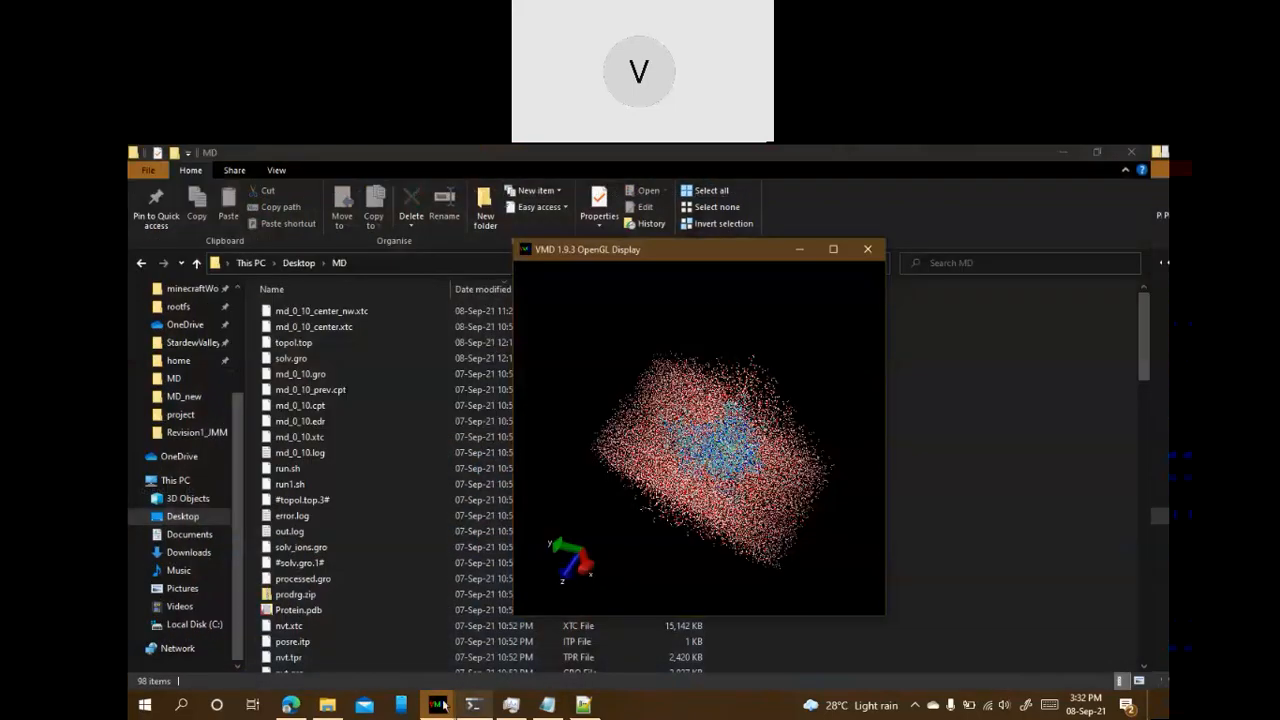
mouse_move(437, 704)
left_click(395, 677)
left_click(357, 480)
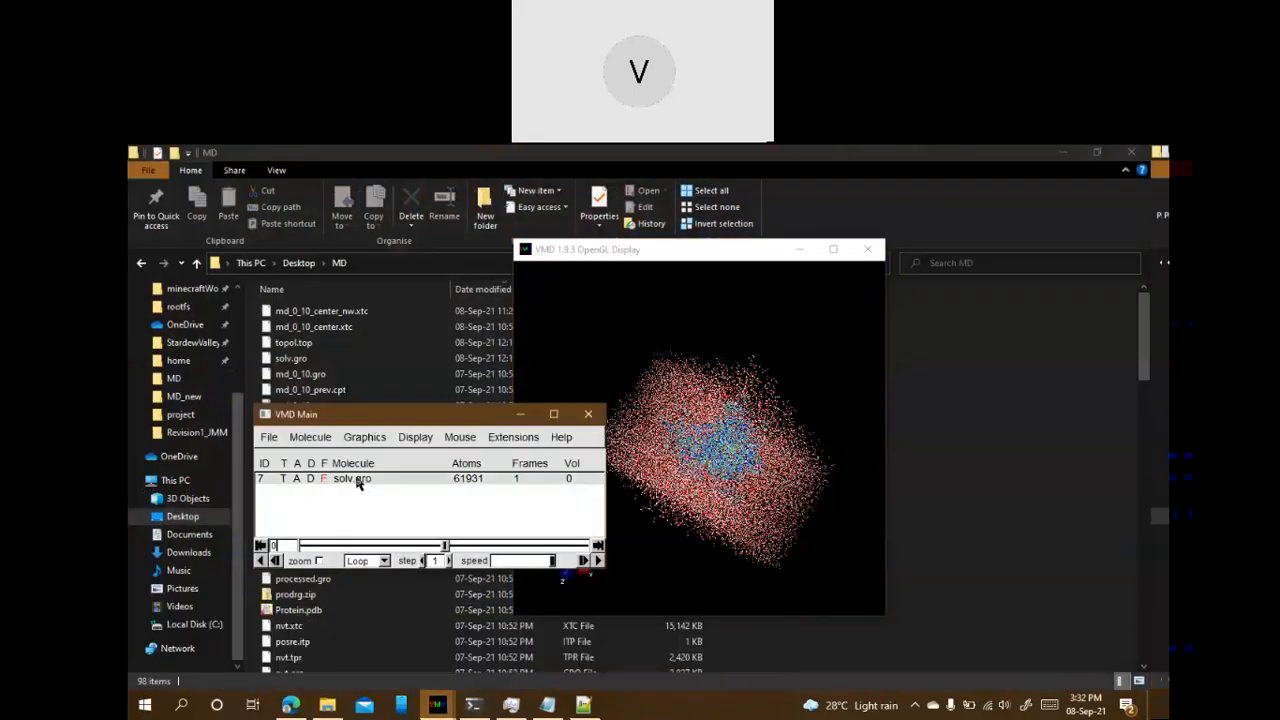
right_click(357, 480)
left_click(400, 575)
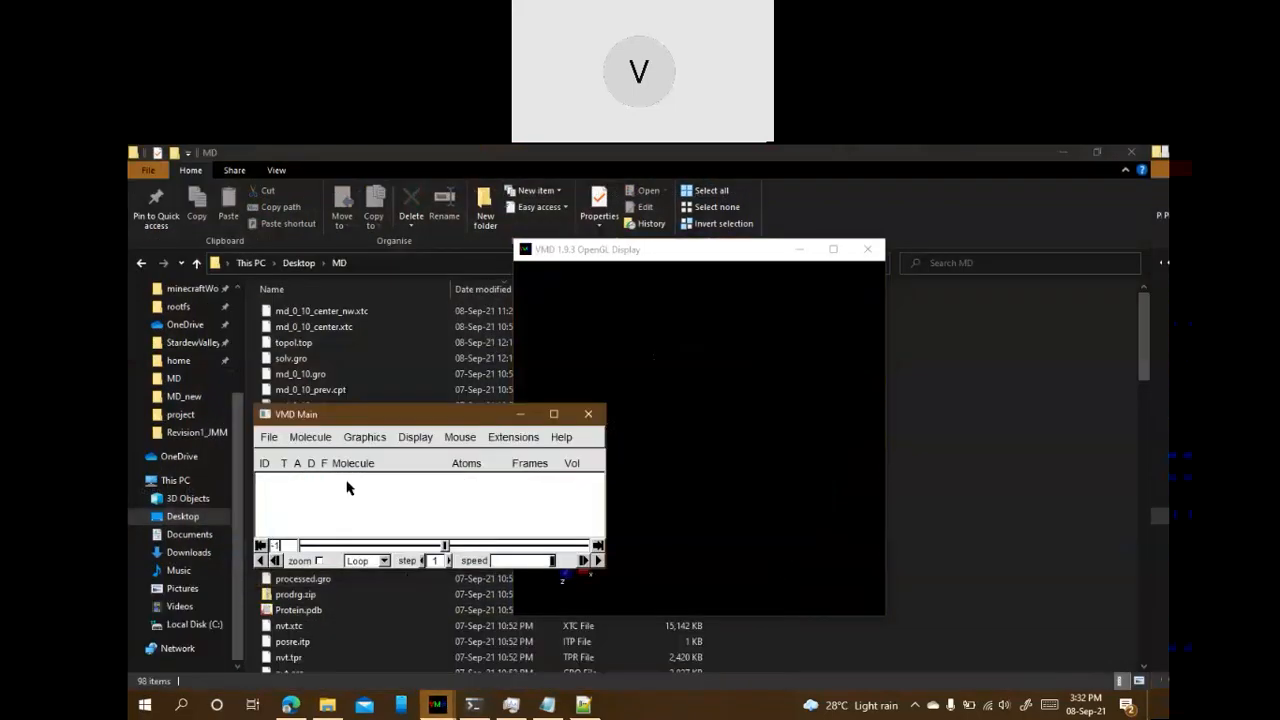
Start loading a new molecule in VMD and browse for its file
left_click(269, 437)
left_click(285, 456)
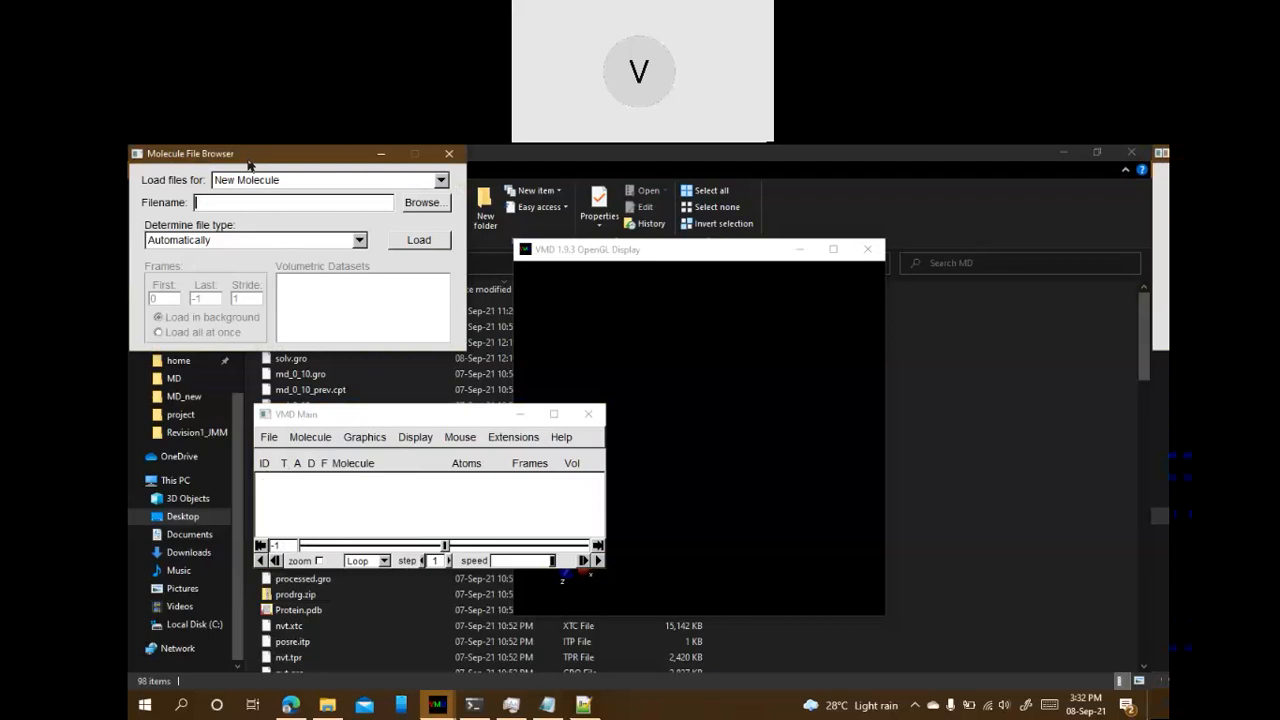
left_click(489, 320)
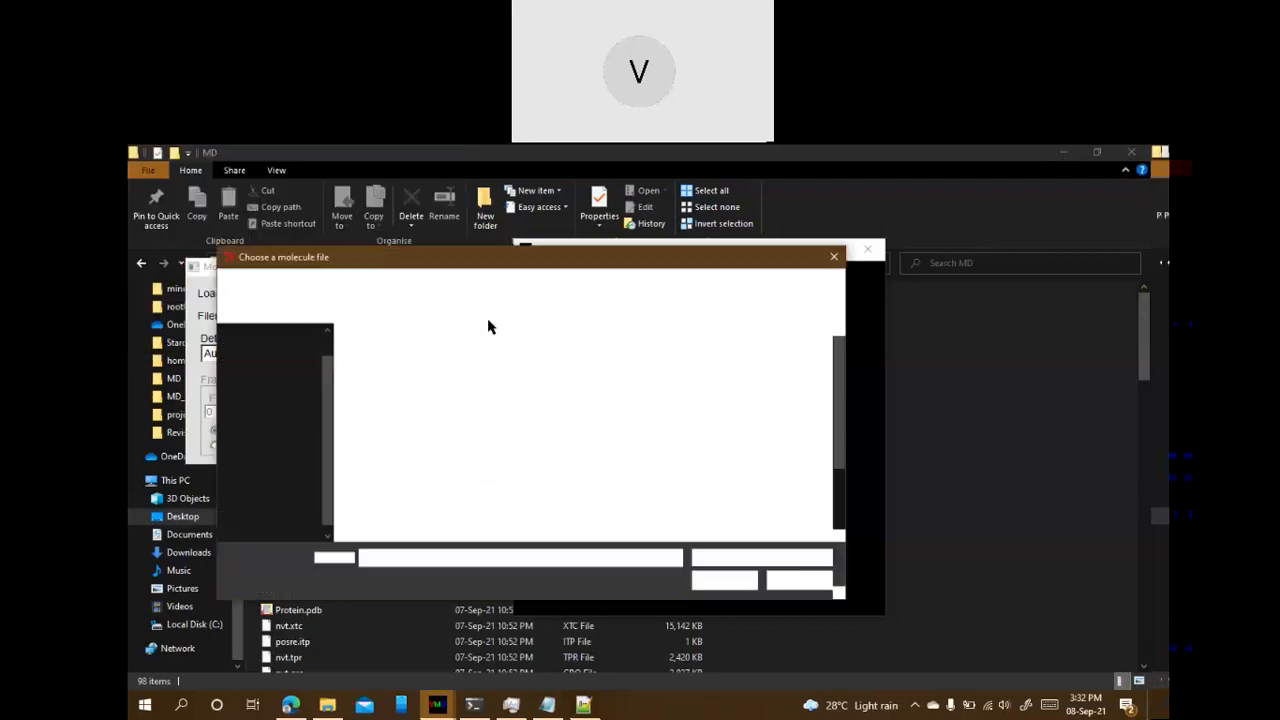
Look through the MD_new folder for the energy-minimized structure file among the em output files
scroll(396, 400, "down", 2)
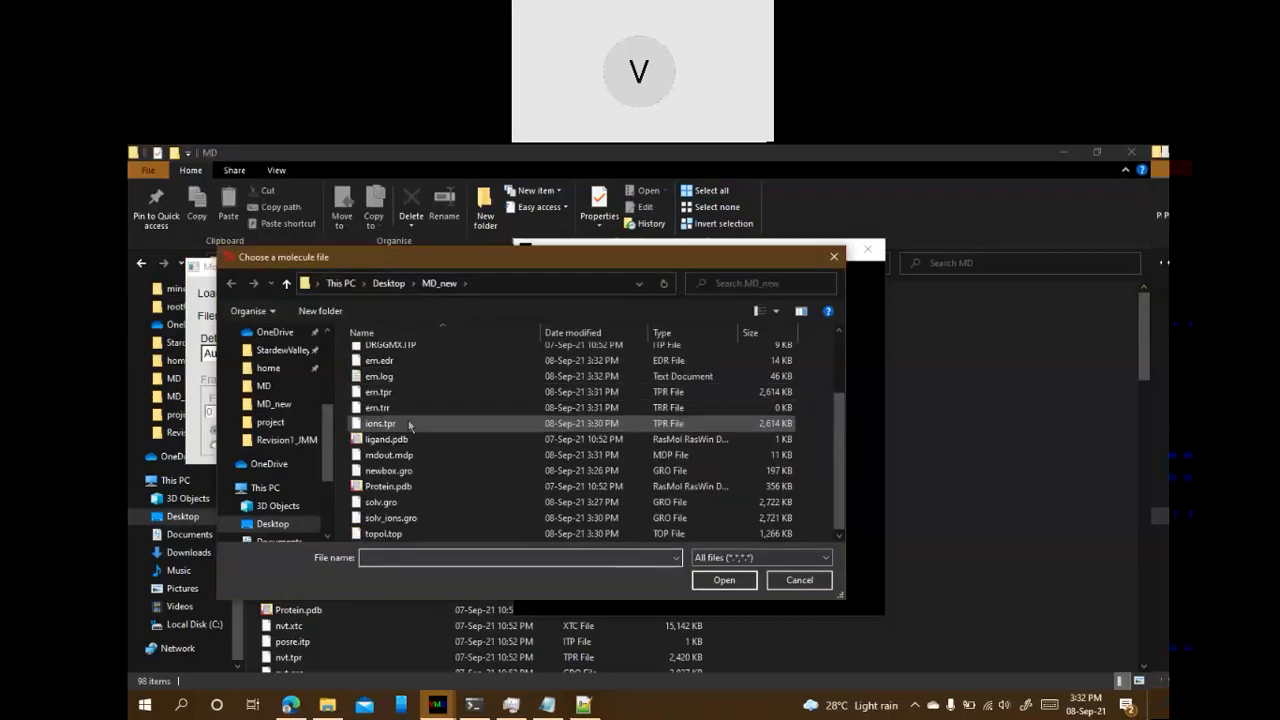
left_click(392, 361)
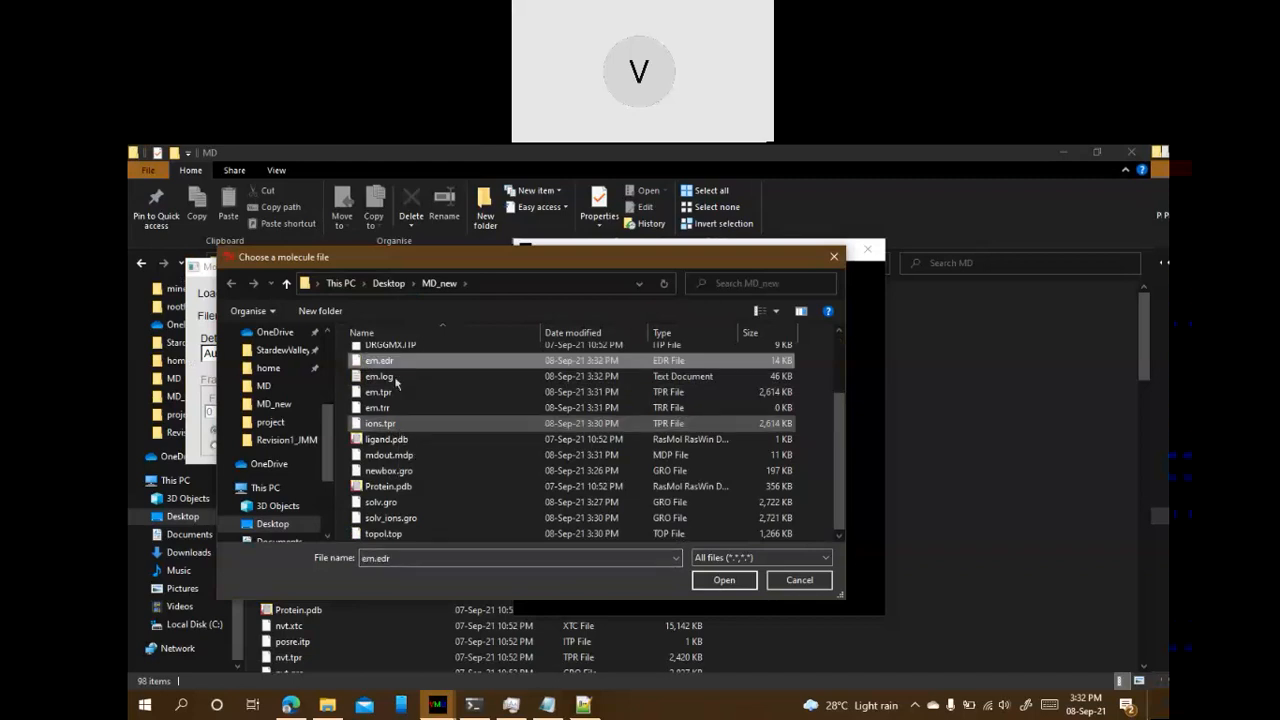
scroll(396, 385, "up", 1)
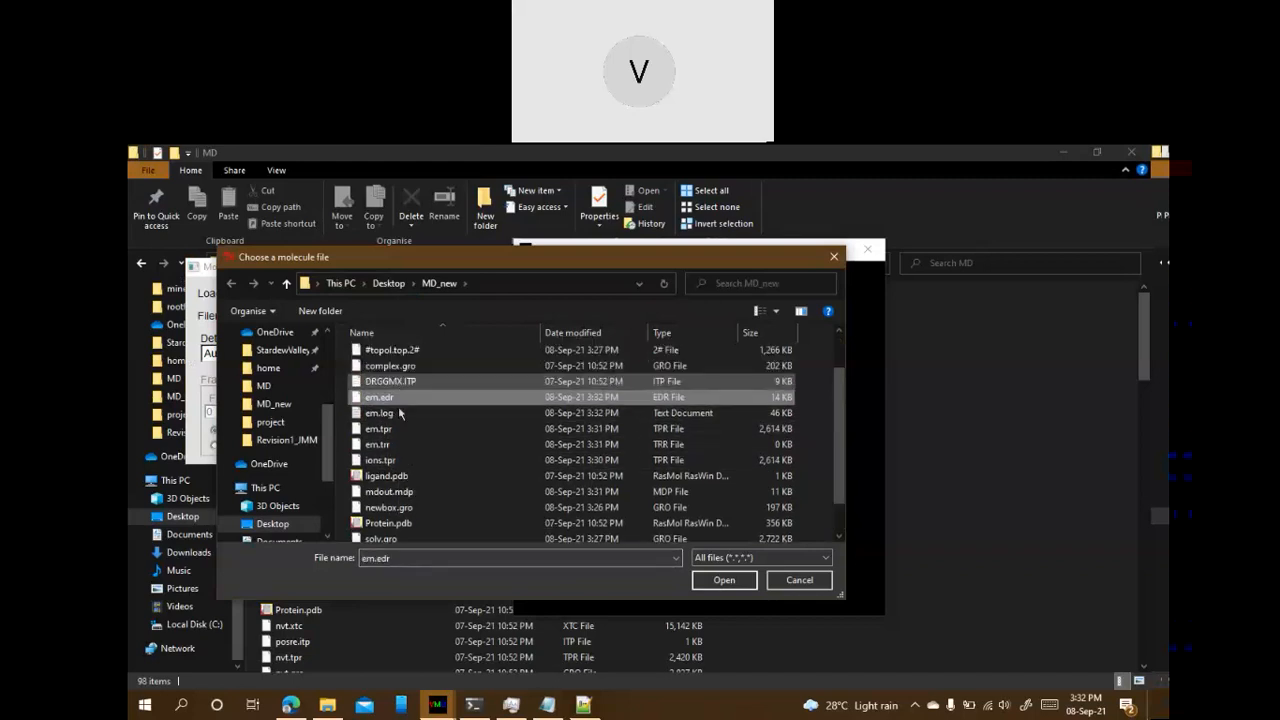
left_click(401, 430)
scroll(404, 441, "down", 1)
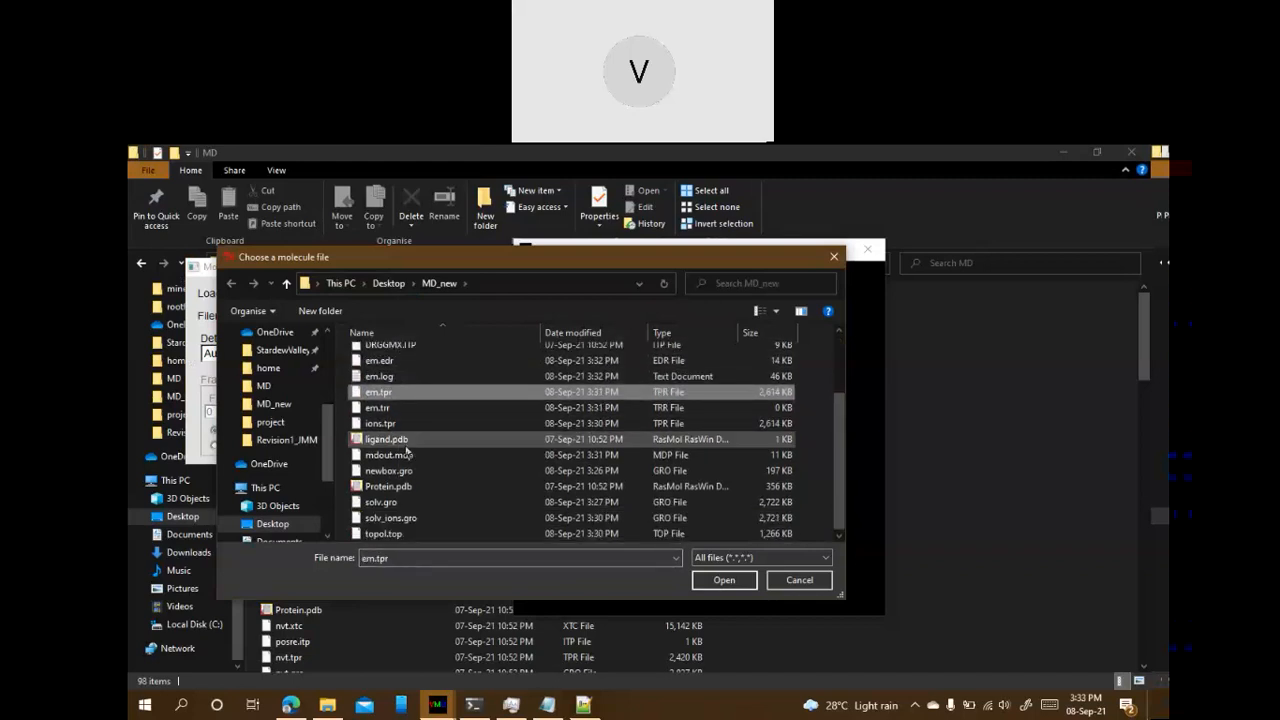
key("Down")
key("e")
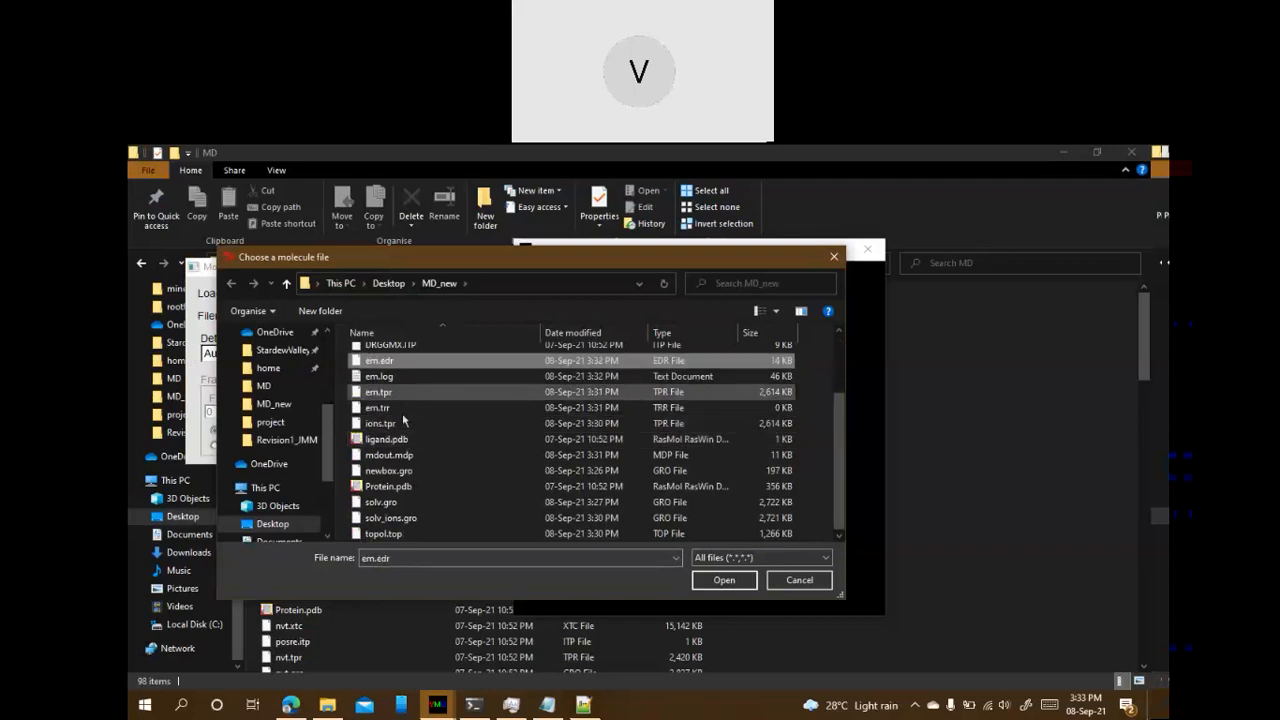
scroll(394, 378, "up", 2)
scroll(396, 382, "down", 2)
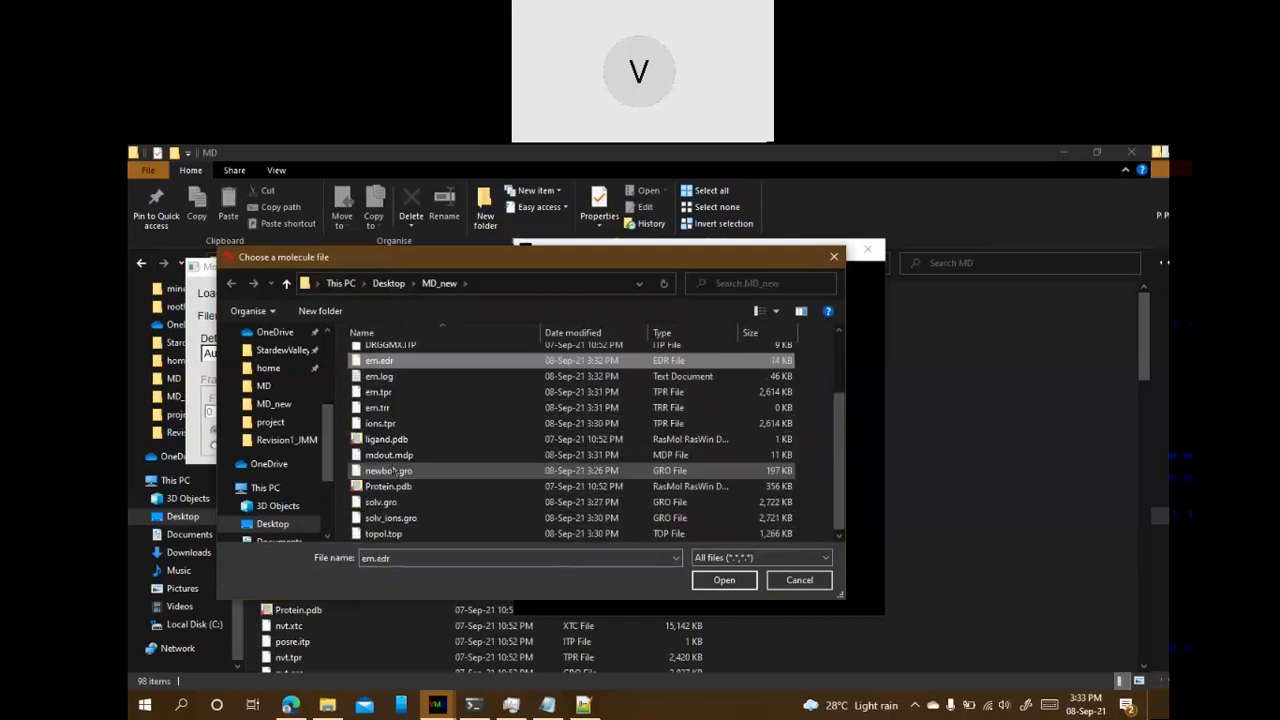
Choose em.gro from the MD folder on the Desktop and load it as a new molecule
left_click(404, 285)
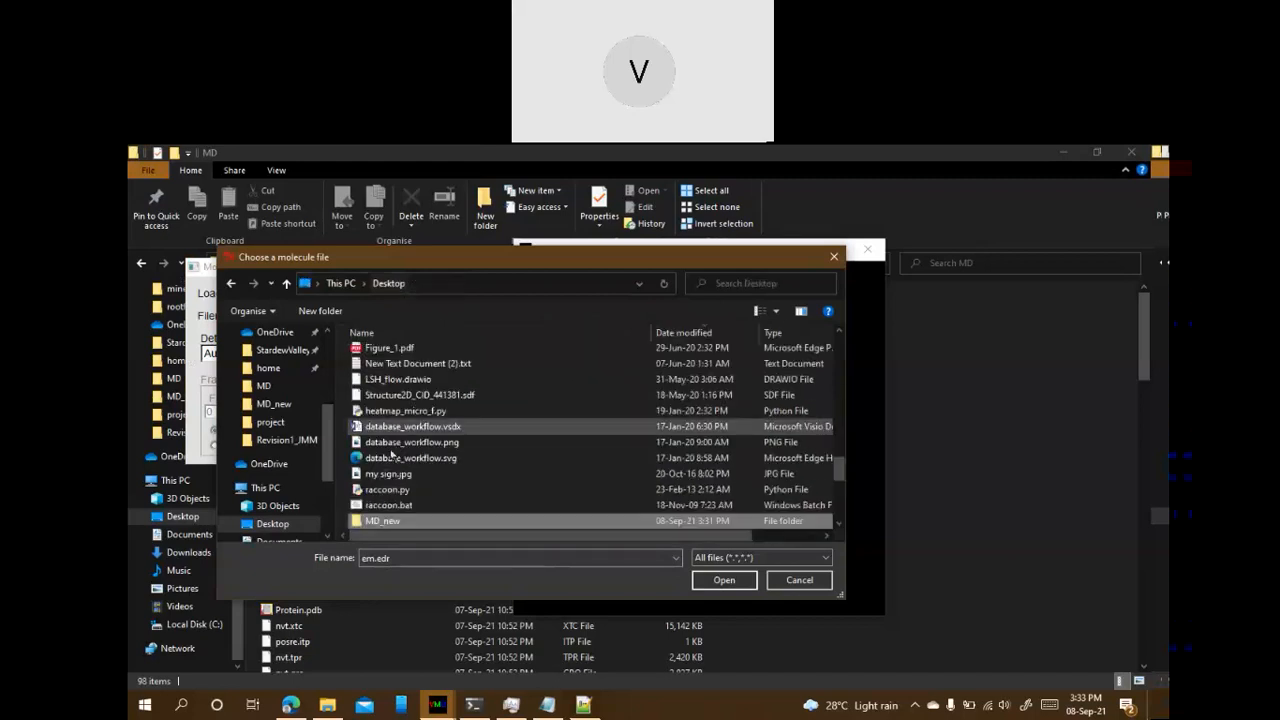
scroll(383, 460, "down", 2)
double_click(378, 458)
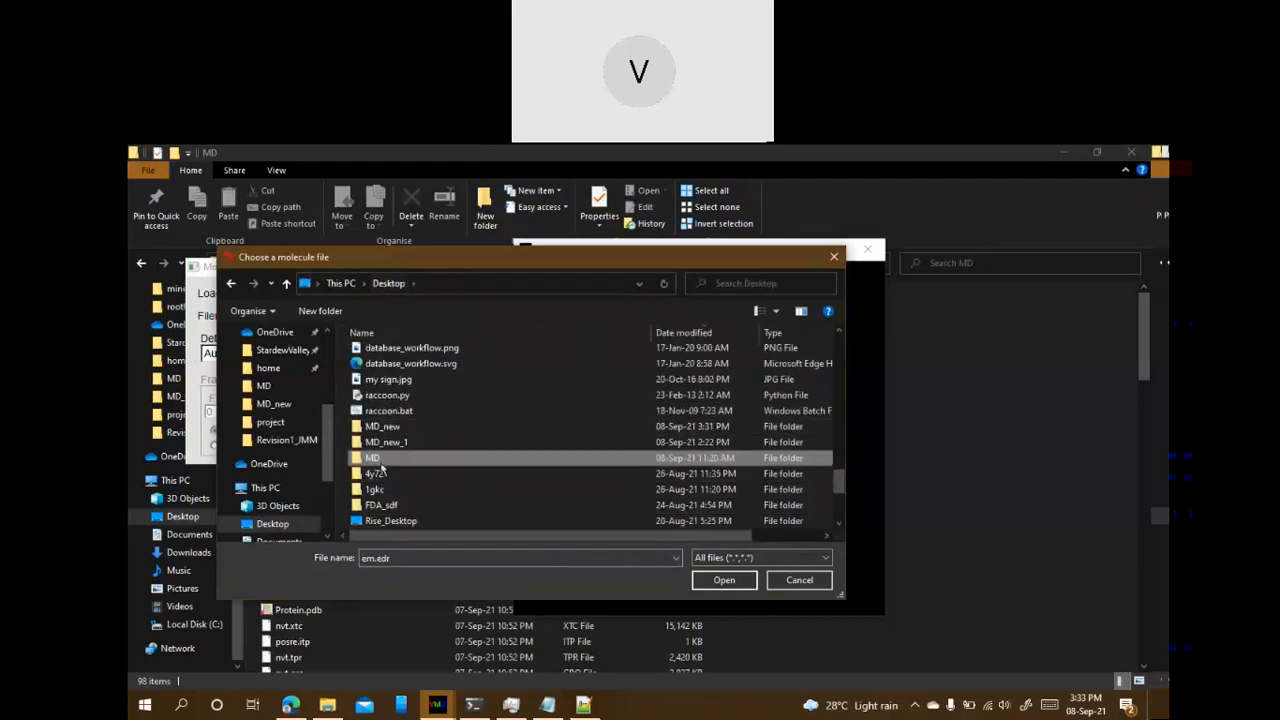
left_click(369, 403)
scroll(369, 403, "down", 5)
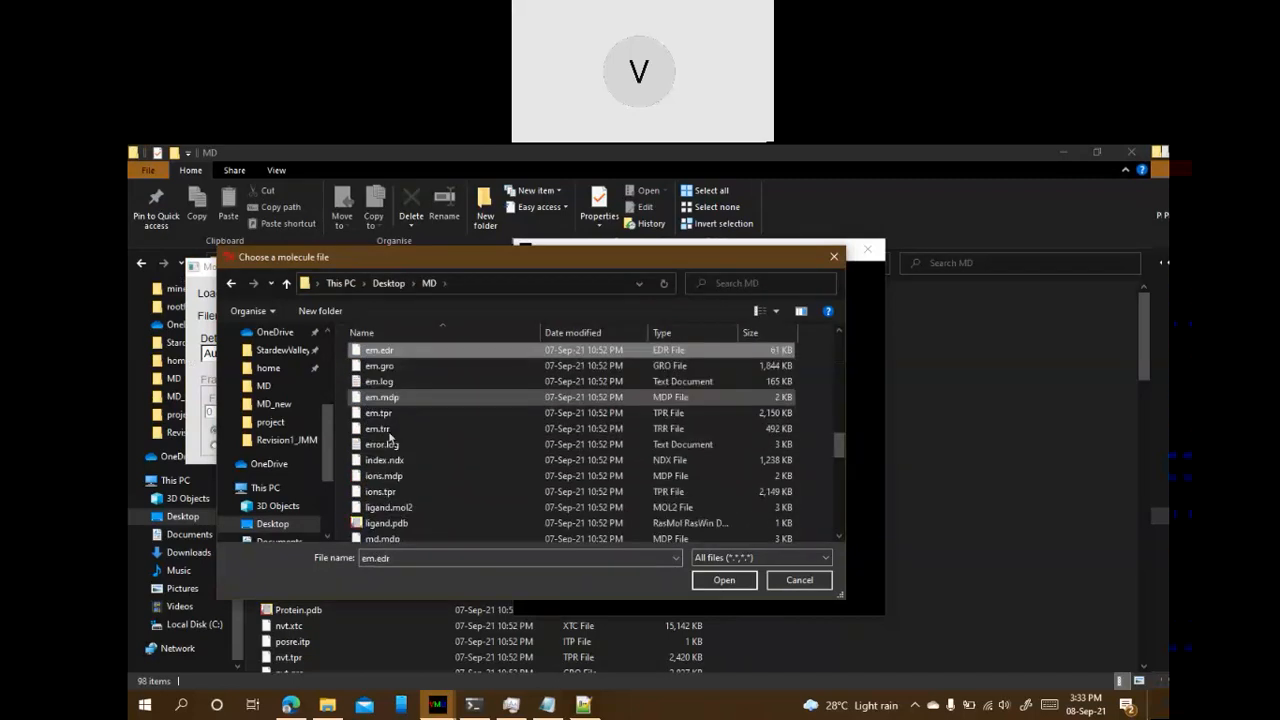
left_click(376, 366)
left_click(723, 581)
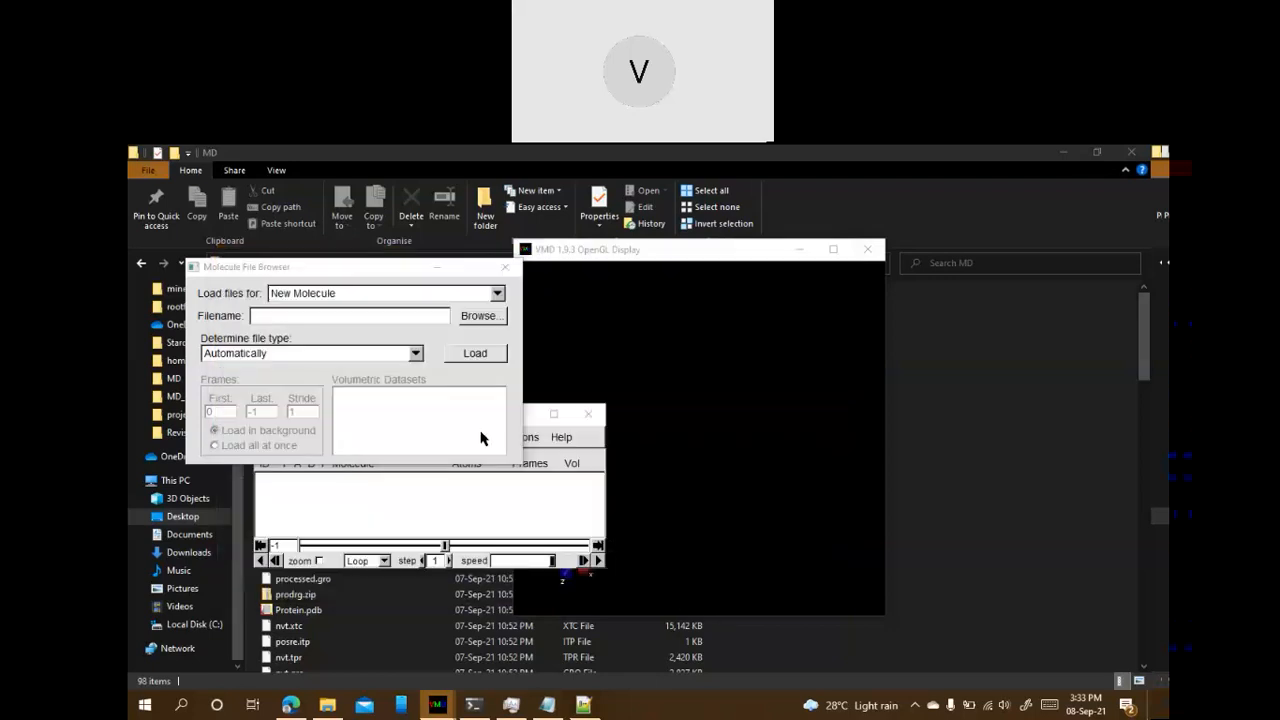
left_click(475, 354)
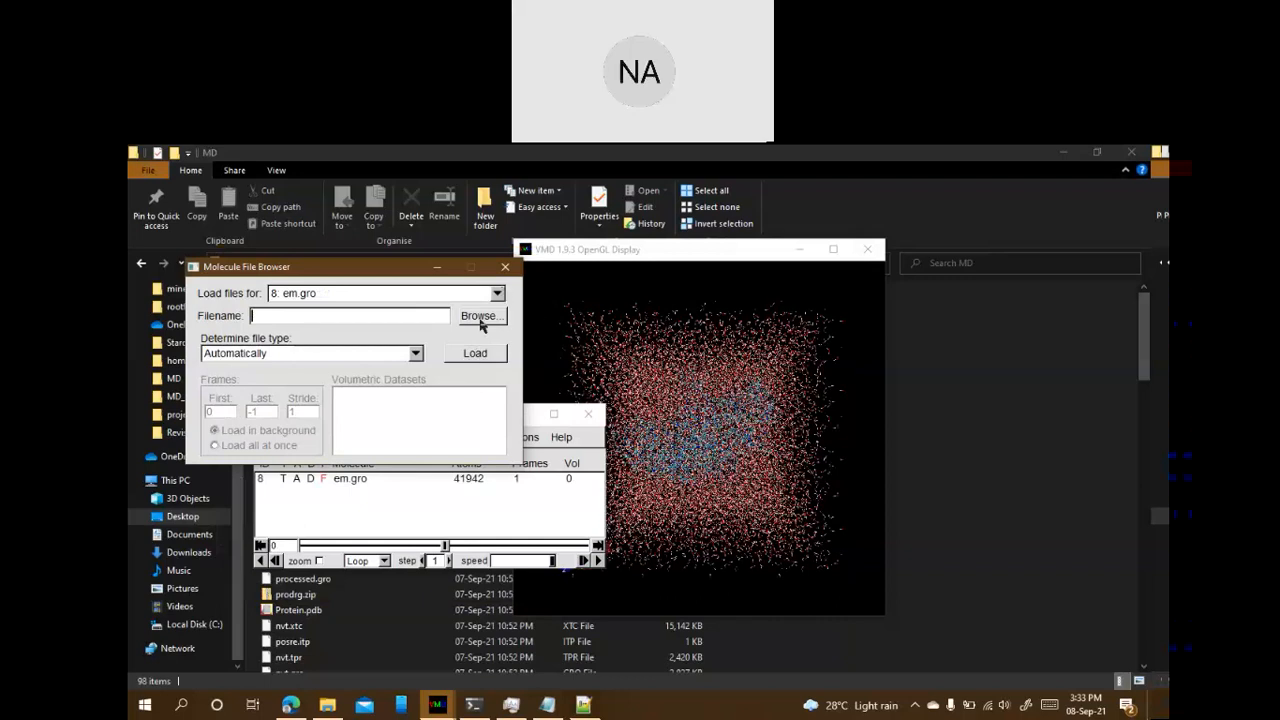
Choose the trajectory file md_0_10_center.xtc from the MD folder for the em.gro molecule
left_click(479, 318)
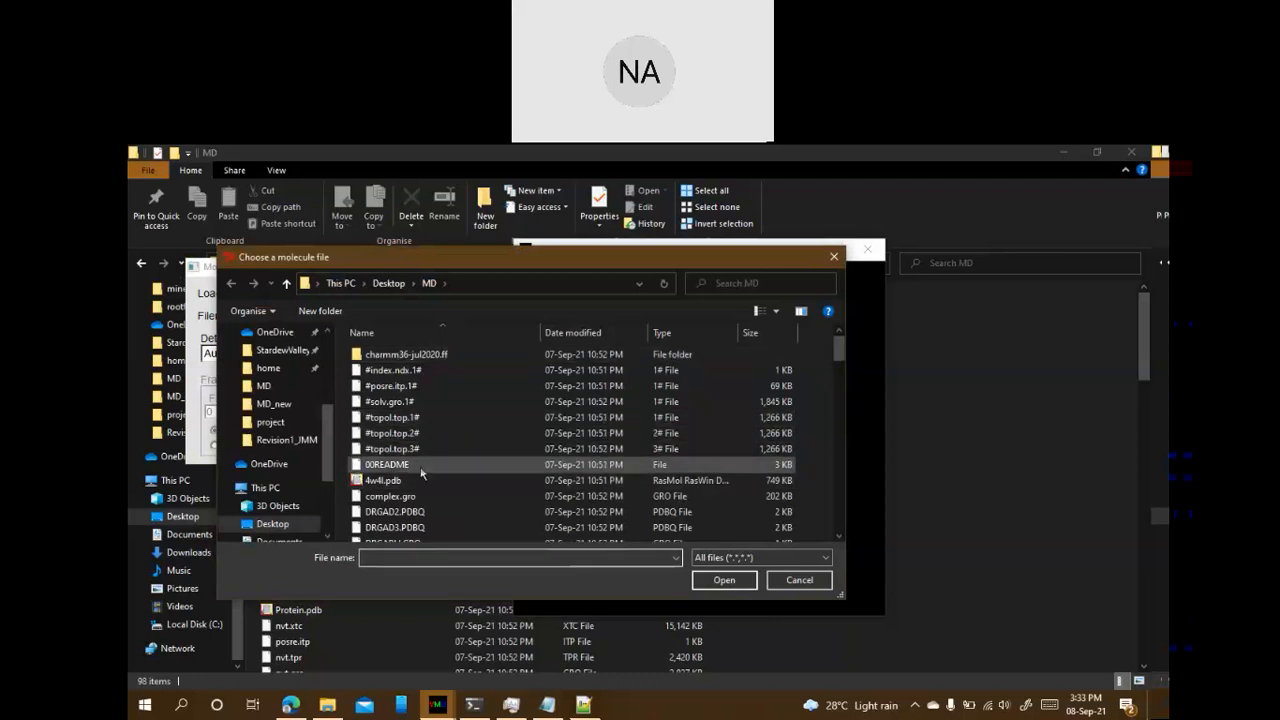
scroll(420, 472, "down", 1)
scroll(420, 472, "down", 1)
scroll(420, 466, "up", 2)
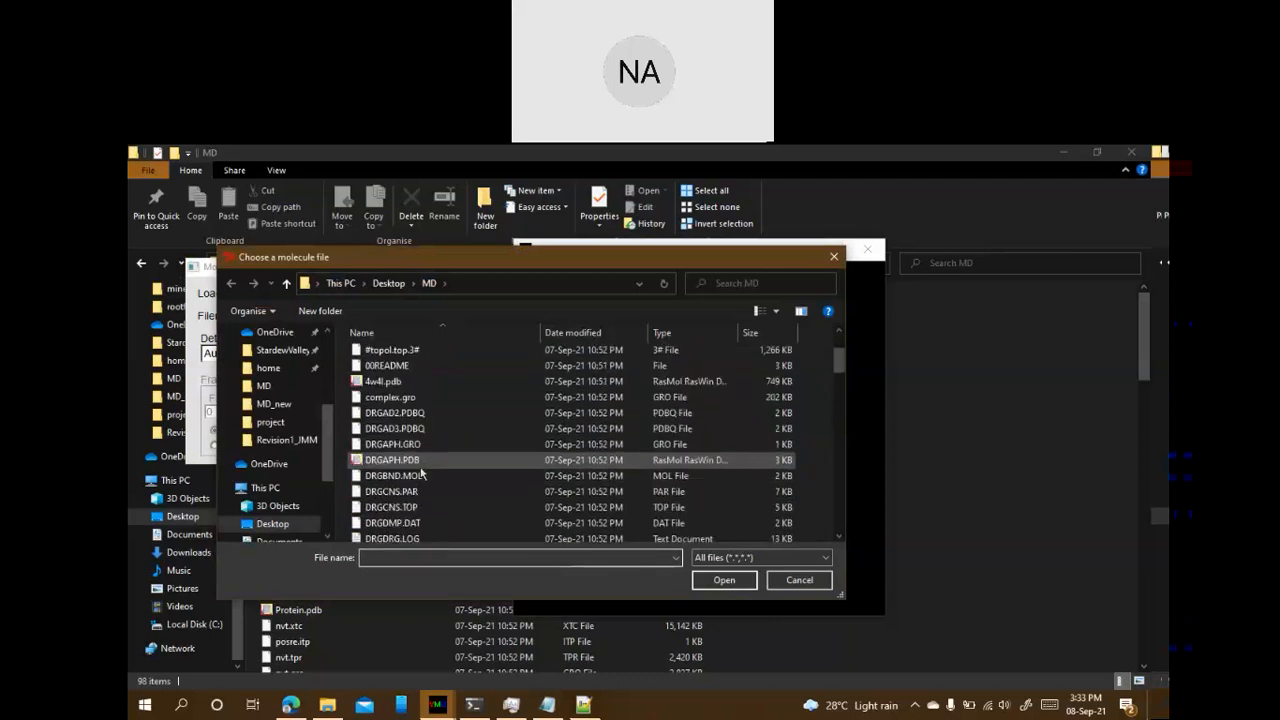
scroll(420, 460, "down", 3)
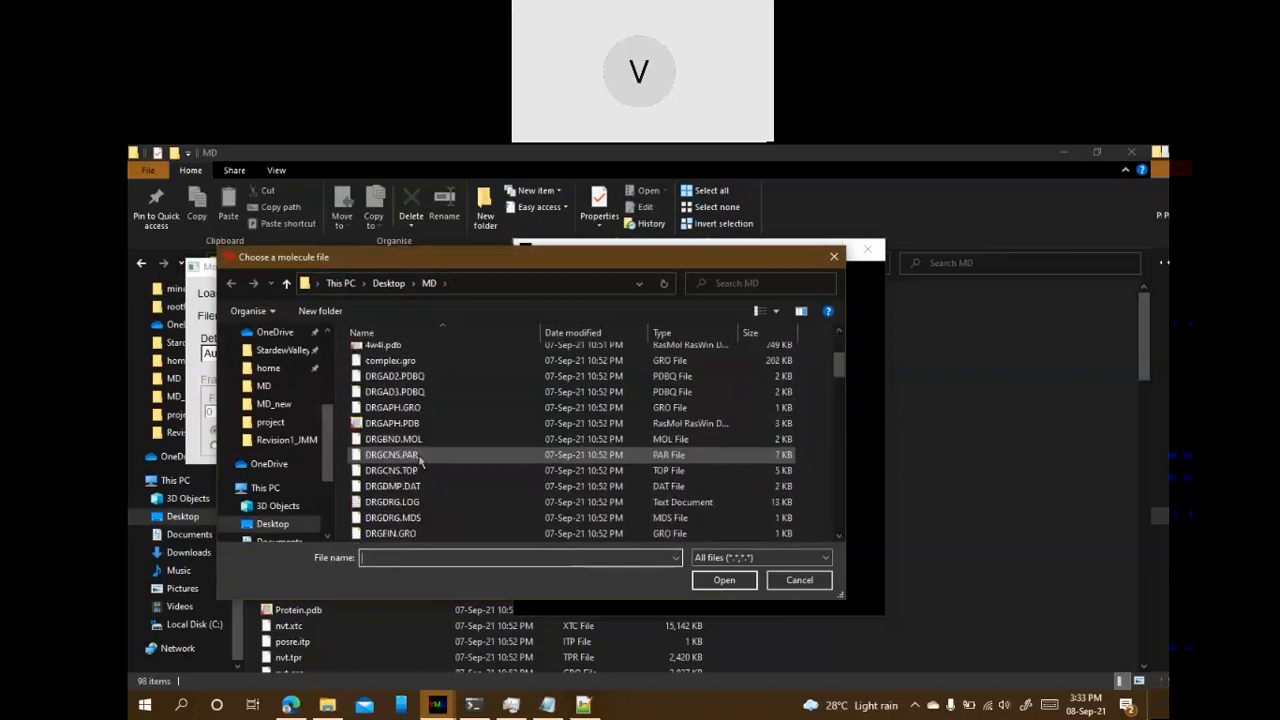
scroll(420, 460, "down", 8)
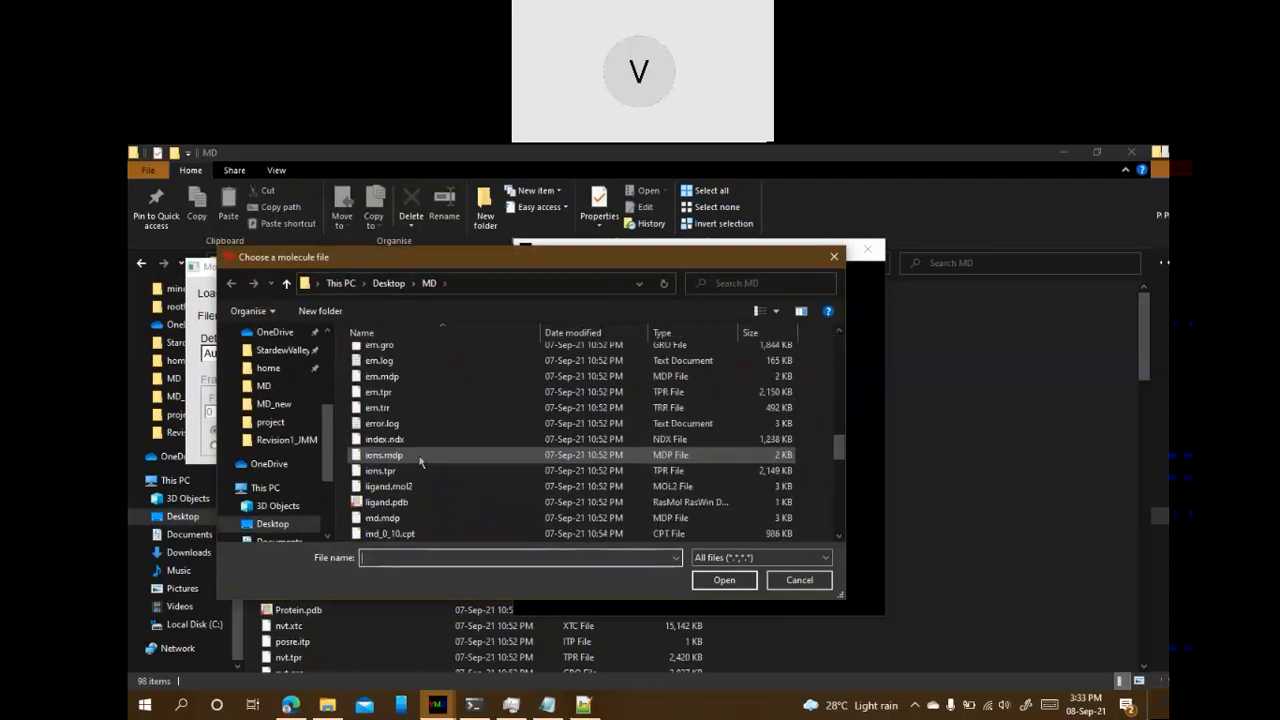
scroll(421, 475, "down", 2)
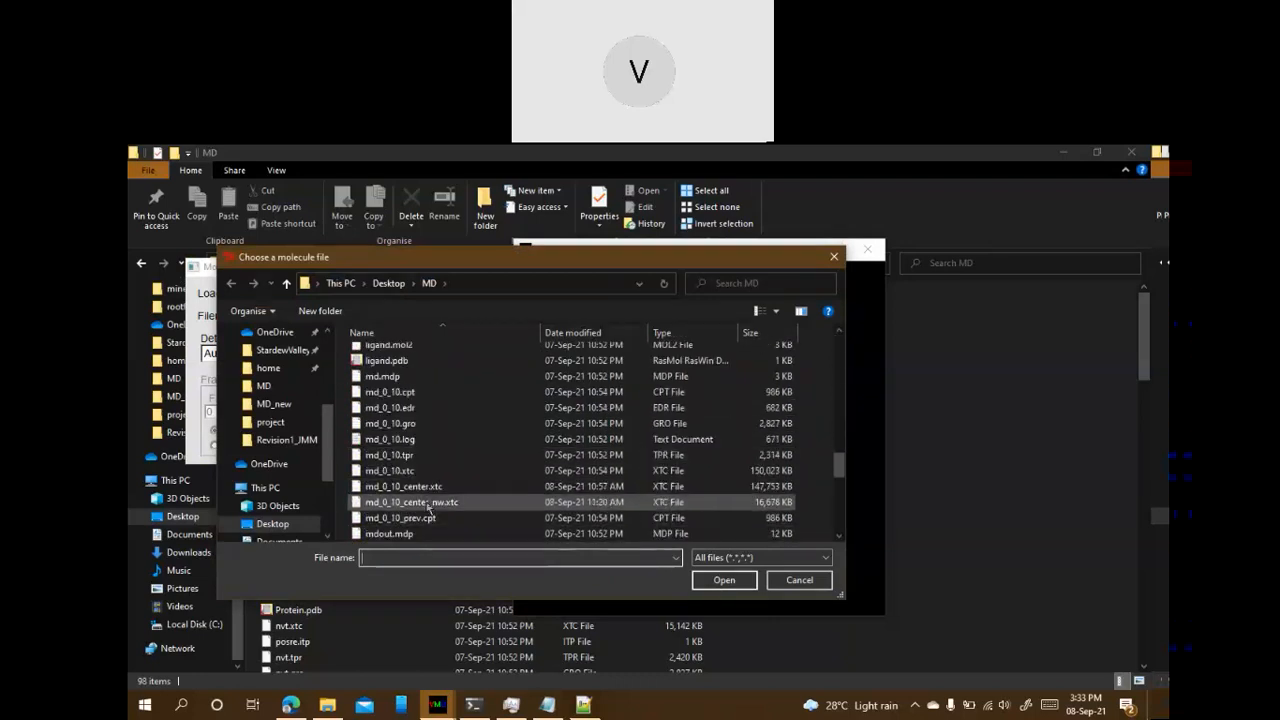
left_click(421, 487)
left_click(724, 580)
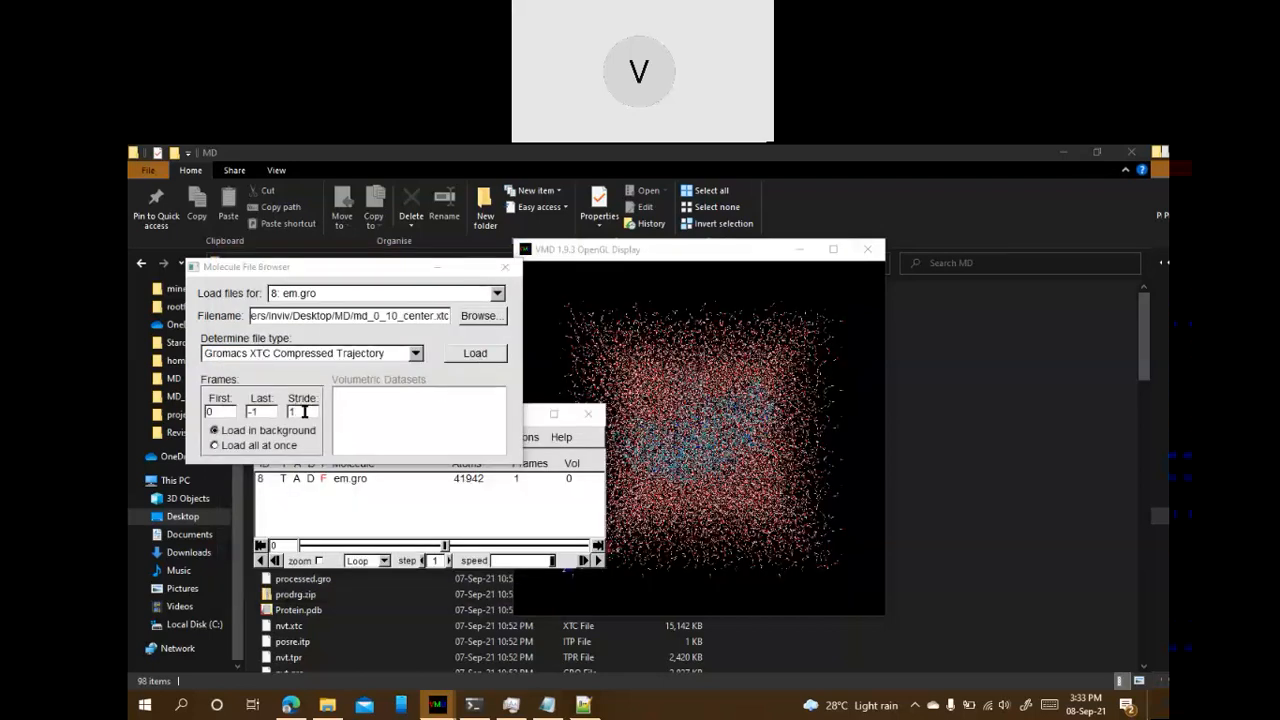
Set the frame stride to 10 and load the trajectory into em.gro
left_click(304, 411)
type("0")
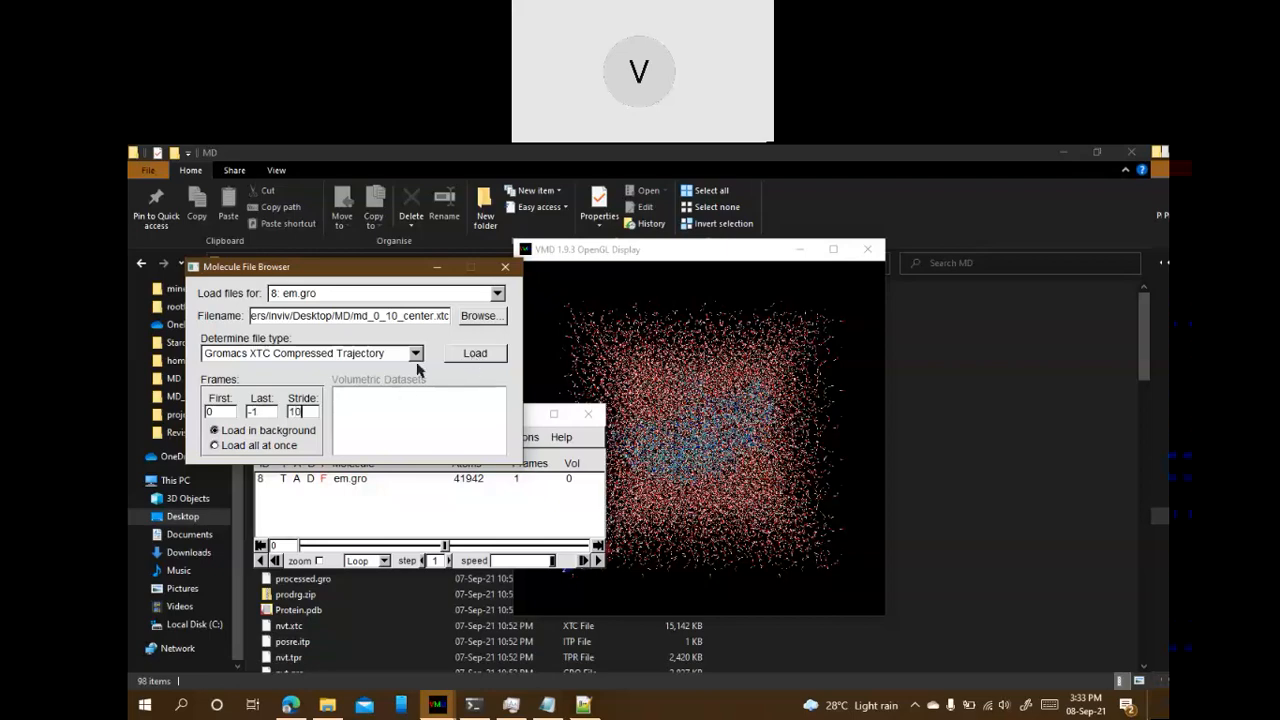
left_click_drag(290, 410, 323, 428)
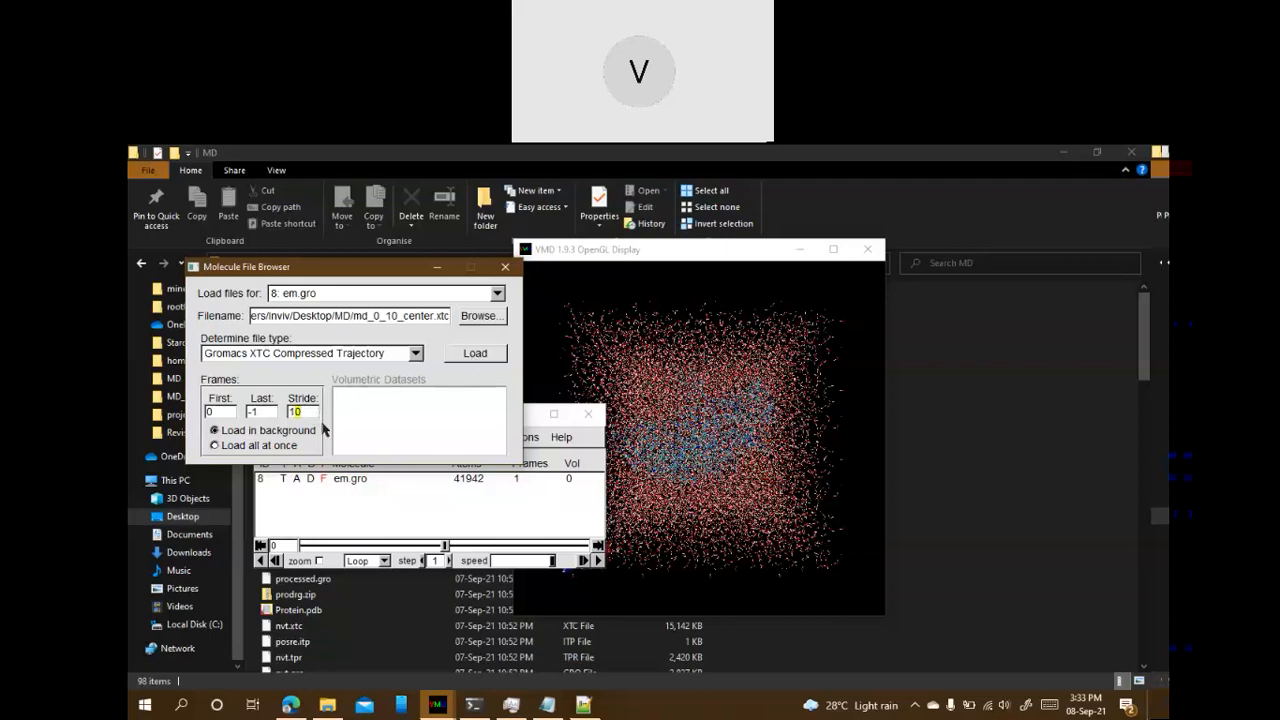
left_click(475, 353)
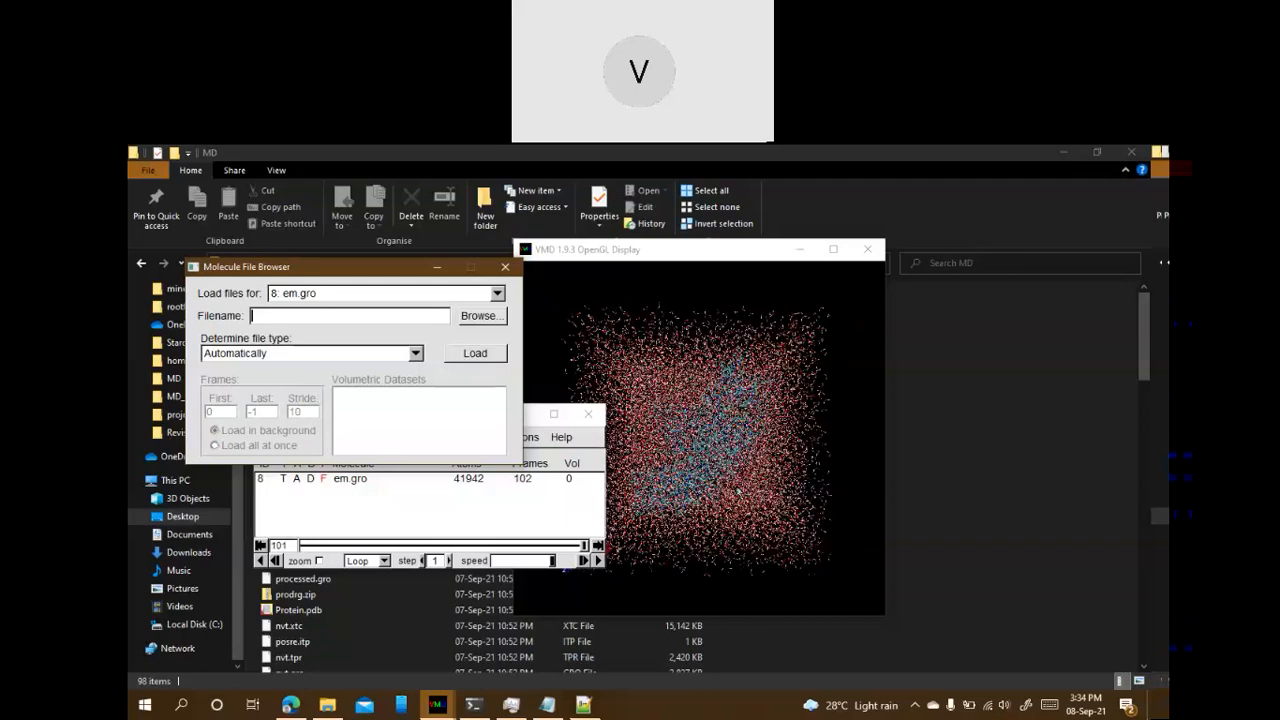
Open the graphical representations for em.gro and restrict the displayed atoms to the selection "protein"
left_click(514, 508)
left_click_drag(458, 422, 440, 430)
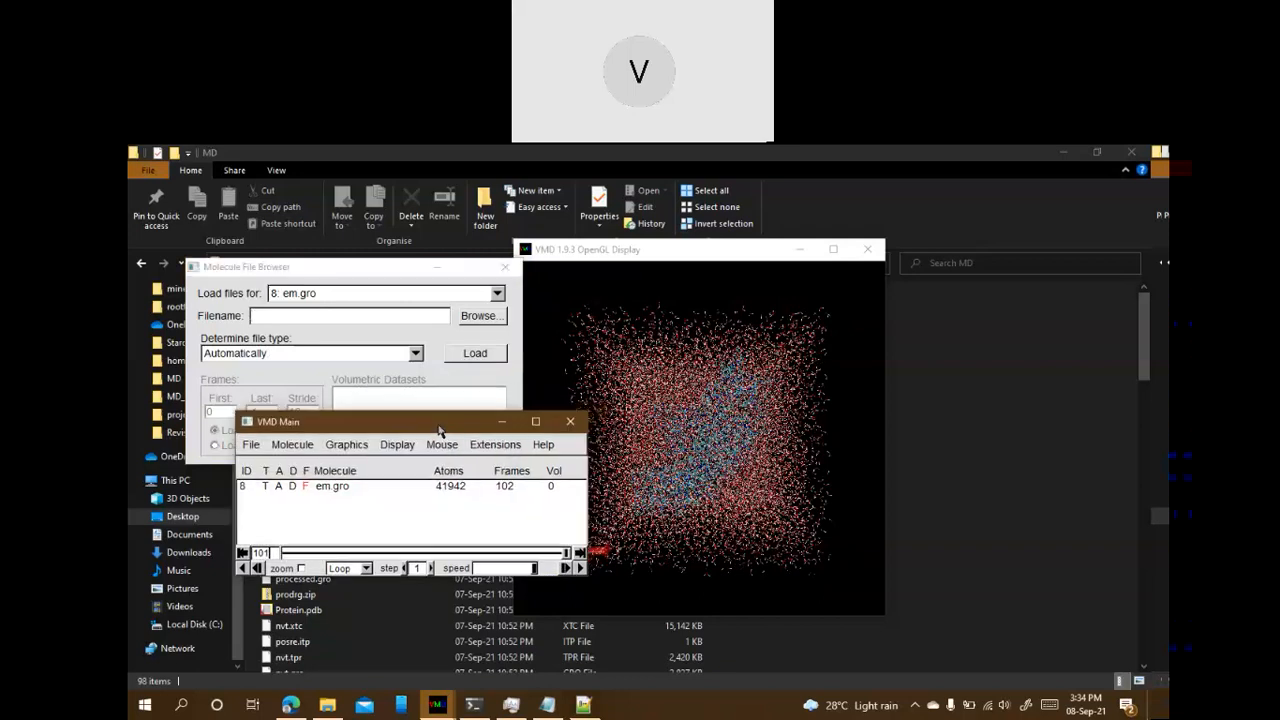
left_click(494, 444)
mouse_move(491, 467)
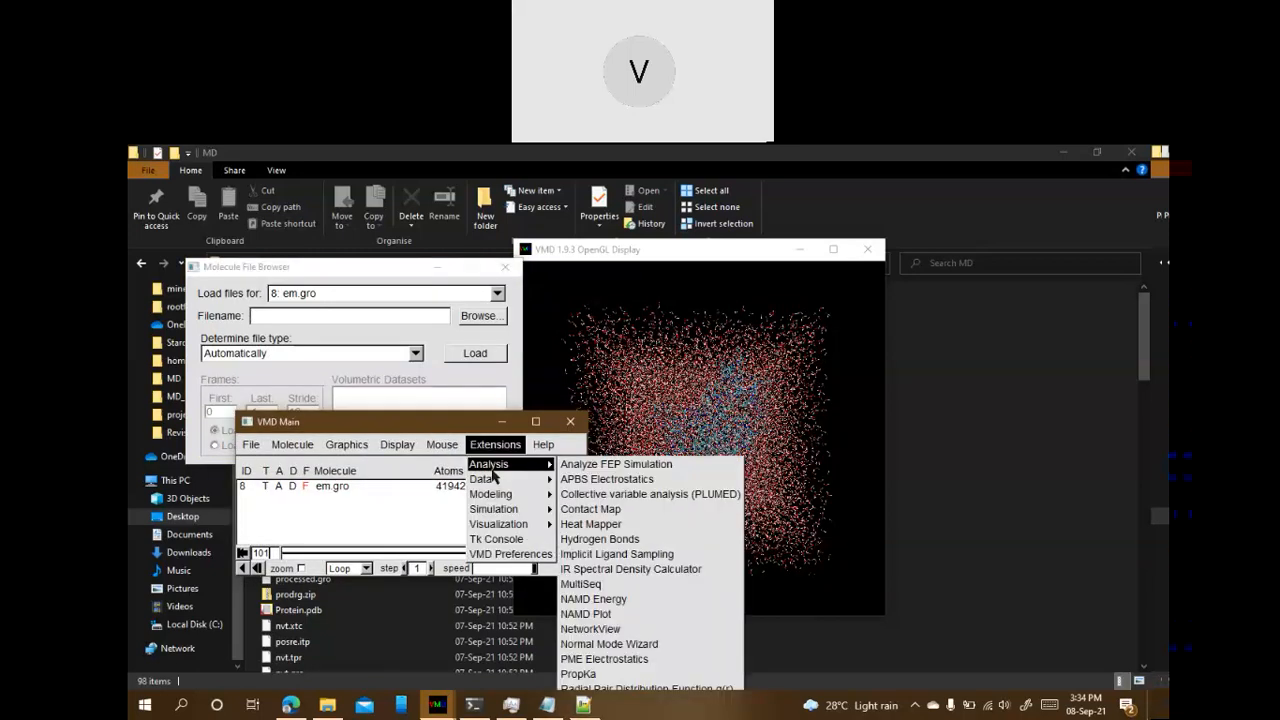
mouse_move(346, 444)
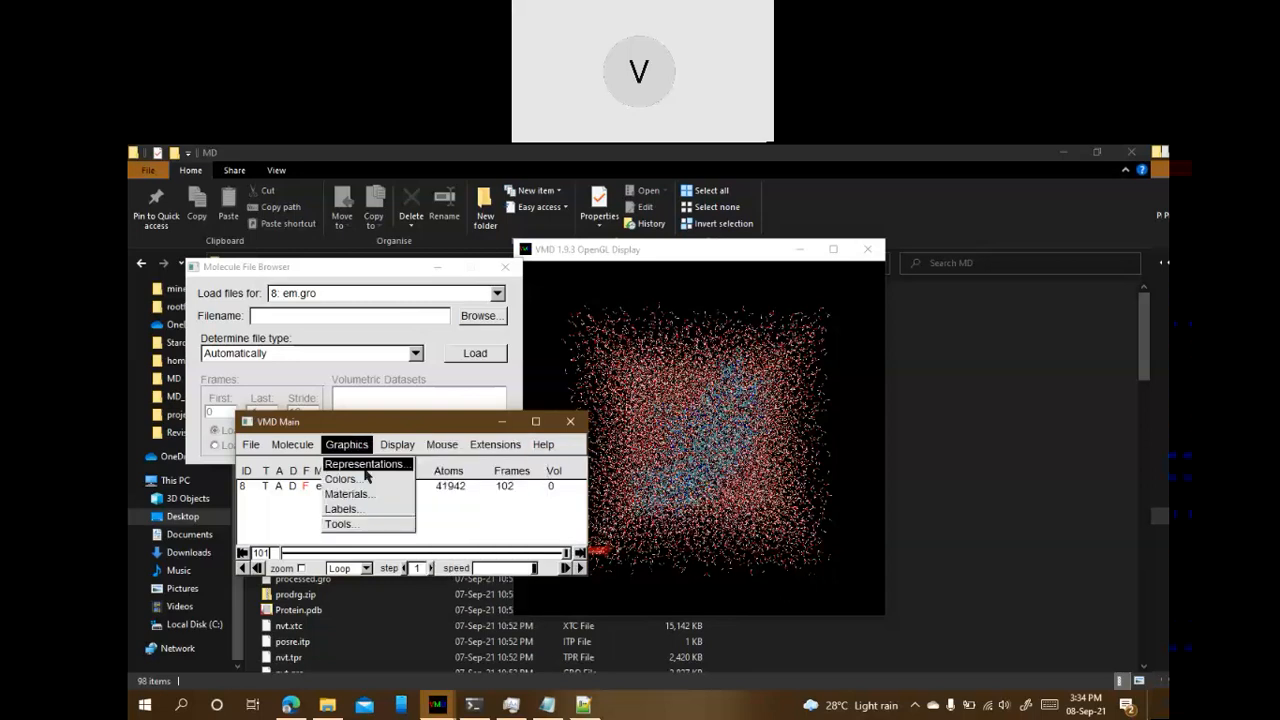
left_click(364, 466)
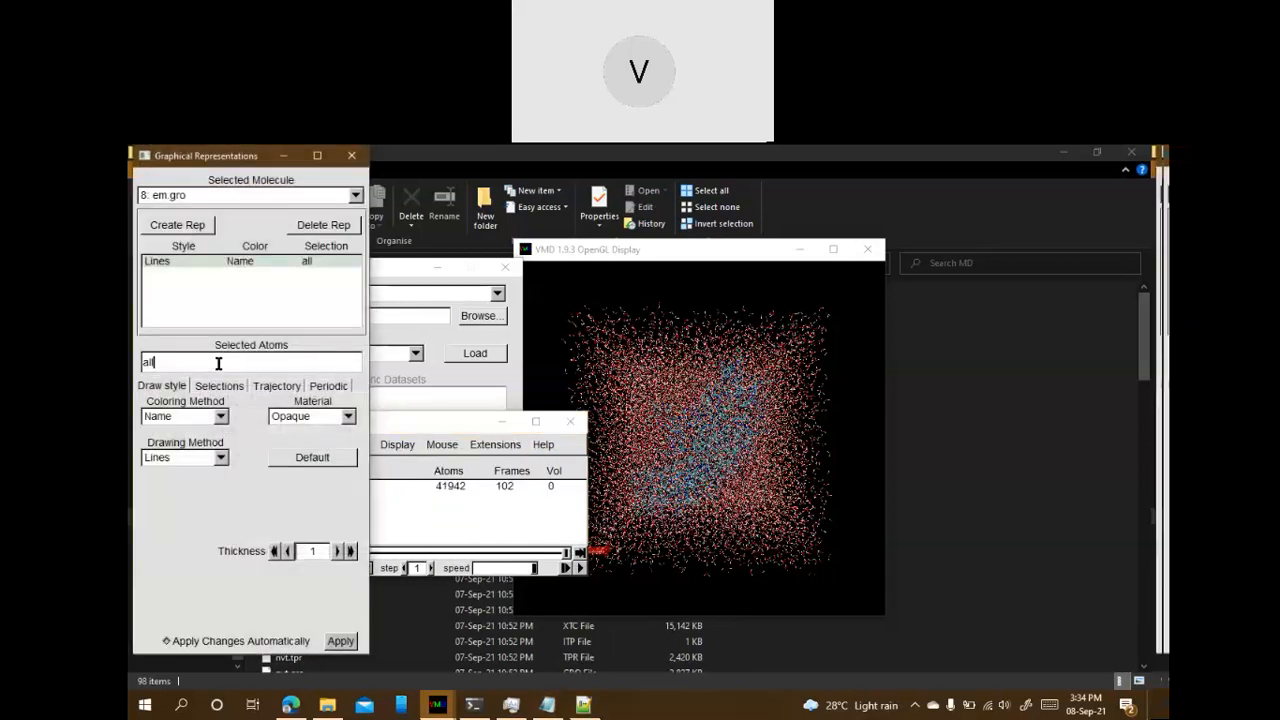
double_click(218, 363)
type("protein")
key("Return")
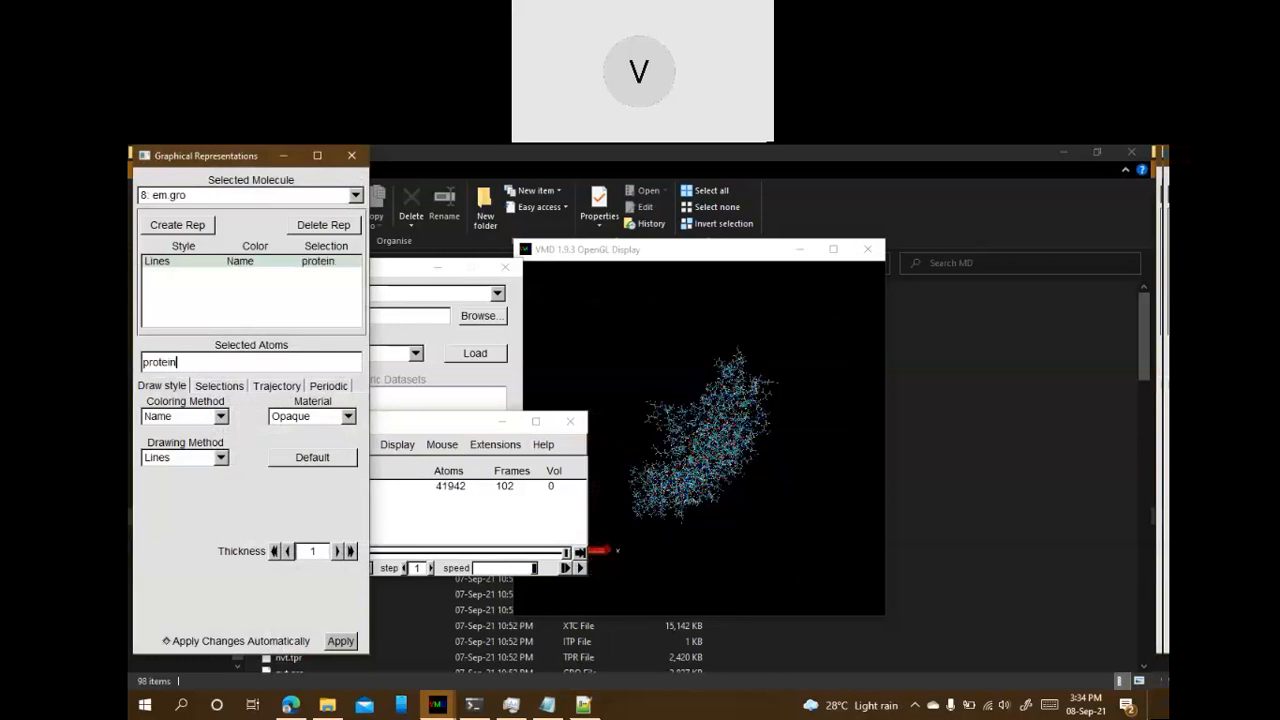
Create a second representation with the atom selection "resname UNL" for the ligand
left_click(177, 225)
double_click(156, 364)
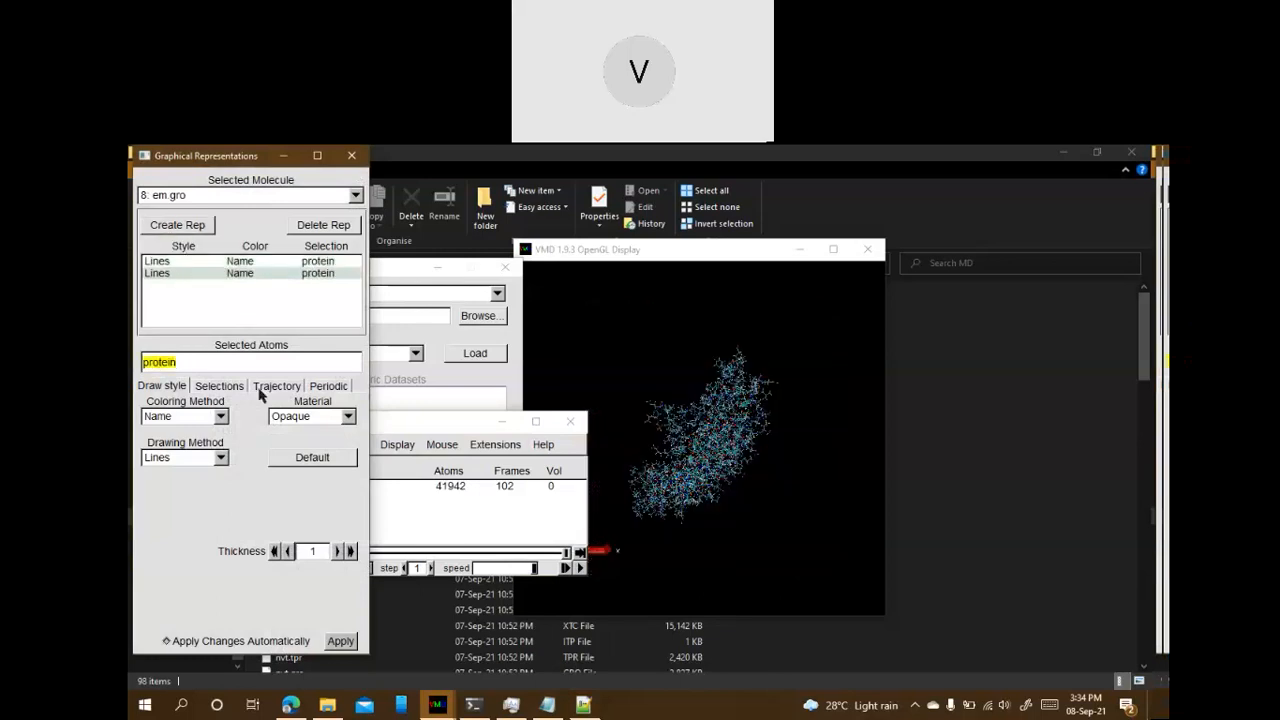
type("resname UNL")
key("Return")
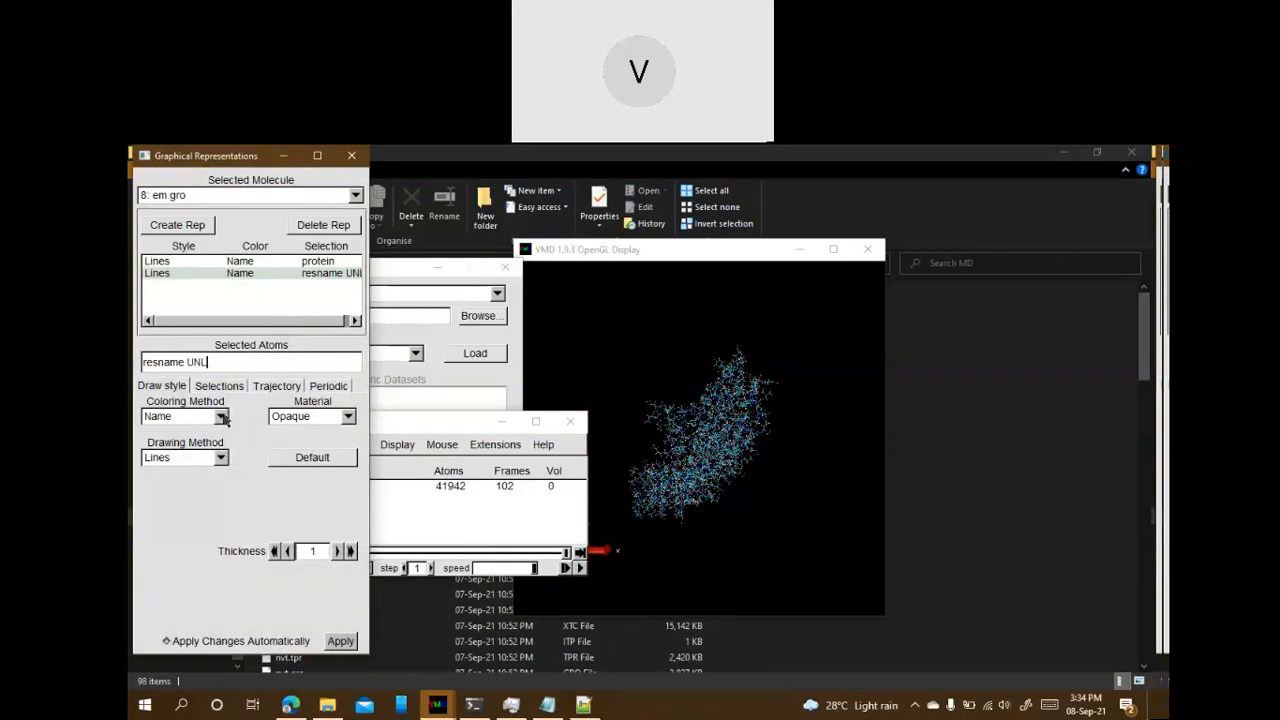
Color the resname UNL representation by ColorID 1
left_click(222, 417)
left_click(180, 588)
left_click(258, 417)
left_click(260, 418)
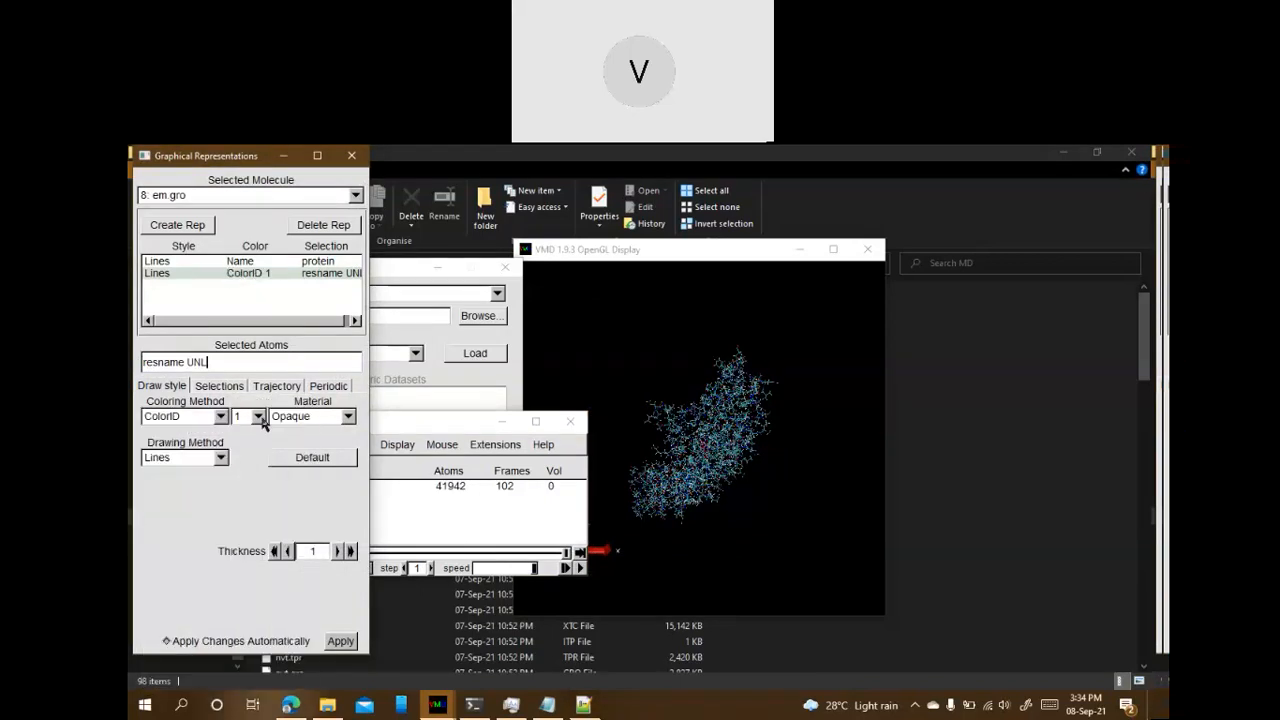
Color the protein representation by ColorID using 0 blue
left_click(213, 263)
left_click(222, 417)
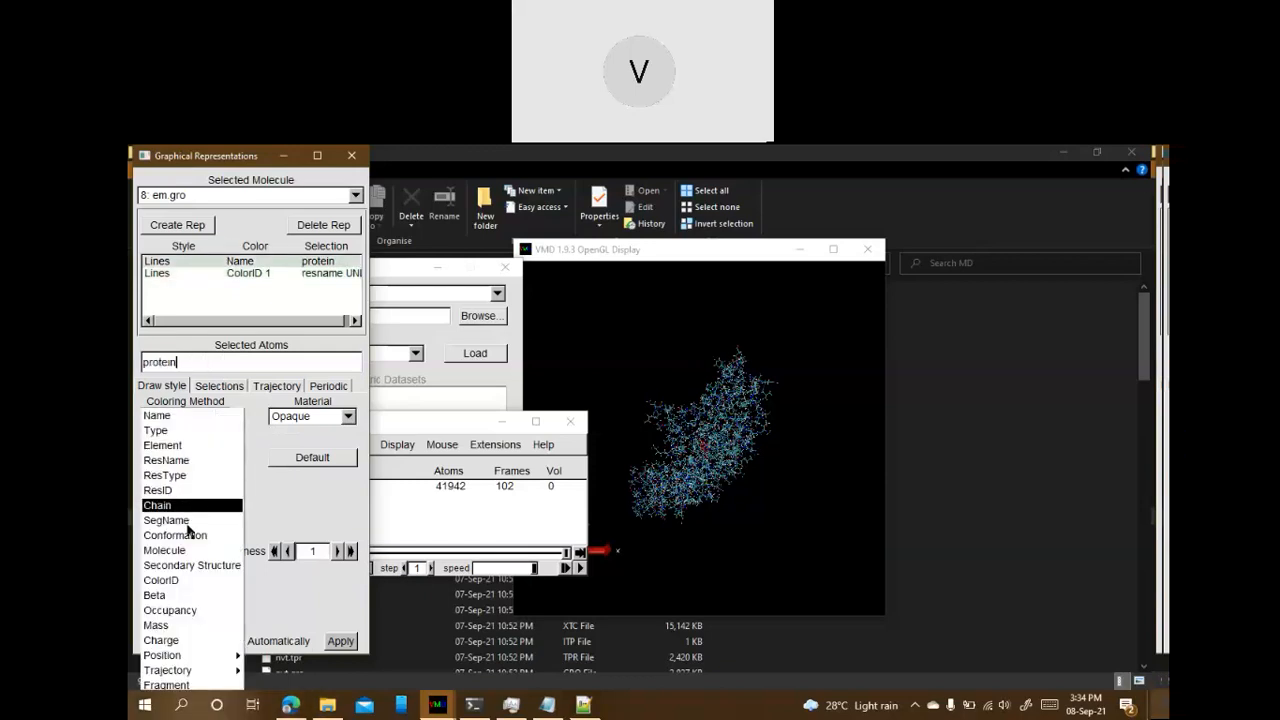
left_click(180, 580)
left_click(261, 421)
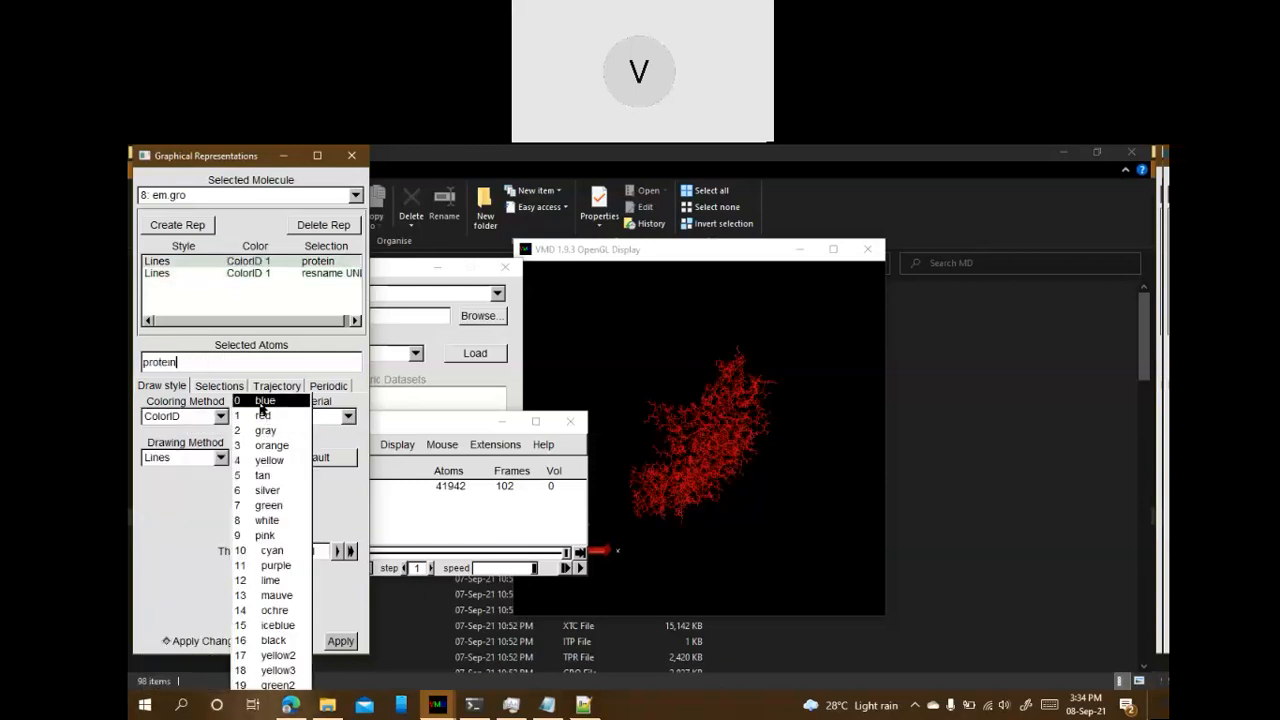
left_click(262, 400)
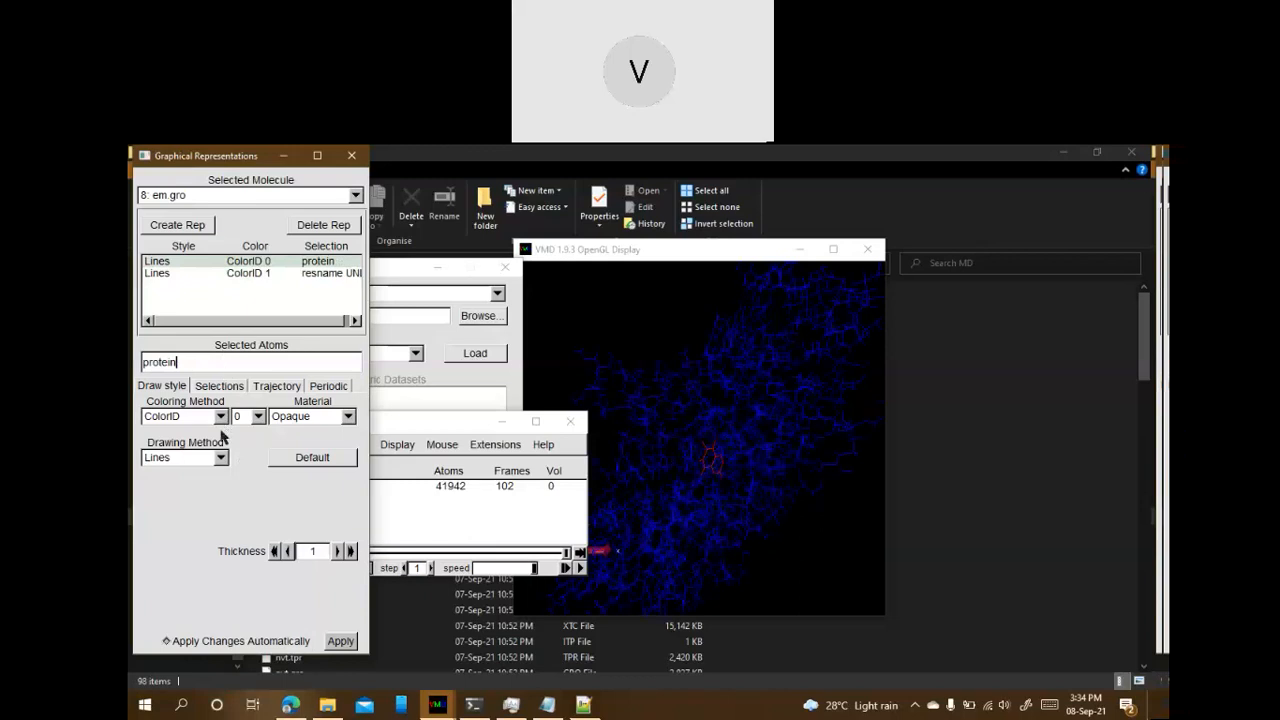
Change the drawing method of the resname UNL representation to QuickSurf
left_click(166, 273)
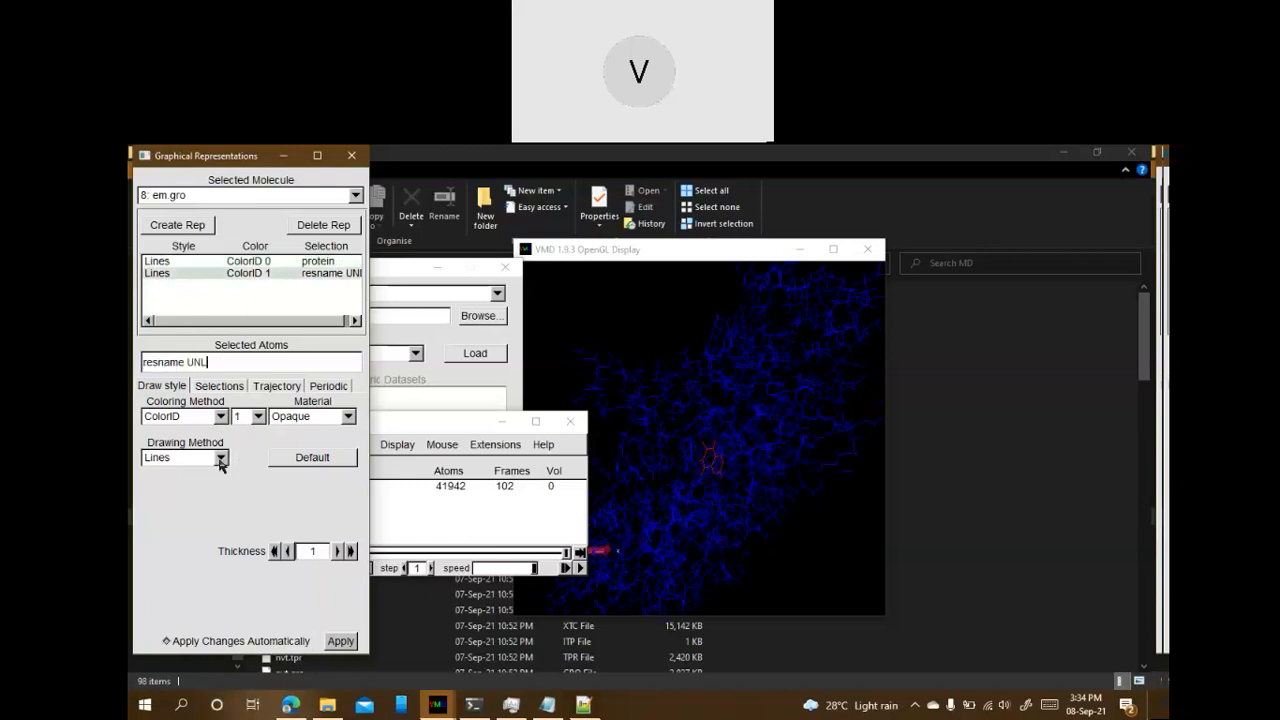
left_click(221, 457)
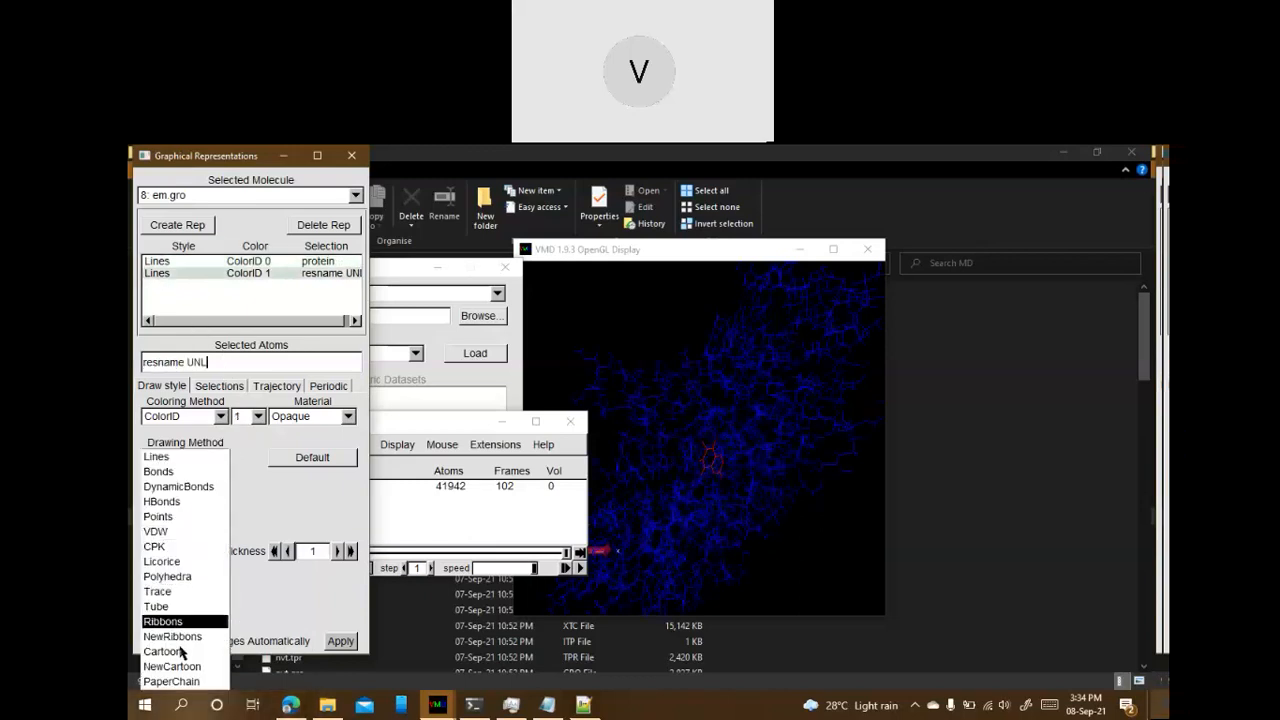
mouse_move(177, 678)
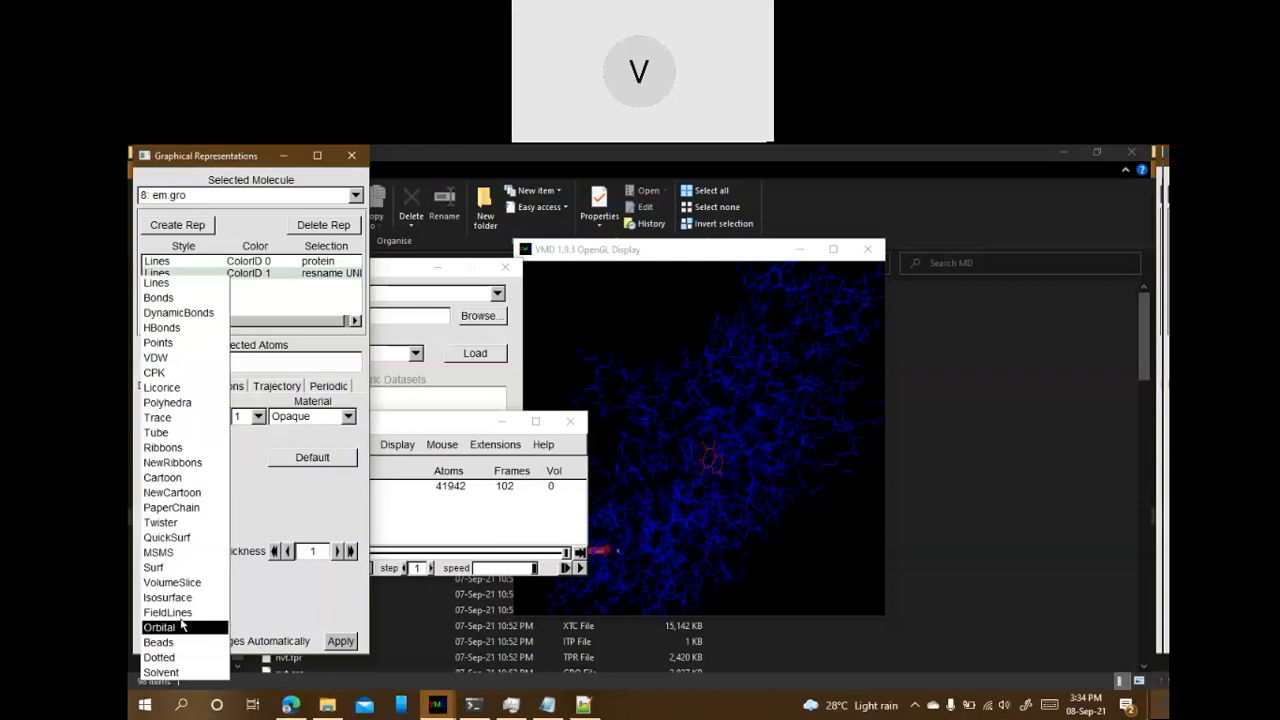
left_click(167, 538)
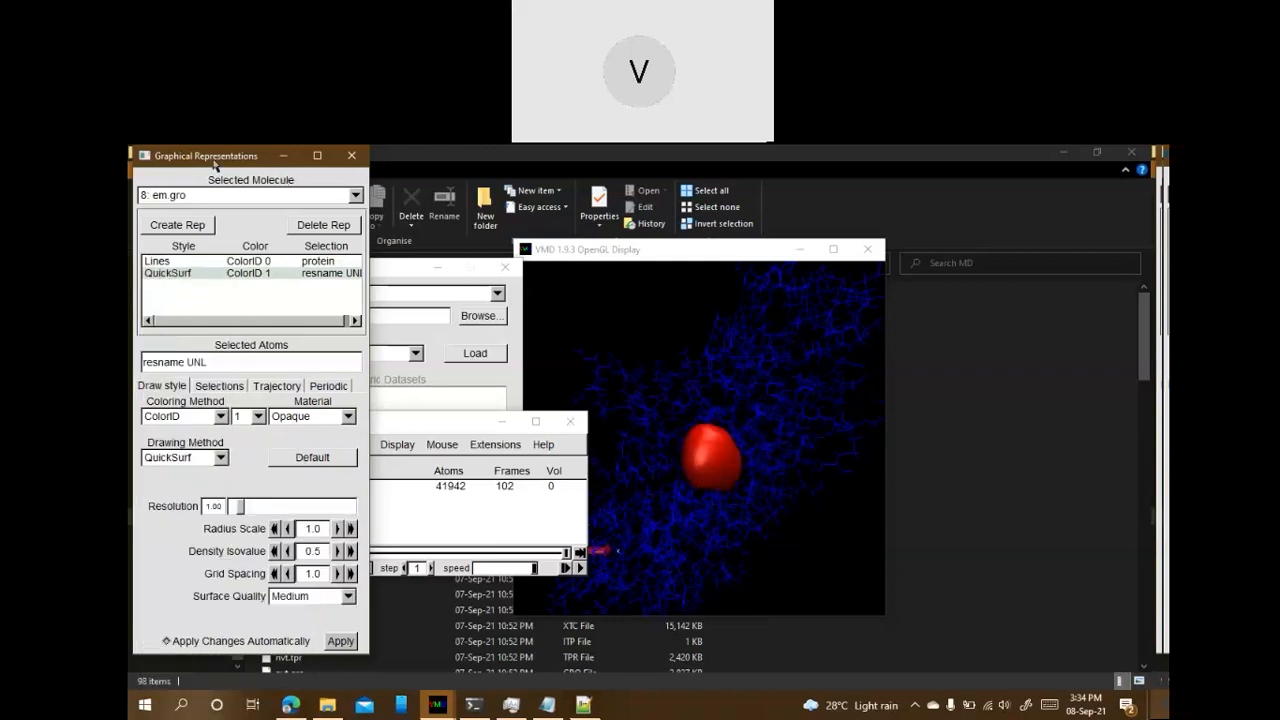
Minimize the Graphical Representations window and set the trajectory playback mode to Once
left_click_drag(213, 160, 241, 202)
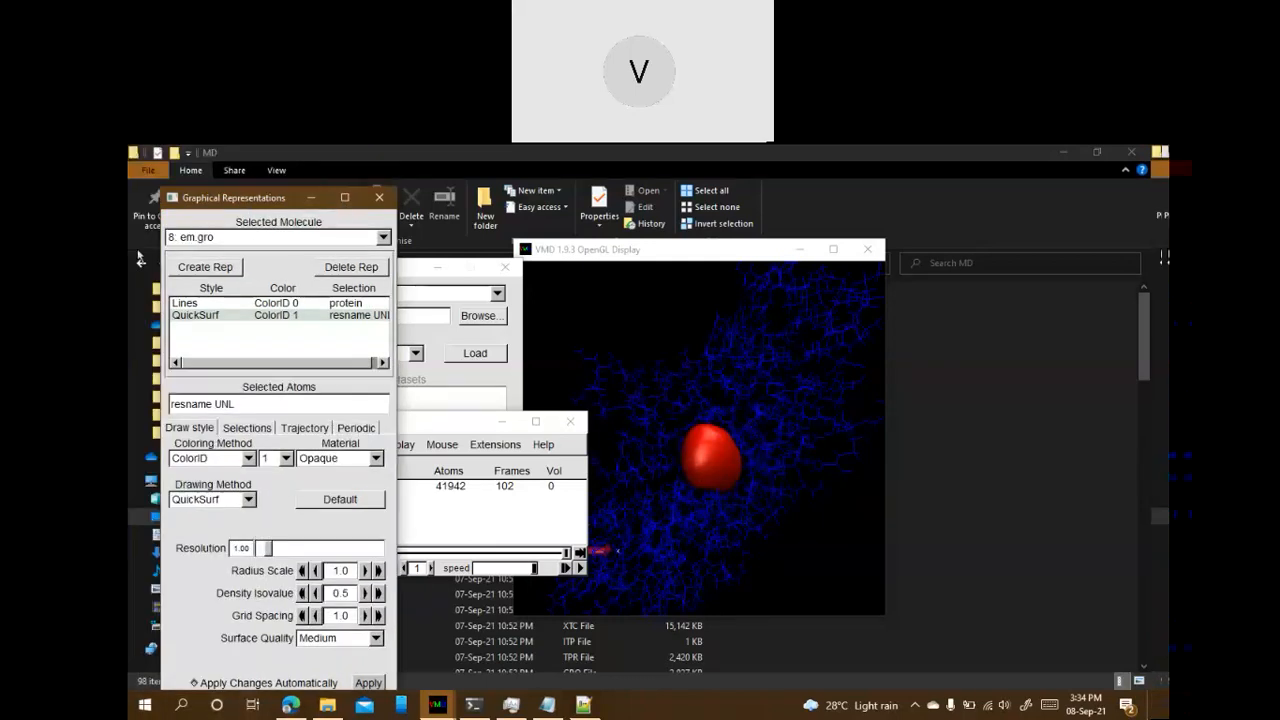
left_click(311, 198)
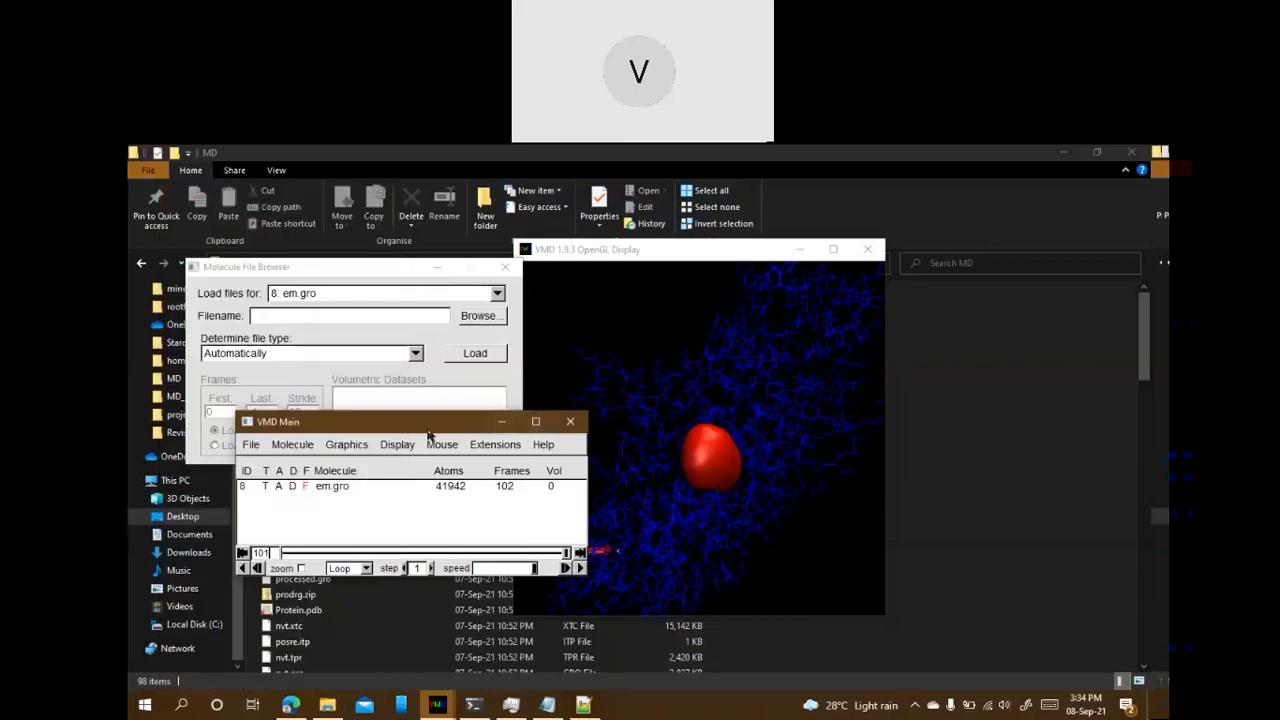
left_click_drag(430, 428, 409, 416)
left_click(342, 558)
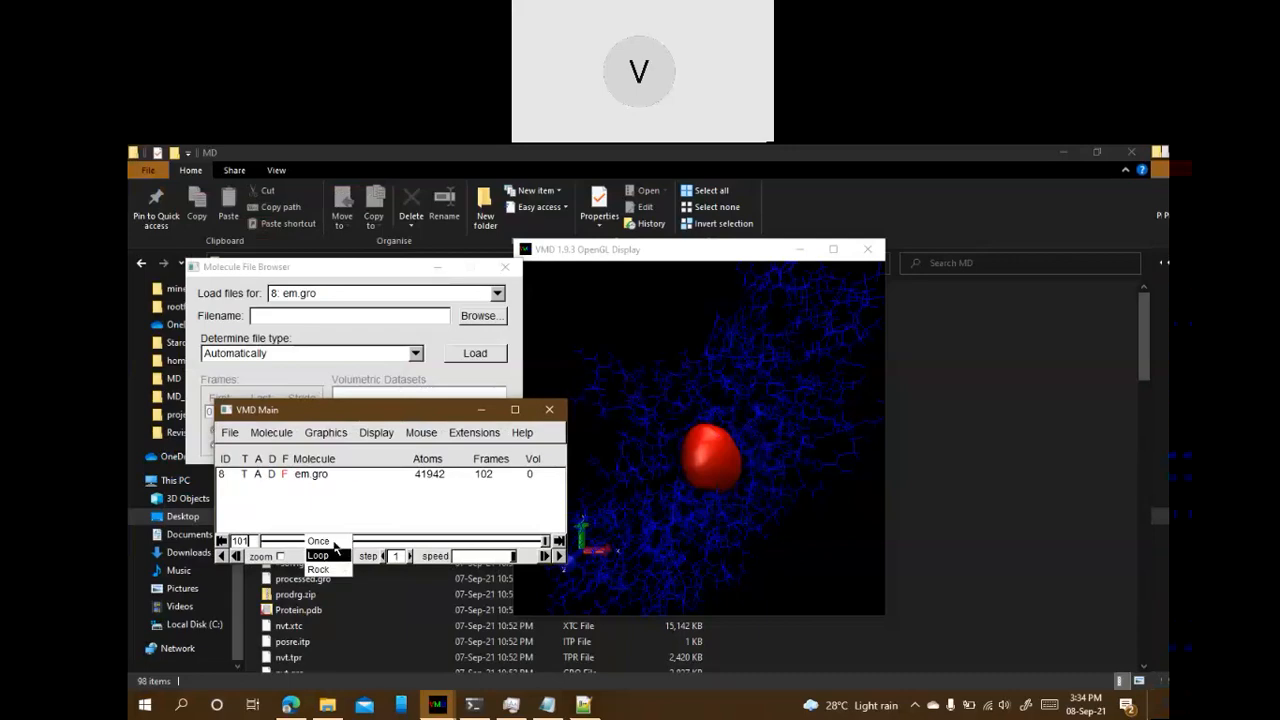
left_click(332, 541)
Rewind the em.gro trajectory to its beginning and play it through to the last frame
left_click_drag(545, 541, 251, 542)
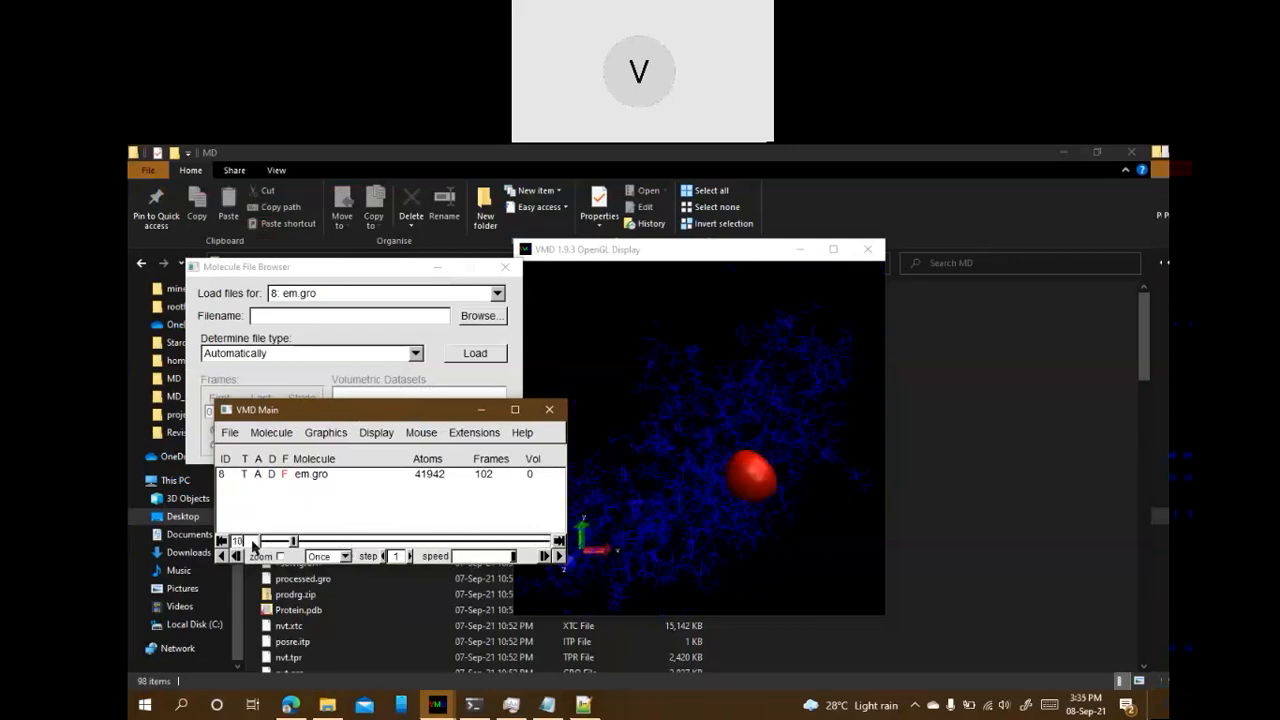
left_click(559, 557)
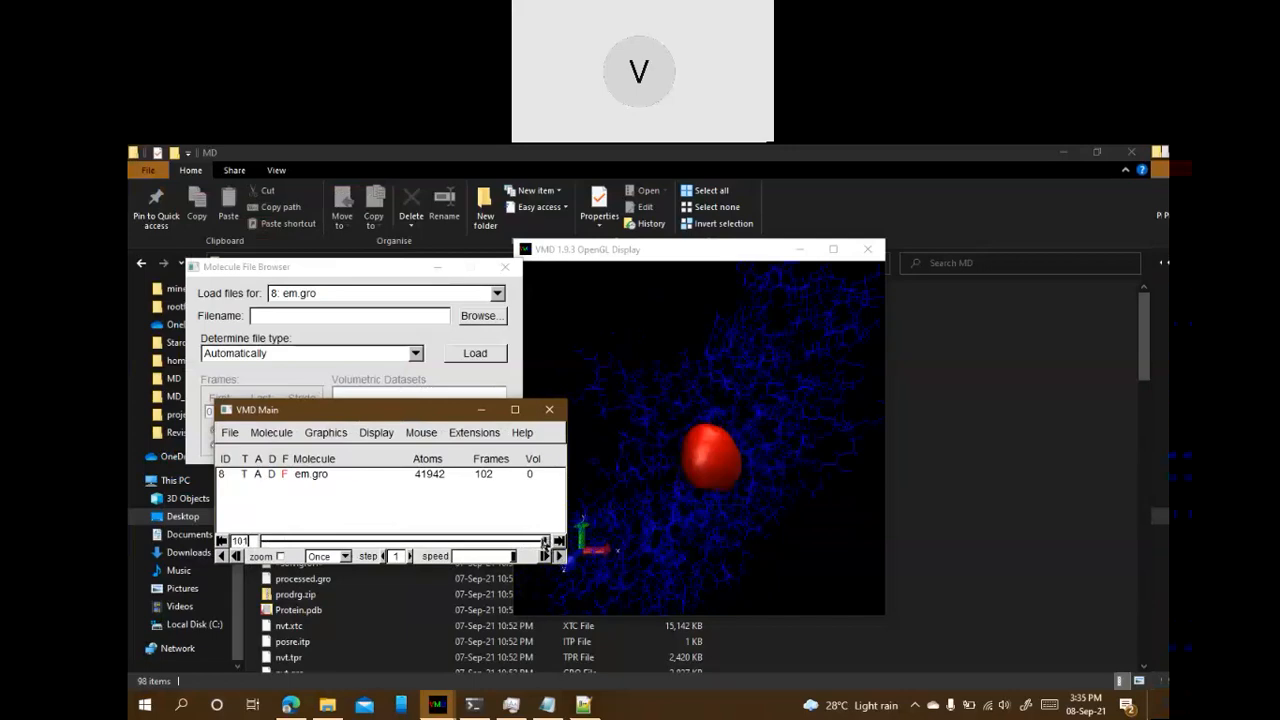
left_click_drag(546, 542, 549, 543)
left_click_drag(547, 541, 556, 541)
Open the RMSD Visualizer Tool and remove all old protein and resname UNL results
left_click_drag(430, 410, 431, 377)
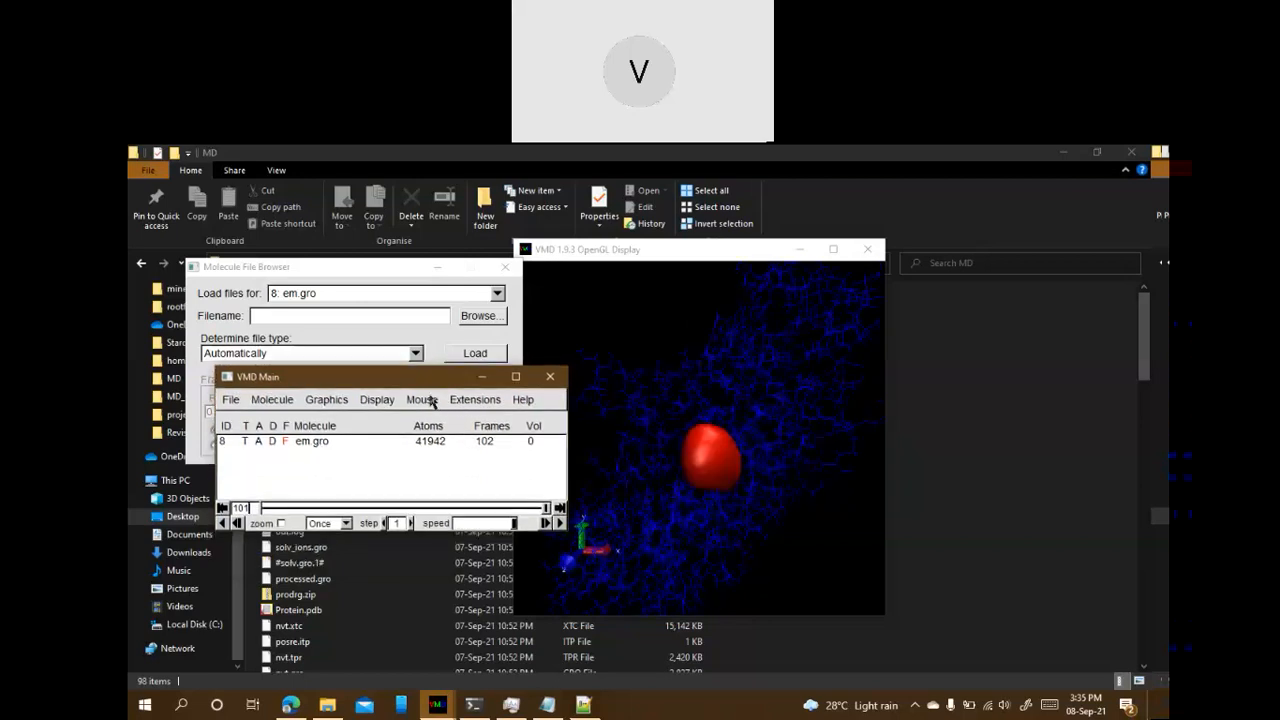
left_click_drag(436, 385, 422, 370)
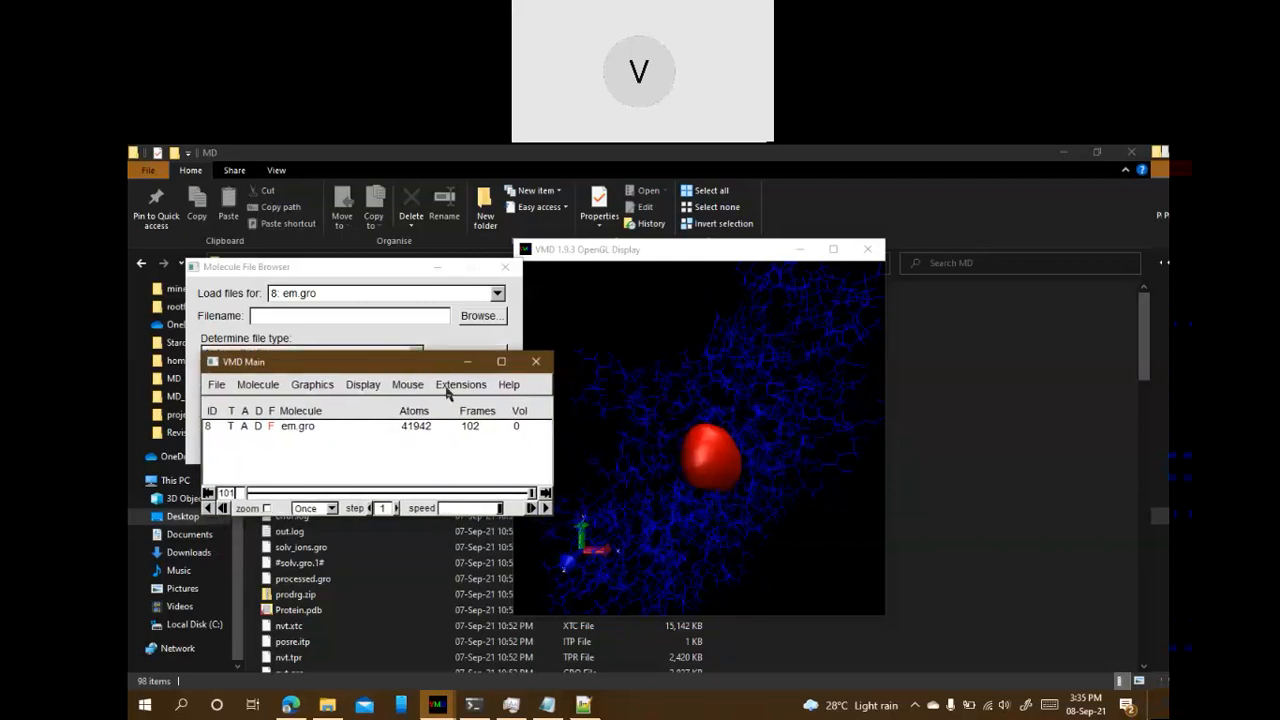
left_click(458, 385)
mouse_move(458, 404)
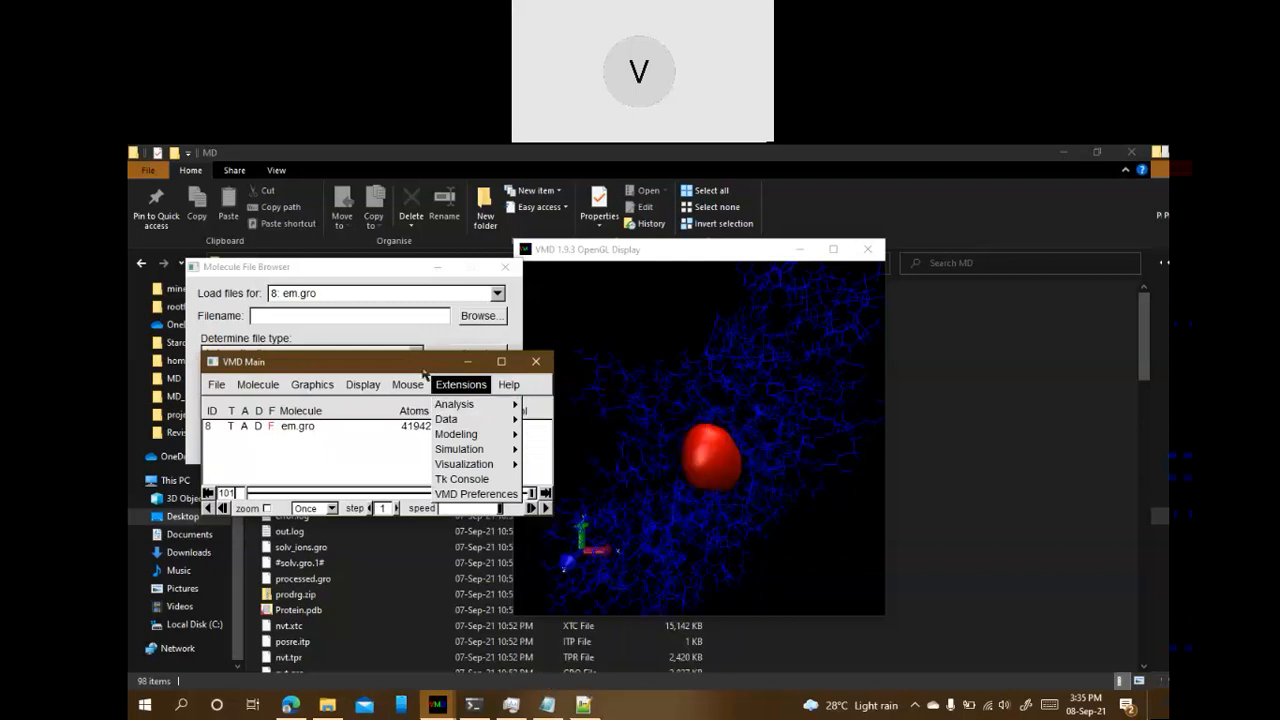
left_click(426, 329)
left_click_drag(414, 360, 407, 257)
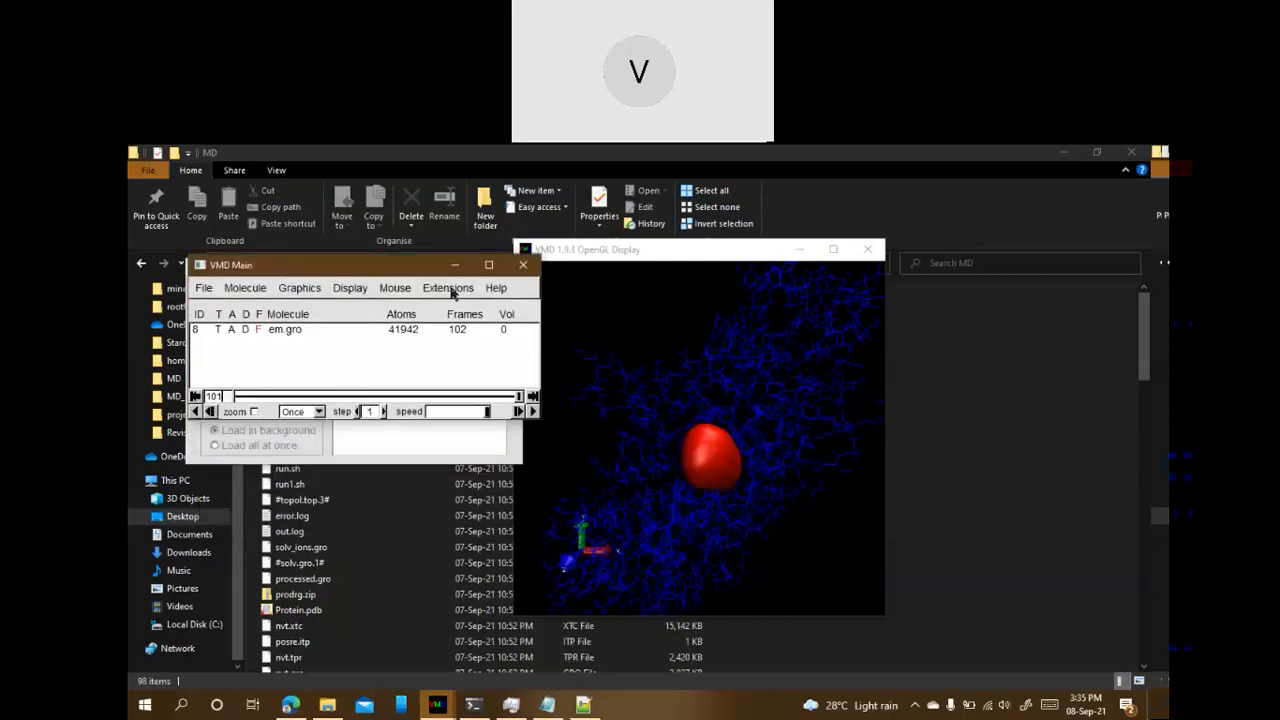
left_click(447, 288)
mouse_move(441, 307)
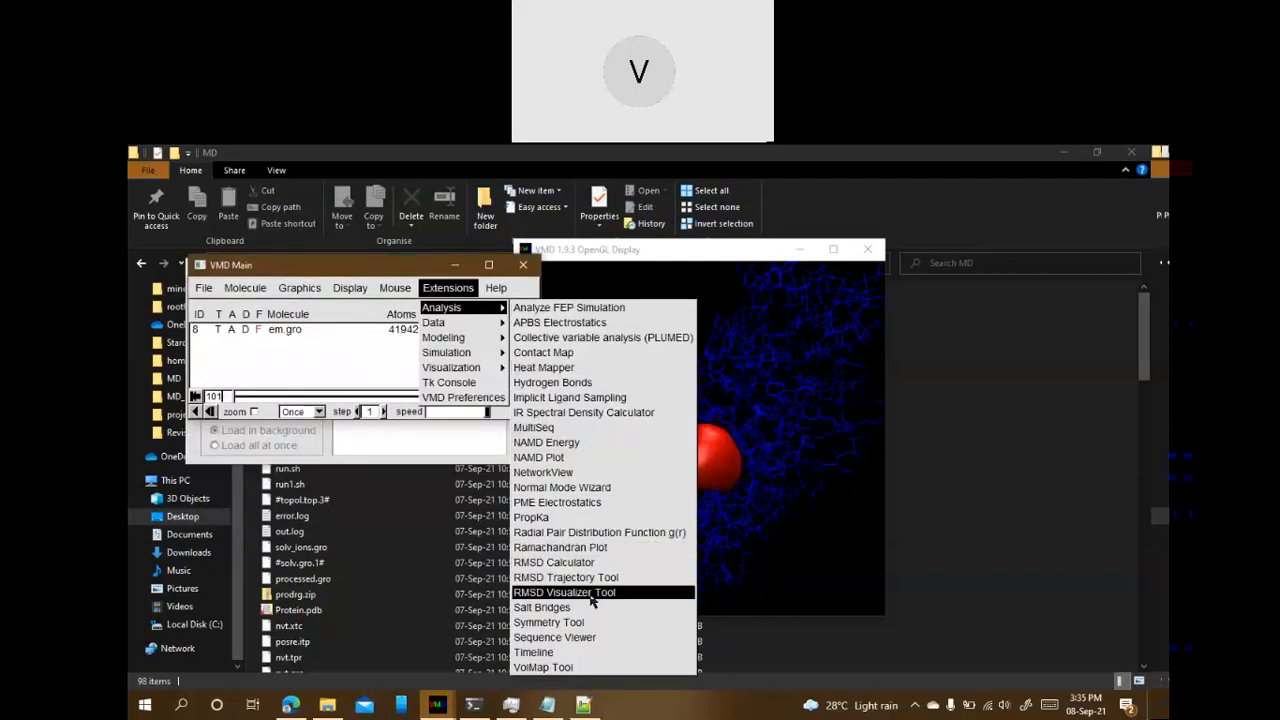
left_click(593, 593)
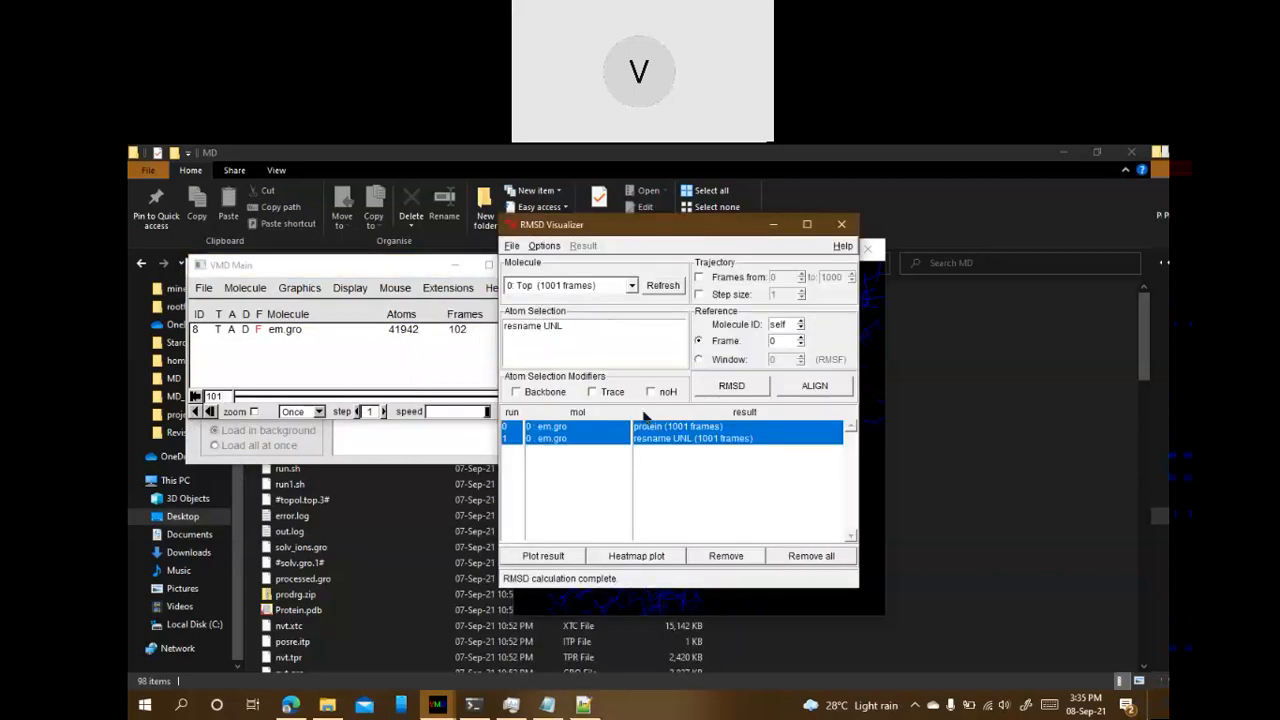
left_click(805, 557)
Set the RMSD atom selection to protein and try to calculate the RMSD for the listed top molecule
left_click_drag(577, 325, 508, 325)
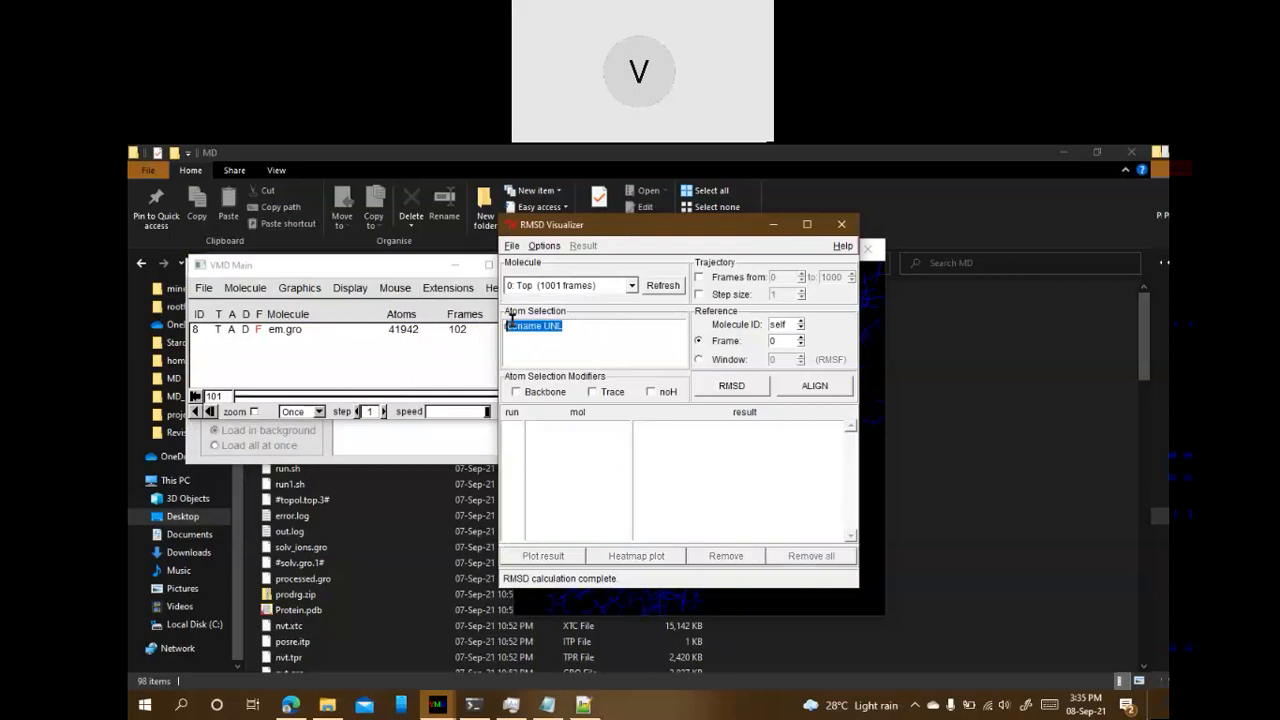
key("BackSpace")
type("protein")
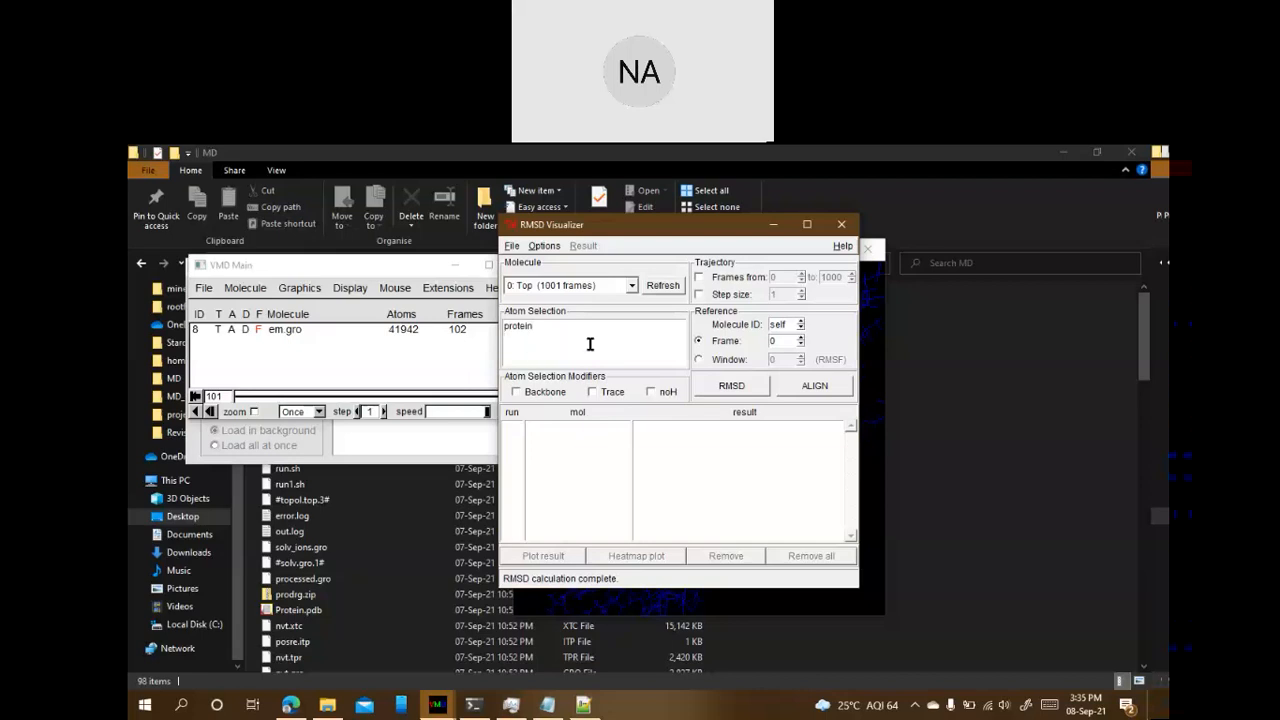
left_click(732, 386)
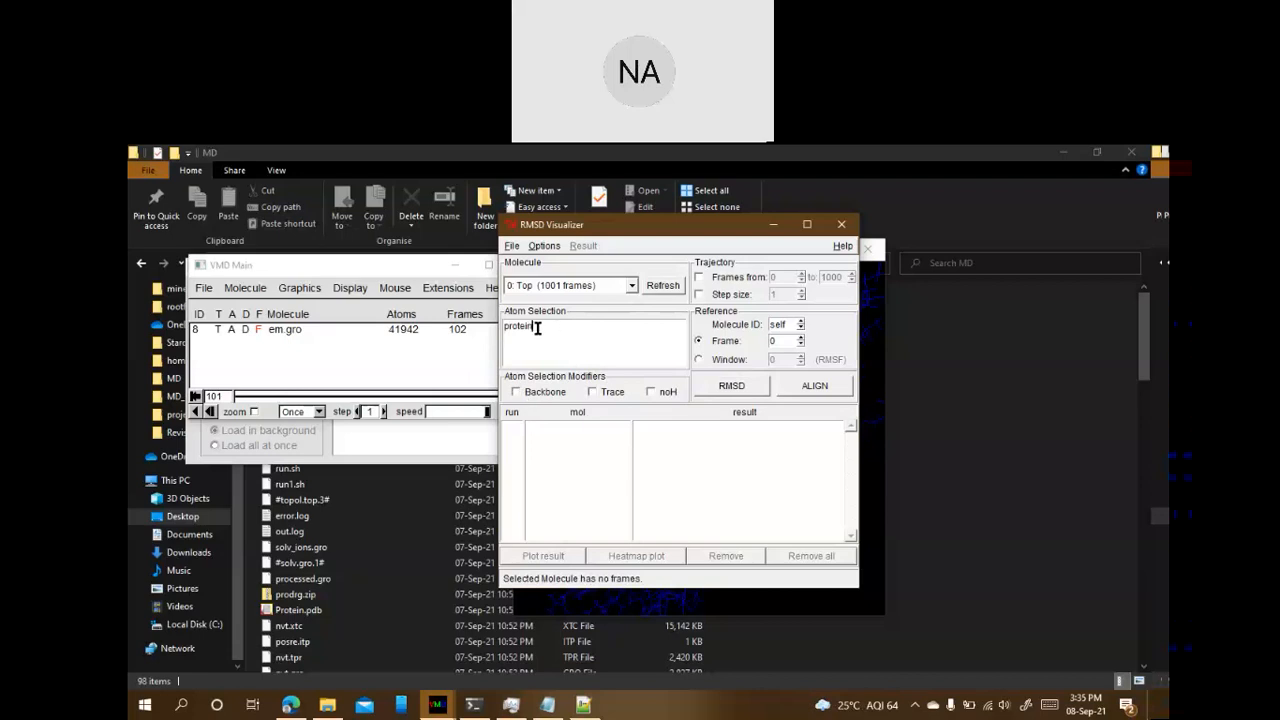
Choose em.gro (1001fs) with the atom selection protein, try the RMSD calculation, and enable the Backbone modifier
left_click_drag(537, 328, 497, 328)
key("BackSpace")
left_click_drag(618, 218, 596, 254)
left_click(608, 322)
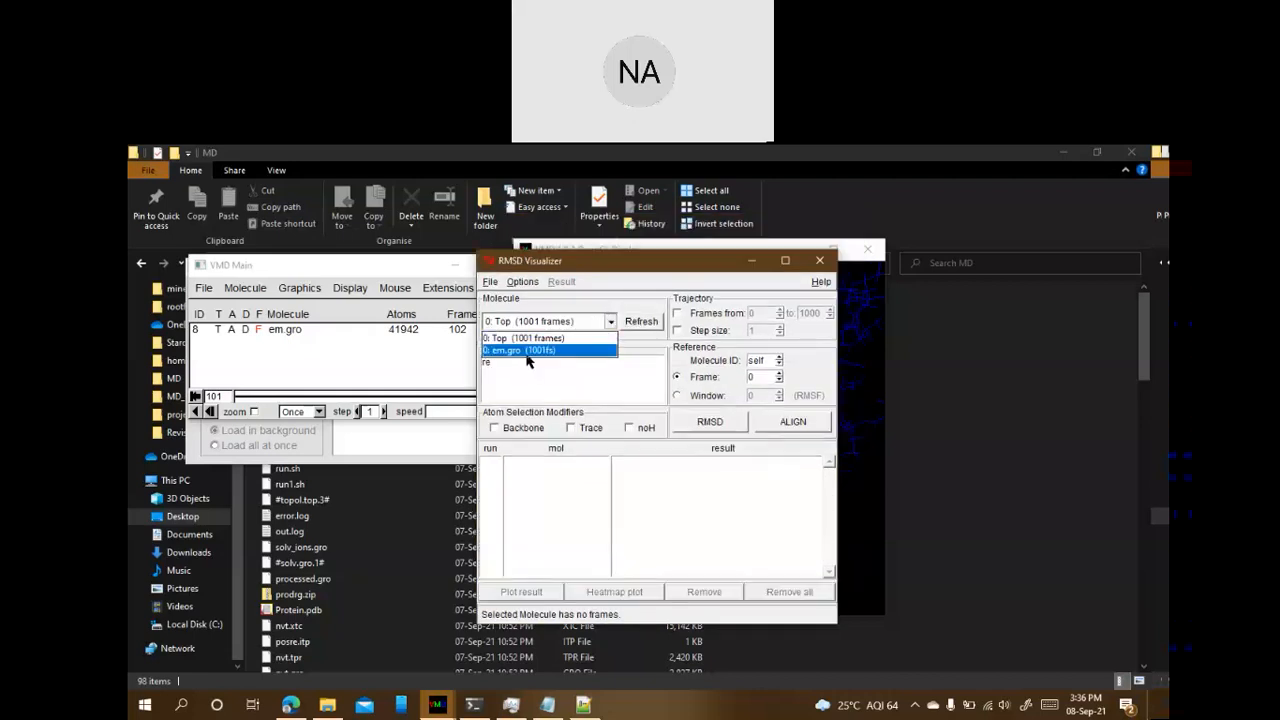
left_click(526, 351)
double_click(486, 362)
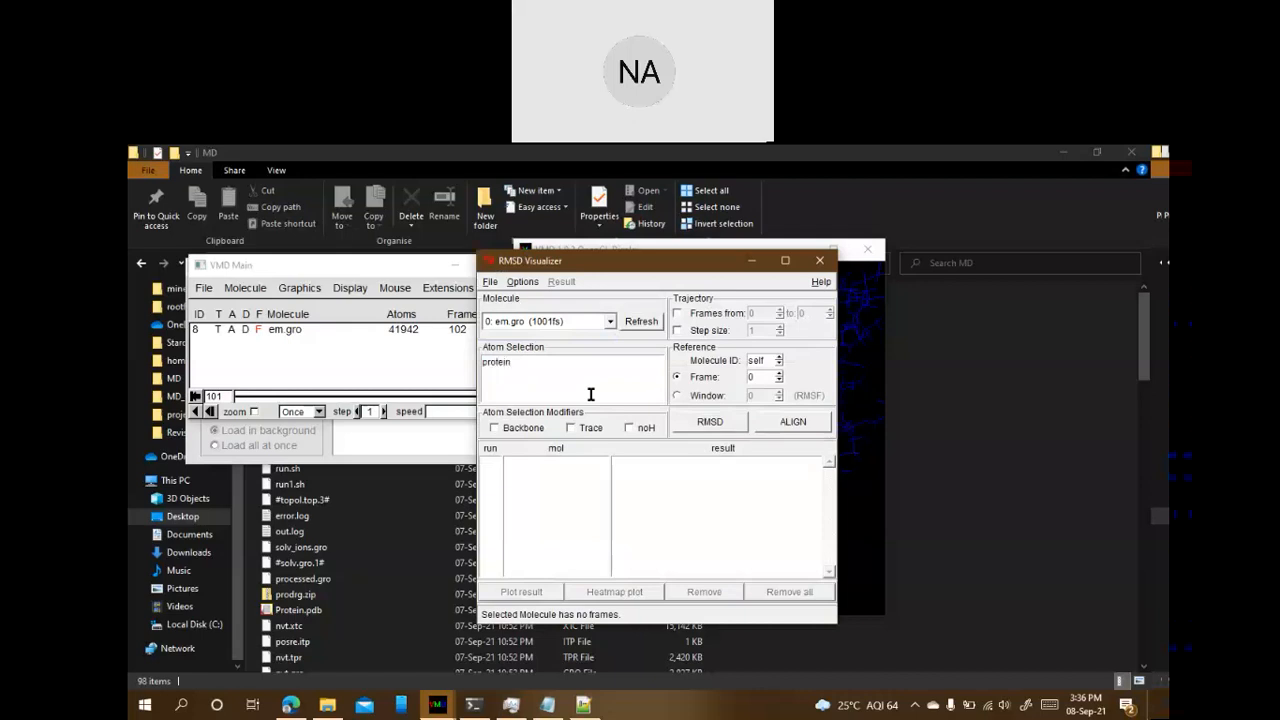
left_click(728, 422)
left_click(494, 428)
Close and reopen the RMSD Visualizer Tool
left_click(820, 260)
left_click_drag(321, 272, 456, 390)
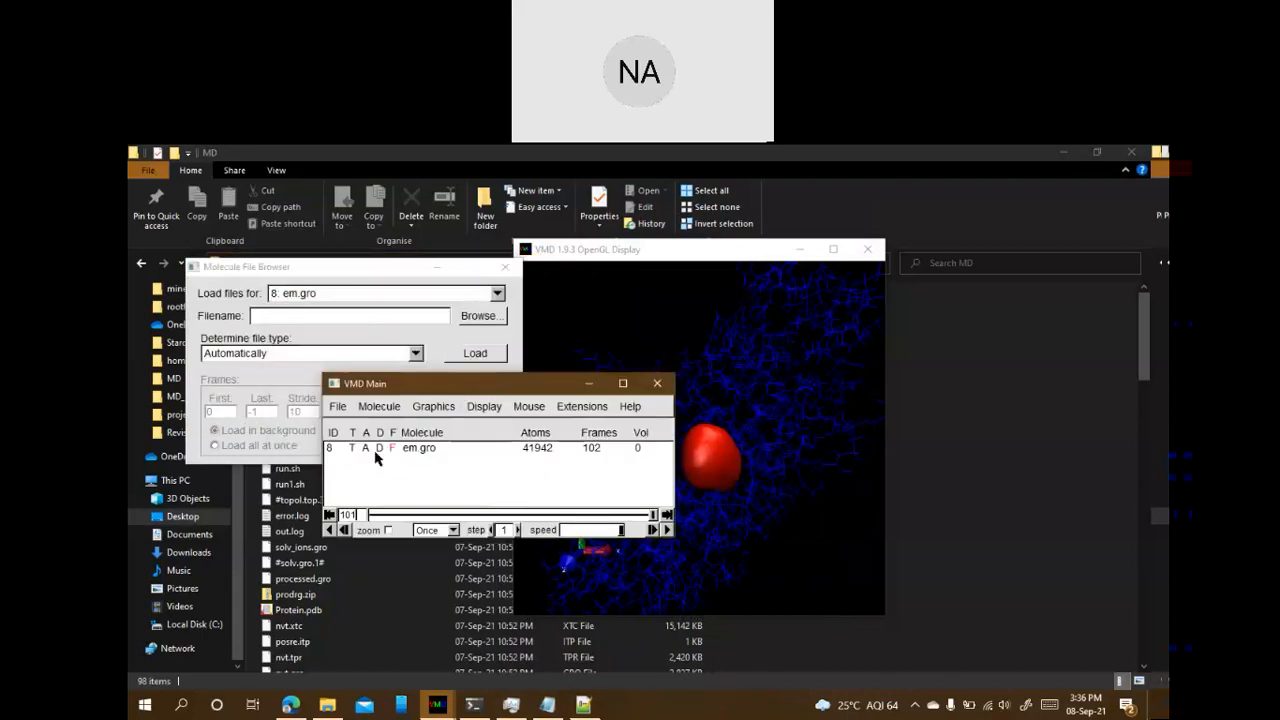
left_click(578, 406)
mouse_move(601, 429)
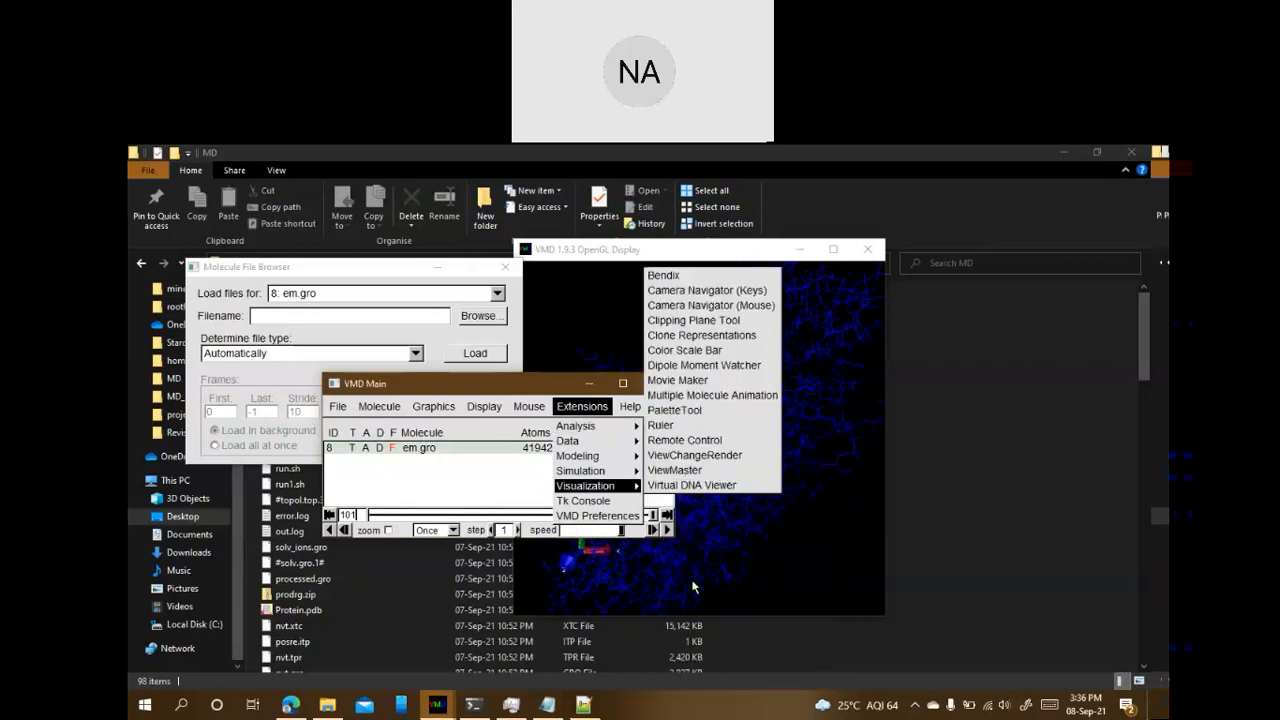
left_click(527, 394)
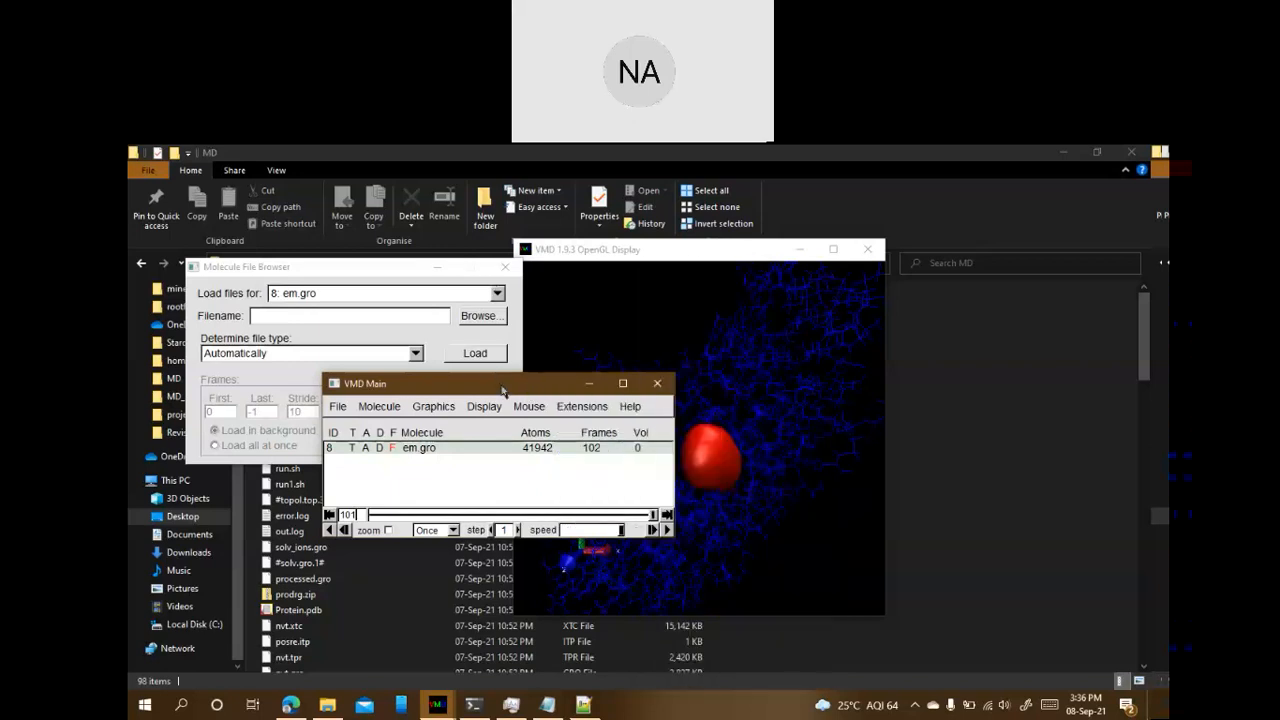
left_click_drag(503, 386, 472, 241)
left_click(551, 260)
mouse_move(562, 285)
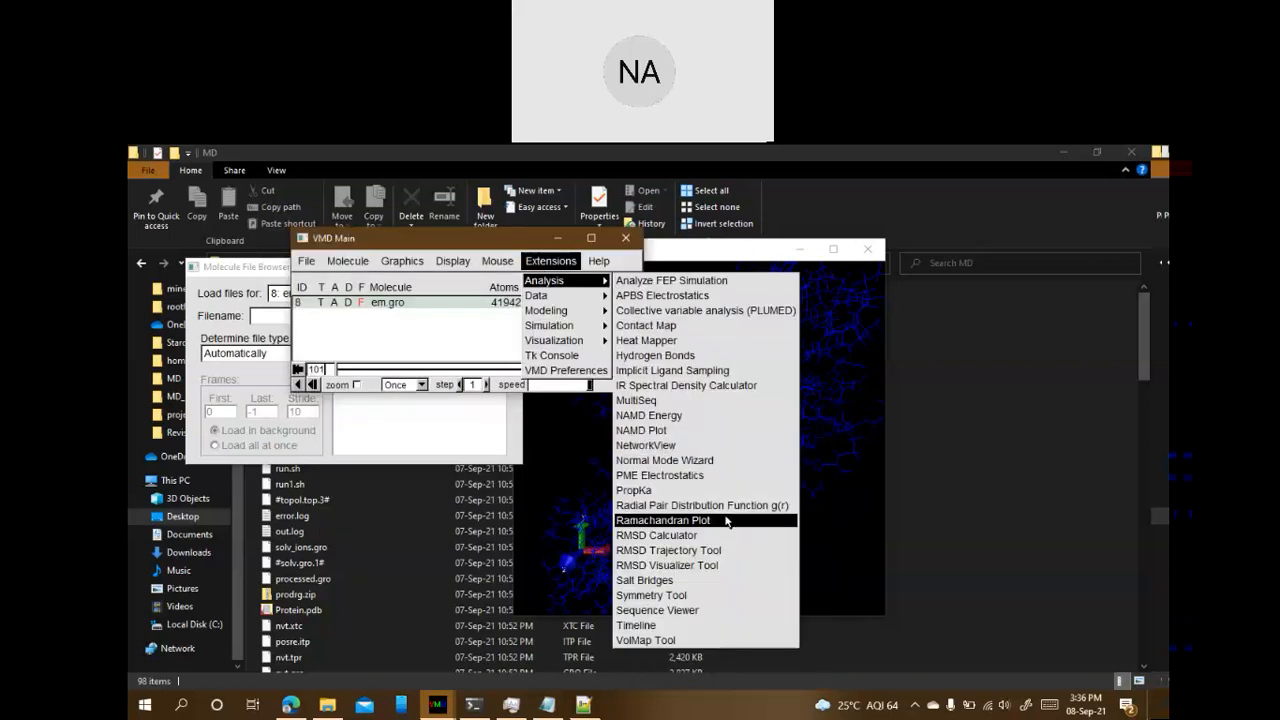
left_click(706, 566)
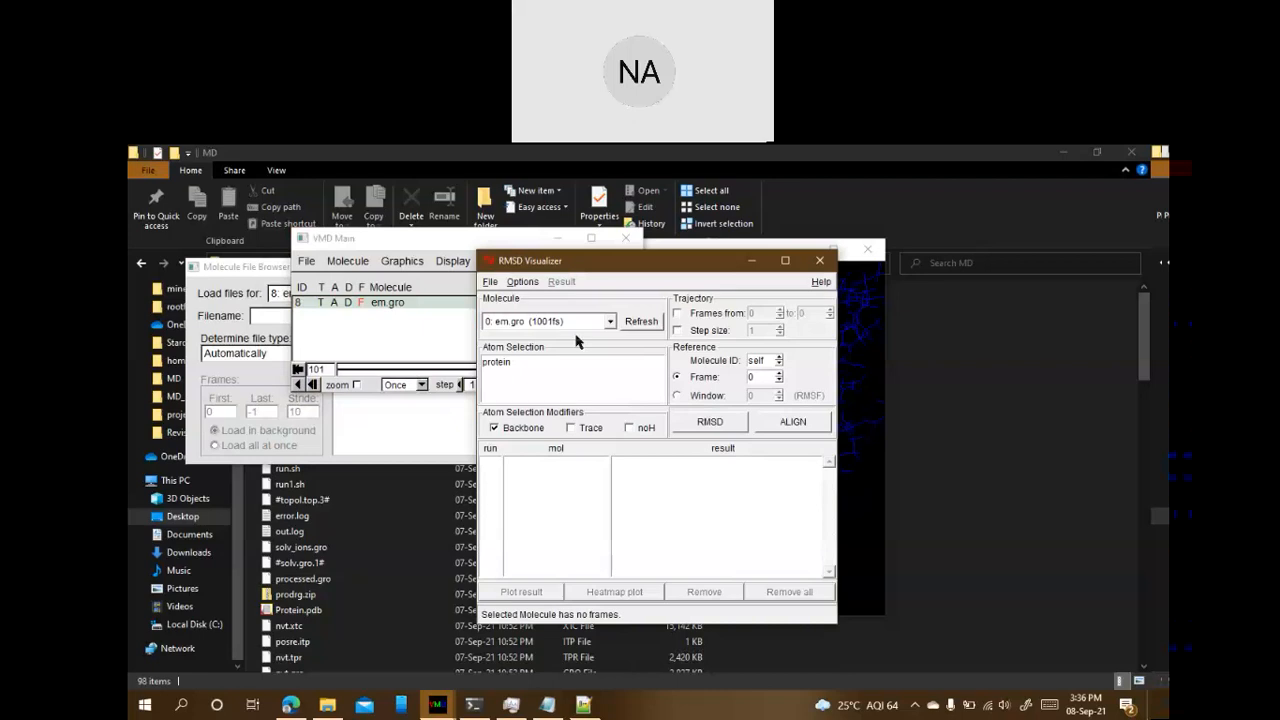
Refresh the molecule list to the loaded 102-frame em.gro and calculate the RMSD of the protein backbone
left_click(609, 321)
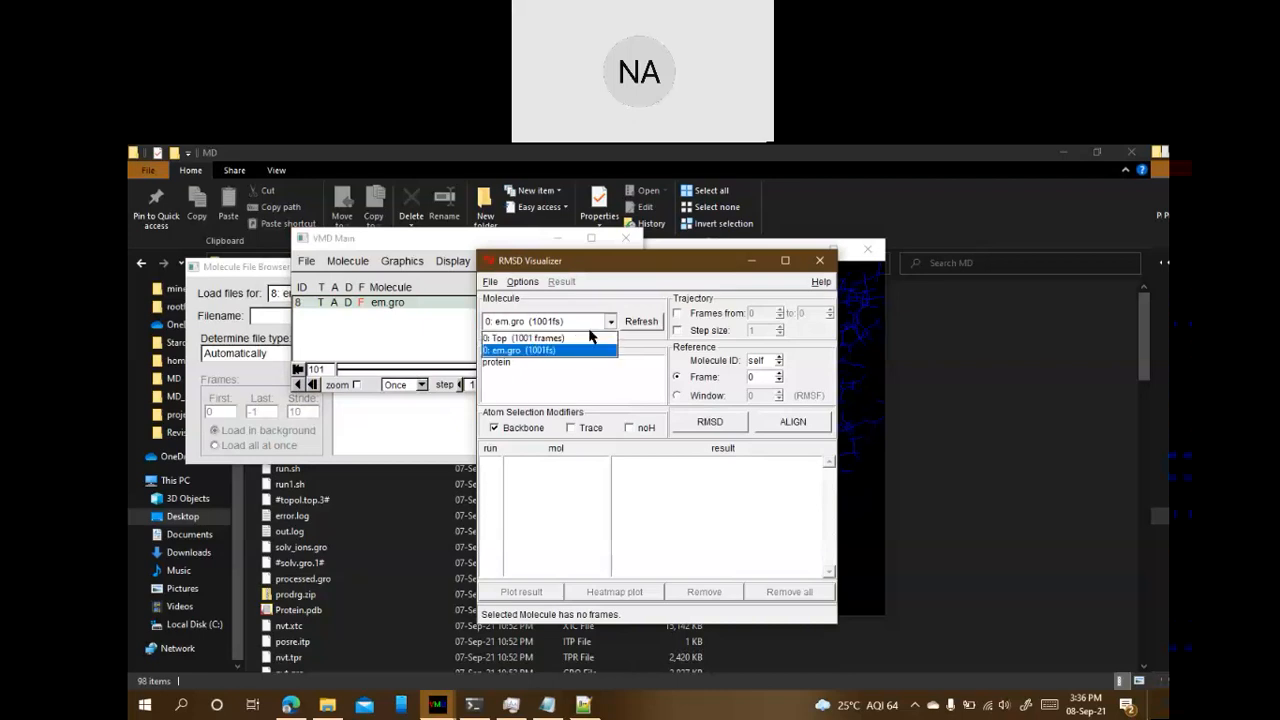
left_click(634, 326)
left_click(640, 322)
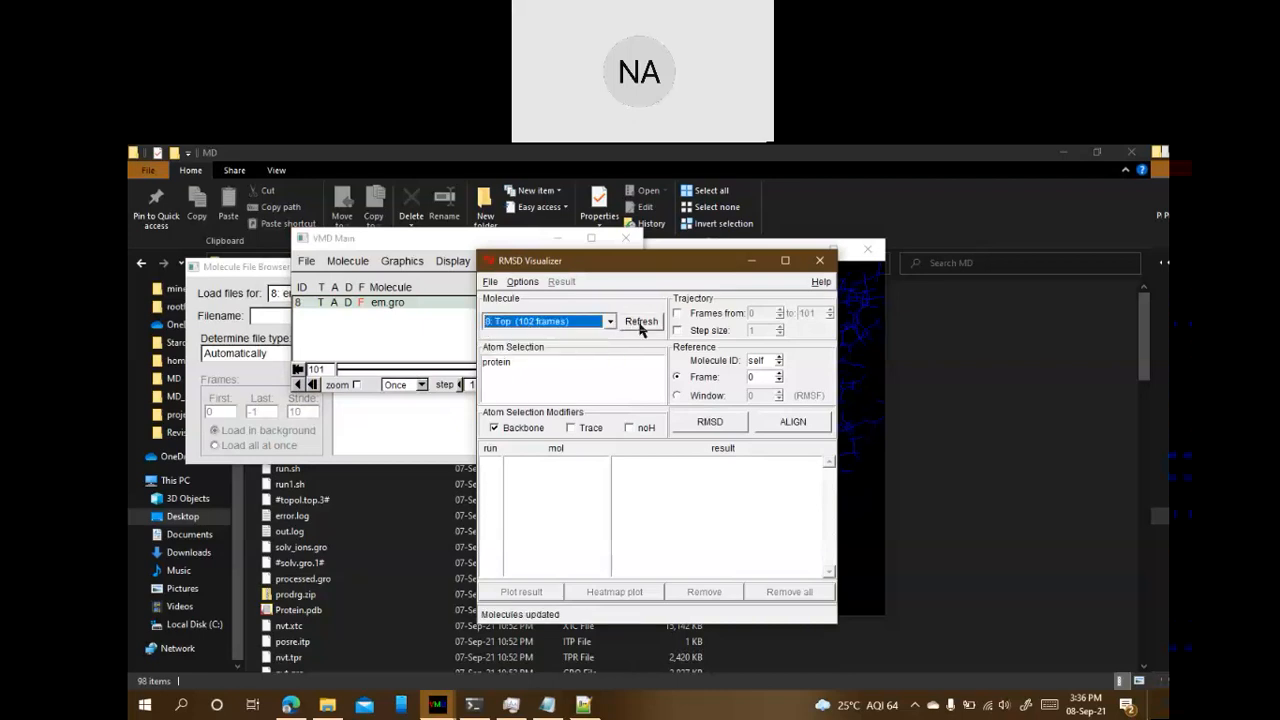
left_click(711, 423)
Change the atom selection to resname UNL, disable the Backbone modifier, and calculate the ligand's RMSD
left_click_drag(540, 363, 471, 362)
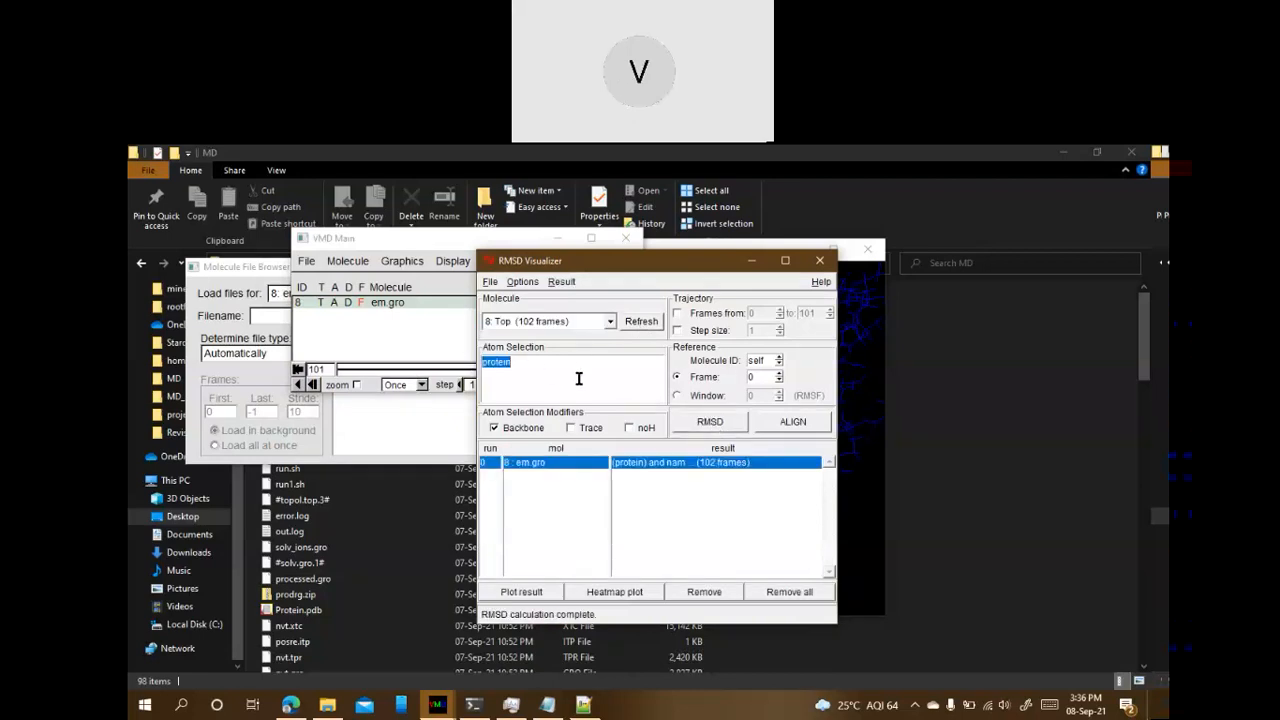
key("BackSpace")
left_click(727, 424)
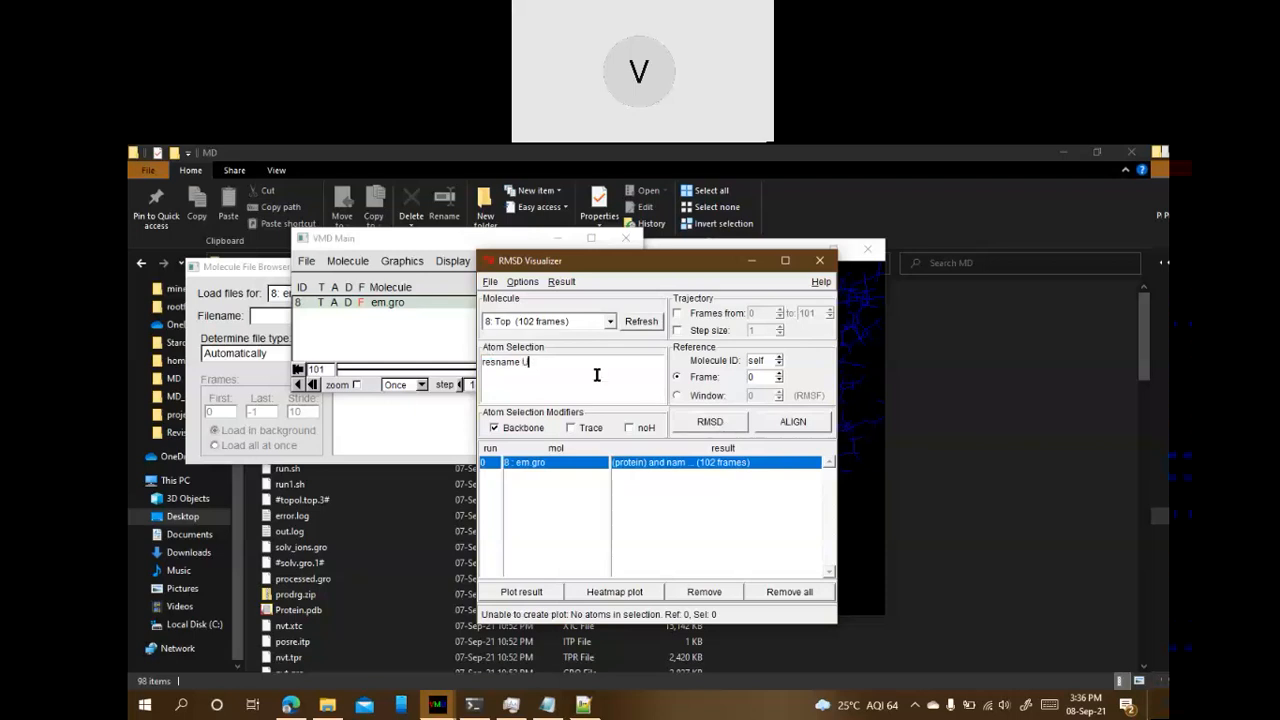
left_click(719, 428)
left_click(495, 428)
left_click(710, 424)
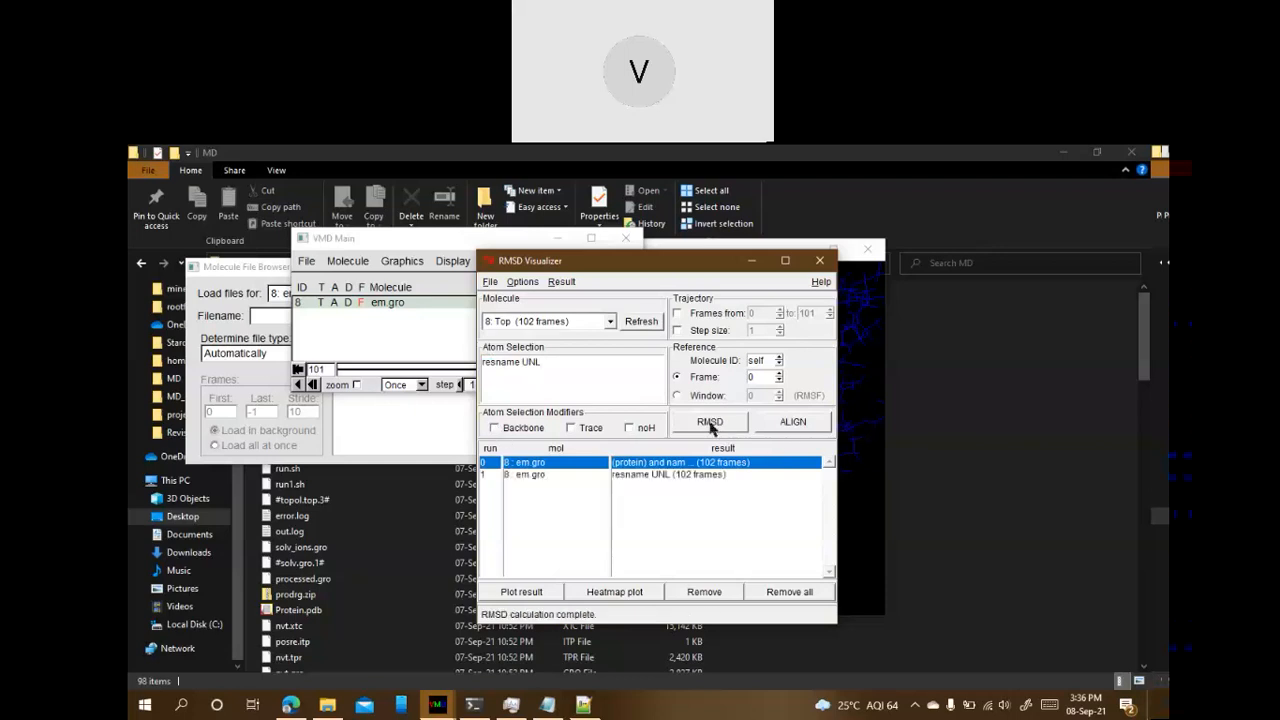
Plot the protein and resname UNL RMSD results together and view the graph in a maximized window
left_click(538, 475)
left_click(538, 465, "shift")
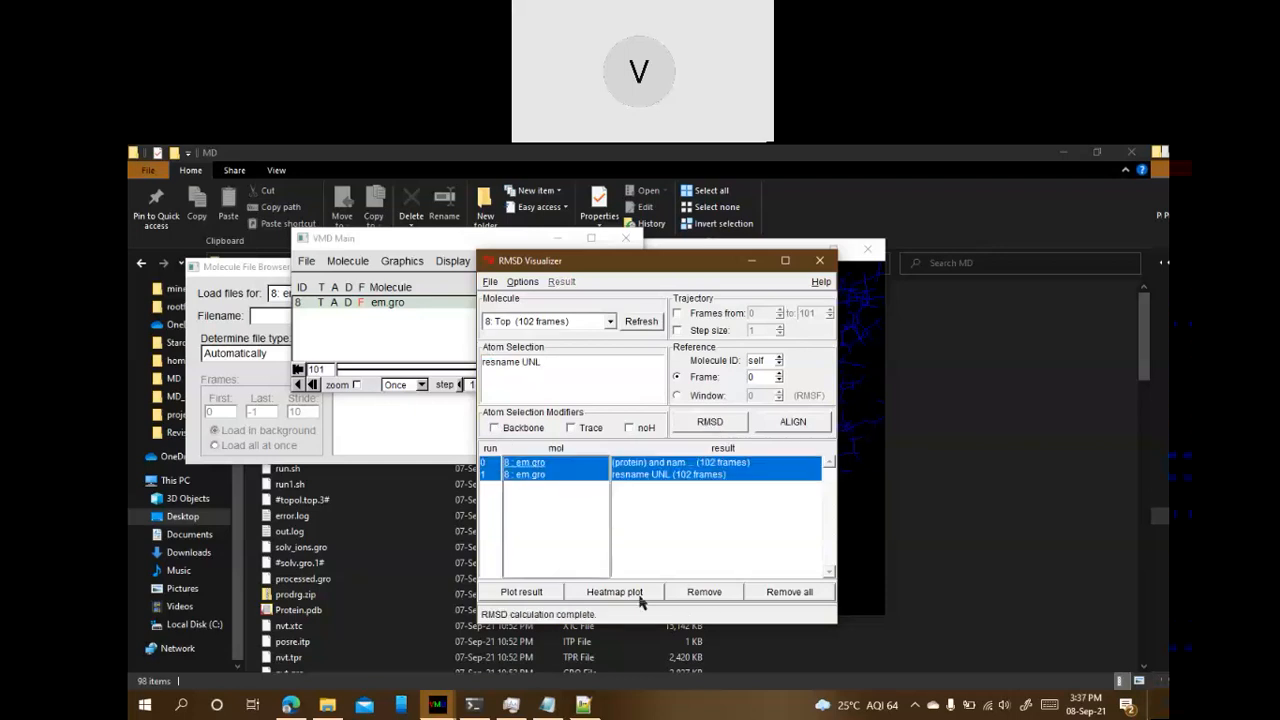
left_click(515, 591)
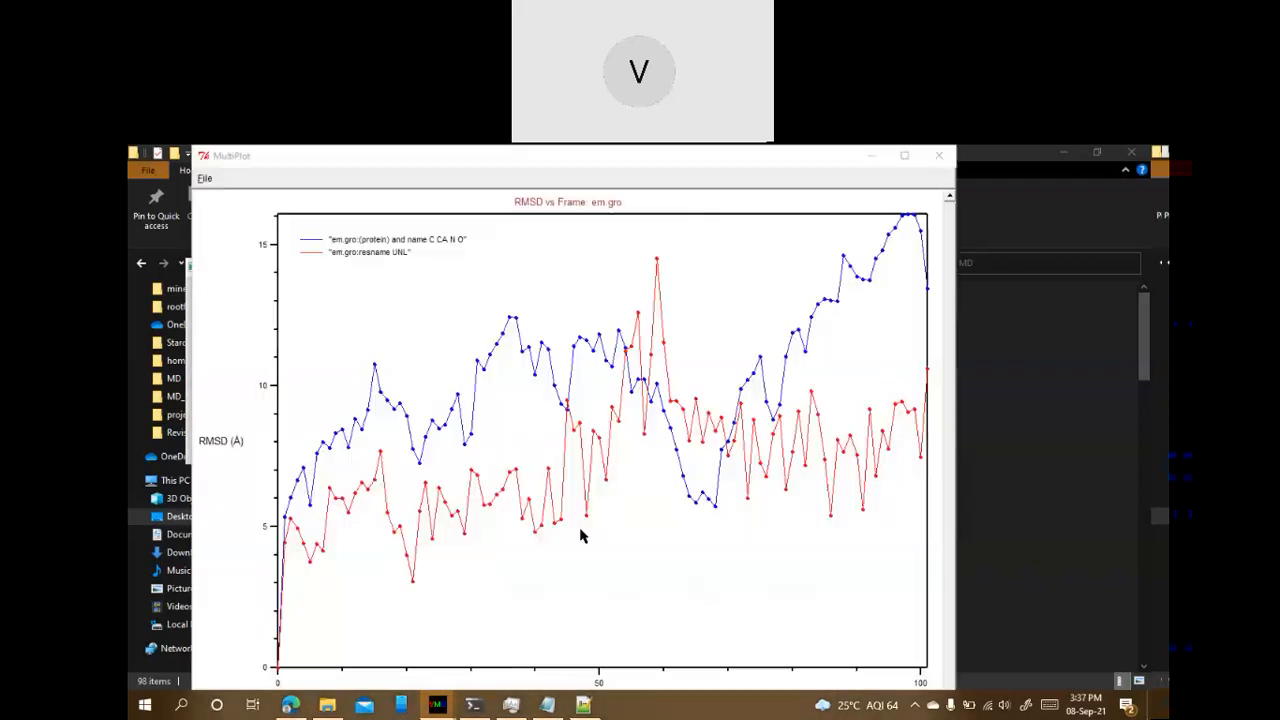
left_click(904, 156)
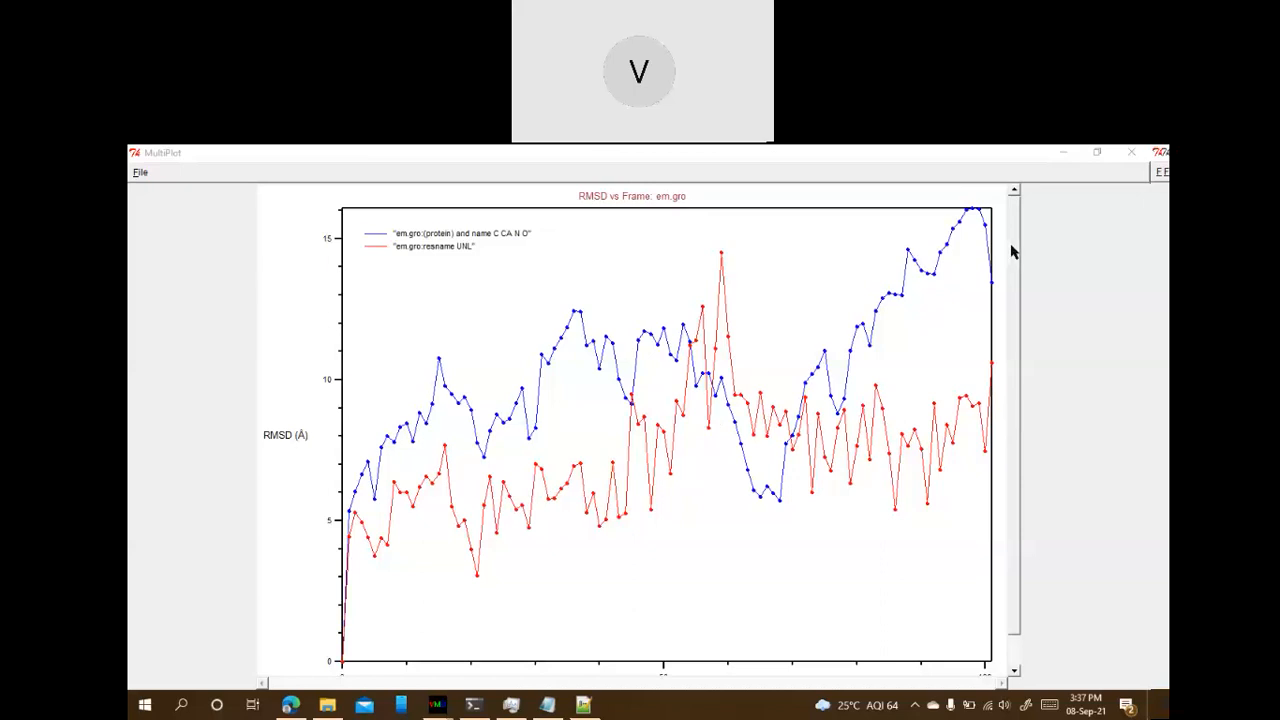
left_click_drag(1012, 249, 1021, 289)
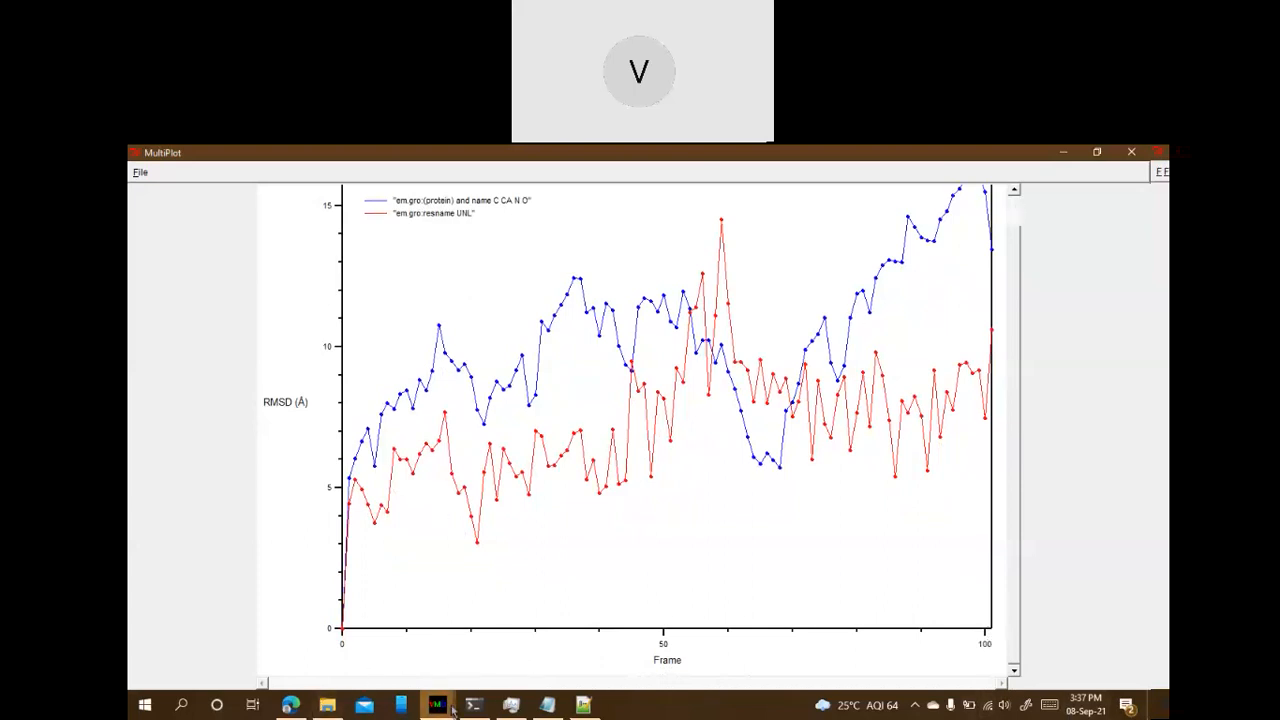
Return from the RMSD plot to the main VMD window and open the Timeline analysis tool
mouse_move(452, 708)
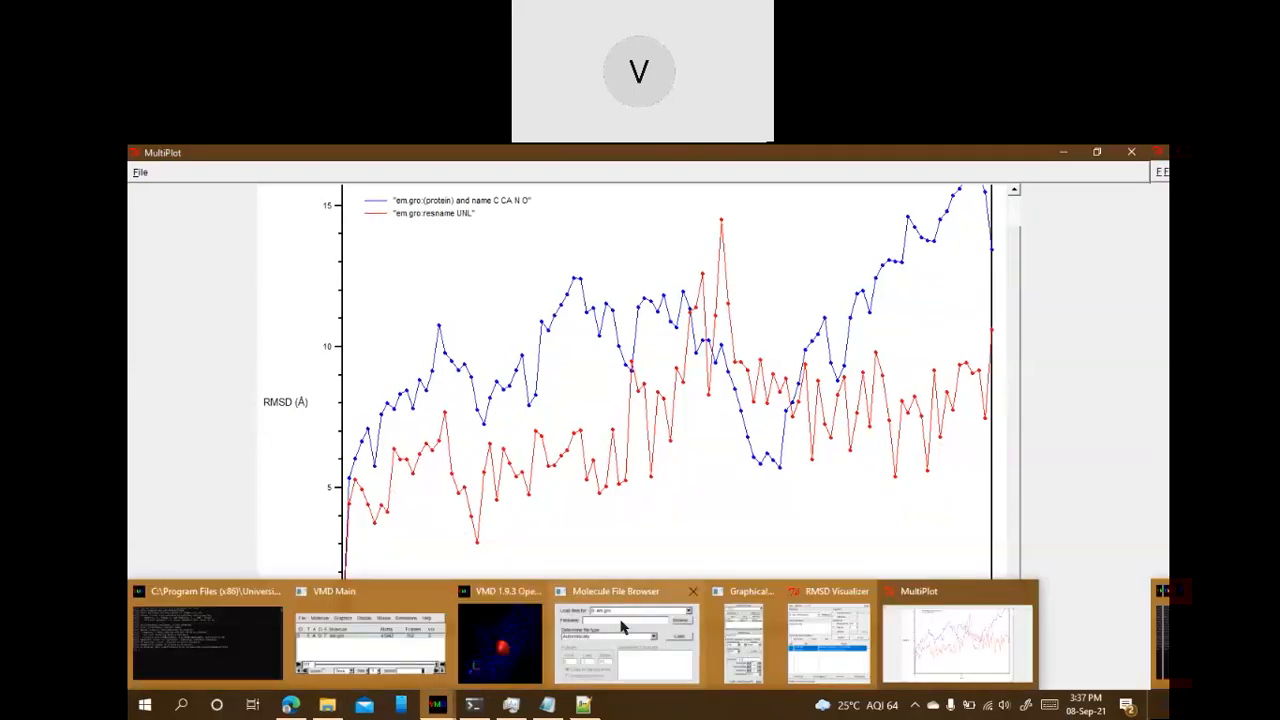
left_click(622, 626)
left_click(550, 260)
mouse_move(560, 280)
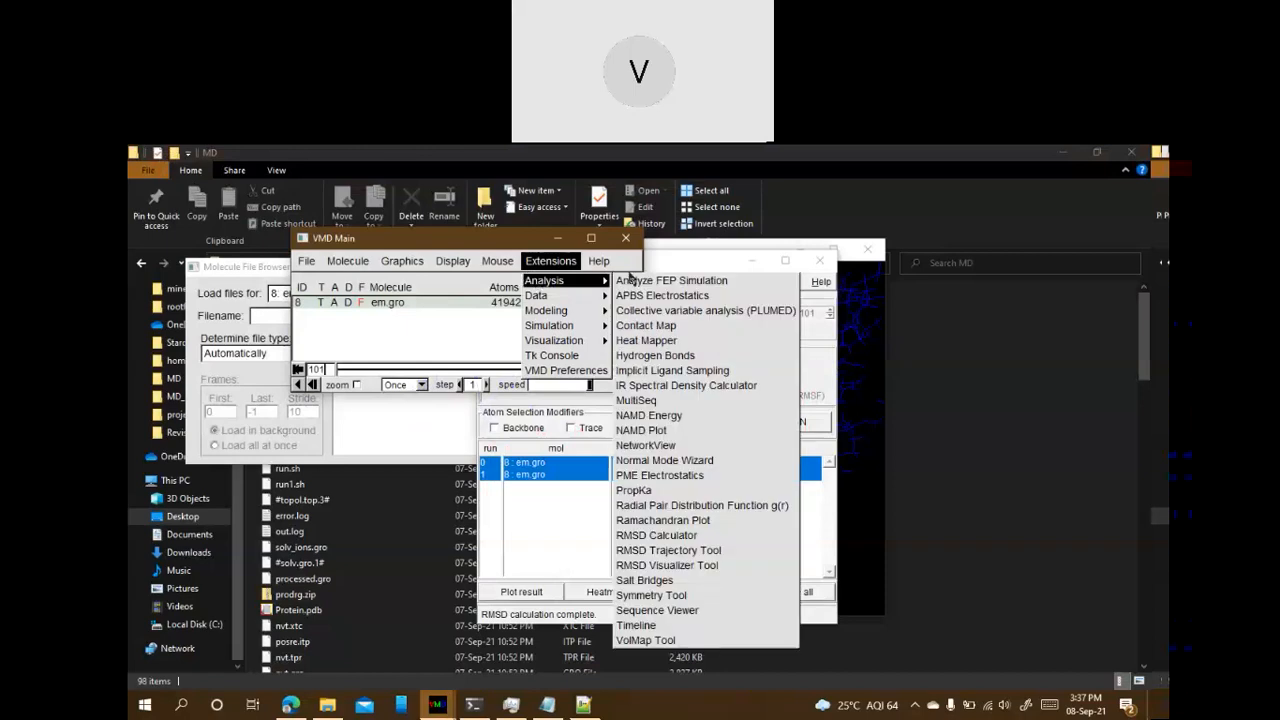
left_click(664, 626)
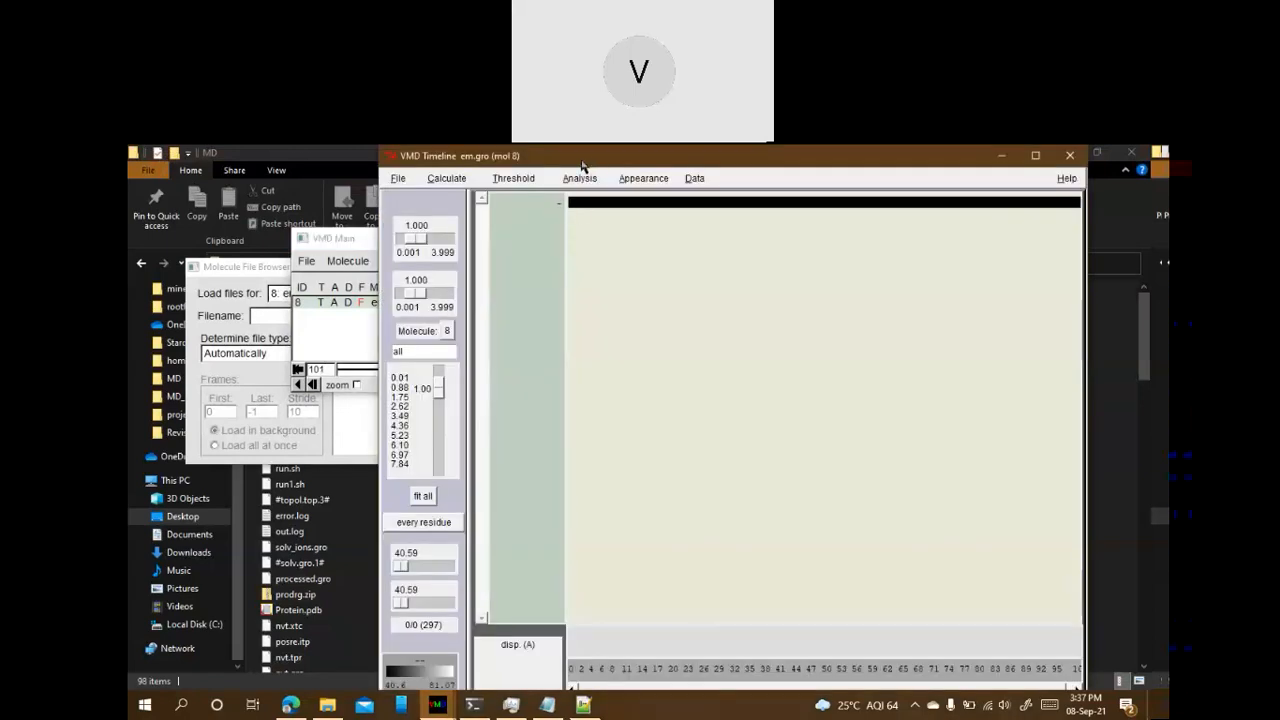
Start the secondary structure calculation for em.gro in the Timeline
left_click_drag(583, 165, 597, 178)
left_click(465, 195)
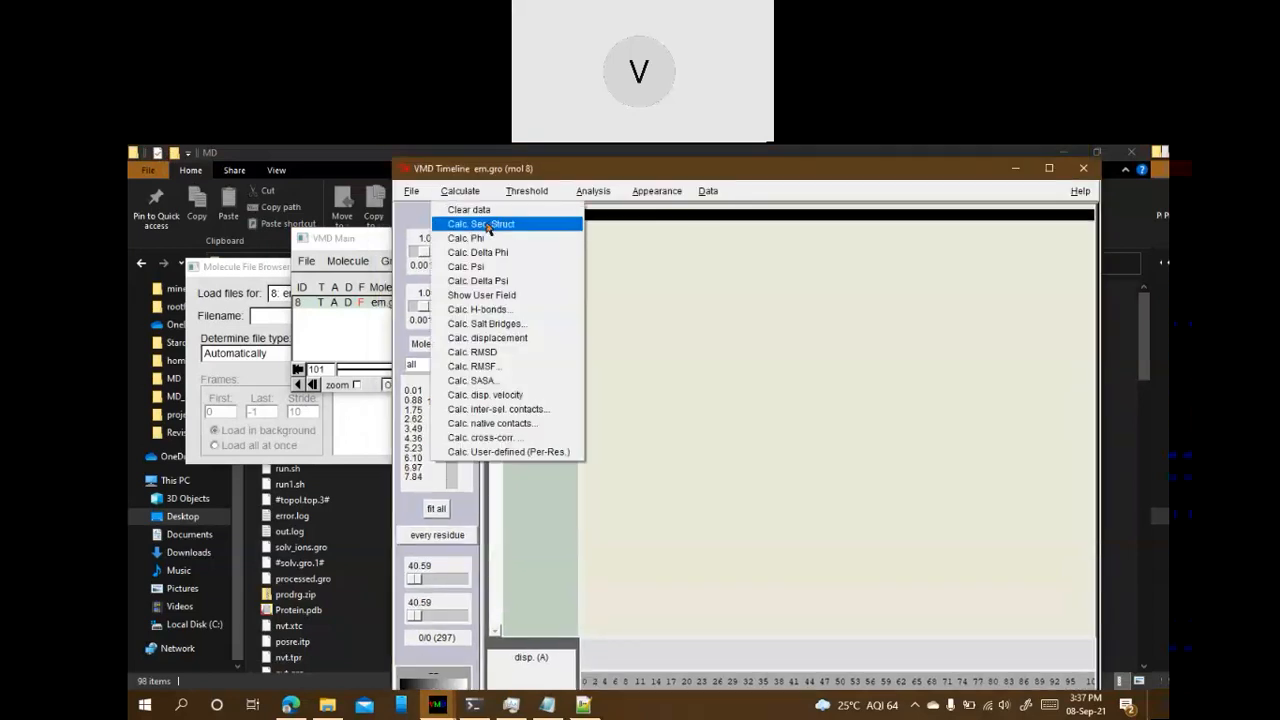
left_click(487, 225)
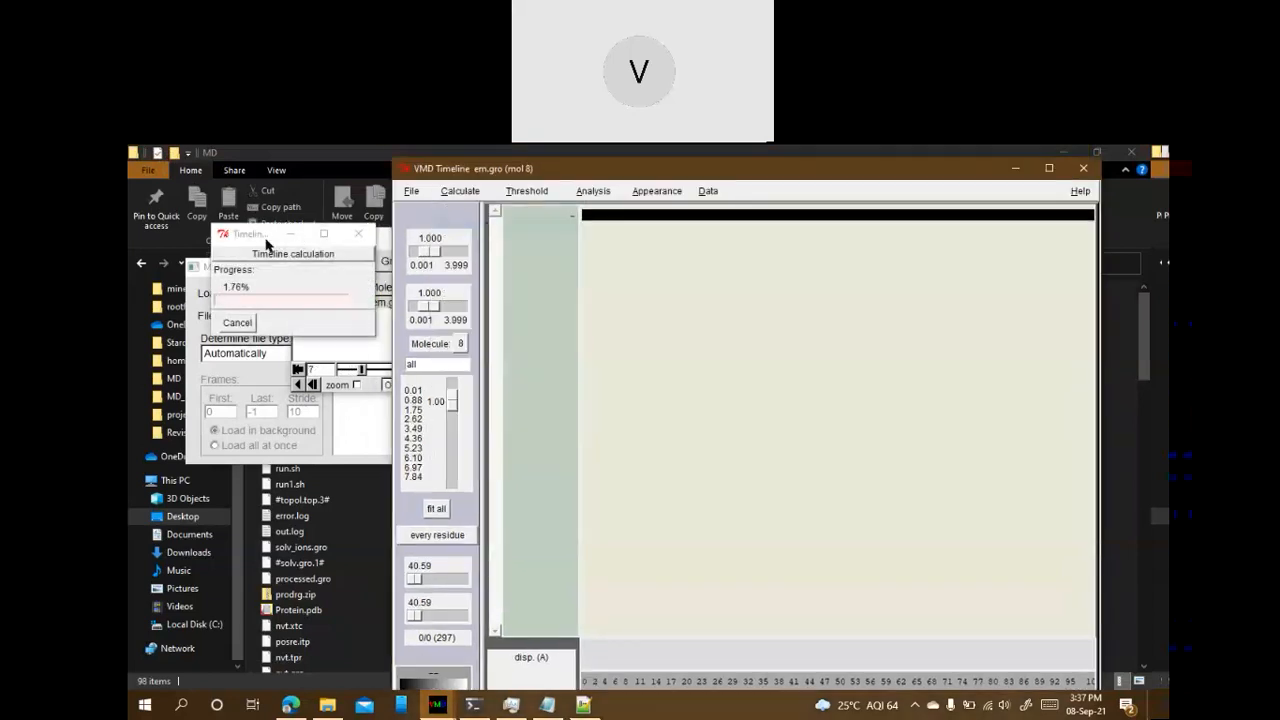
Maximize the secondary structure Timeline for em.gro and select residue 33 LEU at frame 52 in the plot
left_click_drag(237, 242, 244, 263)
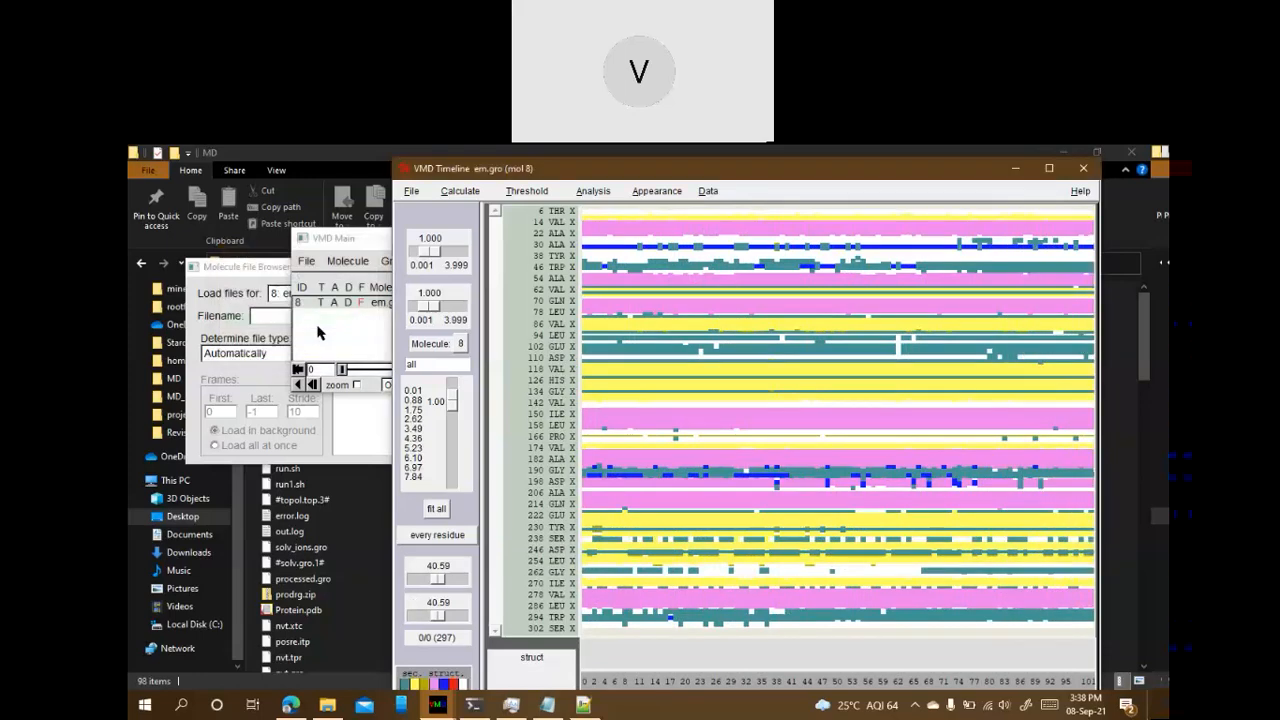
double_click(906, 176)
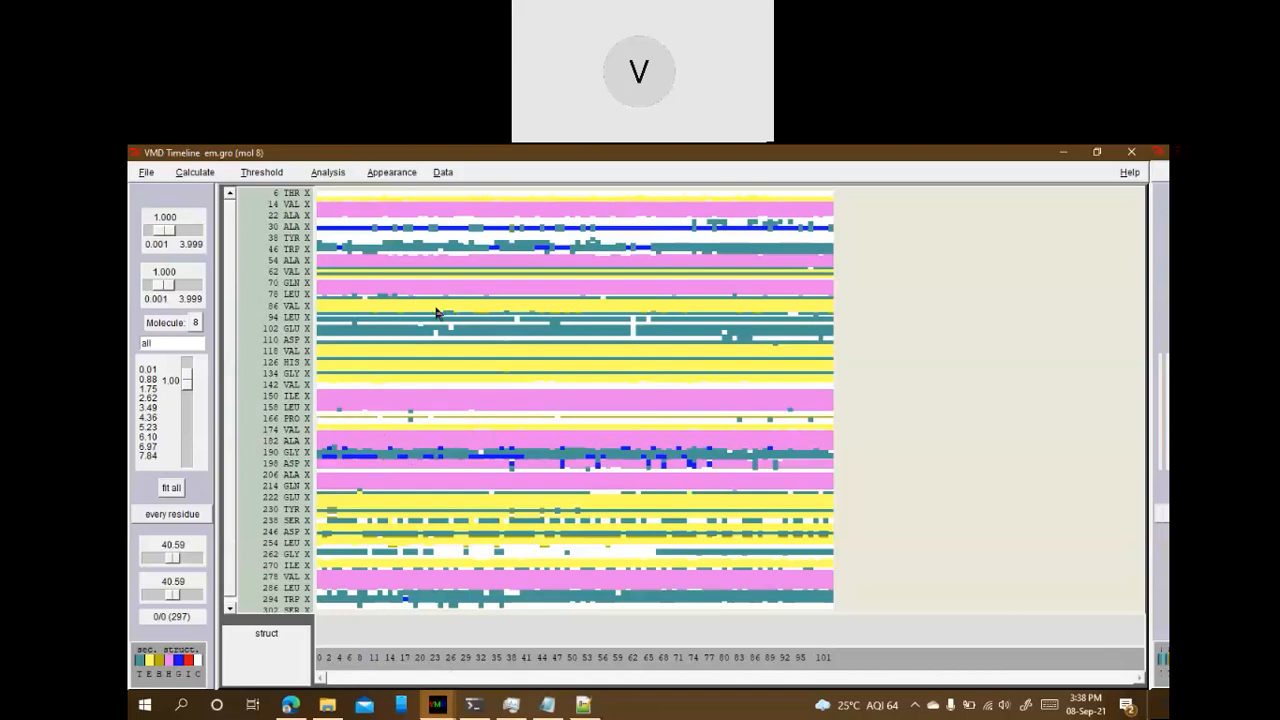
mouse_move(436, 704)
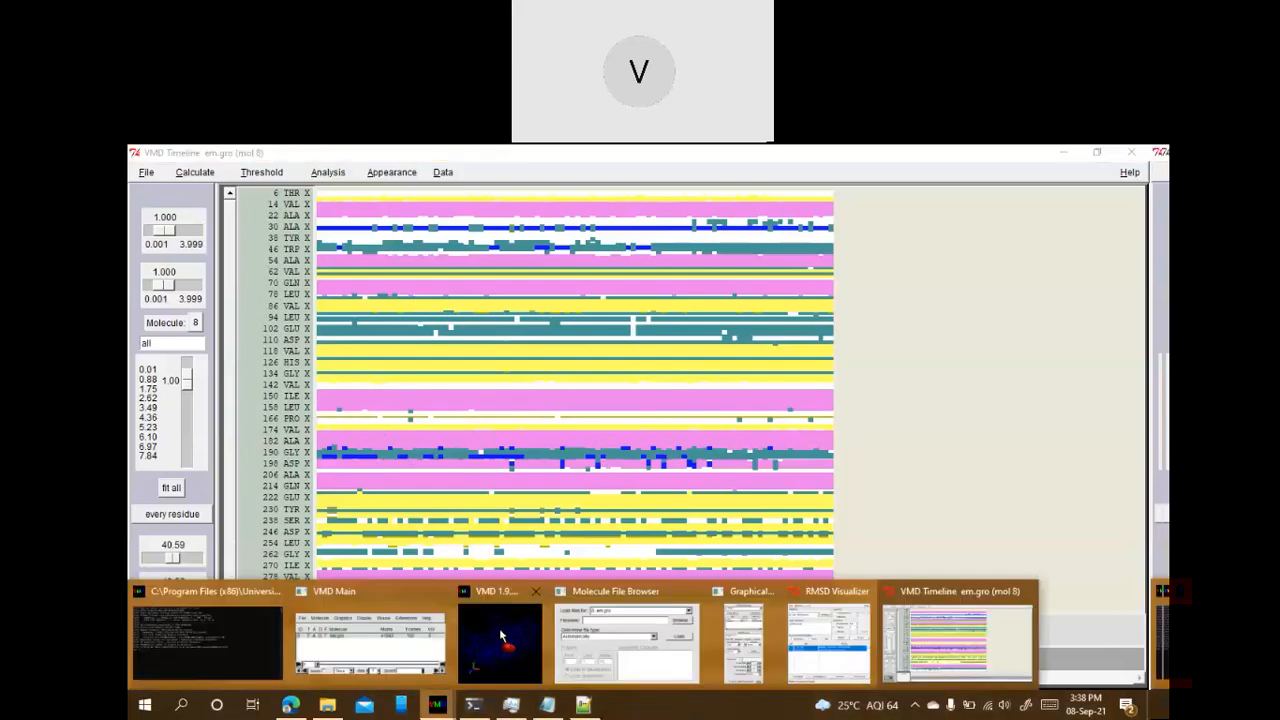
left_click(502, 636)
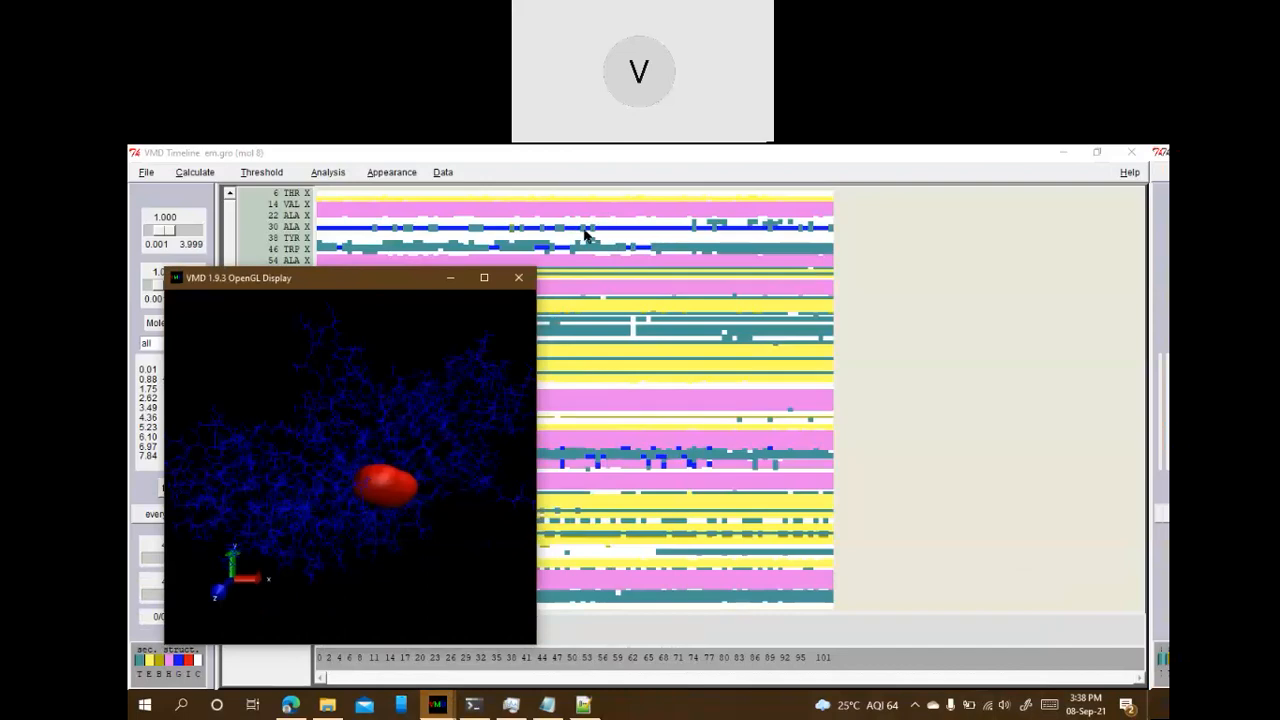
left_click(586, 233)
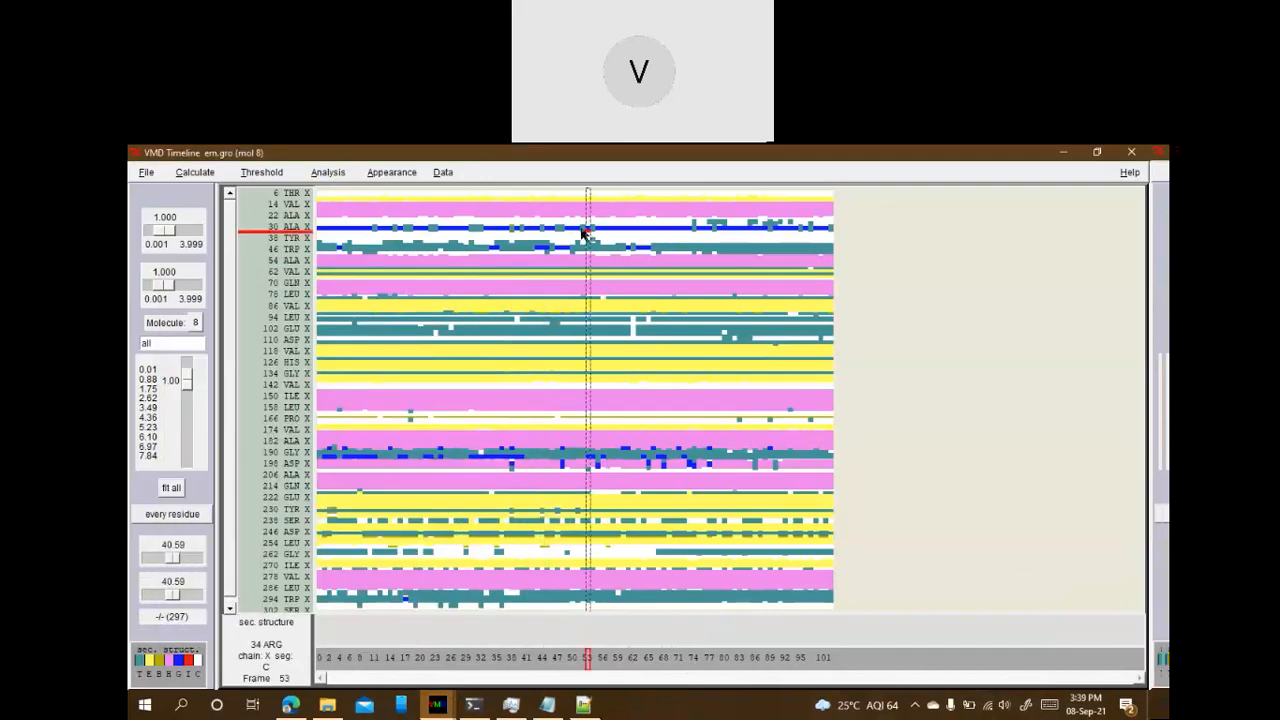
left_click(584, 230)
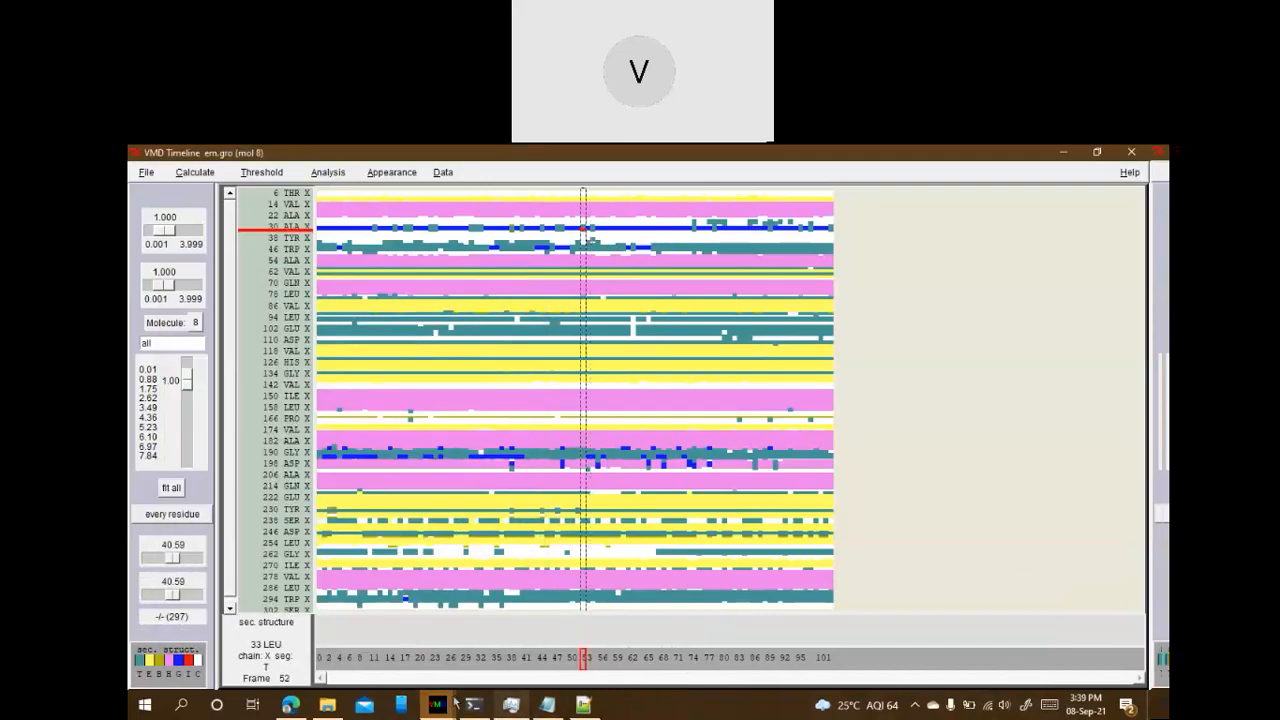
Bring up the OpenGL display and zoom in on the residue highlighted from the Timeline
mouse_move(436, 704)
left_click(500, 640)
scroll(382, 426, "up", 8)
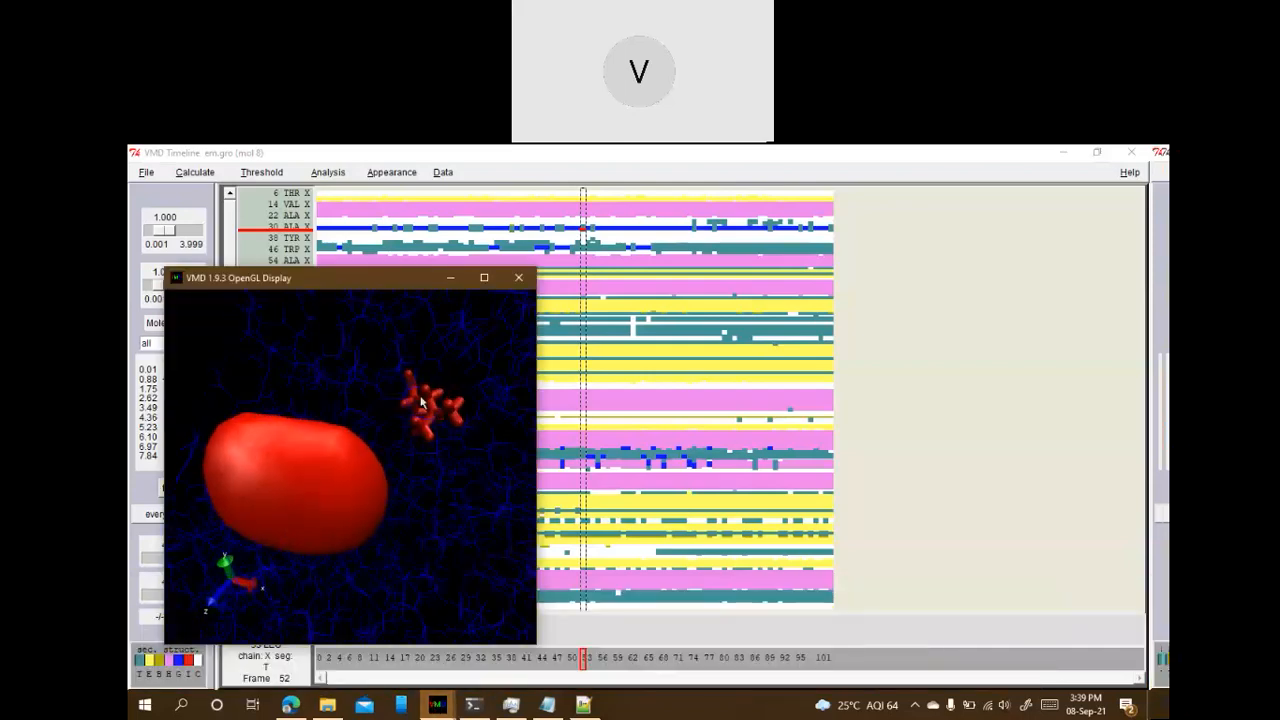
Delete the QuickSurf representation of resname UNL from em.gro's graphical representations
left_click(436, 704)
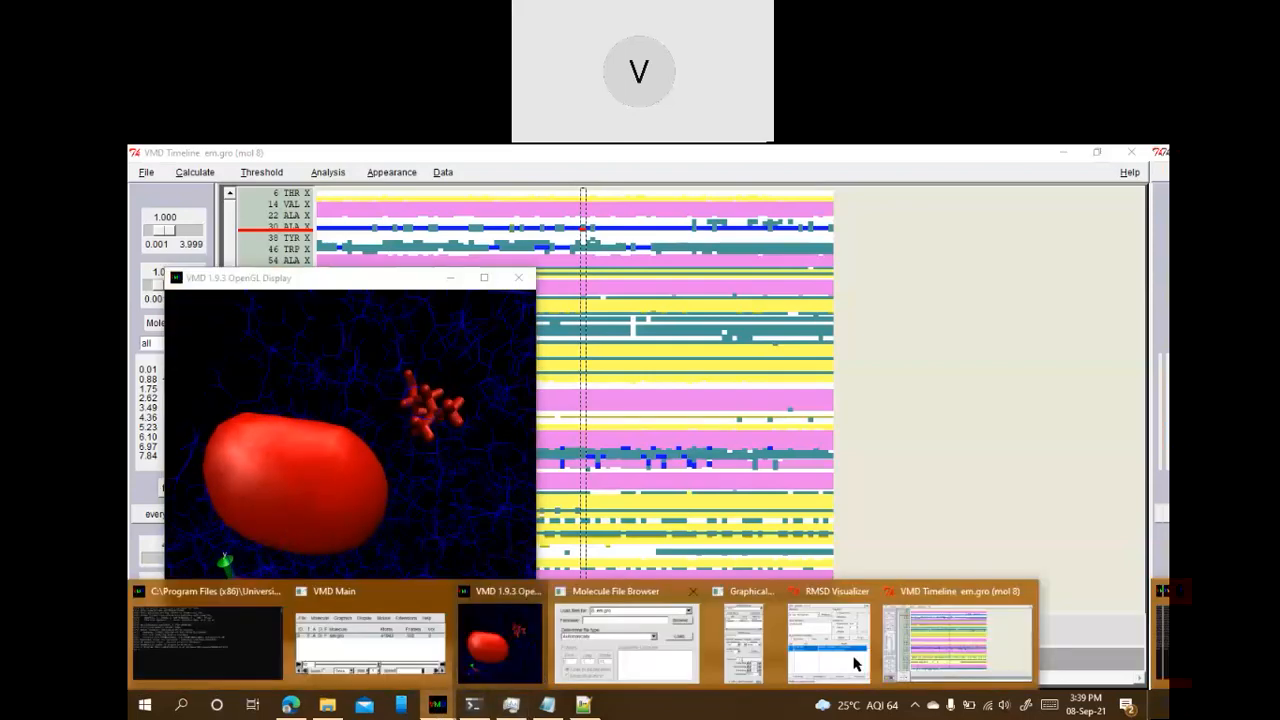
left_click(745, 640)
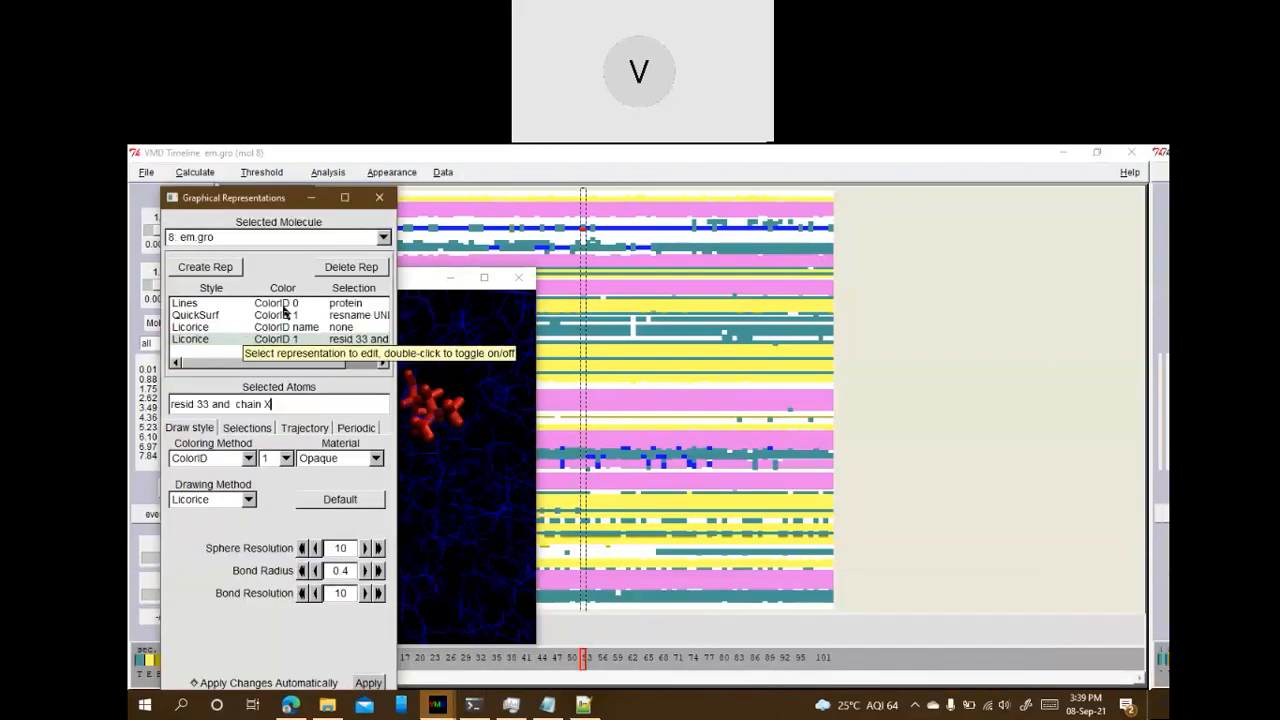
left_click(272, 319)
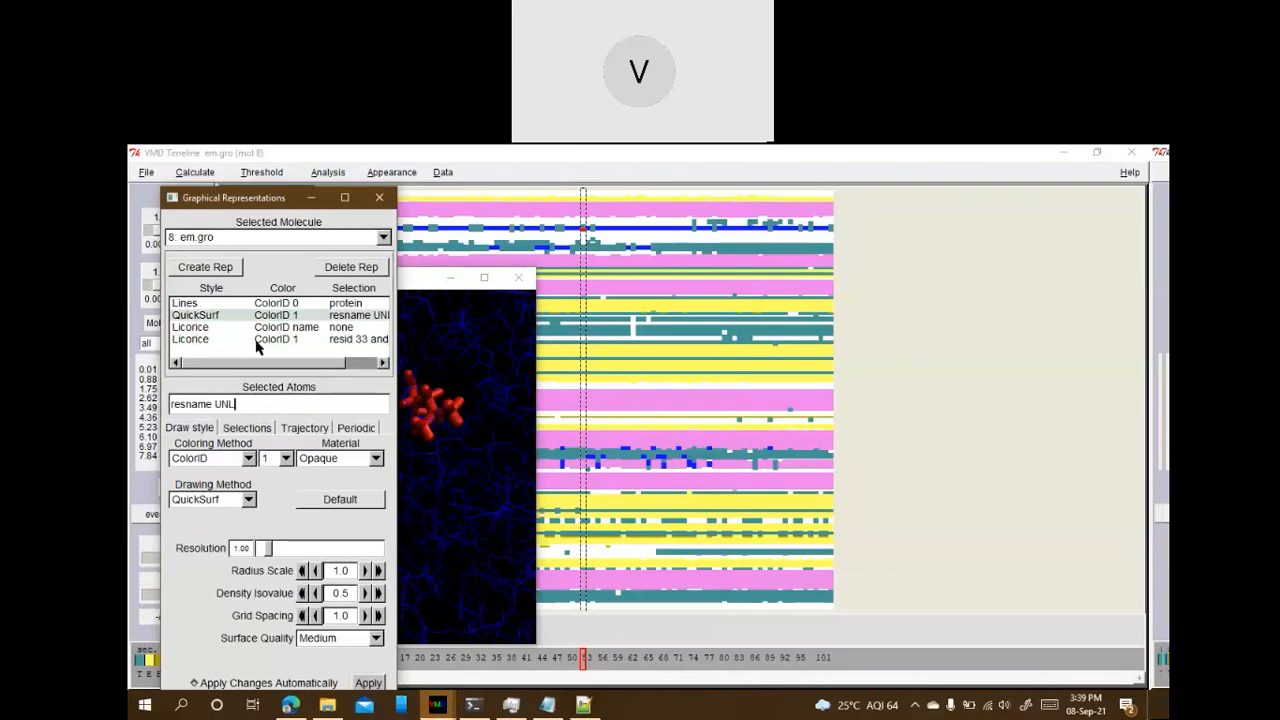
left_click(330, 270)
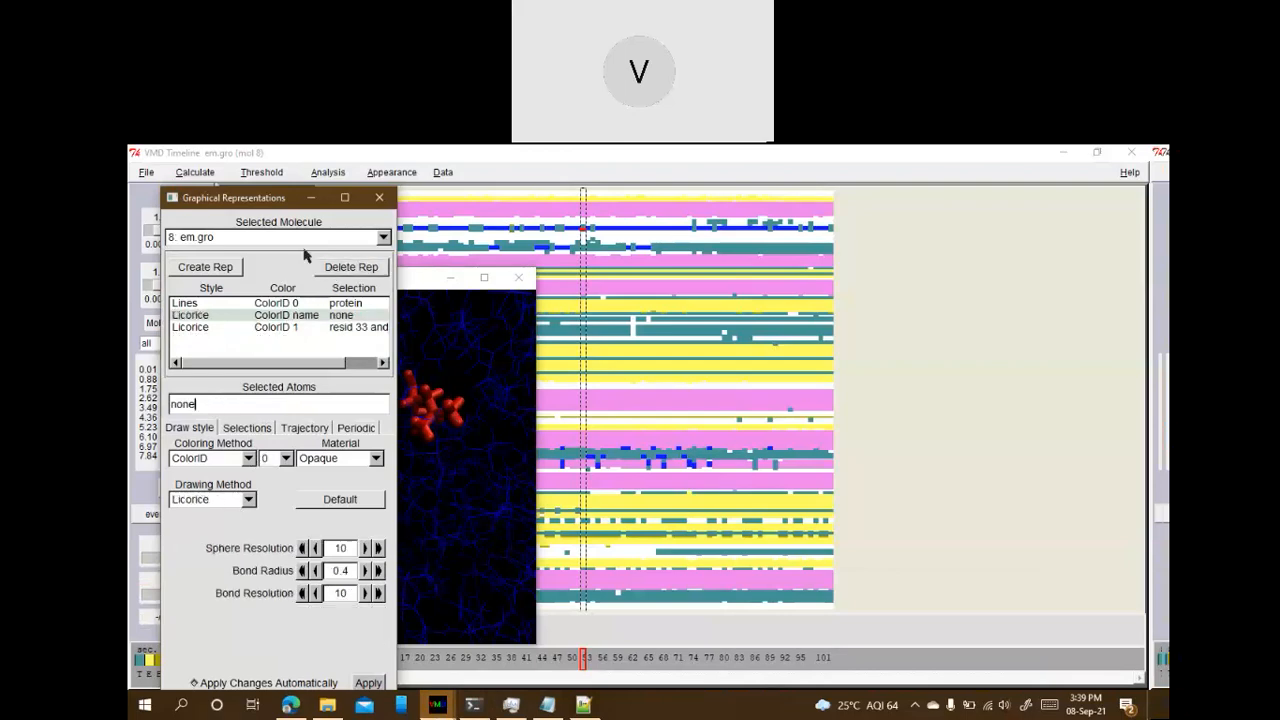
Color the protein representation by Secondary Structure and set its drawing method to Cartoon
left_click_drag(276, 206, 586, 175)
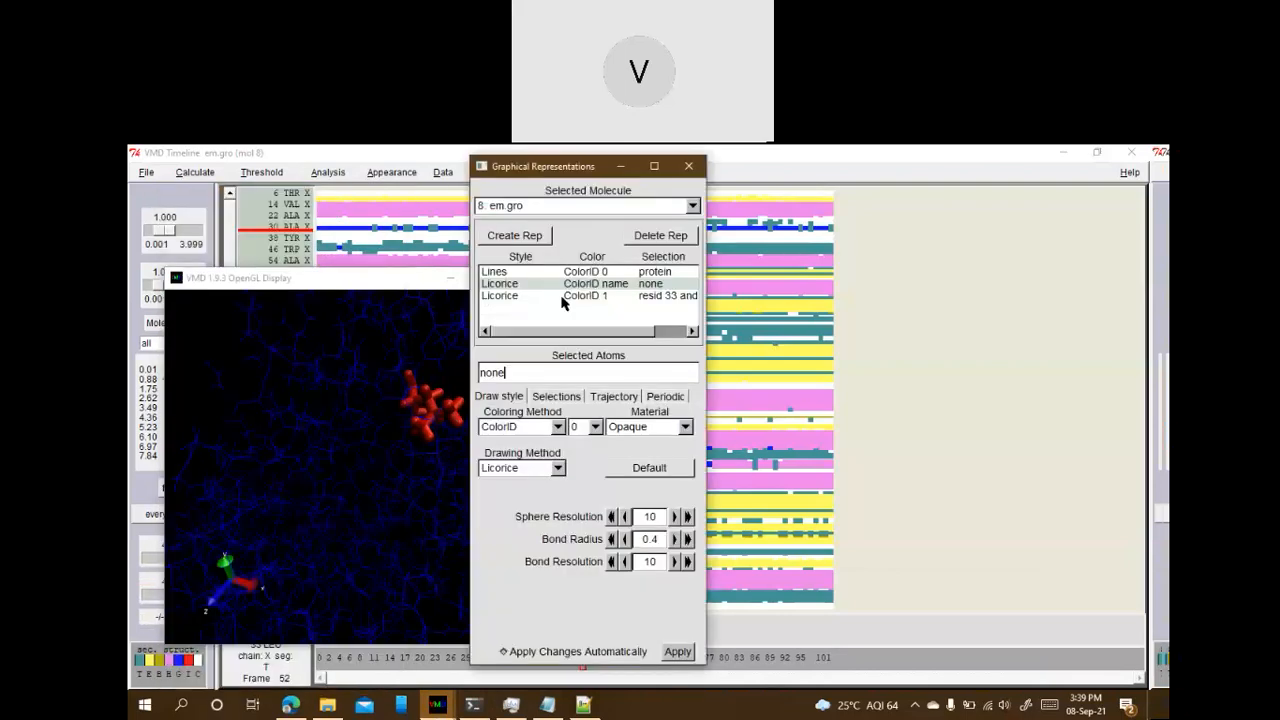
left_click(571, 274)
left_click(558, 427)
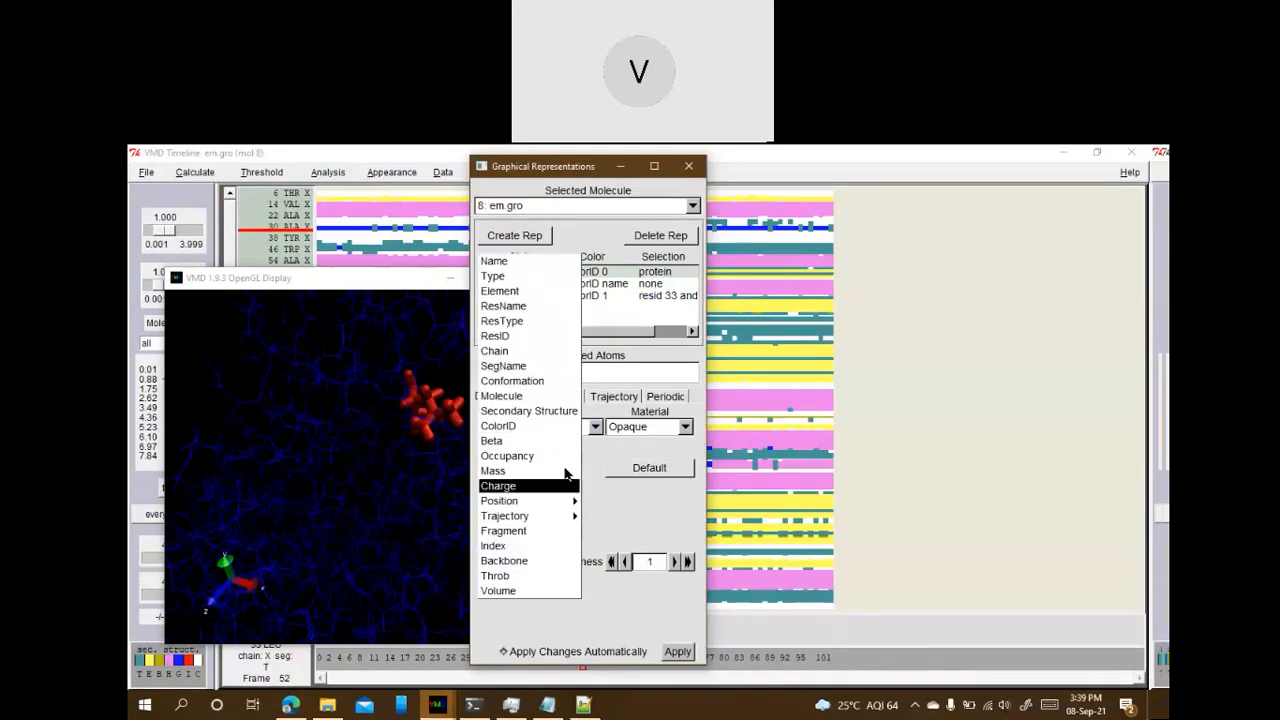
left_click(547, 411)
left_click(558, 468)
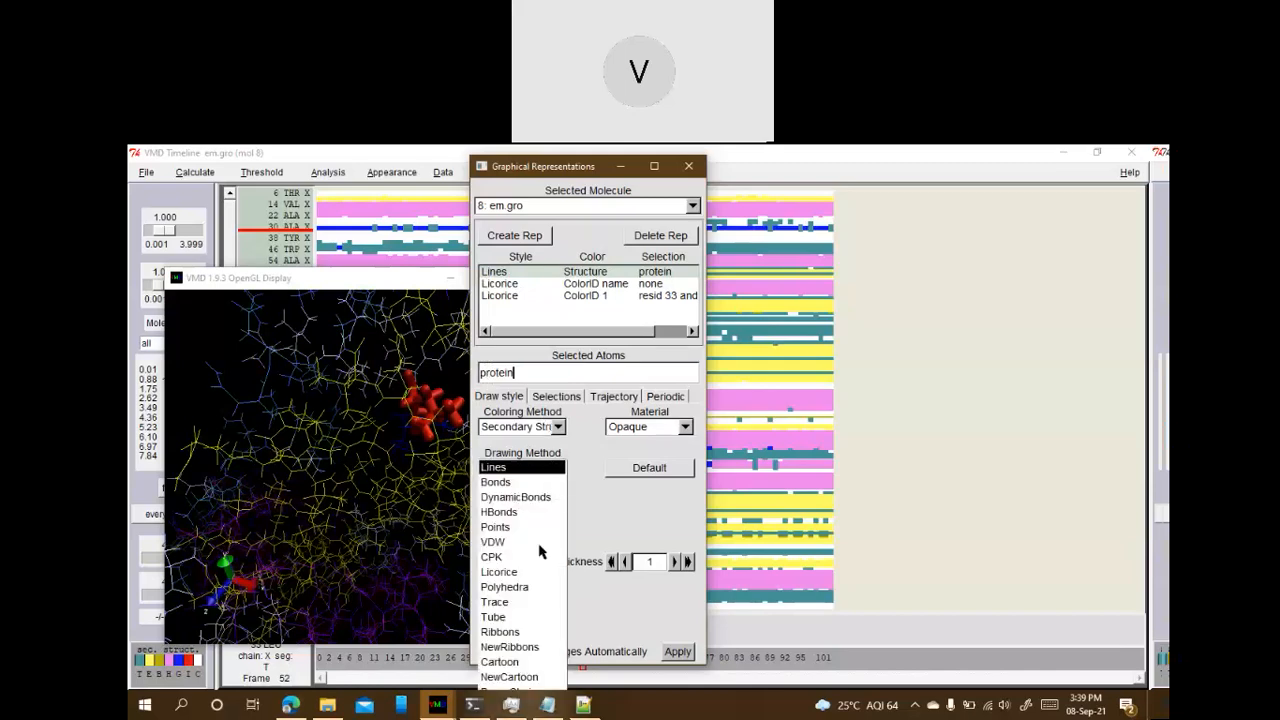
left_click(525, 664)
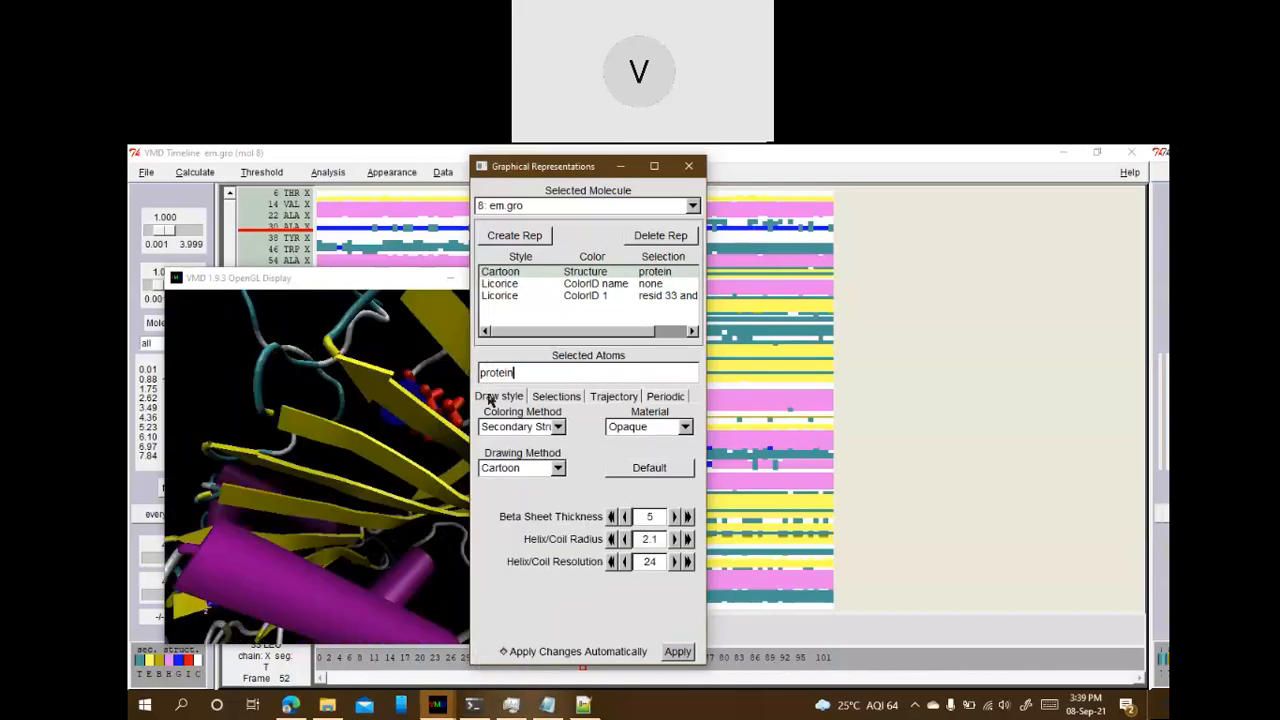
Maximize the OpenGL display and rotate the cartoon protein to examine the highlighted residue's surroundings
left_click_drag(576, 166, 752, 200)
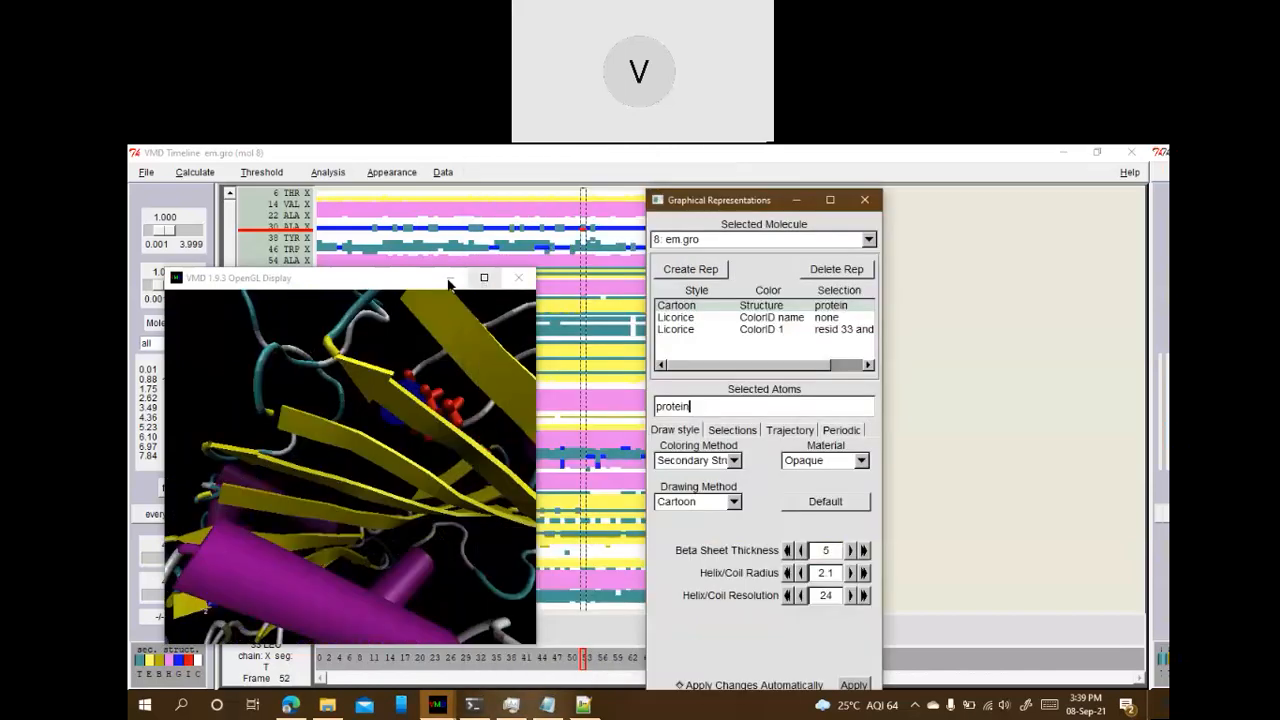
double_click(394, 280)
left_click_drag(546, 357, 837, 293)
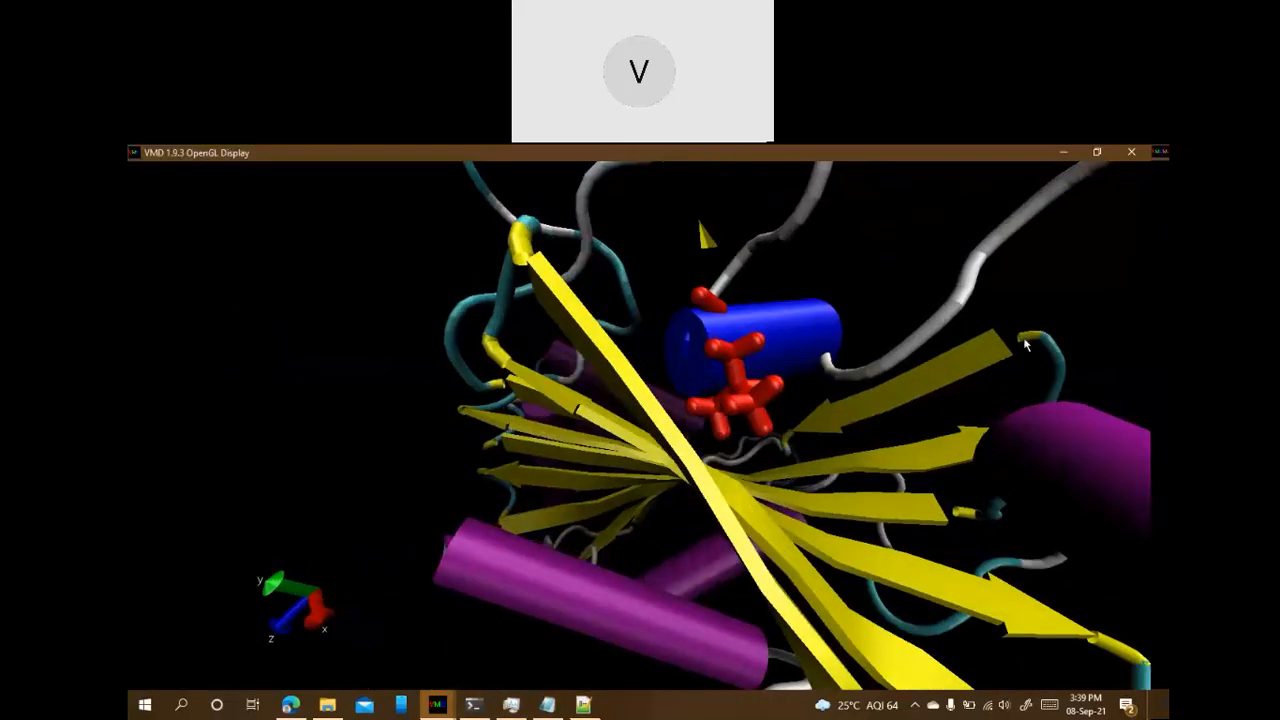
left_click_drag(1025, 345, 629, 598)
Restore the Timeline to a smaller window and arrange it with the OpenGL display to compare other picked residues and frames with the structure
left_click(437, 705)
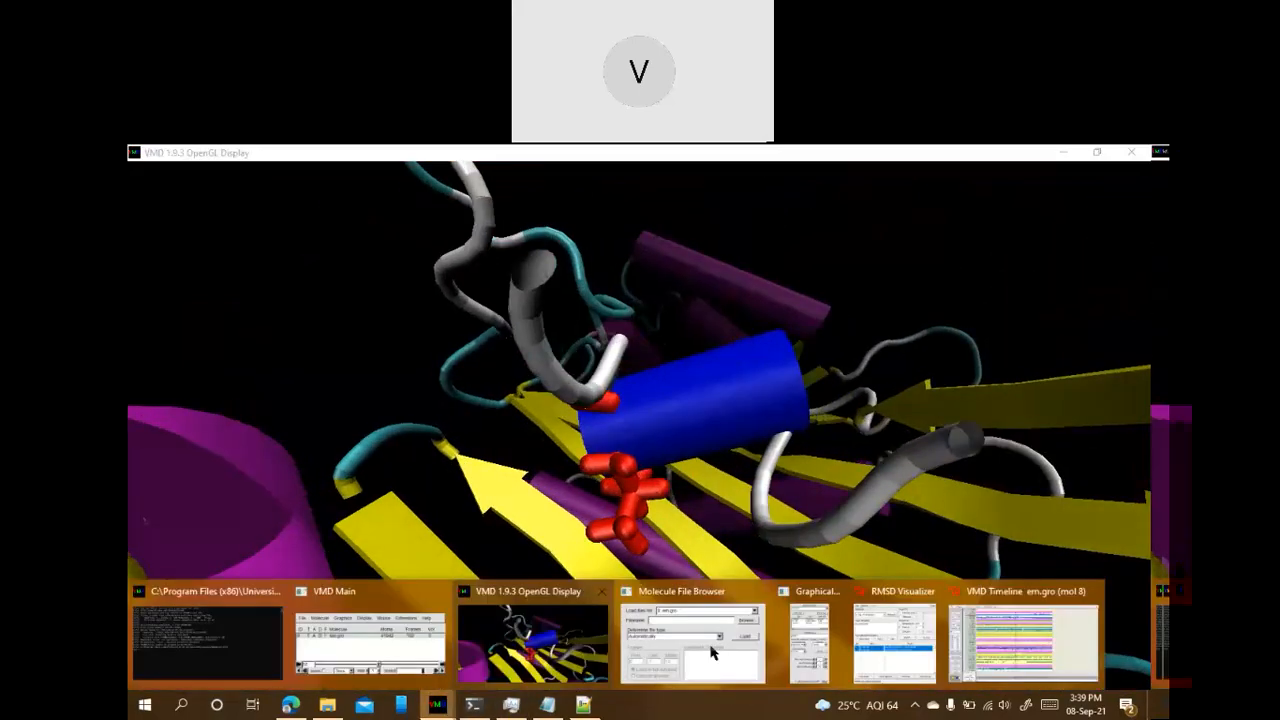
left_click(983, 662)
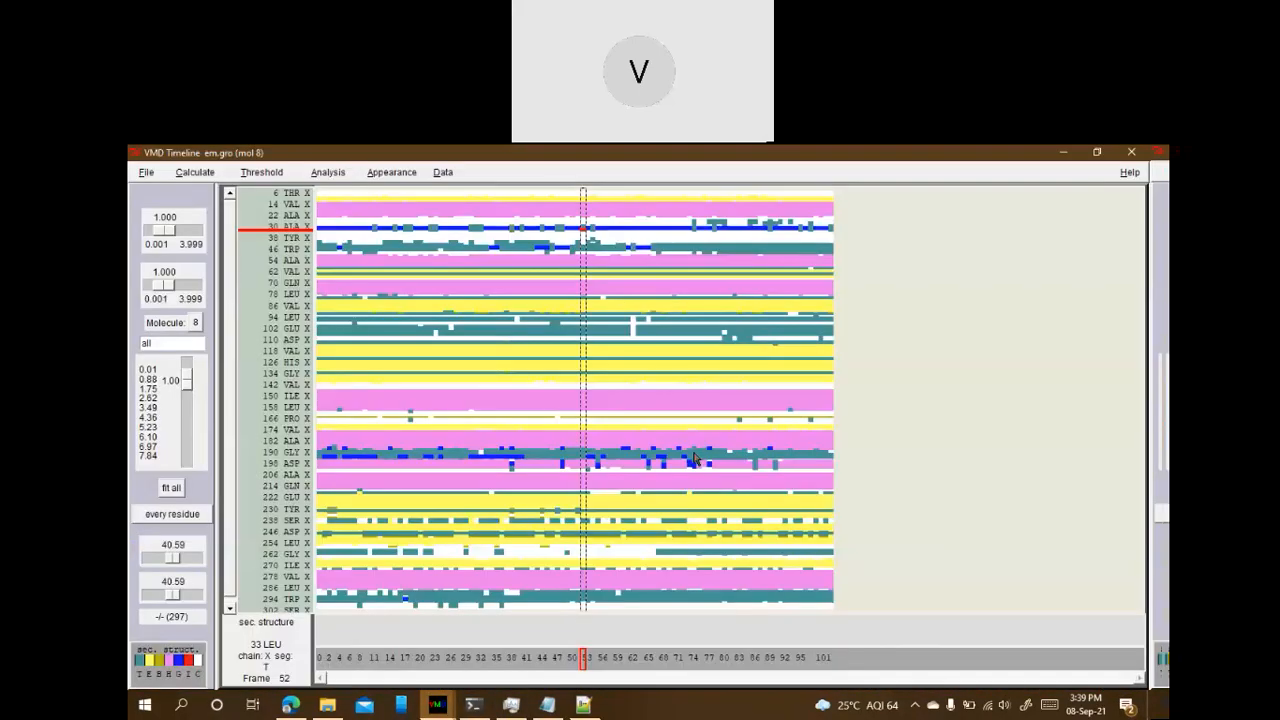
double_click(673, 154)
left_click(706, 454)
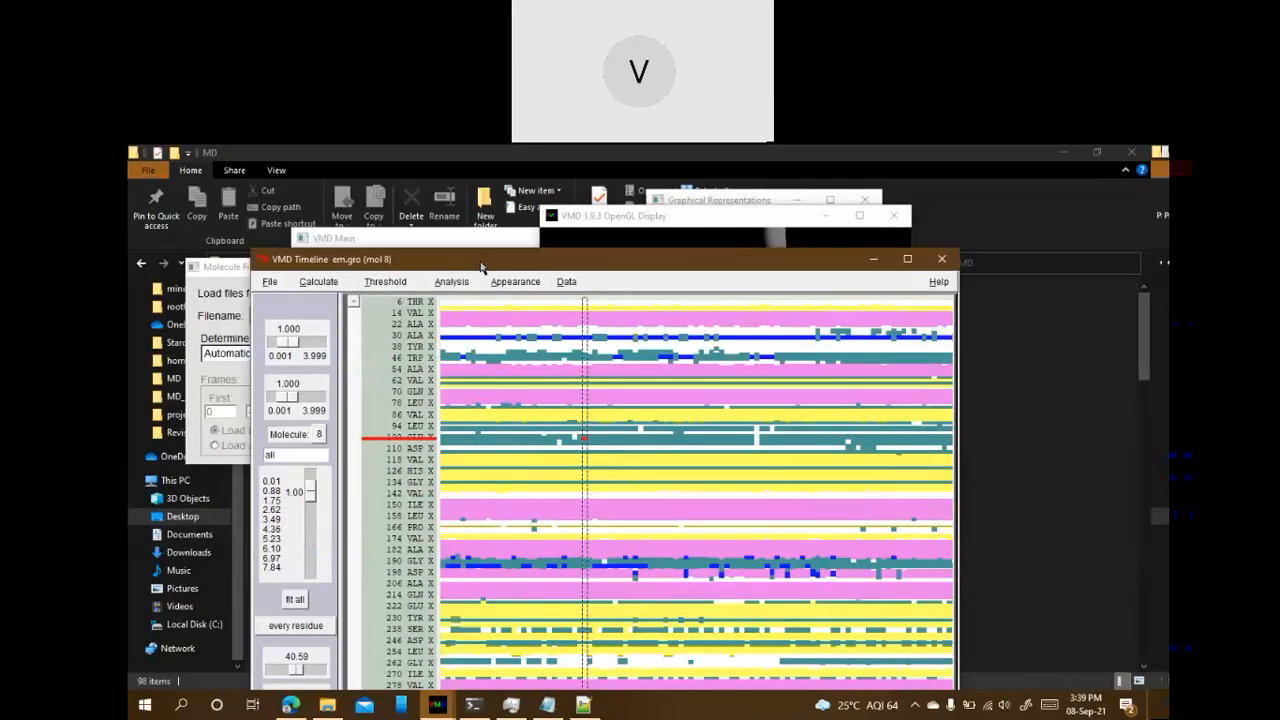
left_click_drag(478, 266, 234, 246)
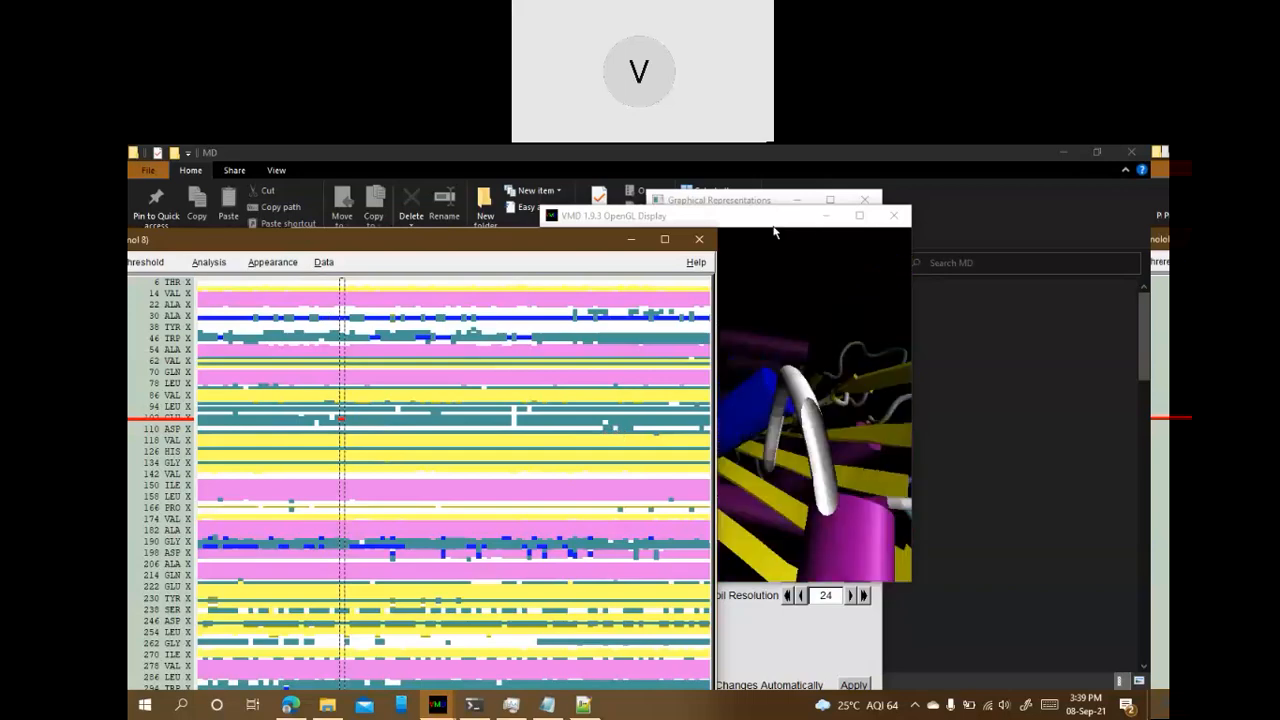
left_click_drag(768, 226, 800, 226)
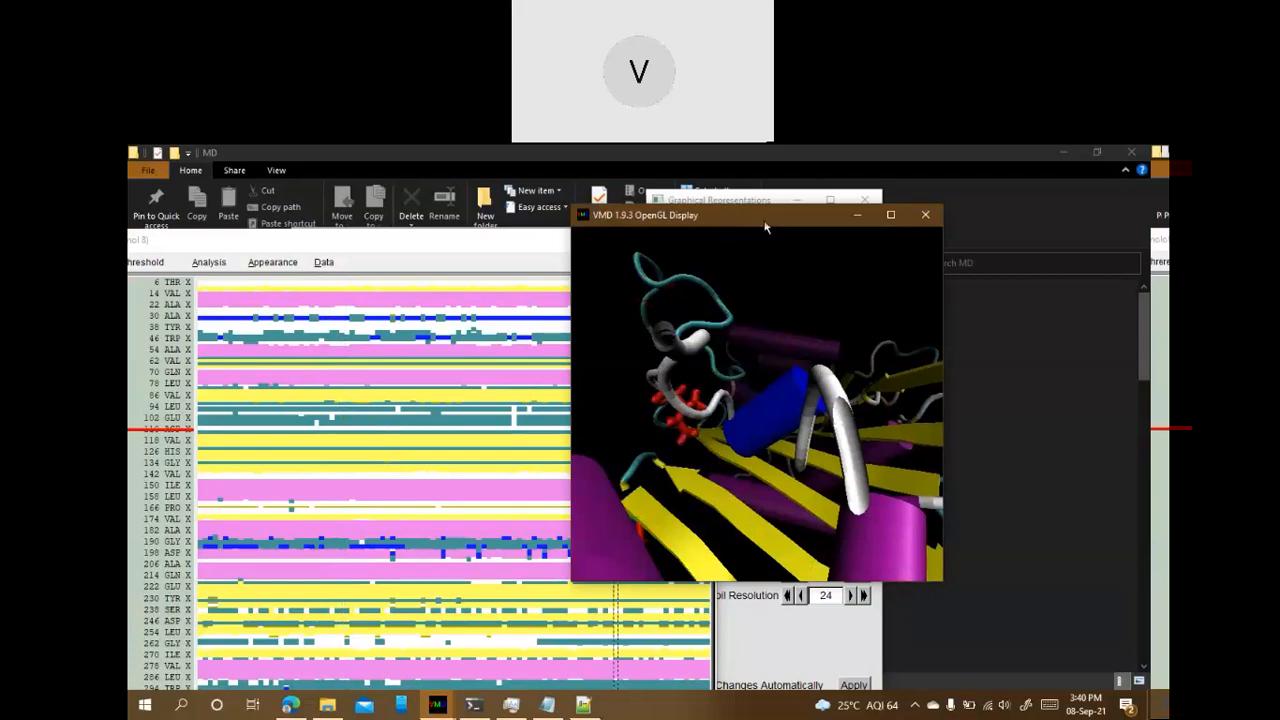
left_click_drag(770, 226, 728, 238)
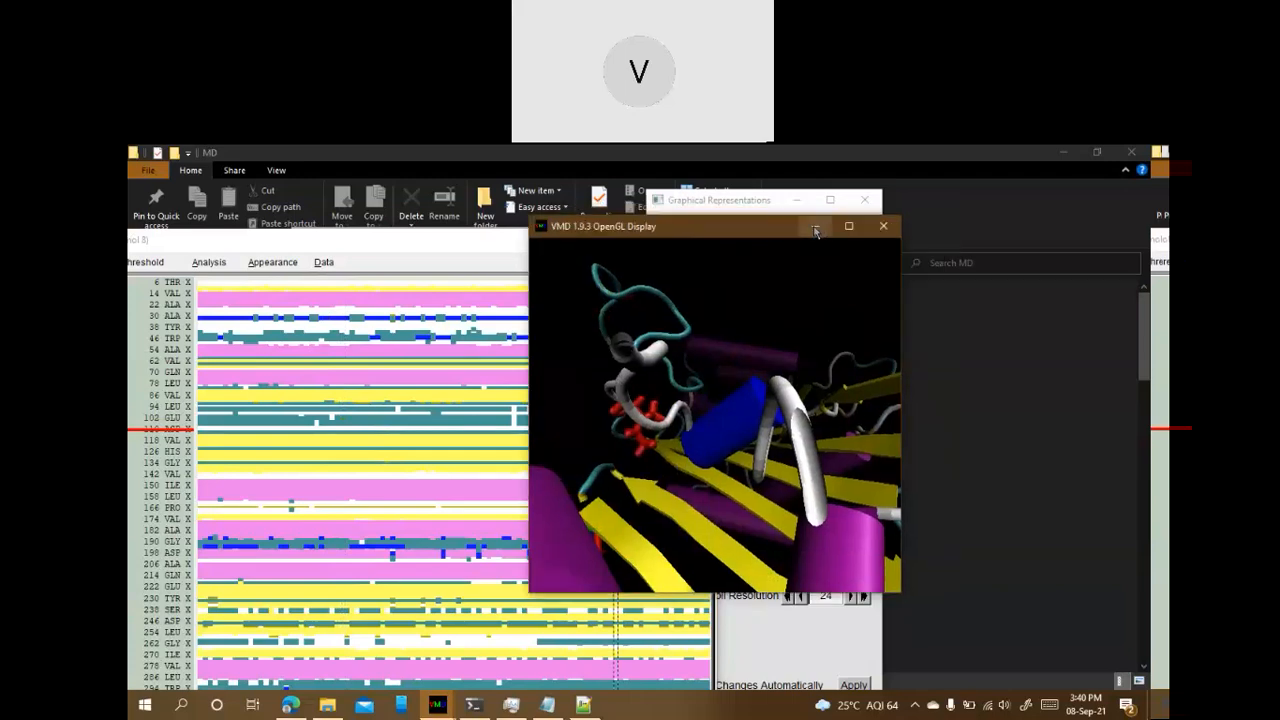
left_click_drag(311, 241, 371, 239)
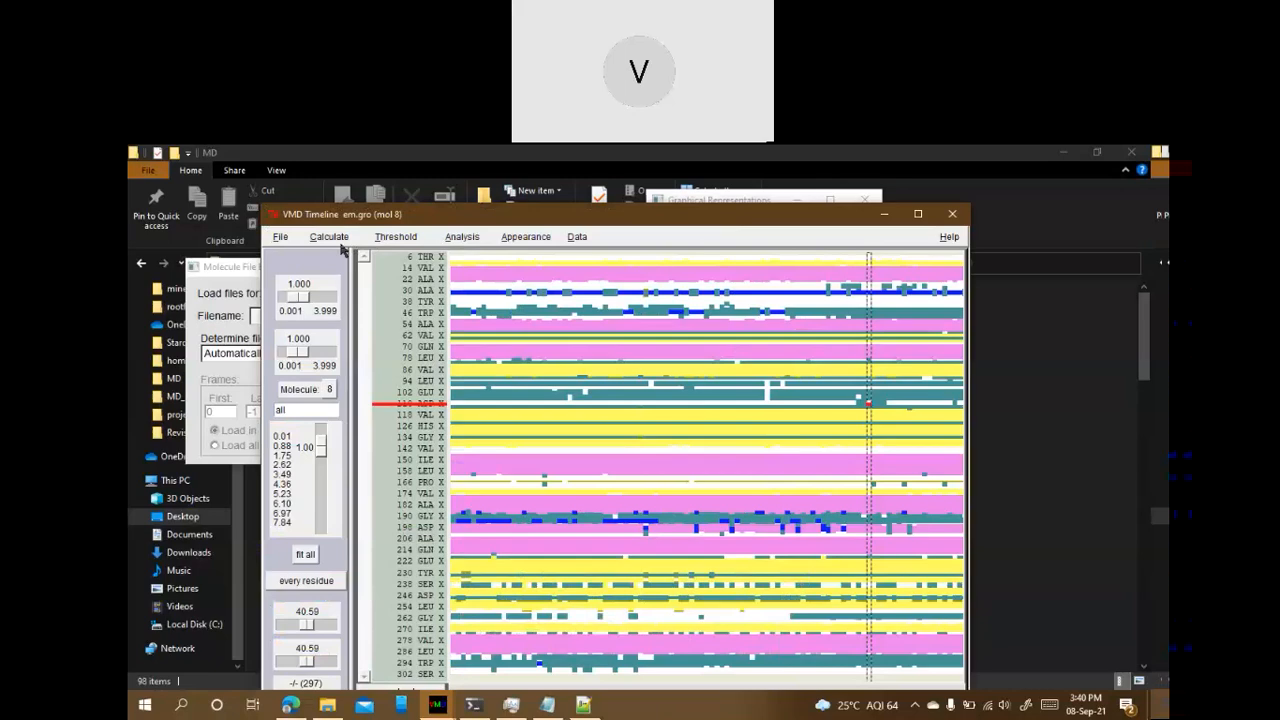
Review the calculations available in the Timeline and minimize its window
left_click(329, 236)
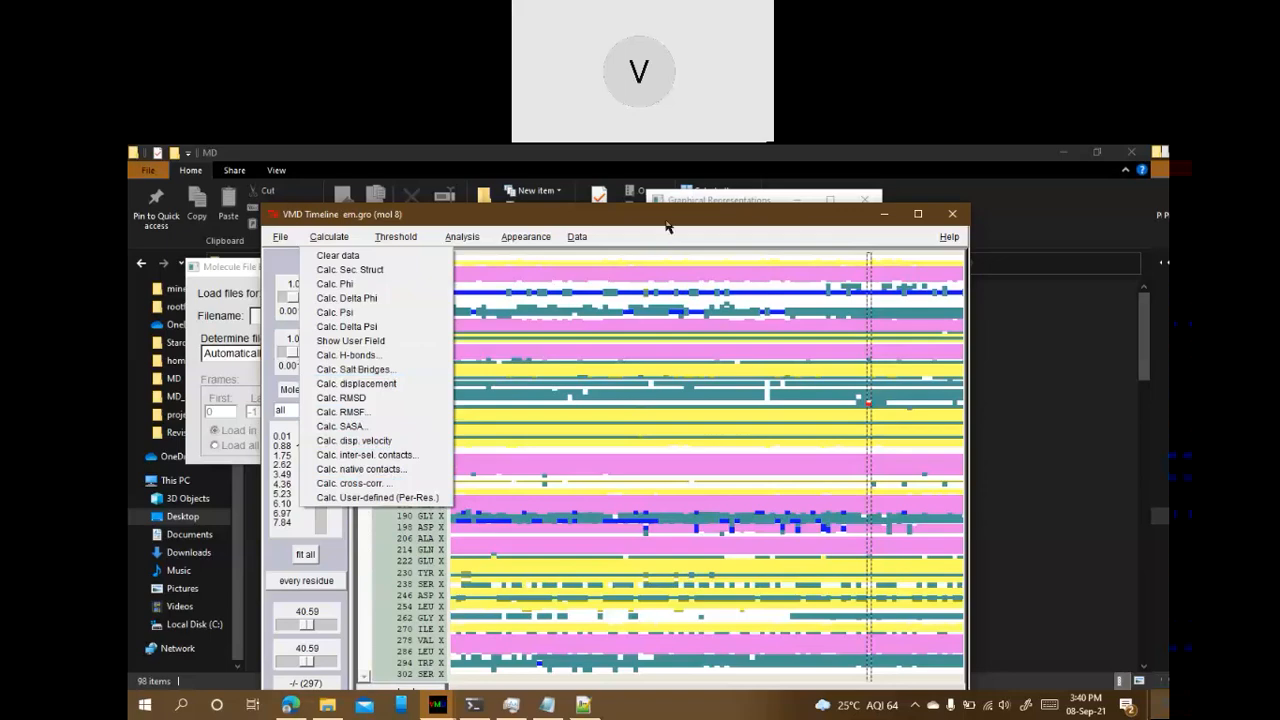
left_click_drag(667, 226, 645, 222)
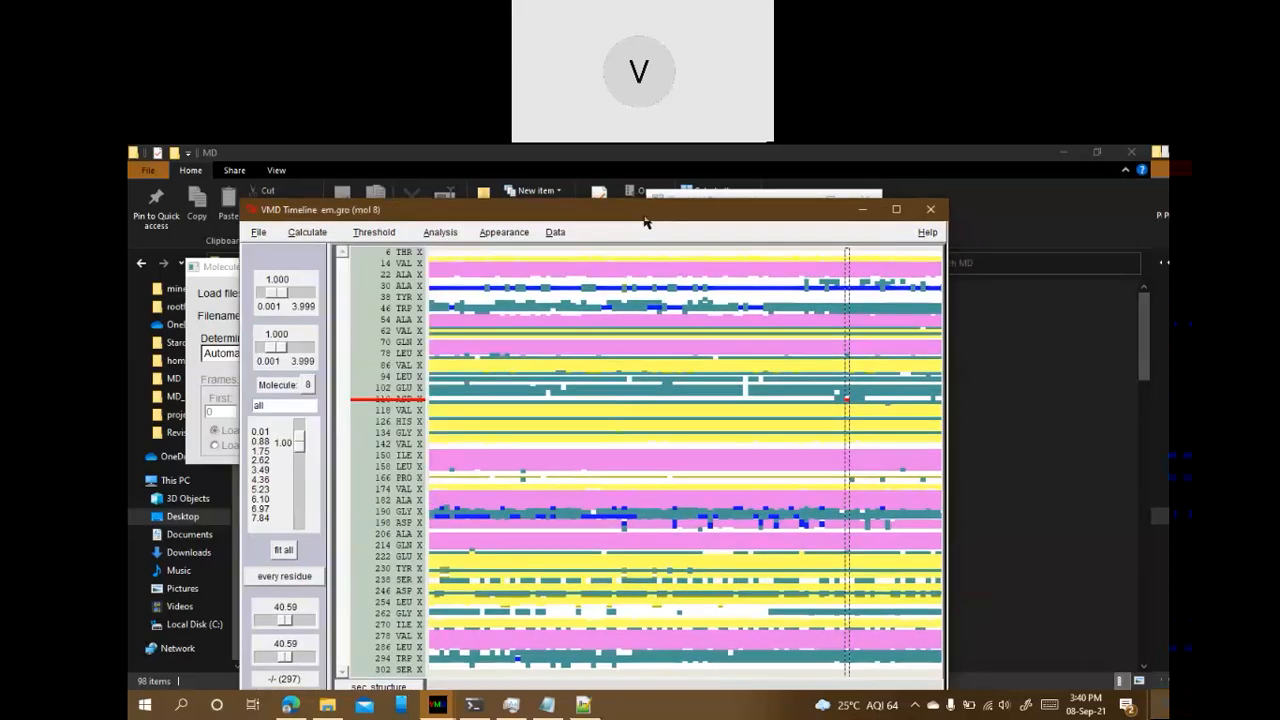
left_click(864, 216)
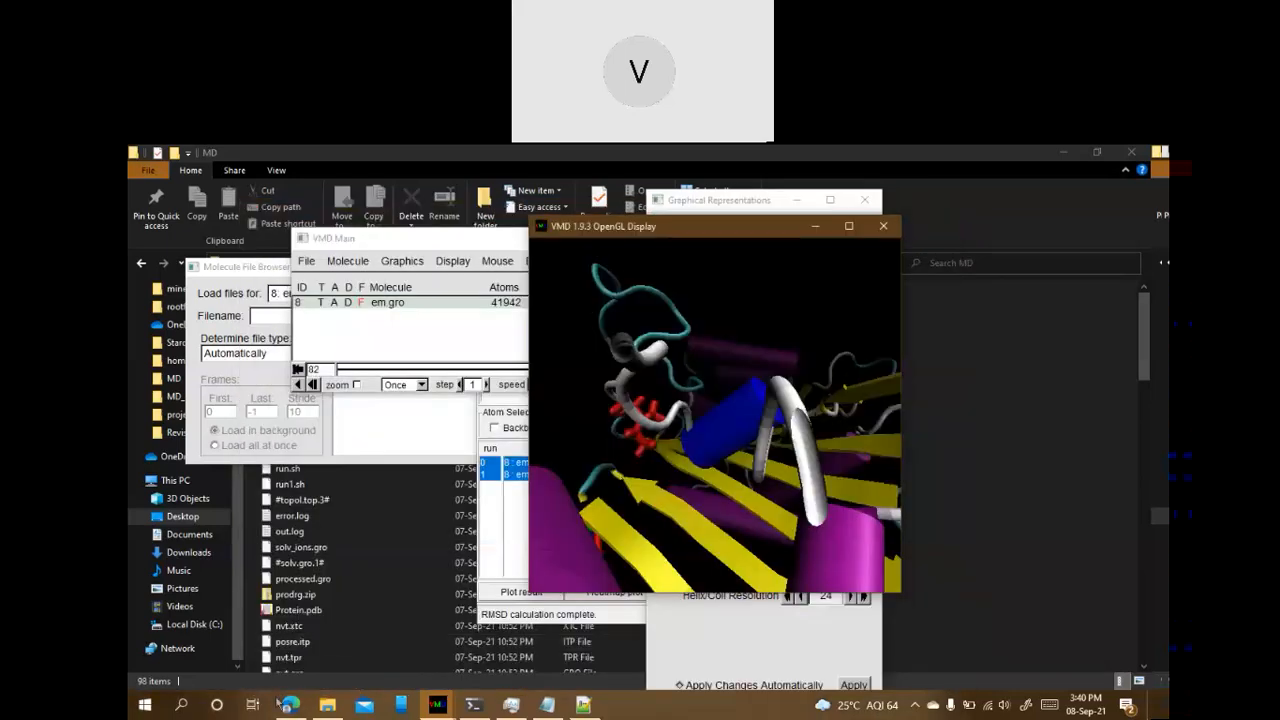
Switch to the Edge browser, open a new tab, and maximize the window
mouse_move(287, 705)
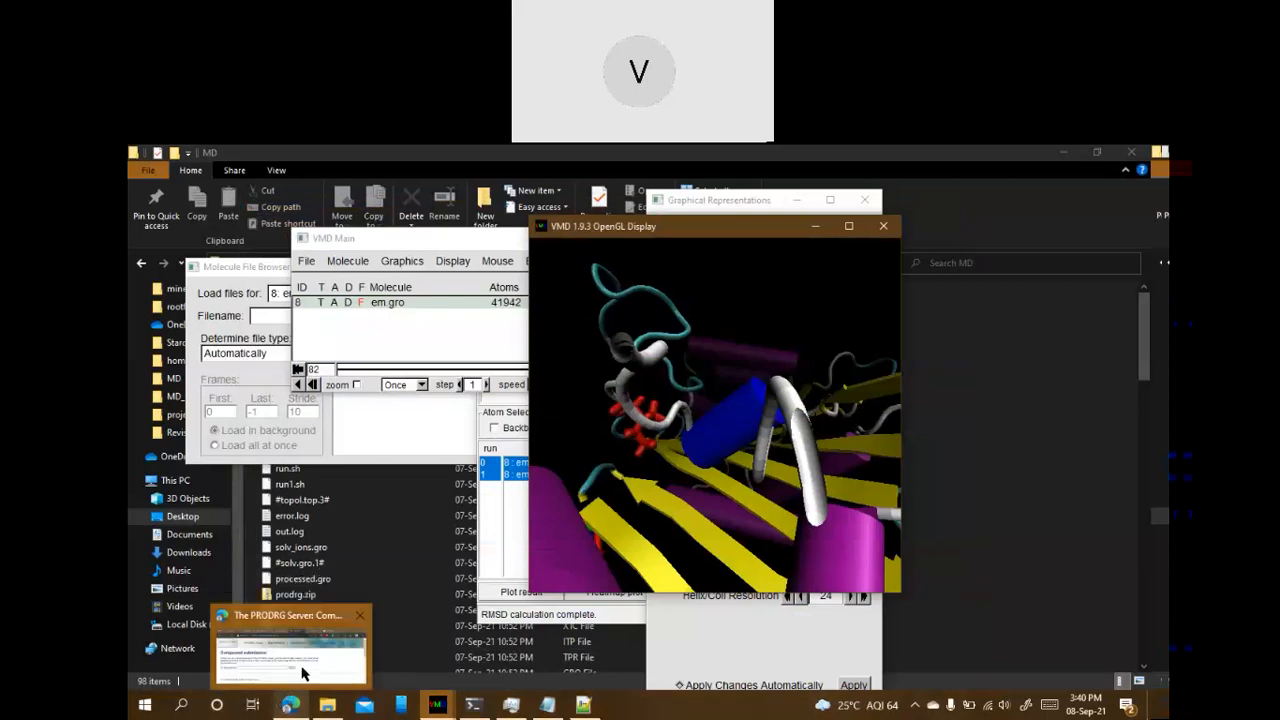
left_click(303, 673)
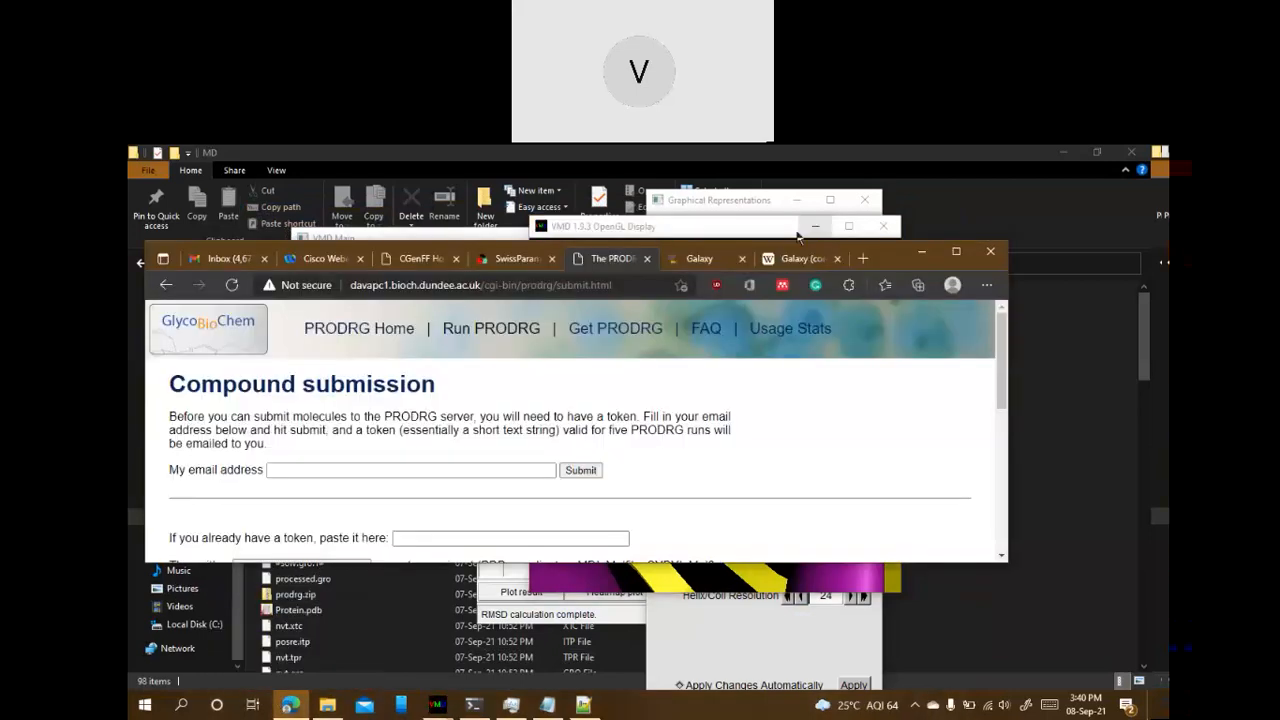
left_click(862, 258)
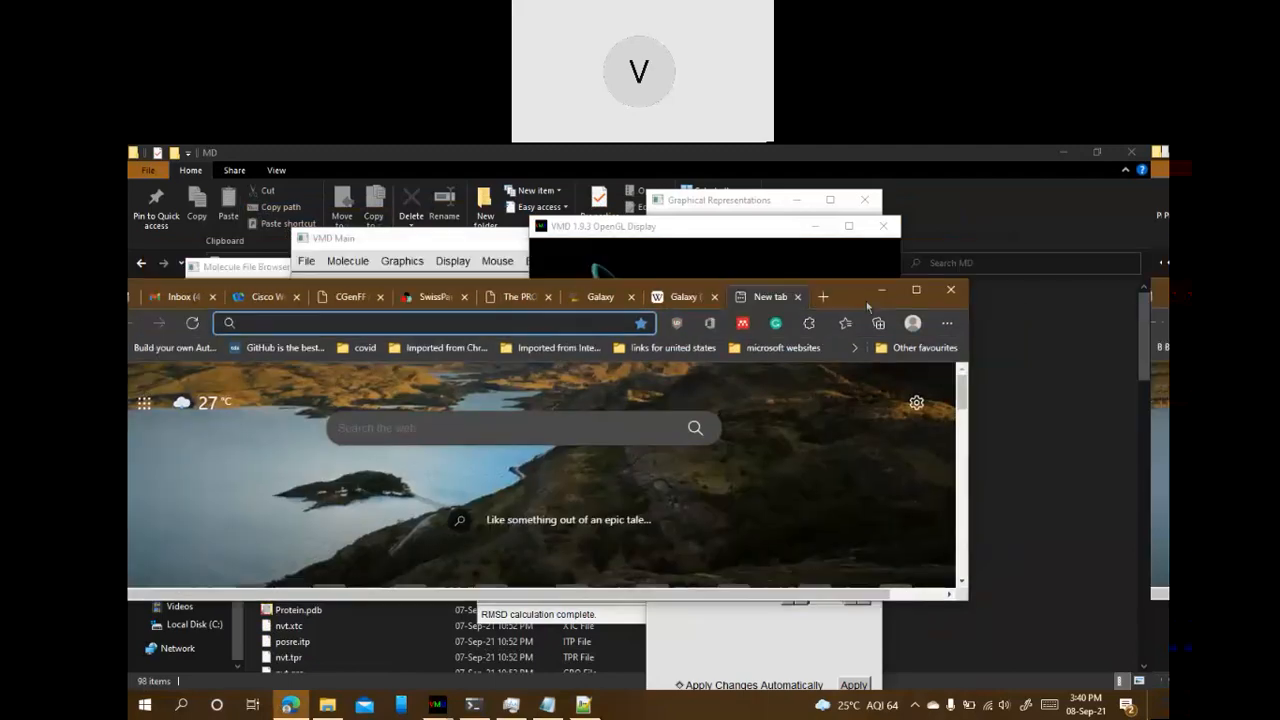
left_click_drag(890, 262, 866, 449)
left_click(871, 447)
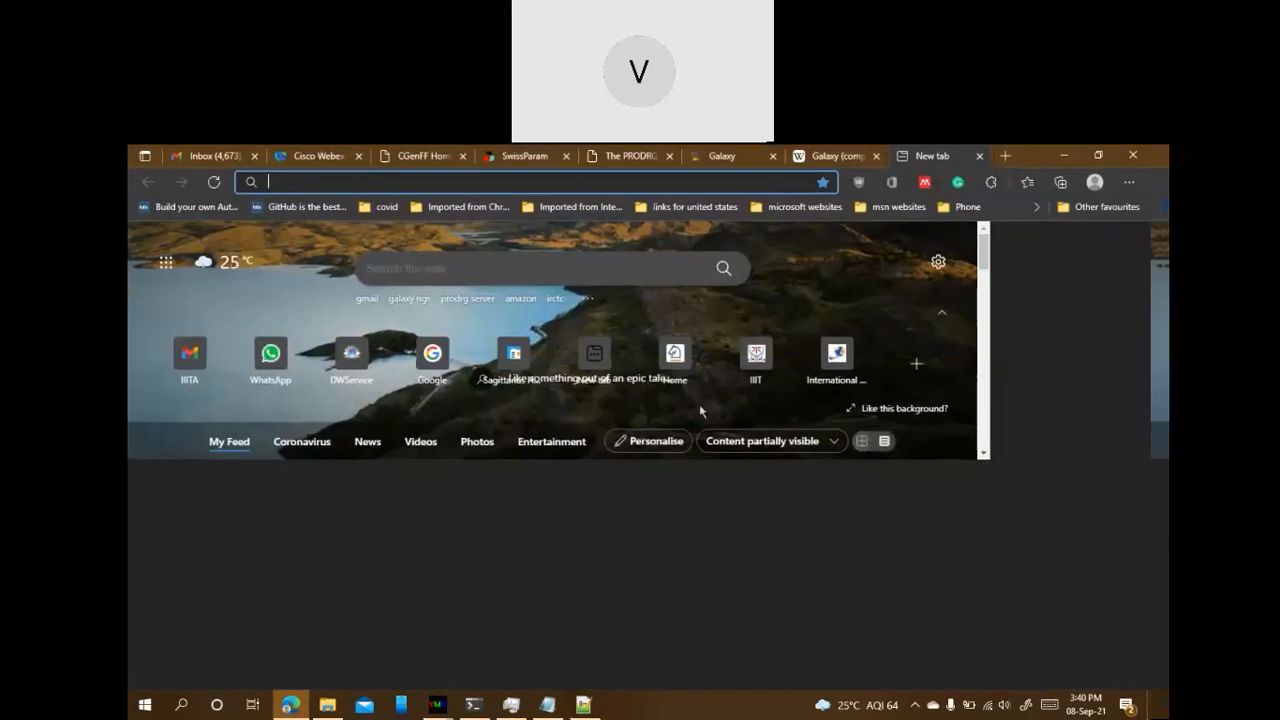
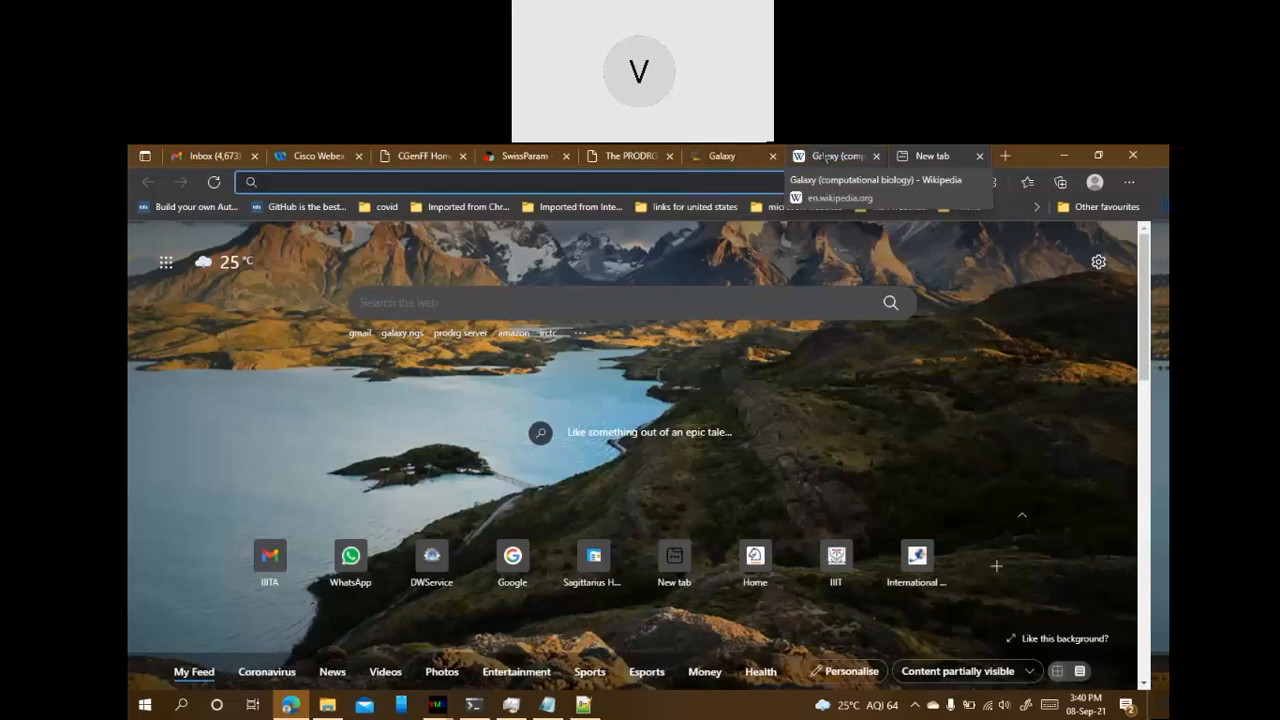
View the Galaxy (computational biology) Wikipedia article and Galaxy's Get PDB file tool, and return to the new tab
left_click(826, 157)
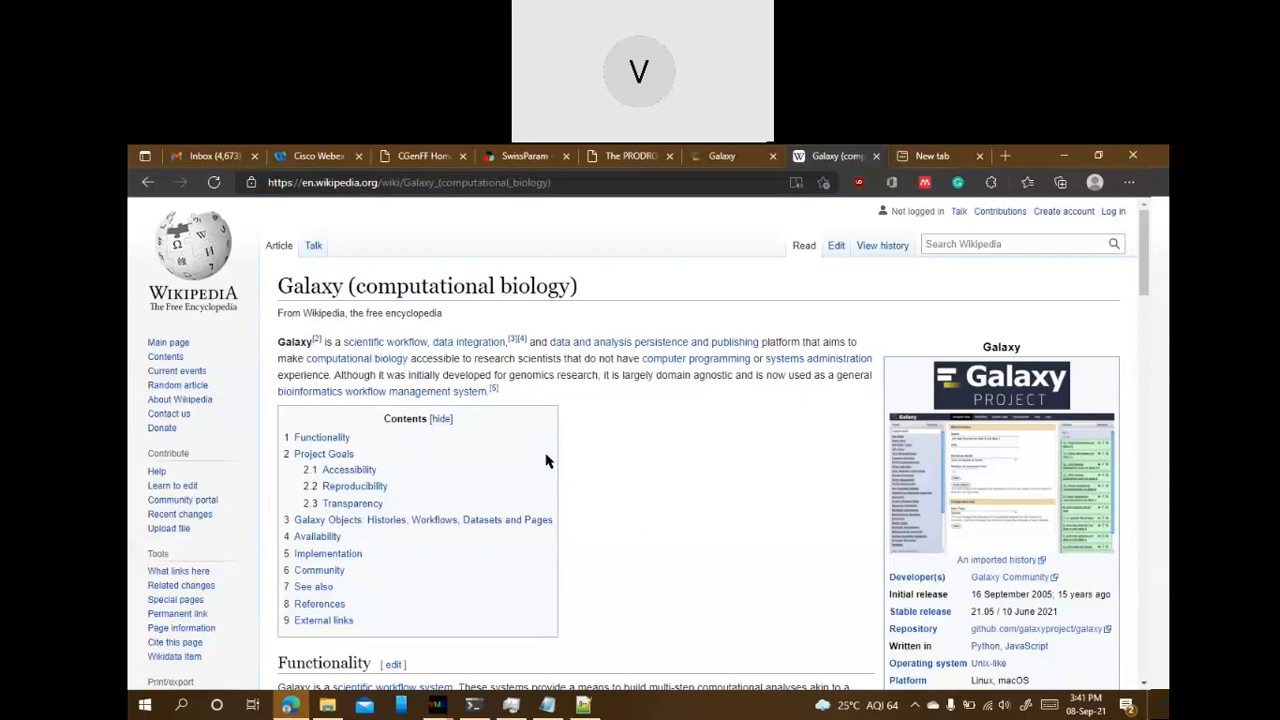
left_click(714, 160)
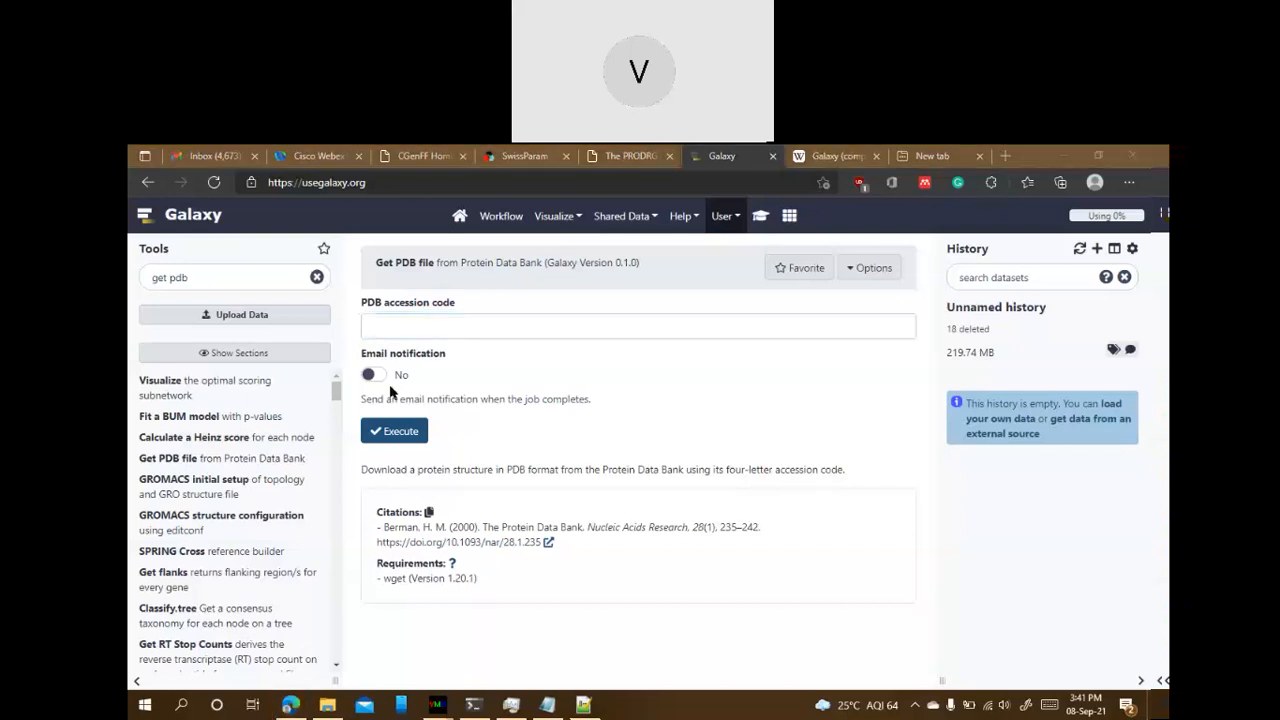
left_click(494, 328)
left_click(922, 156)
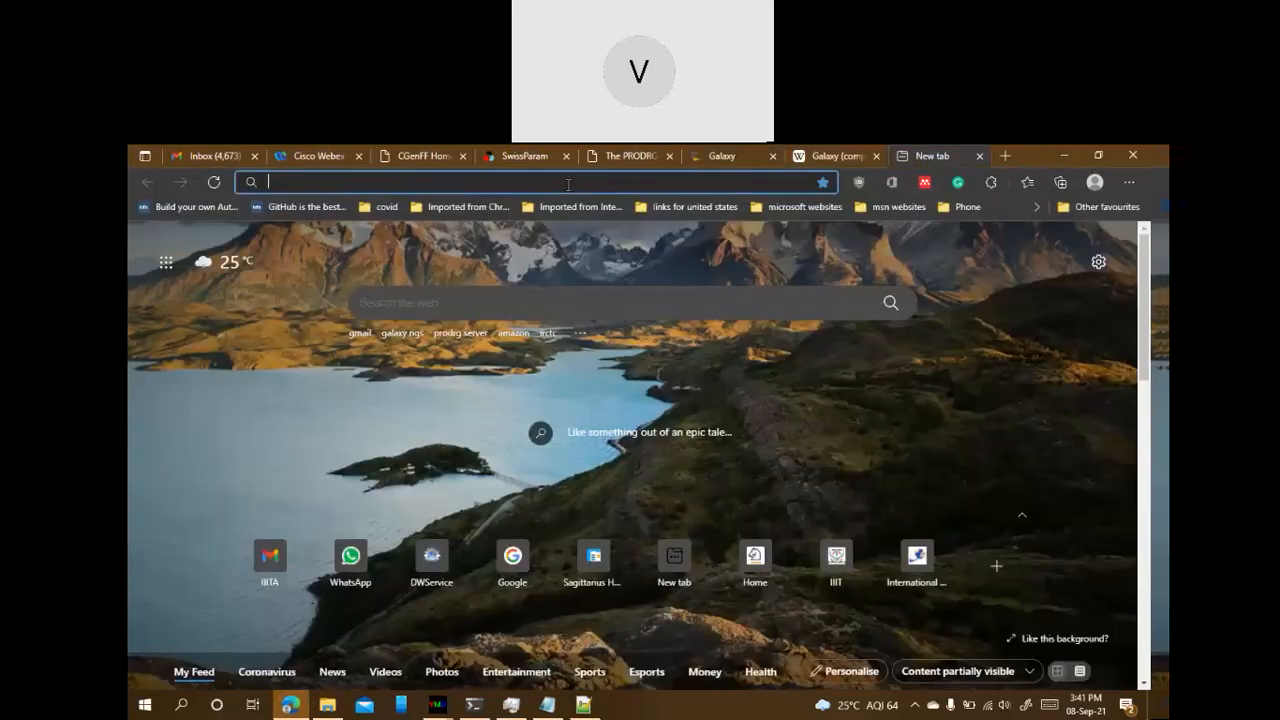
Open the suggested RCSB PDB structure page for 6E71 in the new tab
left_click(568, 183)
type("rcsb")
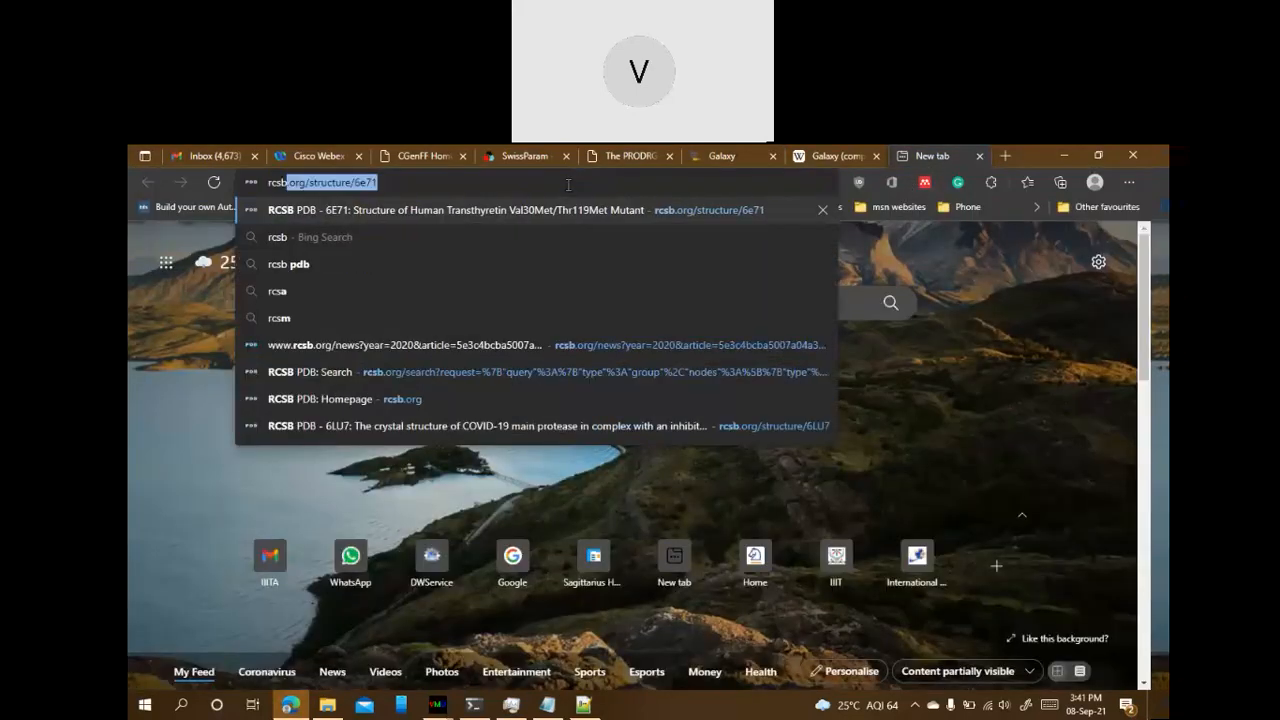
key("Return")
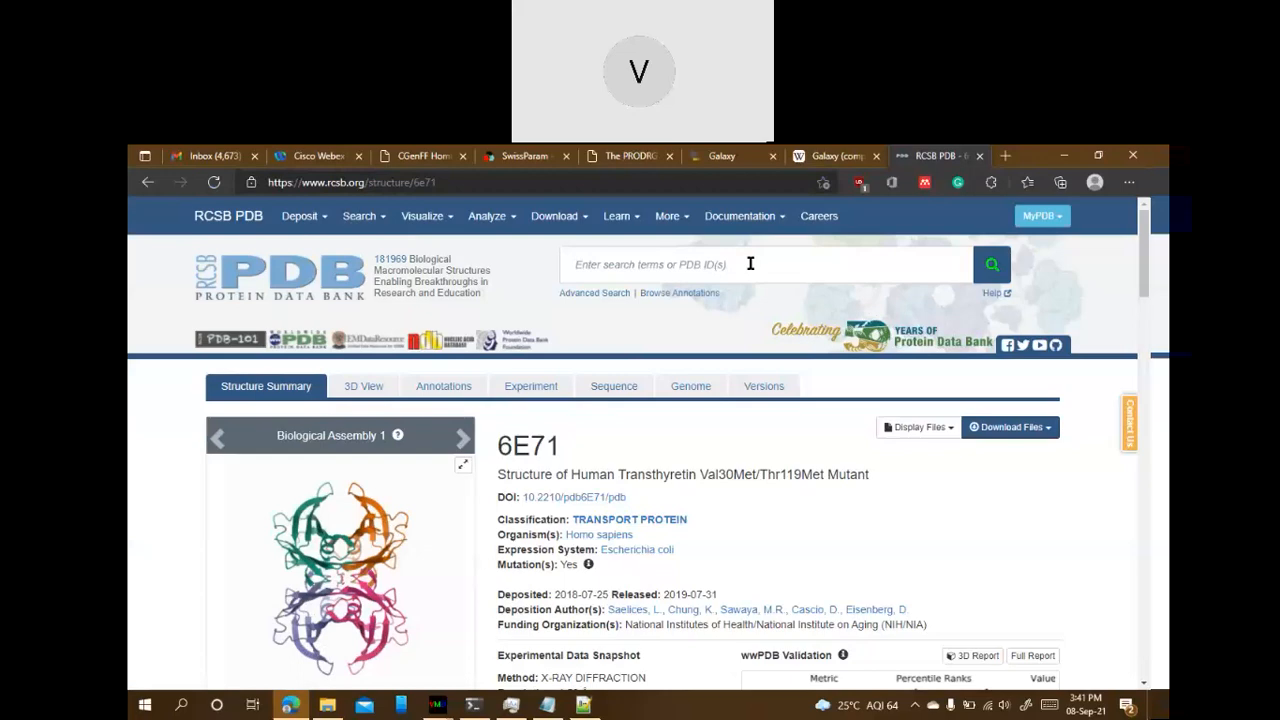
Search the RCSB Protein Data Bank for the entry 1AKI and open it
type("1AK")
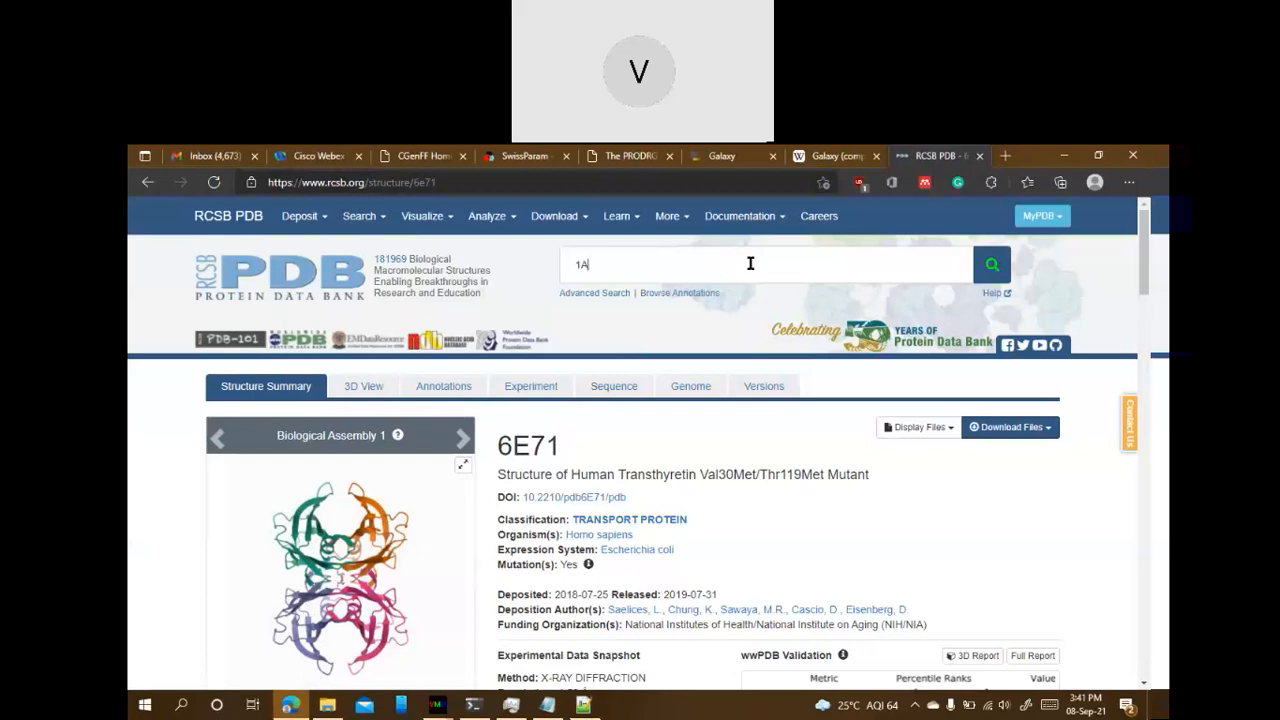
key("BackSpace")
key("BackSpace")
key("BackSpace")
type("1AKI")
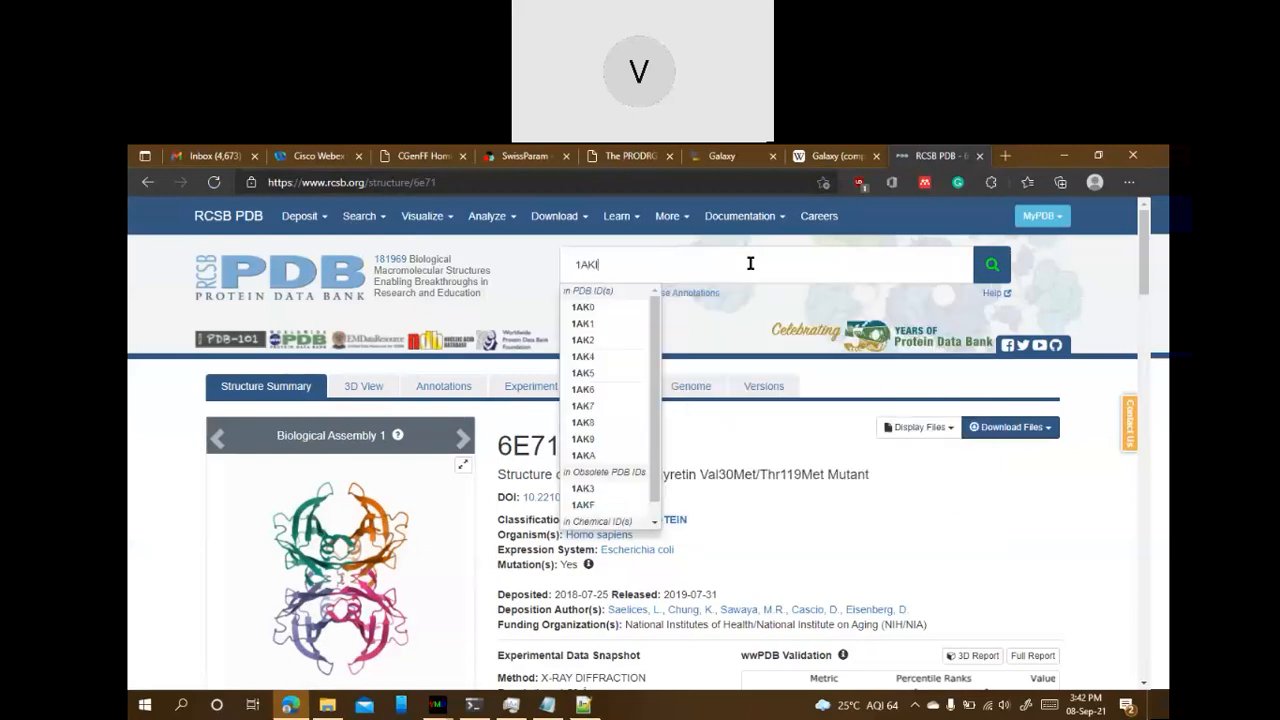
key("Return")
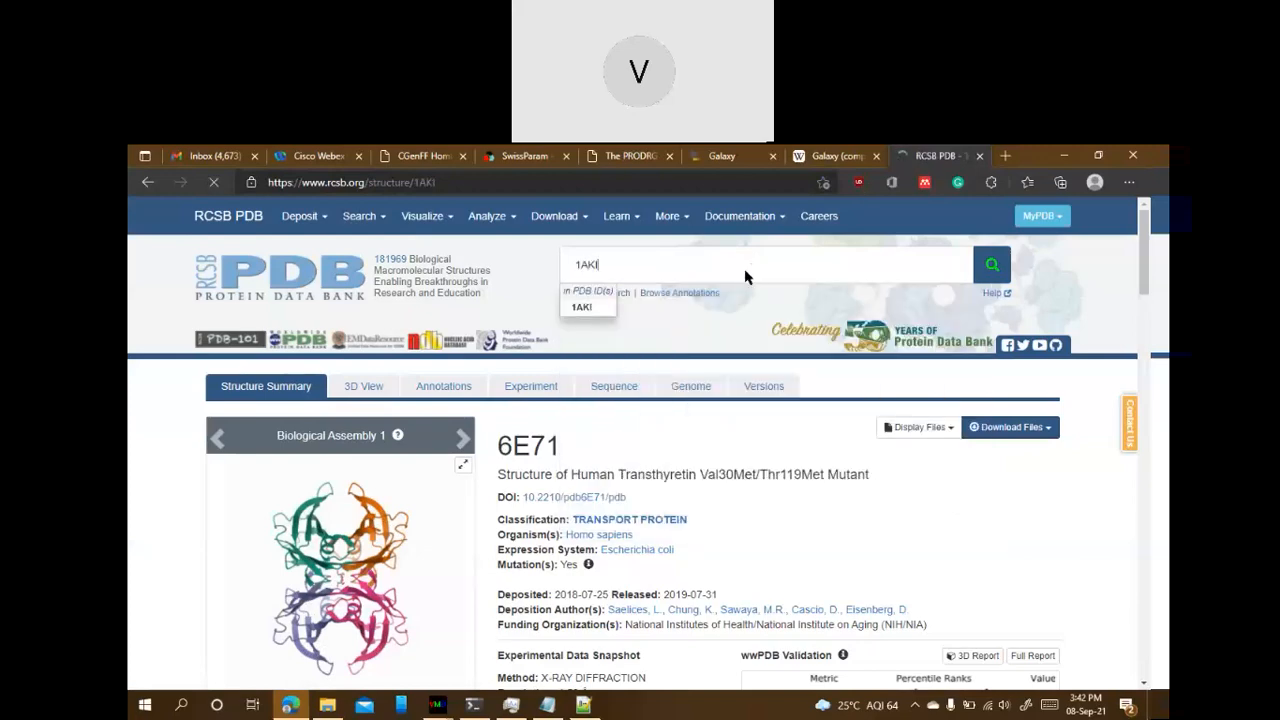
Examine the 1AKI entry's structure summary, including the lysozyme sequence length and the PDB ID in the heading
scroll(613, 485, "down", 2)
scroll(613, 485, "down", 2)
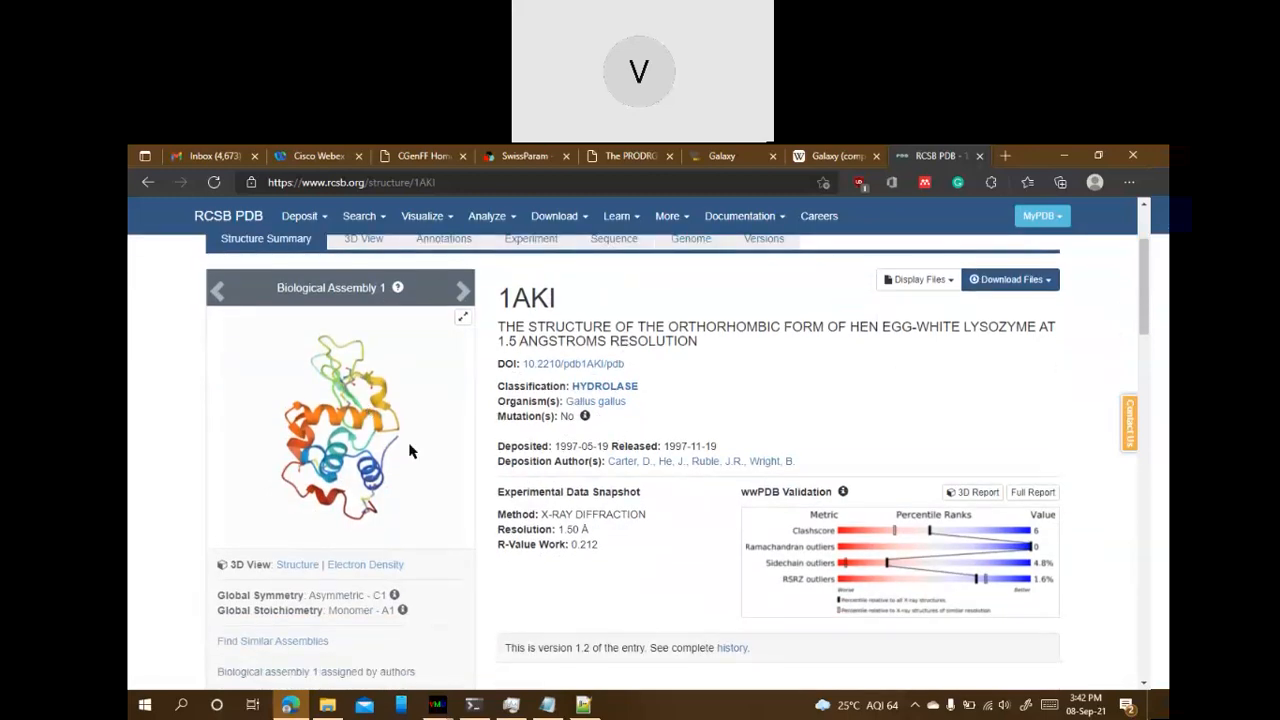
scroll(440, 452, "down", 5)
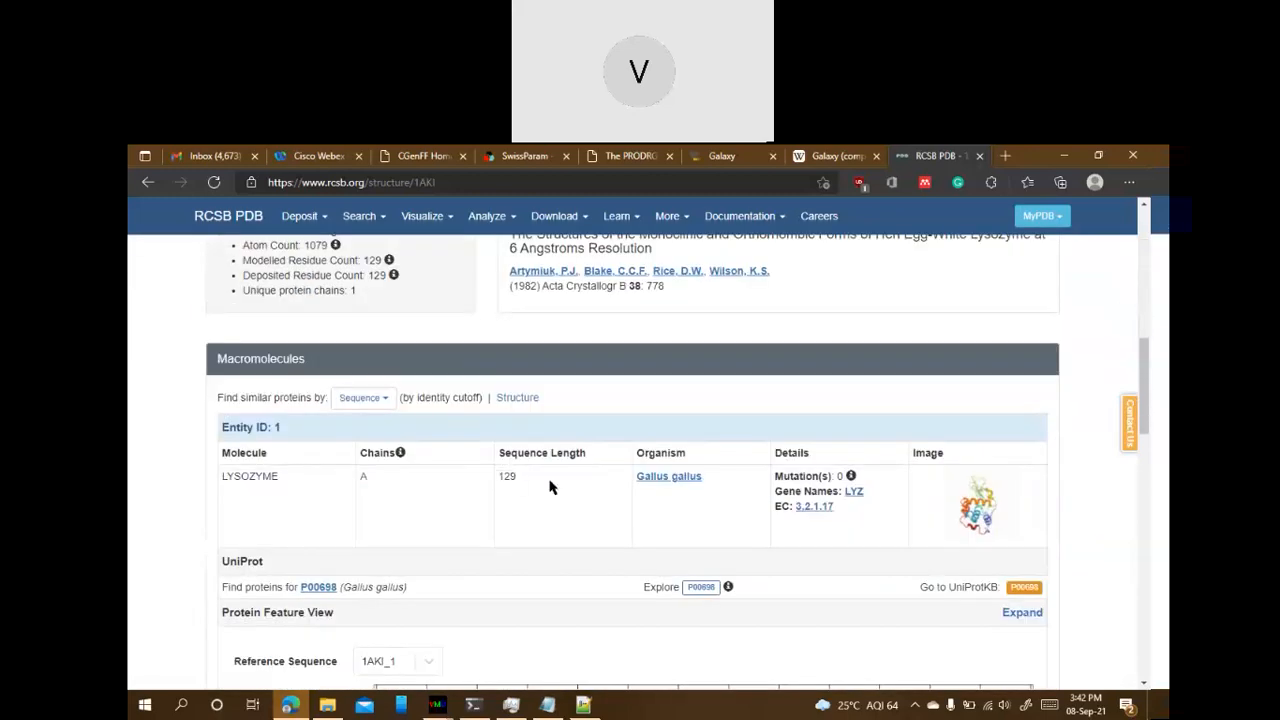
double_click(525, 484)
left_click(525, 421)
scroll(525, 421, "up", 5)
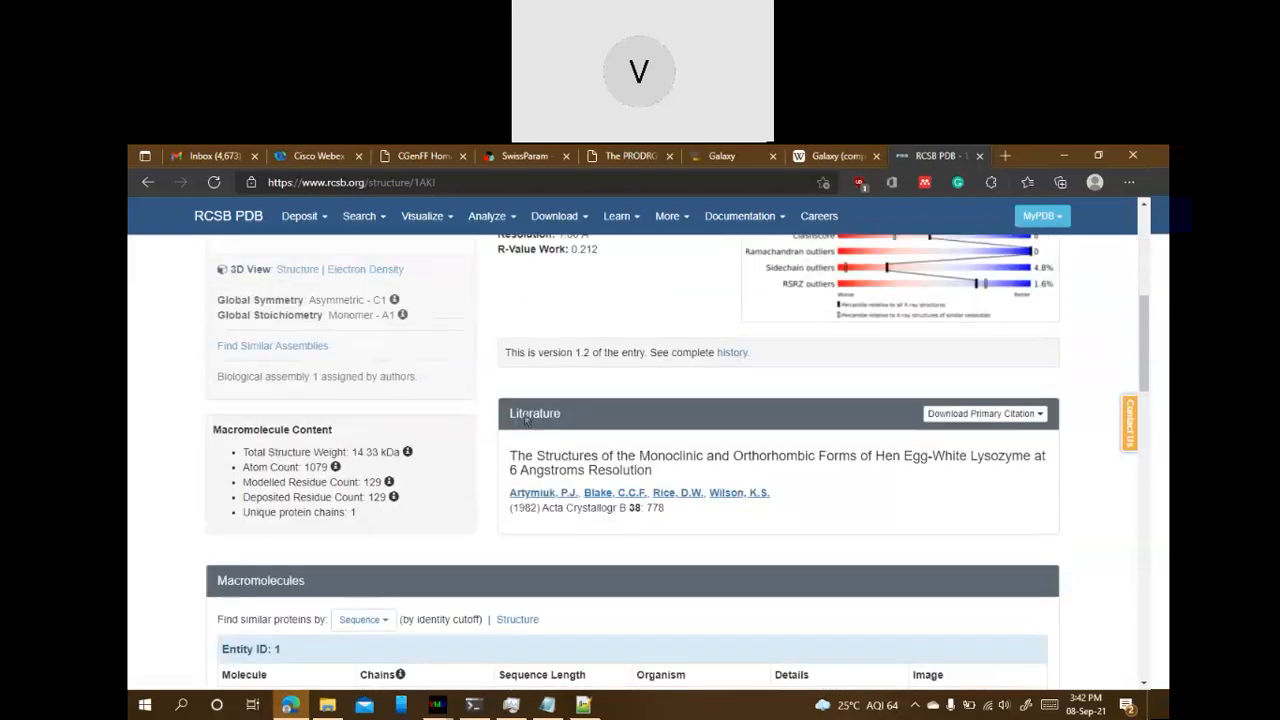
scroll(537, 368, "up", 1)
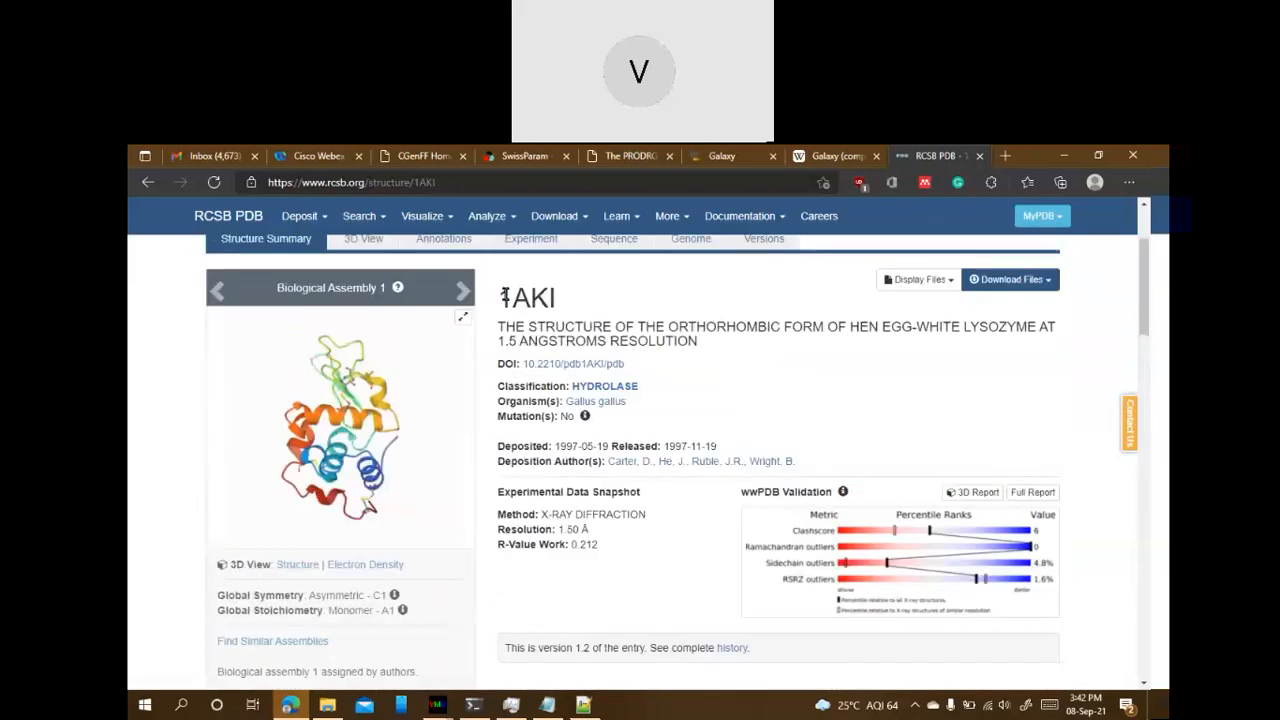
double_click(553, 300)
left_click(589, 317)
Return to Galaxy, enter 1AKI as the PDB accession code in Get PDB file, and execute the tool
left_click(714, 152)
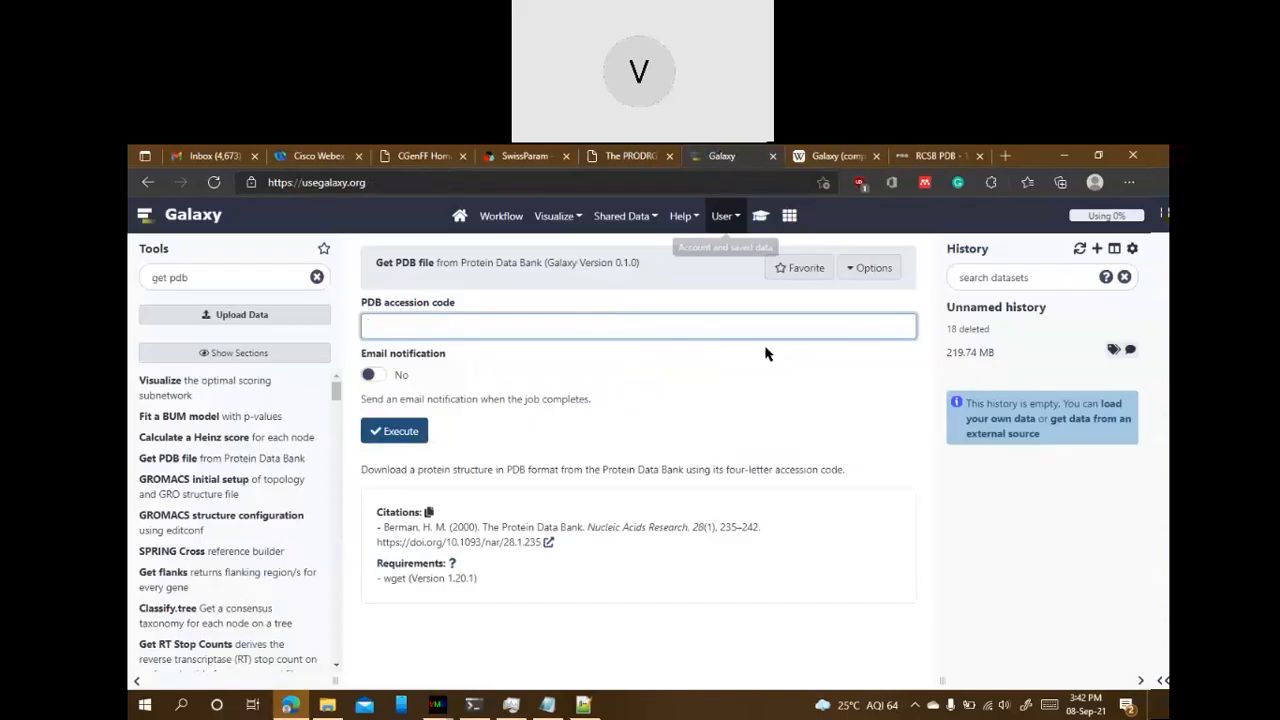
left_click(452, 323)
type("1")
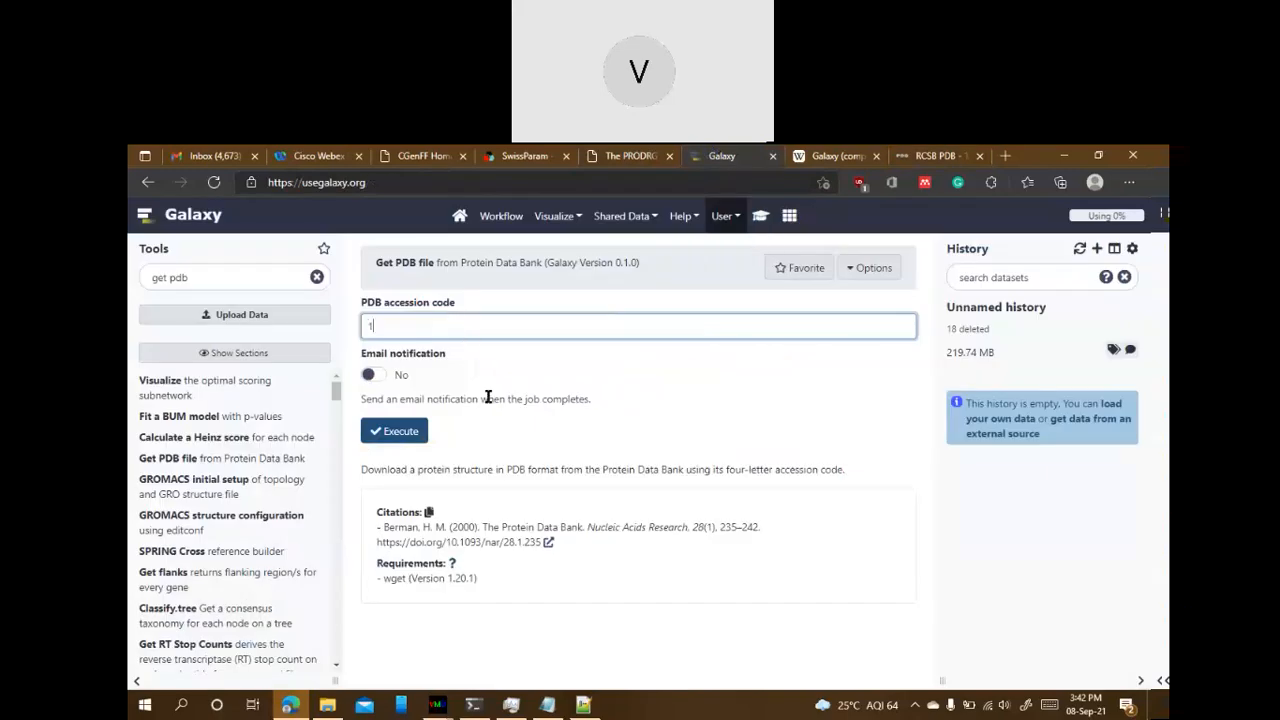
type("AKI")
key("alt+Tab")
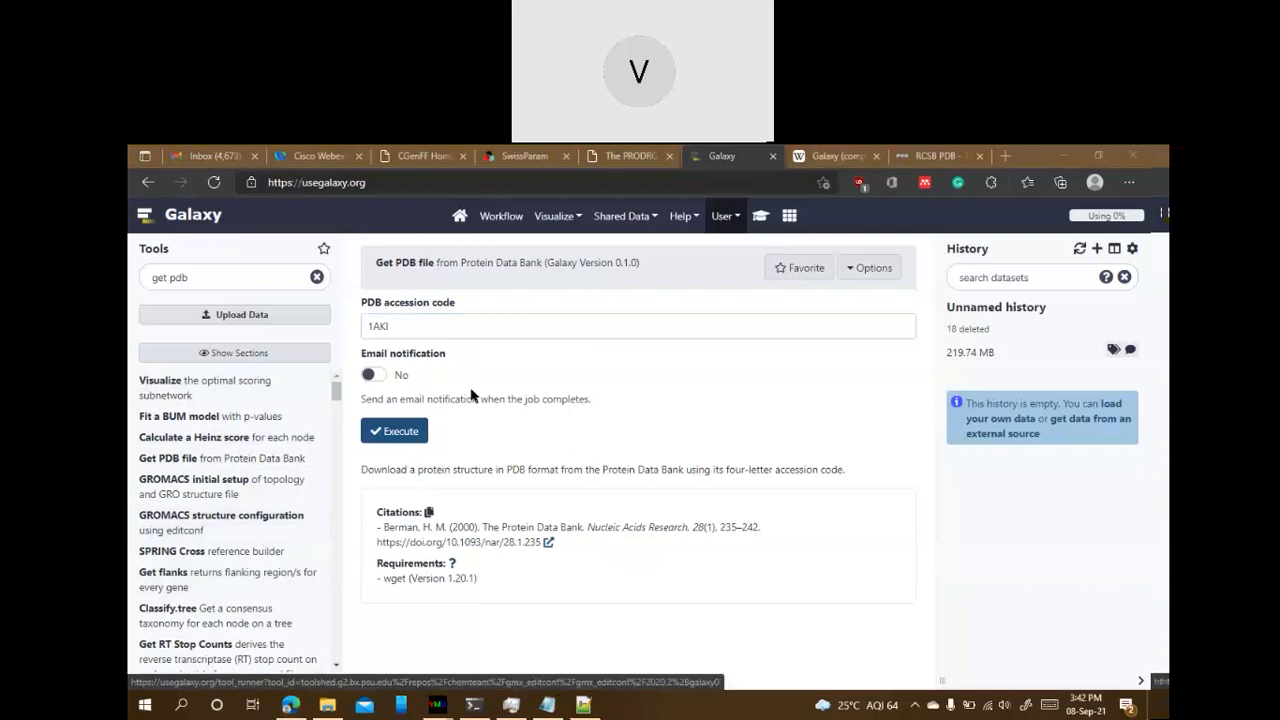
left_click(400, 433)
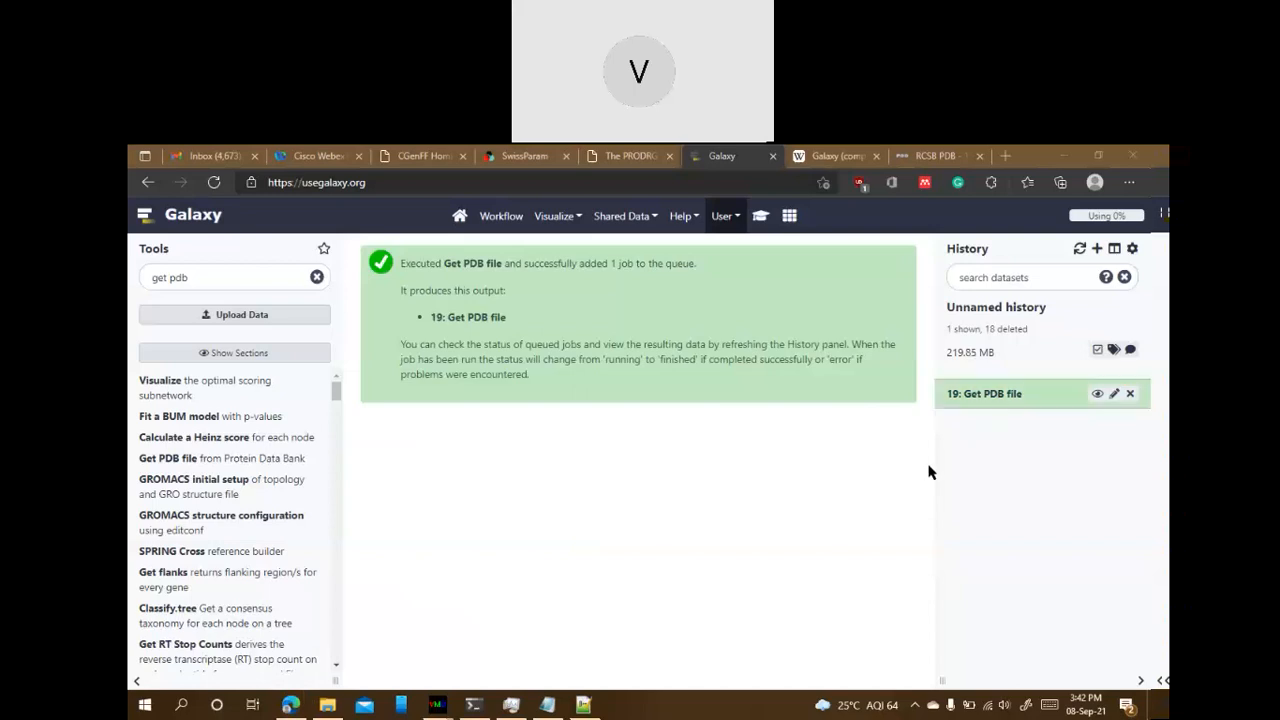
Expand the Get PDB file dataset in the history and review its details
left_click(1012, 398)
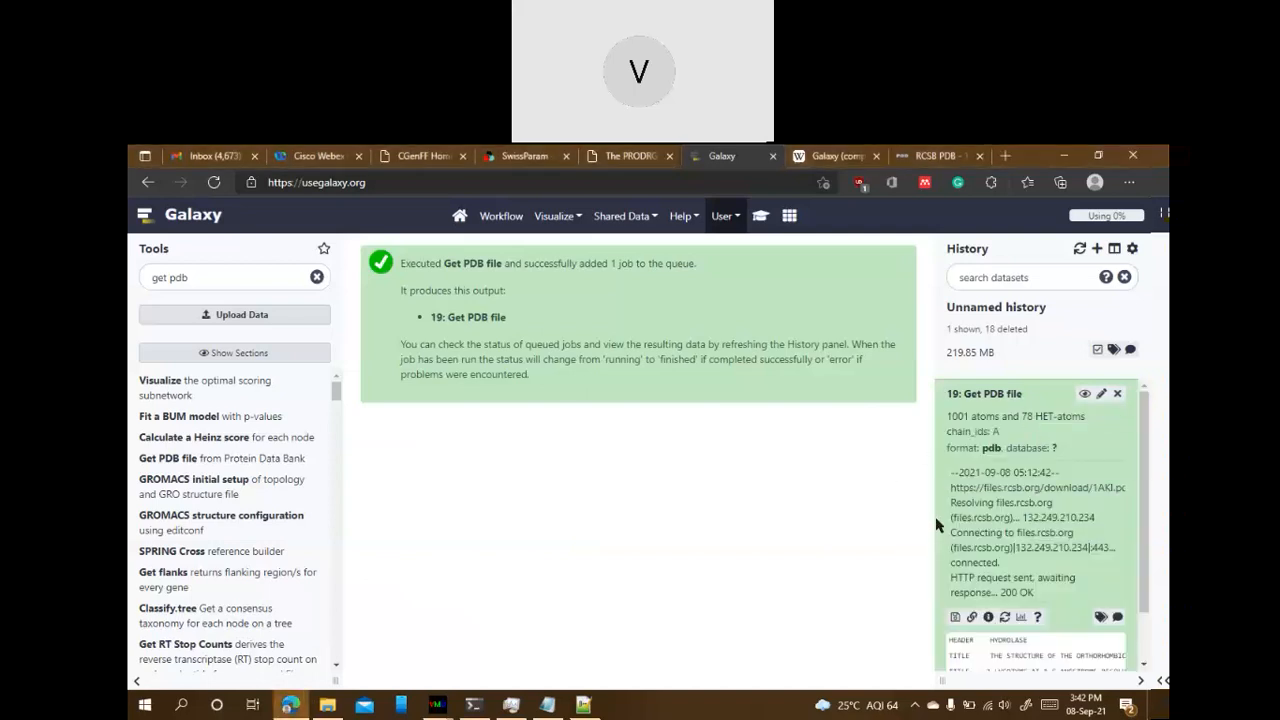
scroll(1015, 500, "down", 2)
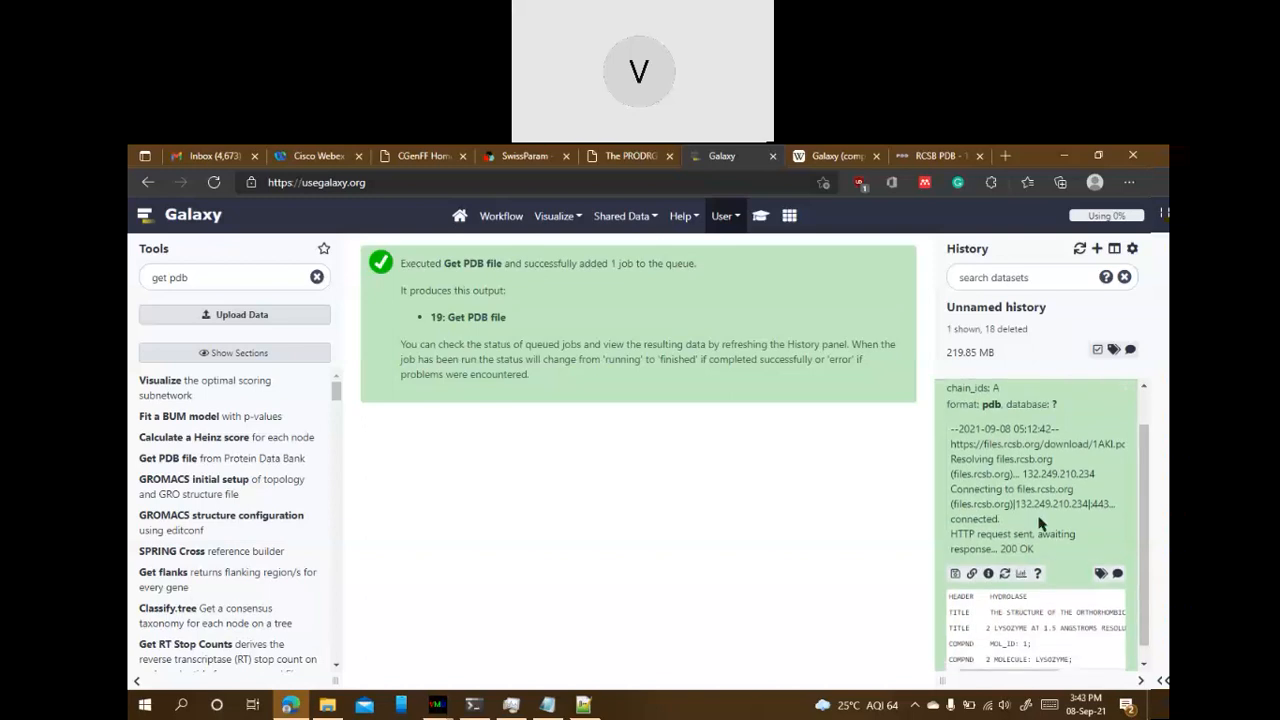
scroll(1012, 455, "up", 2)
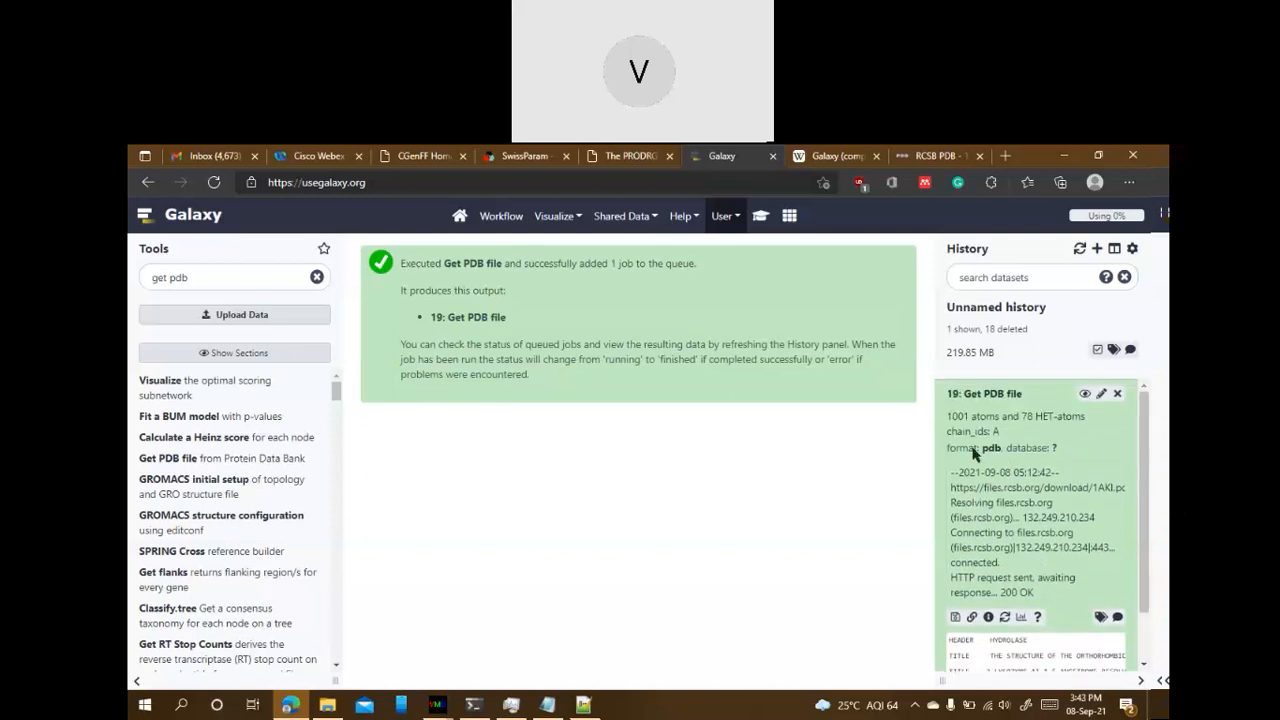
Display the contents of the Get PDB file dataset and examine the HETATM water records near its end
left_click(1086, 396)
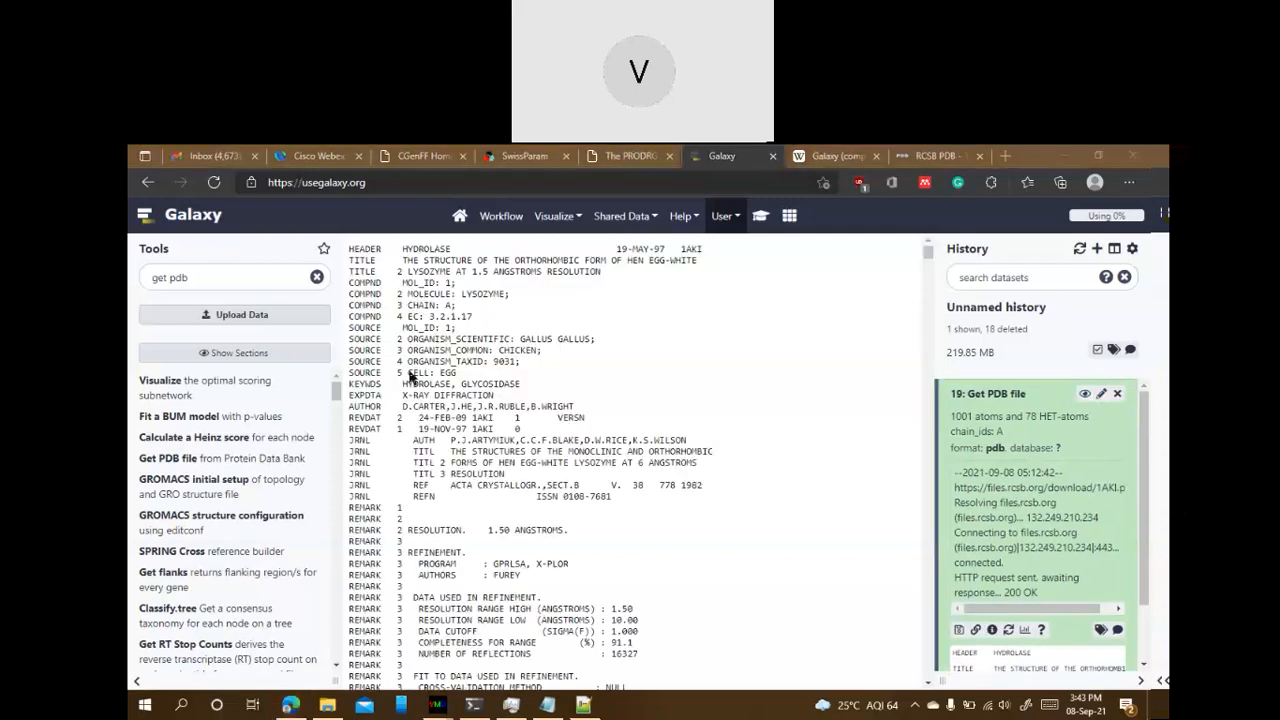
scroll(428, 488, "down", 15)
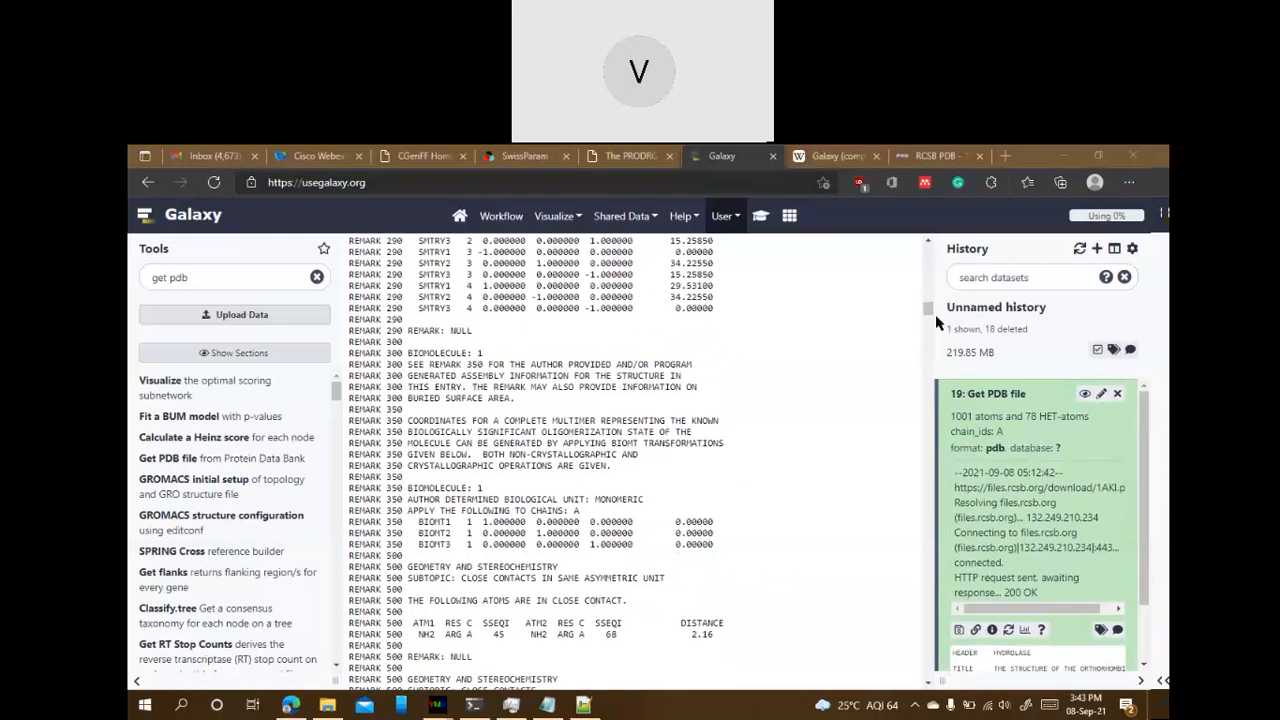
left_click_drag(929, 312, 927, 666)
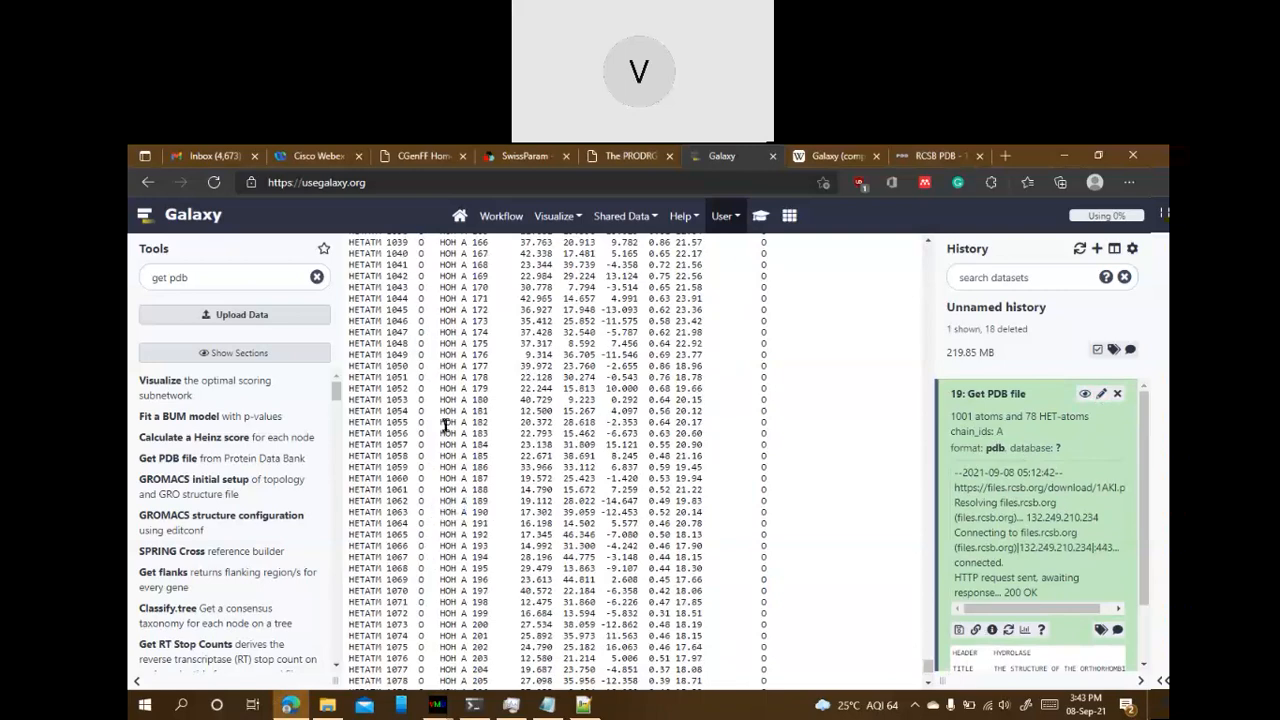
left_click_drag(432, 414, 499, 510)
left_click(572, 570)
left_click_drag(712, 578, 352, 328)
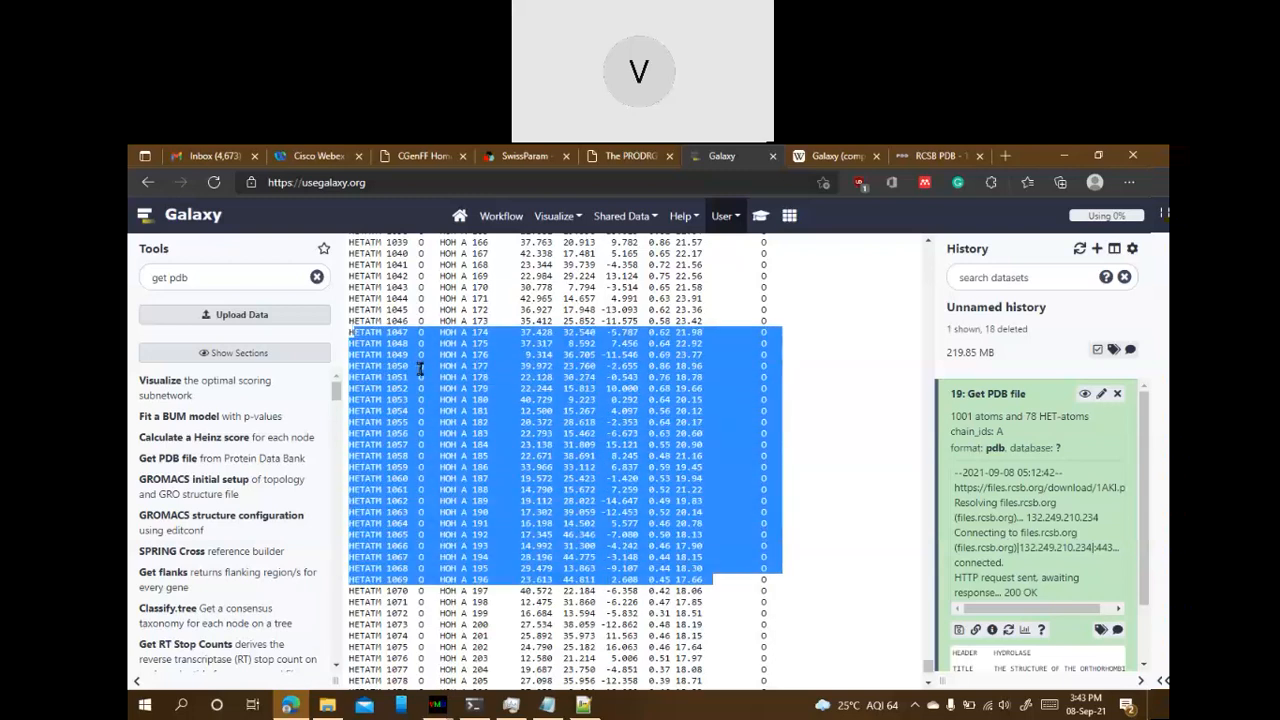
left_click(446, 382)
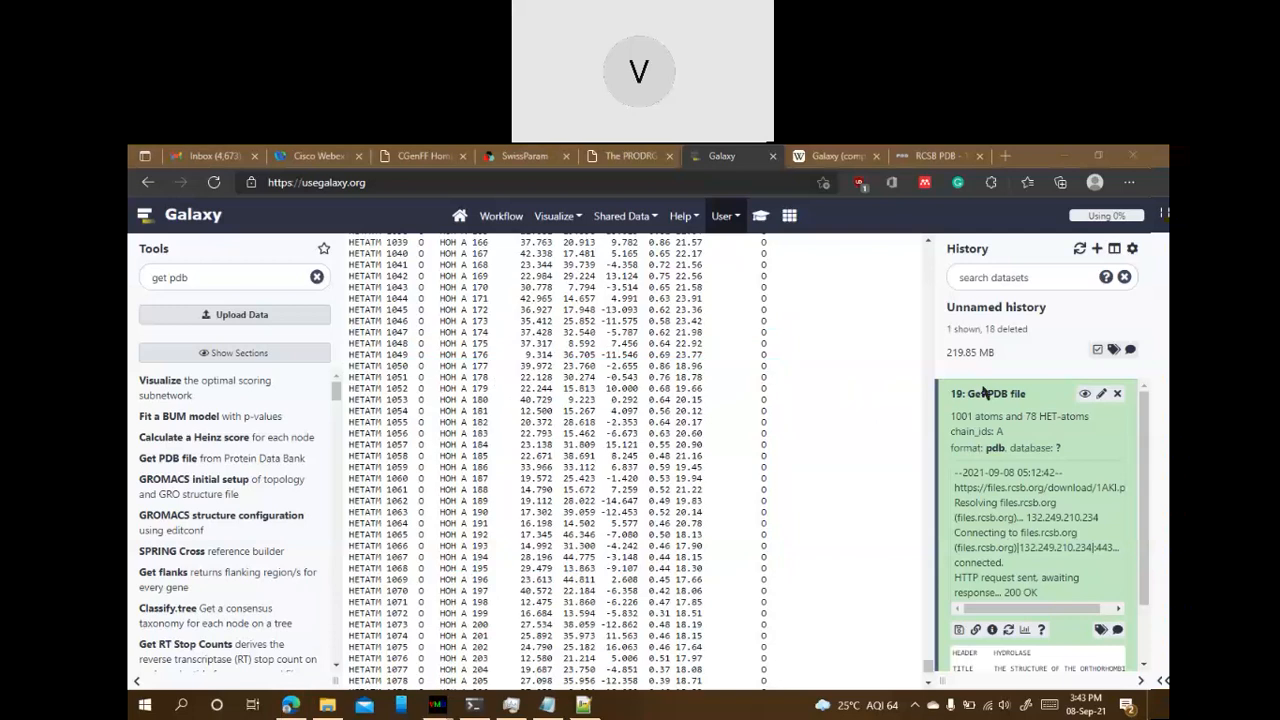
Search the Galaxy tools for "textfiles" and open the Search in textfiles (grep) tool
left_click_drag(200, 280, 132, 288)
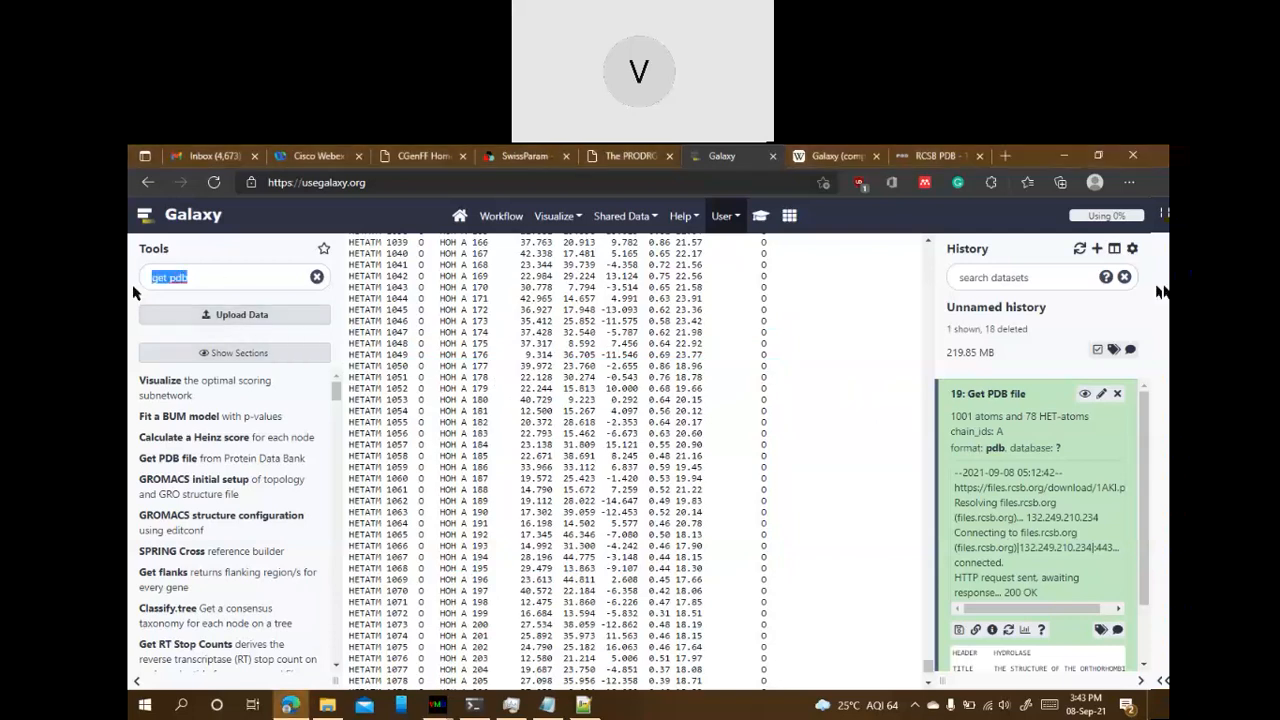
type("tes")
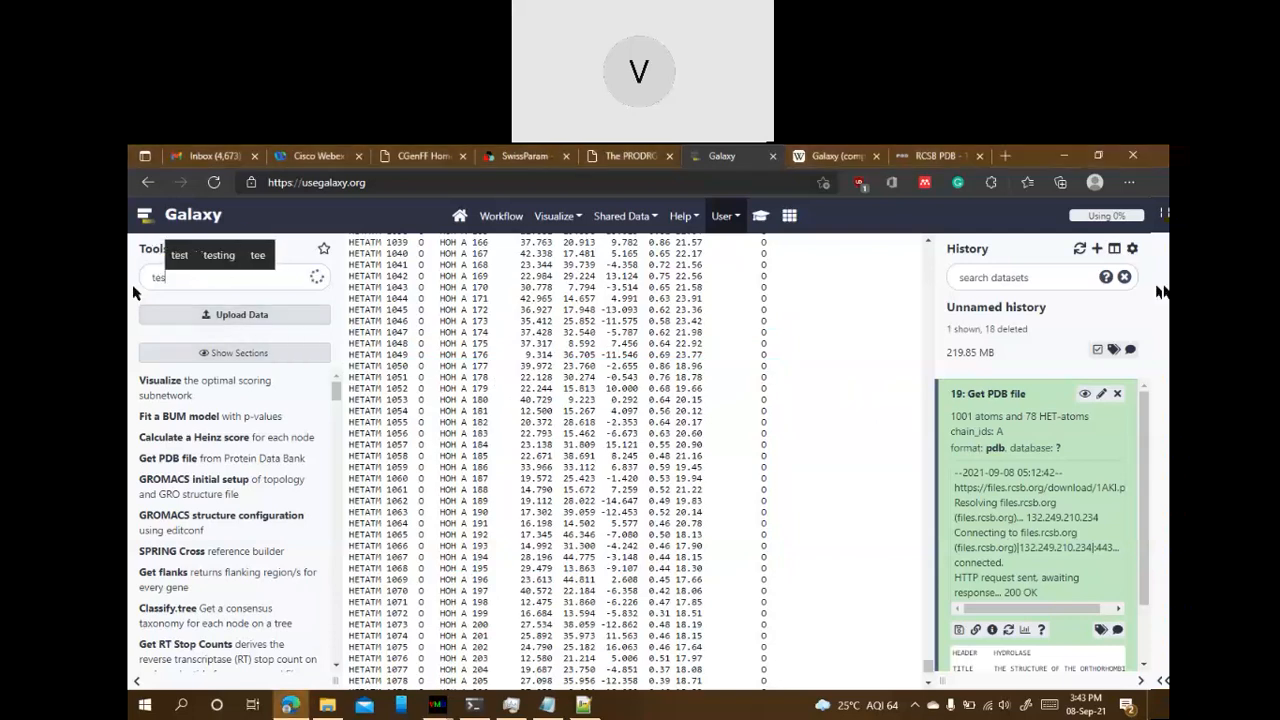
key("BackSpace")
type("xt")
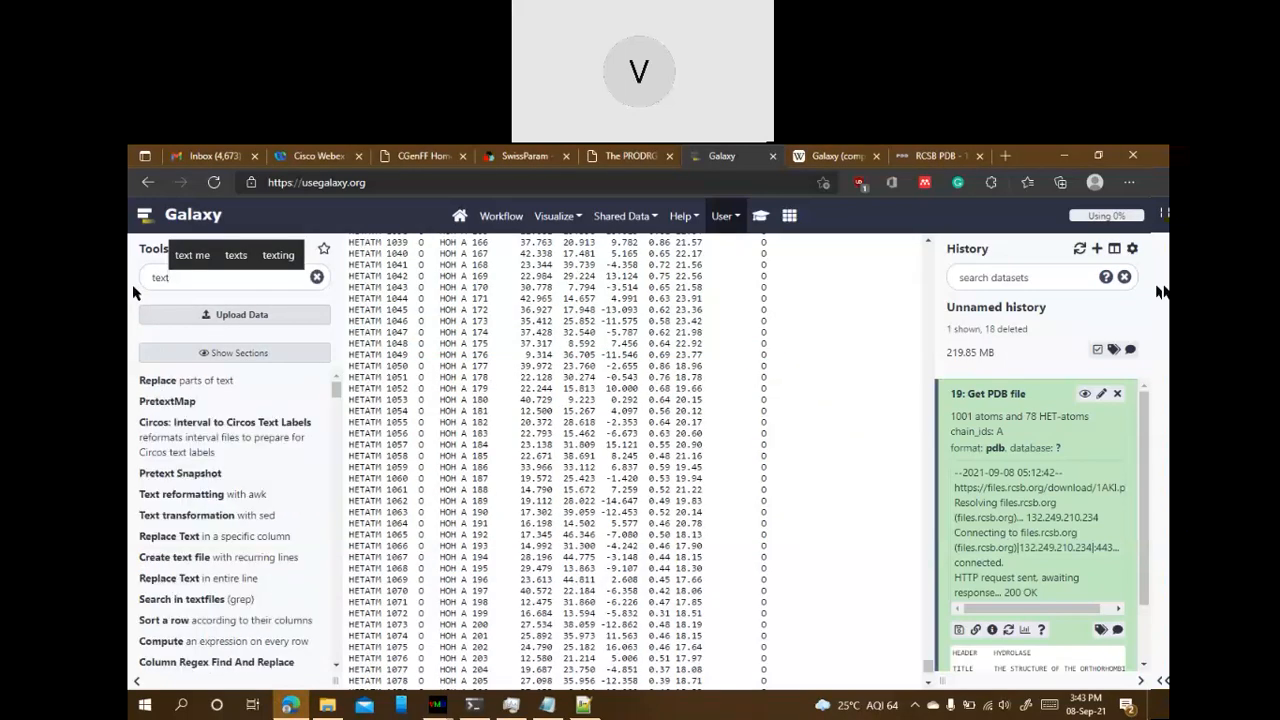
type("files")
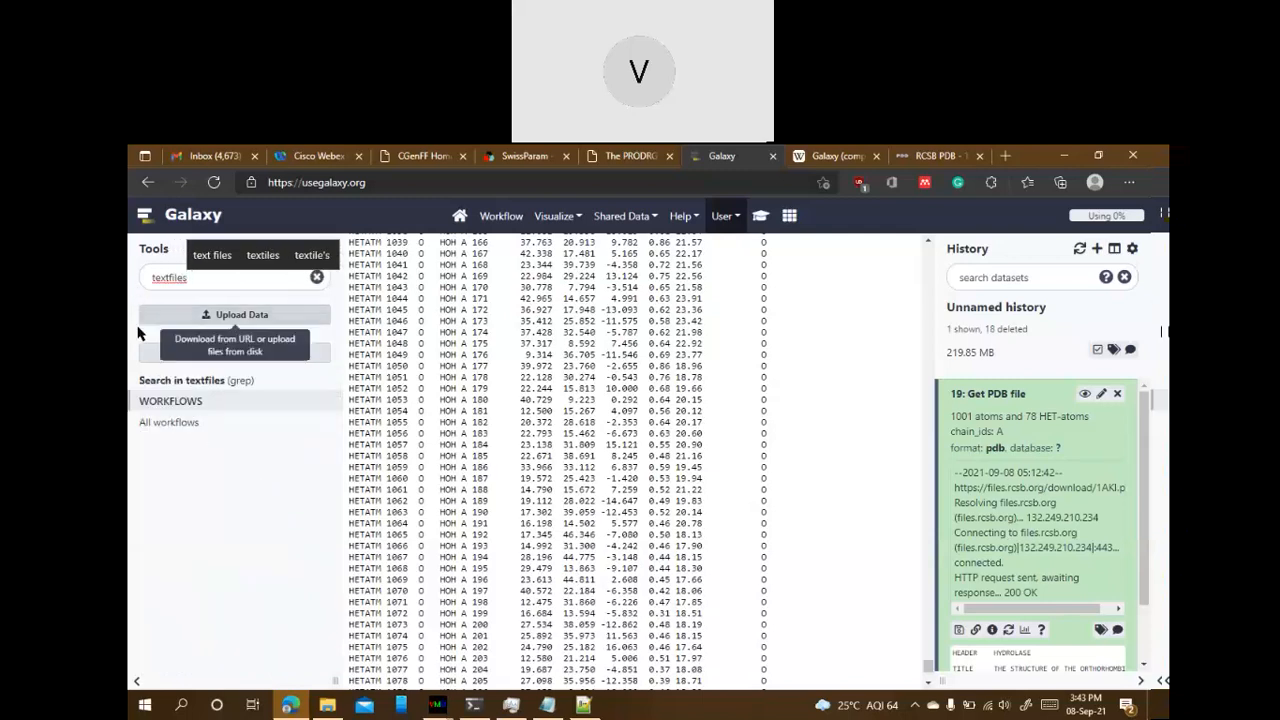
left_click(198, 388)
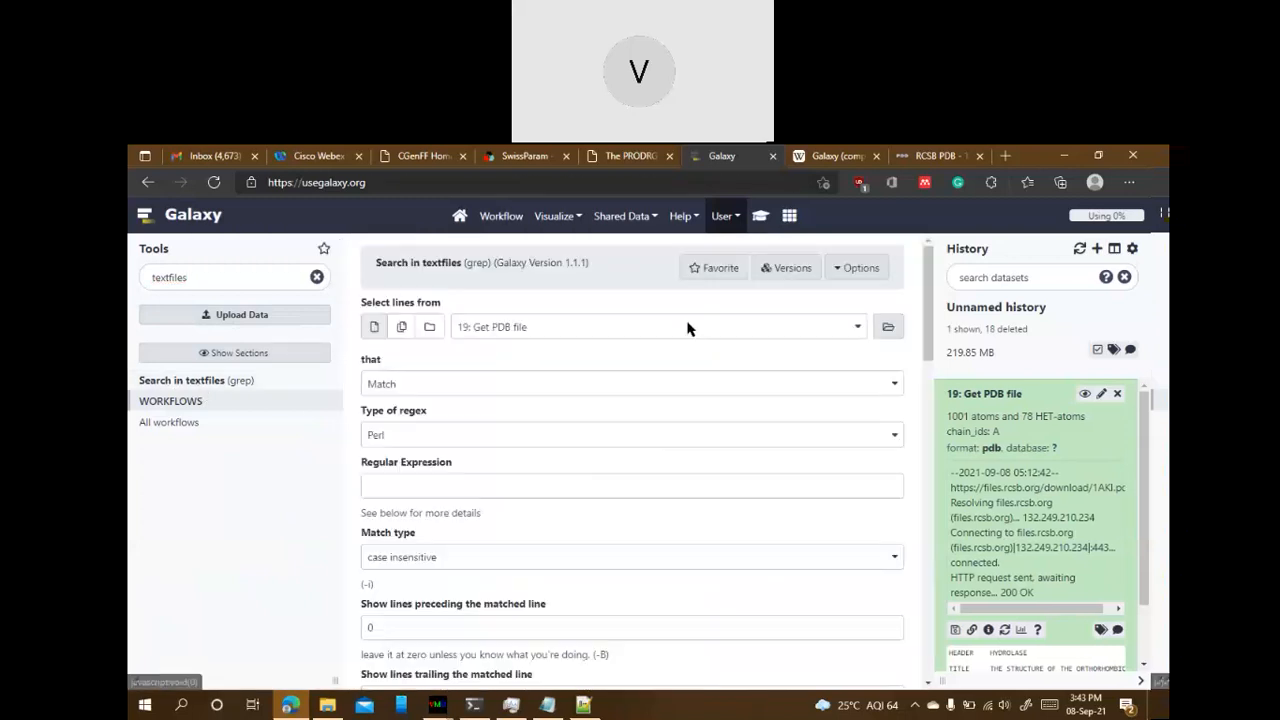
Set Search in textfiles to select lines from the Get PDB file dataset with the Don't Match option
left_click(531, 386)
left_click(443, 438)
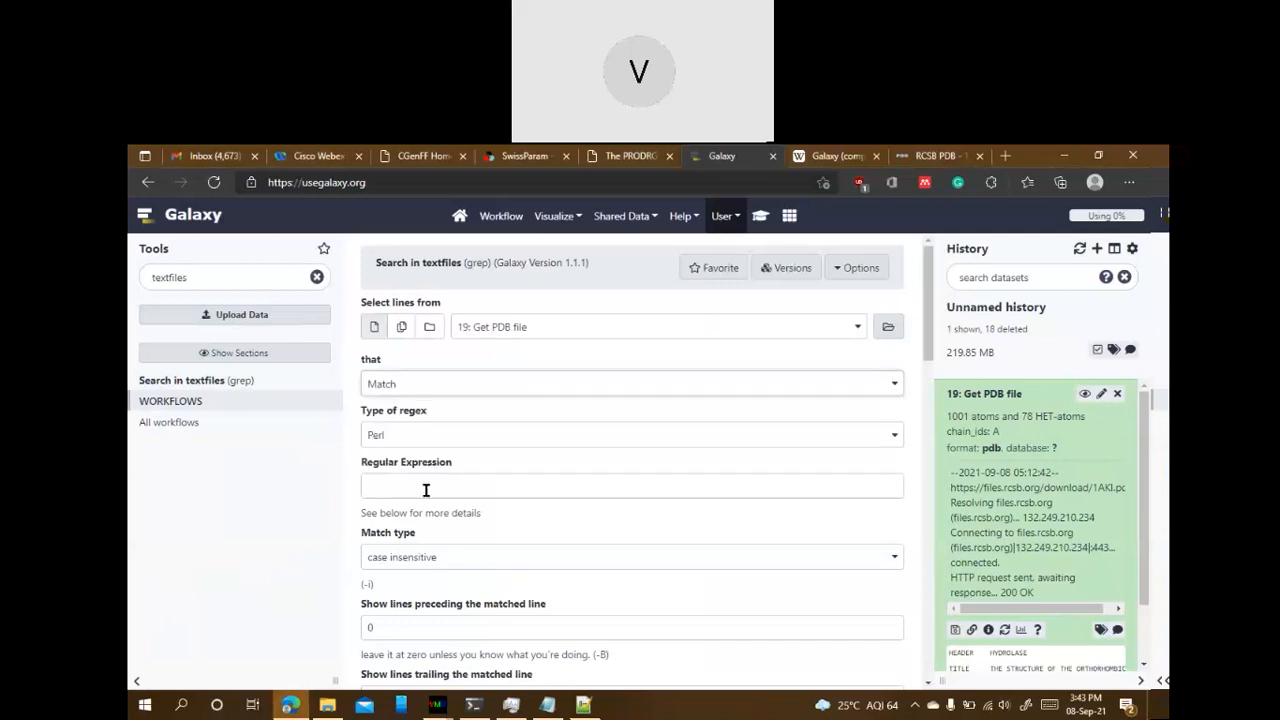
left_click(426, 489)
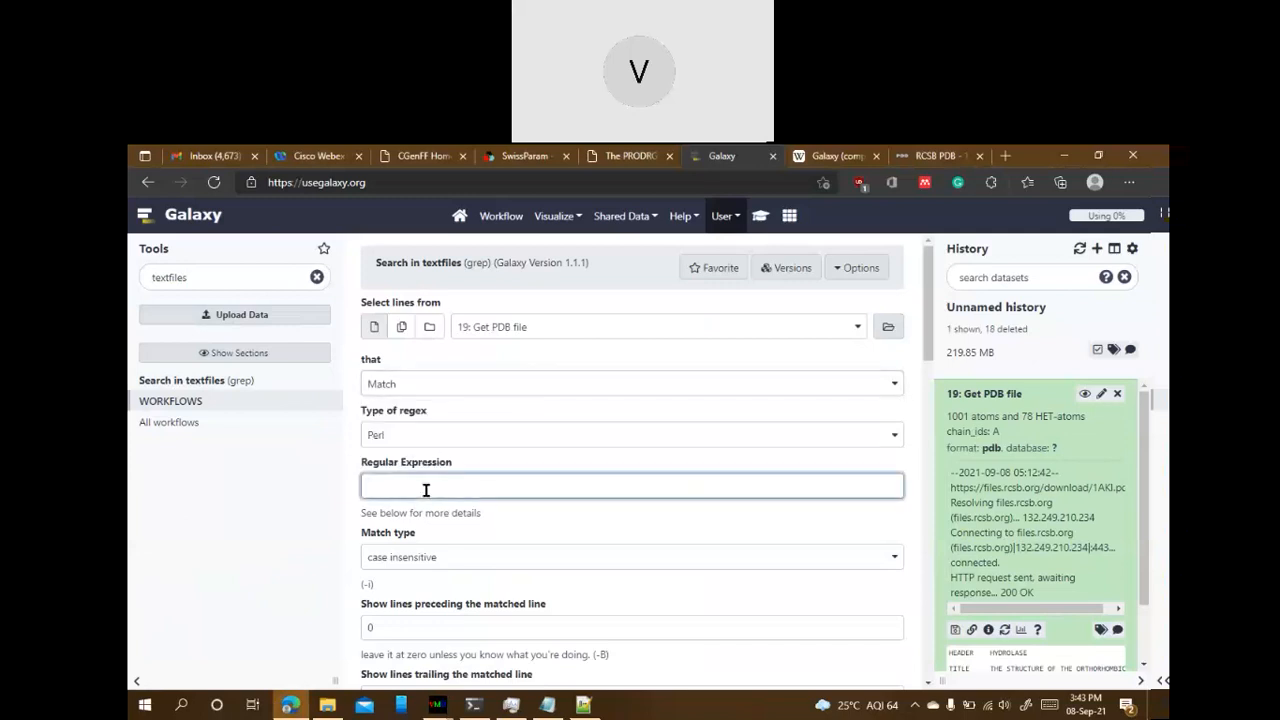
left_click(440, 396)
left_click(438, 452)
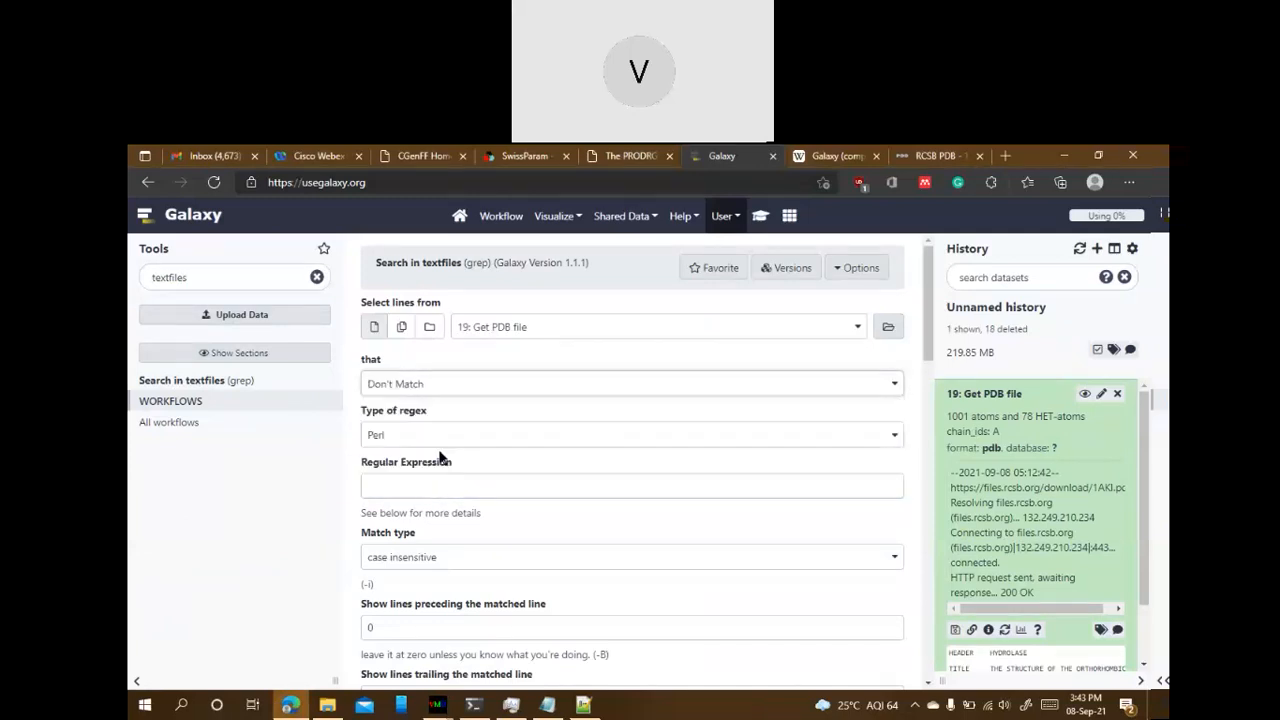
left_click(440, 497)
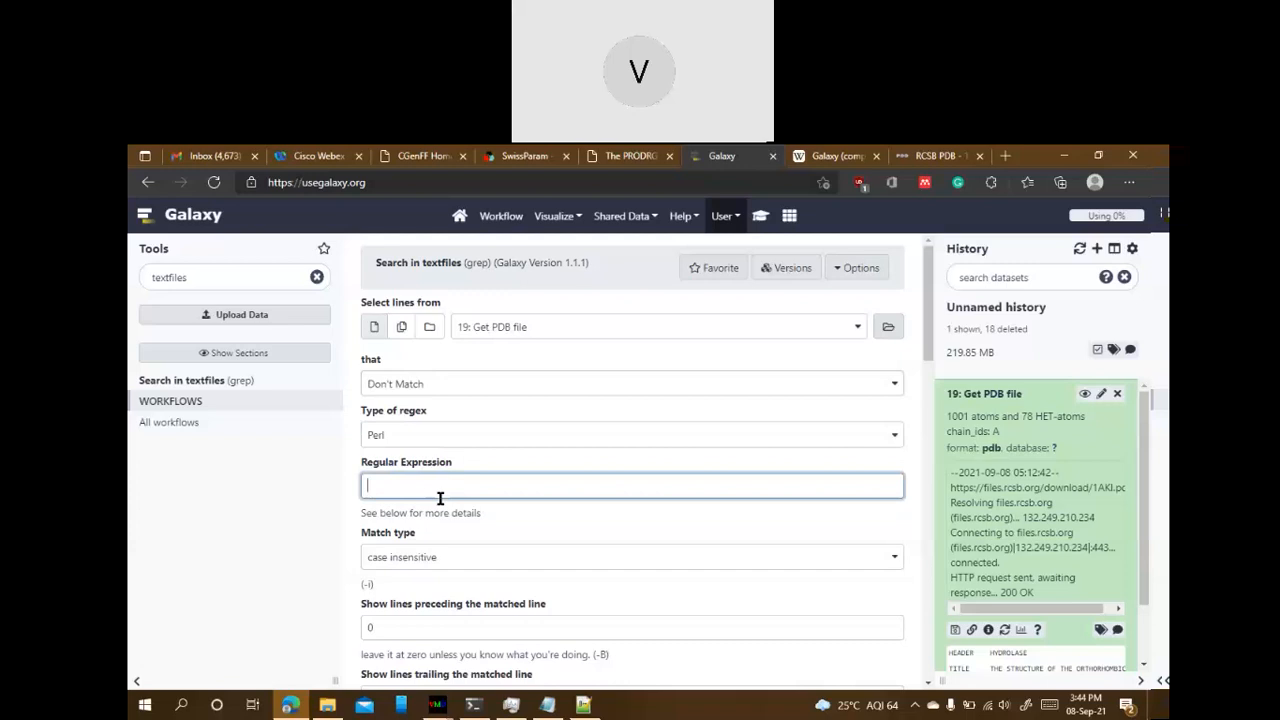
left_click(486, 326)
left_click(512, 373)
left_click(425, 385)
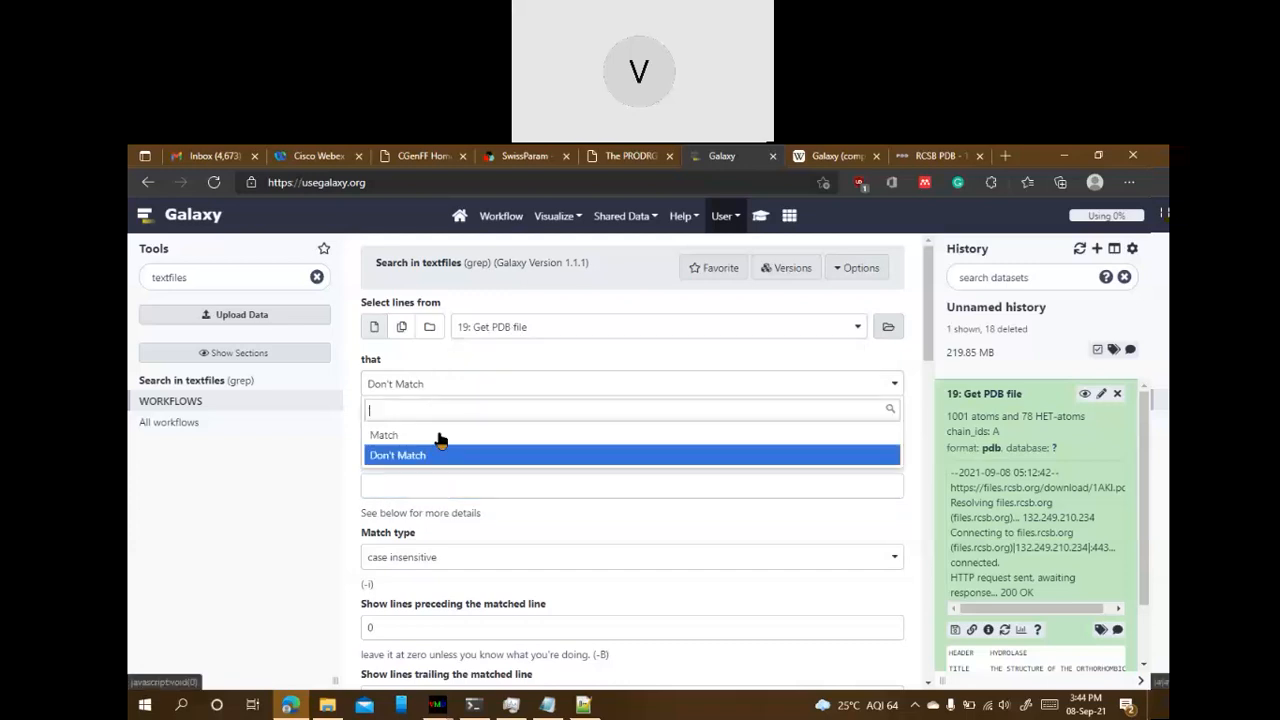
left_click(436, 457)
Enter HETATM as the regular expression and execute the Search in textfiles tool
left_click(441, 484)
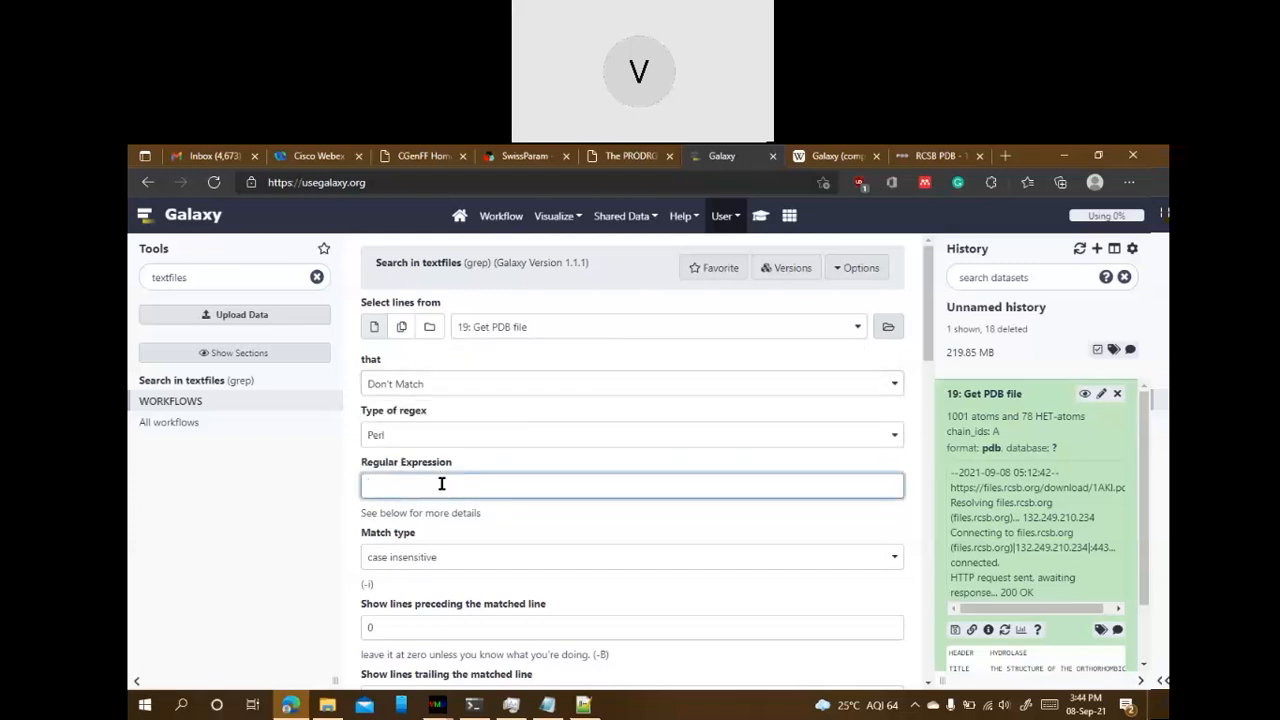
type("HETATM")
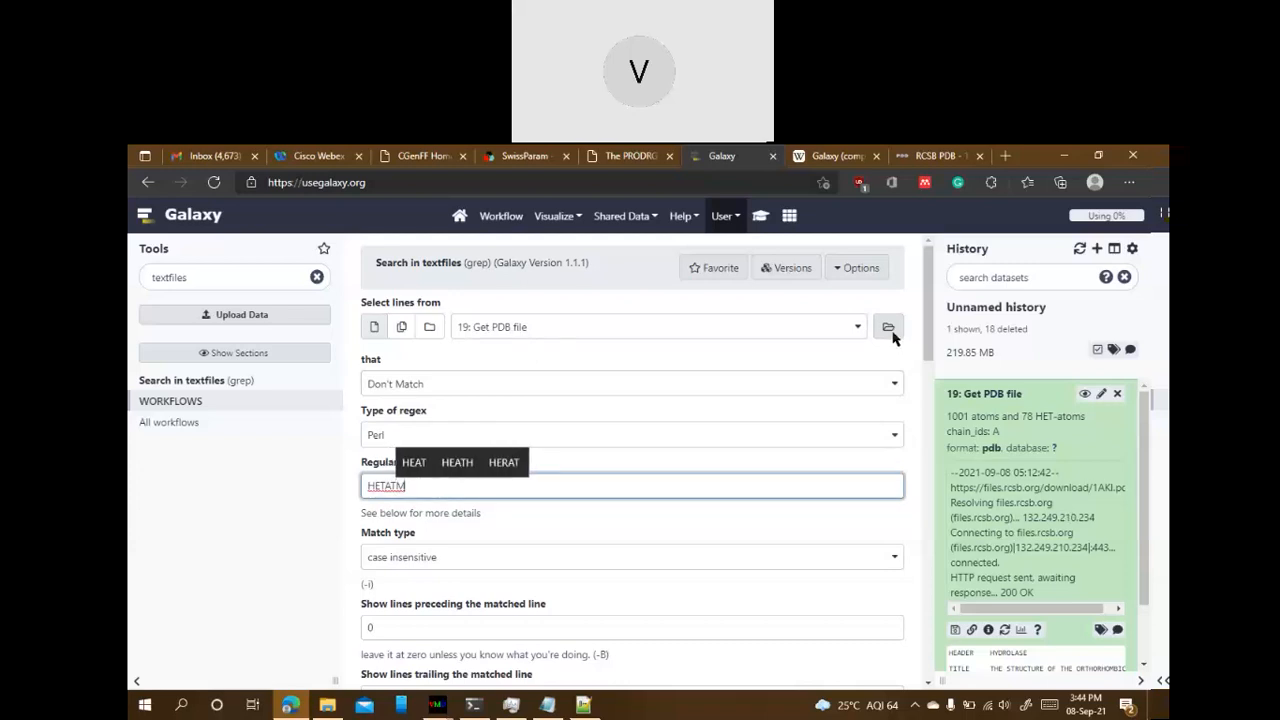
scroll(629, 434, "down", 2)
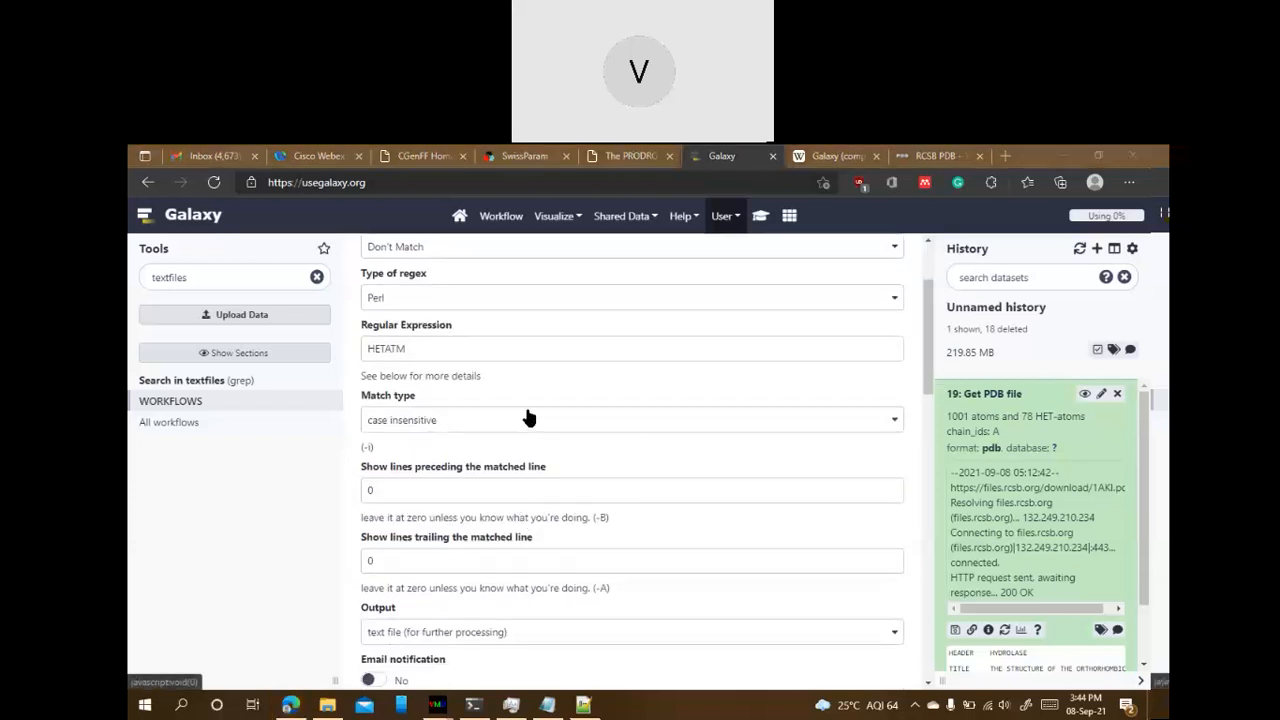
scroll(609, 420, "down", 2)
left_click(400, 601)
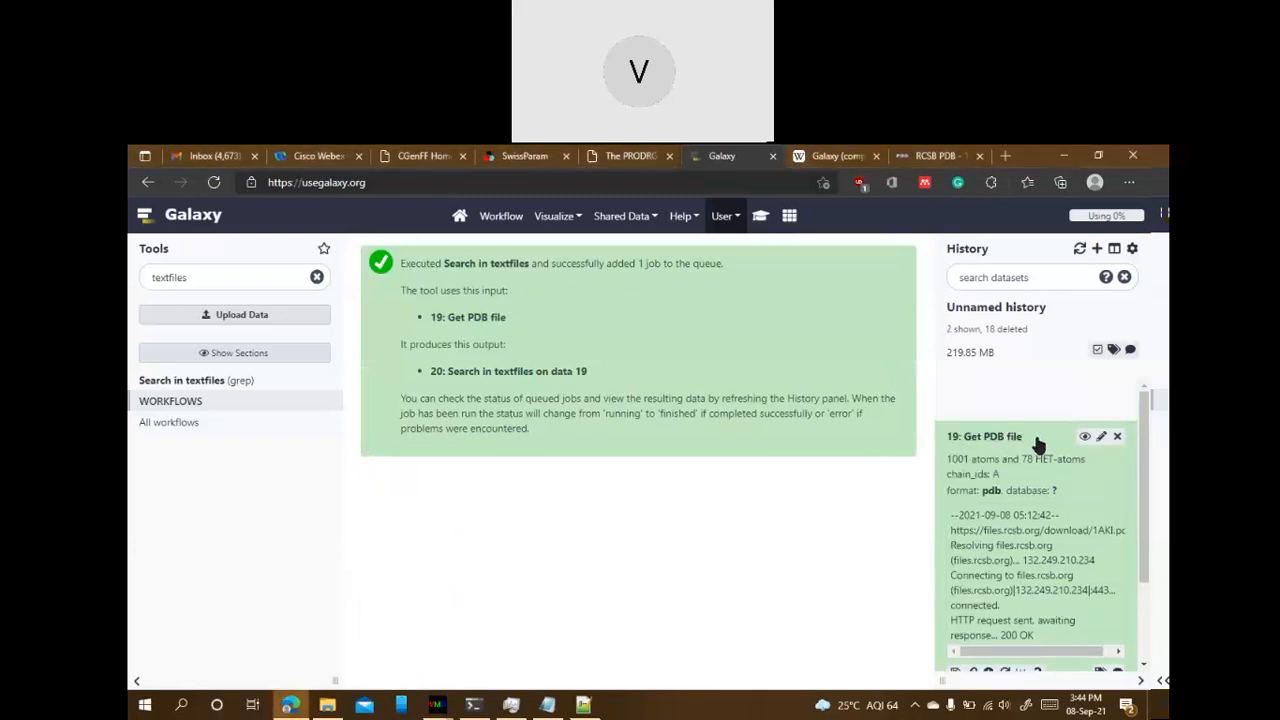
Display the contents of the Search in textfiles output and examine the final records for remaining HETATM lines
left_click(1038, 440)
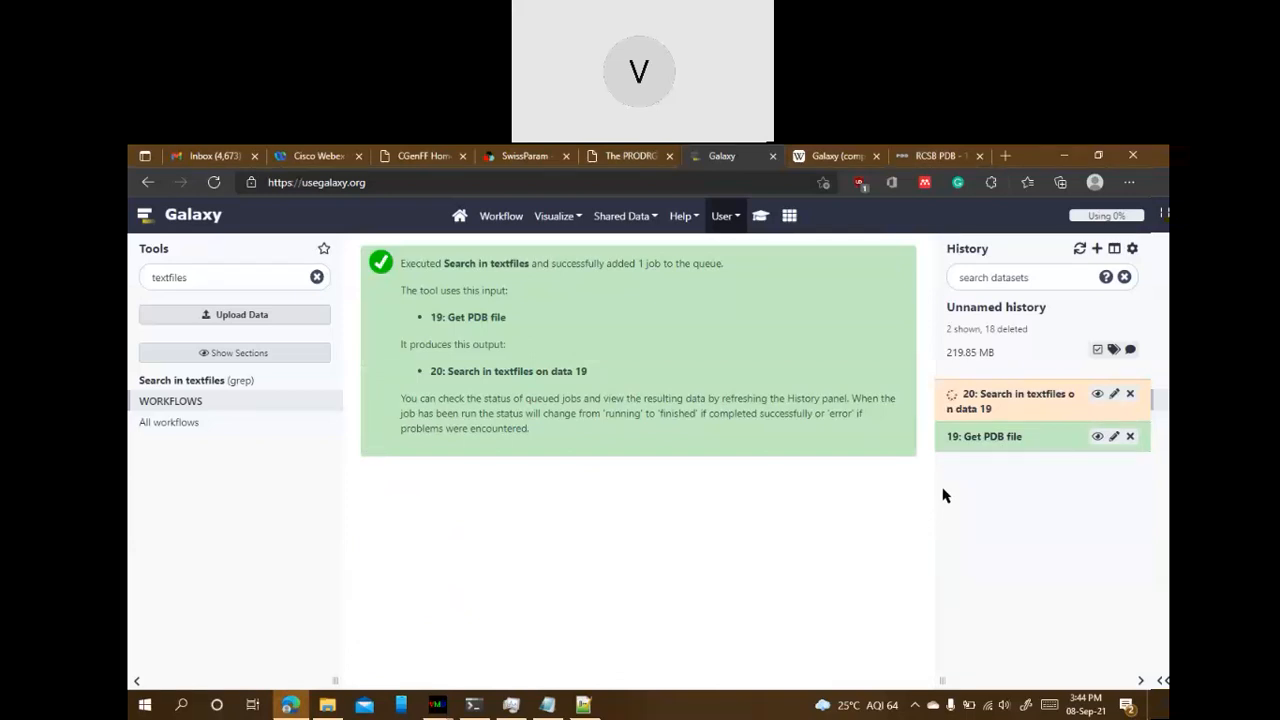
left_click(992, 416)
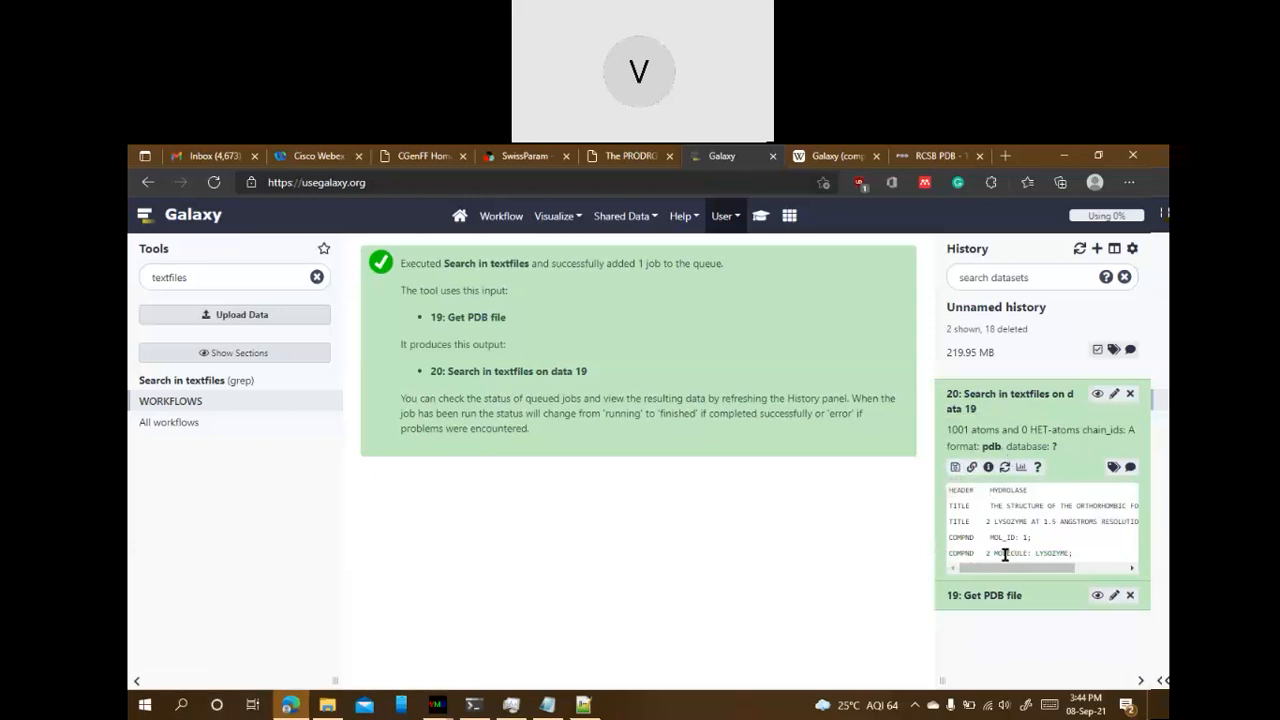
left_click(1040, 400)
left_click(1098, 395)
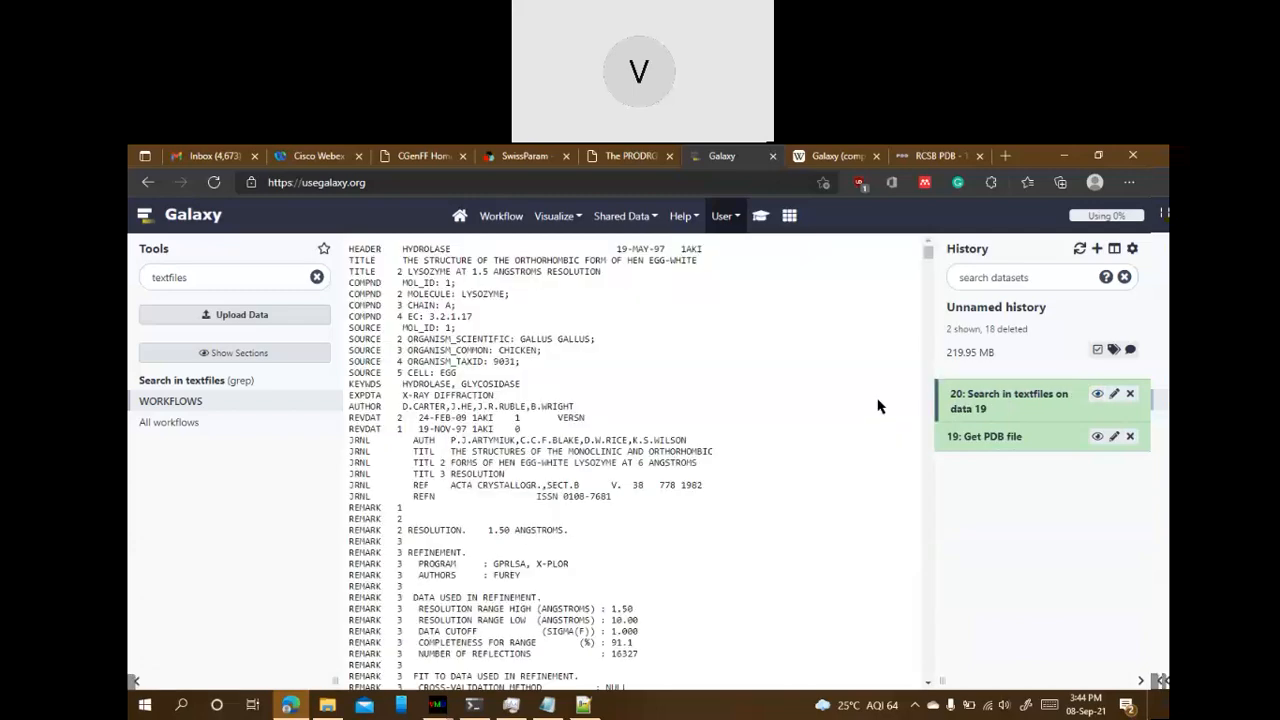
left_click_drag(928, 258, 936, 698)
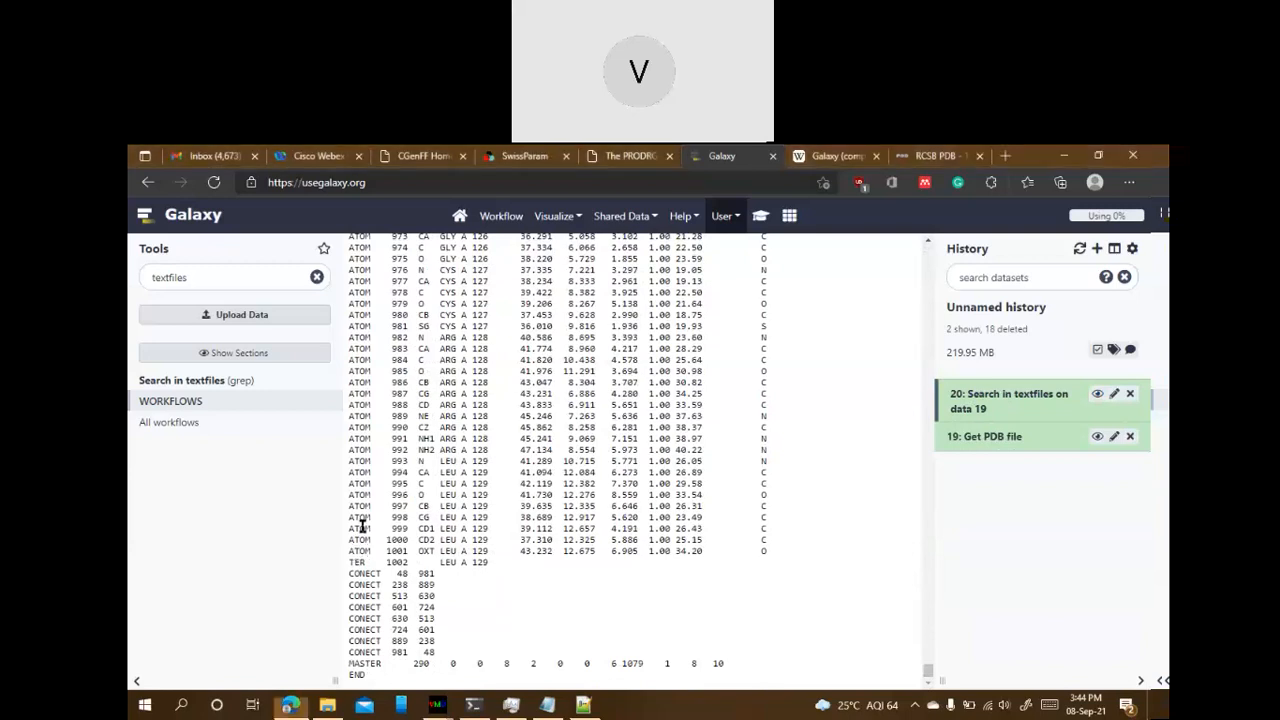
left_click_drag(370, 551, 349, 461)
left_click(660, 345)
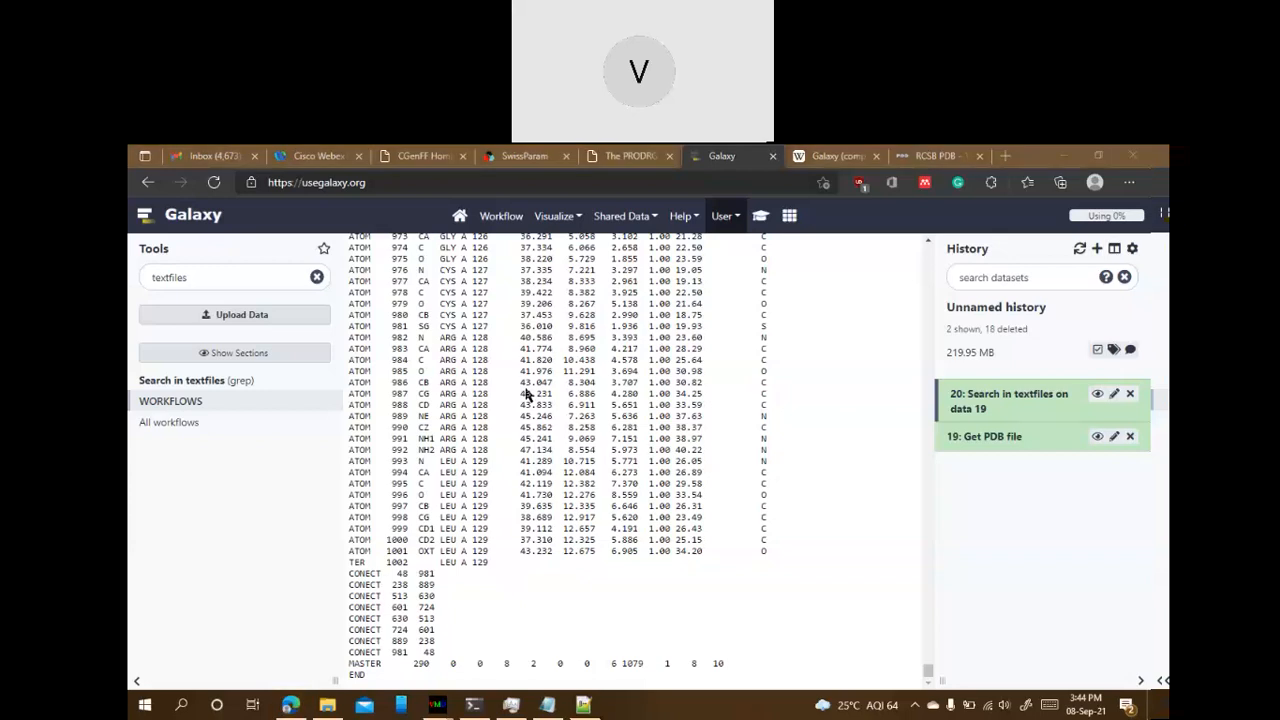
Search the Galaxy tools for "gromacs ini" and open the GROMACS initial setup tool
double_click(165, 277)
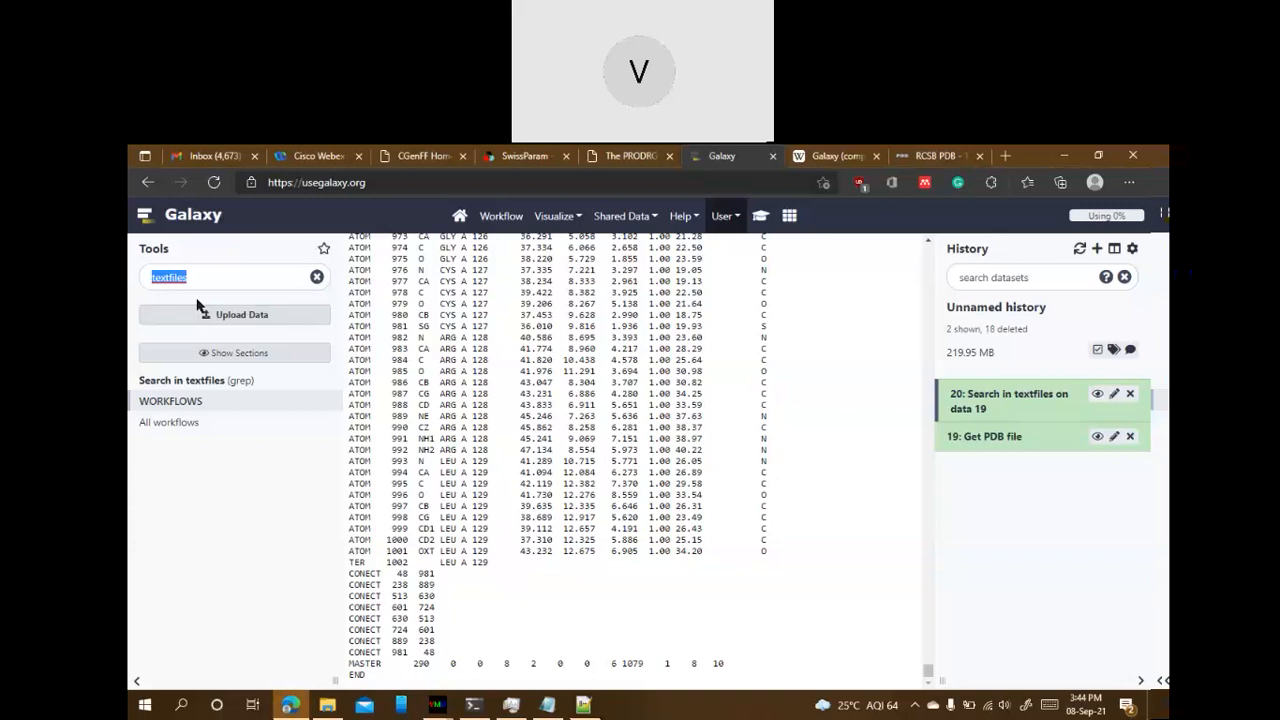
type("gromacs")
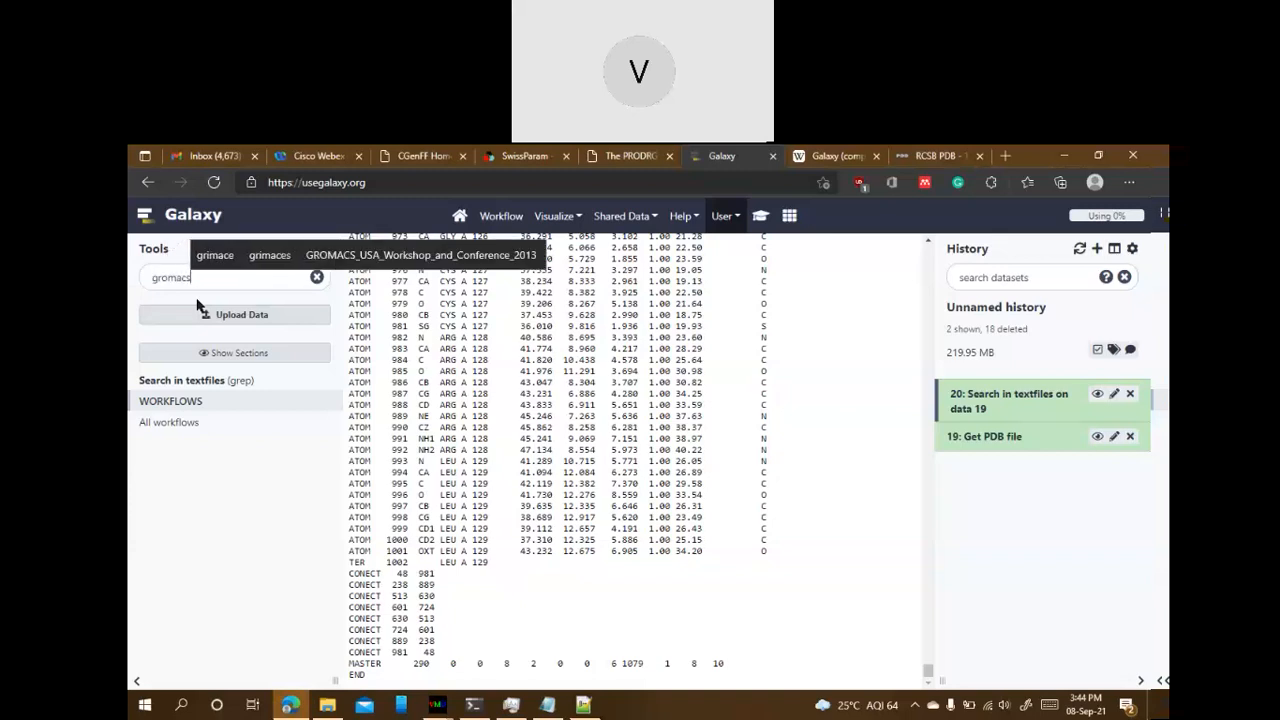
type(" initil")
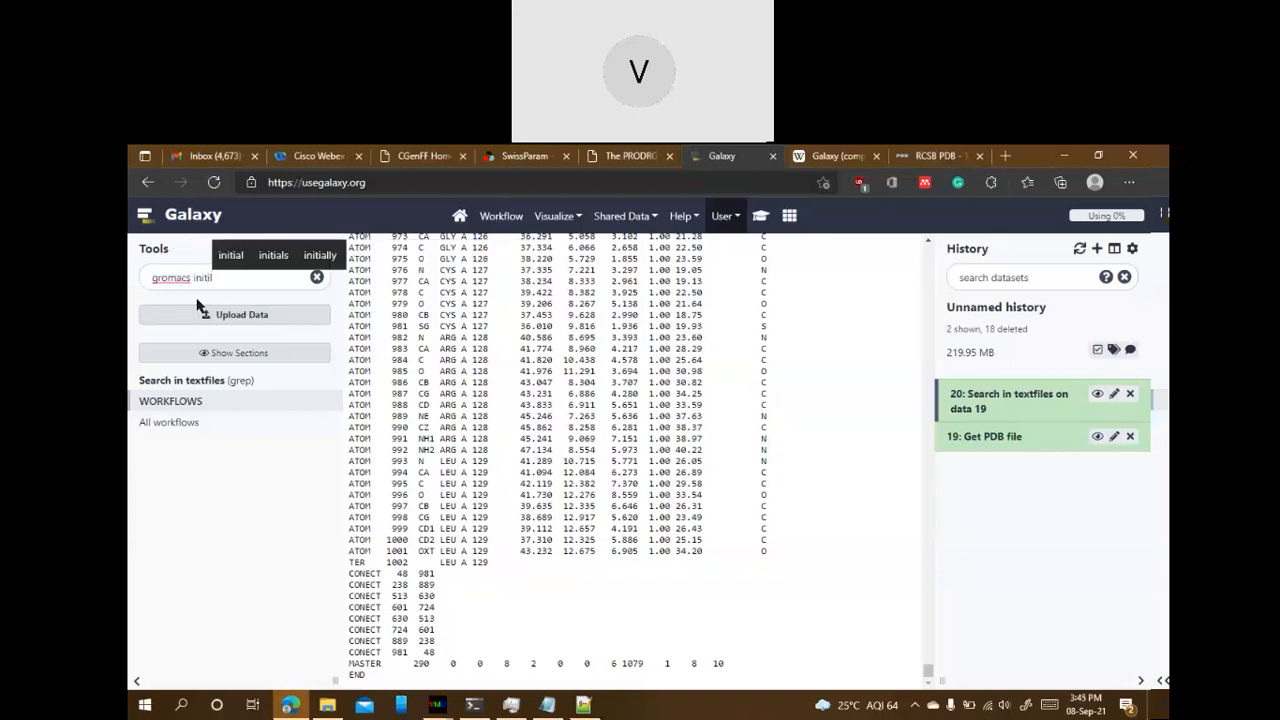
key("BackSpace")
key("BackSpace")
key("BackSpace")
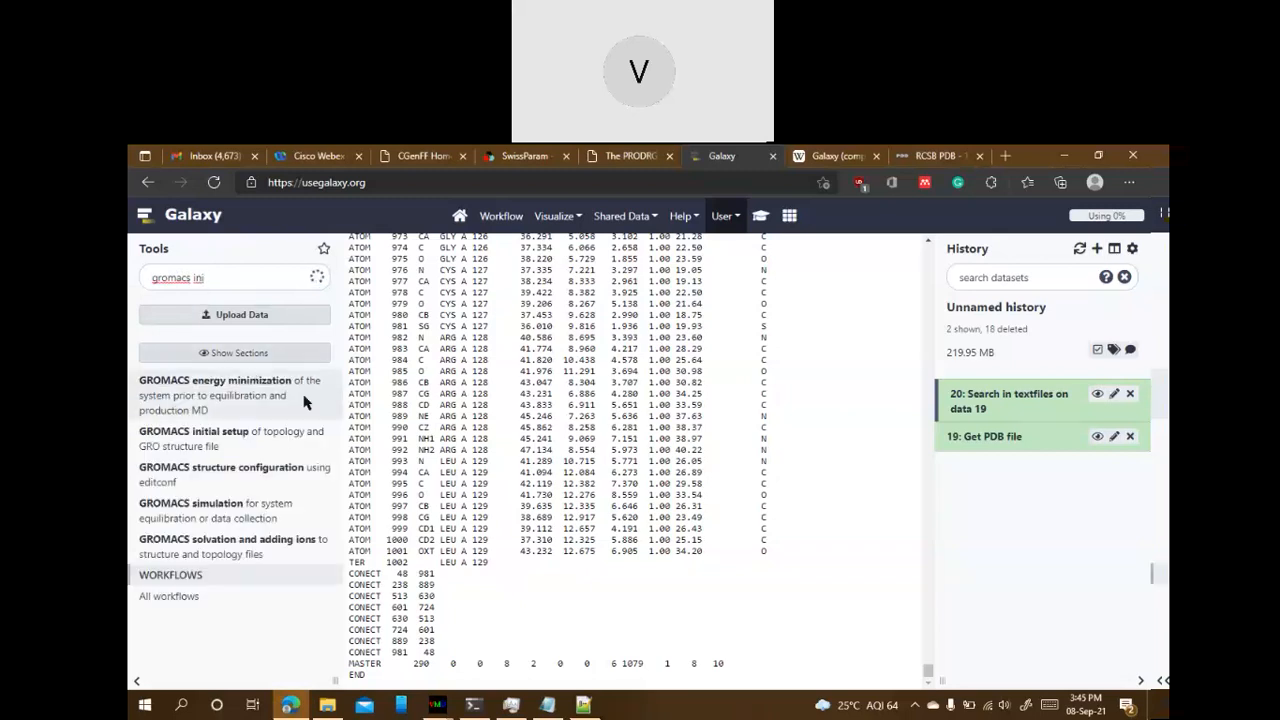
left_click(233, 432)
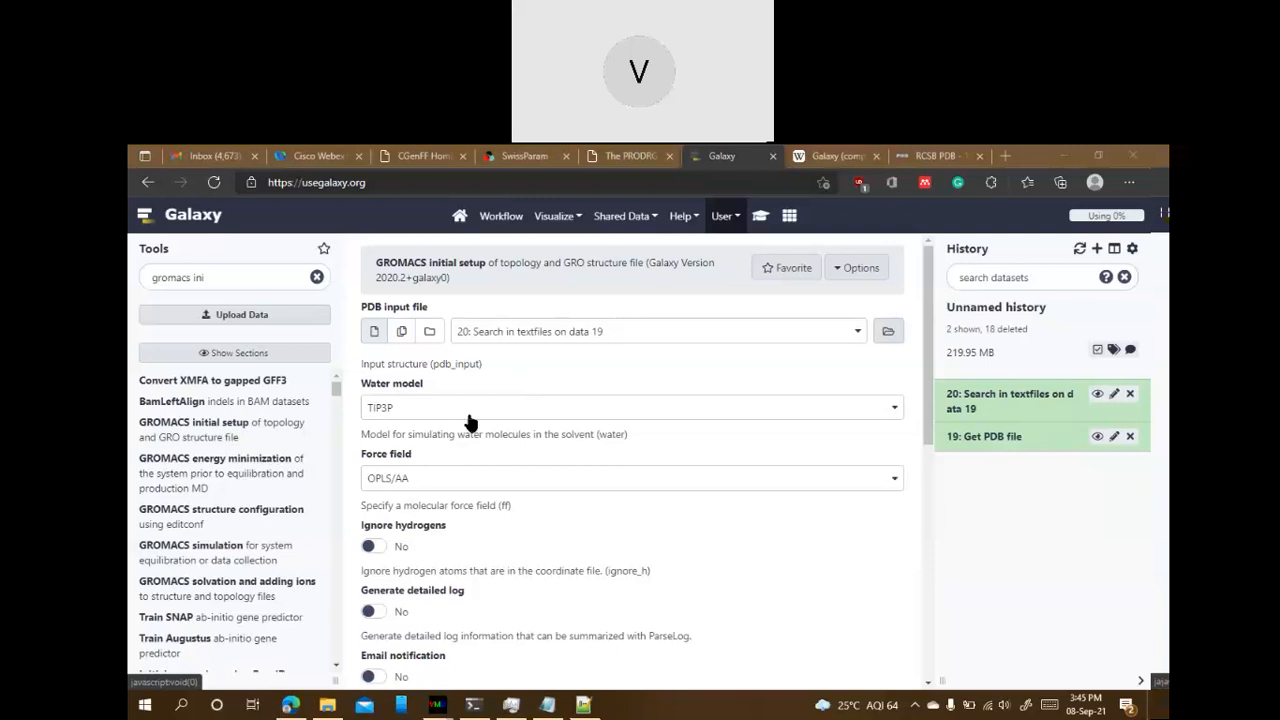
Select the TIP3P water model and the Search in textfiles output as the PDB input file
left_click(437, 409)
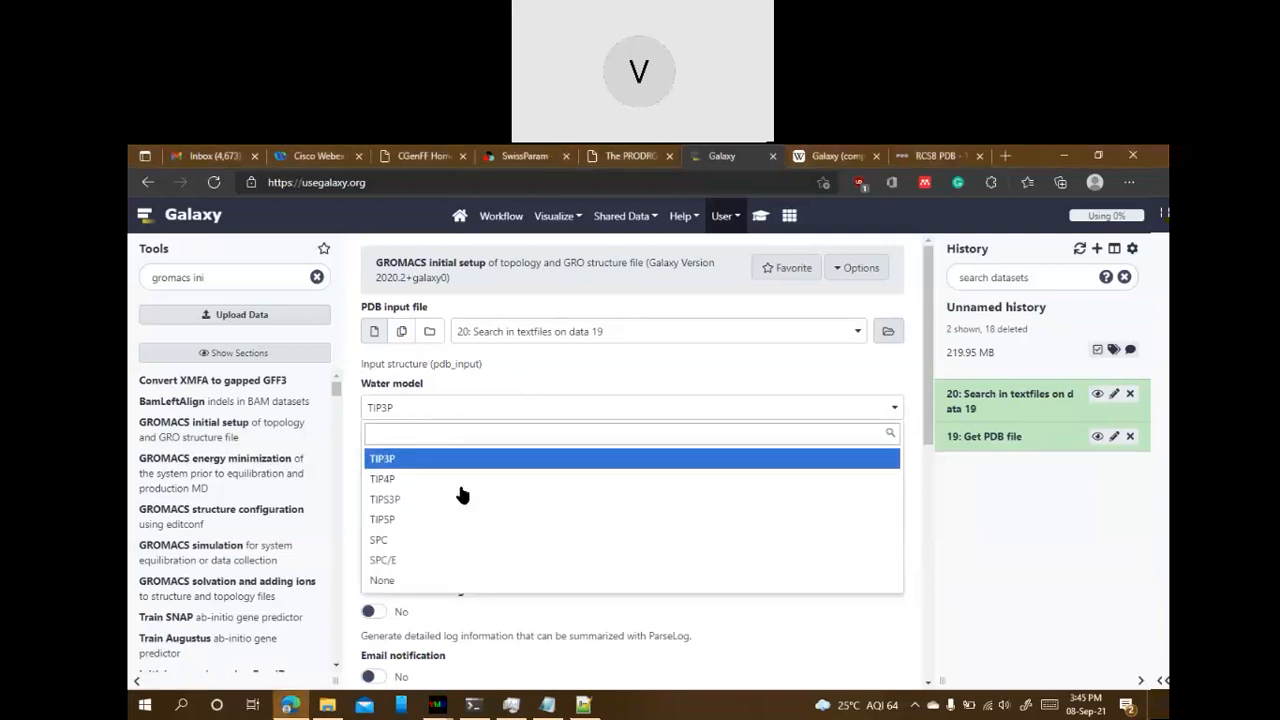
left_click(410, 460)
left_click(398, 415)
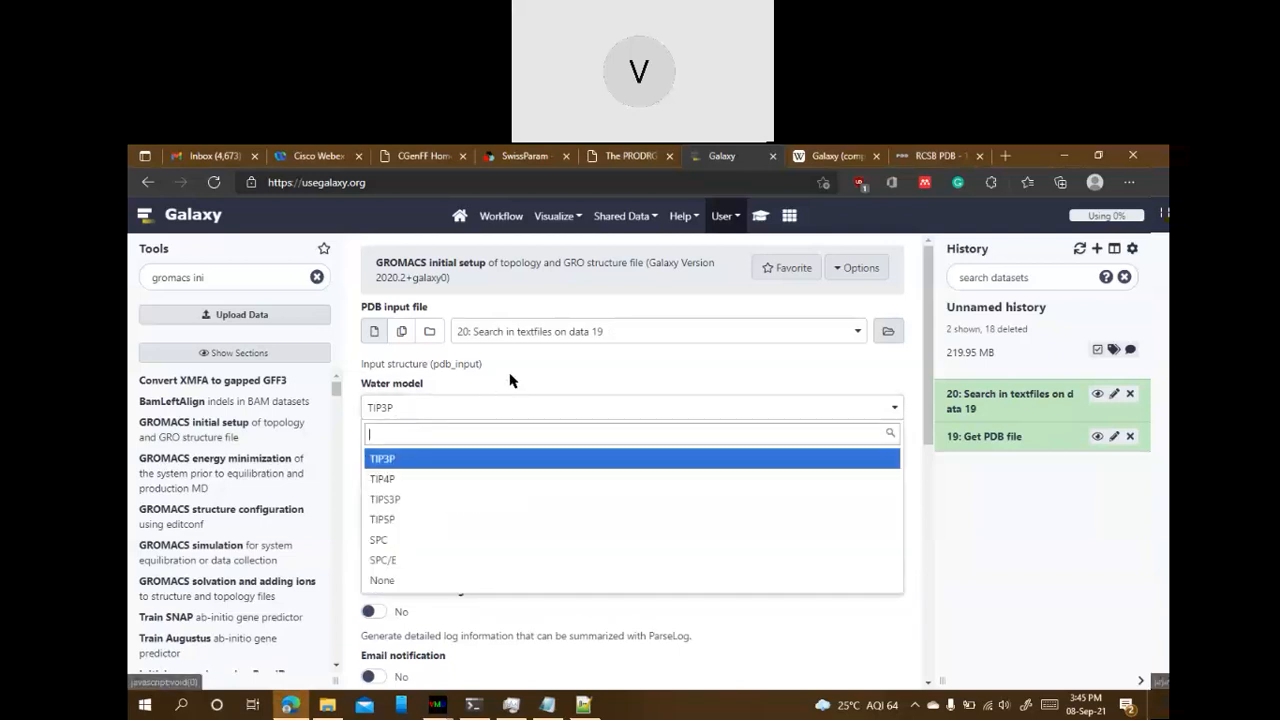
left_click(531, 374)
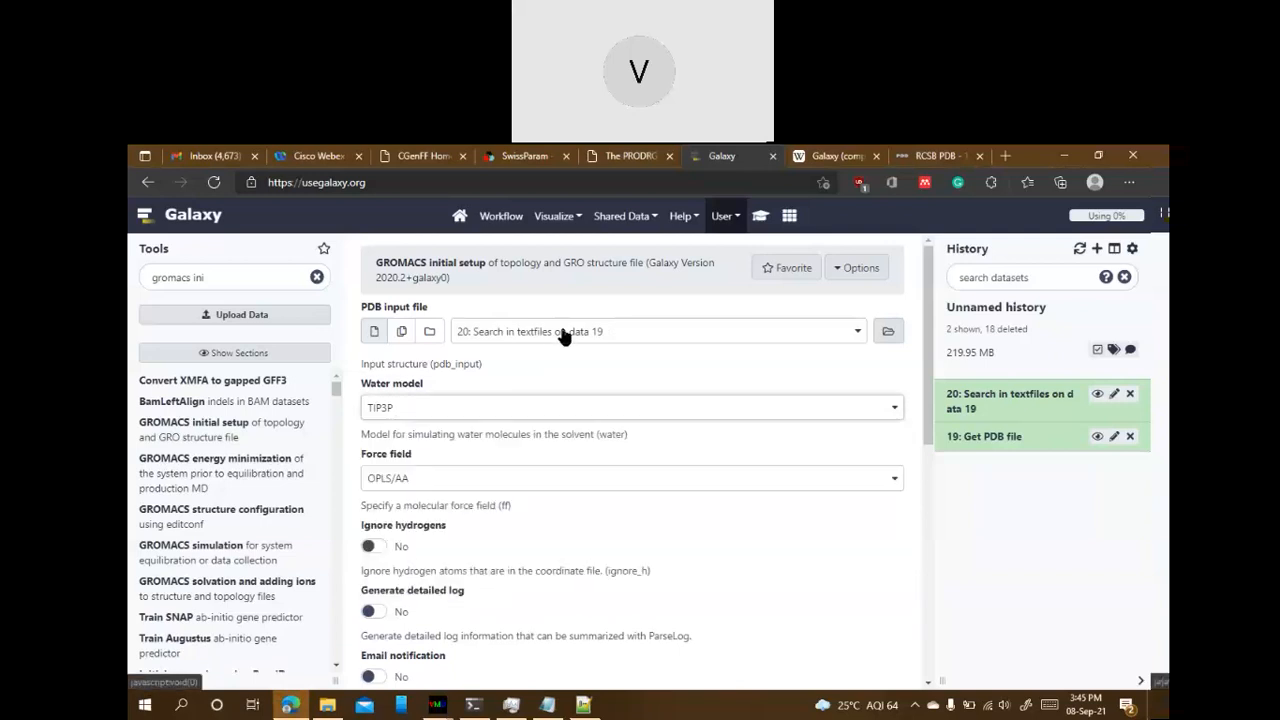
left_click(563, 336)
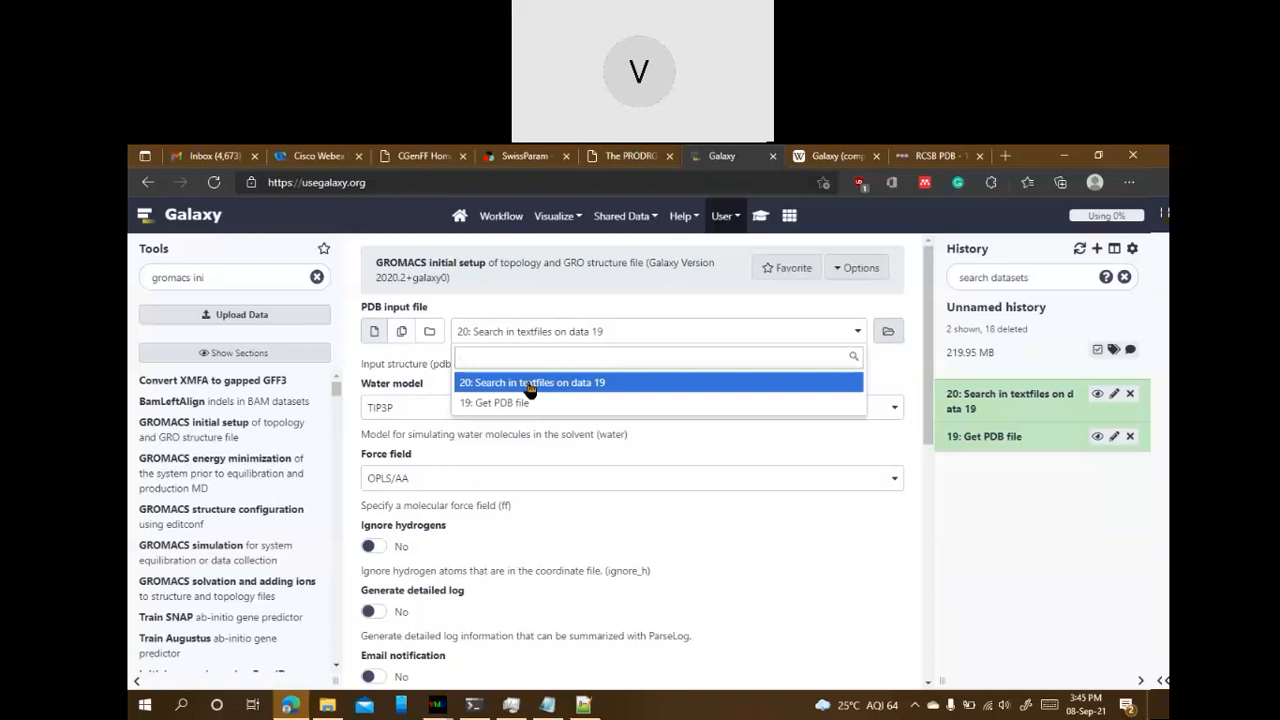
left_click(530, 386)
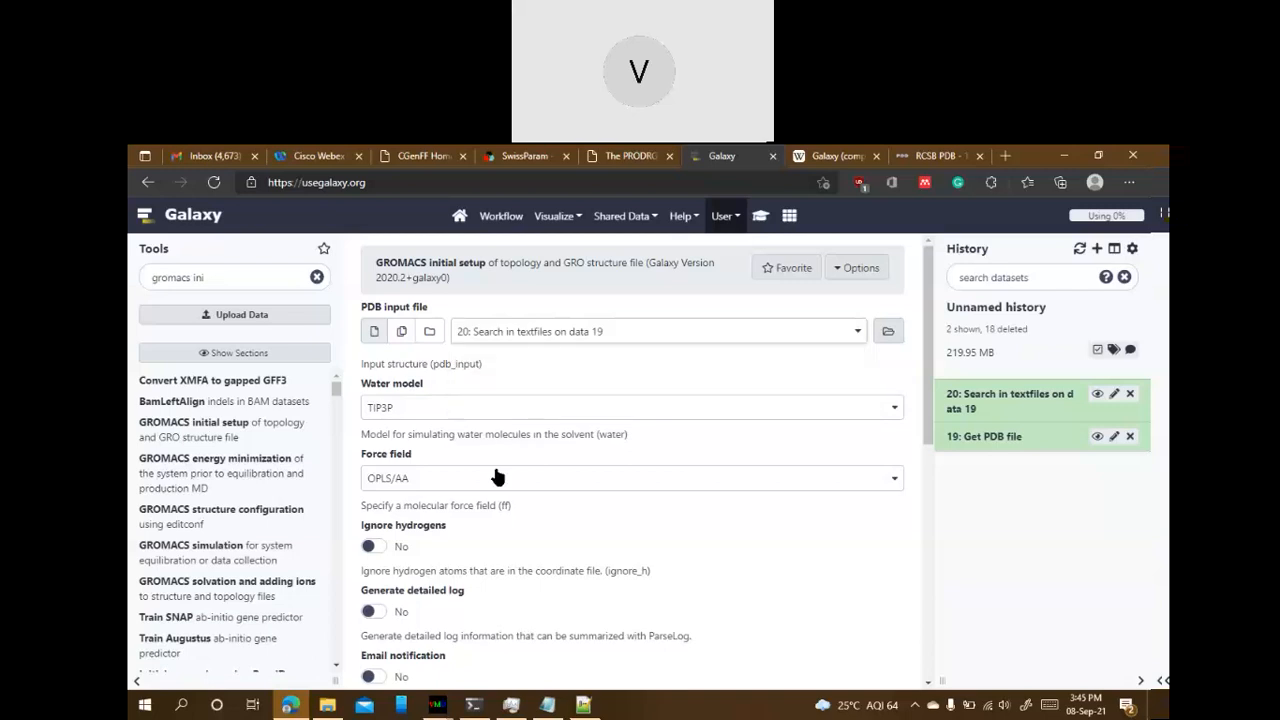
Look through the available force fields and select OPLS/AA for the initial setup
left_click(498, 478)
scroll(443, 580, "down", 1)
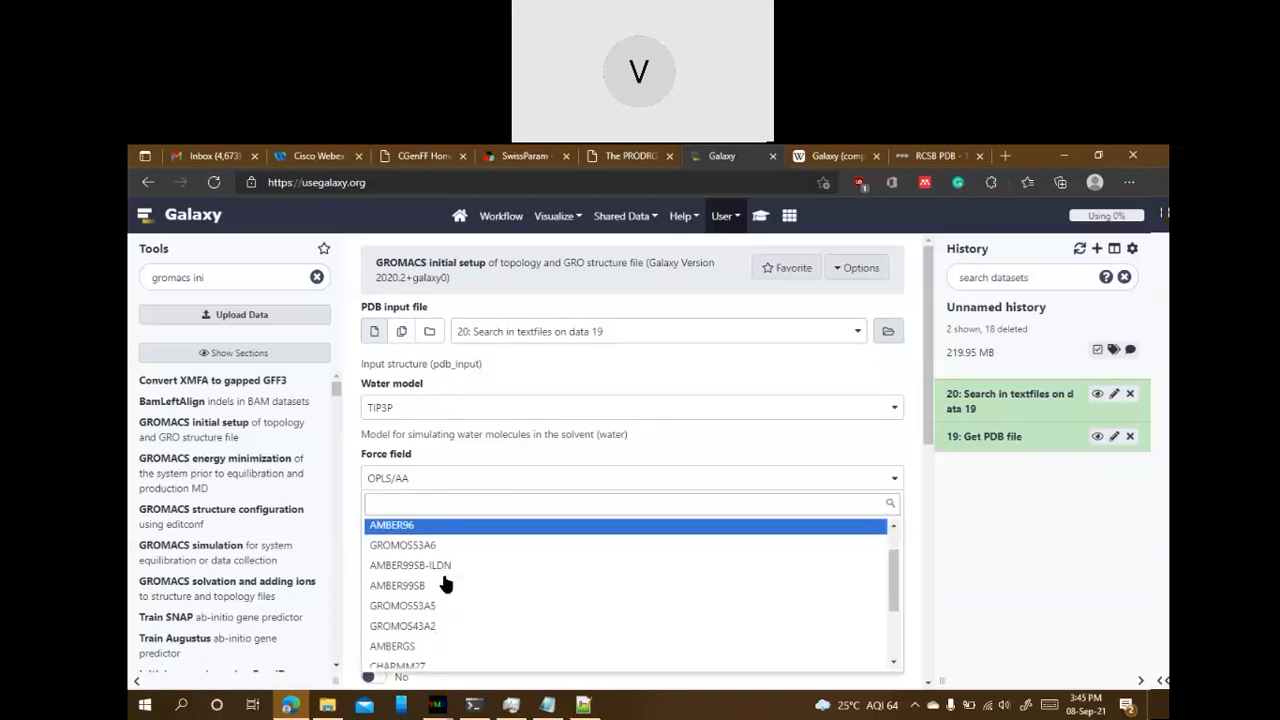
scroll(430, 560, "up", 1)
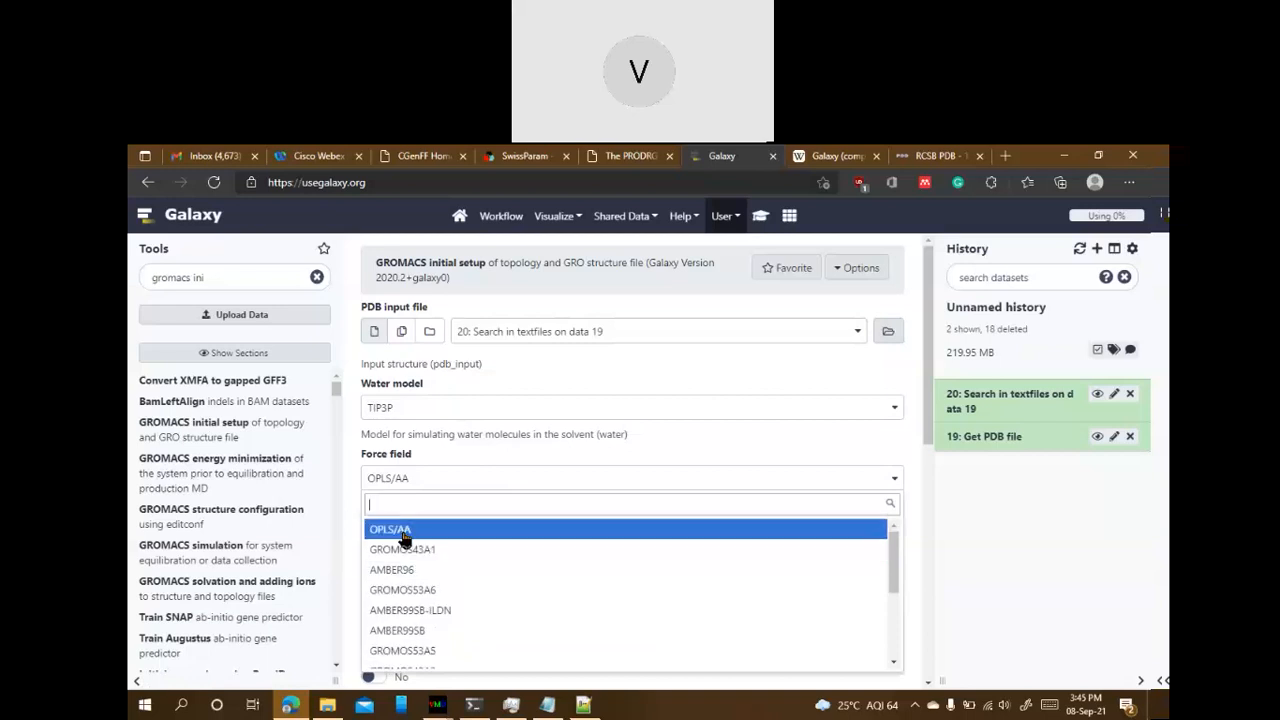
scroll(435, 575, "down", 2)
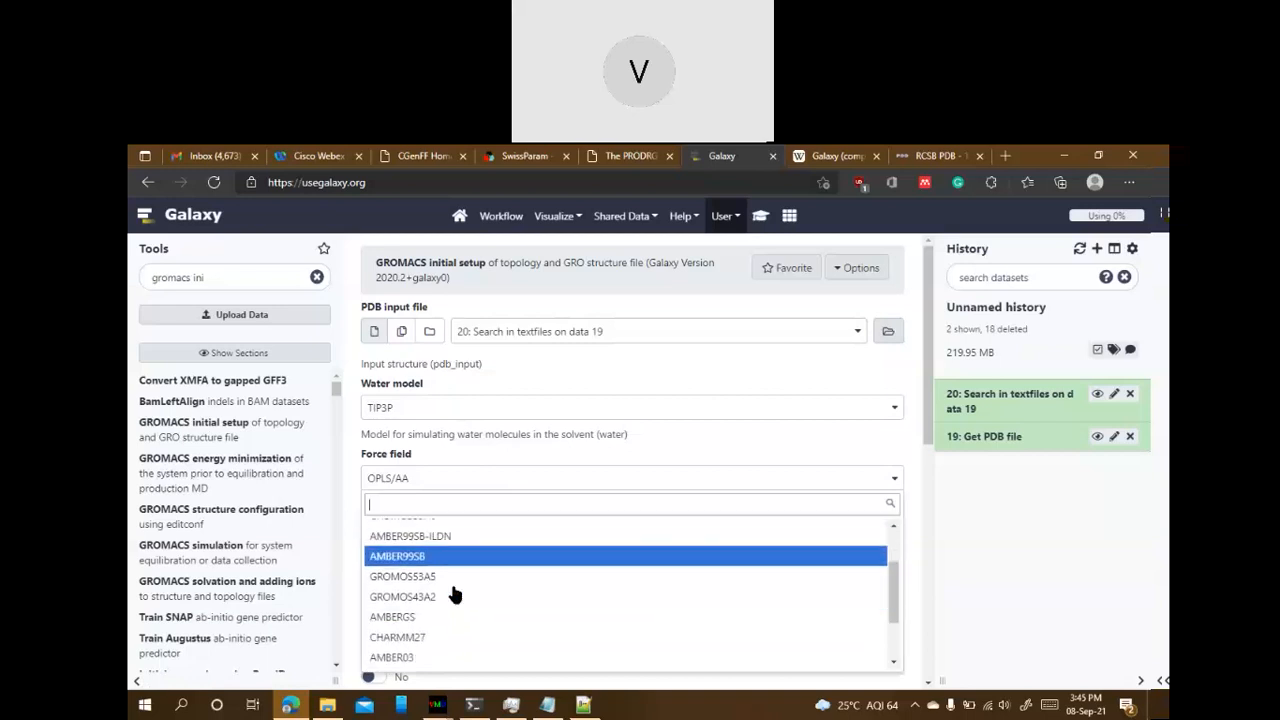
scroll(455, 595, "down", 3)
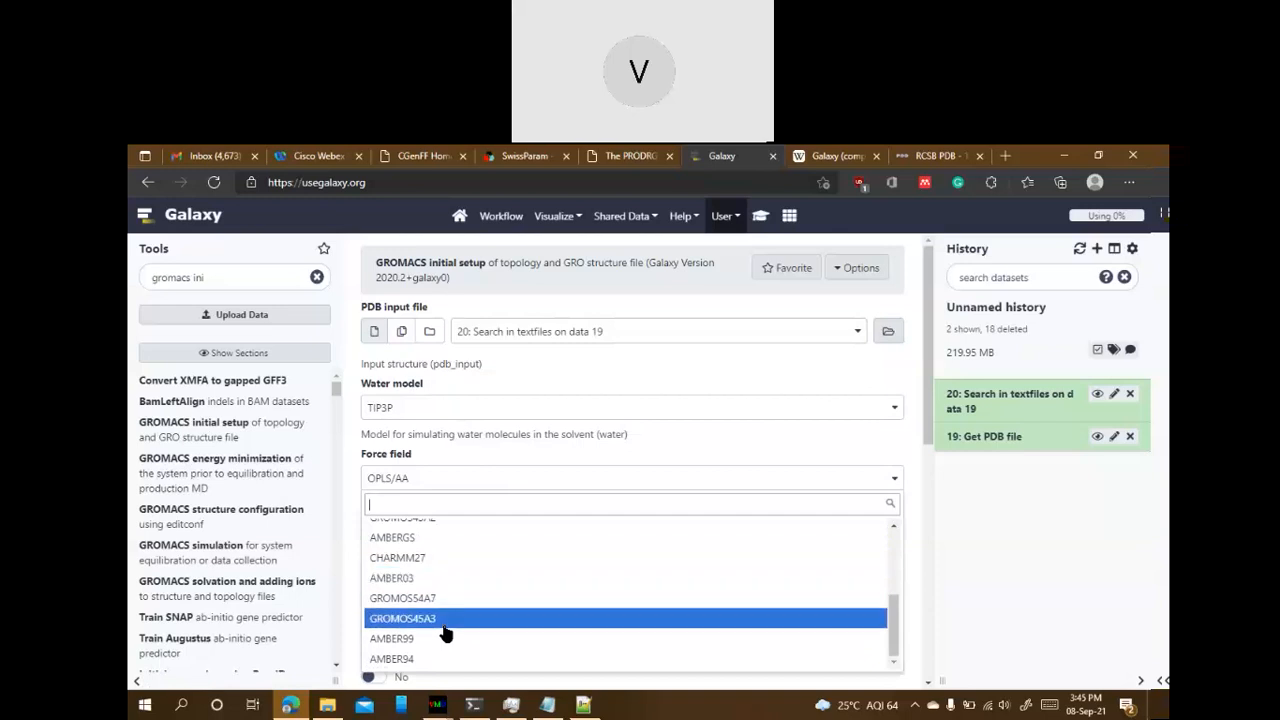
scroll(445, 635, "up", 5)
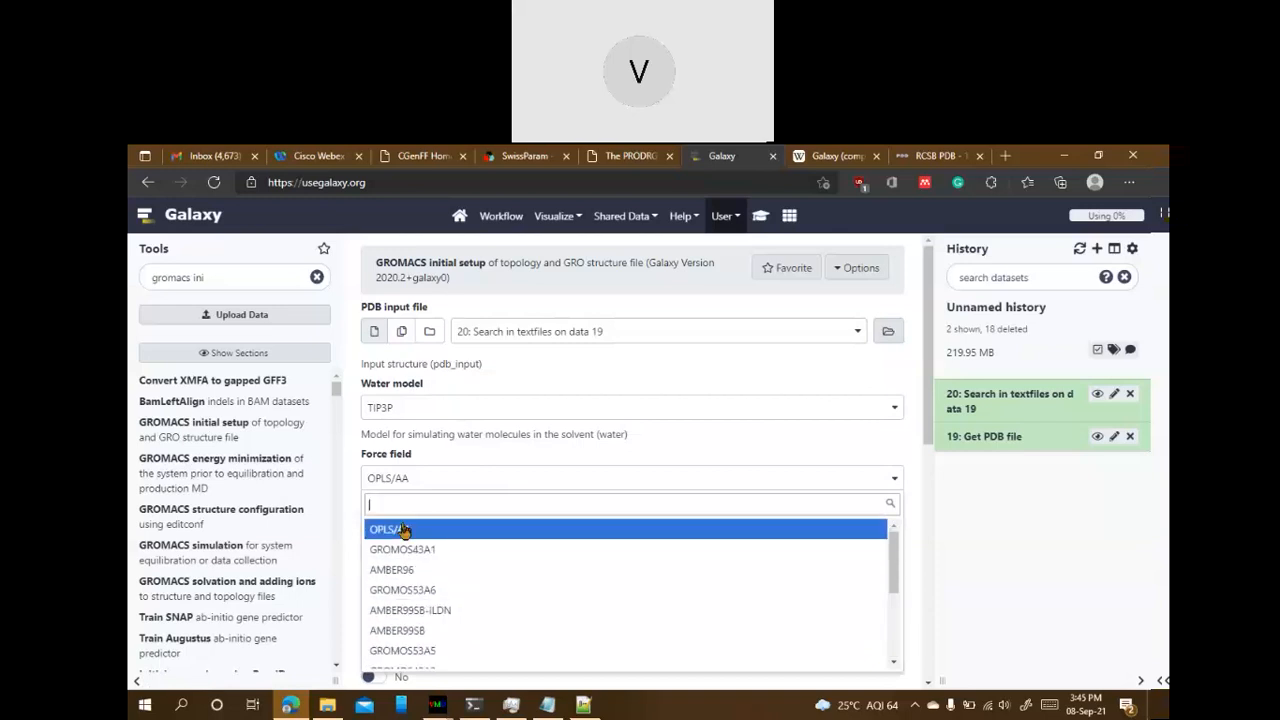
left_click(403, 530)
Toggle the Ignore hydrogens option and execute the GROMACS initial setup tool
scroll(414, 455, "down", 1)
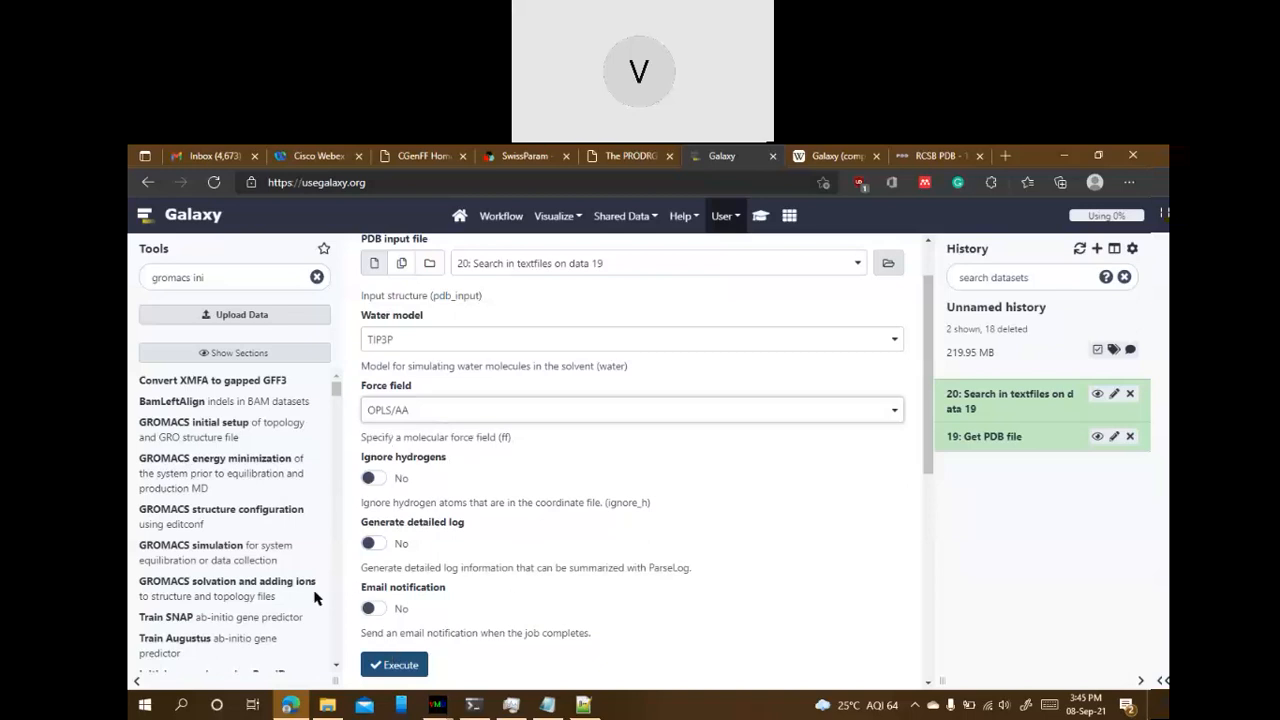
left_click(373, 478)
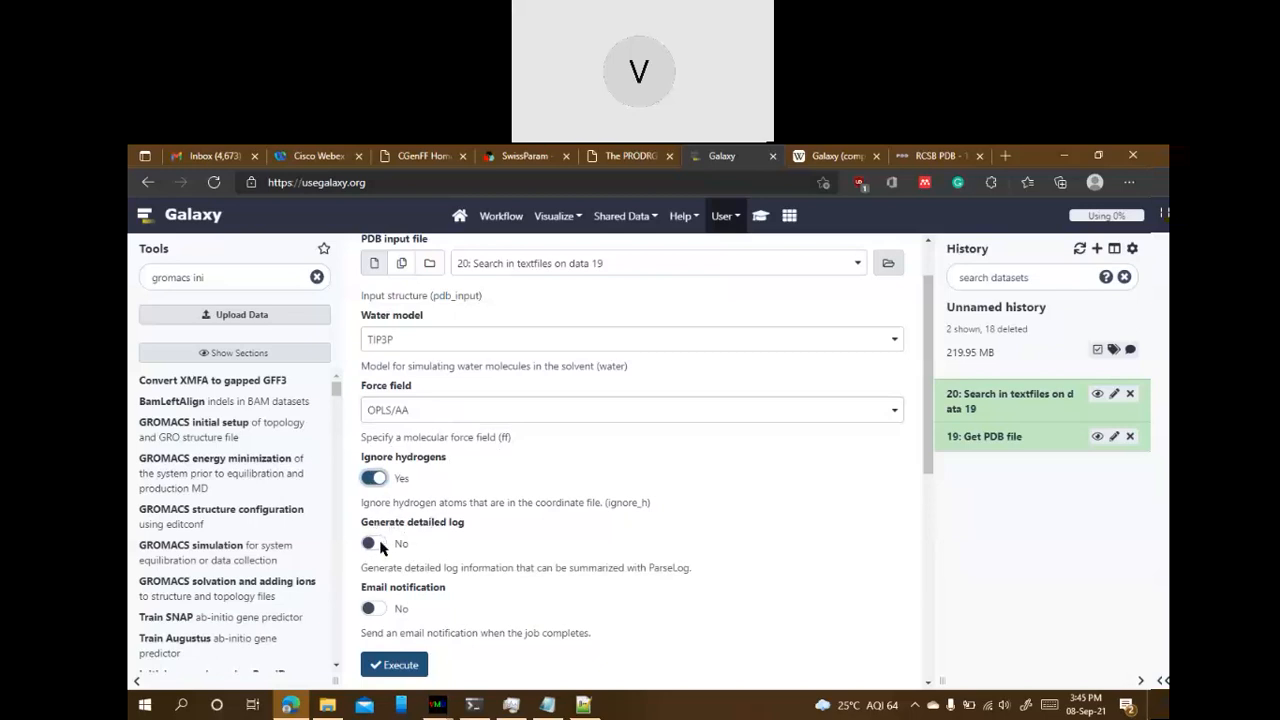
scroll(486, 548, "down", 1)
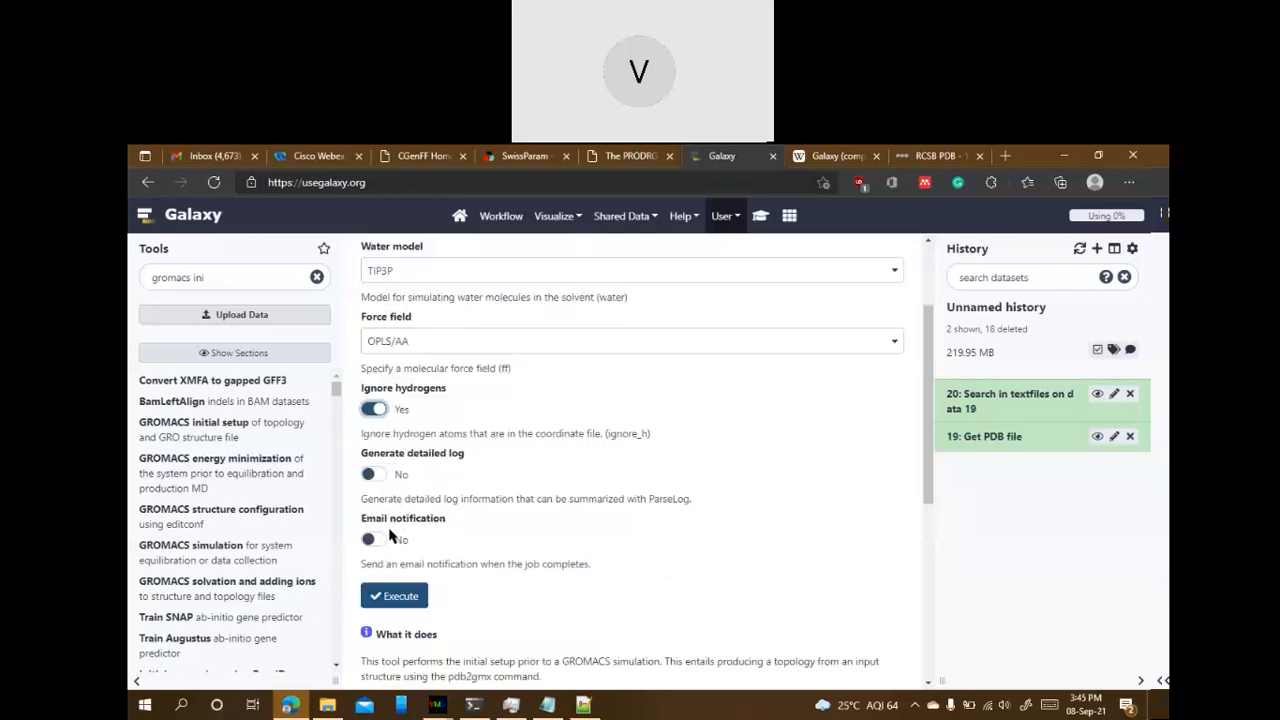
scroll(400, 540, "down", 2)
scroll(449, 563, "up", 2)
left_click(374, 410)
left_click(392, 594)
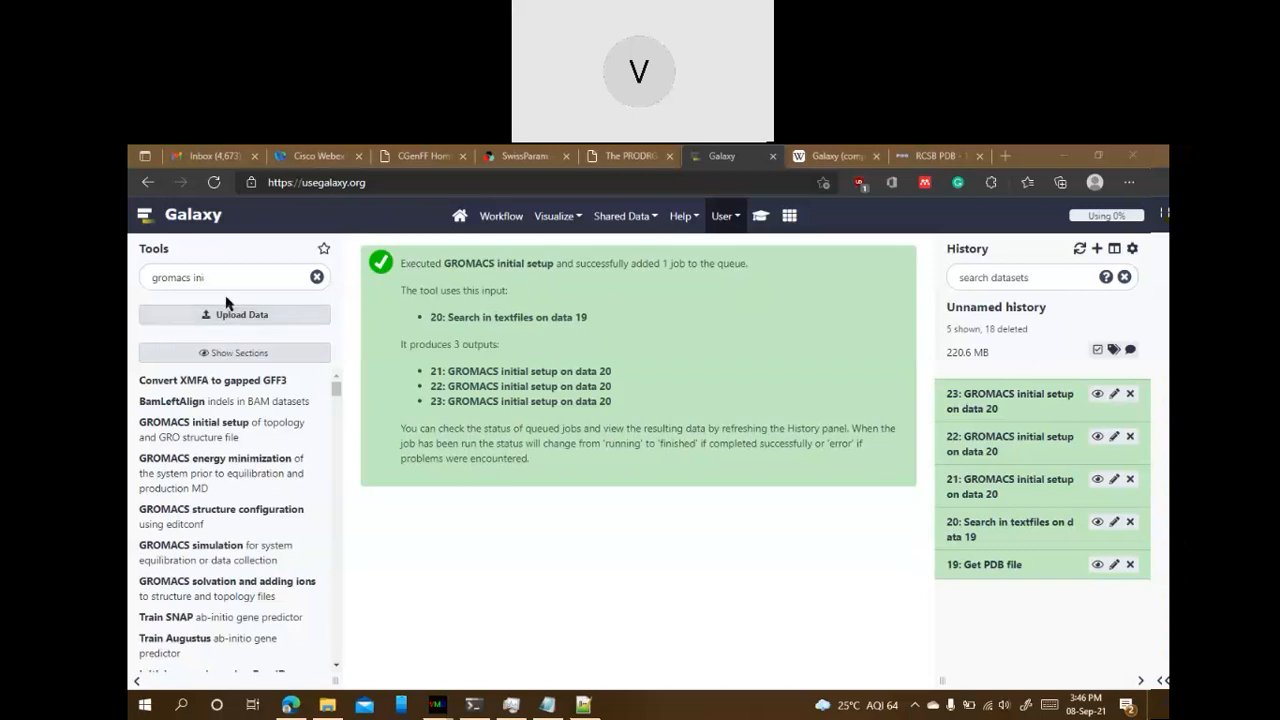
Open the GROMACS structure configuration tool, enable Configure box and set the box dimensions to 1 nanometer
left_click(208, 522)
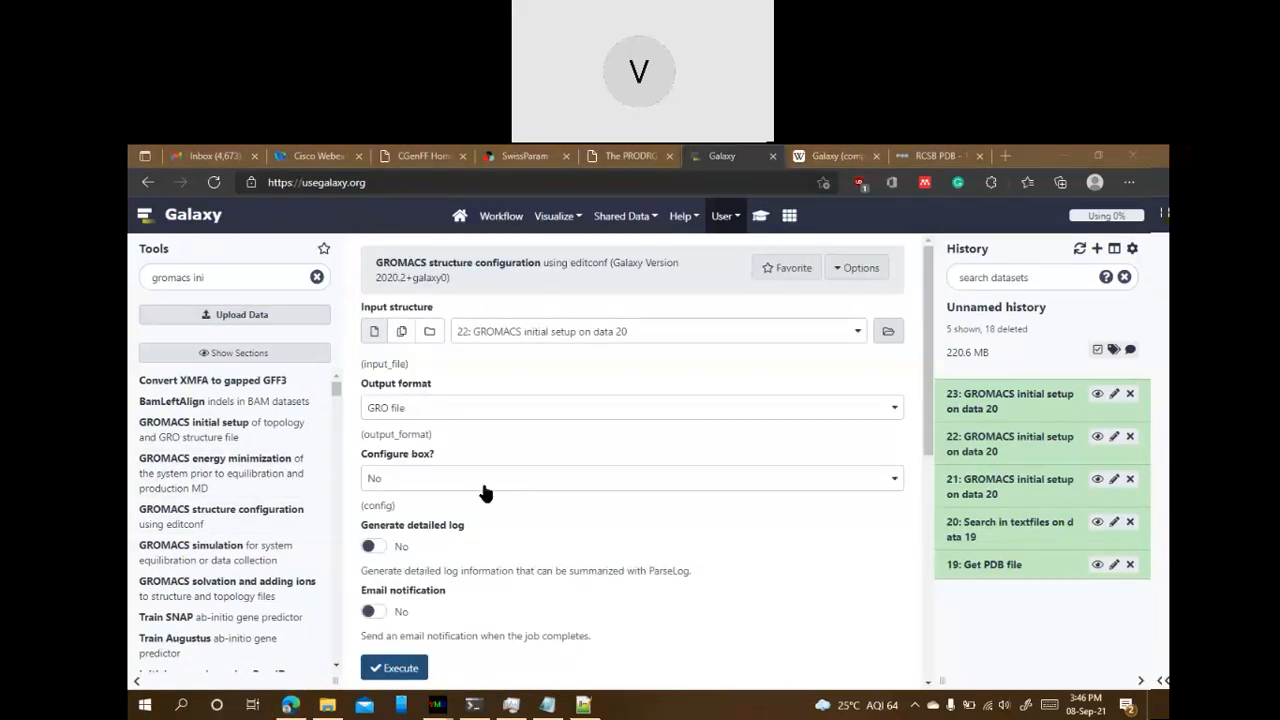
left_click(650, 478)
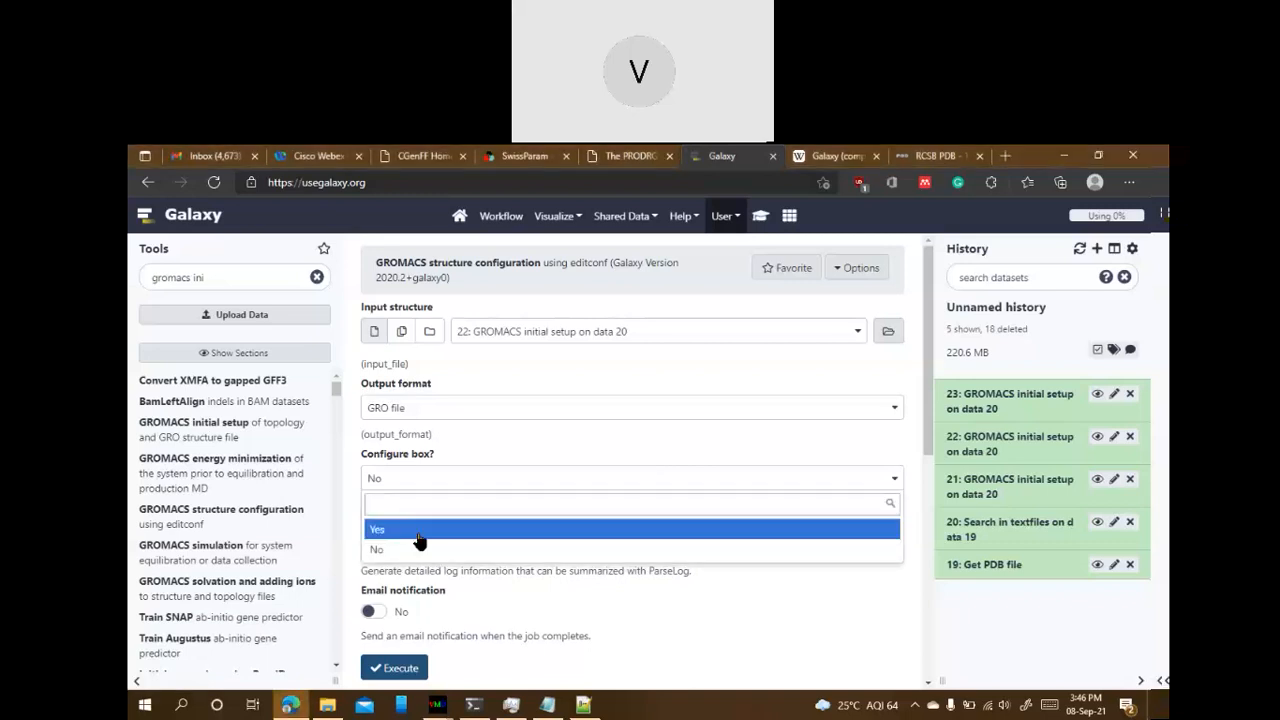
left_click(416, 533)
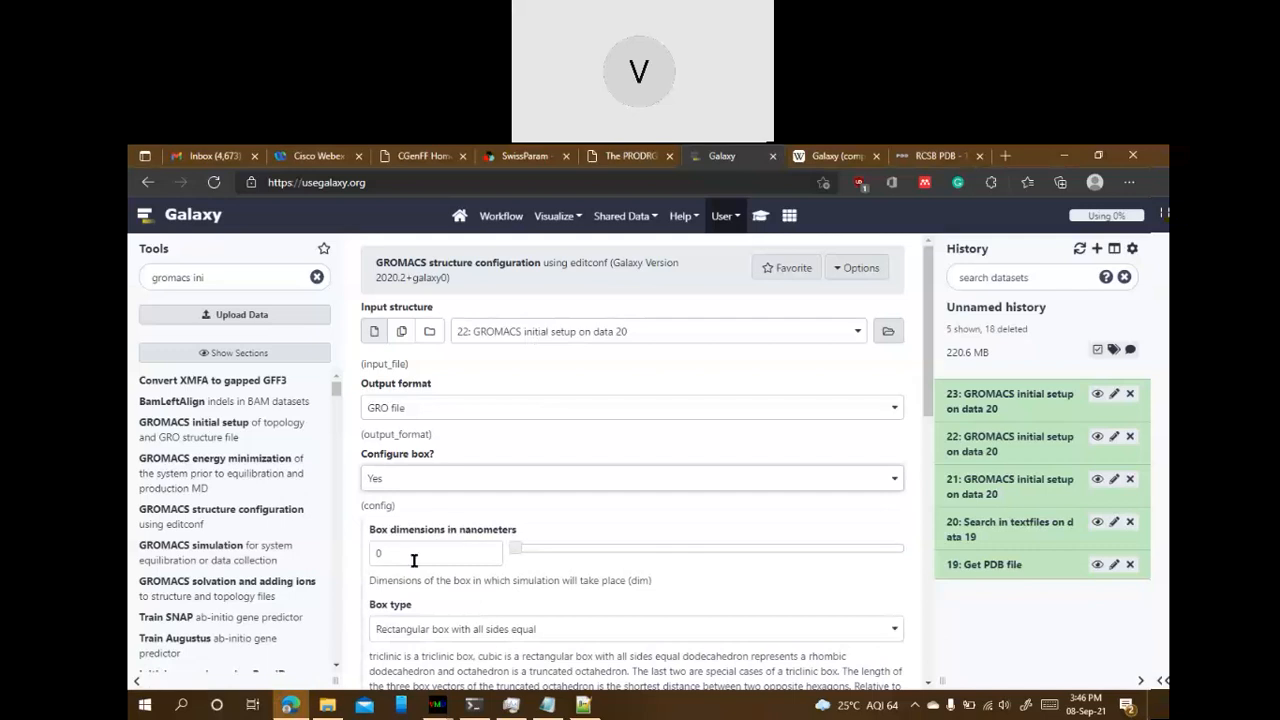
left_click(370, 564)
type("1")
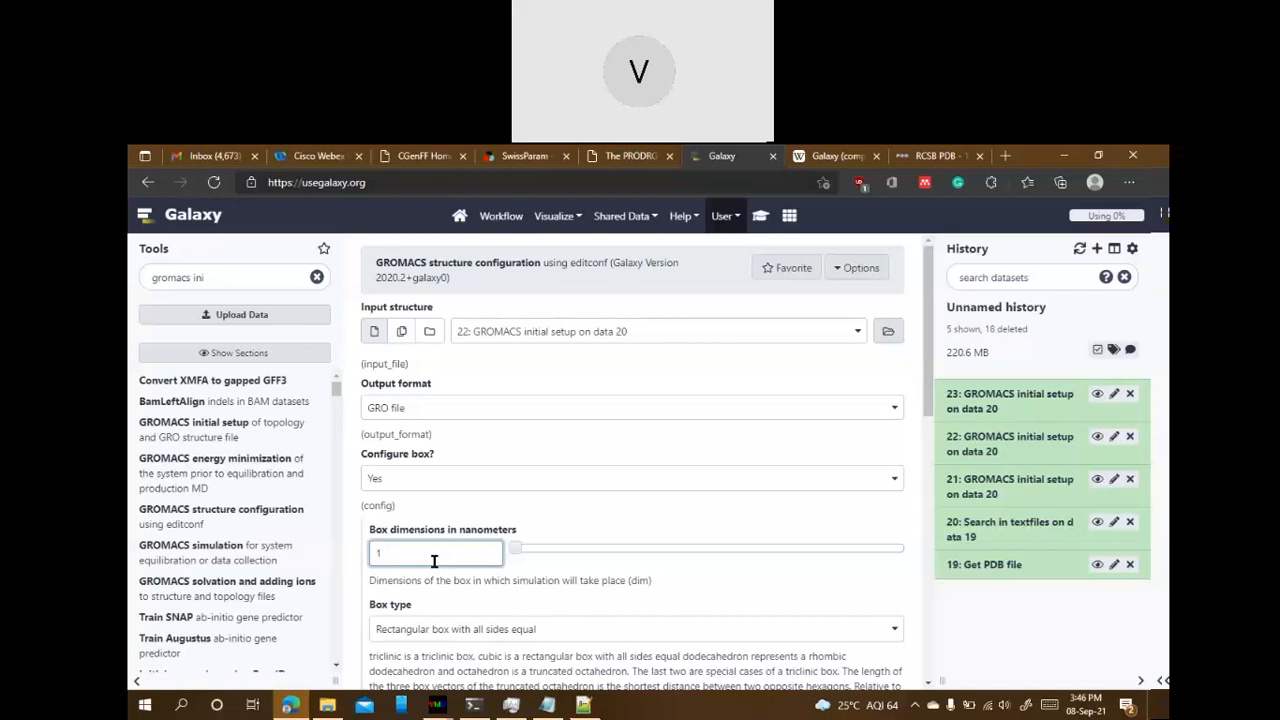
Set the box type to Rectangular box with all sides equal and execute the structure configuration tool
scroll(480, 552, "down", 2)
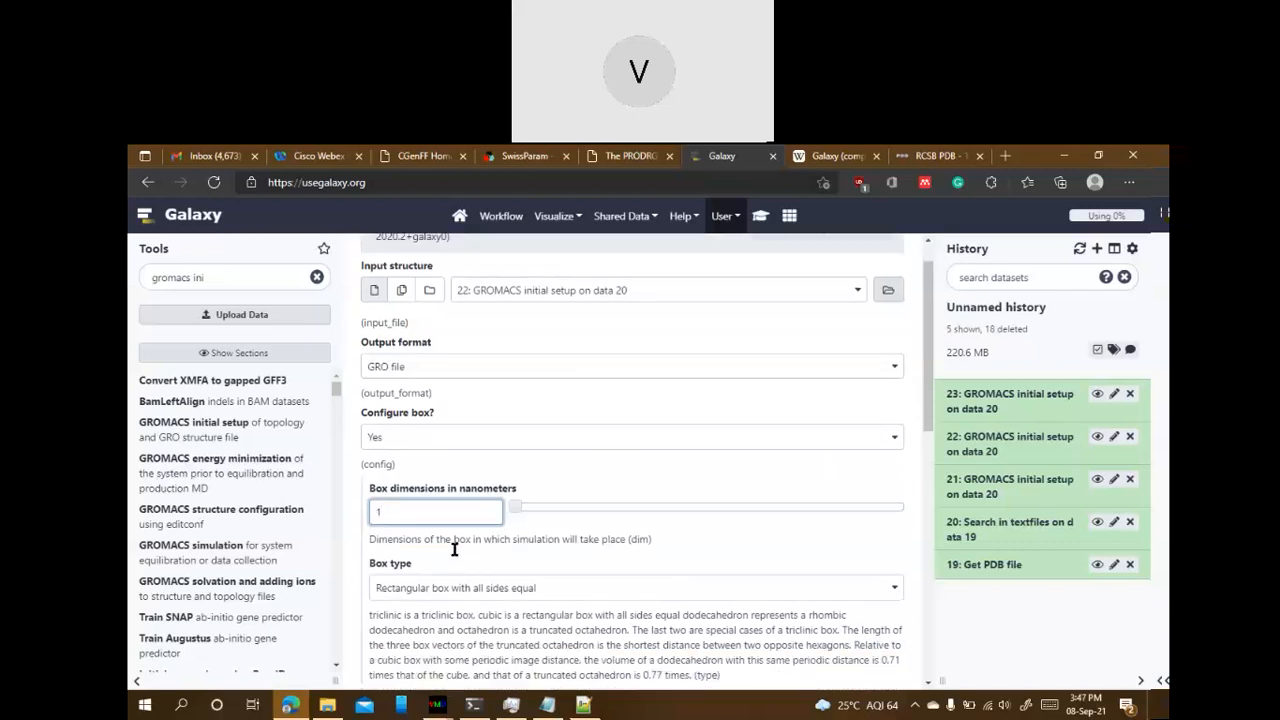
scroll(566, 506, "down", 1)
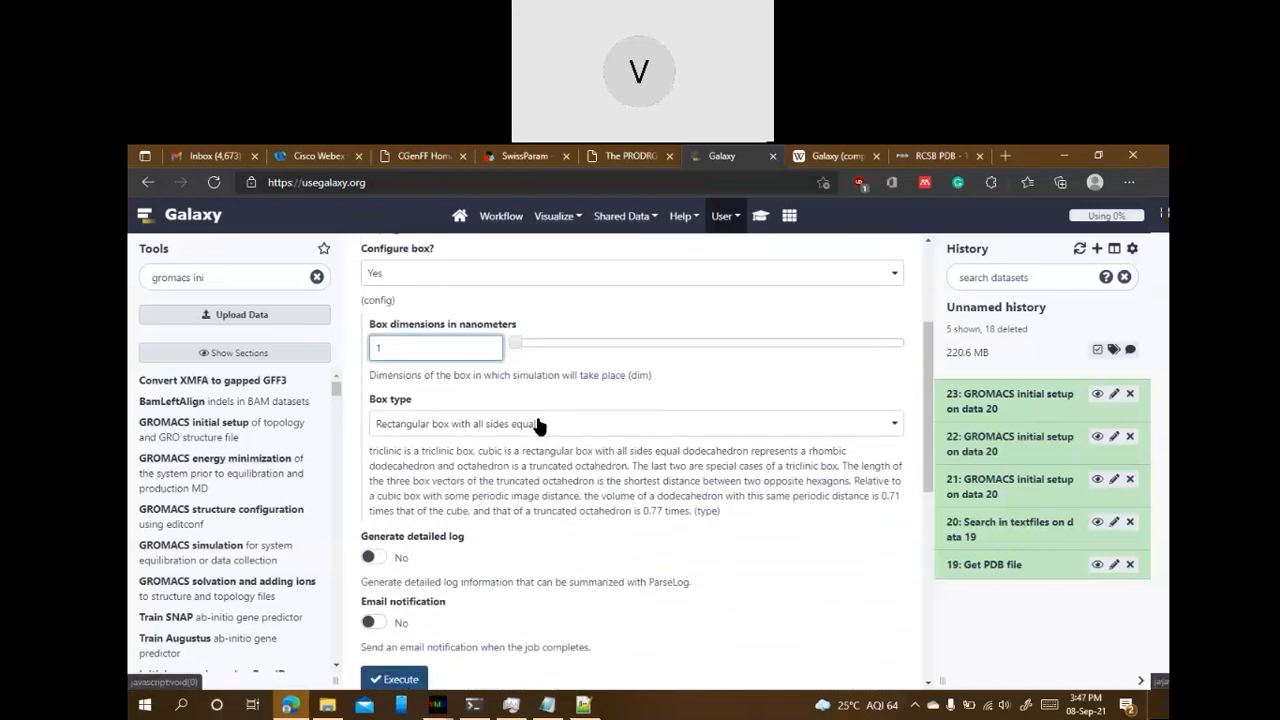
left_click(467, 428)
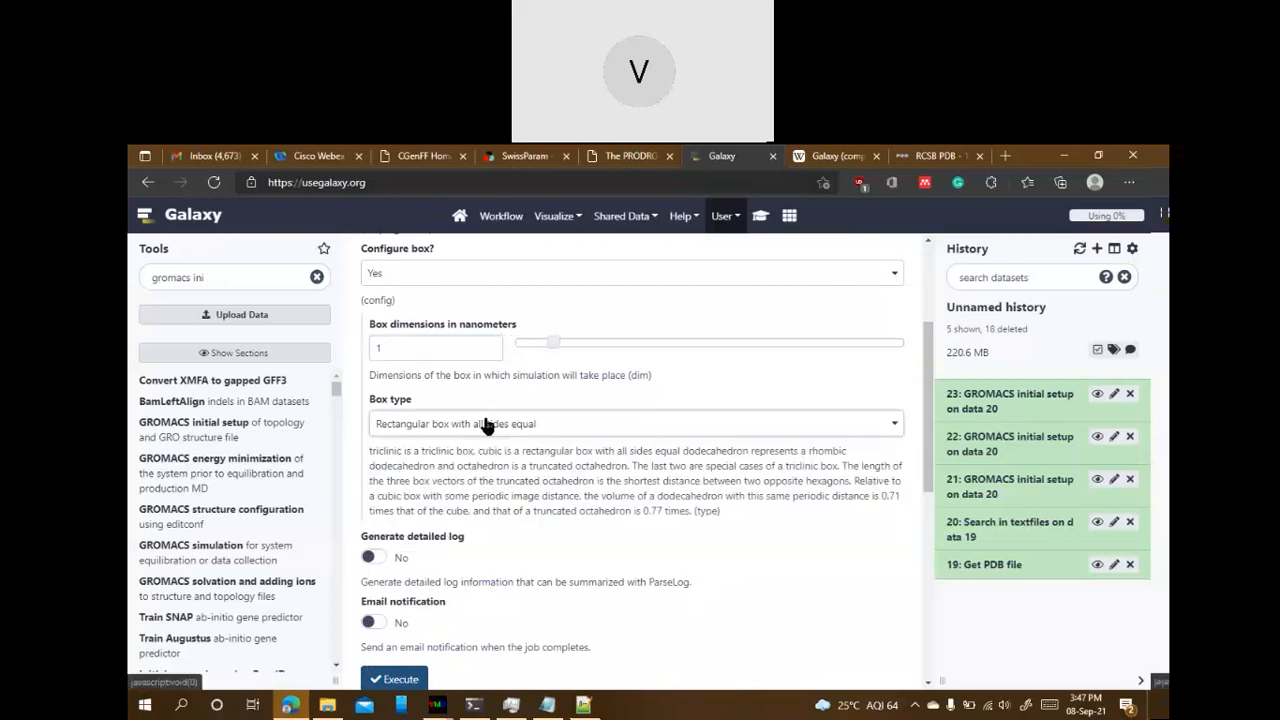
left_click(485, 422)
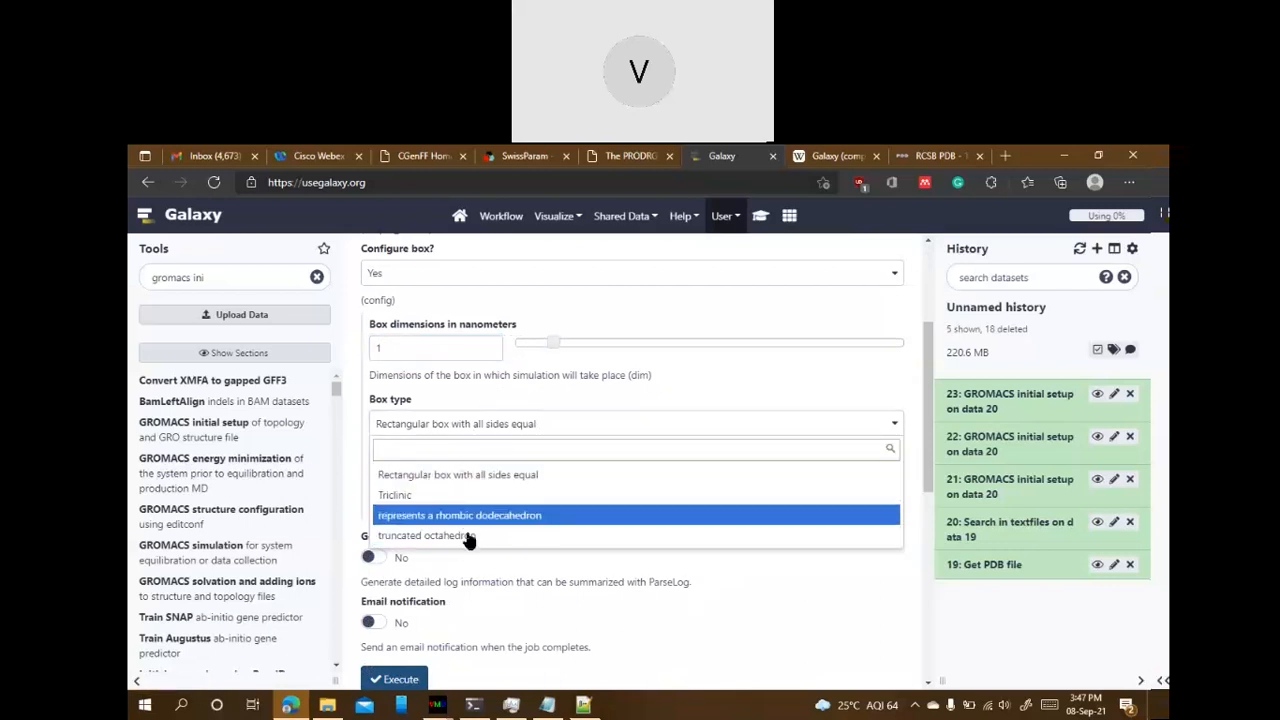
left_click(505, 478)
scroll(447, 577, "down", 1)
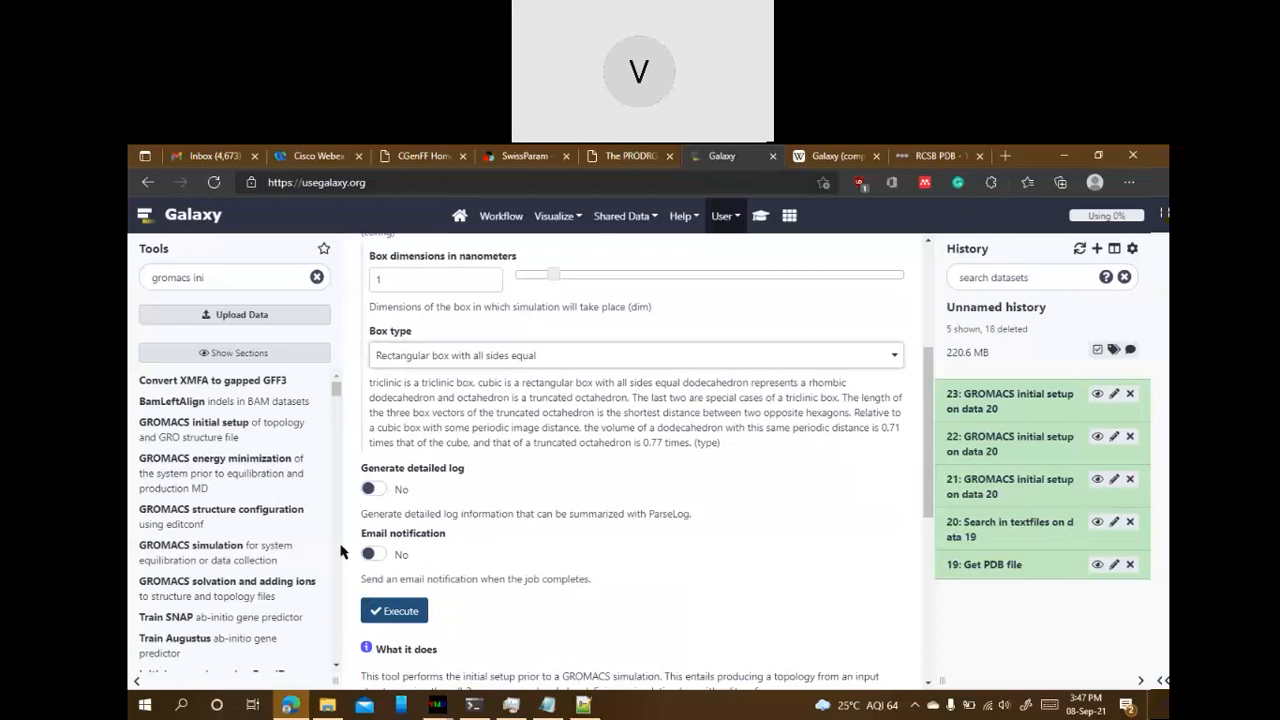
scroll(568, 547, "down", 1)
left_click(399, 543)
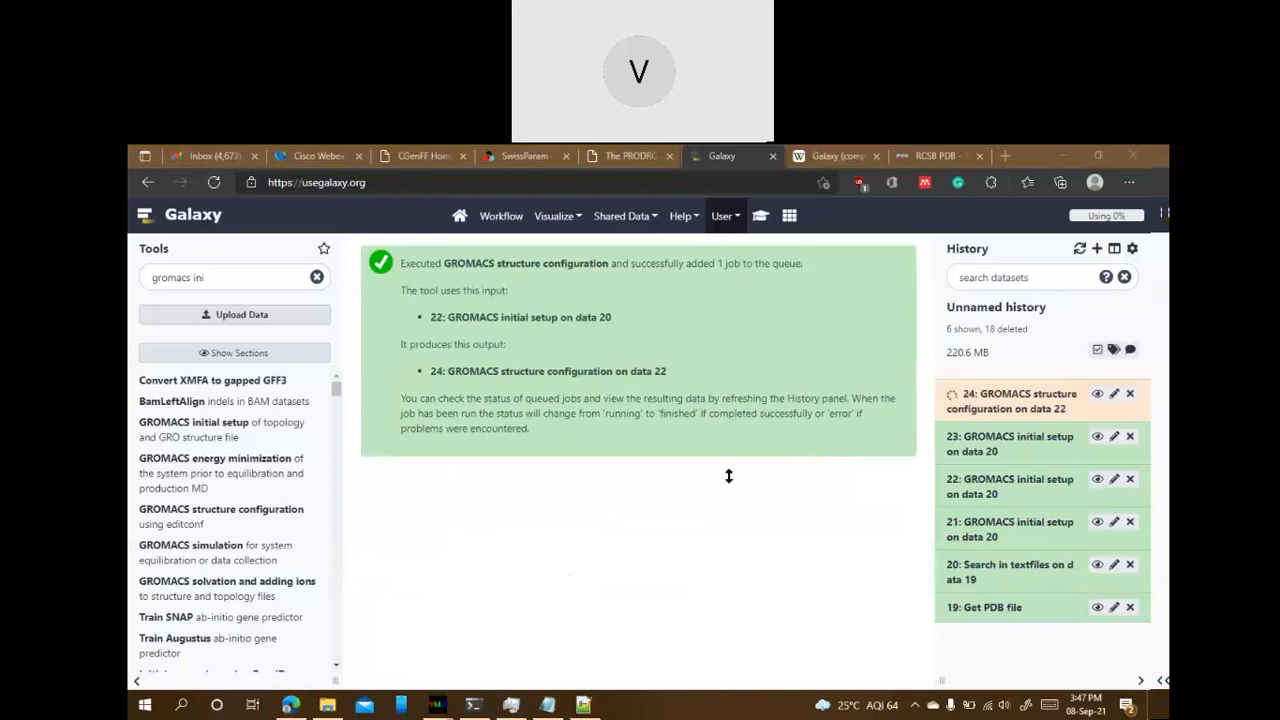
Open the GROMACS solvation and adding ions tool and keep SPC (generic three-point model) as the water model
left_click(215, 281)
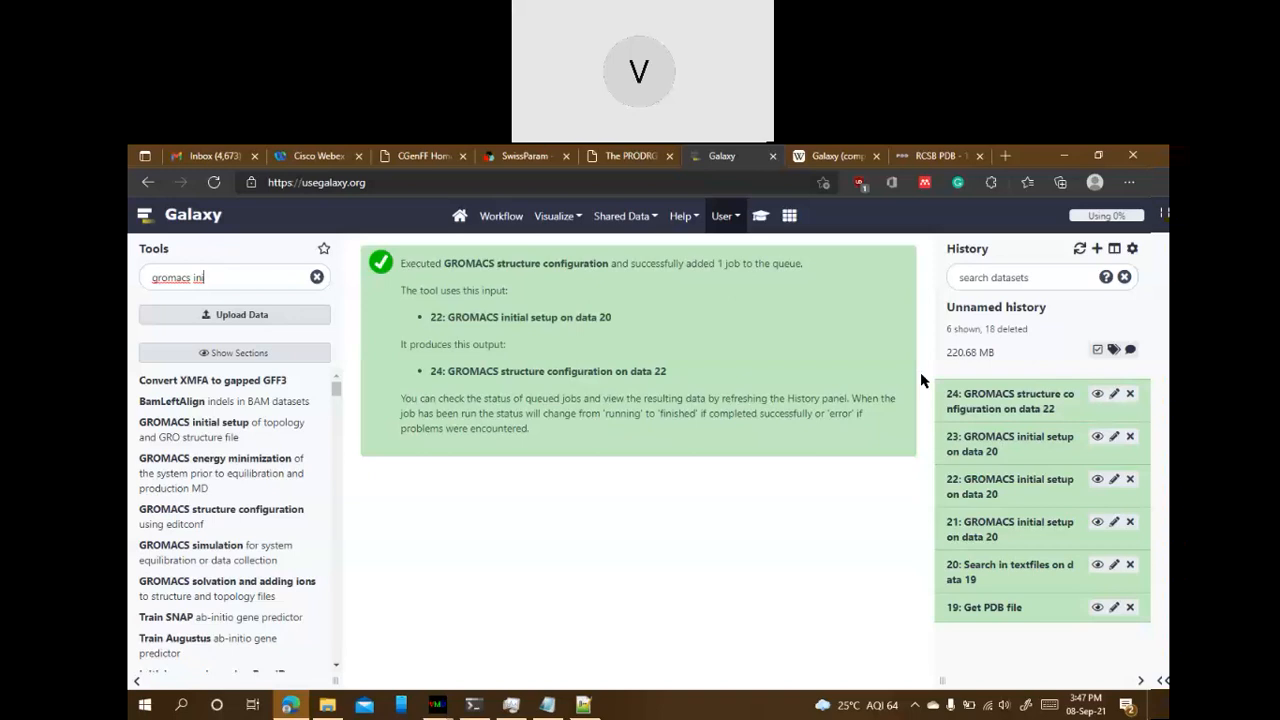
left_click_drag(205, 277, 137, 282)
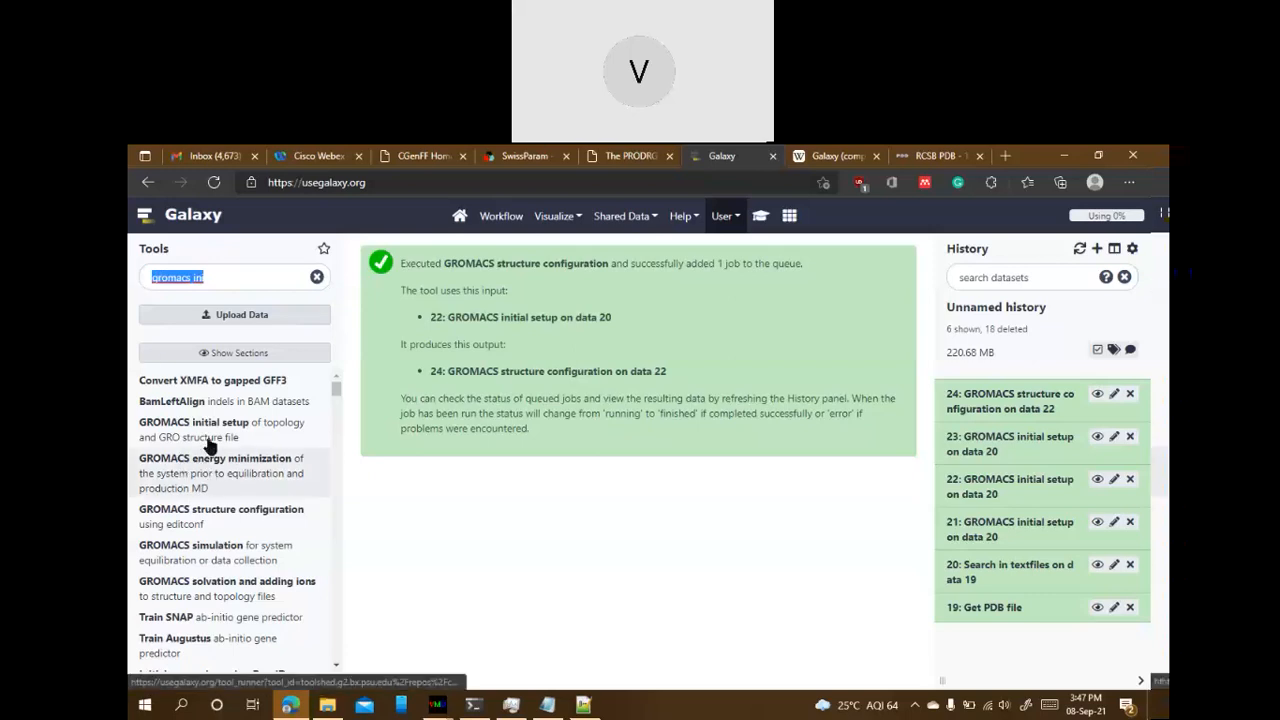
left_click(265, 596)
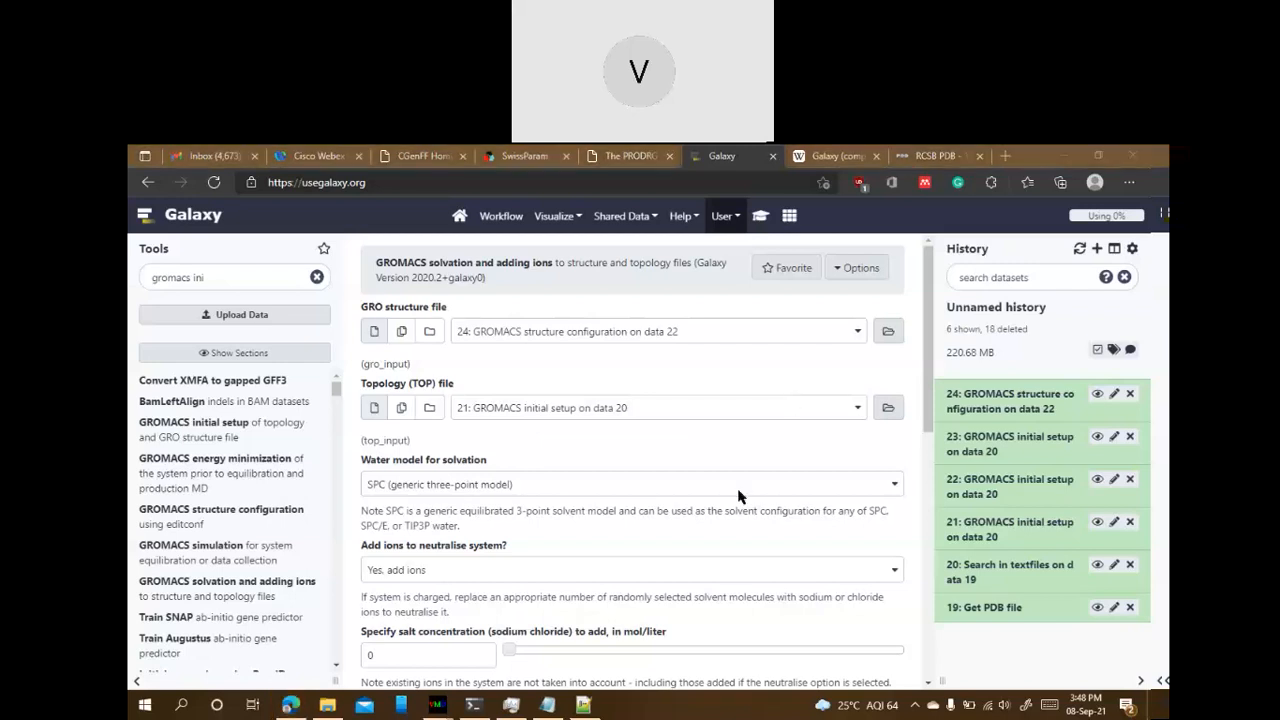
scroll(600, 500, "down", 1)
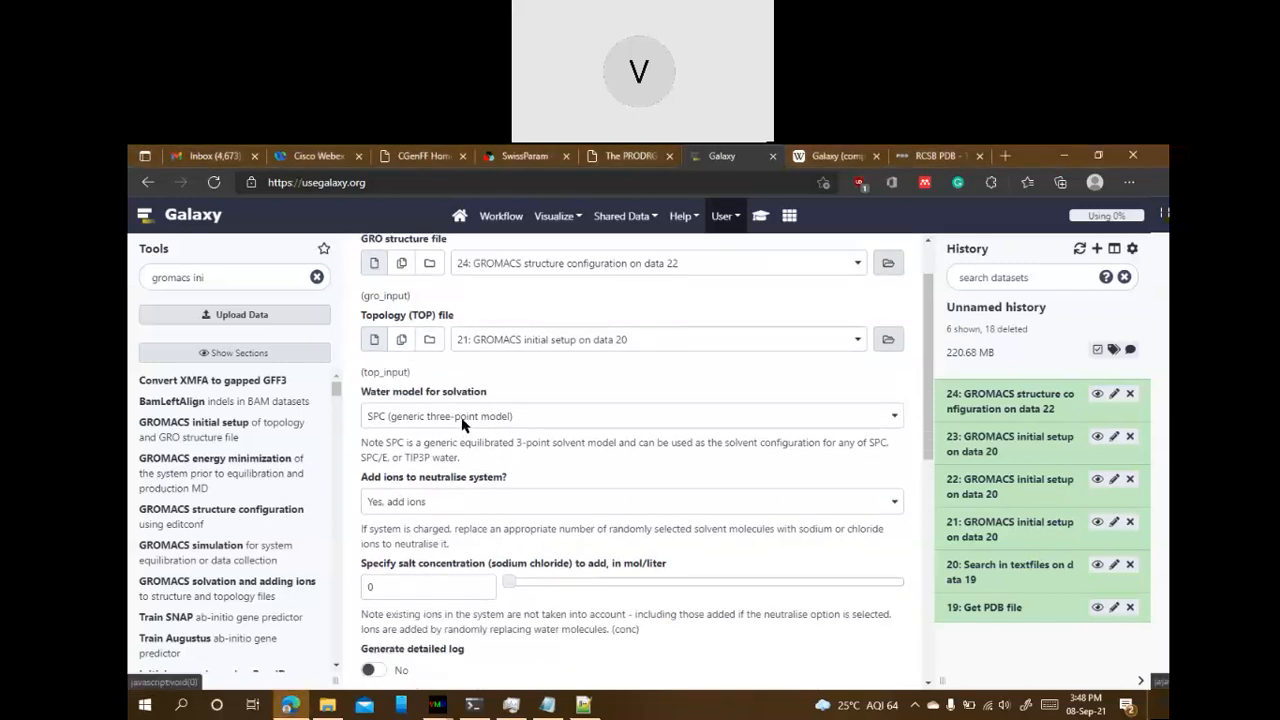
left_click(423, 416)
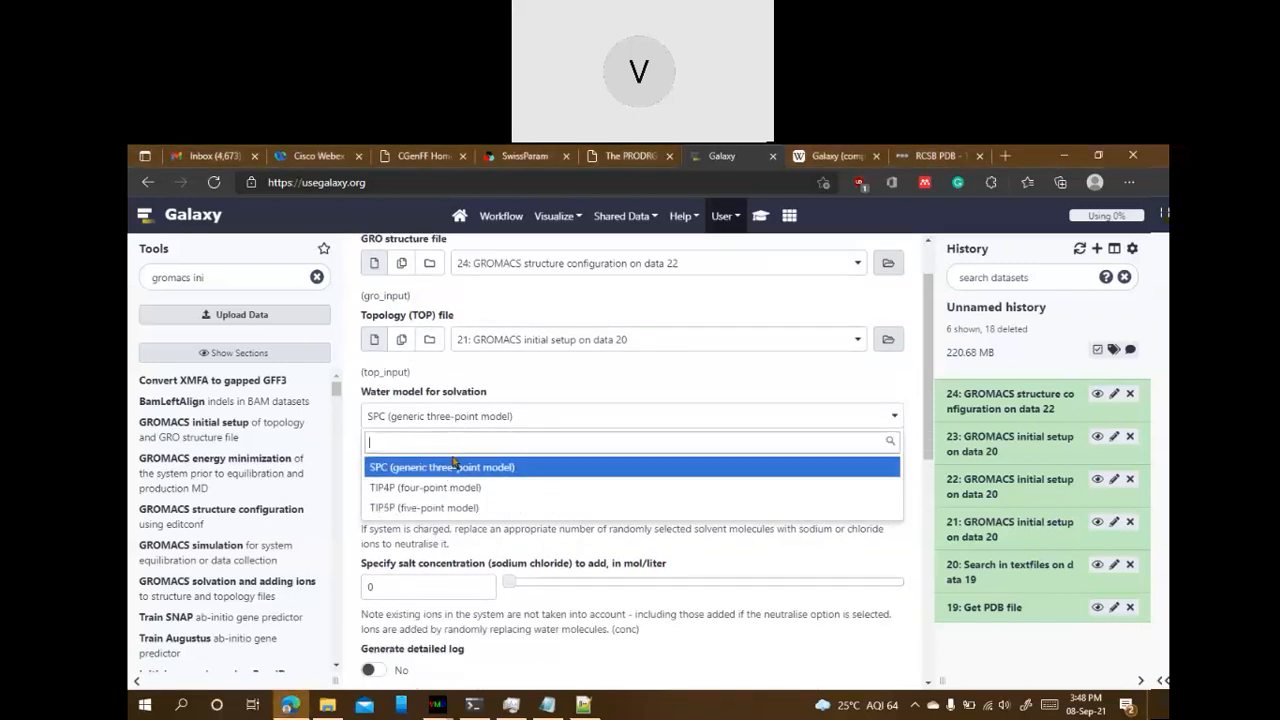
left_click(497, 422)
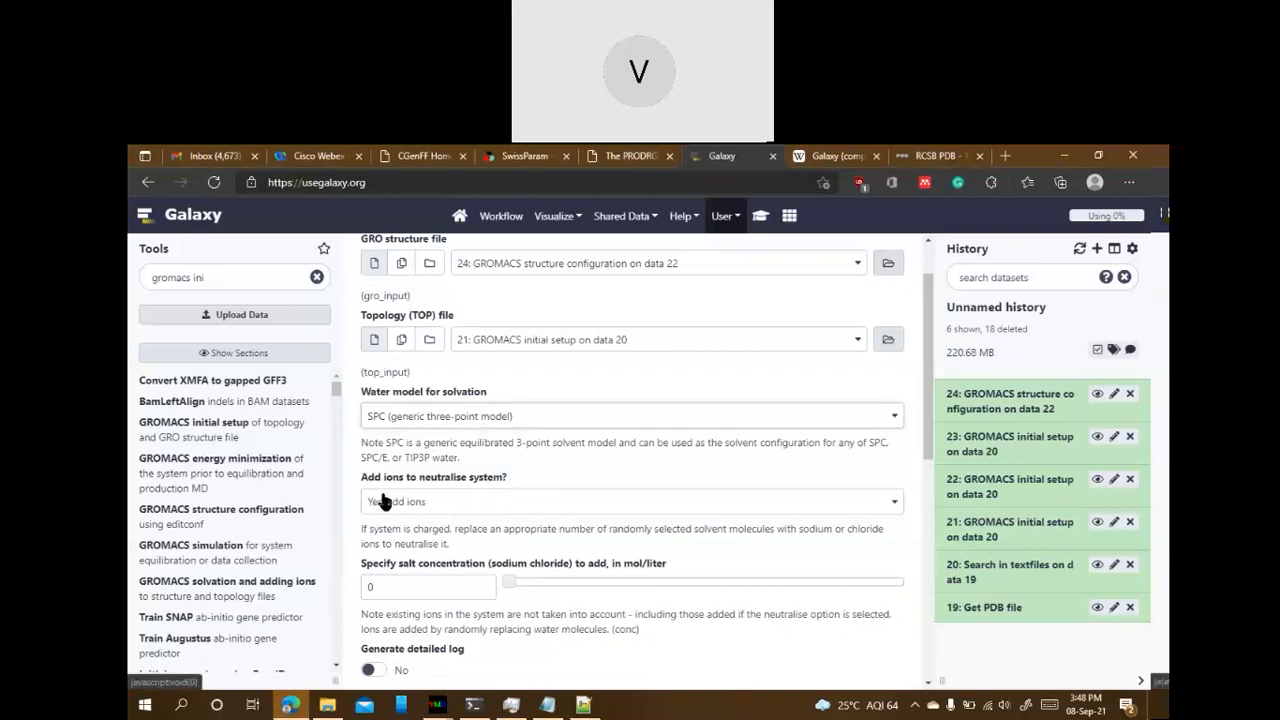
Keep the option to add neutralising ions, enable the detailed log and execute the solvation tool
scroll(435, 449, "down", 1)
left_click(434, 435)
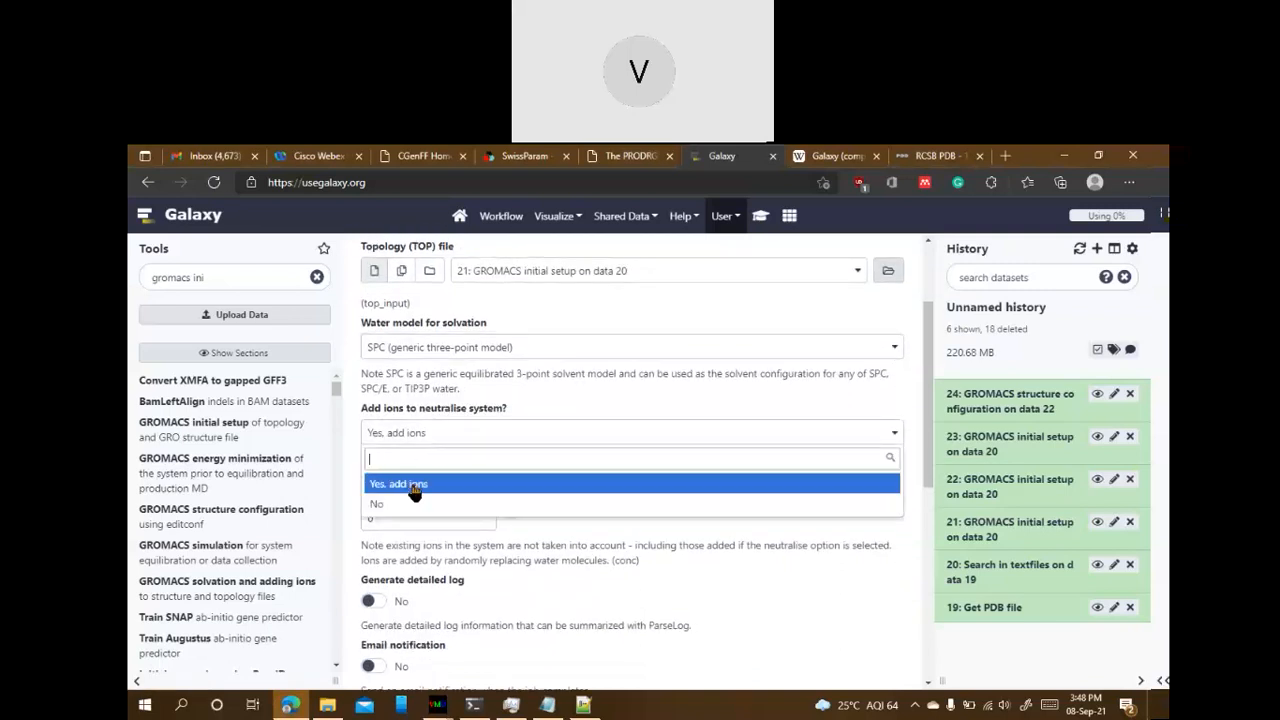
left_click(430, 484)
scroll(451, 498, "down", 1)
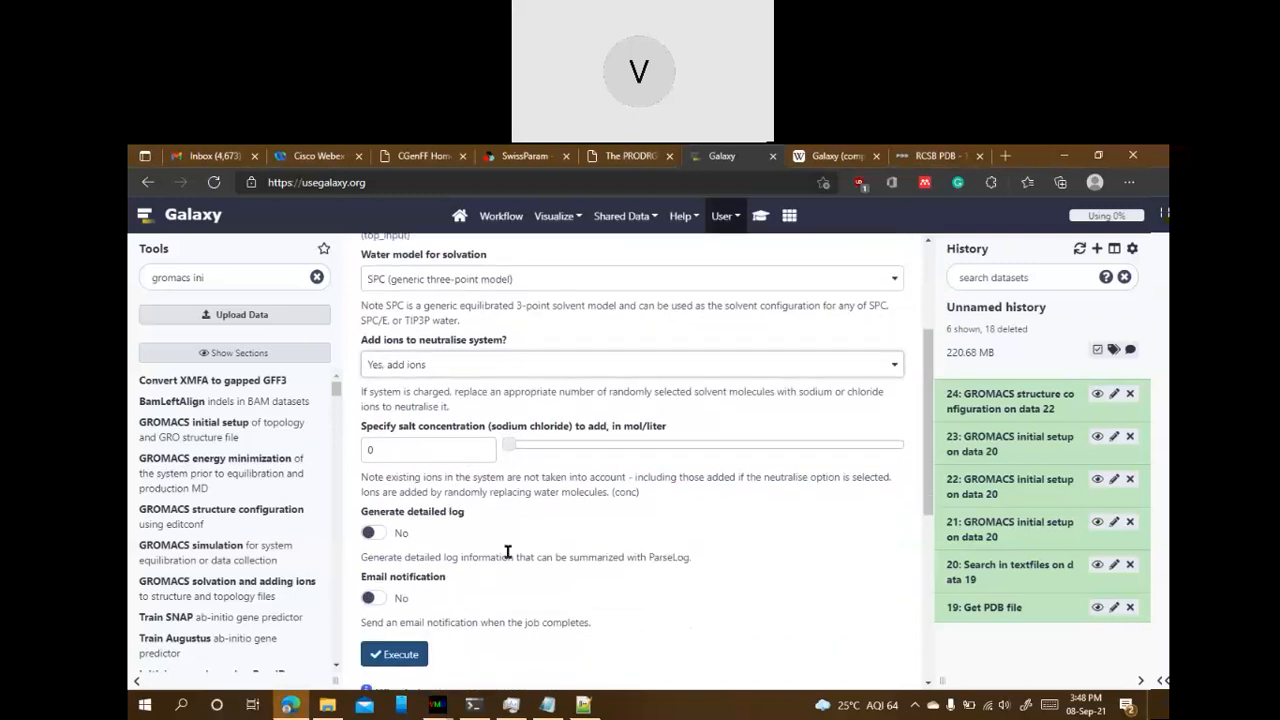
scroll(508, 551, "down", 1)
left_click(373, 464)
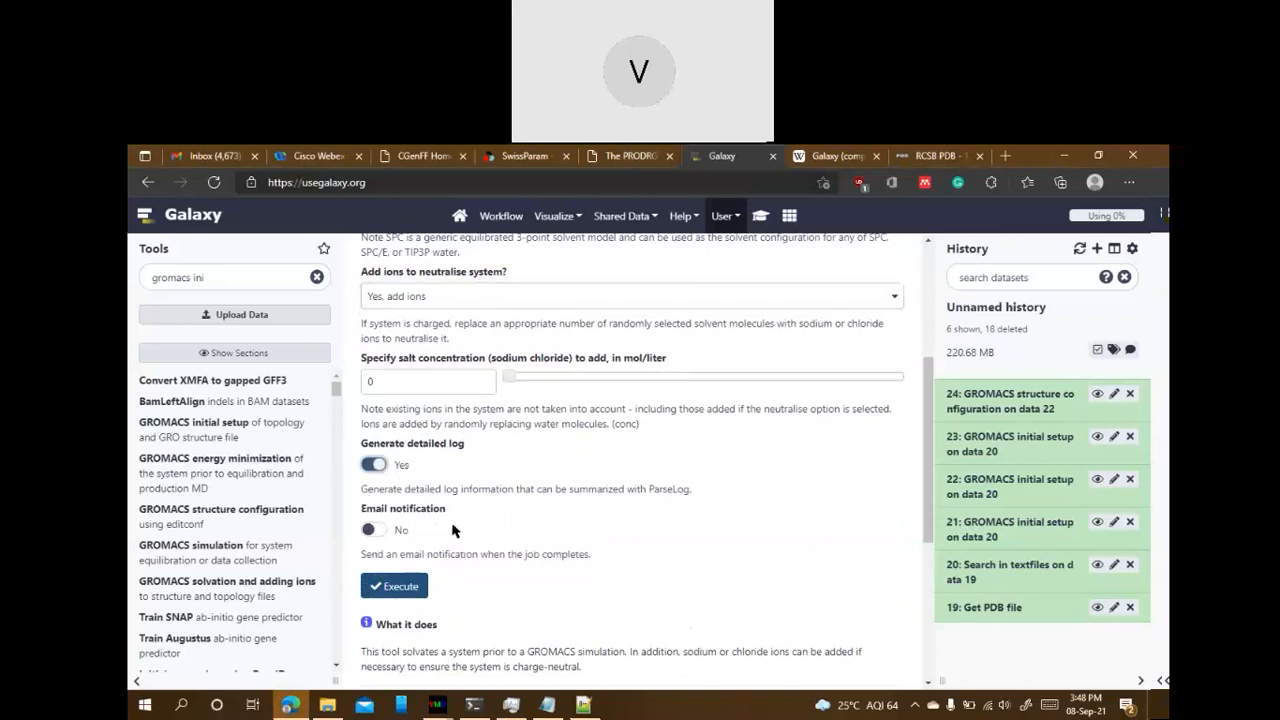
left_click(390, 588)
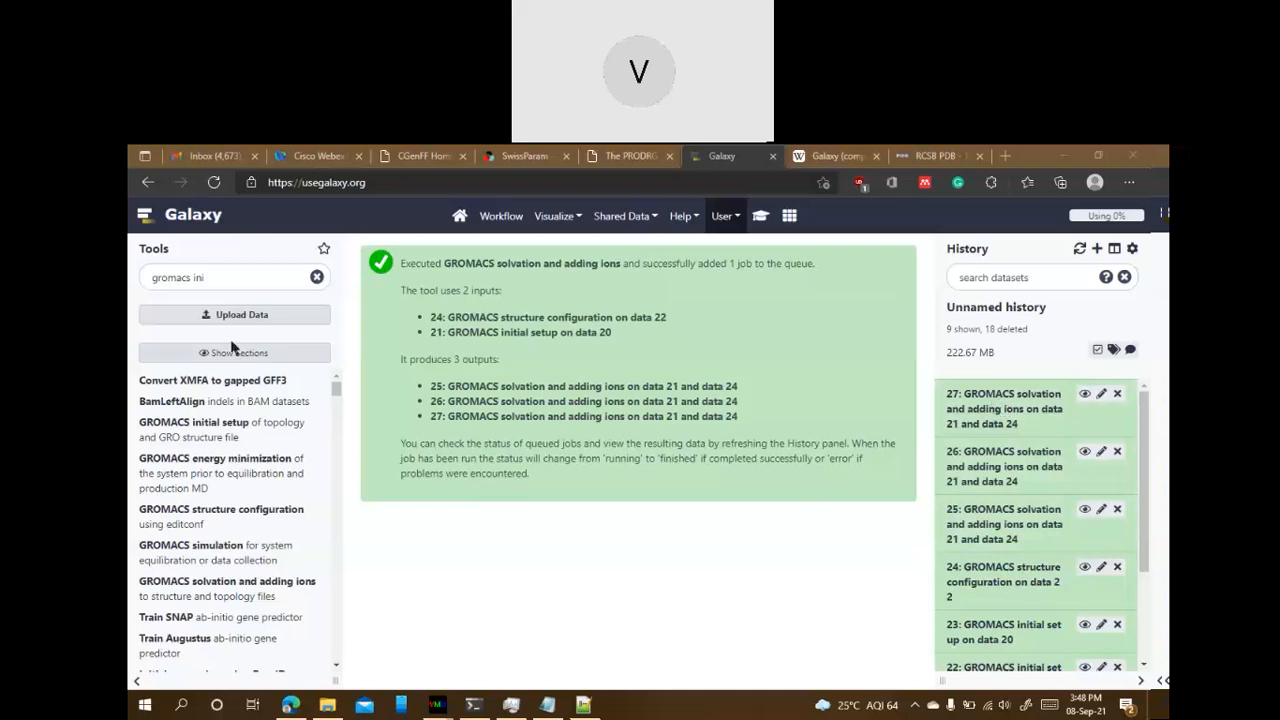
Open the GROMACS energy minimization tool
left_click_drag(207, 278, 146, 279)
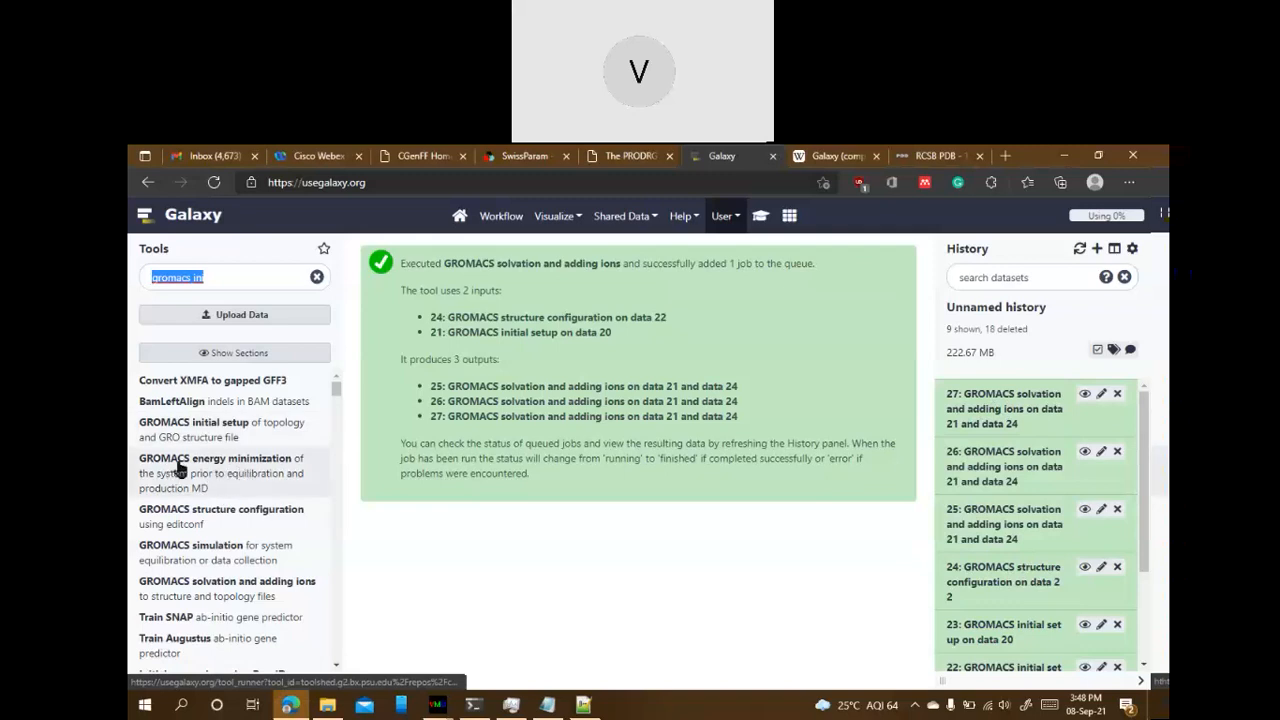
left_click(229, 484)
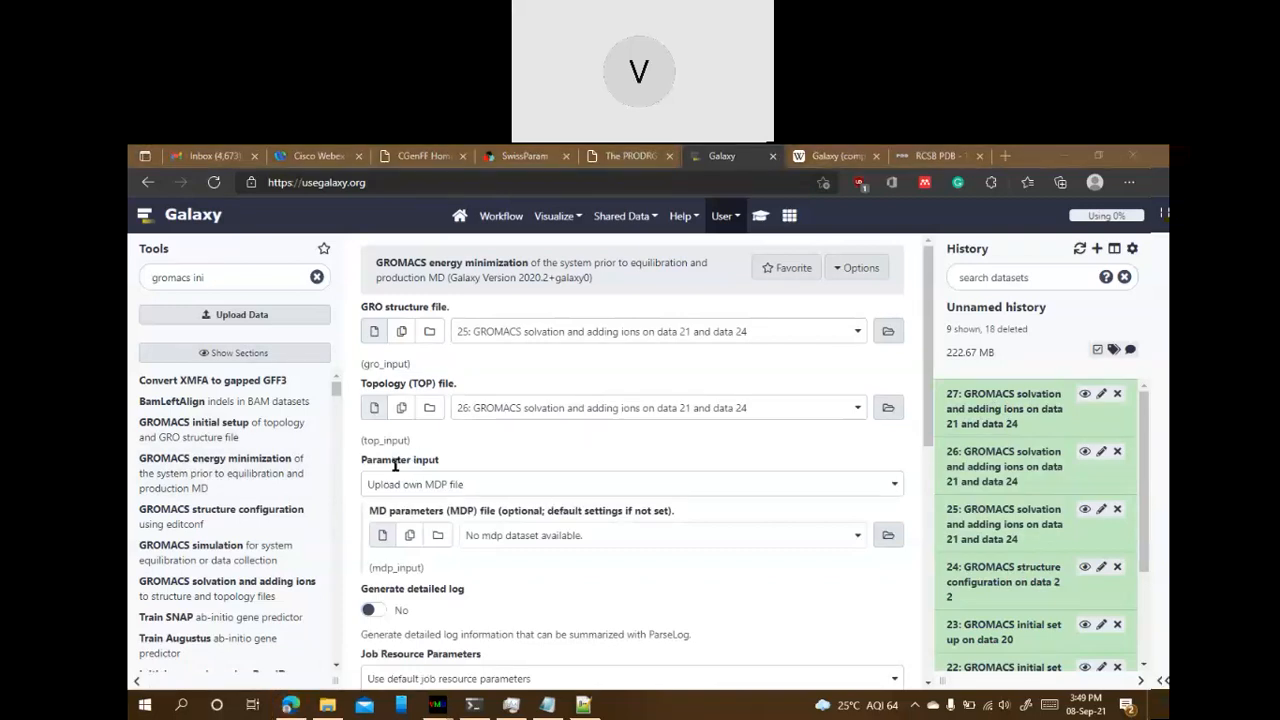
Switch to File Explorer, go to the MD_new parm folder and open em.mdp in Notepad++
left_click(327, 704)
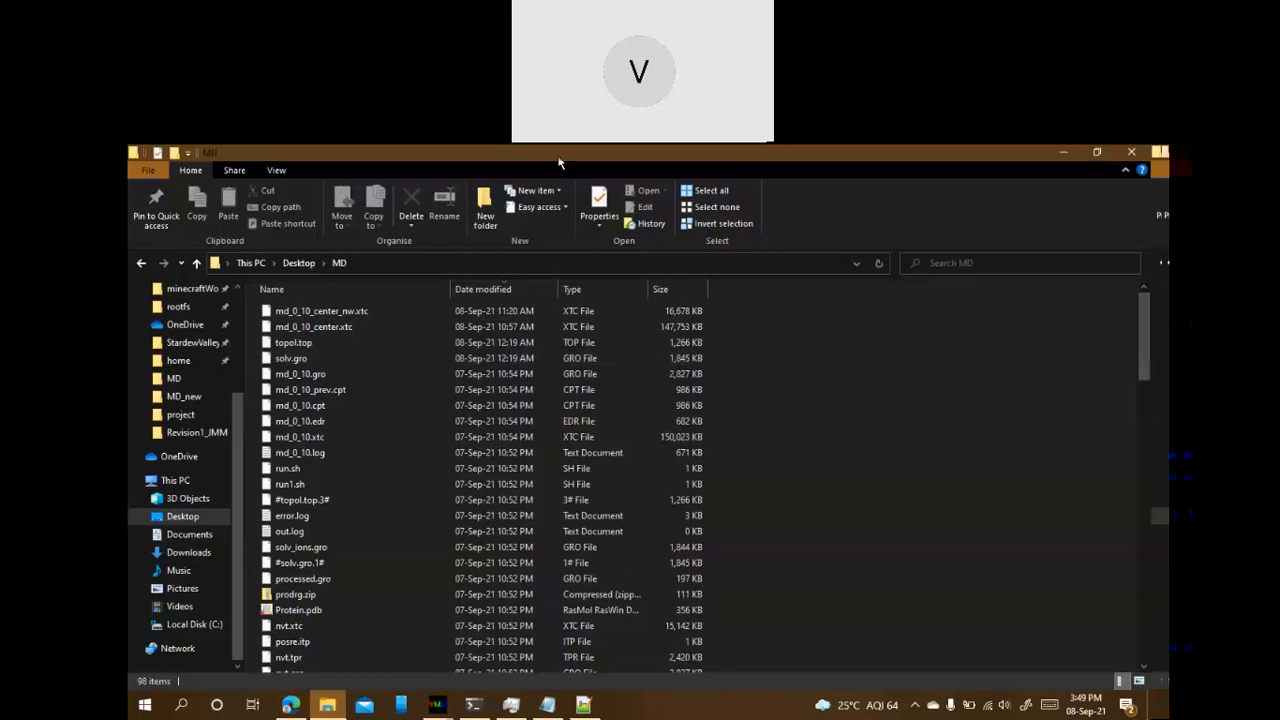
double_click(558, 160)
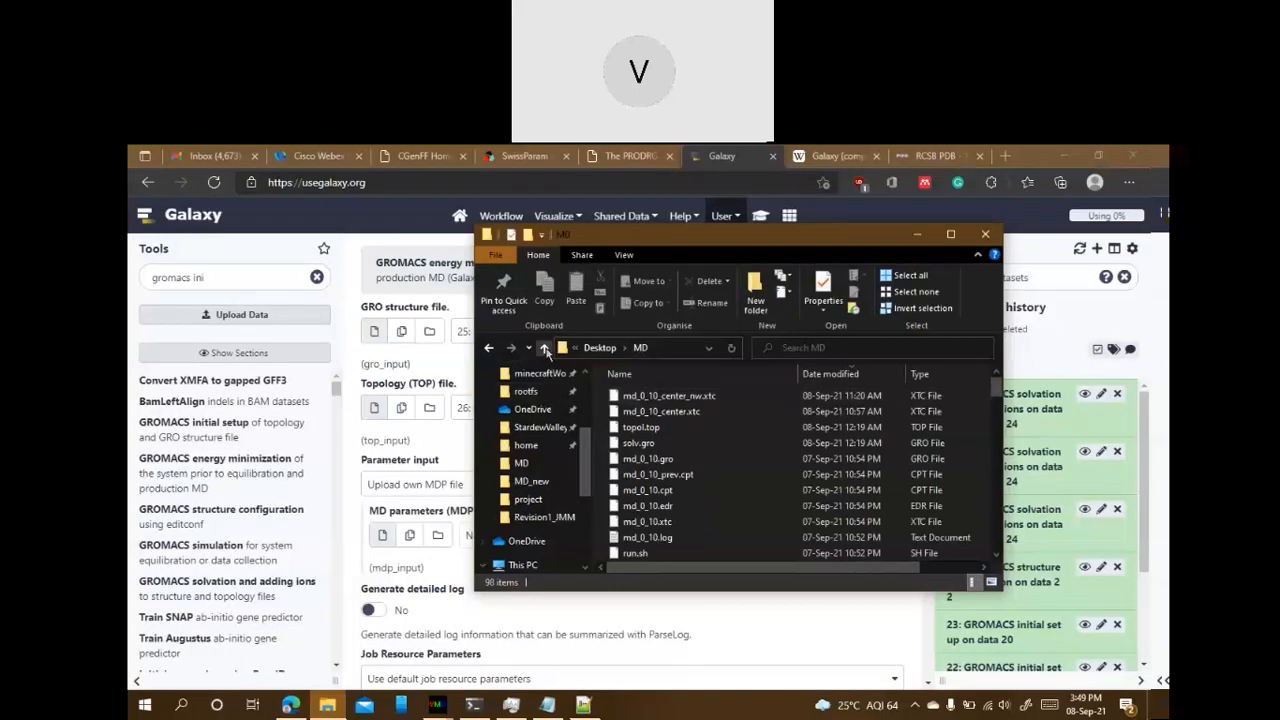
left_click(544, 347)
double_click(645, 521)
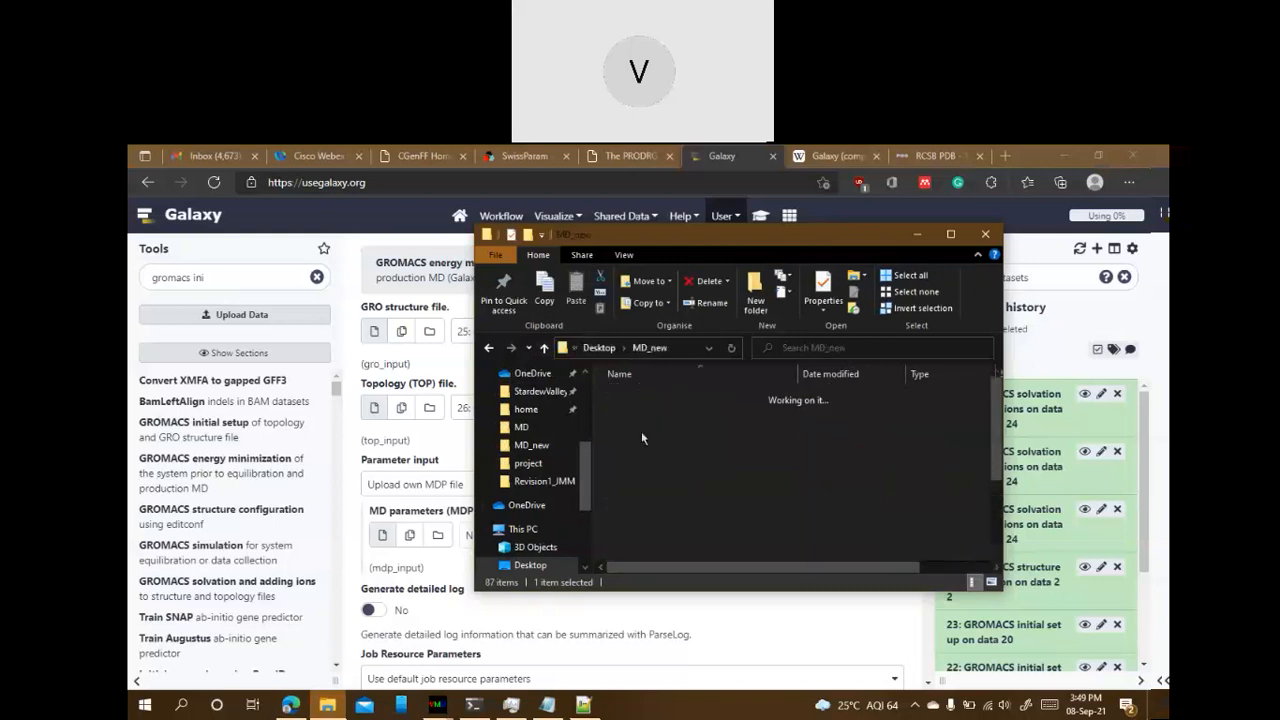
double_click(642, 420)
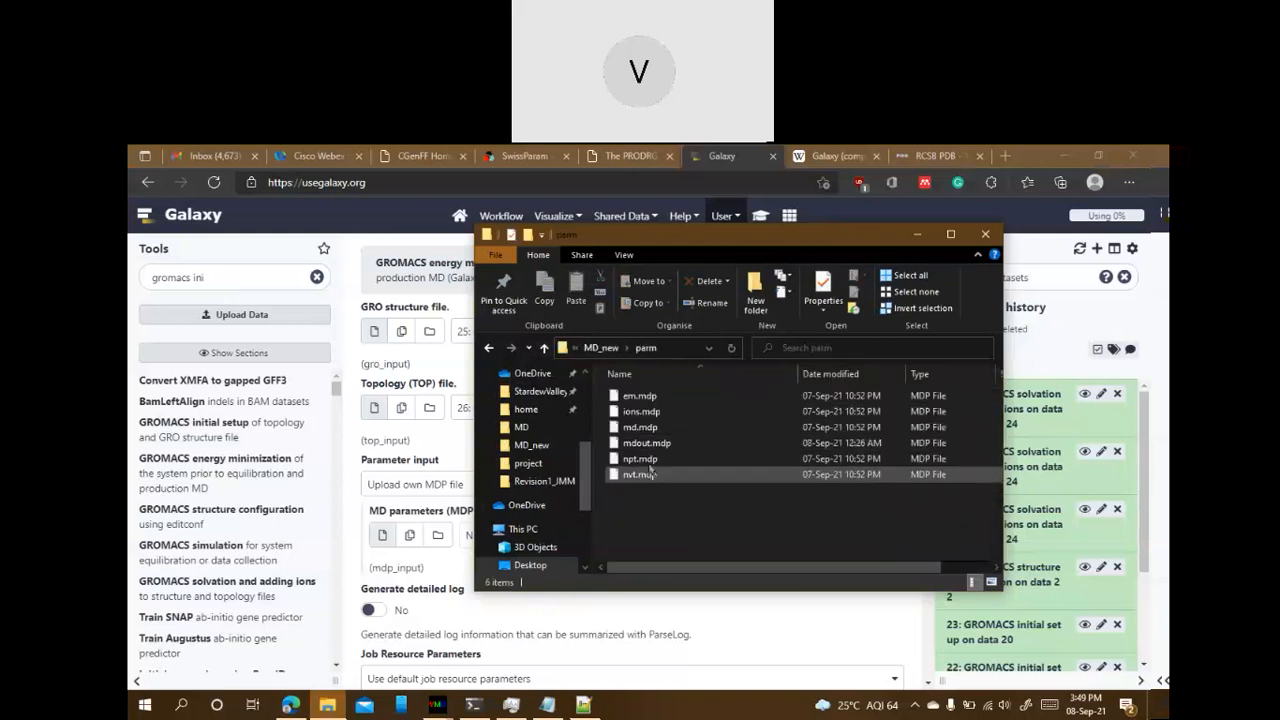
left_click(640, 397)
right_click(640, 401)
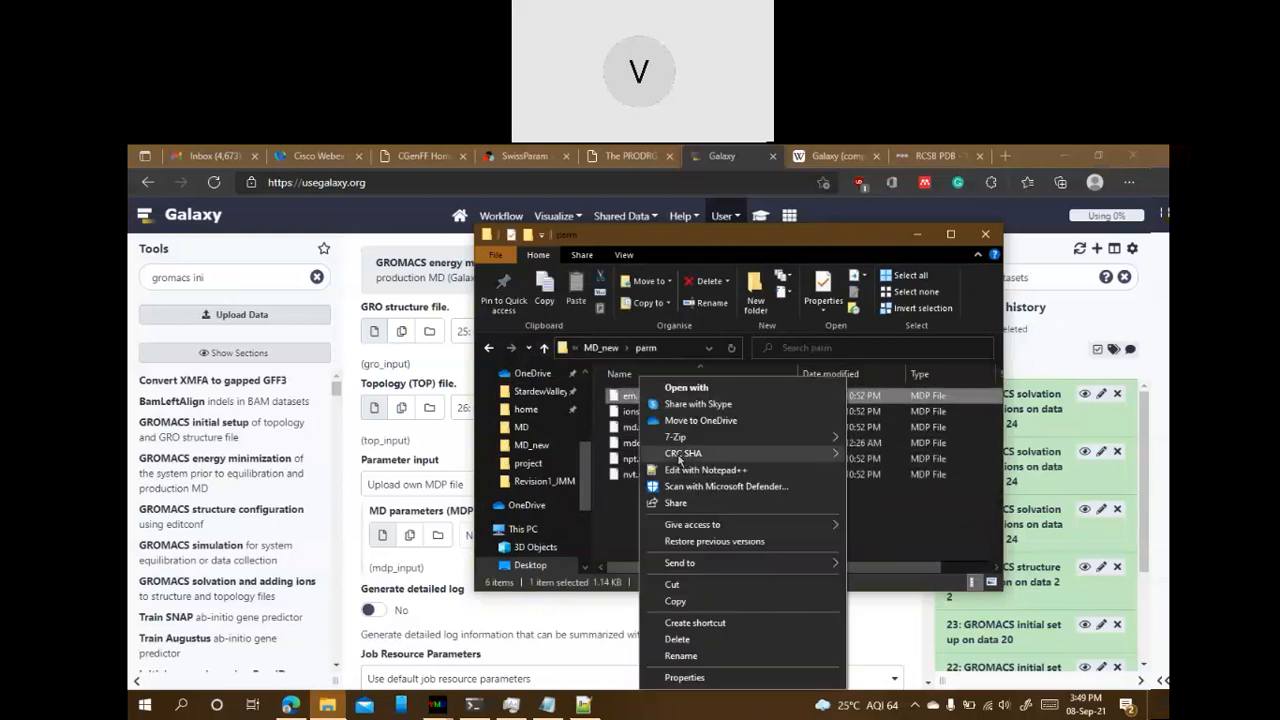
left_click(690, 468)
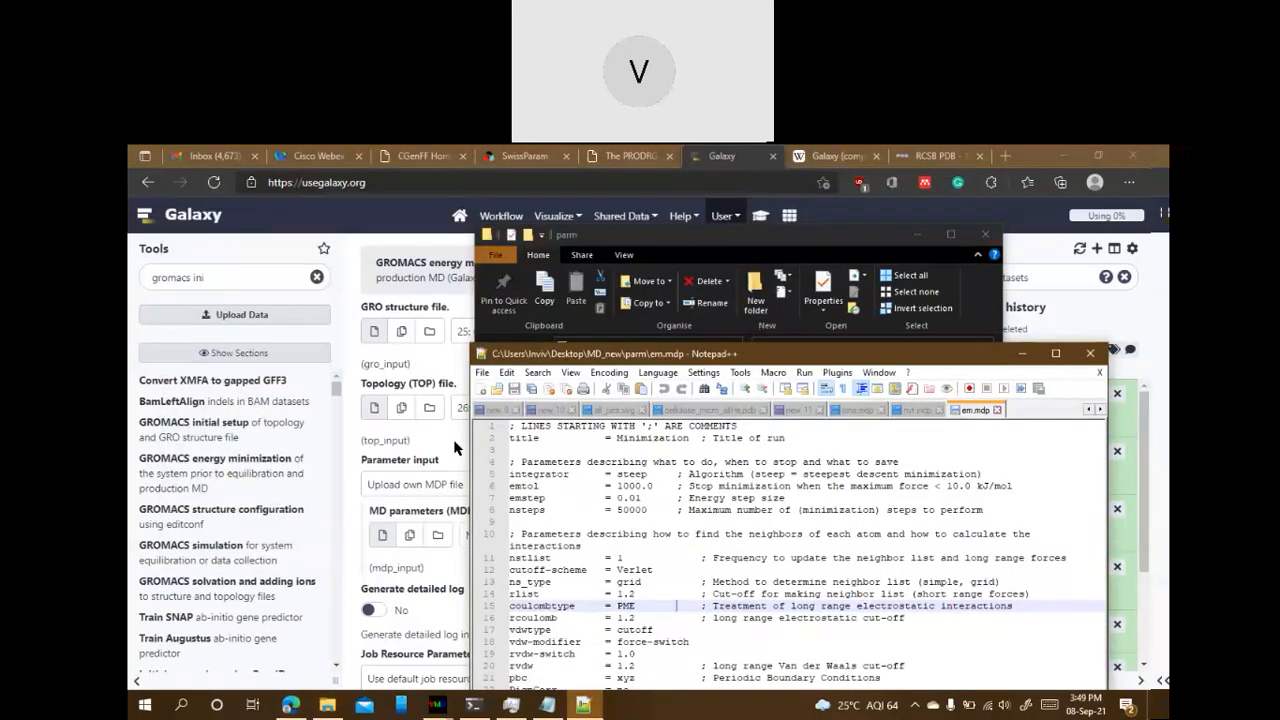
Return to Galaxy and set the energy minimization parameter input to Use default (partially customisable) setting
left_click(449, 512)
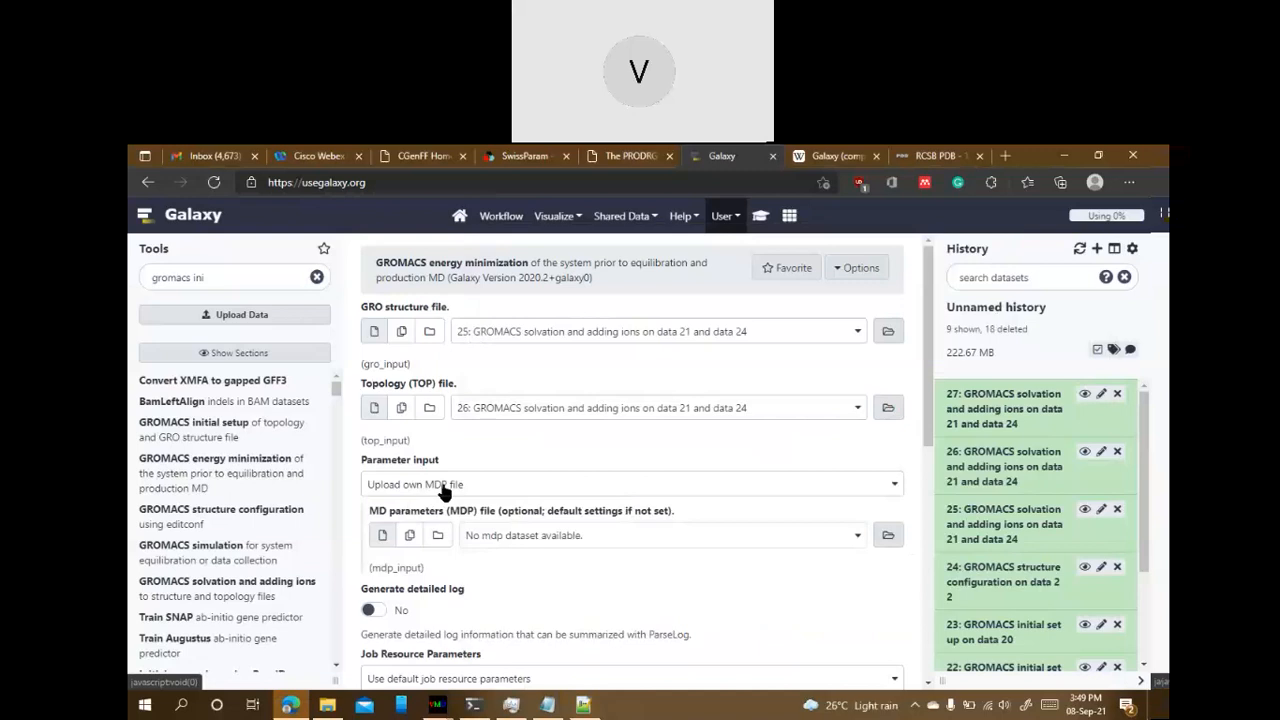
left_click(478, 488)
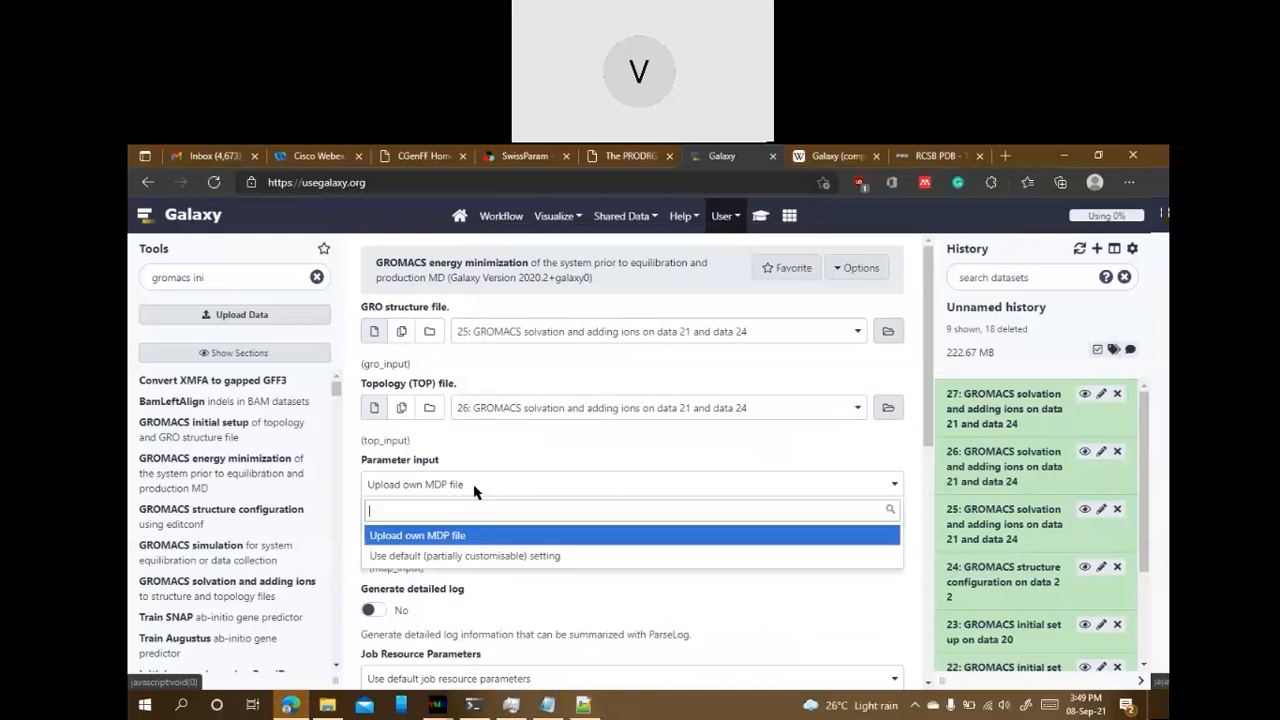
left_click(509, 557)
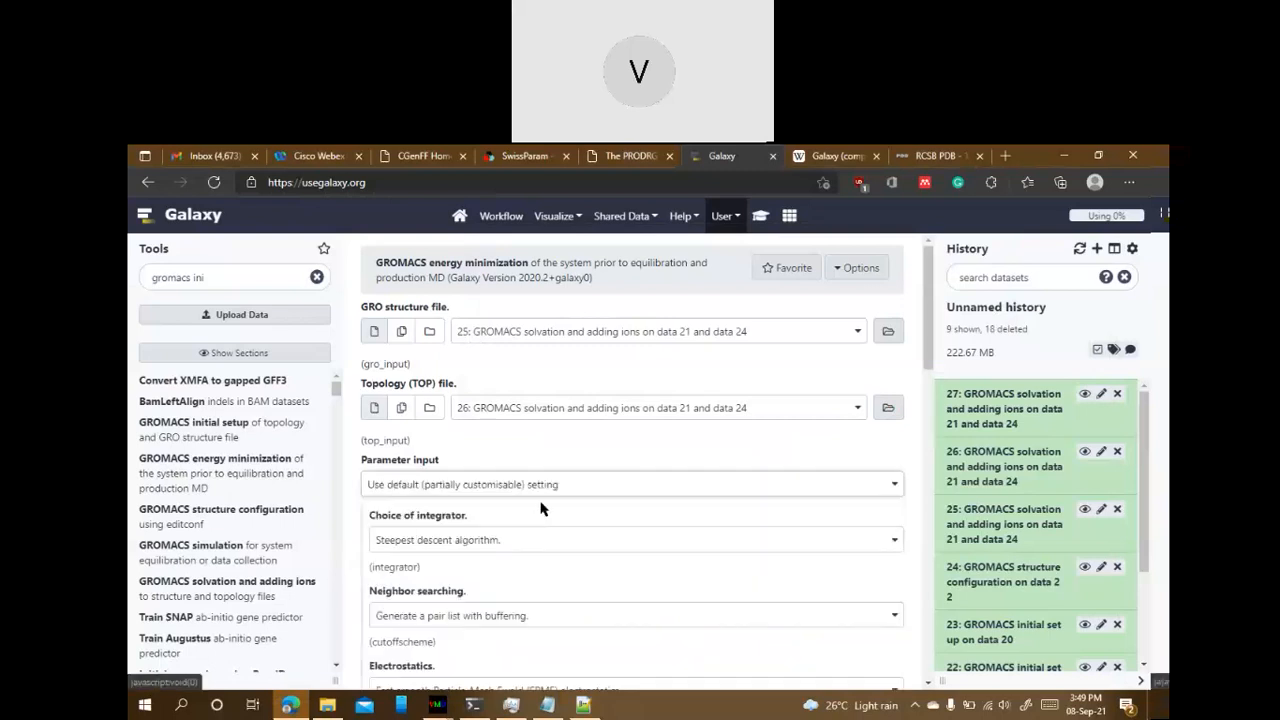
Bring em.mdp back into view in Notepad++ and examine its minimization parameters before returning to Galaxy
scroll(509, 557, "down", 1)
key("alt+Tab")
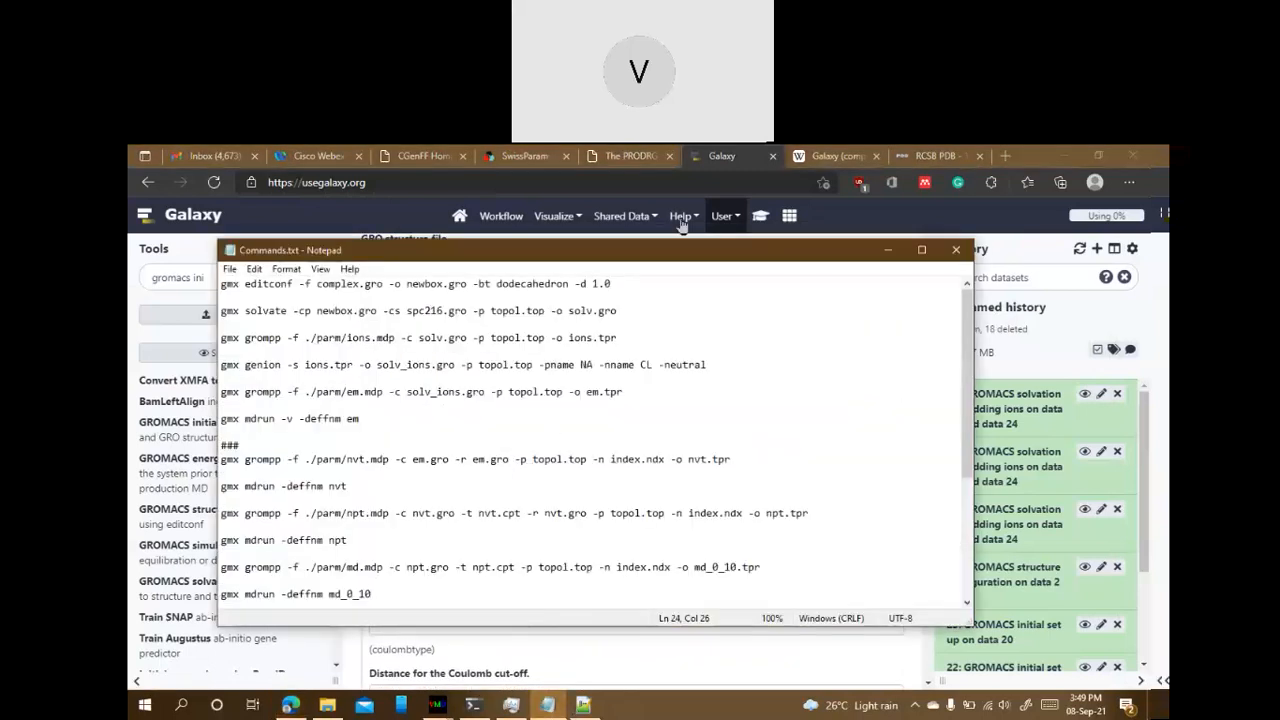
left_click(888, 251)
left_click_drag(664, 357, 666, 248)
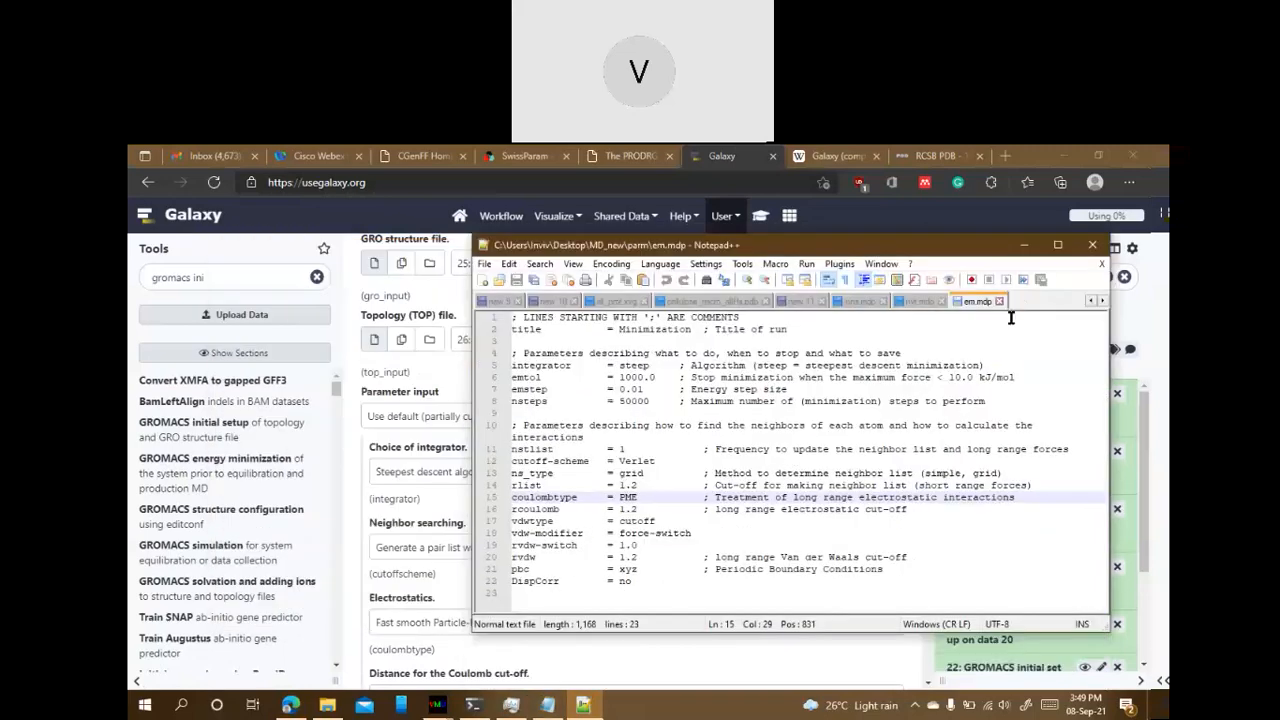
left_click(1026, 248)
Check the integrator and neighbor searching choices, keeping Steepest descent algorithm and Generate a pair list with buffering
left_click(504, 471)
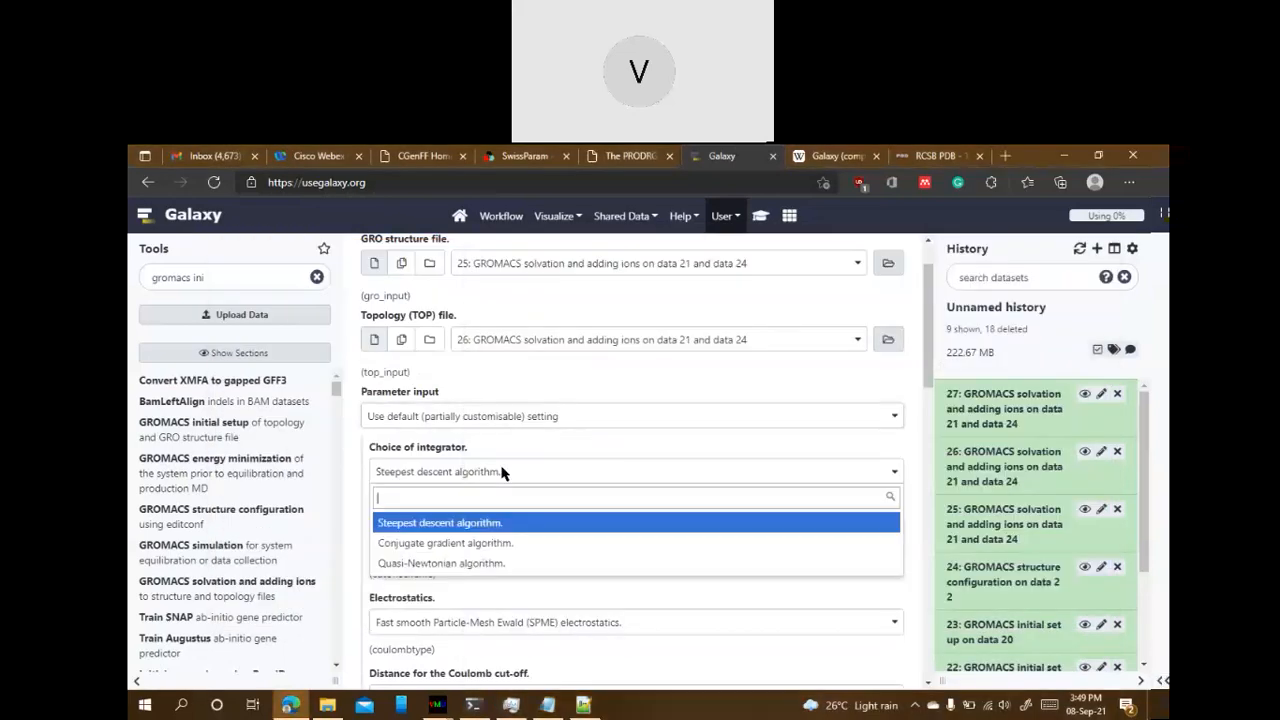
left_click(497, 462)
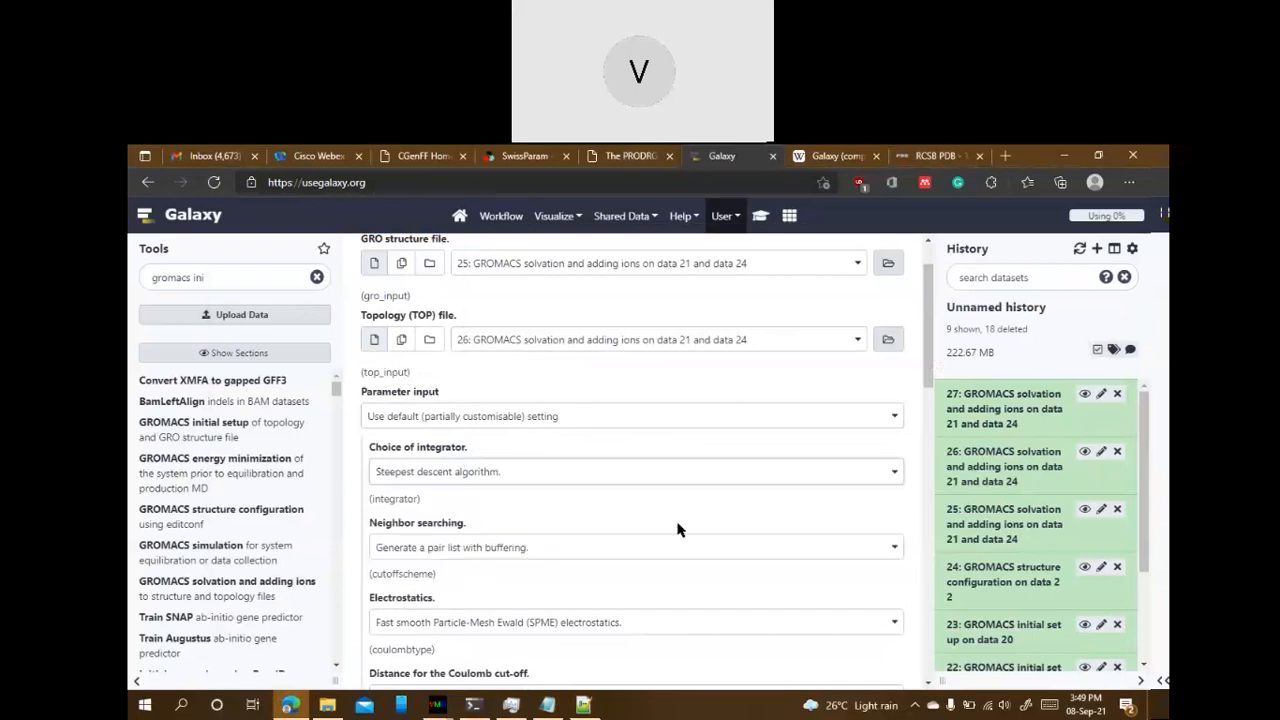
scroll(494, 586, "down", 3)
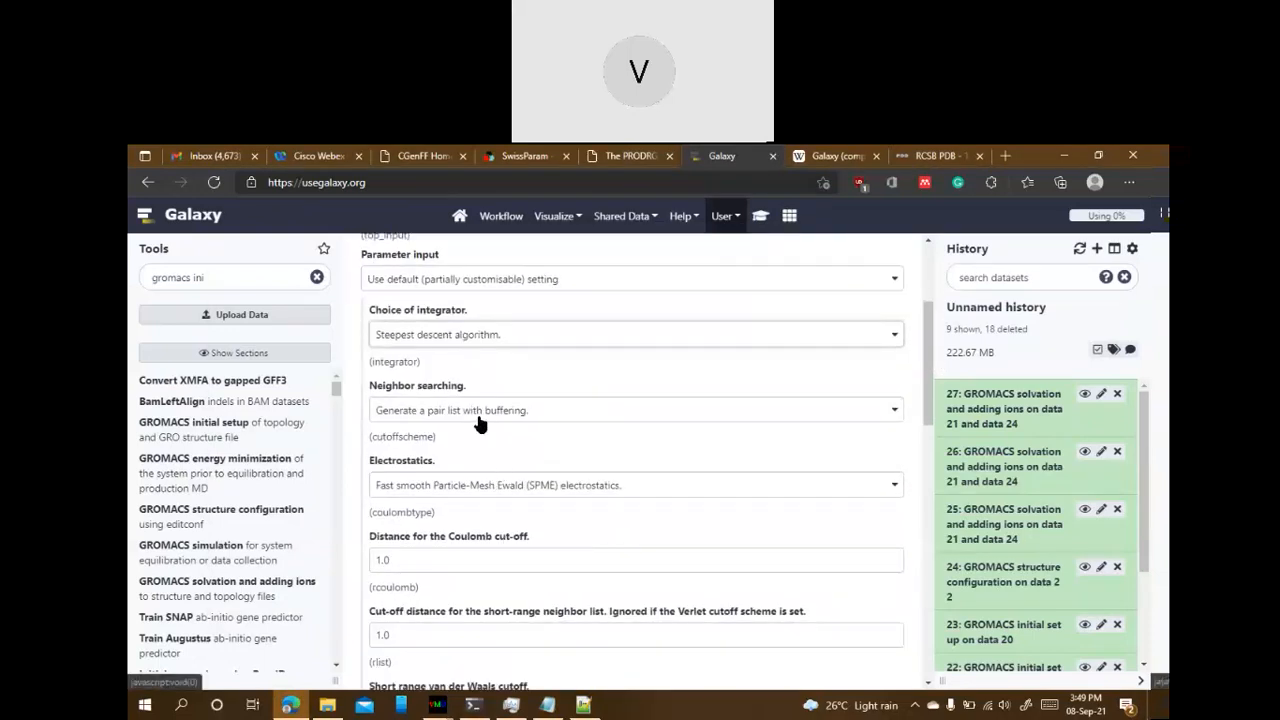
left_click(483, 411)
left_click(466, 461)
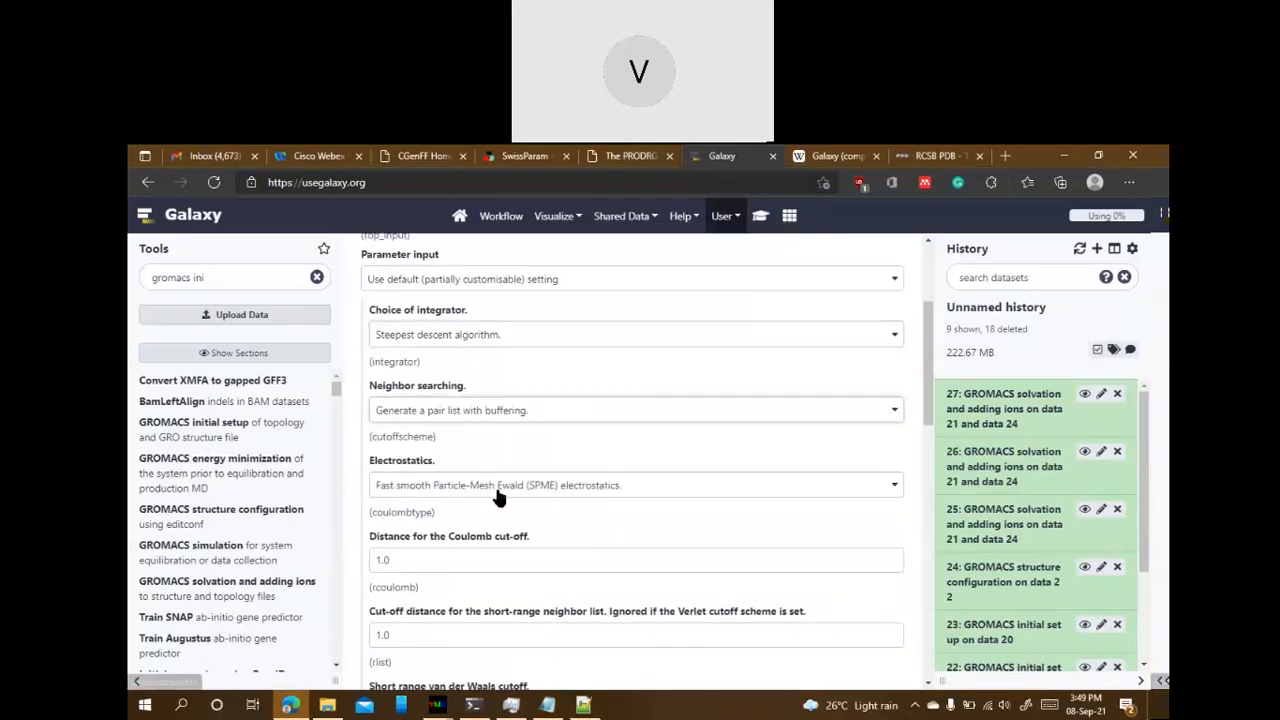
Set the number of MD simulation steps to 5000 and the EM tolerance to 10
scroll(493, 380, "down", 6)
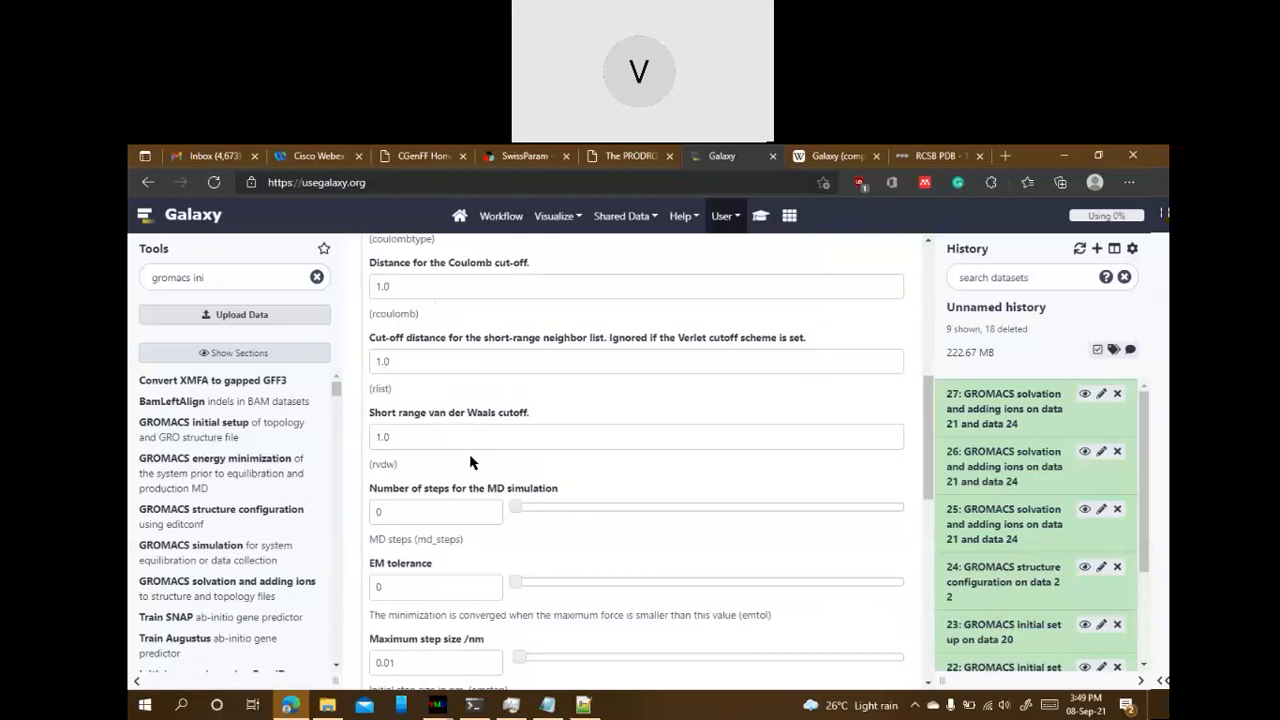
double_click(400, 514)
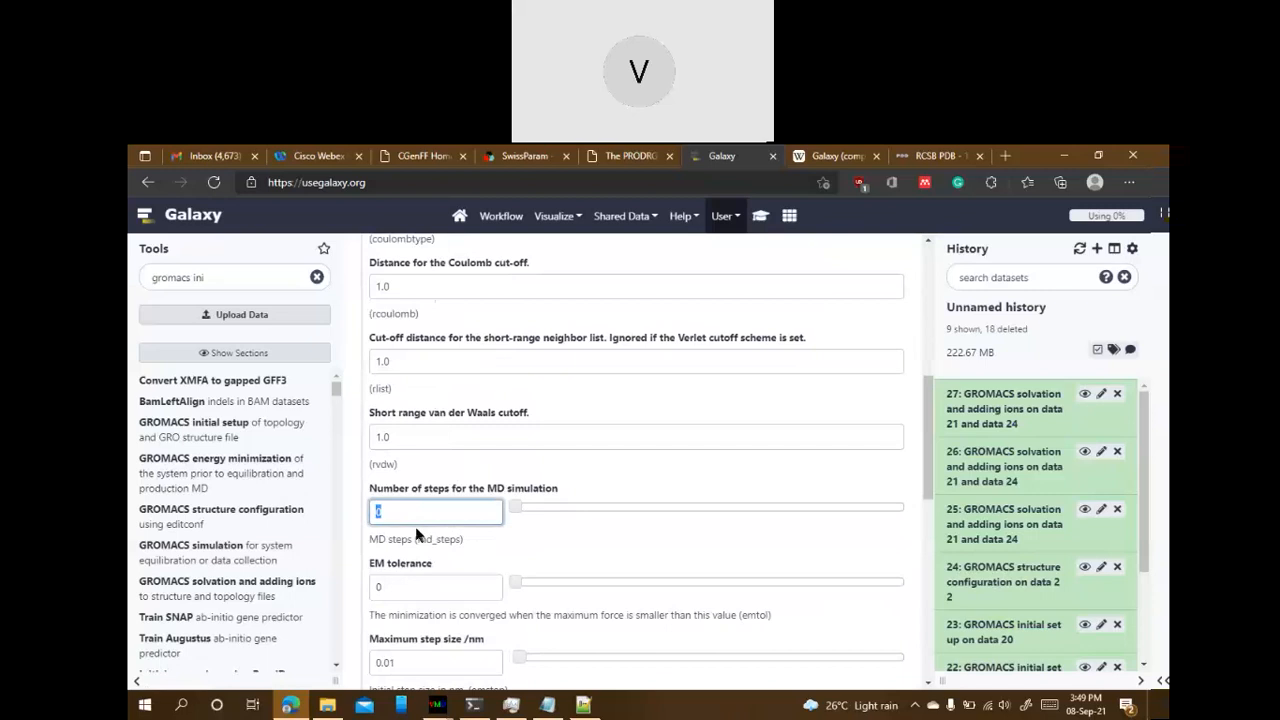
type("5000")
double_click(378, 586)
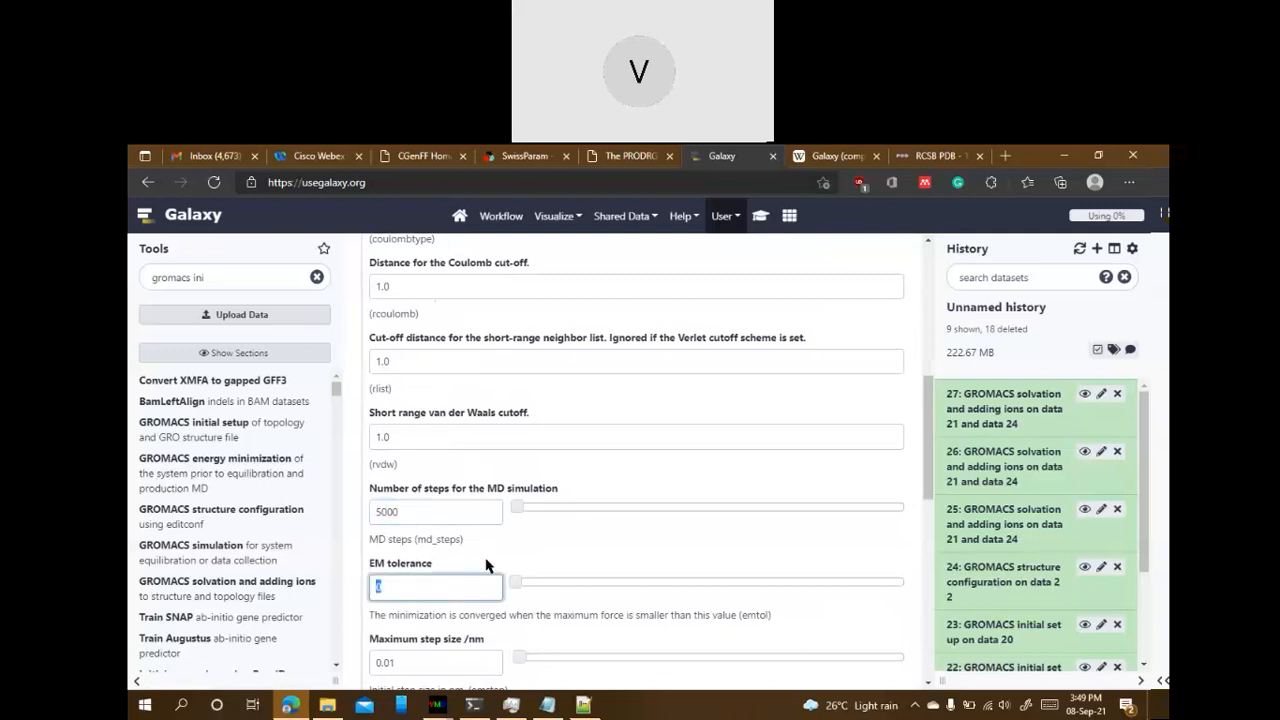
key("BackSpace")
type("10")
Keep the maximum step size at 0.01 nm and enable the detailed log for the energy minimization
scroll(486, 566, "down", 1)
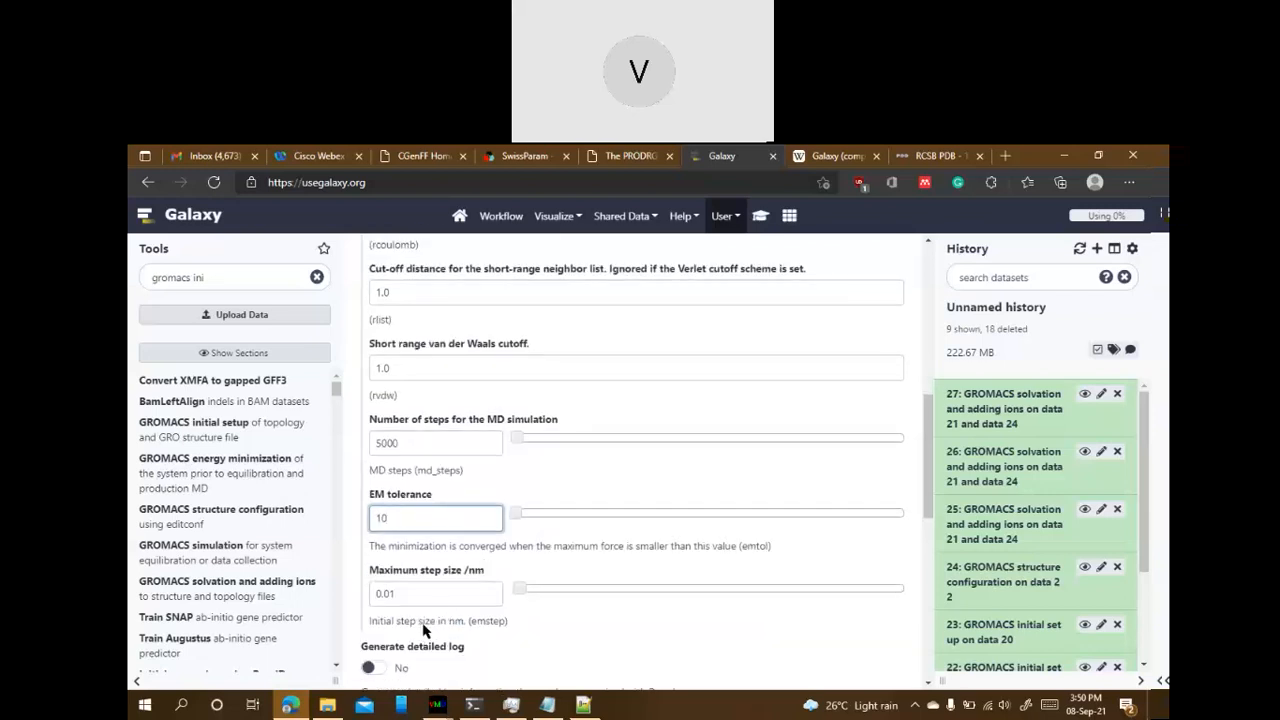
scroll(420, 592, "down", 1)
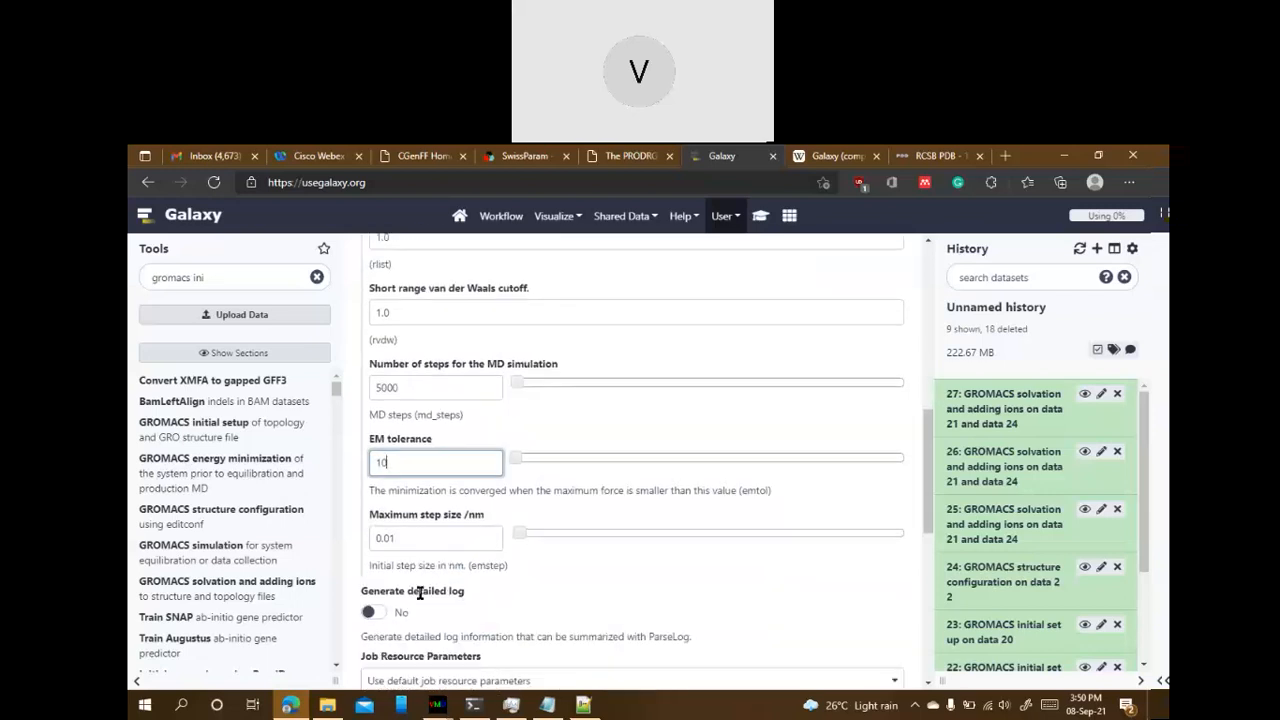
left_click(450, 524)
scroll(470, 462, "down", 1)
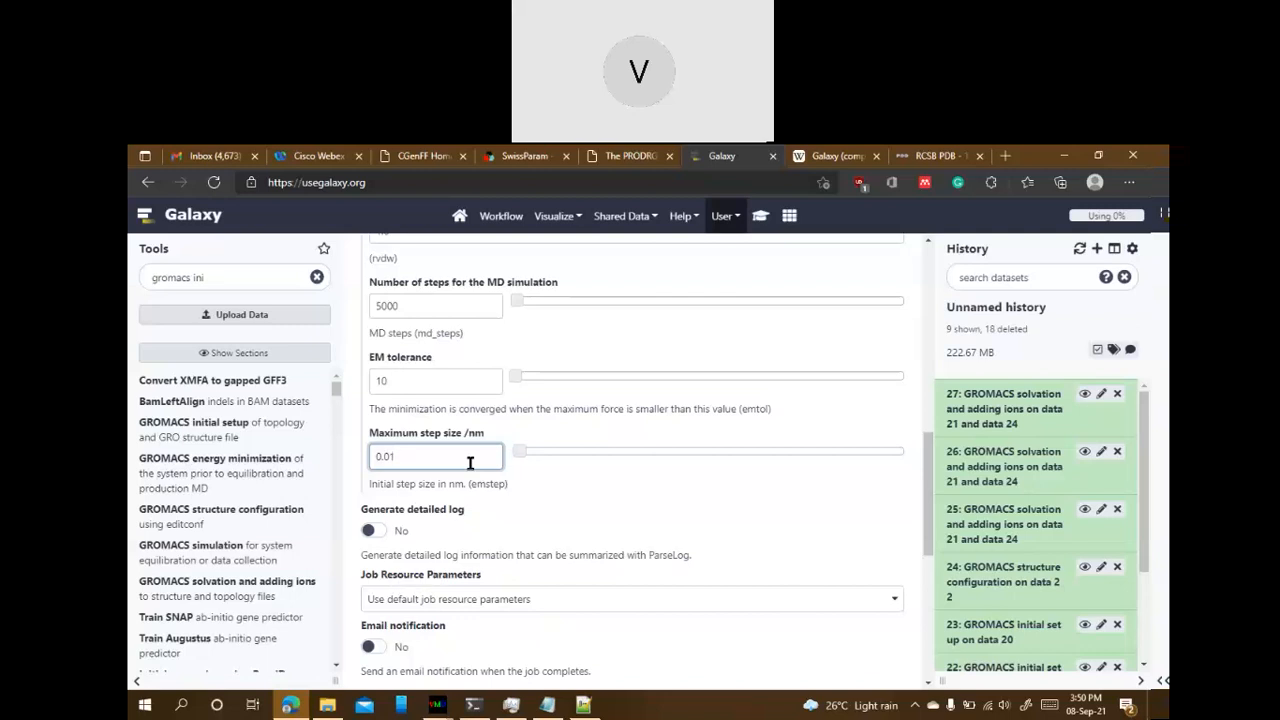
scroll(472, 470, "down", 3)
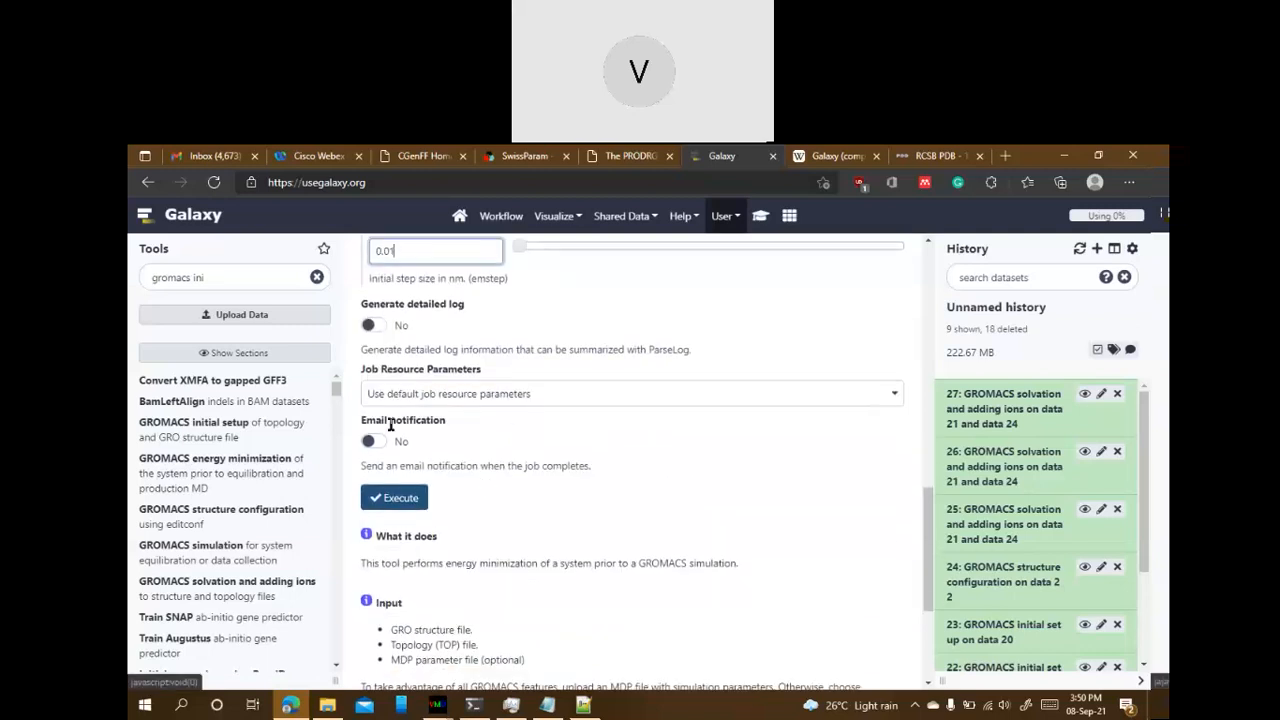
left_click(371, 327)
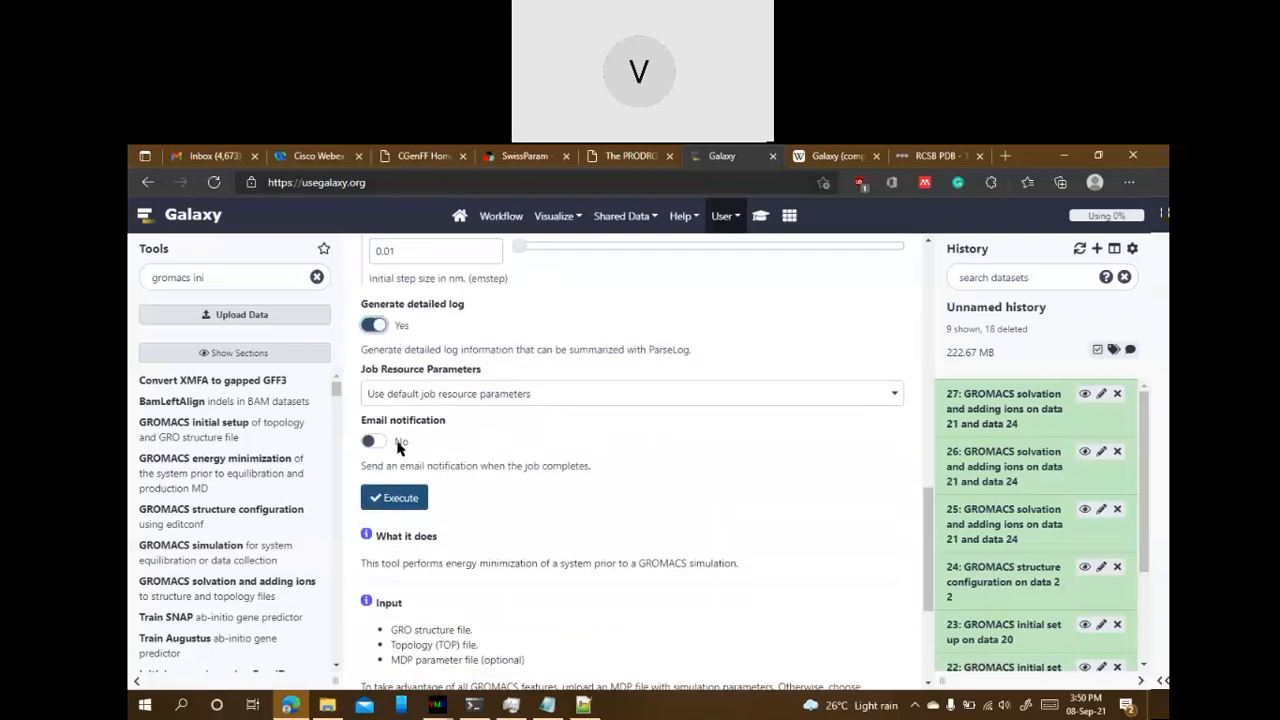
Run the configured energy minimization job and open the GROMACS simulation tool for system equilibration or data collection
left_click(395, 502)
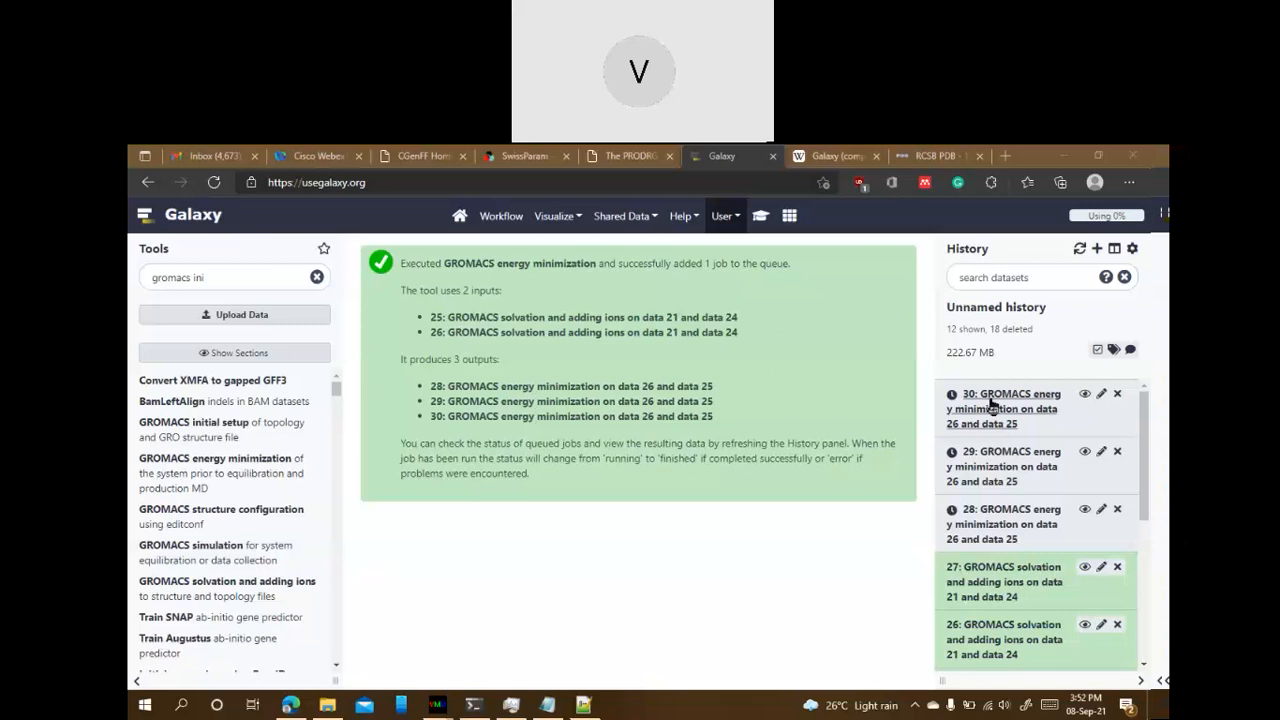
left_click(212, 549)
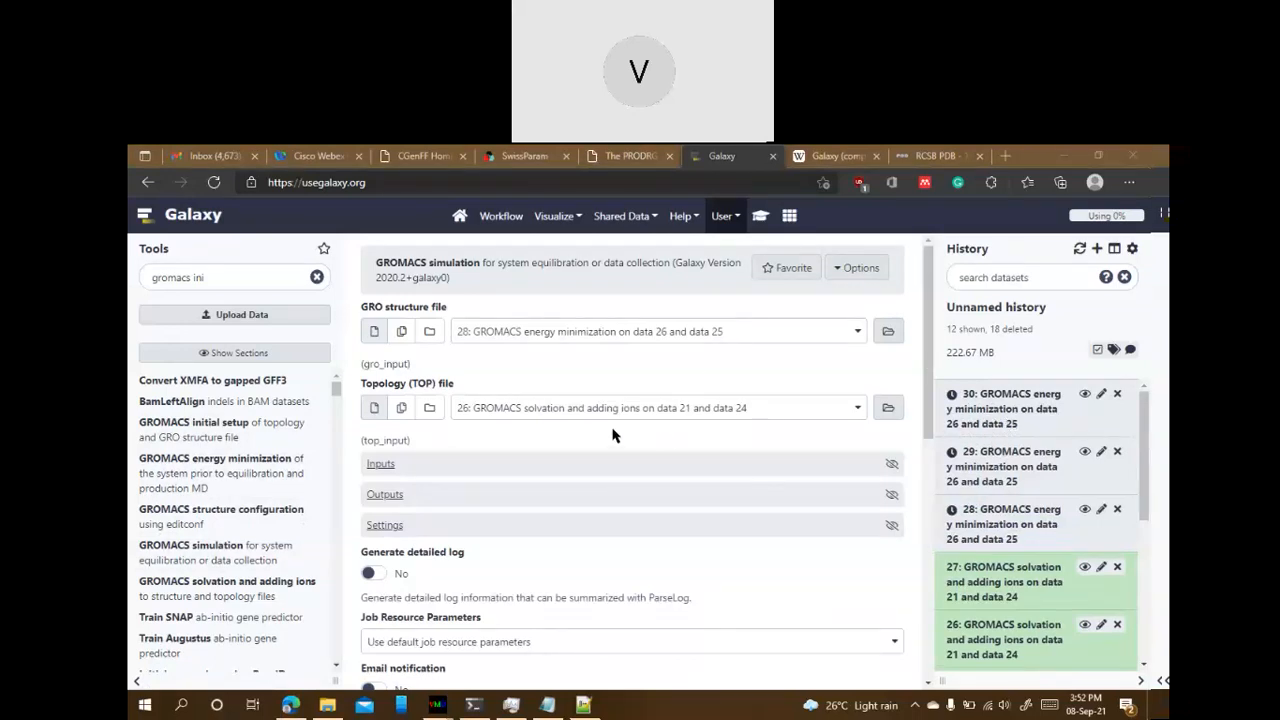
Examine the simulation tool's optional checkpoint, position restraint and index file inputs, along with its job resource parameter choices
scroll(560, 430, "down", 1)
left_click(384, 398)
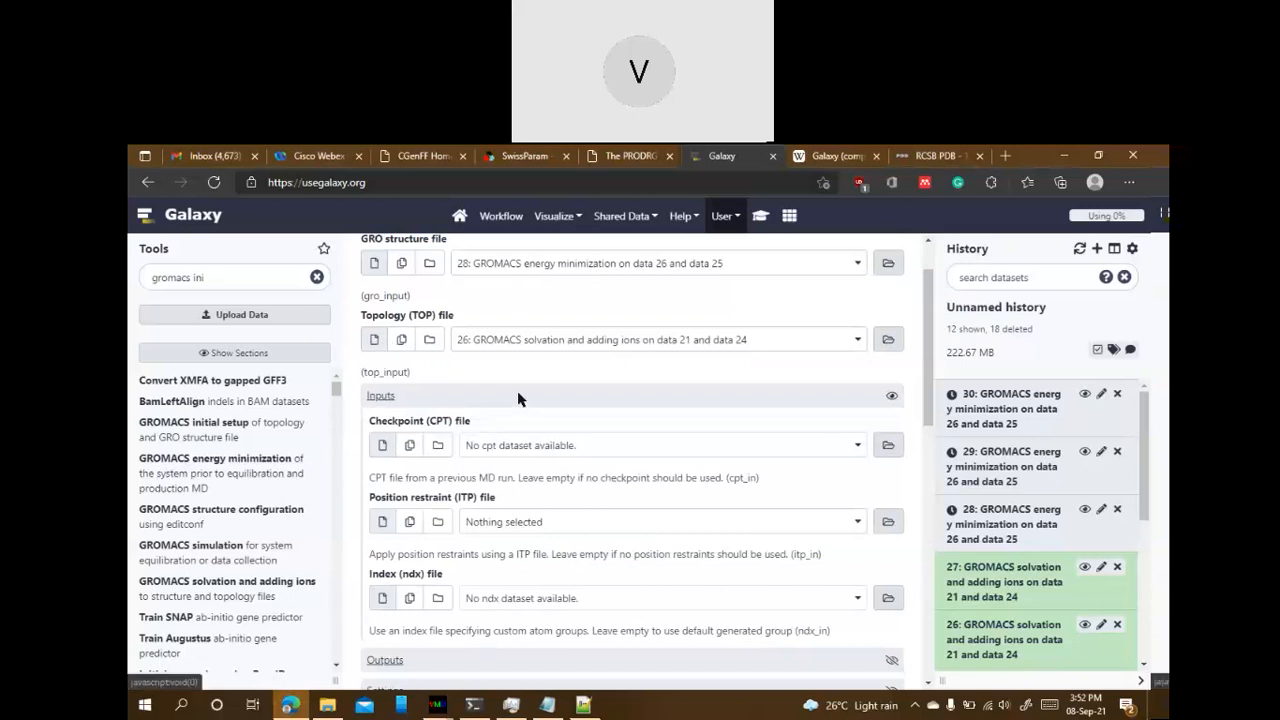
scroll(515, 400, "down", 1)
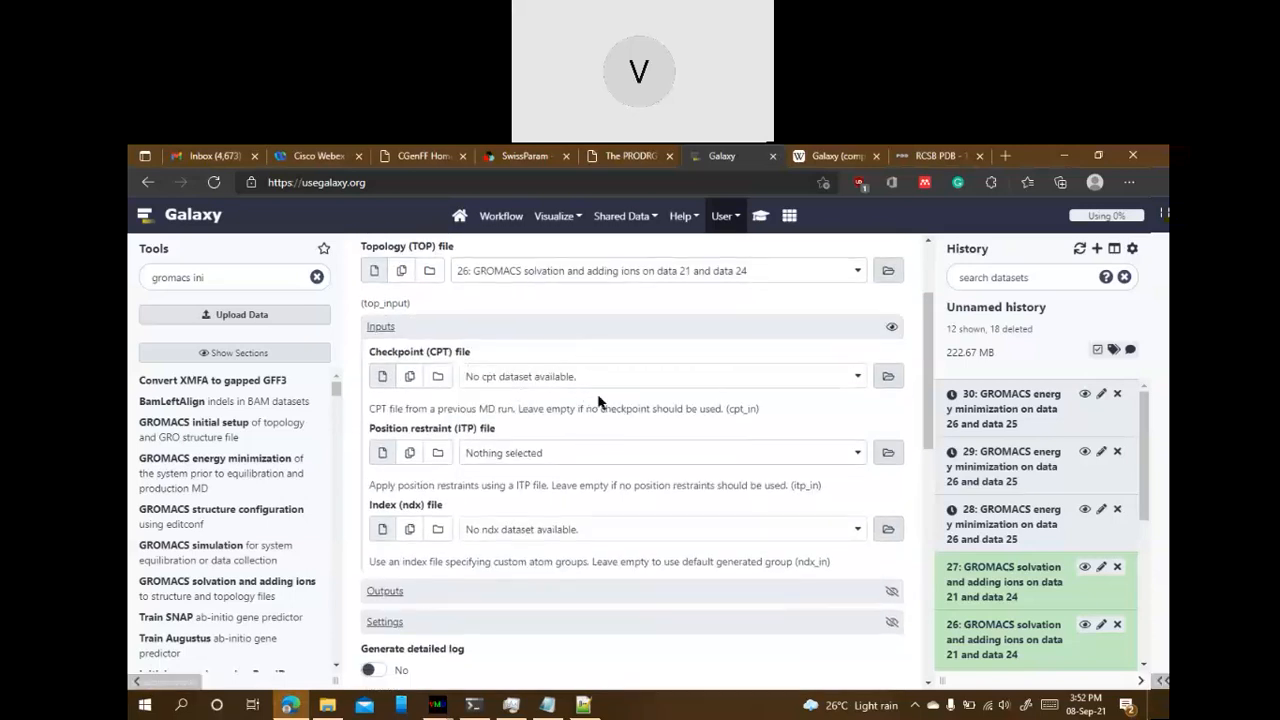
scroll(565, 400, "down", 1)
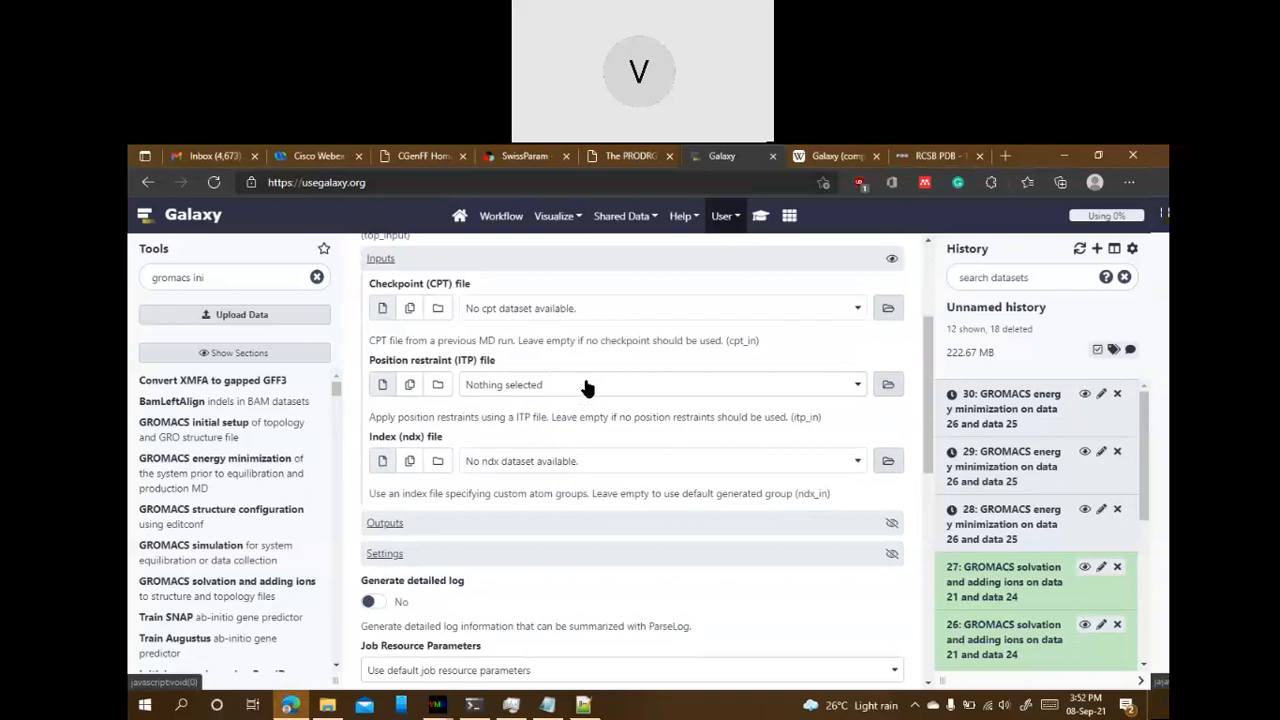
left_click(510, 386)
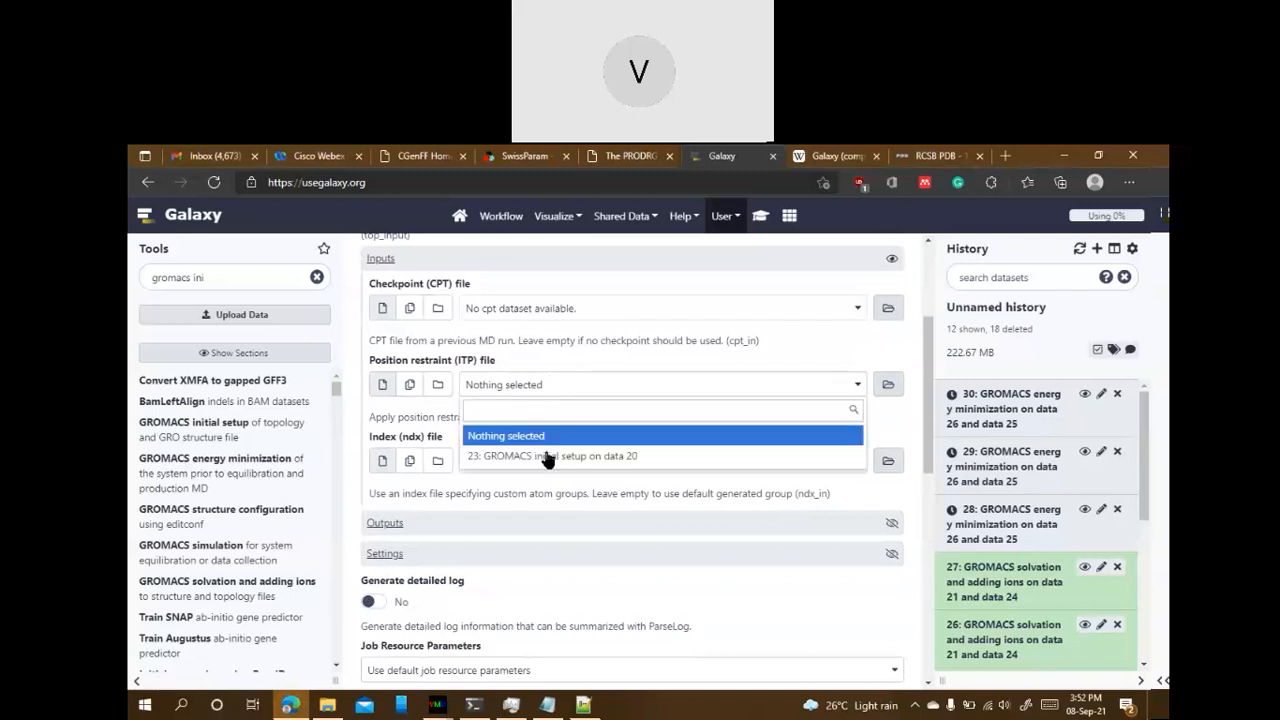
scroll(561, 383, "down", 5)
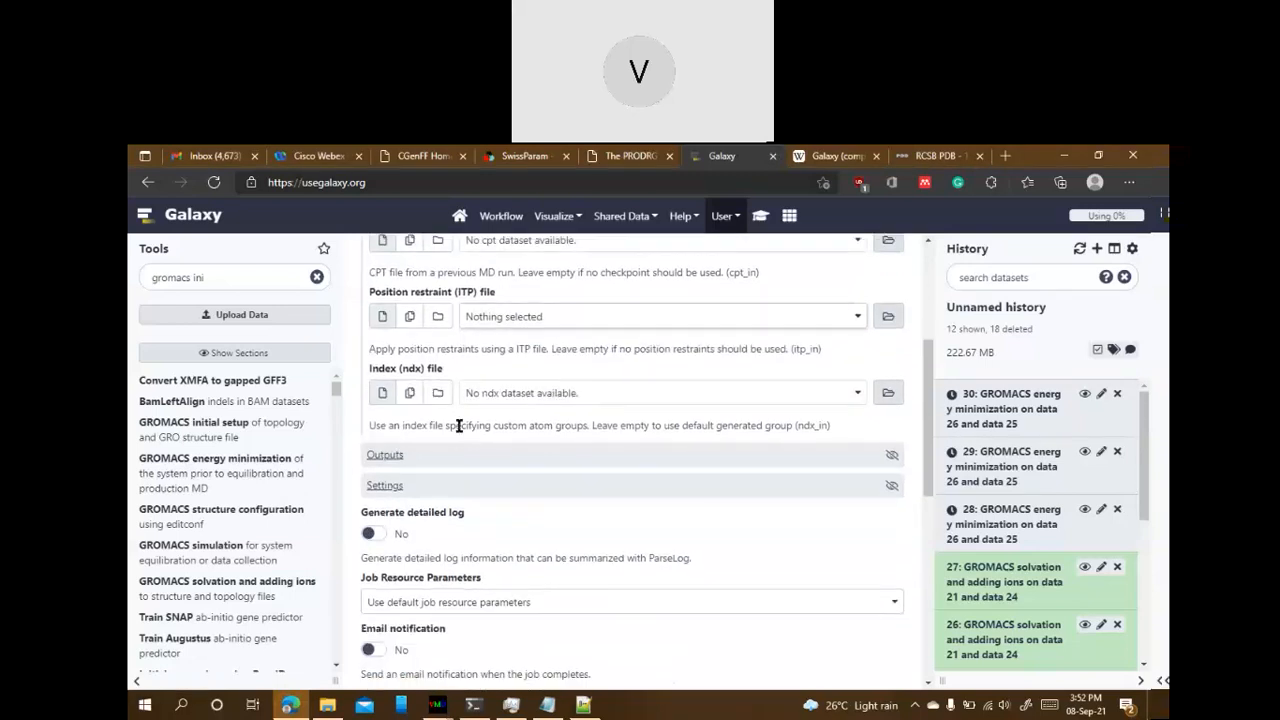
left_click(494, 397)
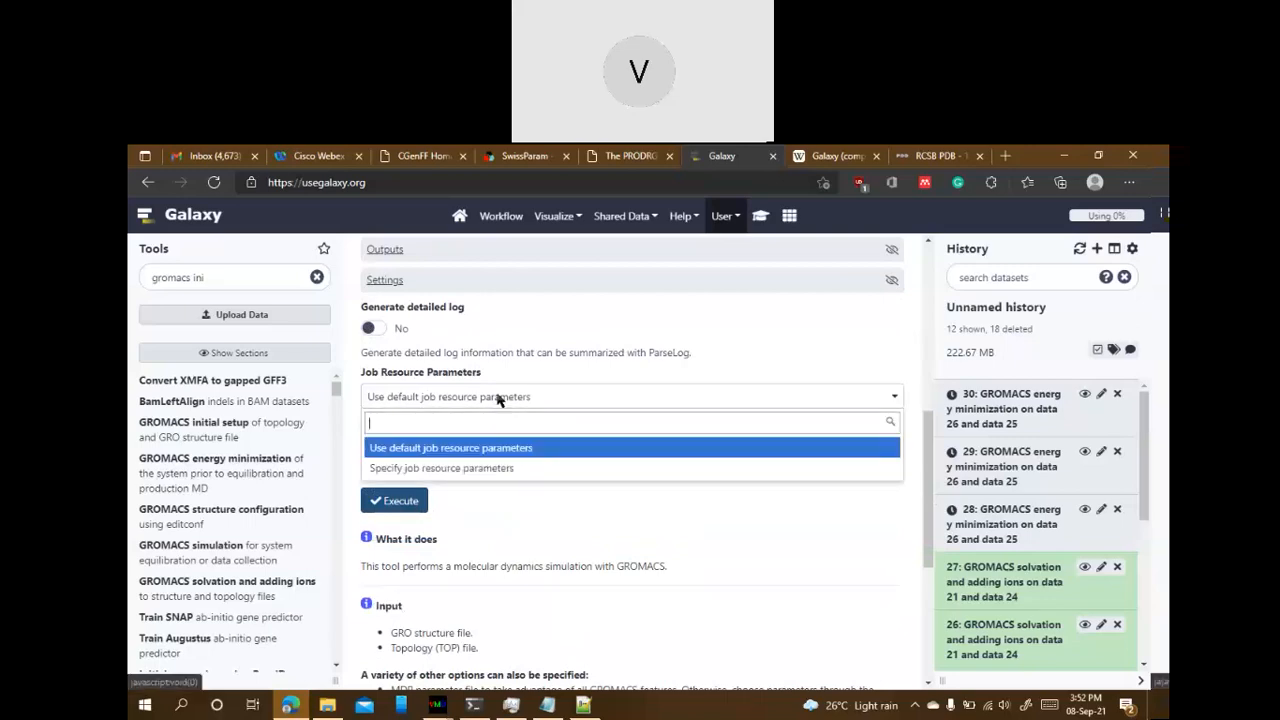
left_click(497, 398)
scroll(497, 398, "down", 3)
scroll(415, 460, "up", 6)
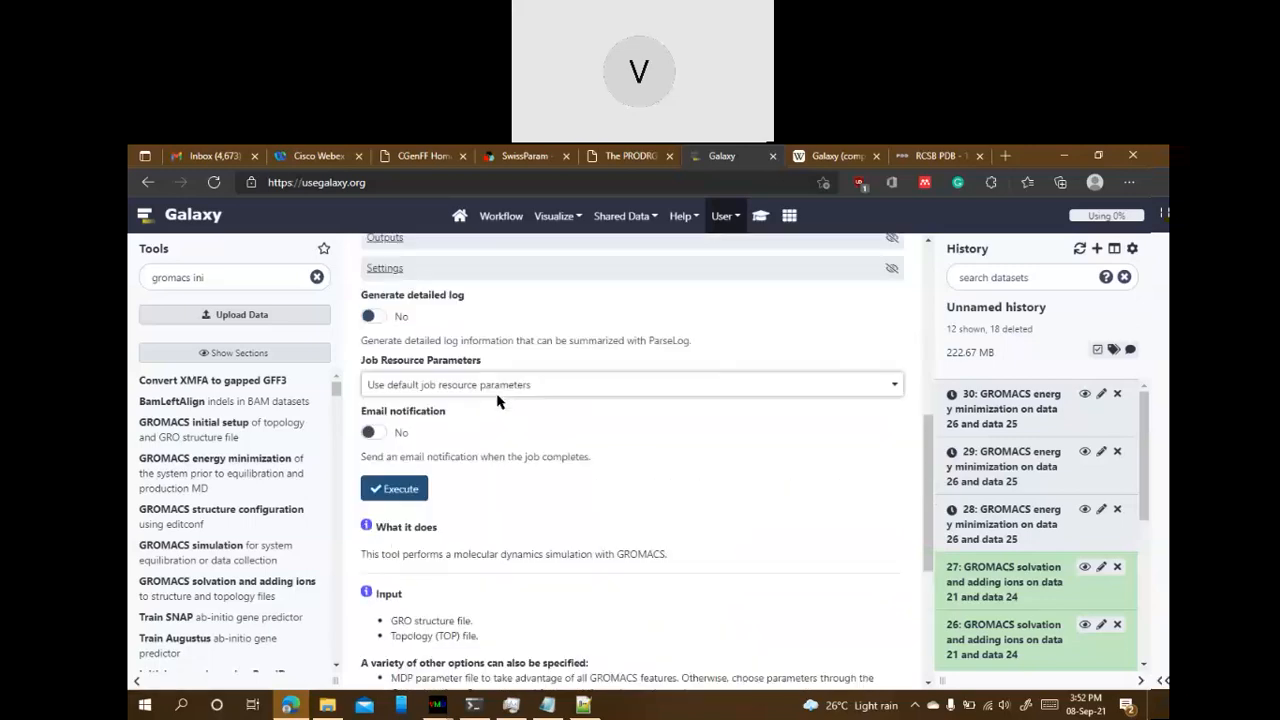
Review the simulation's trajectory, structure, CPT, EDR, XVG and TPR output options, keeping No CPT output
left_click(382, 456)
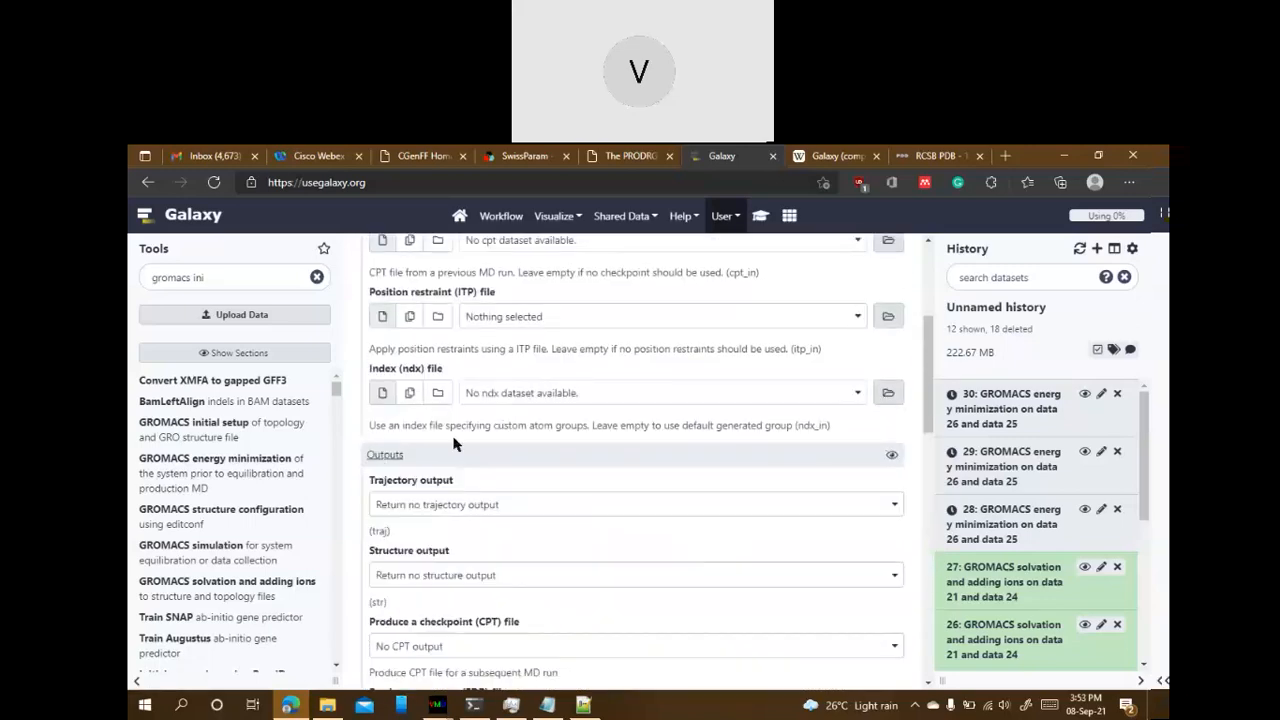
scroll(453, 445, "down", 2)
scroll(453, 445, "down", 3)
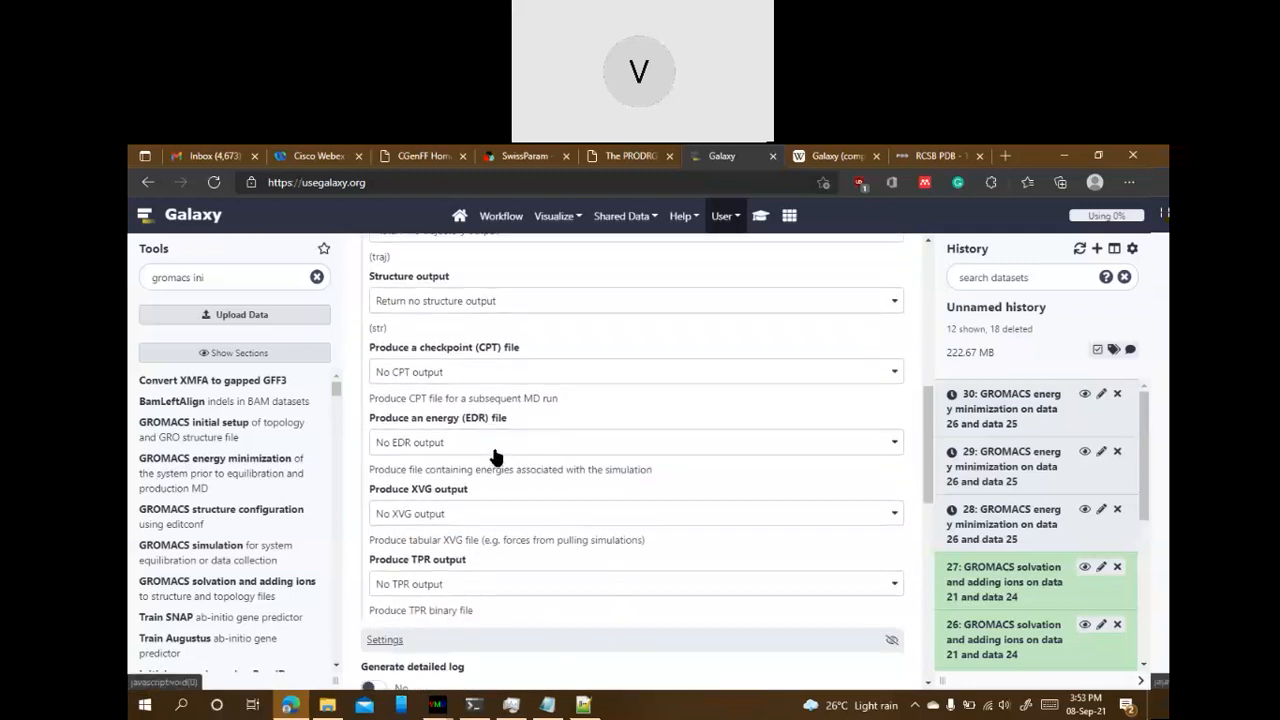
scroll(480, 474, "up", 3)
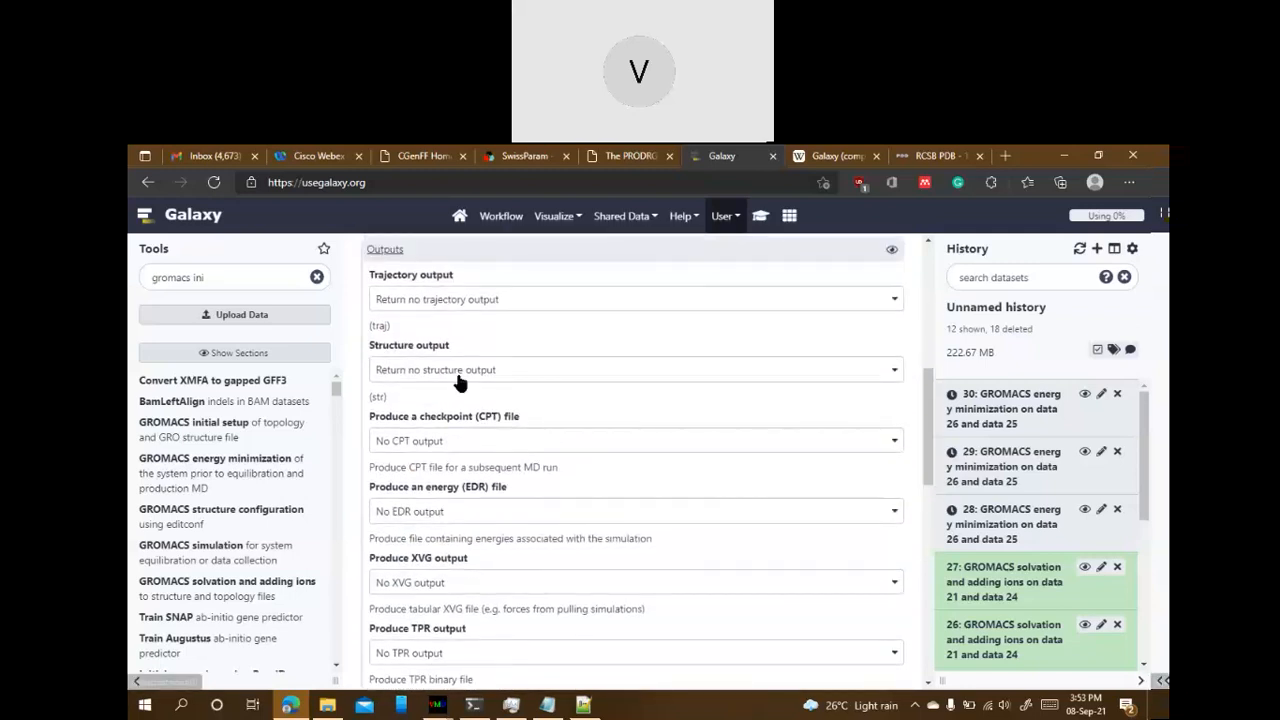
left_click(457, 370)
left_click(485, 299)
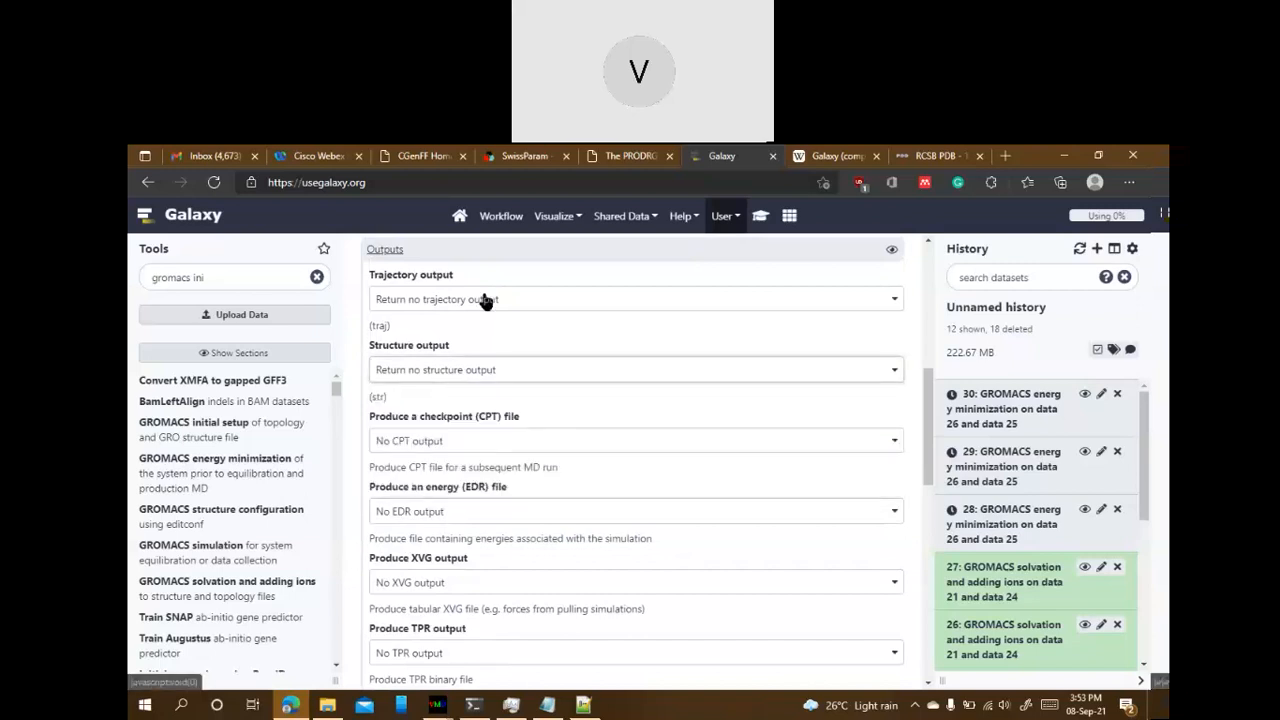
left_click(485, 299)
left_click(485, 299)
left_click(480, 440)
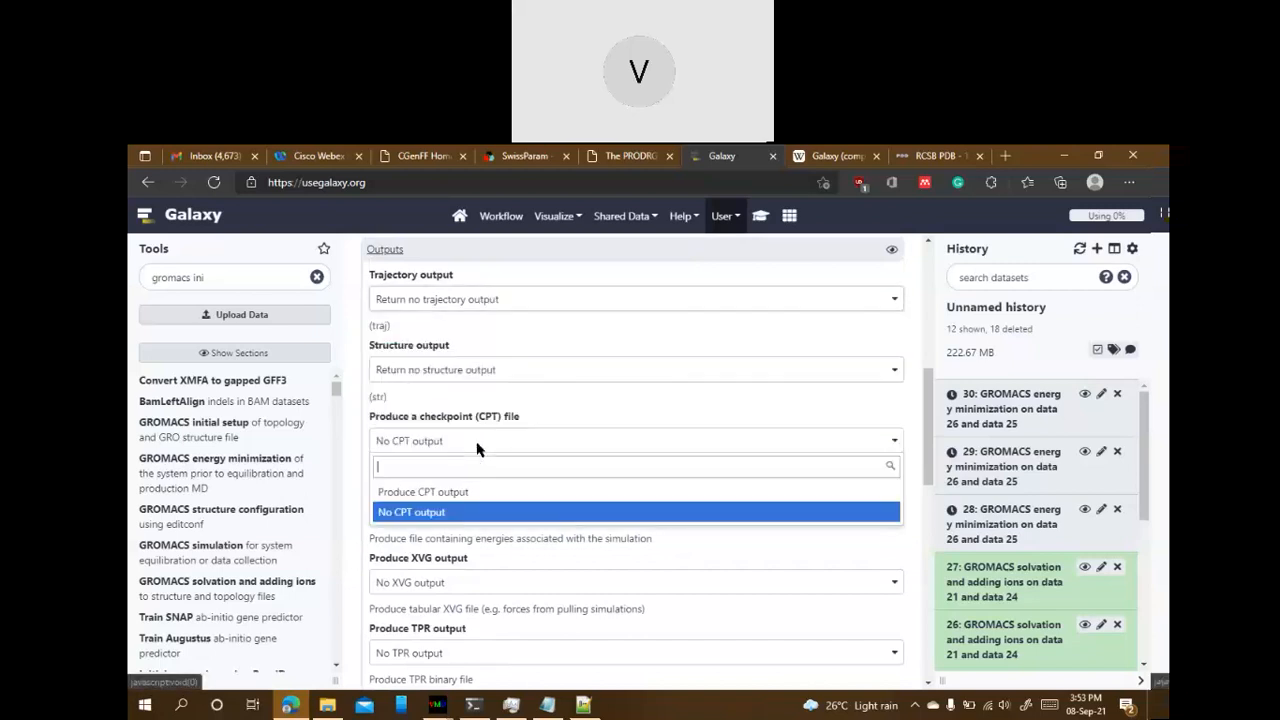
left_click(480, 511)
scroll(480, 511, "down", 2)
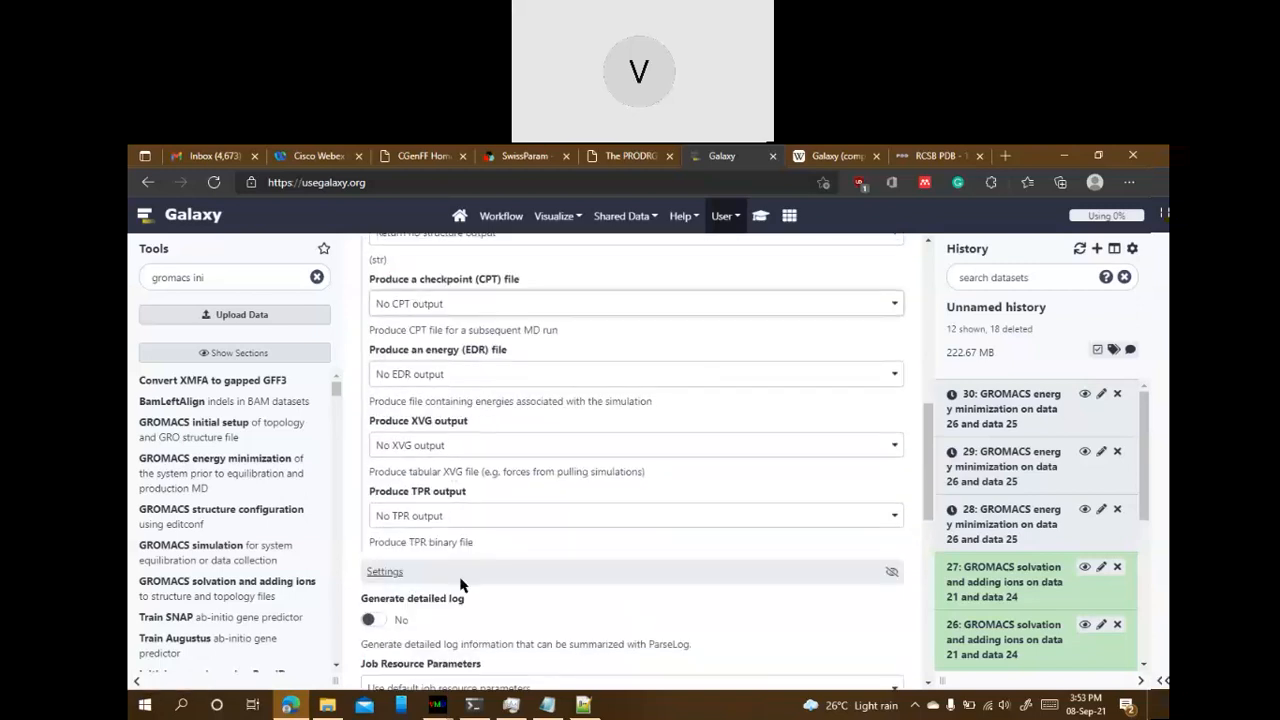
scroll(480, 500, "down", 3)
scroll(480, 495, "down", 4)
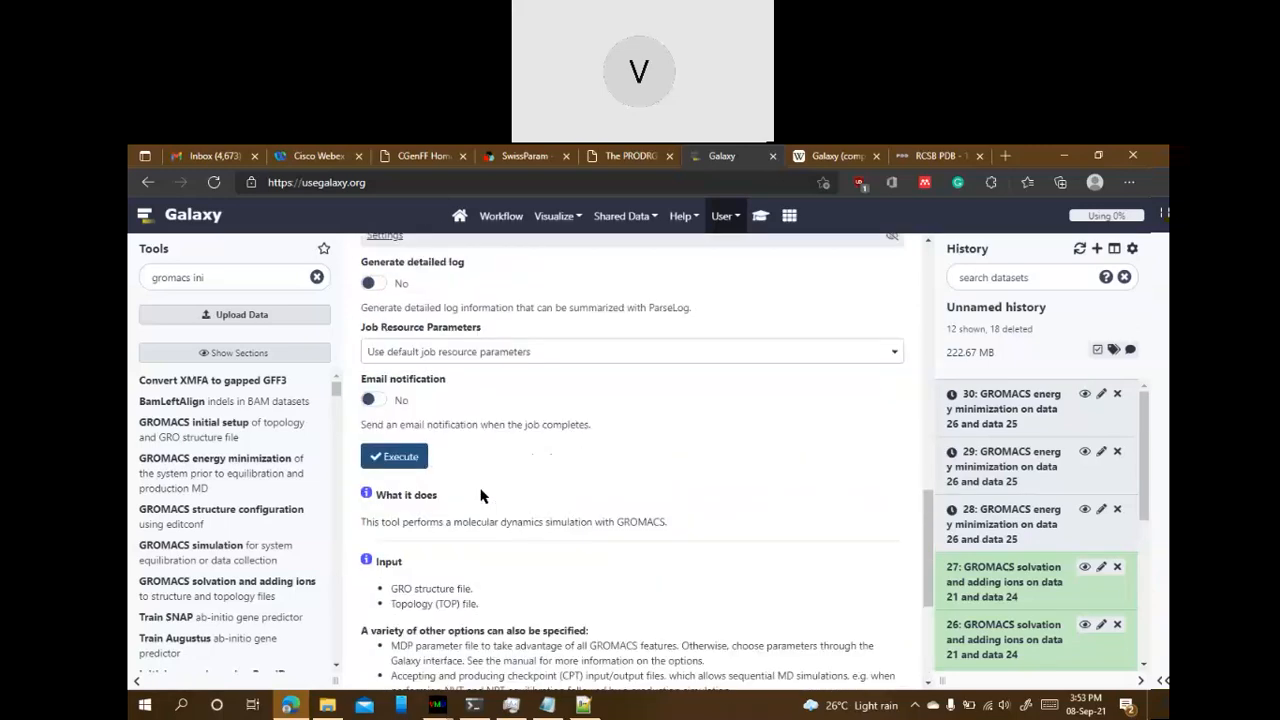
Open the simulation settings, try the Isothermal-isobaric ensemble (NPT), and set the ensemble back to Isothermal-isochoric ensemble (NVT)
scroll(480, 495, "up", 1)
scroll(527, 425, "up", 1)
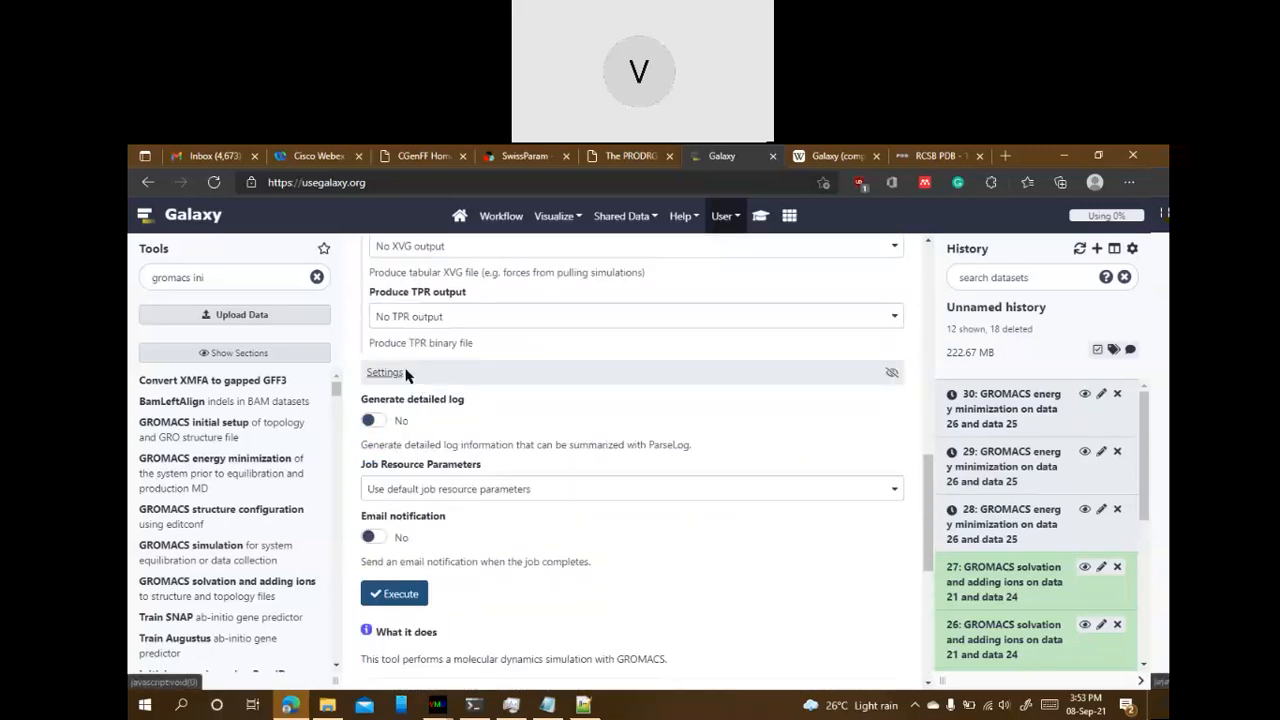
left_click(398, 374)
scroll(515, 378, "down", 1)
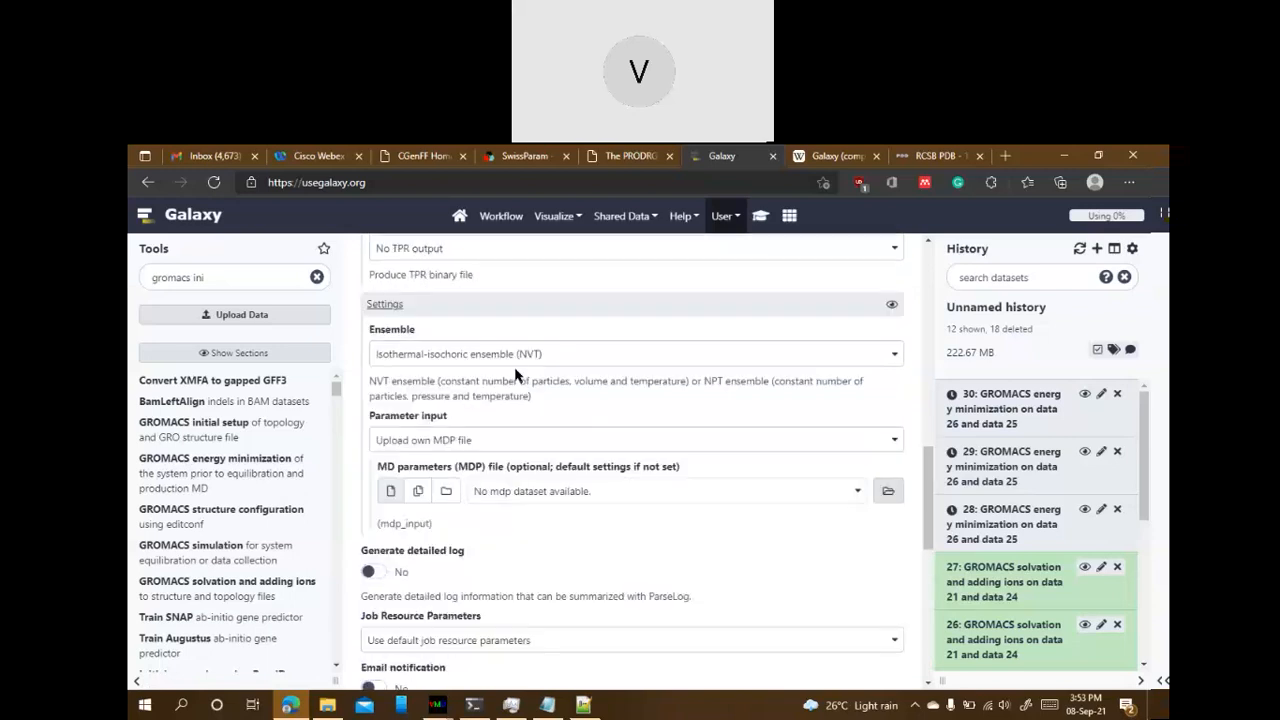
left_click(520, 355)
left_click(520, 425)
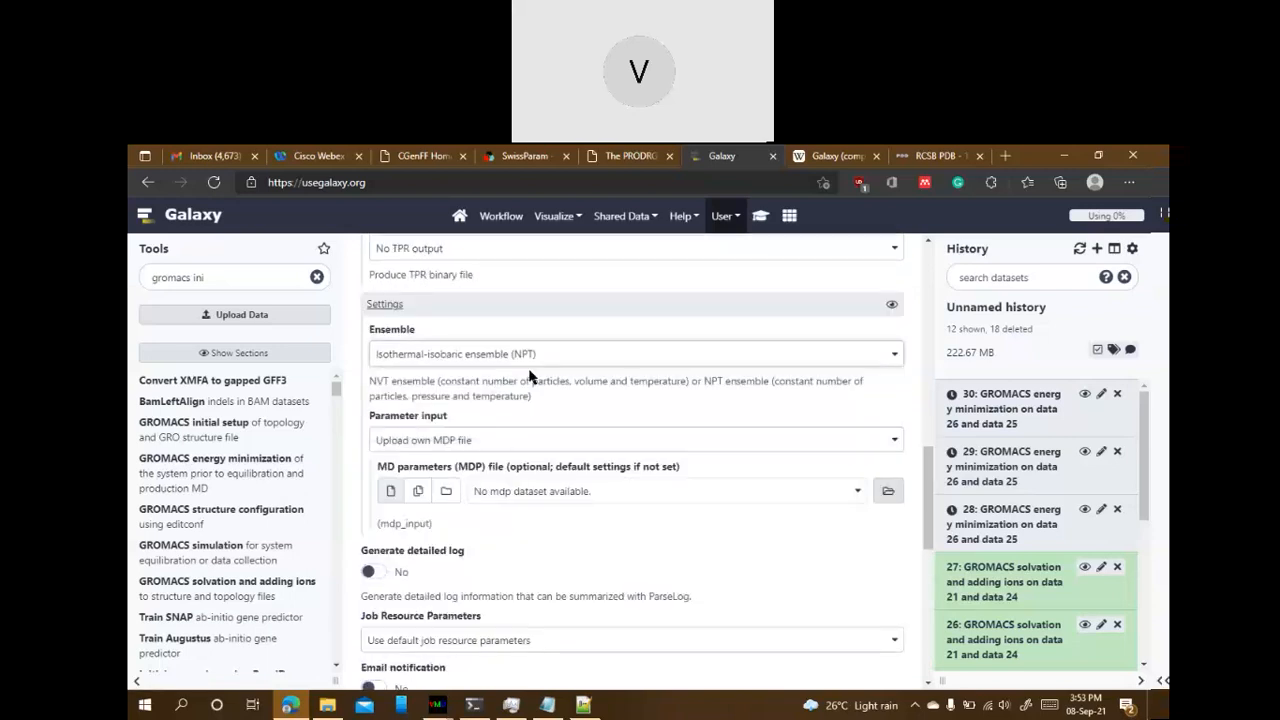
left_click(500, 358)
left_click(505, 405)
scroll(548, 389, "down", 1)
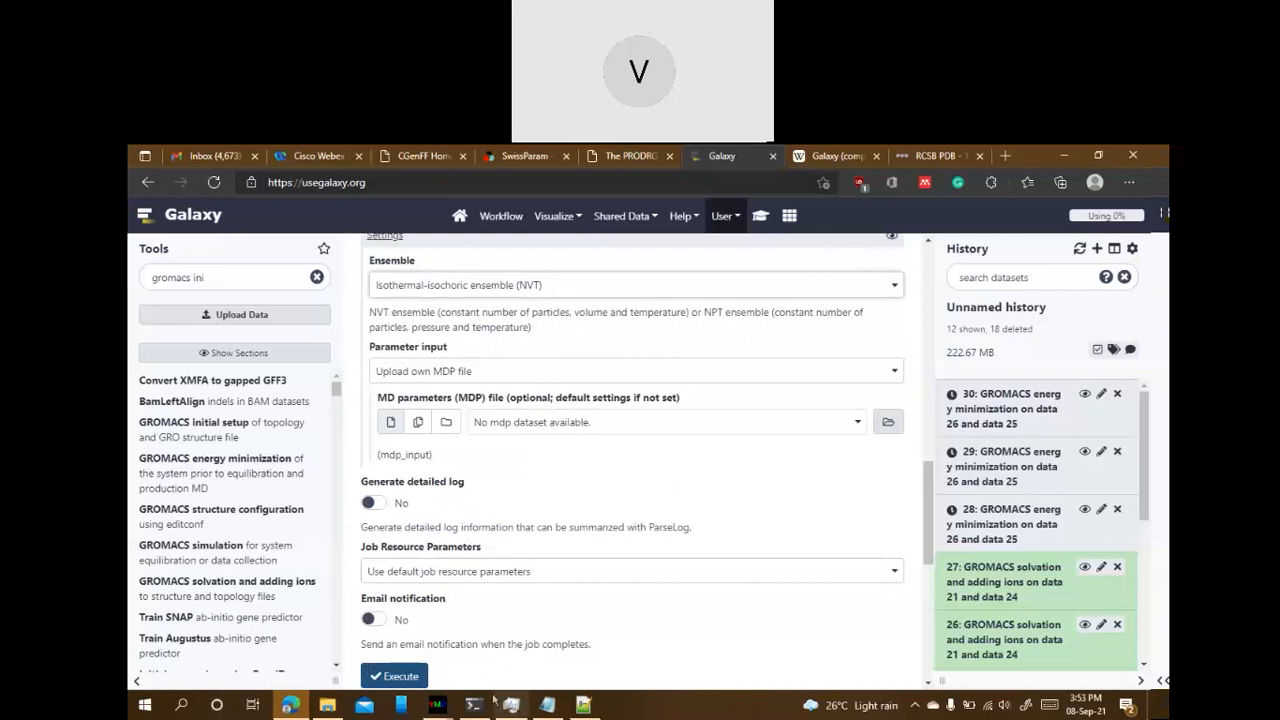
Switch to Commands.txt in Notepad and examine the gmx editconf, solvate, genion and energy minimization commands
left_click(547, 705)
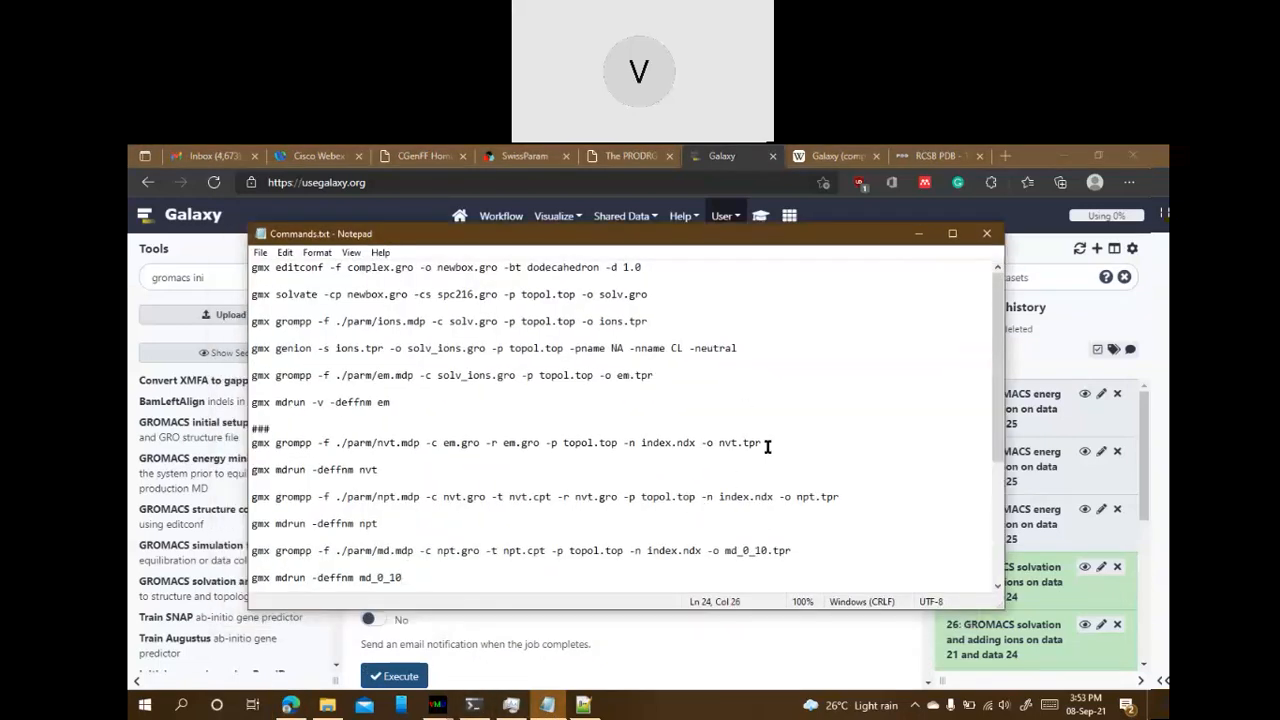
left_click_drag(763, 445, 386, 298)
left_click(437, 376)
left_click_drag(305, 268, 556, 268)
left_click_drag(647, 295, 551, 297)
left_click_drag(652, 321, 630, 350)
left_click(390, 402)
left_click_drag(390, 402, 320, 375)
left_click(393, 418)
Examine the gmx grompp and mdrun commands for the NVT, NPT and production MD stages in Commands.txt
left_click_drag(366, 442, 347, 510)
left_click(379, 470)
scroll(425, 518, "down", 1)
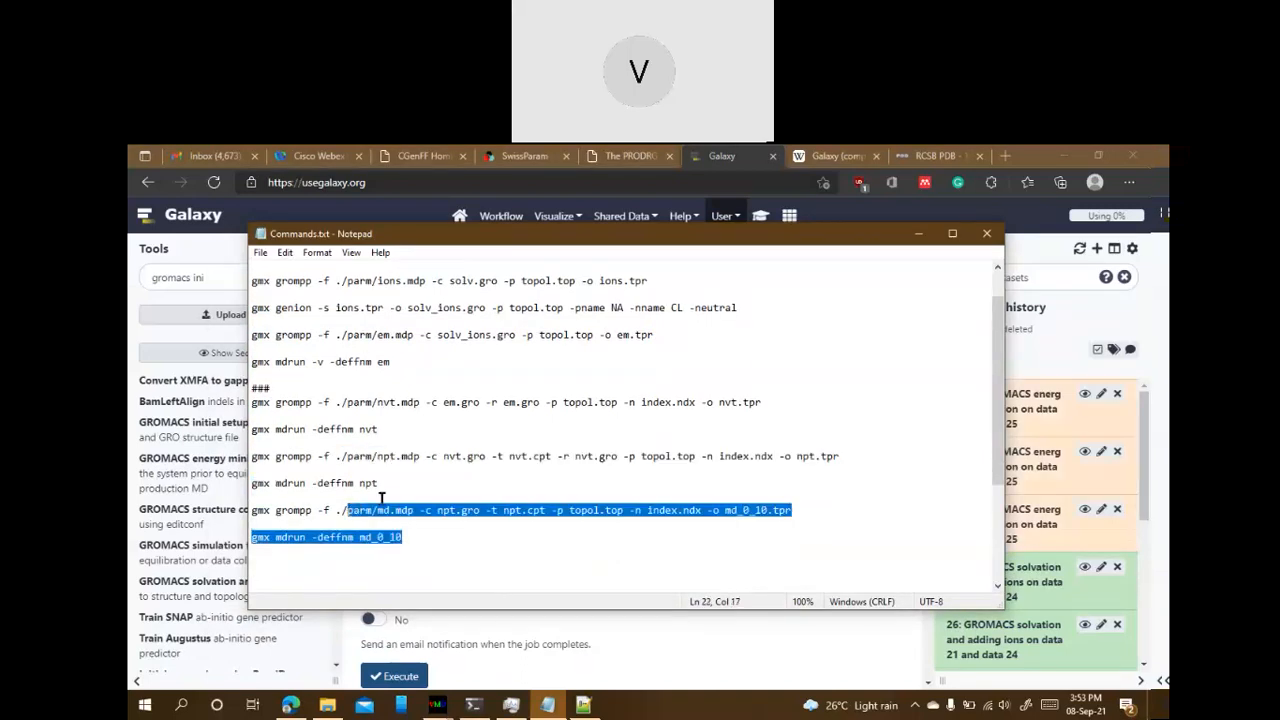
left_click(410, 518)
left_click_drag(404, 540, 256, 402)
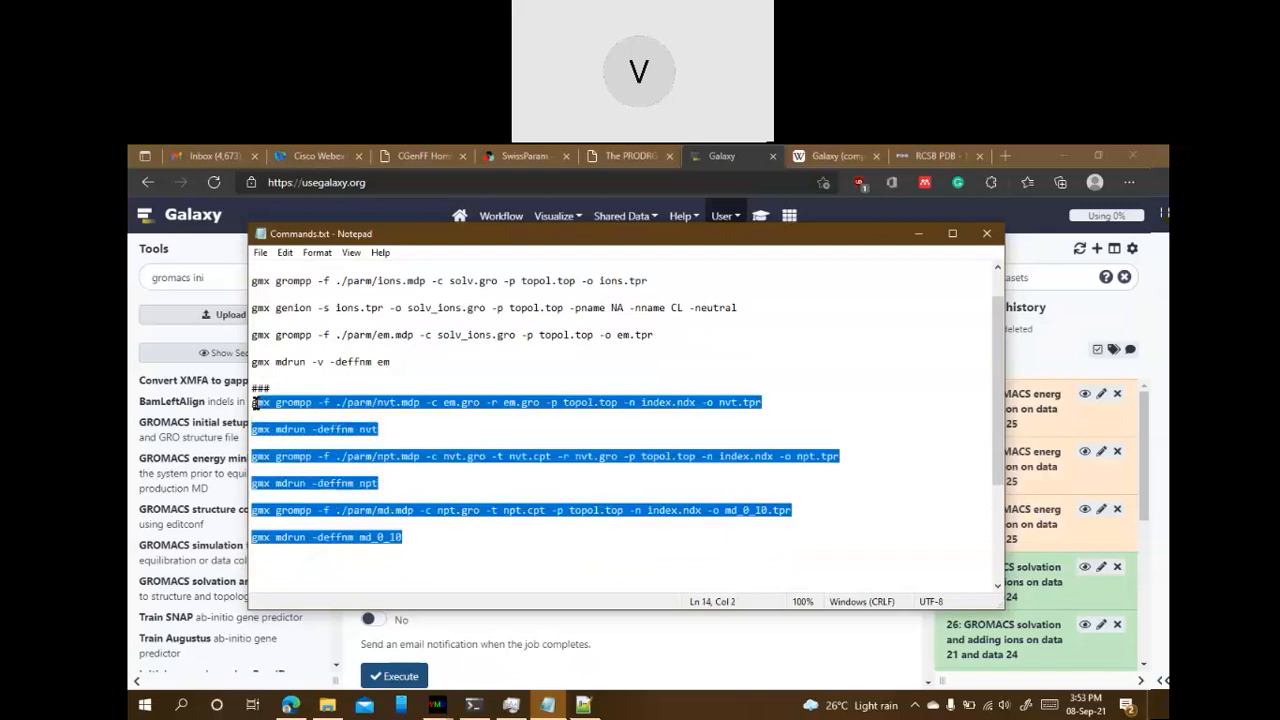
left_click(330, 429)
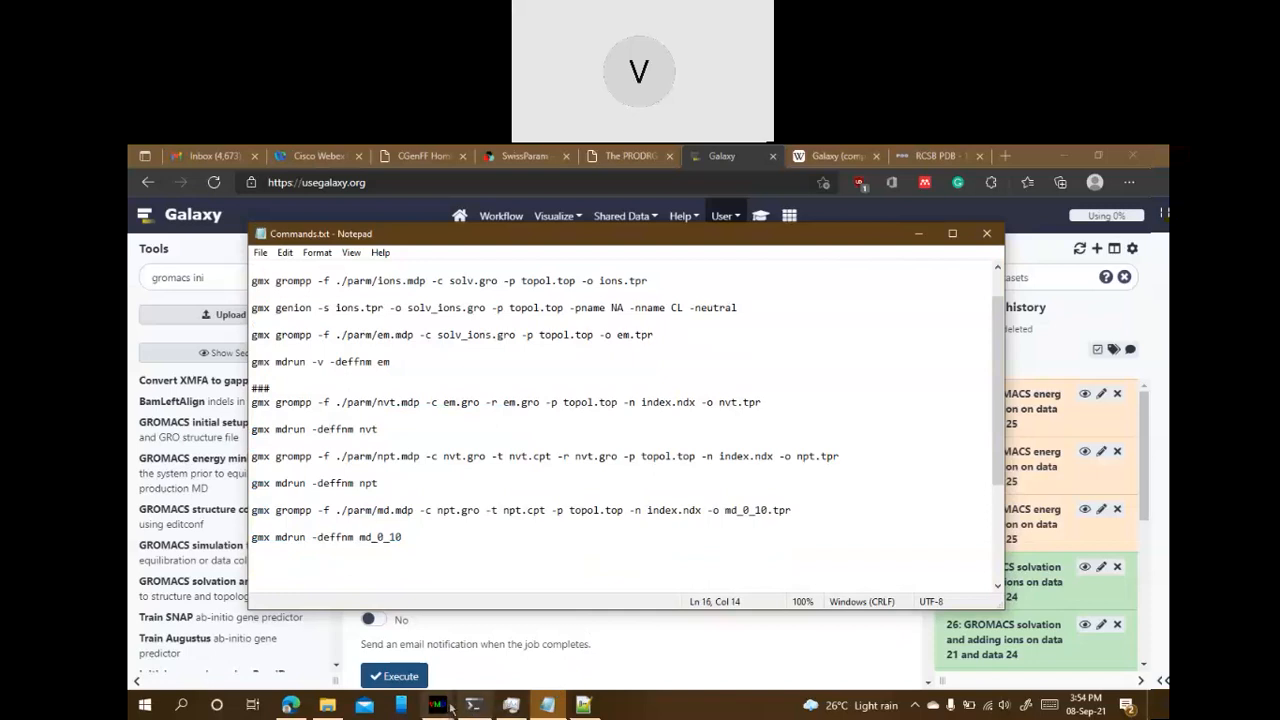
Bring up the VMD OpenGL display to view the protein structure, and minimize it again
mouse_move(440, 705)
left_click(531, 565)
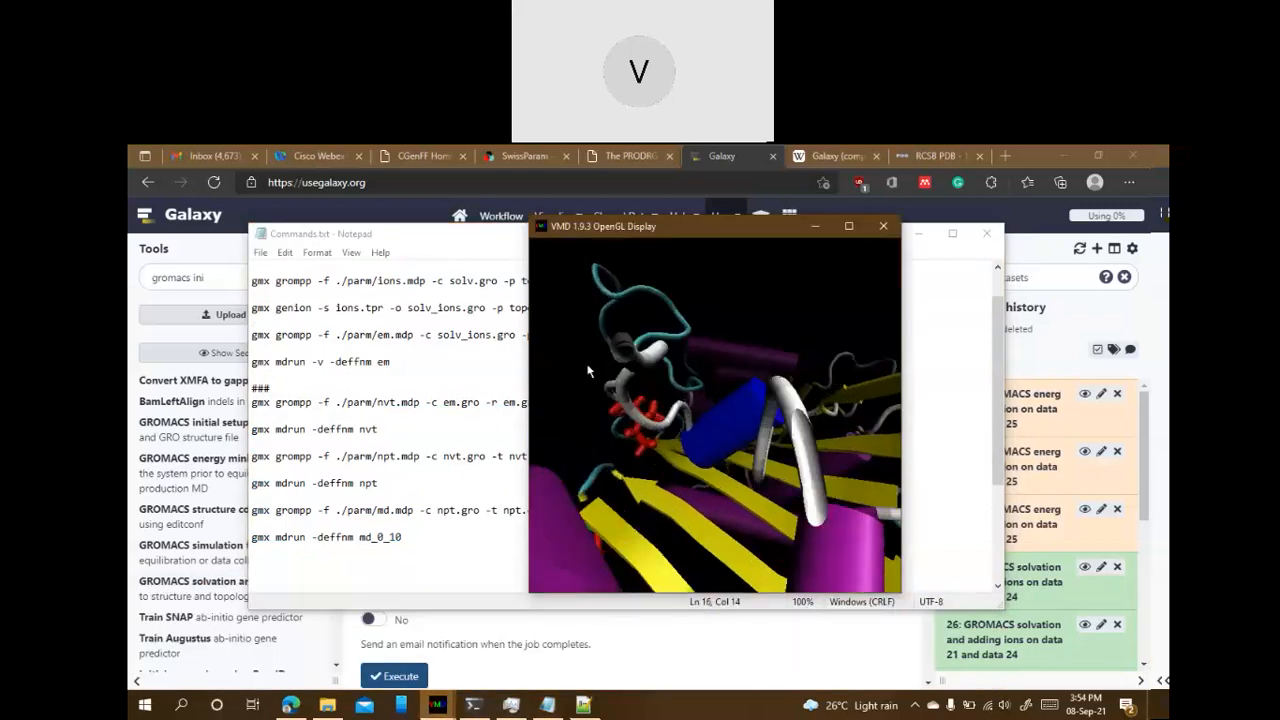
left_click(815, 233)
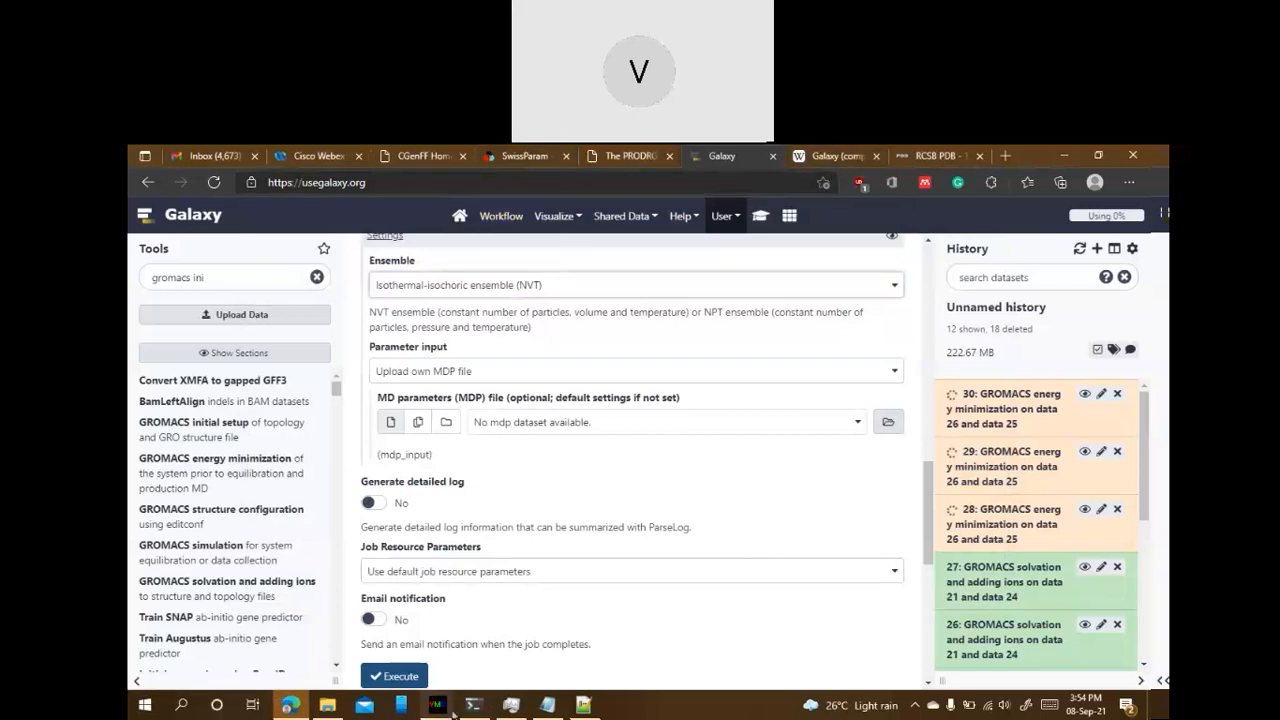
Switch to the openSUSE terminal, examine the step-by-step energy minimization output, and return to the Galaxy page
mouse_move(453, 709)
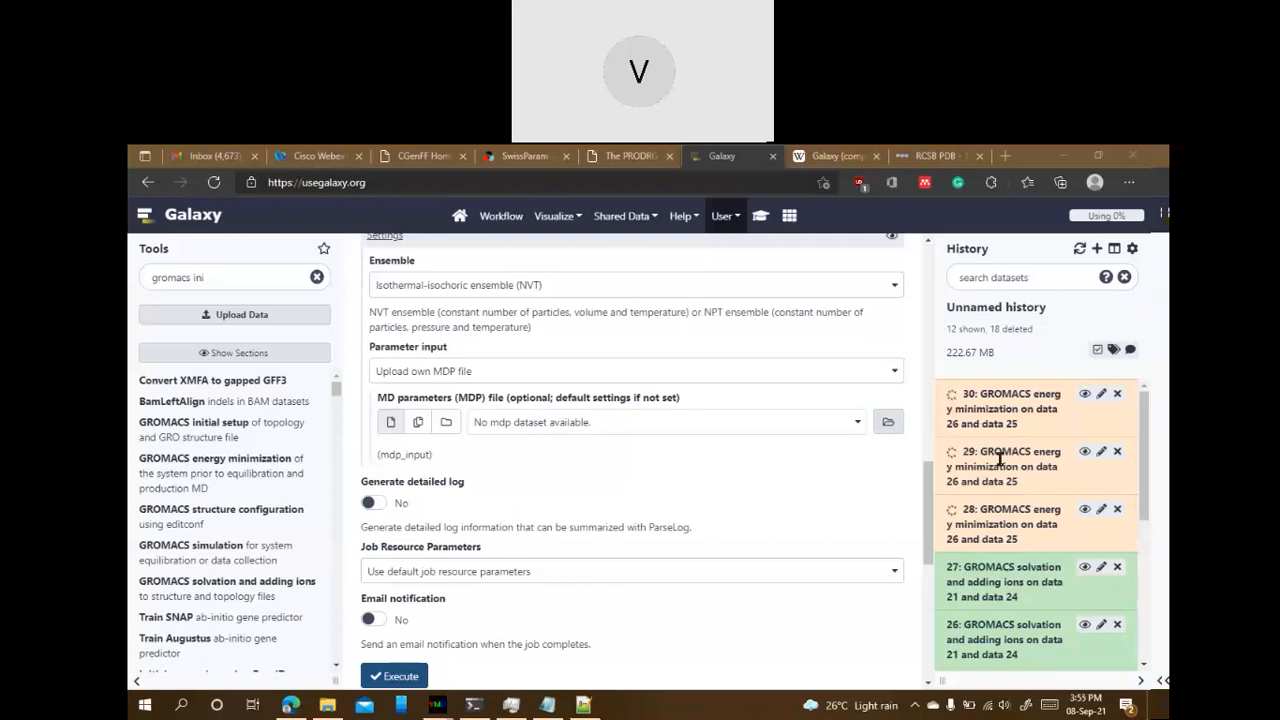
left_click(474, 705)
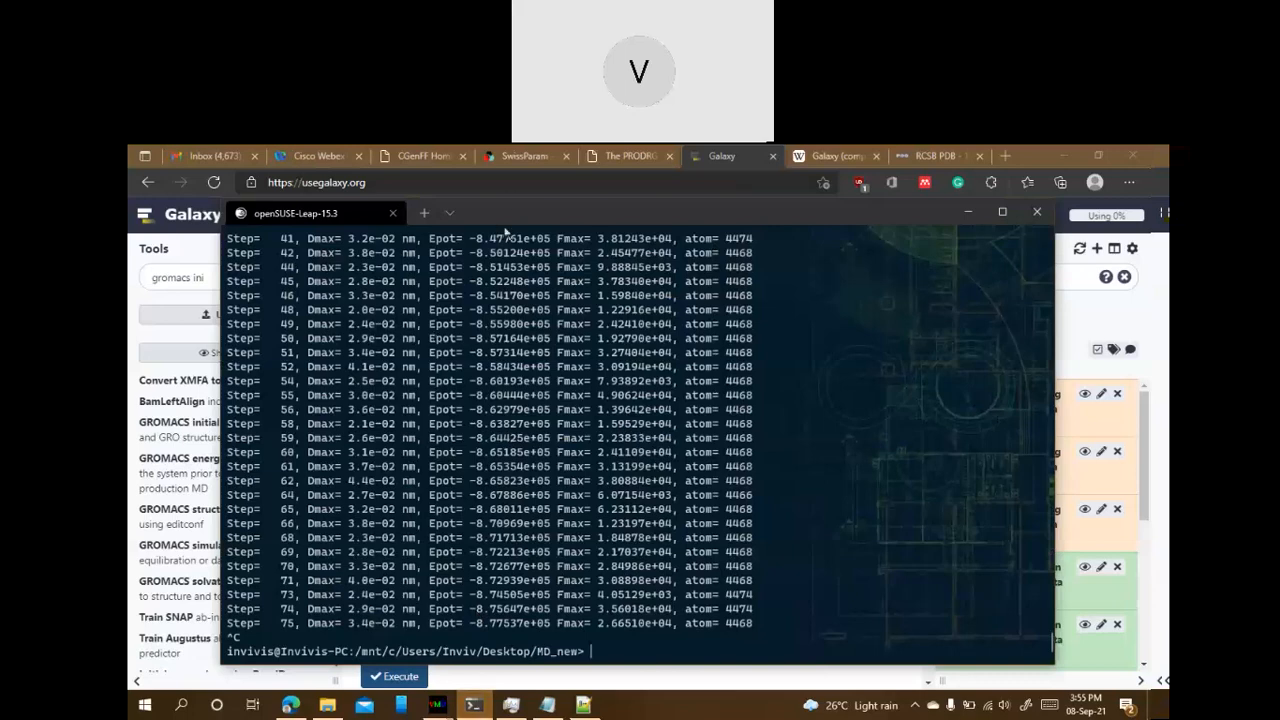
left_click_drag(497, 220, 534, 208)
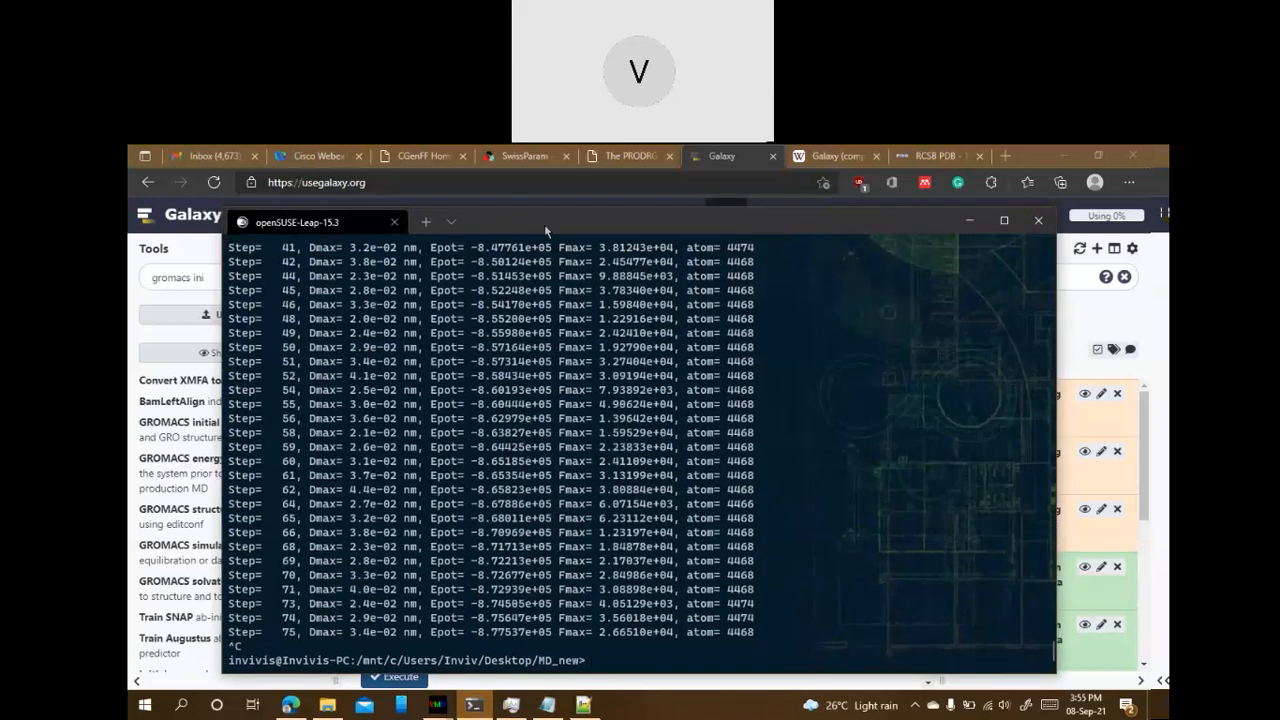
left_click_drag(544, 224, 530, 222)
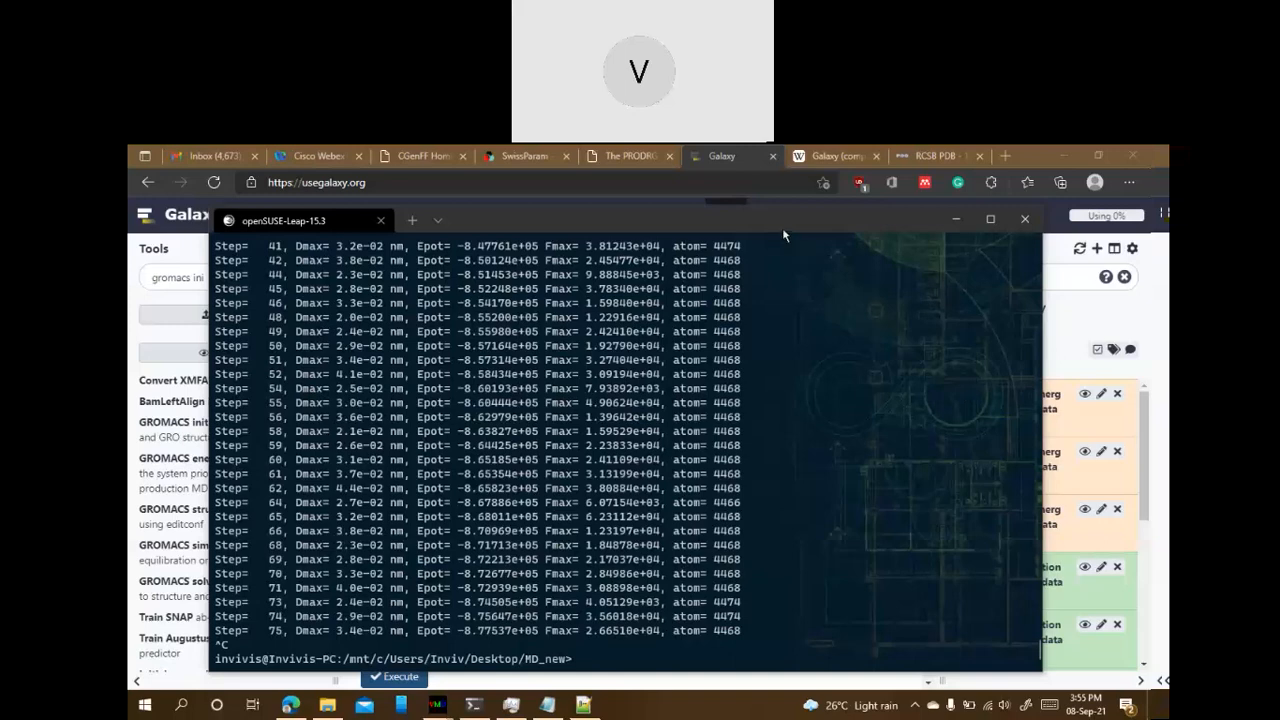
left_click_drag(783, 230, 749, 218)
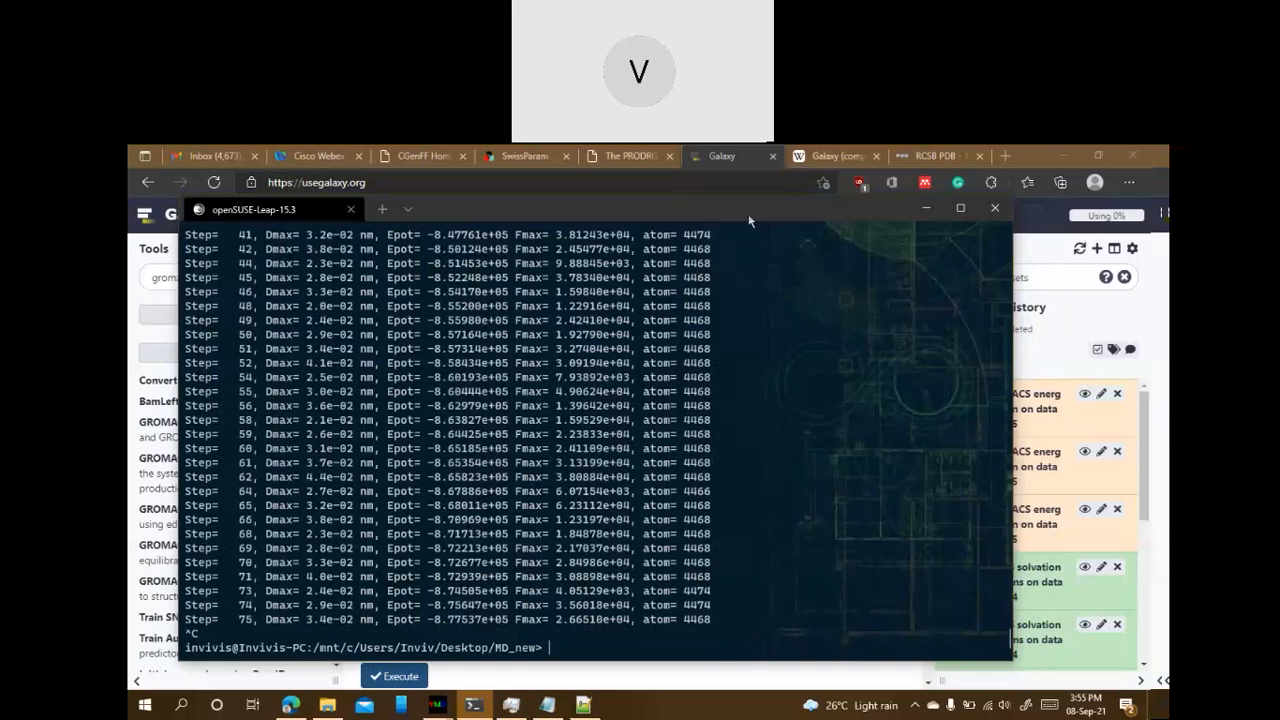
left_click_drag(749, 218, 735, 218)
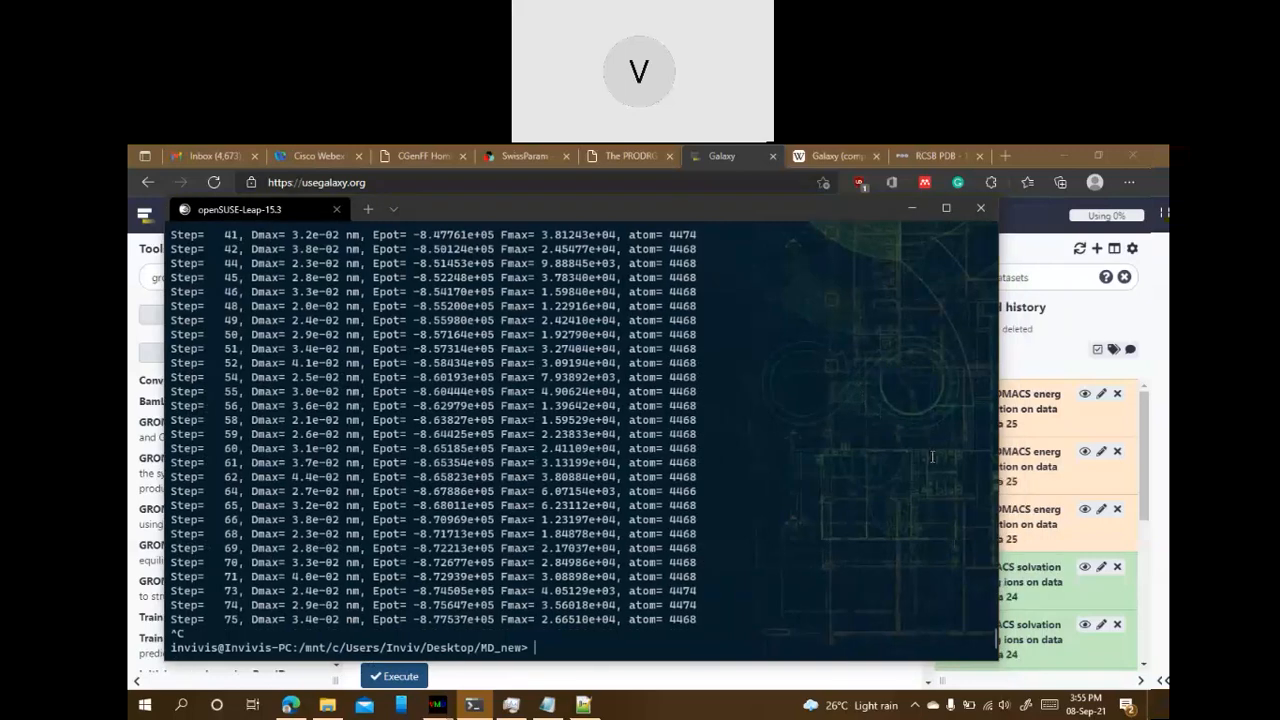
left_click(909, 208)
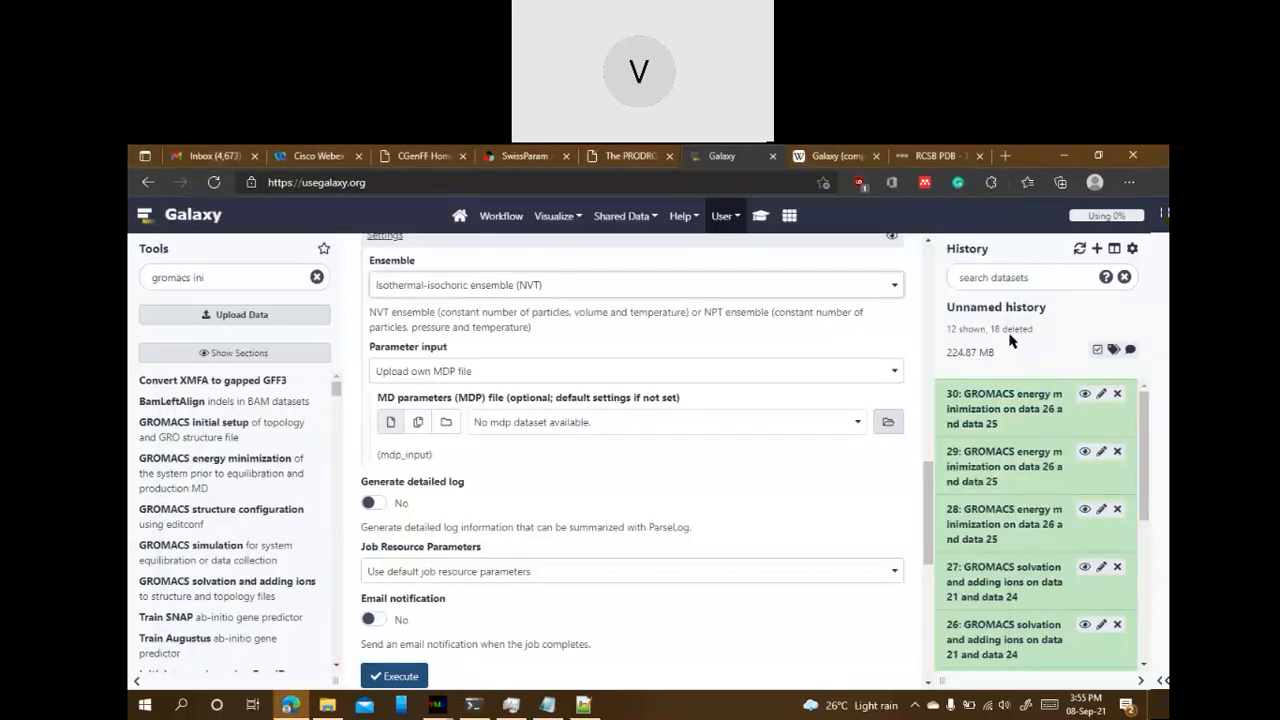